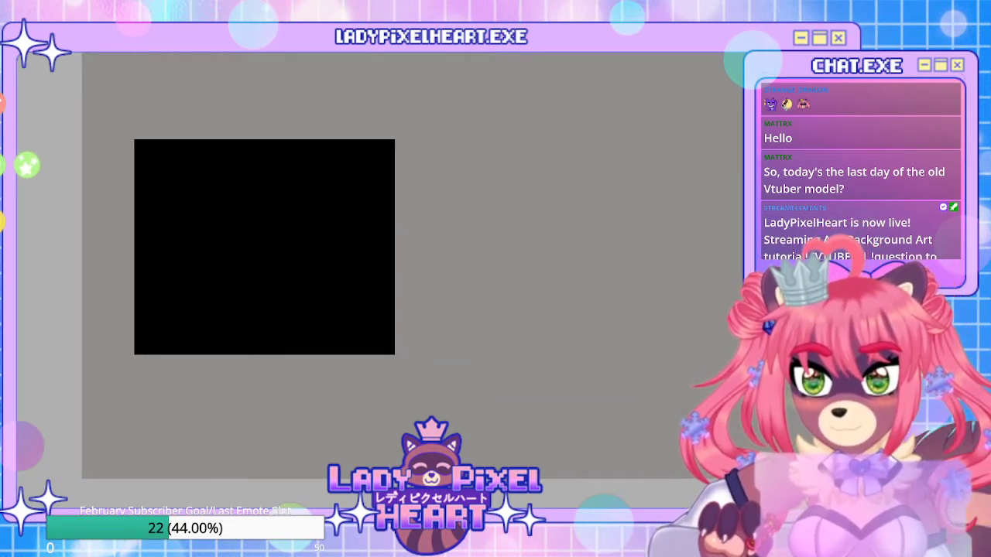
key("ctrl+z")
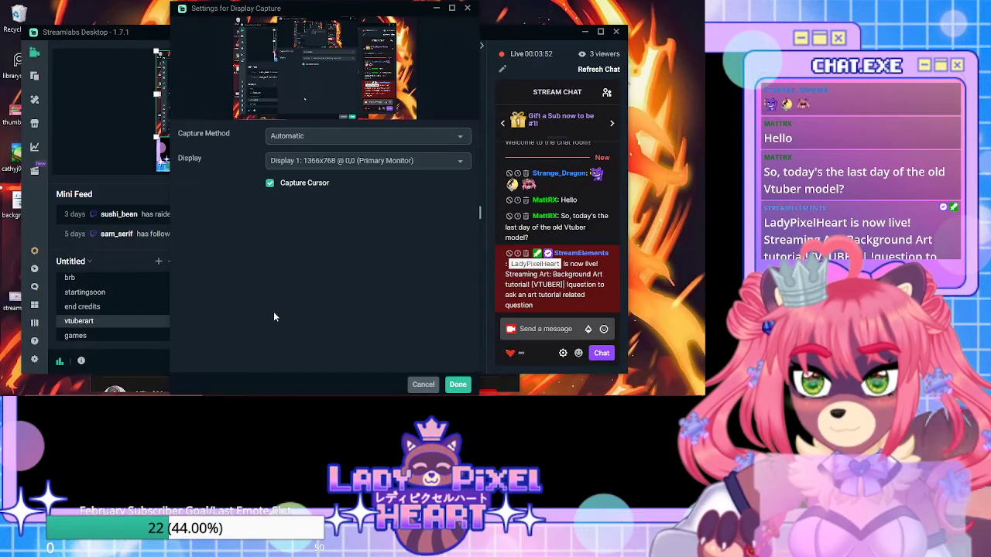
Try the DXGI Desktop Duplication and Windows 10 (1903 and up) capture methods for the display capture, and return to Automatic
left_click(347, 135)
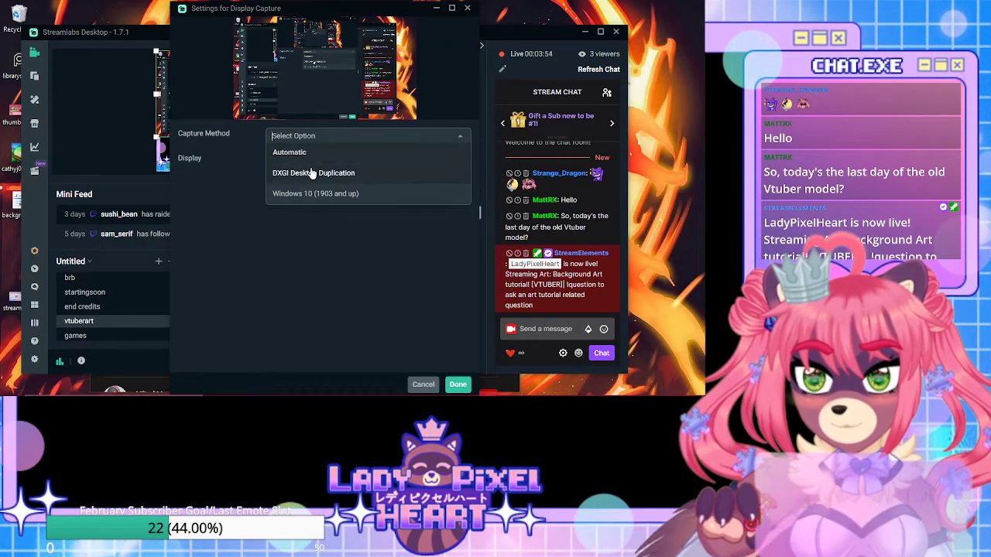
left_click(313, 173)
left_click(322, 139)
left_click(314, 193)
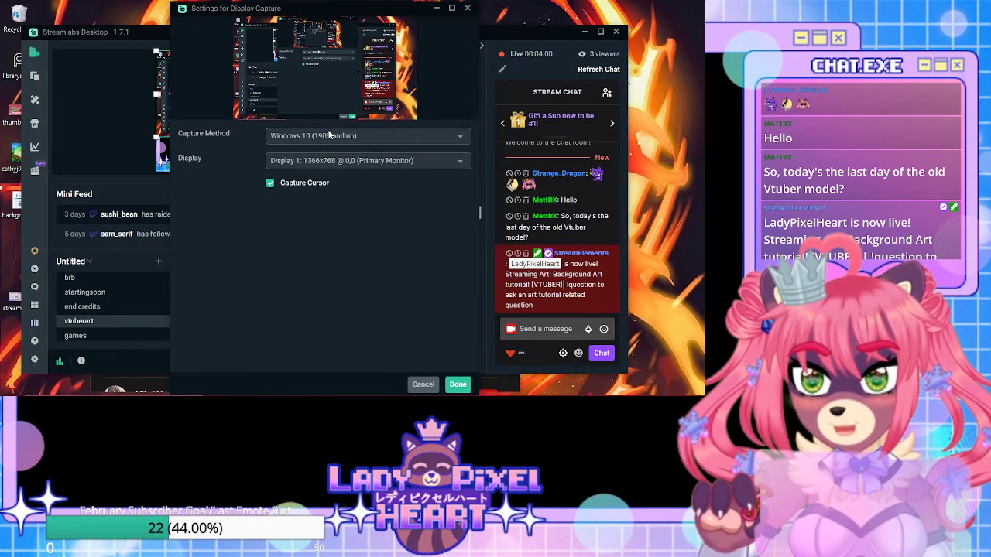
left_click(329, 136)
left_click(303, 153)
Set the captured display to Display 2: 1440x900 @ 1366,0
left_click(323, 160)
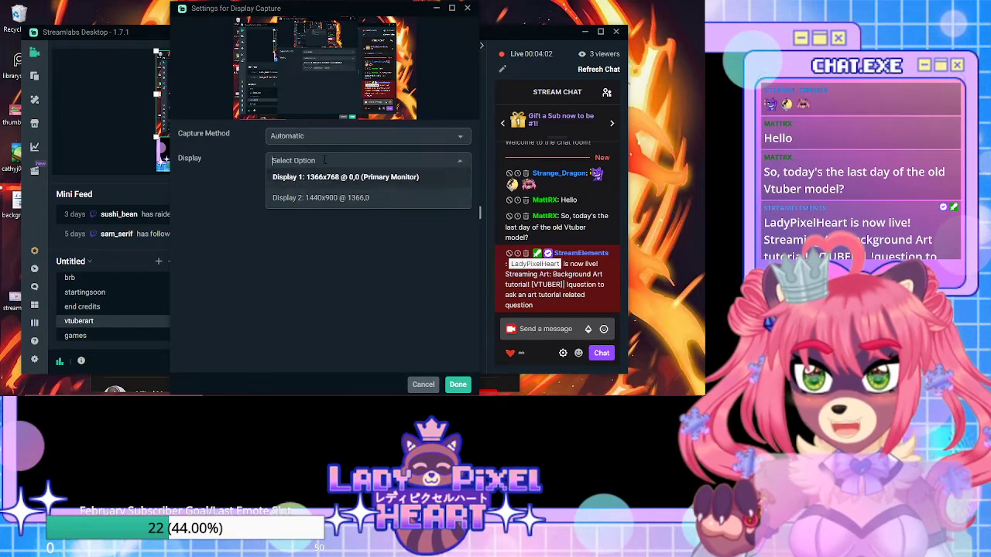
left_click(294, 198)
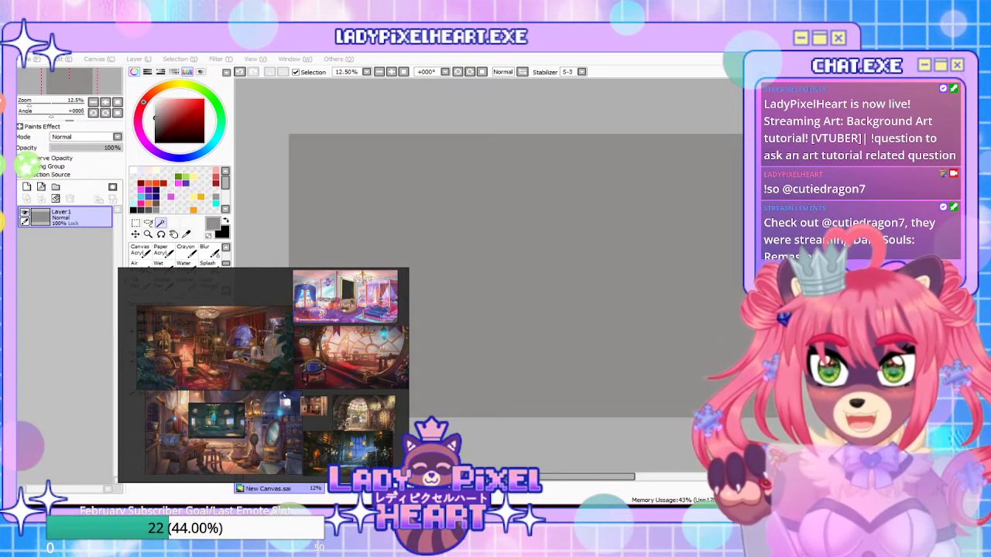
Reposition the floating reference board window and enlarge it over the grey canvas
left_click_drag(275, 279, 441, 268)
left_click_drag(257, 283, 279, 274)
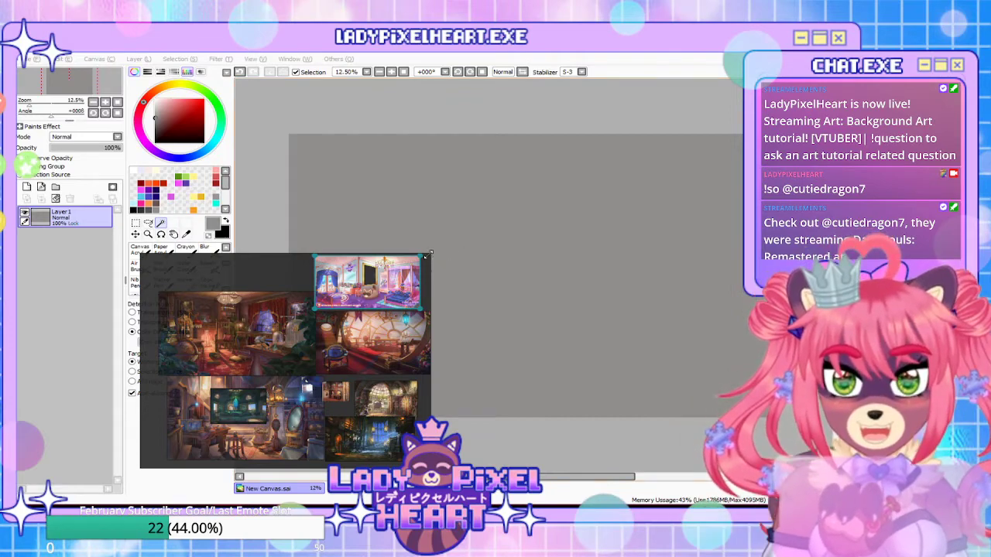
left_click_drag(431, 254, 601, 181)
Examine the fantasy interior reference images across the whole board, both as an overview and closer up
key("space")
scroll(247, 346, "down", 6)
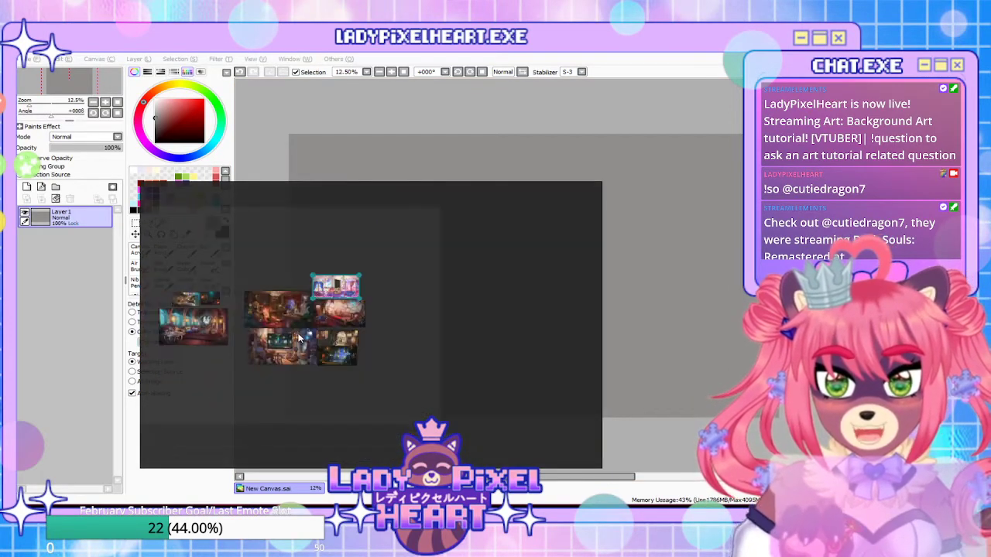
scroll(237, 336, "up", 3)
scroll(226, 325, "down", 6)
scroll(221, 322, "up", 9)
scroll(300, 335, "down", 5)
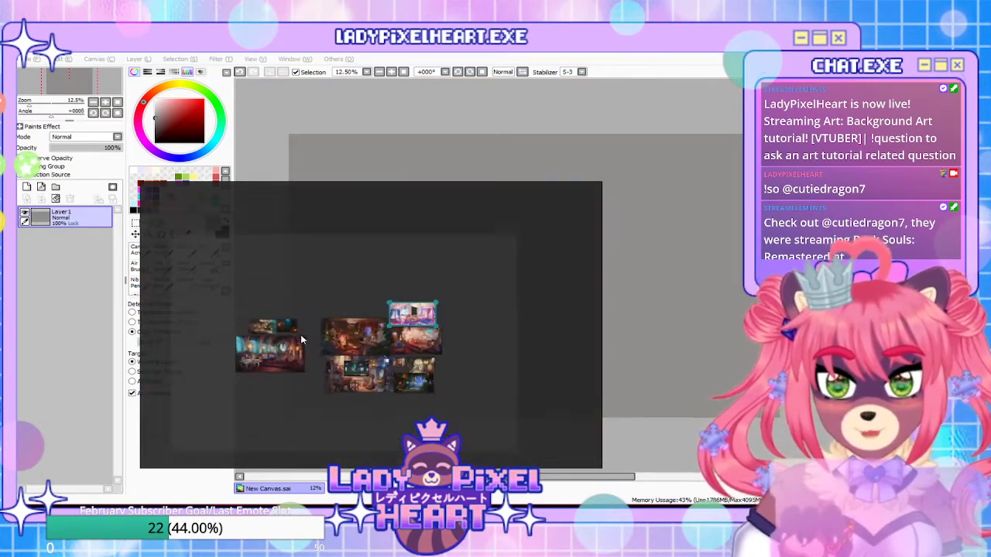
scroll(325, 344, "up", 4)
scroll(339, 351, "down", 2)
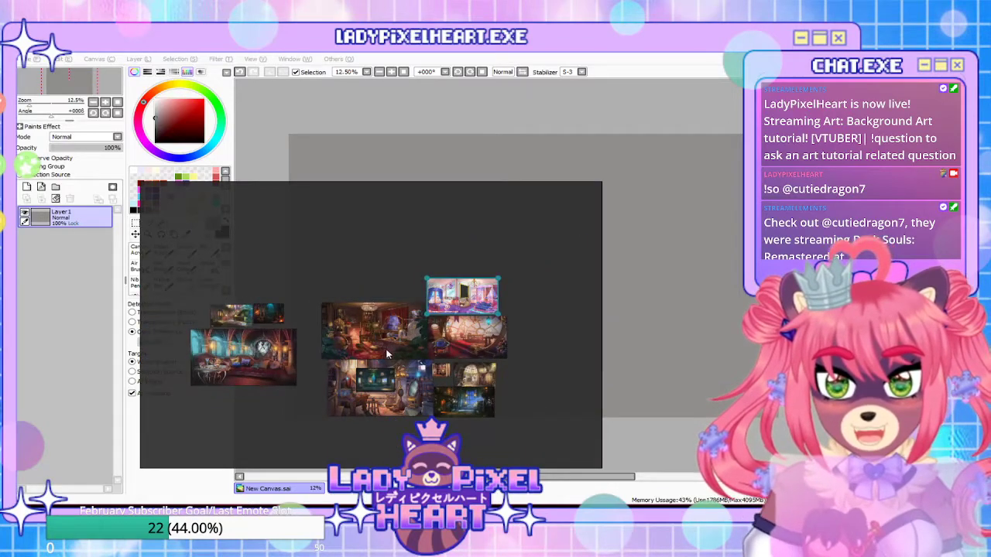
scroll(341, 352, "up", 2)
scroll(371, 360, "down", 3)
scroll(381, 362, "up", 3)
scroll(381, 362, "down", 3)
scroll(381, 362, "up", 5)
scroll(381, 359, "down", 4)
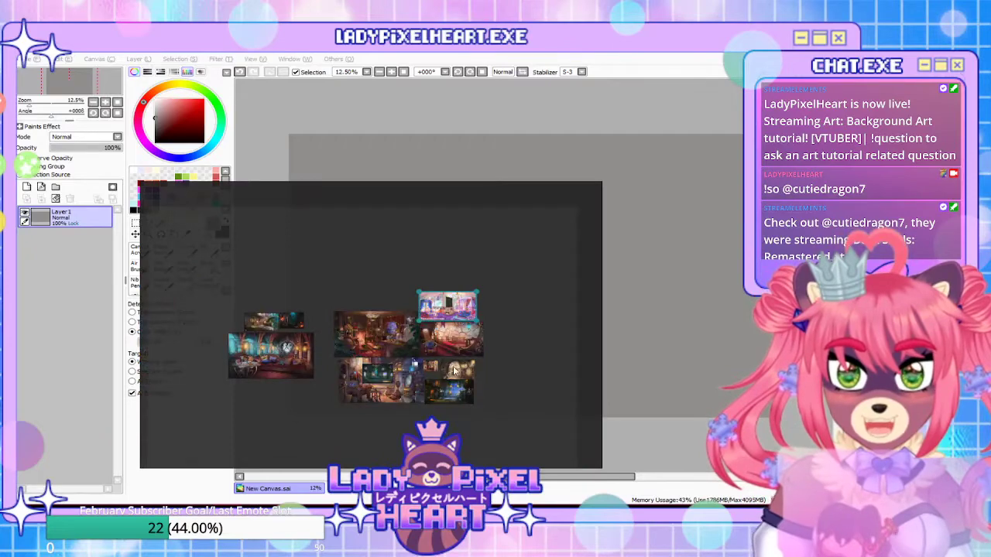
scroll(452, 368, "up", 4)
scroll(452, 369, "down", 3)
scroll(452, 368, "up", 3)
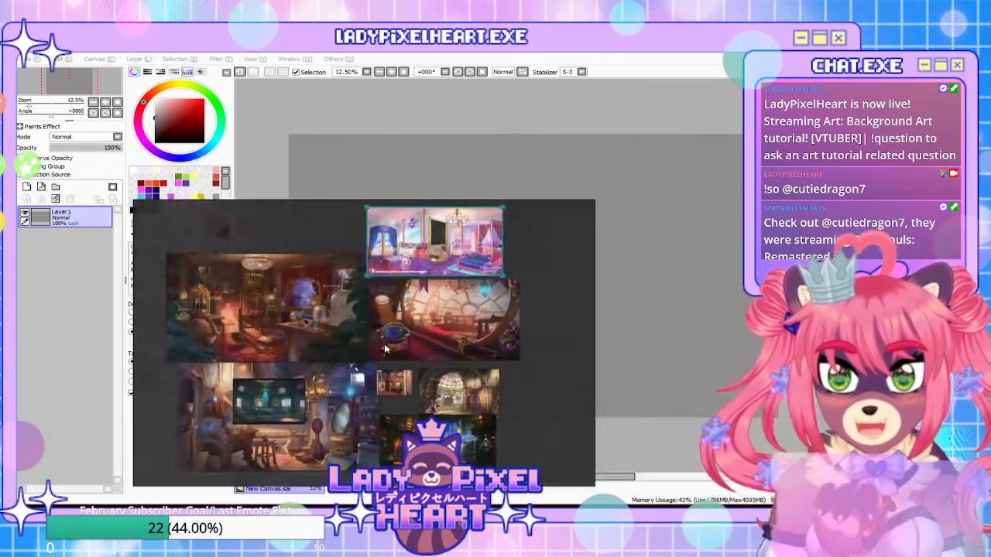
Move the reference board window farther over the painting tool panels to uncover more of the canvas
left_click_drag(385, 347, 277, 332)
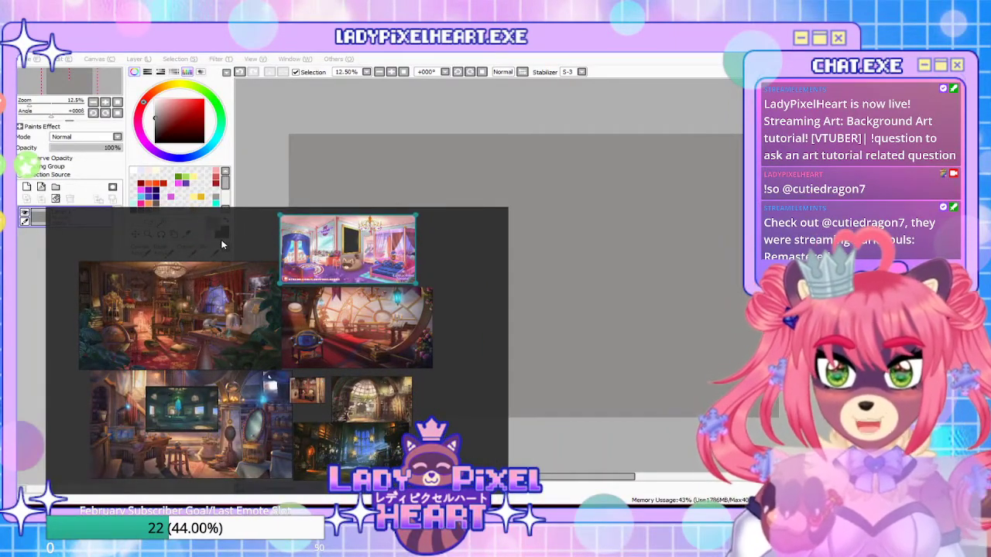
Try the Optimal arrangement on the main group of room references, undo it and deselect the images
scroll(186, 337, "down", 5)
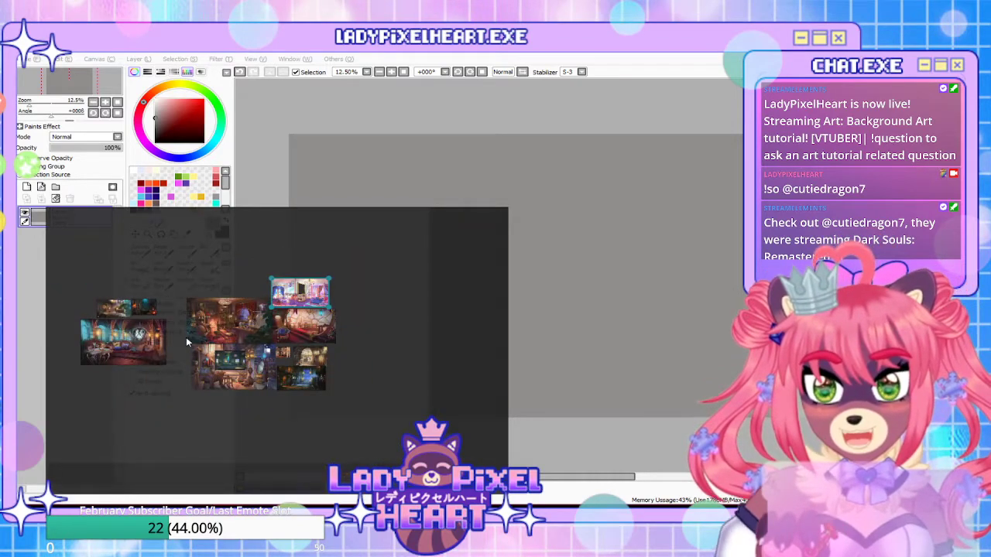
scroll(185, 336, "up", 4)
left_click_drag(177, 251, 465, 447)
right_click(306, 328)
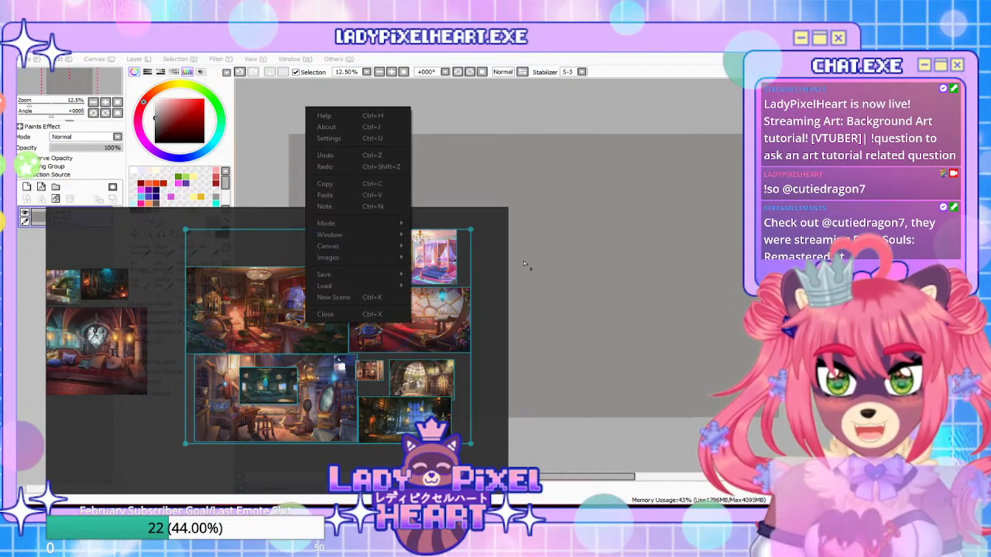
mouse_move(350, 257)
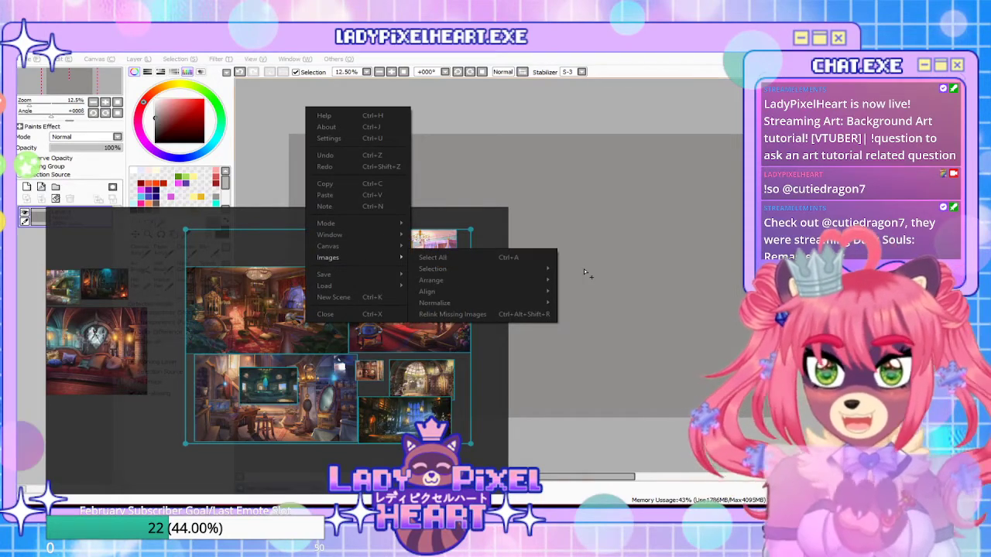
mouse_move(436, 284)
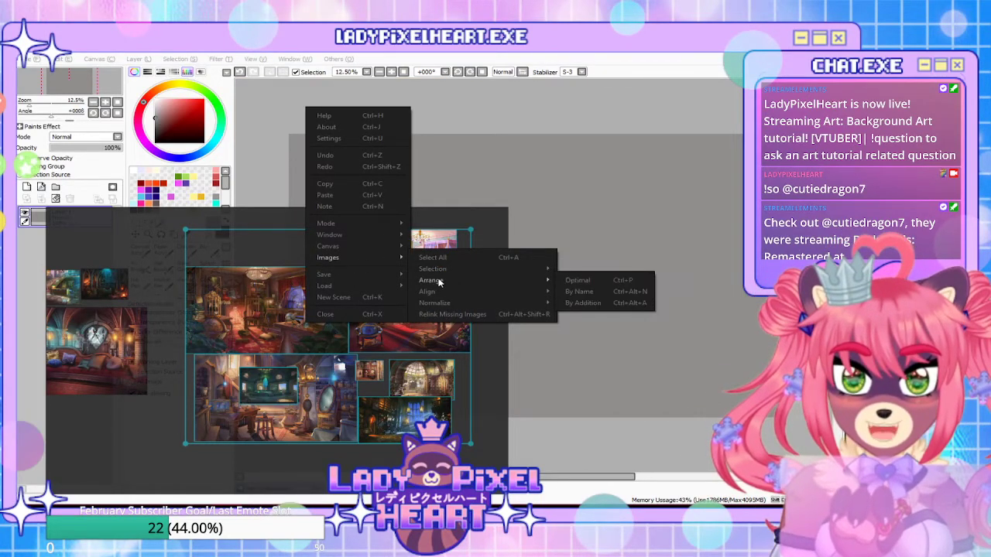
mouse_move(579, 282)
left_click(623, 281)
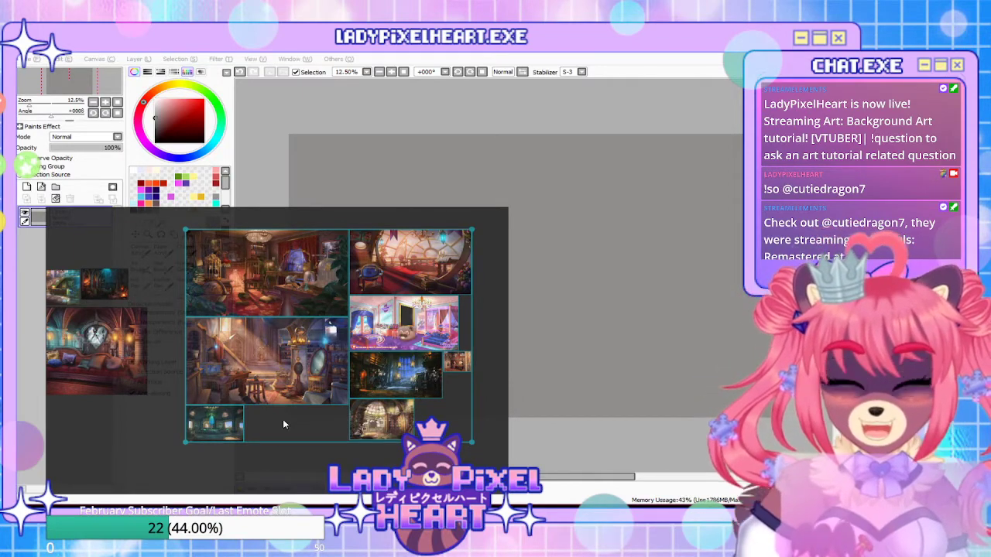
key("ctrl+z")
left_click(266, 462)
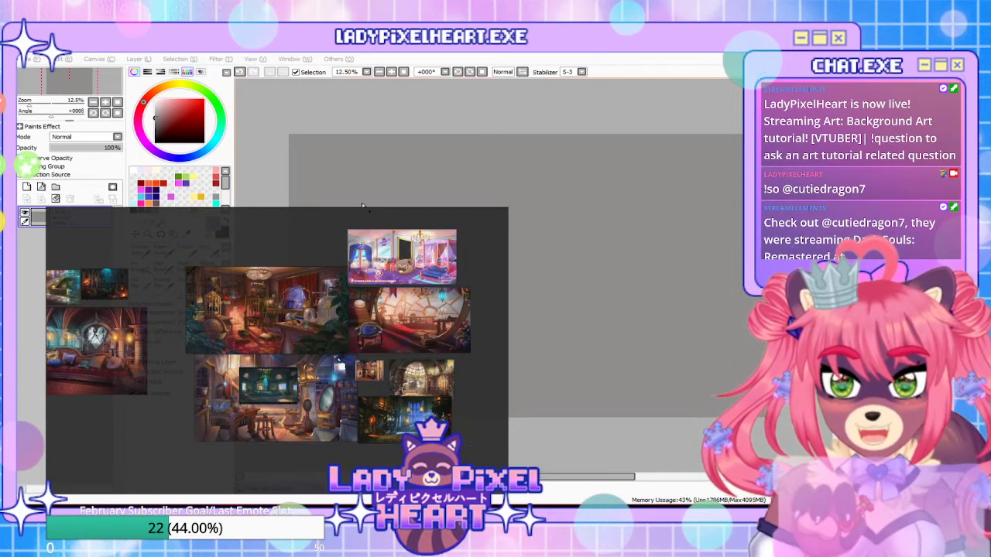
Examine the main reference group, including a close-up of the pink and purple bedroom illustration
scroll(387, 277, "down", 2)
scroll(417, 277, "up", 4)
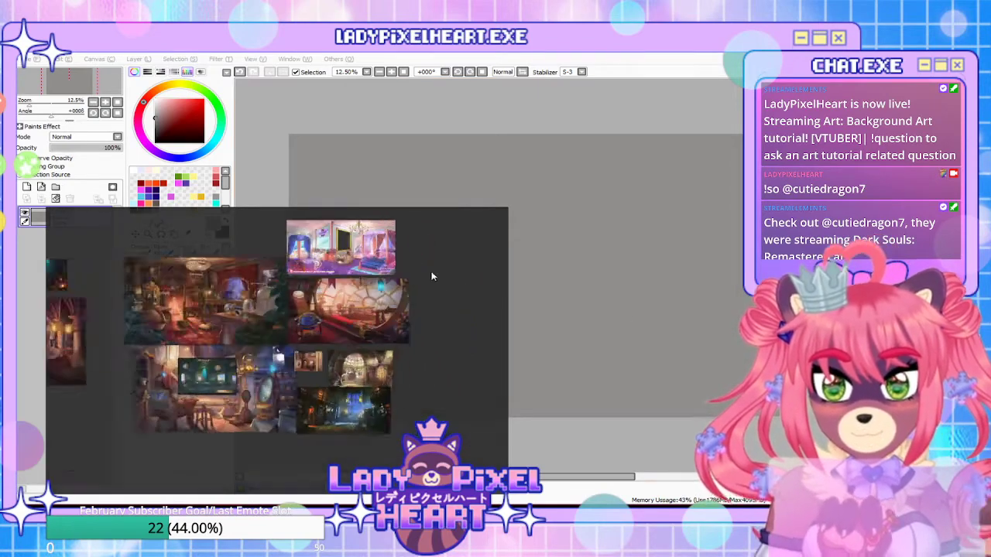
scroll(325, 291, "down", 4)
scroll(315, 291, "up", 5)
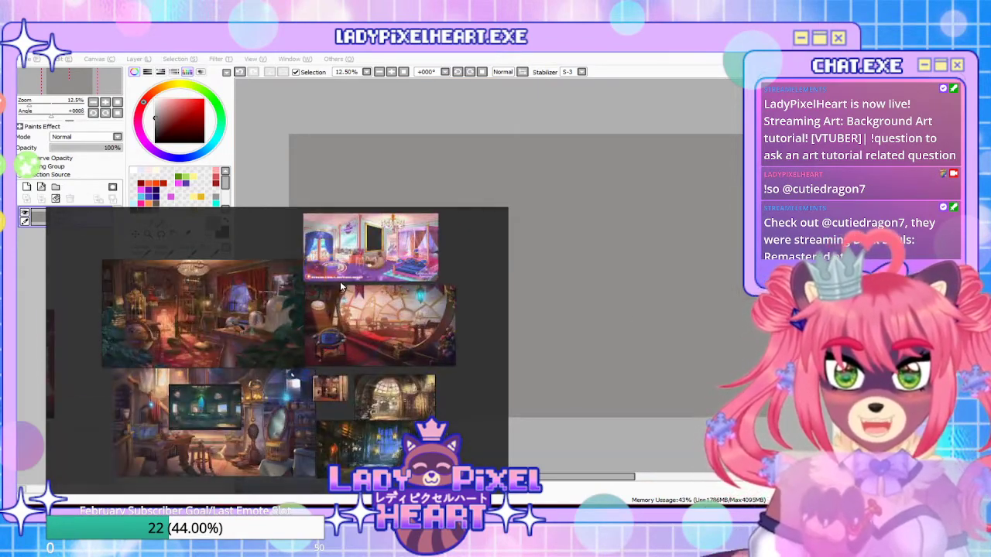
scroll(285, 292, "down", 2)
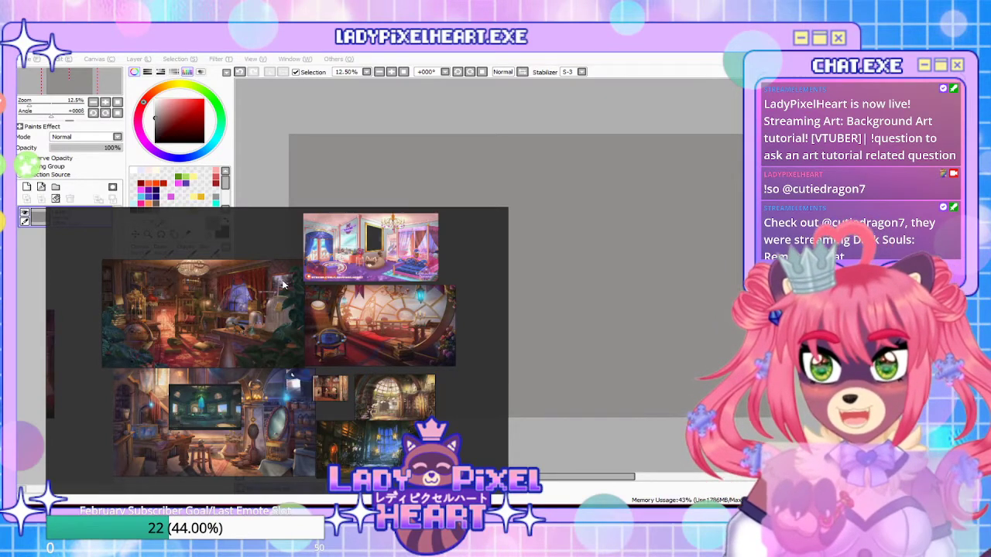
double_click(380, 248)
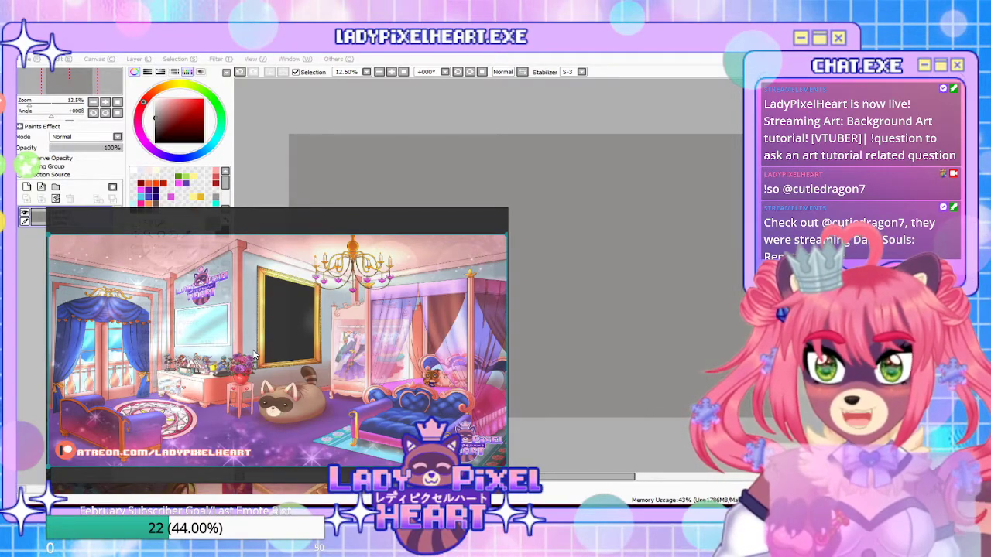
scroll(283, 352, "down", 10)
scroll(229, 394, "up", 5)
scroll(273, 397, "down", 3)
scroll(319, 400, "up", 5)
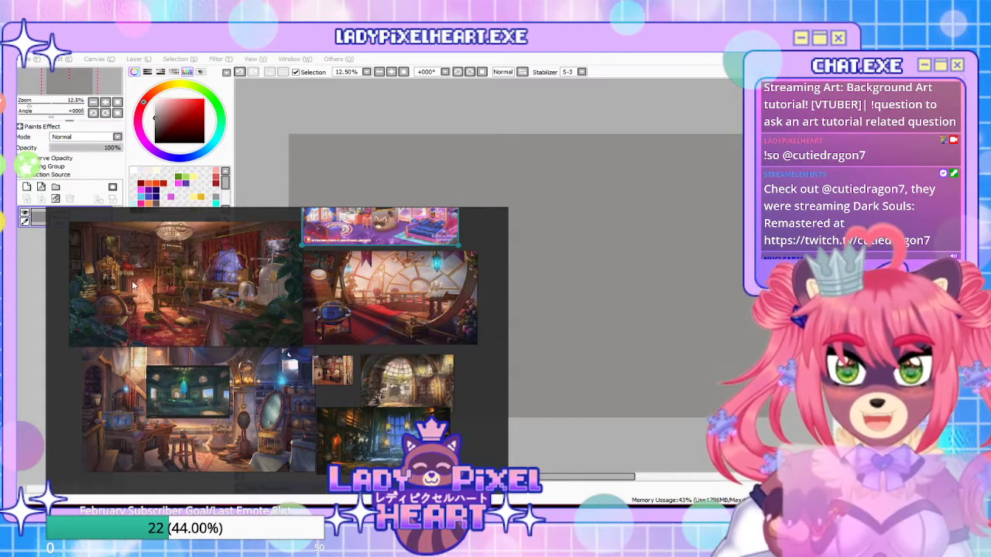
Compare the red study, round-window room and workshop references with the other images on the board
scroll(344, 317, "down", 3)
scroll(275, 311, "up", 3)
scroll(337, 316, "down", 4)
scroll(391, 303, "up", 4)
scroll(280, 312, "down", 4)
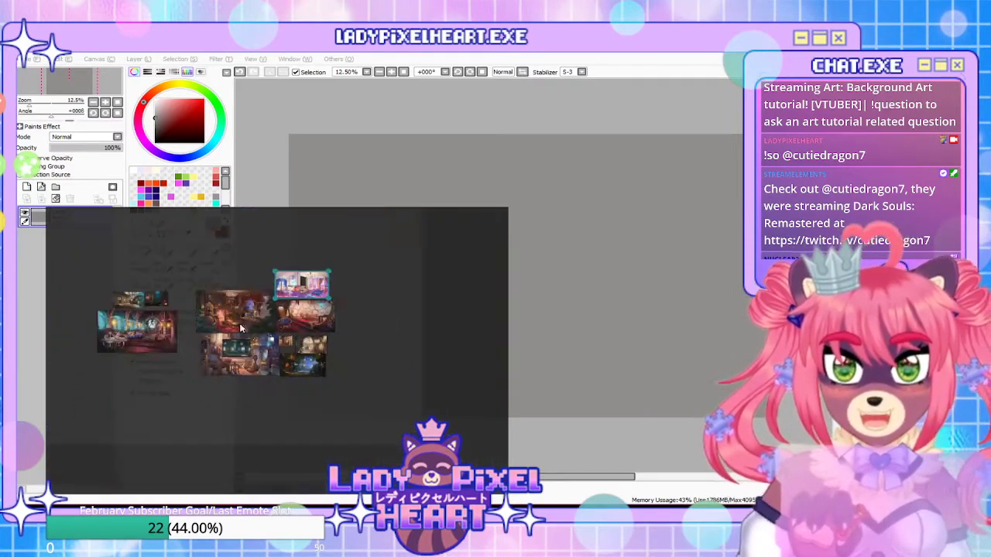
scroll(240, 321, "up", 4)
scroll(323, 319, "down", 1)
scroll(325, 319, "up", 1)
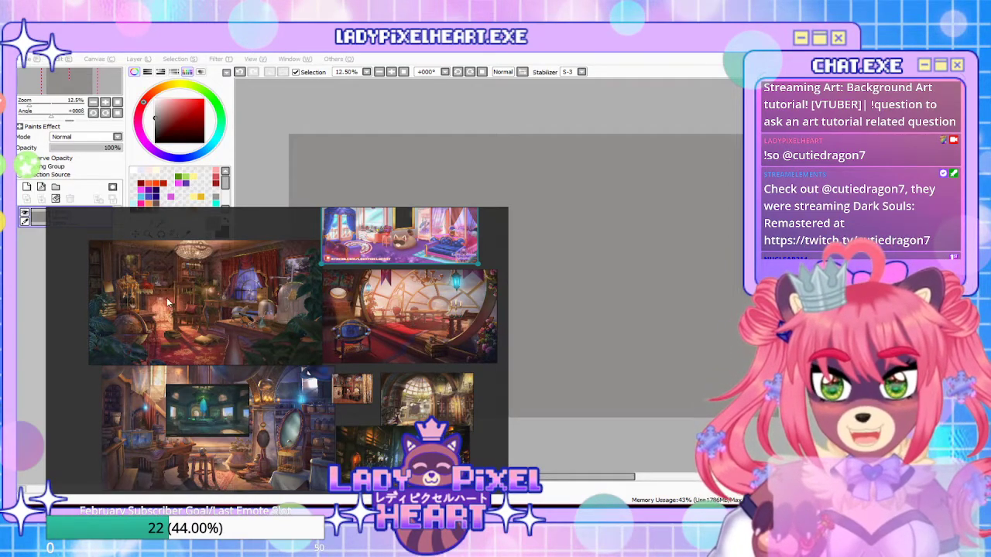
scroll(157, 293, "up", 3)
scroll(316, 328, "down", 4)
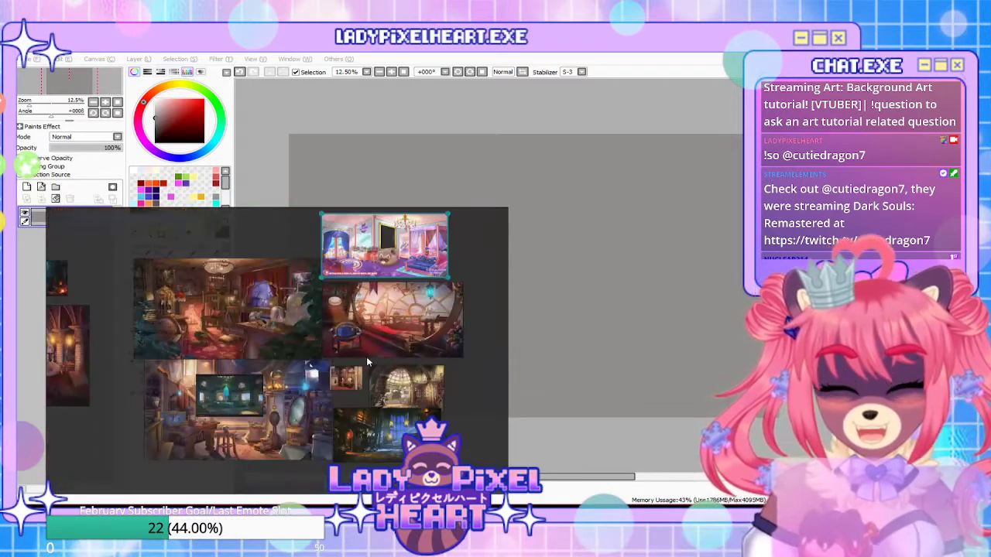
scroll(366, 362, "up", 3)
scroll(362, 370, "down", 2)
scroll(337, 386, "down", 3)
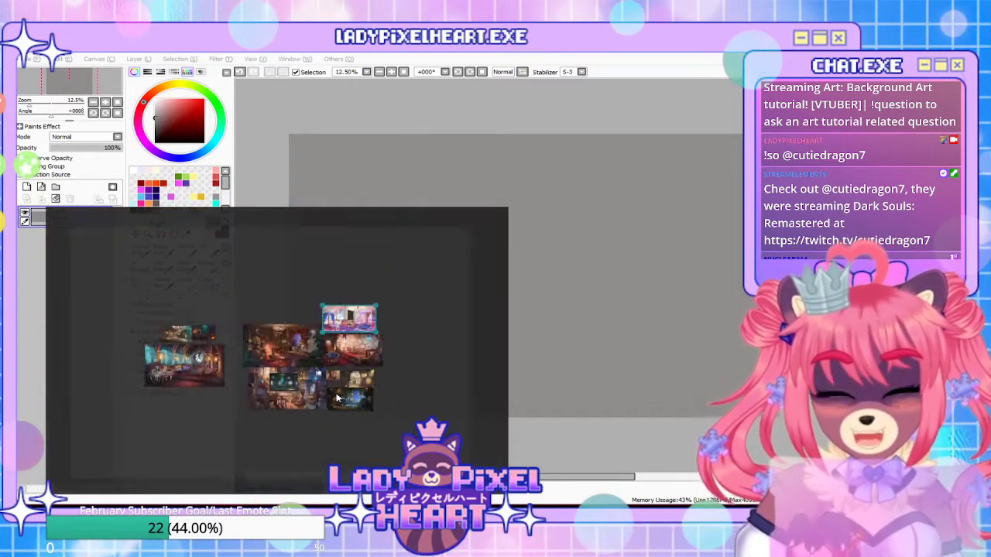
scroll(283, 377, "up", 4)
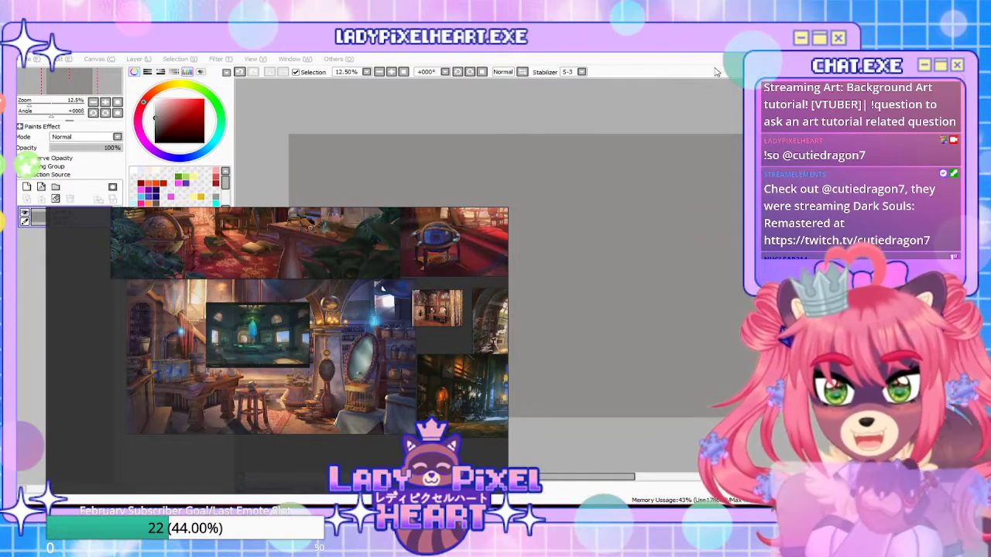
Reposition the reference board window and enlarge it at two opposite corners to cover most of the painting workspace
mouse_move(331, 309)
left_mouse_down()
mouse_move(503, 264)
mouse_move(435, 265)
left_mouse_up()
left_click_drag(154, 166, 79, 67)
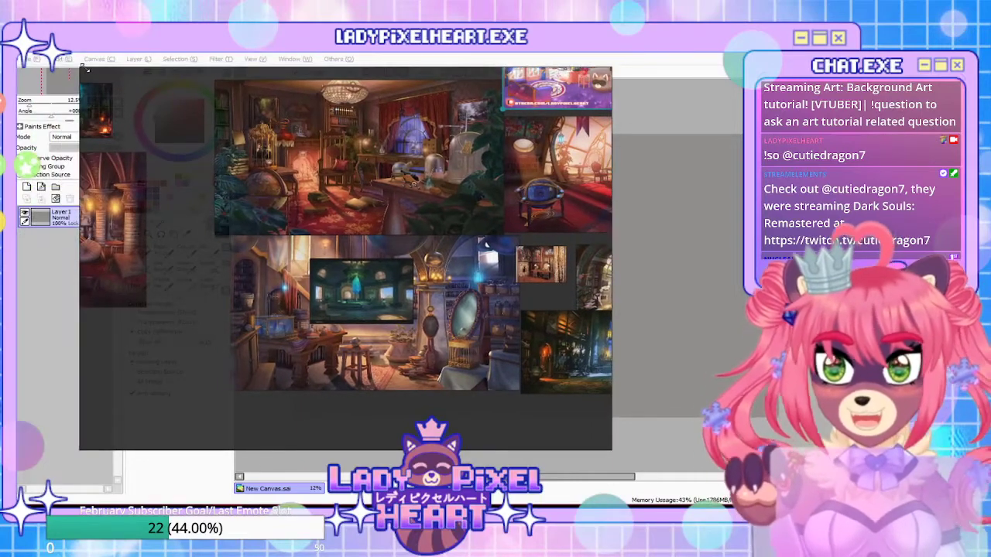
left_click_drag(609, 448, 719, 486)
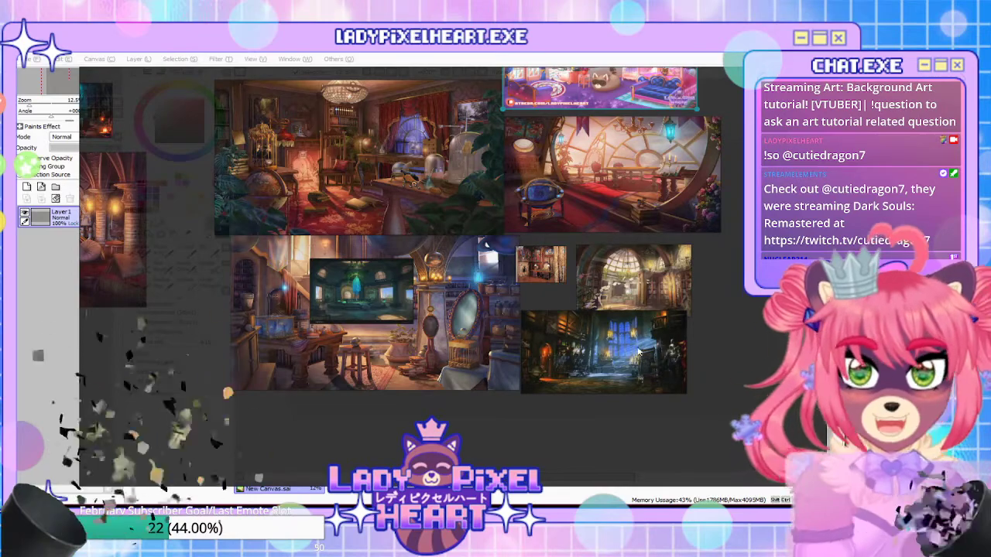
Move the small teal crystal room image off the workshop illustration to the empty space above the red study image
scroll(580, 348, "down", 5)
scroll(572, 325, "up", 8)
scroll(649, 245, "down", 3)
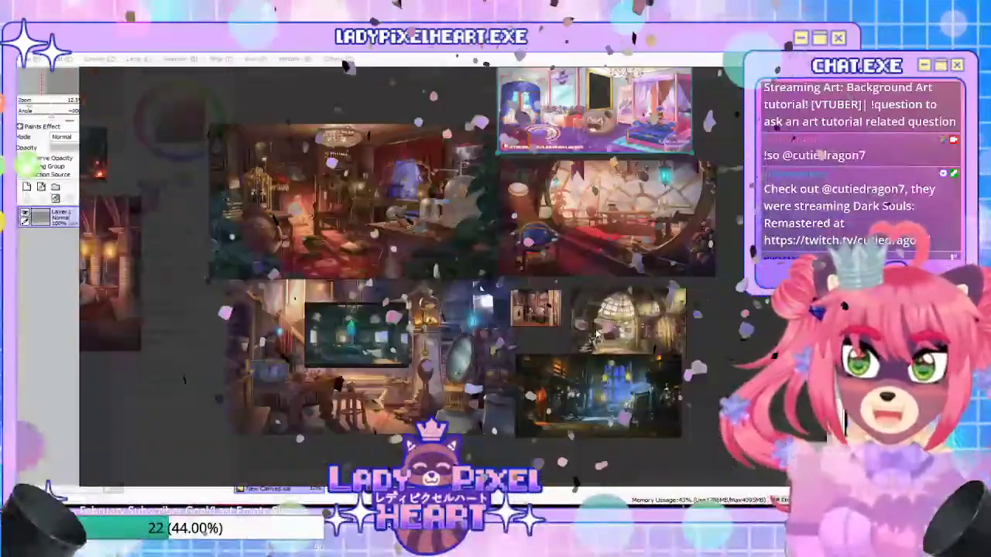
scroll(649, 246, "up", 3)
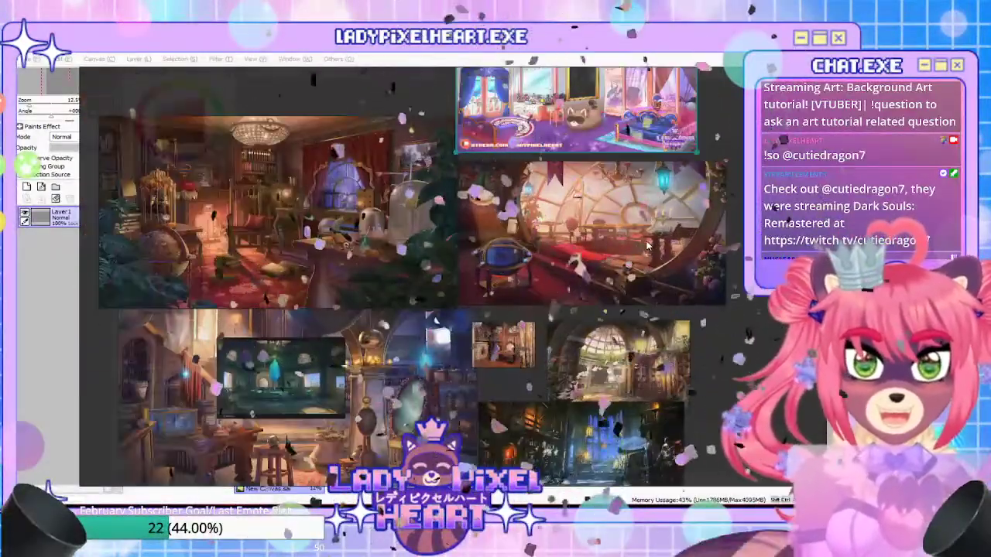
scroll(581, 259, "down", 4)
scroll(503, 246, "up", 3)
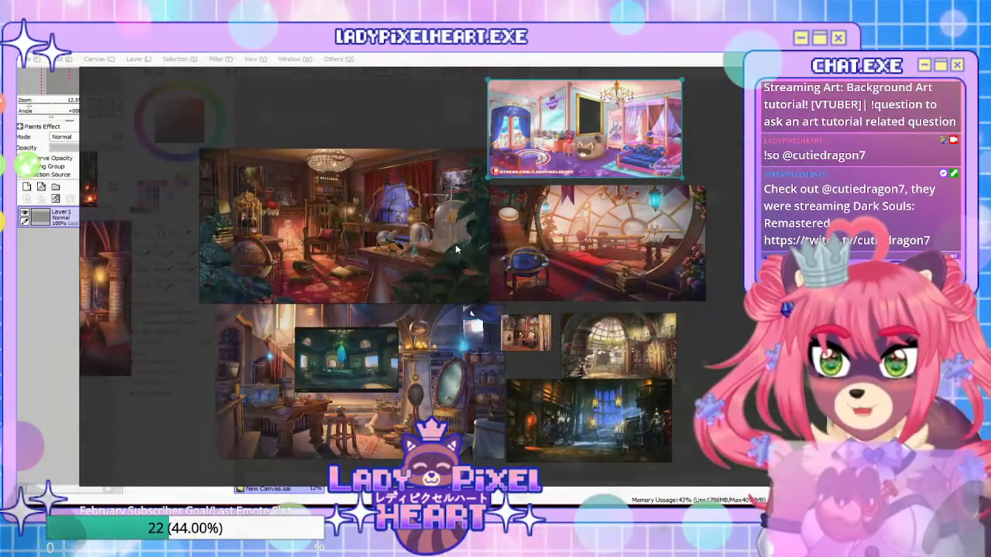
left_click(366, 243)
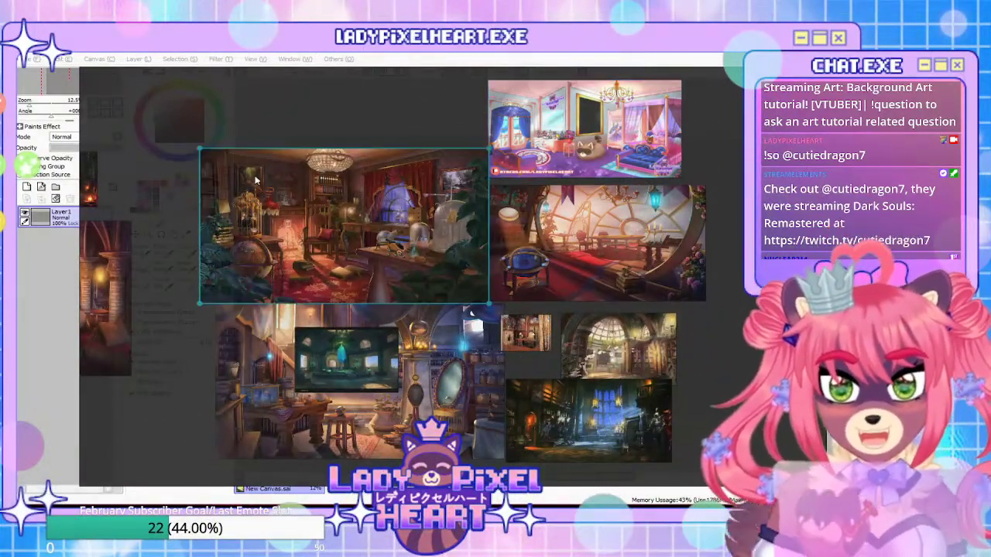
left_click_drag(368, 377, 372, 118)
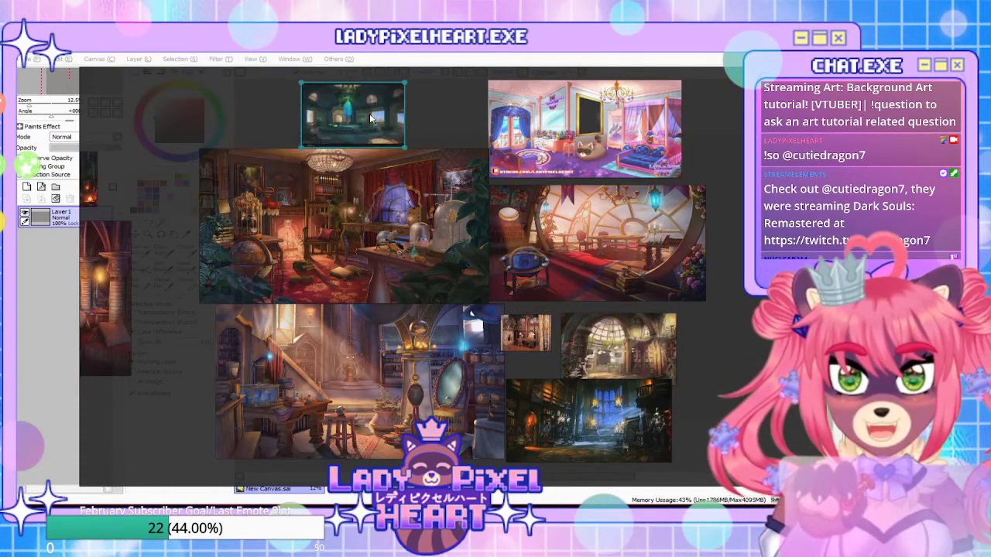
Enlarge the teal crystal room image to nearly twice its width and shift it over the upper edge of the red study image
left_click_drag(407, 147, 495, 199)
left_click_drag(428, 151, 387, 143)
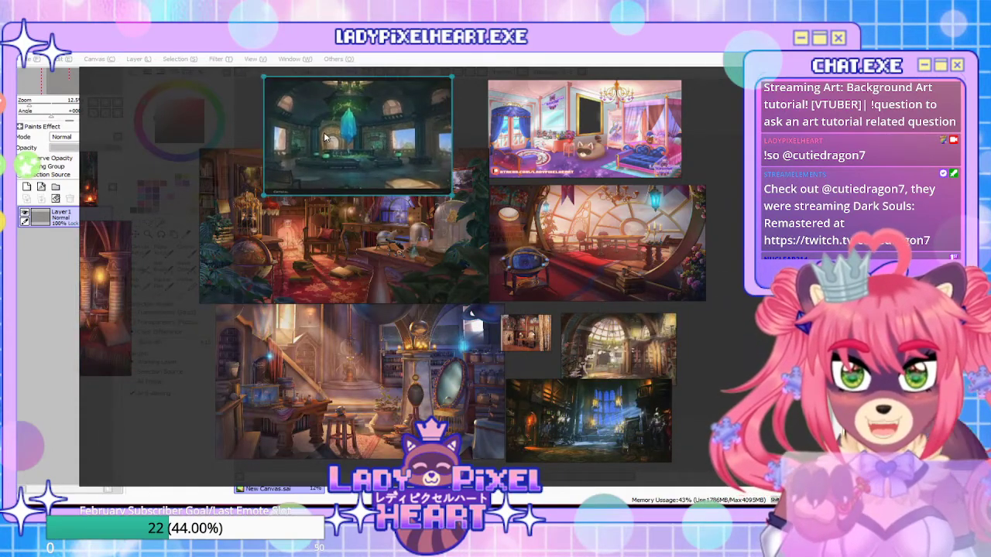
Examine the teal crystal room reference up close and compare it with the surrounding board images
scroll(330, 126, "up", 6)
scroll(339, 130, "down", 10)
scroll(373, 112, "up", 5)
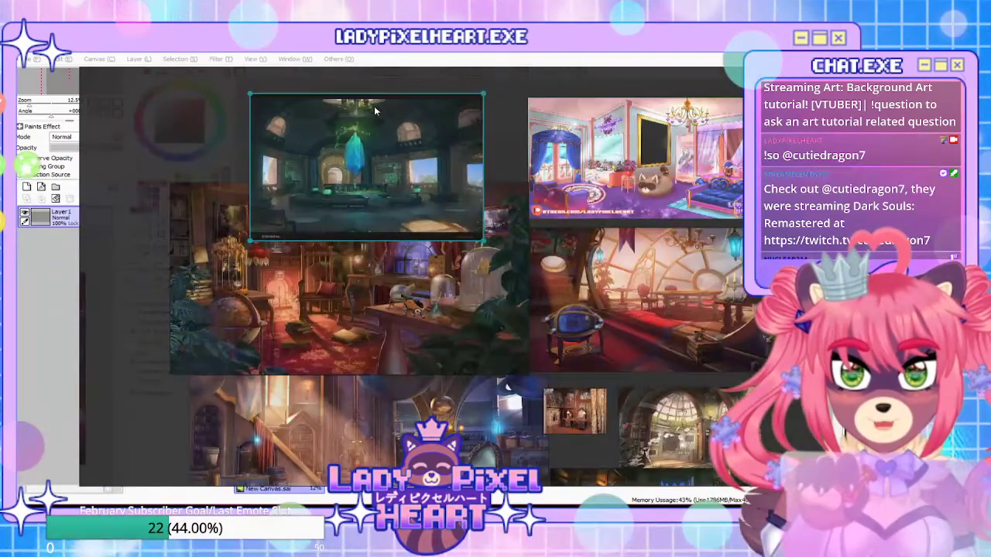
scroll(375, 112, "up", 3)
scroll(298, 140, "down", 3)
scroll(267, 141, "up", 5)
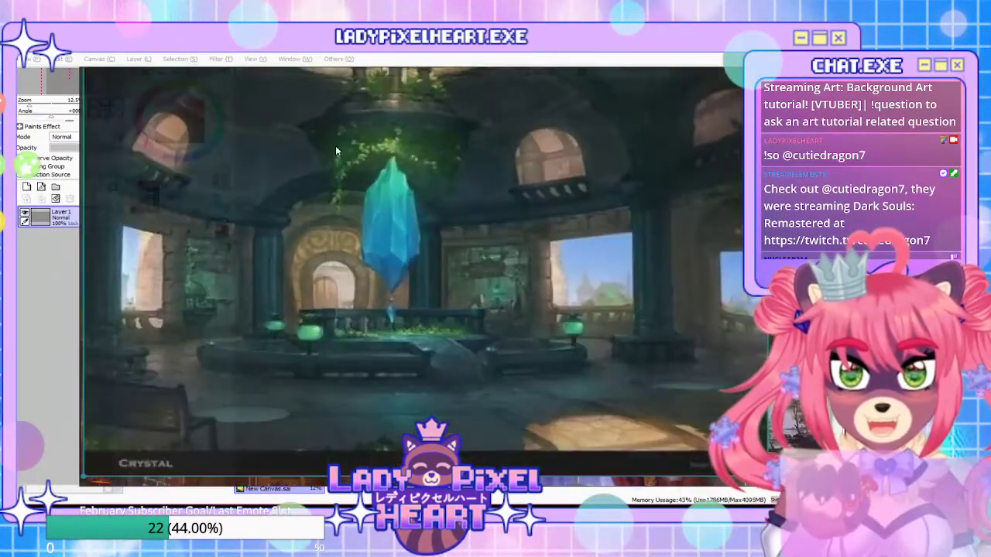
scroll(421, 167, "down", 5)
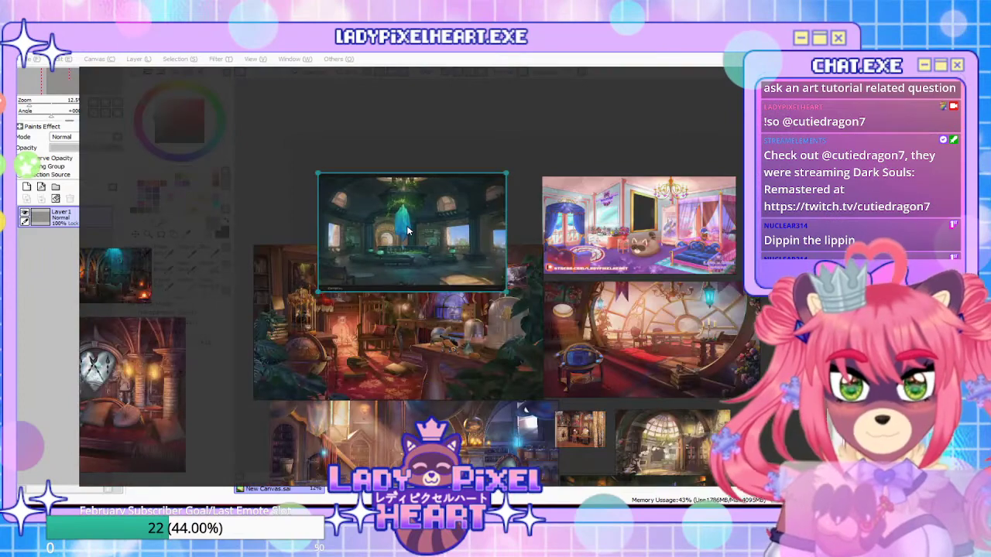
scroll(408, 204, "up", 4)
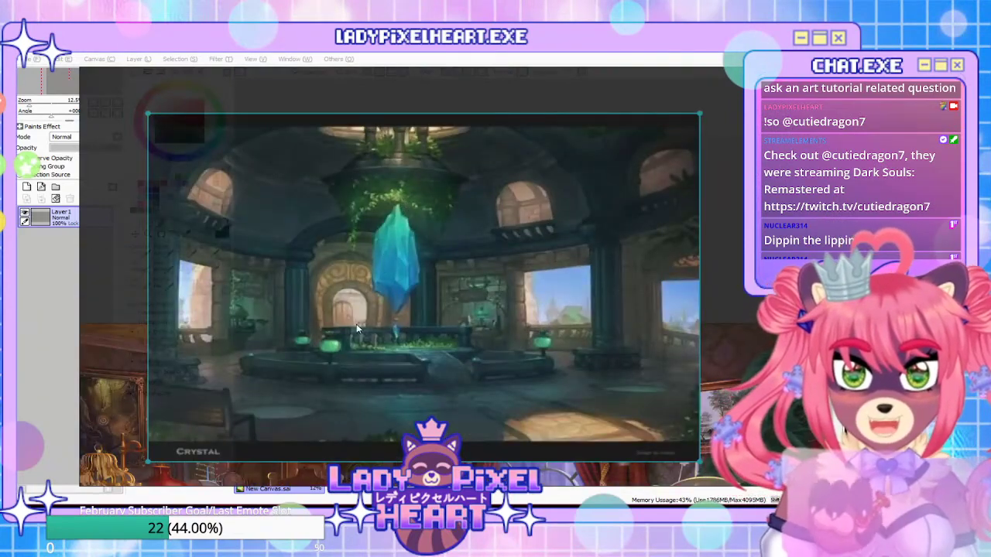
scroll(428, 258, "down", 6)
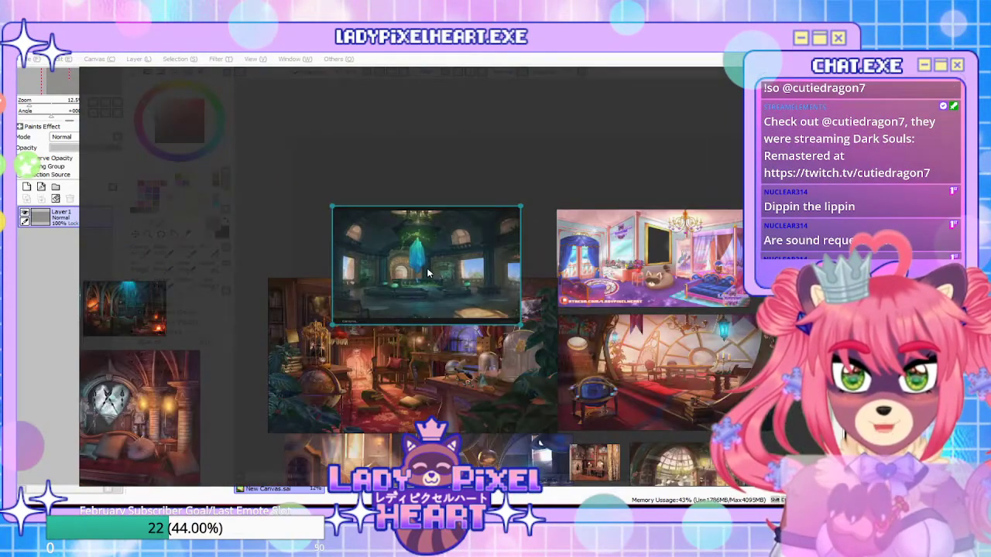
scroll(455, 286, "up", 3)
scroll(455, 286, "down", 4)
scroll(465, 317, "up", 6)
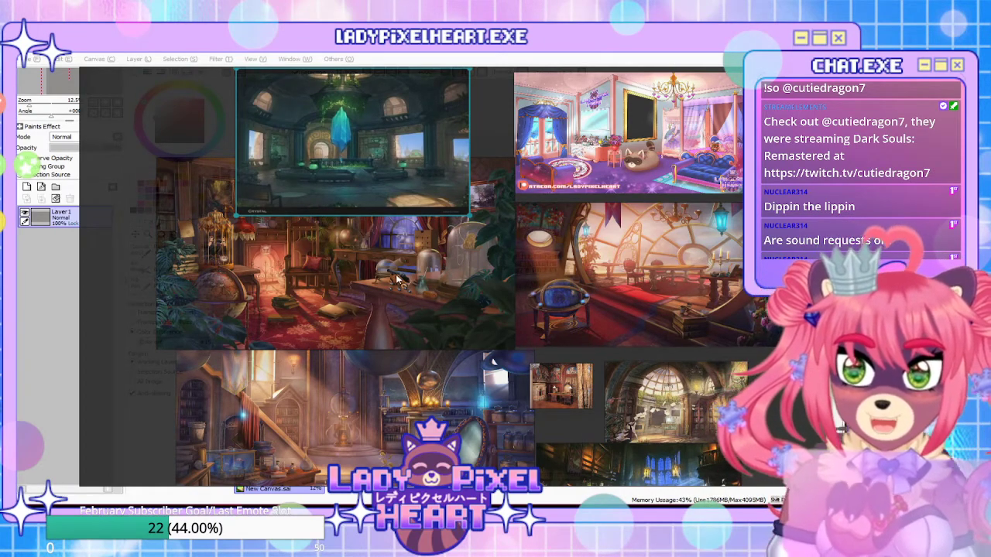
scroll(399, 277, "down", 5)
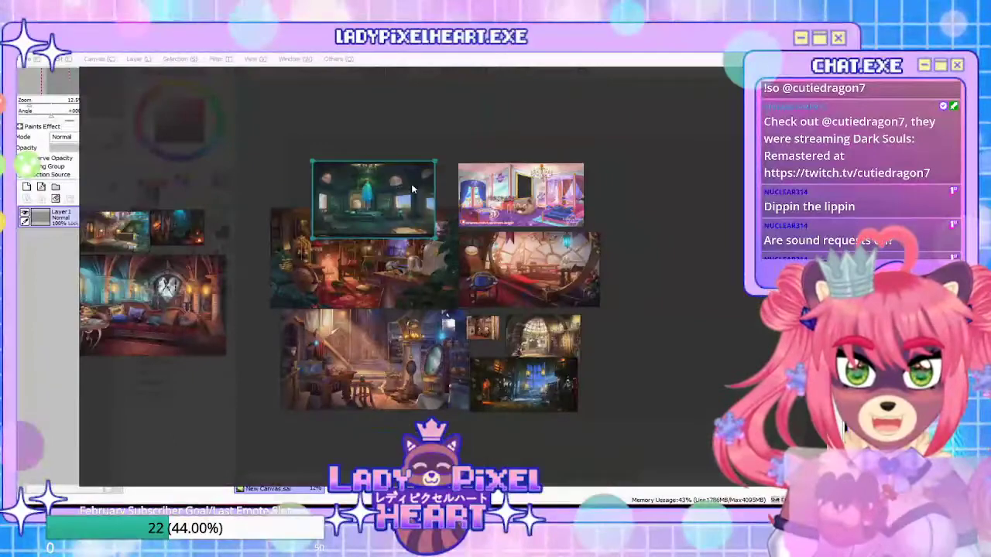
scroll(411, 183, "up", 10)
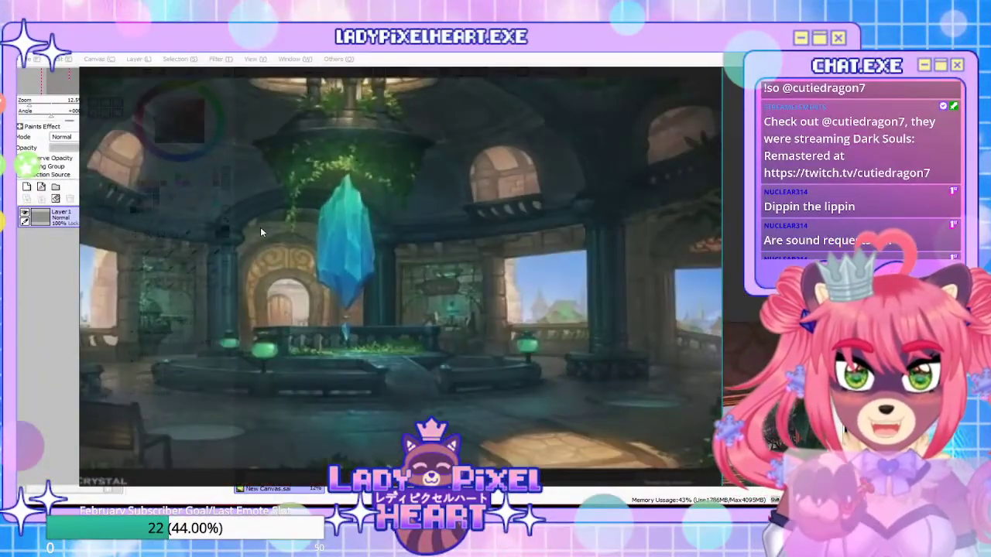
Move the enlarged crystal room image up so that it clears the red study illustration
scroll(313, 291, "down", 8)
left_click_drag(306, 290, 308, 229)
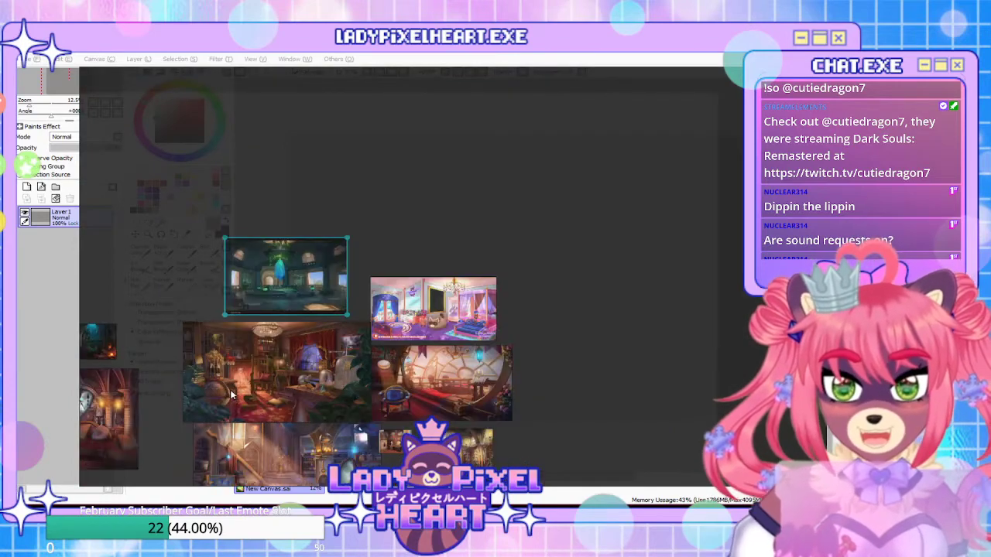
Select the red study illustration and examine its fireplace lighting, furniture and foreground plants up close
scroll(224, 396, "down", 3)
left_click(214, 393)
scroll(214, 393, "up", 5)
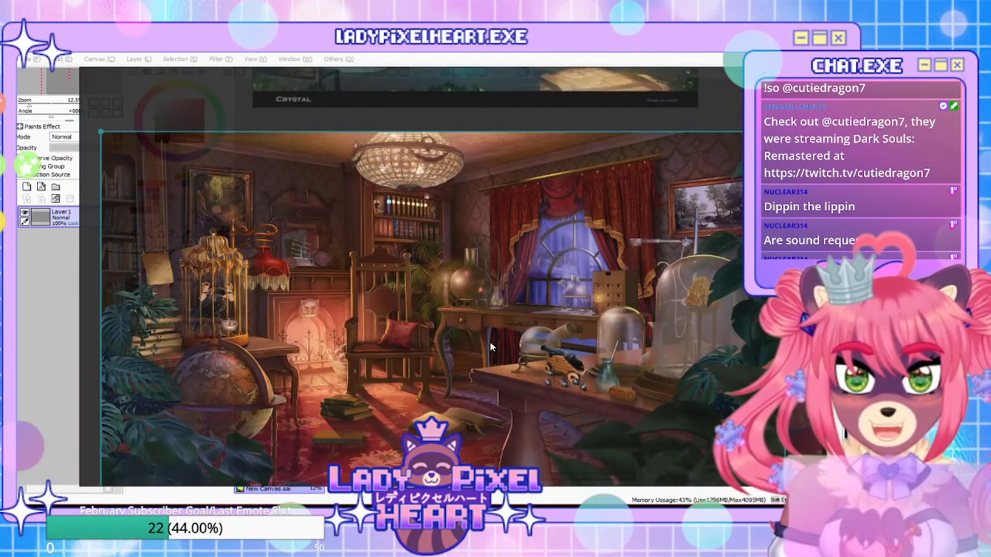
scroll(434, 307, "down", 3)
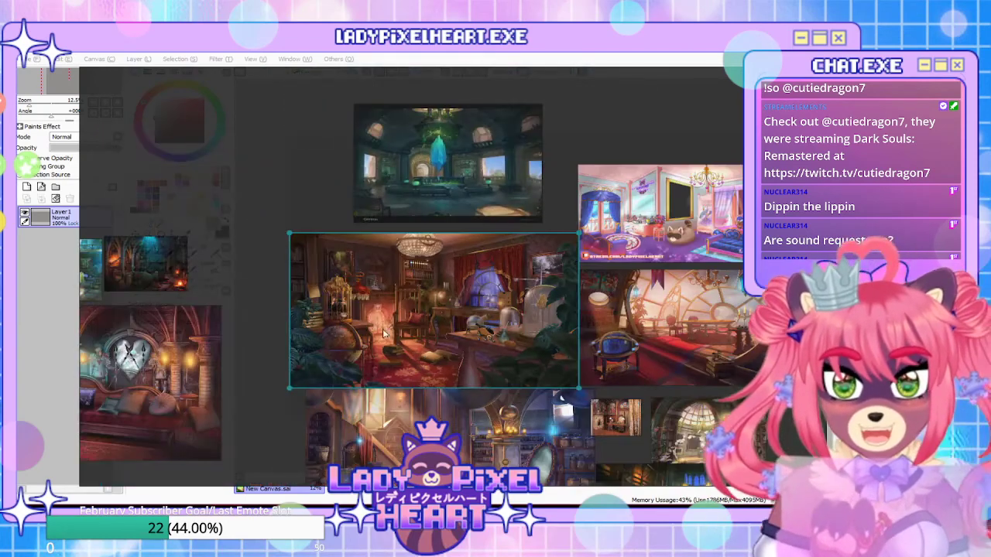
scroll(394, 330, "up", 4)
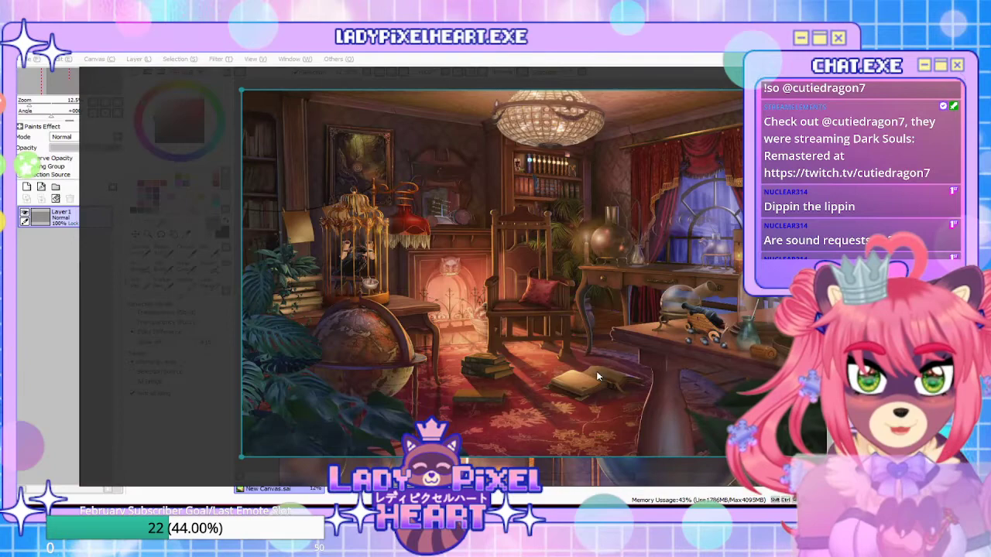
scroll(584, 179, "down", 3)
scroll(643, 255, "up", 4)
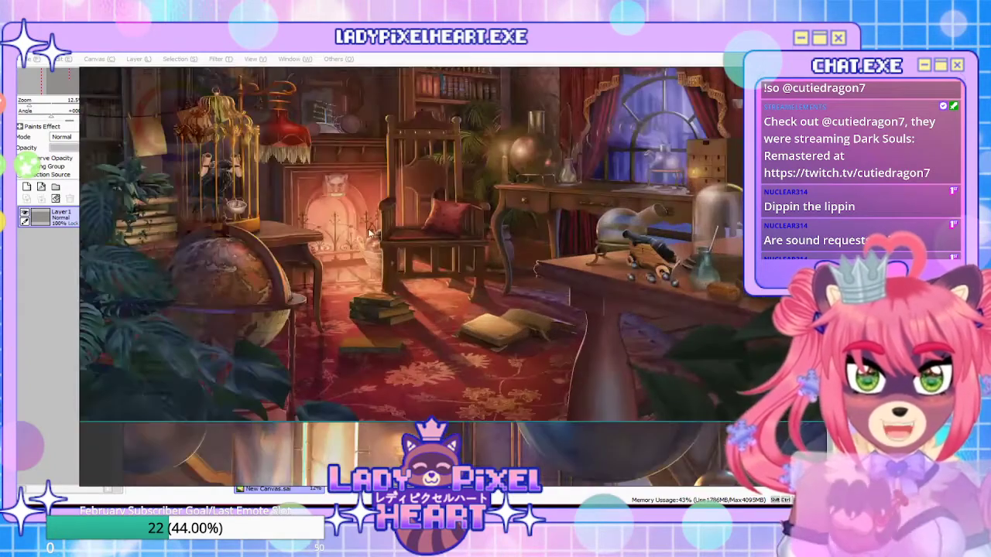
scroll(367, 224, "down", 4)
Examine the round-window room and the domed library references up close, including the library's glass ceiling
scroll(480, 258, "up", 5)
scroll(395, 296, "up", 2)
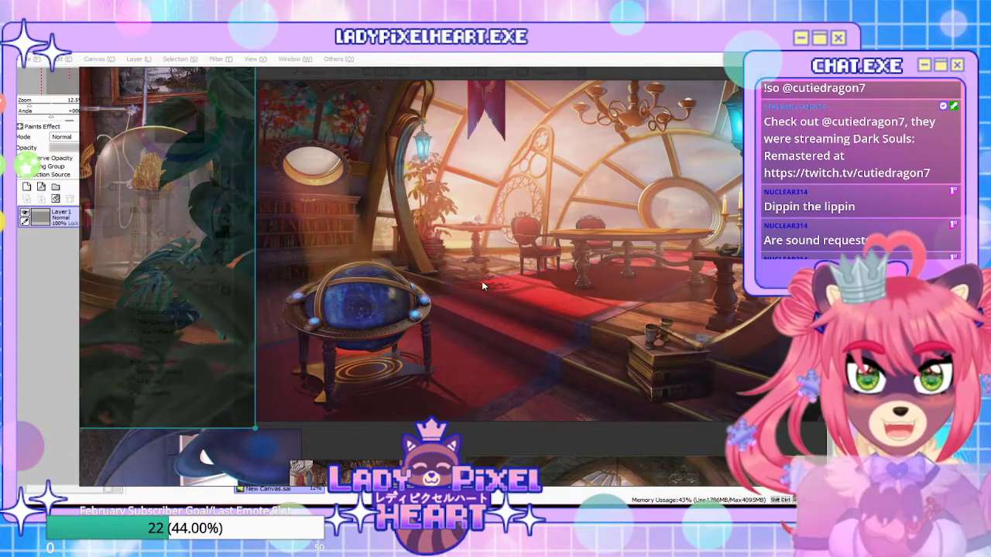
scroll(486, 287, "down", 4)
scroll(452, 161, "up", 5)
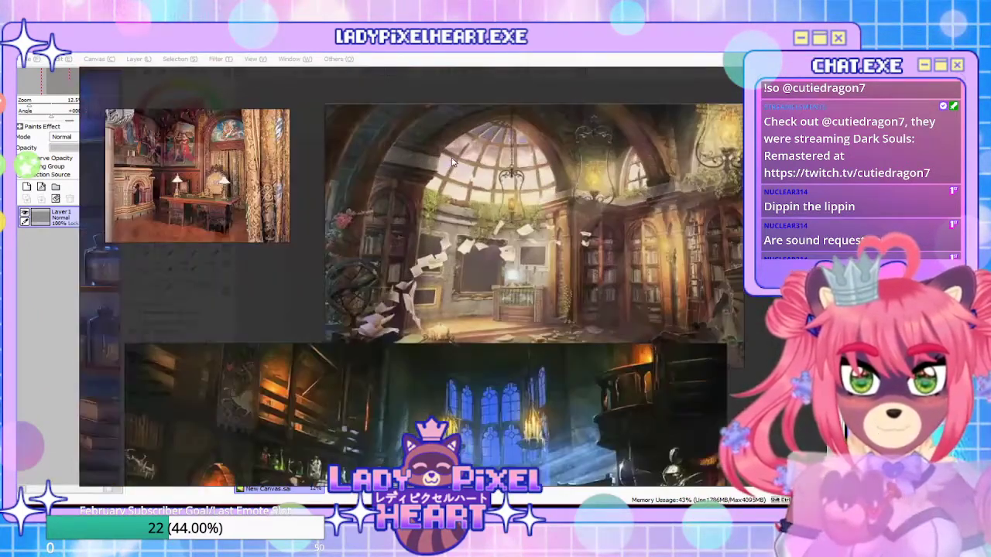
scroll(504, 178, "down", 2)
scroll(508, 175, "up", 4)
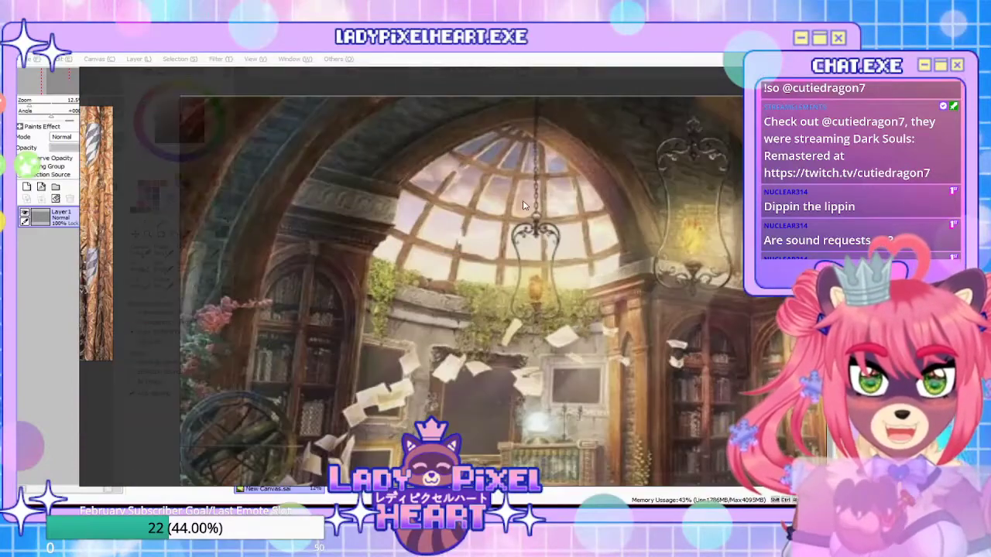
scroll(555, 191, "down", 3)
scroll(514, 254, "up", 3)
scroll(514, 254, "down", 3)
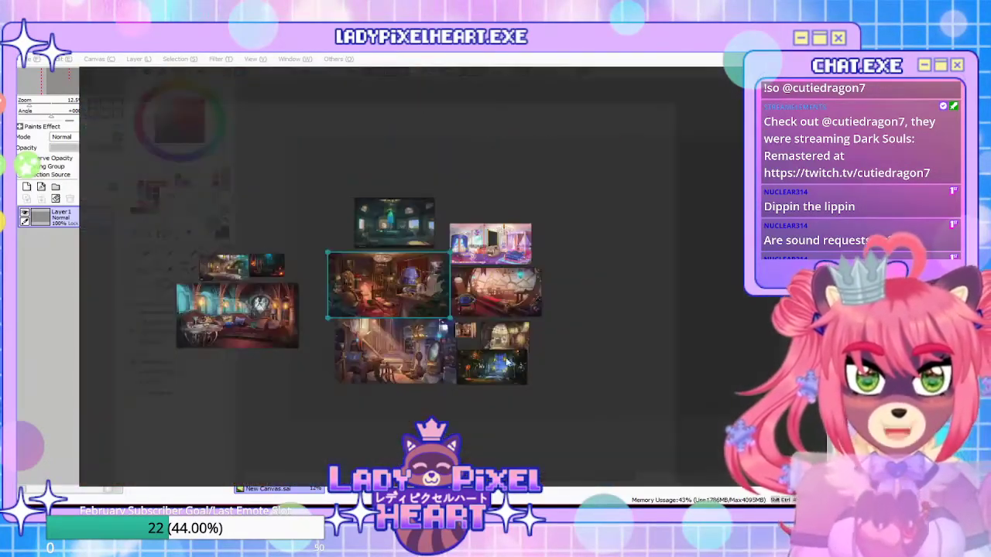
Examine the small photo of the ornate room with the desk, fireplace and gold curtains up close
scroll(503, 340, "up", 5)
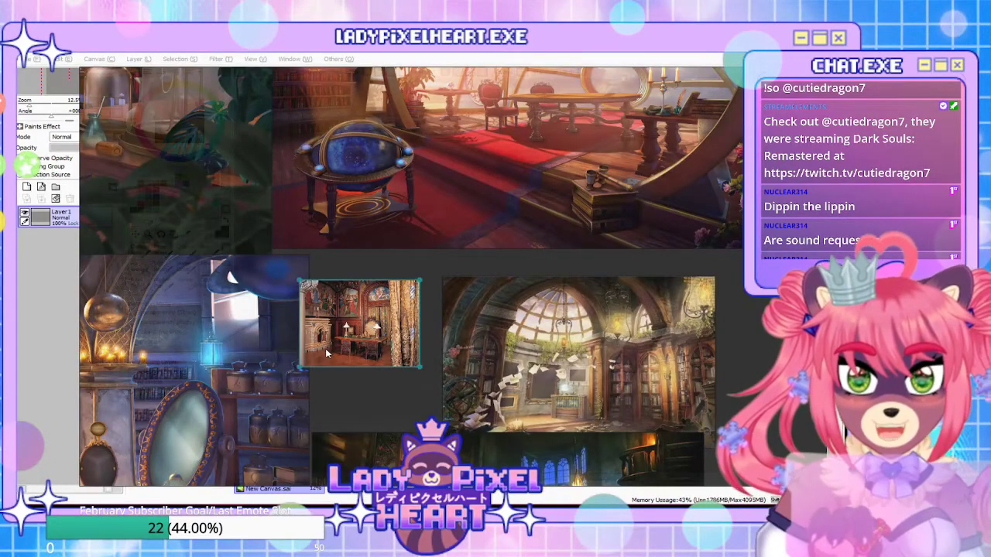
scroll(325, 348, "up", 4)
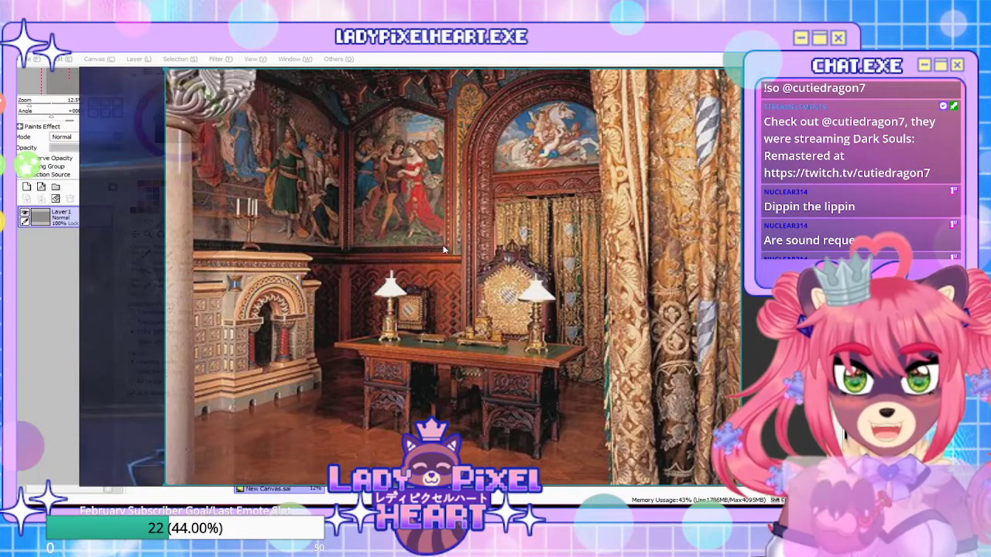
scroll(433, 279, "down", 4)
scroll(340, 315, "up", 3)
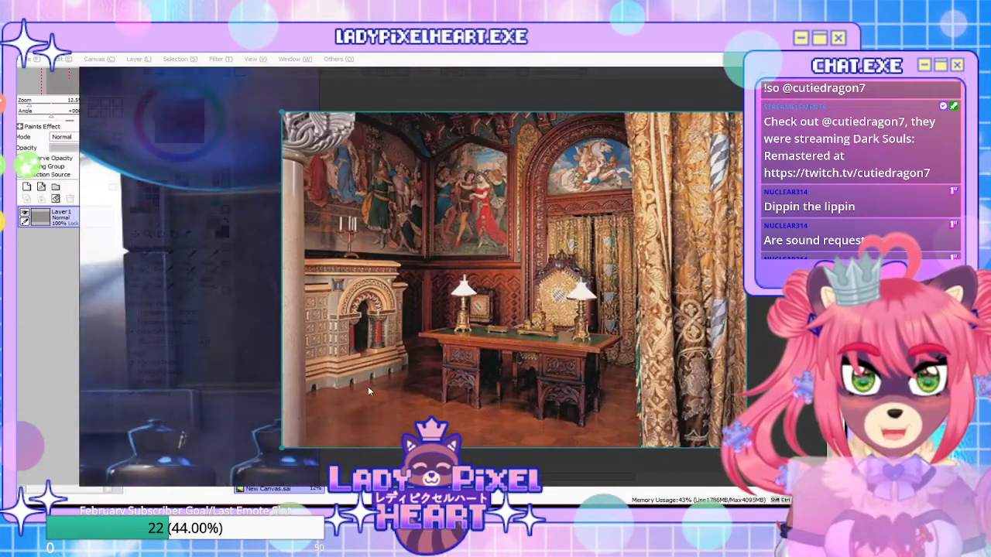
scroll(403, 321, "down", 4)
scroll(449, 255, "up", 3)
right_click(448, 246)
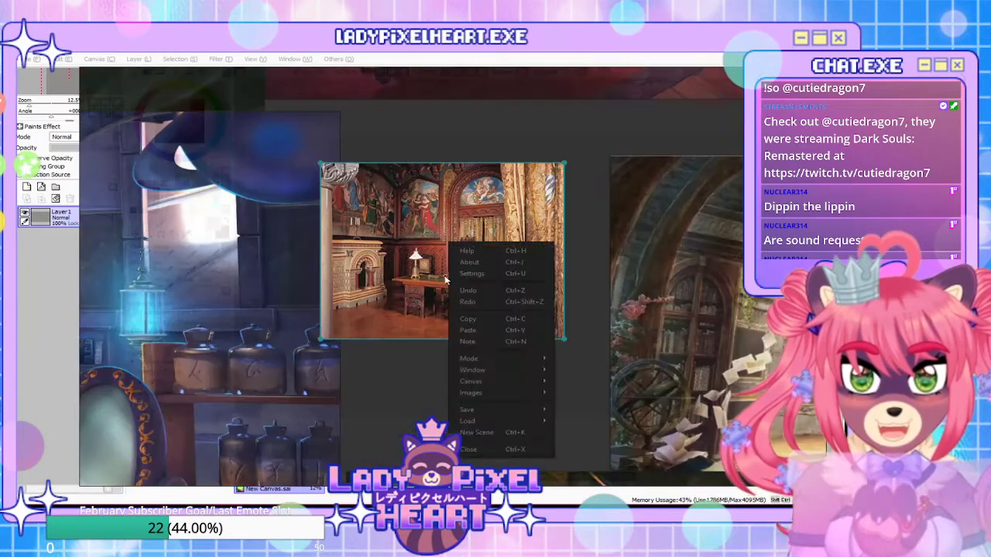
left_click(358, 247)
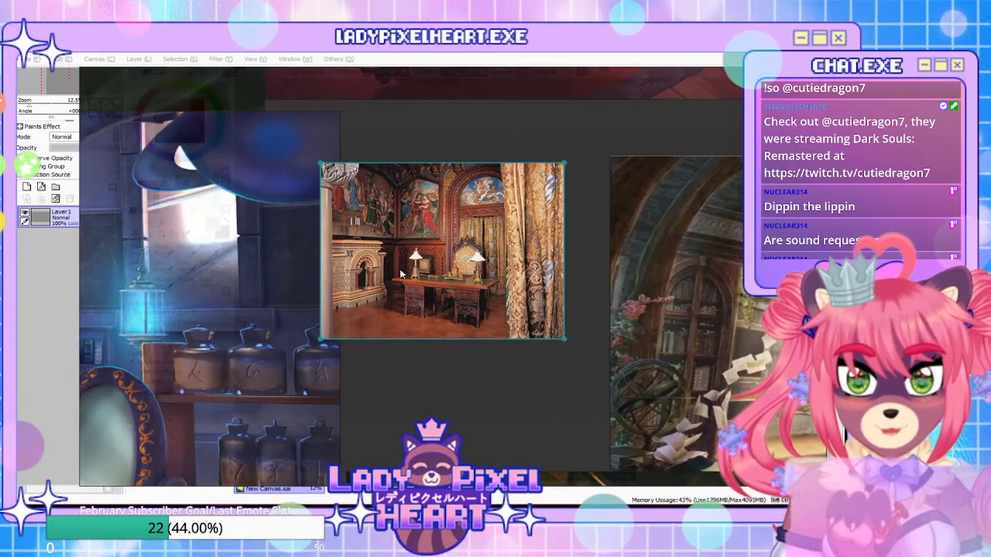
scroll(387, 252, "down", 4)
scroll(423, 258, "up", 3)
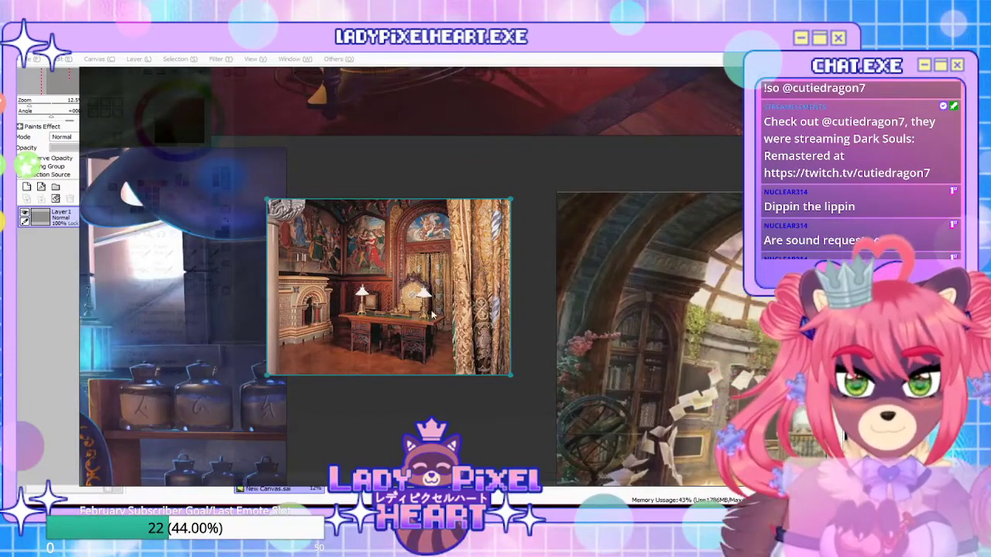
scroll(344, 276, "up", 2)
scroll(436, 269, "down", 1)
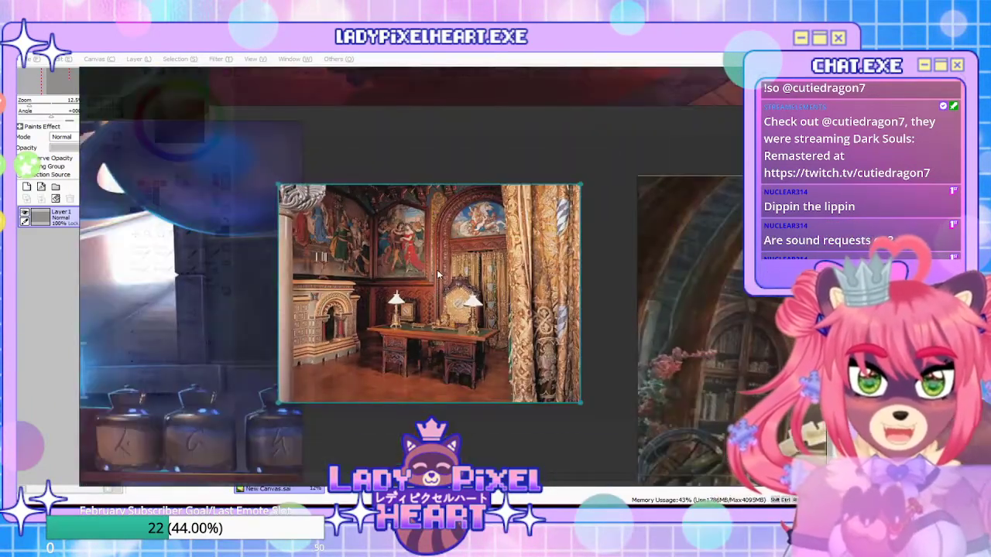
Delete the ornate desk room photo from the reference board
right_click(436, 269)
left_click_drag(332, 306, 370, 316)
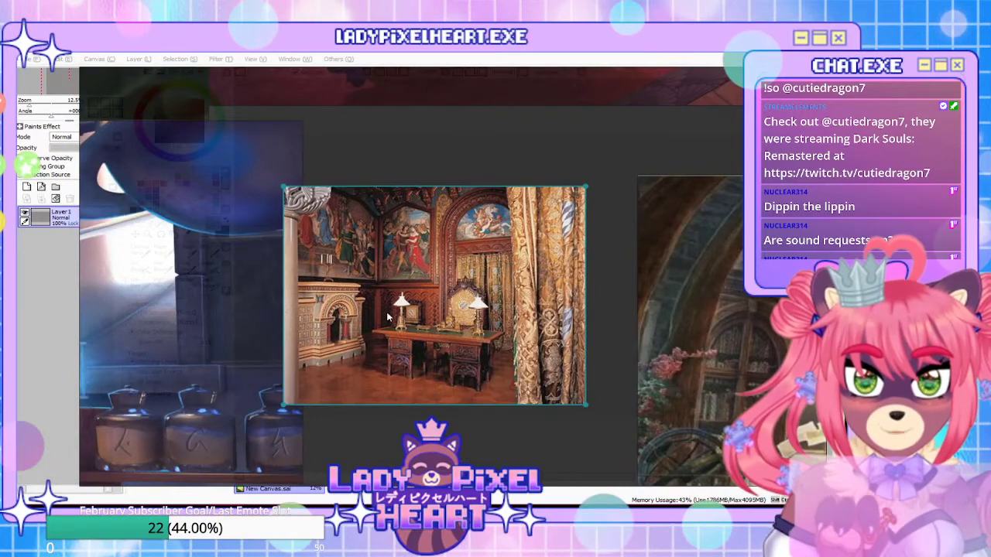
right_click(419, 279)
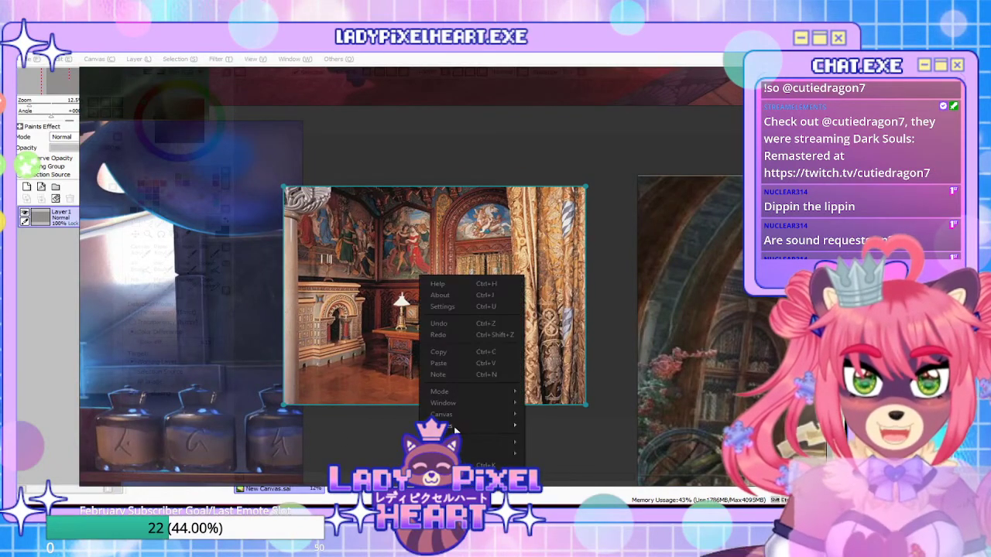
mouse_move(455, 428)
mouse_move(600, 437)
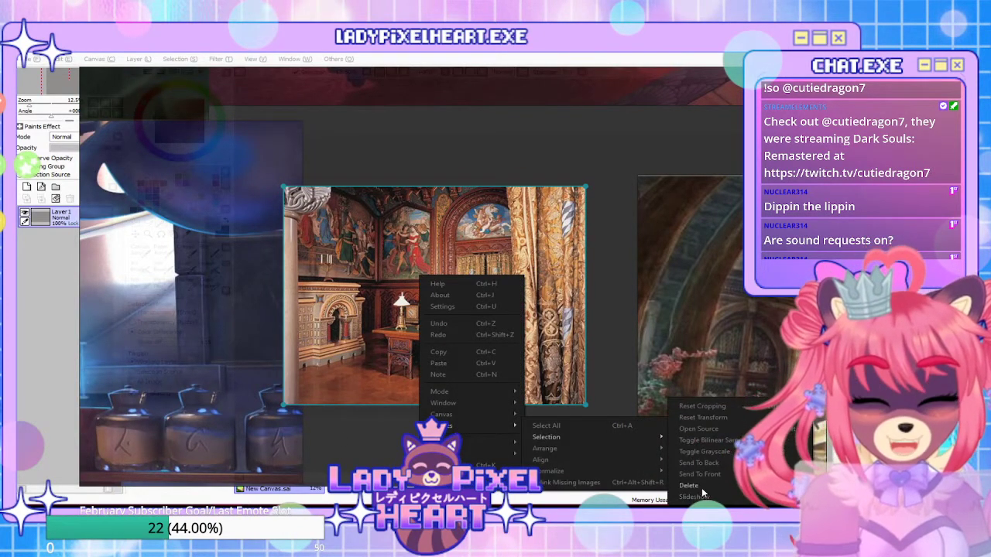
left_click(701, 489)
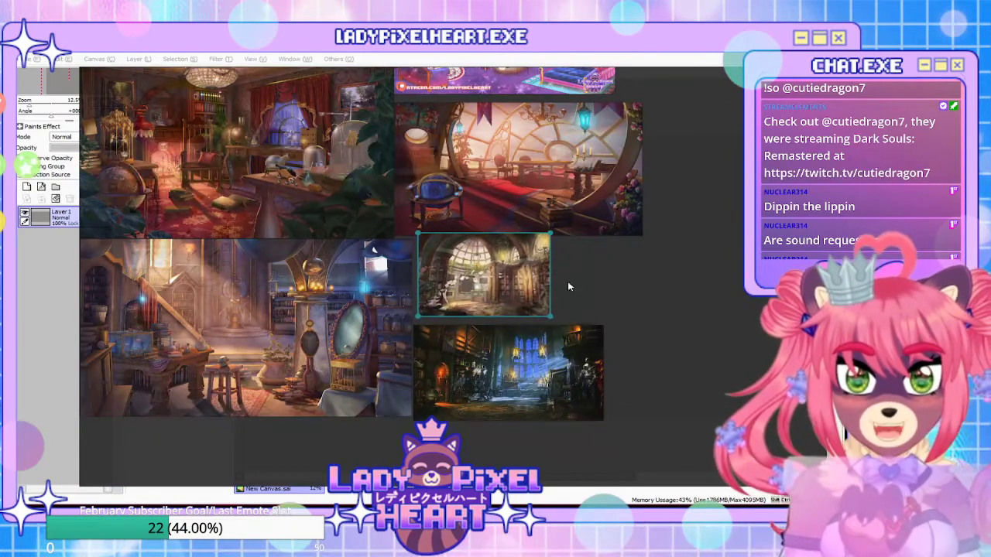
Shrink the domed library image slightly so that it fits between the round-window room and the dark blue-windowed library
left_click_drag(550, 233, 564, 267)
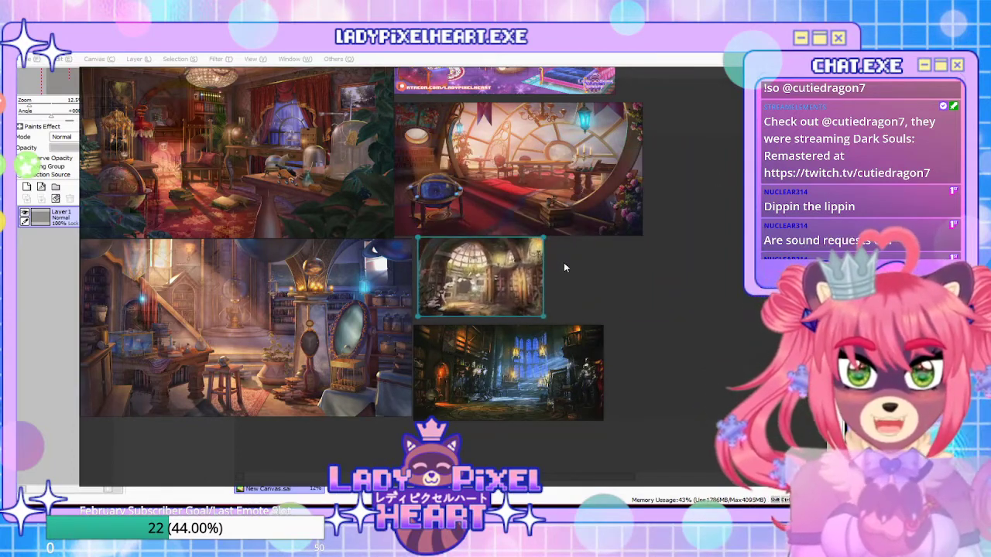
scroll(544, 269, "down", 5)
scroll(524, 278, "up", 4)
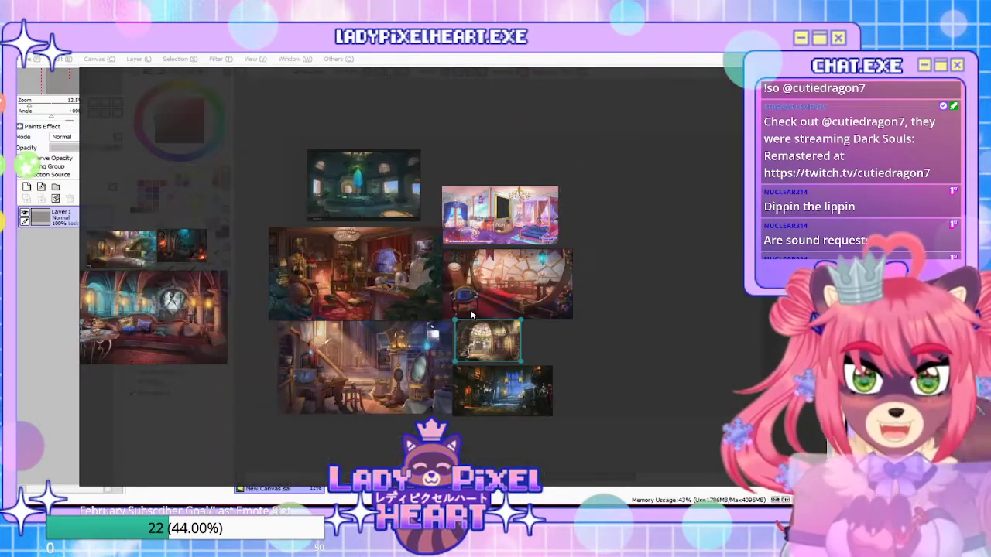
scroll(294, 389, "up", 2)
scroll(294, 389, "up", 1)
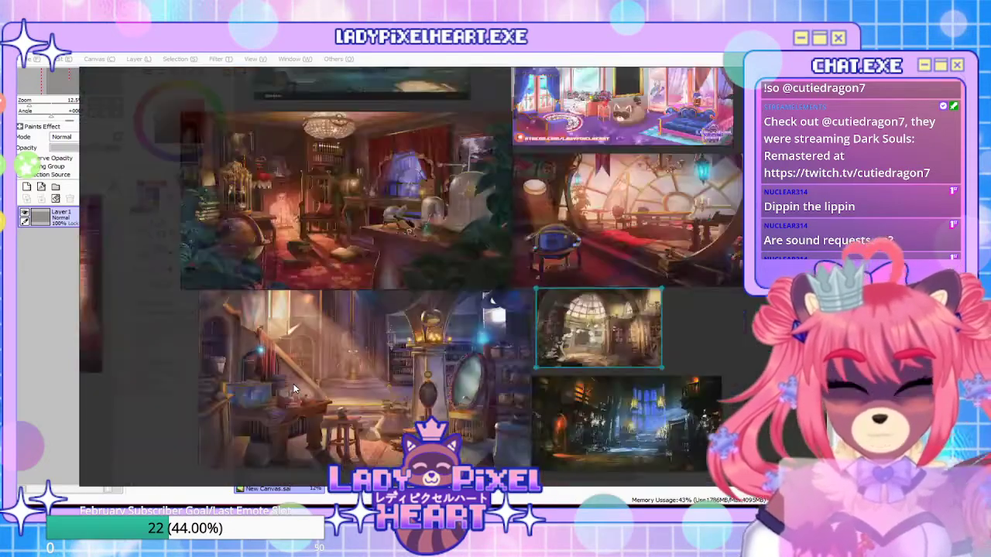
scroll(290, 407, "down", 3)
scroll(284, 428, "up", 3)
scroll(284, 427, "down", 1)
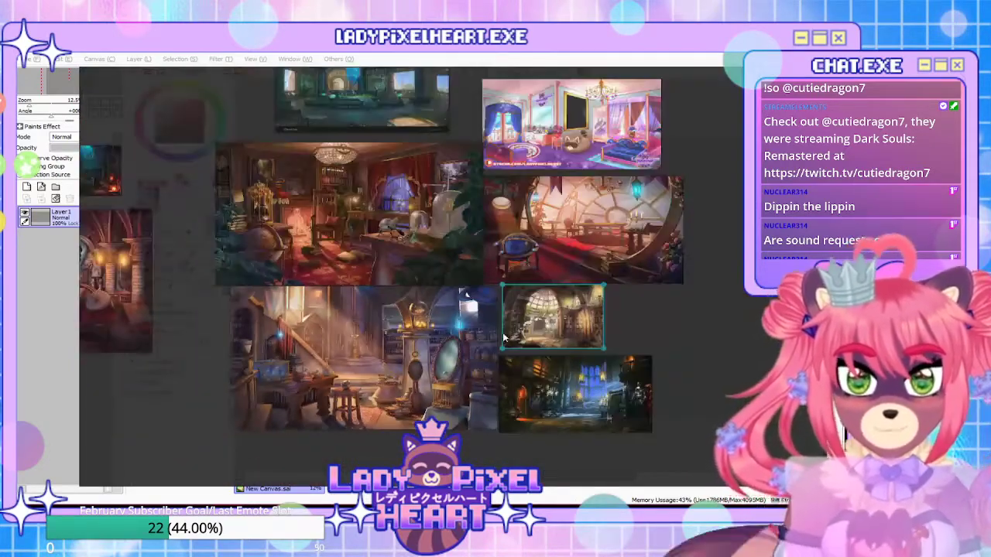
right_click(504, 118)
mouse_move(540, 268)
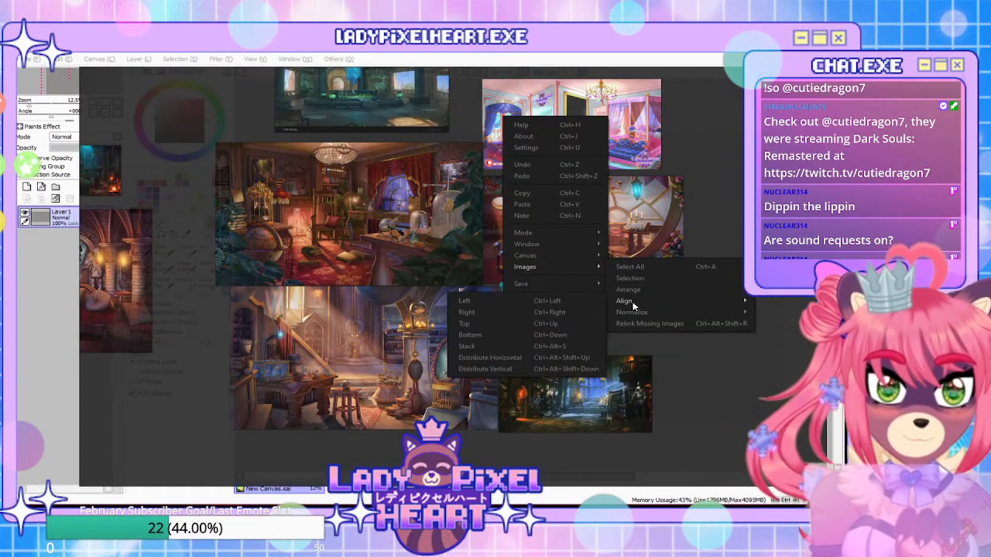
mouse_move(566, 285)
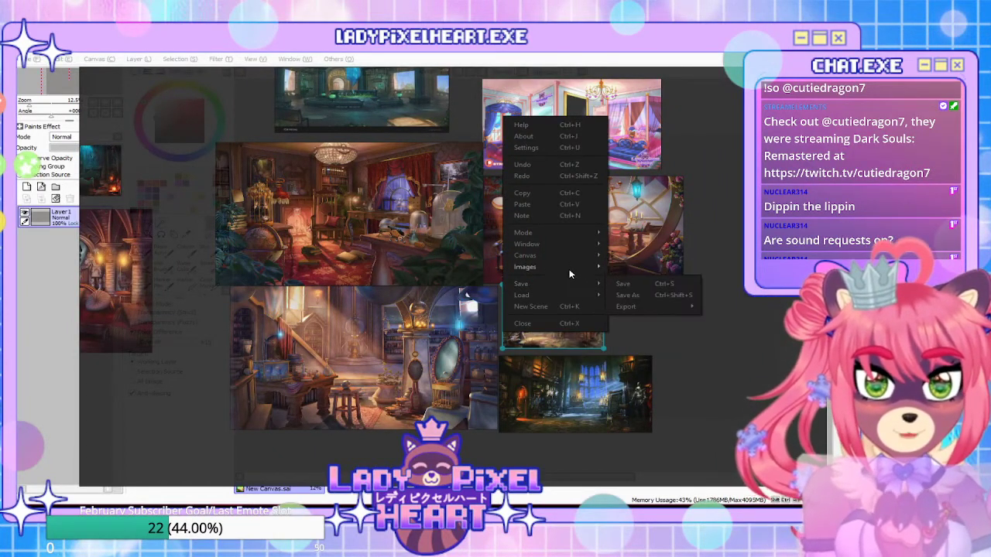
mouse_move(650, 297)
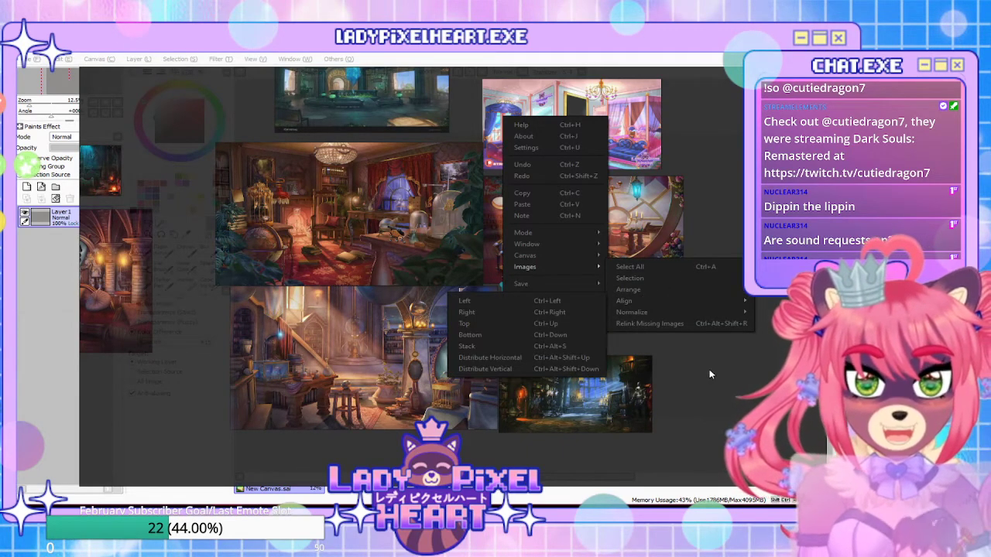
left_click(395, 345)
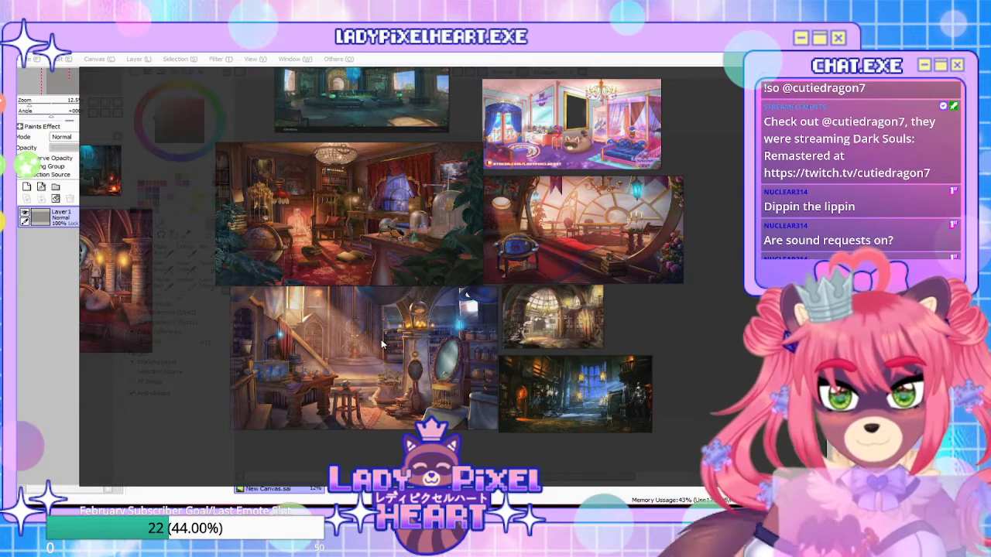
Examine the sunlit wizard's study reference up close, including its staircase, alchemy table, candlelit pillar and oval mirror
scroll(255, 361, "up", 6)
scroll(404, 361, "down", 4)
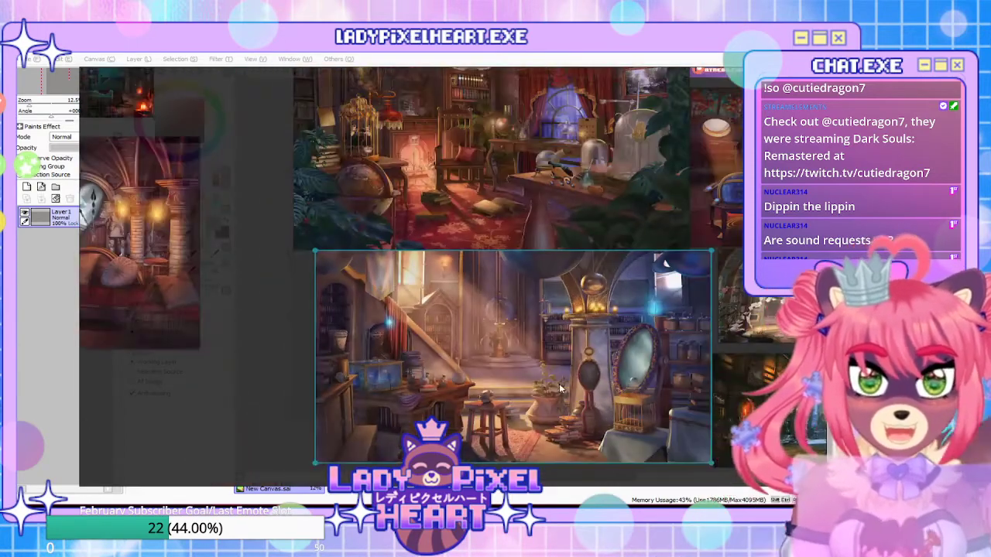
scroll(586, 390, "up", 3)
scroll(585, 387, "up", 2)
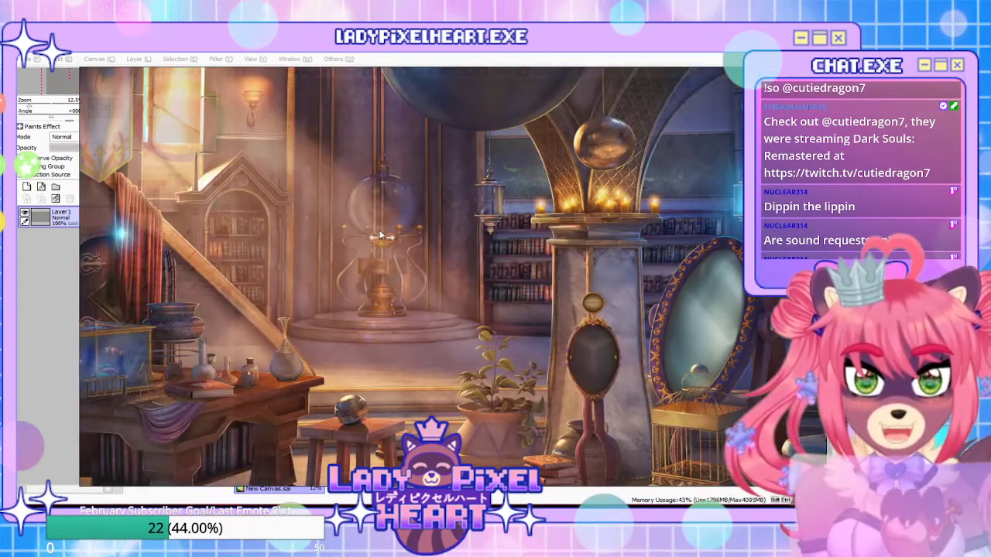
scroll(586, 235, "down", 4)
scroll(635, 221, "up", 4)
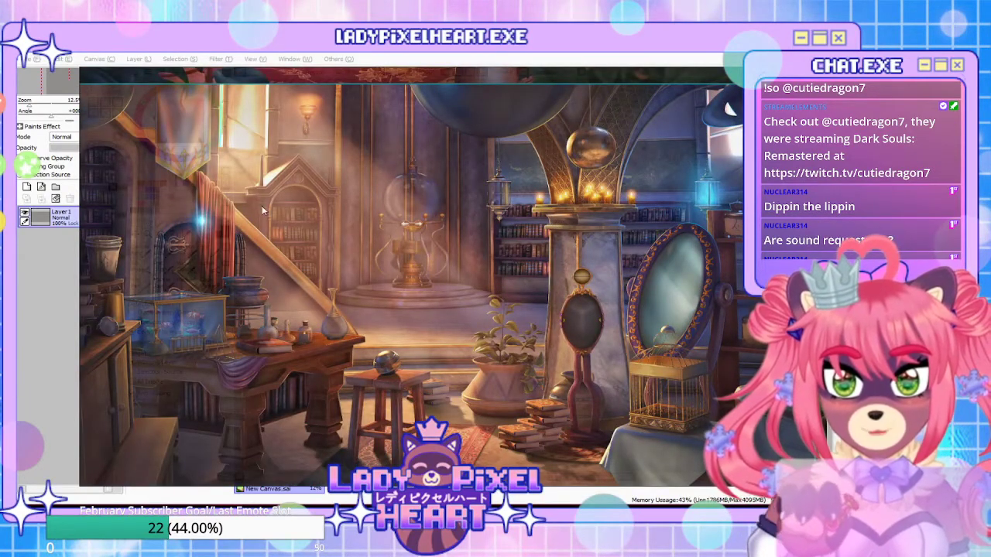
scroll(346, 288, "down", 3)
scroll(346, 287, "up", 3)
scroll(326, 275, "down", 3)
scroll(295, 258, "up", 1)
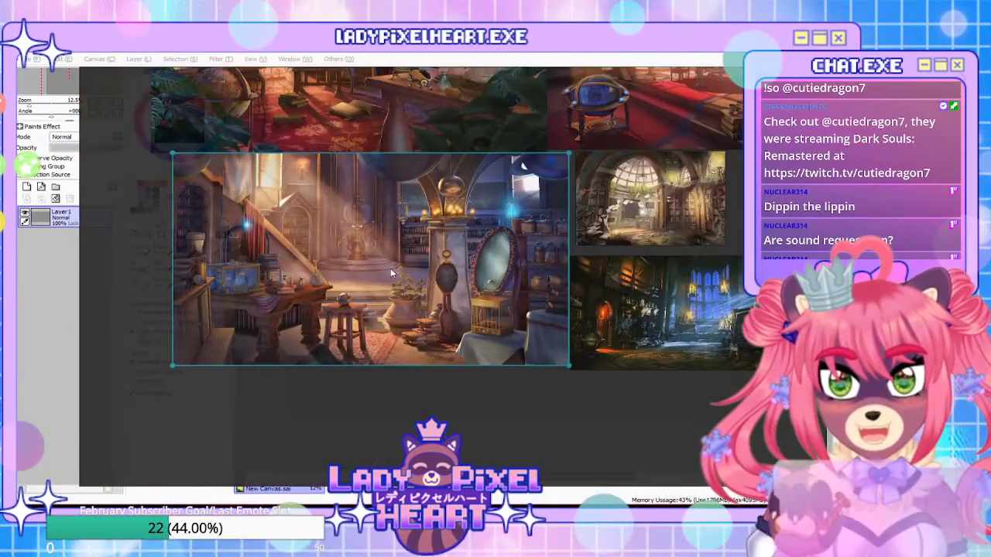
scroll(405, 277, "down", 3)
scroll(360, 246, "up", 3)
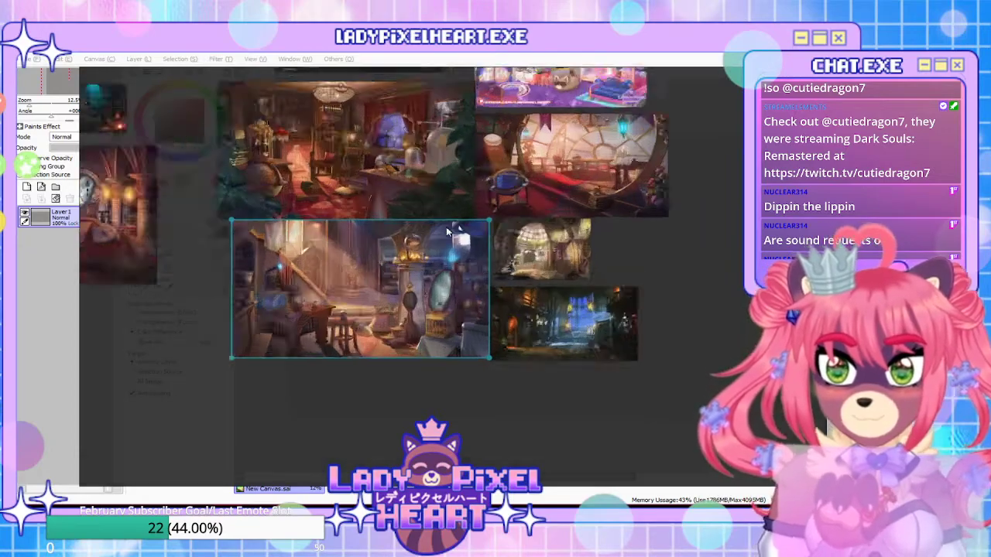
scroll(341, 243, "down", 3)
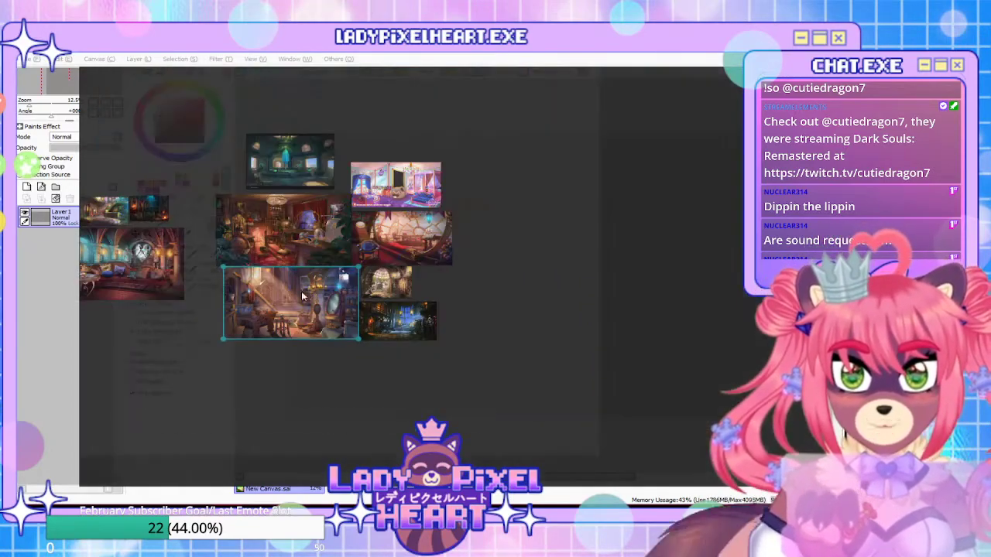
scroll(285, 208, "up", 3)
scroll(289, 221, "down", 3)
scroll(294, 309, "up", 3)
scroll(310, 317, "down", 3)
scroll(317, 322, "up", 3)
scroll(318, 322, "up", 2)
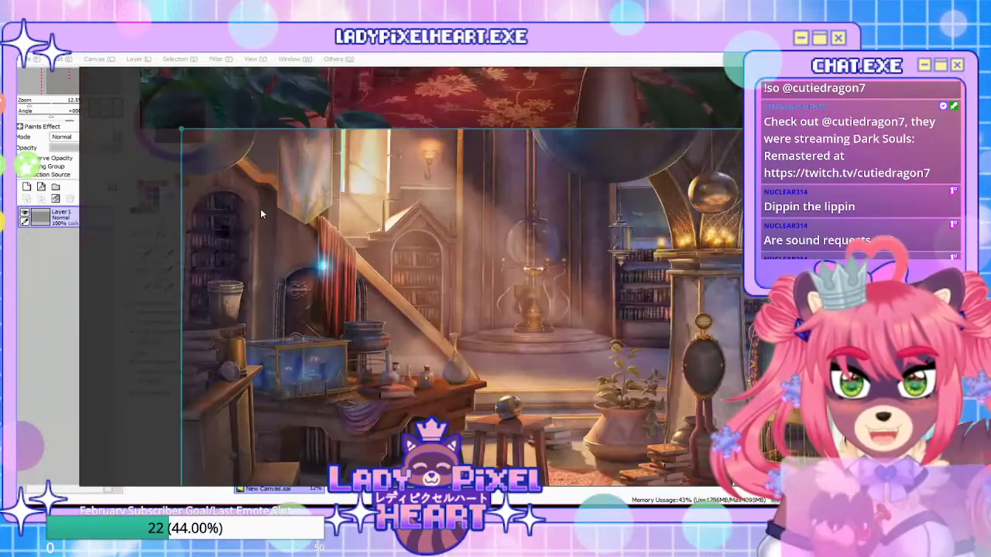
scroll(325, 256, "down", 3)
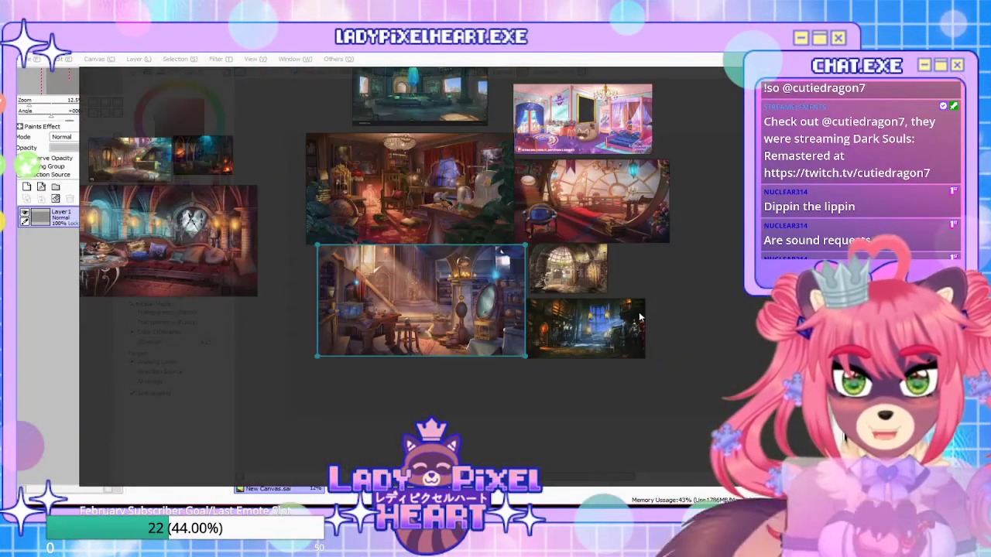
Compare the domed library, dark blue-windowed library, round-window room and red study references, zooming between details and the whole board
scroll(639, 317, "up", 1)
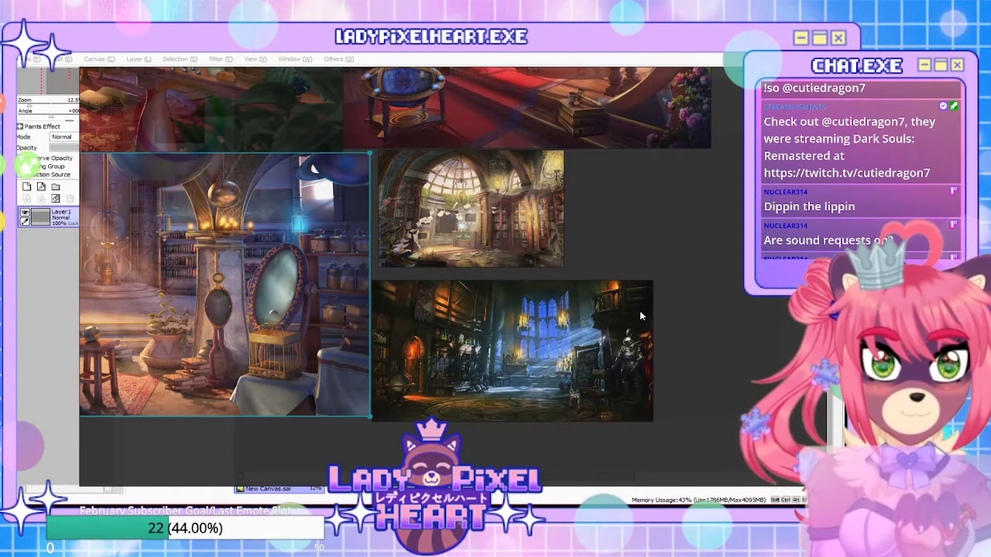
scroll(639, 314, "down", 3)
scroll(575, 262, "up", 4)
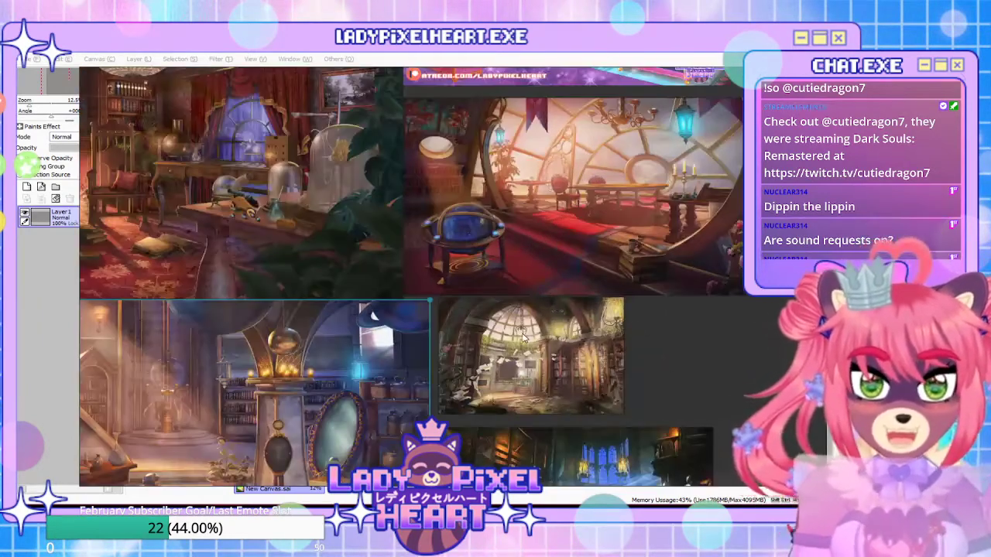
scroll(542, 340, "down", 1)
scroll(442, 255, "down", 2)
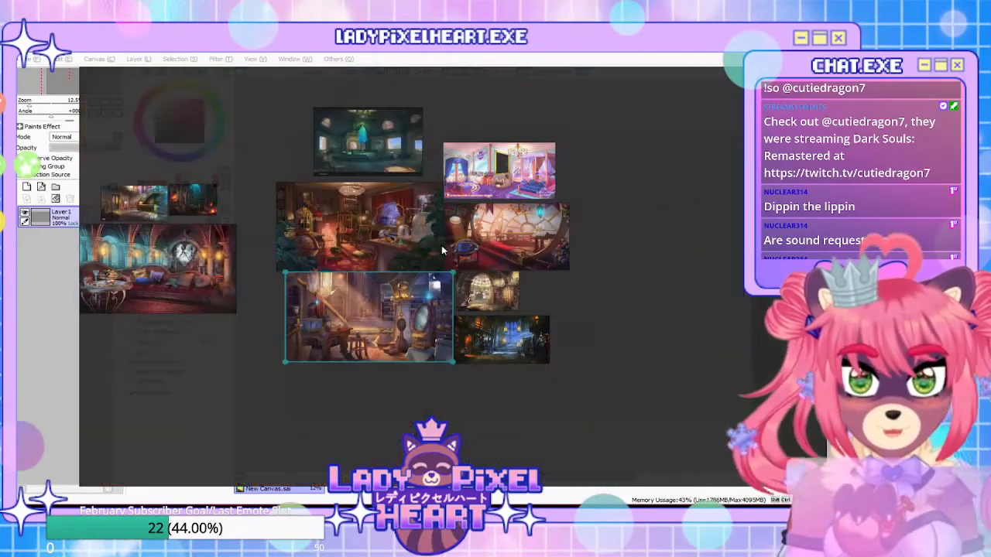
scroll(433, 205, "up", 2)
scroll(433, 205, "down", 2)
scroll(439, 168, "down", 3)
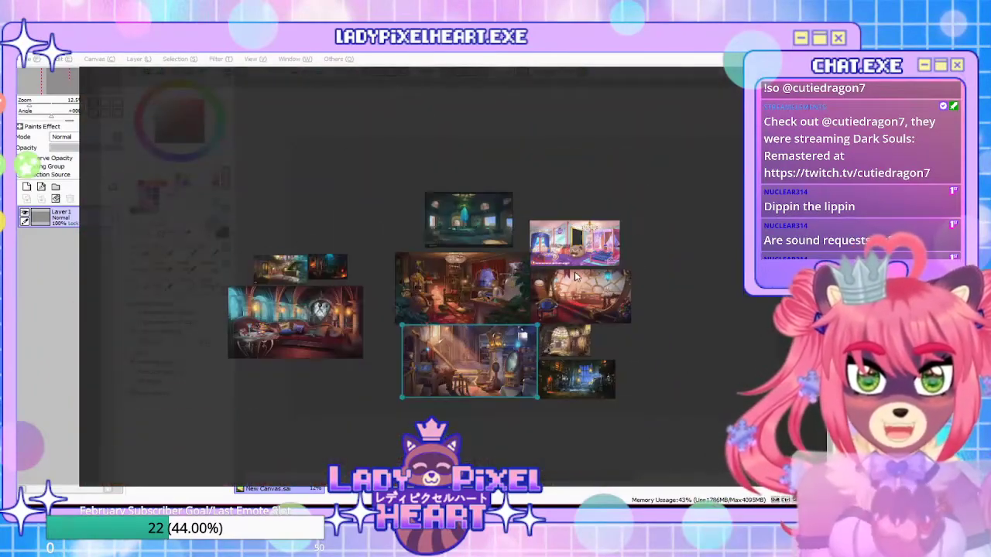
scroll(302, 278, "up", 5)
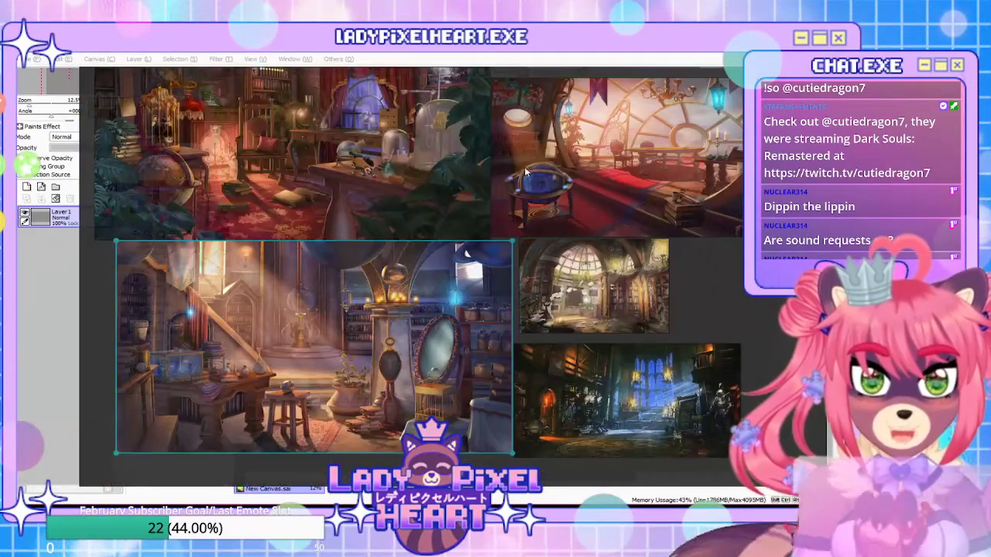
scroll(302, 279, "down", 4)
scroll(480, 331, "up", 2)
scroll(480, 331, "up", 1)
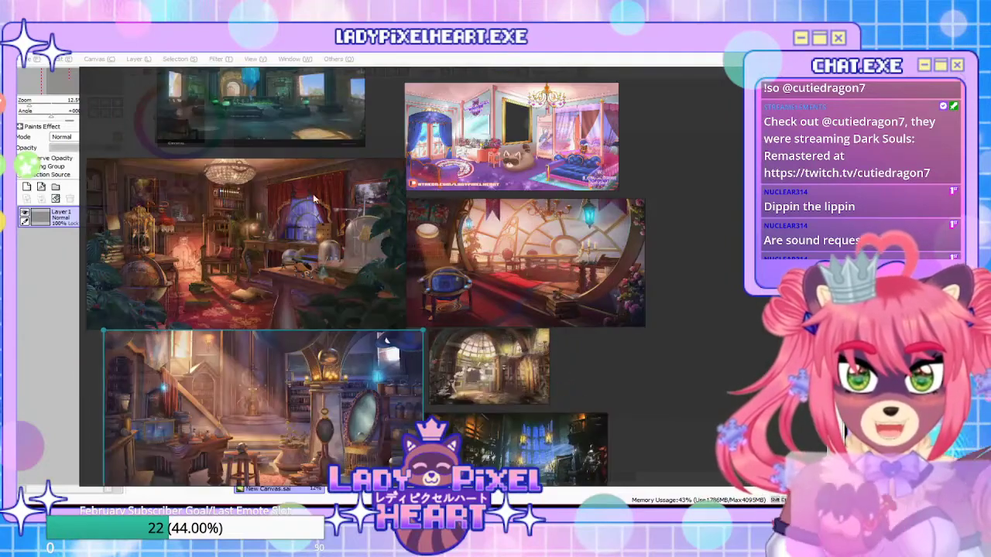
scroll(523, 270, "down", 2)
scroll(553, 288, "up", 2)
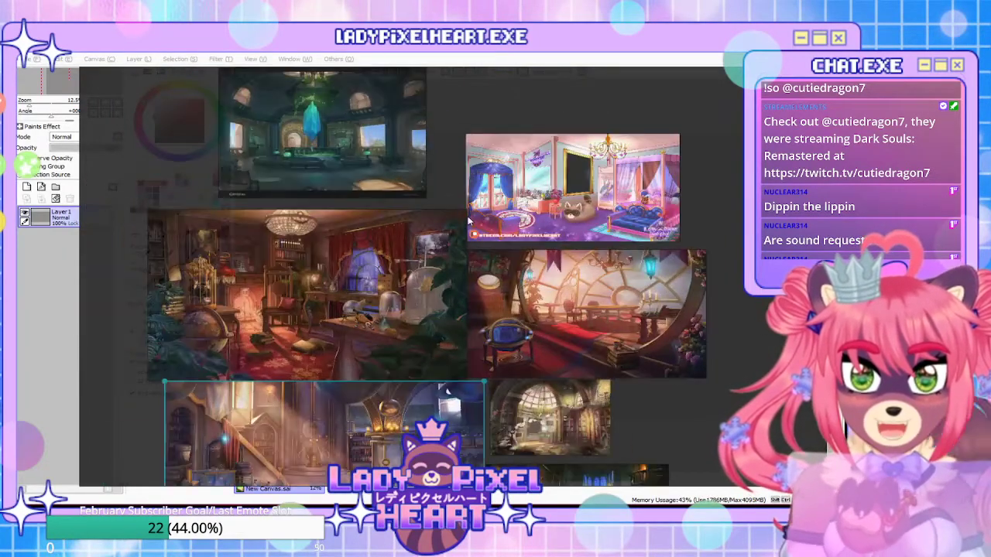
Focus on the pink and purple bedroom illustration and examine it up close
double_click(643, 228)
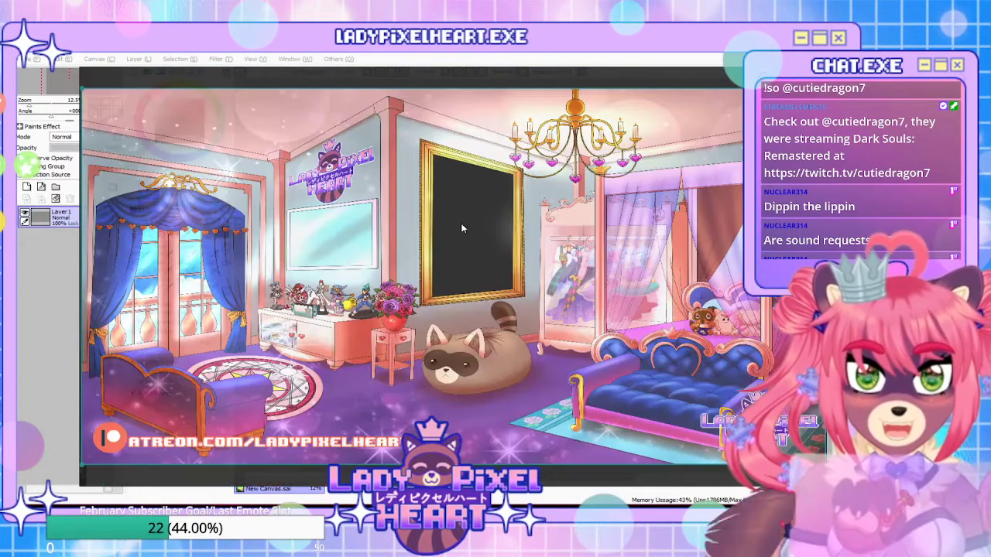
scroll(461, 228, "down", 5)
scroll(416, 197, "up", 4)
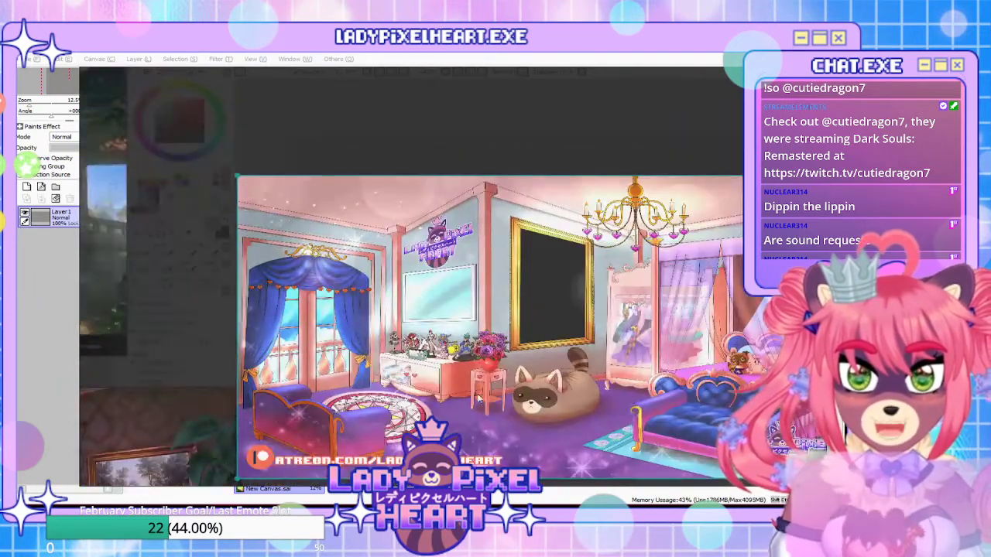
scroll(450, 358, "down", 4)
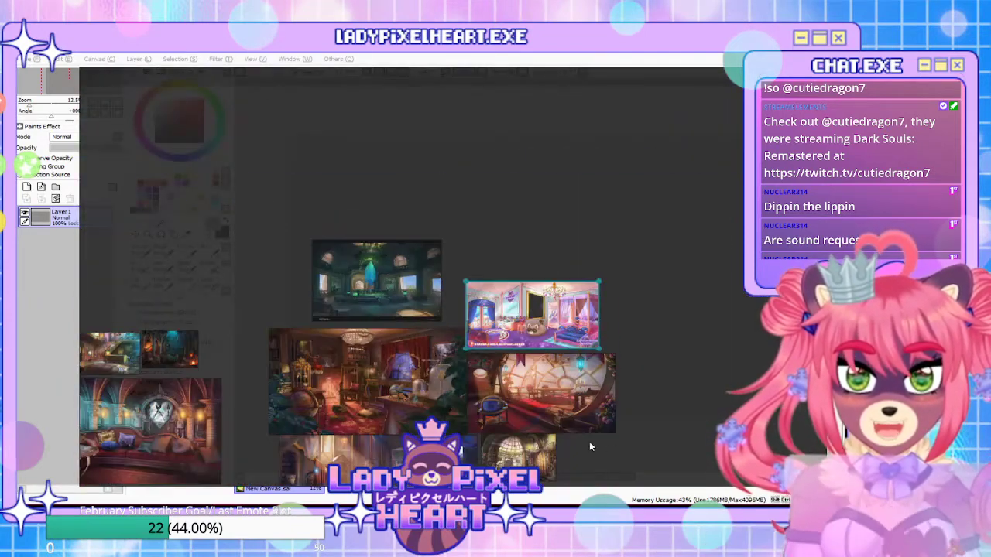
Shrink the reference board window so that part of the painting canvas and the color wheel behind it are uncovered
scroll(609, 449, "down", 5)
scroll(516, 450, "up", 6)
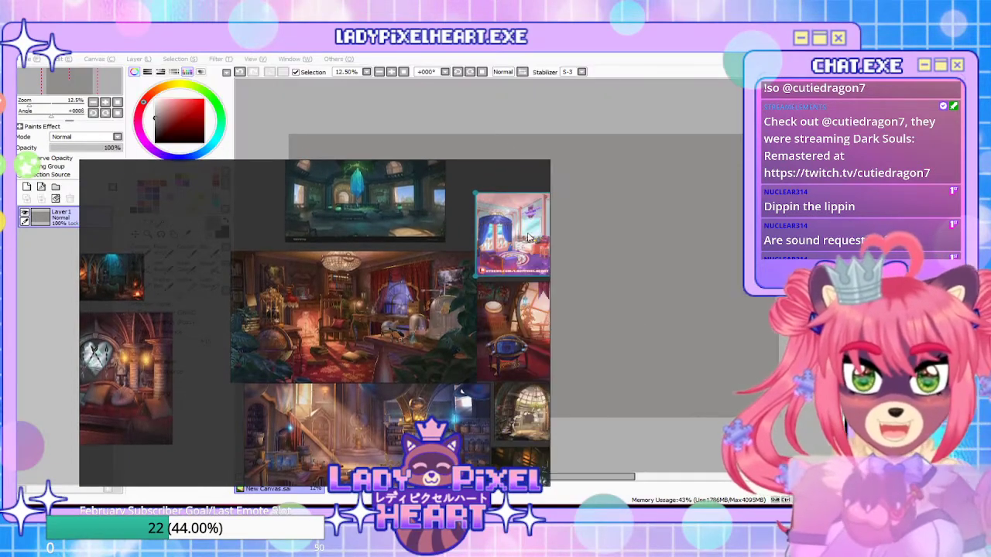
scroll(445, 378, "down", 5)
scroll(445, 377, "up", 5)
scroll(445, 378, "down", 4)
scroll(446, 378, "up", 5)
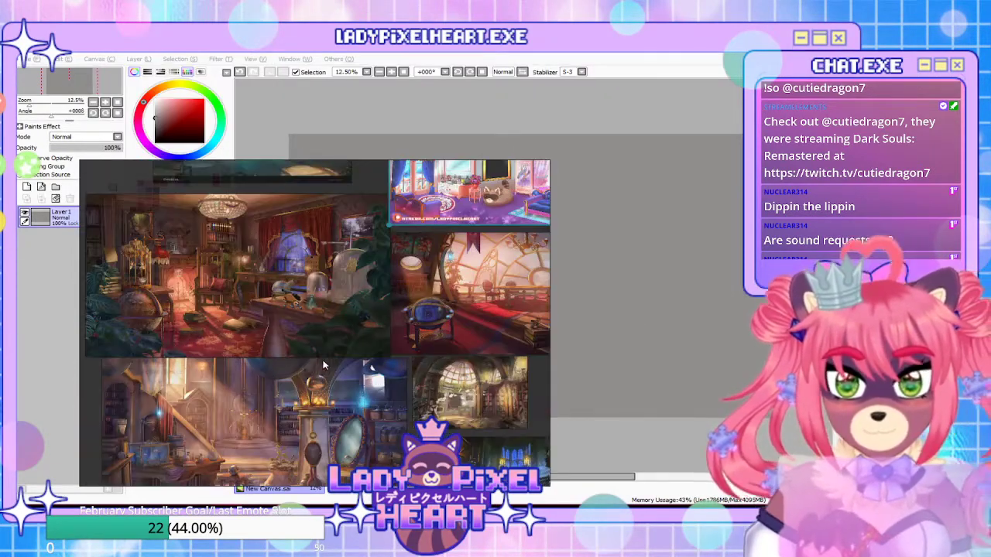
Review the red study, round-window room and pink bedroom references together in the smaller board window
mouse_move(310, 499)
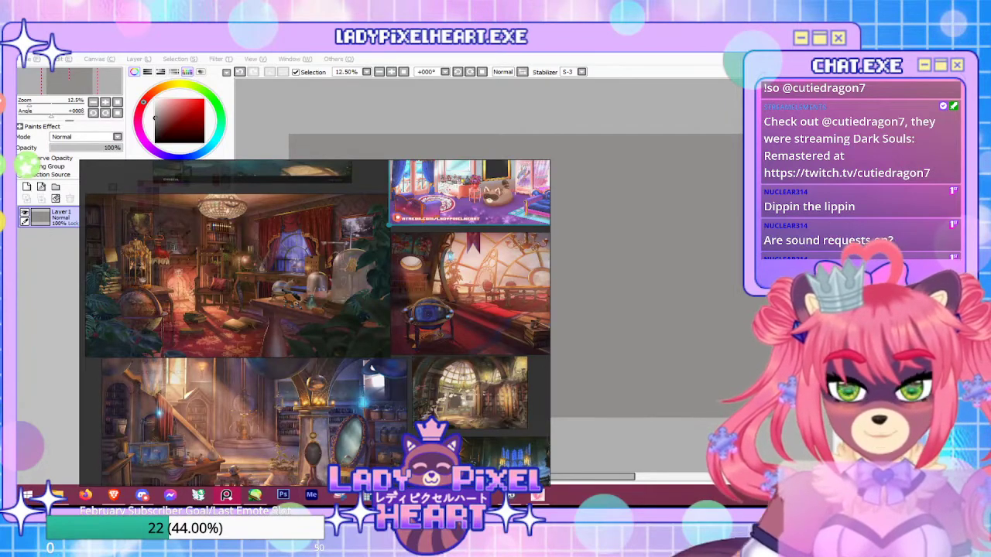
left_click_drag(17, 108, 2, 128)
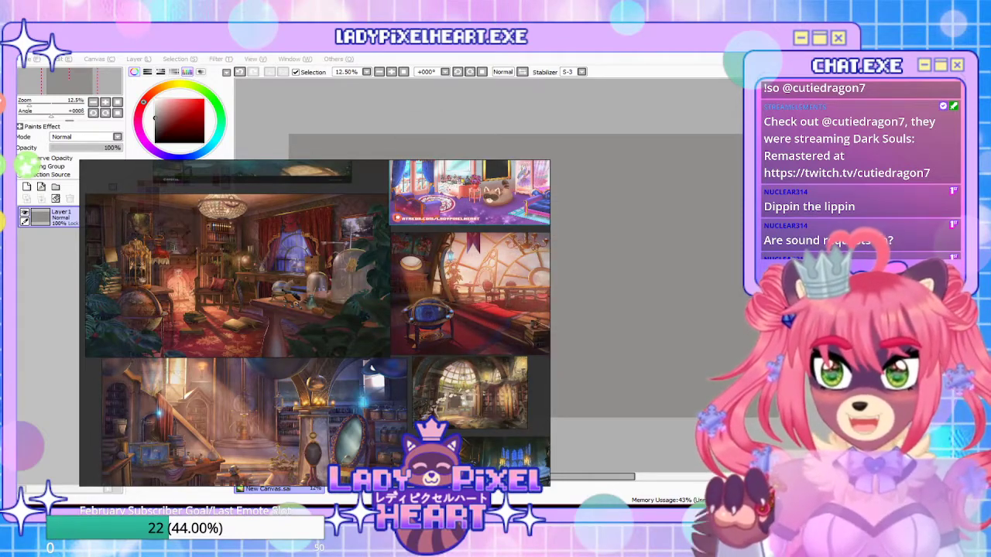
scroll(216, 313, "down", 5)
scroll(216, 314, "up", 4)
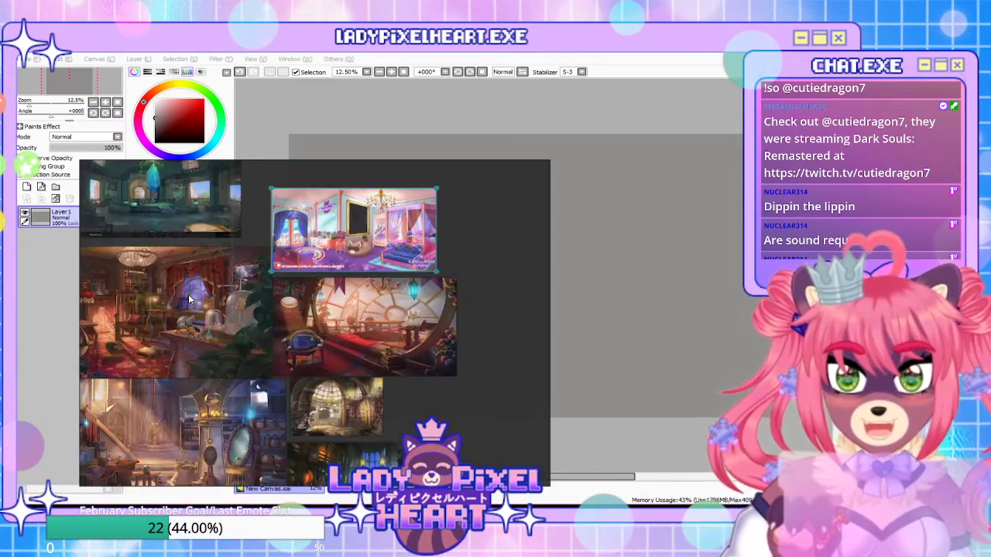
scroll(216, 314, "down", 2)
scroll(164, 294, "up", 5)
scroll(165, 294, "down", 2)
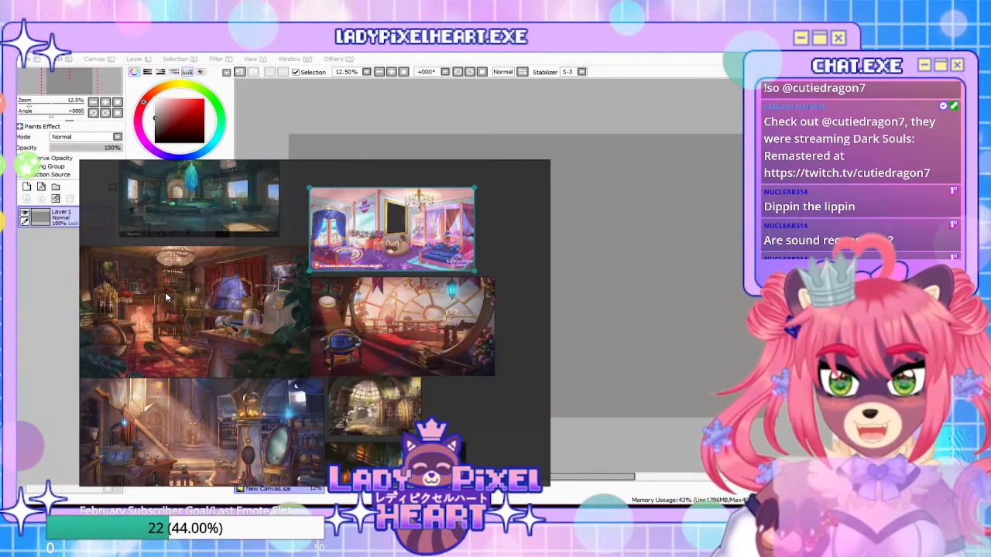
scroll(186, 302, "down", 5)
scroll(209, 309, "up", 4)
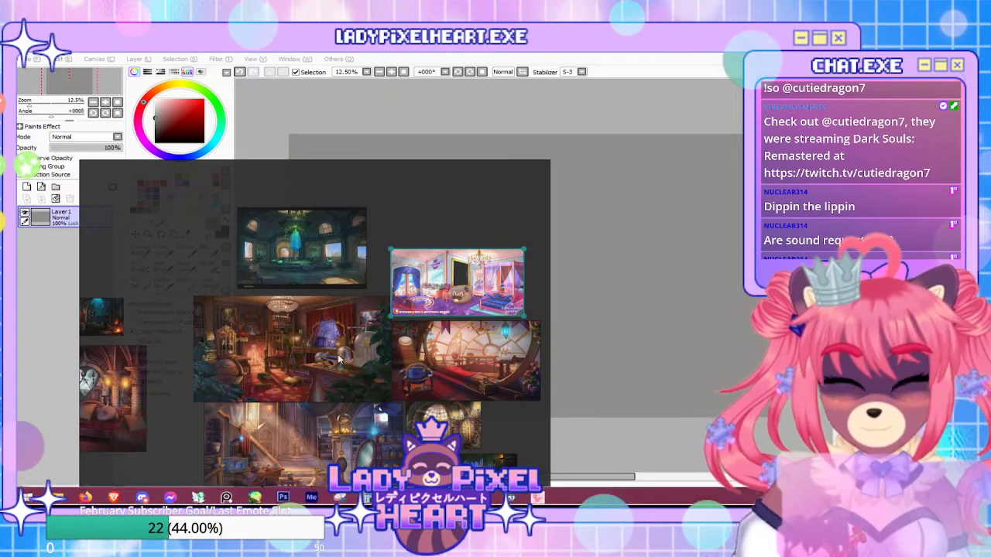
Deselect the pink bedroom image and shrink the board window further to uncover the color swatches and brush tools
left_click(405, 230)
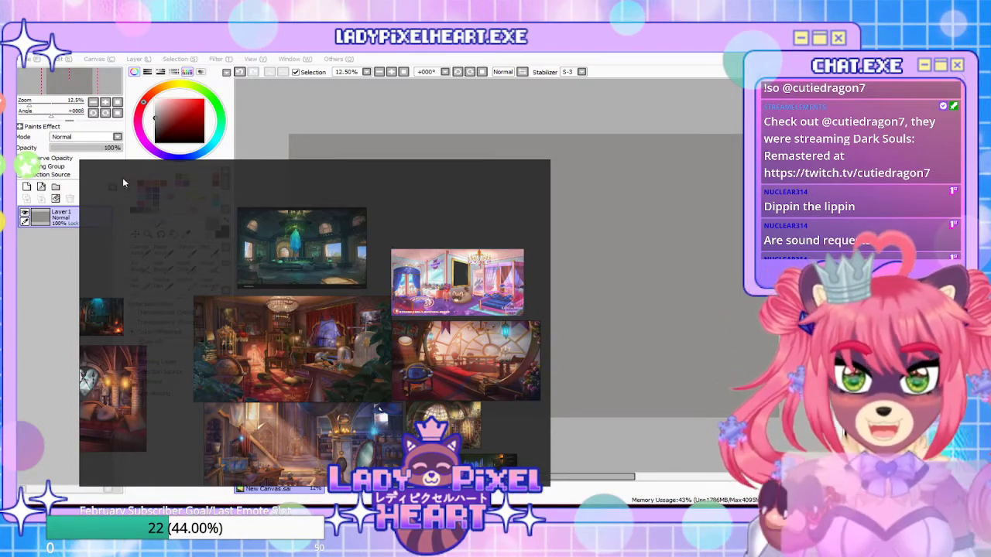
left_click_drag(82, 163, 186, 209)
scroll(312, 282, "down", 3)
scroll(320, 248, "up", 3)
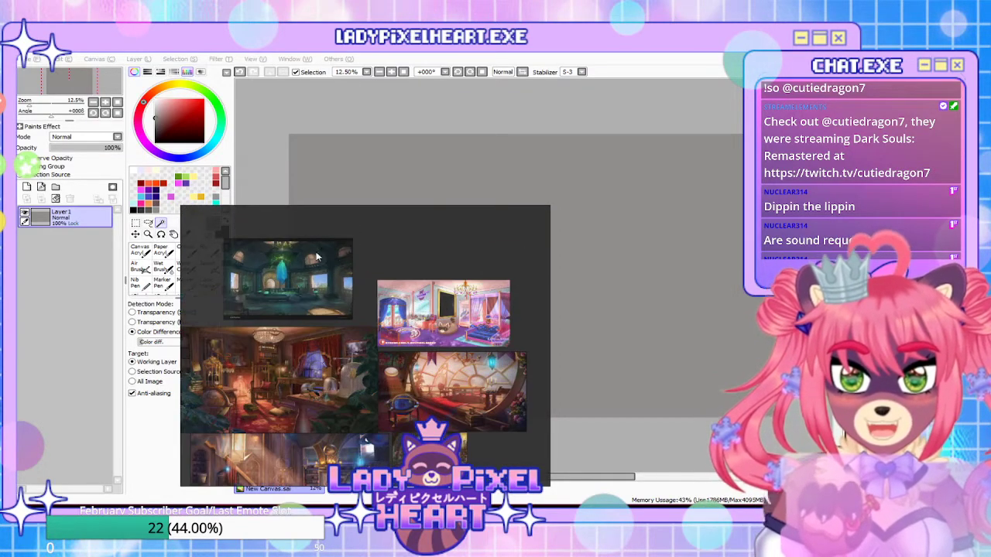
Examine the pink bedroom illustration's details up close, including the plush toys behind the blue sofa
scroll(483, 328, "up", 5)
scroll(495, 325, "down", 3)
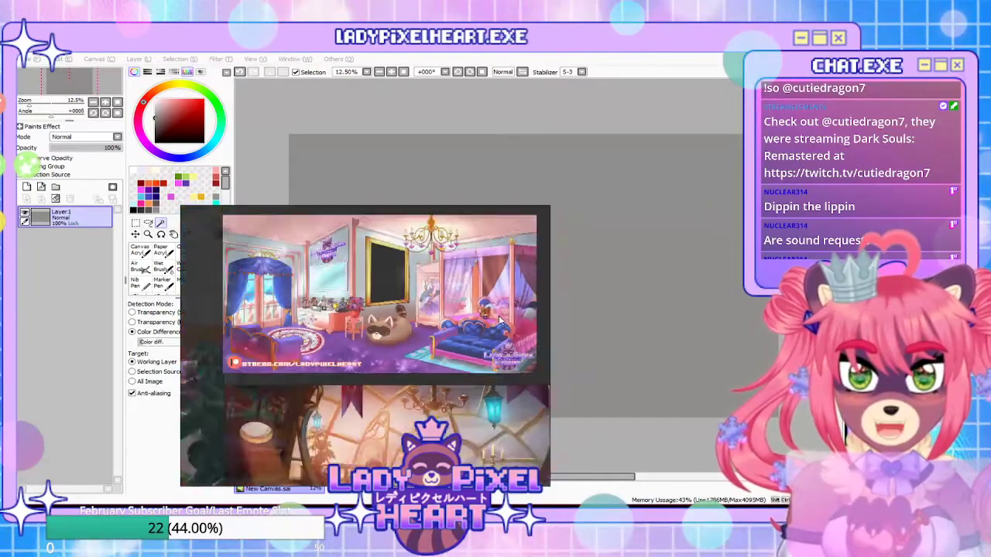
scroll(488, 325, "up", 3)
scroll(482, 323, "down", 3)
scroll(482, 323, "down", 3)
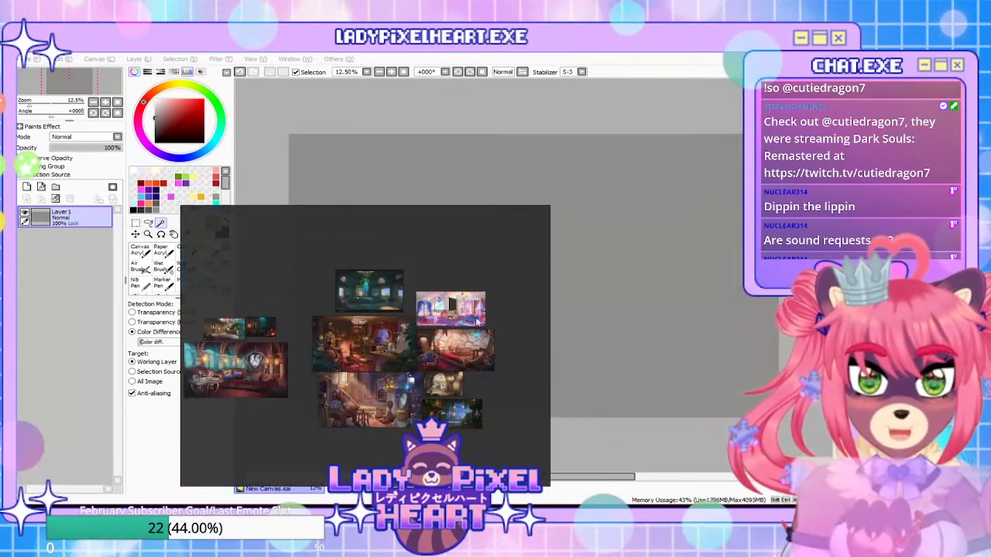
scroll(491, 325, "up", 7)
scroll(492, 324, "down", 3)
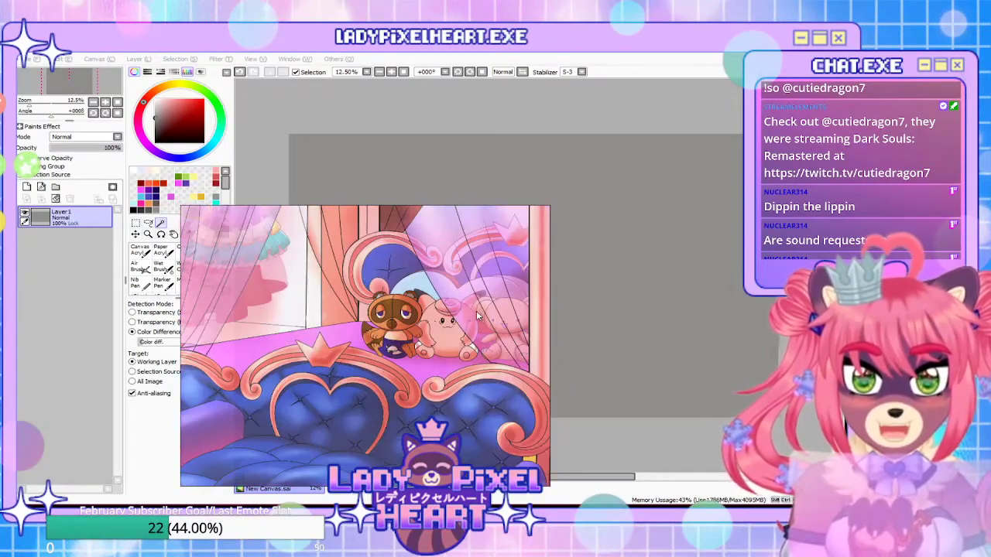
scroll(453, 330, "down", 3)
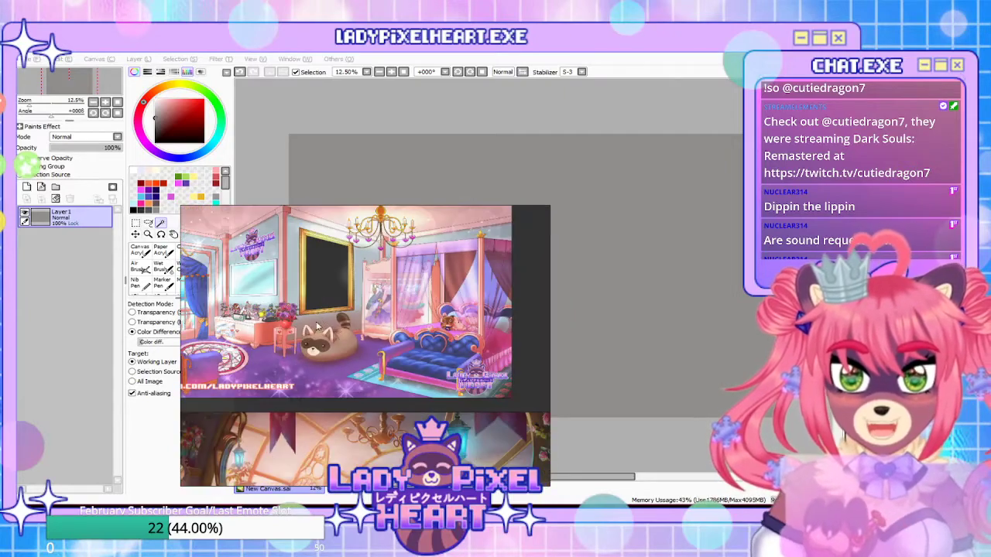
Examine the figurines, game console and heart-handled cabinet in the pink bedroom illustration up close
scroll(250, 331, "up", 4)
scroll(309, 287, "up", 2)
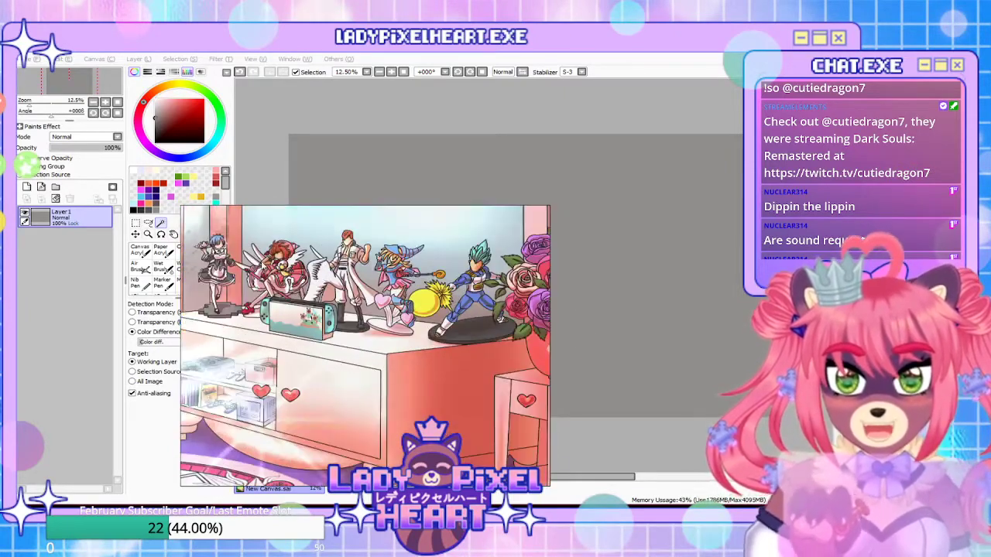
scroll(380, 297, "down", 4)
scroll(384, 278, "up", 3)
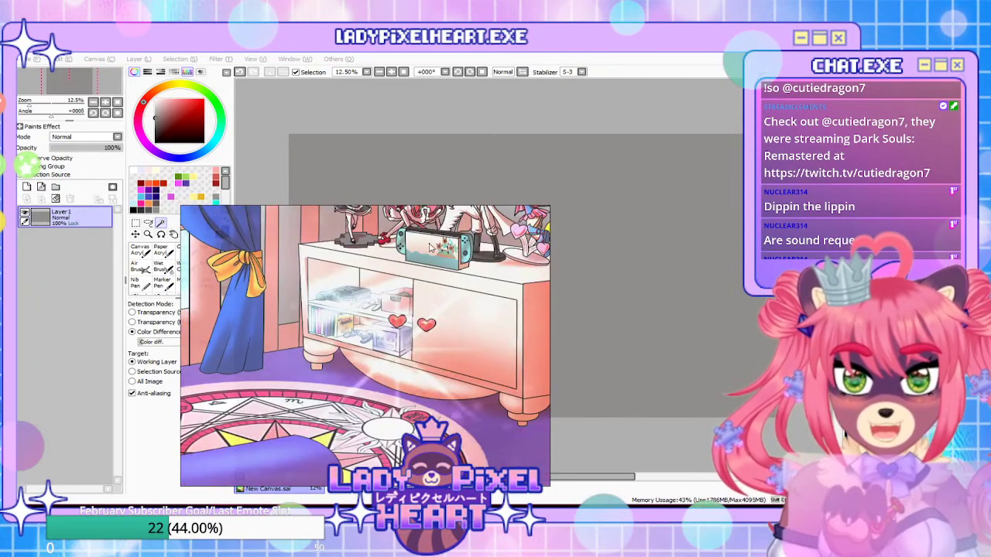
scroll(411, 265, "down", 3)
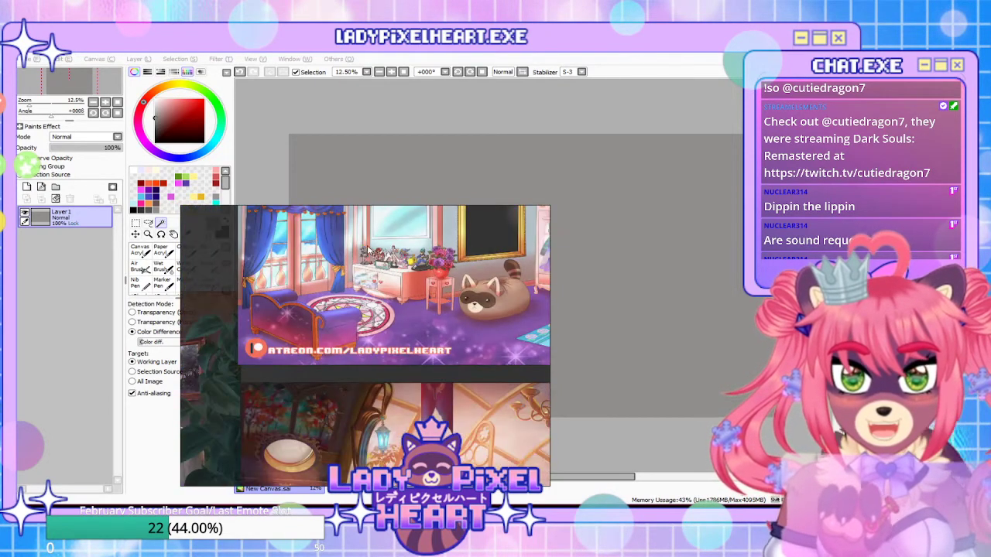
Inspect the chandelier, open wardrobe and canopy bed area of the pink bedroom illustration
scroll(422, 260, "up", 1)
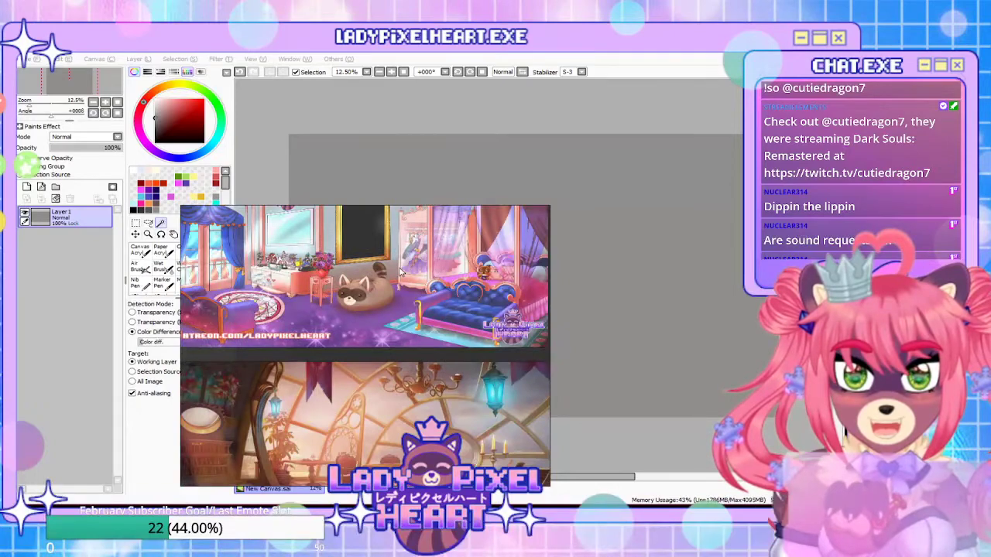
scroll(375, 281, "down", 1)
scroll(375, 281, "up", 2)
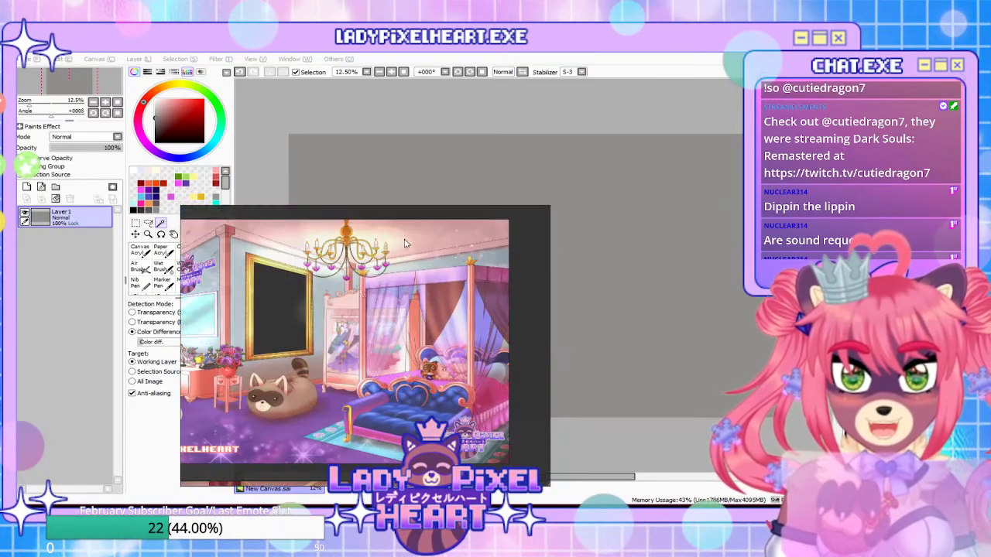
scroll(358, 374, "up", 2)
scroll(359, 375, "down", 1)
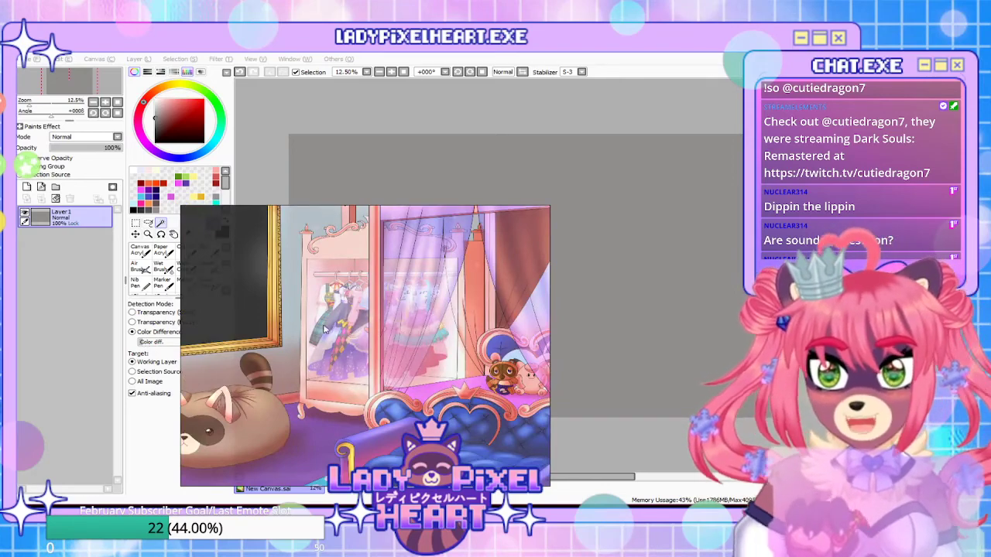
scroll(414, 294, "down", 2)
scroll(383, 304, "up", 2)
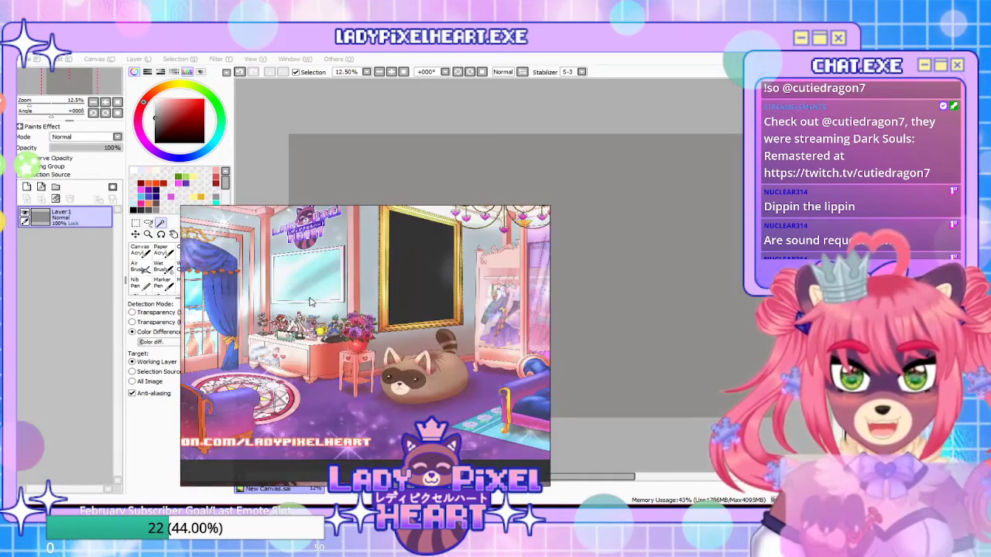
Compare the television wall, flower stand and raccoon plush close-ups with the bedroom illustration's overall composition
scroll(300, 334, "up", 3)
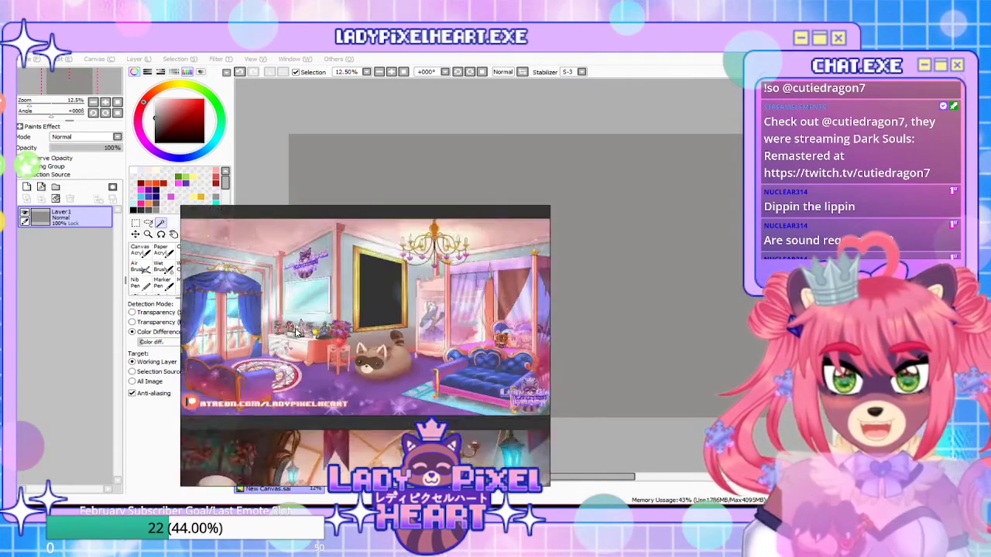
scroll(496, 350, "up", 3)
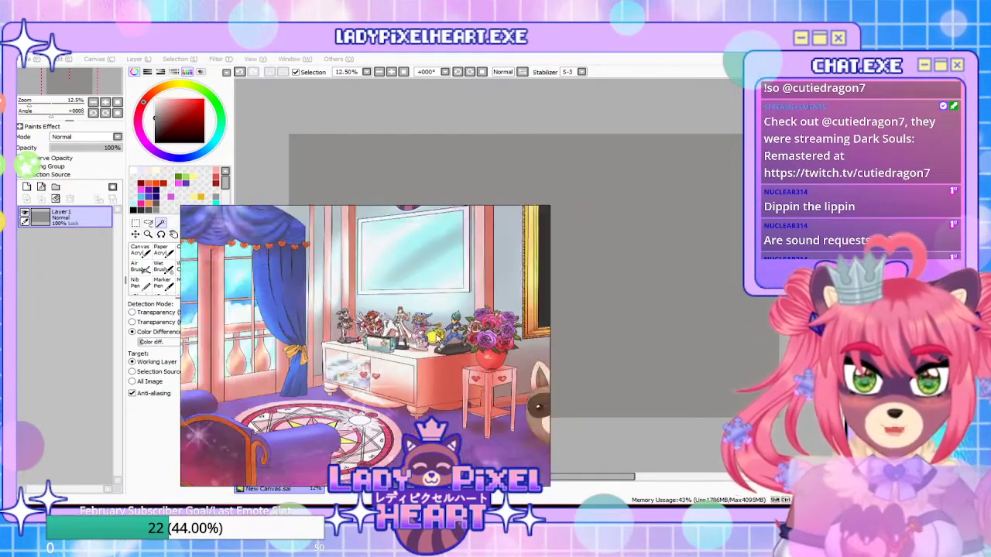
scroll(459, 345, "down", 5)
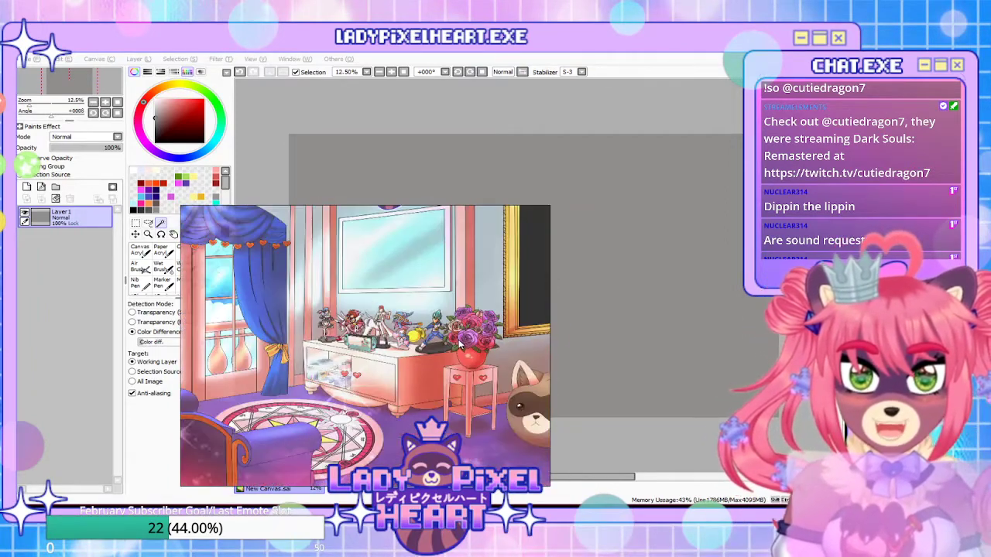
scroll(463, 344, "down", 2)
scroll(463, 344, "up", 3)
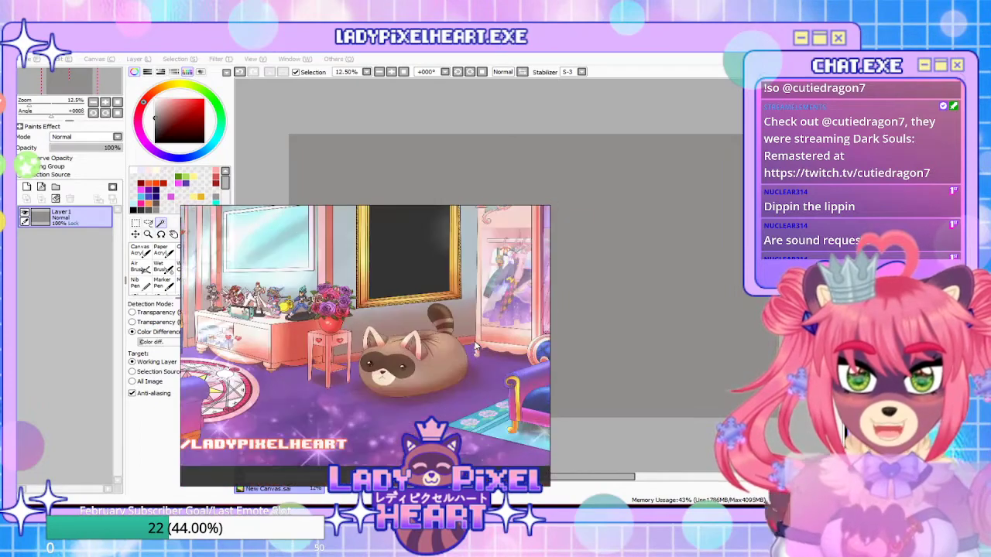
scroll(473, 346, "down", 2)
scroll(379, 310, "up", 2)
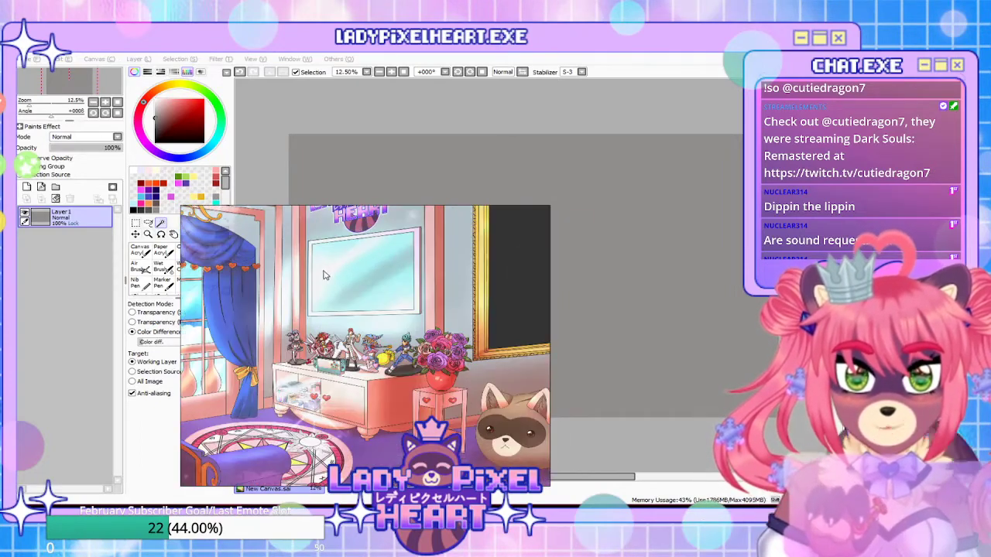
scroll(379, 309, "down", 4)
scroll(379, 309, "up", 2)
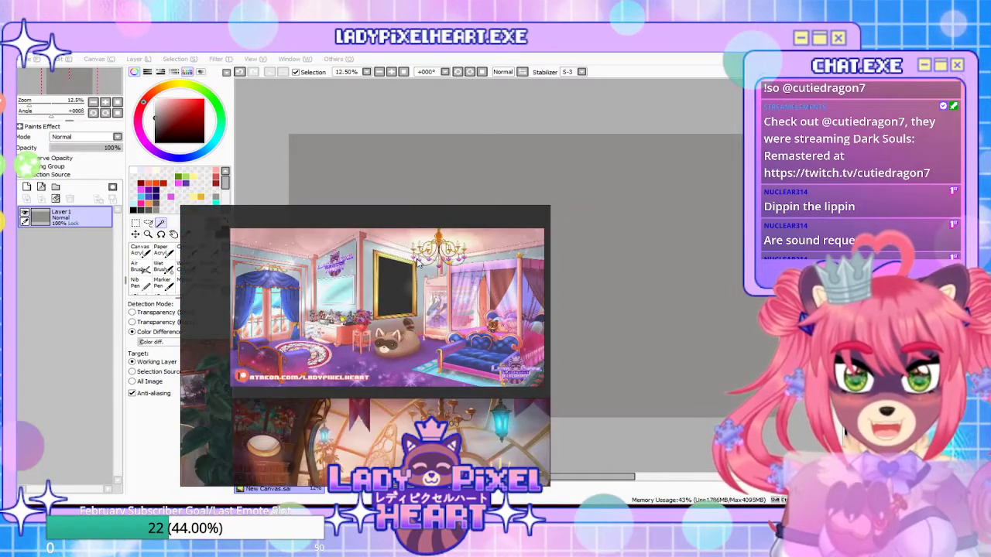
scroll(418, 261, "up", 2)
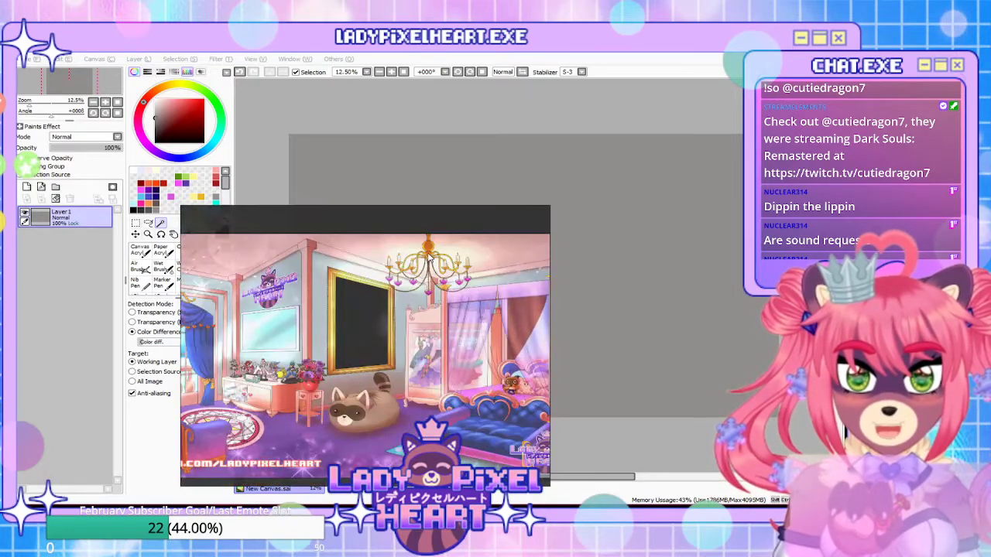
scroll(425, 263, "down", 2)
scroll(426, 263, "up", 2)
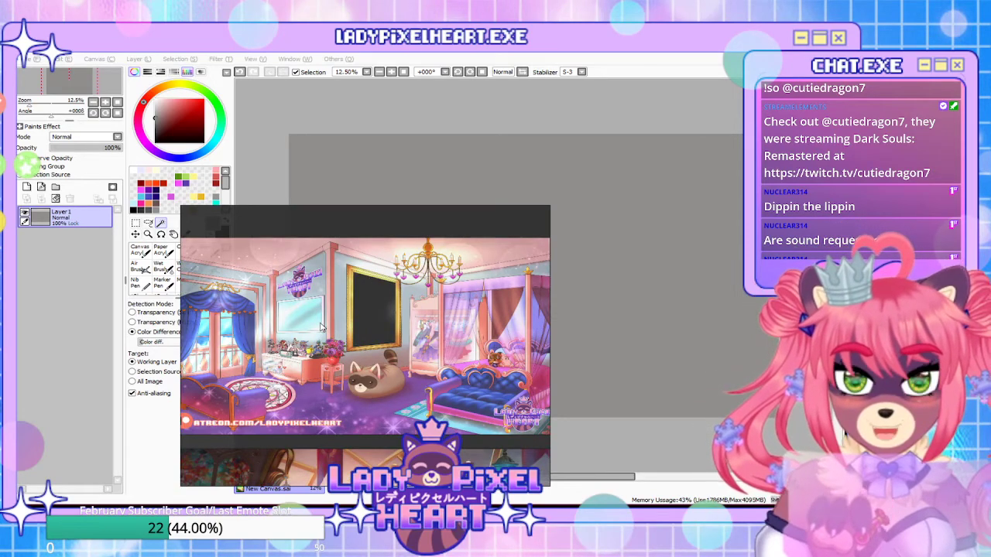
View the whole reference collection, and look closer at the round-window room below the pink bedroom
scroll(322, 325, "down", 3)
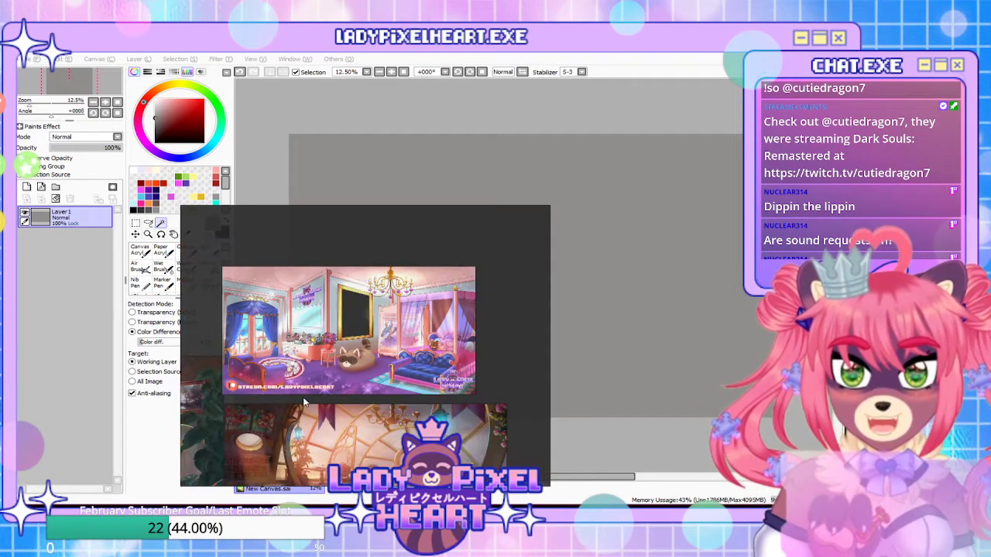
scroll(402, 308, "down", 5)
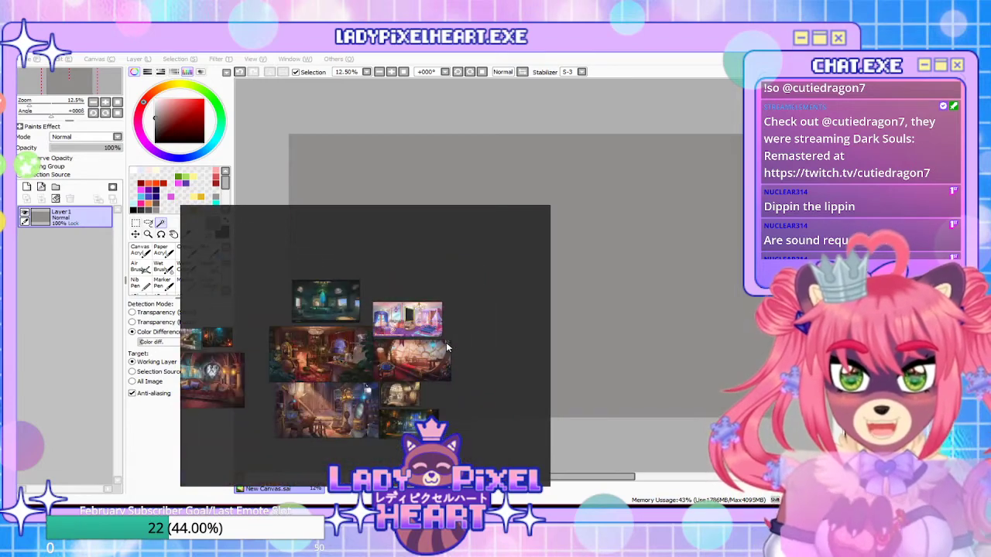
scroll(410, 396, "up", 5)
scroll(449, 421, "down", 6)
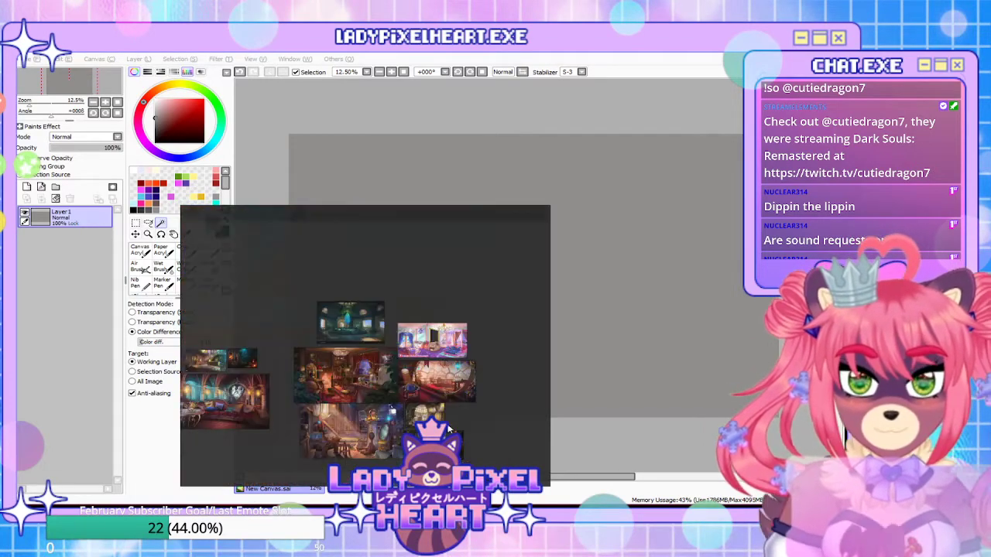
scroll(445, 412, "up", 1)
scroll(444, 411, "up", 5)
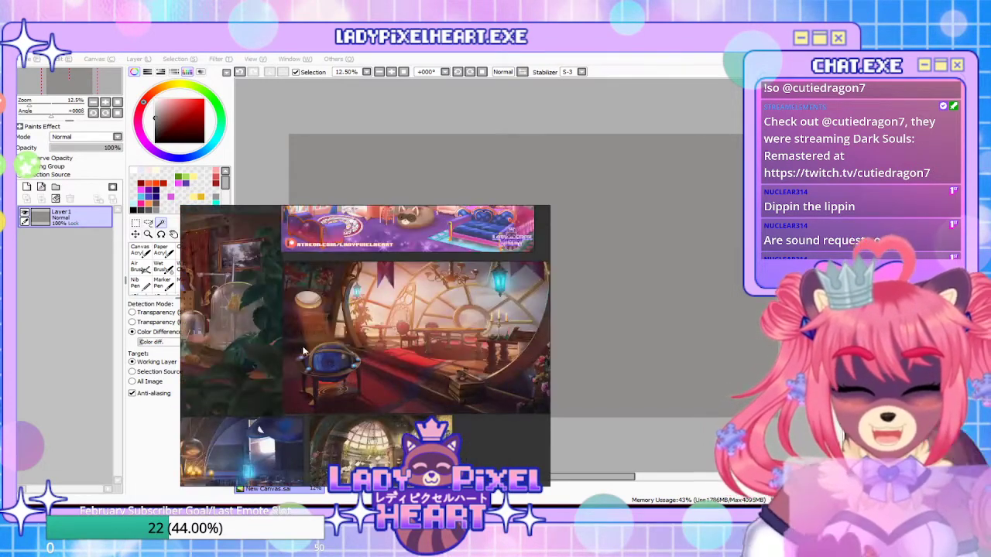
Switch to the Brave browser and open the Twitter home feed
mouse_move(93, 495)
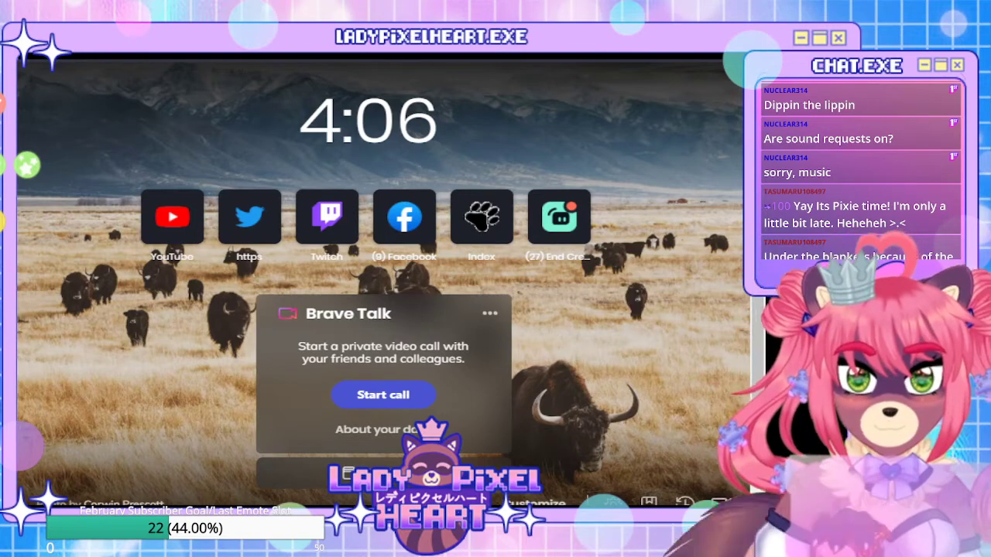
left_click(308, 51)
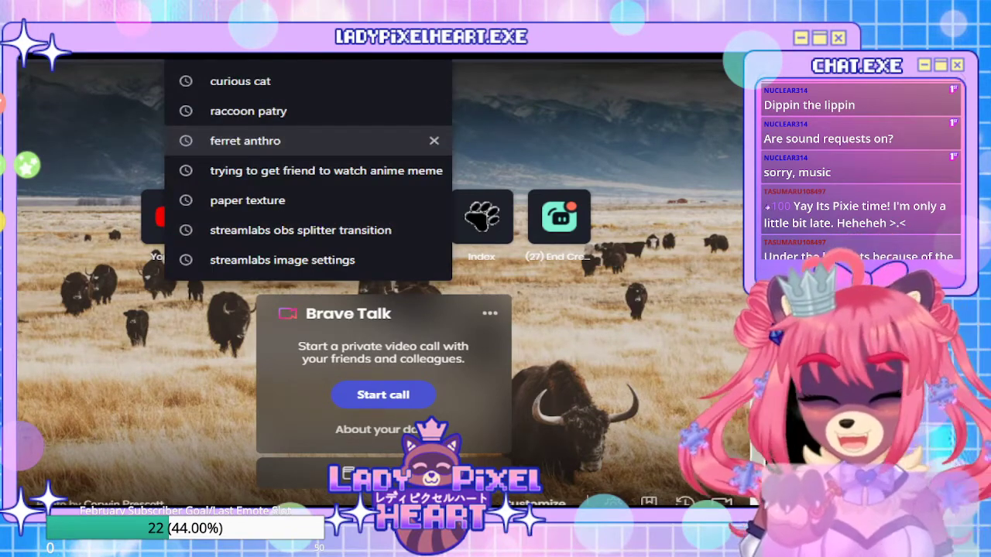
type("tw")
key("Return")
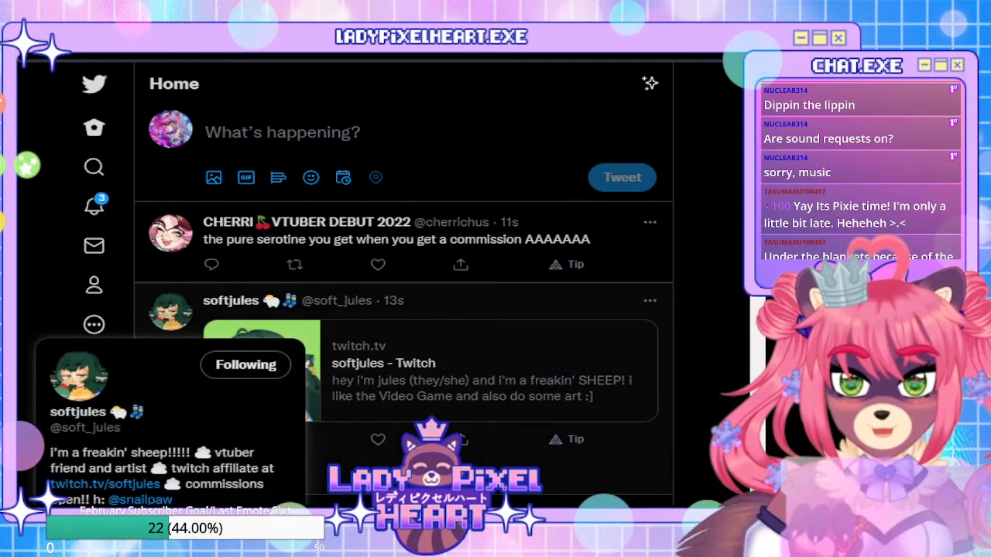
Open the green-haired sheep artist's profile from the feed, view its bedroom banner illustration enlarged, and close it
left_click(170, 311)
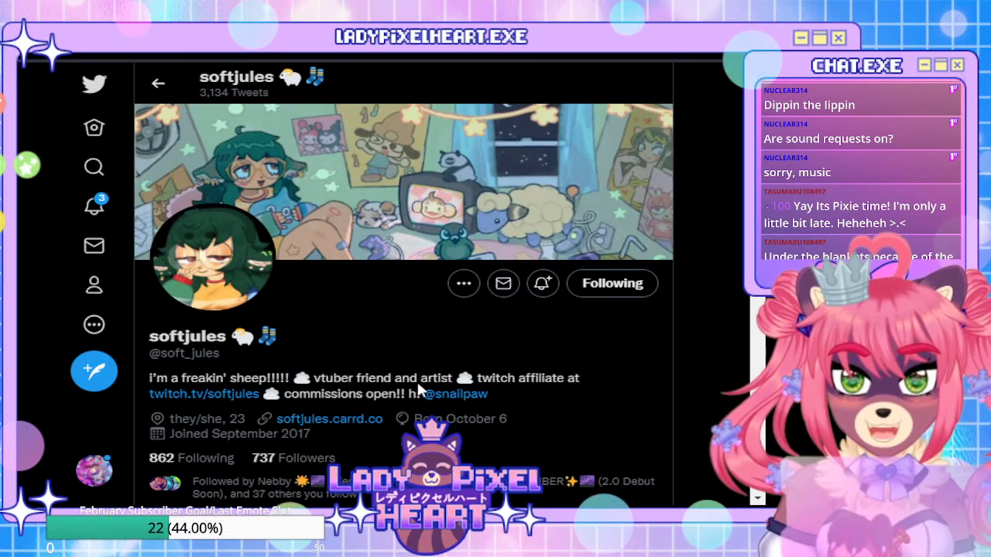
left_click(331, 161)
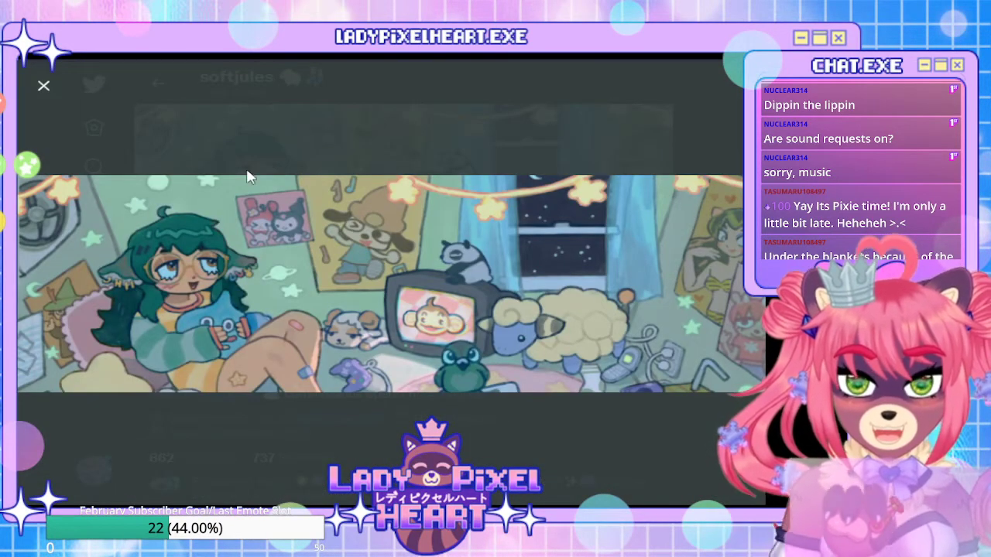
left_click(330, 443)
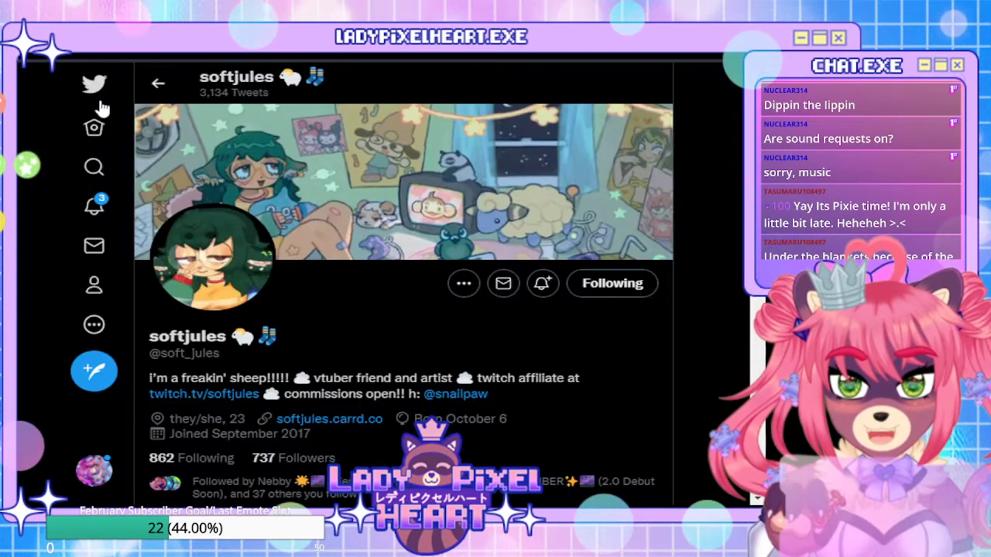
Return to the Twitter home feed and browse the recent posts for illustrations
left_click(94, 84)
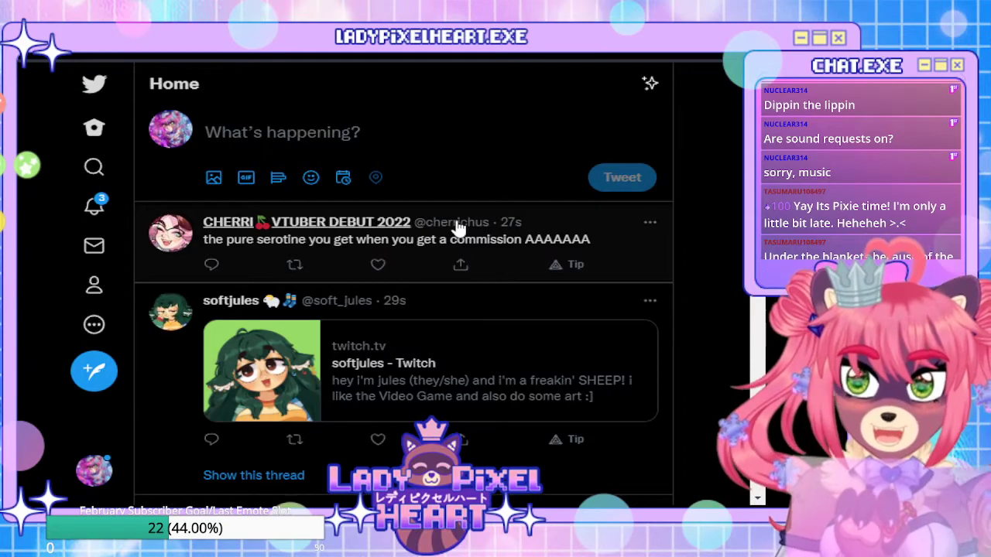
scroll(455, 228, "down", 10)
scroll(455, 227, "down", 5)
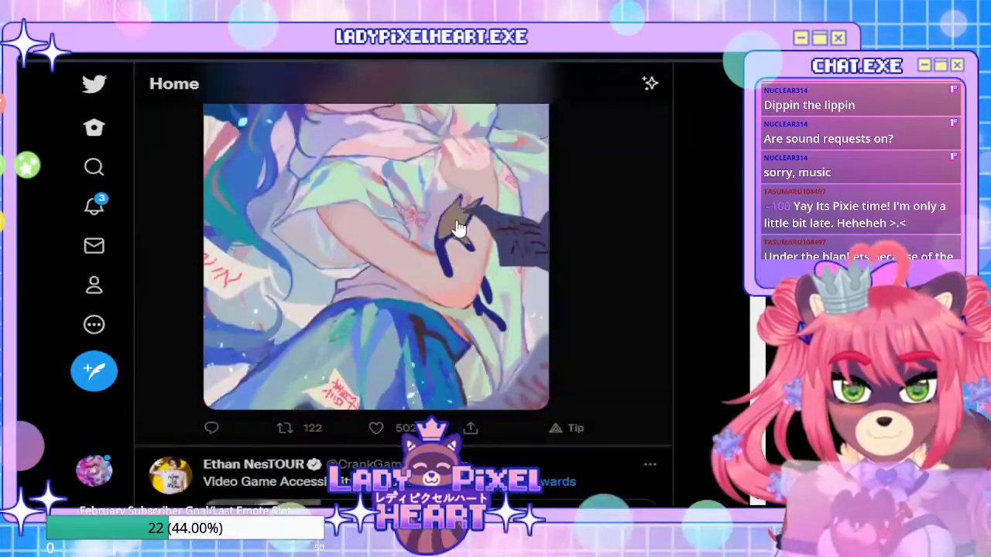
scroll(455, 227, "up", 6)
scroll(501, 315, "up", 8)
scroll(411, 223, "down", 10)
scroll(418, 263, "down", 5)
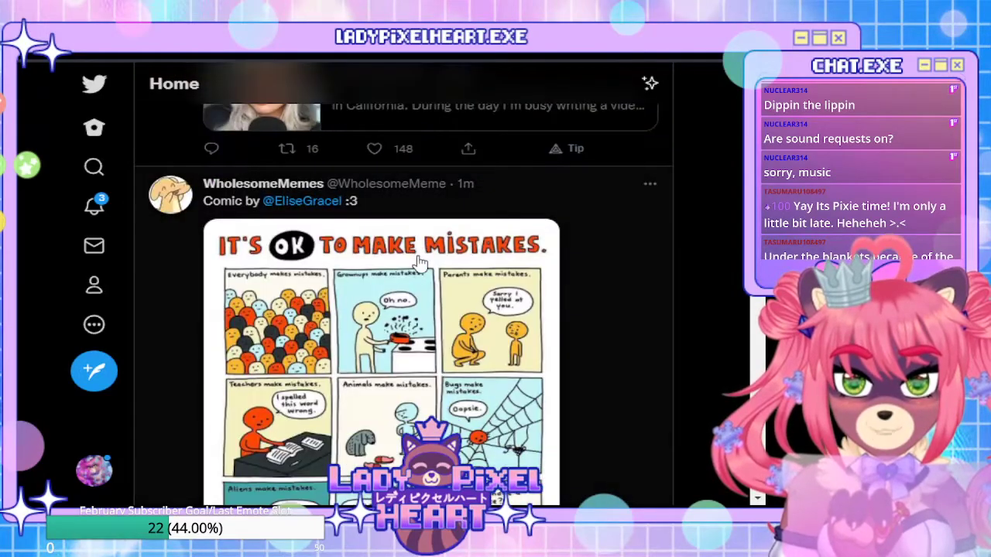
scroll(418, 263, "down", 8)
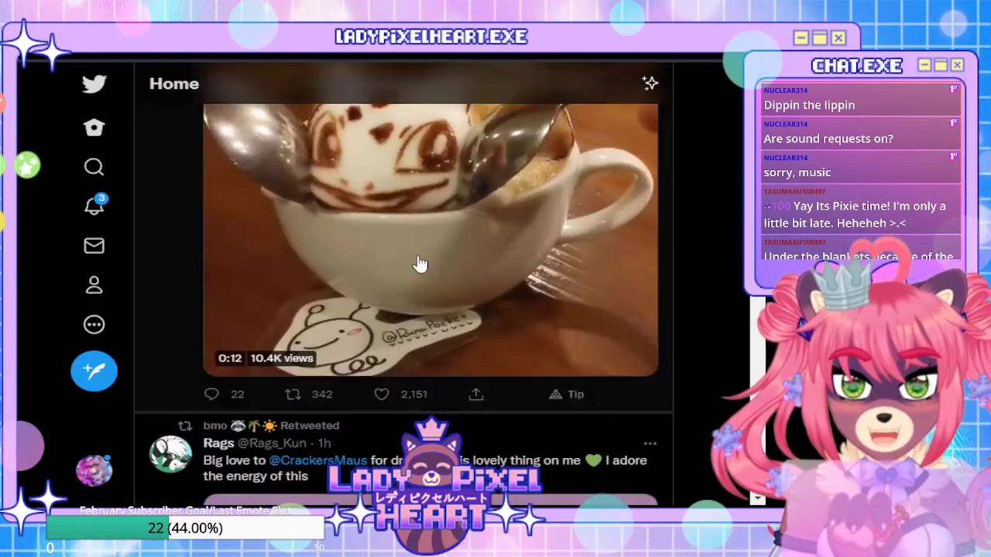
Like the latte art video post in the home feed and look over the posts around it
scroll(418, 263, "down", 4)
scroll(418, 263, "up", 8)
scroll(436, 327, "down", 5)
scroll(496, 232, "down", 6)
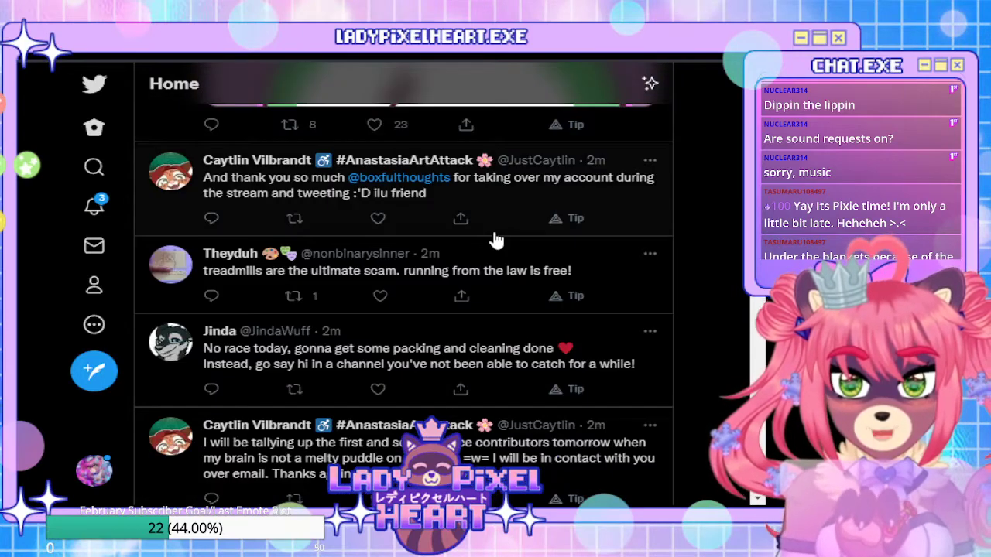
scroll(493, 238, "up", 4)
scroll(489, 237, "up", 2)
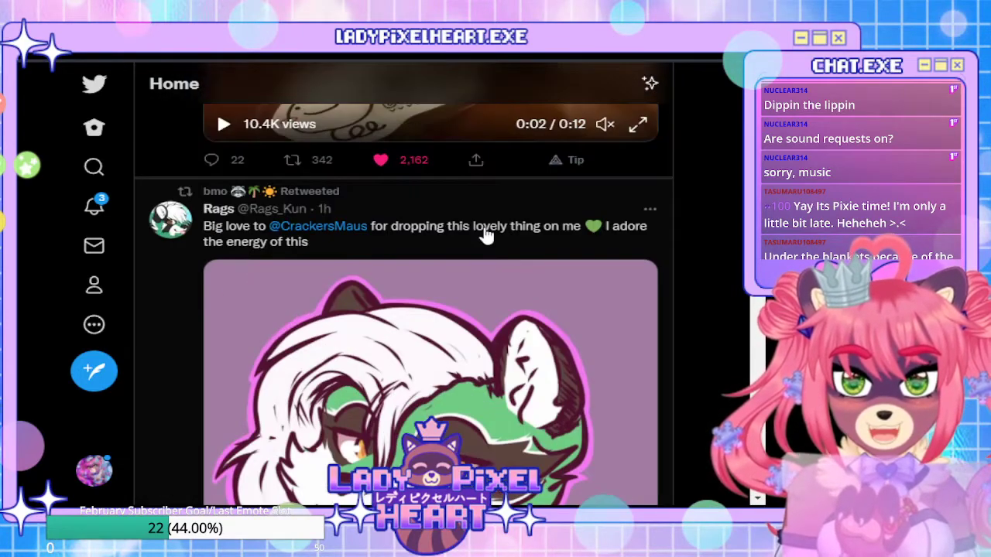
Look through further home feed posts and open the oriole VTuber's profile from the orange crewmate drawing post
scroll(464, 217, "down", 5)
scroll(597, 212, "down", 5)
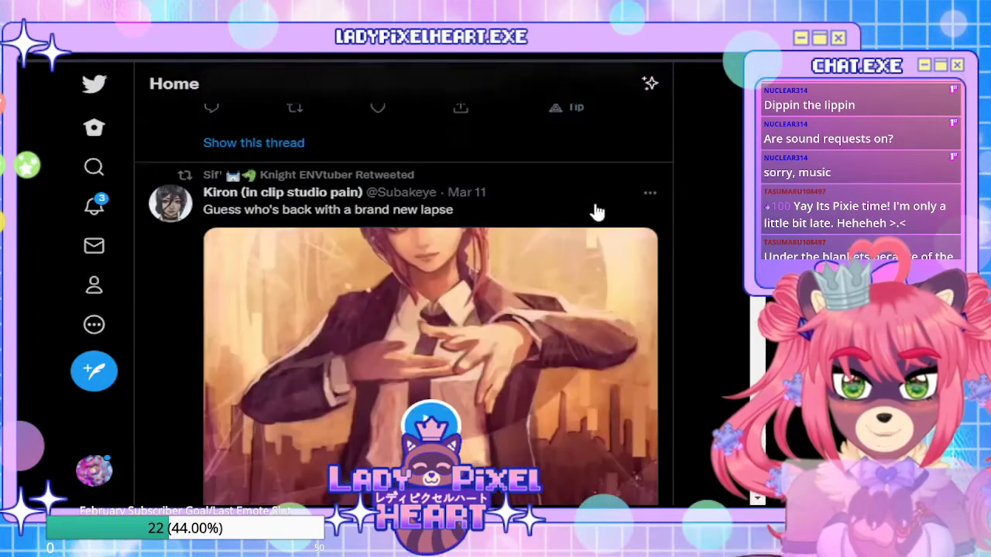
scroll(596, 212, "down", 5)
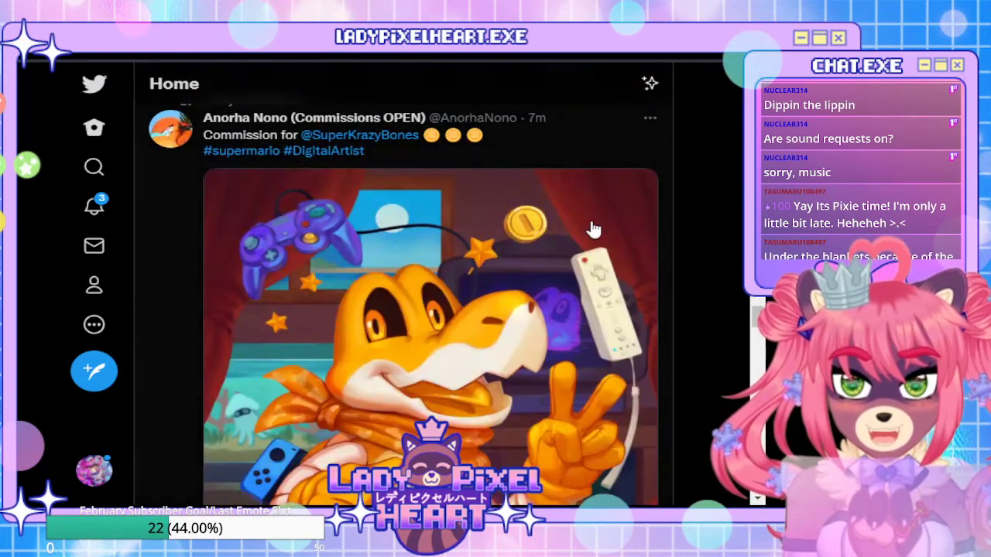
scroll(593, 227, "up", 2)
scroll(450, 284, "down", 8)
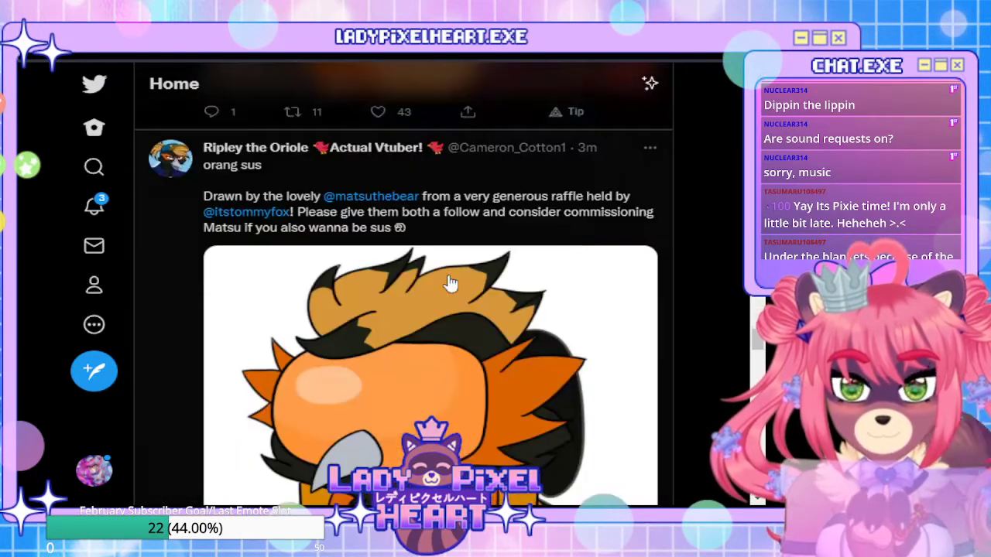
scroll(451, 283, "down", 5)
scroll(307, 247, "up", 6)
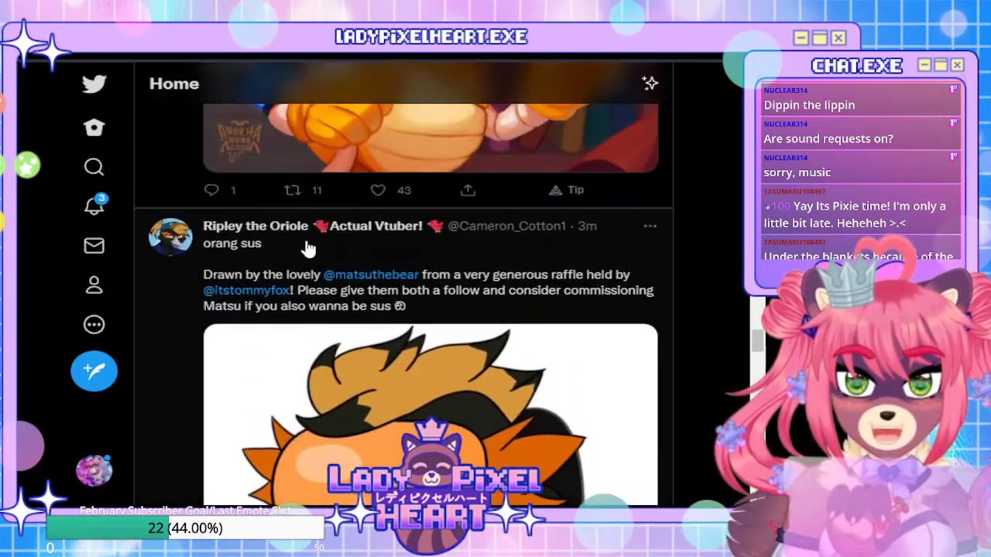
left_click(308, 229)
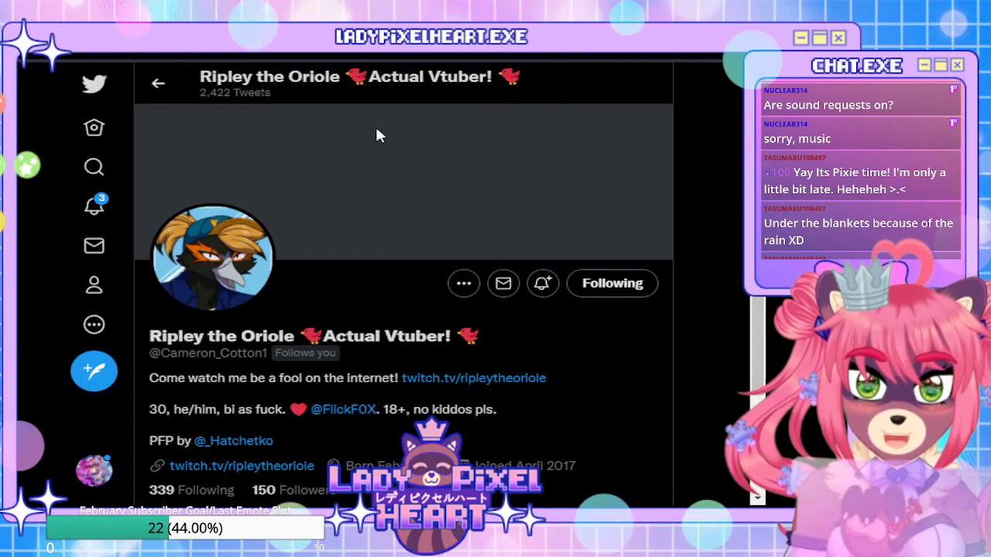
Look over the oriole VTuber's profile details, pinned flood fundraiser and recent tweets
scroll(457, 190, "down", 3)
scroll(338, 261, "up", 3)
scroll(310, 248, "down", 4)
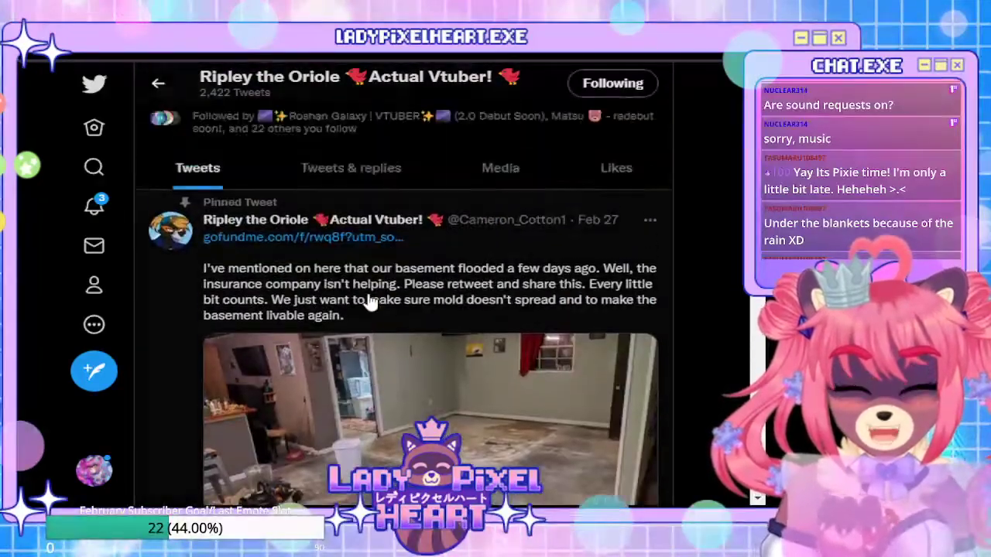
scroll(261, 232, "up", 5)
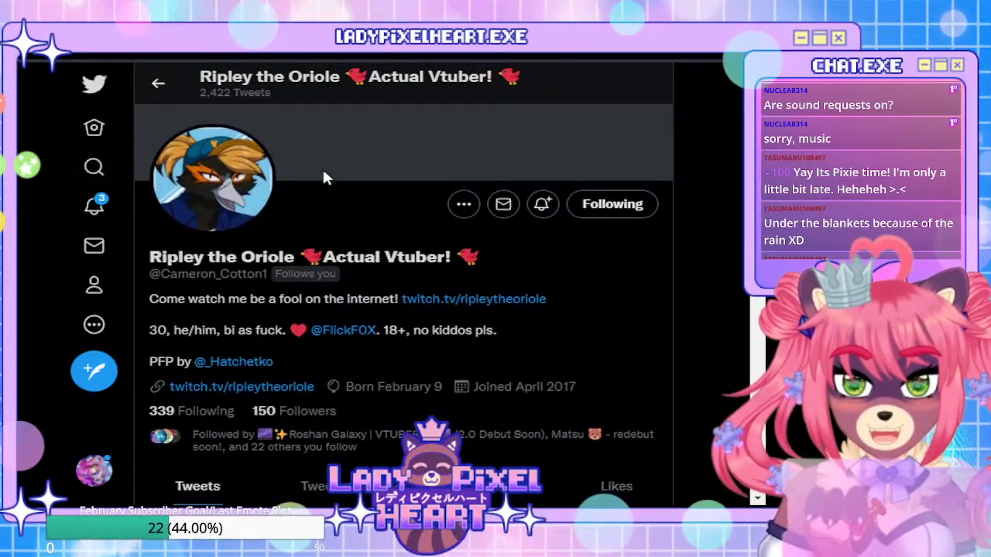
scroll(321, 171, "down", 5)
scroll(389, 348, "down", 10)
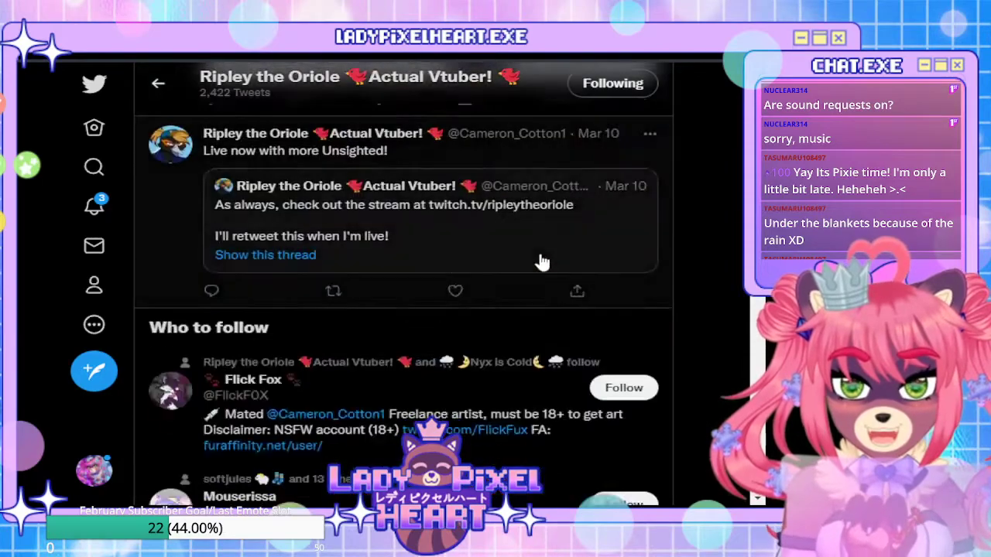
scroll(482, 261, "up", 15)
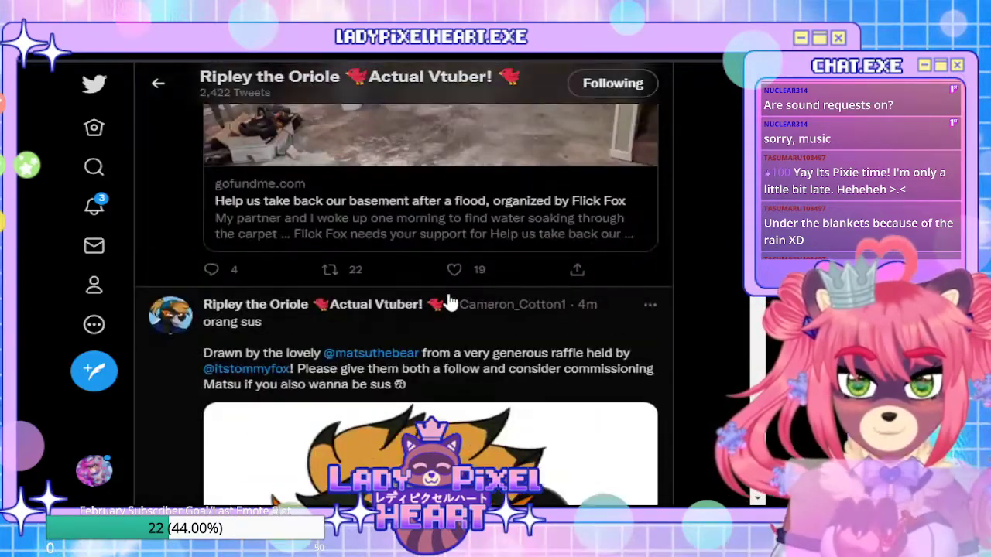
scroll(446, 296, "down", 3)
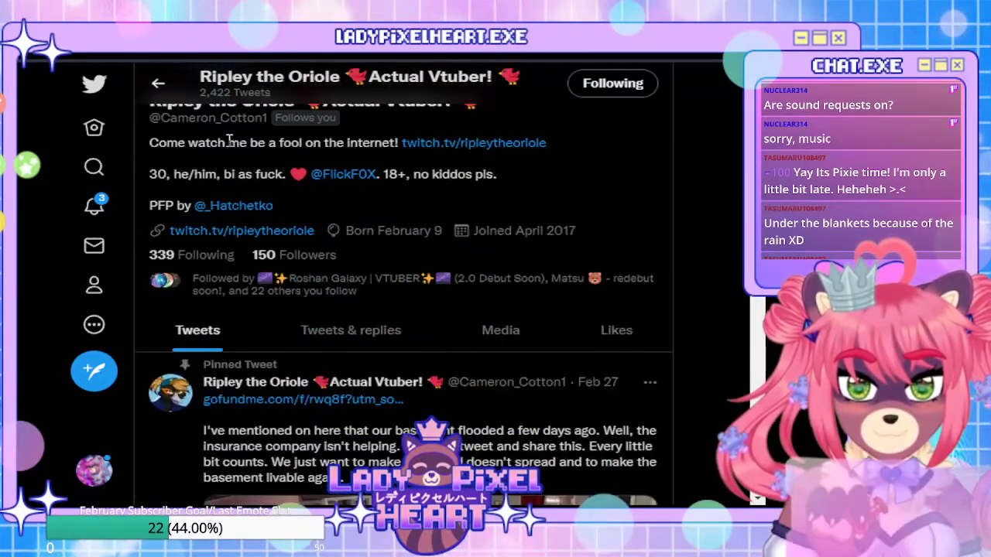
Open the profile's media posts, view the Baltimore Oriole character reference sheet enlarged, and close it
left_click(500, 329)
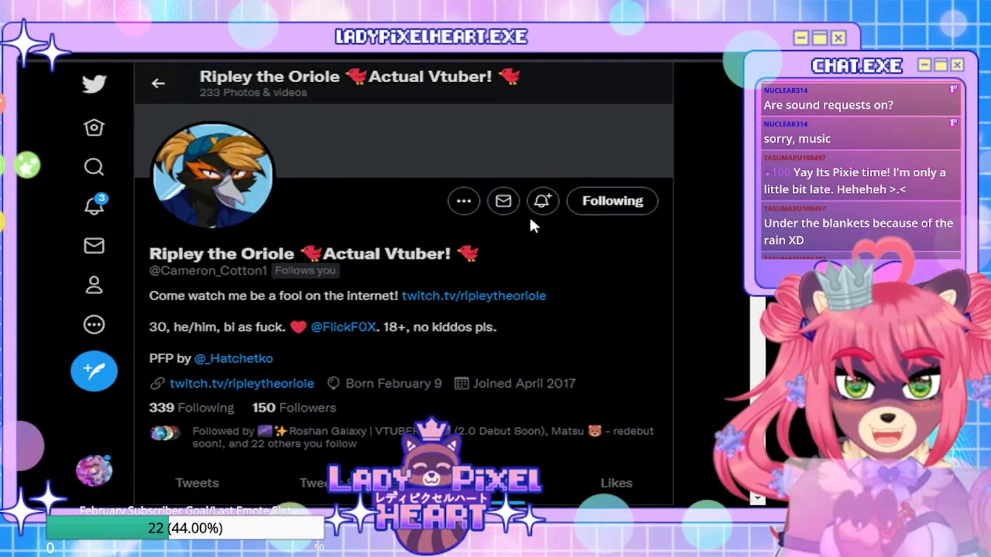
scroll(511, 232, "down", 2)
scroll(497, 275, "down", 12)
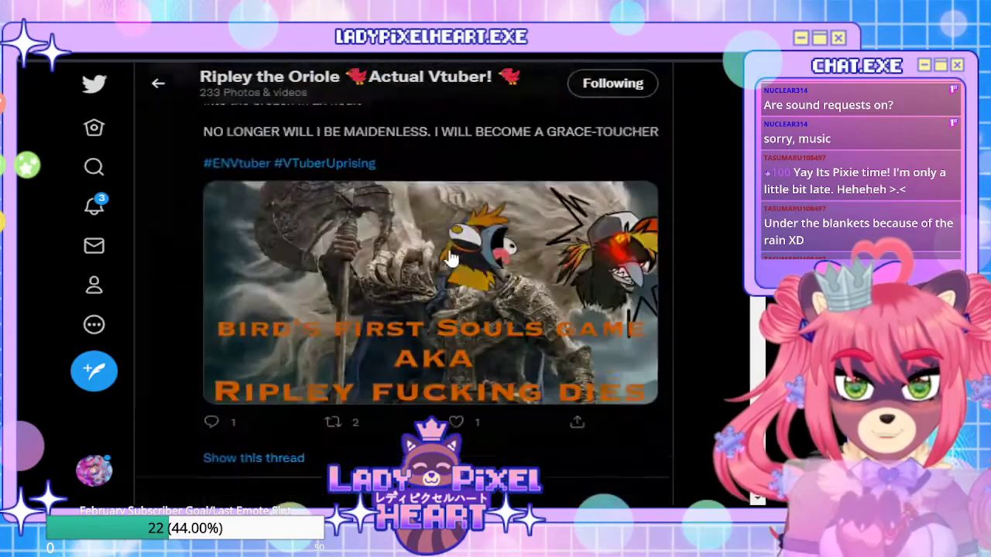
scroll(465, 280, "down", 12)
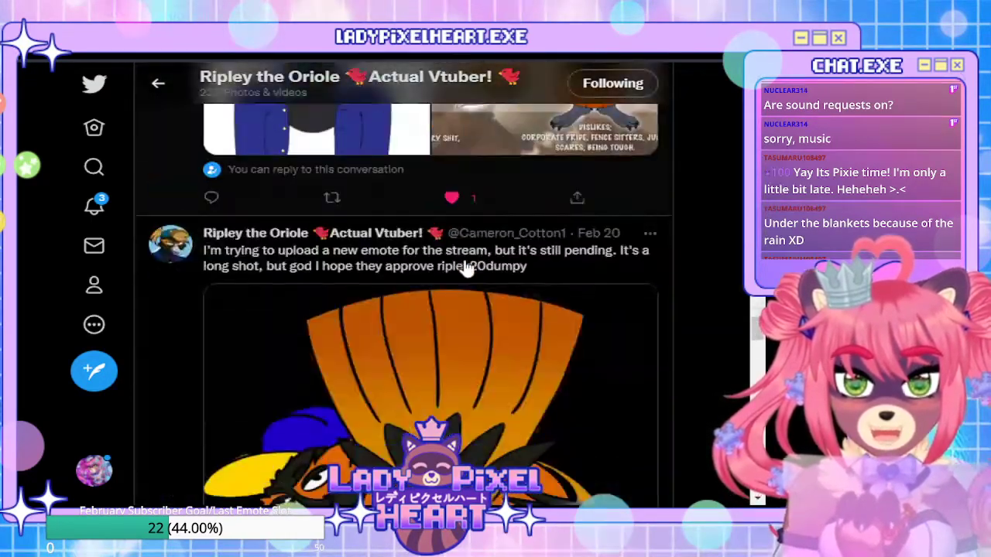
left_click(530, 379)
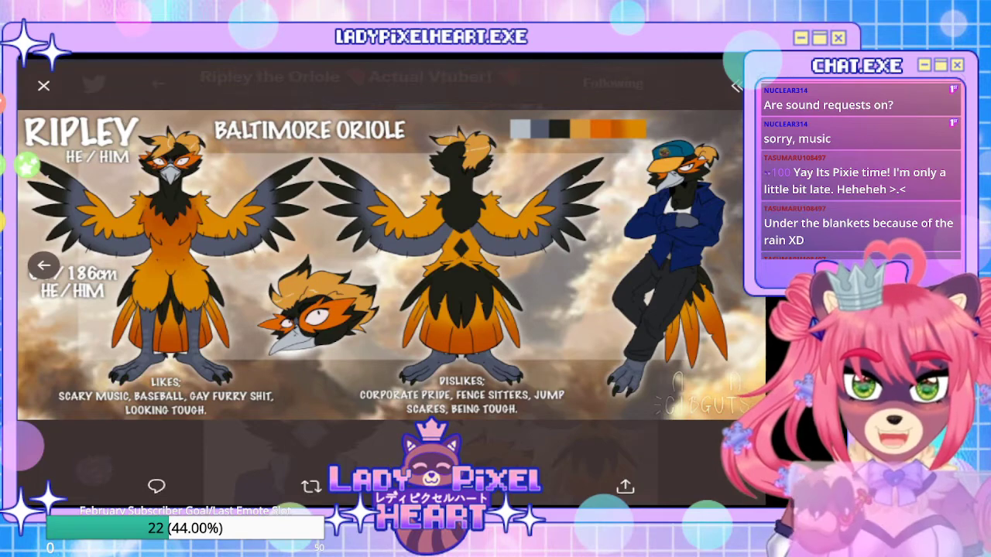
key("ctrl+Tab")
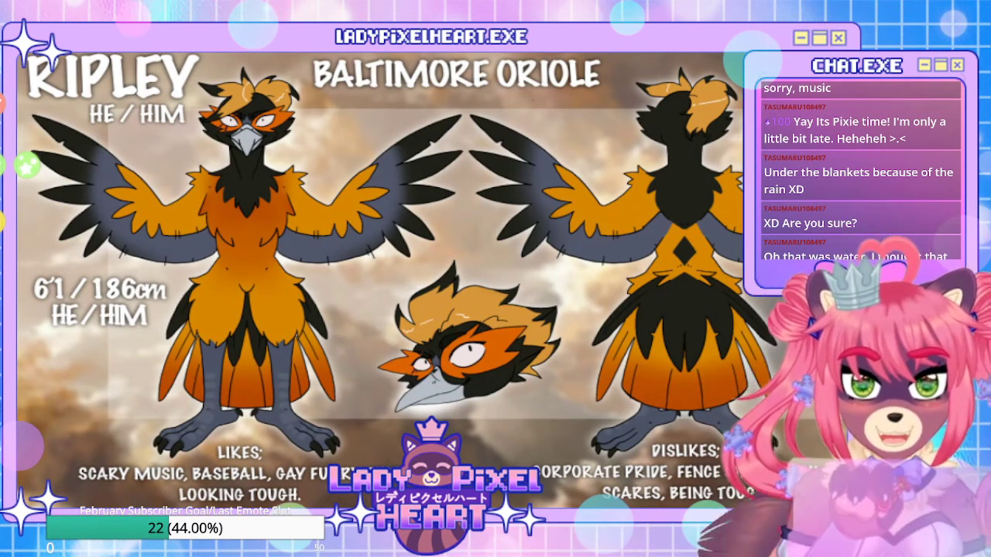
key("ctrl+w")
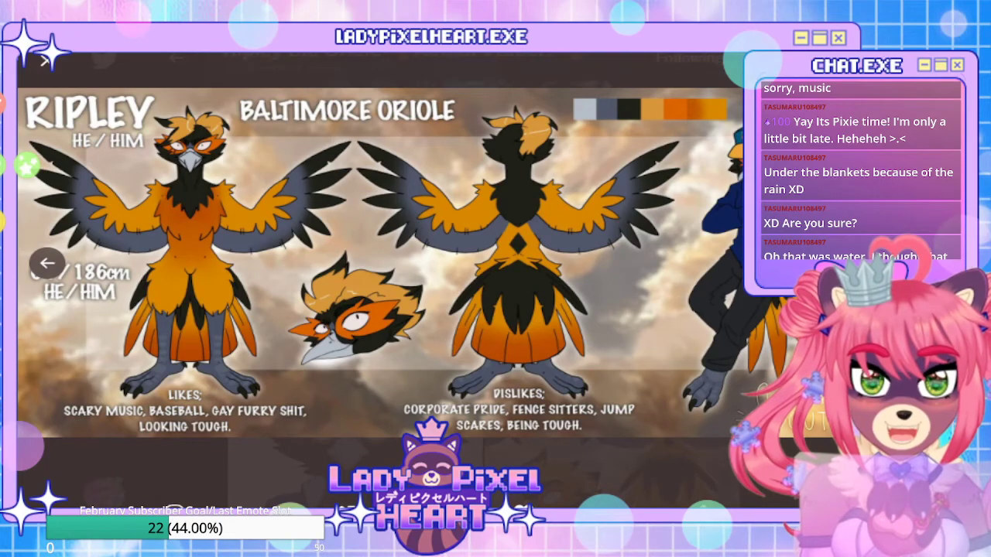
left_click(42, 62)
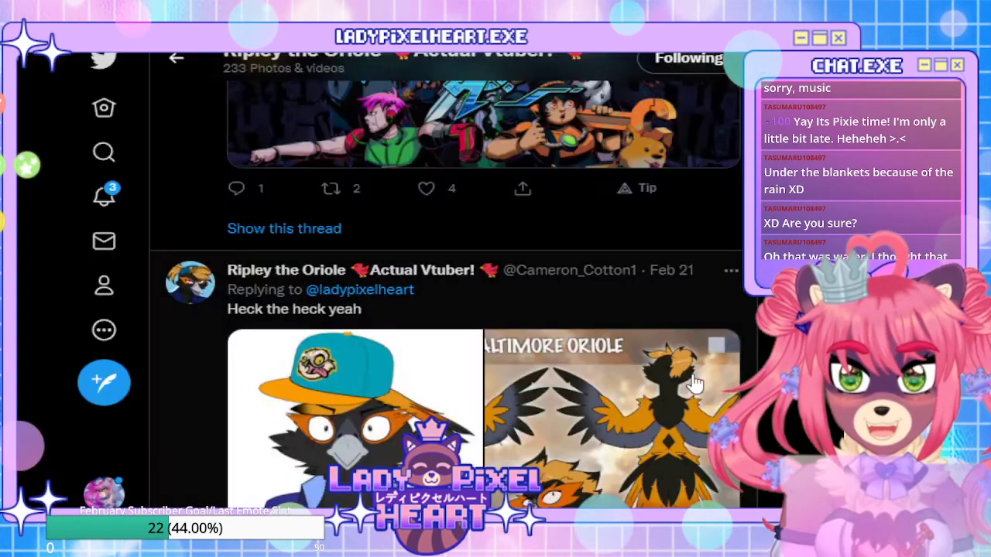
Look back over the profile's media posts up to the profile header and open its liked posts
scroll(640, 398, "down", 5)
scroll(639, 398, "up", 5)
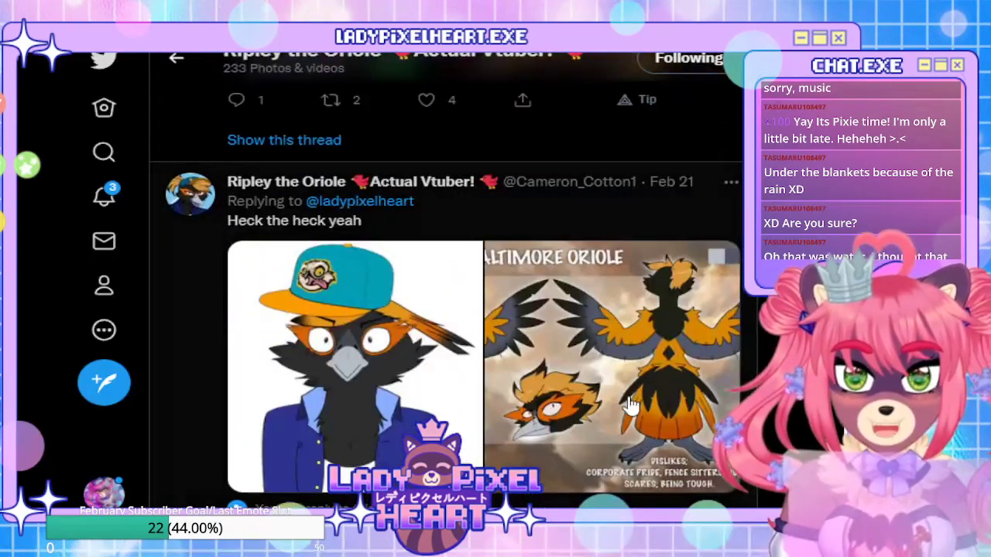
scroll(631, 403, "up", 3)
scroll(631, 403, "up", 10)
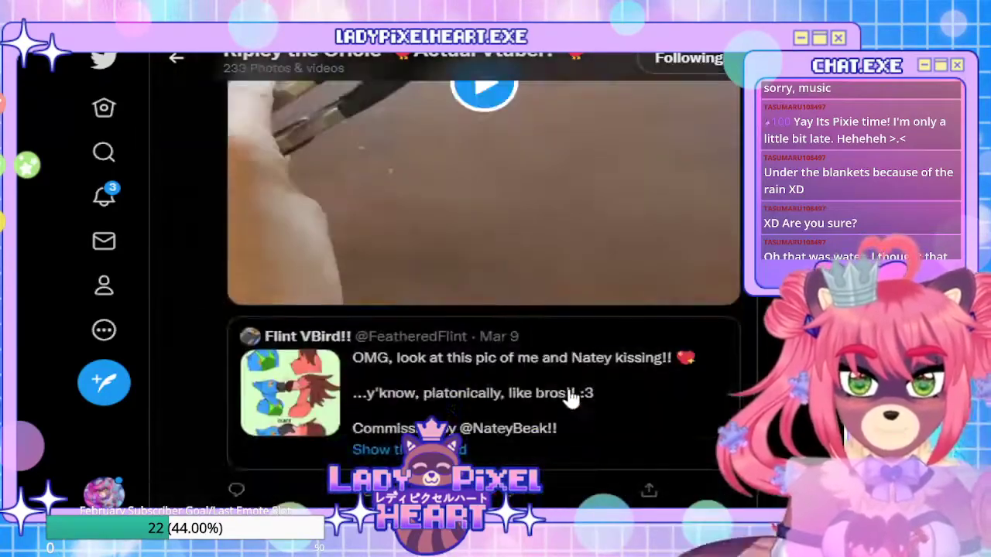
scroll(569, 428, "up", 10)
scroll(608, 420, "down", 4)
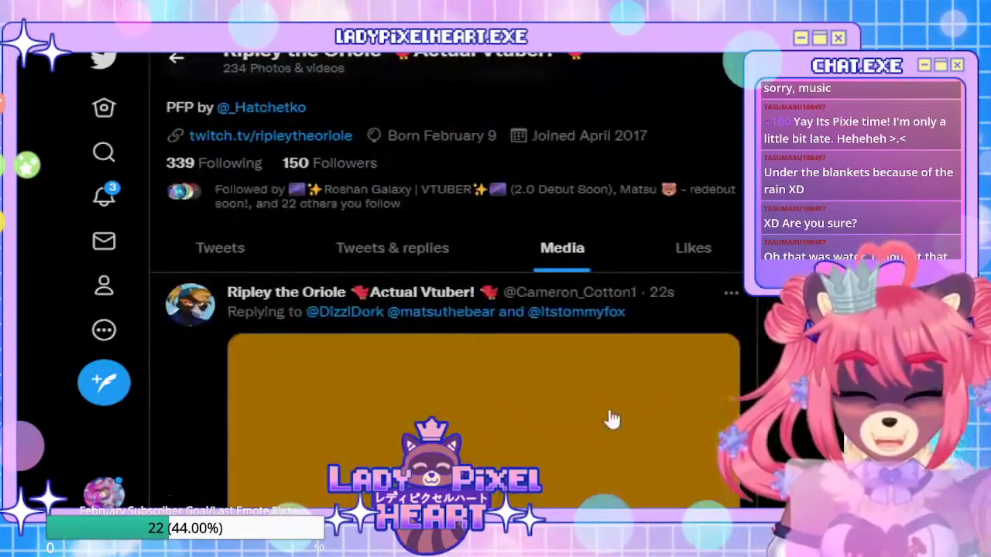
left_click(694, 249)
scroll(681, 271, "up", 3)
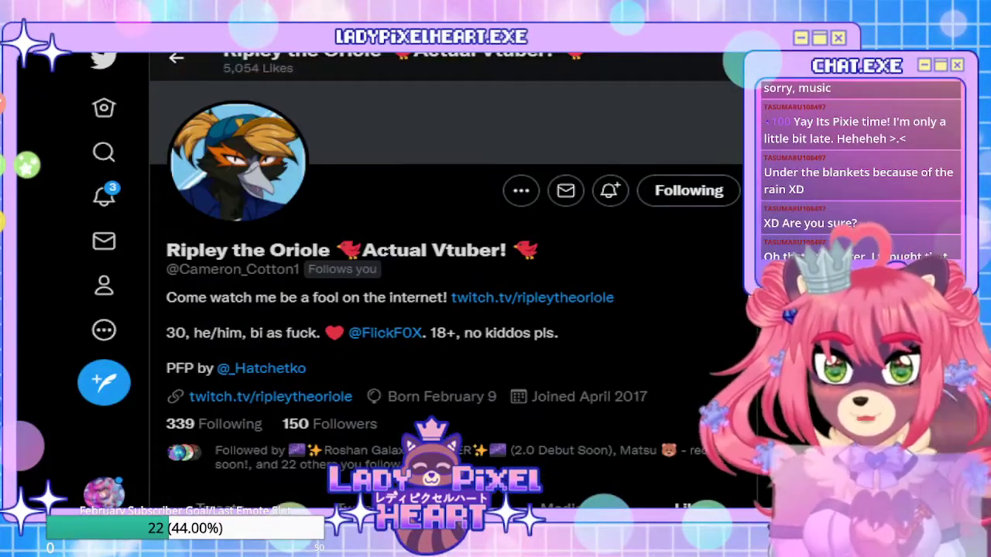
Examine the profile's liked posts from the newest down to the Florida game screenshot for illustrations with backgrounds
scroll(612, 317, "down", 15)
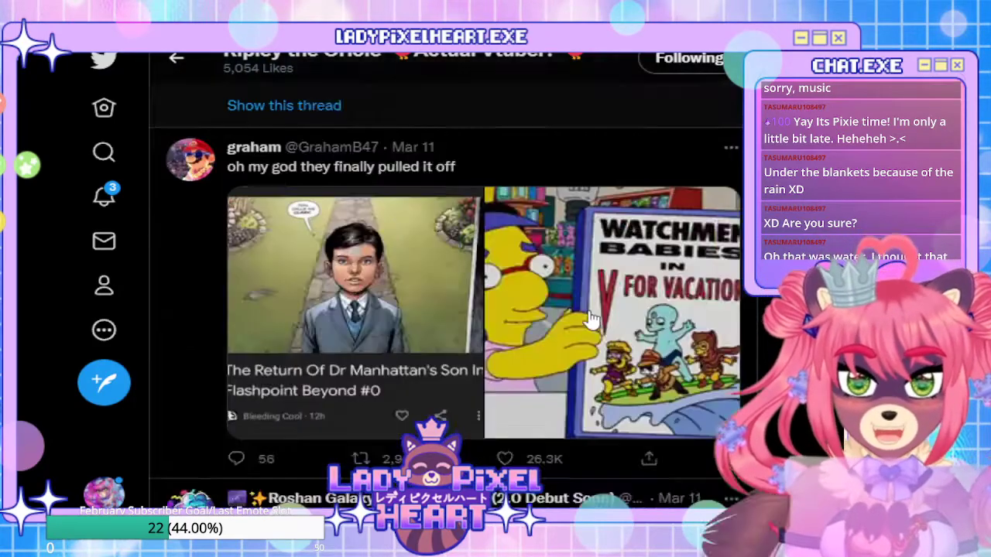
scroll(593, 323, "up", 3)
scroll(597, 317, "down", 7)
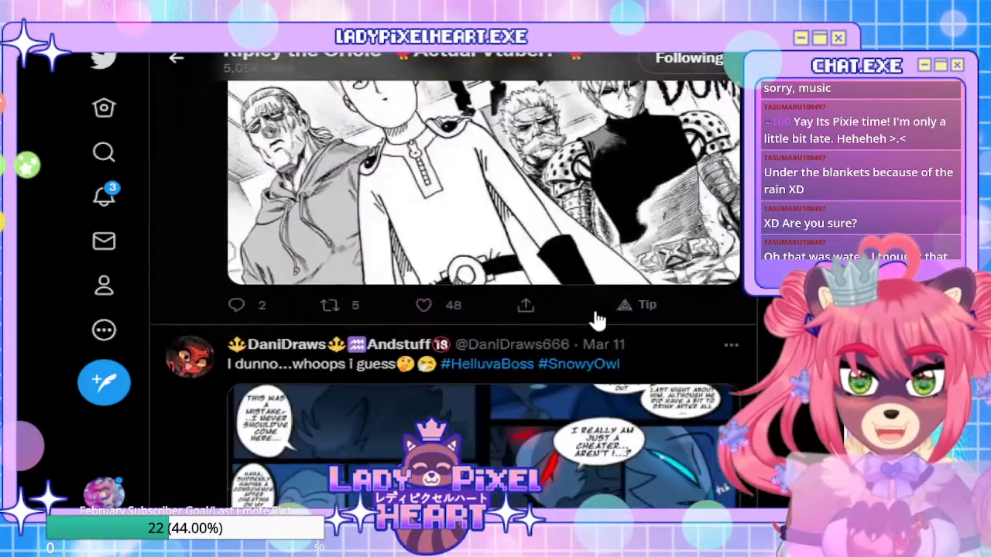
scroll(458, 170, "up", 2)
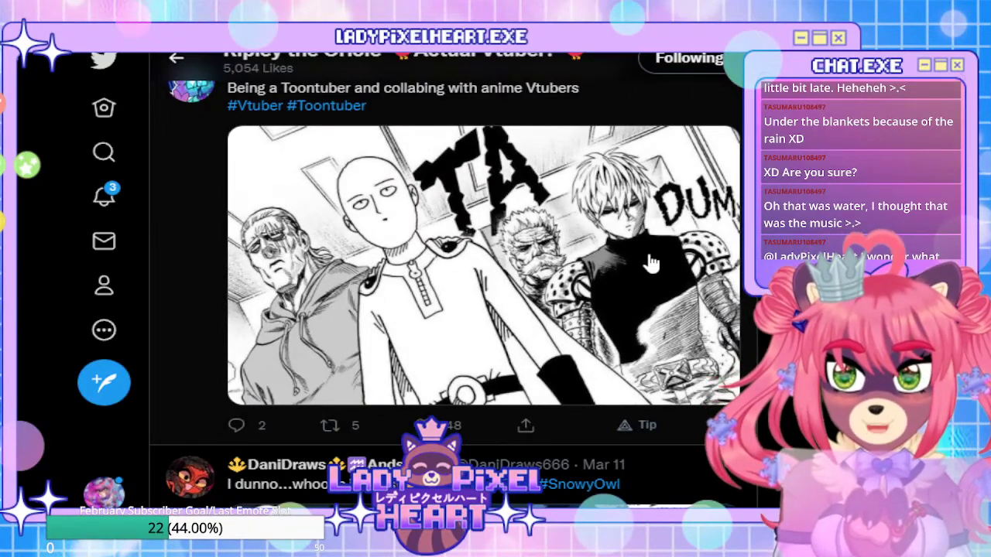
scroll(650, 264, "down", 5)
scroll(661, 270, "down", 1)
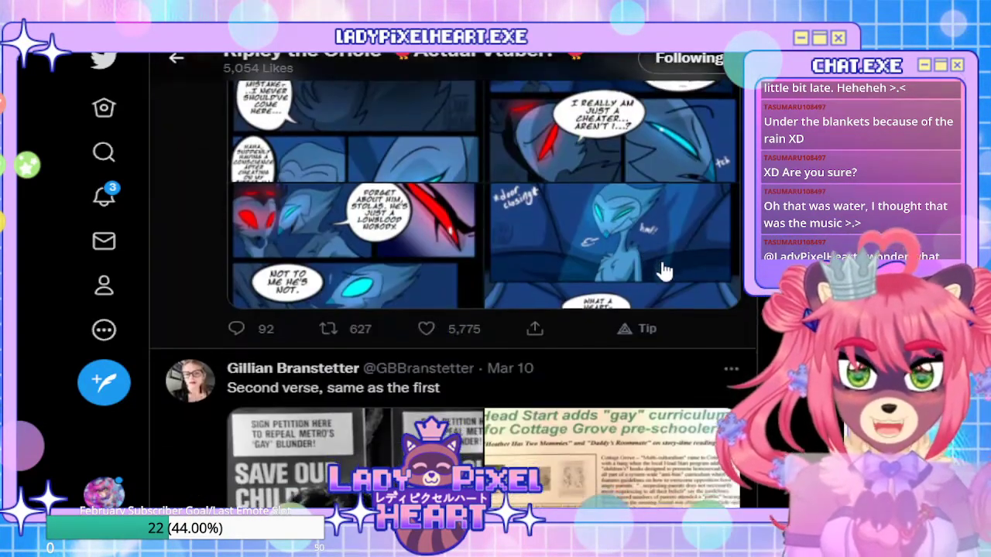
scroll(662, 270, "down", 3)
scroll(662, 267, "down", 5)
scroll(662, 263, "down", 5)
scroll(354, 228, "up", 3)
scroll(536, 242, "down", 1)
scroll(553, 250, "down", 10)
scroll(599, 255, "down", 10)
scroll(586, 259, "up", 7)
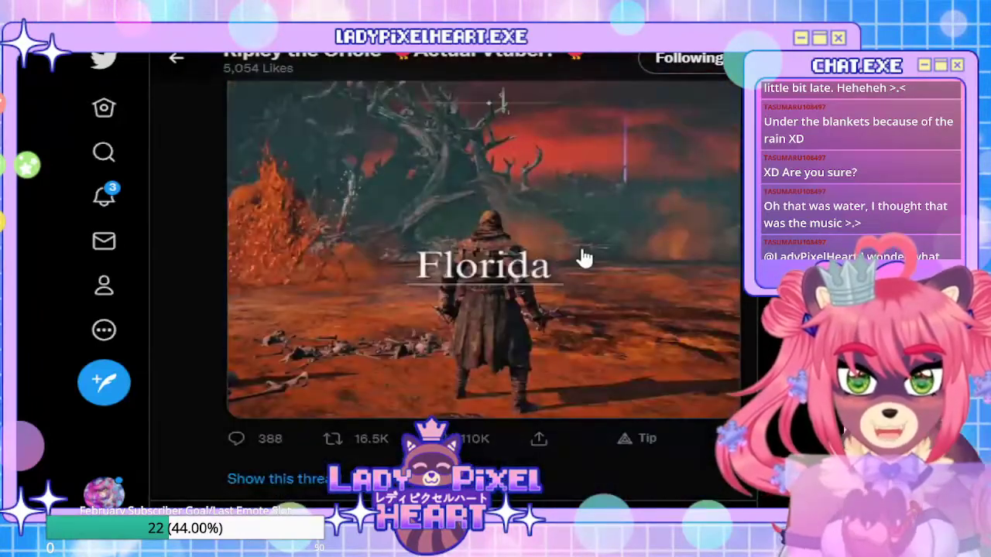
Examine the older liked posts around the Pixar article, the Angel Dust drawing and the Louisiana game screenshots
scroll(531, 265, "down", 6)
scroll(478, 219, "up", 2)
scroll(475, 233, "down", 8)
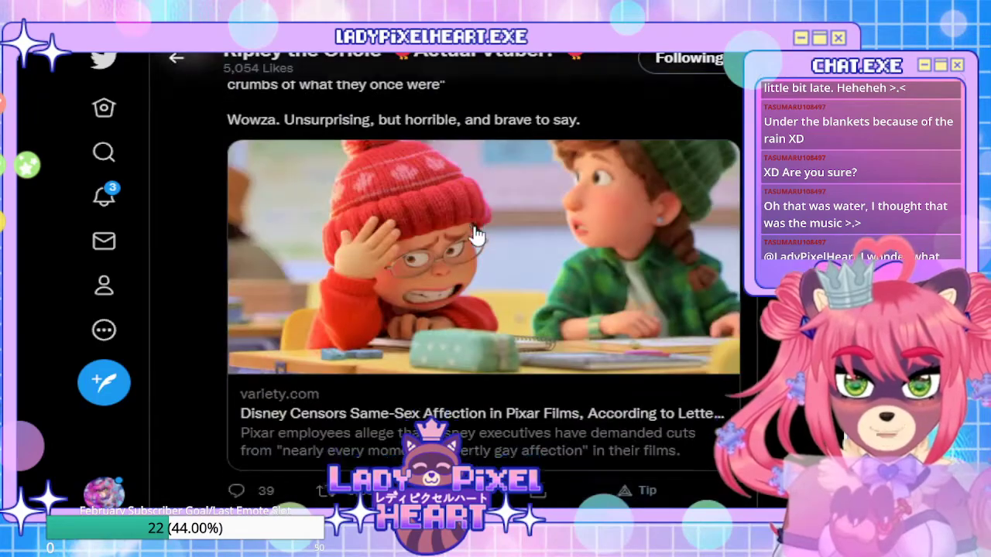
scroll(472, 240, "up", 6)
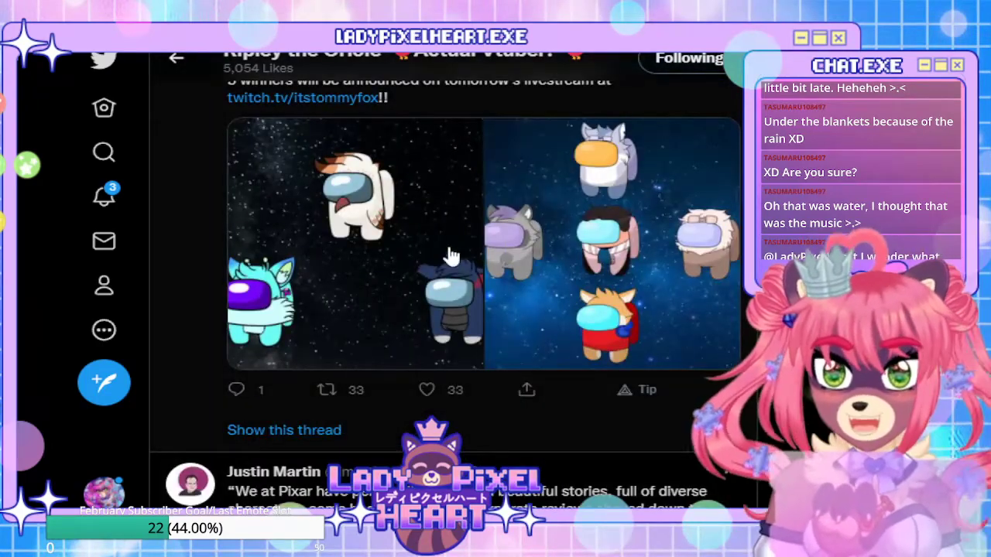
scroll(453, 250, "down", 5)
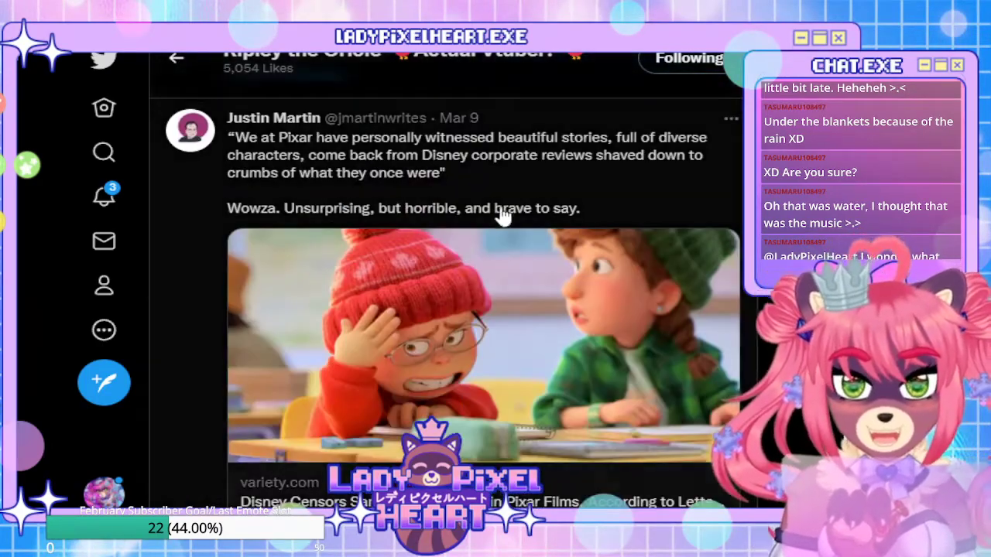
scroll(503, 217, "down", 10)
scroll(520, 218, "up", 3)
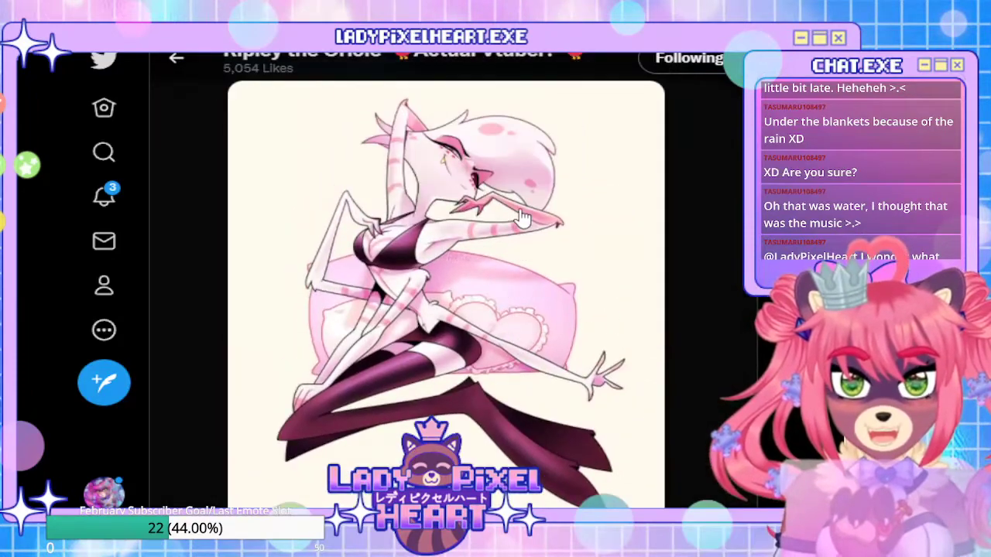
scroll(510, 223, "up", 5)
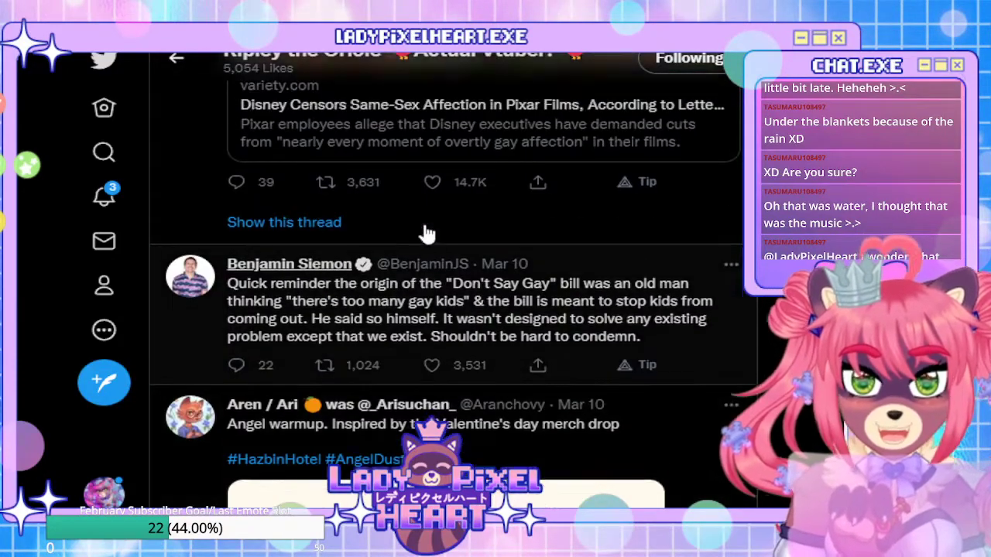
scroll(427, 232, "up", 1)
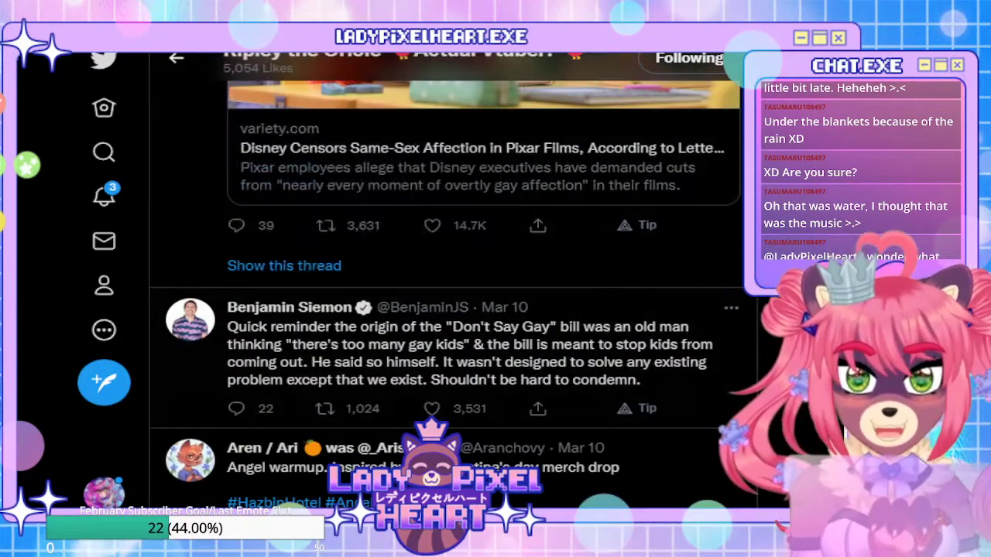
scroll(445, 310, "down", 3)
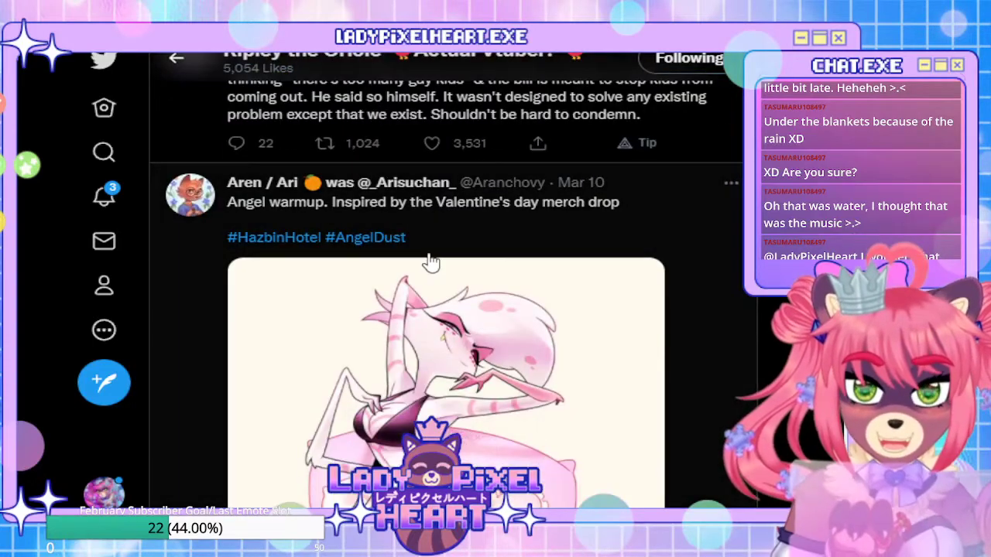
scroll(495, 279, "down", 5)
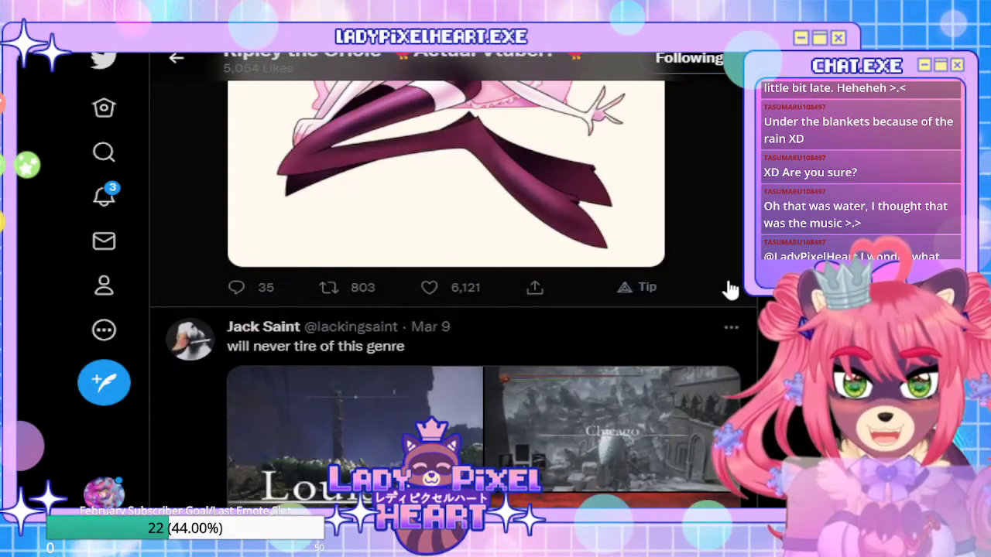
scroll(730, 289, "down", 5)
scroll(729, 289, "up", 3)
scroll(731, 288, "down", 2)
scroll(733, 288, "up", 1)
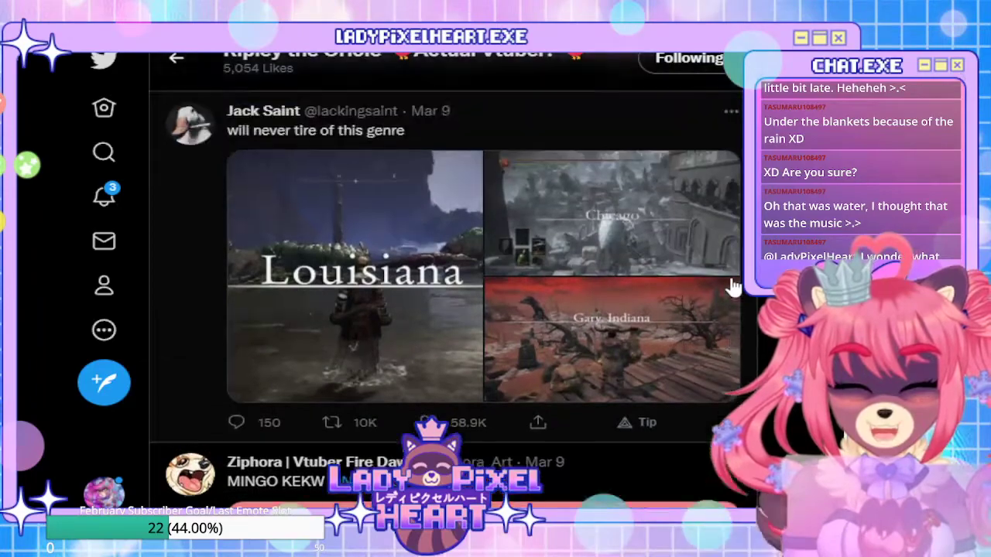
Look back over the liked posts to the profile header and newest likes, and open the account's notifications
scroll(733, 288, "up", 2)
scroll(597, 359, "up", 10)
scroll(608, 351, "up", 15)
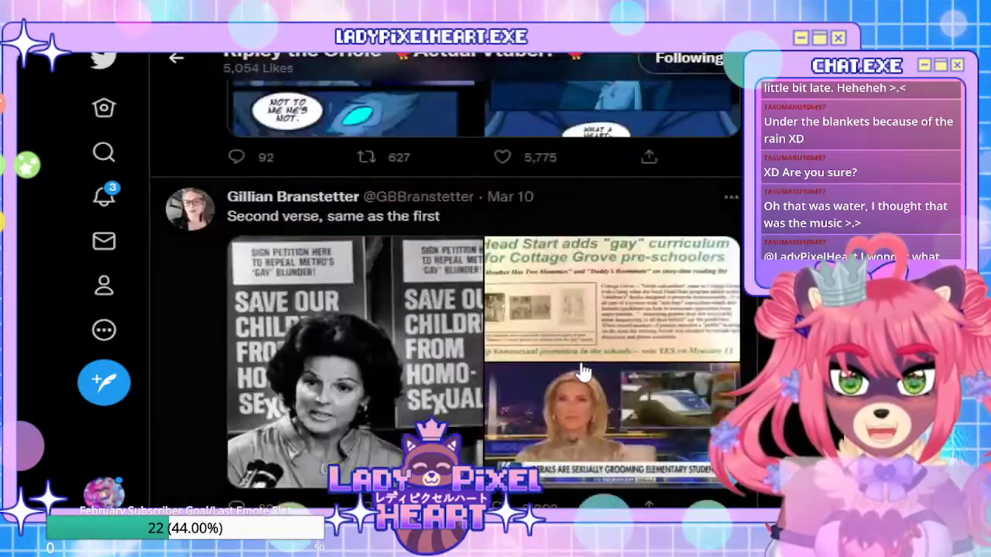
scroll(582, 371, "up", 15)
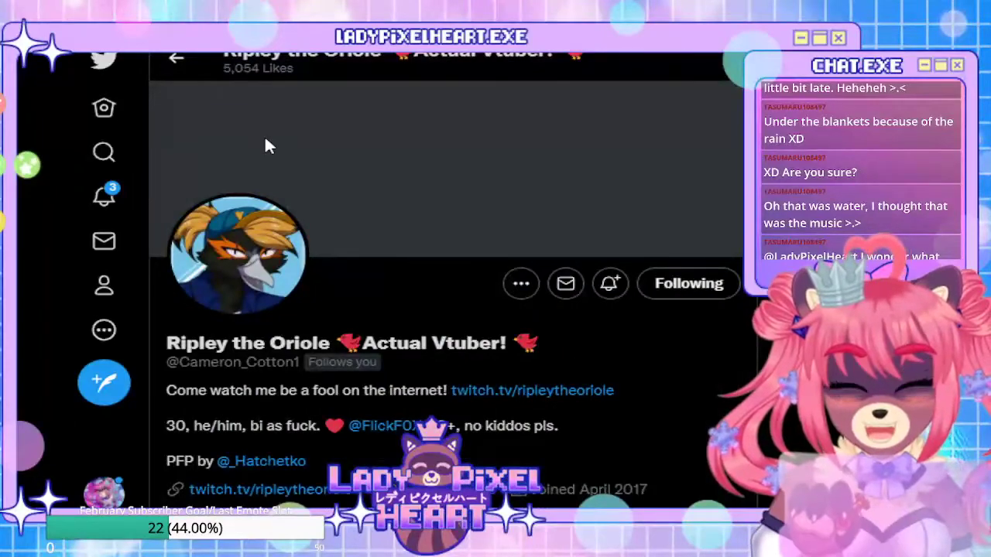
scroll(552, 285, "down", 5)
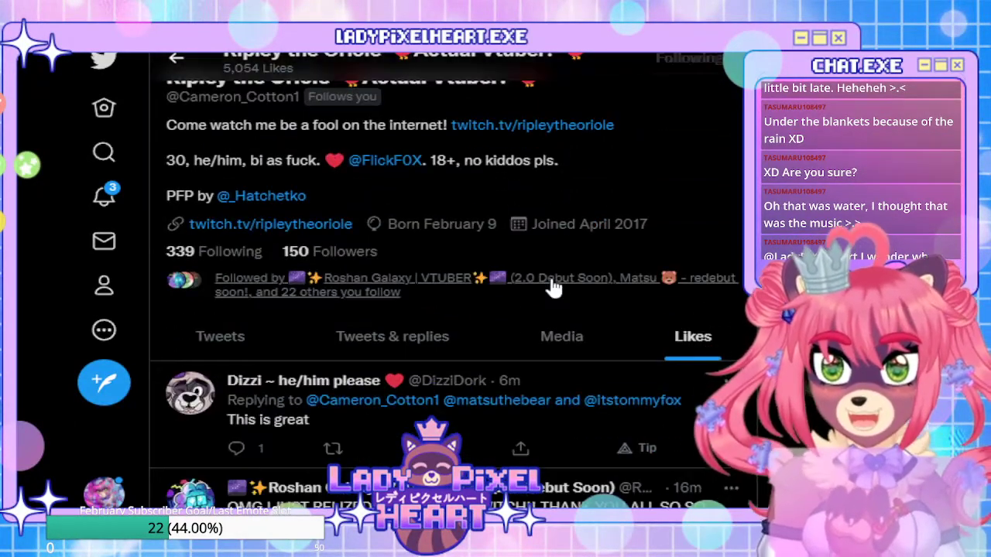
scroll(587, 299, "down", 2)
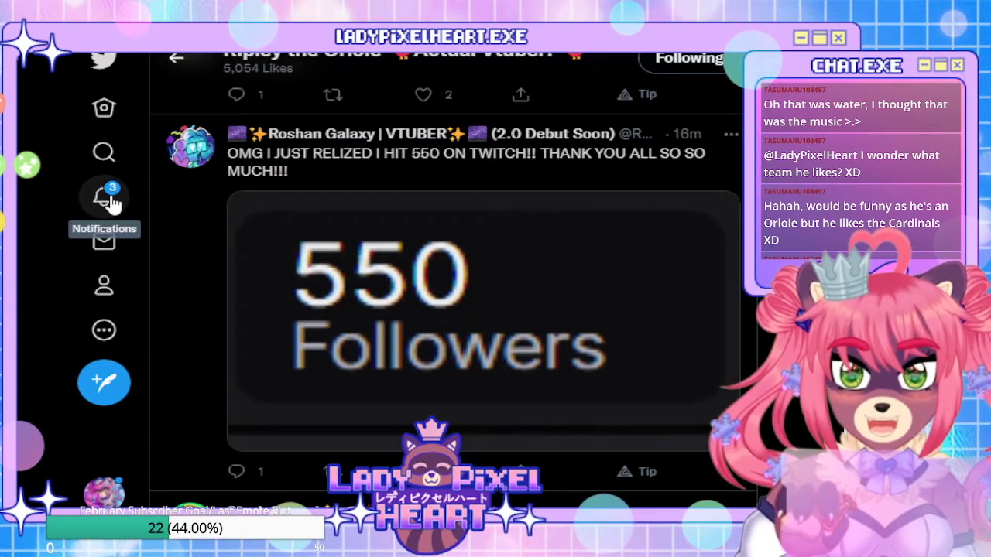
left_click(108, 198)
scroll(406, 236, "down", 3)
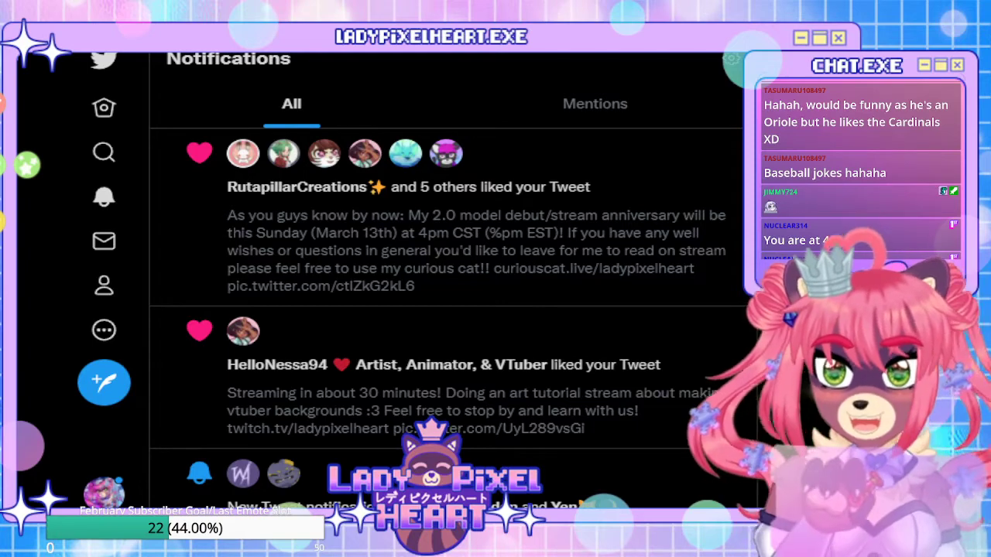
Search Google in a new tab for "baseball themed bedroom" and show the image results
key("ctrl+t")
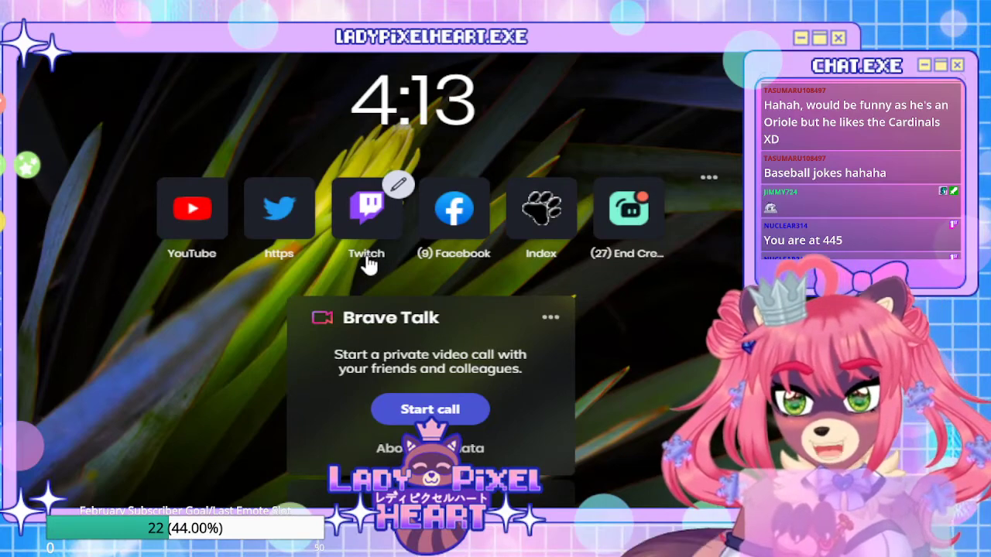
type("ba")
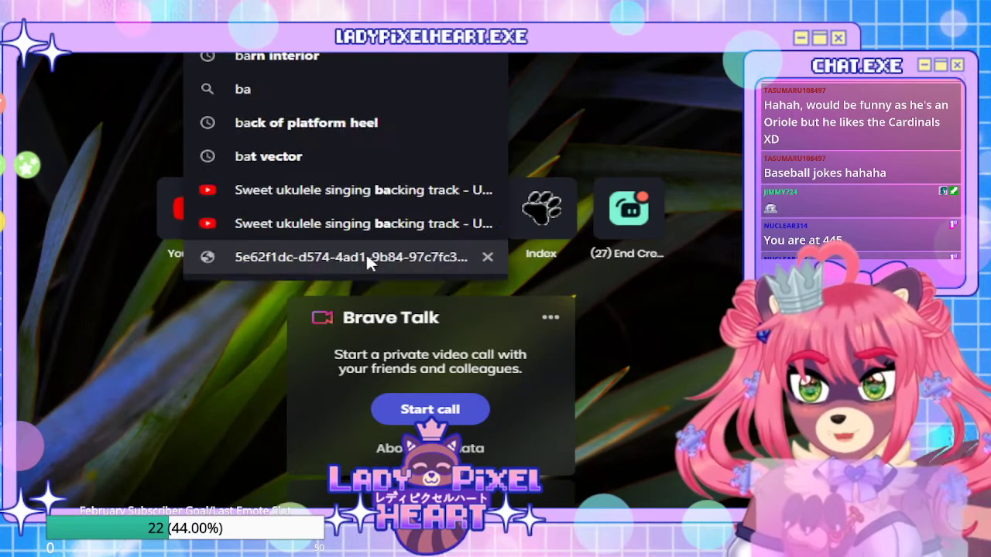
key("Escape")
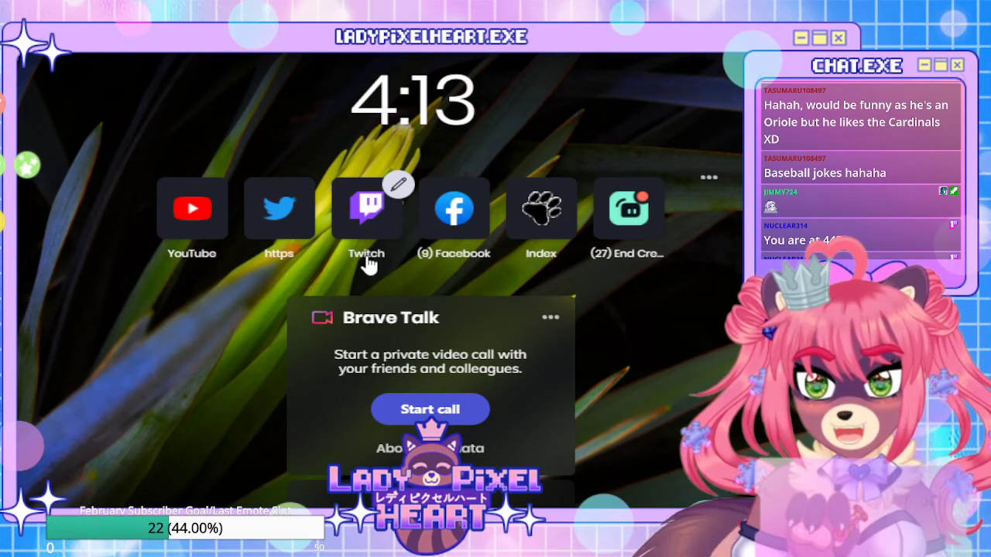
key("Return")
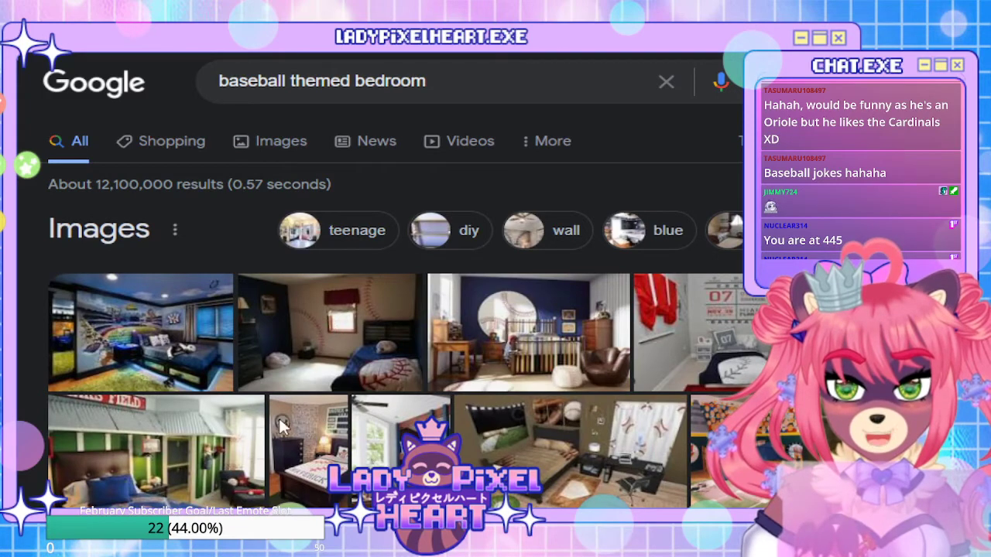
left_click(283, 144)
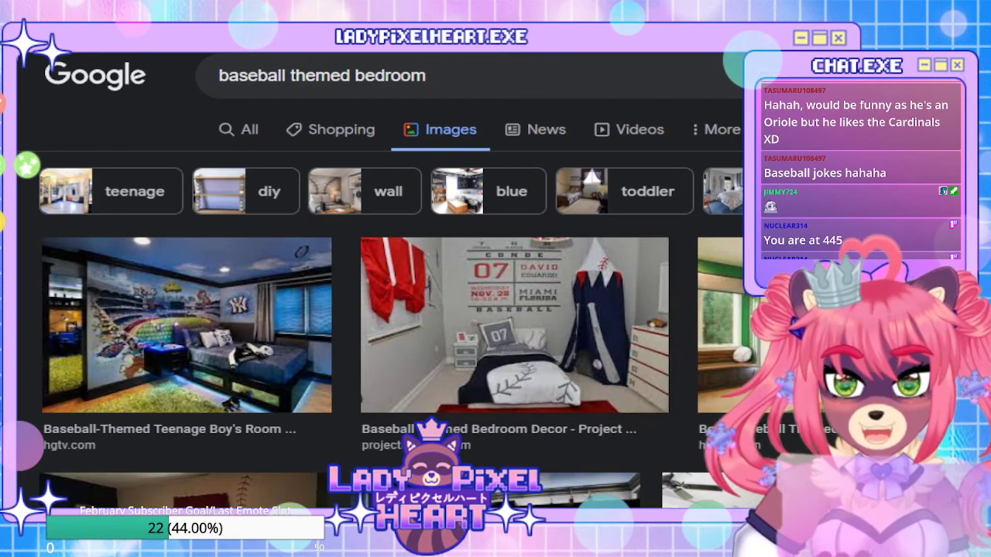
Look over the first image results and preview the Pinterest bedroom with baseball stitching on the walls and bedspread
scroll(379, 310, "down", 2)
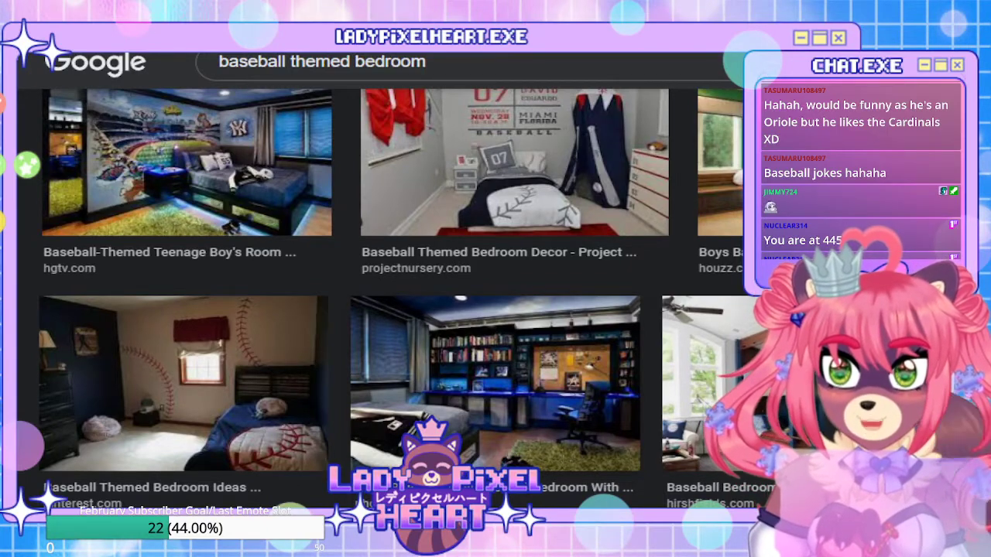
scroll(380, 310, "down", 3)
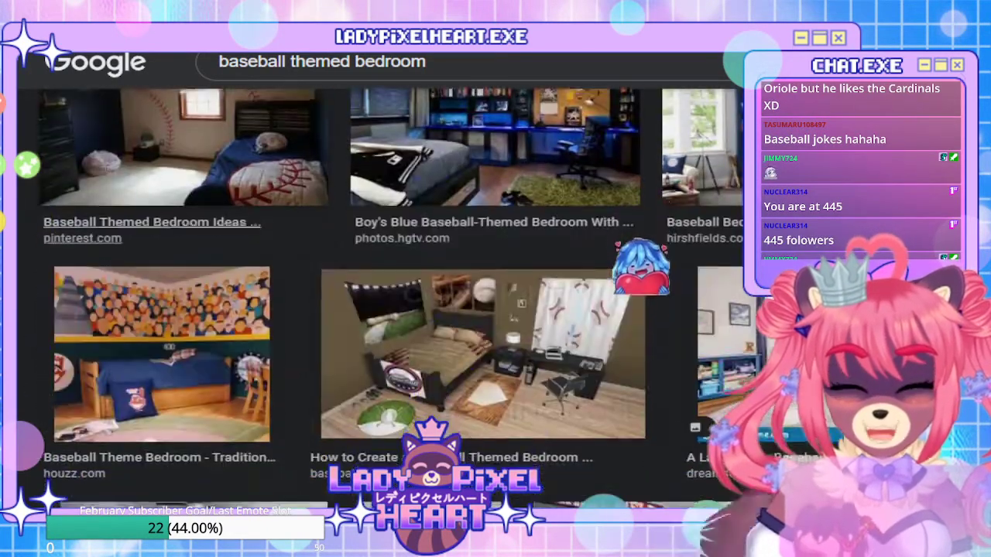
scroll(379, 309, "up", 3)
left_click(182, 298)
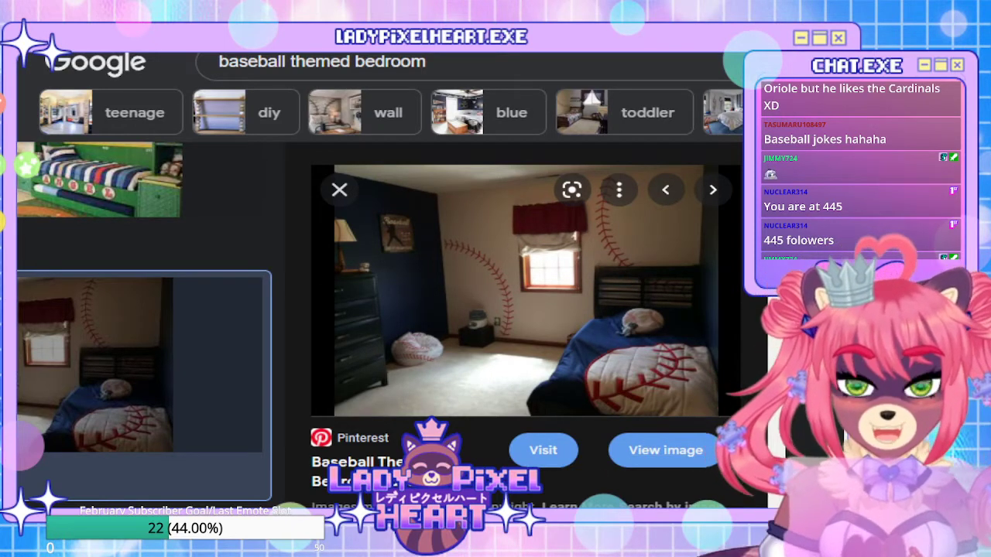
Return to the image results and preview the green boys' baseball bedroom from Houzz
left_click_drag(582, 513, 637, 503)
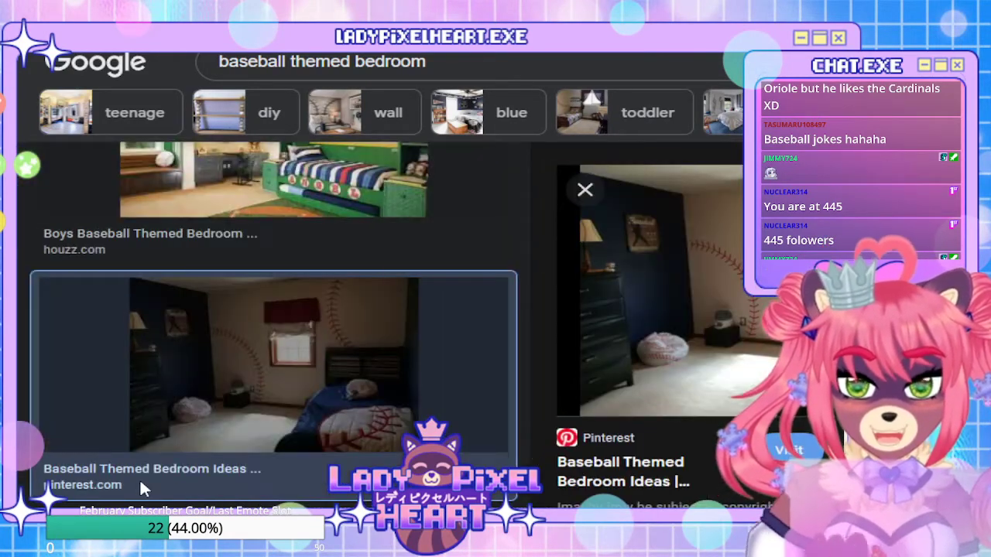
scroll(491, 225, "up", 5)
scroll(358, 321, "down", 3)
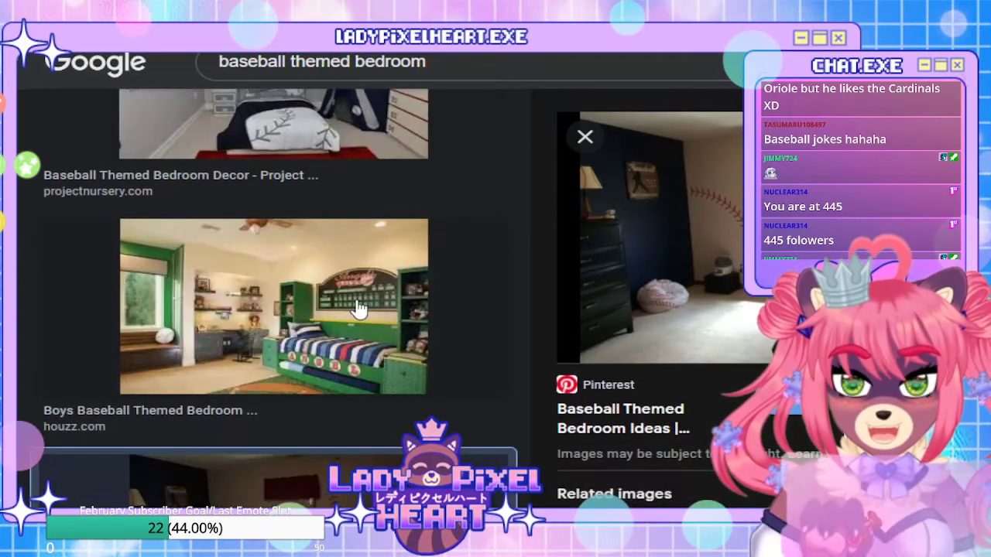
left_click(358, 307)
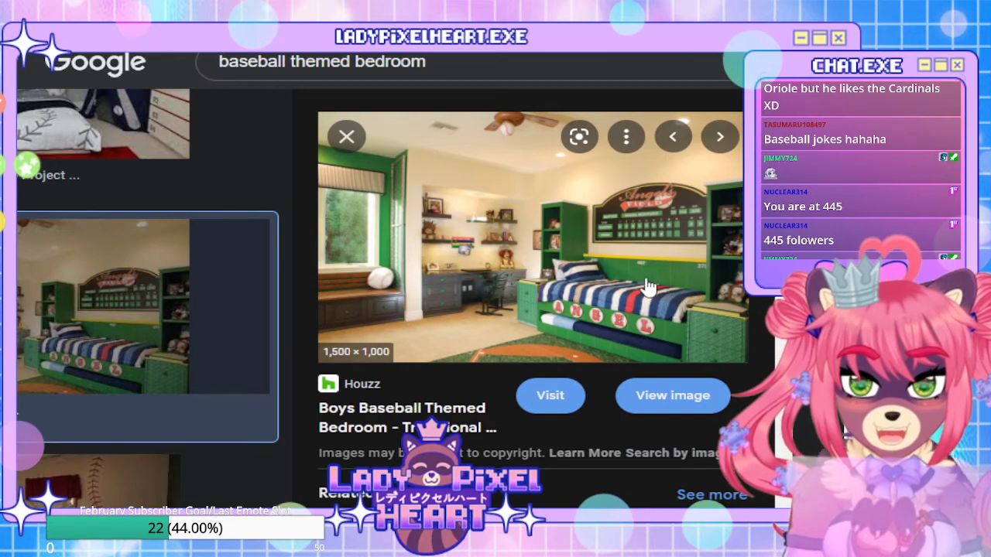
Compare the neighbouring results and preview the Houzz bedroom with the crowd mural and baseball diamond rug
scroll(123, 468, "up", 8)
scroll(286, 138, "down", 5)
scroll(414, 309, "up", 5)
scroll(331, 289, "down", 7)
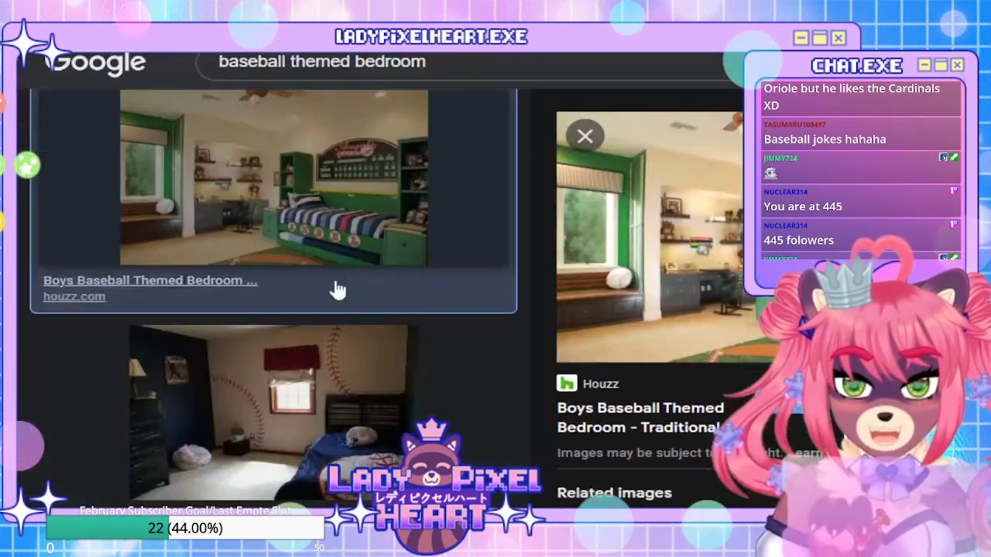
scroll(331, 290, "up", 3)
left_click(401, 428)
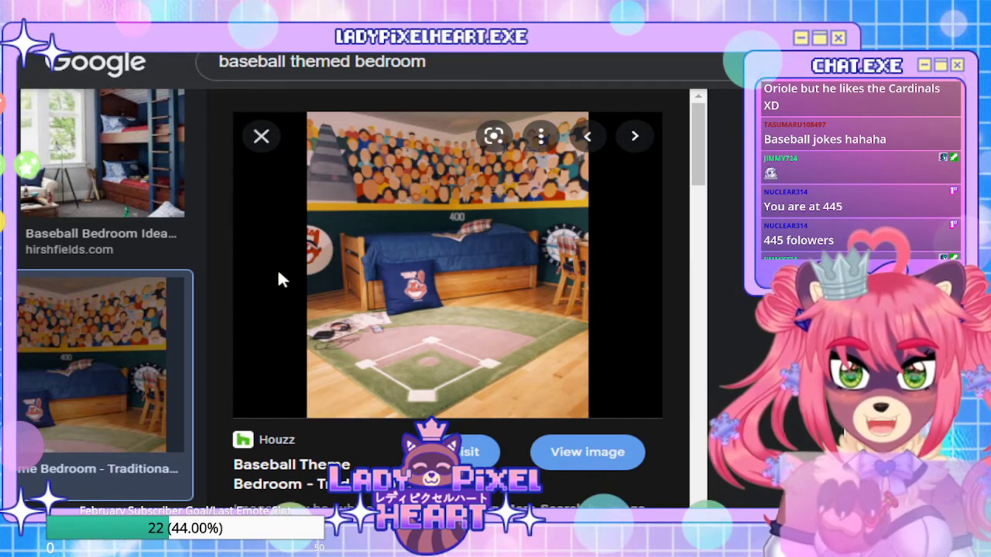
Check the results around the crowd mural bedroom and preview the SF Giants room from Pinterest
scroll(372, 300, "left", 4)
scroll(330, 274, "down", 5)
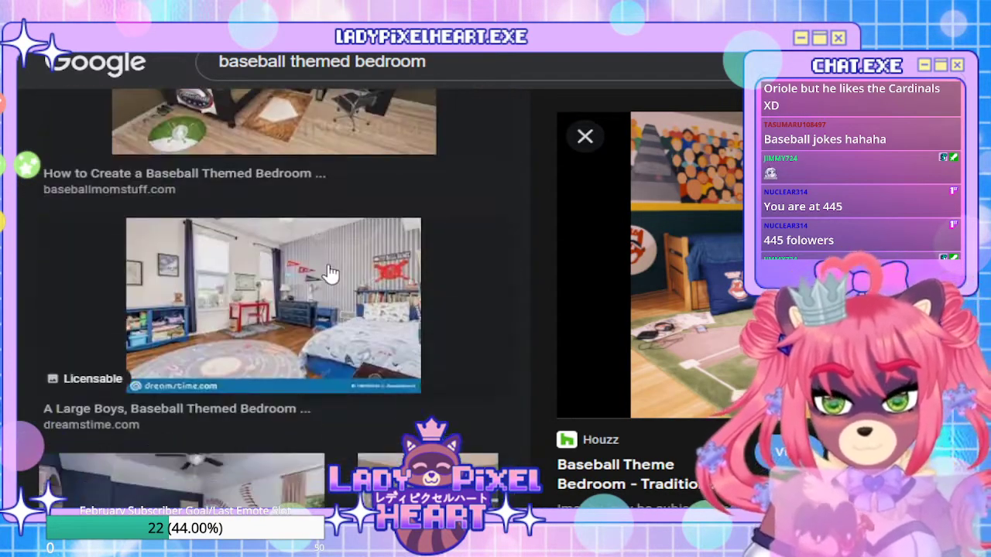
scroll(330, 274, "up", 5)
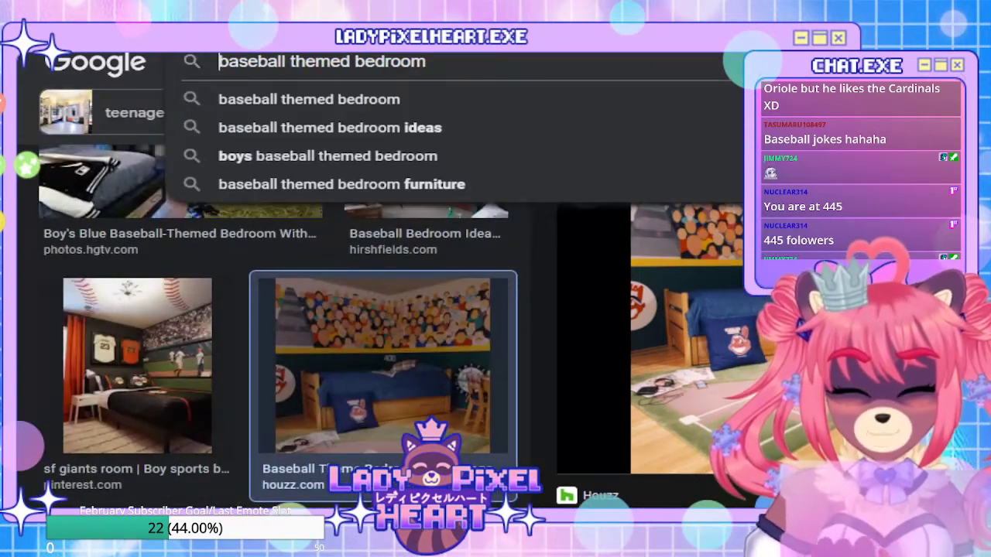
left_click(132, 347)
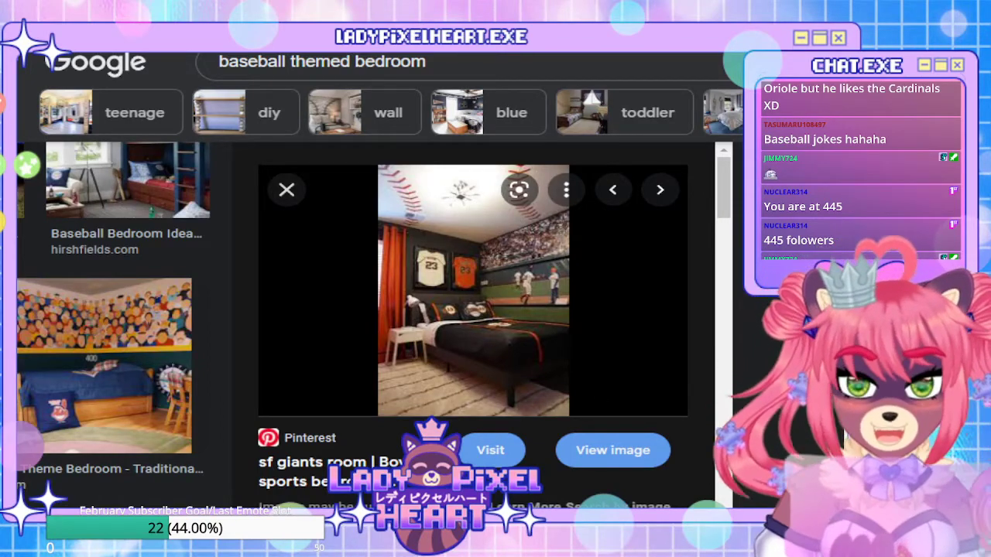
Examine the further baseball bedroom results down to the sport room with hanging jerseys for usable room references
scroll(387, 274, "down", 10)
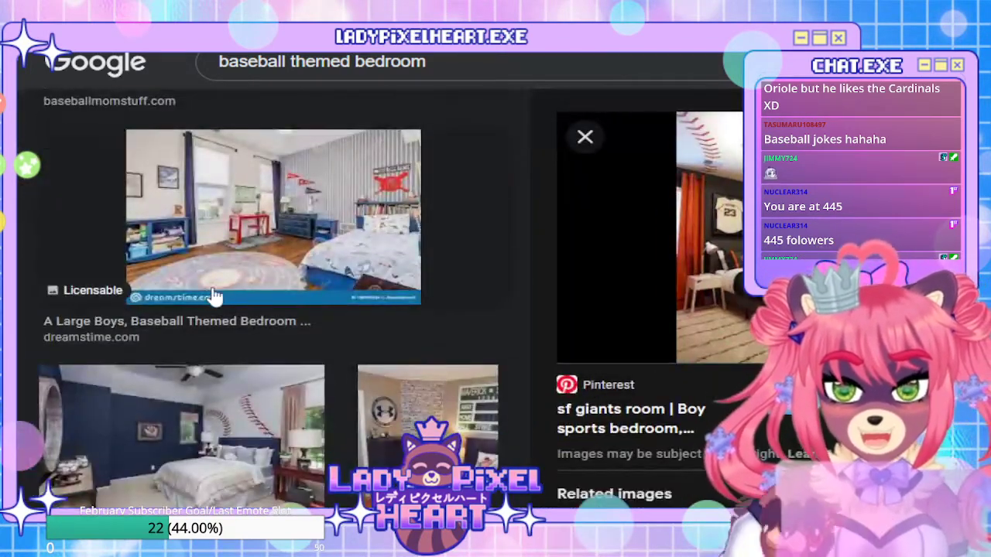
scroll(203, 294, "down", 5)
scroll(444, 316, "down", 5)
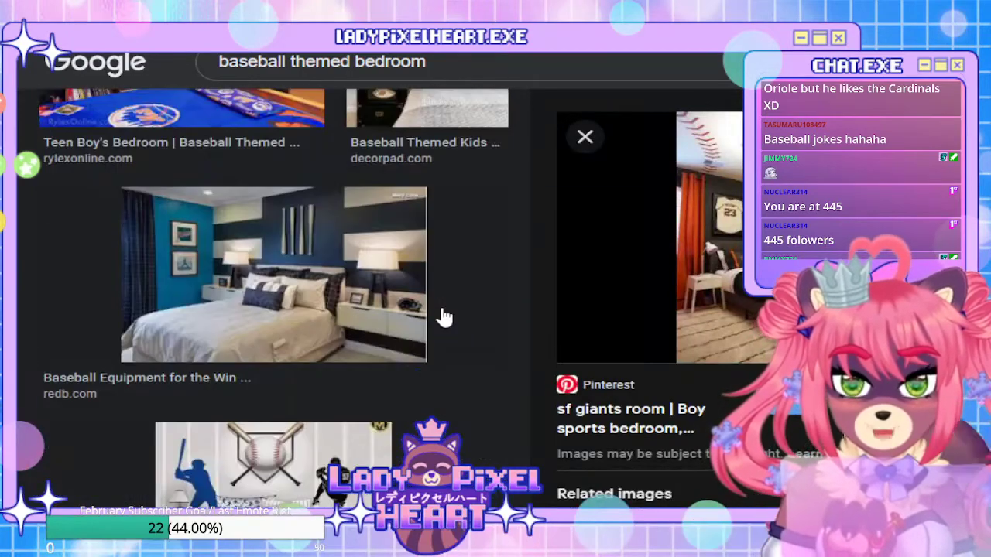
scroll(442, 315, "down", 4)
scroll(443, 315, "down", 2)
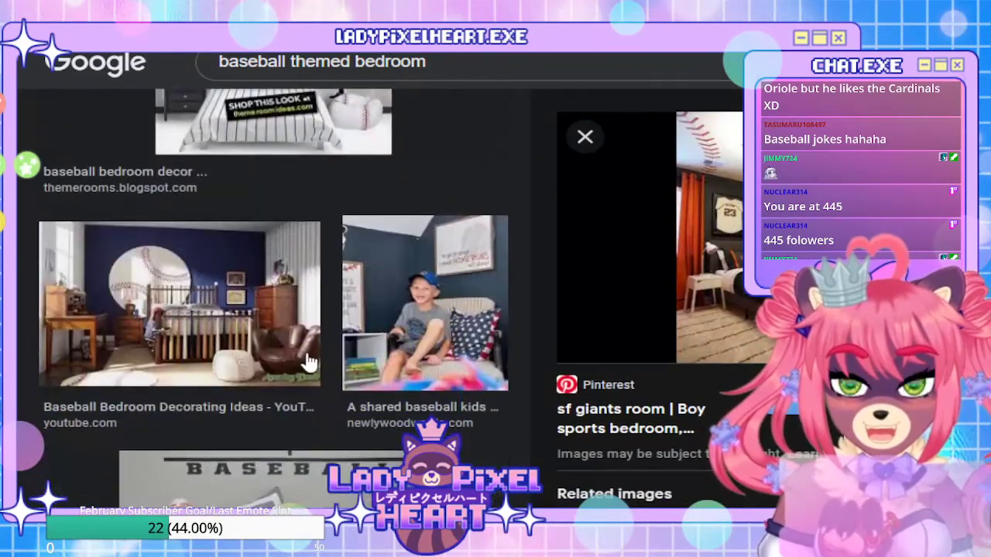
scroll(464, 358, "down", 4)
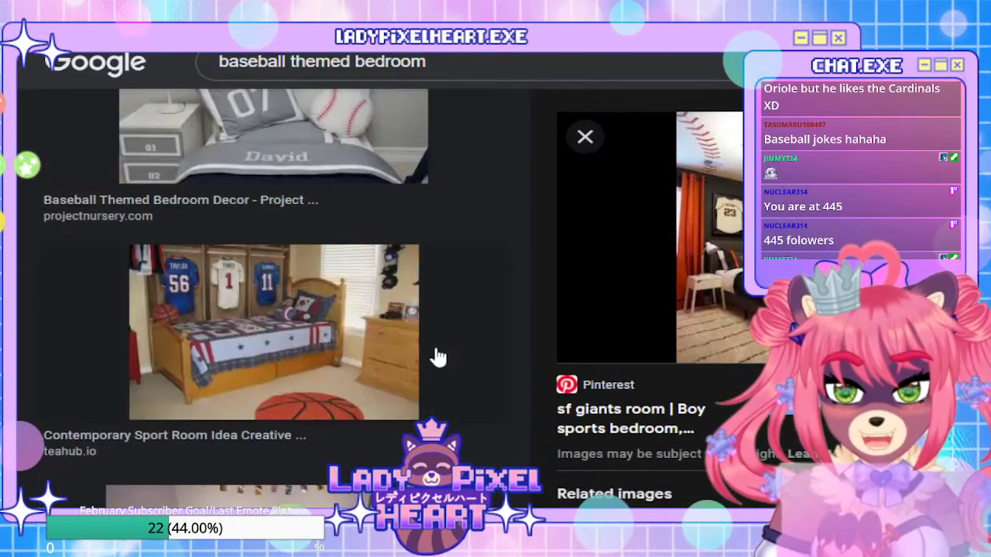
scroll(436, 355, "up", 6)
scroll(266, 272, "down", 3)
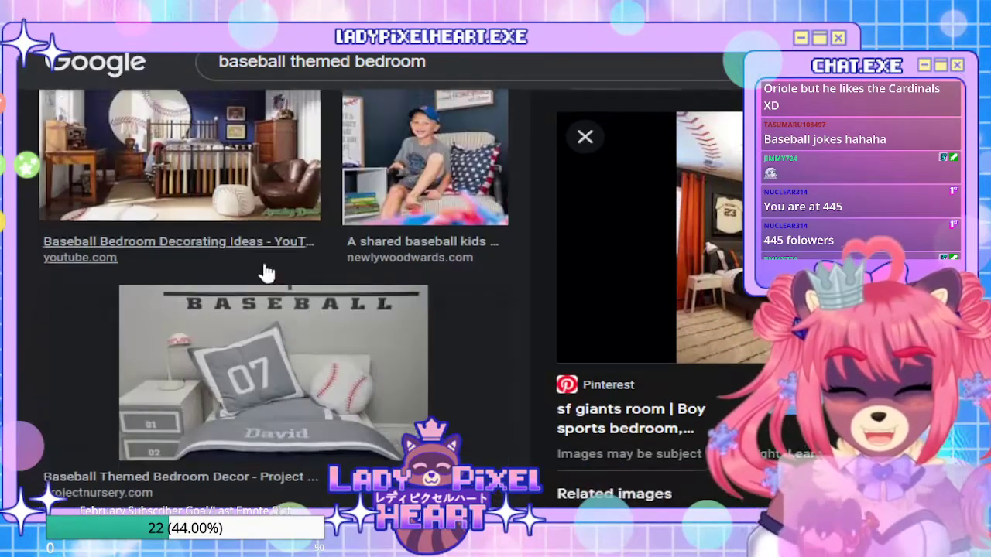
scroll(265, 273, "up", 2)
scroll(456, 302, "down", 10)
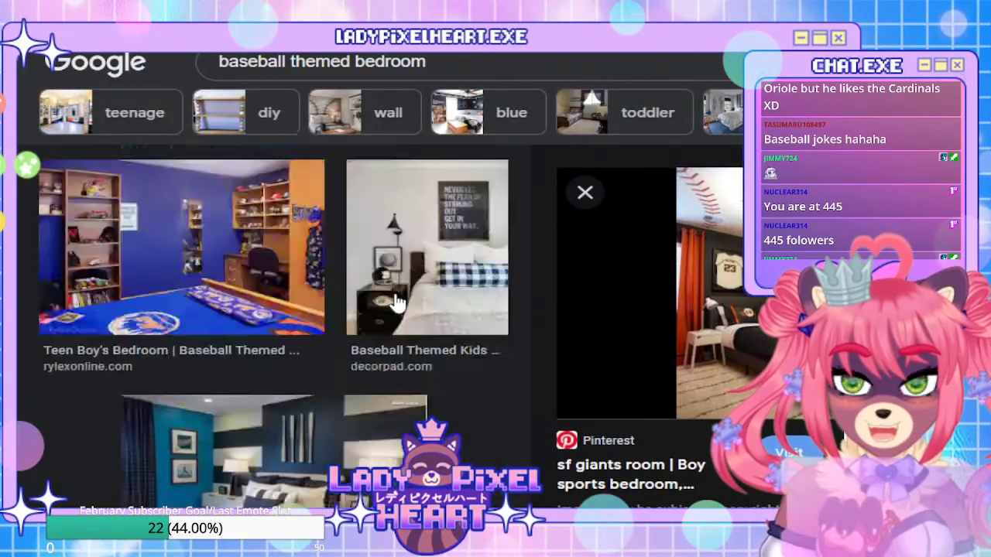
Re-examine the first baseball bedroom results and the related images below the SF Giants room preview
scroll(390, 298, "up", 15)
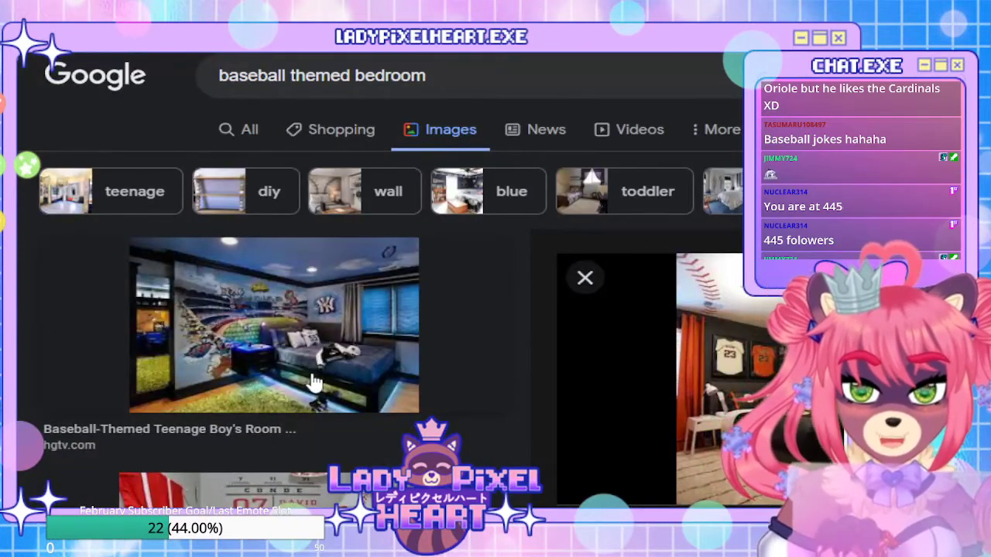
scroll(314, 385, "down", 8)
scroll(367, 348, "up", 8)
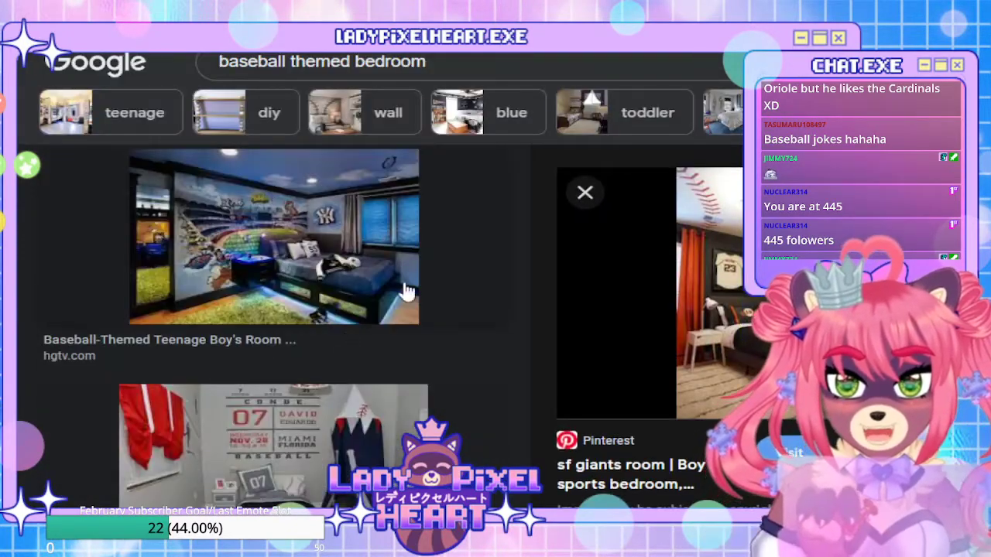
scroll(399, 325, "down", 4)
key("Escape")
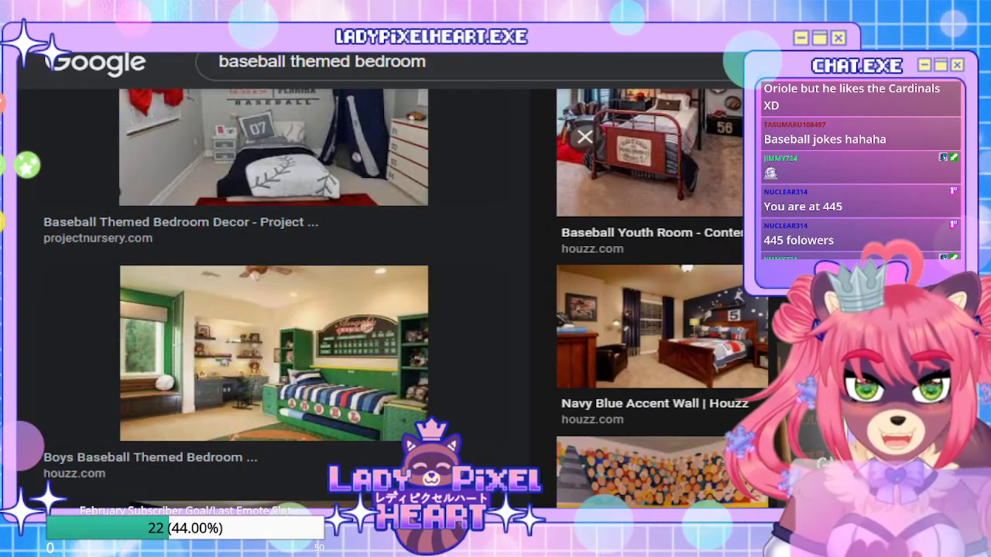
scroll(372, 310, "right", 4)
scroll(184, 381, "down", 3)
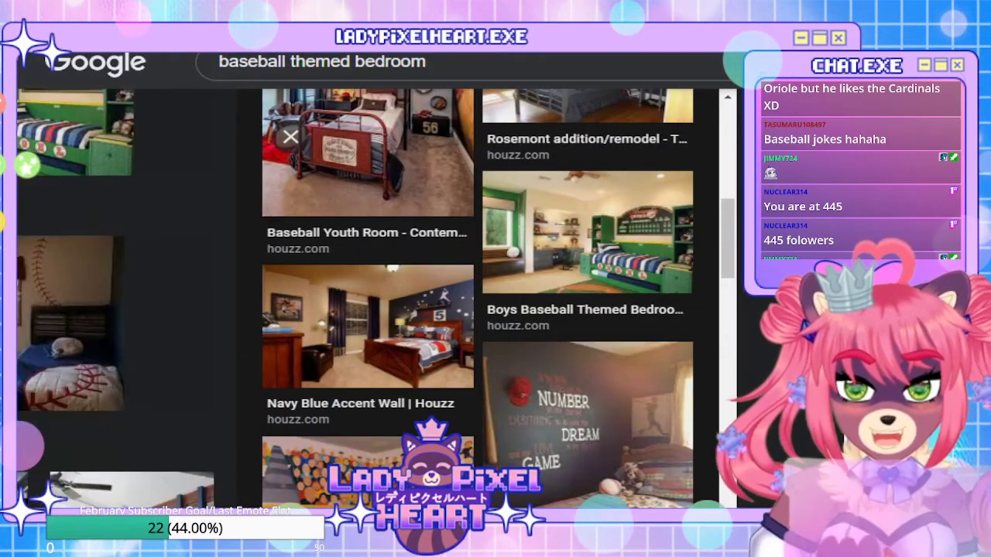
scroll(376, 250, "left", 4)
scroll(376, 250, "up", 5)
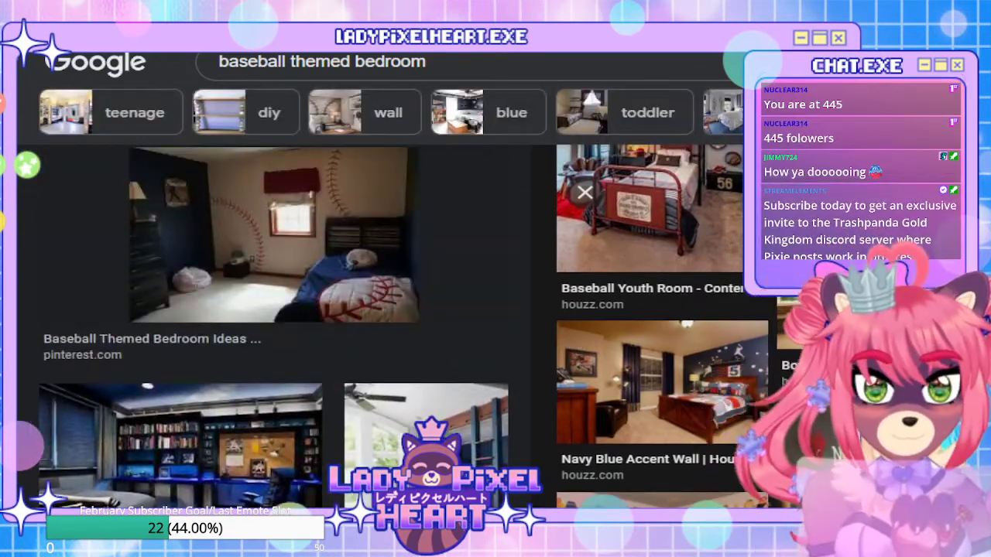
scroll(376, 376, "up", 5)
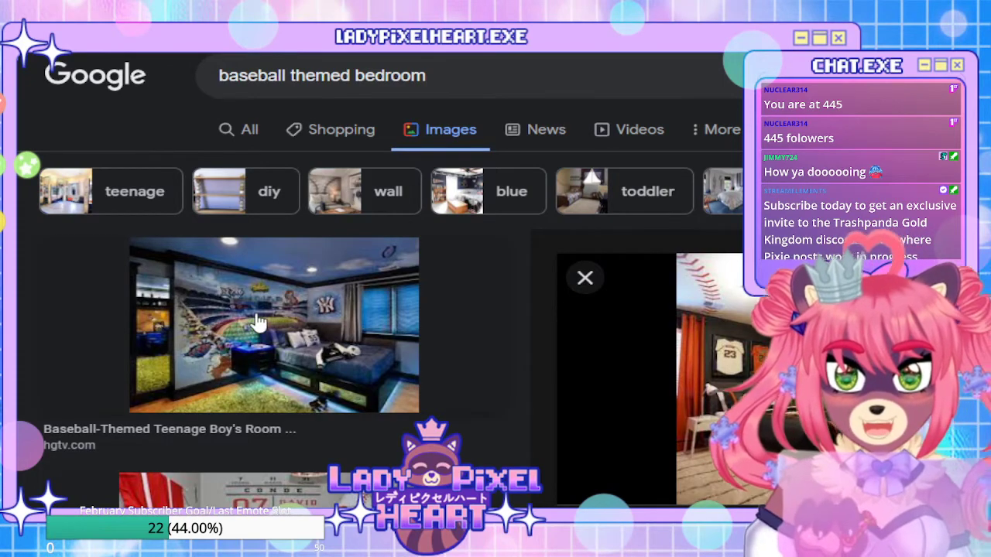
Open the Pinterest home page
key("ctrl+l")
type("pinterest")
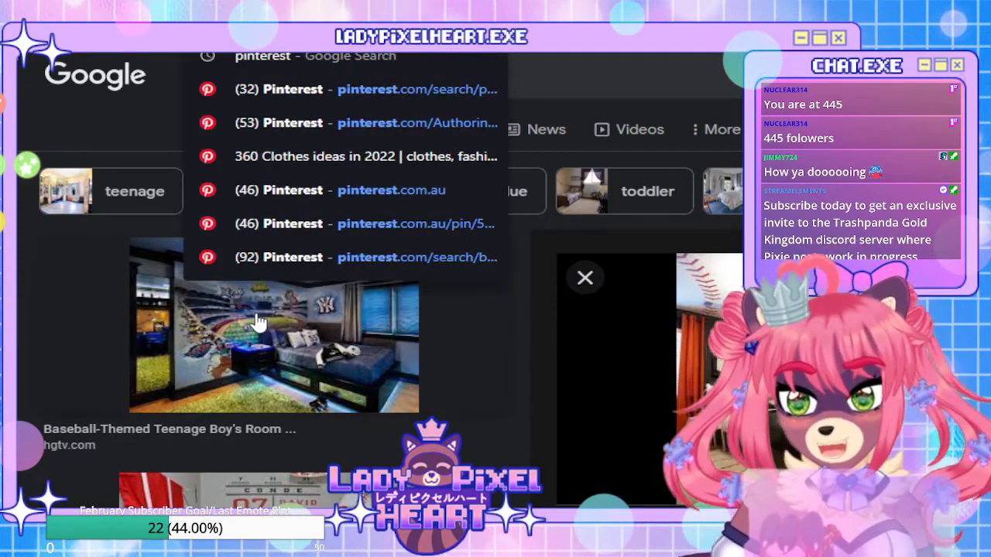
key("Escape")
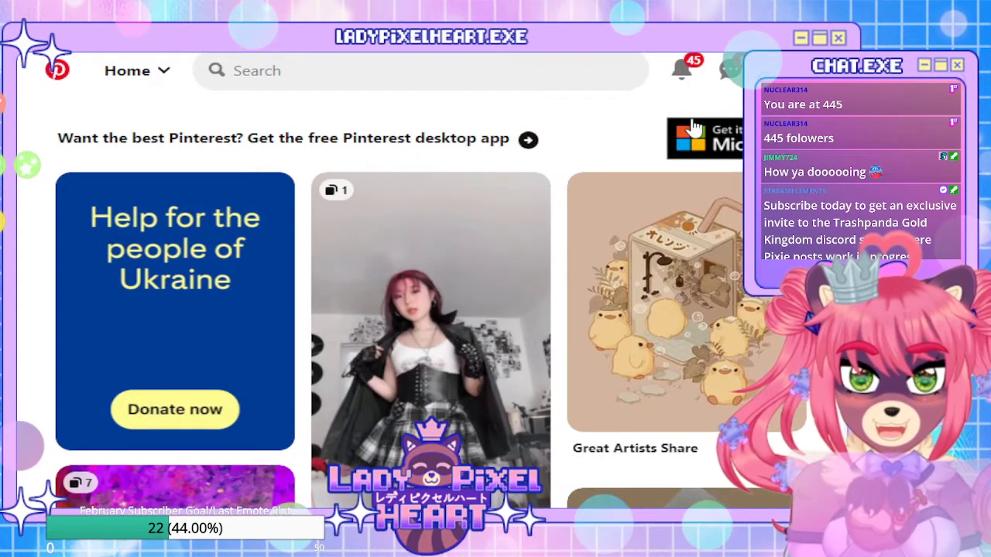
Browse the home feed past the fairy room decor and view the isometric loft bedroom illustration up close, returning to the feed
scroll(577, 119, "down", 3)
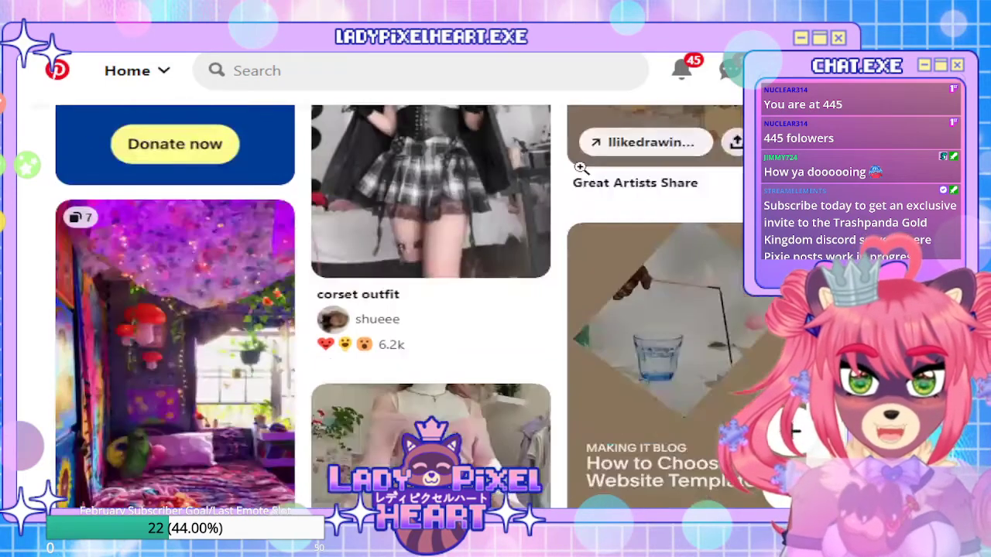
scroll(478, 260, "up", 2)
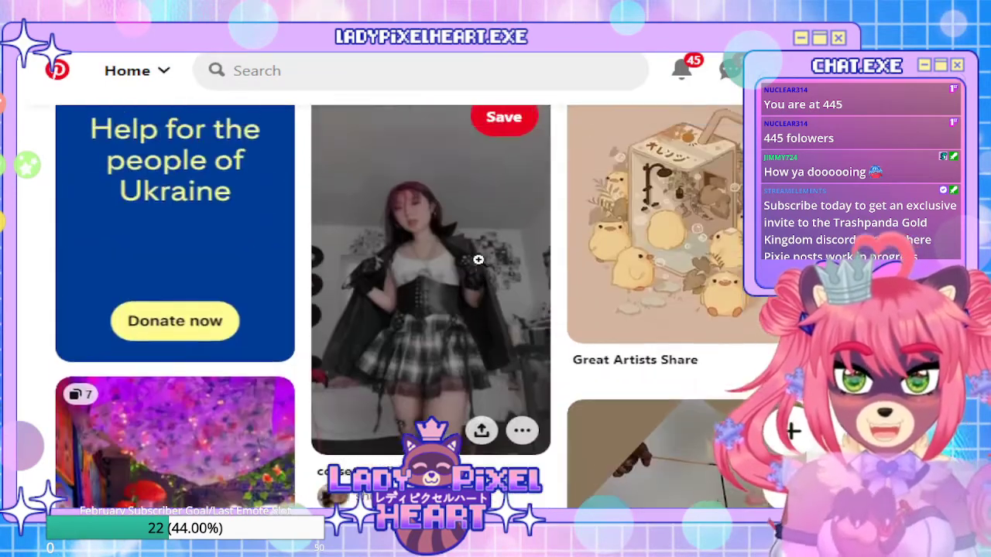
scroll(478, 260, "down", 4)
scroll(379, 264, "up", 3)
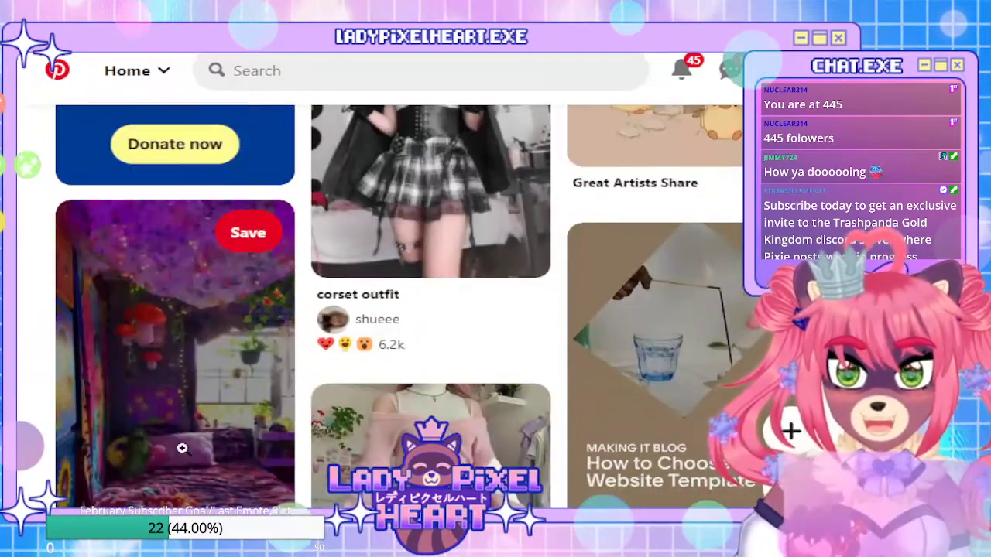
scroll(533, 212, "down", 2)
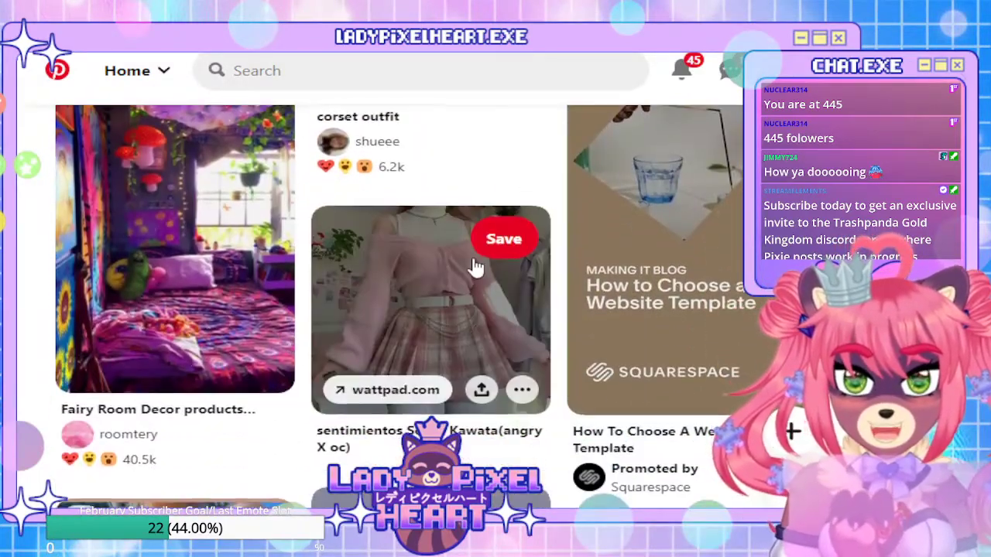
scroll(476, 265, "down", 3)
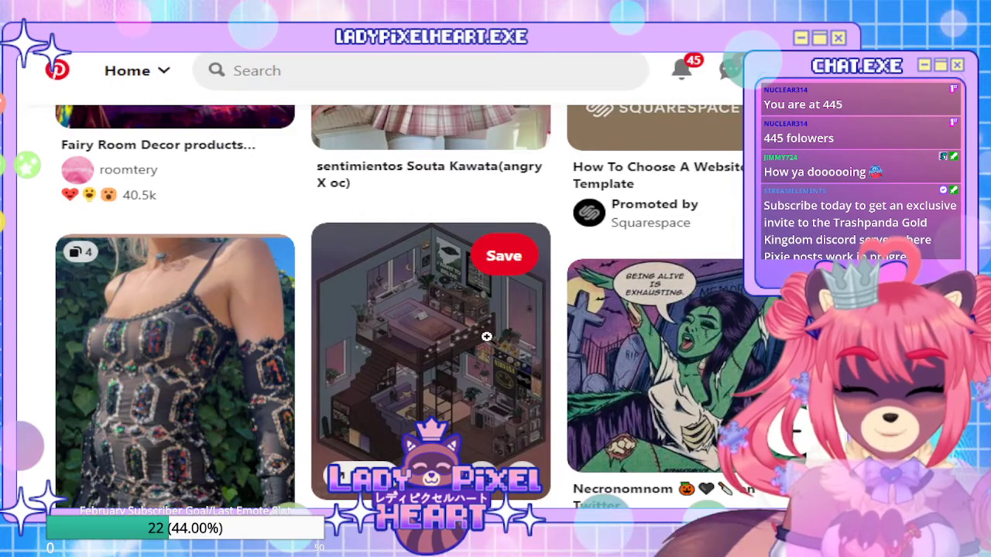
left_click(430, 349)
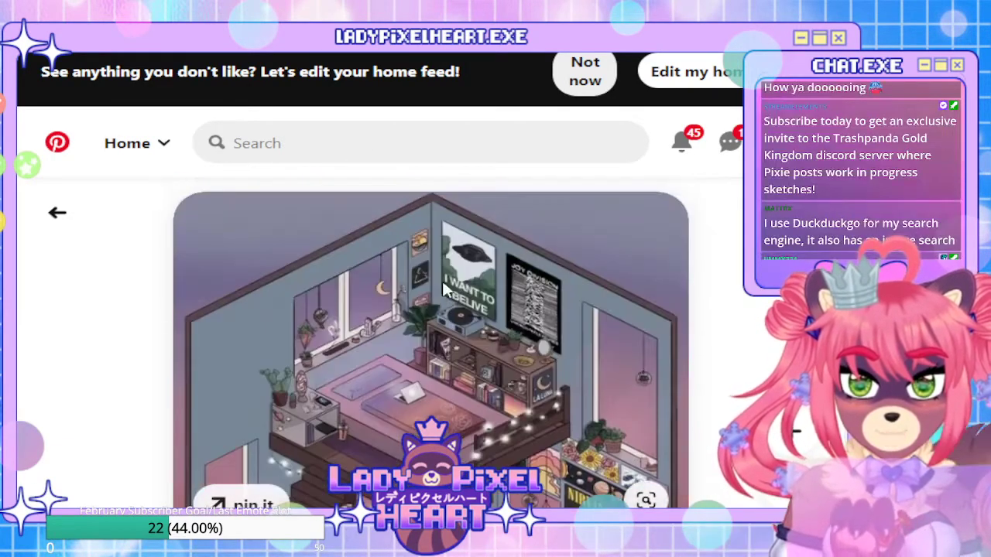
left_click(62, 215)
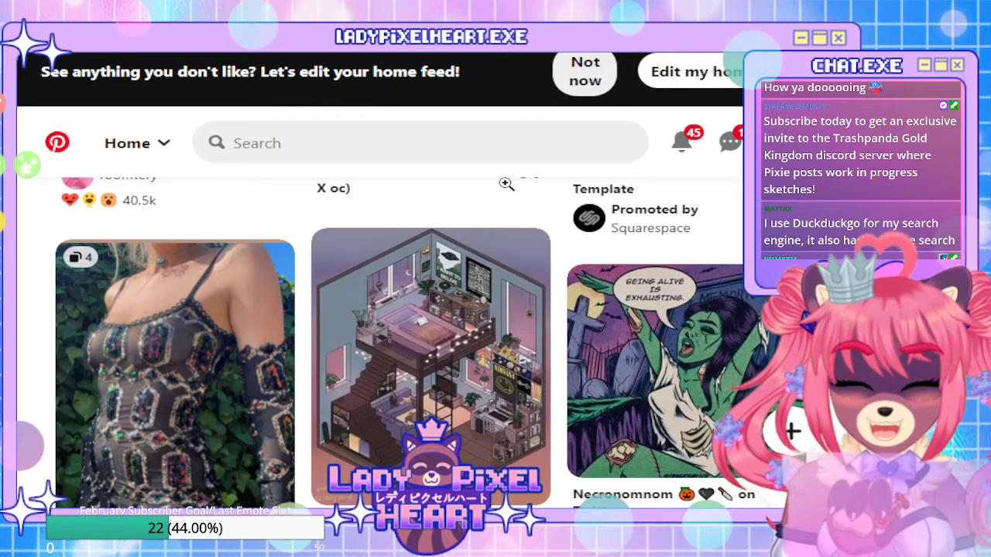
Look through further home feed pins below the loft bedroom illustration and return to the start of the feed
scroll(507, 183, "down", 5)
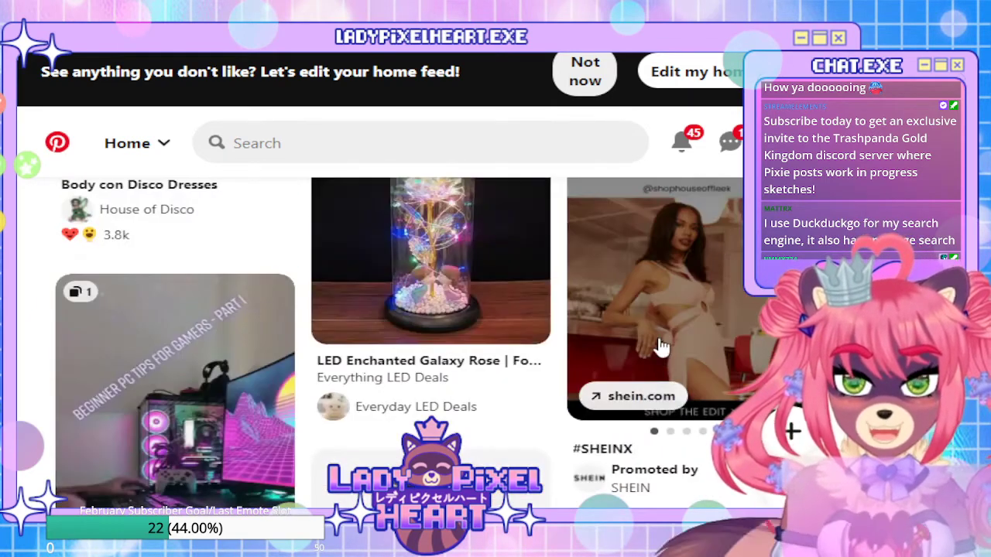
scroll(549, 305, "down", 4)
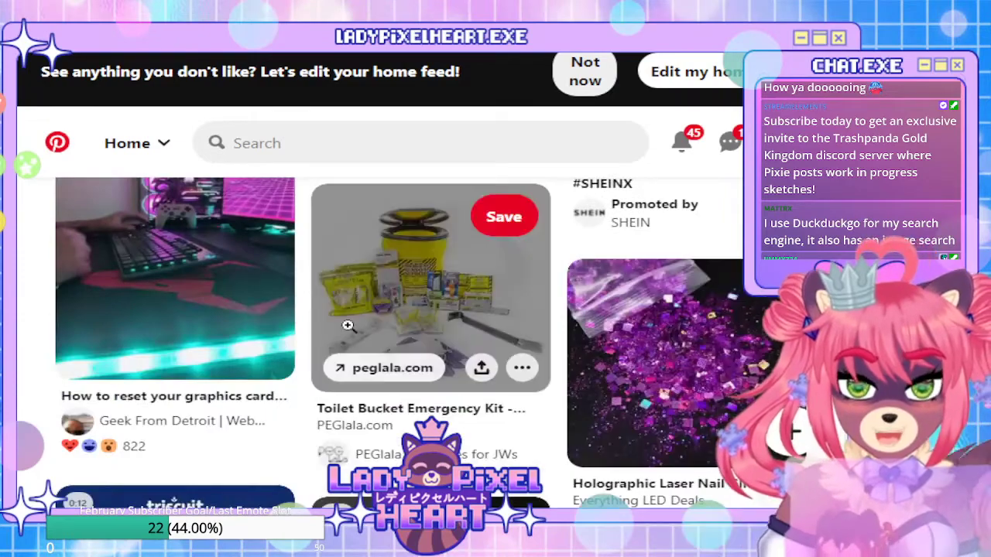
scroll(348, 325, "down", 4)
scroll(430, 405, "down", 5)
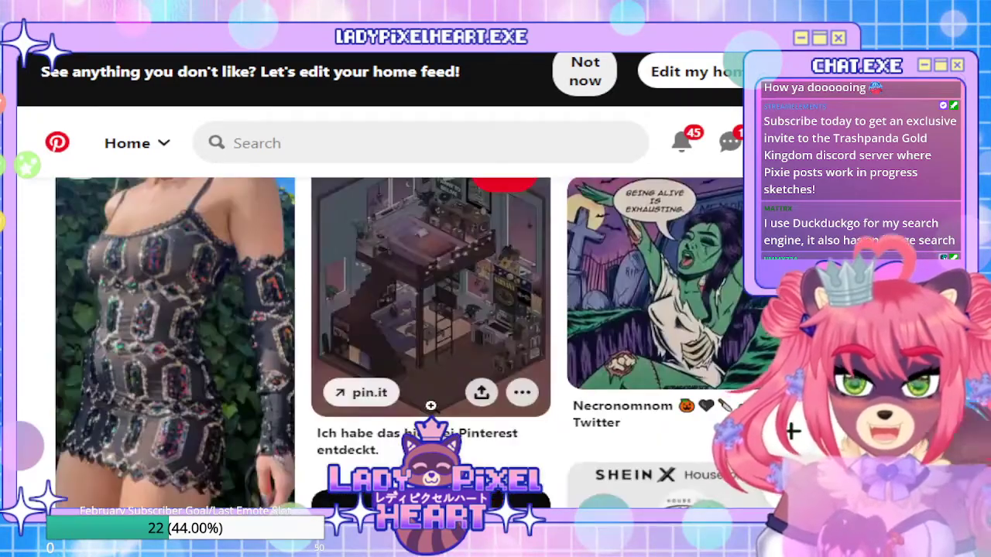
scroll(430, 404, "down", 7)
scroll(447, 333, "up", 4)
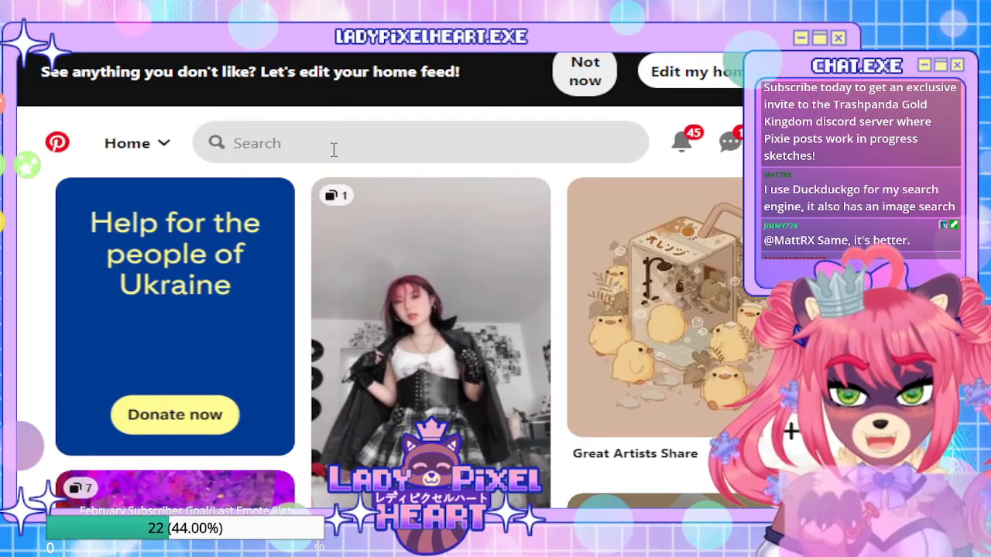
Search Pinterest for "baseball room"
left_click(334, 148)
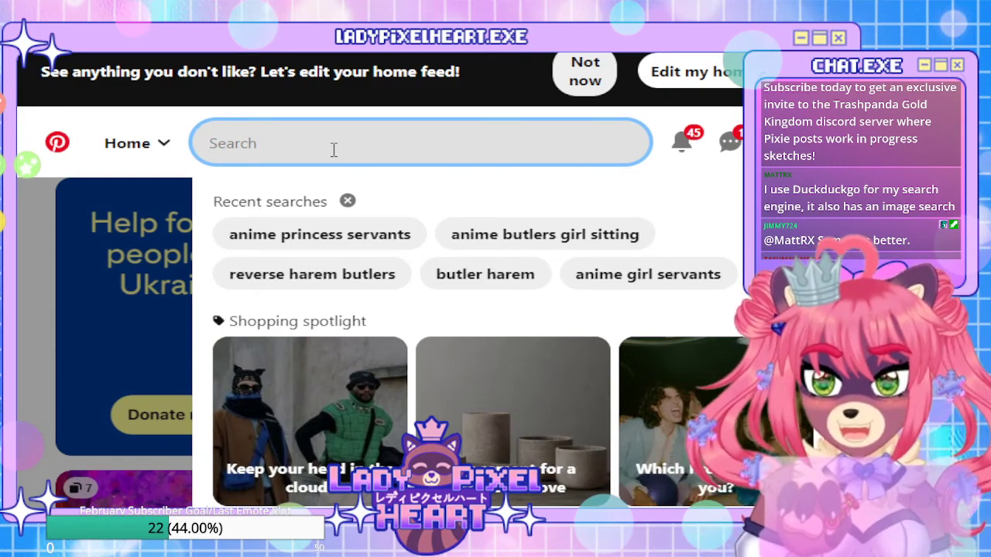
type("ba")
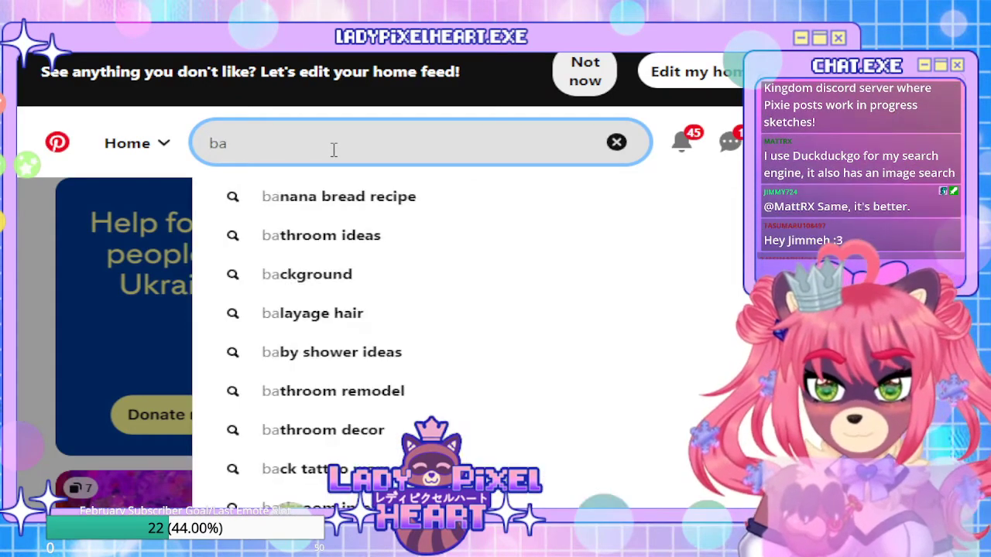
type("seball room")
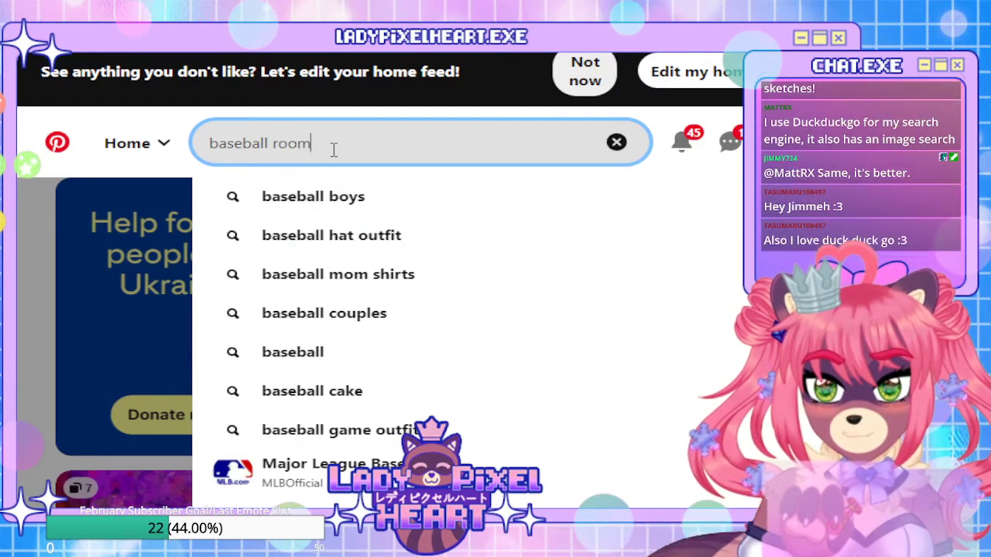
key("Return")
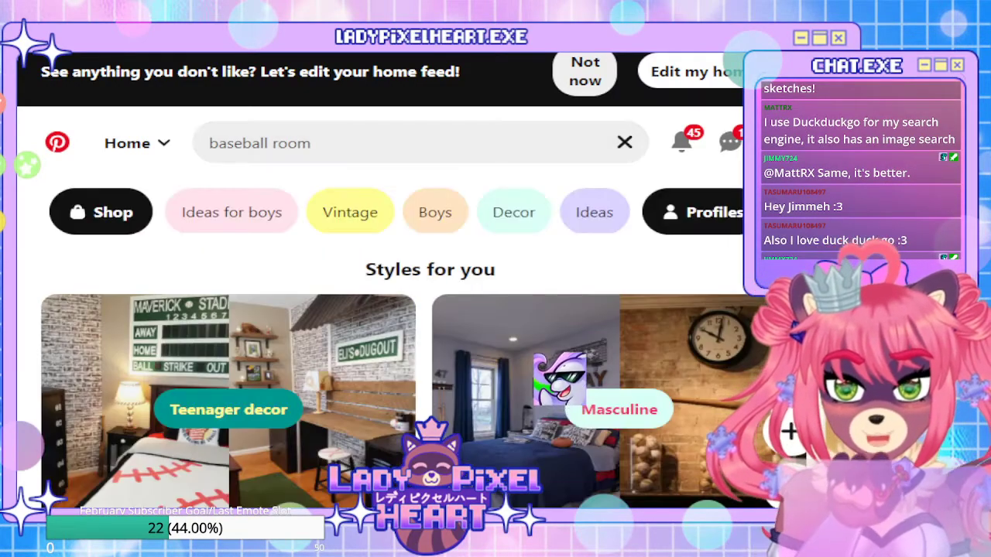
Check the first baseball room results and maximize the browser window
scroll(465, 225, "down", 3)
scroll(295, 347, "up", 1)
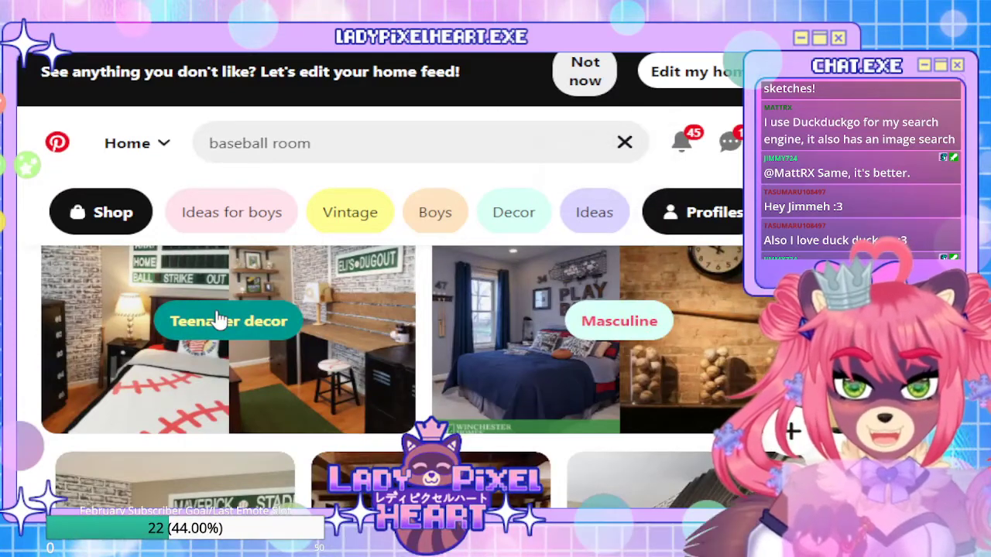
scroll(691, 332, "down", 3)
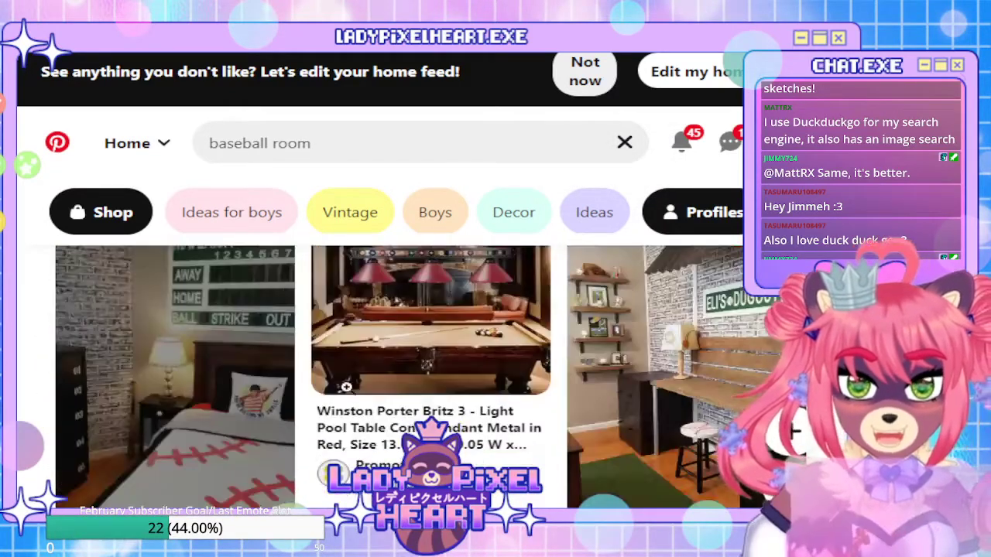
scroll(691, 331, "up", 4)
key("super+Up")
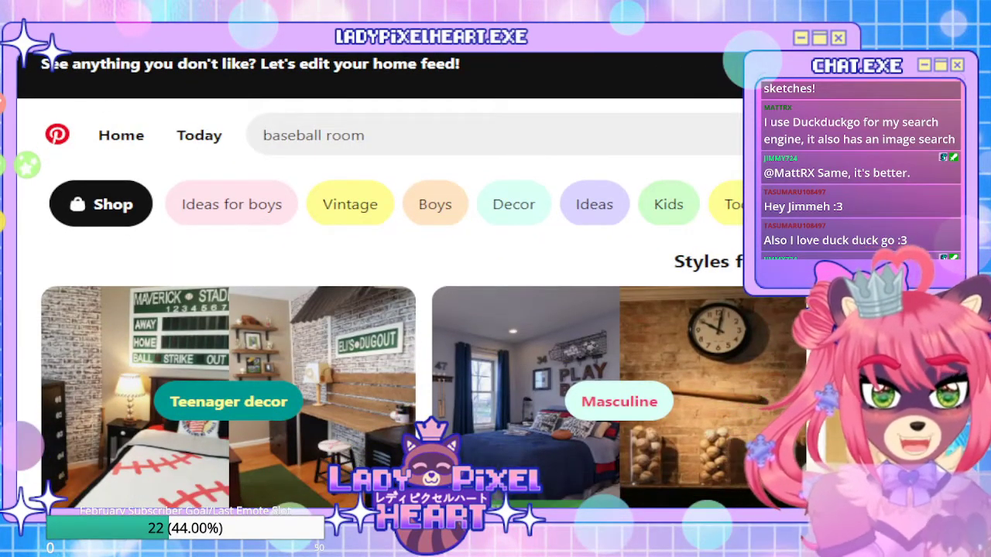
Examine the baseball room results from the scoreboard bedroom down to the baseball wall decor and curtain rod ends for reference ideas
scroll(387, 371, "down", 1)
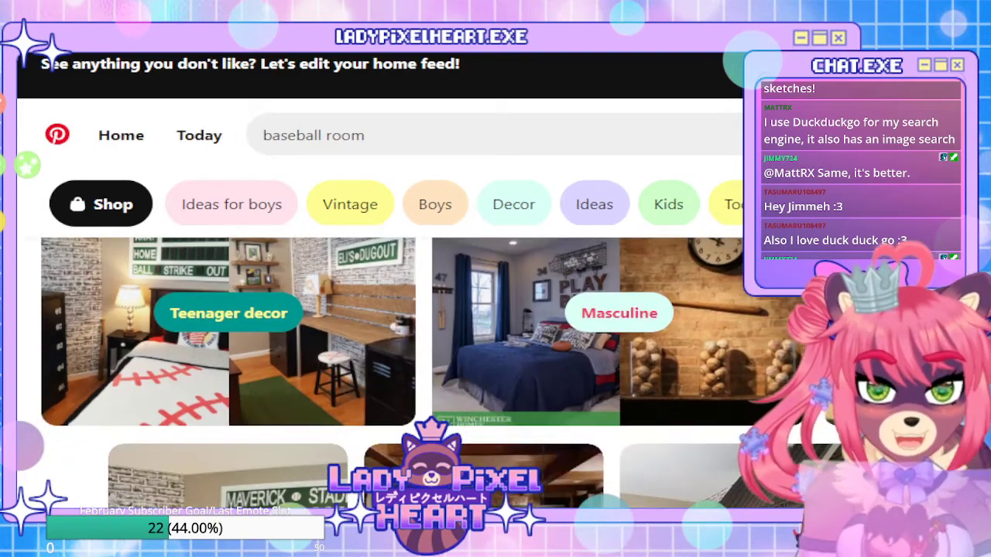
scroll(699, 402, "down", 2)
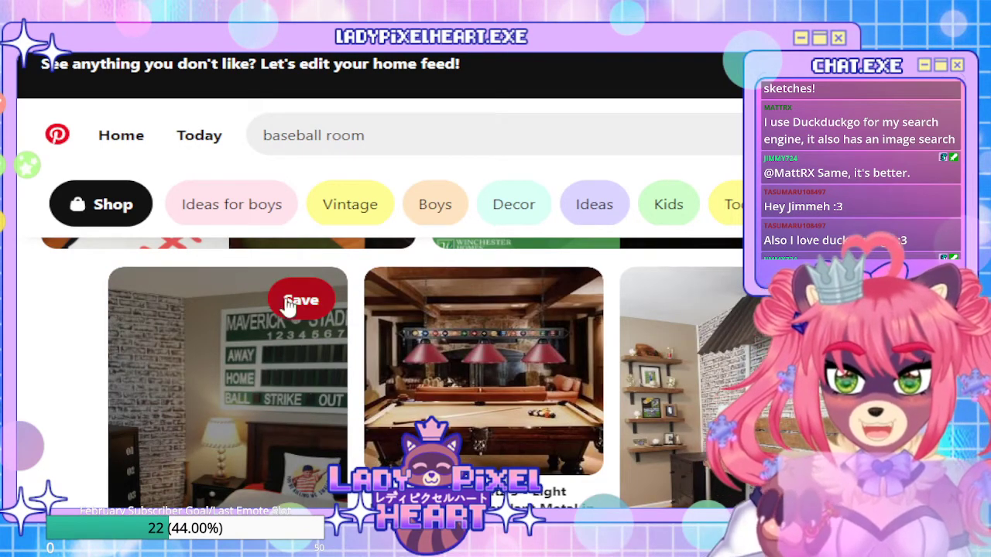
scroll(250, 320, "down", 3)
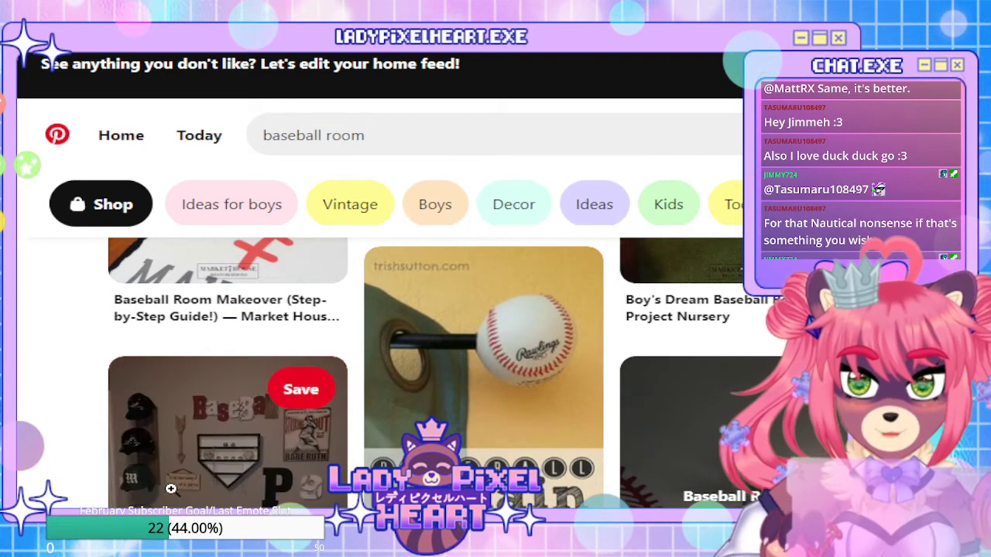
scroll(232, 387, "down", 2)
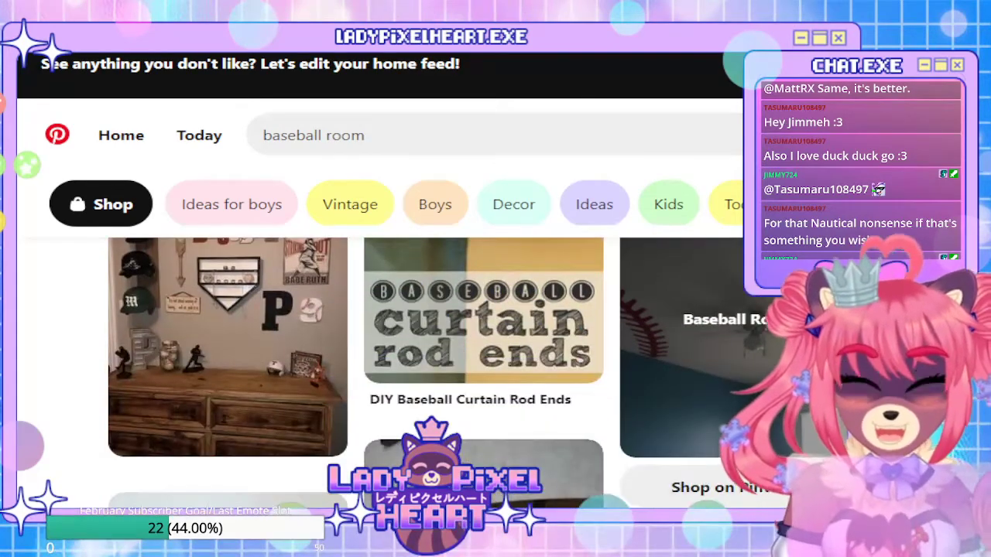
scroll(356, 371, "up", 3)
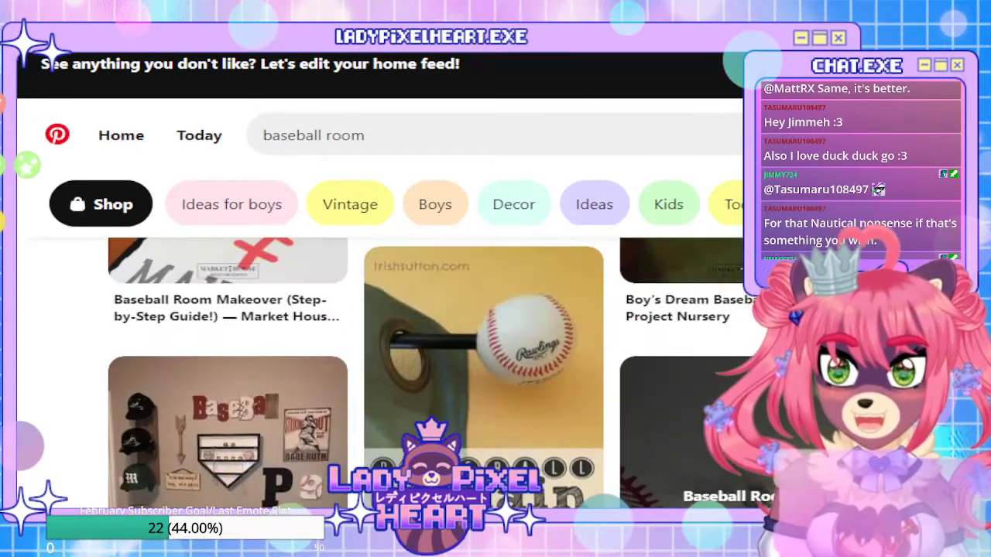
scroll(356, 371, "up", 3)
scroll(356, 372, "down", 5)
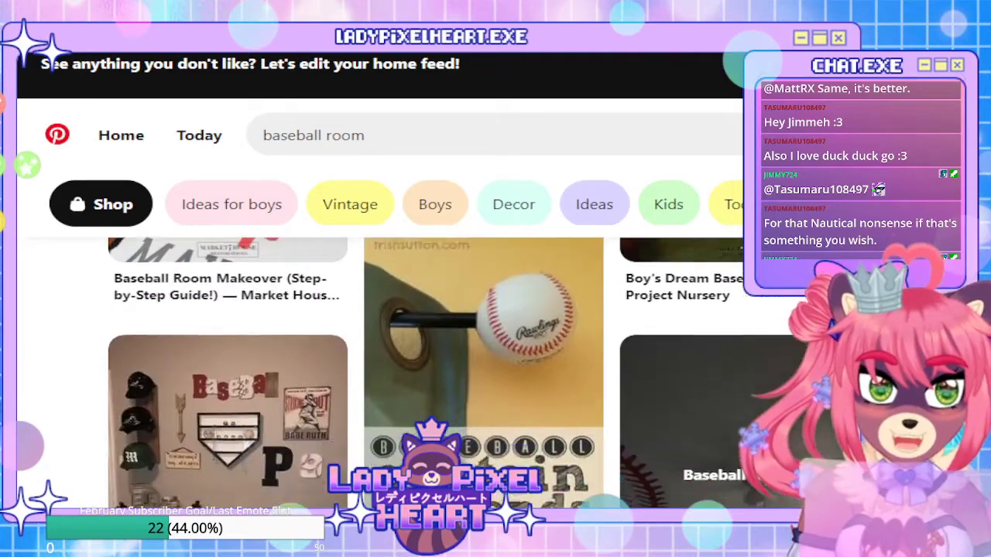
scroll(356, 372, "down", 2)
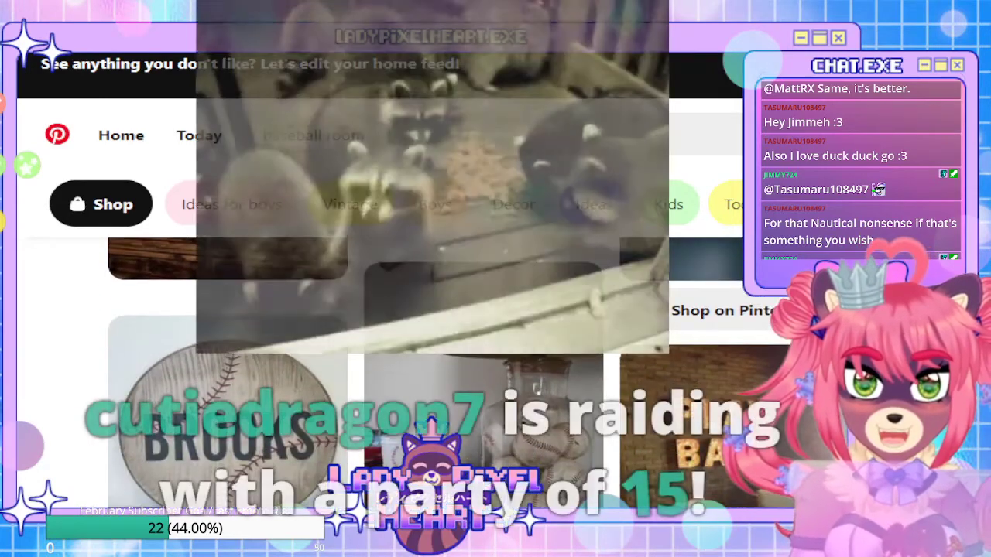
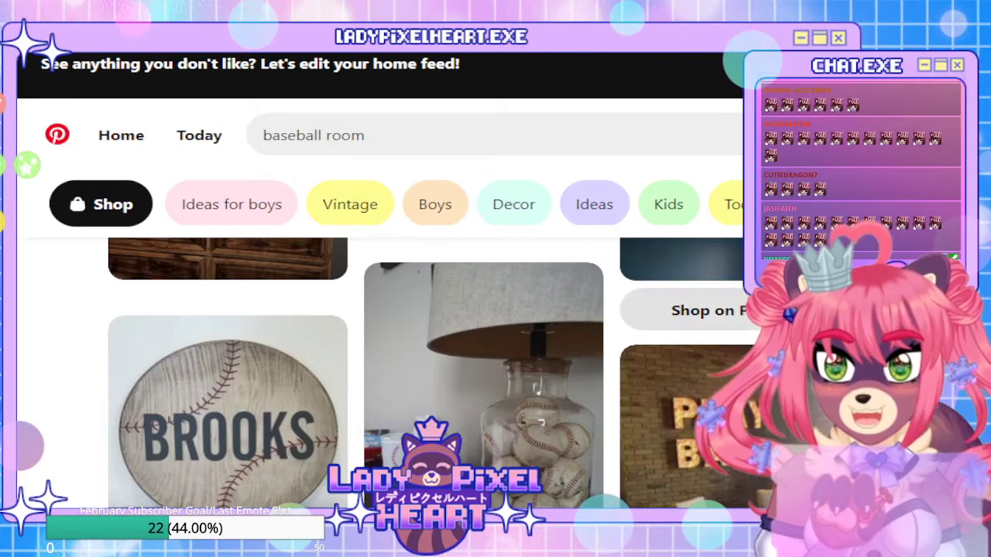
View the pin of the baseball glove chair and baseball ottoman up close, returning to the baseball room results
scroll(420, 373, "down", 5)
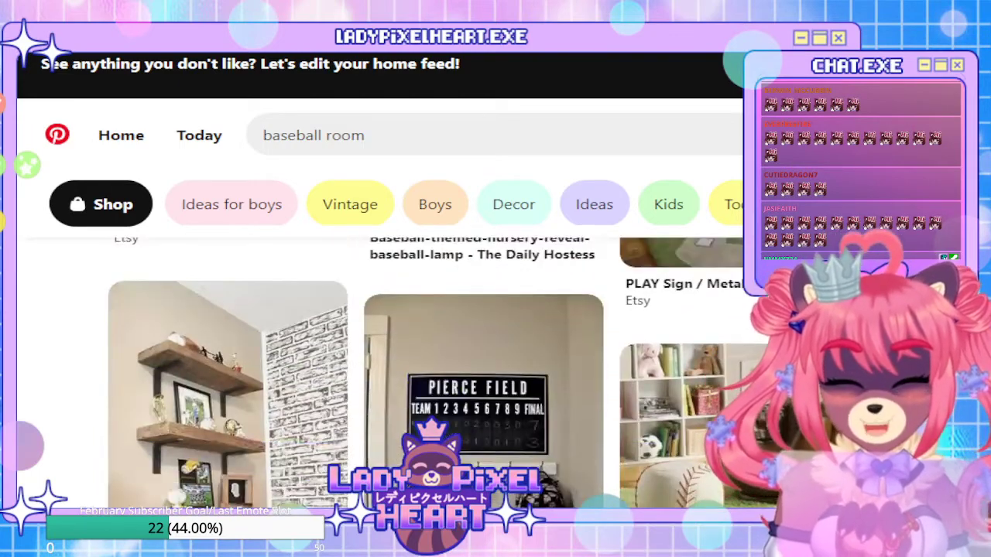
scroll(357, 372, "down", 4)
scroll(356, 372, "down", 4)
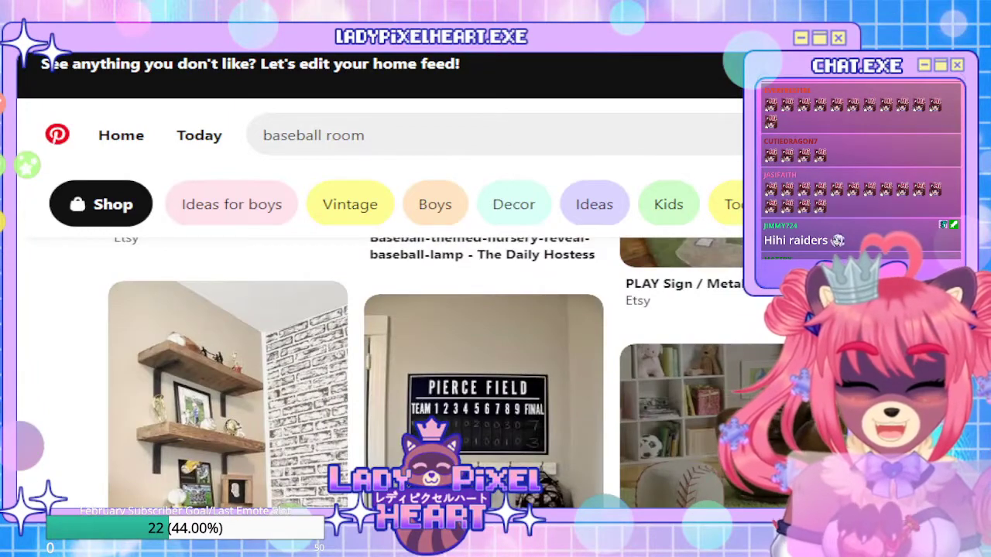
left_click(683, 426)
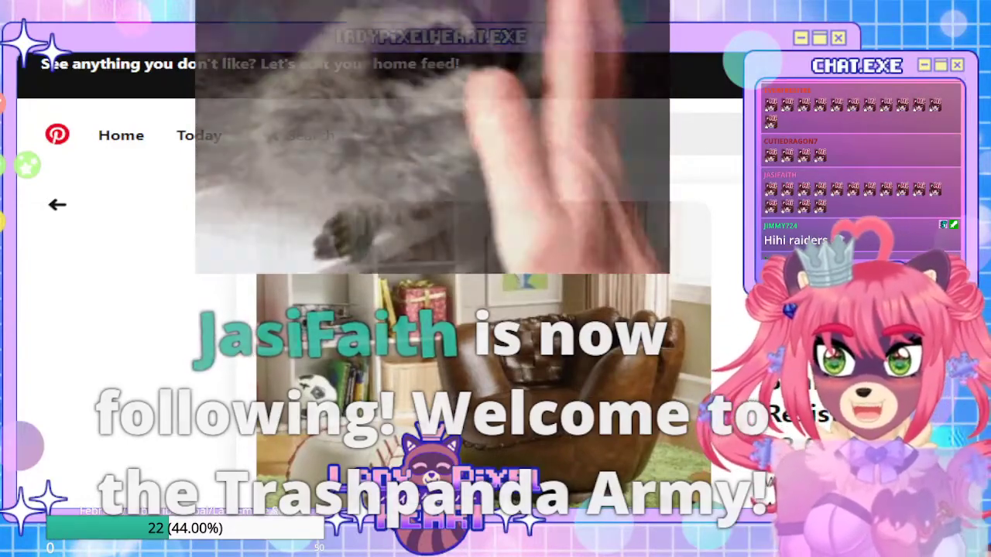
scroll(571, 461, "down", 3)
scroll(571, 461, "up", 2)
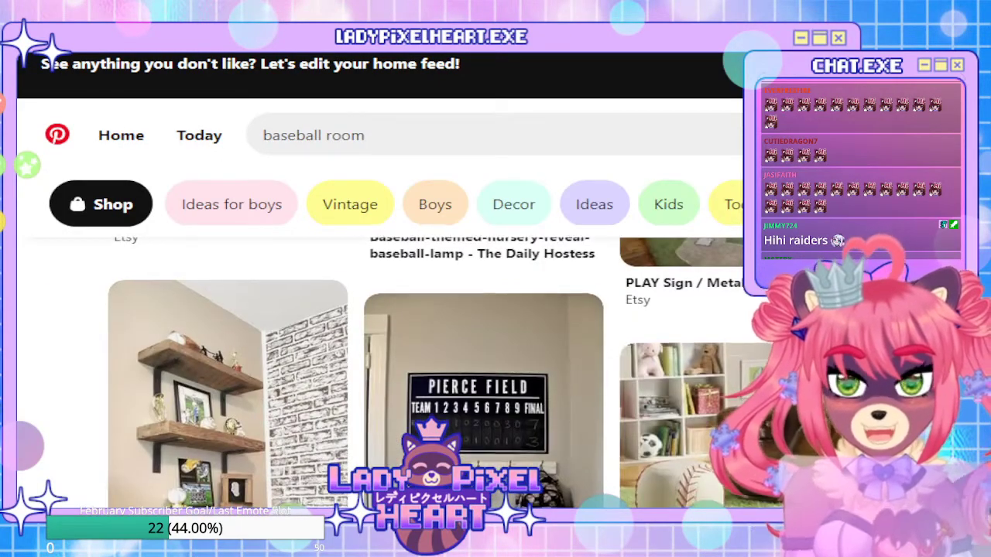
Examine the results around the Pierce Field scoreboard, baseball diamond rug, bat cap rack and baseball-stitched dresser for room details
scroll(379, 372, "down", 3)
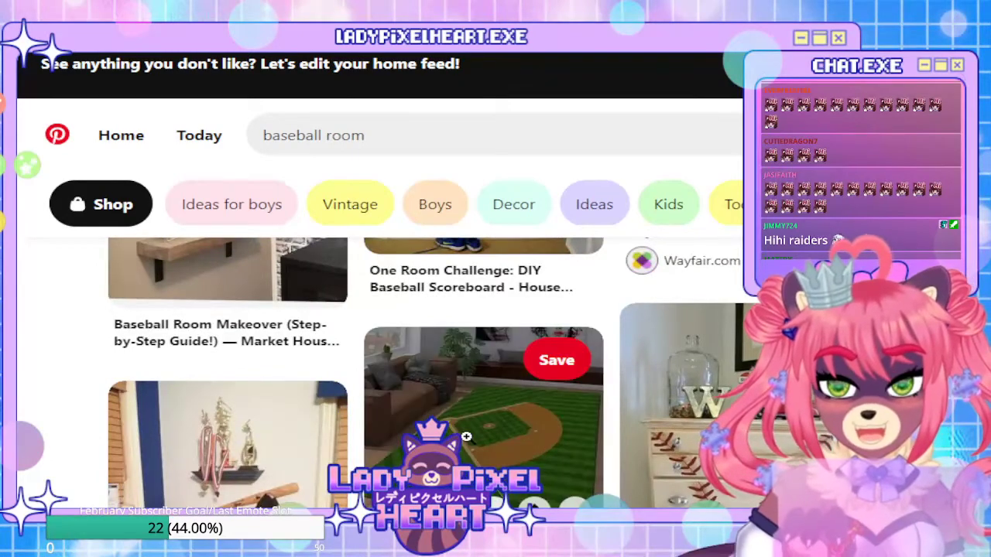
scroll(484, 402, "down", 3)
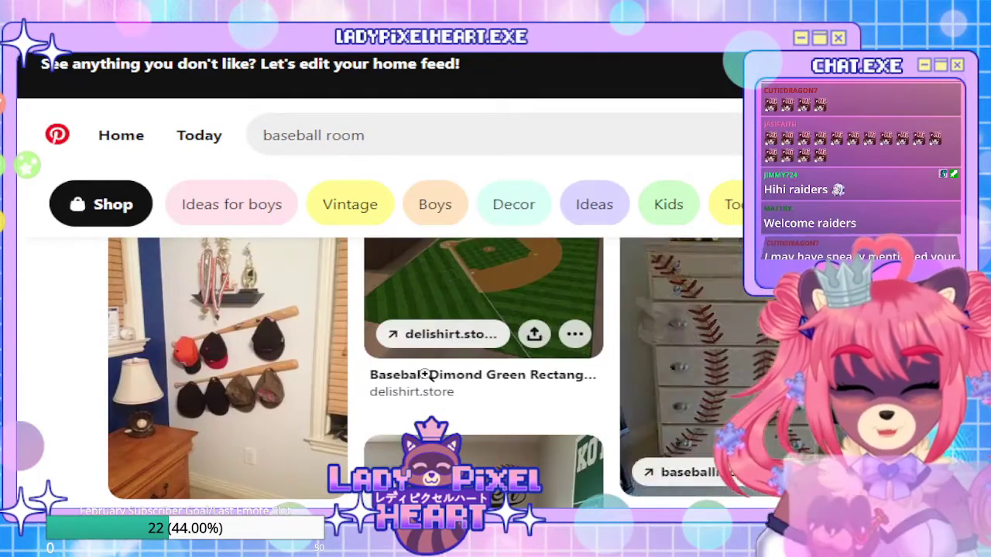
scroll(483, 309, "down", 3)
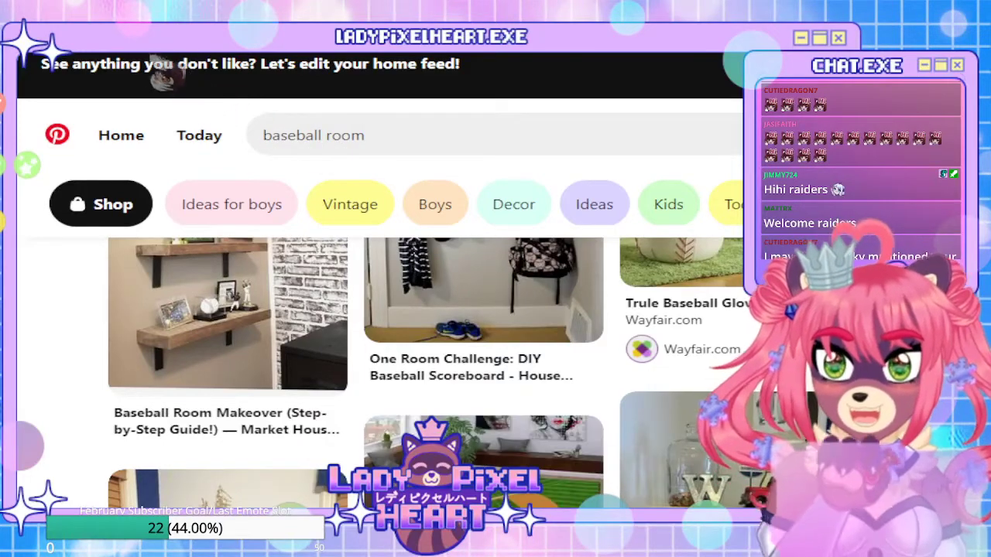
scroll(356, 371, "down", 5)
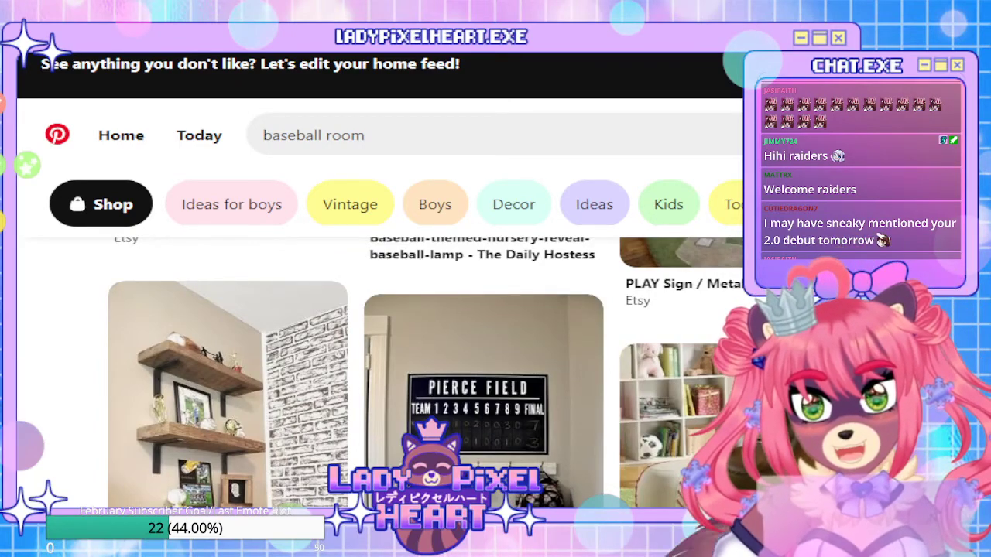
scroll(696, 387, "down", 5)
scroll(697, 387, "up", 4)
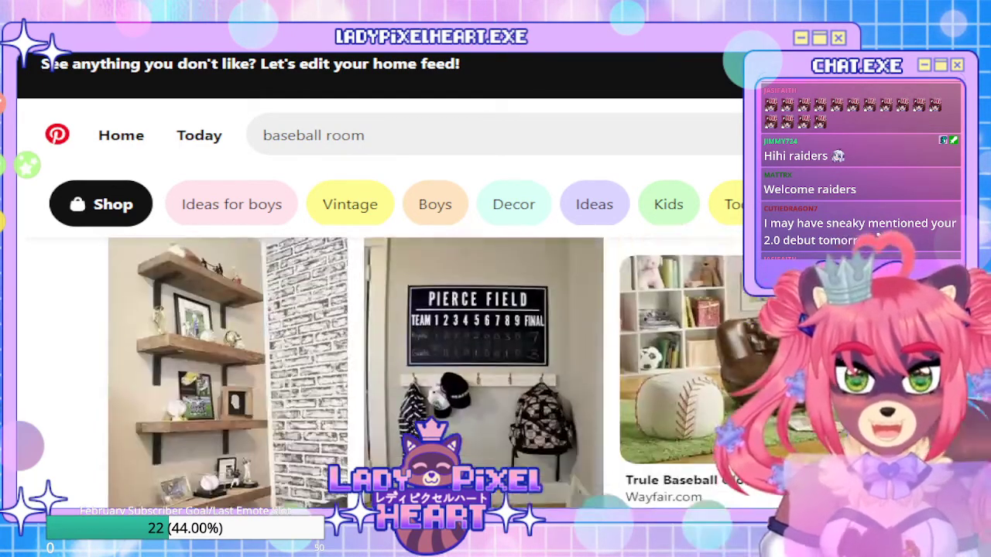
Review the baseball room results from the scoreboard bedroom and style collections to the wooden shelves and Pierce Field scoreboard
scroll(356, 372, "up", 3)
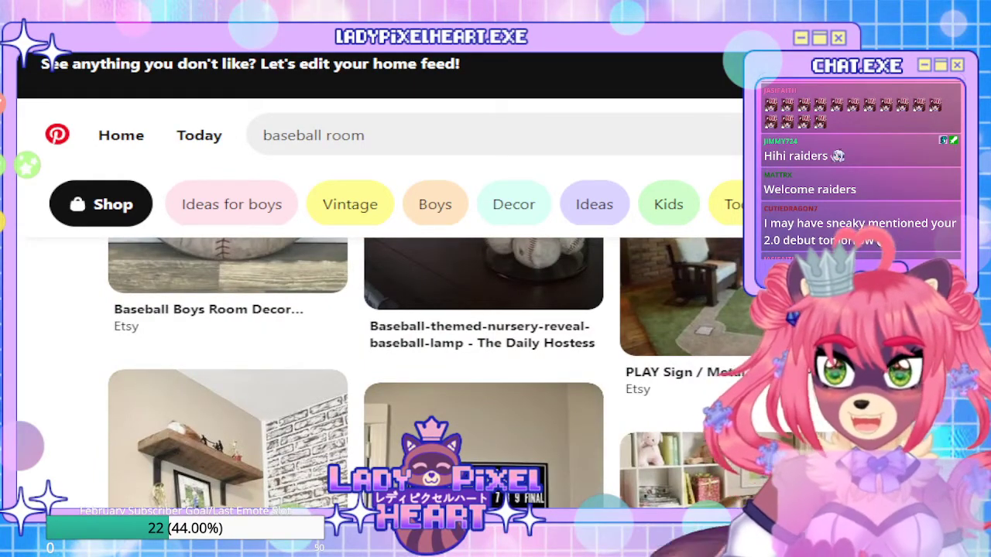
scroll(877, 234, "down", 3)
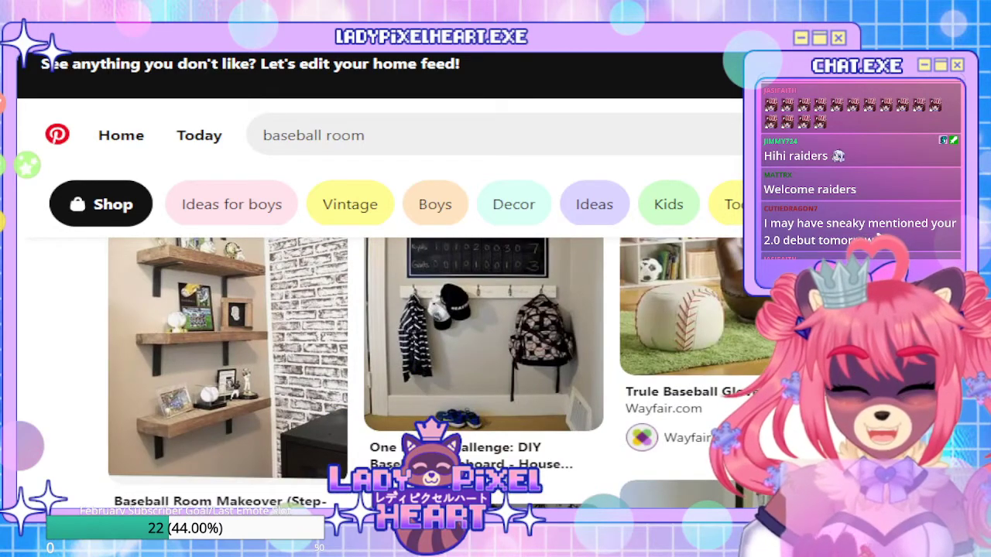
scroll(877, 240, "up", 1)
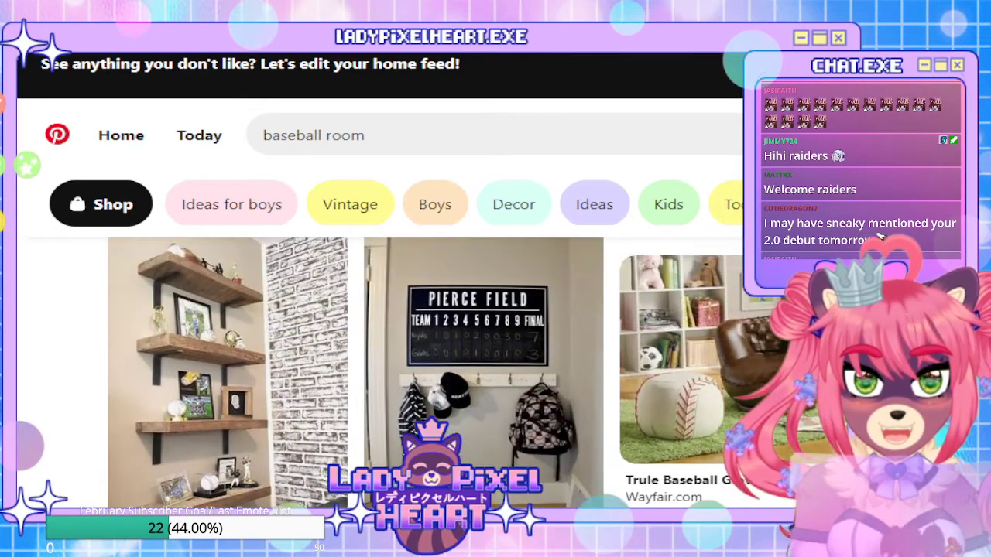
scroll(703, 393, "down", 10)
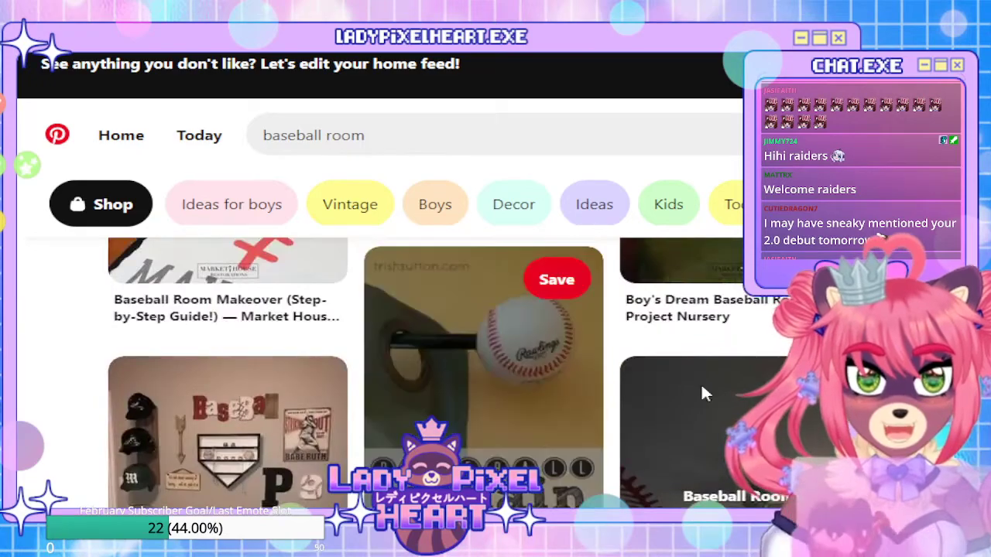
scroll(210, 438, "up", 8)
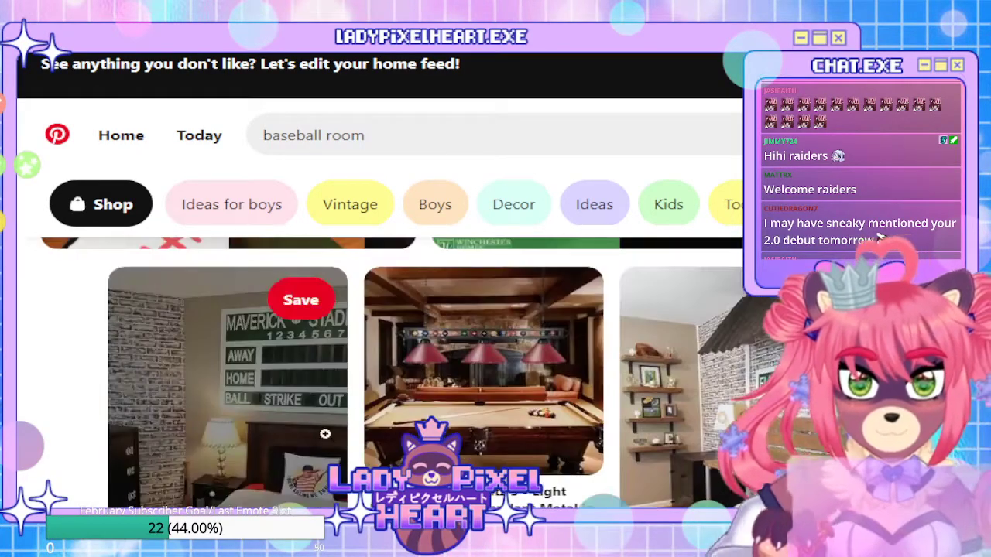
scroll(480, 371, "down", 3)
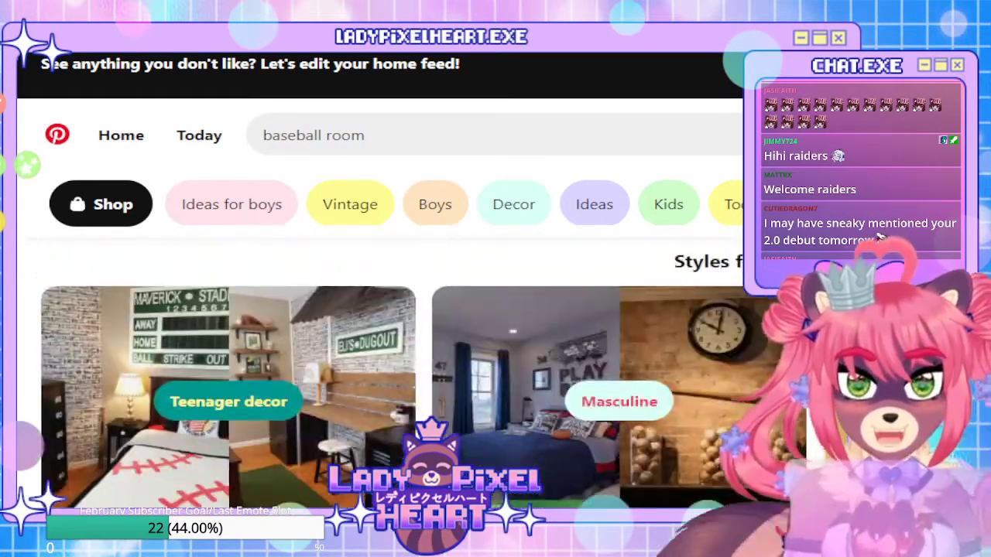
scroll(880, 238, "down", 10)
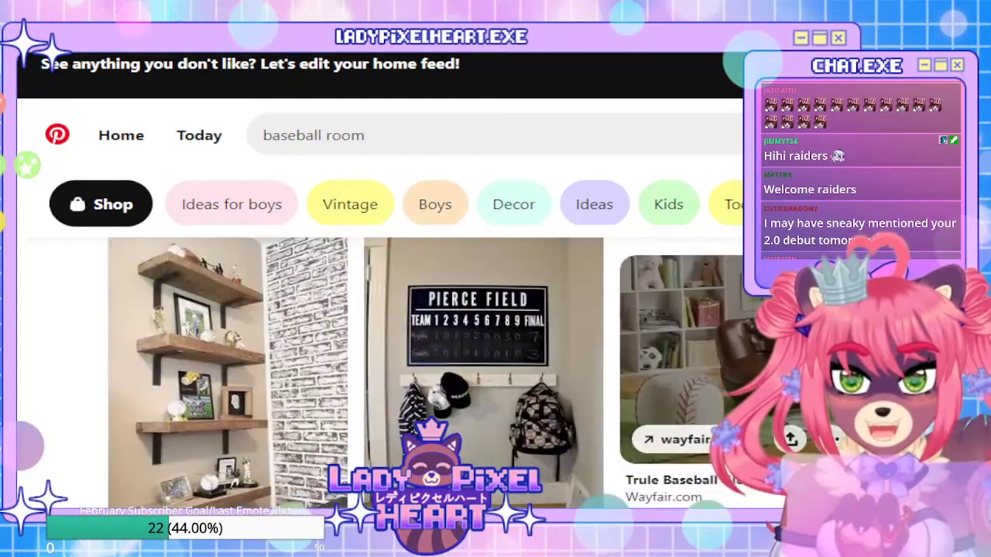
Examine further baseball room results for furniture and decor ideas, including the baseball lamp, bat rack, Cubs shelf and dugout desk
scroll(469, 399, "down", 3)
scroll(470, 399, "down", 4)
scroll(500, 443, "down", 4)
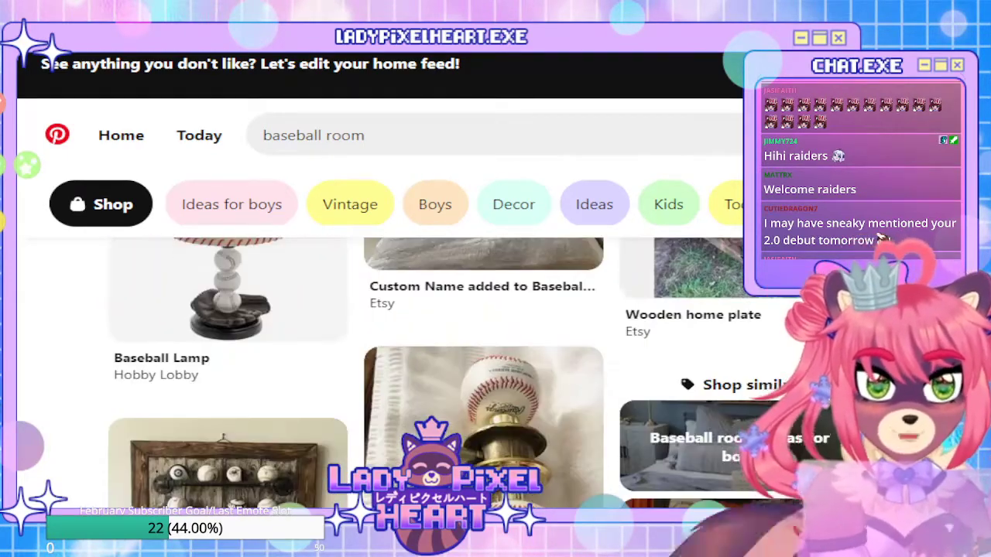
scroll(500, 442, "down", 2)
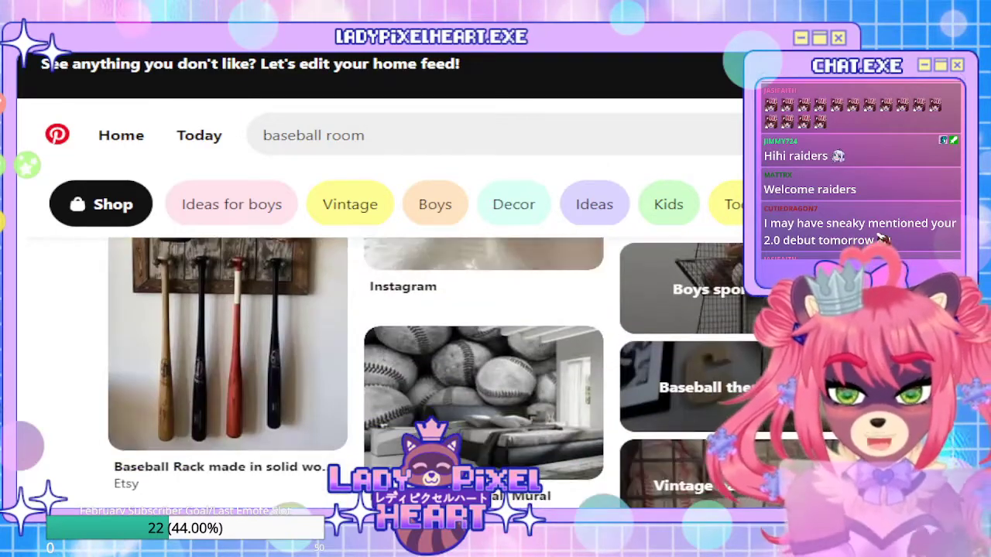
scroll(500, 442, "down", 4)
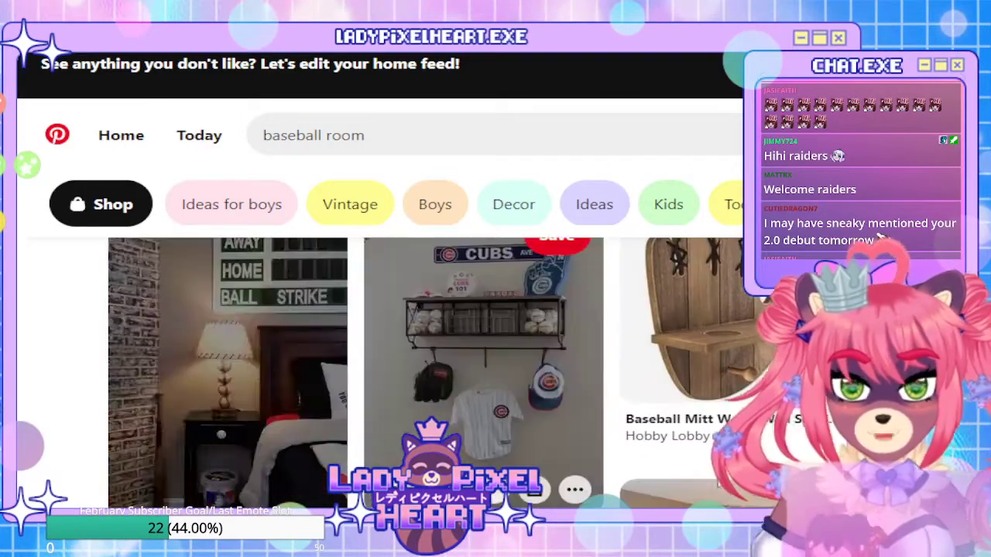
scroll(500, 443, "down", 3)
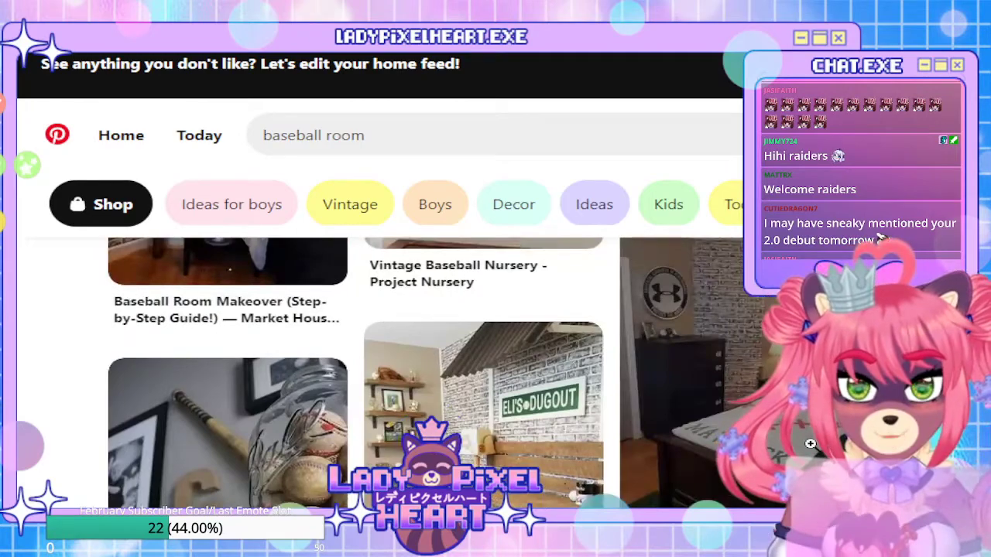
scroll(500, 443, "down", 6)
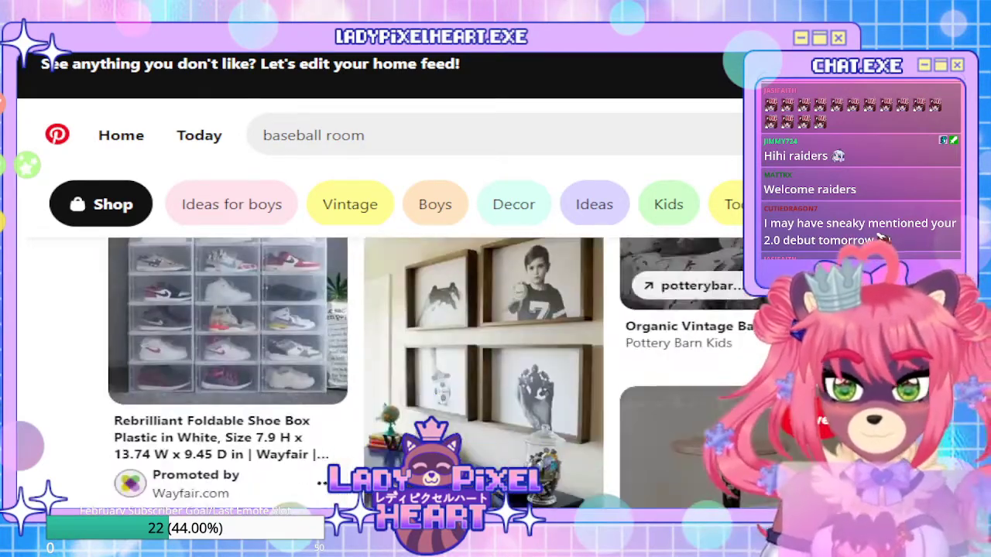
scroll(536, 372, "up", 5)
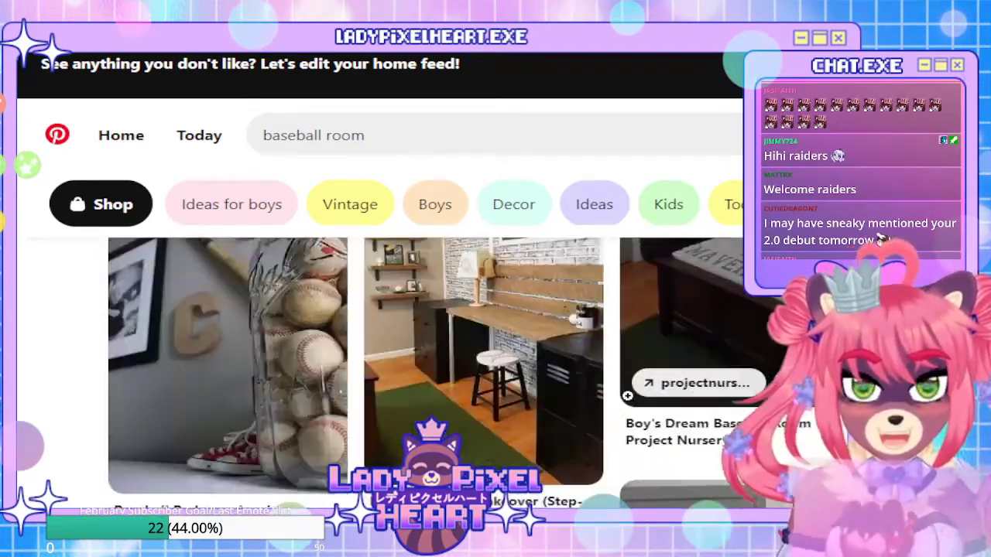
scroll(536, 372, "up", 8)
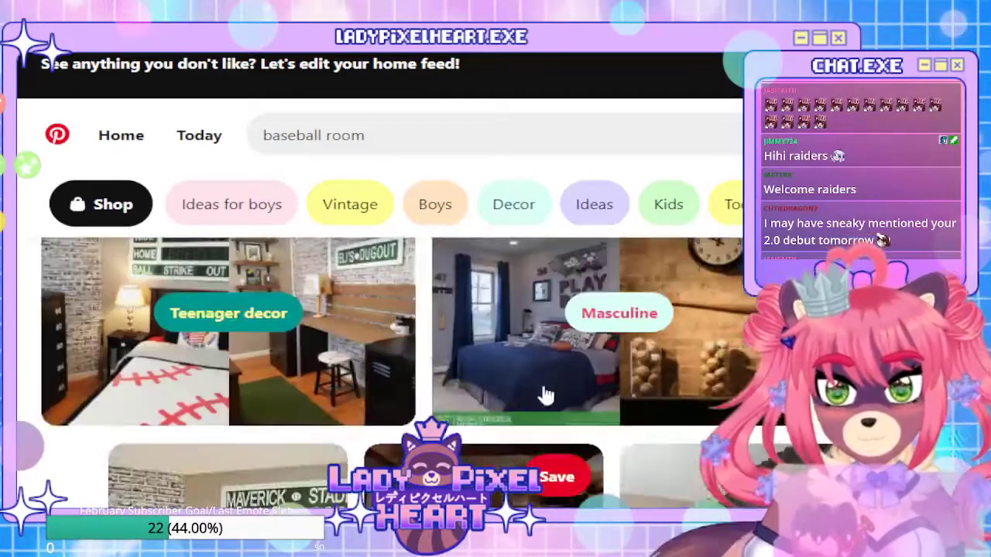
scroll(419, 413, "down", 2)
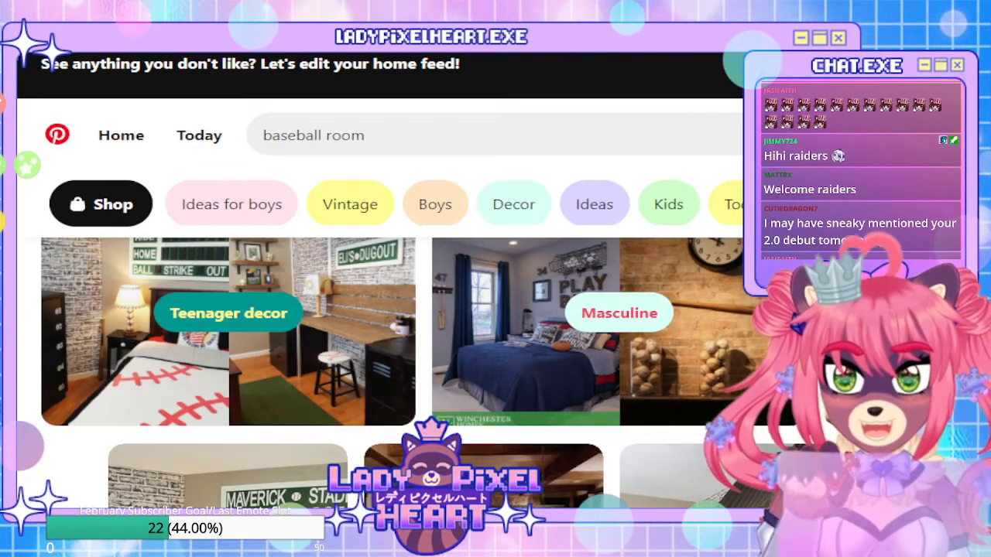
Search Google for "baseball themed bedroom" in a new tab and show the image results
key("ctrl+t")
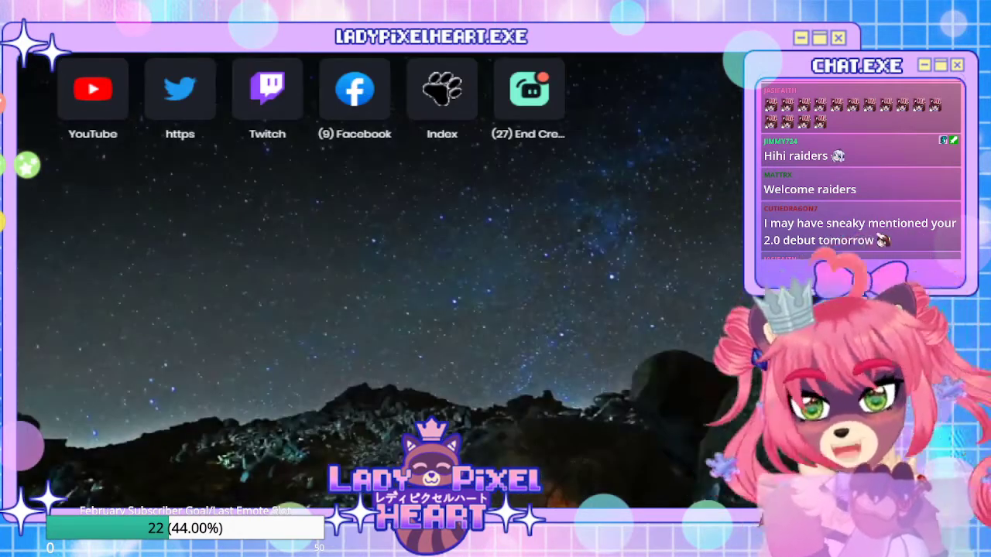
type("base")
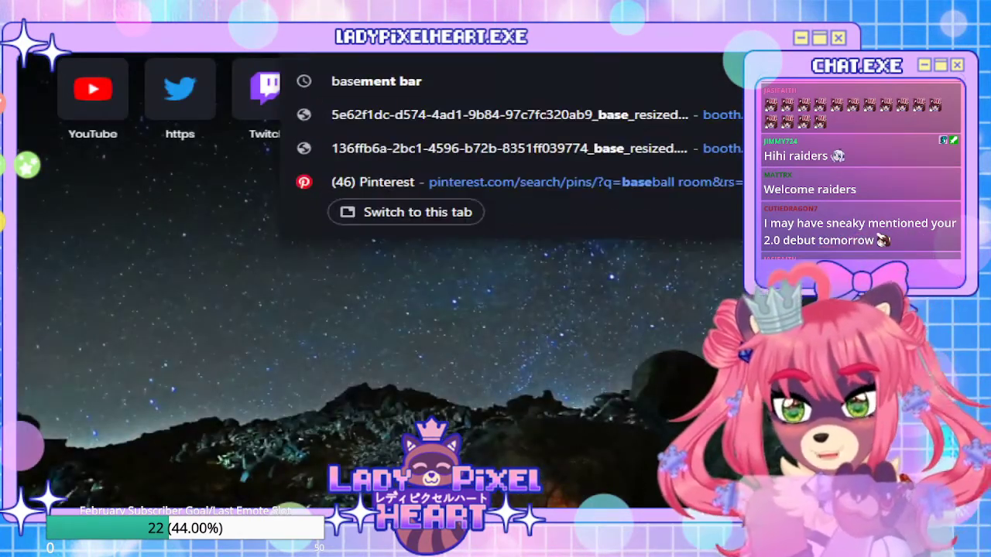
key("Return")
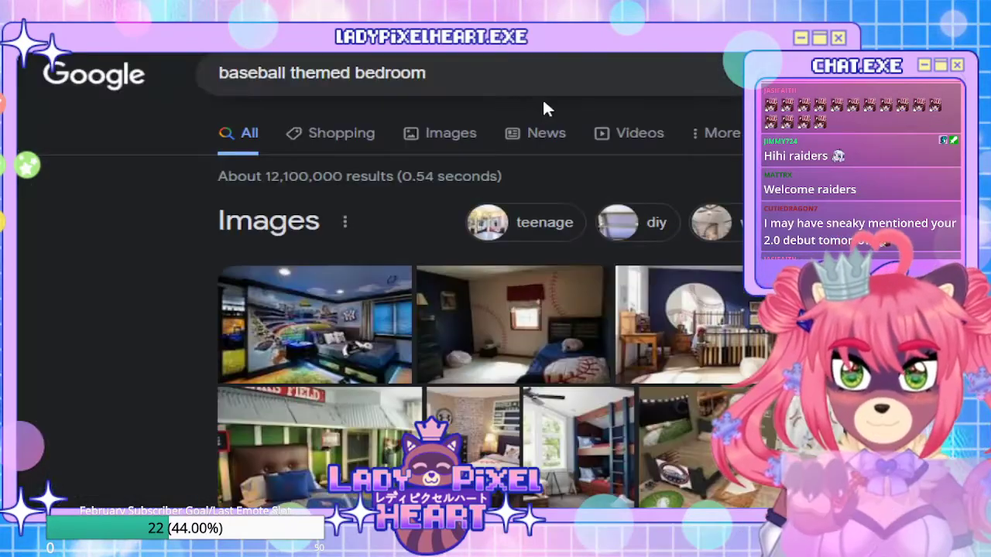
left_click(349, 136)
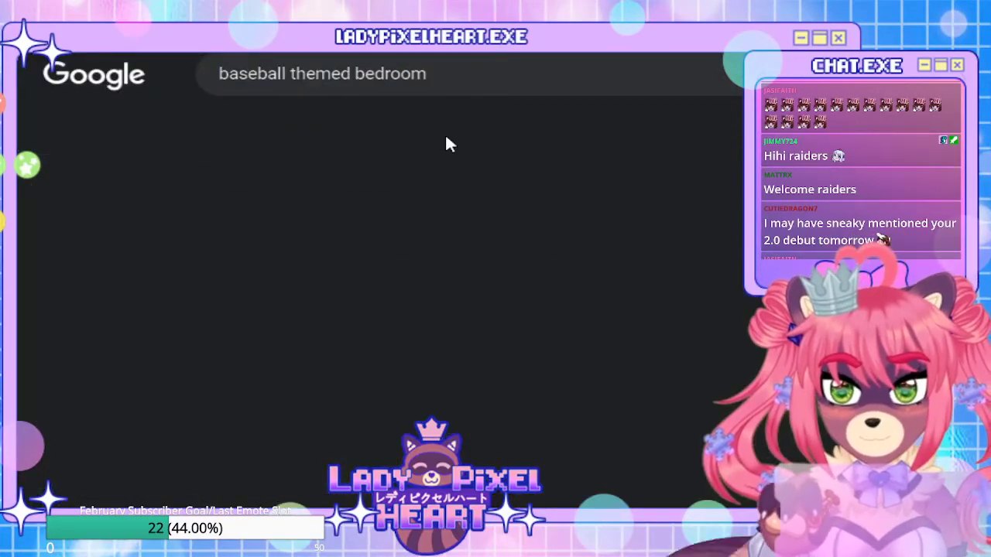
left_click(353, 141)
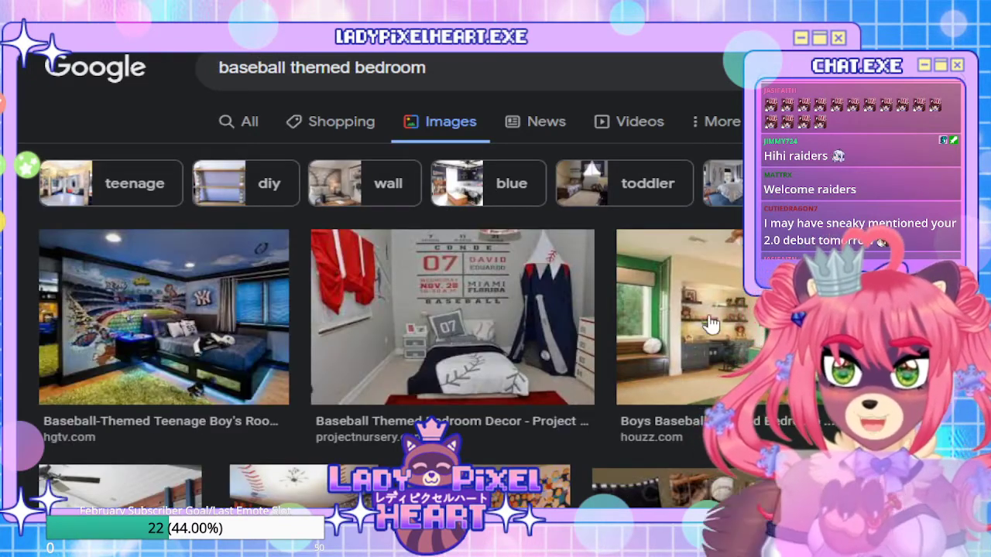
Look over the first bedroom image results and open the houzz.com boys baseball themed bedroom picture
scroll(682, 247, "down", 3)
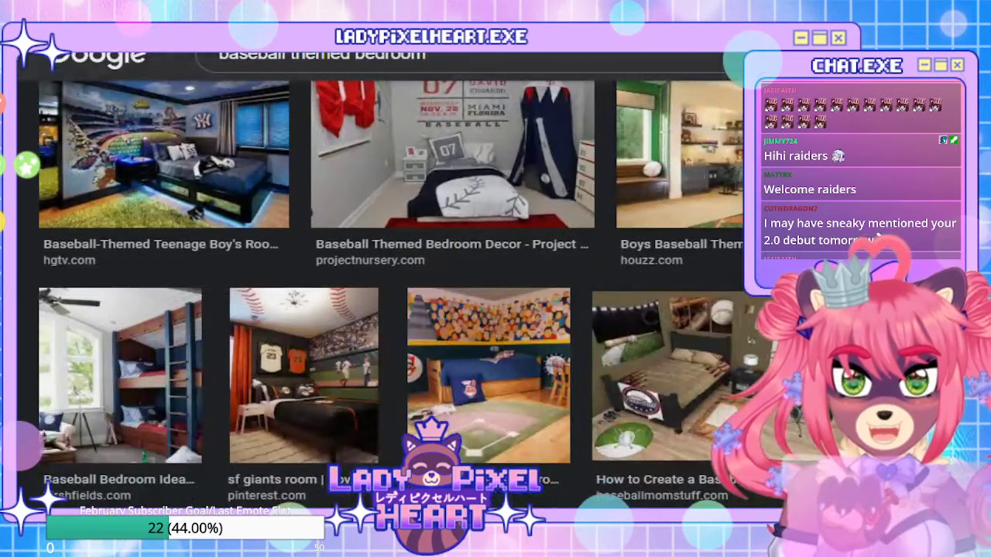
scroll(215, 416, "up", 3)
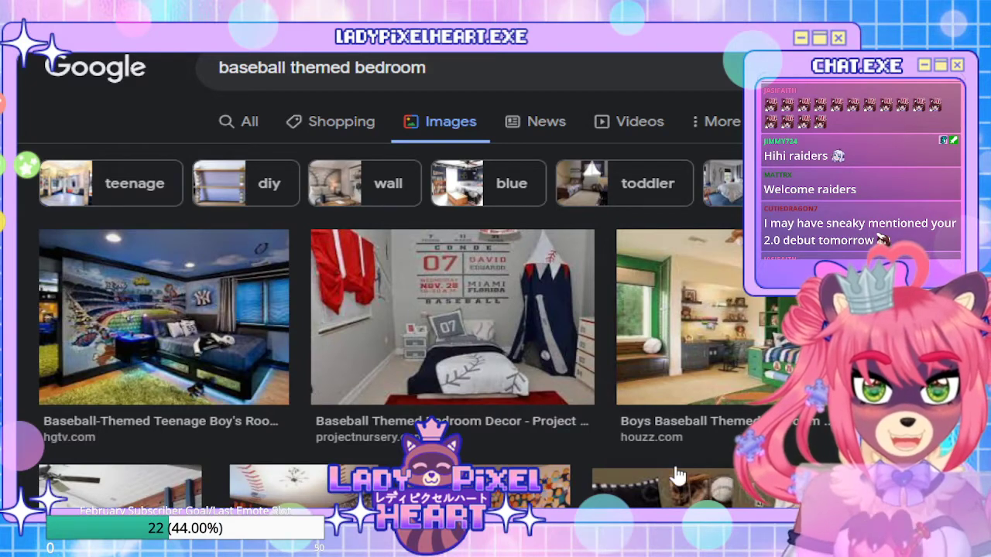
left_click(681, 317)
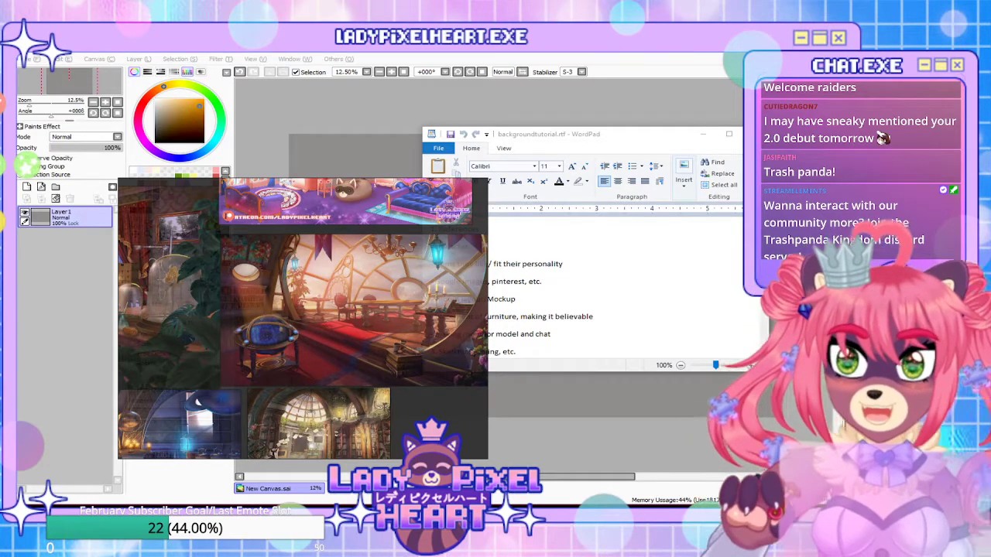
Move the WordPad notes away from the canvas and start a new empty PureRef scene without saving the current one
left_click(592, 145)
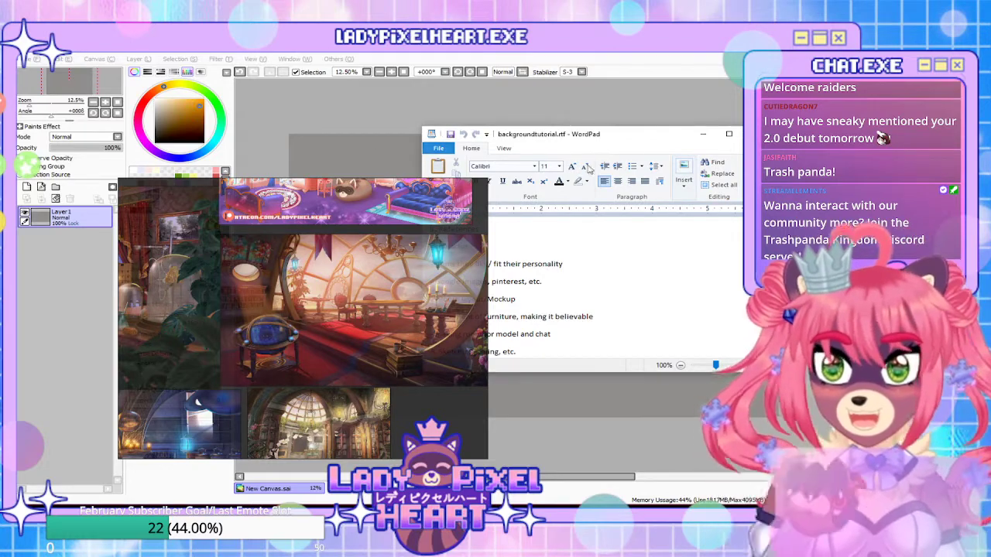
left_click_drag(609, 138, 0, 128)
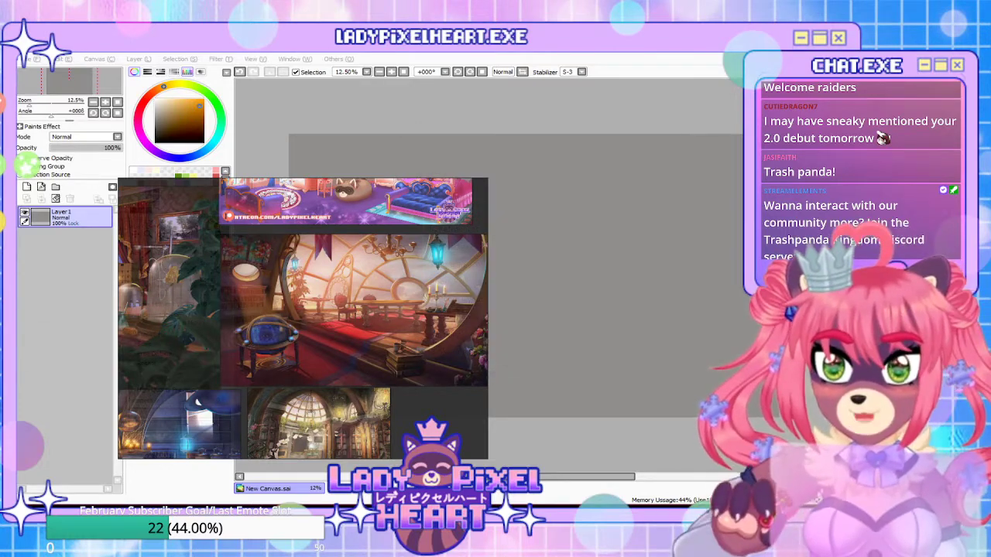
right_click(274, 264)
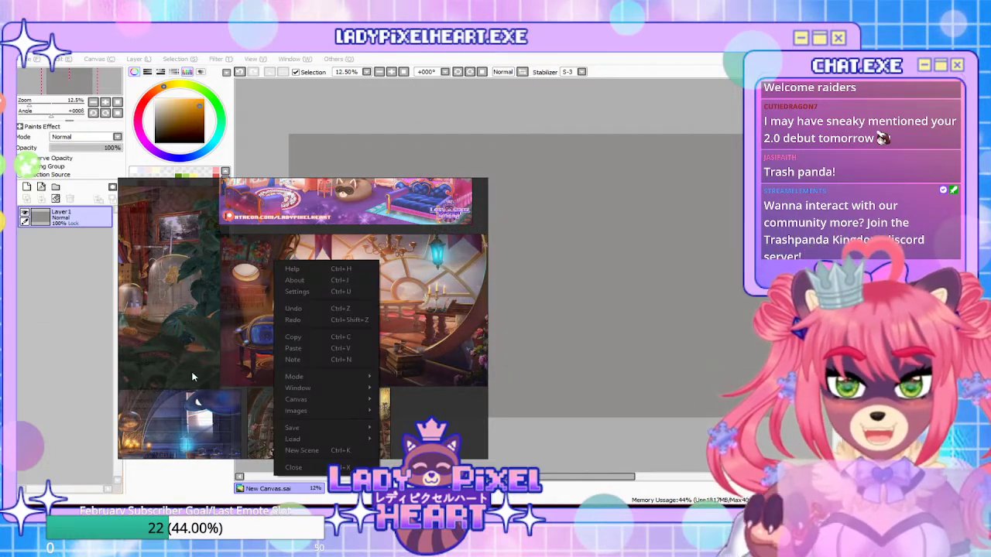
left_click(227, 347)
right_click(227, 347)
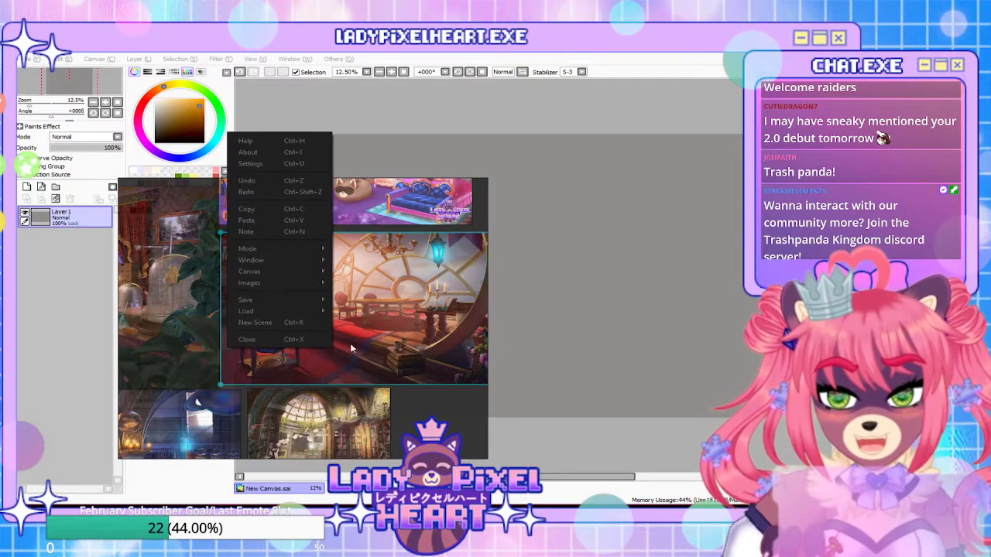
left_click(276, 323)
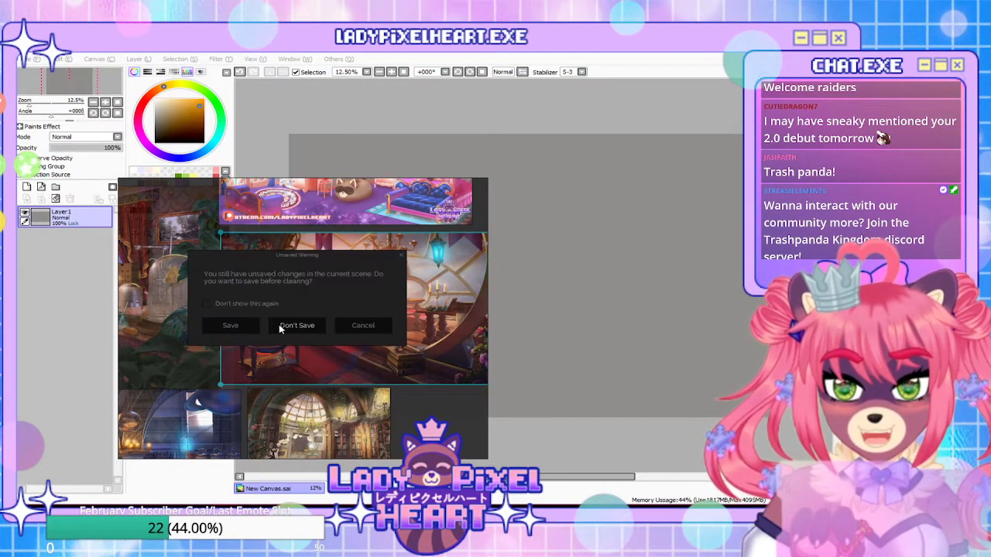
left_click(280, 328)
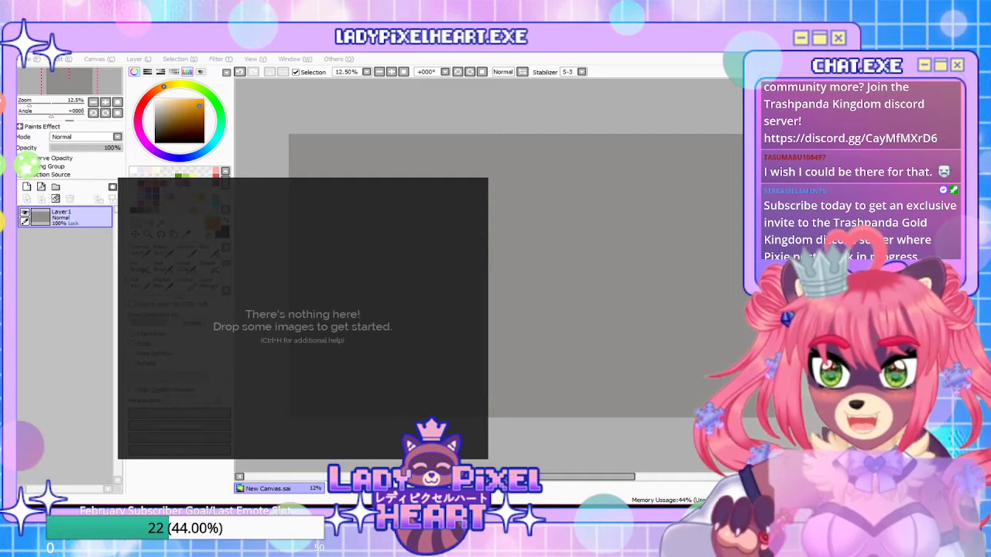
Paste the baseball glove chair, baseball diamond rug and black-and-orange Giants bedroom images into the empty reference scene
key("ctrl+v")
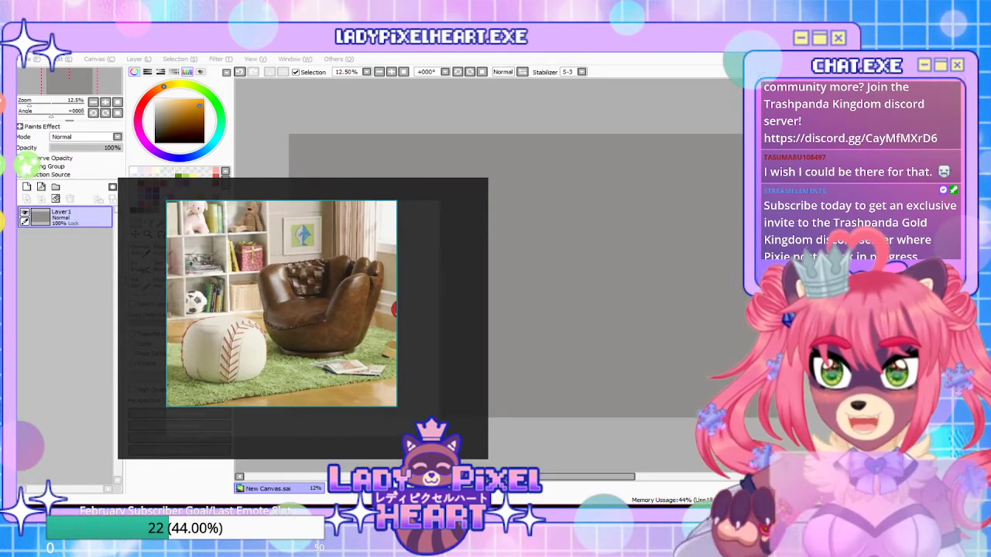
key("ctrl+v")
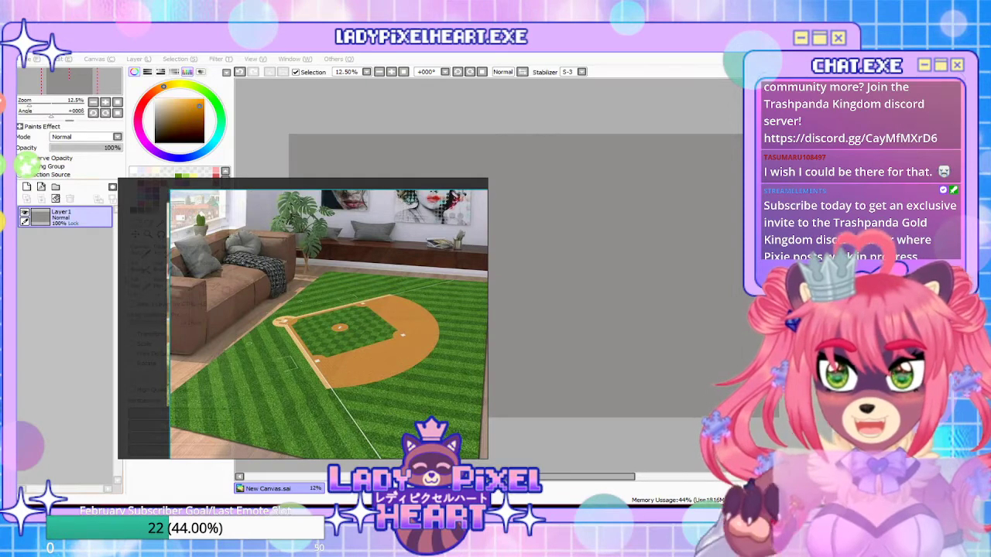
key("ctrl+v")
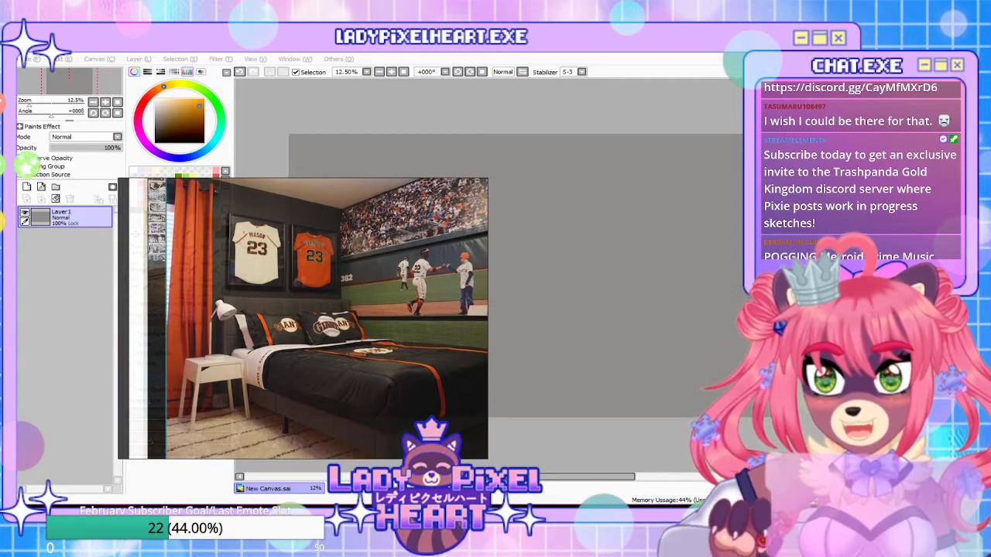
Add the bedroom with the crowd mural and diamond rug and the green baseball bedroom to the reference scene
left_click_drag(402, 322, 291, 314)
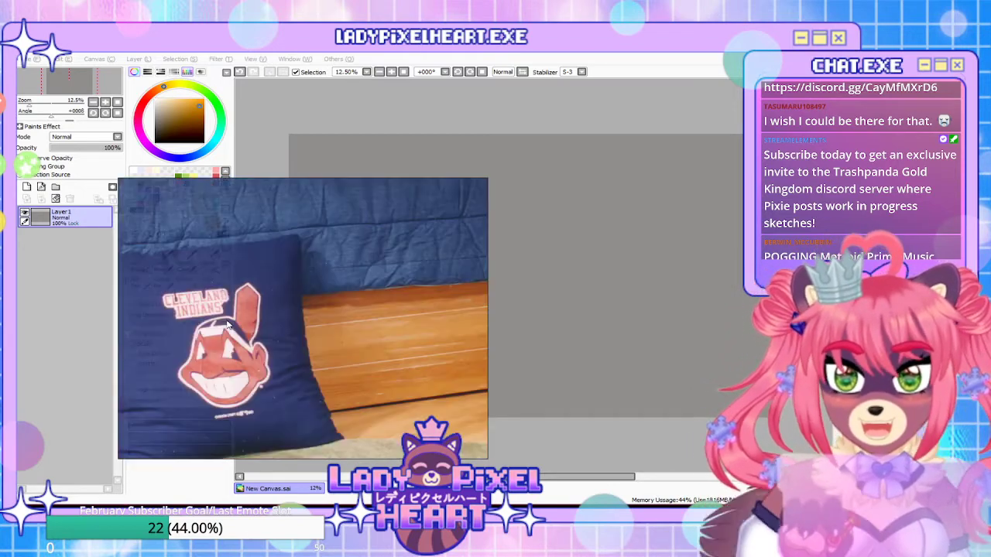
scroll(281, 323, "down", 7)
scroll(226, 306, "up", 2)
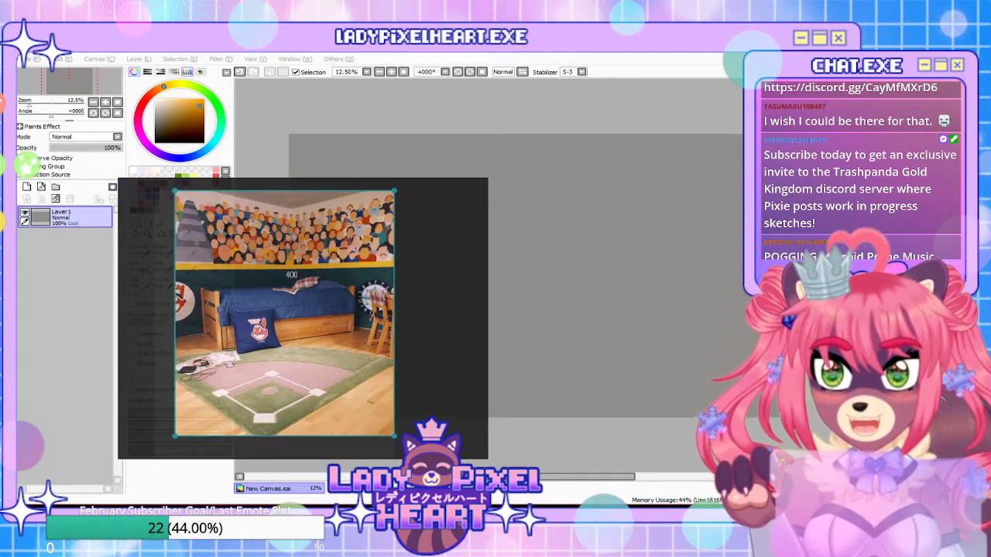
left_click_drag(216, 321, 288, 305)
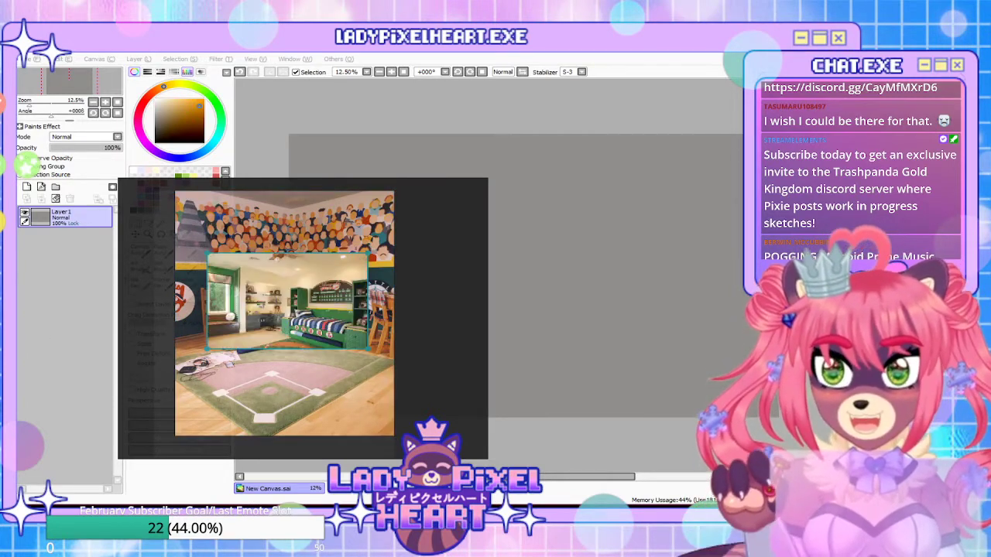
Bring the dark bedroom image onto the pile, select all the reference images and automatically arrange them side by side
left_click_drag(495, 360, 323, 281)
left_click_drag(297, 382, 287, 378)
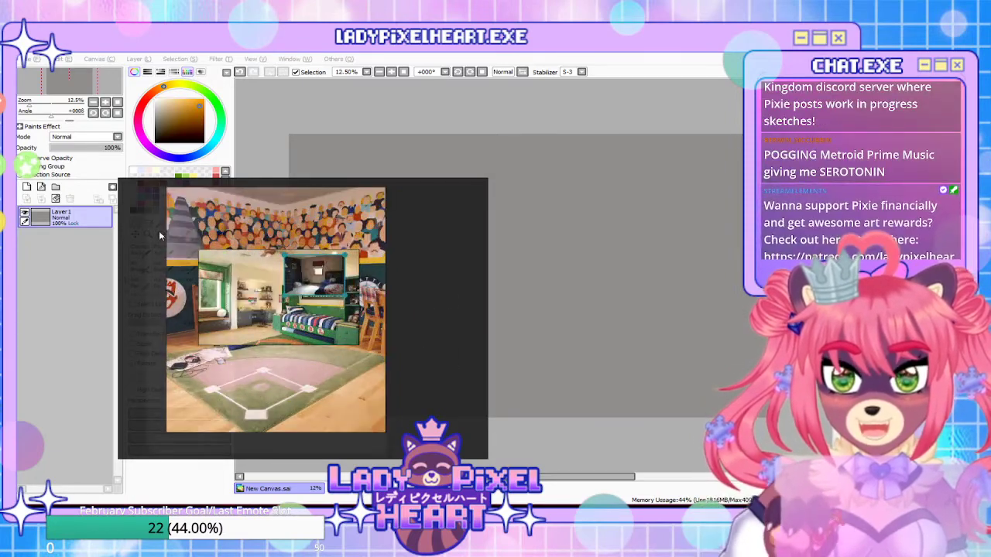
left_click_drag(138, 217, 428, 411)
right_click(292, 308)
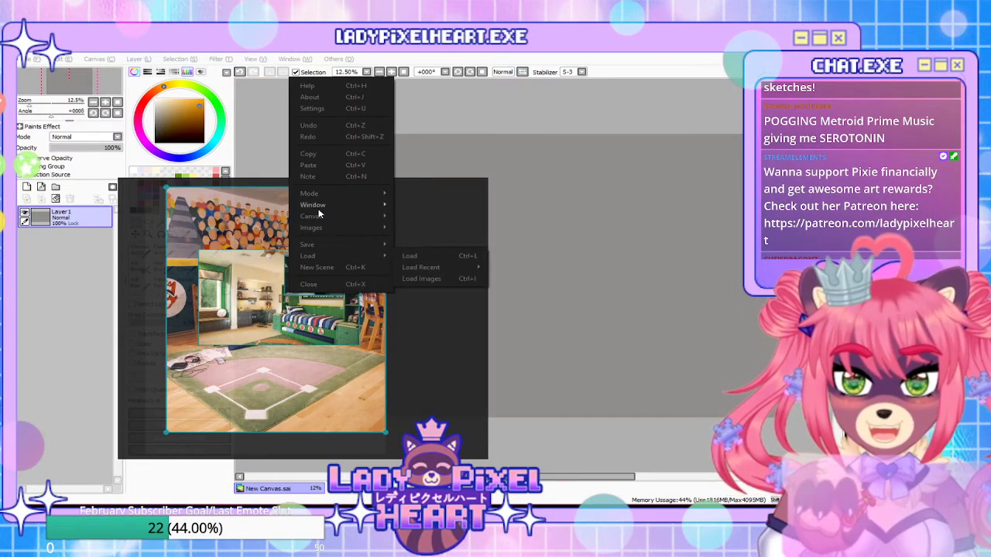
mouse_move(316, 227)
mouse_move(443, 250)
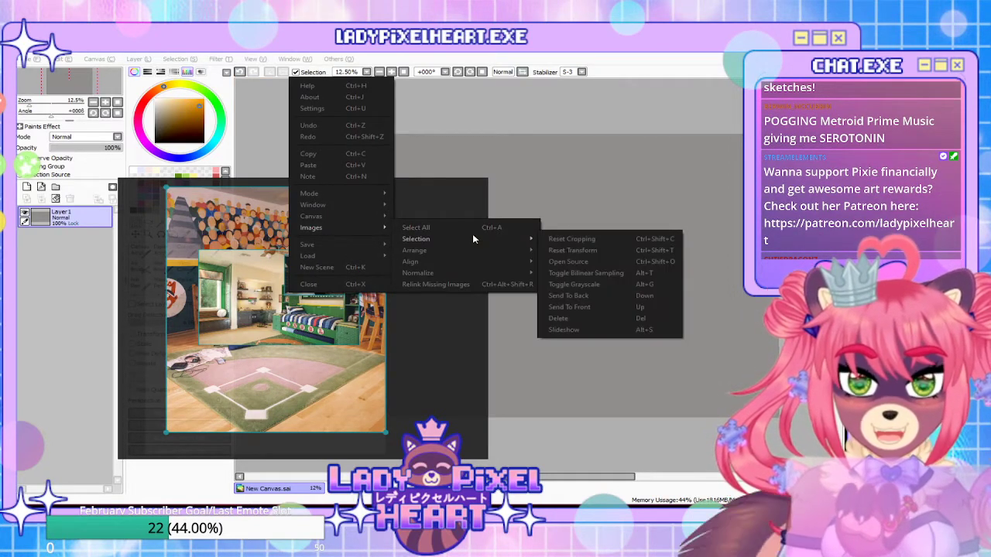
left_click(584, 250)
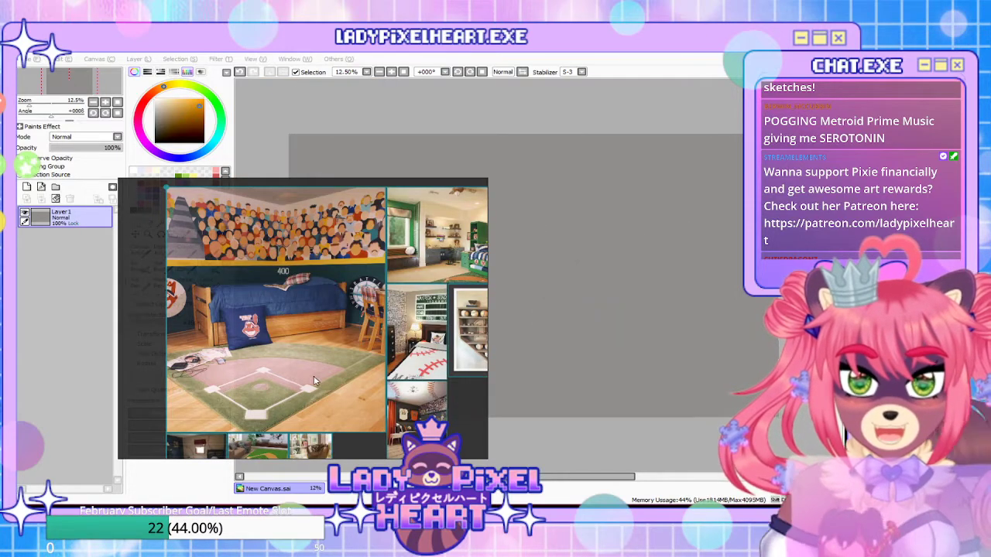
Look over the arranged reference images, from the crowd-mural bedroom to the green bedroom and the smaller pictures
scroll(334, 369, "up", 5)
scroll(338, 410, "down", 3)
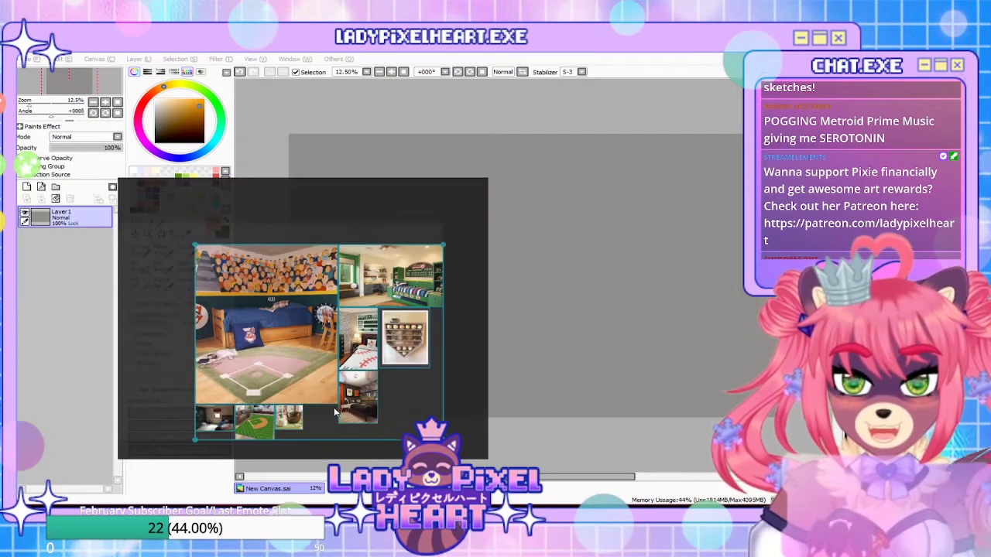
scroll(263, 416, "up", 3)
scroll(240, 387, "down", 3)
scroll(222, 364, "up", 3)
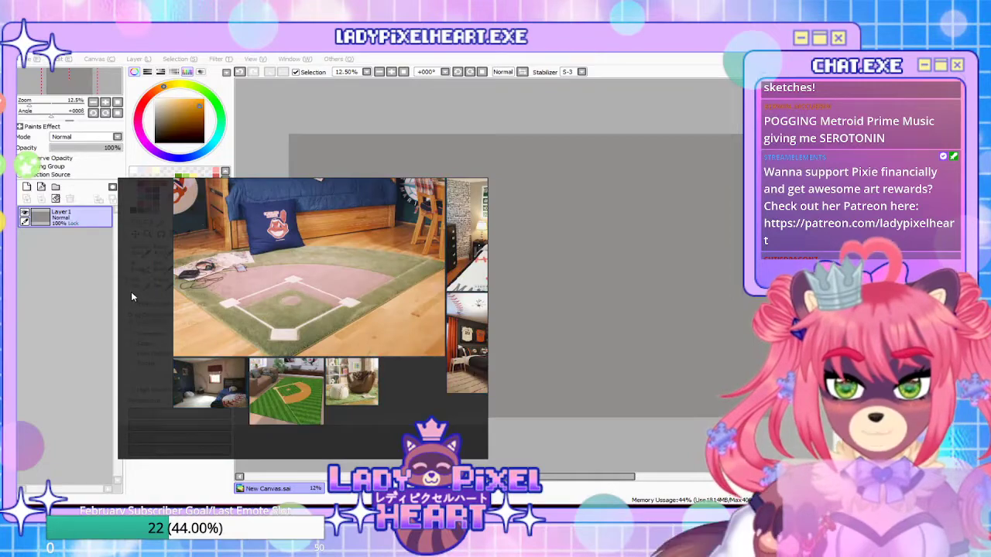
scroll(309, 352, "down", 3)
scroll(399, 344, "up", 3)
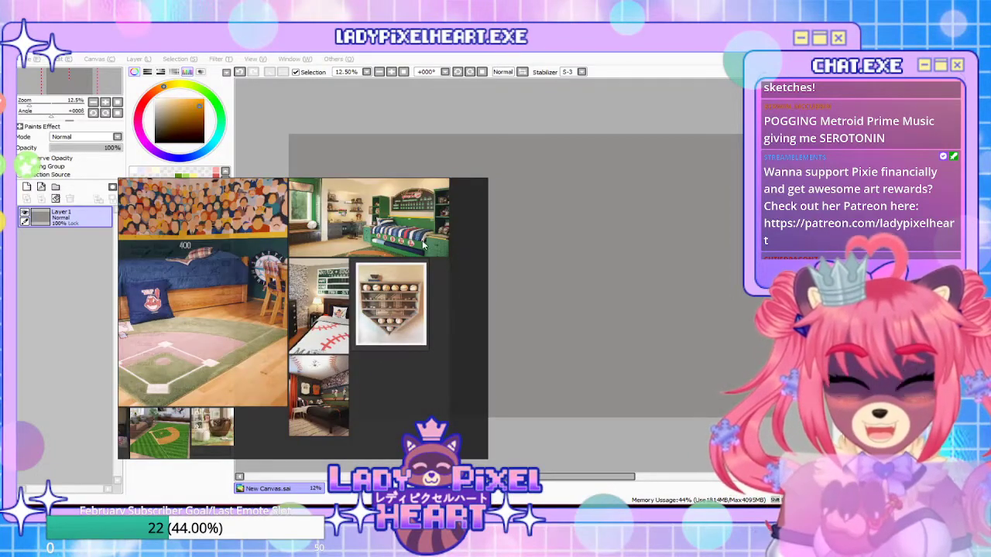
scroll(427, 392, "down", 3)
scroll(304, 420, "up", 3)
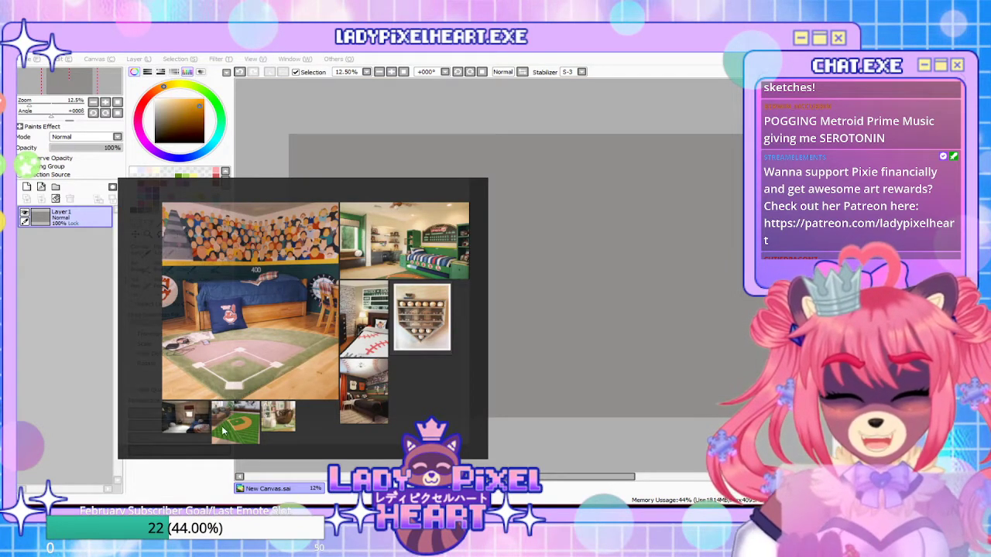
Move the glove chair and baseball diamond rug images beside the home-plate shelf image
left_click_drag(281, 419, 472, 303)
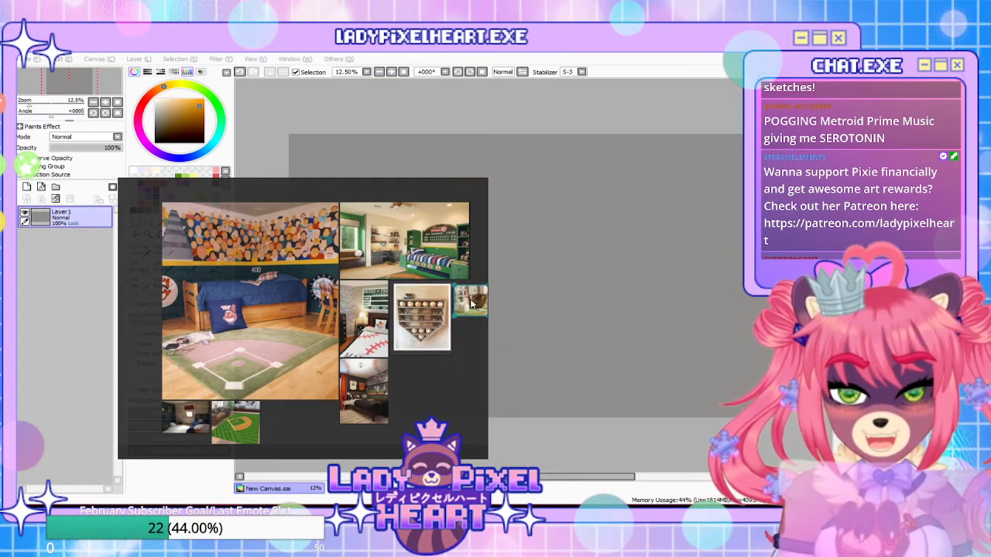
left_click_drag(197, 418, 471, 344)
scroll(361, 363, "down", 4)
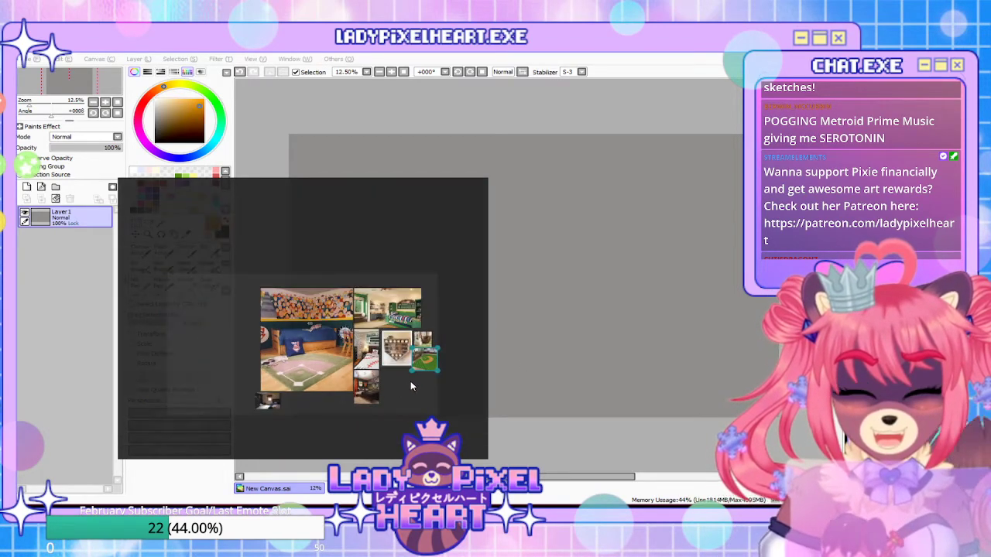
scroll(418, 372, "up", 7)
scroll(372, 260, "up", 3)
scroll(448, 288, "down", 4)
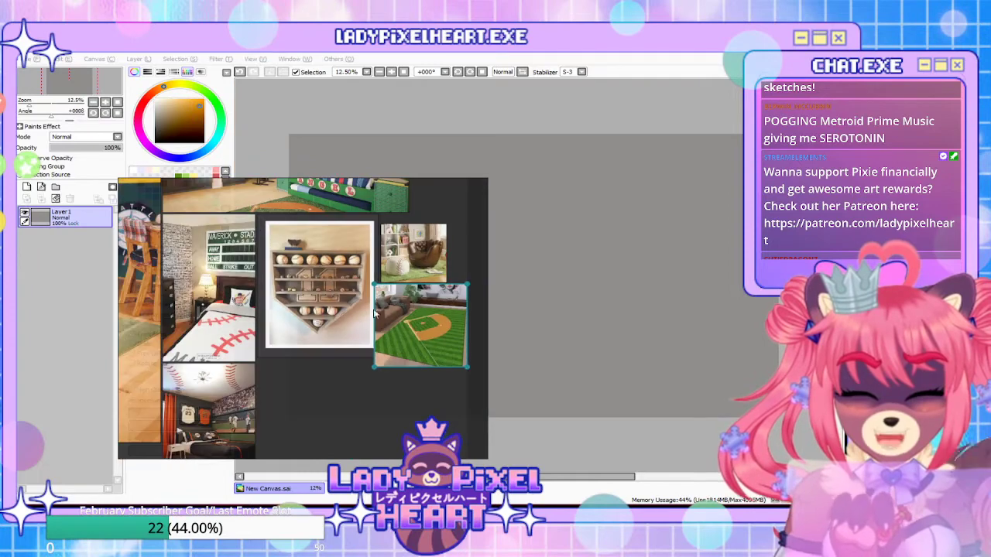
scroll(259, 396, "up", 5)
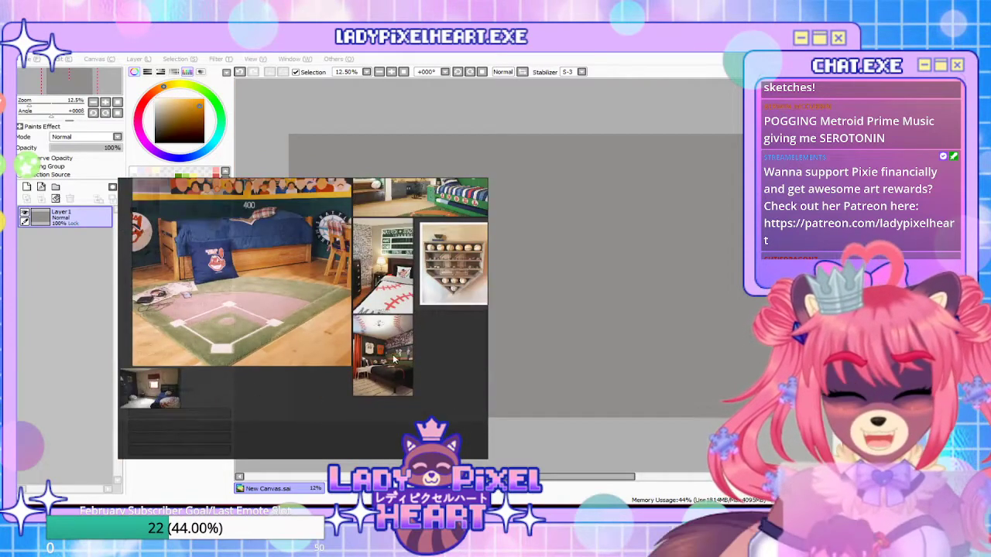
Move the black-and-orange Giants bedroom image below the home-plate shelf, and nudge the baseball-bedding bedroom closer to the shelf
left_click_drag(397, 353, 379, 401)
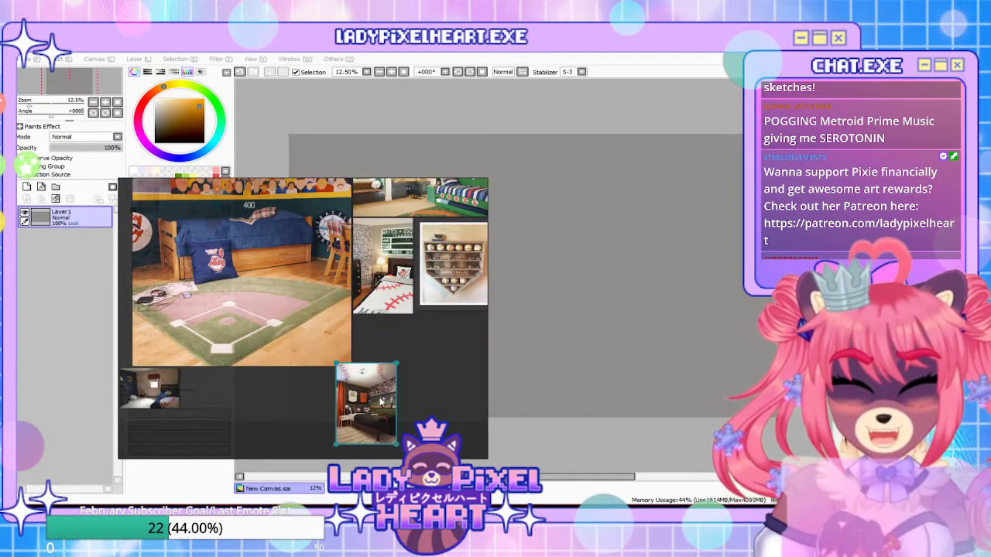
mouse_move(383, 268)
left_mouse_down()
mouse_move(387, 337)
mouse_move(435, 408)
mouse_move(387, 267)
left_mouse_up()
left_click(389, 402)
left_click_drag(389, 402, 464, 358)
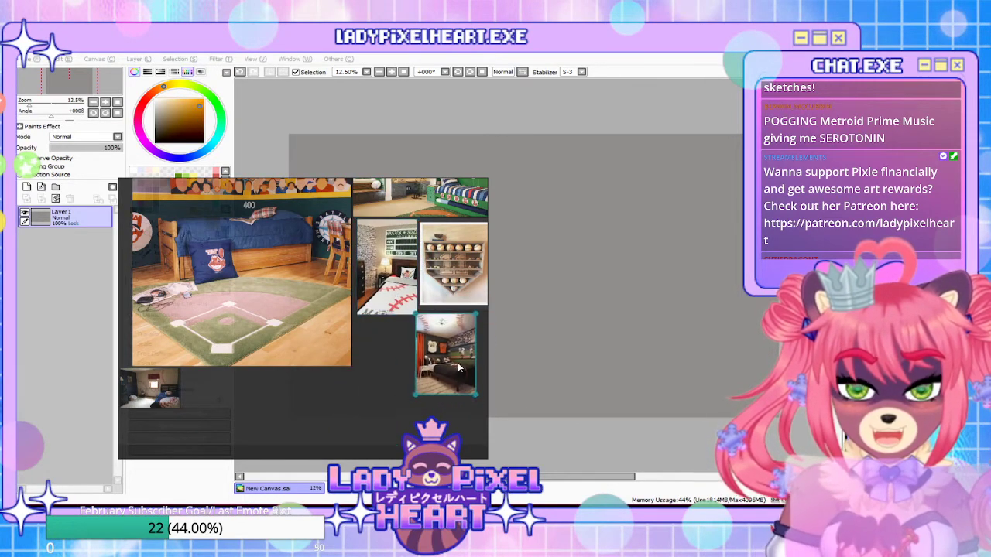
scroll(414, 341, "down", 5)
scroll(455, 295, "up", 3)
scroll(380, 288, "up", 3)
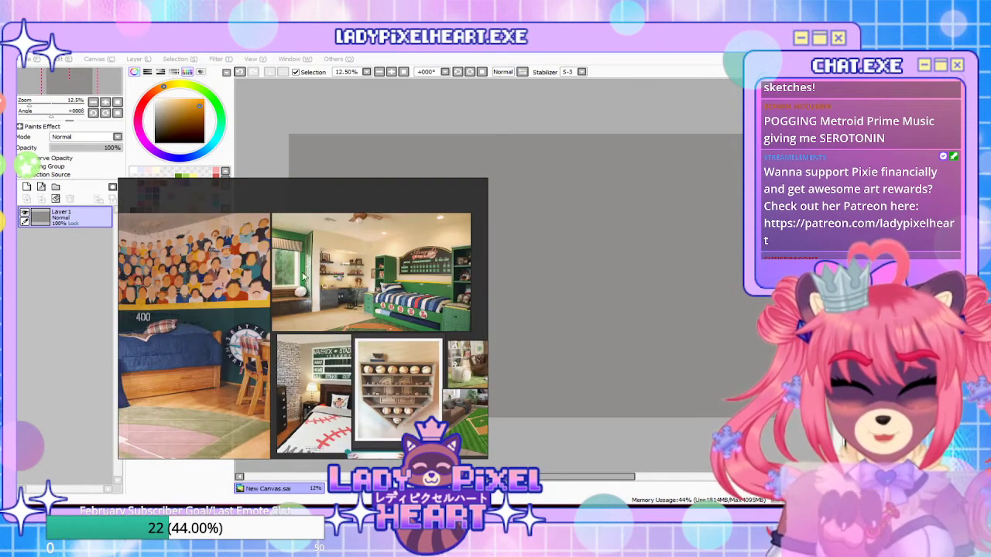
scroll(329, 294, "down", 3)
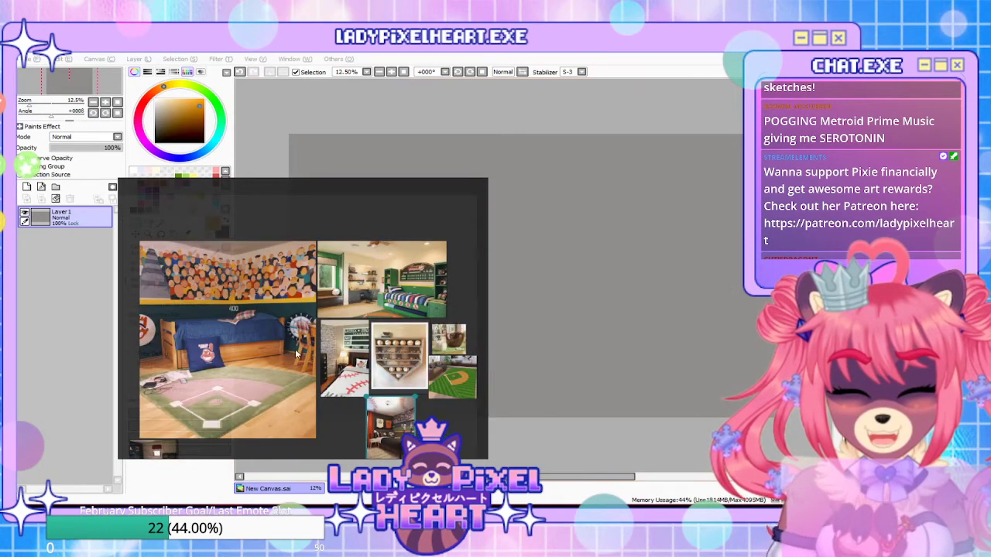
scroll(184, 302, "up", 2)
scroll(232, 352, "down", 4)
scroll(222, 400, "up", 5)
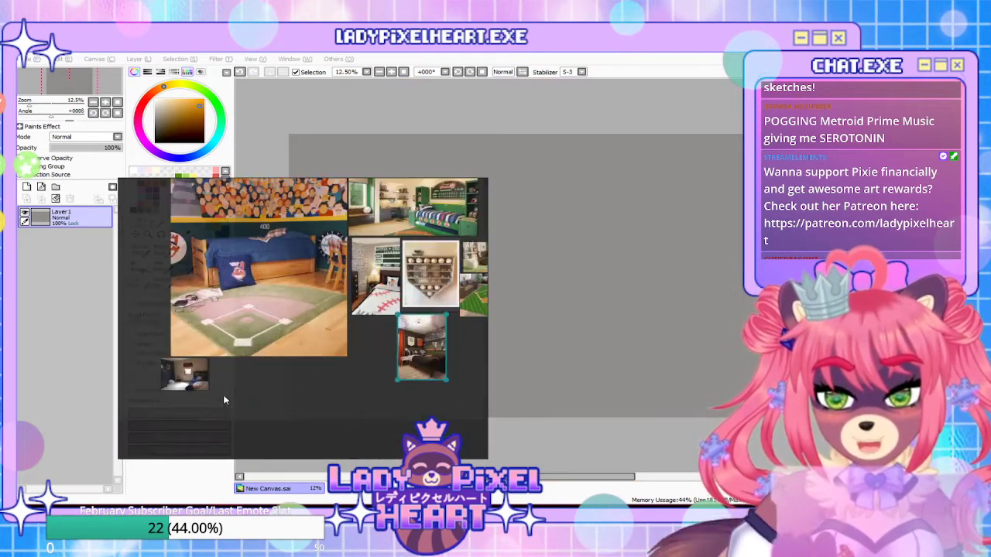
Shrink the crowd-mural bedroom image and place the dark bedroom image beneath it, undoing the dark image's rotation
left_click(170, 373)
left_click_drag(170, 373, 244, 378)
left_click_drag(376, 347, 343, 202)
left_click_drag(232, 364, 299, 354)
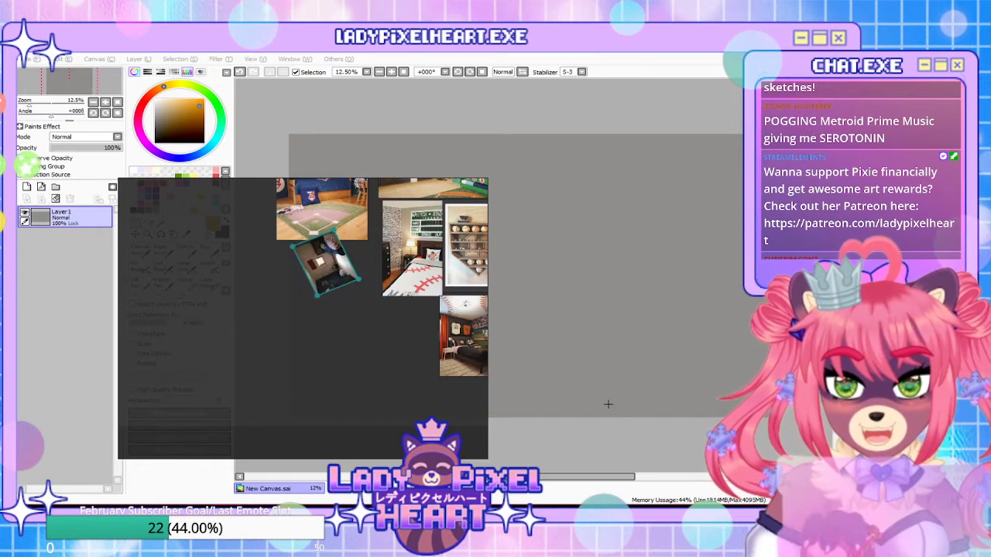
key("ctrl+z")
scroll(326, 329, "down", 5)
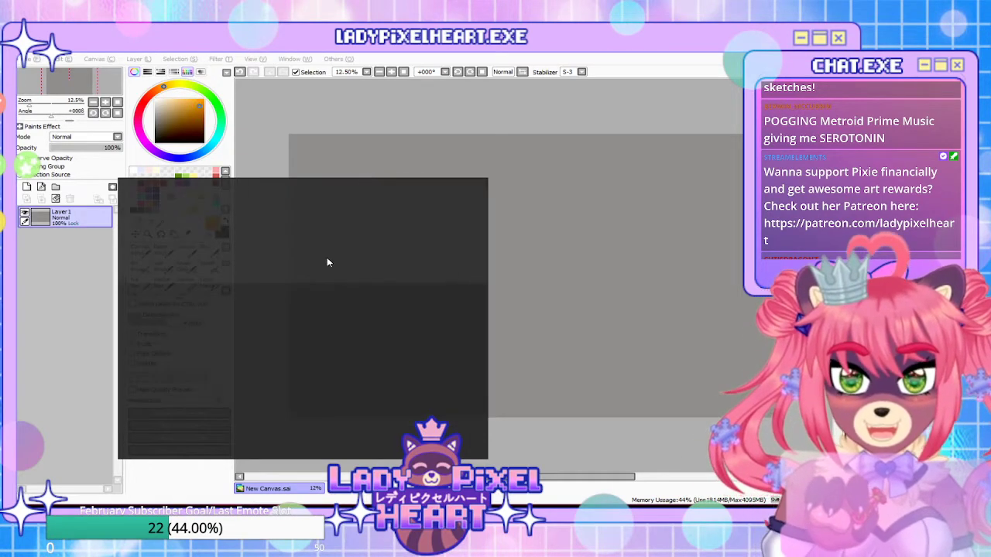
scroll(358, 224, "up", 5)
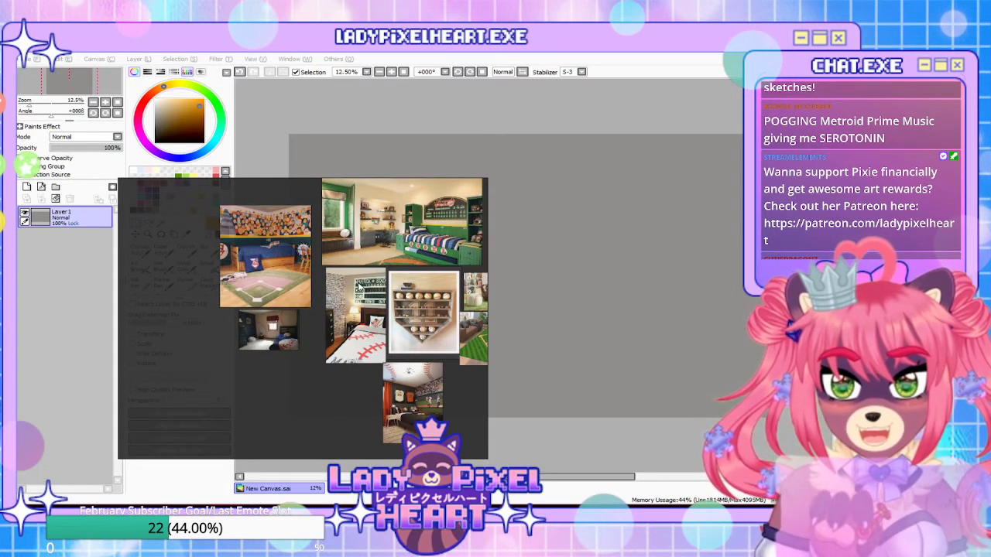
Delete the black-and-orange Giants bedroom image from the board and restore it
mouse_move(415, 373)
left_mouse_down()
mouse_move(329, 354)
mouse_move(412, 373)
mouse_move(417, 384)
left_mouse_up()
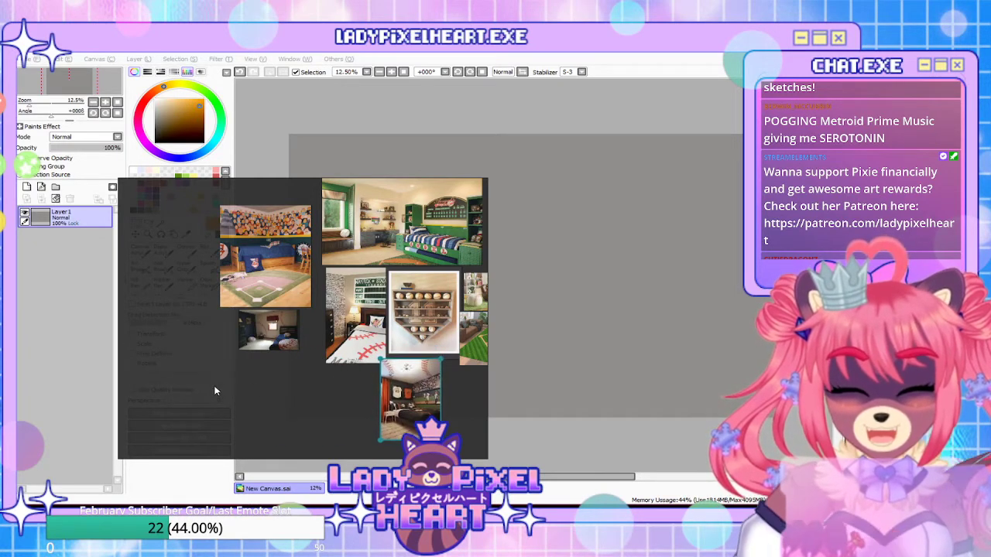
right_click(411, 391)
mouse_move(442, 329)
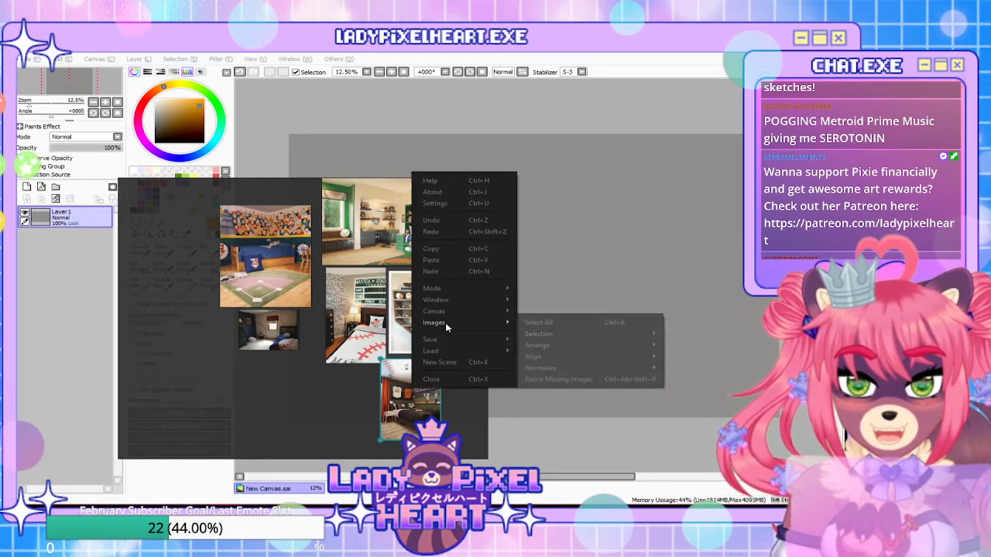
mouse_move(559, 333)
left_click(678, 417)
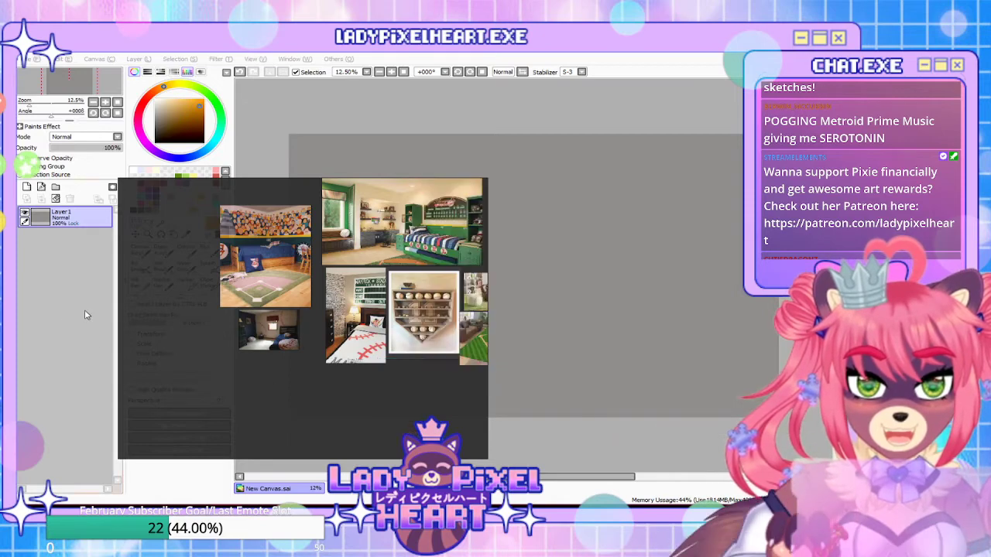
scroll(309, 240, "down", 5)
scroll(294, 227, "up", 6)
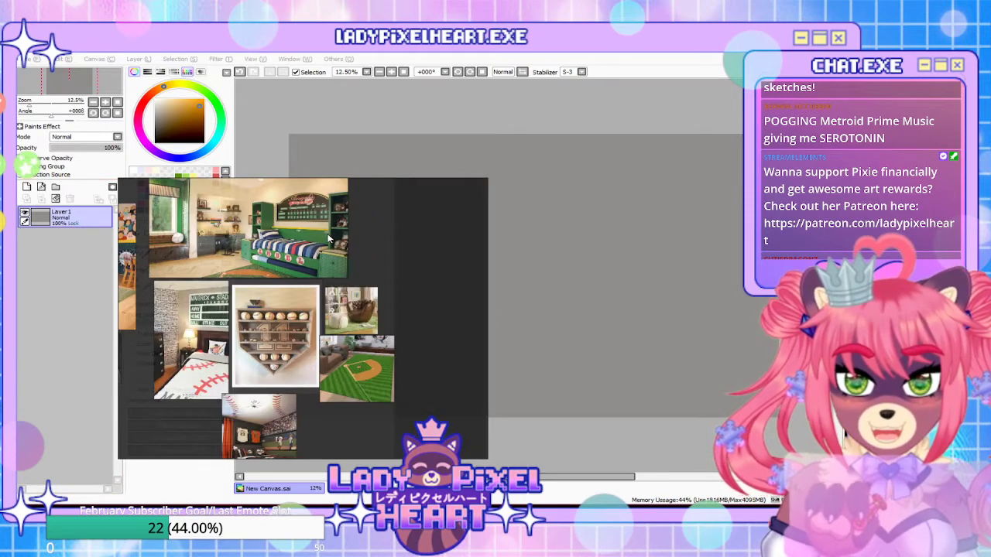
Move and reshape the reference window into a wider, shorter frame and focus it on the green bedroom image
left_click_drag(355, 231, 398, 264)
left_click_drag(571, 188, 578, 253)
scroll(389, 315, "down", 5)
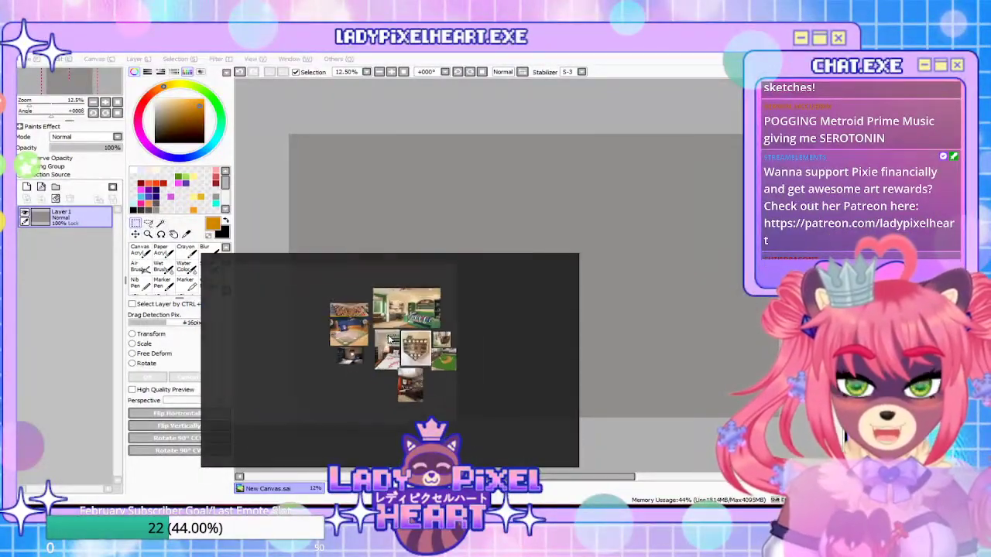
scroll(389, 316, "up", 6)
double_click(390, 316)
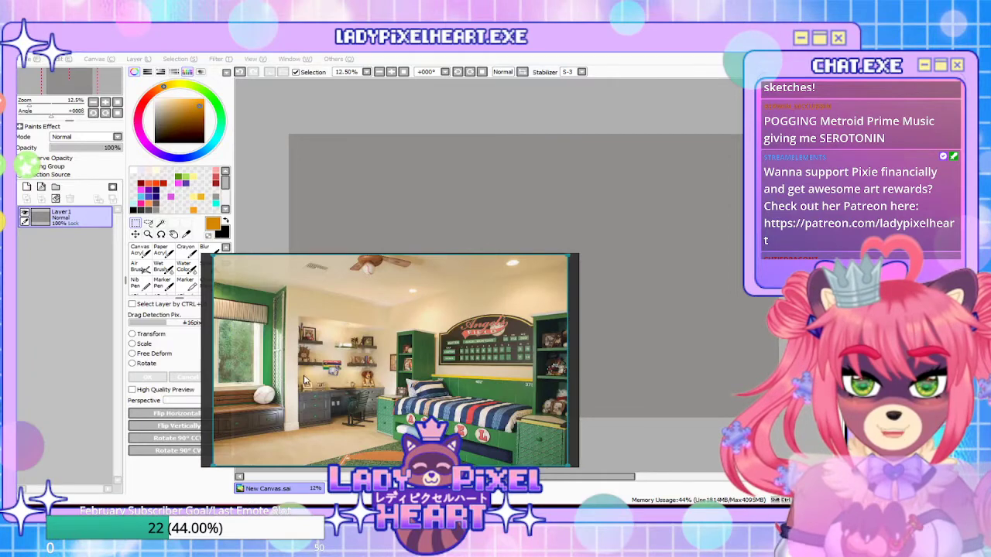
Make the reference window slightly smaller and reposition it over the edge of the canvas and tool area
left_click_drag(435, 350, 459, 273)
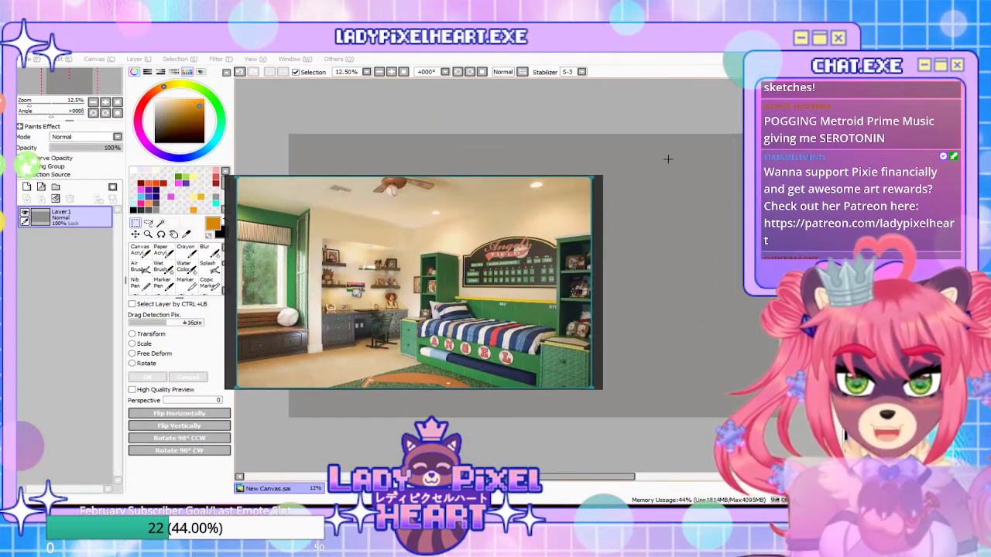
left_click_drag(599, 179, 587, 186)
left_click_drag(427, 288, 348, 421)
left_click_drag(285, 391, 265, 385)
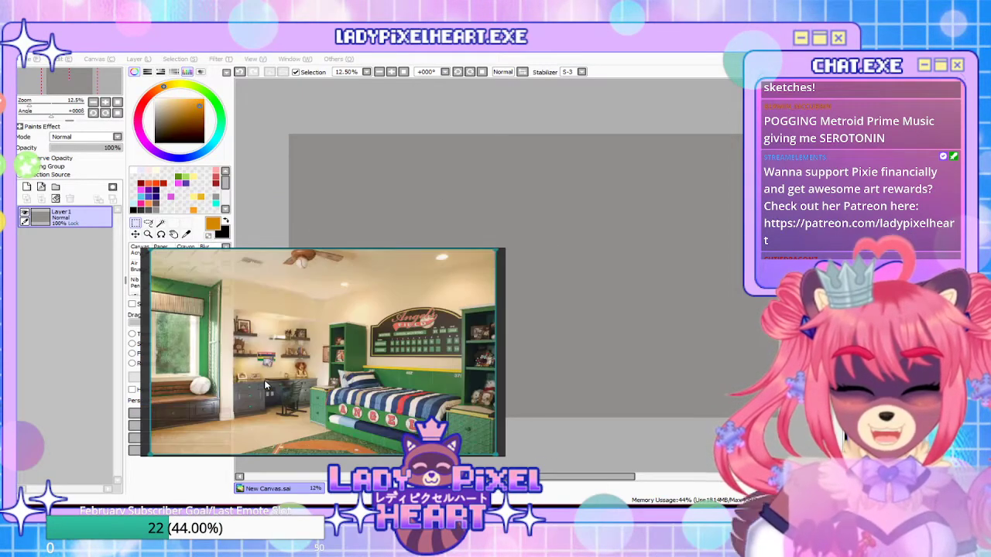
left_click_drag(380, 340, 335, 368)
left_click_drag(267, 362, 419, 311)
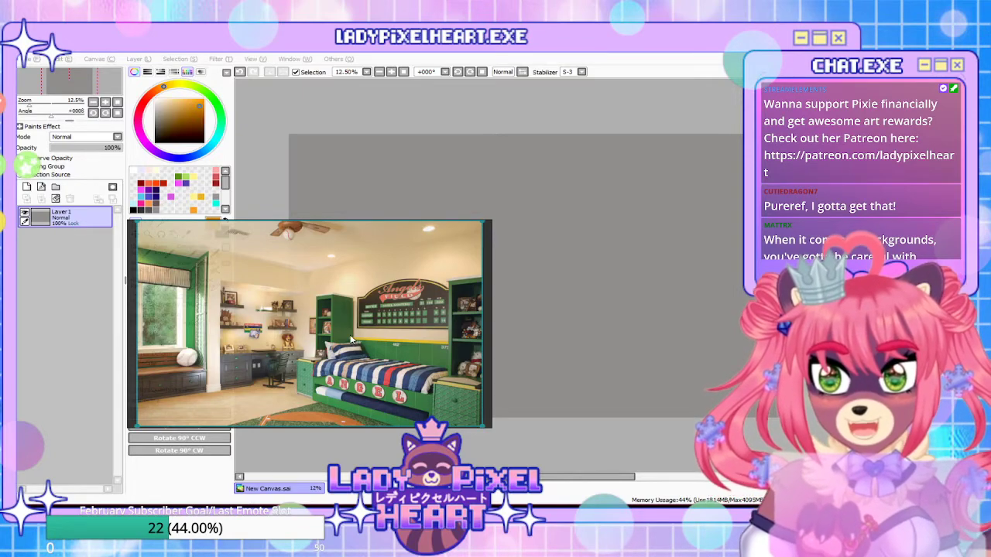
Examine the green bedroom's desk and bed up close, refocus the whole image and move the reference window beneath the brush tools
scroll(345, 316, "down", 3)
scroll(324, 314, "up", 2)
scroll(324, 313, "down", 2)
scroll(371, 314, "up", 3)
scroll(345, 323, "up", 3)
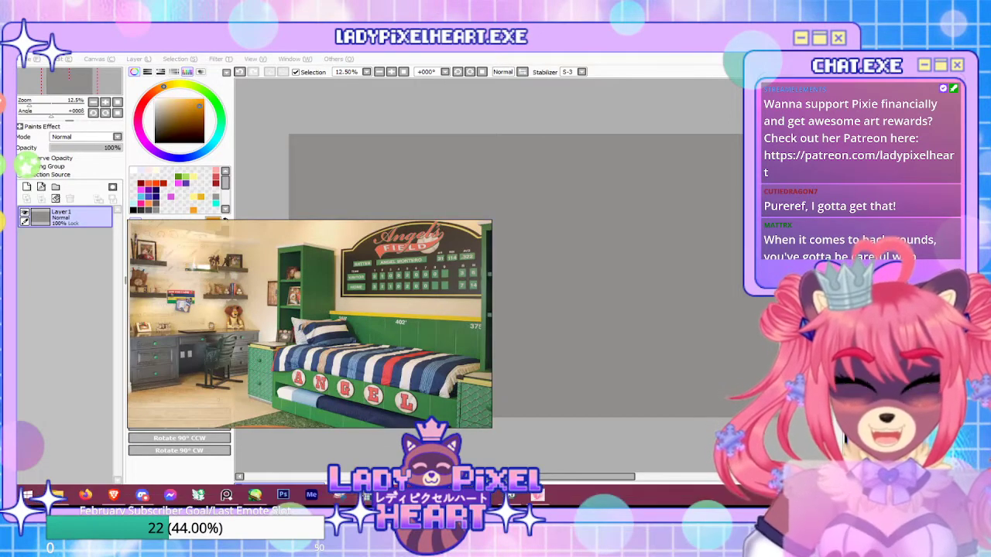
scroll(302, 287, "up", 2)
scroll(274, 336, "down", 5)
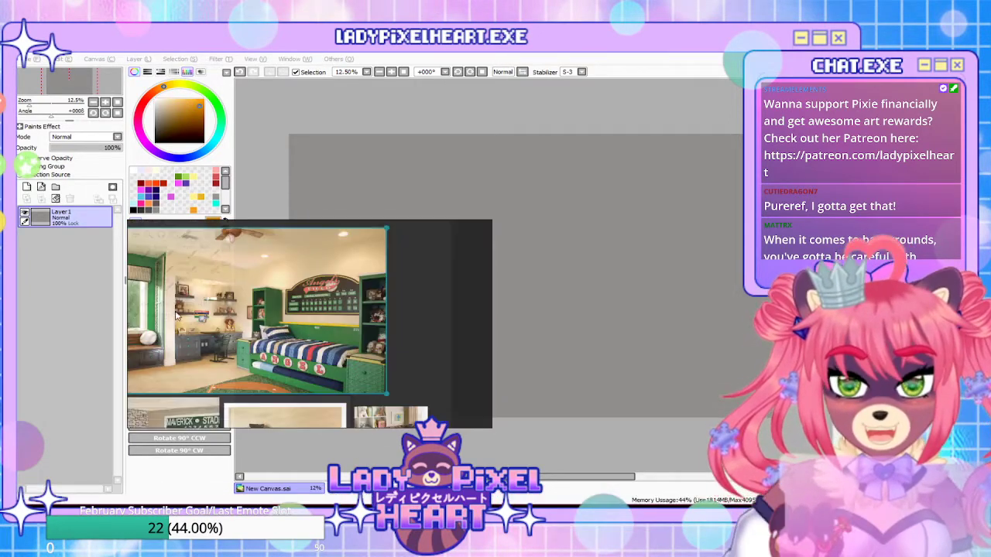
scroll(333, 344, "up", 4)
scroll(411, 339, "down", 2)
double_click(411, 339)
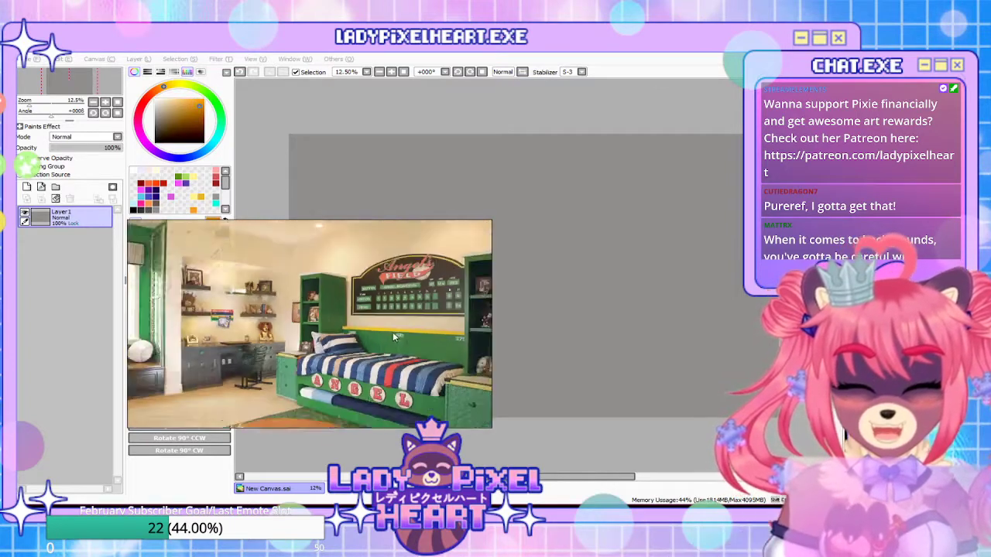
left_click_drag(246, 339, 152, 429)
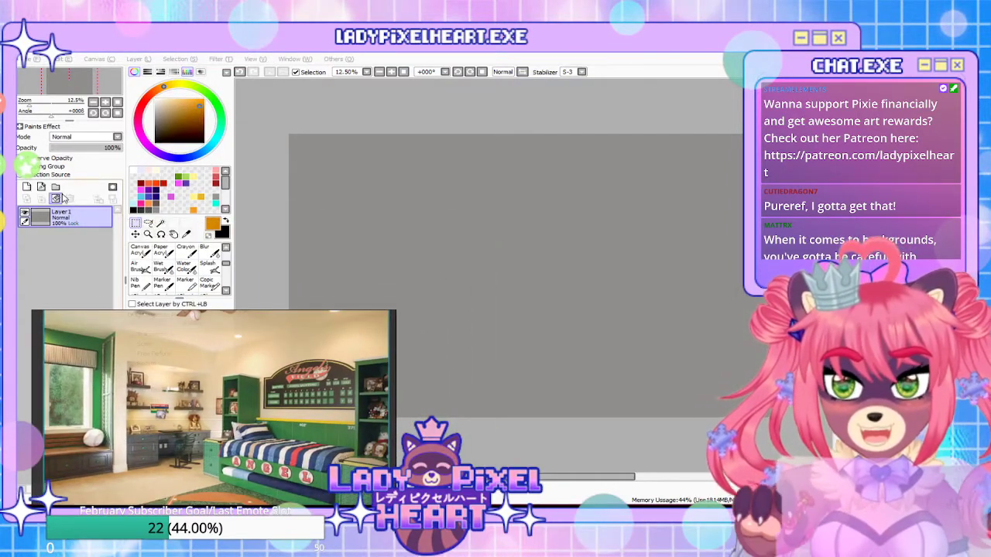
Add a new layer above the grey background layer and set the drawing colour to black
left_click(27, 186)
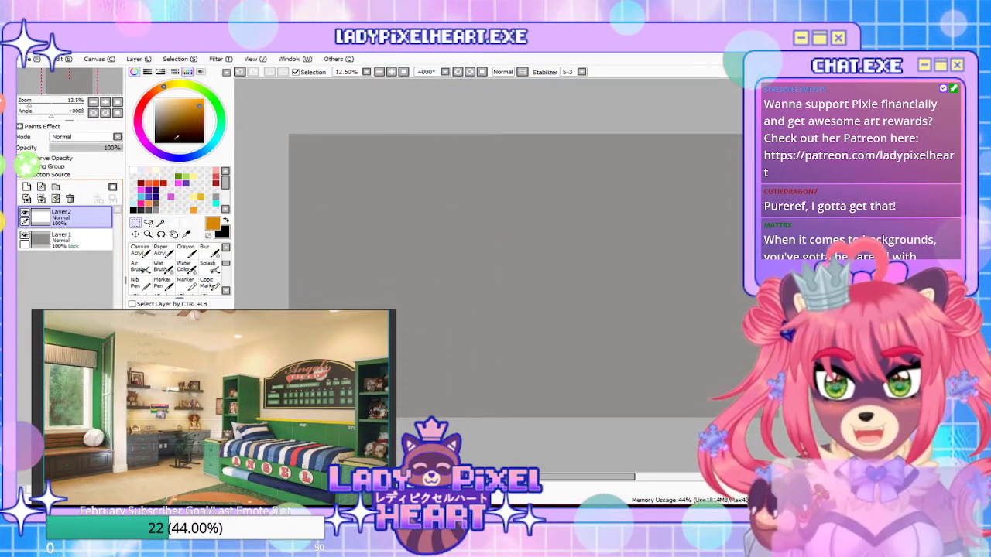
left_click(154, 143)
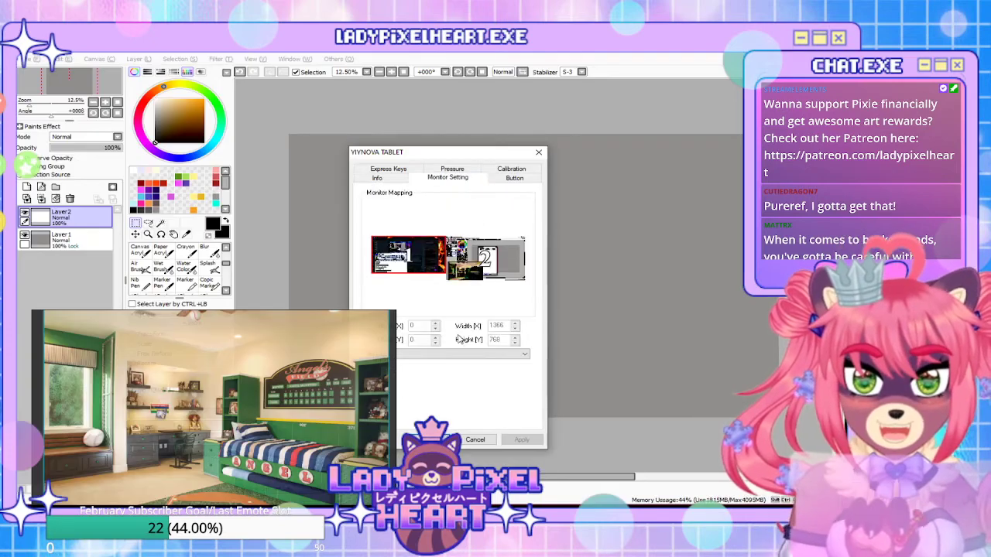
Map the drawing tablet to Monitor 2 and confirm the YIYNOVA tablet settings
left_click(459, 353)
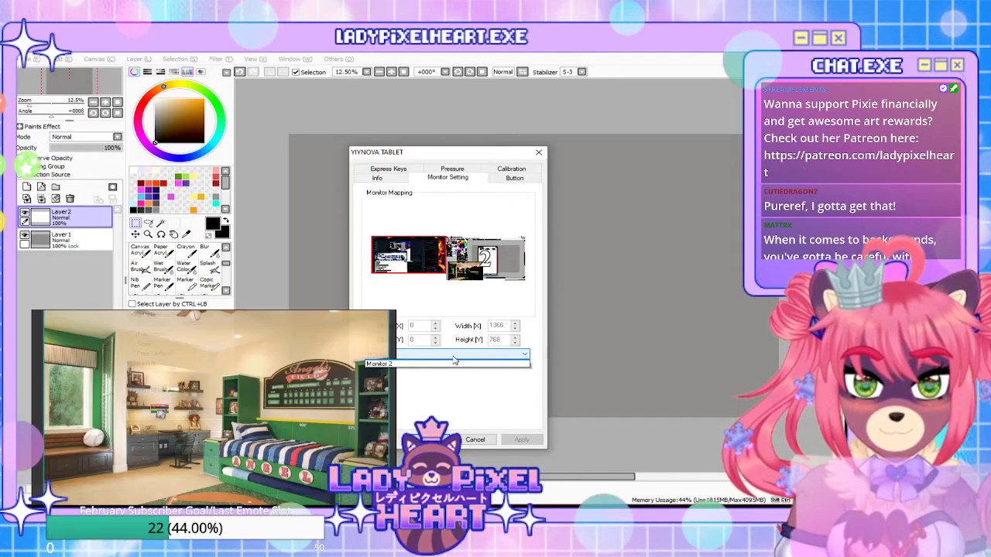
left_click(445, 373)
left_click(517, 440)
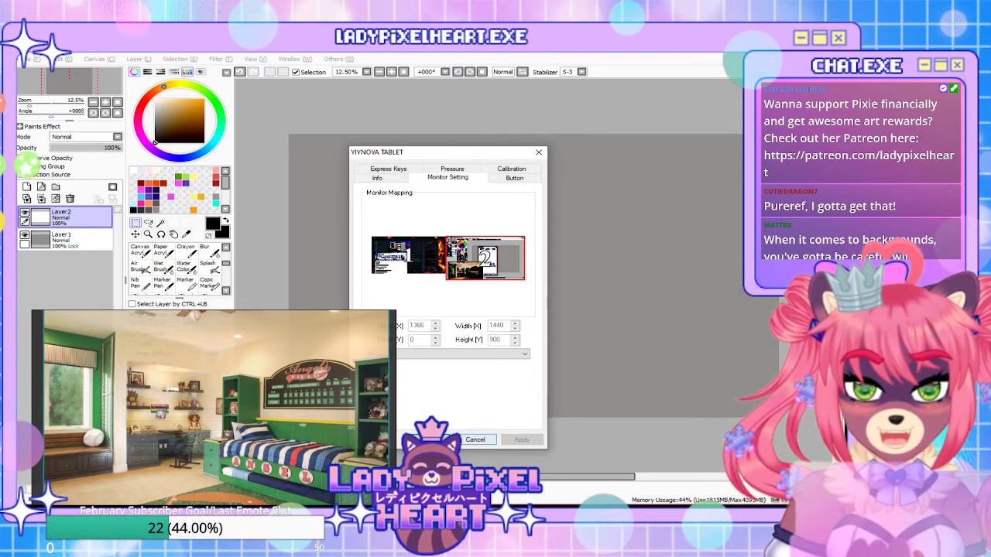
left_click(430, 440)
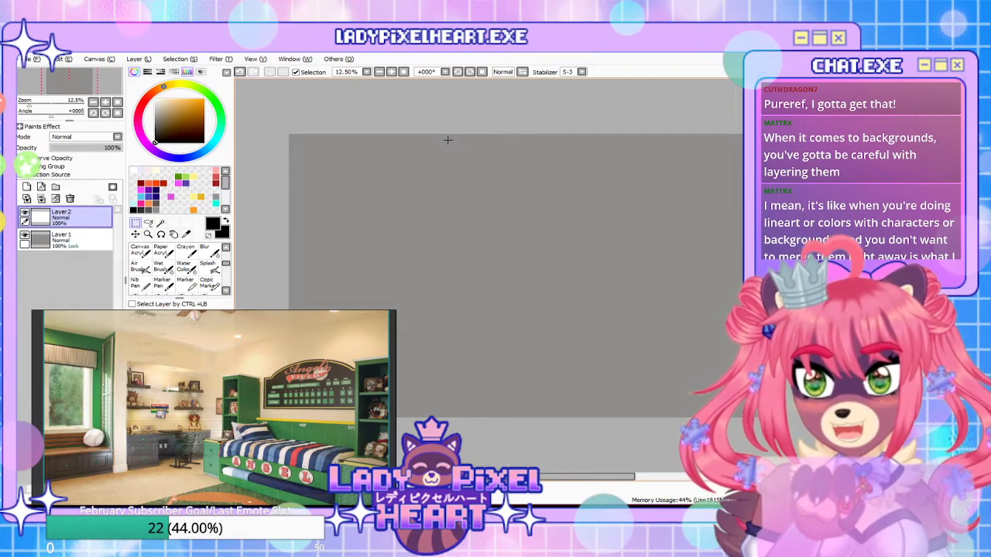
left_click_drag(304, 357, 611, 286)
left_click(51, 217)
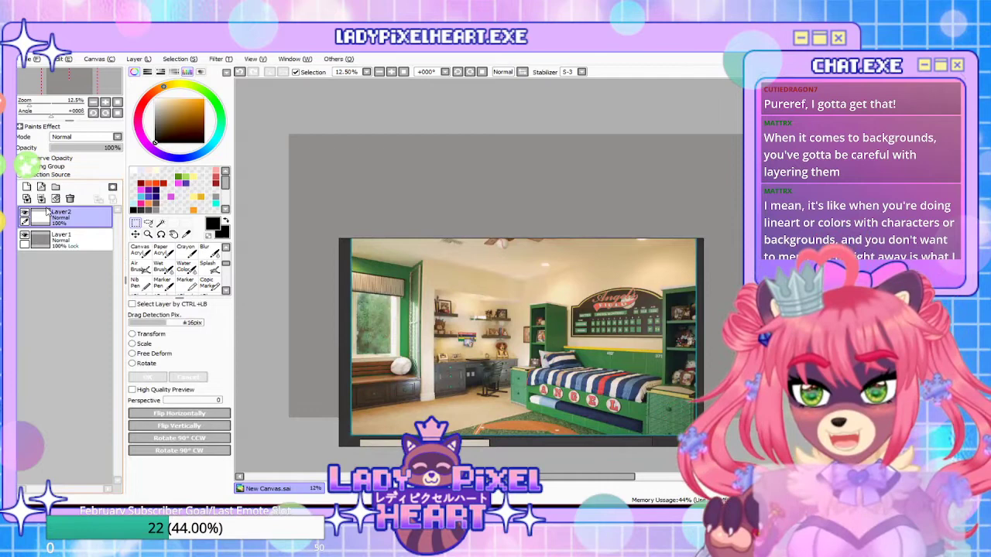
left_click(26, 187)
left_click(26, 187)
left_click(27, 186)
left_click(27, 186)
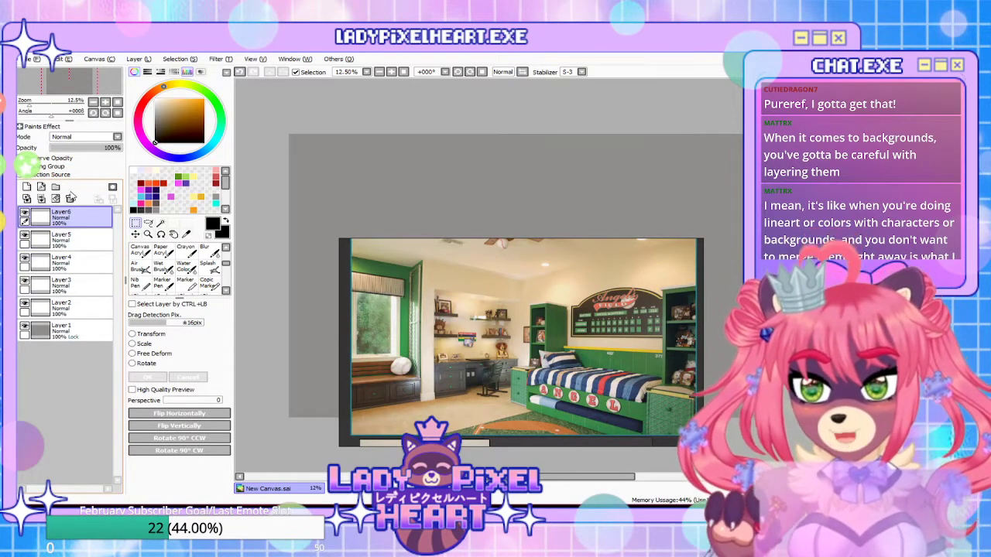
left_click(71, 199)
left_click(71, 200)
left_click(70, 200)
left_click(70, 200)
Move the reference window back over the brush tools, shrink it to a narrower frame and fit the whole green bedroom image inside
left_click_drag(609, 286, 333, 290)
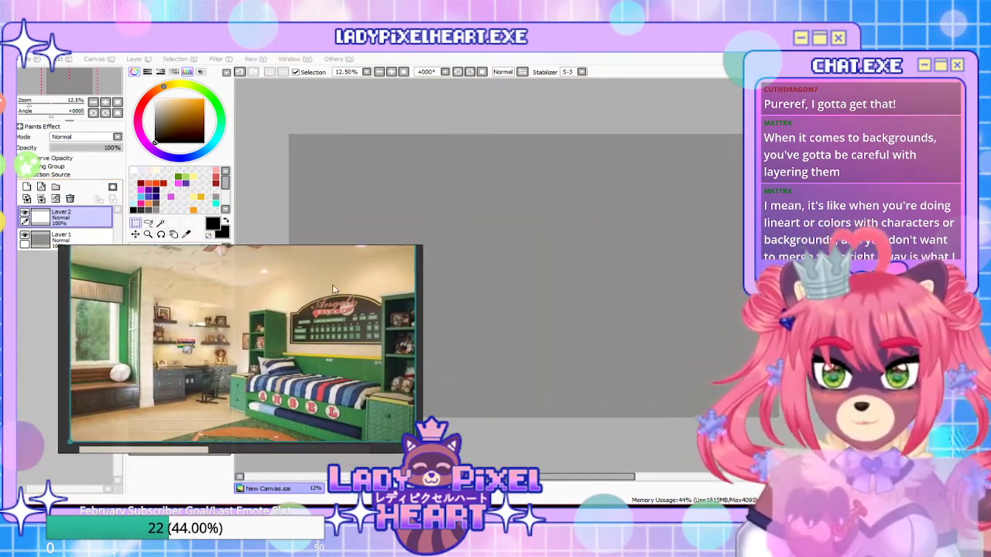
left_click_drag(422, 247, 261, 292)
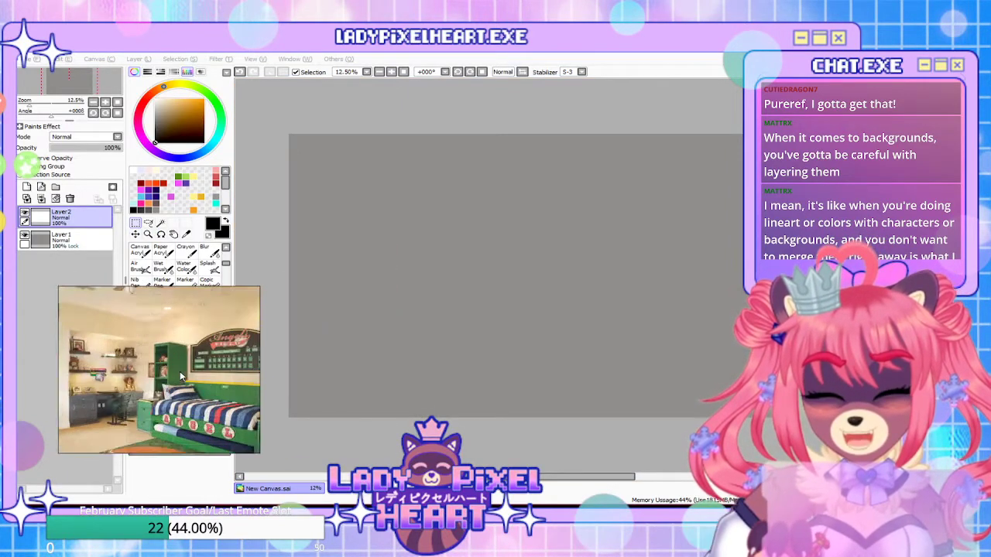
left_click(293, 171)
Draw two straight black floor edges on the upper layer, meeting at the room's back corner and sloping down to either side
scroll(590, 274, "up", 1)
scroll(548, 277, "down", 1)
scroll(456, 301, "up", 1)
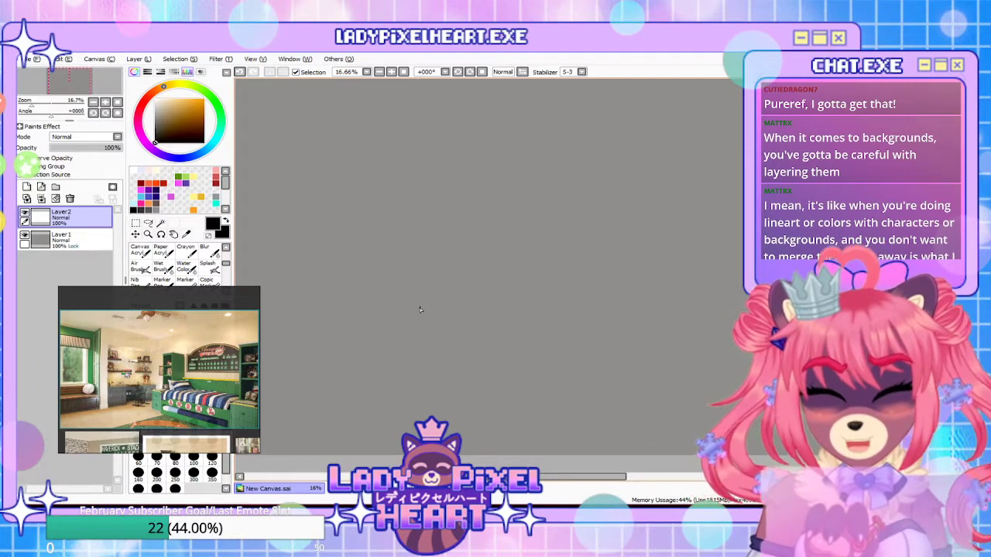
left_click_drag(369, 306, 521, 284)
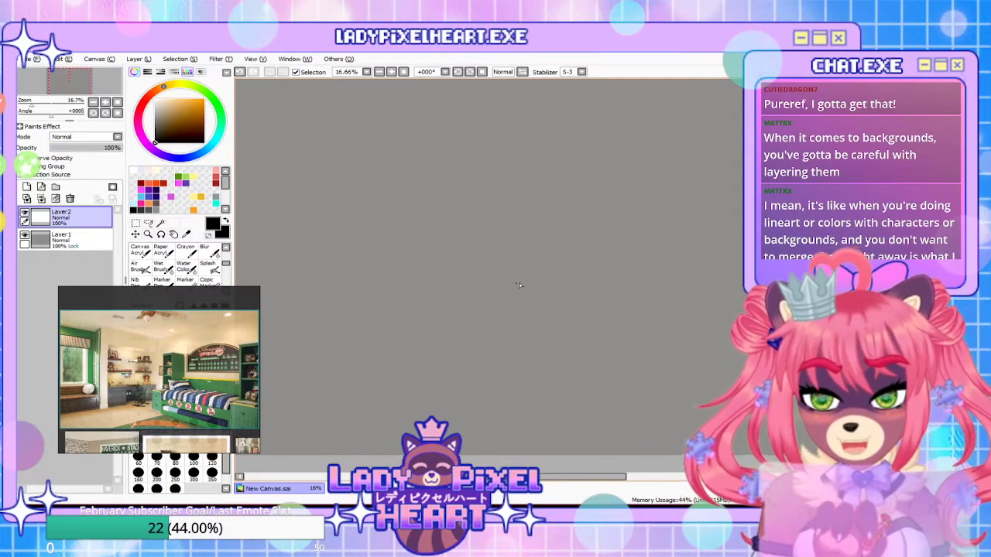
key("ctrl+z")
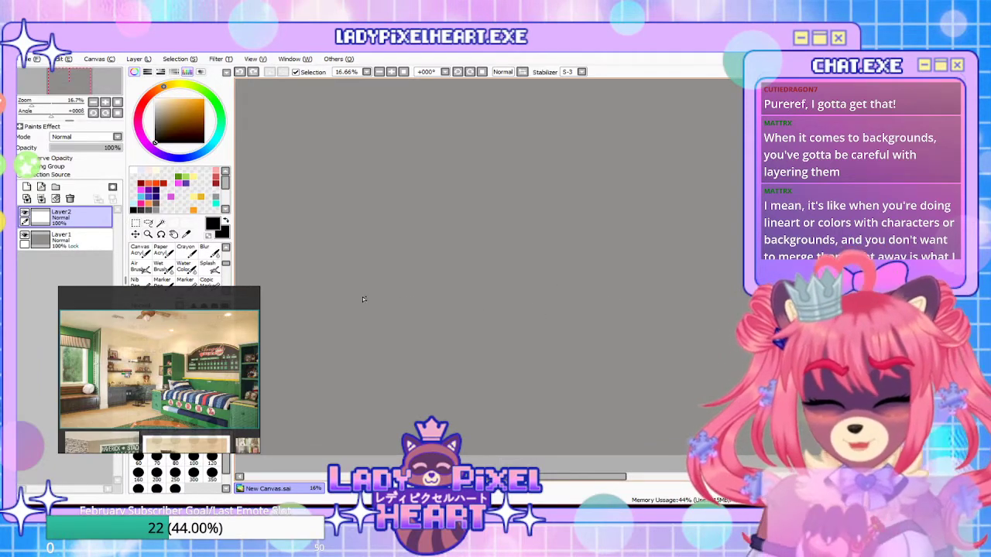
left_click_drag(508, 277, 350, 296)
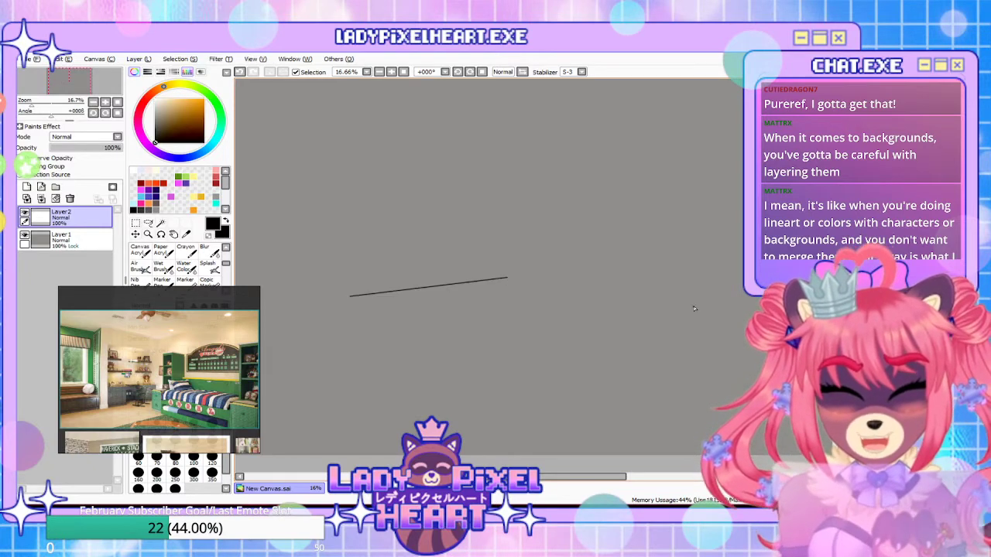
left_click_drag(696, 304, 508, 279)
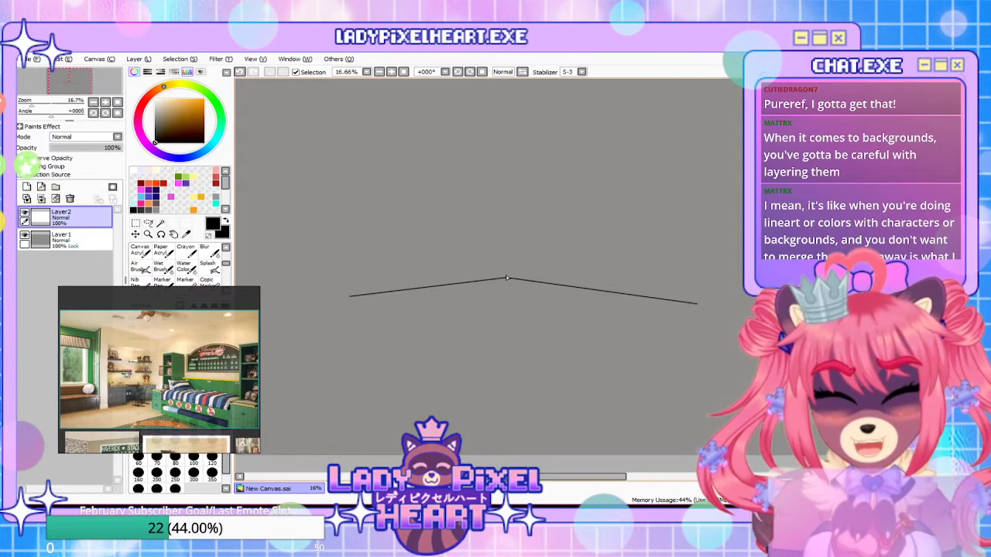
left_click(508, 134, "shift")
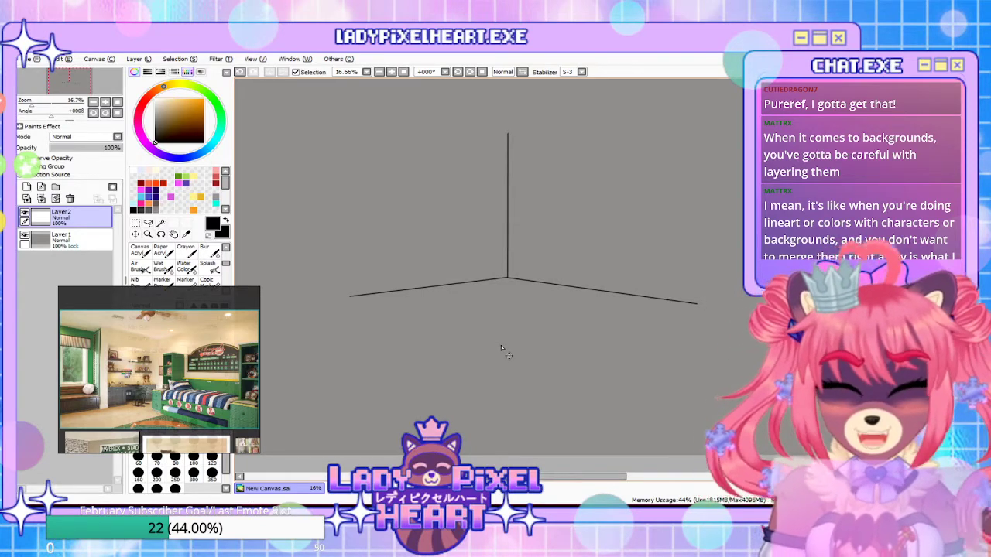
key("ctrl+z")
left_click(511, 125, "shift")
key("ctrl+z")
left_click(512, 130, "shift")
left_click_drag(555, 131, 532, 184)
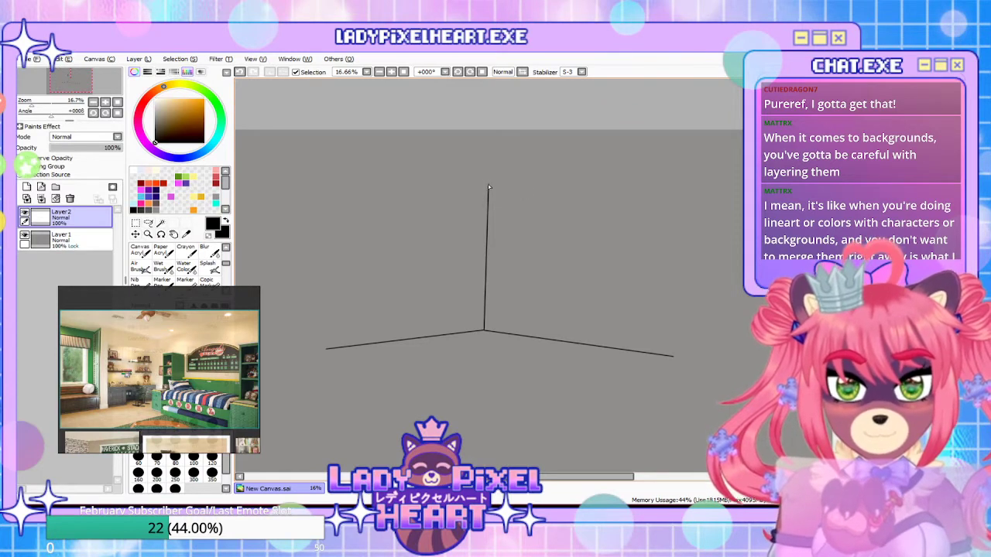
left_click(681, 158, "shift")
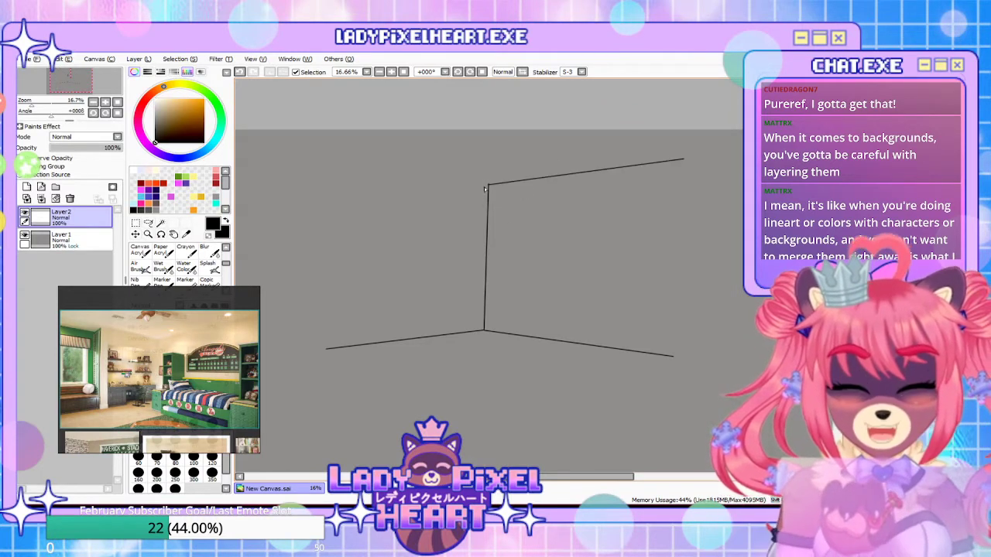
left_click(303, 155, "shift")
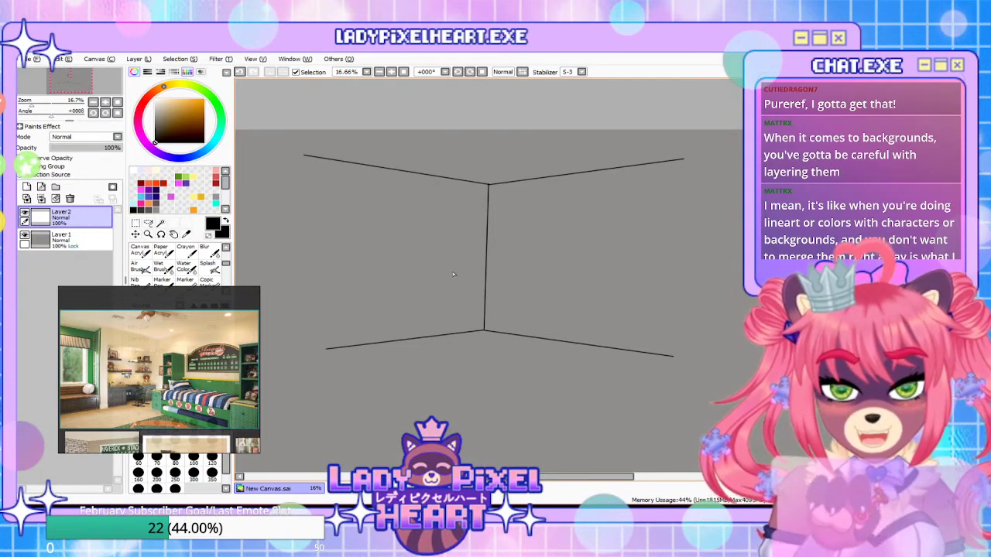
key("ctrl+z")
key("ctrl+z")
key("ctrl+z")
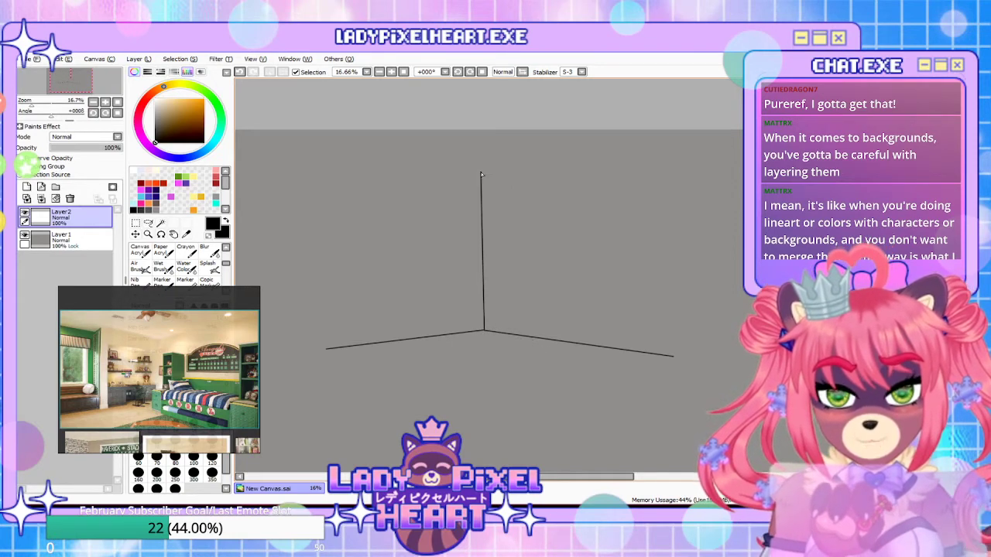
left_click(488, 185, "shift")
key("ctrl+z")
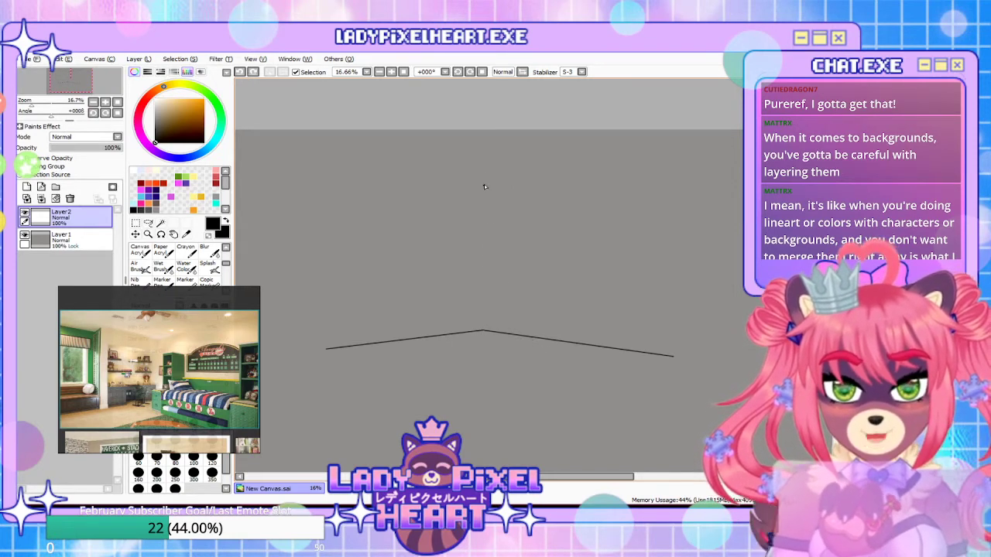
Draw a vertical wall corner up from the floor edges, with two straight ceiling edges rising outward from its upper end
left_click(484, 183, "shift")
left_click(301, 144, "shift")
left_click(485, 183)
left_click(676, 144, "shift")
Extend the left wall's floor and ceiling edges outward with freehand strokes, rotating the canvas for easier drawing
left_click_drag(494, 375, 473, 317)
left_click_drag(454, 383, 501, 381)
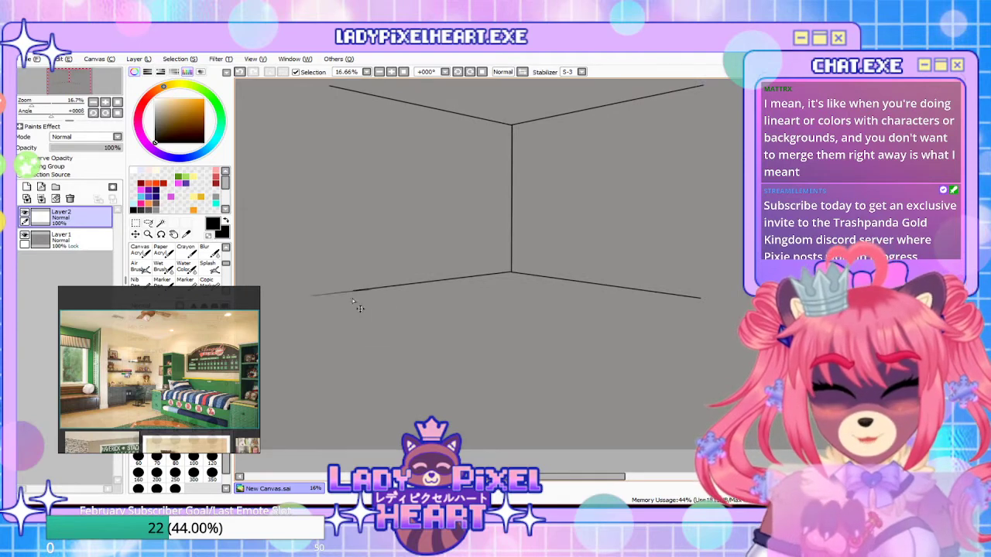
left_click_drag(504, 234, 537, 181)
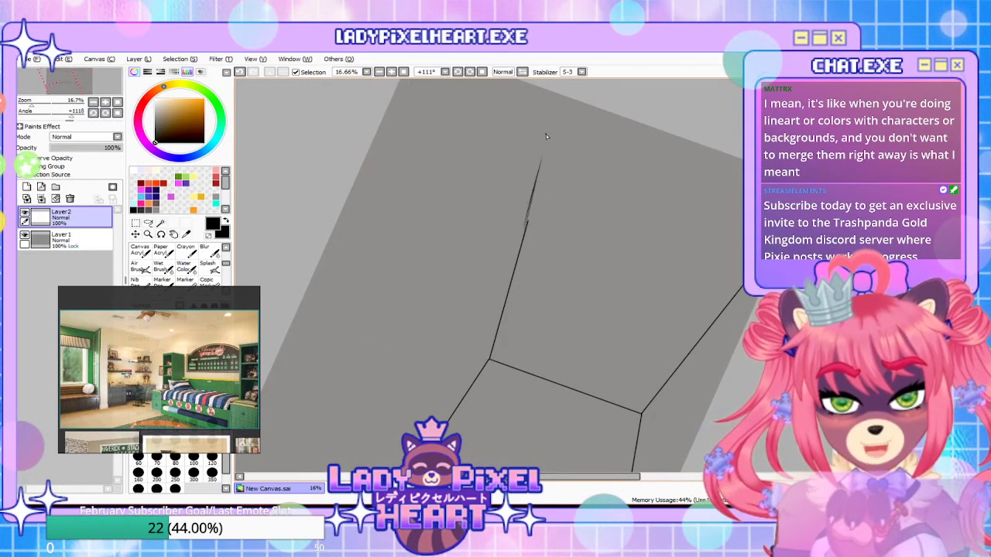
left_click_drag(593, 183, 705, 210)
left_click_drag(502, 276, 480, 330)
left_click_drag(388, 133, 465, 155)
Extend the right wall's ceiling and floor edges outward with freehand strokes and return the canvas to its unrotated angle
left_click_drag(662, 220, 510, 225)
left_click_drag(703, 152, 648, 165)
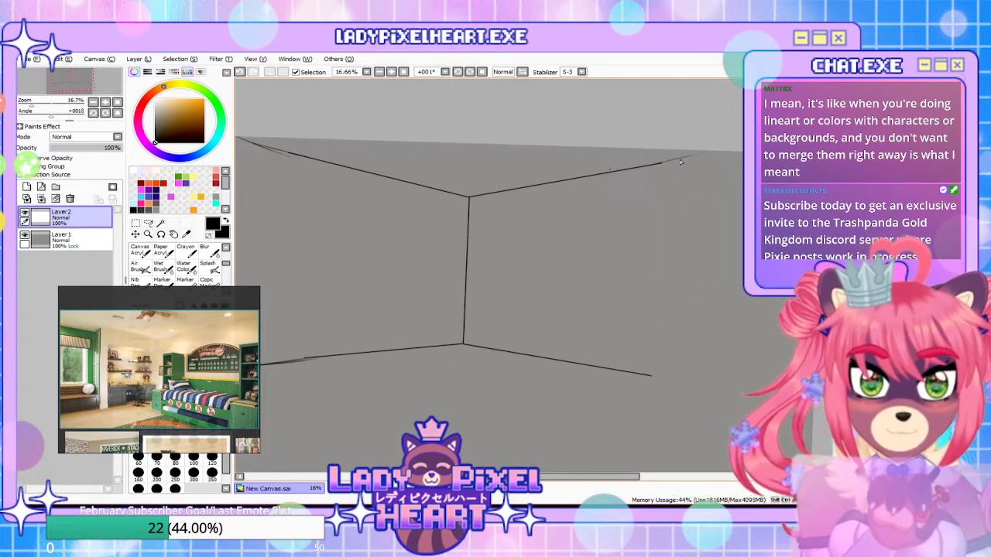
left_click_drag(588, 312, 559, 212)
left_click_drag(600, 272, 716, 295)
left_click_drag(492, 319, 593, 358)
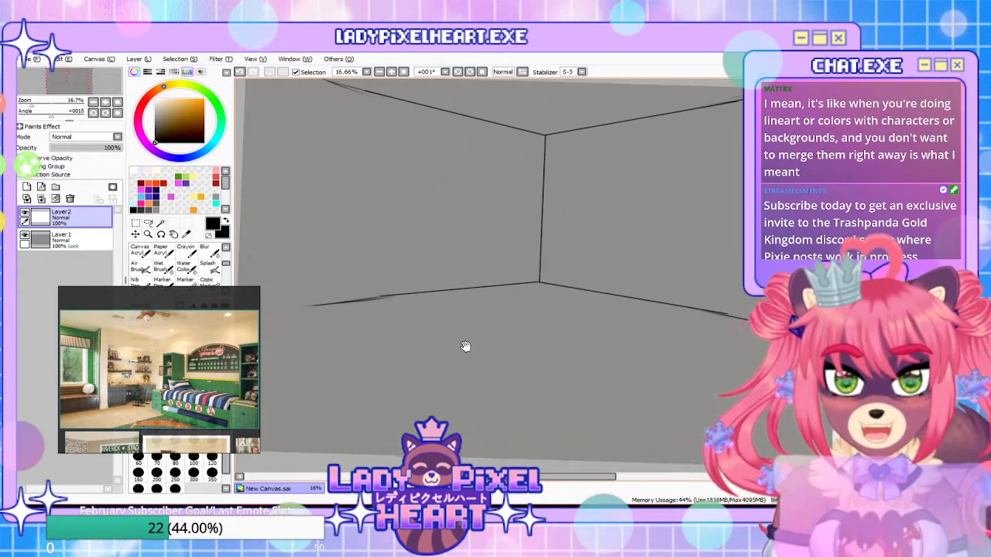
left_click_drag(465, 347, 500, 394)
left_click_drag(553, 340, 523, 369)
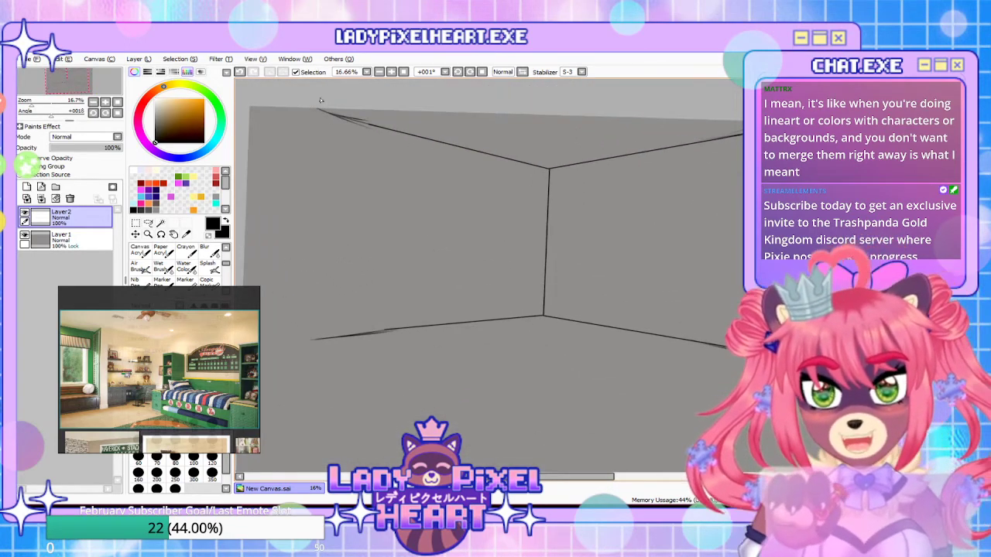
left_click_drag(611, 329, 475, 307)
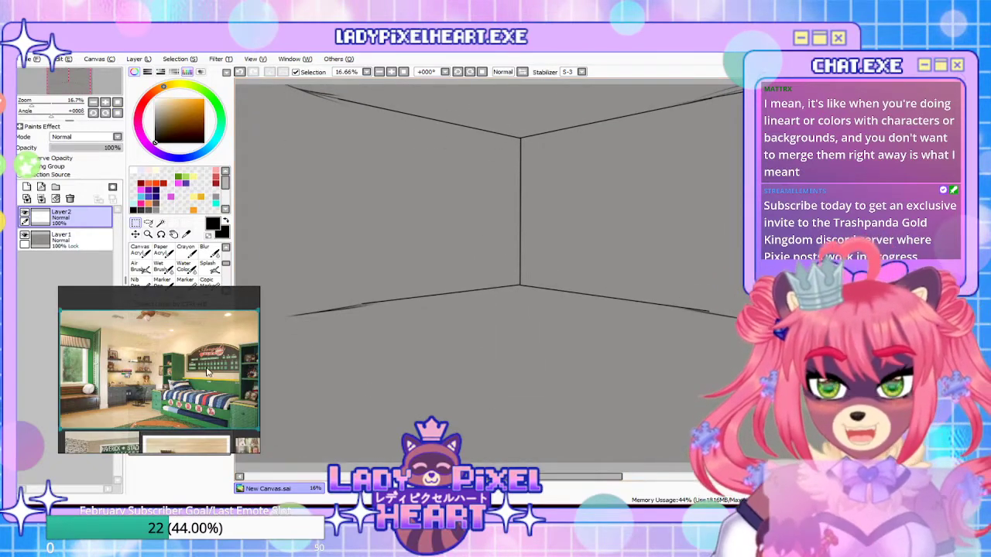
Examine the green bedroom and the surrounding baseball-themed images on the reference board
scroll(182, 395, "down", 6)
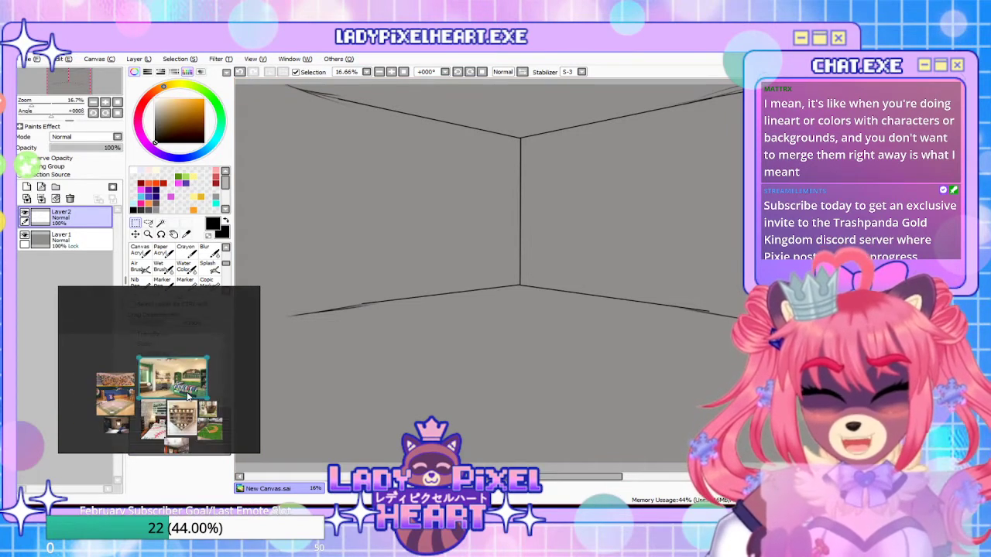
scroll(187, 417, "up", 8)
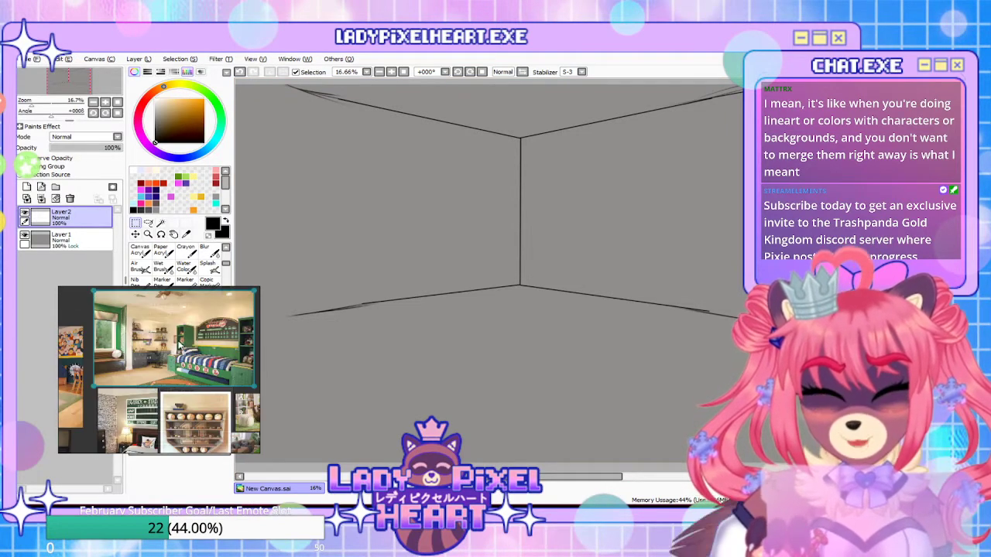
double_click(179, 336)
scroll(144, 364, "down", 1)
scroll(94, 369, "up", 2)
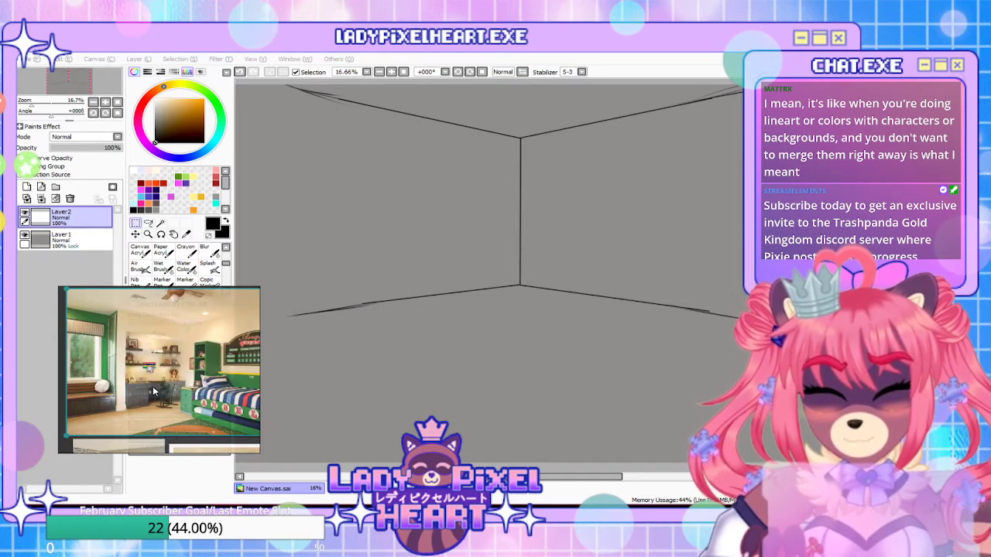
scroll(152, 386, "down", 2)
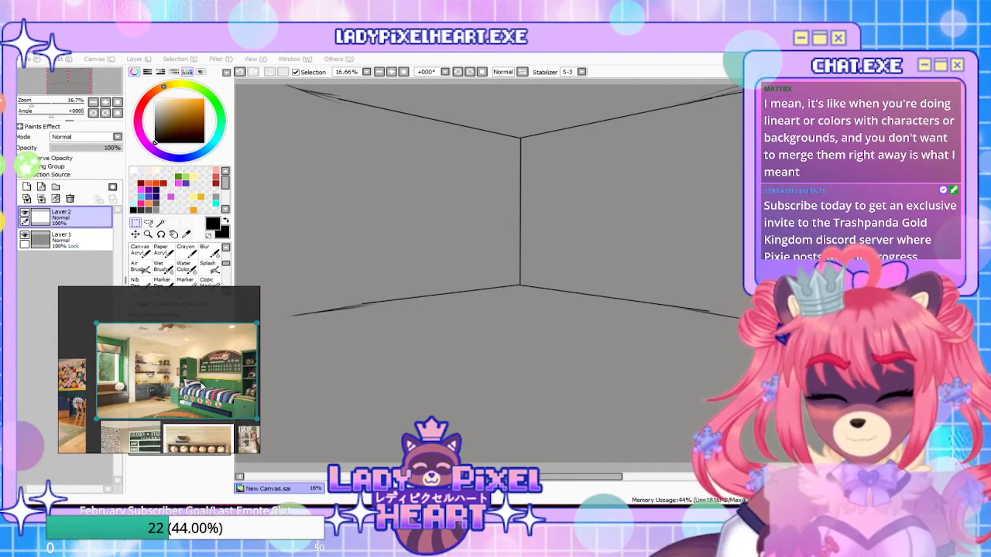
scroll(203, 387, "down", 4)
scroll(188, 425, "up", 5)
scroll(168, 336, "down", 3)
scroll(176, 344, "up", 3)
scroll(182, 349, "down", 3)
scroll(186, 354, "up", 3)
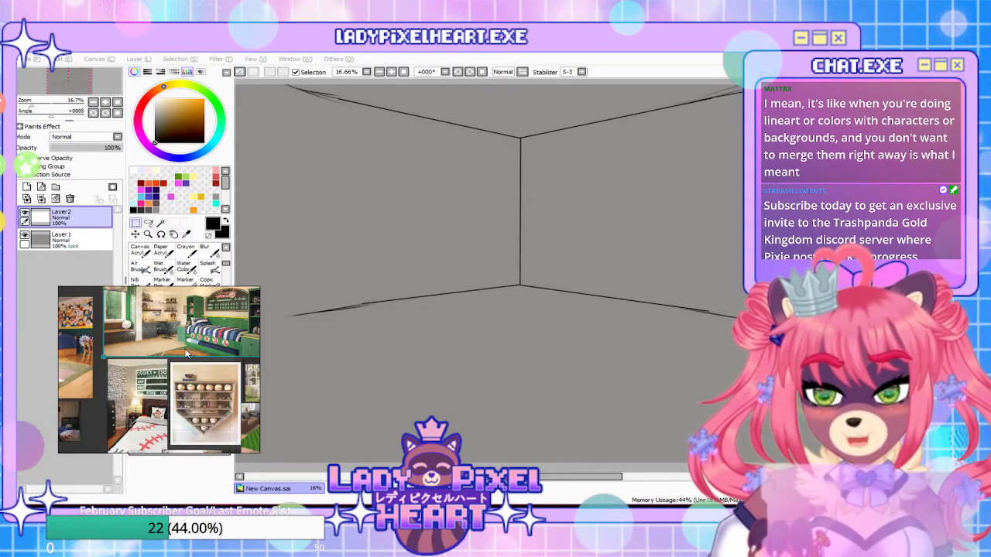
scroll(174, 391, "down", 3)
scroll(194, 389, "up", 2)
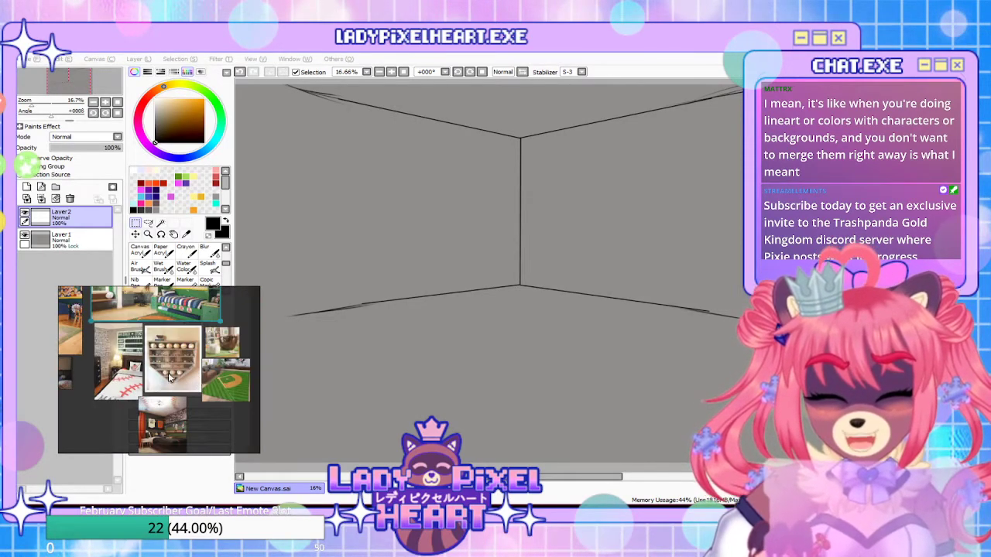
Copy the home-plate-shaped baseball shelf image from the reference board and paste it into the room canvas as a new layer
left_click(164, 366)
right_click(163, 365)
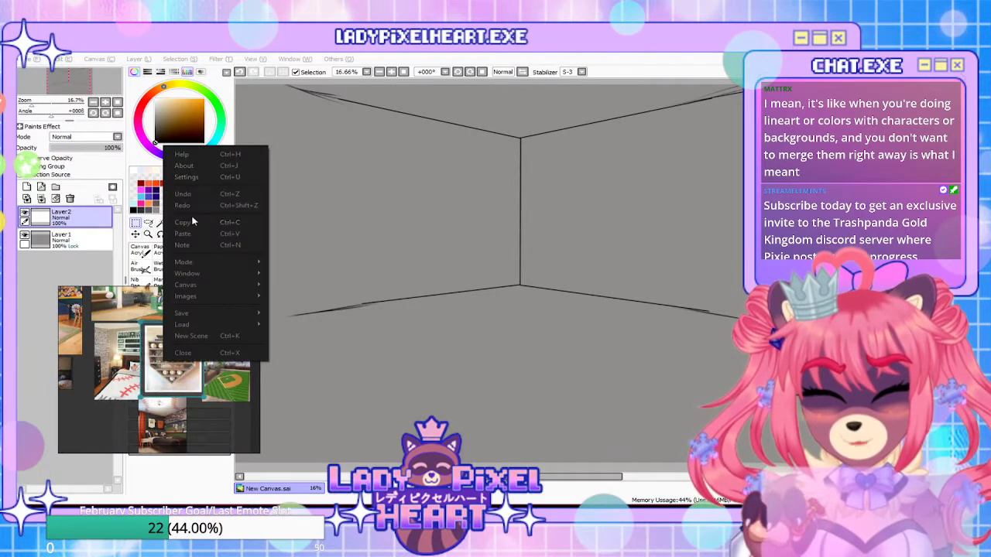
left_click(189, 223)
left_click(68, 217)
key("ctrl+v")
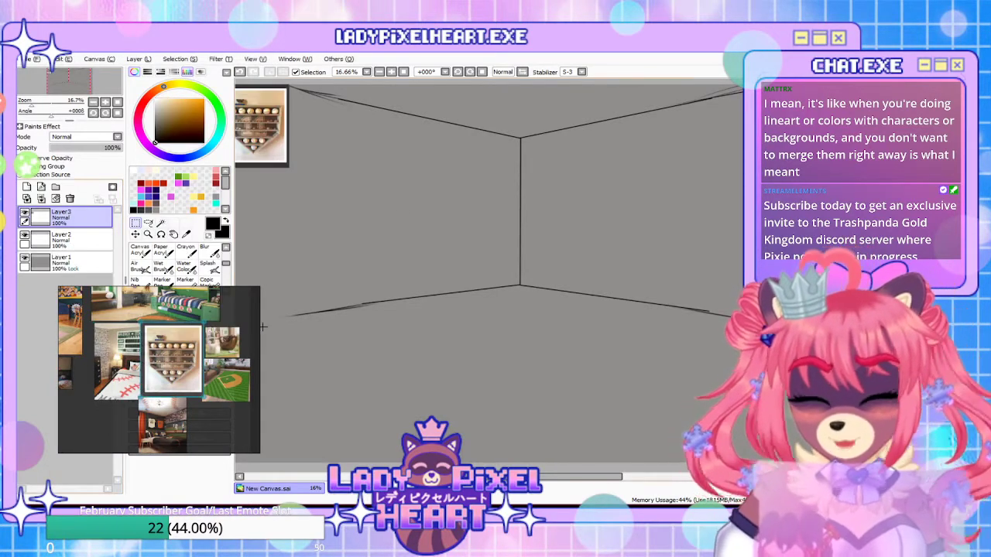
Erase the dark frame and white wall around the pasted baseball shelf, leaving only its home-plate shape
left_click_drag(326, 200, 363, 248)
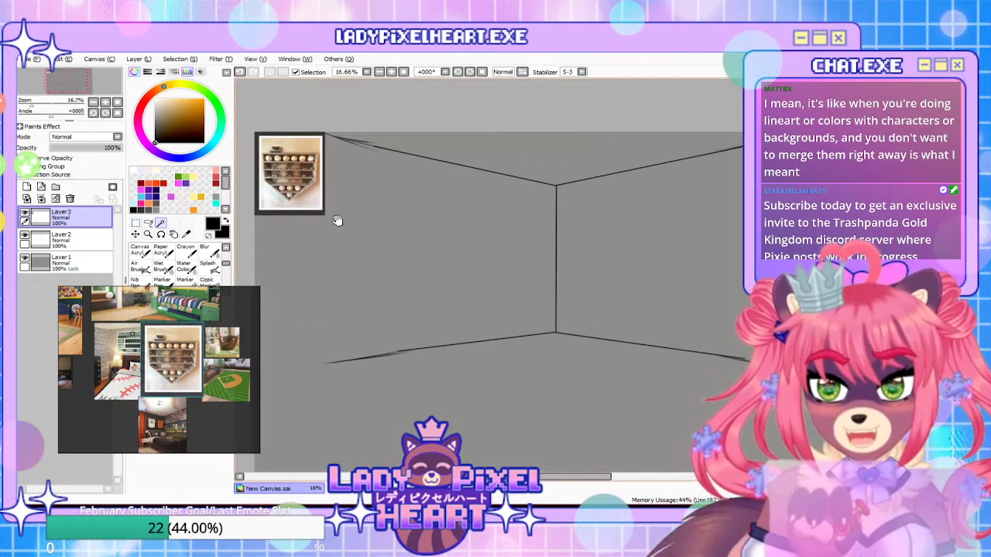
key("e")
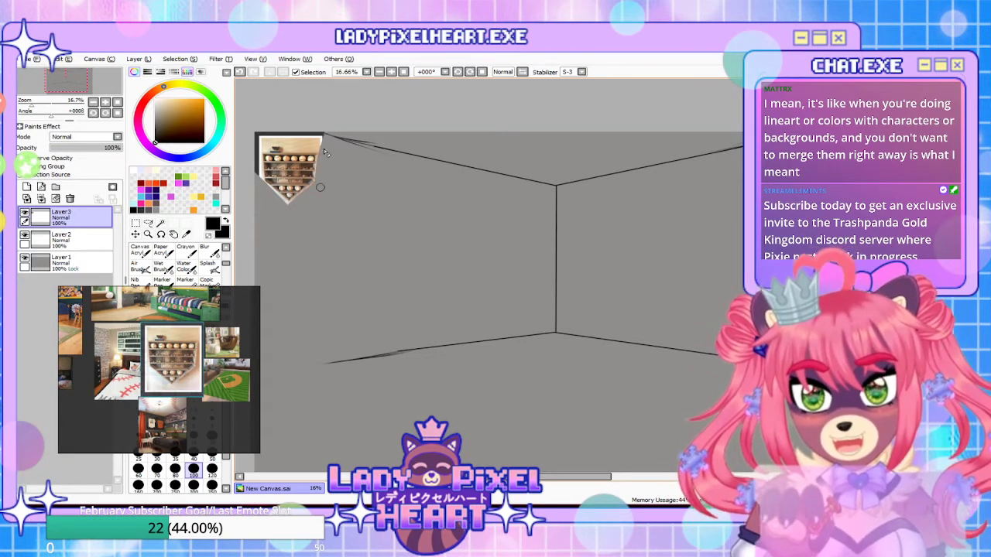
mouse_move(250, 140)
left_mouse_down()
mouse_move(339, 140)
mouse_move(252, 139)
mouse_move(277, 132)
mouse_move(256, 176)
mouse_move(258, 126)
mouse_move(257, 203)
left_mouse_up()
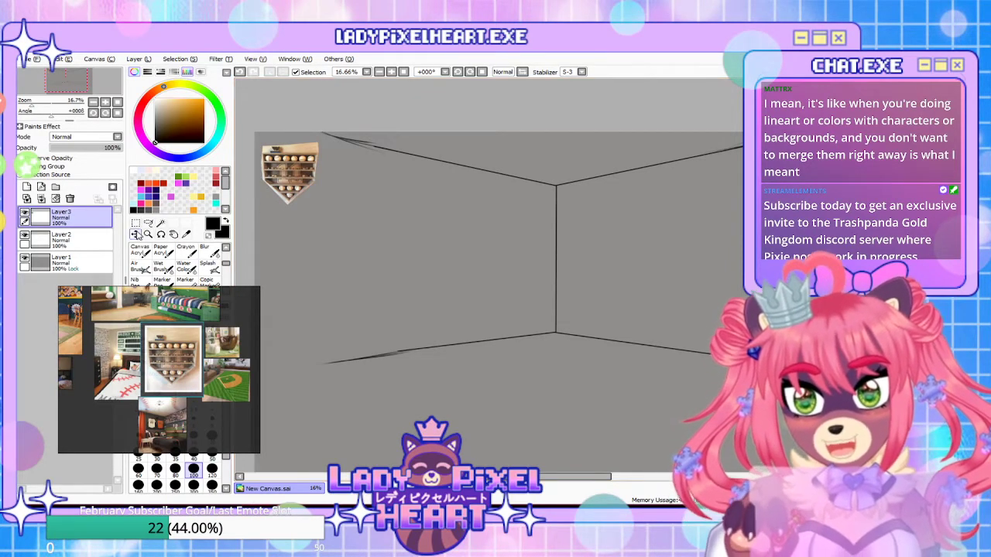
Move the baseball shelf cutout onto the left wall near the corner and distort it to match the wall's perspective
left_click(137, 234)
mouse_move(289, 166)
left_mouse_down()
mouse_move(476, 239)
mouse_move(469, 232)
mouse_move(492, 236)
left_mouse_up()
key("ctrl+t")
left_click_drag(524, 206, 519, 215)
left_click_drag(517, 284, 459, 274)
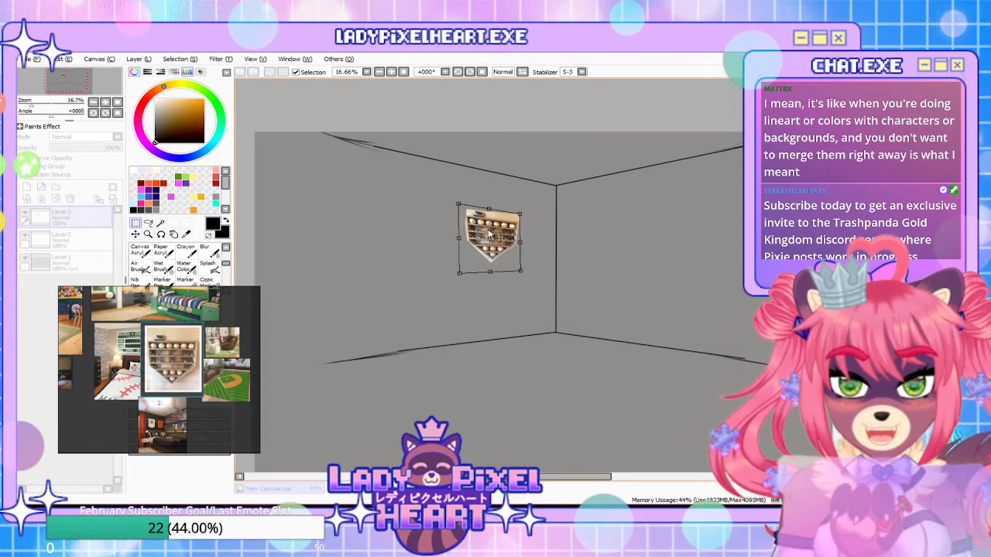
key("Return")
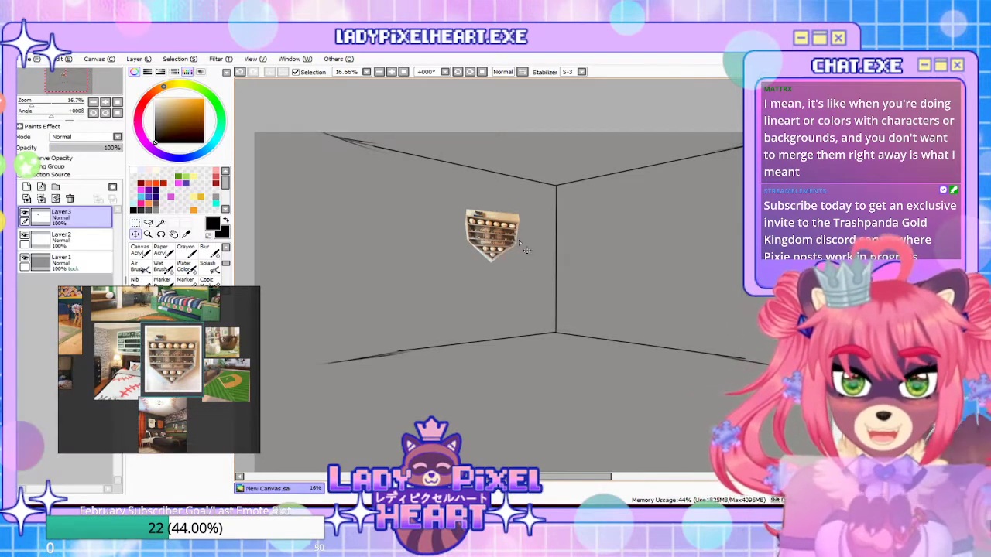
key("b")
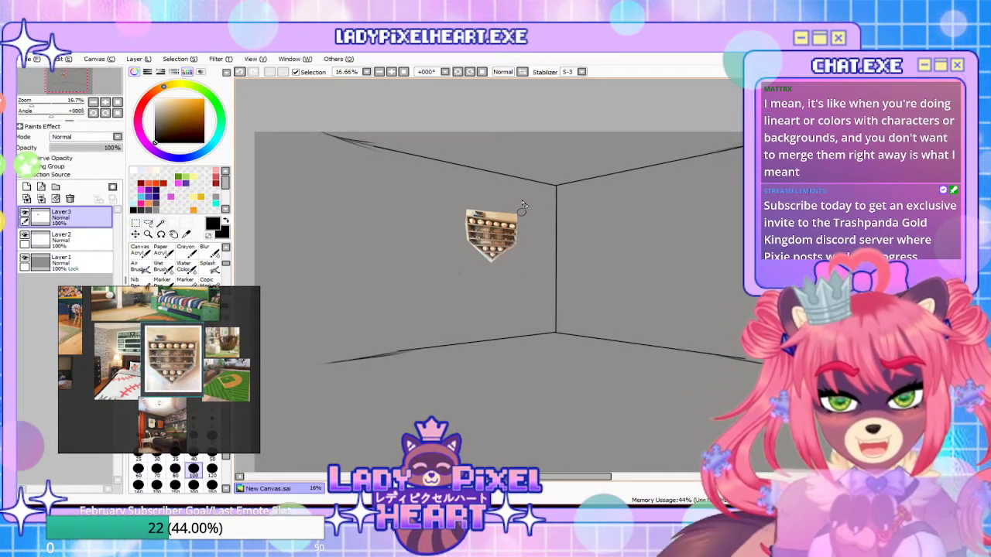
Copy the baseball-glove chair image from the reference board and paste it into the room canvas as a new layer
right_click(220, 350)
key("Escape")
right_click(220, 350)
key("Escape")
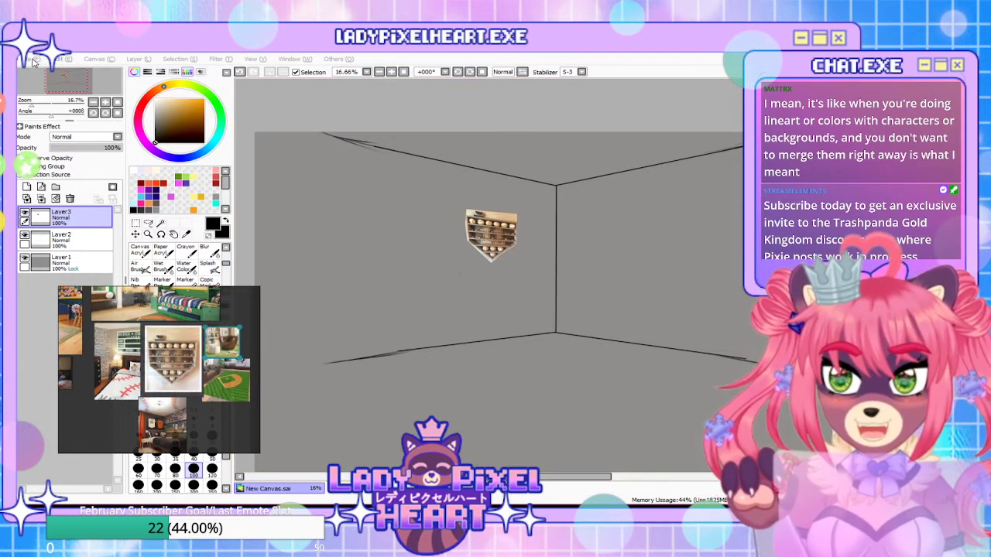
key("ctrl+v")
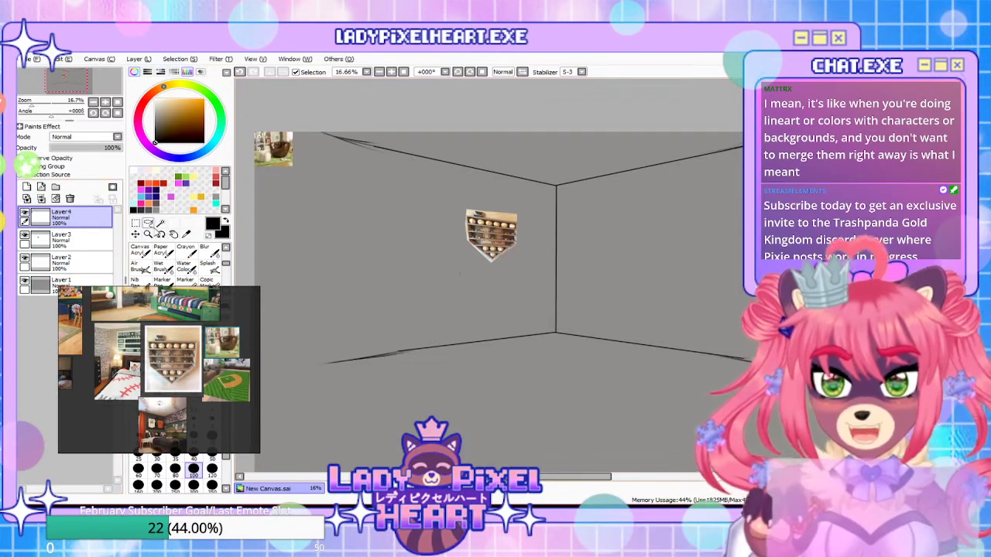
Move the pasted glove-chair picture to the floor area at the room's corner and enlarge it to furniture scale
left_click(135, 234)
left_click_drag(273, 154, 584, 366)
key("ctrl+t")
left_click_drag(538, 334, 586, 301)
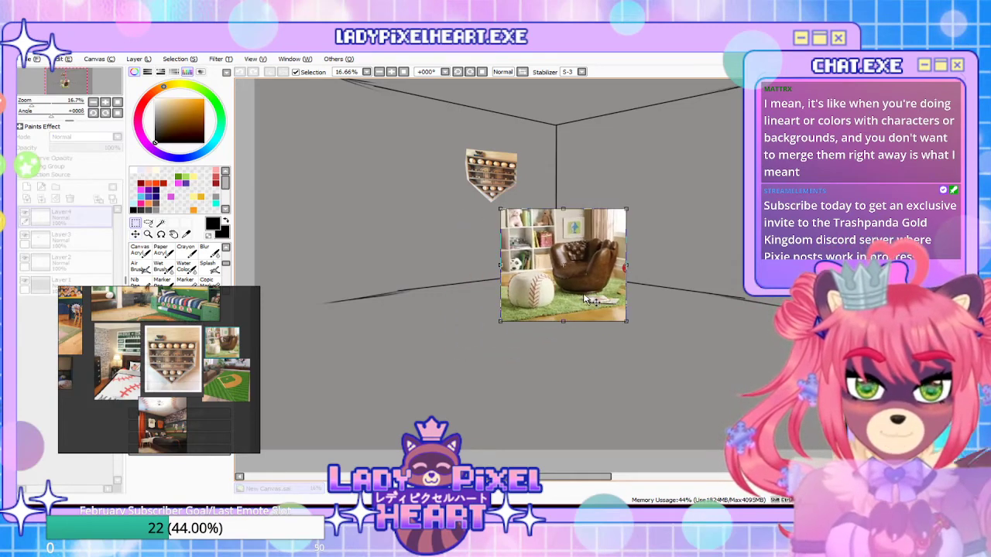
key("Return")
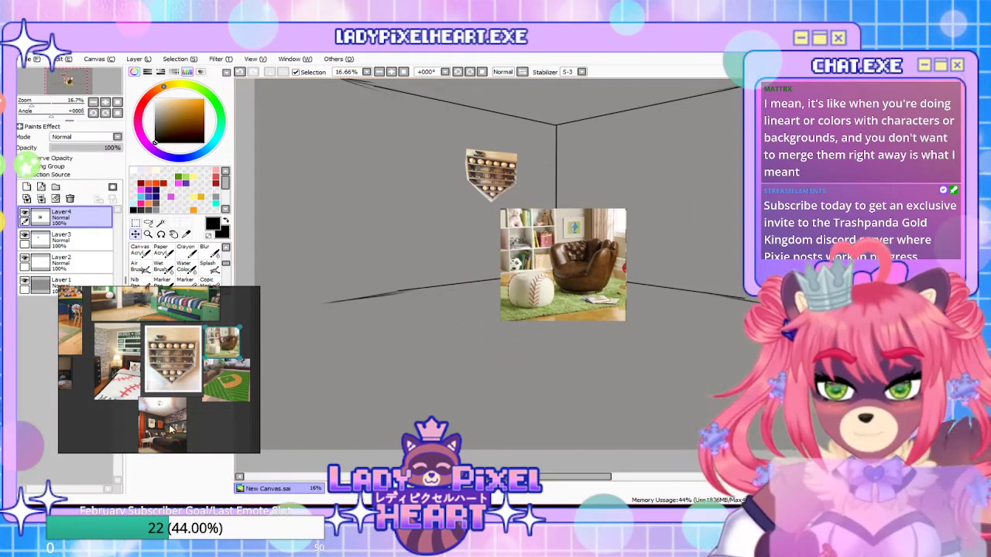
Erase the rug, floor, wall and bookshelf around the glove chair and baseball ottoman, leaving only those two objects
key("e")
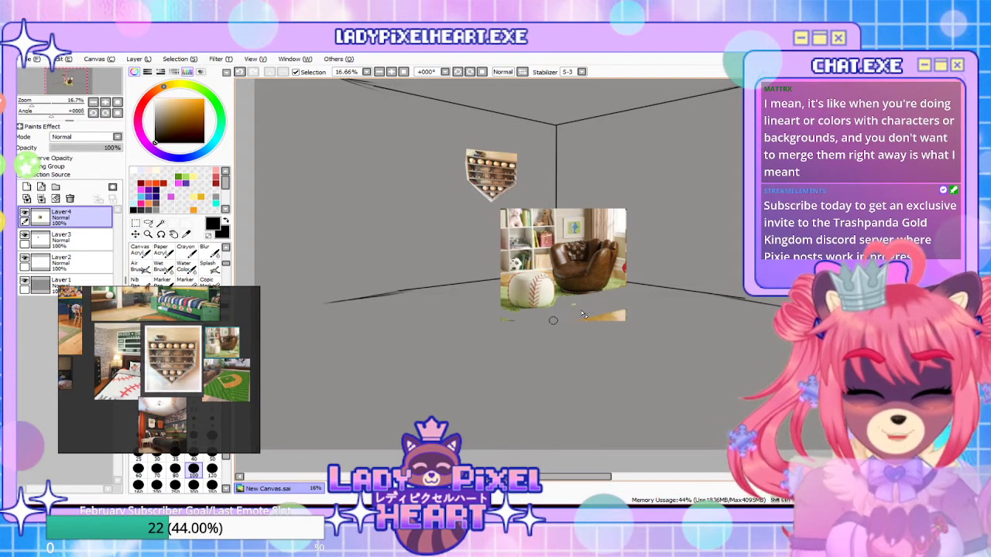
left_click_drag(590, 311, 627, 316)
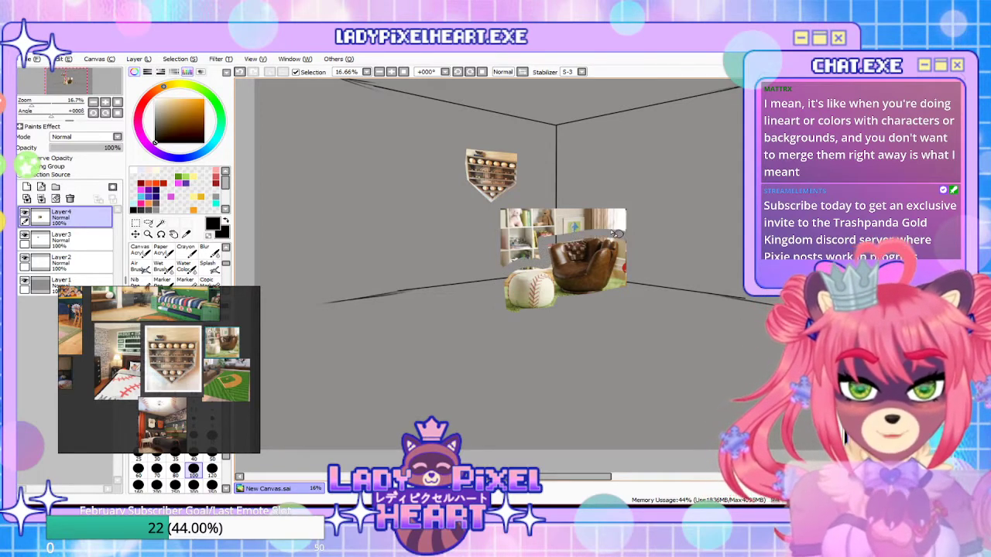
mouse_move(628, 223)
left_mouse_down()
mouse_move(564, 225)
mouse_move(501, 209)
mouse_move(496, 246)
mouse_move(507, 263)
left_mouse_up()
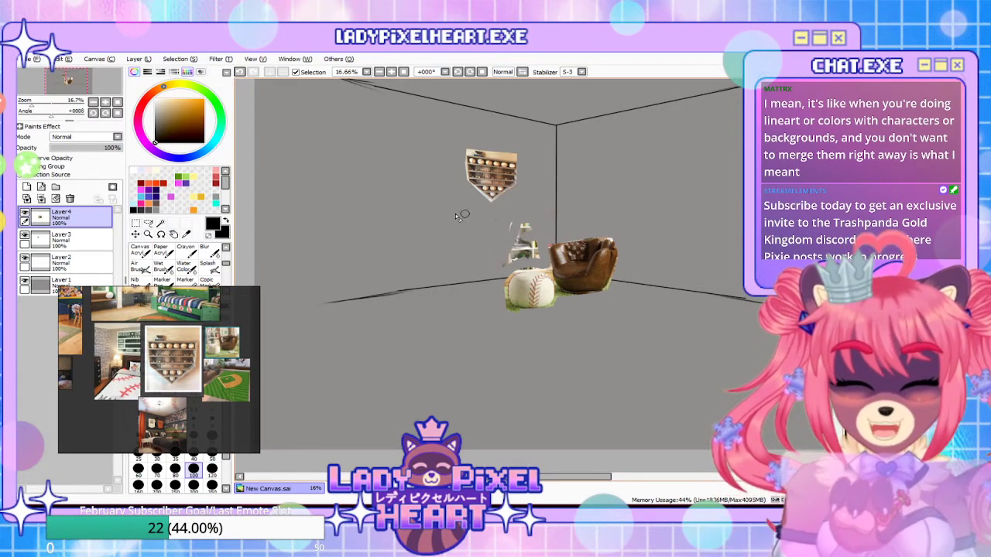
left_click_drag(502, 268, 537, 247)
left_click_drag(628, 382, 497, 389)
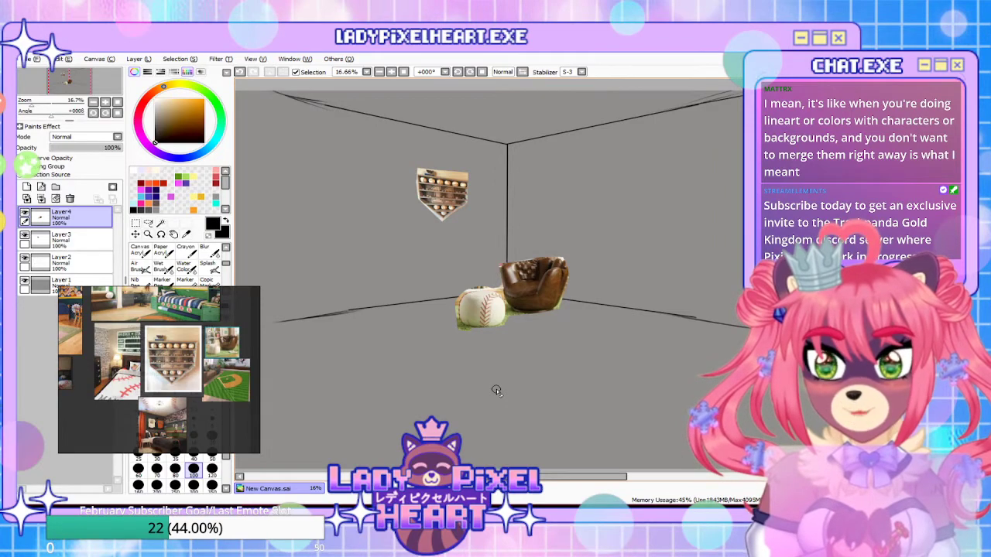
Shift the glove chair and baseball ottoman slightly forward on the floor and combine their layer into the shelf's layer, Layer3
left_click(137, 236)
left_click_drag(551, 298, 564, 308)
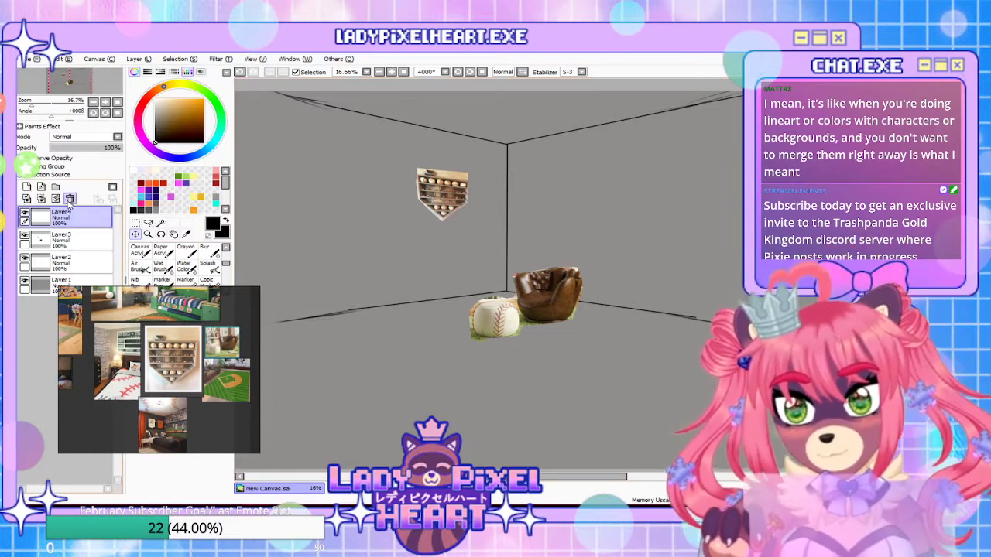
left_click(70, 198)
left_click_drag(550, 381, 555, 346)
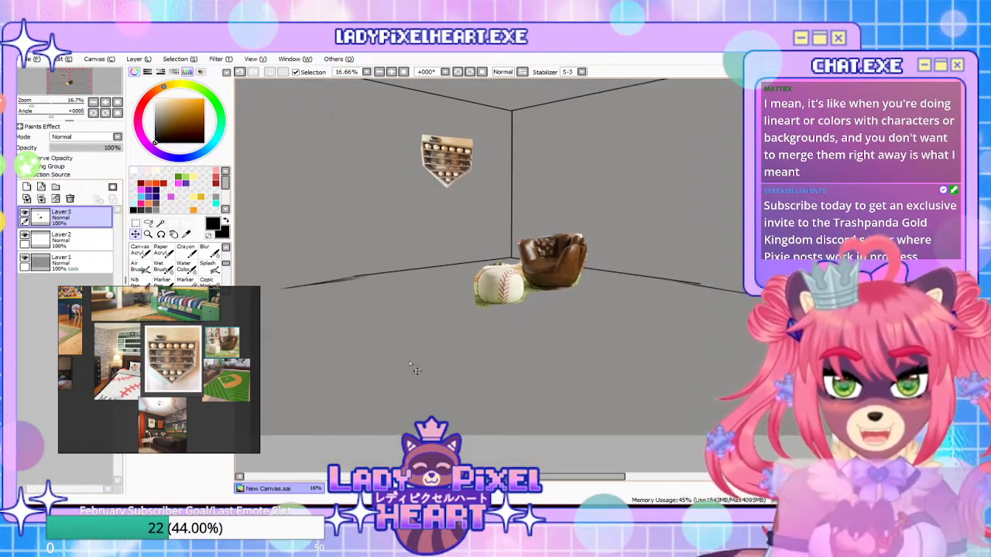
Choose the dark blue swatch as the drawing colour
left_click(148, 223)
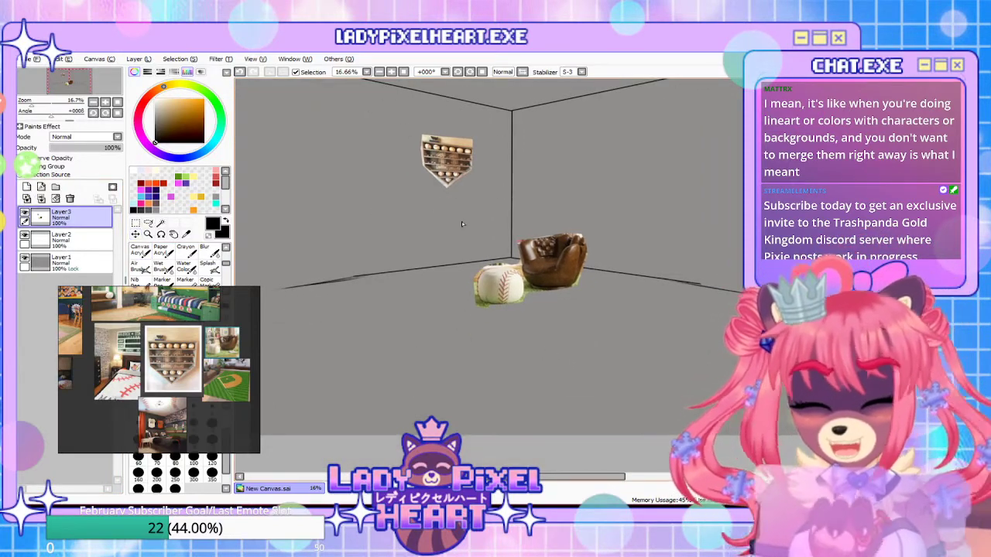
left_click(157, 193)
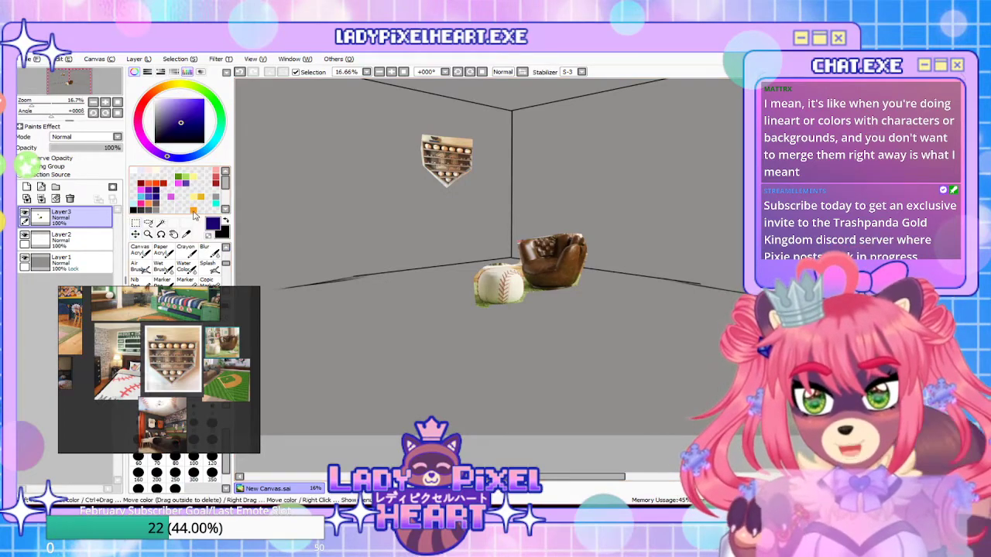
key("ctrl+z")
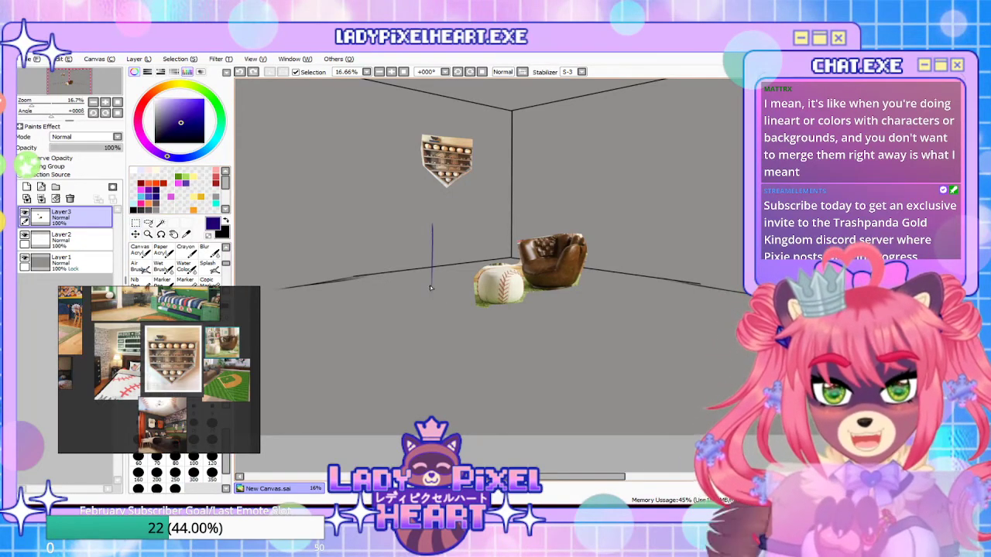
mouse_move(431, 219)
left_mouse_down()
mouse_move(433, 298)
mouse_move(379, 280)
left_mouse_up()
left_click_drag(376, 223, 377, 282)
mouse_move(371, 223)
left_mouse_down()
mouse_move(475, 225)
mouse_move(557, 213)
mouse_move(539, 236)
left_mouse_up()
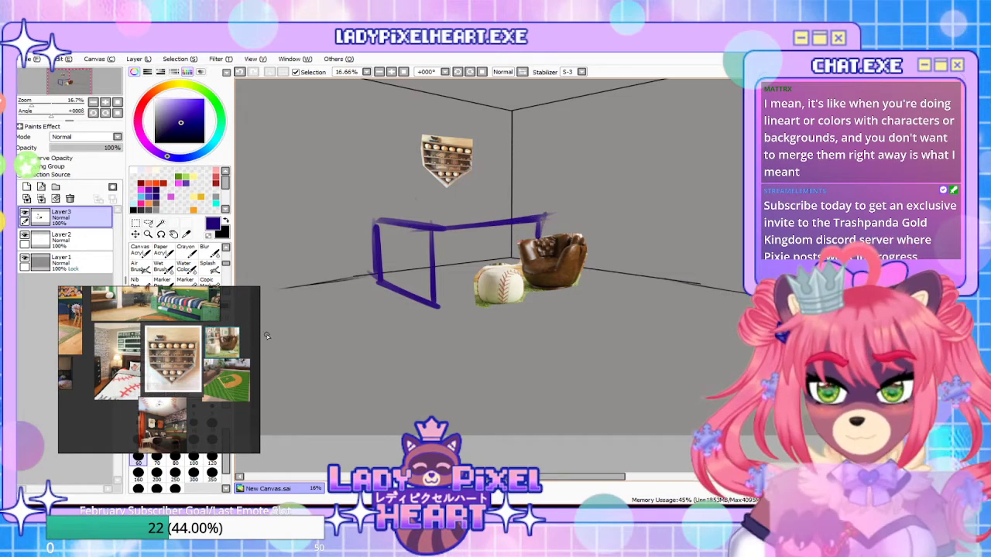
key("ctrl+z")
key("ctrl+z")
key("ctrl+z")
key("ctrl+z")
key("ctrl+z")
key("ctrl+z")
key("ctrl+z")
key("ctrl+z")
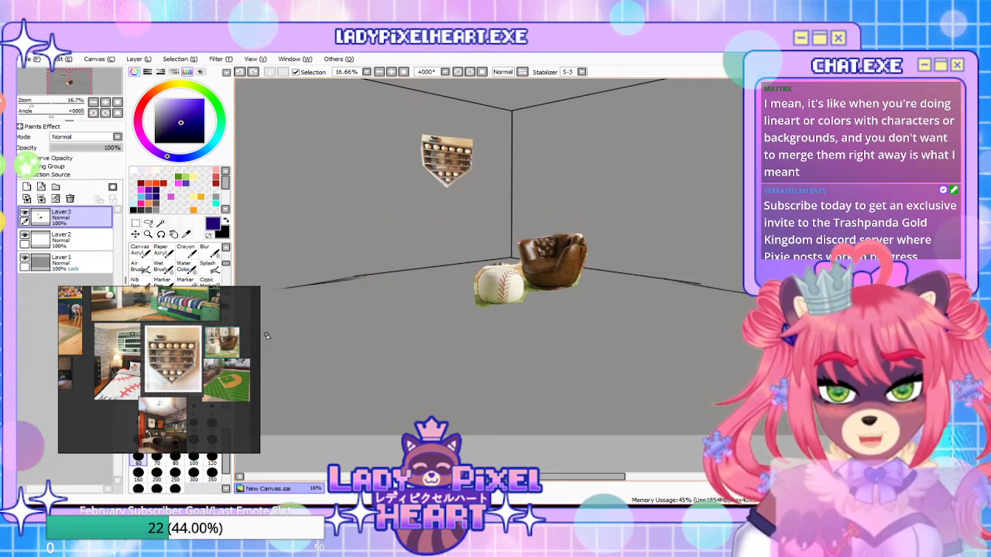
On Layer2, sketch the dark blue uprights and base edge of a furniture frame along the left wall, behind the chair and ottoman
left_click(83, 243)
mouse_move(434, 226)
left_mouse_down()
mouse_move(434, 295)
mouse_move(474, 284)
left_mouse_up()
left_click_drag(537, 206, 536, 236)
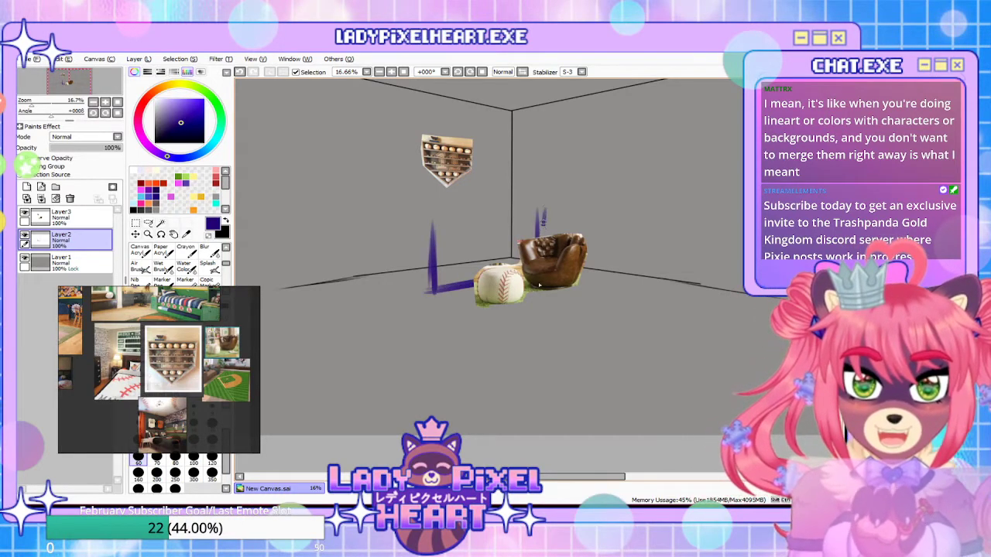
Try to sketch a dark blue desk box behind the baseball and glove chair, erasing its extra rear line
left_click_drag(431, 226, 539, 209)
mouse_move(442, 230)
left_mouse_down()
mouse_move(373, 217)
mouse_move(466, 239)
mouse_move(431, 250)
mouse_move(380, 219)
mouse_move(377, 286)
mouse_move(384, 276)
mouse_move(434, 295)
left_mouse_up()
left_click_drag(380, 216, 569, 207)
mouse_move(435, 231)
left_mouse_down()
mouse_move(584, 218)
mouse_move(467, 226)
mouse_move(573, 213)
left_mouse_up()
mouse_move(514, 224)
left_mouse_down()
mouse_move(544, 223)
mouse_move(563, 237)
left_mouse_up()
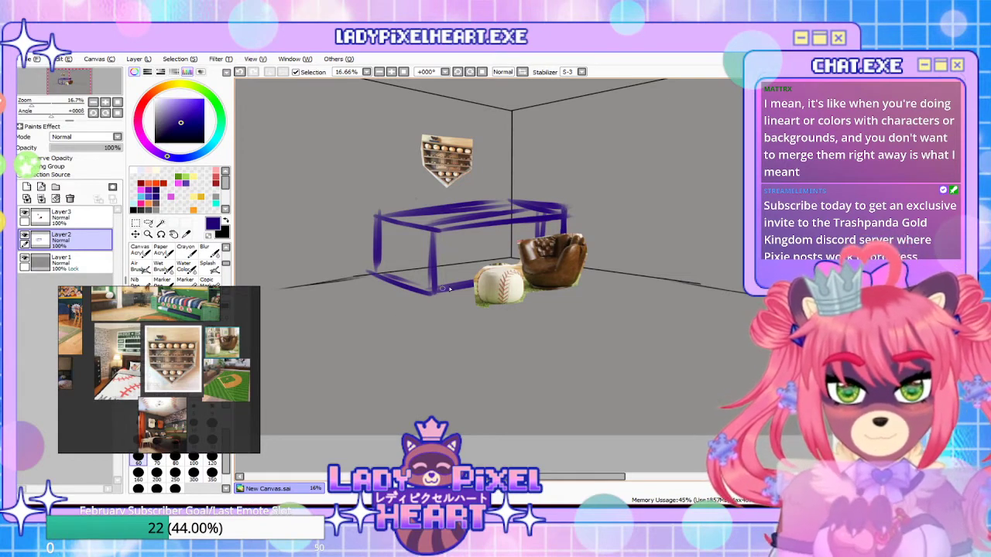
key("bracketleft")
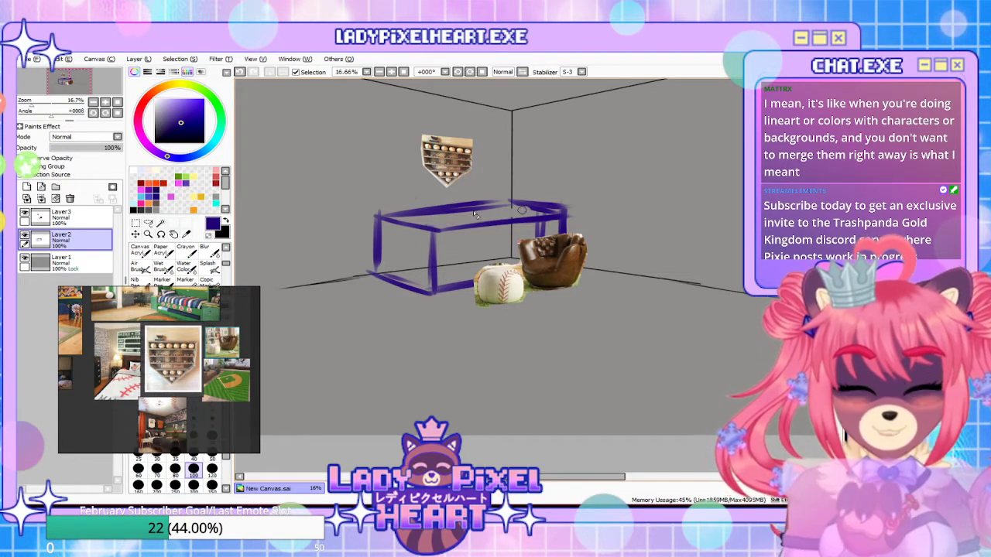
mouse_move(486, 221)
left_mouse_down()
mouse_move(548, 210)
mouse_move(521, 211)
left_mouse_up()
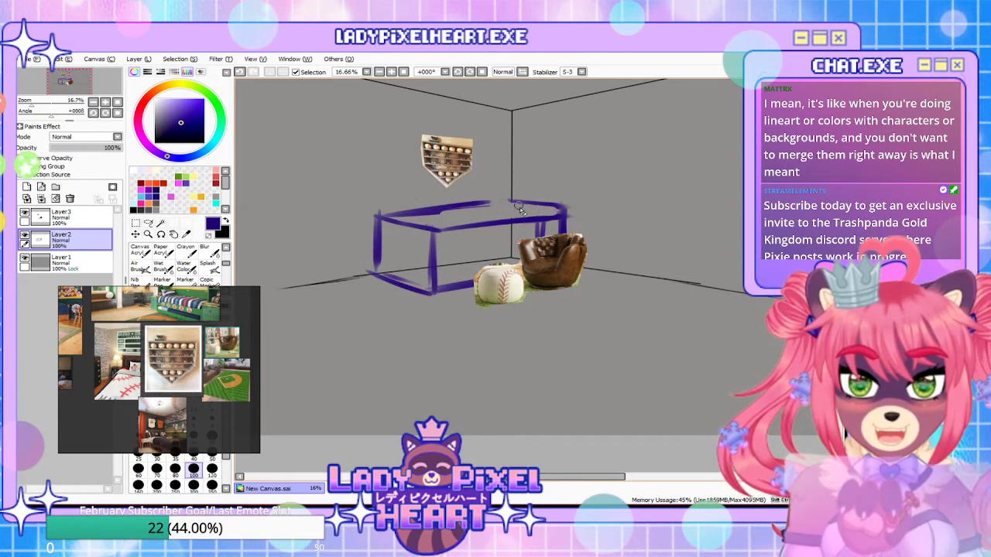
Undo all the dark blue box strokes on Layer2
key("ctrl+z")
key("ctrl+z")
key("ctrl+z")
key("ctrl+z")
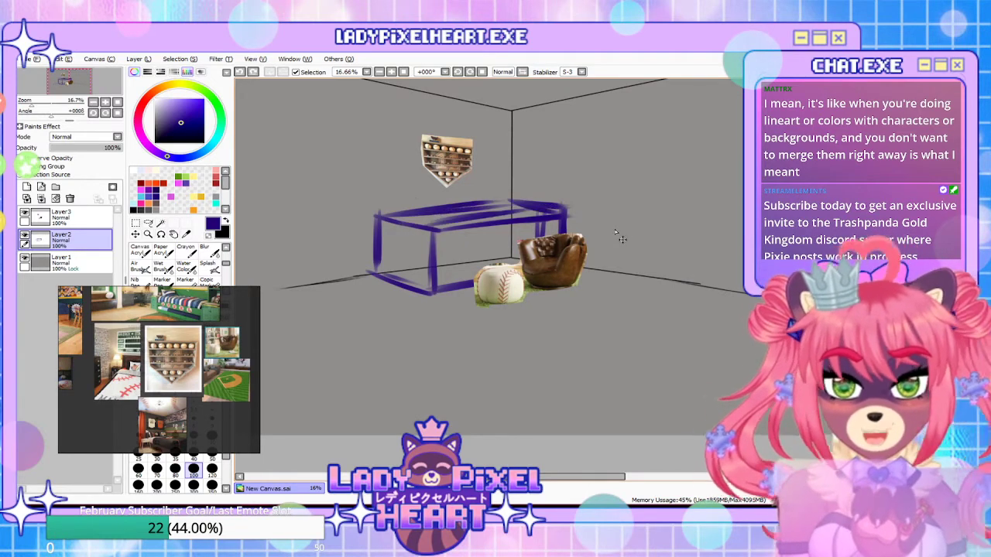
key("ctrl+z")
key("ctrl+z")
key("ctrl+z")
key("ctrl+z")
key("ctrl+z")
key("ctrl+z")
key("ctrl+z")
key("ctrl+z")
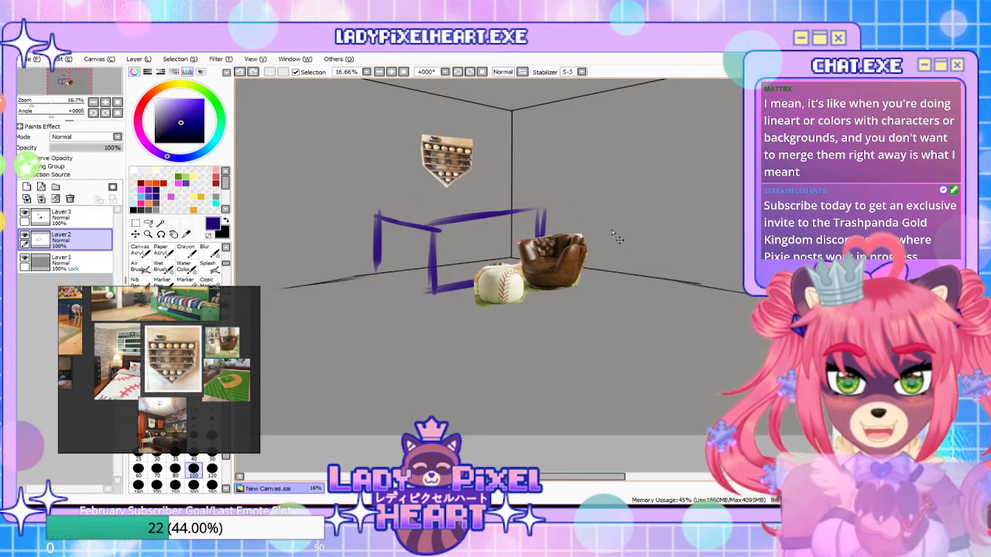
key("ctrl+z")
key("ctrl+z")
key("ctrl+z")
key("ctrl+z")
key("ctrl+z")
key("ctrl+z")
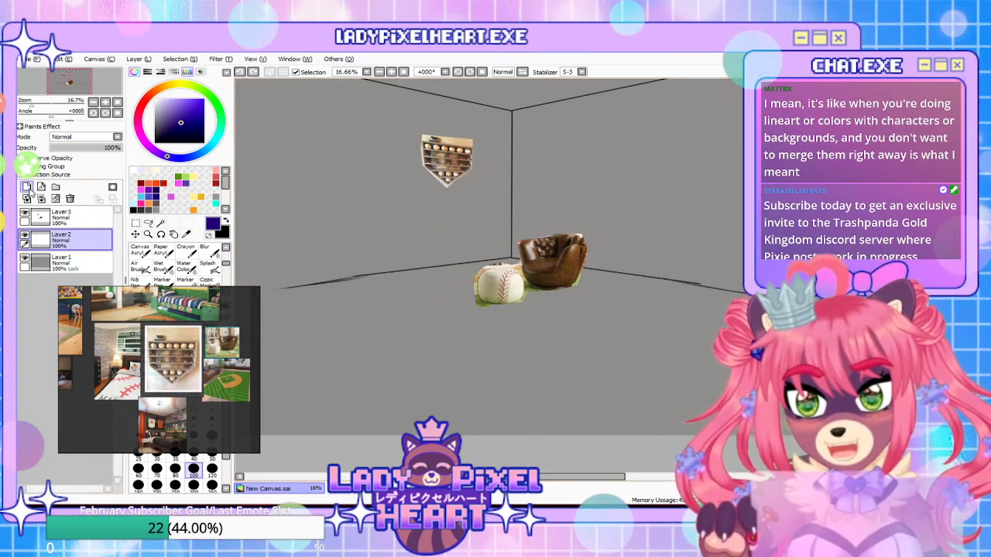
Add a new layer above Layer2 and sketch the front face of a desk box in dark blue behind the baseball
key("ctrl+shift+n")
key("n")
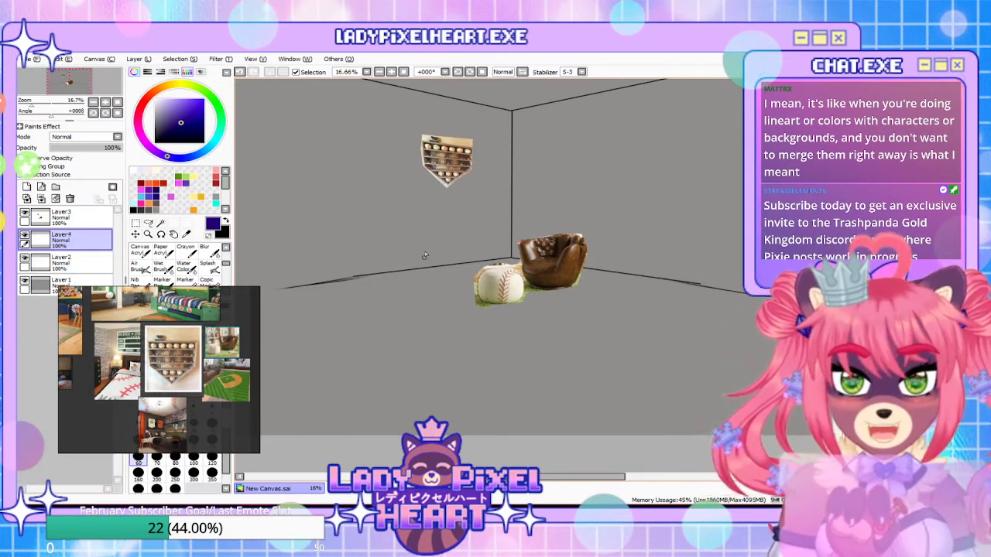
left_click_drag(432, 241, 432, 224)
left_click_drag(424, 295, 473, 288)
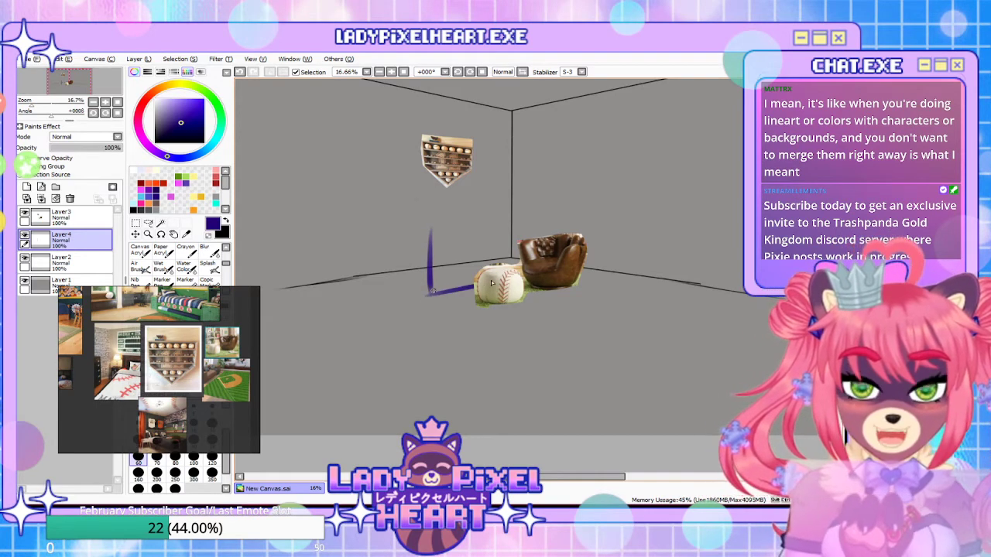
left_click_drag(462, 230, 559, 211)
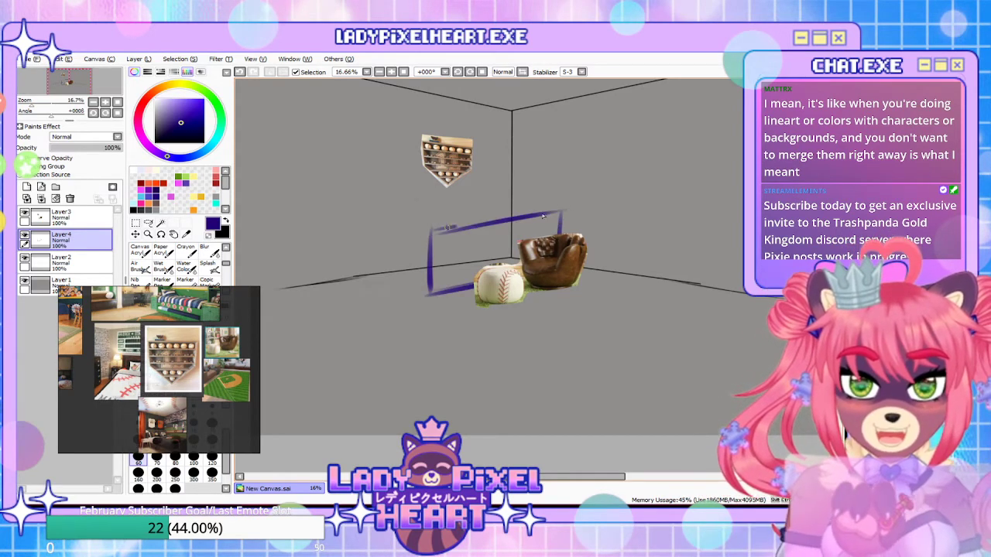
Sketch the end and top faces of the desk box on Layer4, and lock Layer2
left_click_drag(382, 224, 445, 232)
mouse_move(379, 221)
left_mouse_down()
mouse_move(375, 270)
mouse_move(430, 294)
left_mouse_up()
left_click(85, 263)
left_click(81, 241)
left_click_drag(376, 227, 480, 210)
key("ctrl+z")
mouse_move(385, 223)
left_mouse_down()
mouse_move(518, 207)
mouse_move(560, 209)
left_mouse_up()
left_click_drag(436, 240, 561, 218)
mouse_move(540, 325)
left_mouse_down()
mouse_move(516, 243)
mouse_move(510, 321)
left_mouse_up()
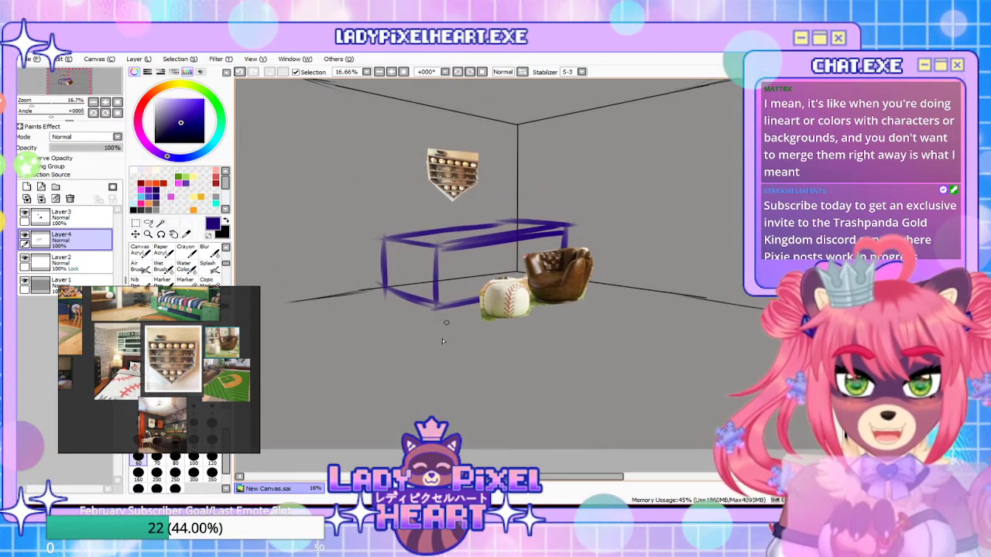
left_click(75, 264)
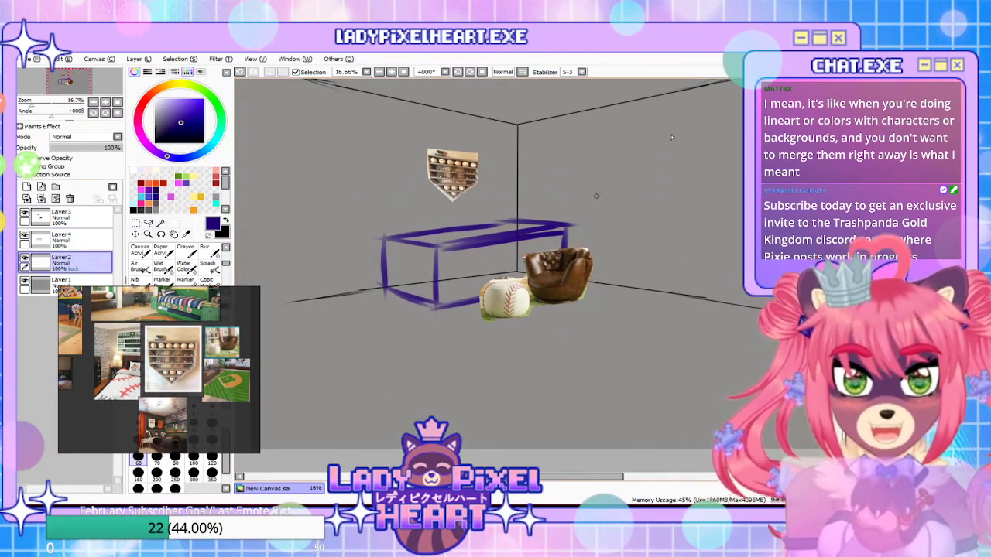
Transform the desk sketch on Layer4 so its far upper corner sits lower, and handwrite "Desk" on its front face
mouse_move(517, 337)
left_mouse_down()
mouse_move(487, 400)
mouse_move(515, 367)
mouse_move(517, 339)
left_mouse_up()
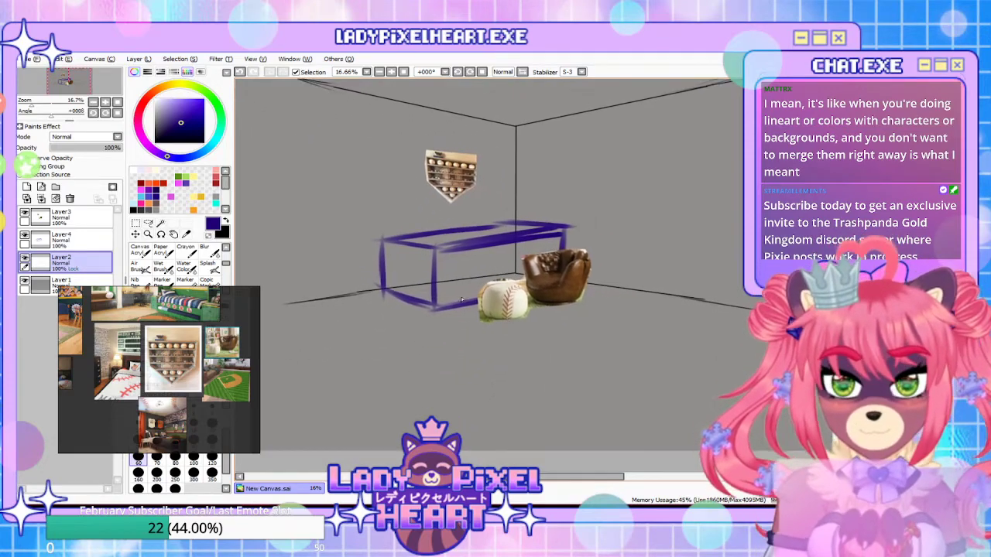
key("ctrl+t")
left_click_drag(585, 222, 582, 231)
key("Return")
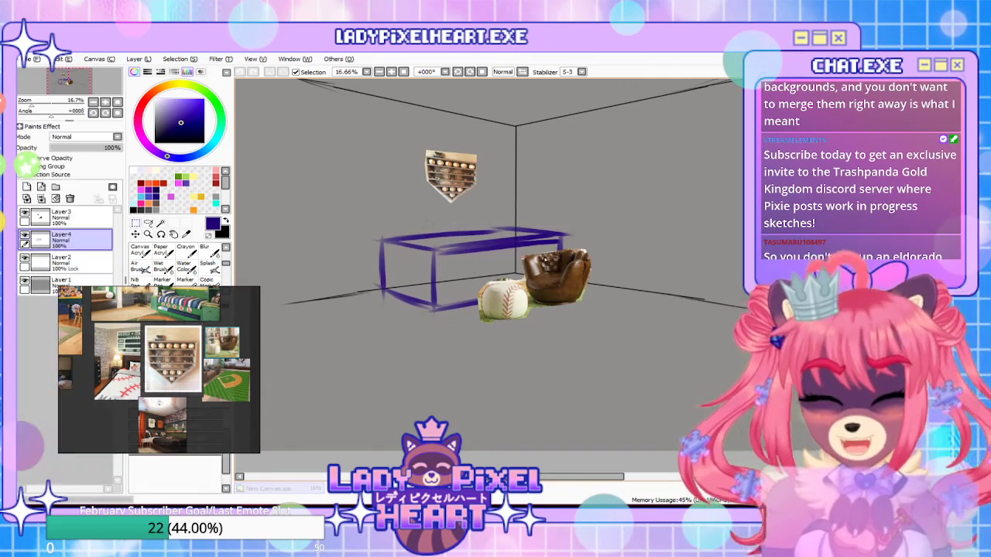
left_click_drag(459, 266, 472, 266)
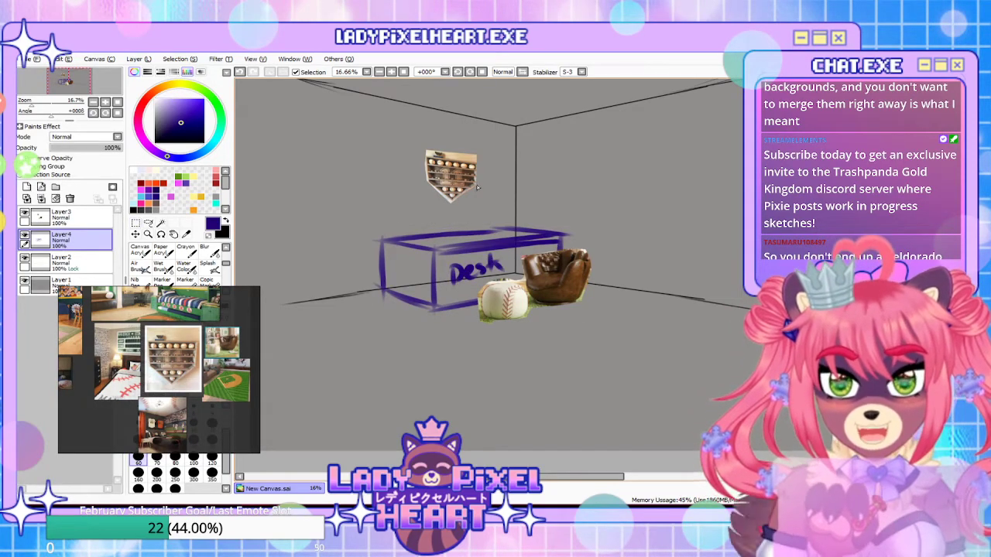
Enlarge the green-trimmed bedroom photo on the reference board and sketch a tall dark blue wall column beside the desk's near end
mouse_move(636, 362)
left_mouse_down()
mouse_move(524, 325)
mouse_move(586, 305)
mouse_move(720, 348)
left_mouse_up()
left_click_drag(431, 375, 449, 377)
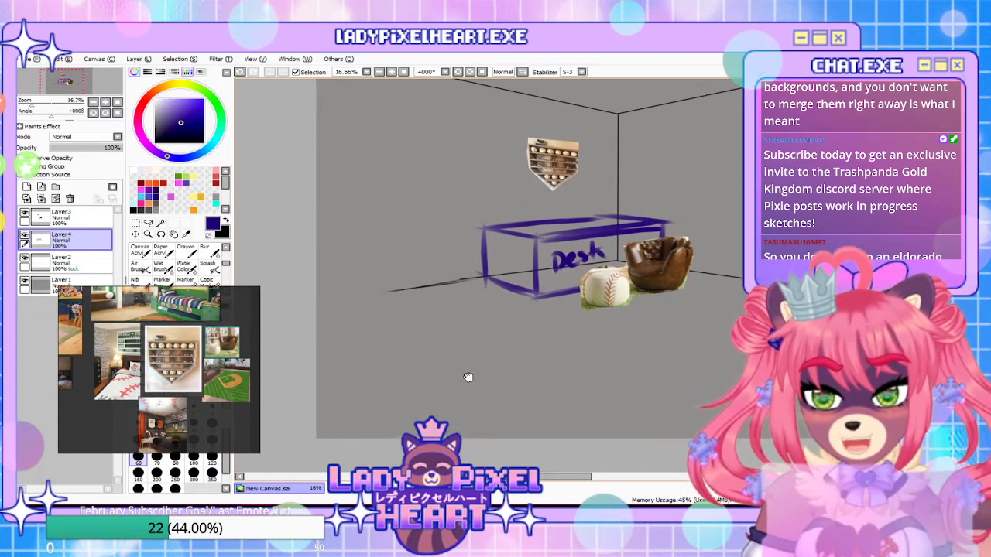
double_click(138, 296)
scroll(134, 374, "down", 1)
scroll(98, 387, "up", 2)
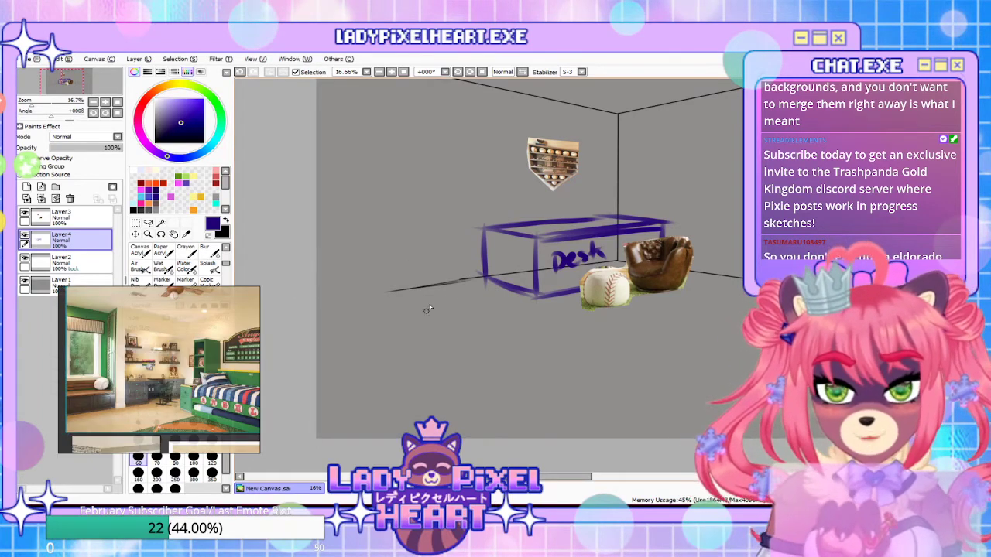
mouse_move(463, 317)
left_mouse_down()
mouse_move(475, 94)
mouse_move(472, 314)
left_mouse_up()
left_click_drag(478, 85, 475, 280)
left_click_drag(455, 178, 456, 283)
left_click_drag(460, 78, 463, 289)
left_click_drag(455, 226, 456, 304)
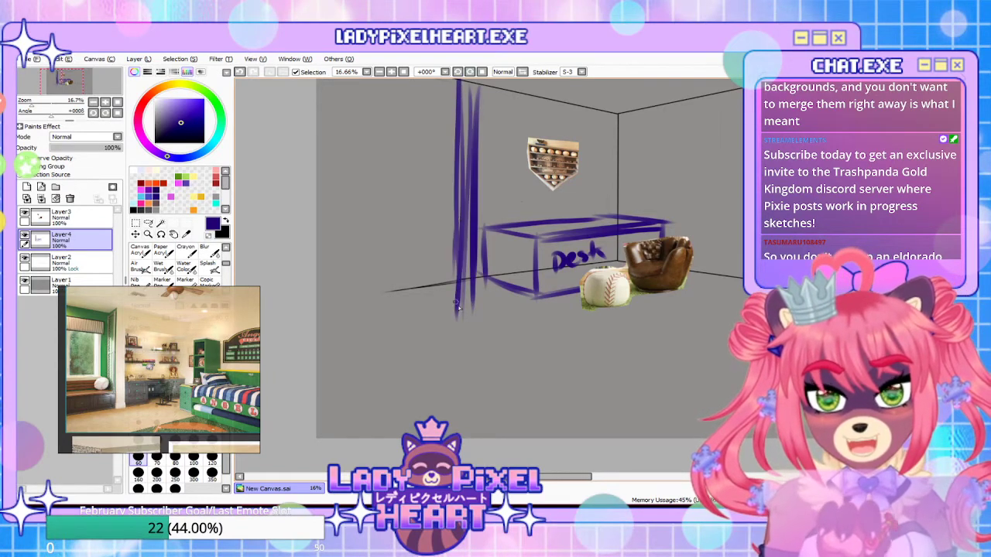
Sketch a window seat beside the wall column, with horizontal seat lines and a base divided into upright panels
mouse_move(338, 262)
left_mouse_down()
mouse_move(457, 247)
mouse_move(441, 256)
left_mouse_up()
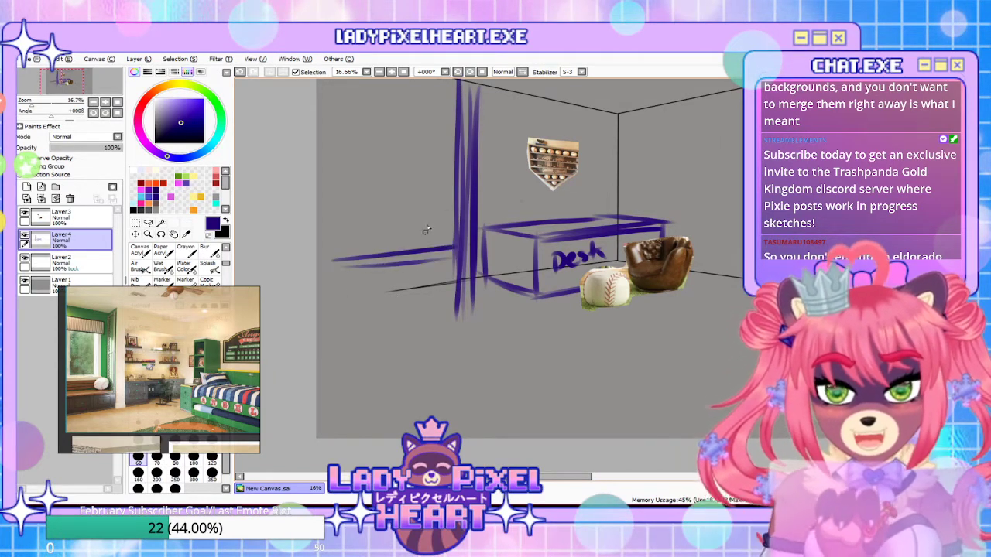
mouse_move(336, 220)
left_mouse_down()
mouse_move(482, 207)
mouse_move(318, 222)
mouse_move(455, 209)
left_mouse_up()
left_click_drag(339, 245, 454, 234)
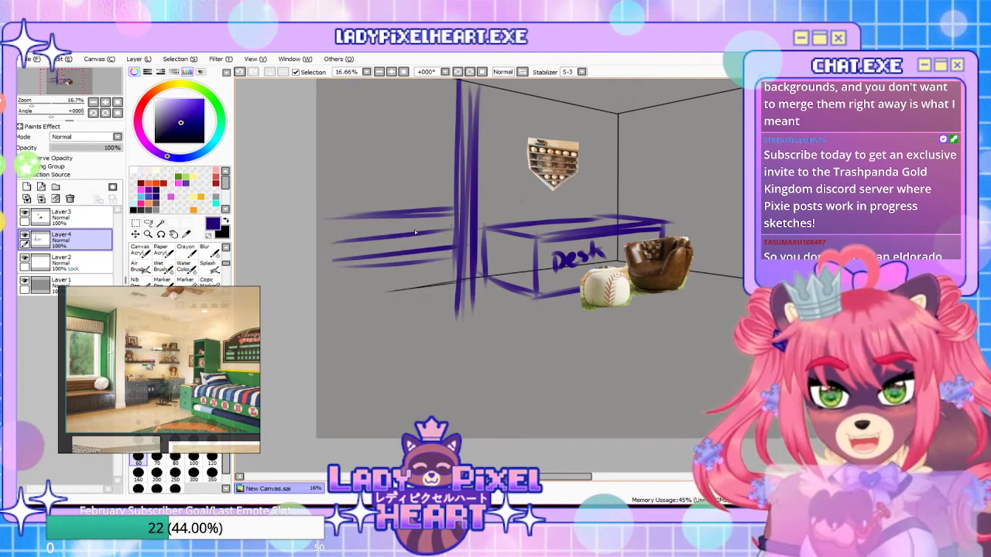
mouse_move(335, 263)
left_mouse_down()
mouse_move(334, 309)
mouse_move(337, 280)
mouse_move(456, 288)
left_mouse_up()
left_click_drag(331, 311, 452, 300)
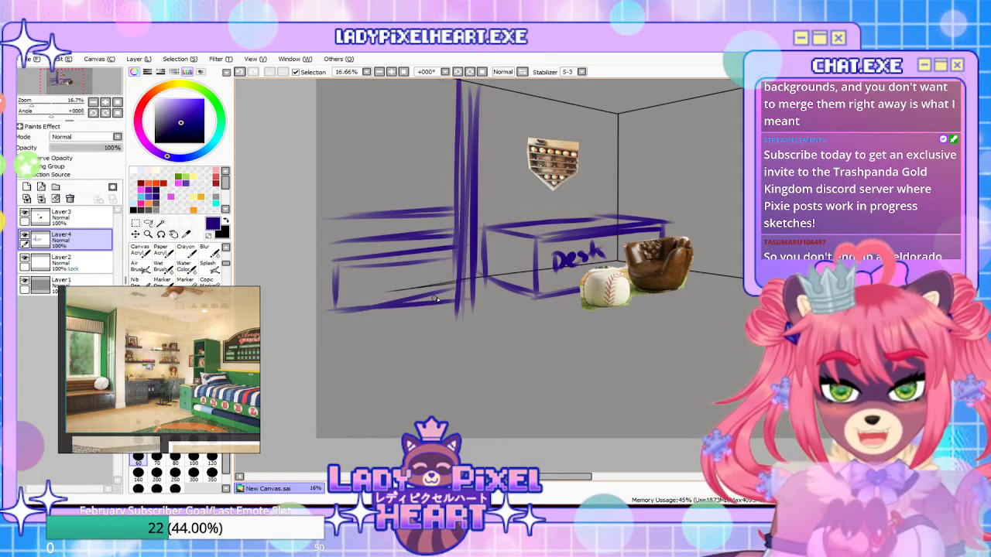
left_click_drag(345, 310, 454, 296)
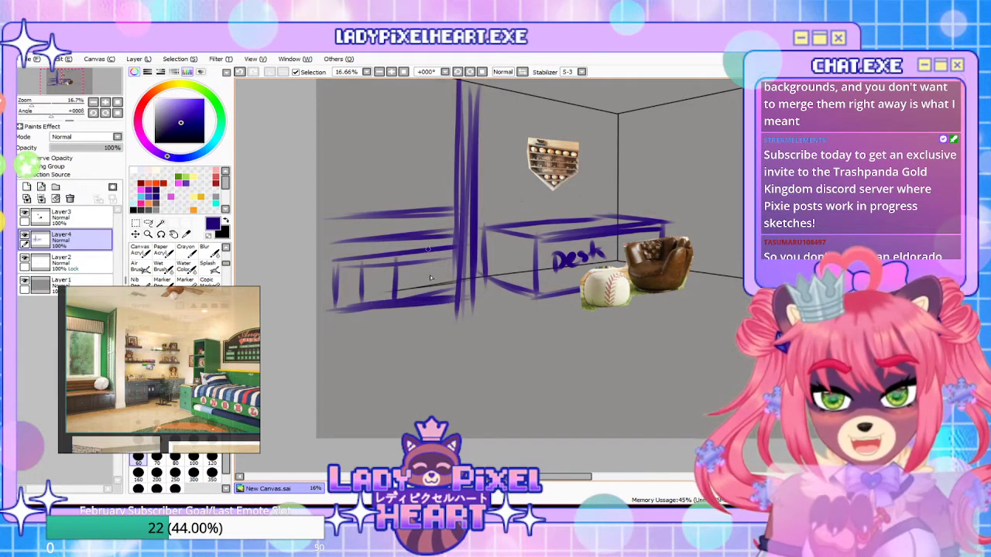
Close the outer end of the window seat and sketch a tall rectangular window frame above it
left_click_drag(335, 259, 334, 237)
mouse_move(367, 194)
left_mouse_down()
mouse_move(377, 237)
mouse_move(359, 183)
left_mouse_up()
mouse_move(360, 141)
left_mouse_down()
mouse_move(359, 281)
mouse_move(369, 142)
left_mouse_up()
key("ctrl+z")
left_click_drag(365, 257, 370, 138)
left_click_drag(371, 255, 369, 139)
mouse_move(384, 144)
left_mouse_down()
mouse_move(448, 139)
mouse_move(449, 251)
left_mouse_up()
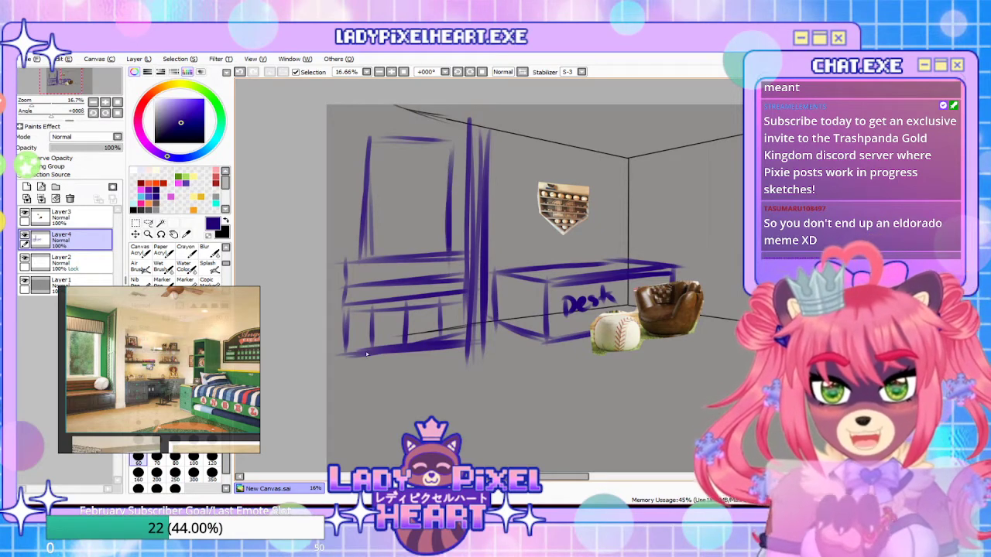
Switch to light yellow and scribble a diagonal zigzag of light inside the window frame
left_click(201, 196)
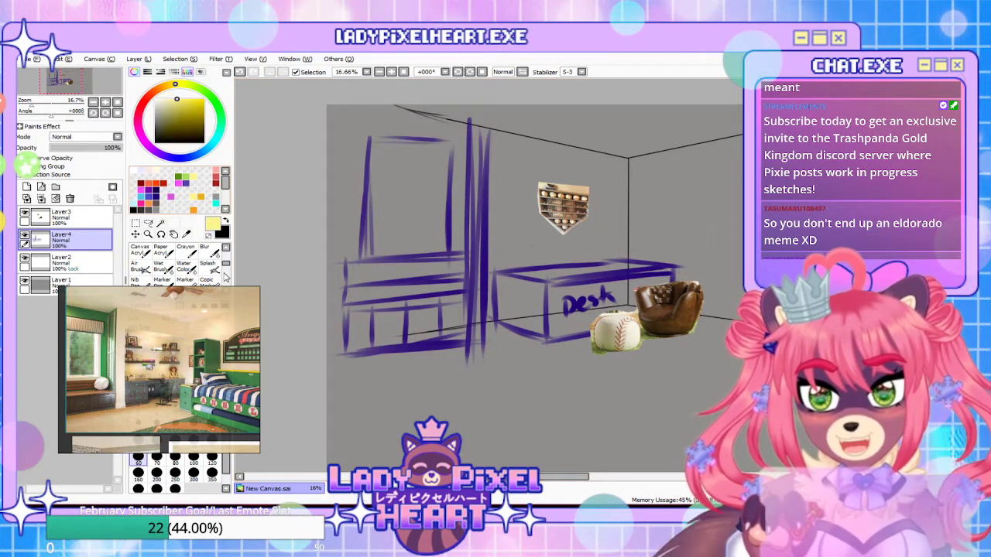
mouse_move(425, 153)
left_mouse_down()
mouse_move(396, 173)
mouse_move(375, 172)
mouse_move(382, 154)
mouse_move(414, 163)
mouse_move(394, 230)
mouse_move(422, 252)
left_mouse_up()
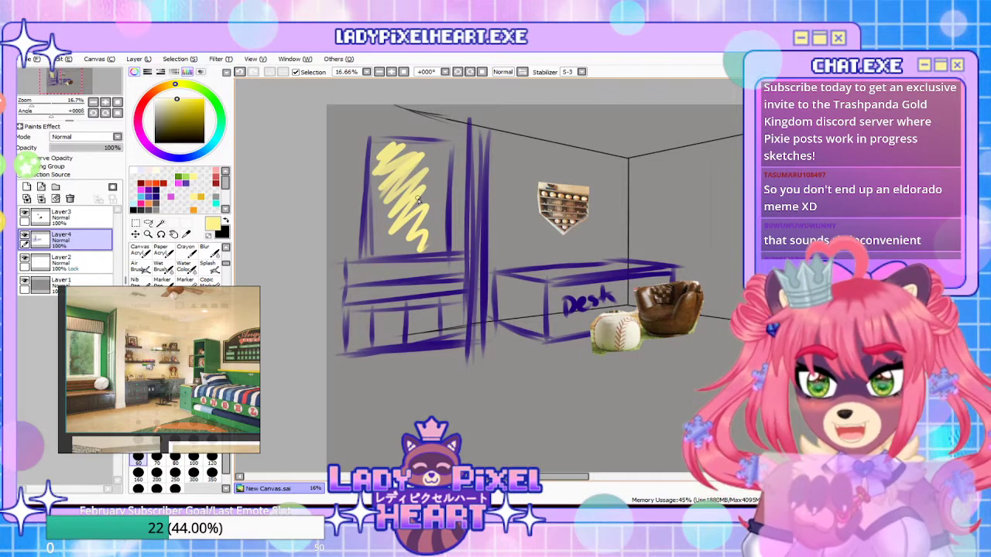
mouse_move(476, 212)
left_mouse_down()
mouse_move(471, 265)
mouse_move(477, 218)
mouse_move(470, 225)
left_mouse_up()
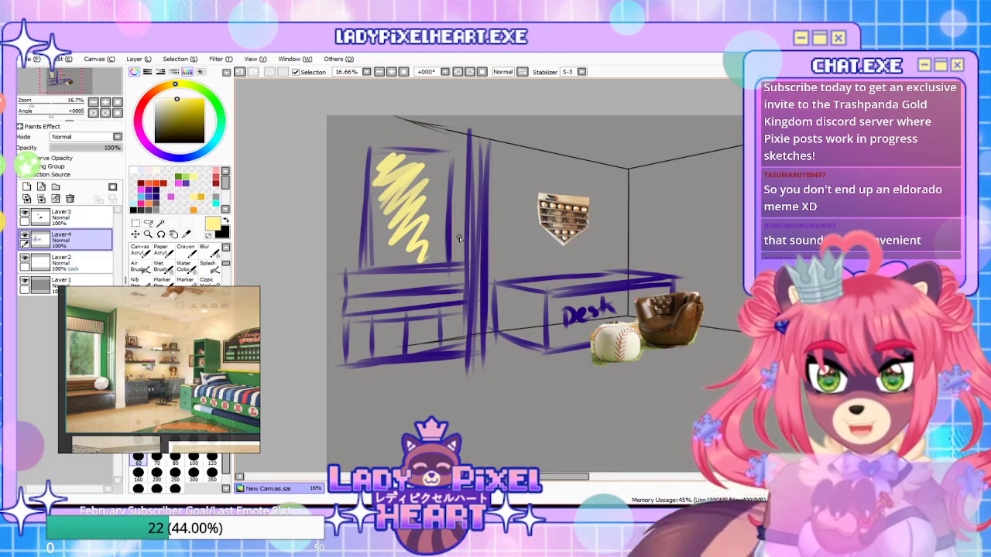
Toggle the visibility of Layer4 to compare the room with and without the furniture sketch
left_click(25, 236)
left_click(25, 236)
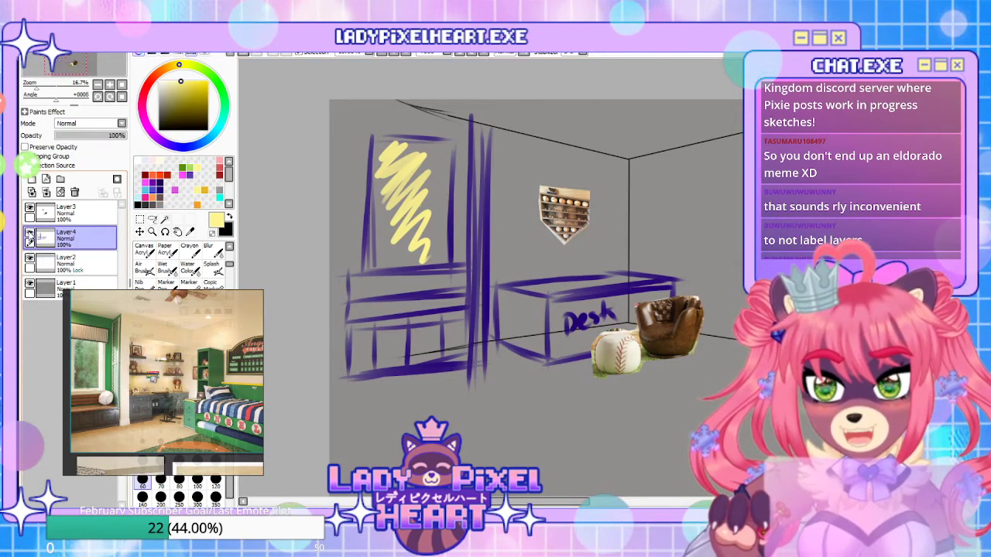
left_click(29, 233)
left_click(29, 233)
left_click(29, 233)
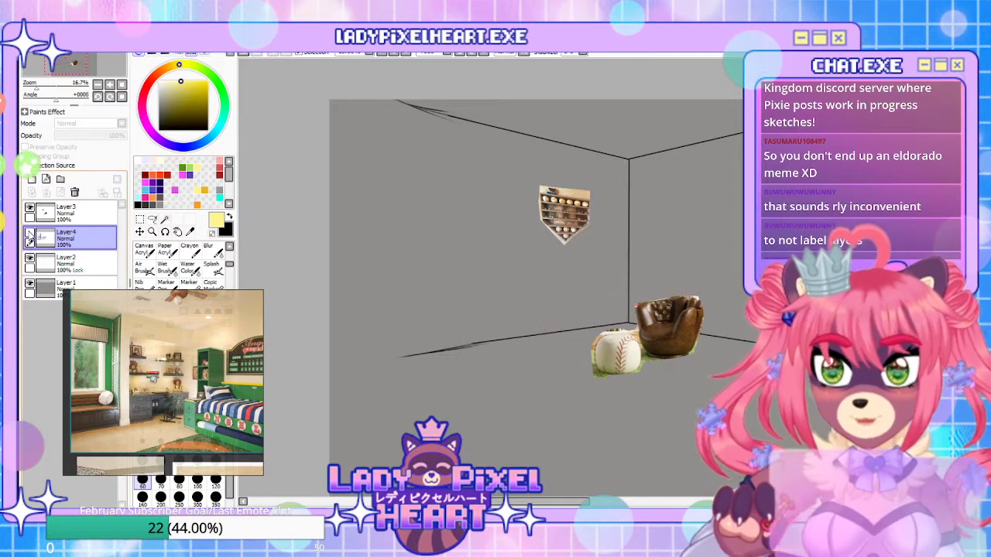
left_click(29, 233)
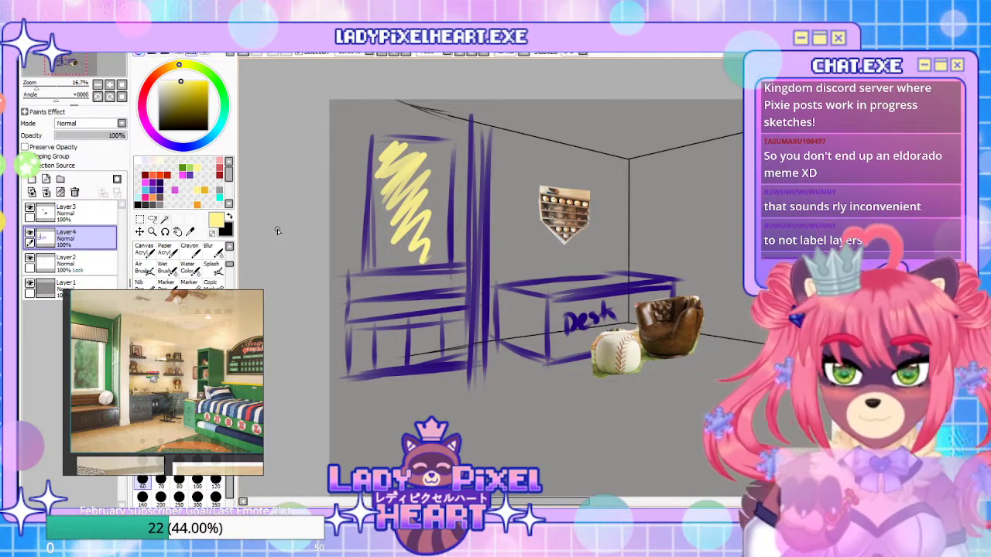
Move the reference board aside, switch back to dark blue, and sketch a boxed valance across the top of the window
left_click_drag(199, 387, 232, 400)
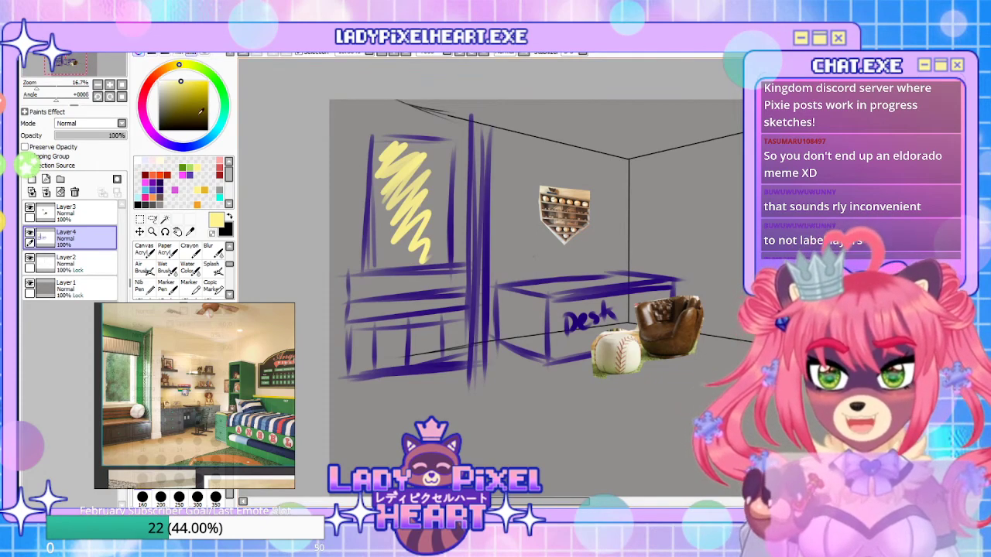
key("x")
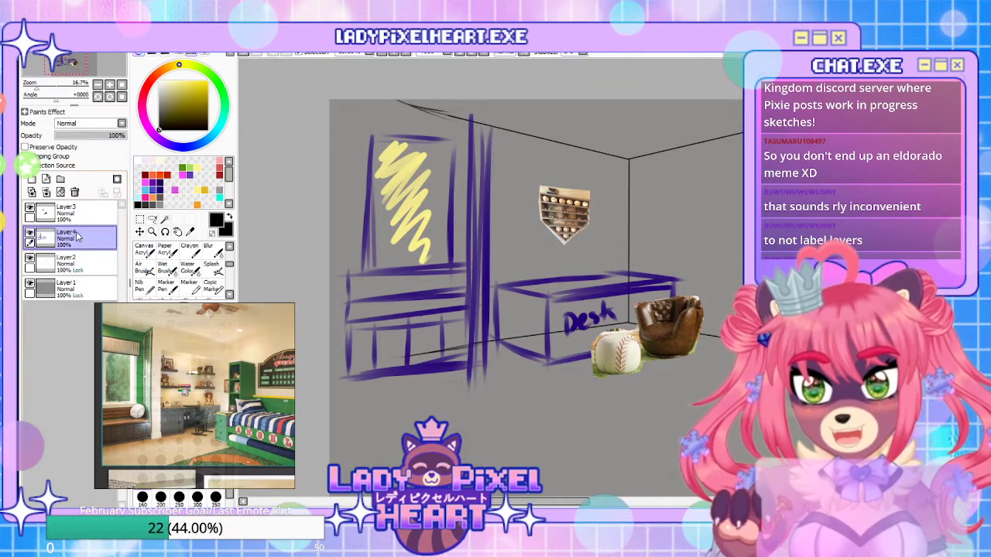
left_click(161, 186)
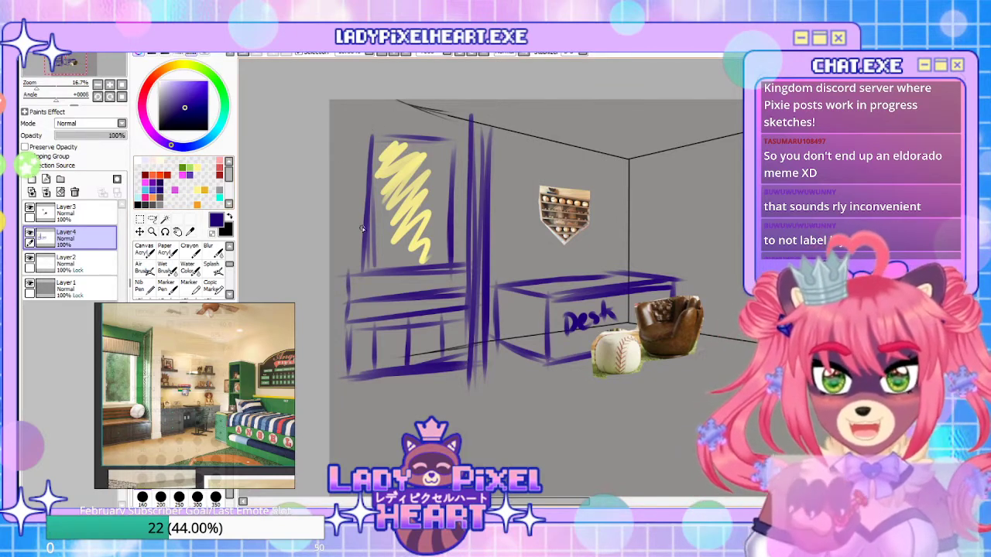
left_click_drag(371, 141, 464, 137)
left_click_drag(363, 116, 460, 119)
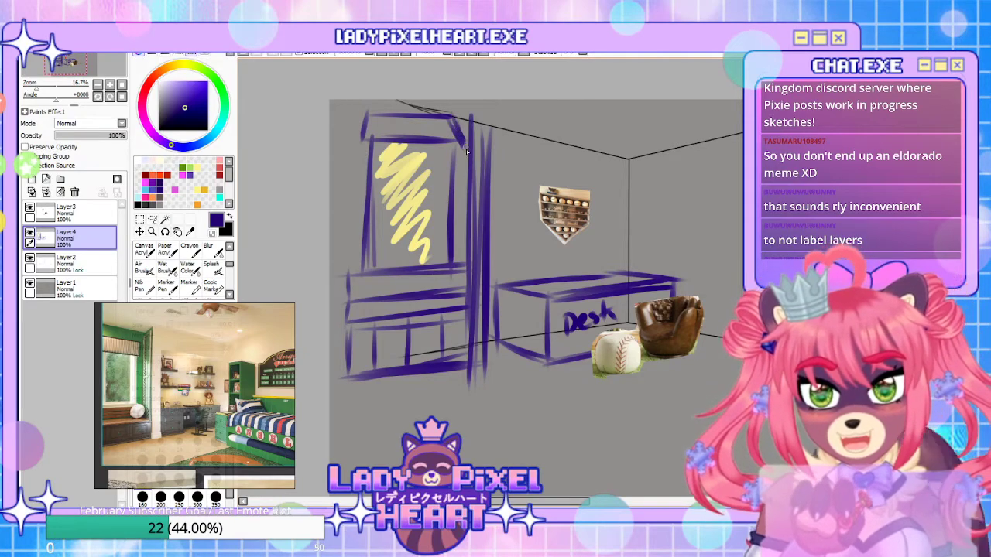
Lasso the window and window seat sketch, lower its upper corners and raise its lower inner corner to match the wall's perspective, and deselect
left_click(153, 220)
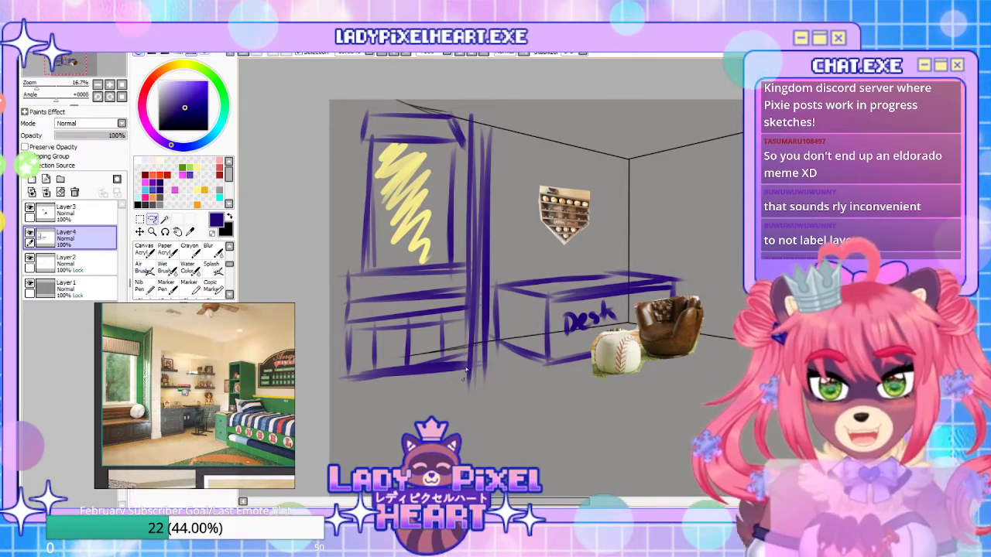
left_click_drag(431, 405, 449, 406)
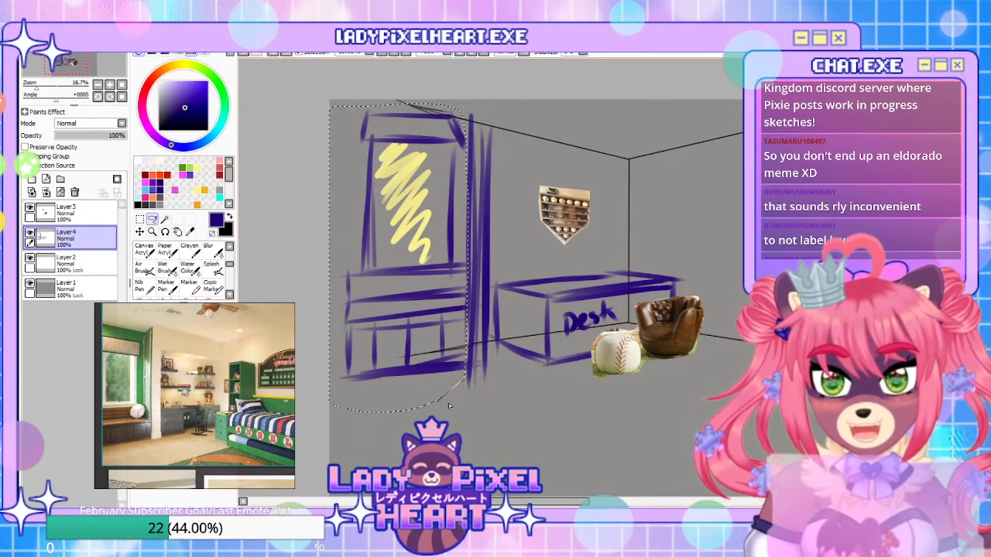
key("ctrl+t")
left_click_drag(401, 112, 399, 135)
left_click_drag(468, 135, 464, 155)
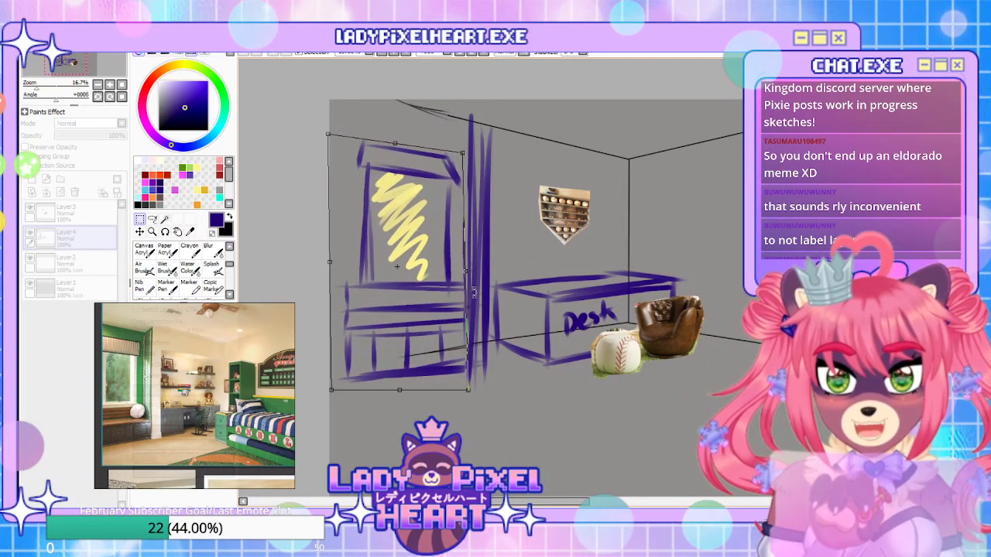
left_click_drag(470, 394, 470, 380)
key("Return")
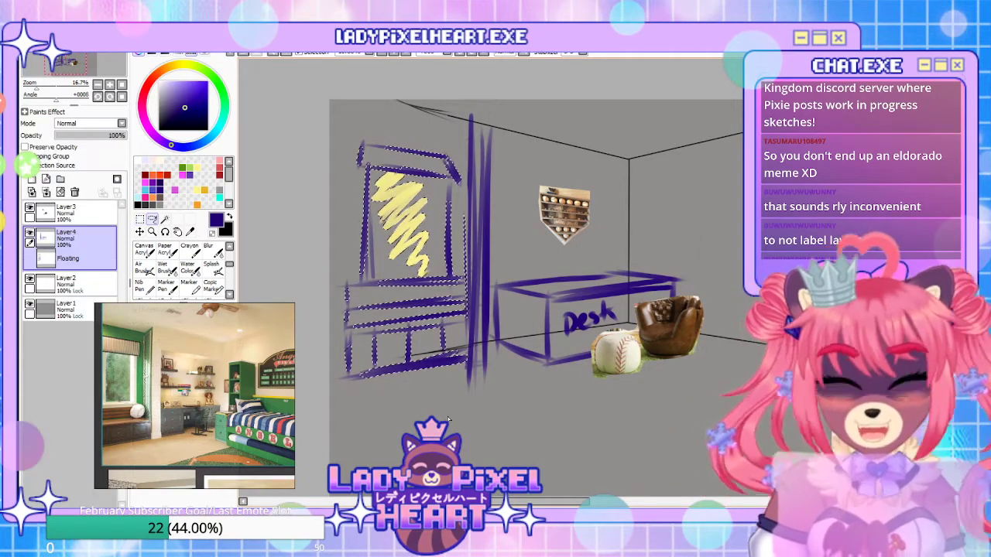
key("ctrl+d")
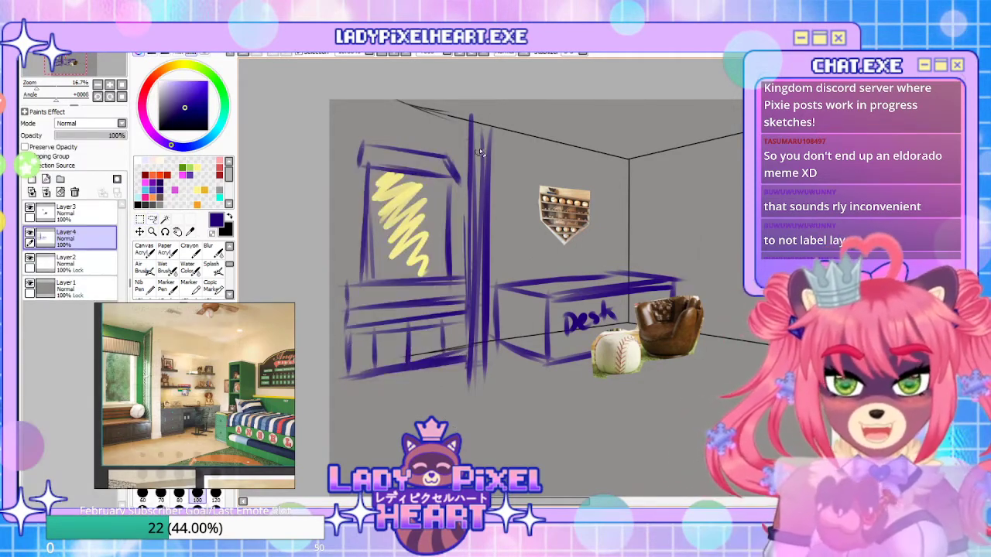
Clean up the wall column by erasing stray strokes, redrawing its desk-side edge as one straight line, and closing its base
mouse_move(477, 140)
left_mouse_down()
mouse_move(480, 369)
mouse_move(484, 134)
left_mouse_up()
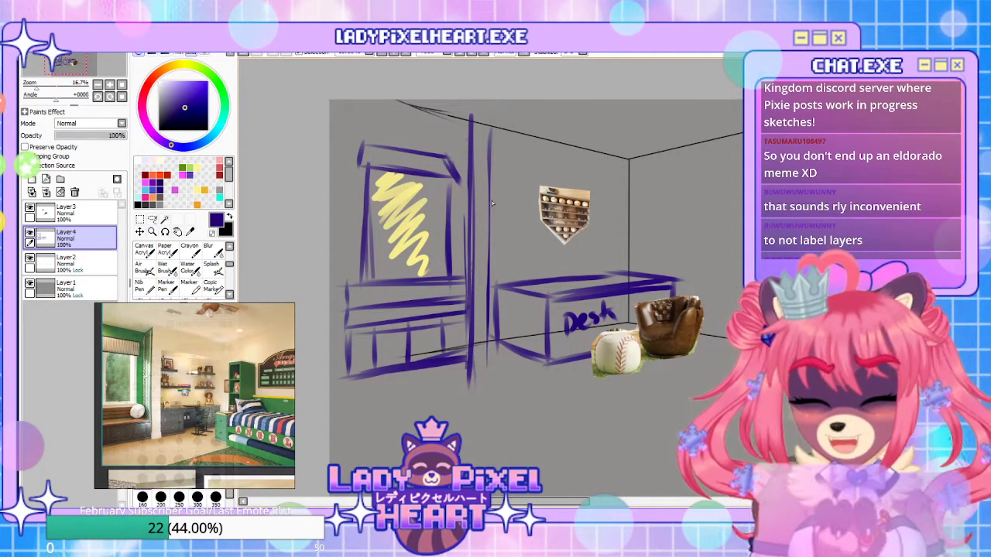
left_click(487, 366, "shift")
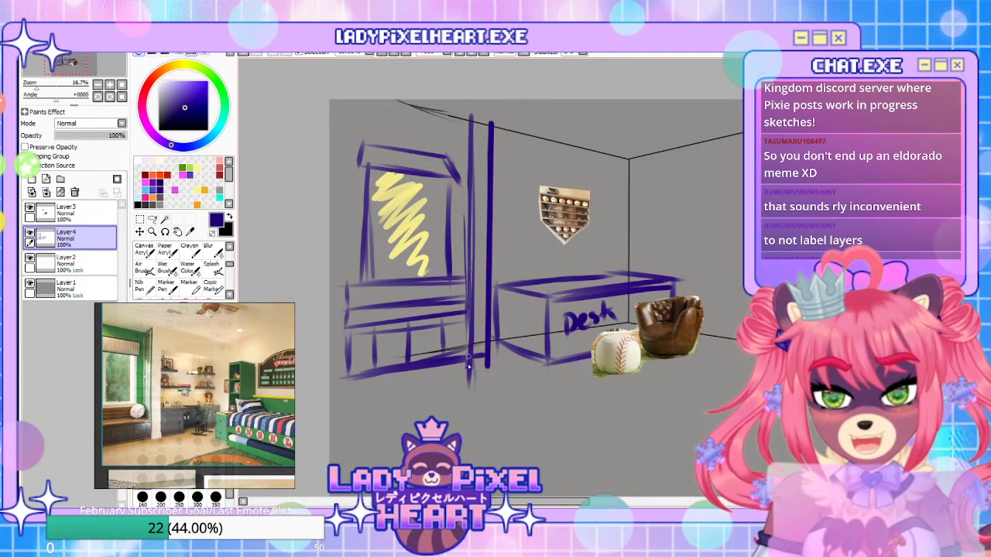
key("[")
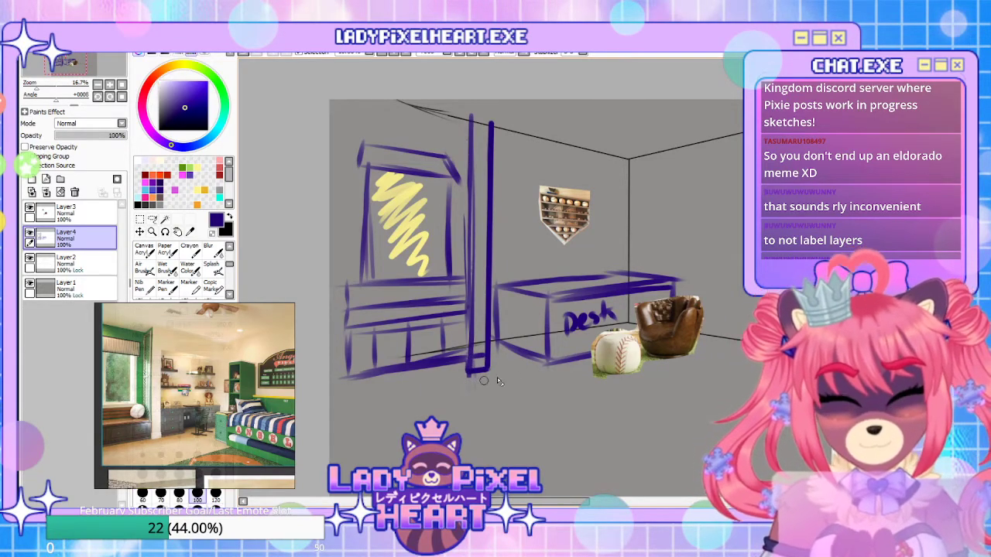
Copy the baseball-field rug photo from the reference board and paste it on a new layer above Layer4, over the empty floor
left_click_drag(568, 384, 465, 388)
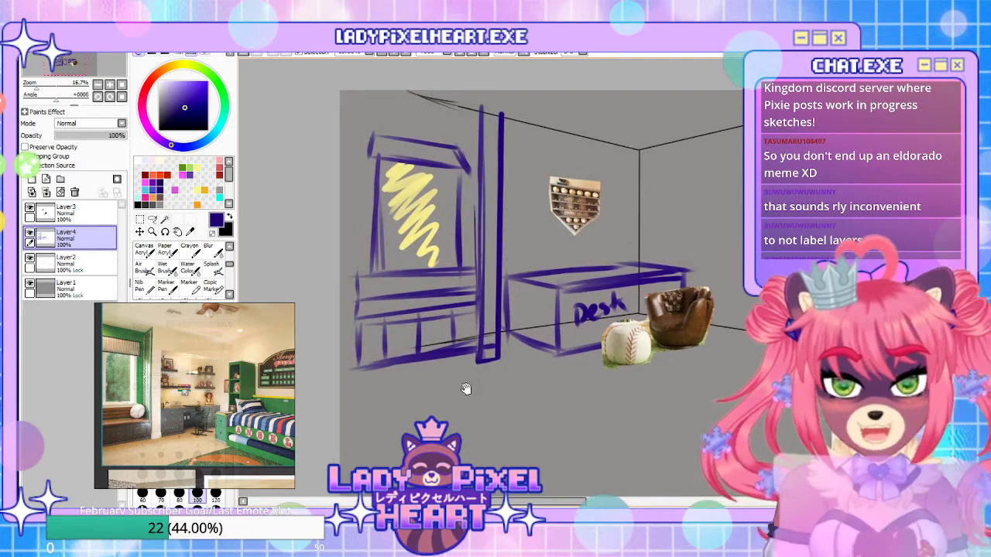
mouse_move(666, 407)
left_mouse_down()
mouse_move(542, 376)
mouse_move(457, 428)
left_mouse_up()
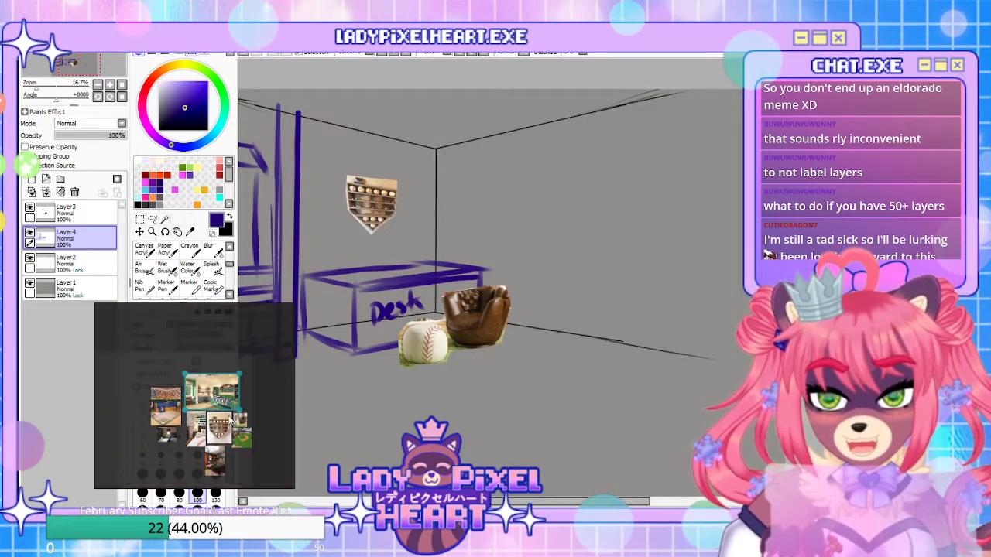
scroll(218, 428, "down", 5)
scroll(222, 452, "up", 4)
left_click(239, 413)
right_click(240, 412)
key("Escape")
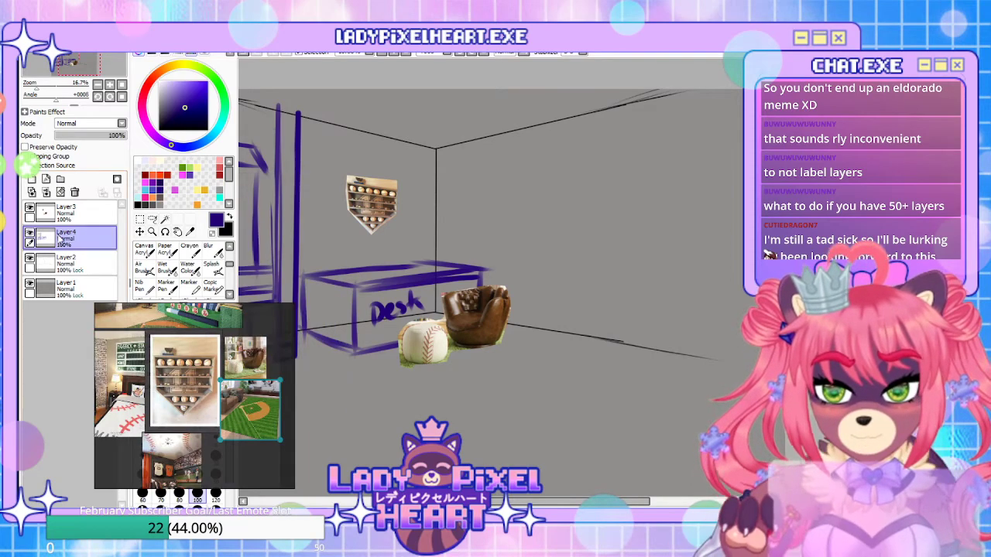
left_click(32, 179)
left_click(140, 231)
left_click_drag(376, 164, 547, 160)
left_click_drag(364, 127, 625, 435)
left_click_drag(731, 440, 587, 303)
Try enlarging the baseball-field rug photo to cover the floor in front of the desk, and delete its layer
key("ctrl+t")
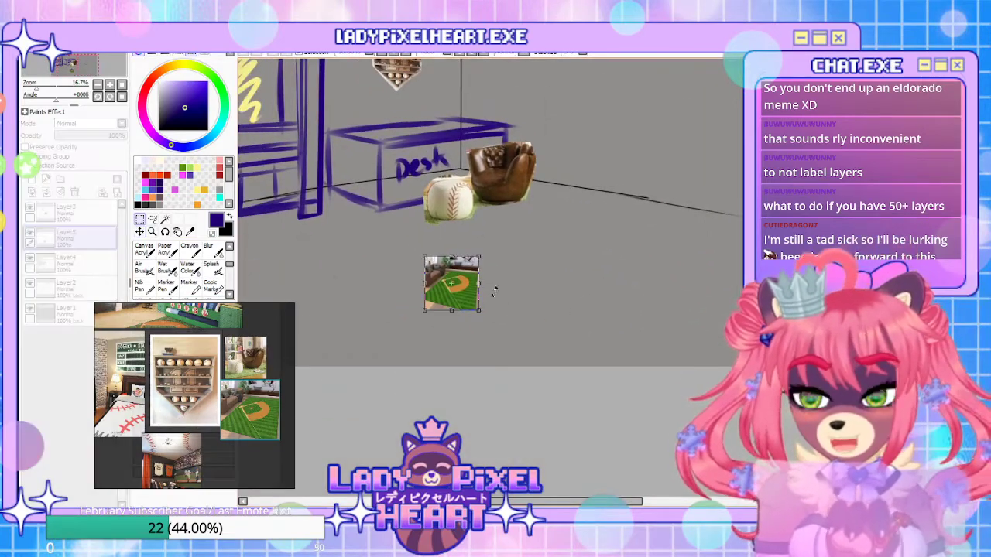
left_click_drag(478, 257, 644, 180)
left_click_drag(553, 288, 422, 353)
left_click_drag(614, 328, 720, 323)
left_click_drag(485, 255, 338, 254)
left_click_drag(426, 213, 513, 127)
left_click_drag(370, 240, 359, 282)
left_click_drag(518, 328, 559, 288)
mouse_move(497, 143)
left_mouse_down()
mouse_move(497, 209)
mouse_move(497, 113)
mouse_move(498, 134)
left_mouse_up()
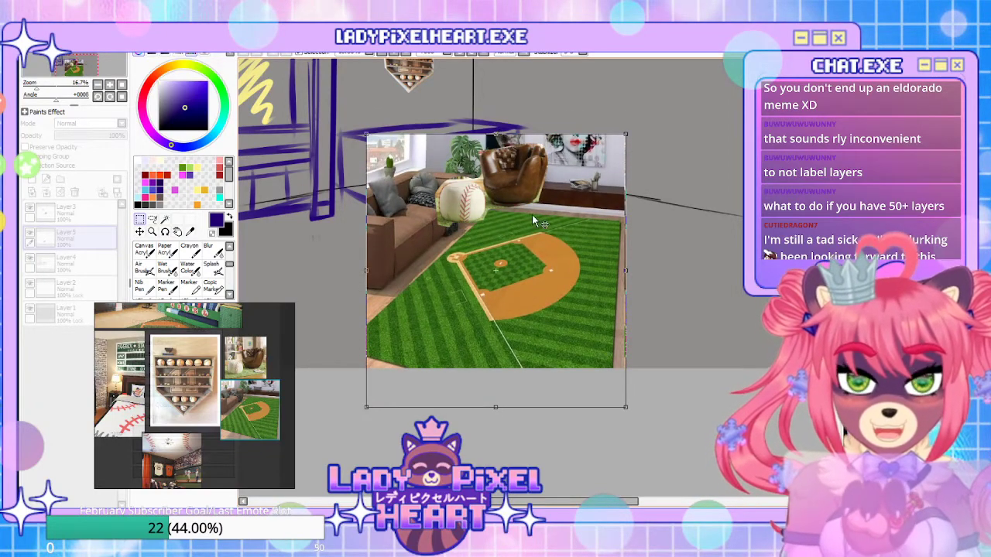
key("Return")
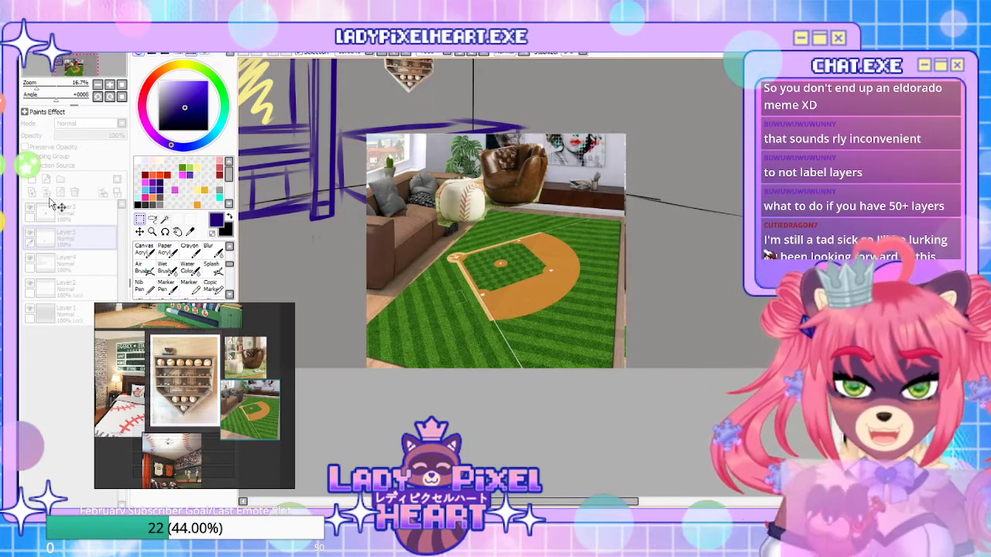
left_click(75, 192)
Focus the reference board on the bedroom photo with the baseball ceiling, pick red, and sketch two curved rows of stitching on the ceiling
mouse_move(581, 308)
left_mouse_down()
mouse_move(661, 326)
mouse_move(611, 400)
mouse_move(435, 349)
mouse_move(500, 338)
mouse_move(677, 343)
mouse_move(637, 348)
left_mouse_up()
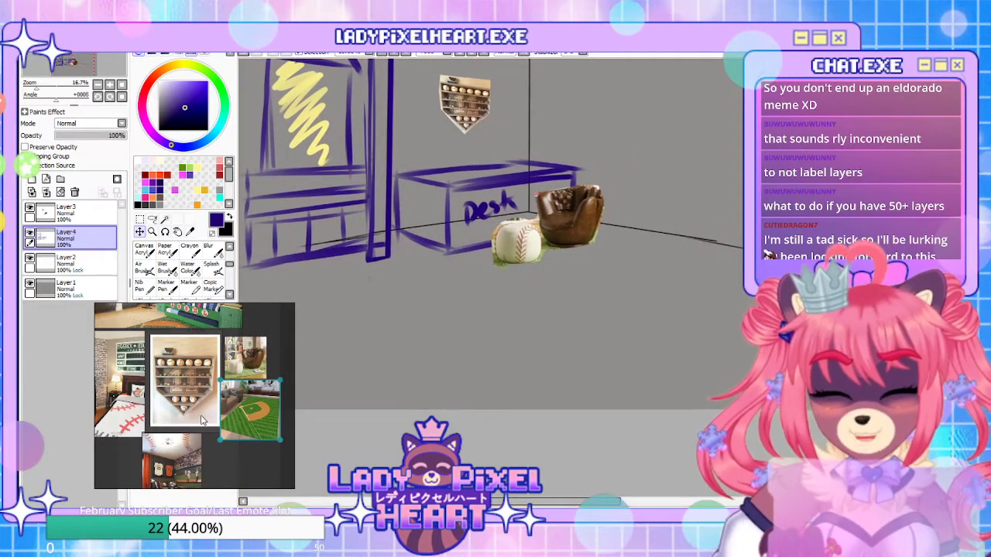
scroll(195, 439, "down", 3)
left_click_drag(572, 244, 531, 352)
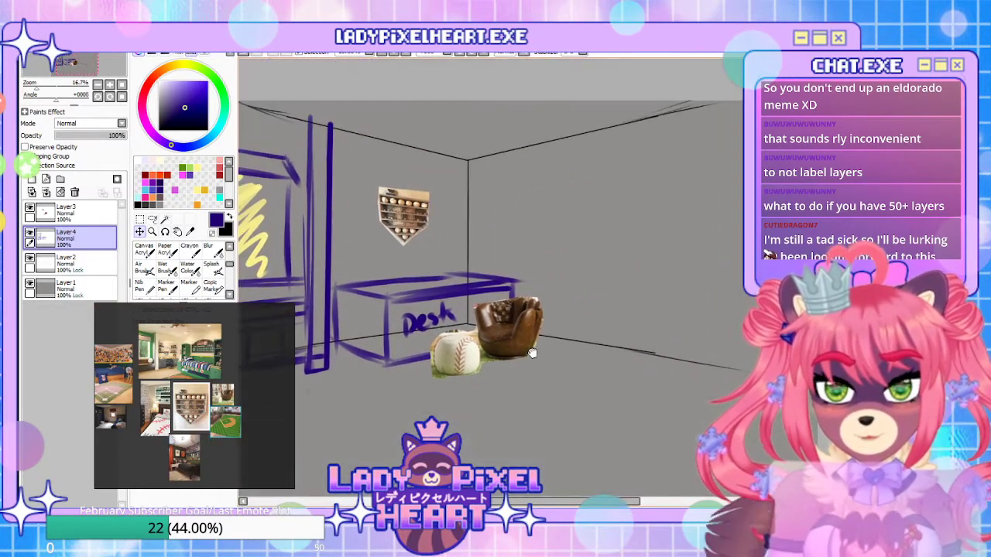
double_click(173, 449)
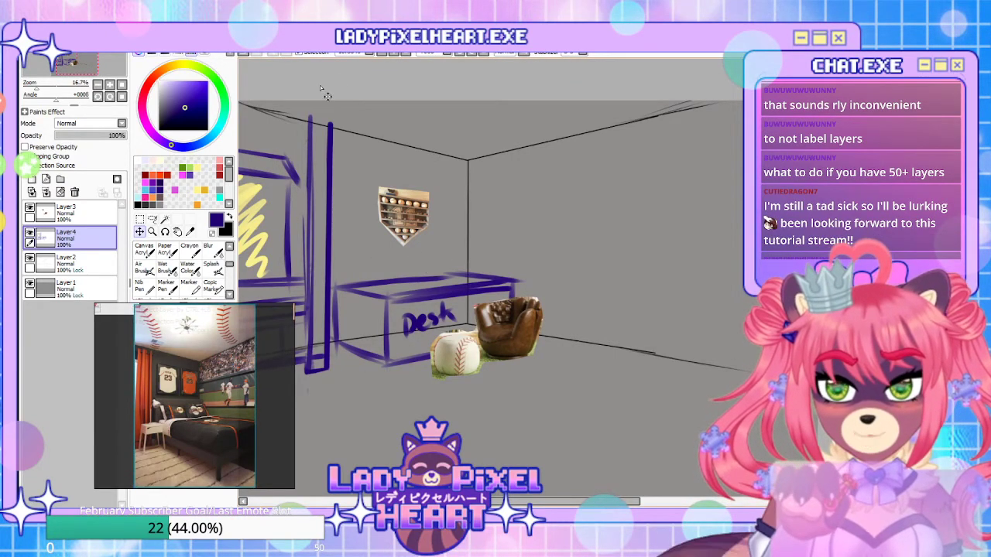
left_click(169, 178)
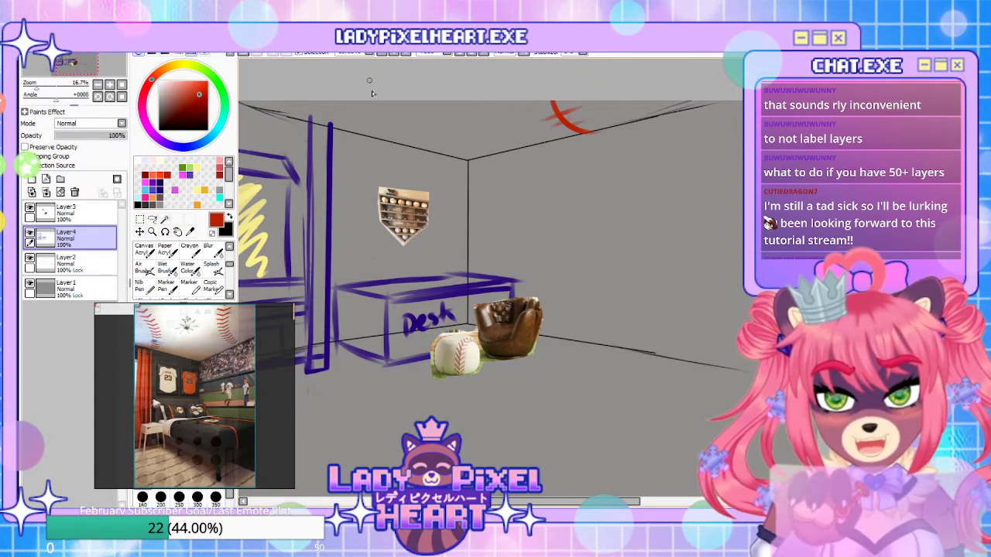
left_click_drag(523, 166, 554, 281)
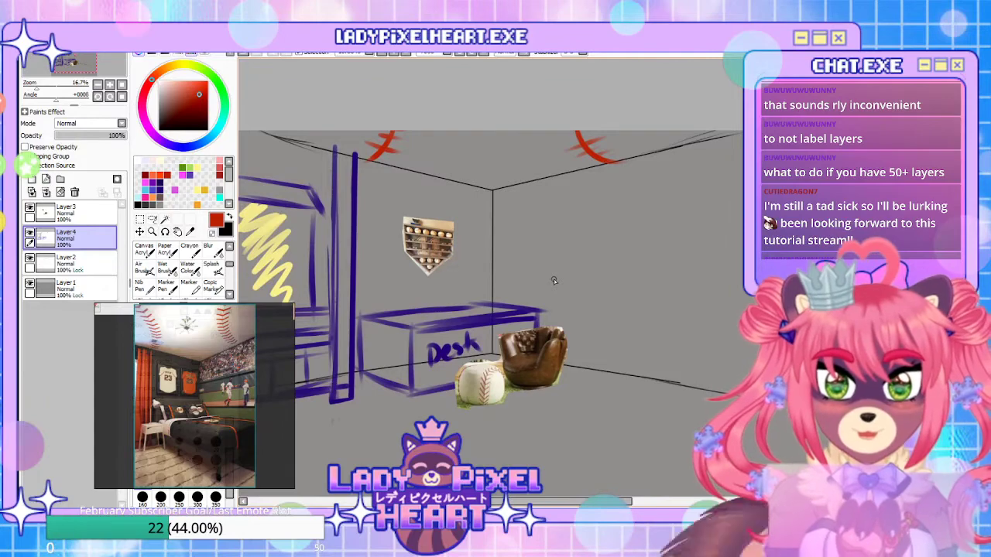
Try tracing the room's back corner with a straight red vertical line, and undo the line
left_click_drag(533, 289, 596, 242)
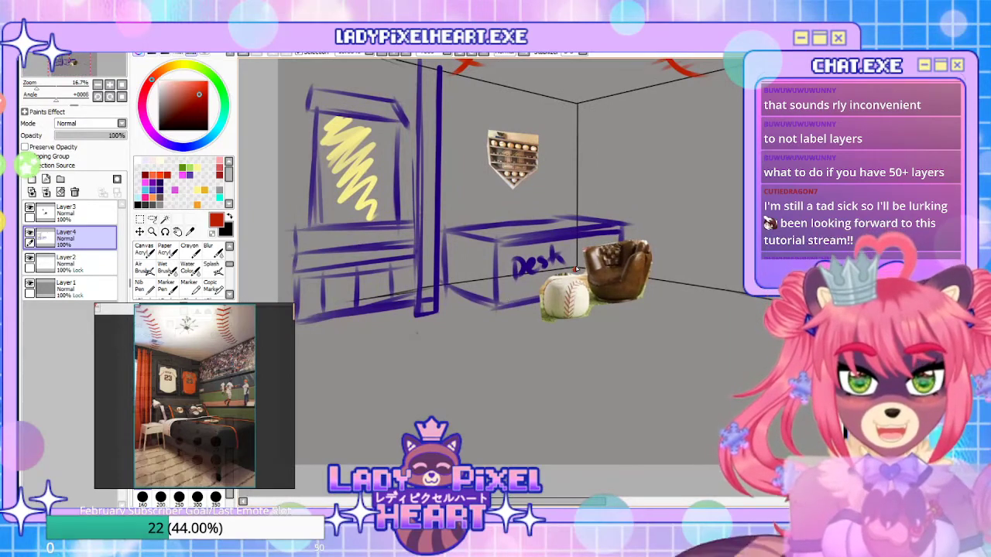
mouse_move(596, 322)
left_mouse_down()
mouse_move(560, 411)
mouse_move(531, 442)
mouse_move(576, 339)
left_mouse_up()
key("ctrl+z")
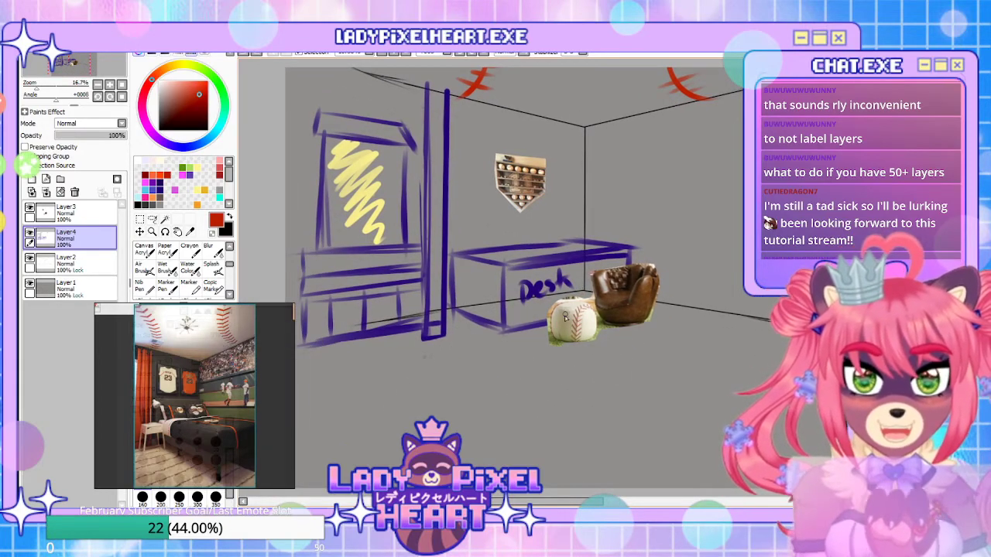
mouse_move(647, 309)
left_mouse_down()
mouse_move(619, 351)
mouse_move(555, 272)
mouse_move(516, 250)
left_mouse_up()
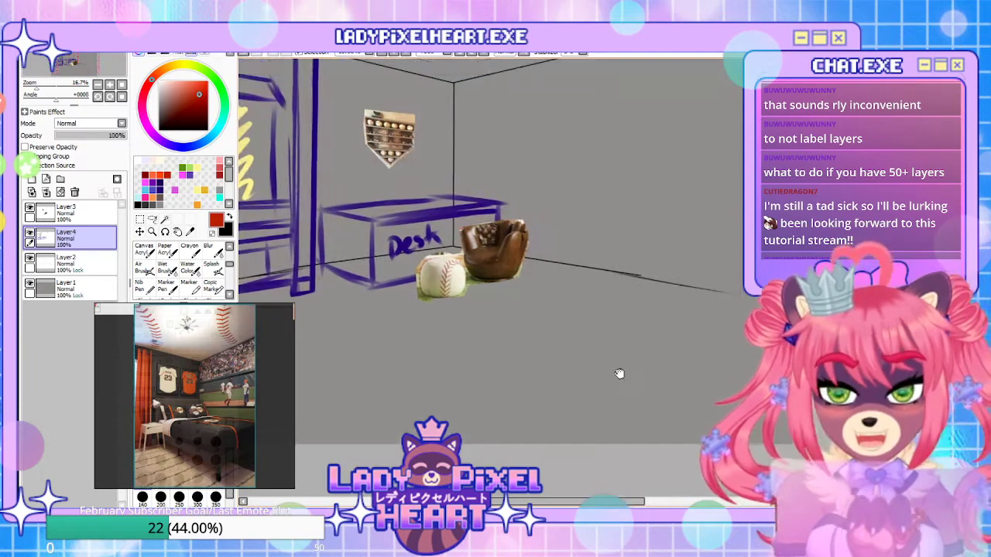
left_click_drag(612, 337, 636, 442)
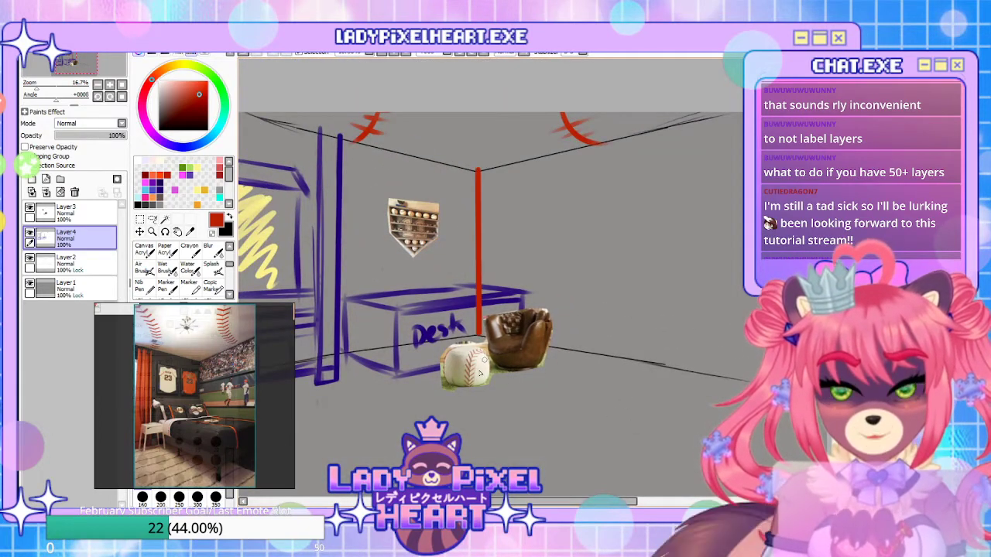
mouse_move(598, 395)
left_mouse_down()
mouse_move(617, 314)
mouse_move(661, 434)
mouse_move(623, 432)
left_mouse_up()
mouse_move(566, 393)
left_mouse_down()
mouse_move(572, 410)
mouse_move(559, 312)
mouse_move(573, 410)
mouse_move(572, 331)
mouse_move(579, 437)
mouse_move(528, 333)
left_mouse_up()
mouse_move(642, 391)
left_mouse_down()
mouse_move(570, 410)
mouse_move(621, 444)
left_mouse_up()
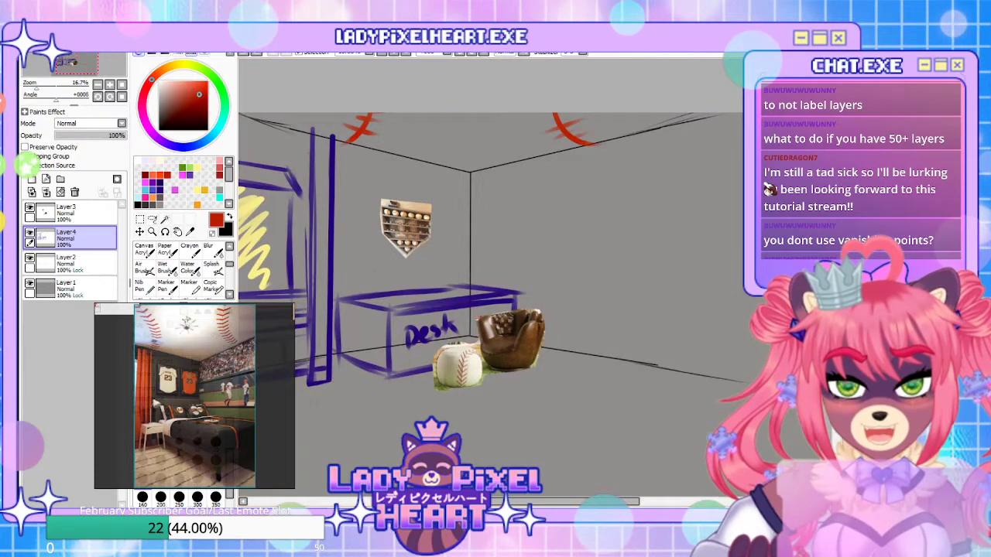
scroll(547, 230, "down", 2)
scroll(520, 229, "up", 2)
mouse_move(527, 222)
left_mouse_down()
mouse_move(541, 264)
mouse_move(578, 244)
mouse_move(516, 265)
mouse_move(507, 228)
left_mouse_up()
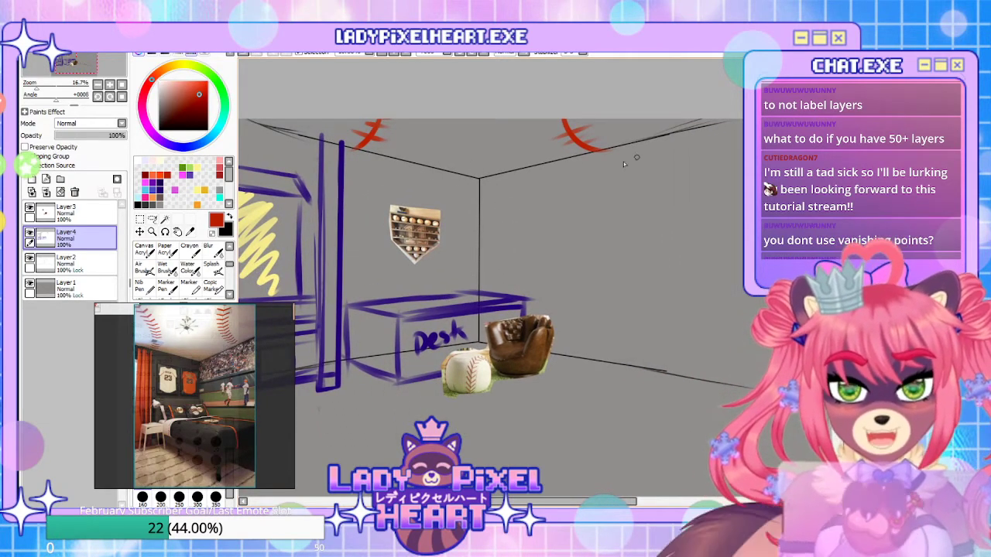
left_click_drag(553, 403, 503, 208)
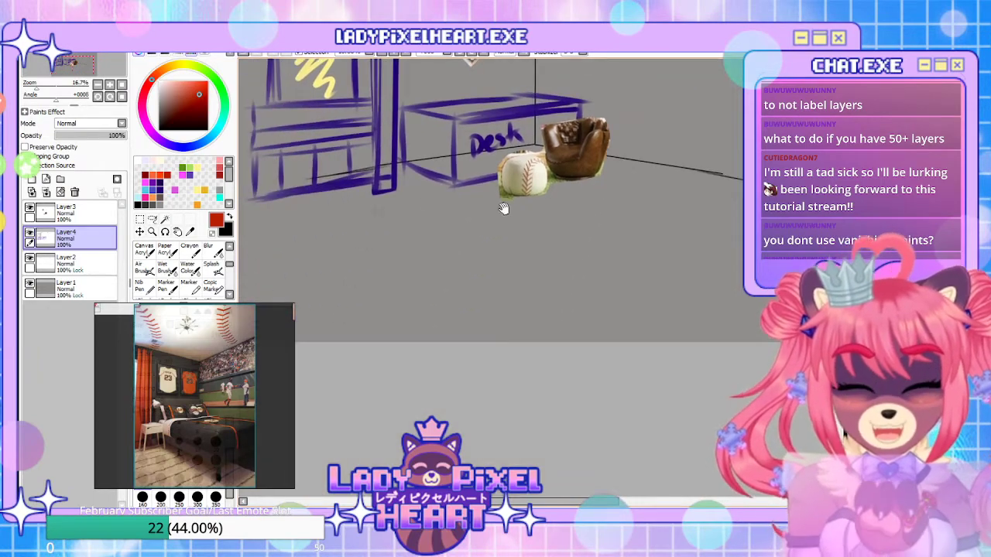
mouse_move(530, 315)
left_mouse_down()
mouse_move(485, 405)
mouse_move(442, 392)
mouse_move(443, 445)
mouse_move(401, 455)
left_mouse_up()
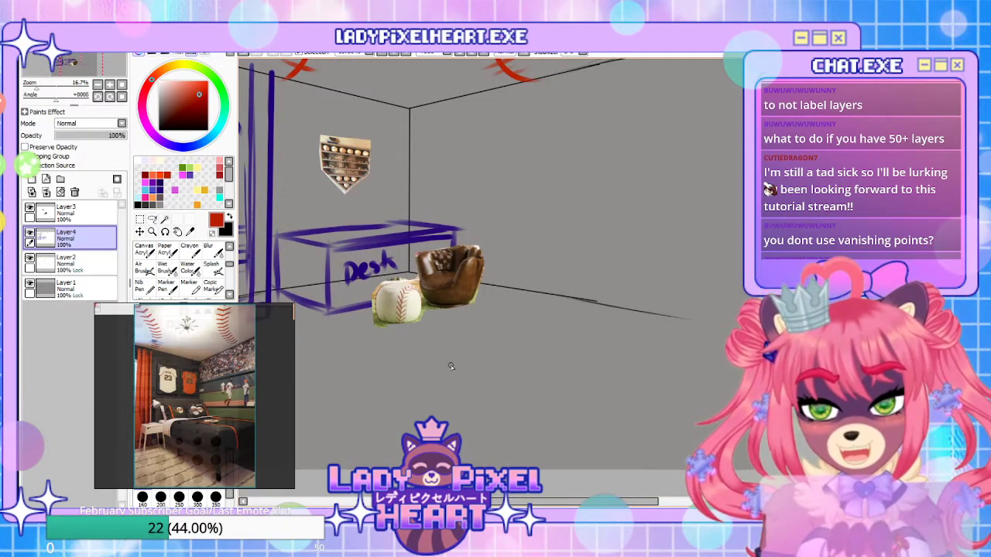
Bring the bed photos on the reference board into view and add a new layer above Layer3
right_click(204, 416)
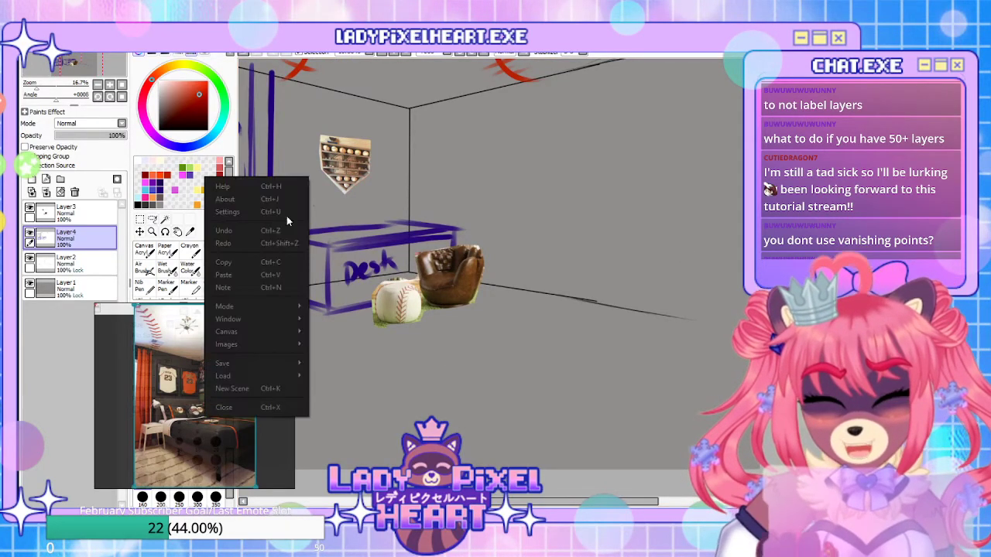
left_click(234, 260)
scroll(194, 387, "down", 5)
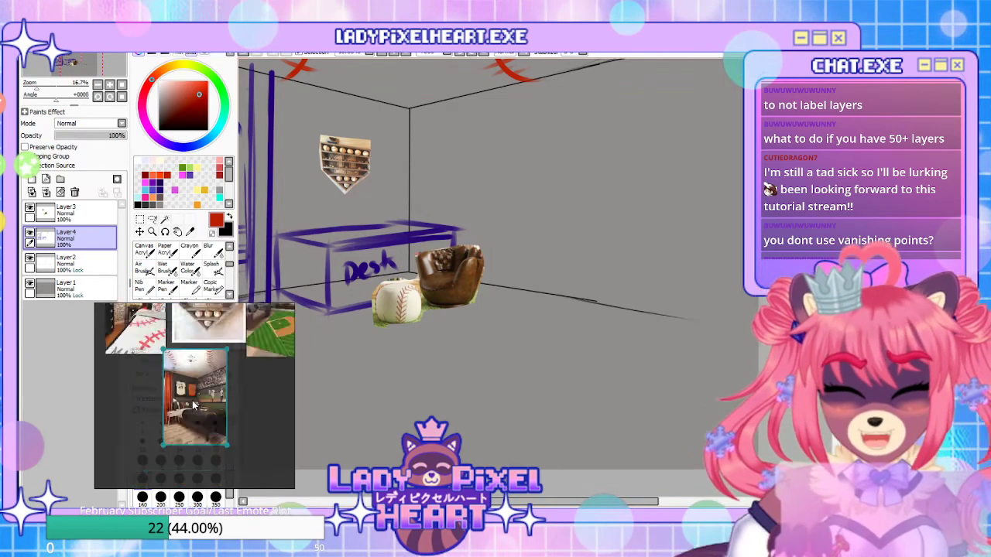
scroll(186, 408, "up", 4)
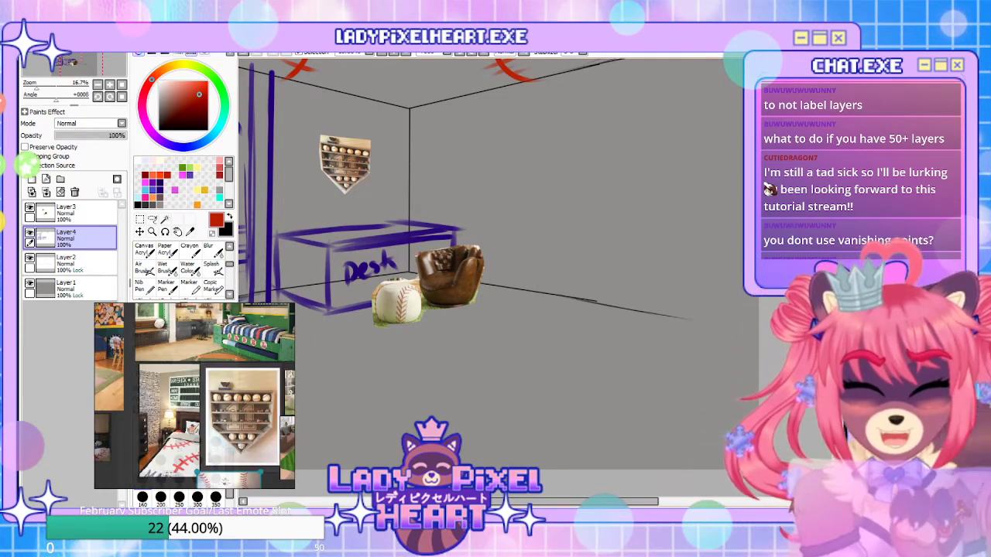
left_click(70, 212)
left_click(31, 179)
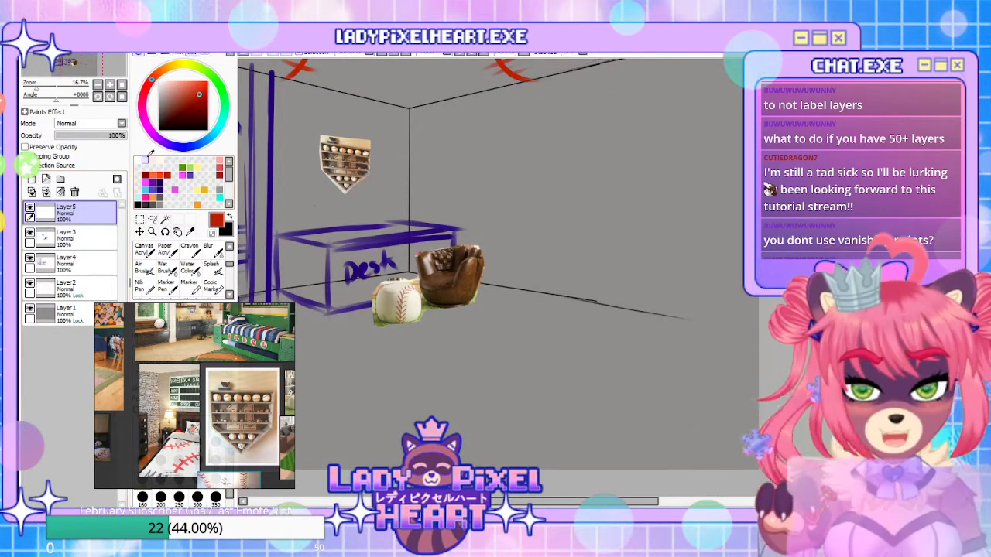
Sketch the bed base as a red box in perspective on the floor, extending from the glove chair toward the far wall
mouse_move(525, 310)
left_mouse_down()
mouse_move(525, 408)
mouse_move(525, 392)
mouse_move(691, 330)
left_mouse_up()
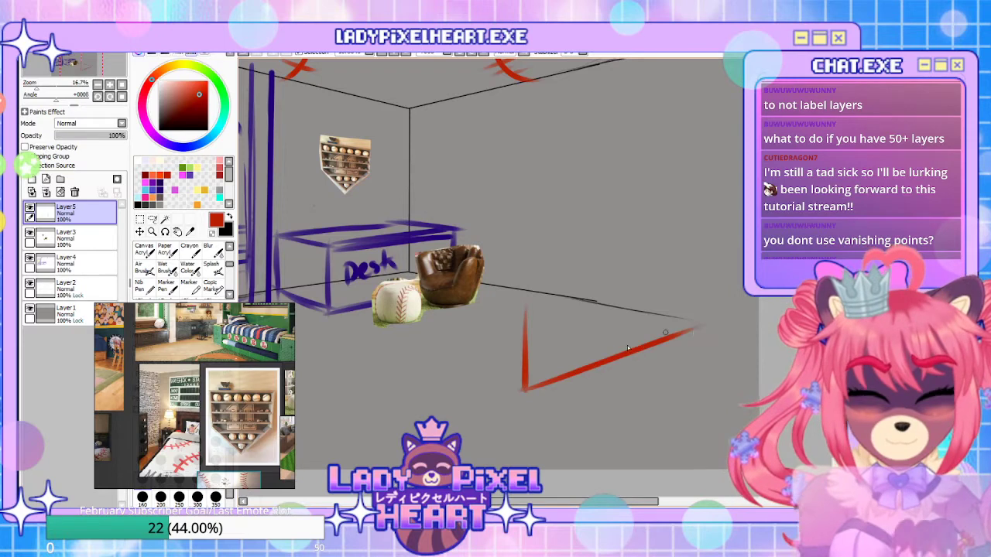
left_click_drag(526, 314, 679, 268)
mouse_move(458, 304)
left_mouse_down()
mouse_move(535, 317)
mouse_move(424, 299)
mouse_move(424, 344)
mouse_move(524, 388)
left_mouse_up()
left_click_drag(422, 296, 590, 243)
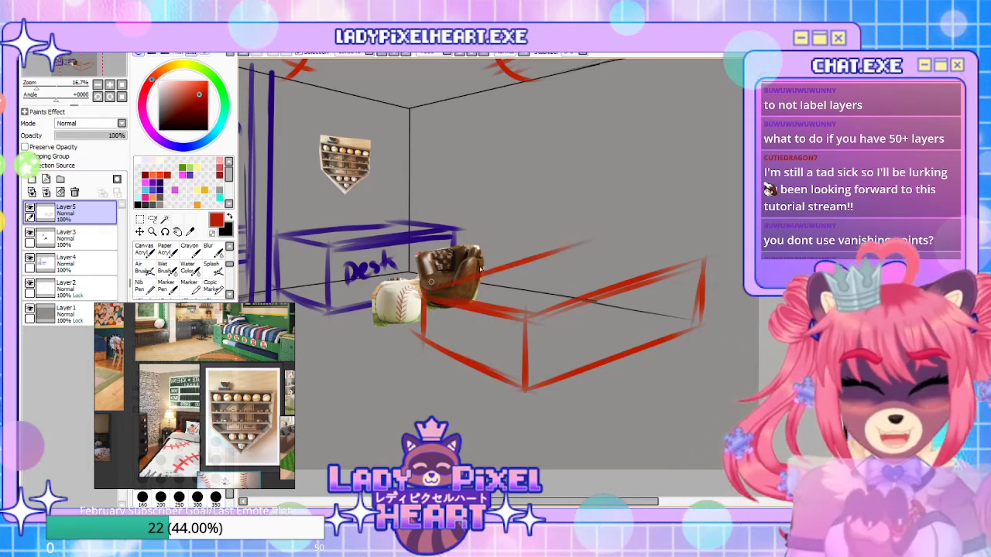
Distort the red bed box by lowering its upper corners and nudging its lower outer corner so it sits flatter in the room's perspective
left_click_drag(642, 398, 607, 384)
key("ctrl+t")
left_click_drag(694, 214, 688, 255)
left_click_drag(369, 213, 364, 238)
left_click_drag(695, 387, 705, 385)
key("Return")
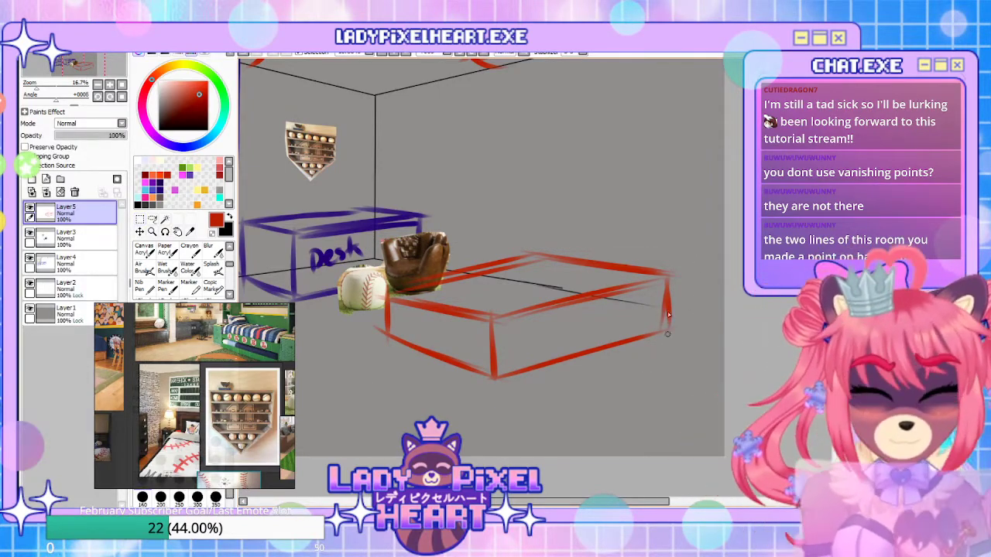
Sketch a tall headboard with an arched top at the far end of the bed
mouse_move(671, 251)
left_mouse_down()
mouse_move(672, 189)
mouse_move(546, 198)
mouse_move(532, 261)
left_mouse_up()
mouse_move(569, 175)
left_mouse_down()
mouse_move(670, 190)
mouse_move(668, 214)
left_mouse_up()
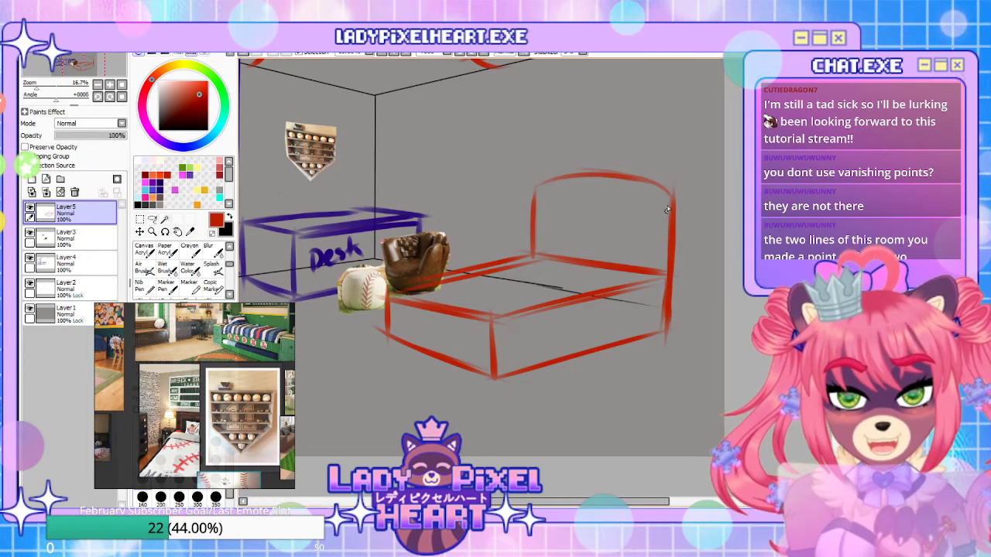
Add a second line just inside the lower edges of the bed's red base
left_click_drag(630, 400, 637, 320)
left_click_drag(387, 244, 425, 270)
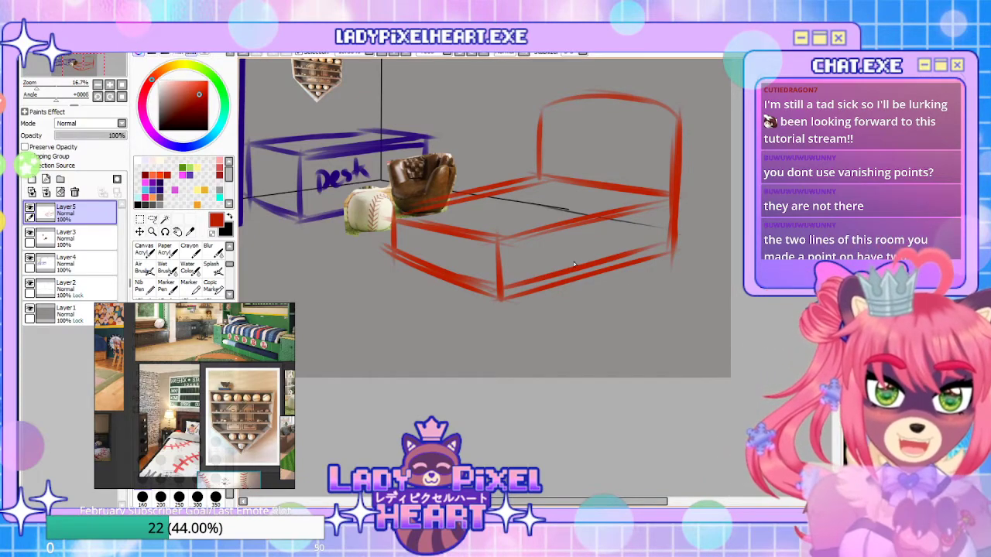
mouse_move(458, 330)
left_mouse_down()
mouse_move(548, 401)
mouse_move(715, 446)
mouse_move(548, 438)
mouse_move(535, 405)
mouse_move(519, 397)
mouse_move(610, 463)
left_mouse_up()
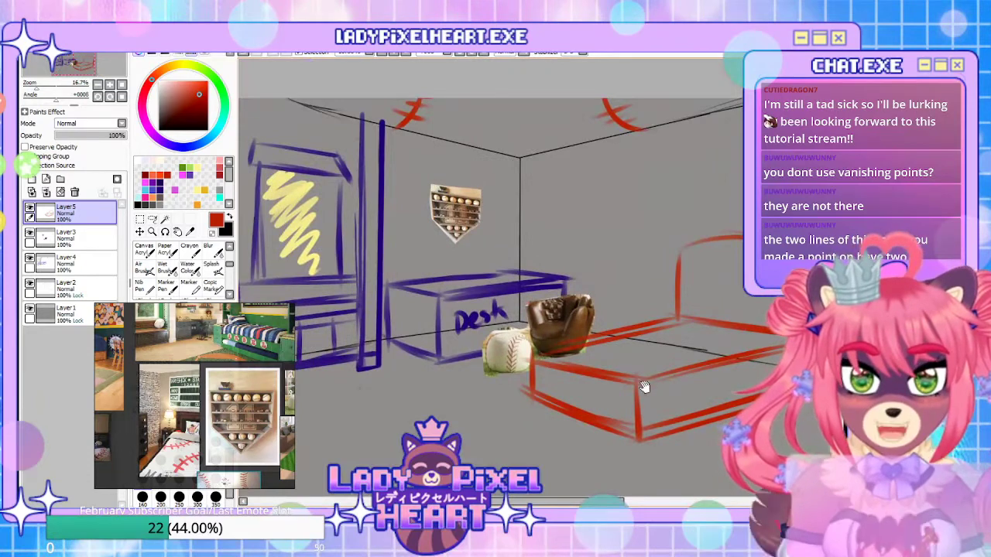
Undo the large circle on the wall beside the bed and sketch two small simple red figures side by side there
left_click_drag(687, 338, 625, 312)
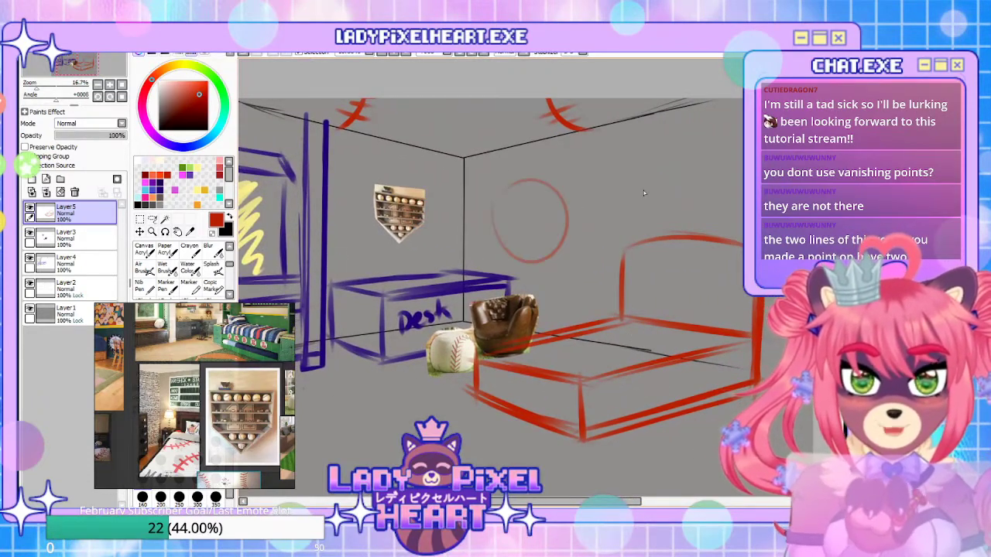
key("ctrl+z")
key("ctrl+z")
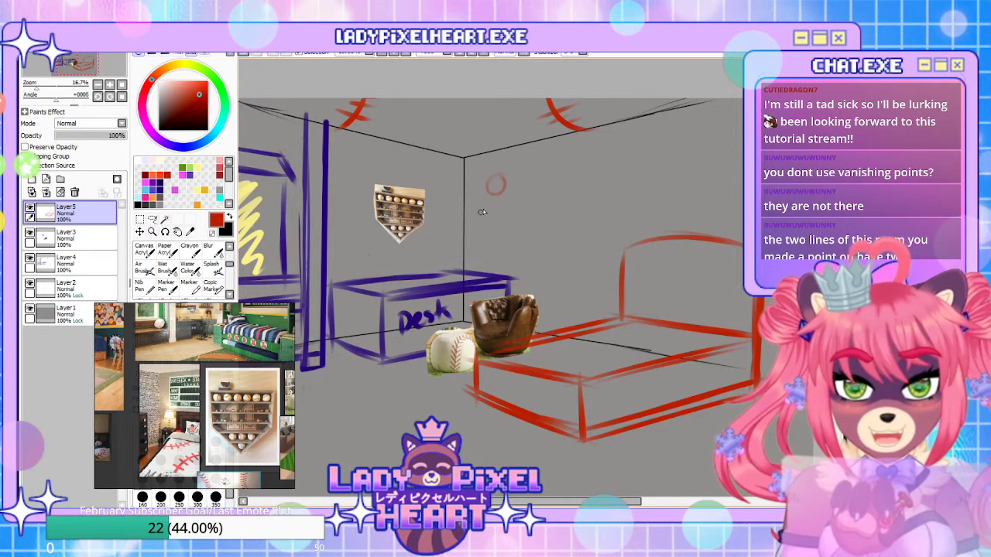
left_click_drag(541, 170, 530, 181)
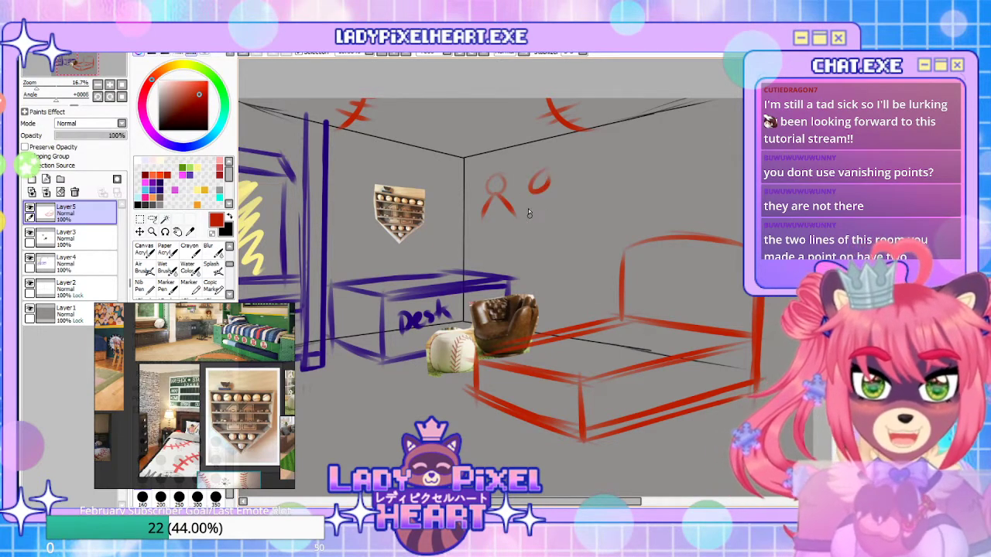
left_click_drag(625, 157, 609, 168)
Examine the bed and wall figures against the whole room layout at different magnifications
mouse_move(544, 378)
left_mouse_down()
mouse_move(599, 331)
mouse_move(591, 374)
left_mouse_up()
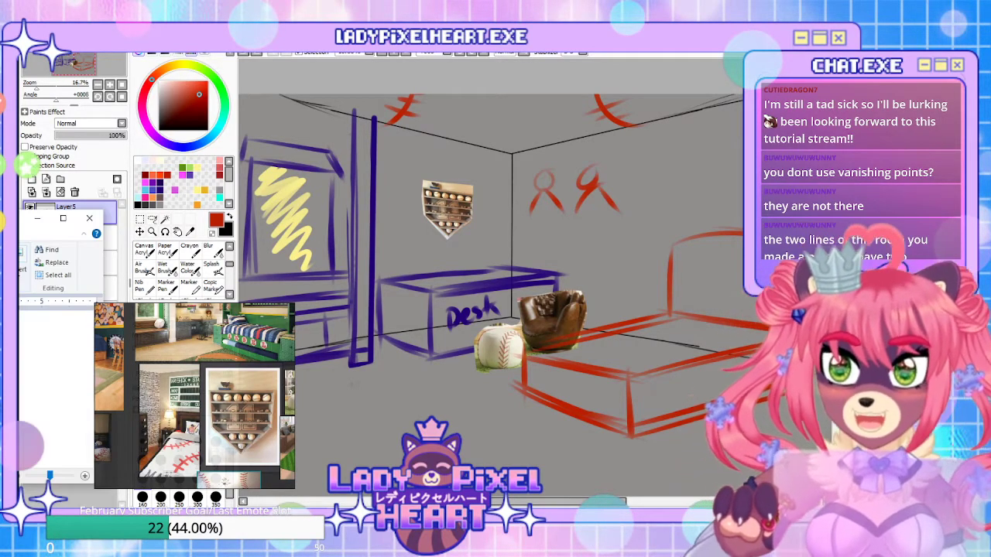
left_click_drag(0, 263, 0, 217)
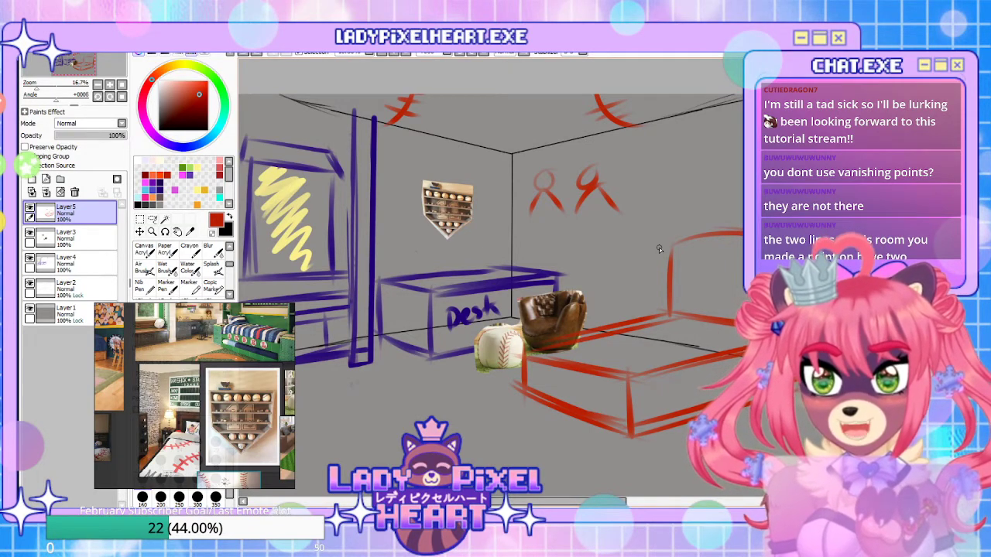
scroll(508, 268, "down", 3)
scroll(511, 268, "up", 2)
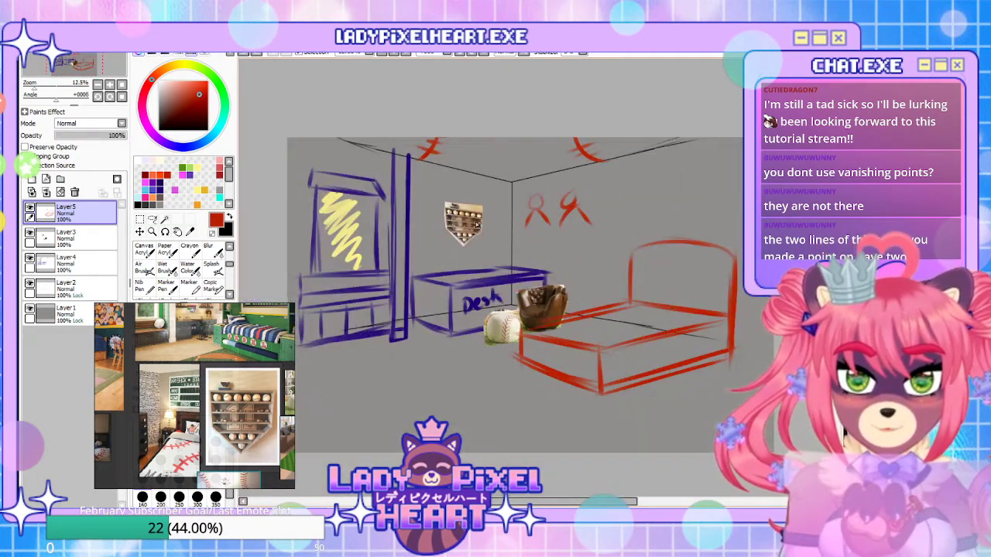
scroll(475, 222, "up", 2)
scroll(494, 216, "down", 1)
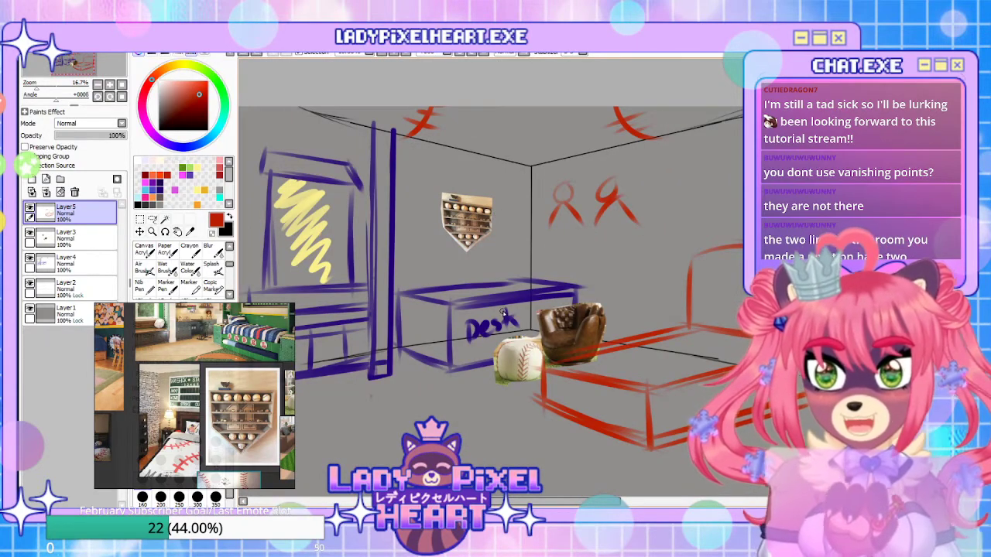
scroll(501, 312, "down", 1)
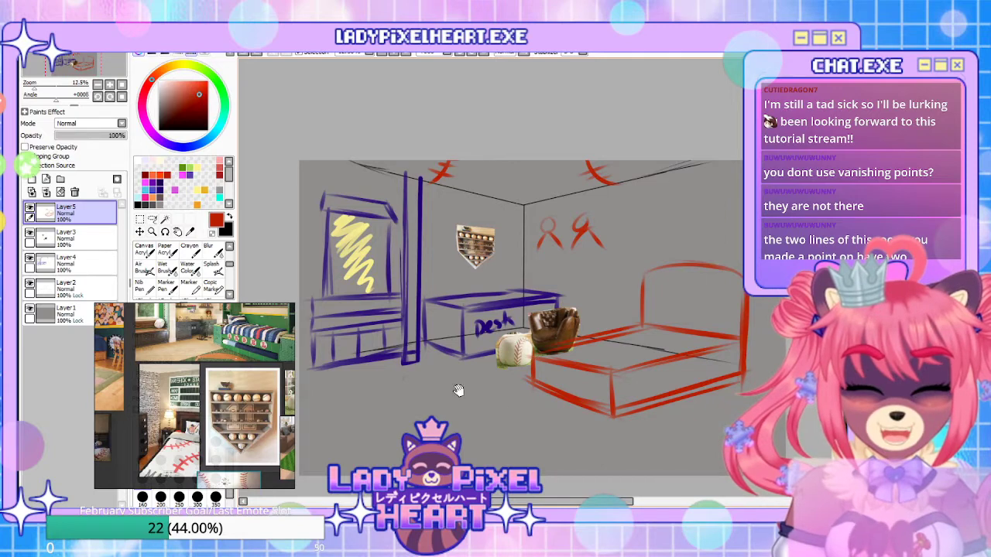
left_click_drag(580, 426, 438, 392)
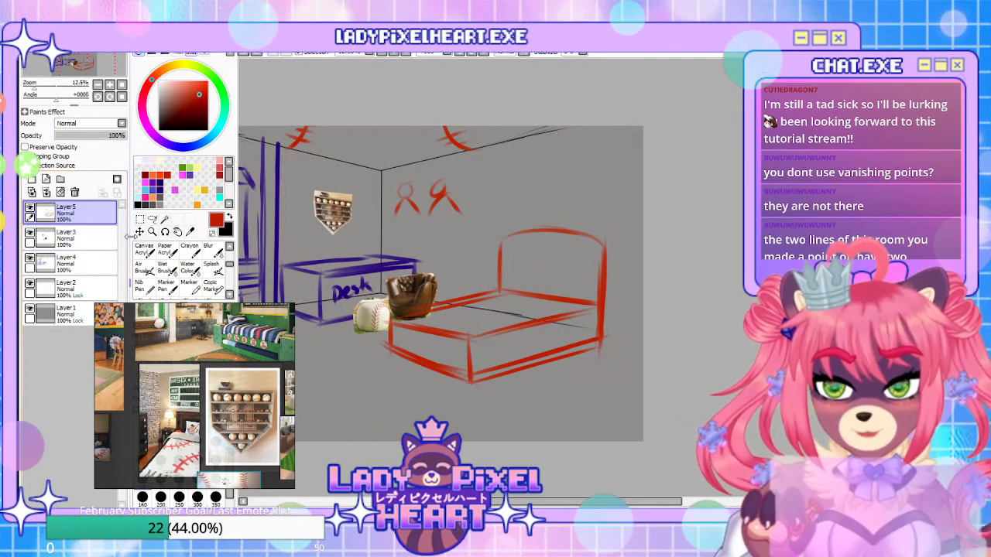
Move the bed sketch and wall figures across the room, away from the glove chair, to open up floor space
mouse_move(529, 311)
left_mouse_down()
mouse_move(594, 312)
mouse_move(565, 316)
mouse_move(588, 328)
mouse_move(578, 331)
left_mouse_up()
scroll(410, 352, "up", 1)
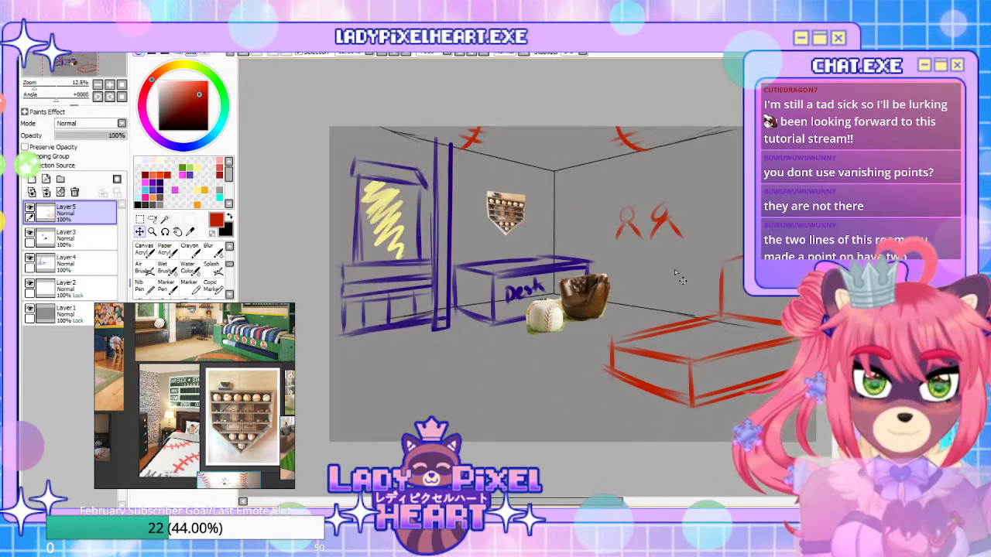
left_click_drag(620, 260, 575, 268)
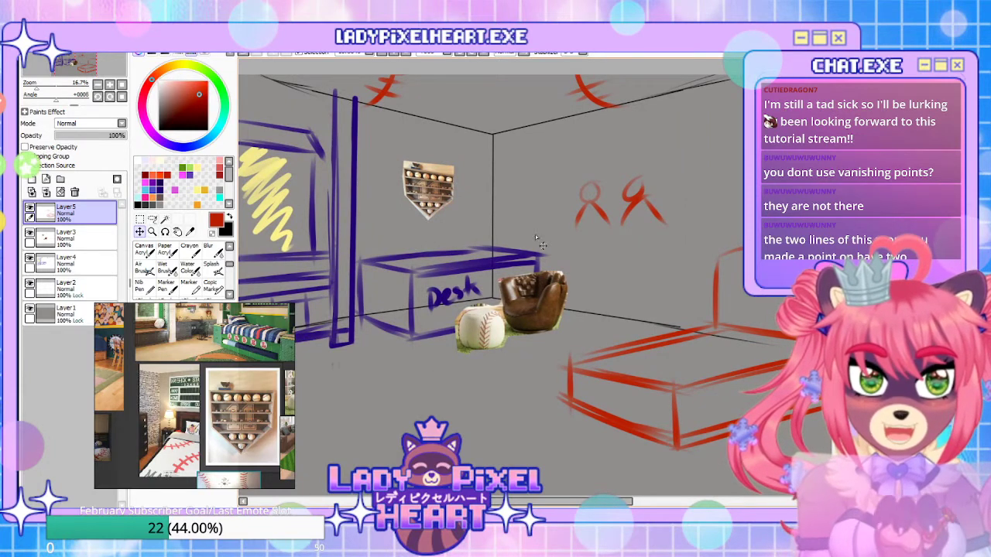
left_click_drag(604, 320, 543, 287)
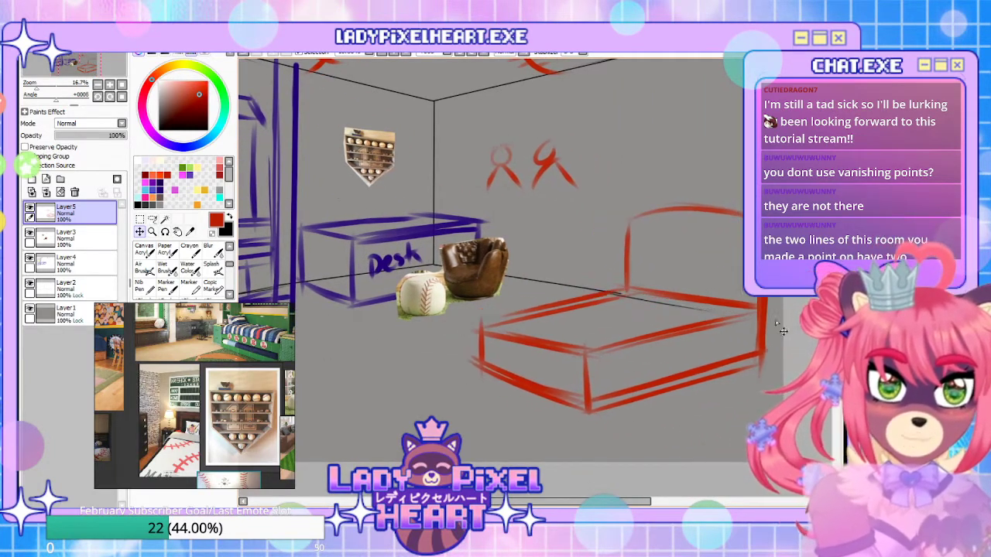
left_click_drag(400, 363, 543, 352)
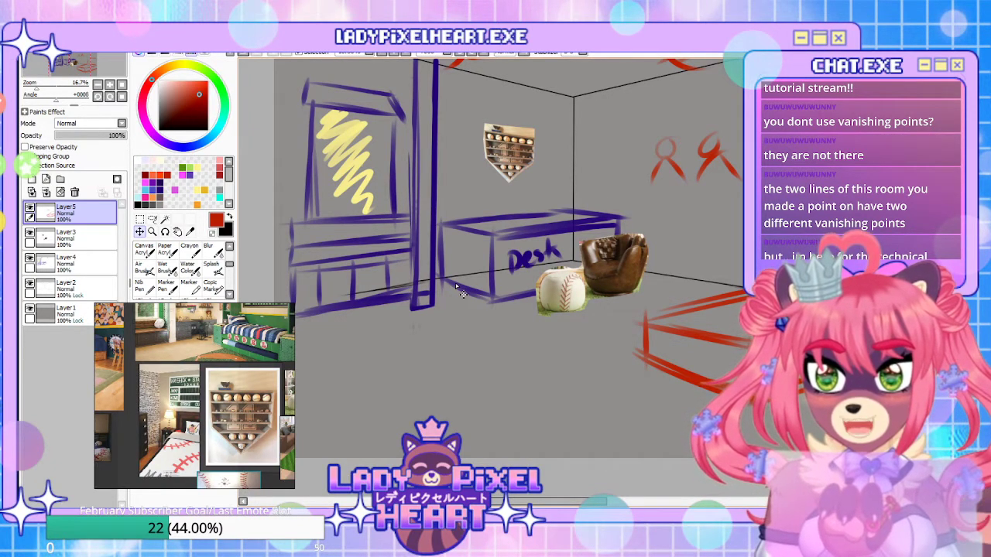
mouse_move(461, 293)
left_mouse_down()
mouse_move(381, 317)
mouse_move(281, 255)
mouse_move(383, 255)
mouse_move(525, 210)
left_mouse_up()
scroll(525, 210, "up", 1)
scroll(543, 175, "down", 1)
left_click_drag(543, 175, 526, 266)
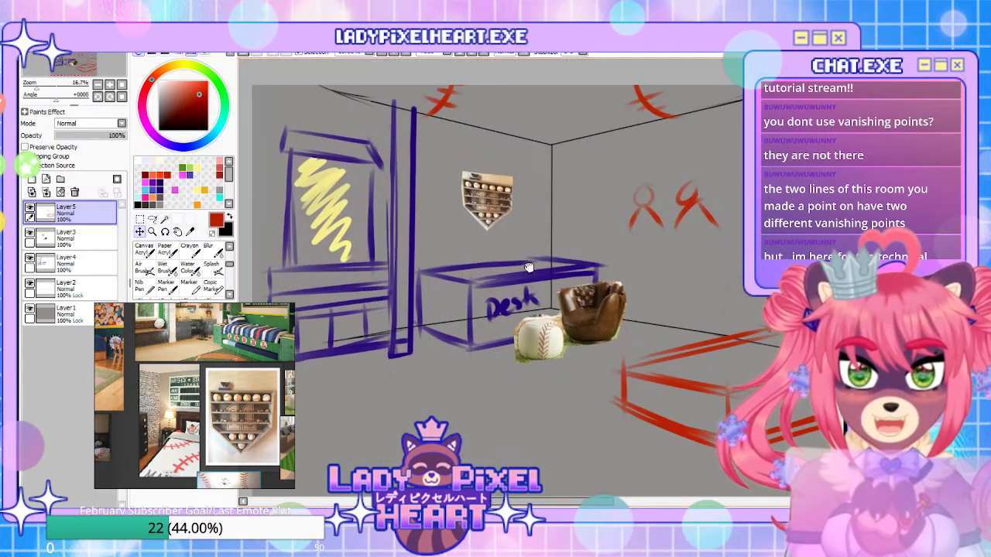
left_click(168, 182)
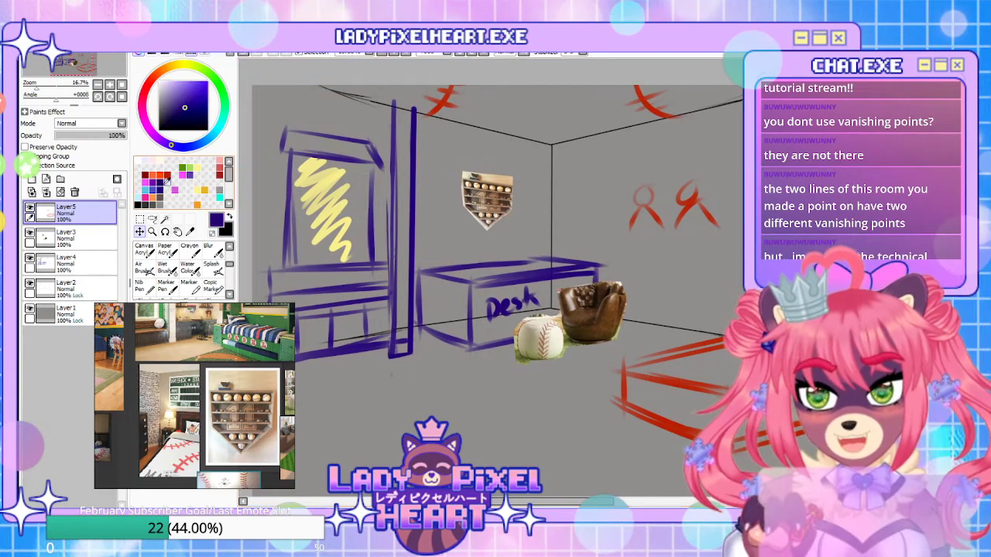
left_click_drag(486, 424, 489, 352)
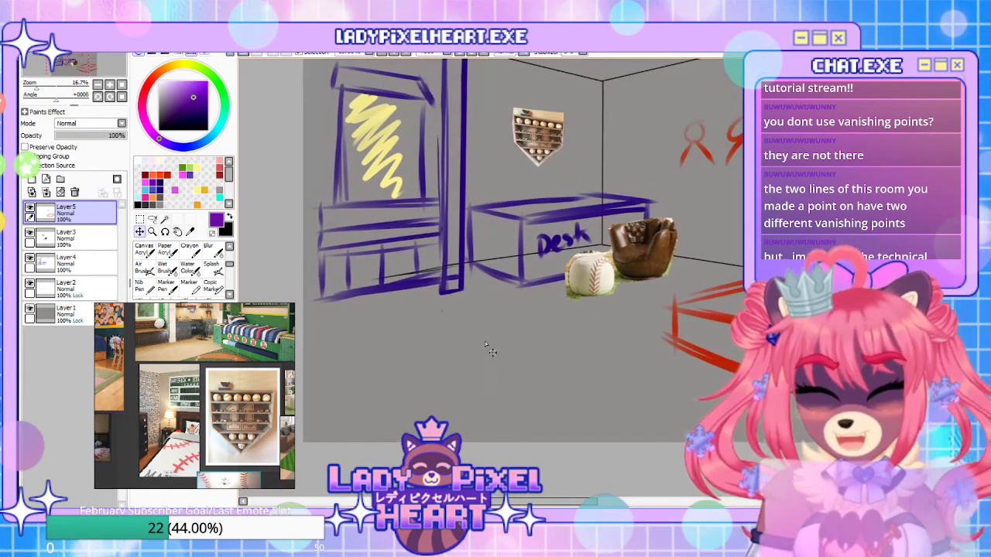
left_click_drag(517, 305, 484, 315)
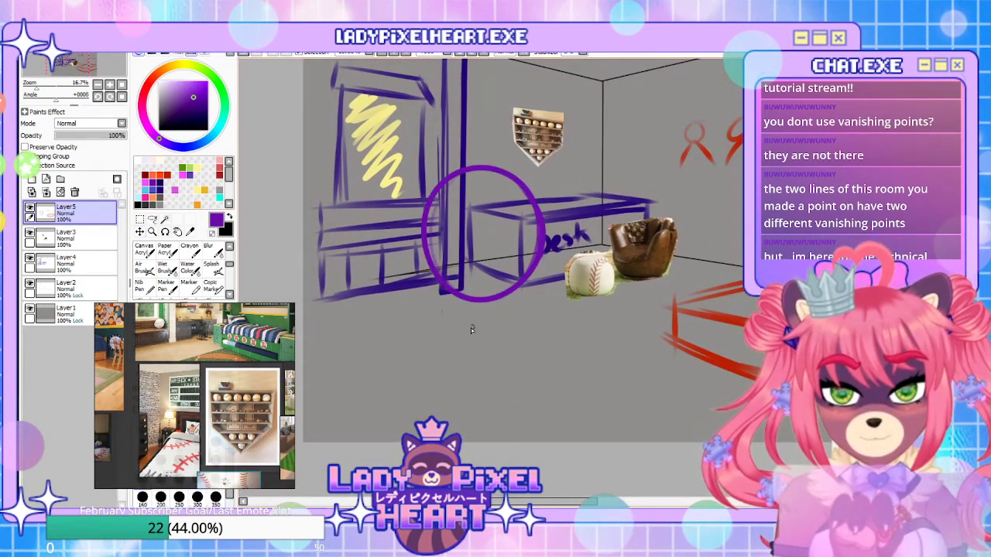
left_click_drag(537, 366, 551, 463)
mouse_move(662, 439)
left_mouse_down()
mouse_move(544, 412)
mouse_move(533, 434)
mouse_move(579, 446)
mouse_move(473, 472)
mouse_move(599, 467)
mouse_move(577, 436)
left_mouse_up()
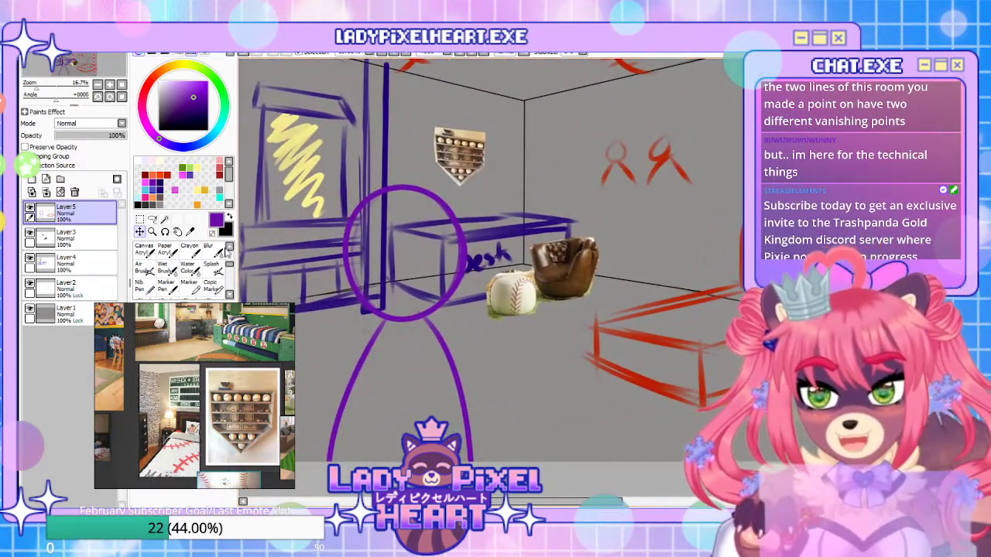
left_click_drag(437, 366, 546, 358)
key("ctrl+z")
key("ctrl+z")
key("ctrl+z")
key("ctrl+z")
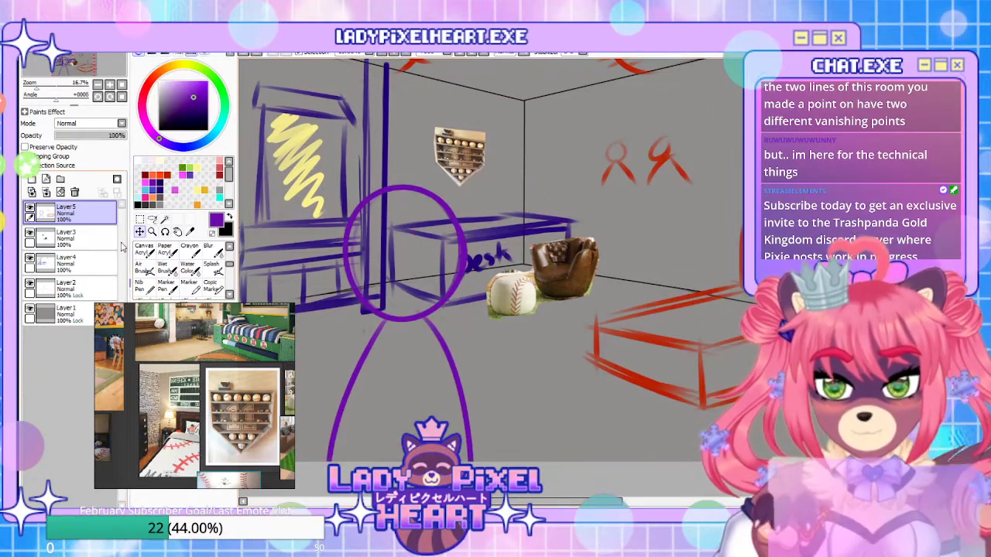
Nudge the bed sketch and wall figures slightly farther from the glove chair and a little higher in the room
left_click_drag(708, 320, 559, 268)
mouse_move(594, 298)
left_mouse_down()
mouse_move(671, 299)
mouse_move(670, 309)
left_mouse_up()
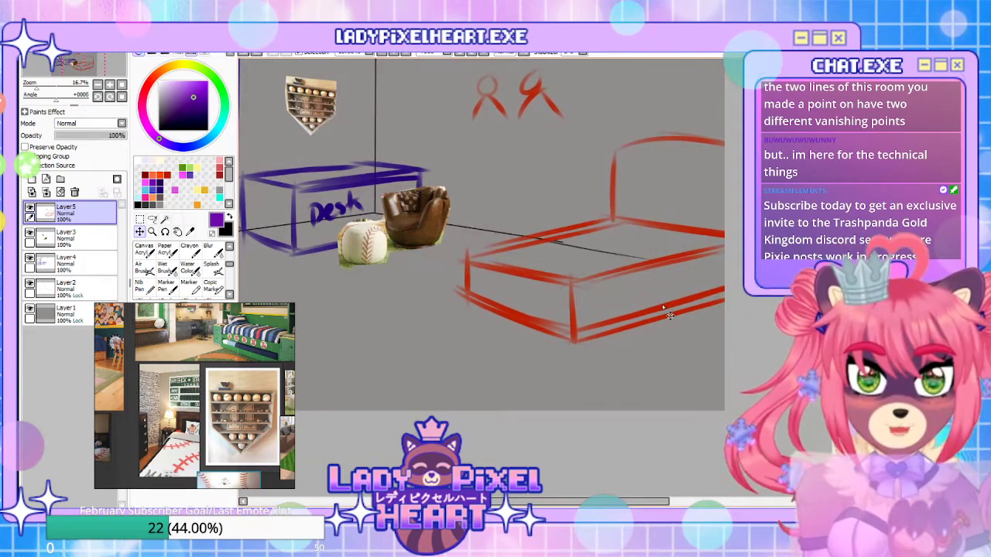
mouse_move(375, 349)
left_mouse_down()
mouse_move(476, 389)
mouse_move(492, 406)
left_mouse_up()
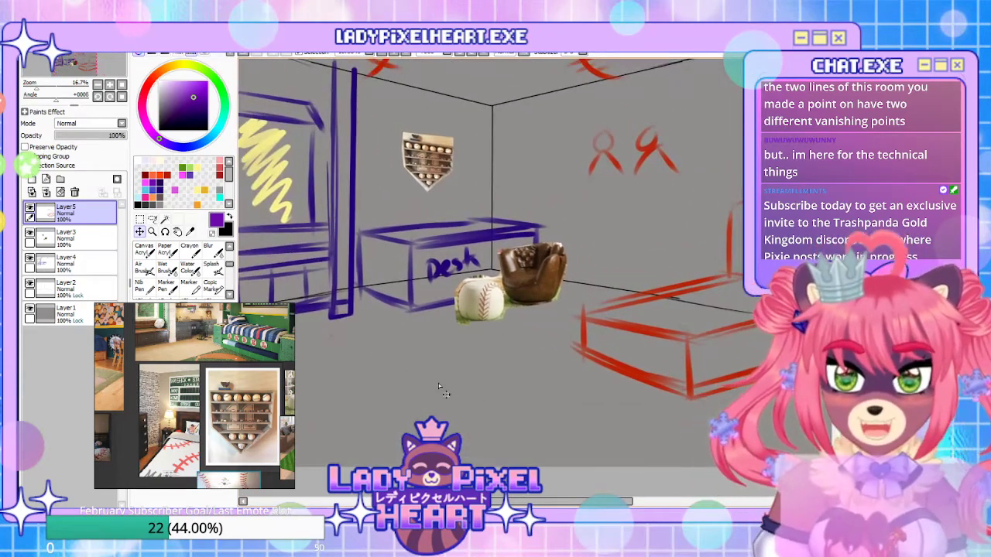
Add a new layer above Layer5 and sketch a large purple foreground figure with a round head and curved body sides
key("ctrl+shift+n")
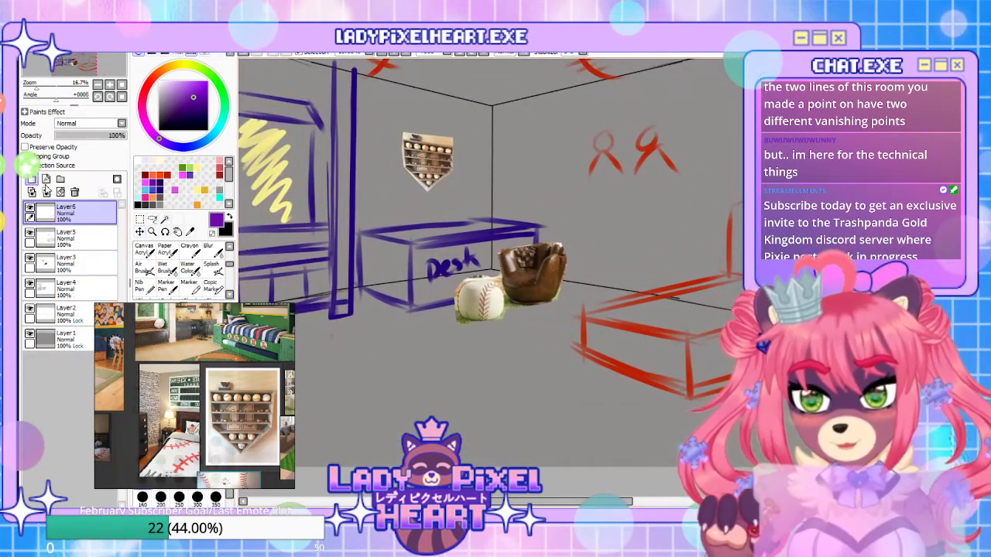
left_click_drag(513, 405, 504, 359)
mouse_move(577, 256)
left_mouse_down()
mouse_move(495, 167)
mouse_move(588, 250)
left_mouse_up()
left_click_drag(516, 267, 486, 415)
left_click_drag(570, 265, 604, 415)
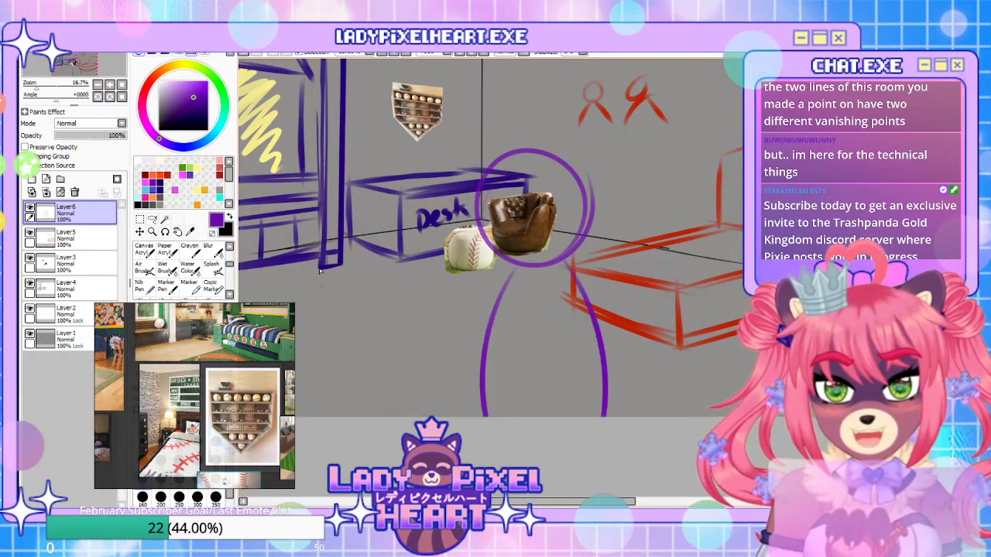
Move the purple figure from the glove chair to in front of the bed's near end
left_click(140, 231)
mouse_move(565, 325)
left_mouse_down()
mouse_move(627, 319)
mouse_move(507, 301)
mouse_move(430, 328)
mouse_move(544, 359)
left_mouse_up()
left_click_drag(722, 320, 598, 340)
left_click_drag(517, 419, 719, 415)
left_click_drag(590, 383, 713, 372)
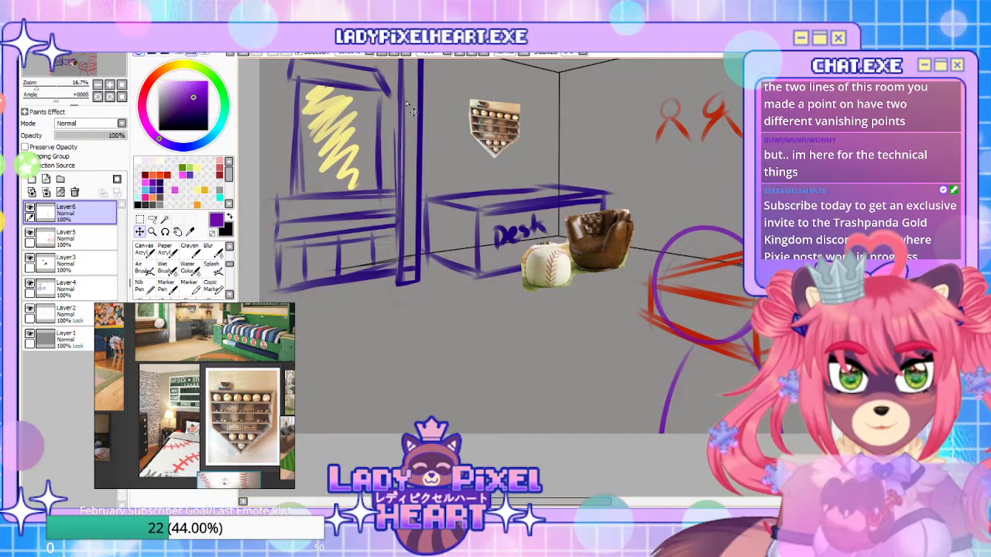
Fill a tall purple rectangle over the window seat and column, and draw two wavy light blue lines near its top
left_click_drag(516, 417, 526, 469)
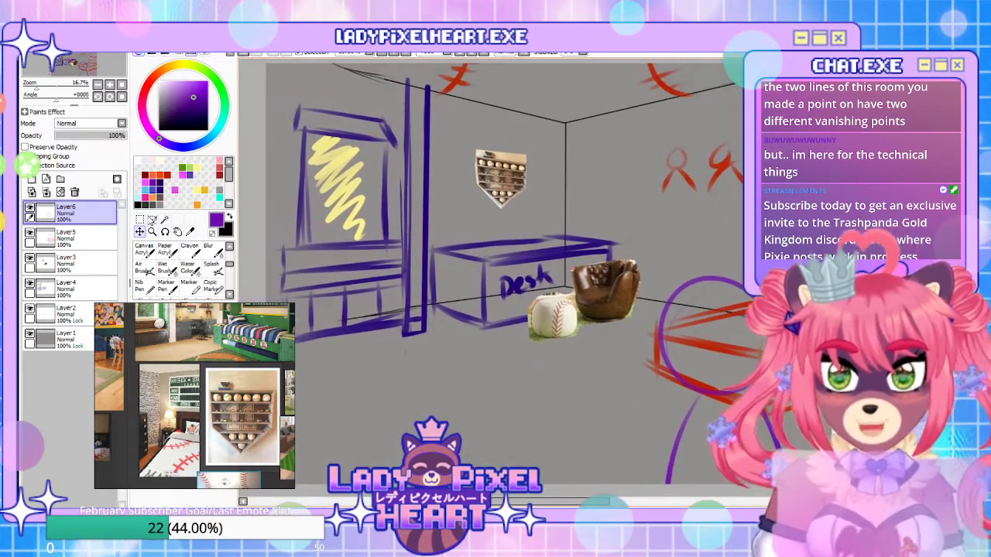
left_click_drag(495, 406, 483, 366)
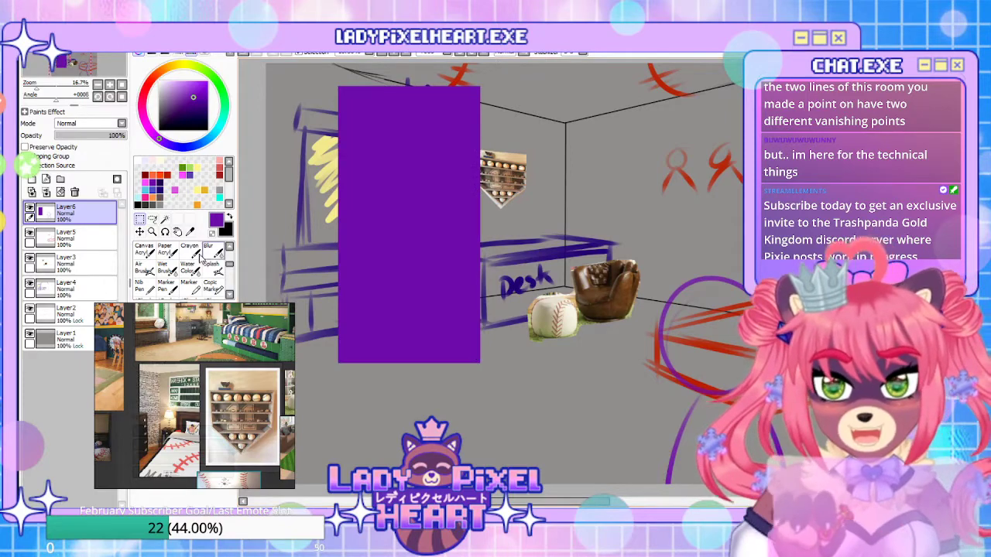
left_click(146, 190)
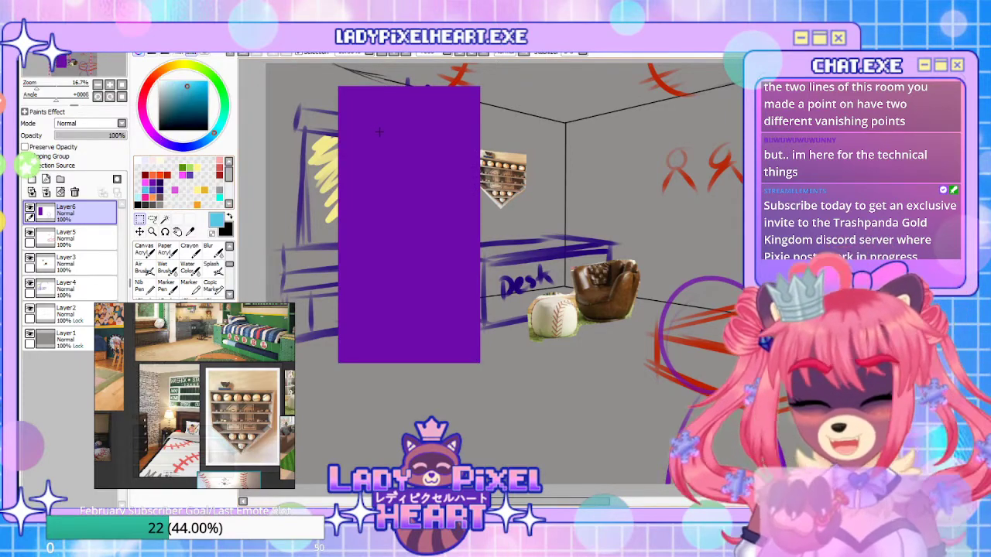
left_click_drag(346, 106, 455, 106)
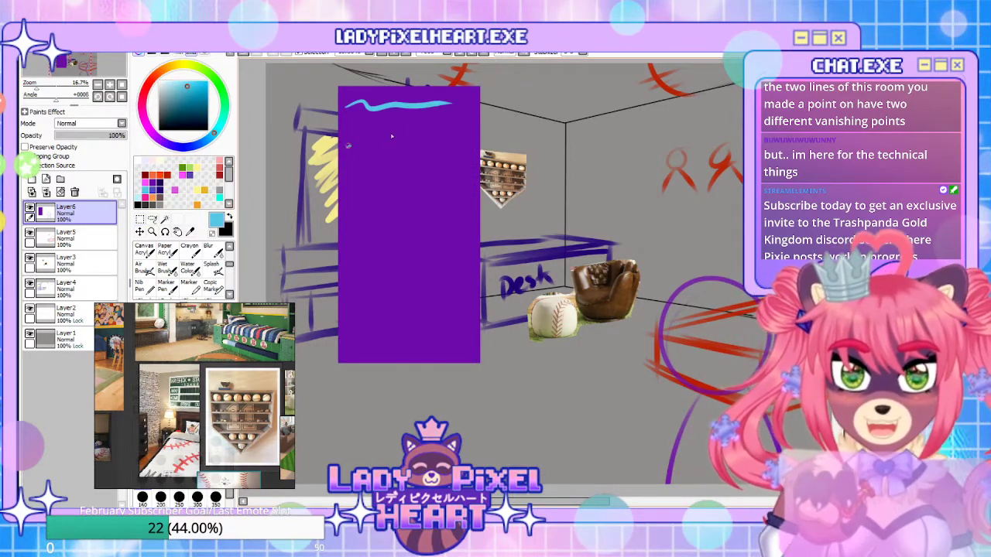
left_click_drag(347, 147, 449, 143)
mouse_move(563, 433)
left_mouse_down()
mouse_move(424, 289)
mouse_move(560, 413)
mouse_move(575, 415)
left_mouse_up()
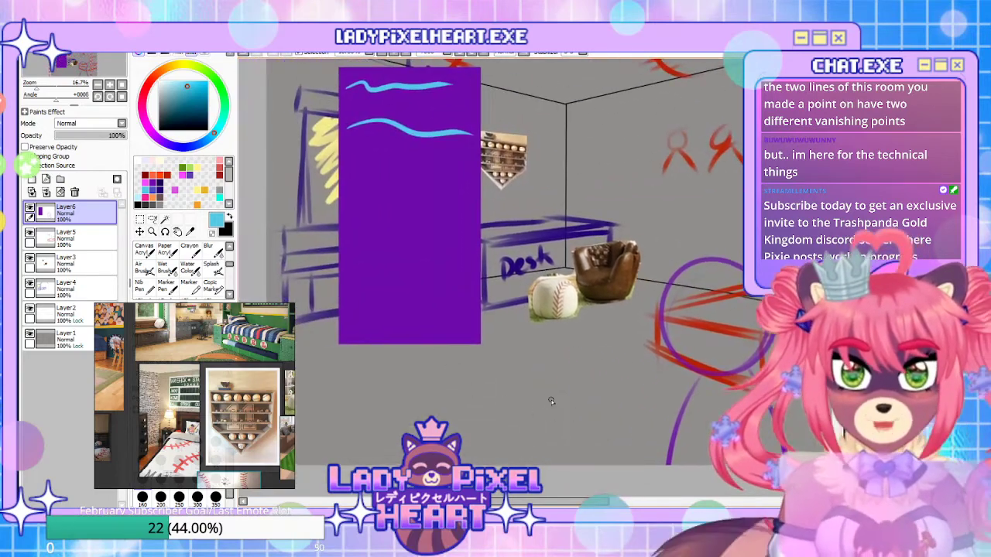
Select the purple rectangle with its blue lines, move it lower in front of the window seat, and clear the selection
mouse_move(430, 207)
left_mouse_down()
mouse_move(431, 289)
mouse_move(419, 240)
left_mouse_up()
key("ctrl+z")
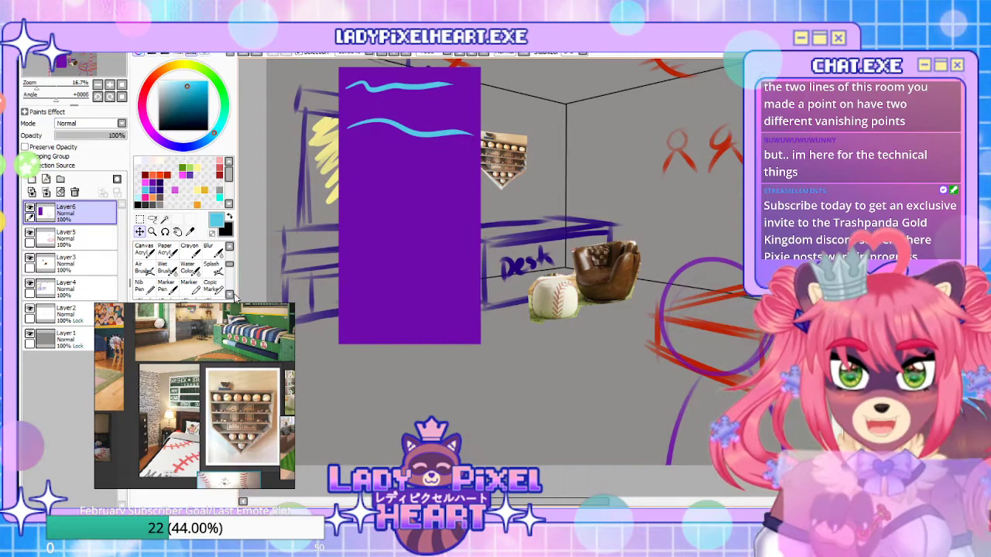
left_click_drag(444, 250, 396, 345)
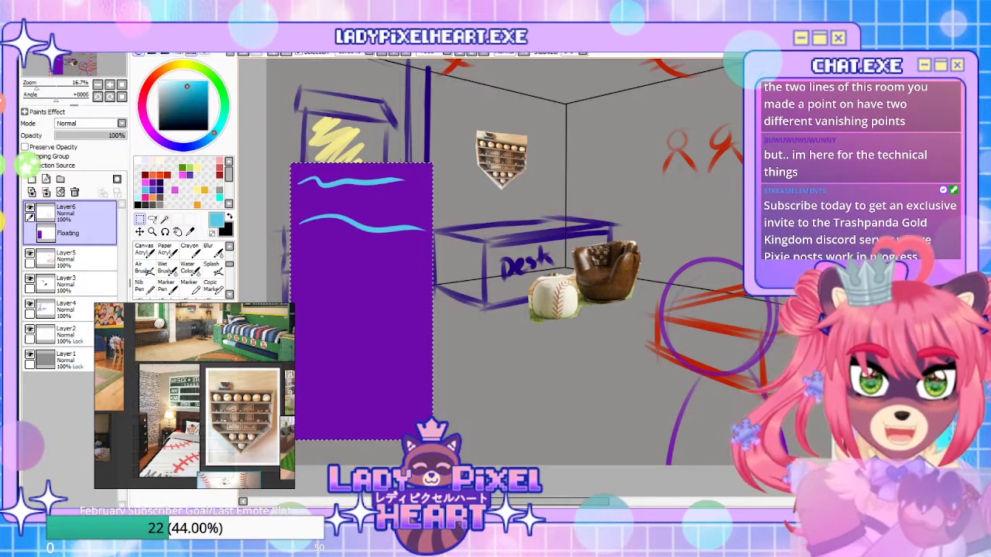
left_click_drag(589, 376, 559, 440)
key("ctrl+d")
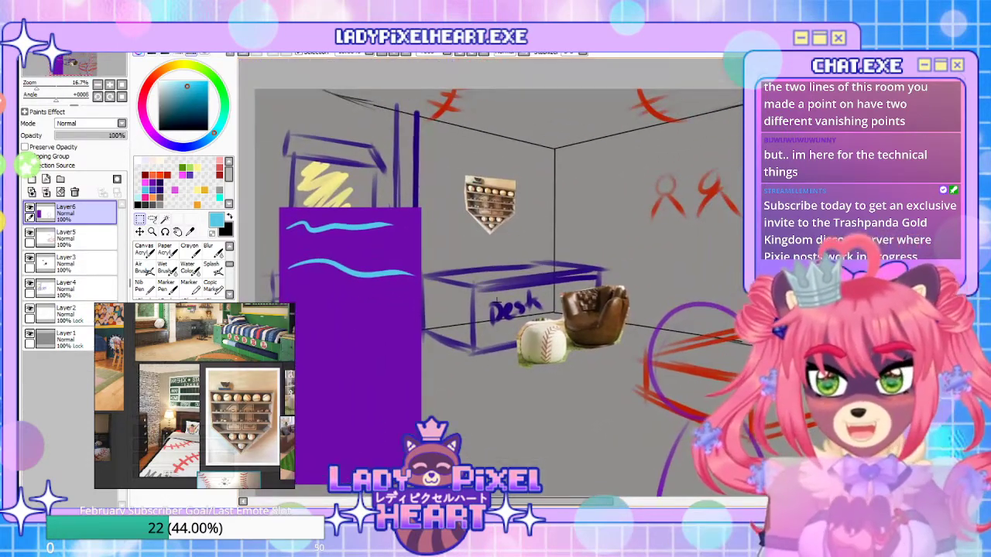
scroll(511, 298, "down", 4)
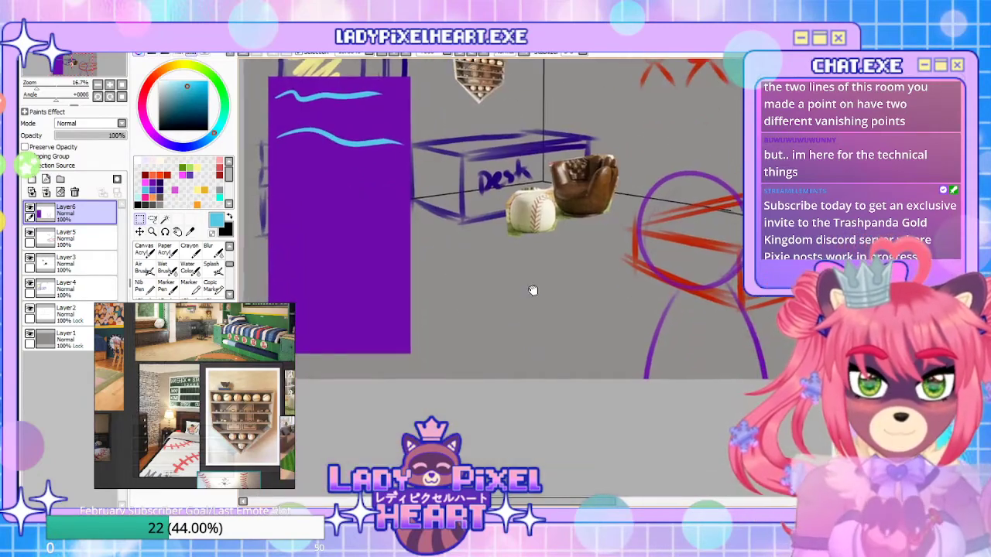
Delete the top layer holding the purple figure and the purple rectangle placeholders
left_click_drag(531, 299, 544, 405)
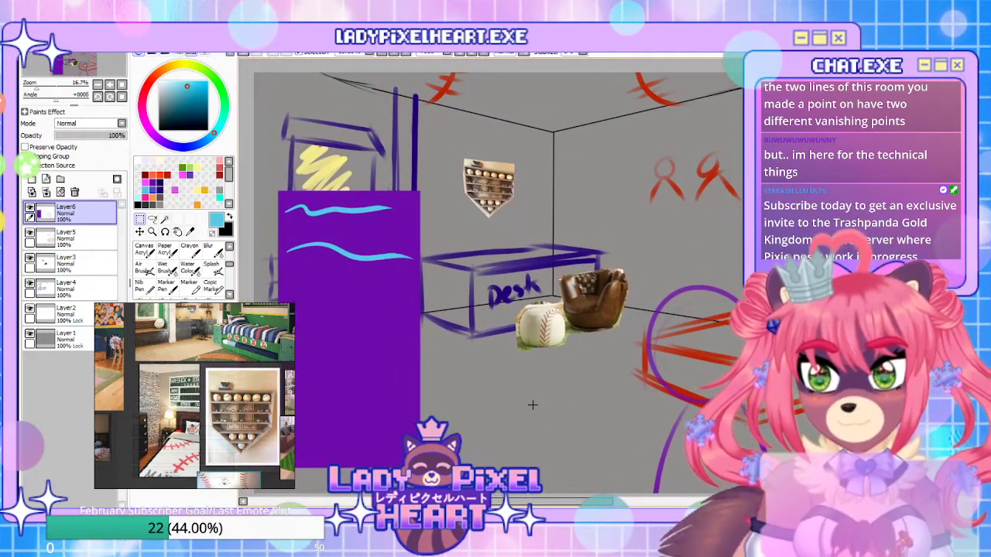
key("alt+Tab")
left_click_drag(413, 163, 23, 116)
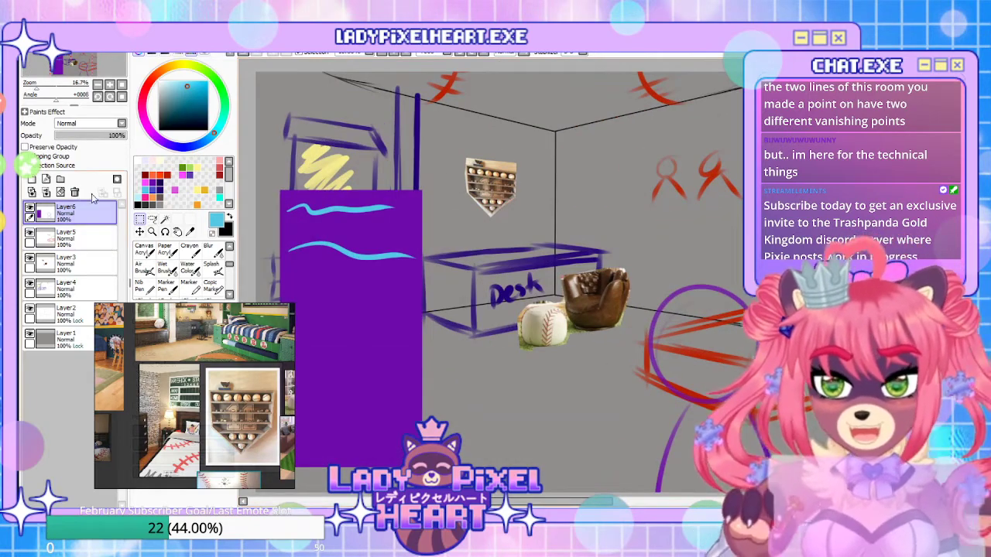
left_click(74, 192)
mouse_move(480, 214)
left_mouse_down()
mouse_move(466, 172)
mouse_move(356, 350)
mouse_move(511, 256)
mouse_move(211, 276)
mouse_move(450, 276)
left_mouse_up()
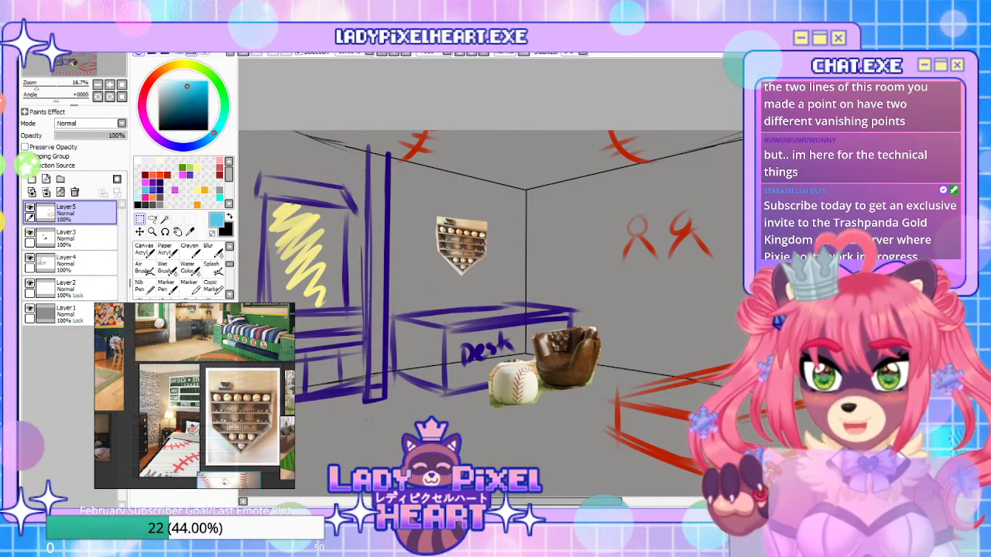
left_click_drag(0, 208, 944, 136)
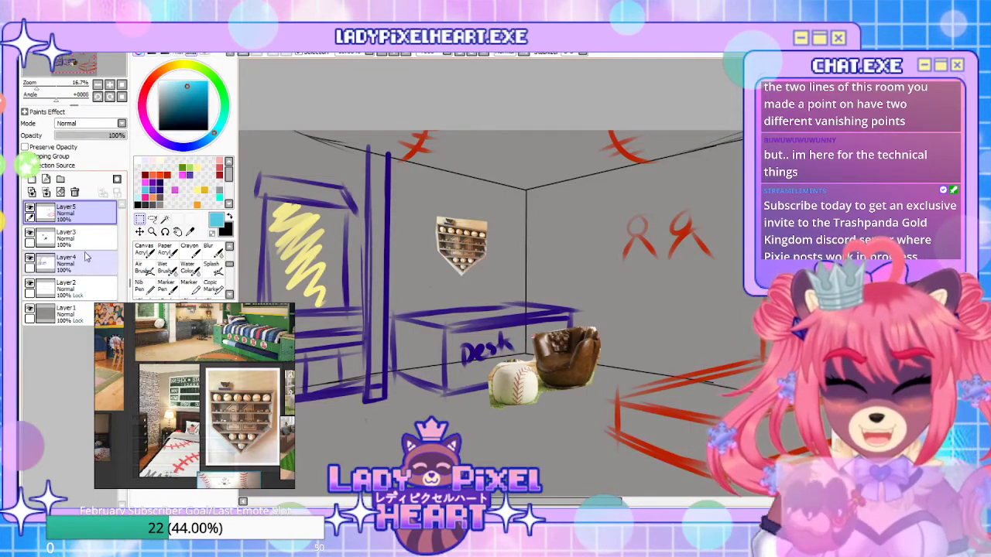
Examine the reference board's green baseball bedroom photo up close, including the striped bed, scoreboard and shelves
scroll(163, 356, "down", 6)
scroll(175, 350, "up", 5)
scroll(150, 382, "down", 5)
scroll(141, 382, "up", 5)
scroll(140, 377, "down", 2)
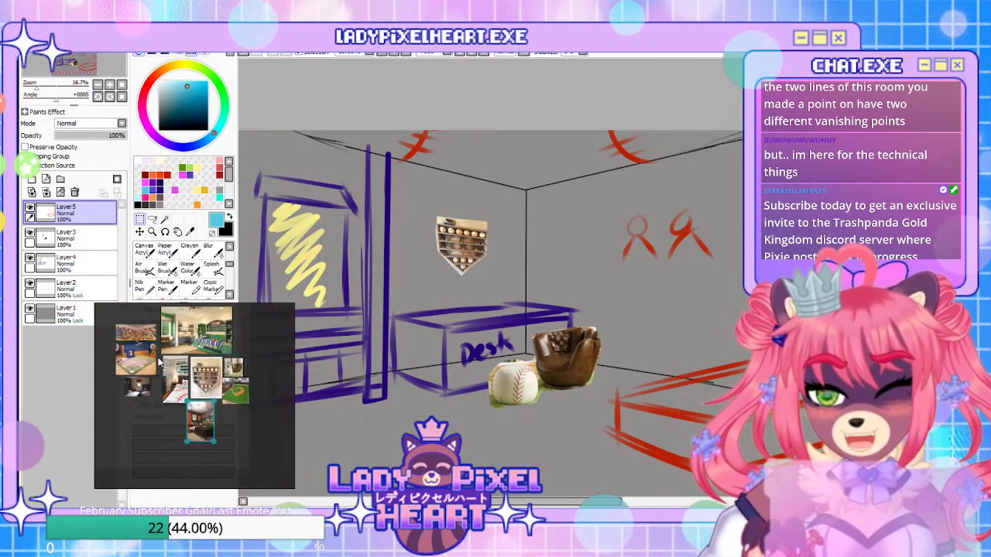
scroll(248, 332, "up", 4)
scroll(216, 364, "down", 4)
scroll(184, 375, "up", 4)
scroll(178, 403, "down", 1)
scroll(193, 427, "up", 3)
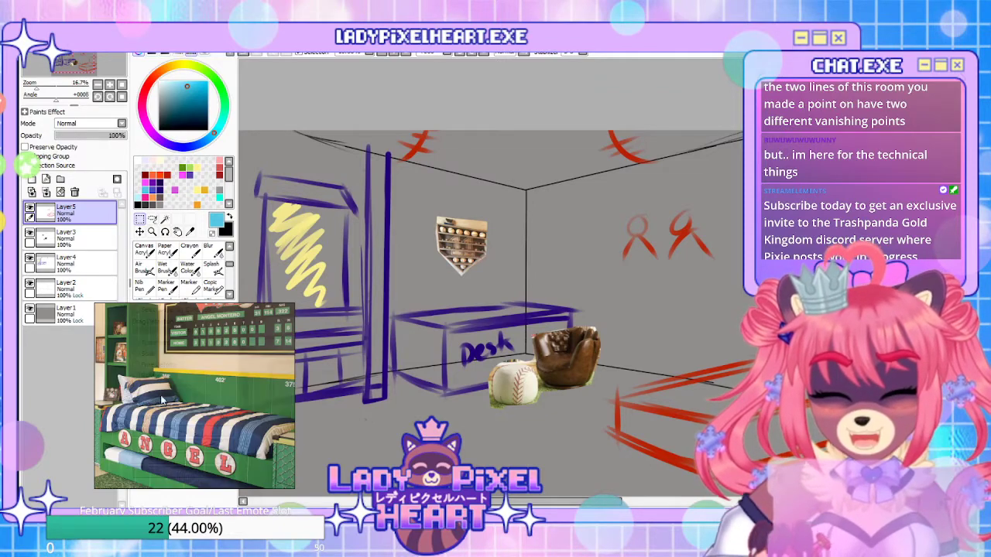
scroll(159, 394, "down", 3)
right_click(178, 396)
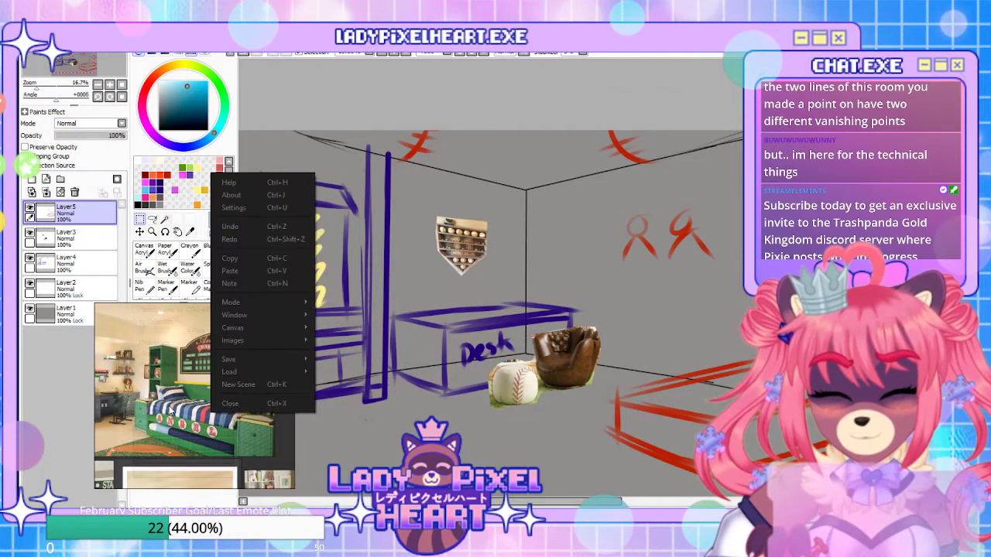
left_click(168, 412)
scroll(171, 387, "down", 2)
scroll(186, 402, "up", 2)
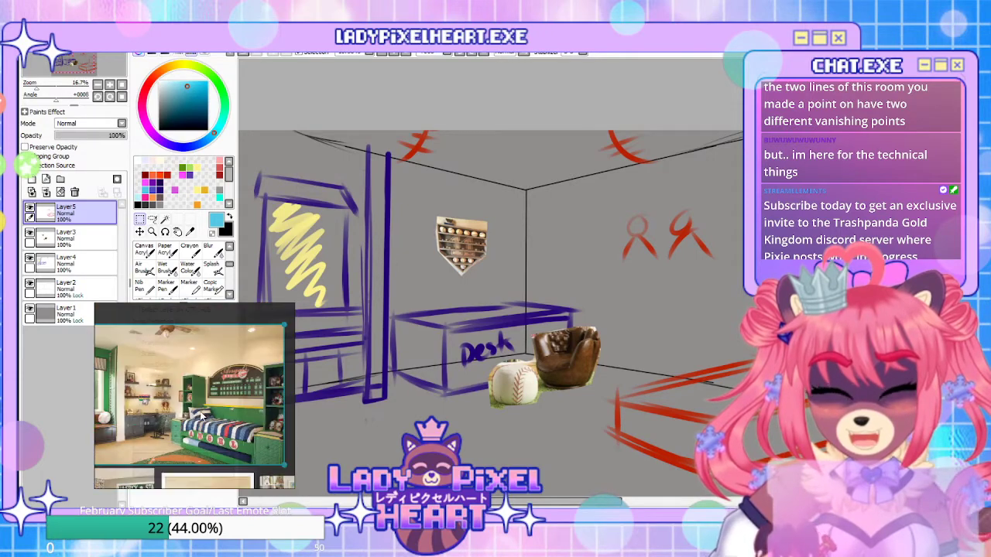
scroll(235, 423, "up", 3)
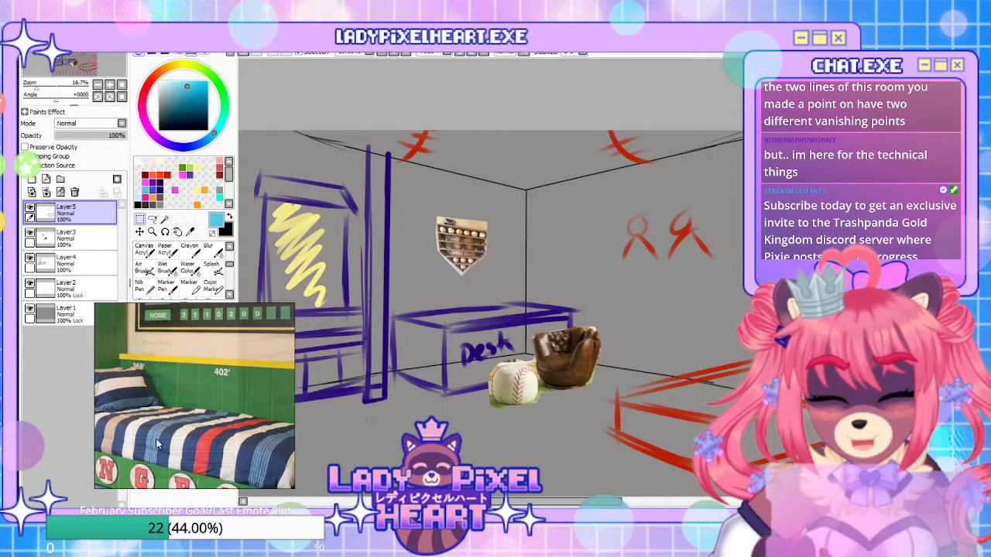
scroll(186, 374, "down", 3)
scroll(167, 351, "up", 2)
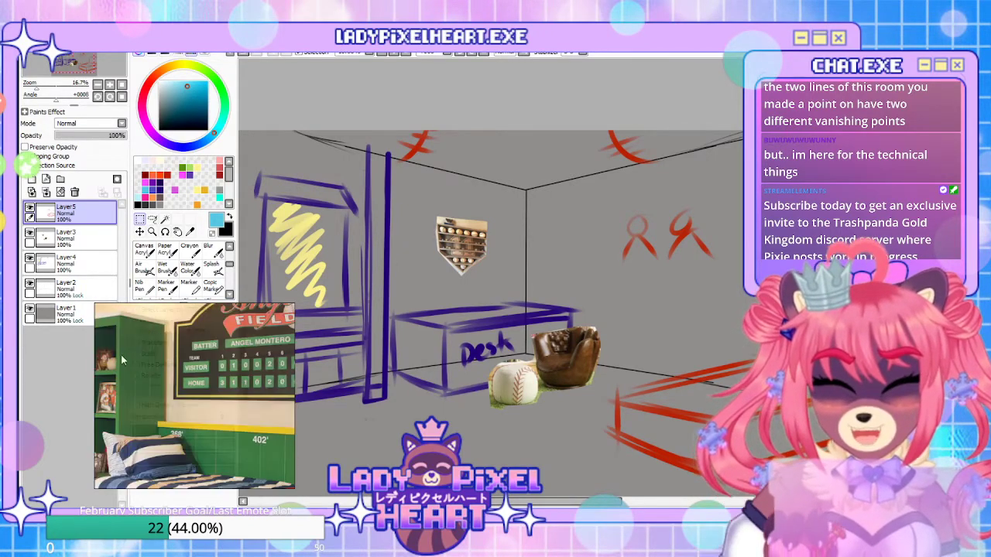
scroll(155, 372, "down", 3)
scroll(205, 383, "down", 4)
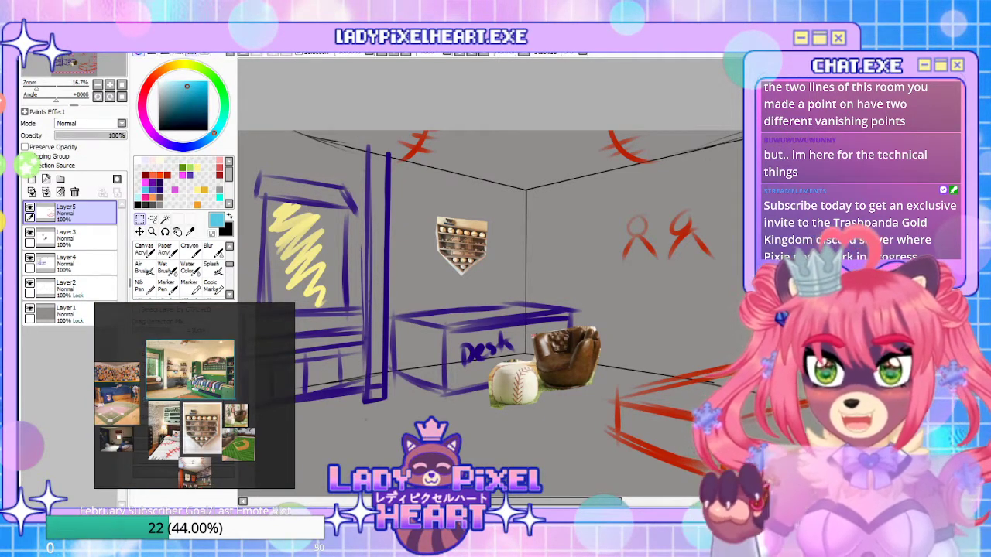
scroll(423, 266, "down", 2)
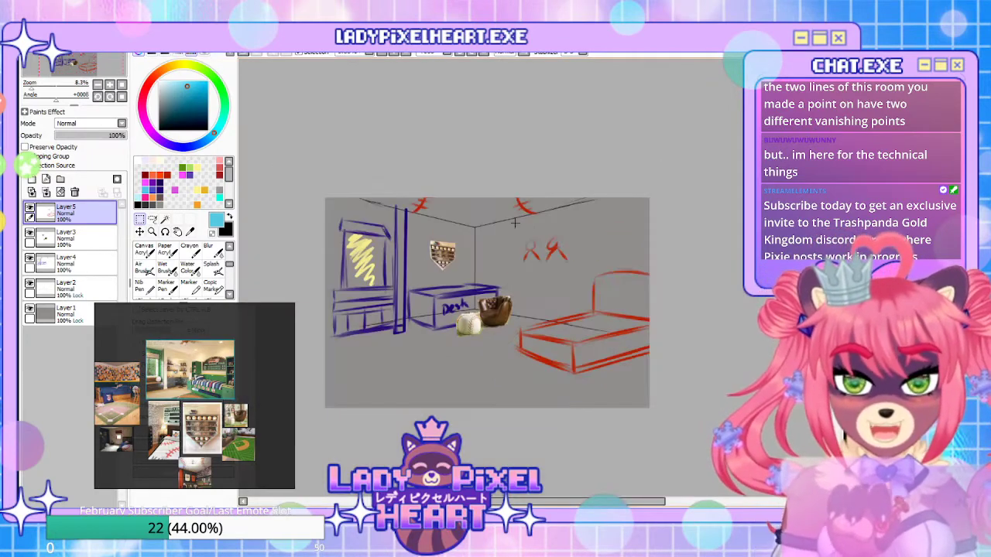
scroll(465, 210, "up", 2)
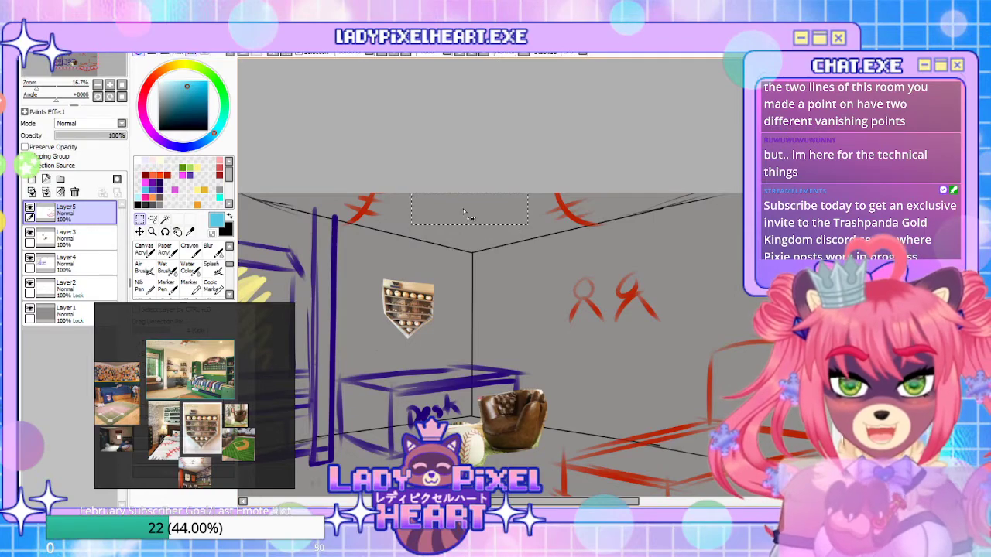
left_click_drag(557, 415, 542, 229)
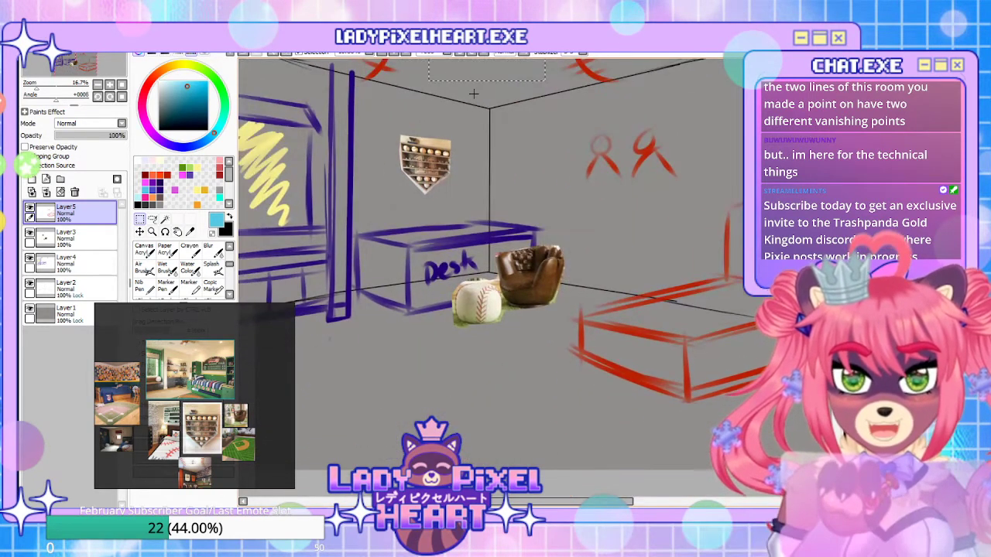
key("ctrl+d")
left_click_drag(507, 152, 495, 292)
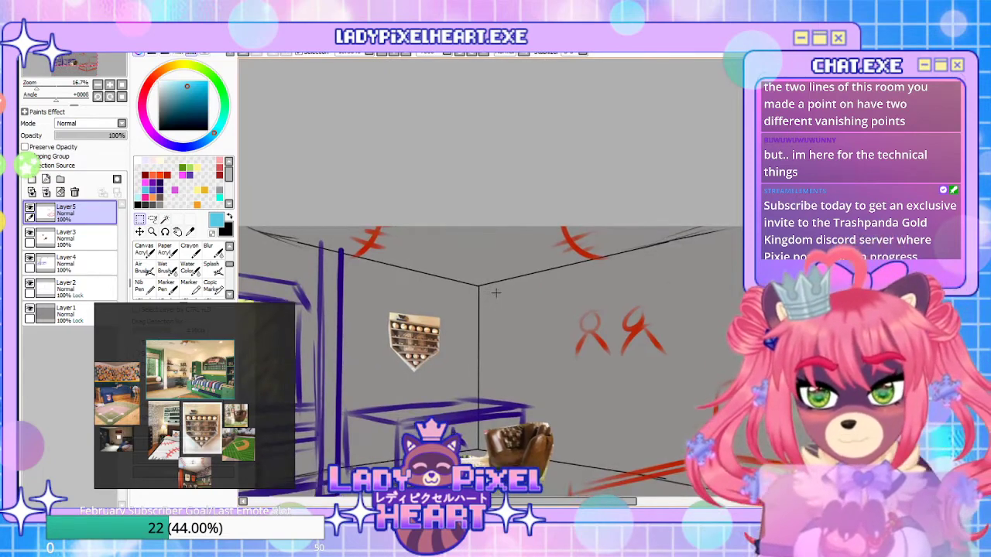
Add a layer above Layer5 and sketch a pale yellow oval ceiling light with four rays spreading down toward the walls
left_click(32, 178)
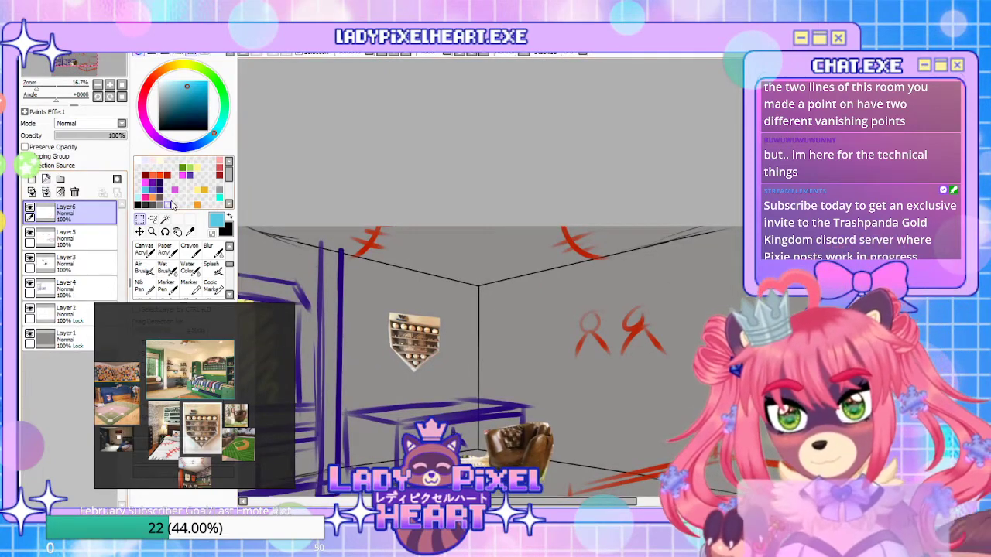
left_click(199, 189)
mouse_move(455, 228)
left_mouse_down()
mouse_move(495, 225)
mouse_move(466, 232)
left_mouse_up()
left_click_drag(451, 308, 455, 223)
left_click_drag(463, 172, 403, 269)
left_click_drag(489, 176, 506, 224)
left_click_drag(513, 180, 532, 218)
left_click_drag(550, 184, 575, 224)
Try a pale yellow light strip with short rays along the desk top, and undo those strokes
left_click_drag(419, 423, 540, 315)
left_click_drag(543, 358, 490, 393)
left_click_drag(532, 248, 457, 267)
left_click_drag(477, 303, 477, 336)
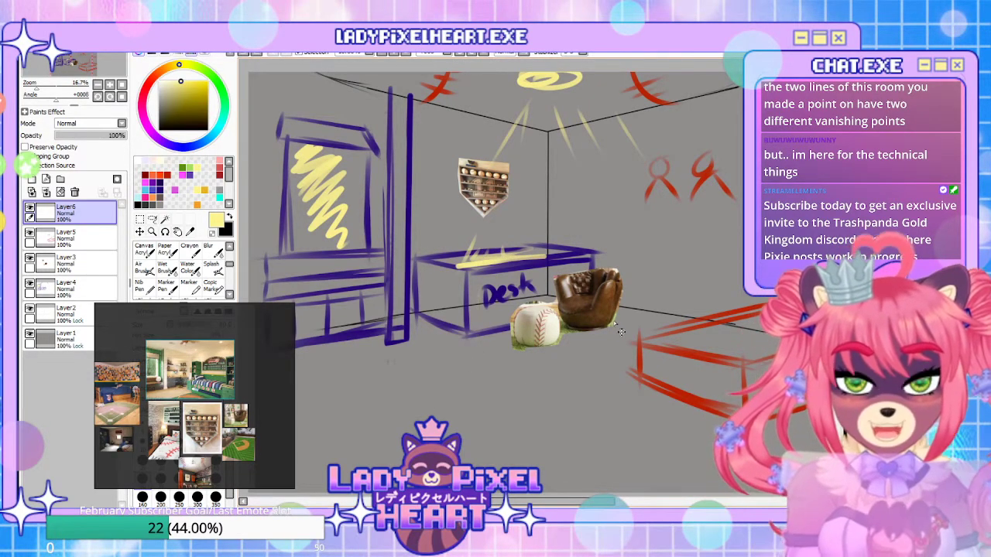
left_click_drag(637, 178, 609, 322)
key("ctrl+z")
key("ctrl+z")
key("ctrl+z")
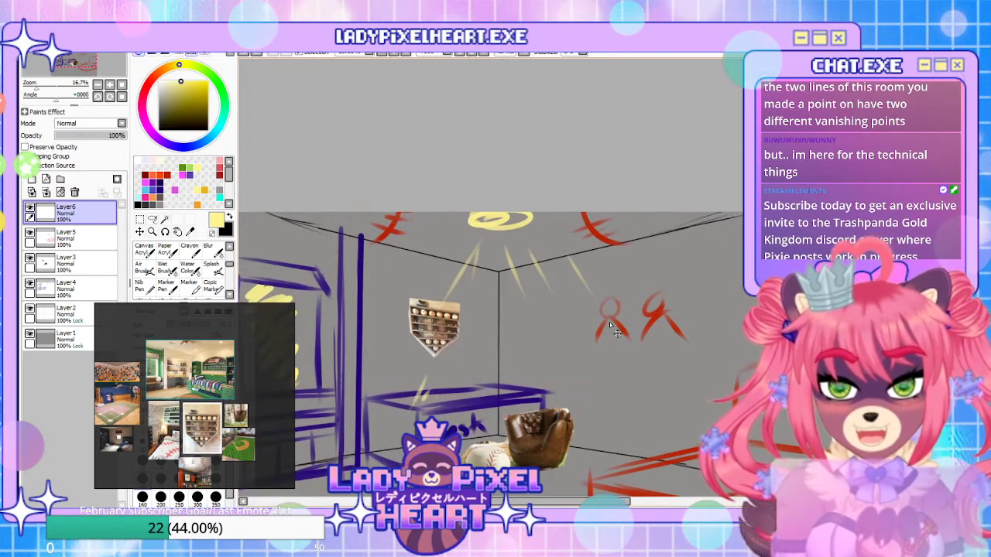
left_click_drag(451, 405, 553, 311)
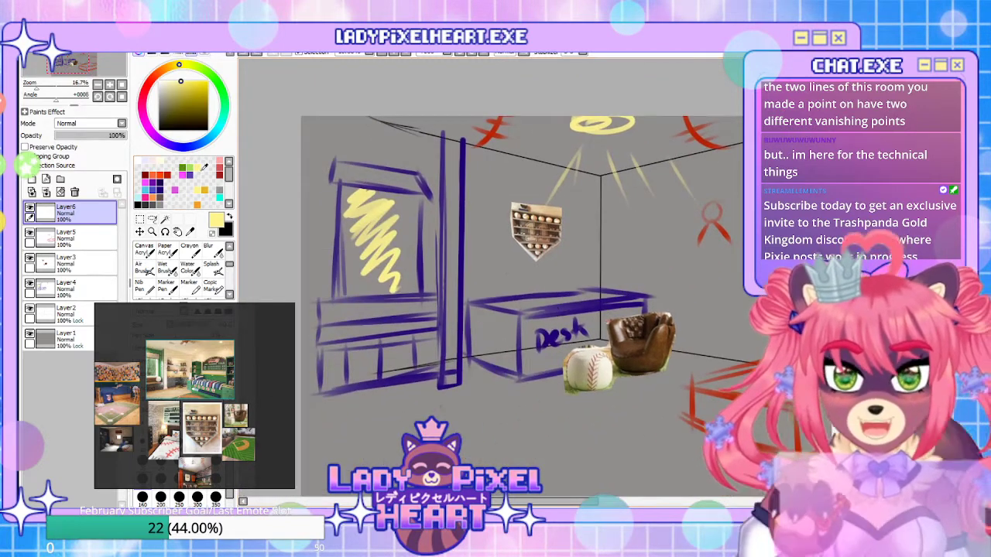
Try turquoise light rays slanting from the window across the column, and undo them
left_click(227, 203)
left_click_drag(397, 222, 483, 318)
left_click_drag(398, 246, 448, 305)
mouse_move(373, 285)
left_mouse_down()
mouse_move(399, 342)
mouse_move(423, 311)
left_mouse_up()
key("ctrl+z")
key("ctrl+z")
key("ctrl+z")
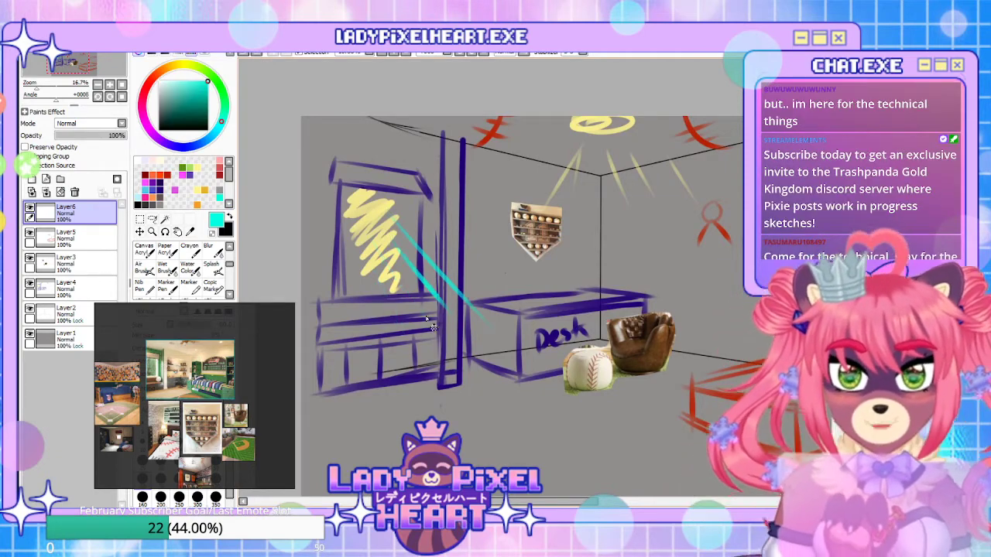
key("ctrl+z")
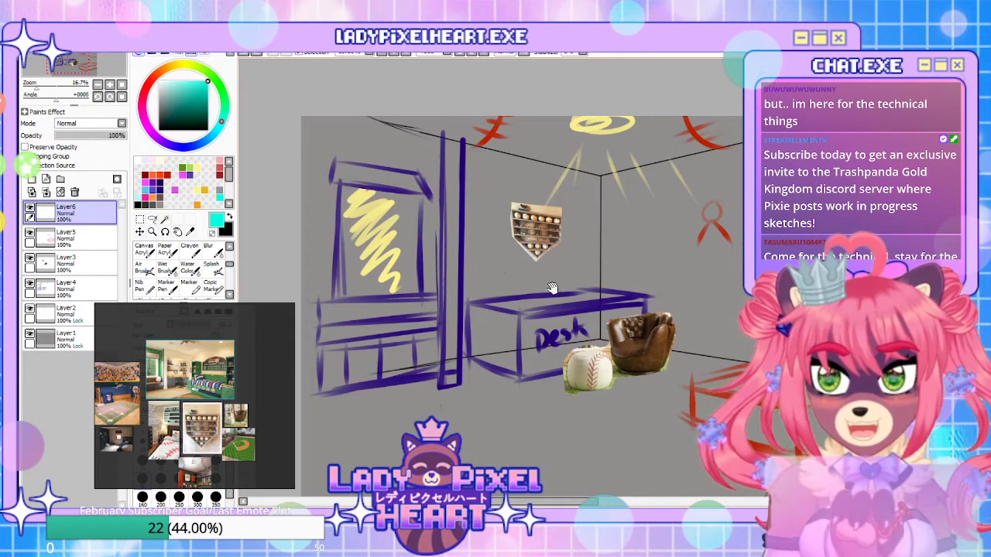
Draw pale yellow light rays slanting from the window past the column to the floor, plus a vertical ray down the room's corner
left_click_drag(541, 263, 531, 277)
left_click(200, 191)
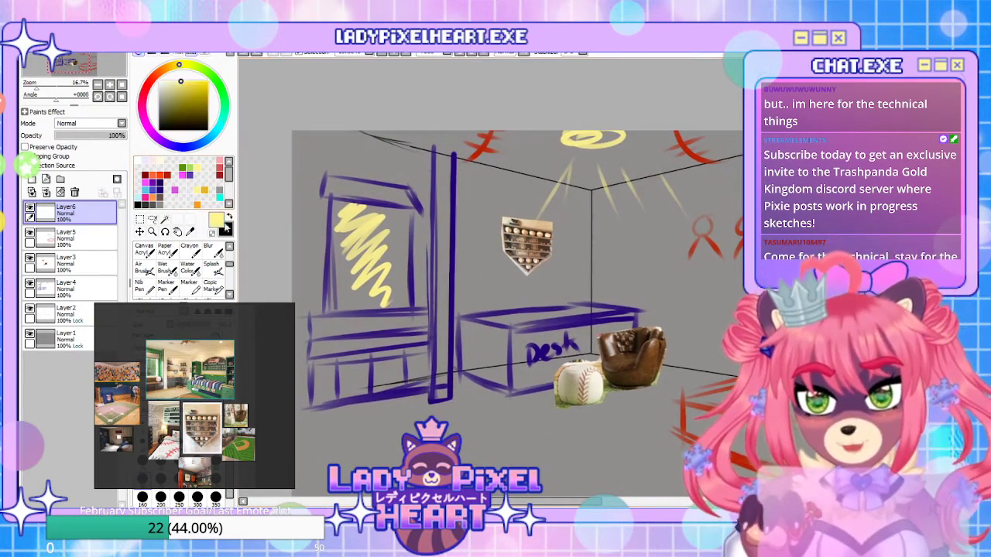
left_click_drag(385, 227, 456, 295)
mouse_move(387, 249)
left_mouse_down()
mouse_move(420, 298)
mouse_move(423, 338)
left_mouse_up()
left_click_drag(491, 434, 425, 377)
left_click_drag(522, 116, 524, 265)
left_click_drag(341, 265, 431, 368)
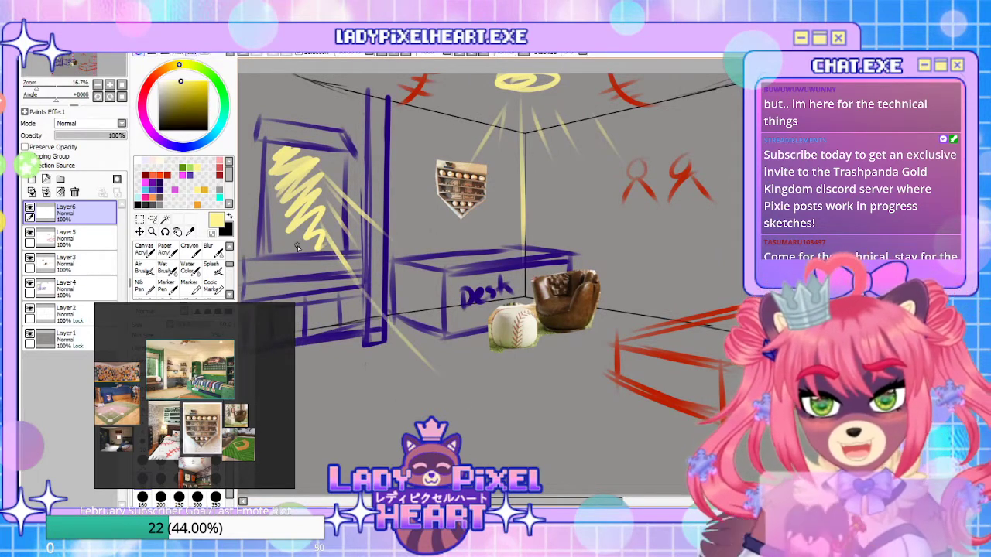
left_click_drag(333, 299, 381, 373)
Sketch pale yellow beams over the window seat and an outlined, scribbled patch of light on the floor below it
left_click_drag(305, 272, 350, 371)
left_click_drag(299, 274, 344, 371)
mouse_move(319, 390)
left_mouse_down()
mouse_move(349, 412)
mouse_move(415, 423)
left_mouse_up()
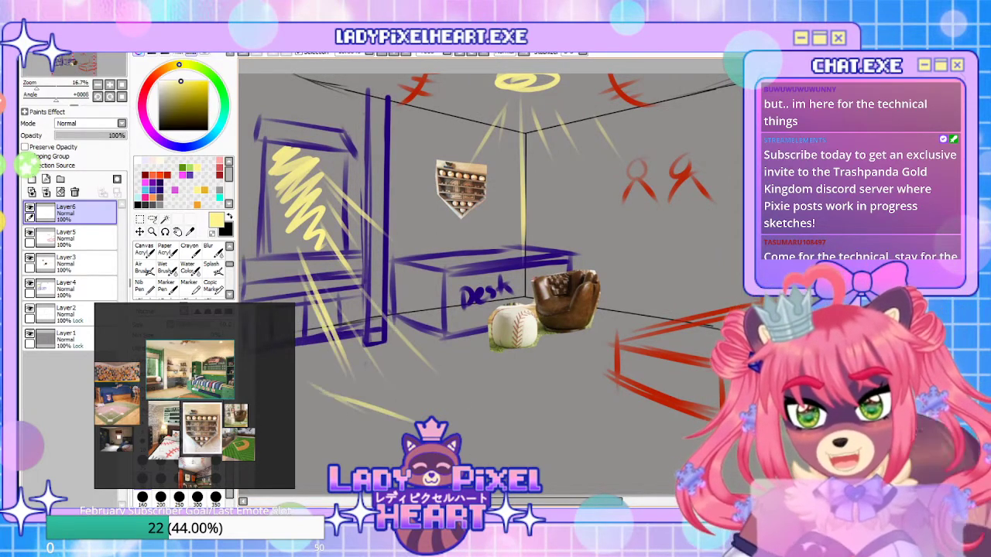
left_click_drag(431, 390, 508, 377)
mouse_move(427, 326)
left_mouse_down()
mouse_move(528, 391)
mouse_move(391, 431)
left_mouse_up()
mouse_move(391, 431)
left_mouse_down()
mouse_move(319, 356)
mouse_move(408, 421)
mouse_move(345, 359)
mouse_move(396, 409)
mouse_move(370, 390)
mouse_move(463, 383)
mouse_move(423, 353)
left_mouse_up()
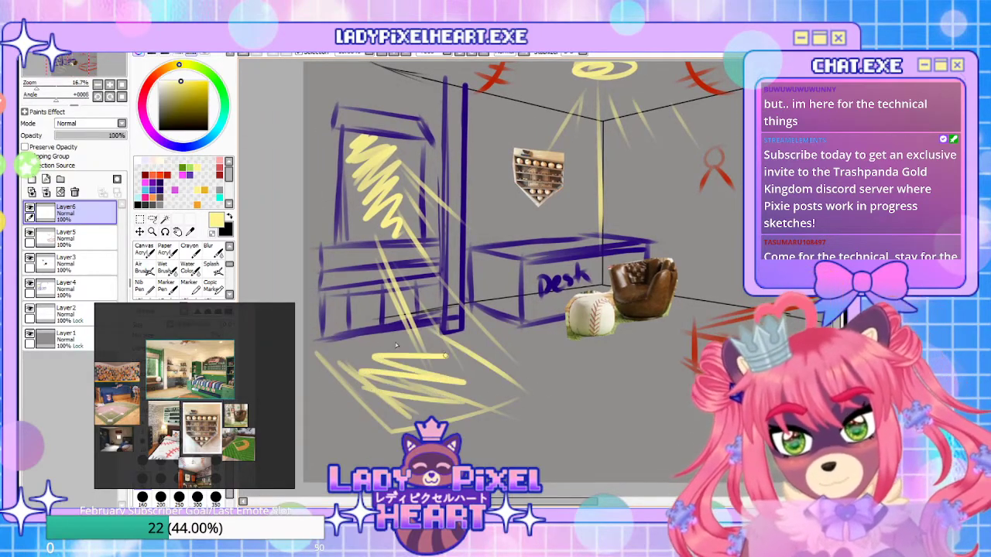
left_click_drag(597, 406, 576, 352)
left_click_drag(739, 300, 584, 319)
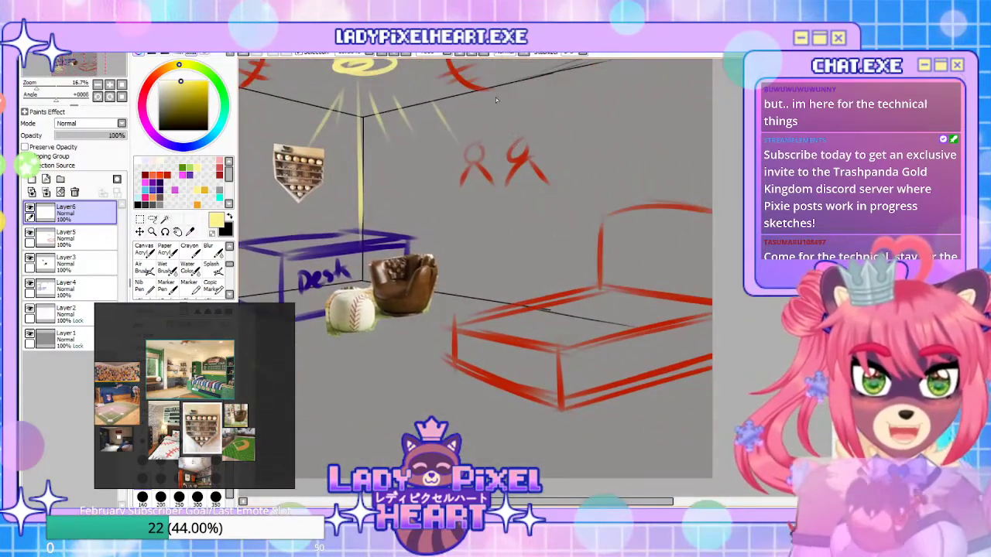
left_click_drag(471, 365, 651, 385)
left_click_drag(512, 210, 499, 250)
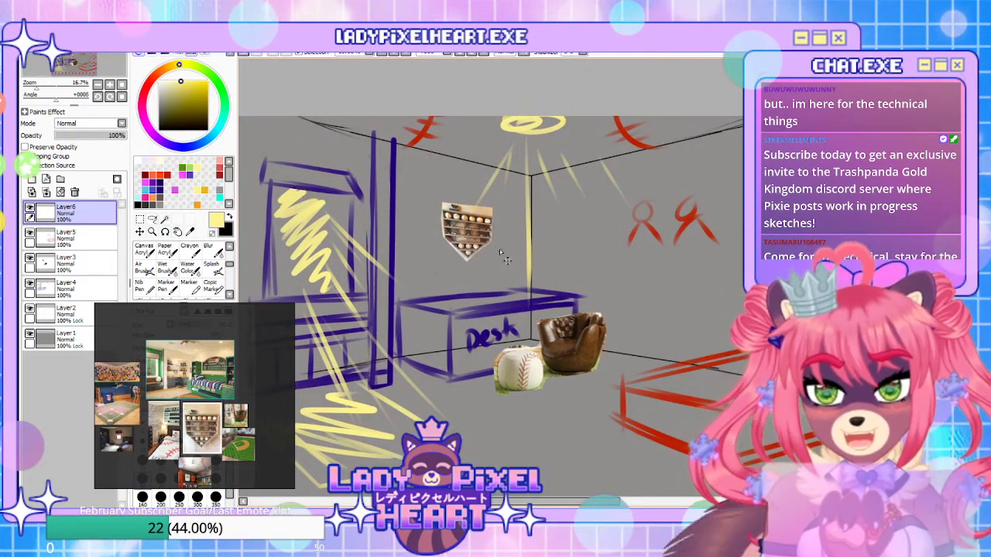
Undo the floor light patch and the beams over the window seat
key("ctrl+z")
key("ctrl+z")
key("ctrl+z")
key("ctrl+z")
key("ctrl+z")
mouse_move(580, 393)
left_mouse_down()
mouse_move(562, 367)
mouse_move(578, 379)
left_mouse_up()
Test short red, pale yellow and orange strokes side by side on the wall above the glove chair, and undo them
left_click(166, 181)
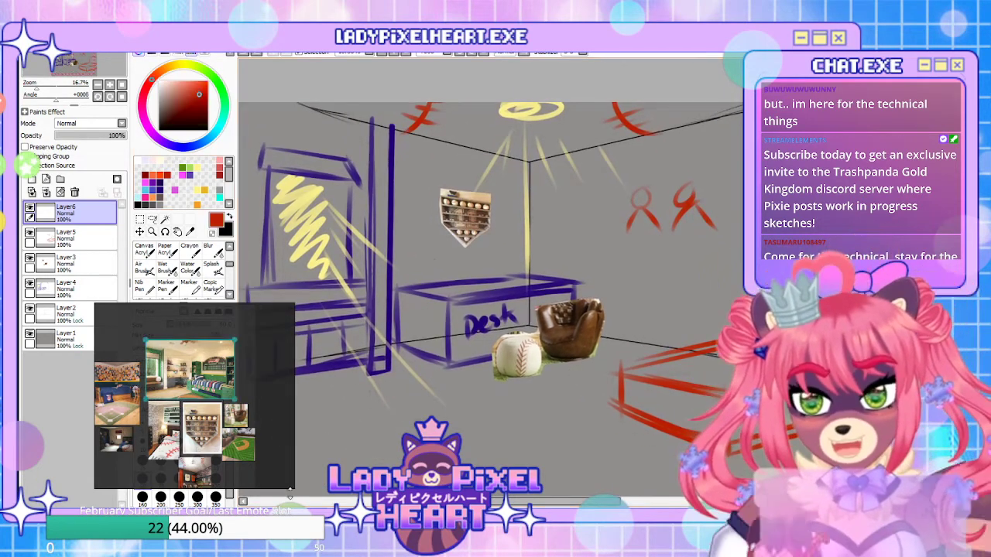
mouse_move(585, 240)
left_mouse_down()
mouse_move(552, 256)
mouse_move(583, 241)
left_mouse_up()
mouse_move(602, 303)
left_mouse_down()
mouse_move(587, 348)
mouse_move(607, 226)
mouse_move(598, 206)
mouse_move(594, 302)
left_mouse_up()
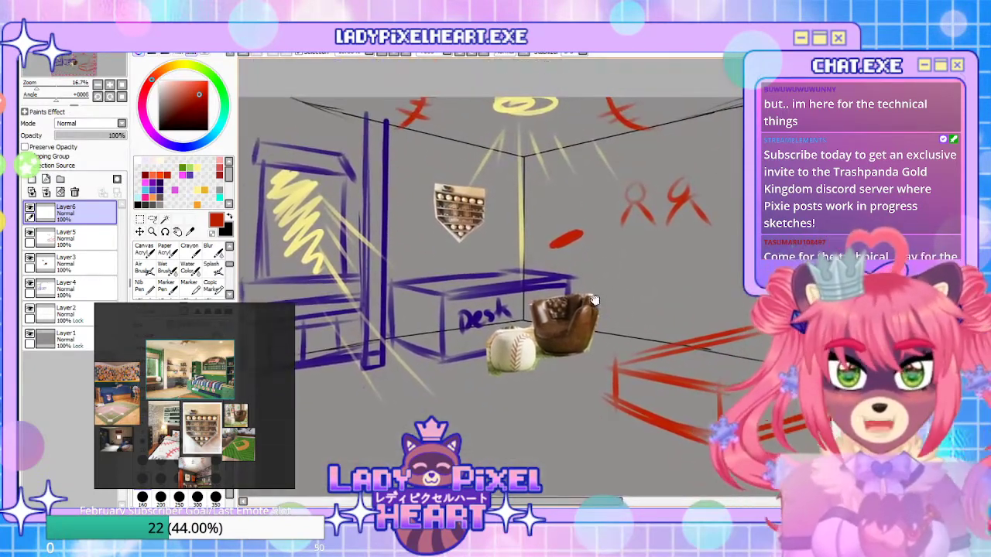
left_click(202, 189)
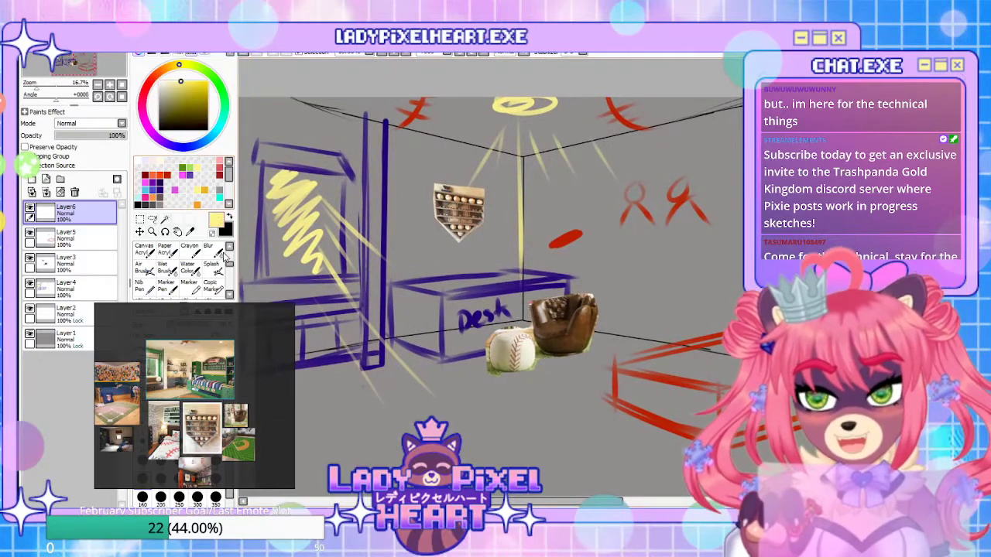
mouse_move(542, 232)
left_mouse_down()
mouse_move(567, 220)
mouse_move(556, 221)
left_mouse_up()
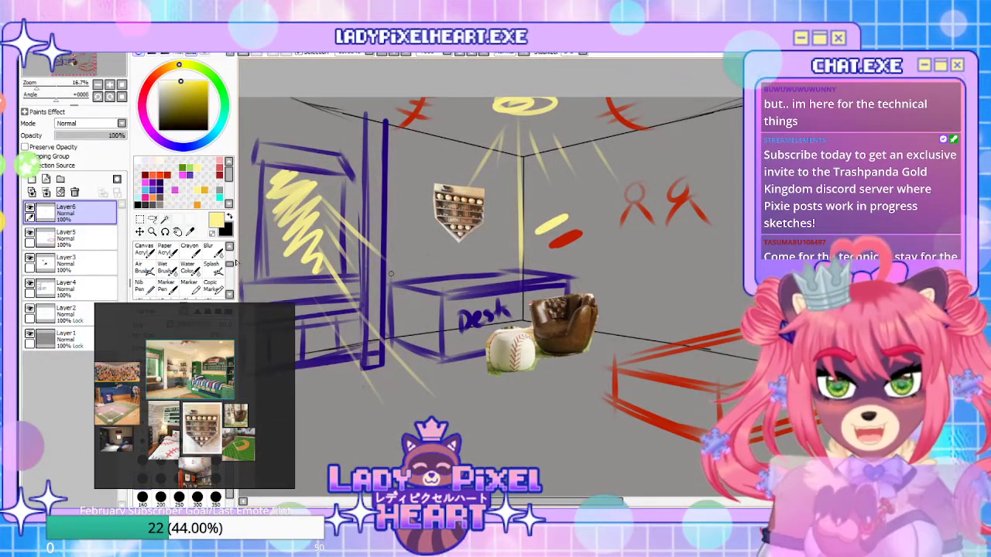
left_click(209, 203)
left_click_drag(556, 203, 536, 223)
mouse_move(534, 320)
left_mouse_down()
mouse_move(499, 355)
mouse_move(517, 224)
mouse_move(503, 287)
mouse_move(437, 412)
left_mouse_up()
key("ctrl+z")
key("ctrl+z")
key("ctrl+z")
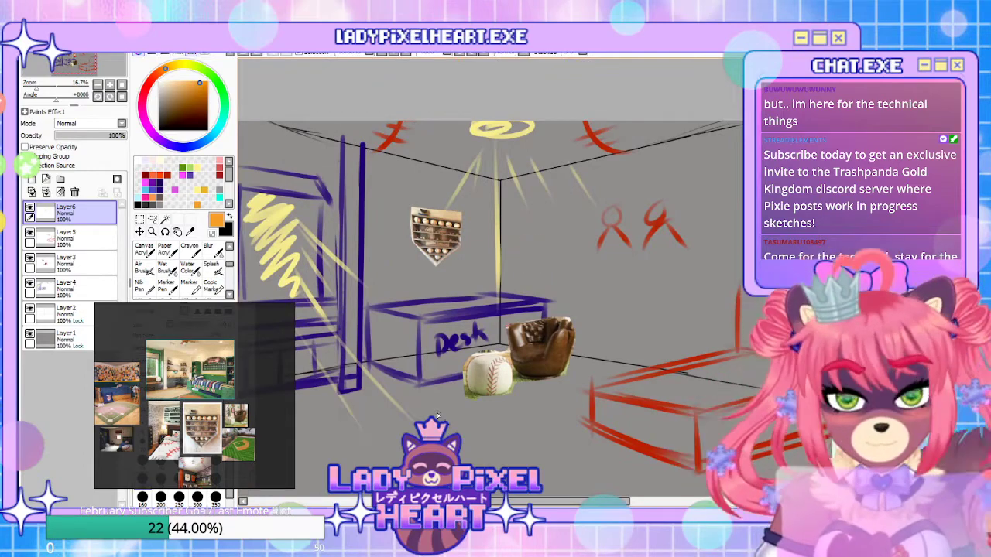
Compare short light blue and red strokes on the wall above the glove chair, and repaint the red stroke alone
left_click(153, 188)
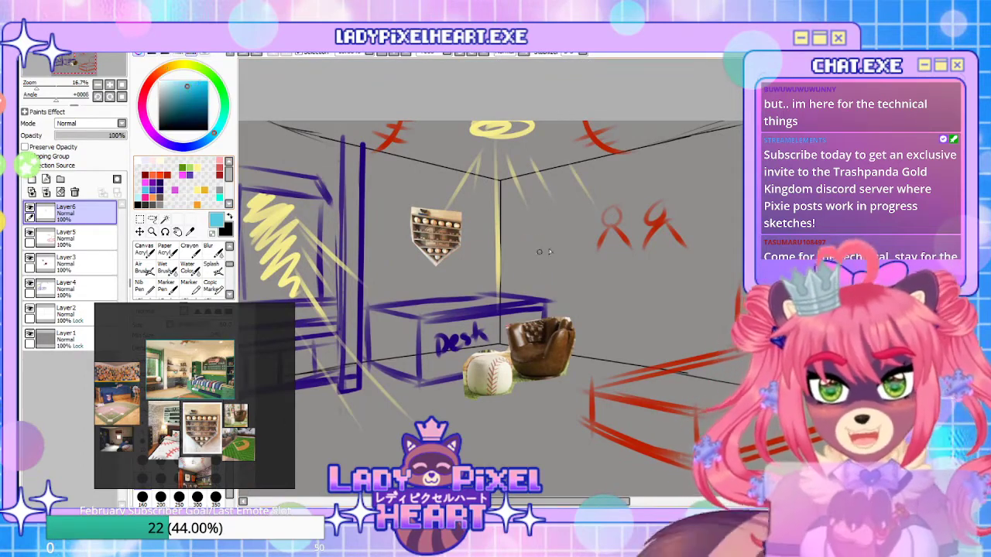
mouse_move(559, 332)
left_mouse_down()
mouse_move(585, 401)
mouse_move(575, 436)
mouse_move(573, 243)
mouse_move(562, 355)
mouse_move(573, 410)
mouse_move(614, 267)
mouse_move(559, 389)
left_mouse_up()
left_click(166, 174)
mouse_move(561, 326)
left_mouse_down()
mouse_move(521, 348)
mouse_move(561, 324)
left_mouse_up()
mouse_move(509, 391)
left_mouse_down()
mouse_move(509, 379)
mouse_move(591, 301)
mouse_move(508, 227)
left_mouse_up()
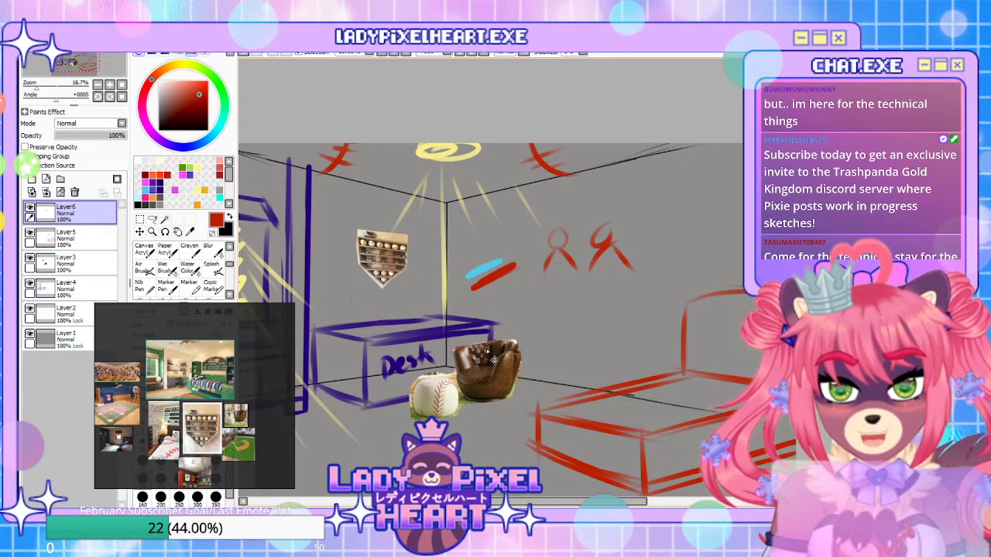
left_click_drag(478, 286, 511, 271)
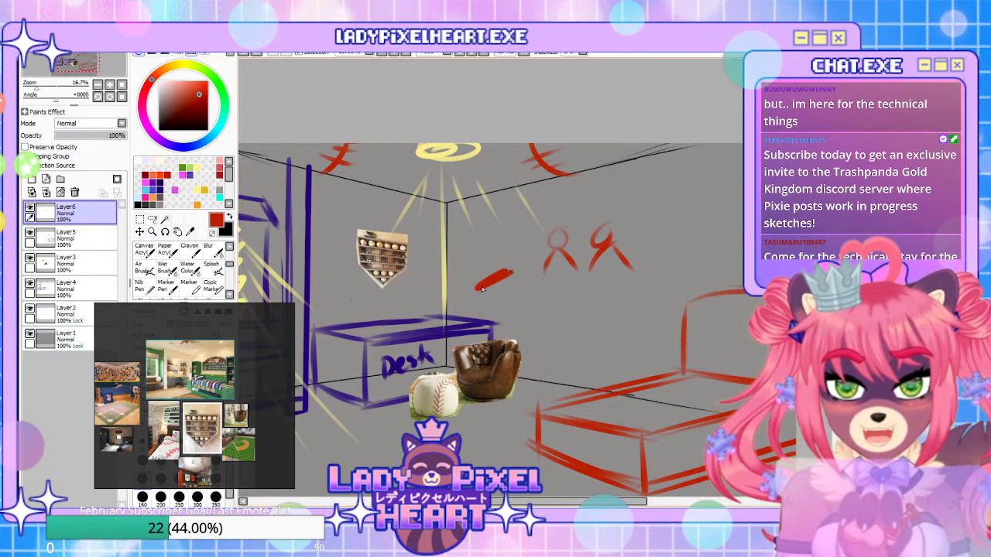
Compare pale yellow and orange strokes with the red one on the wall above the glove chair, and delete all three
left_click(198, 189)
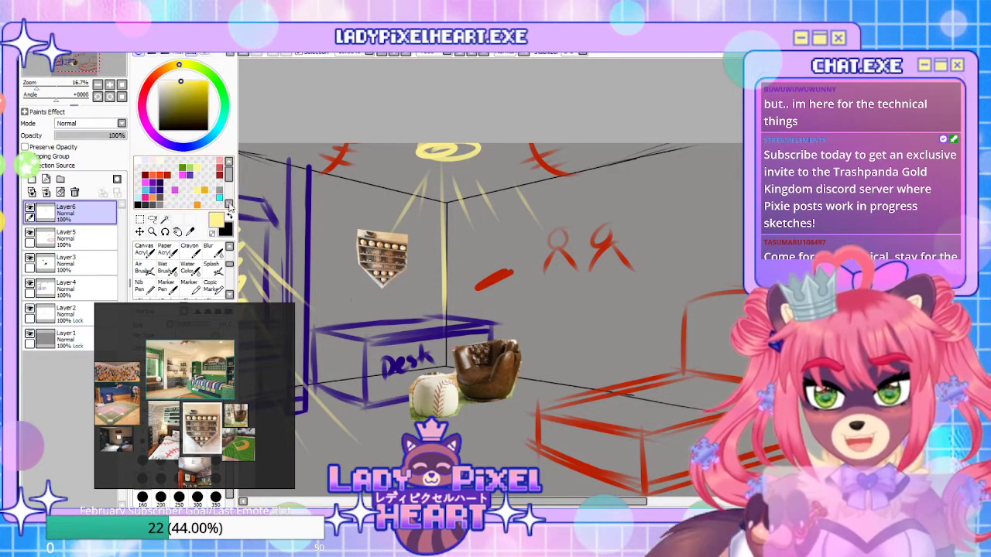
mouse_move(486, 261)
left_mouse_down()
mouse_move(460, 274)
mouse_move(481, 251)
mouse_move(462, 264)
left_mouse_up()
left_click(199, 205)
mouse_move(539, 418)
left_mouse_down()
mouse_move(538, 275)
mouse_move(577, 442)
mouse_move(580, 423)
left_mouse_up()
left_click(152, 220)
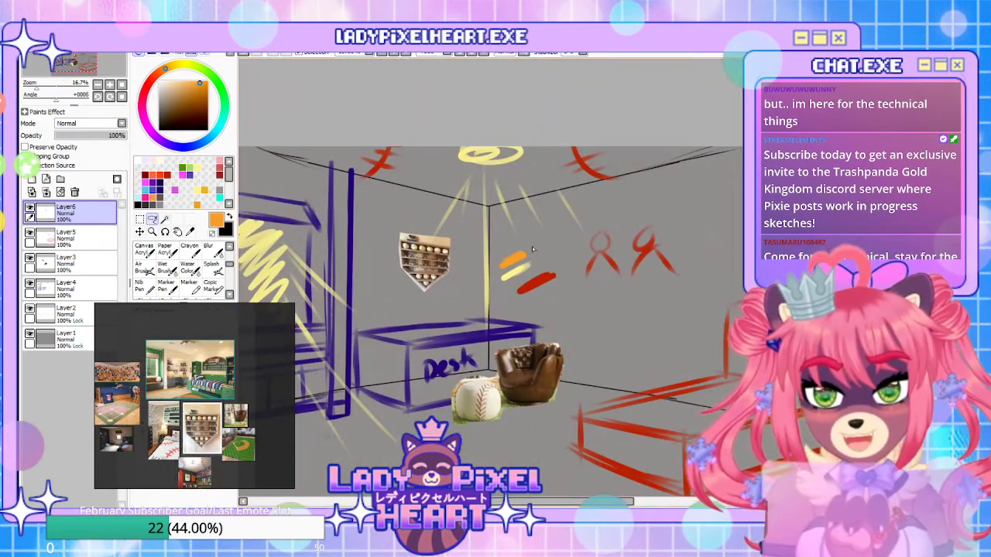
mouse_move(498, 266)
left_mouse_down()
mouse_move(561, 254)
mouse_move(540, 243)
left_mouse_up()
key("Delete")
key("ctrl+d")
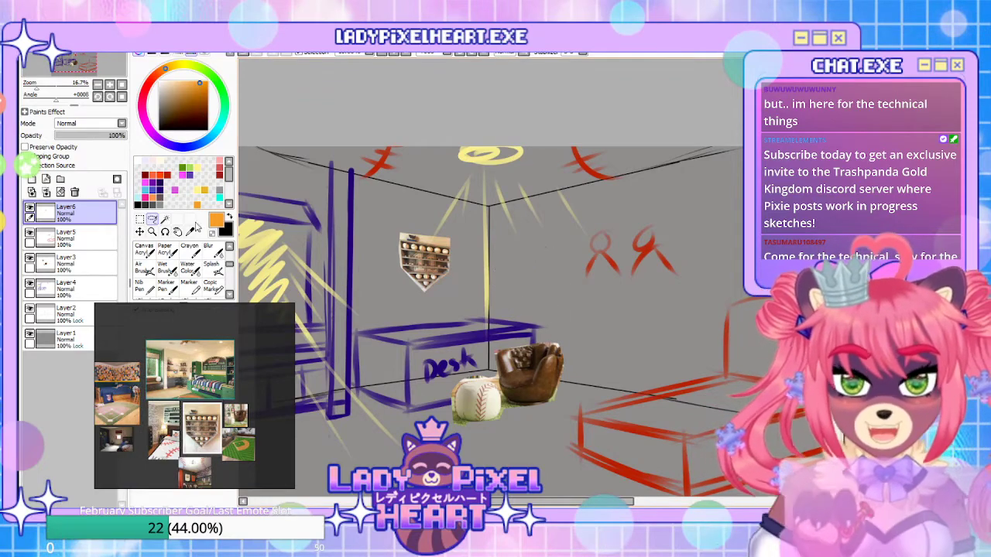
Compare short purple, orange and pale yellow strokes on the wall above the glove chair, and delete them
left_click(154, 183)
left_click_drag(560, 272, 518, 290)
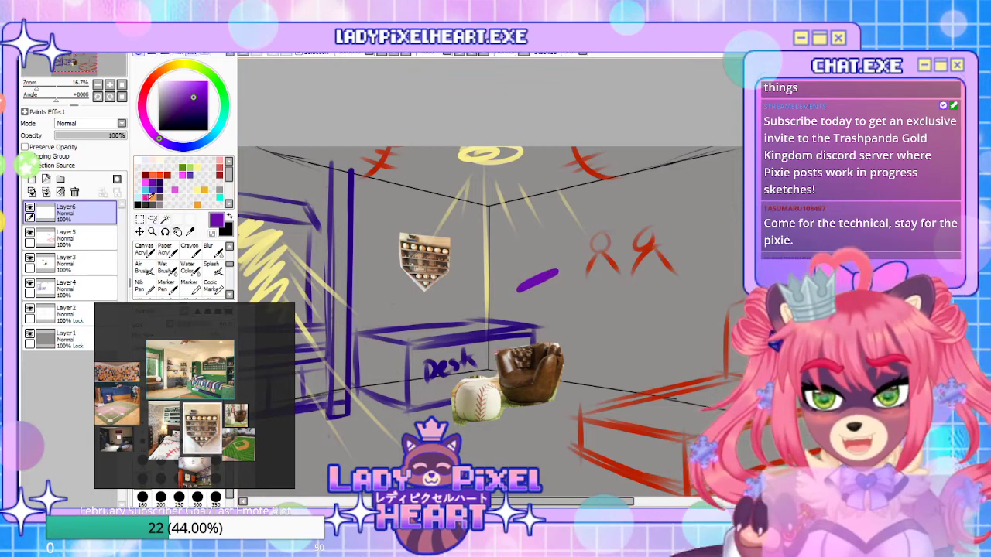
left_click(198, 191)
mouse_move(512, 275)
left_mouse_down()
mouse_move(538, 263)
mouse_move(511, 263)
mouse_move(530, 254)
left_mouse_up()
left_click(203, 189)
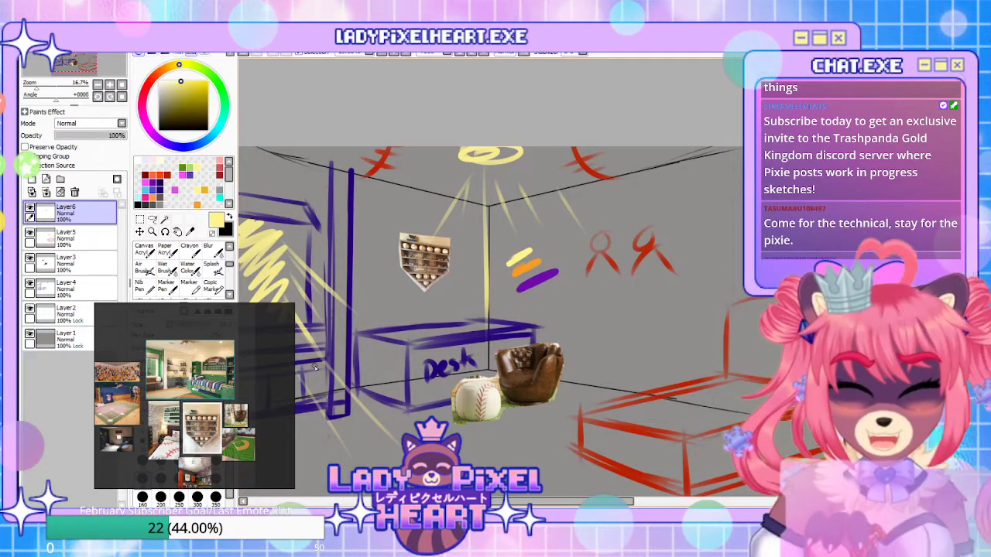
left_click(151, 220)
mouse_move(530, 245)
left_mouse_down()
mouse_move(500, 283)
mouse_move(546, 248)
mouse_move(561, 263)
mouse_move(564, 310)
mouse_move(562, 277)
left_mouse_up()
key("Delete")
key("Delete")
key("ctrl+d")
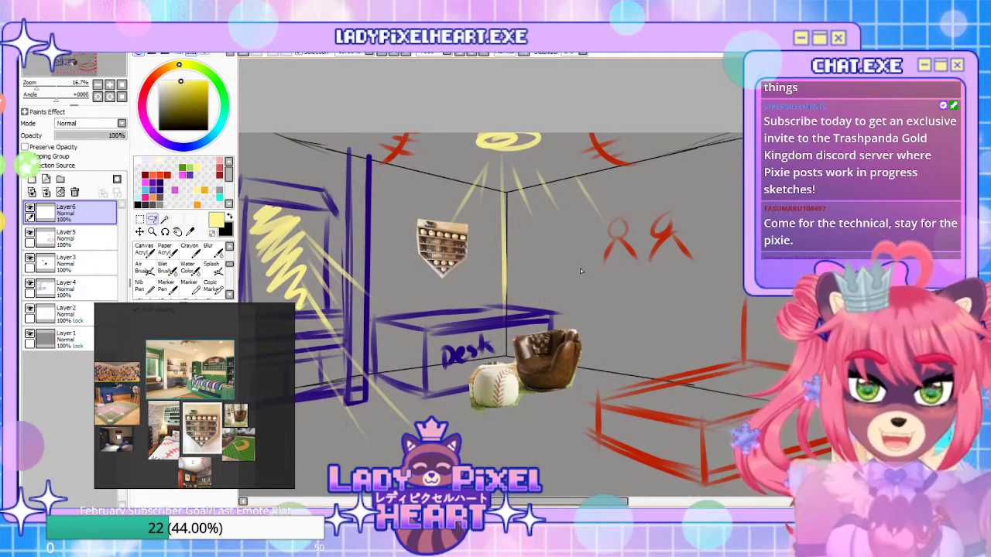
Pick dark blue as the painting colour and switch back to the brush
left_click(160, 190)
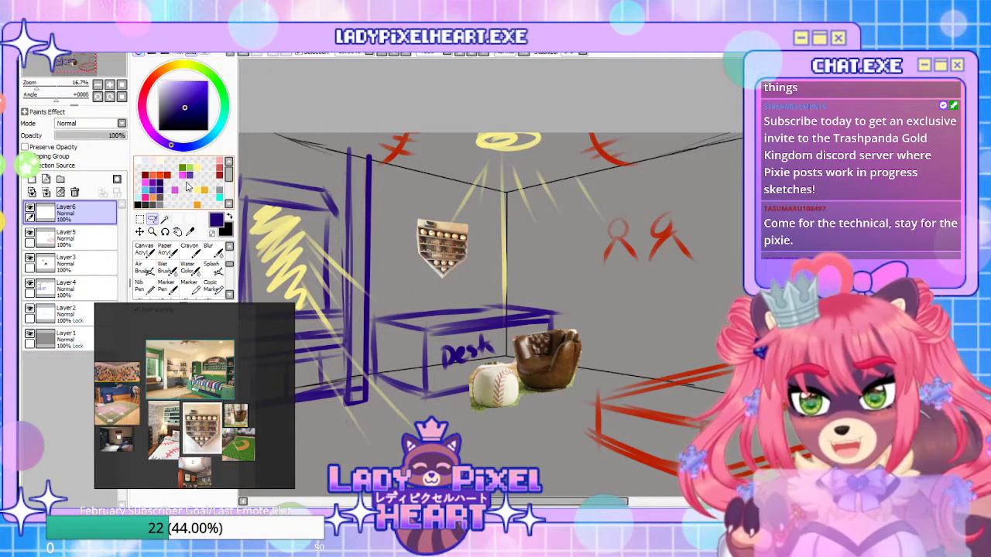
key("n")
mouse_move(558, 261)
left_mouse_down()
mouse_move(536, 273)
mouse_move(571, 256)
left_mouse_up()
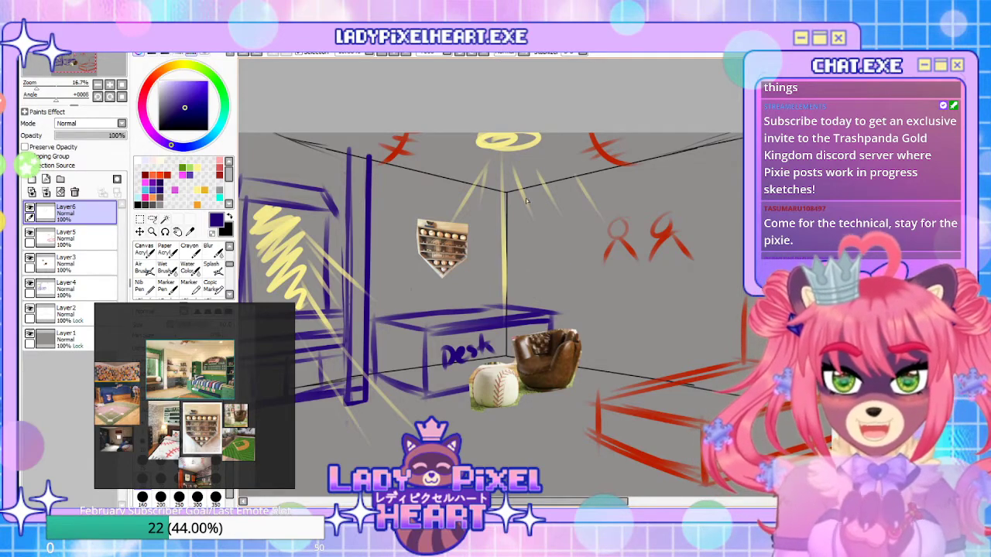
Open the lighting and colour reference sheets as separate canvases alongside the room sketch
left_click(35, 50)
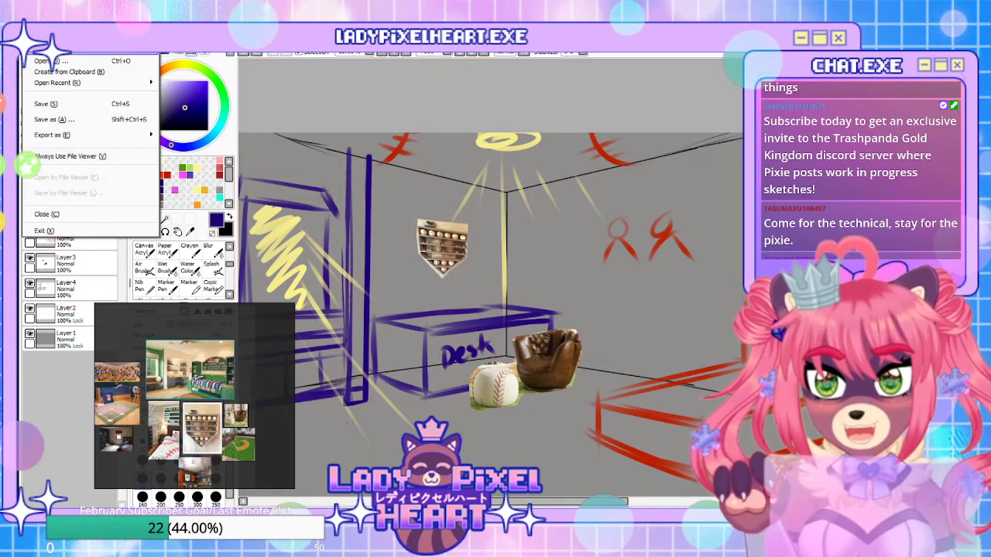
left_click(48, 60)
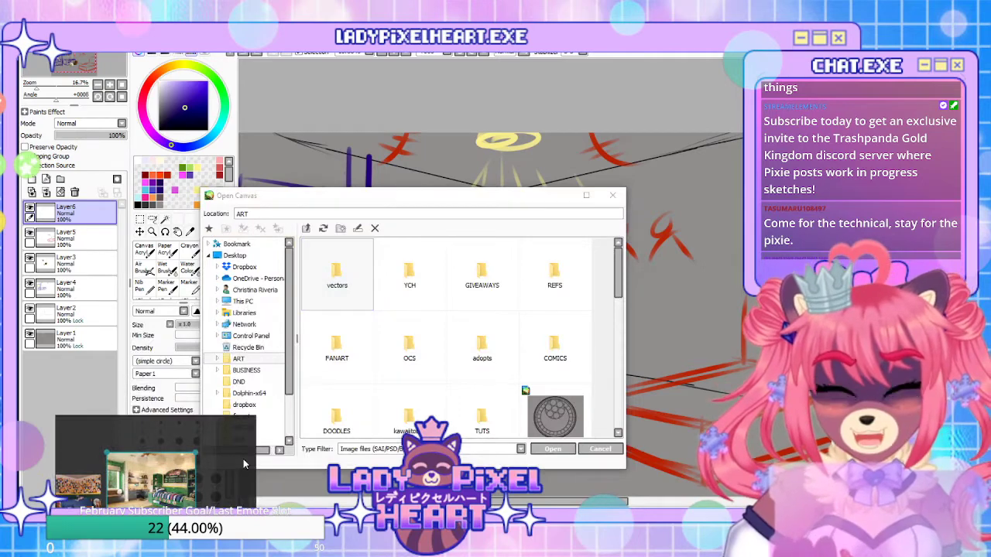
left_click_drag(412, 198, 498, 148)
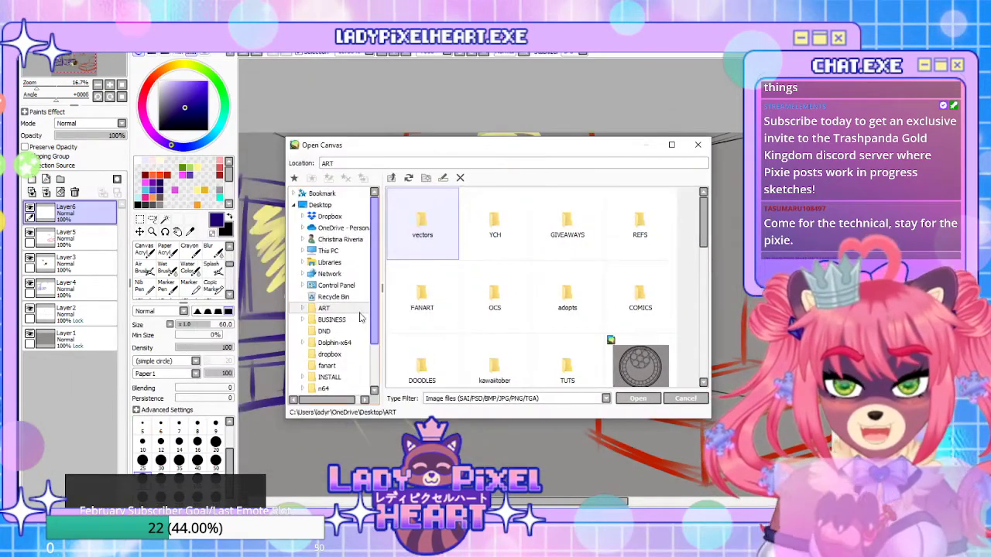
mouse_move(500, 157)
left_mouse_down()
mouse_move(102, 368)
mouse_move(24, 550)
left_mouse_up()
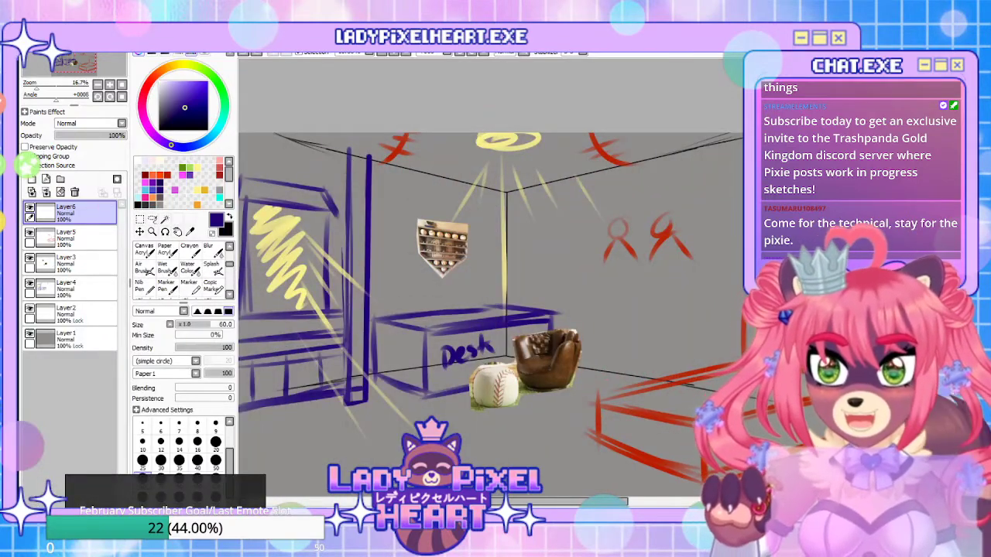
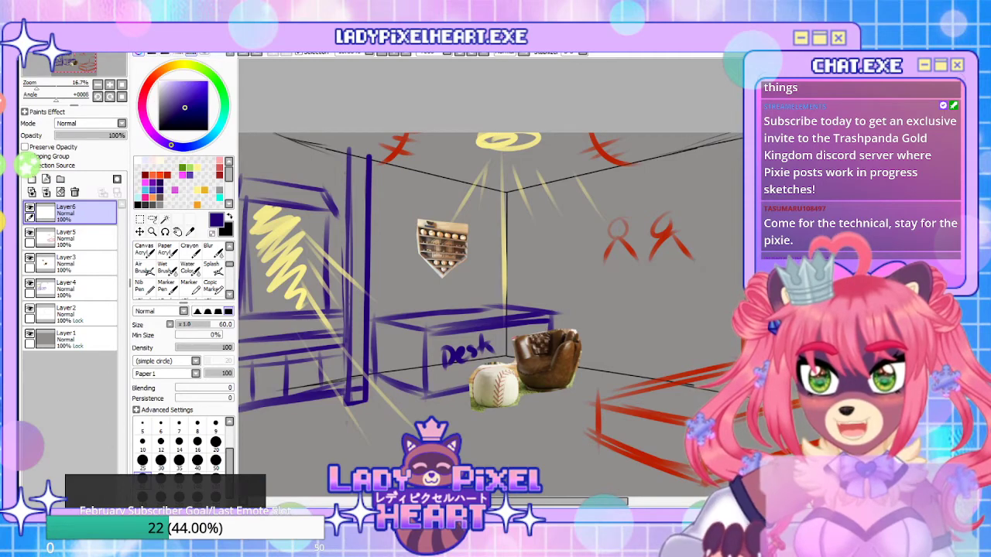
Flip through the open canvases to the sheet comparing one character on four different backgrounds
key("ctrl+Tab")
key("ctrl+Tab")
key("ctrl+Tab")
key("ctrl+Tab")
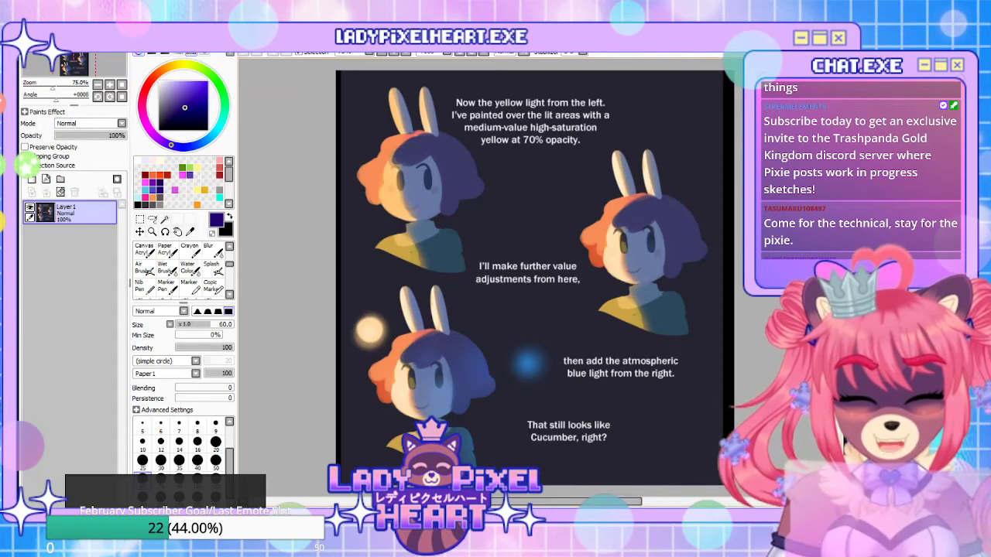
key("ctrl+Tab")
key("ctrl+Tab")
key("ctrl+Tab")
key("ctrl+Tab")
key("ctrl+Tab")
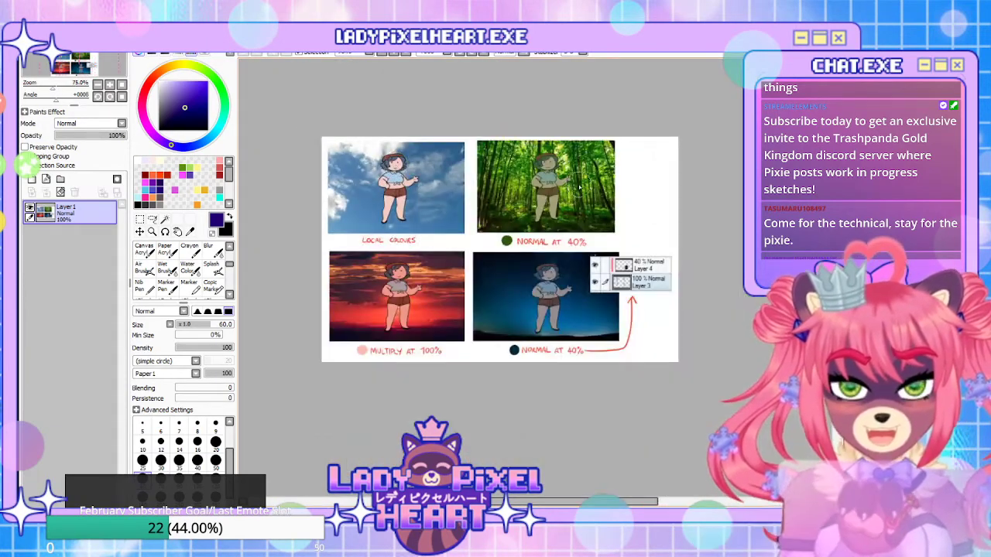
Examine the character's Normal at 40% overlays on the forest and night backgrounds and the Multiply at 100% one on the sunset
key("ctrl+Tab")
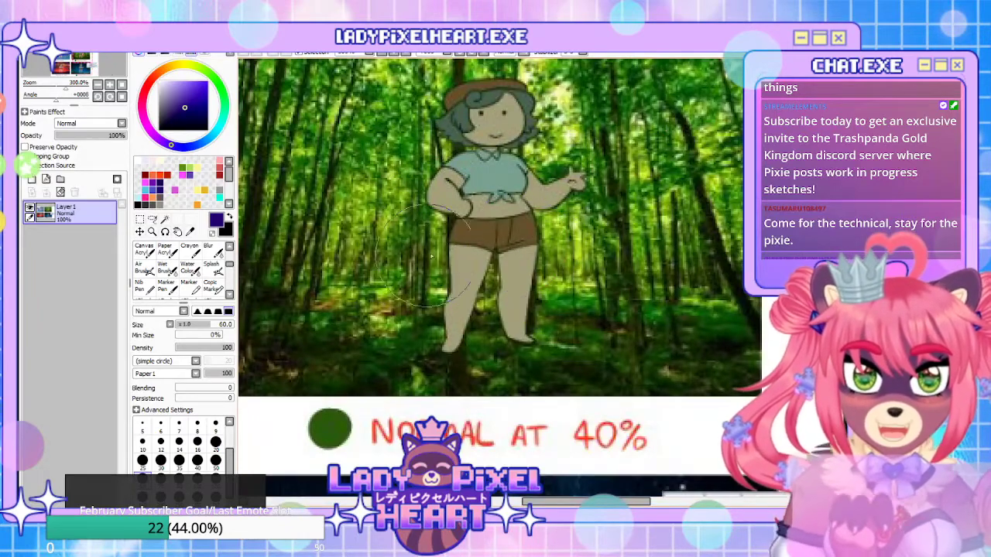
left_click_drag(509, 289, 537, 160)
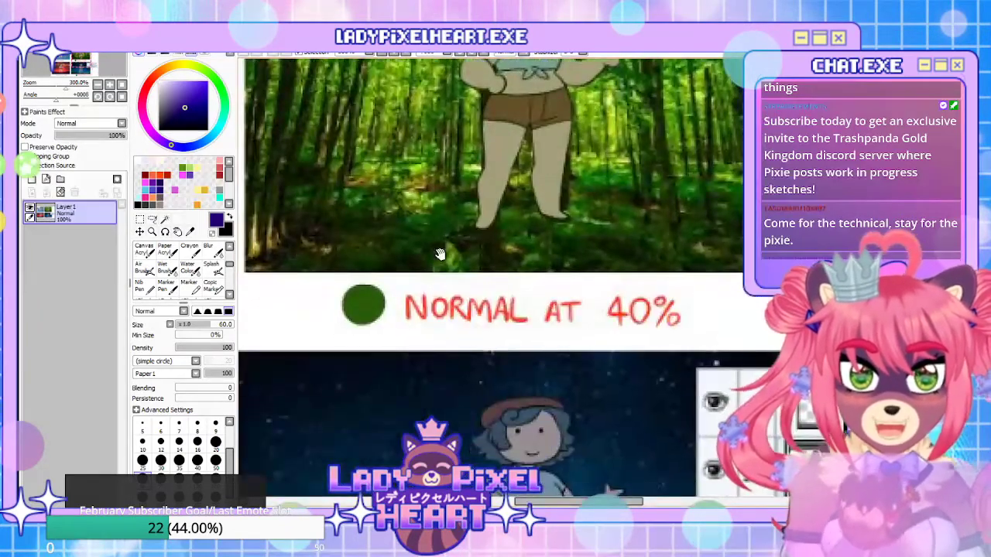
scroll(503, 219, "down", 2)
left_click_drag(503, 219, 592, 186)
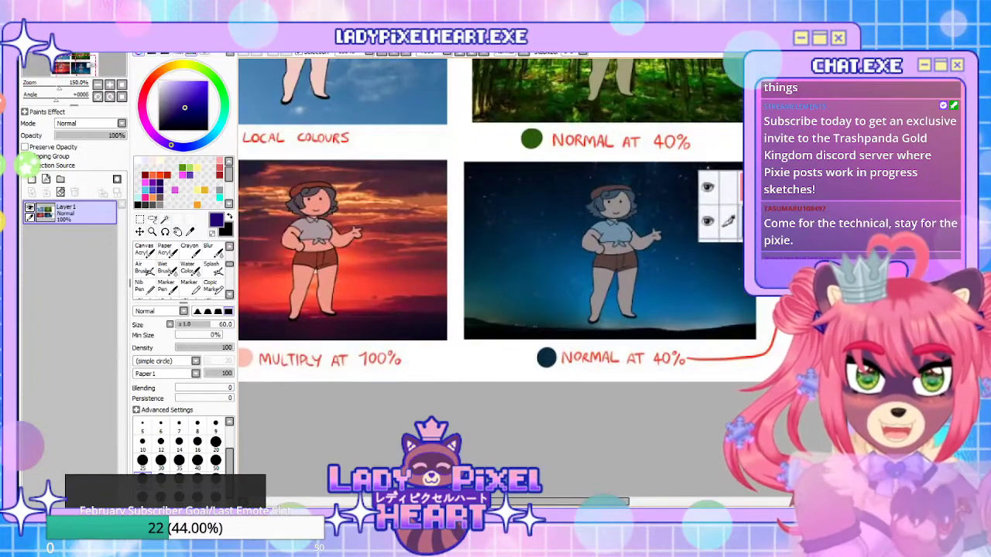
left_click_drag(510, 246, 600, 254)
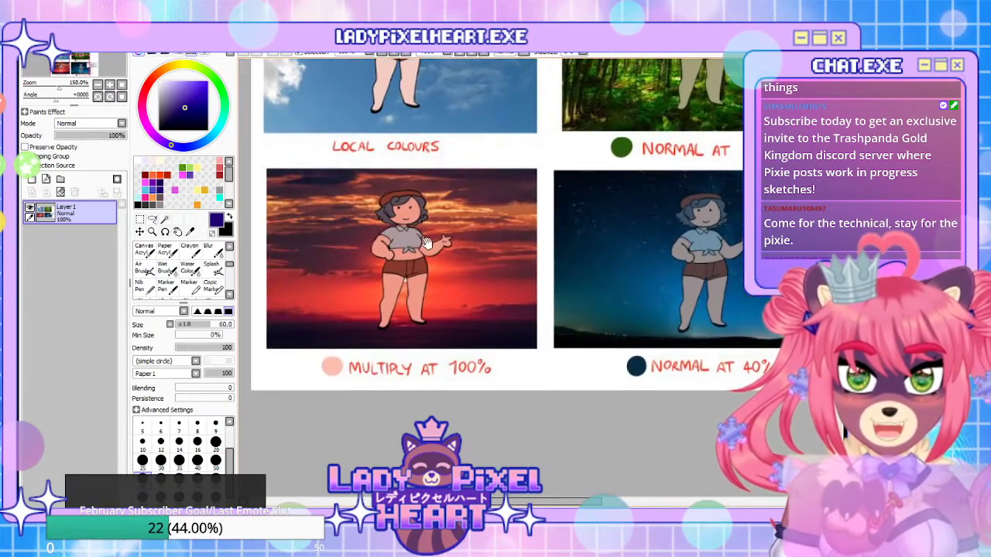
Switch to the "Shading for the Time of Day" sheet and examine its midday and Cloudy Day fox palettes
key("ctrl+Tab")
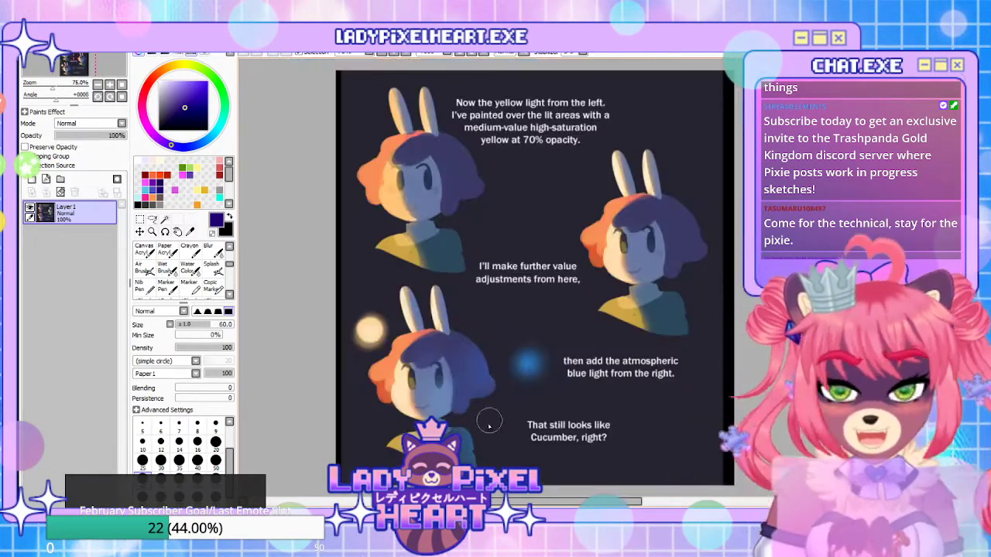
key("ctrl+Tab")
scroll(534, 195, "up", 4)
scroll(629, 194, "down", 4)
left_click_drag(626, 133, 515, 115)
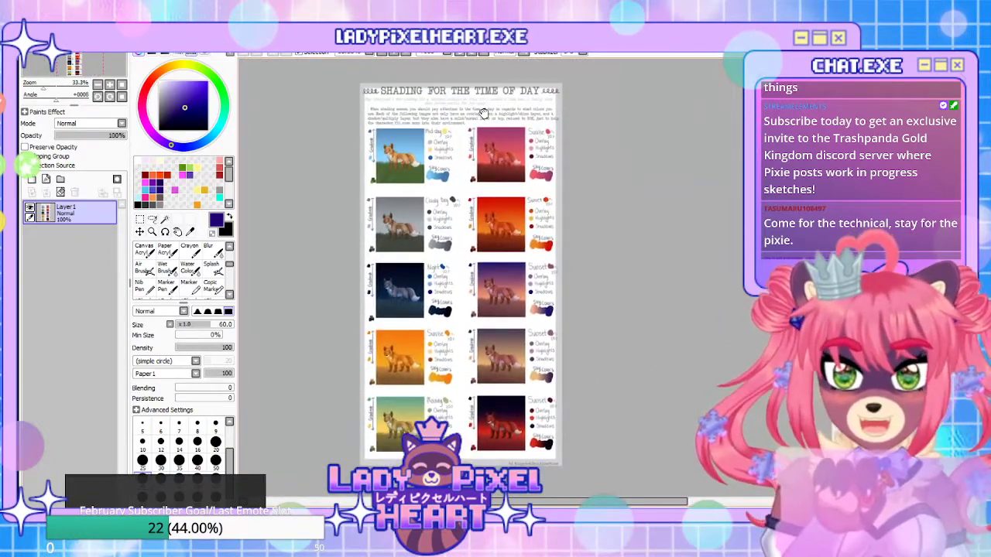
scroll(462, 199, "up", 2)
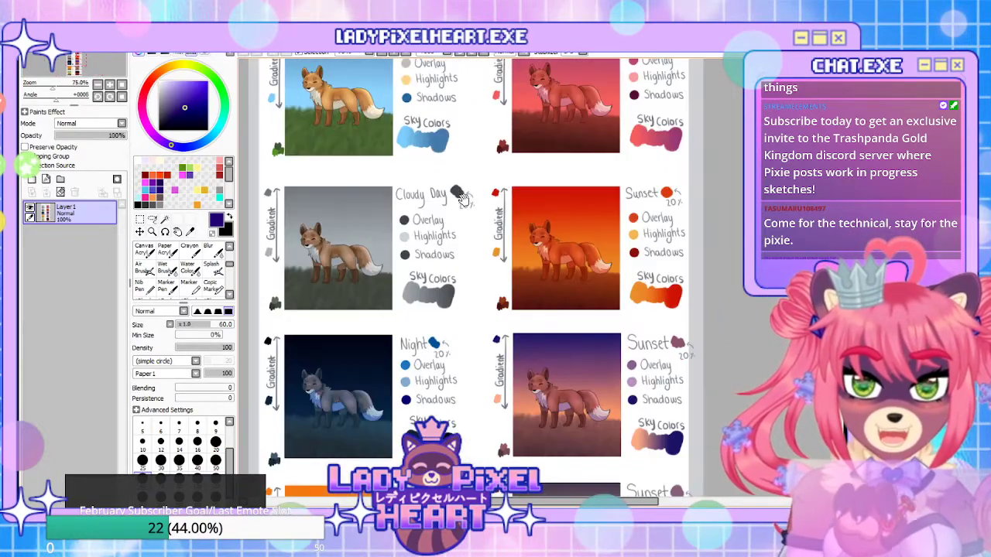
scroll(470, 284, "down", 3)
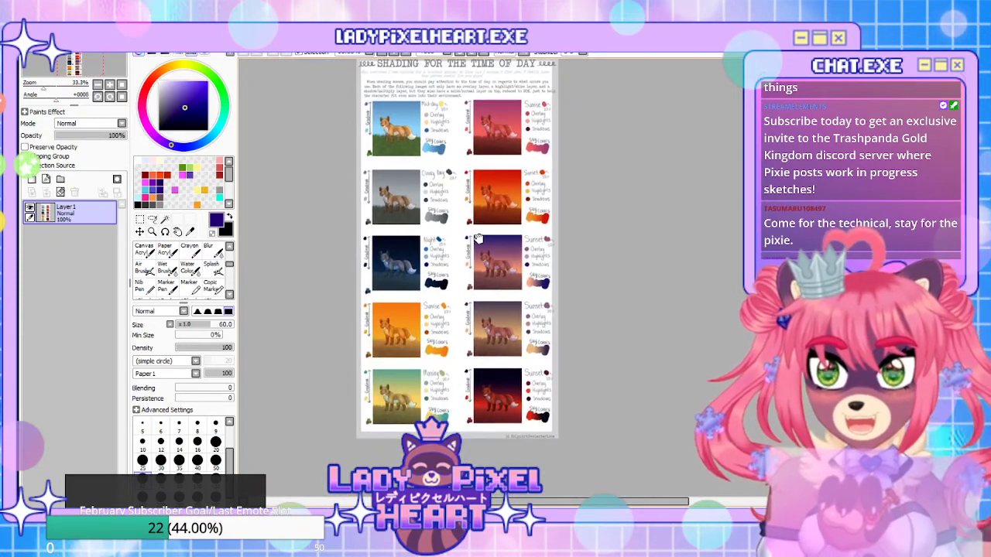
scroll(522, 107, "up", 3)
scroll(632, 192, "down", 2)
scroll(645, 258, "up", 2)
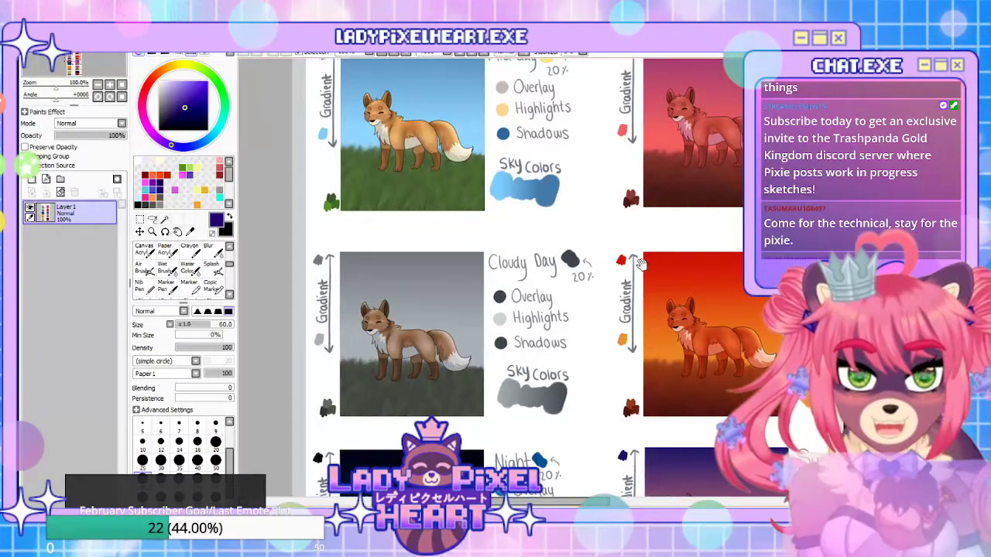
Examine the Sunset, Night and Sunrise fox palettes on the time-of-day sheet, comparing them with the whole sheet
left_click_drag(645, 257, 525, 48)
left_click_drag(477, 282, 506, 95)
scroll(469, 242, "down", 3)
left_click_drag(531, 239, 499, 347)
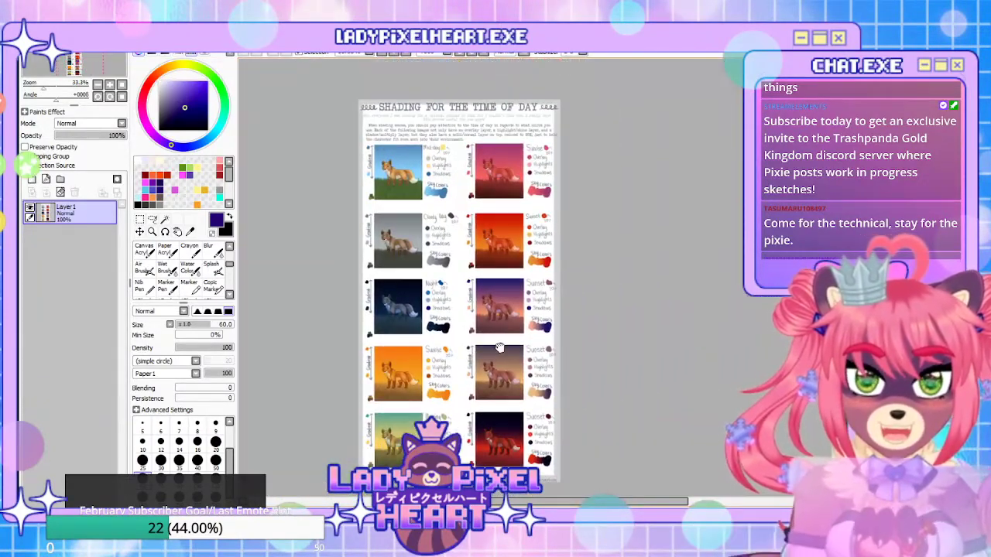
scroll(438, 274, "up", 2)
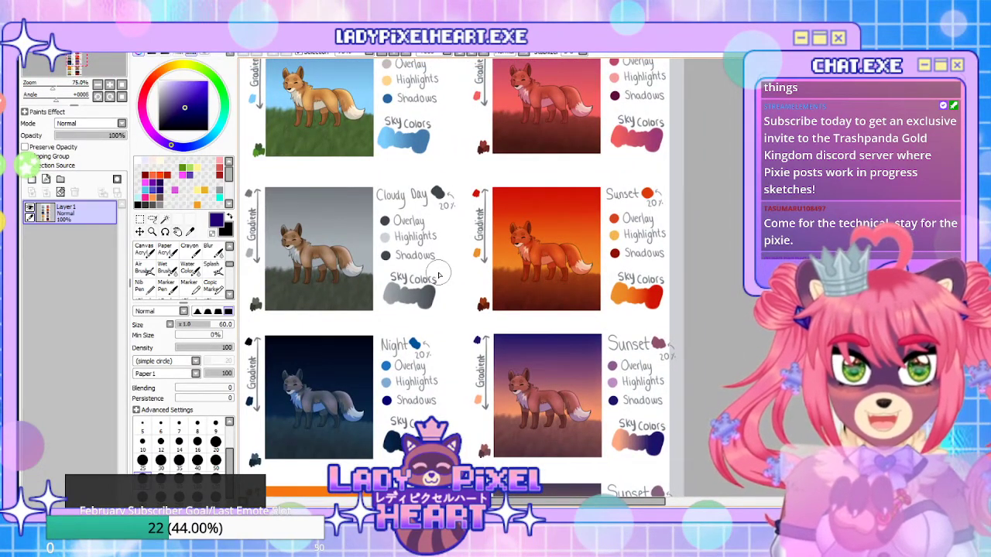
scroll(438, 275, "down", 2)
scroll(438, 275, "up", 2)
mouse_move(415, 202)
left_mouse_down()
mouse_move(426, 321)
mouse_move(442, 155)
mouse_move(451, 144)
left_mouse_up()
scroll(457, 209, "down", 1)
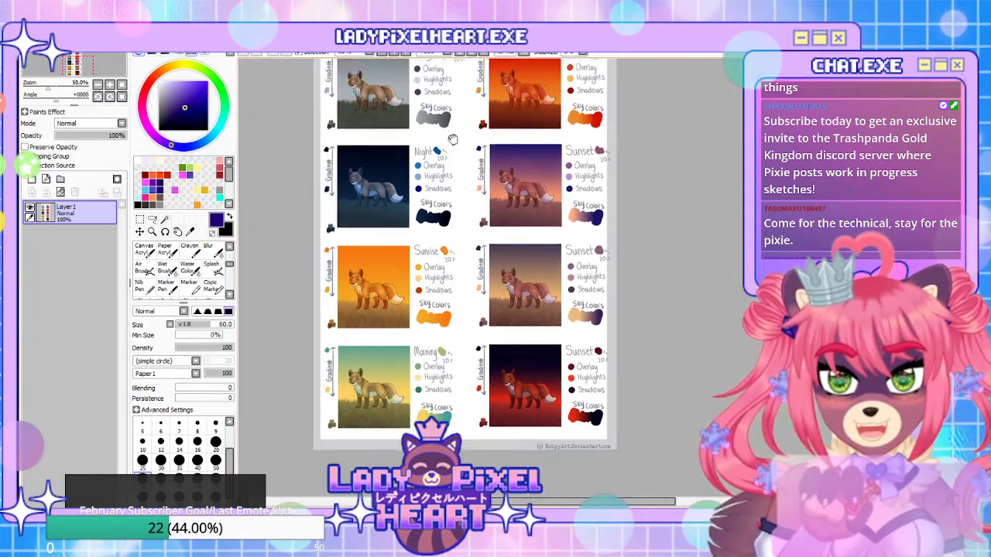
scroll(388, 173, "up", 2)
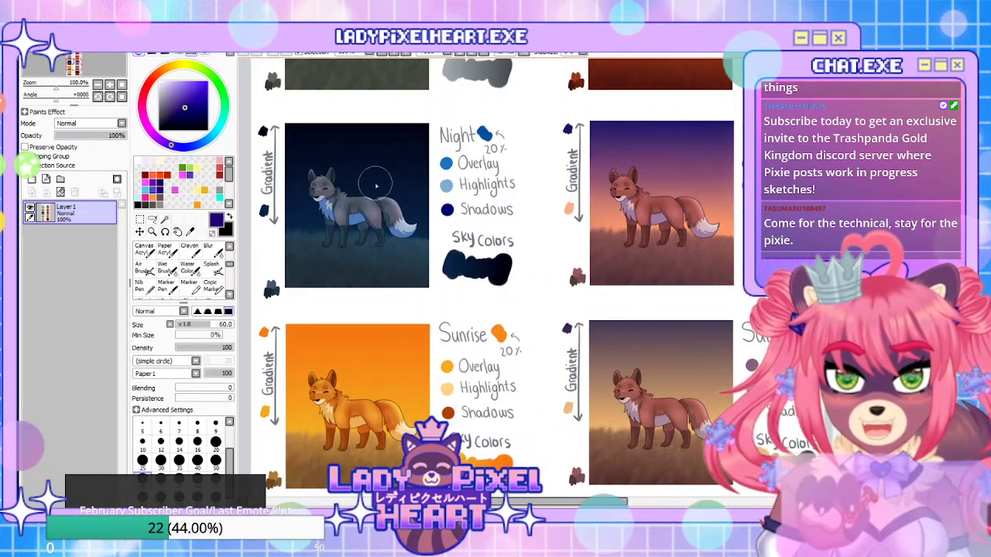
scroll(415, 316, "down", 3)
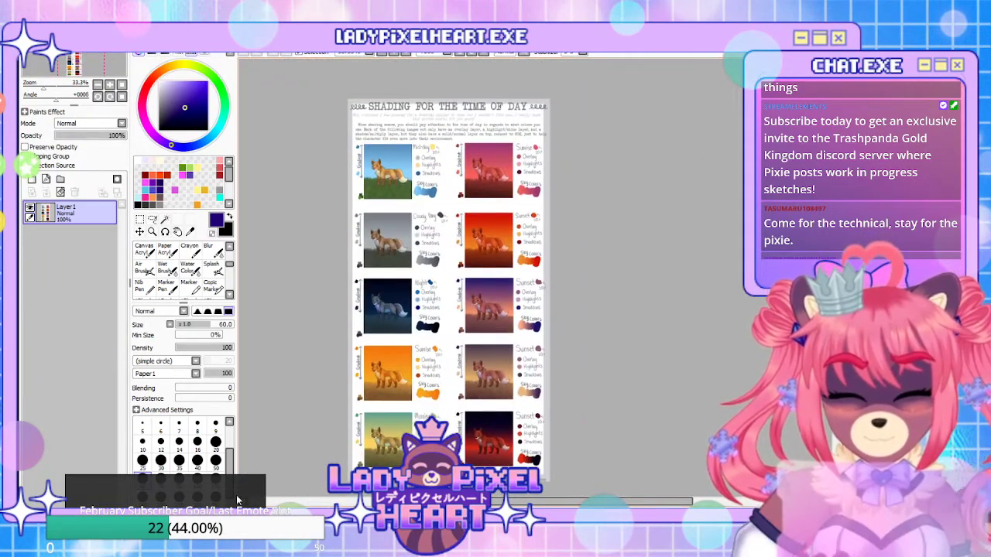
Switch to the landscape mood sheet and examine the colour schemes of its Despair and Cheerful scenes against the others
key("ctrl+Tab")
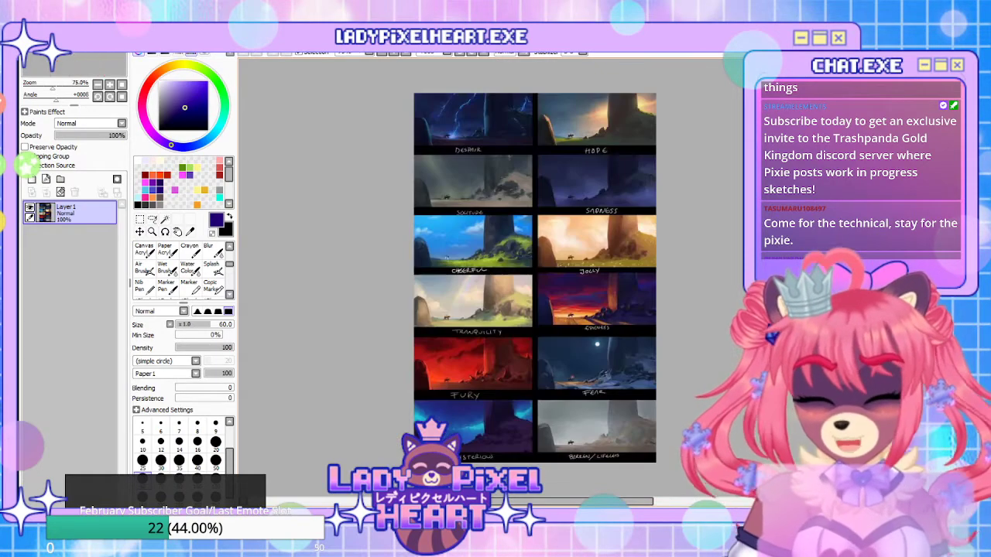
left_click_drag(586, 142, 532, 188)
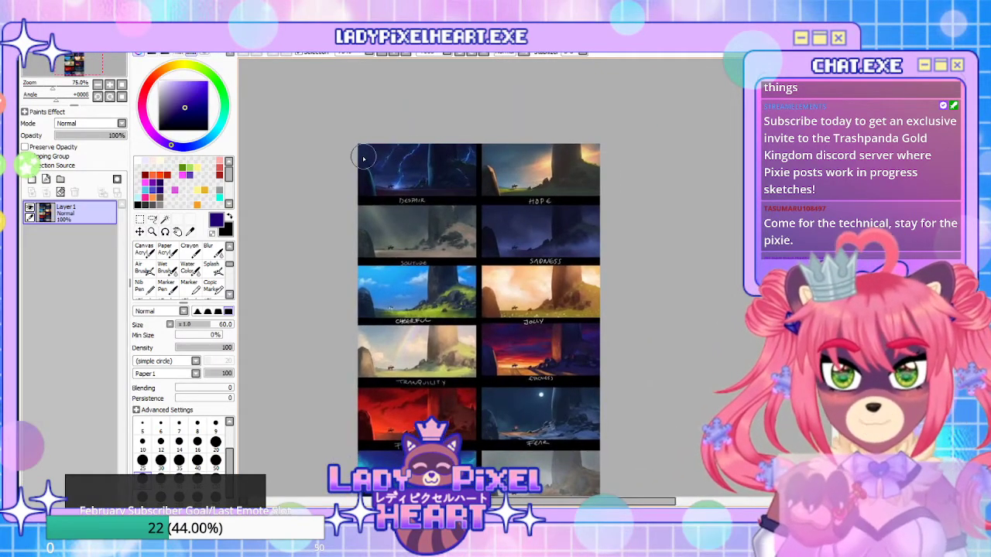
scroll(315, 161, "up", 2)
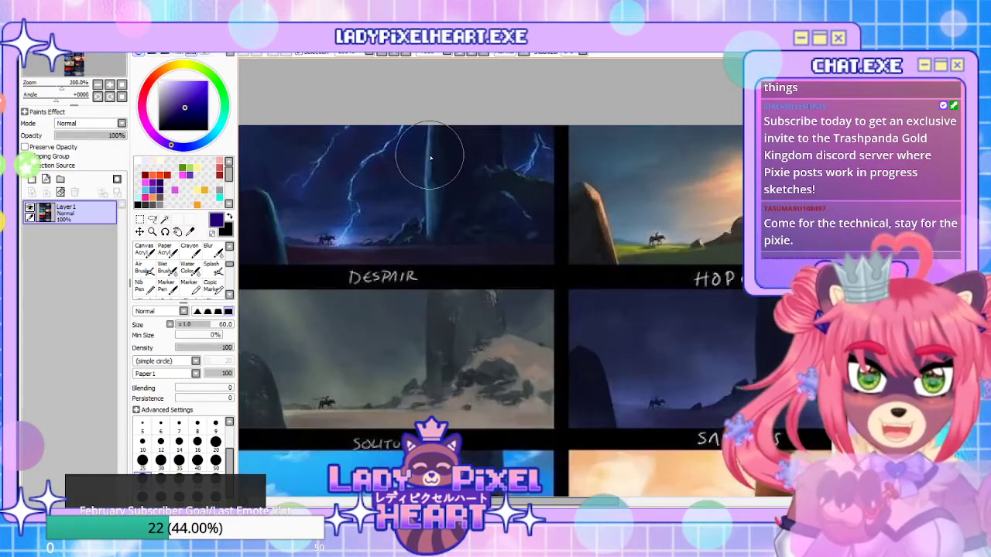
scroll(431, 158, "down", 2)
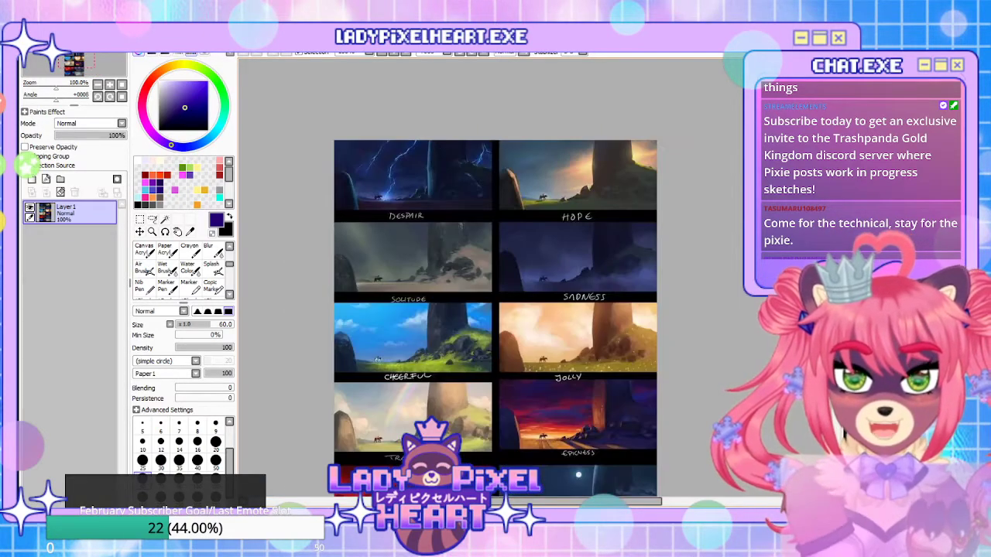
scroll(486, 410, "up", 3)
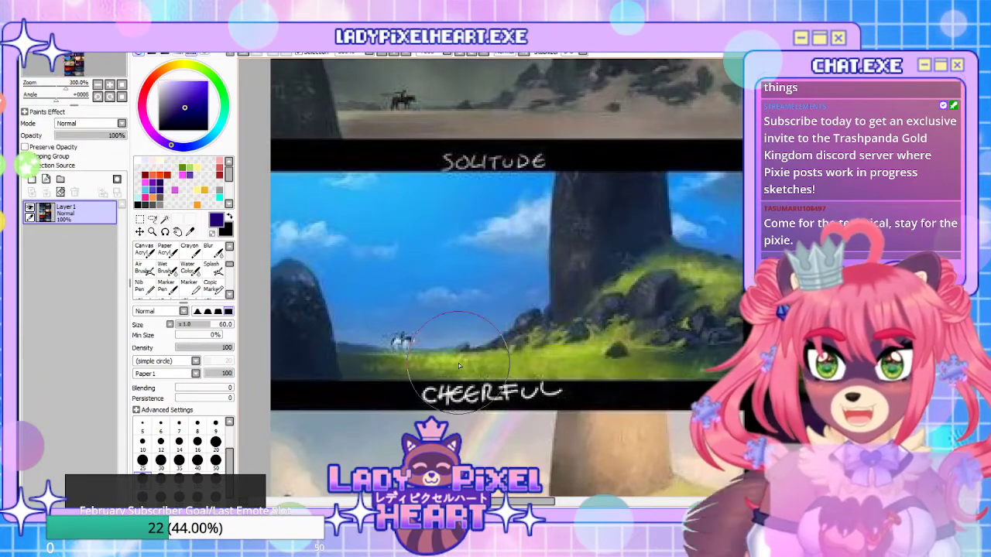
scroll(458, 363, "down", 2)
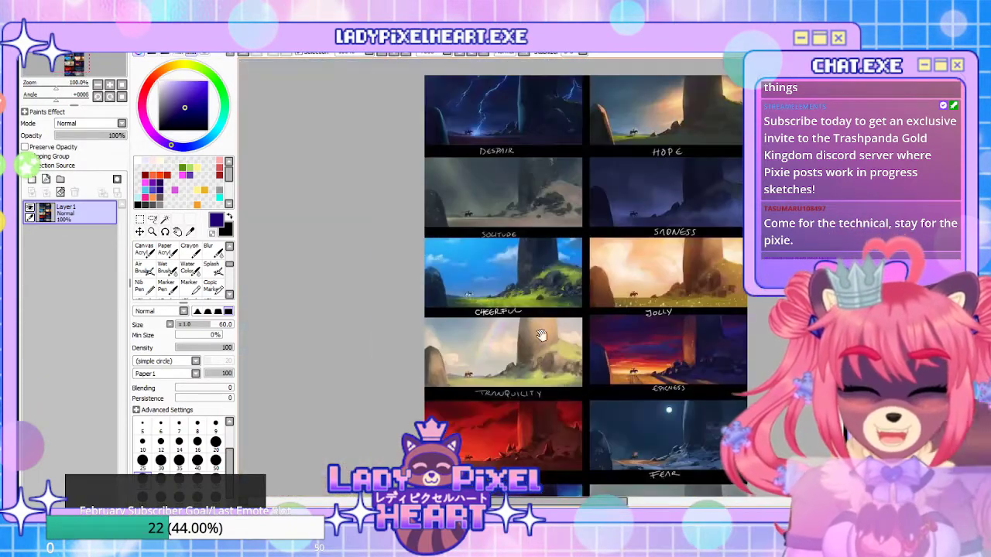
Examine the Fury, Epicness and Fear scenes on the landscape mood sheet, comparing their colours with the other moods
left_click_drag(540, 335, 492, 211)
scroll(427, 292, "up", 2)
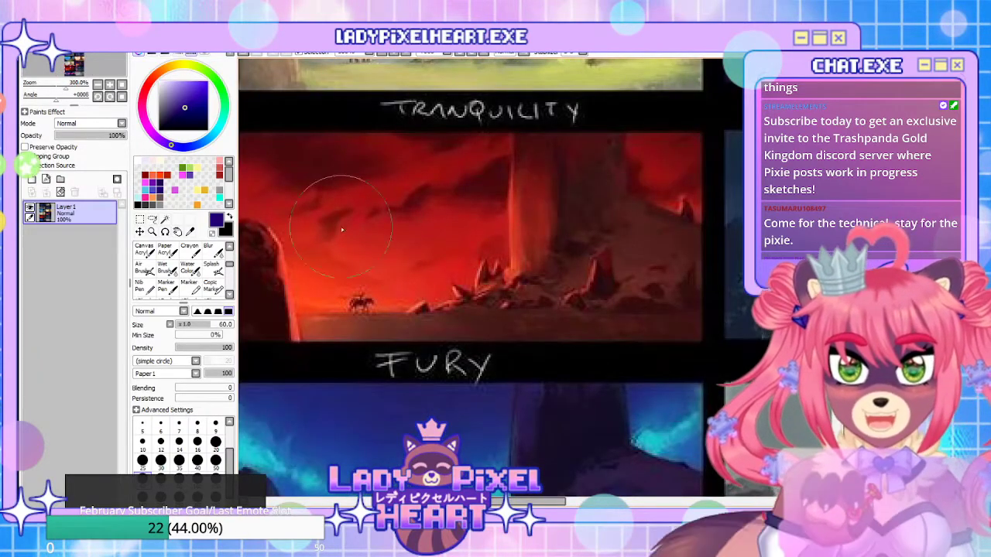
scroll(403, 254, "down", 2)
left_click_drag(719, 287, 604, 302)
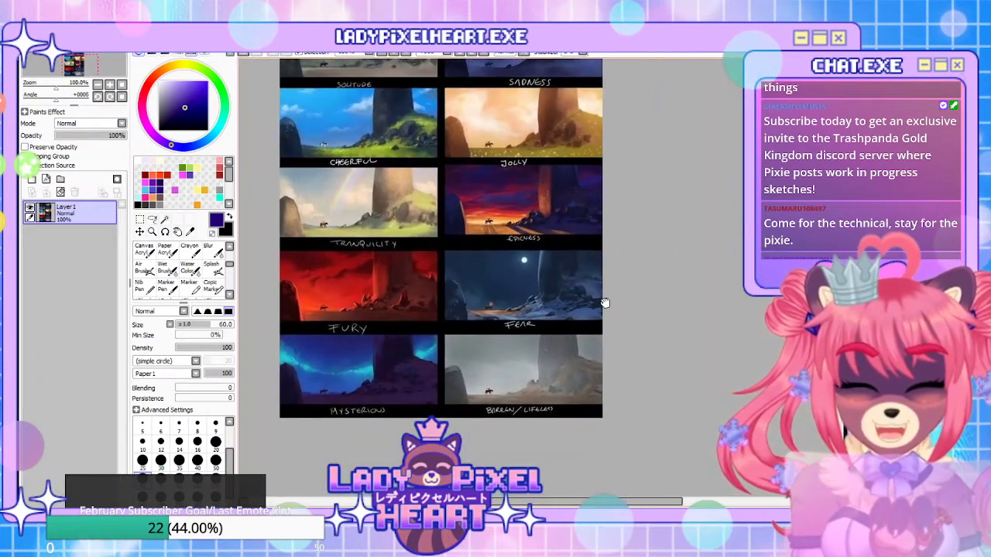
scroll(533, 365, "up", 1)
left_click_drag(554, 217, 597, 295)
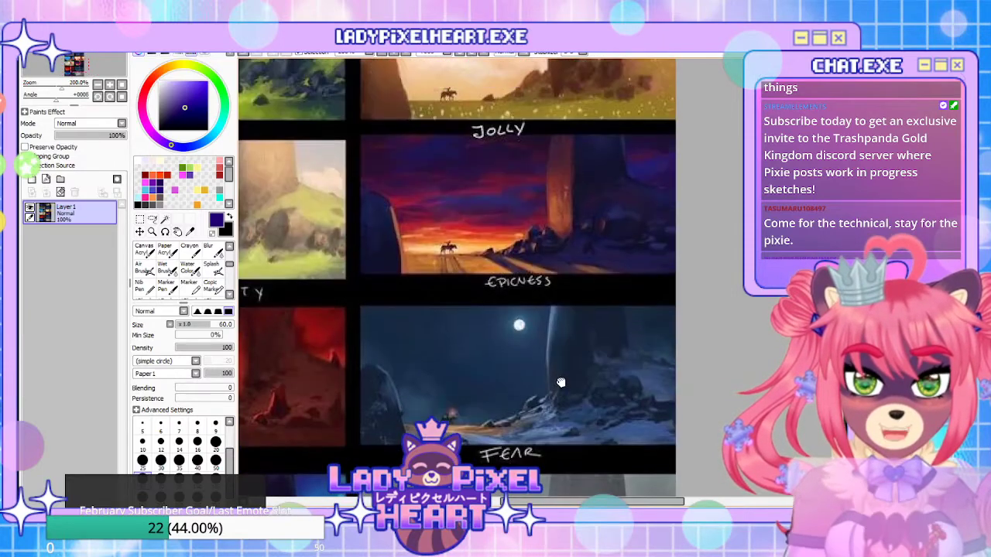
left_click_drag(445, 199, 608, 535)
scroll(509, 233, "down", 2)
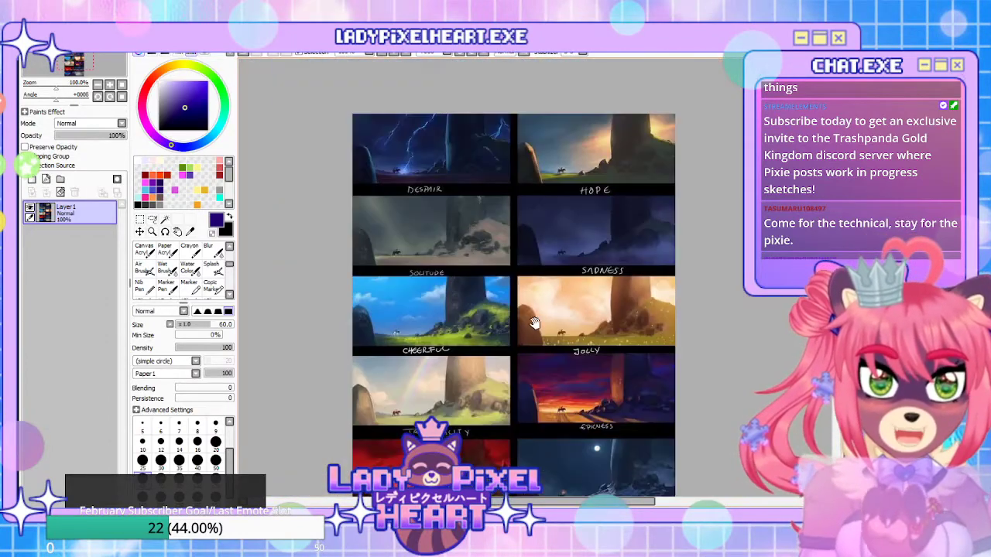
Compare the Cheerful, Jolly, Tranquility and Epicness moods with the whole sheet, and close the mood sheet without saving
left_click_drag(534, 323, 533, 230)
scroll(533, 231, "up", 2)
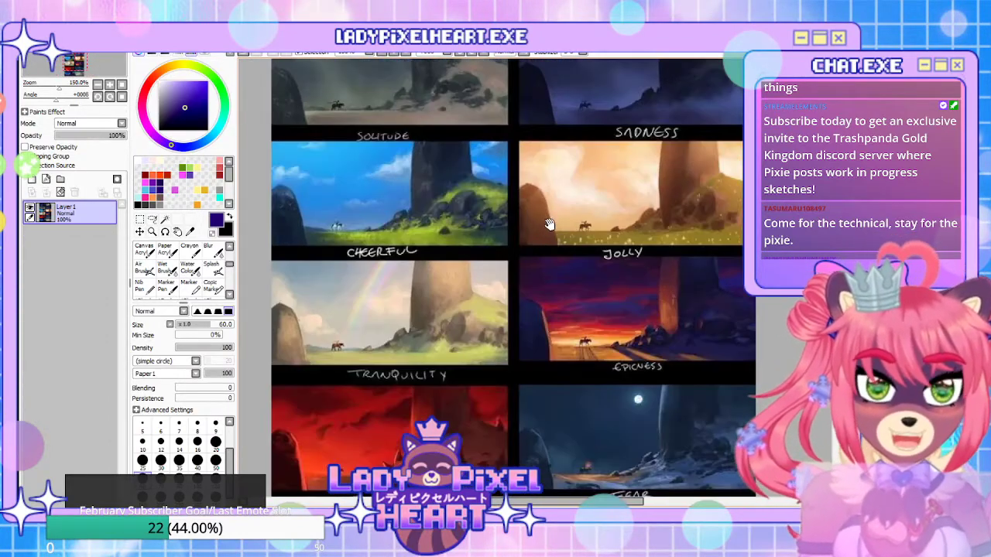
scroll(550, 225, "down", 2)
scroll(537, 211, "up", 3)
left_click_drag(548, 184, 484, 273)
scroll(592, 469, "down", 3)
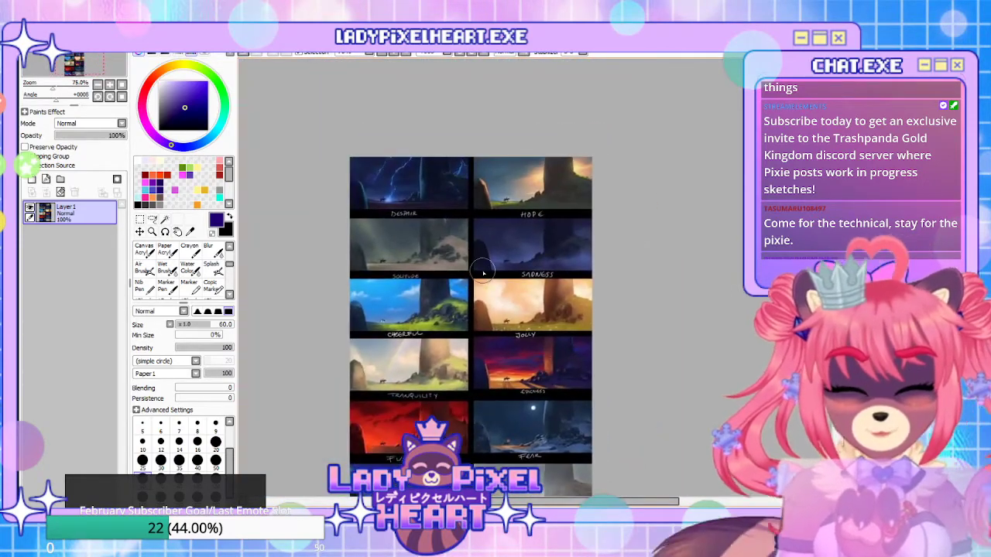
key("ctrl+w")
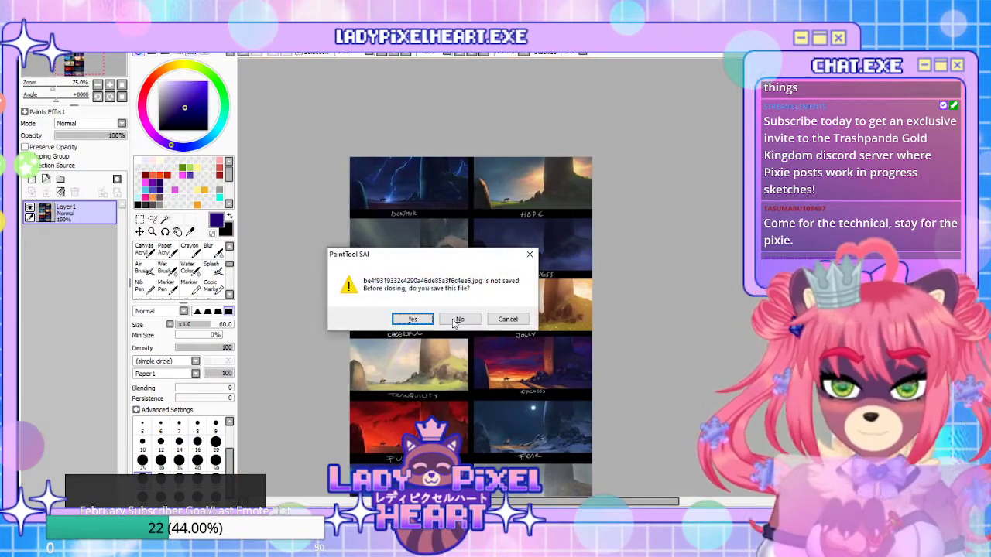
left_click(457, 319)
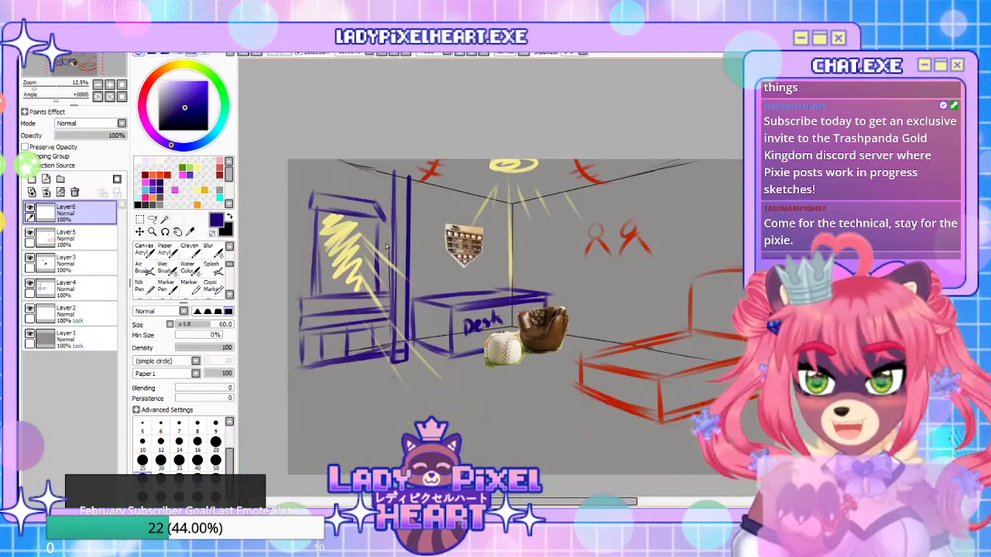
Switch to the backgroundtutorial.rtf notes in WordPad, review the outline down to Lighting/shading, and put the notes away
left_click_drag(290, 124, 475, 117)
scroll(431, 298, "up", 2)
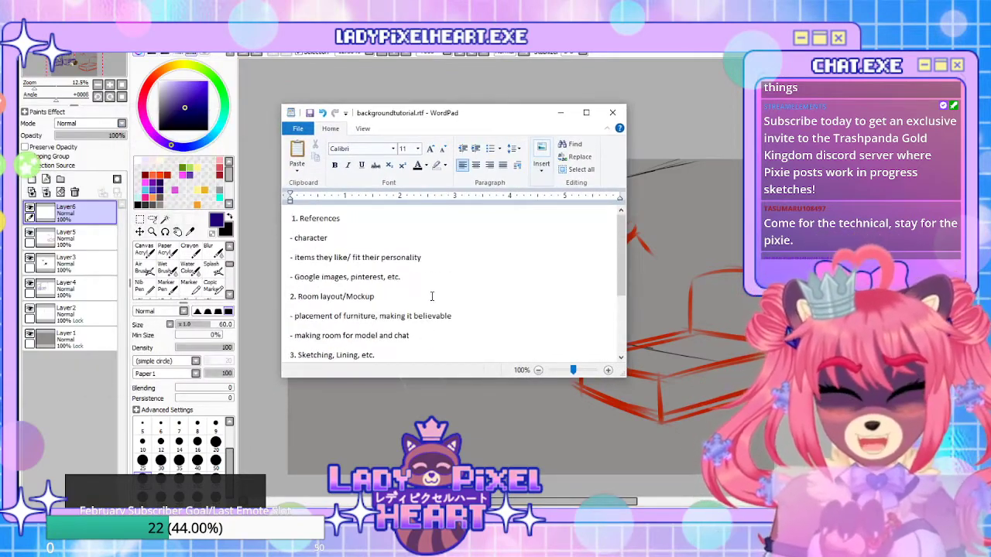
scroll(432, 297, "down", 2)
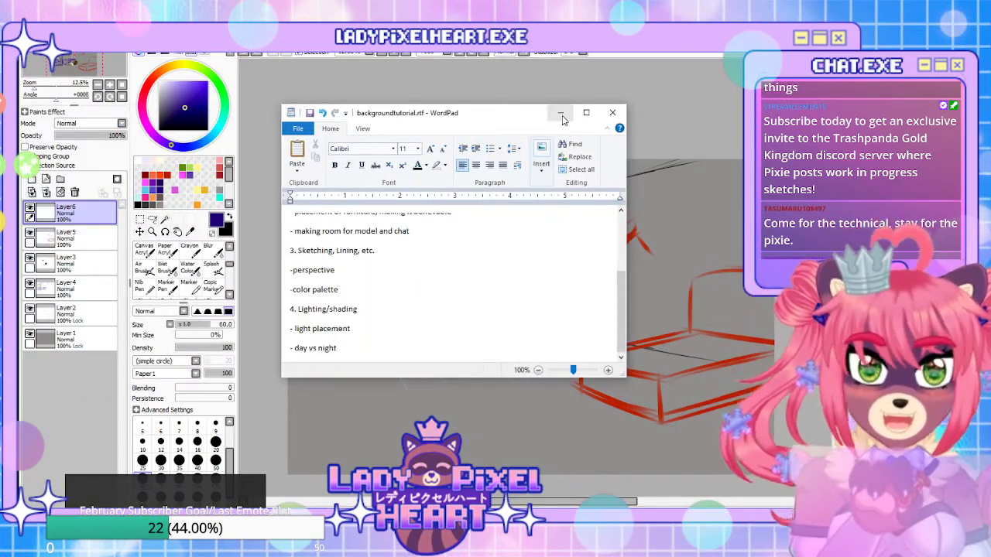
left_click(561, 113)
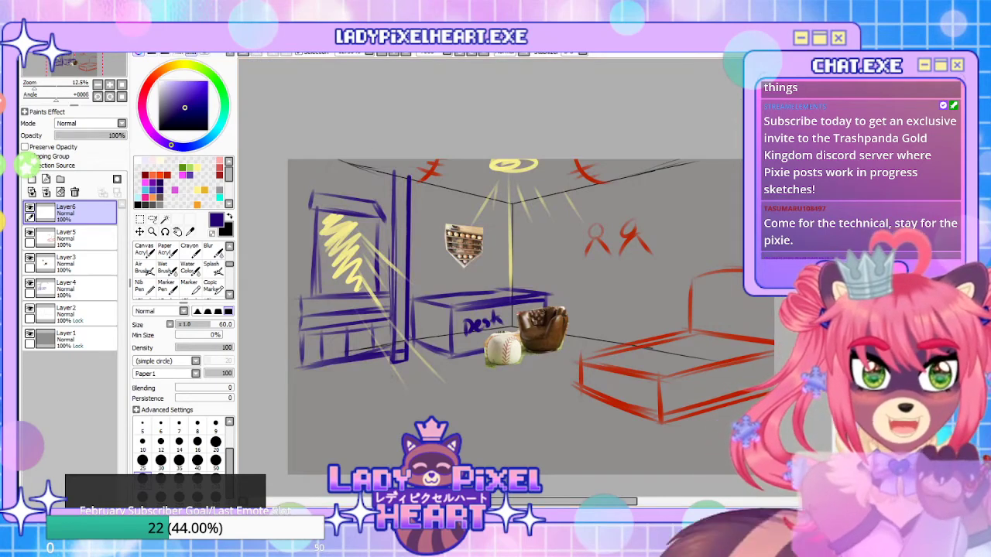
Close the bedroom layout sketch, saving its changes
key("ctrl+w")
left_click(418, 319)
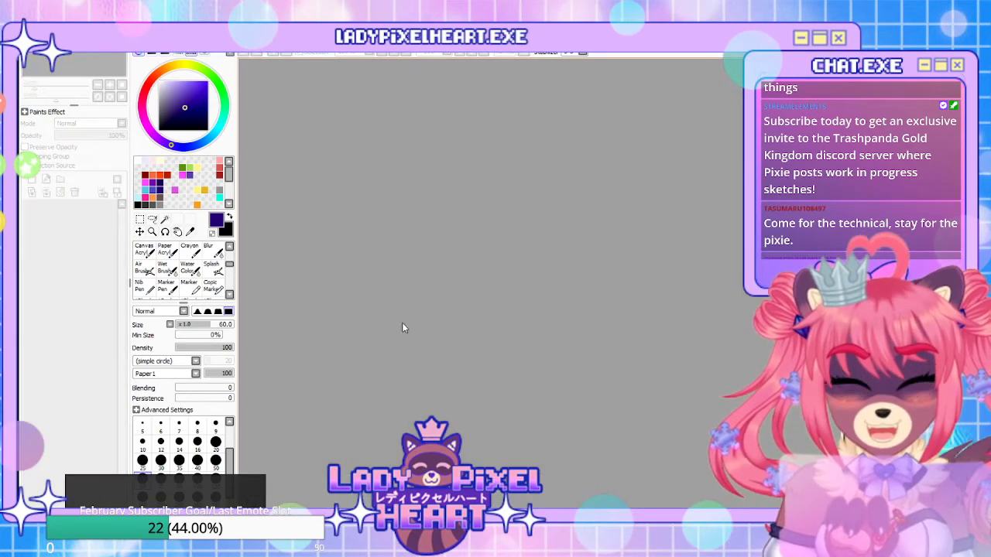
Switch to the PureRef reference board and load the recent scene librarystudybackground.pur, discarding the current scene's unsaved changes
left_click_drag(213, 509, 219, 312)
right_click(153, 372)
mouse_move(213, 333)
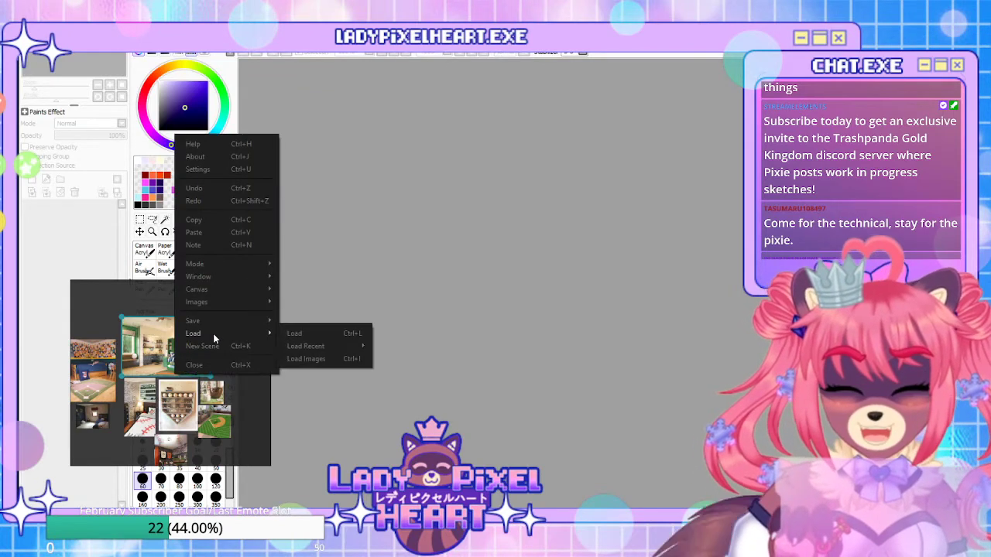
mouse_move(319, 346)
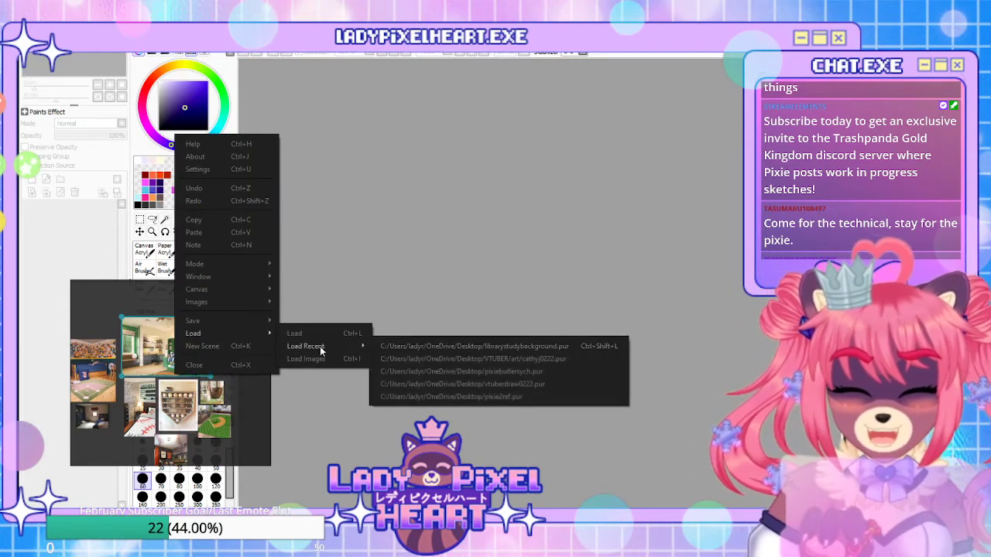
left_click(505, 348)
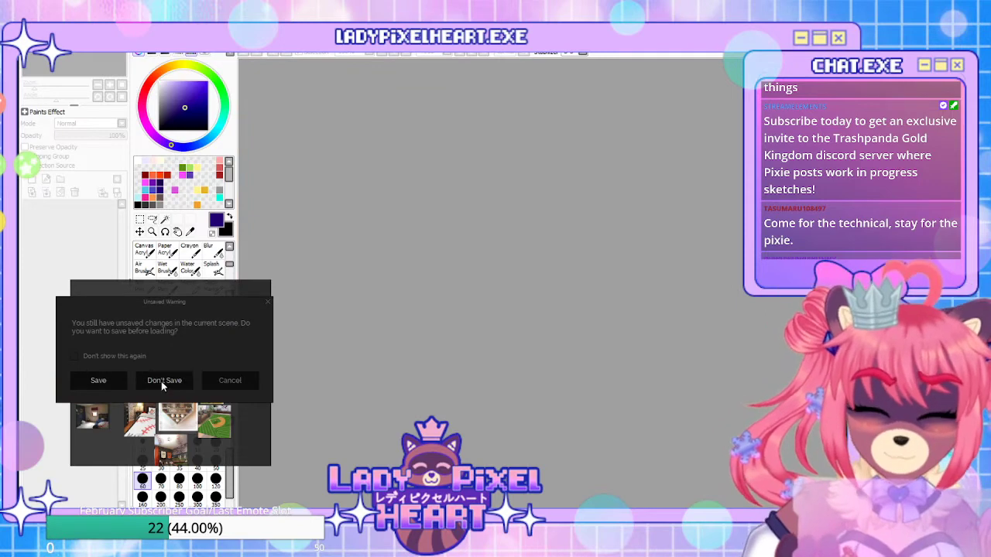
left_click(161, 381)
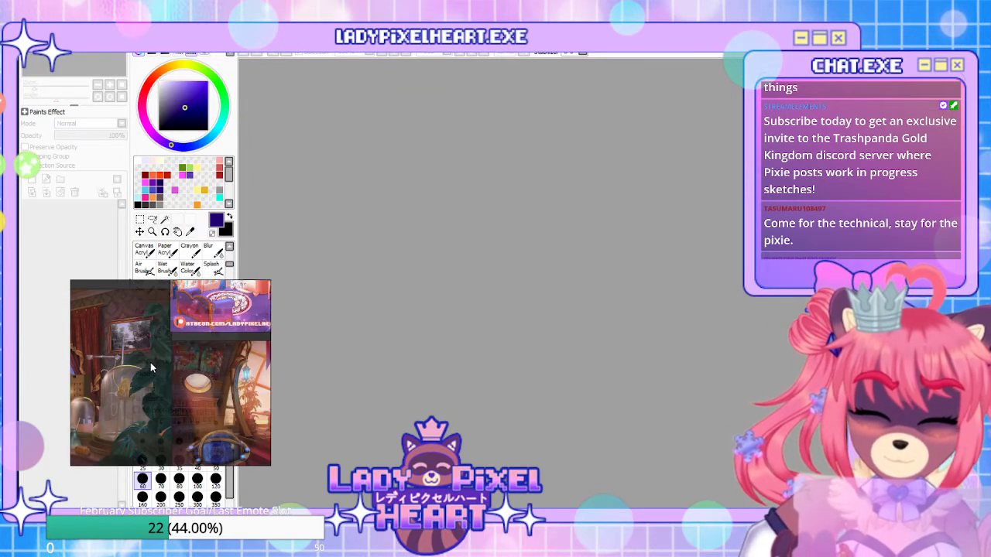
Move and enlarge the reference window over the canvas, and fit the pink and purple bedroom illustration to it
scroll(155, 358, "down", 5)
scroll(193, 321, "up", 4)
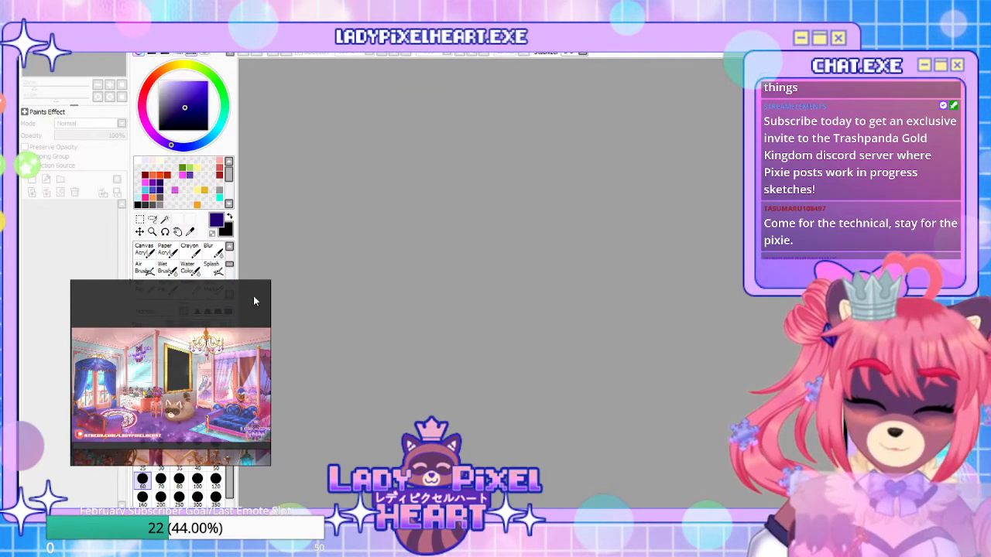
left_click_drag(219, 293, 356, 268)
left_click_drag(419, 243, 602, 153)
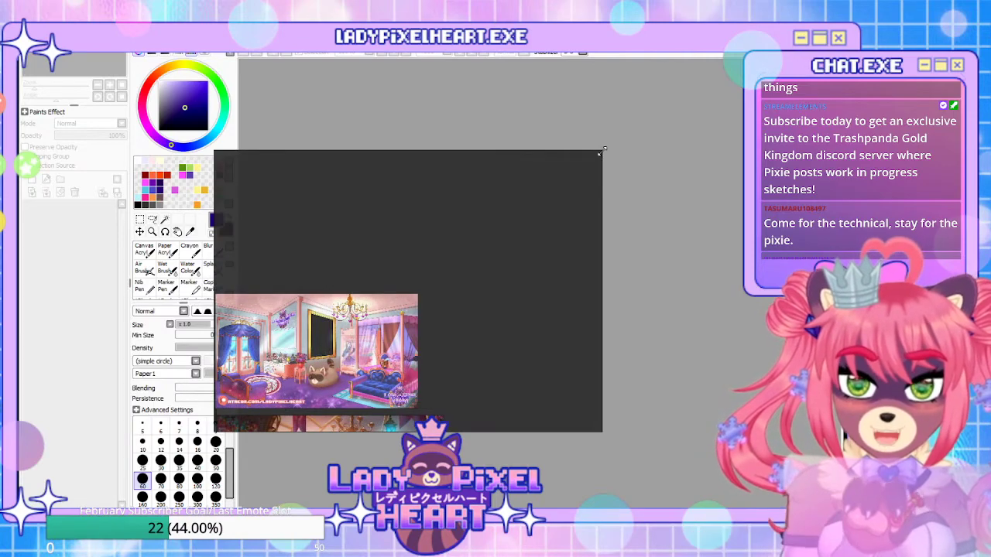
double_click(329, 341)
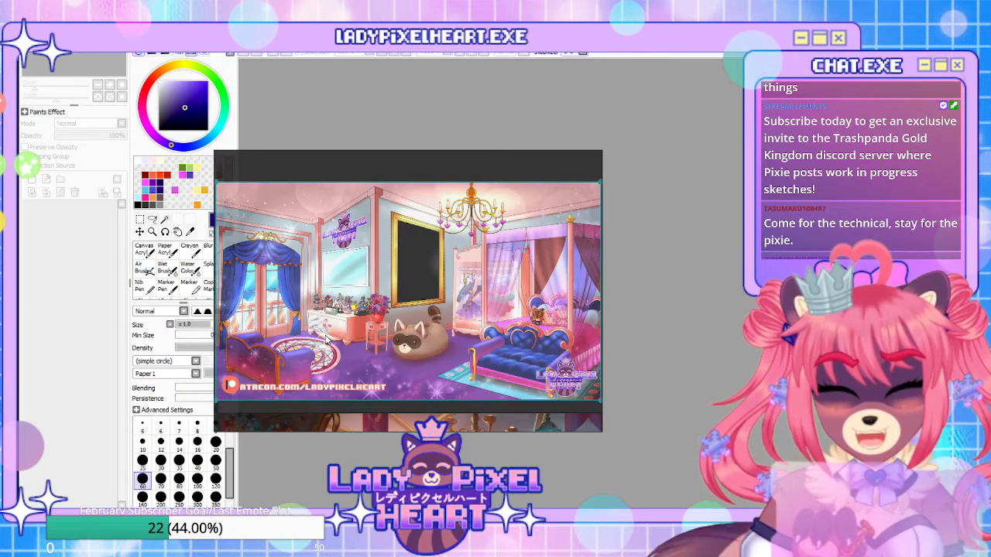
Examine the lighting on the bedroom illustration's canopy bed and curtained window sides, and refocus on the whole image
scroll(408, 241, "up", 2)
scroll(407, 241, "down", 2)
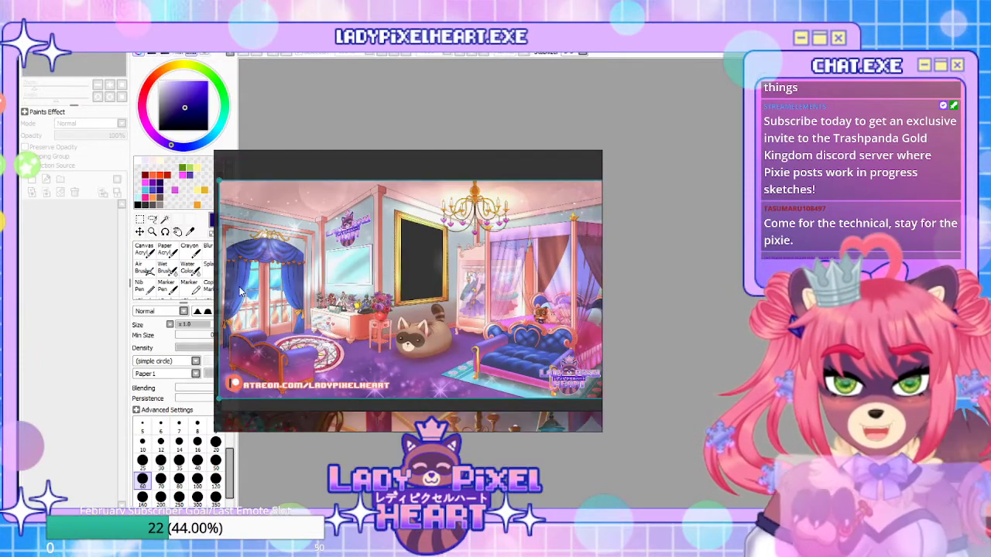
scroll(261, 280, "down", 1)
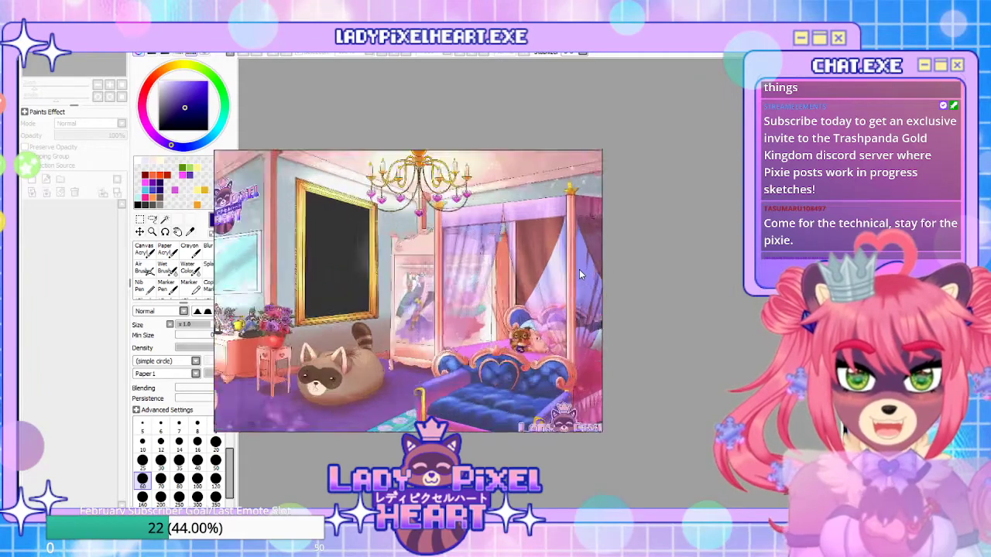
scroll(341, 284, "down", 5)
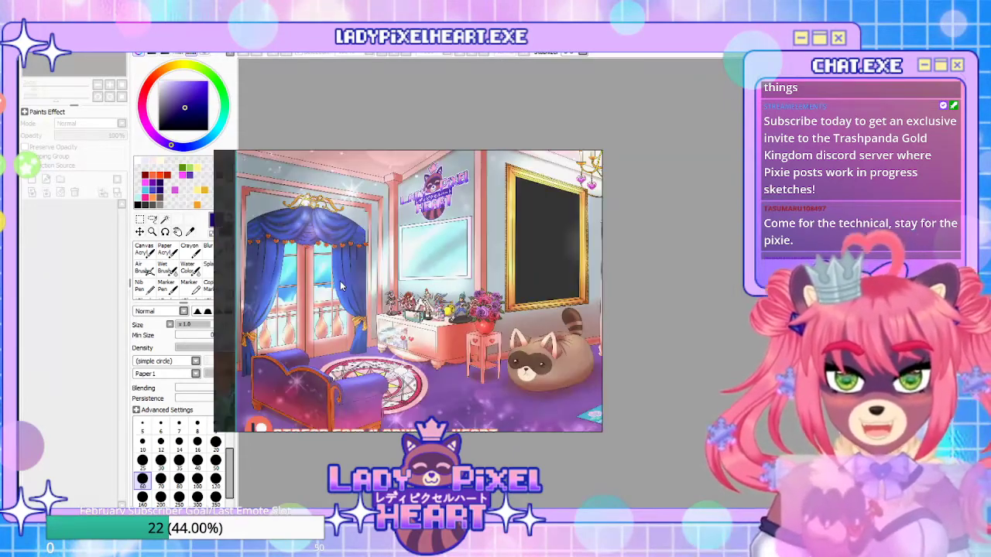
scroll(403, 293, "down", 4)
double_click(408, 289)
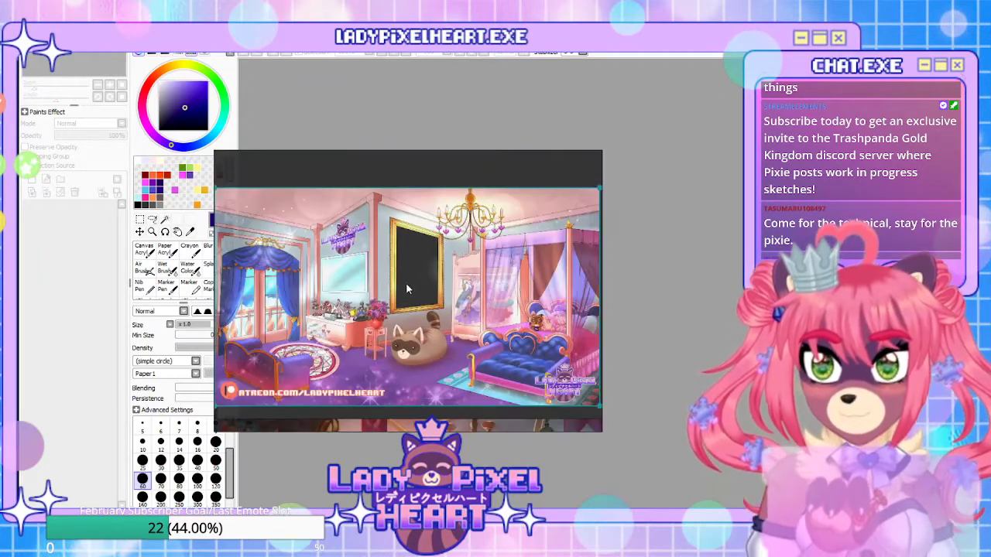
Reposition the reference window and compare the library painting with the fireplace against the board's neighbouring interiors
left_click_drag(434, 276, 310, 330)
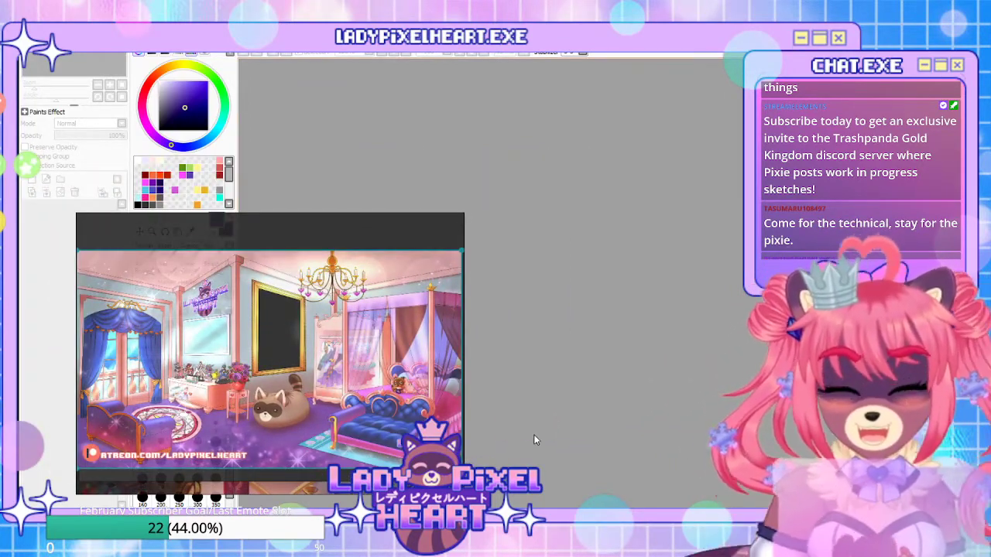
scroll(301, 386, "down", 5)
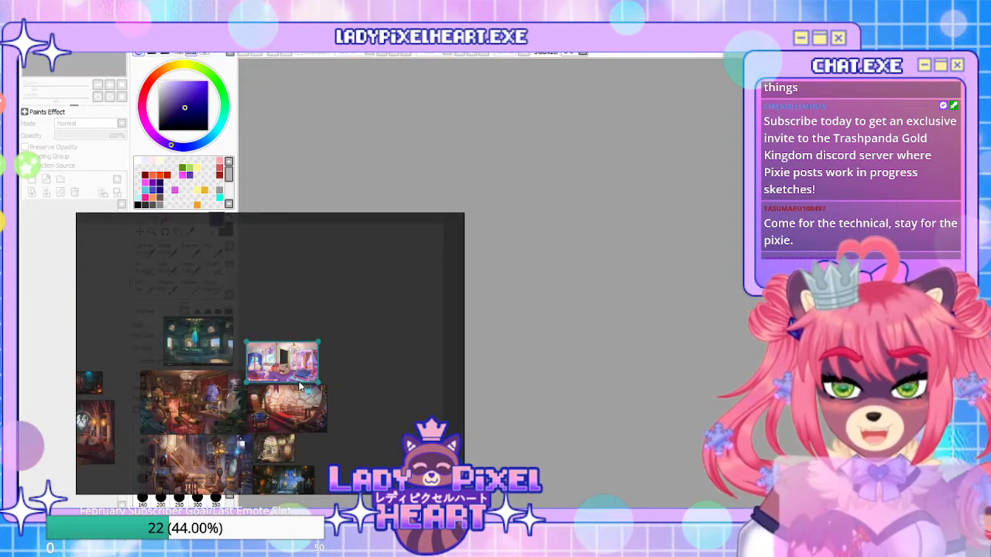
scroll(124, 421, "up", 6)
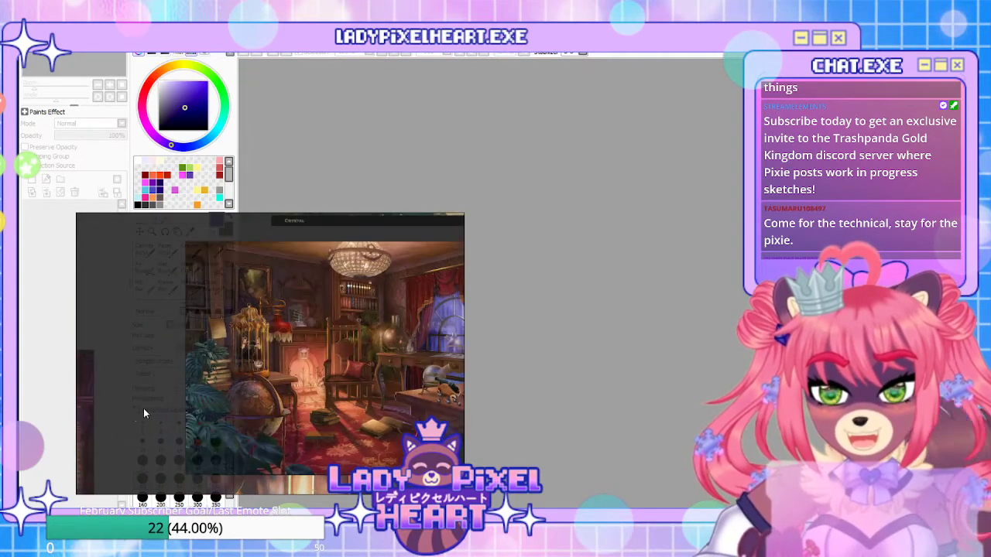
scroll(148, 410, "down", 7)
scroll(199, 410, "up", 7)
scroll(194, 419, "down", 5)
scroll(157, 427, "up", 8)
scroll(307, 329, "down", 5)
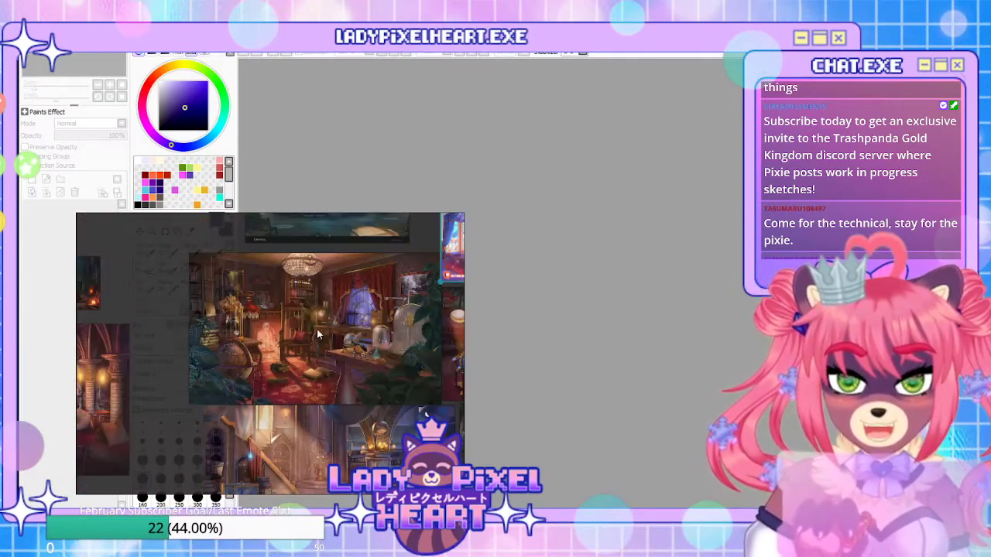
scroll(381, 267, "up", 6)
scroll(277, 305, "down", 5)
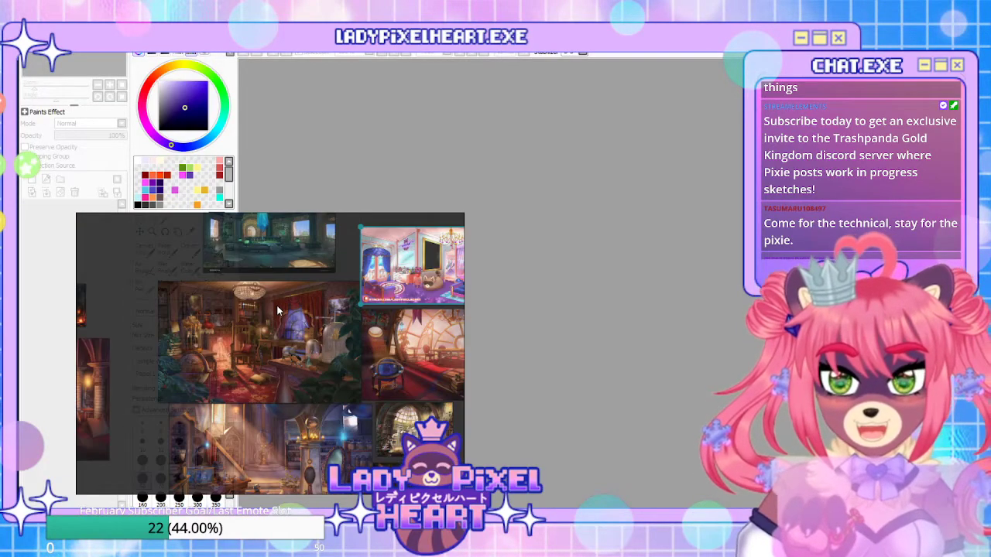
Examine the light around the fireplace, chandelier and window in the library painting, checking it against the whole board
scroll(309, 345, "down", 4)
scroll(309, 339, "up", 7)
scroll(242, 318, "down", 4)
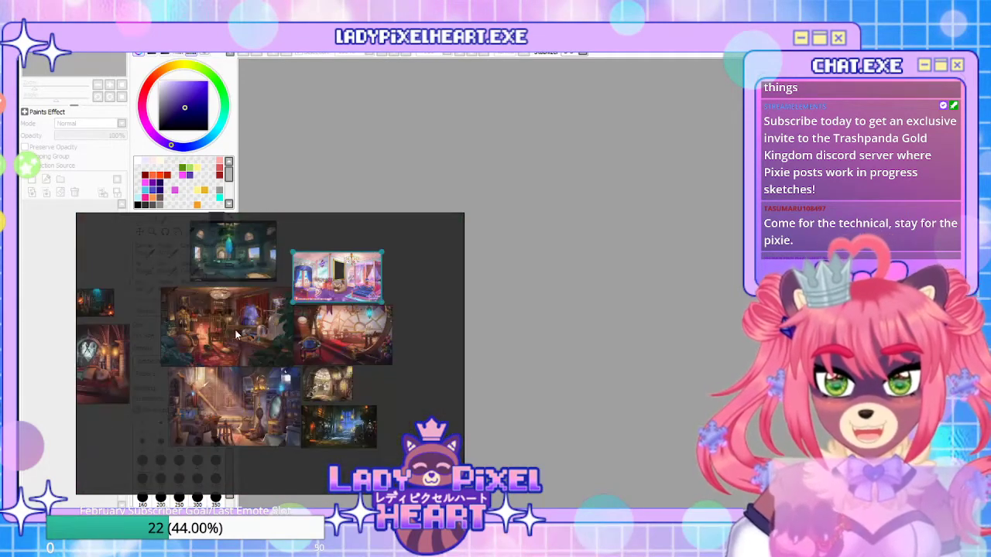
scroll(205, 326, "up", 6)
scroll(205, 326, "up", 2)
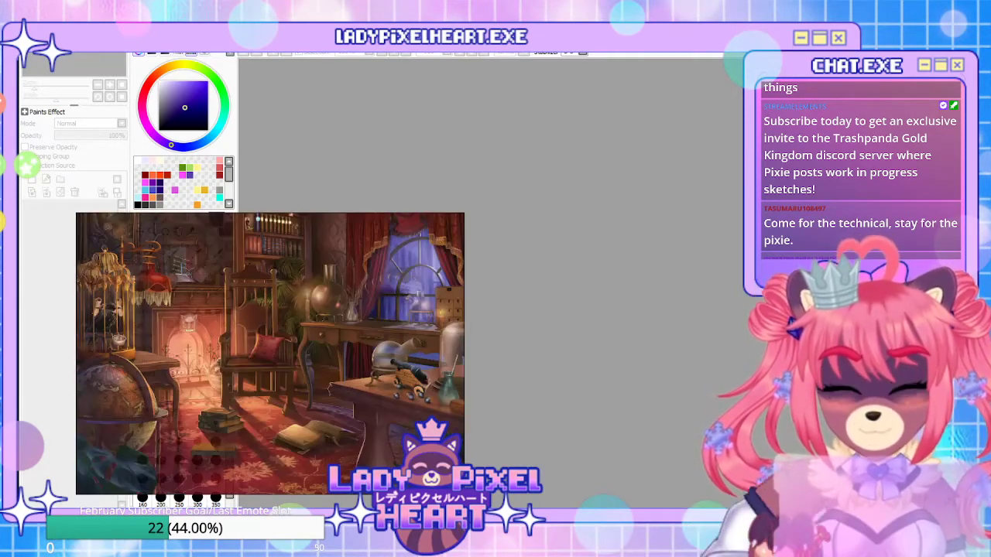
scroll(190, 350, "down", 4)
scroll(190, 351, "up", 7)
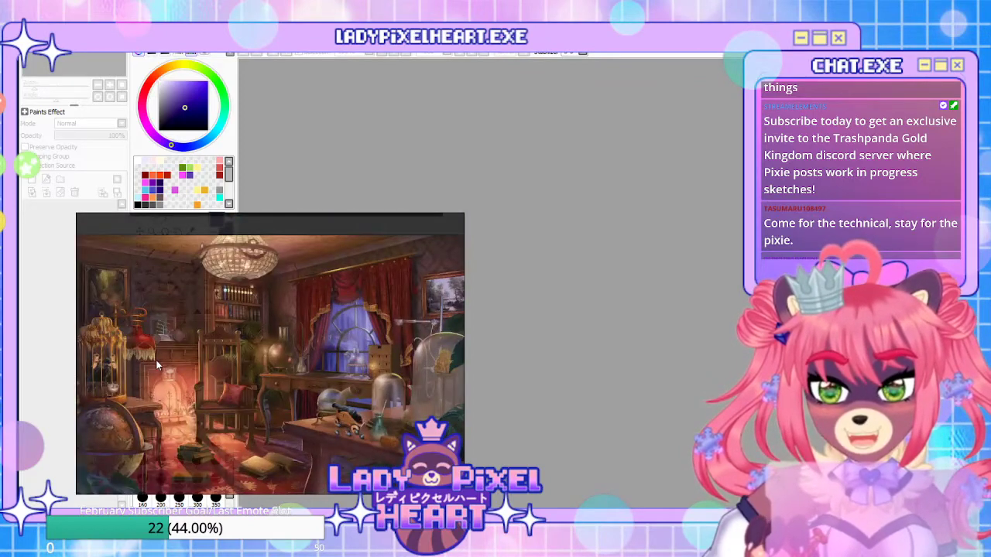
scroll(274, 356, "down", 4)
scroll(275, 351, "up", 4)
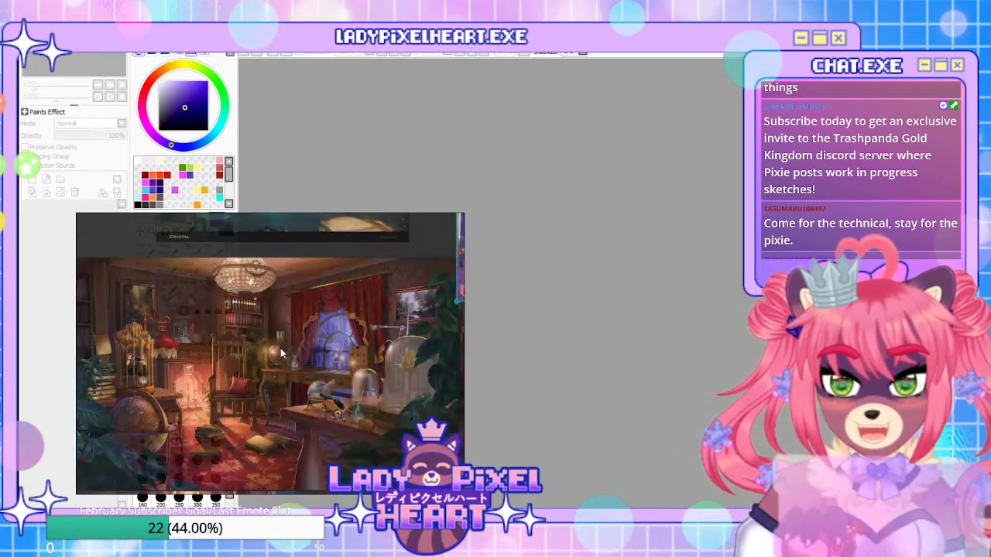
Return to the pink and purple bedroom illustration, examine its overall lighting, and shift the reference window across the canvas
scroll(275, 351, "down", 4)
scroll(399, 306, "up", 3)
scroll(325, 338, "up", 3)
scroll(325, 348, "down", 3)
scroll(266, 372, "up", 3)
scroll(242, 377, "down", 2)
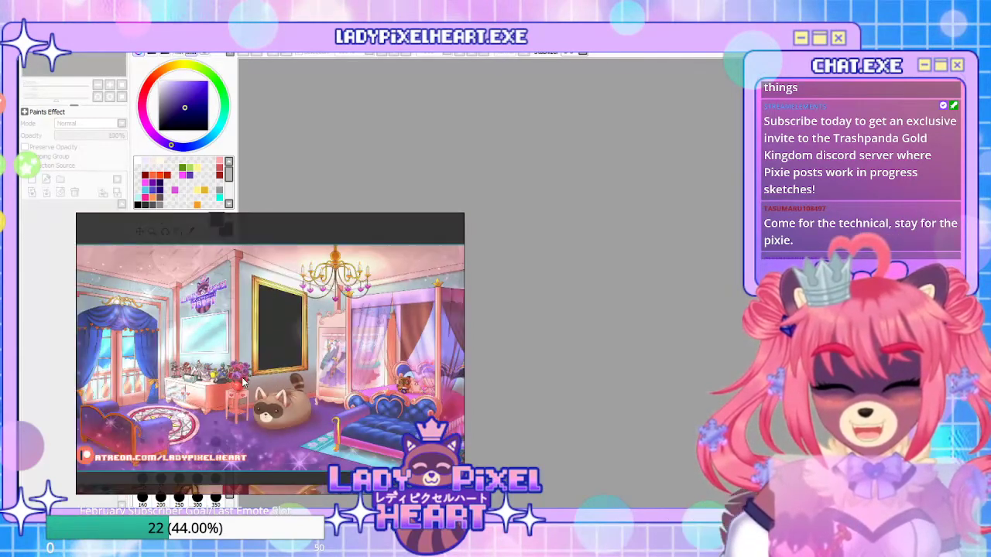
scroll(265, 314, "down", 2)
scroll(297, 322, "up", 2)
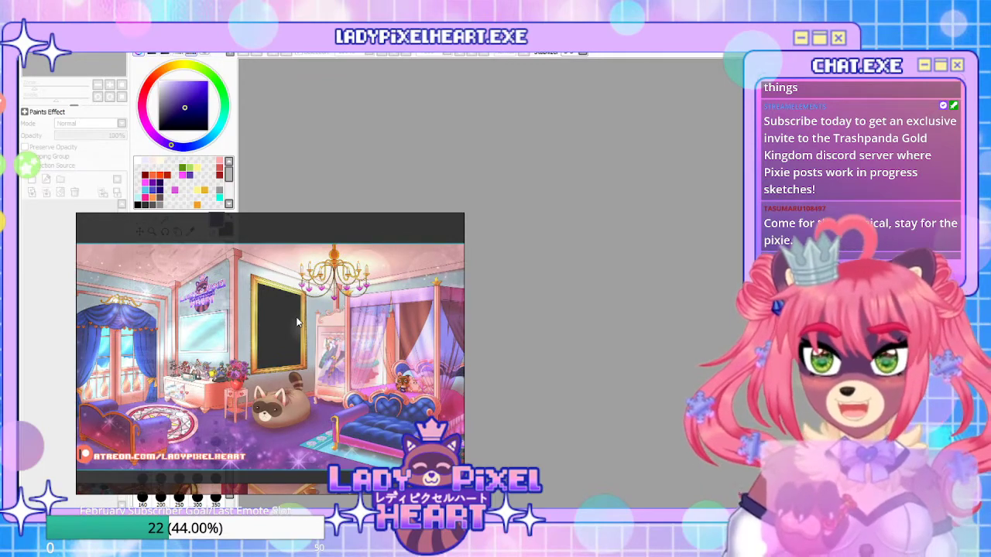
left_click_drag(296, 322, 360, 331)
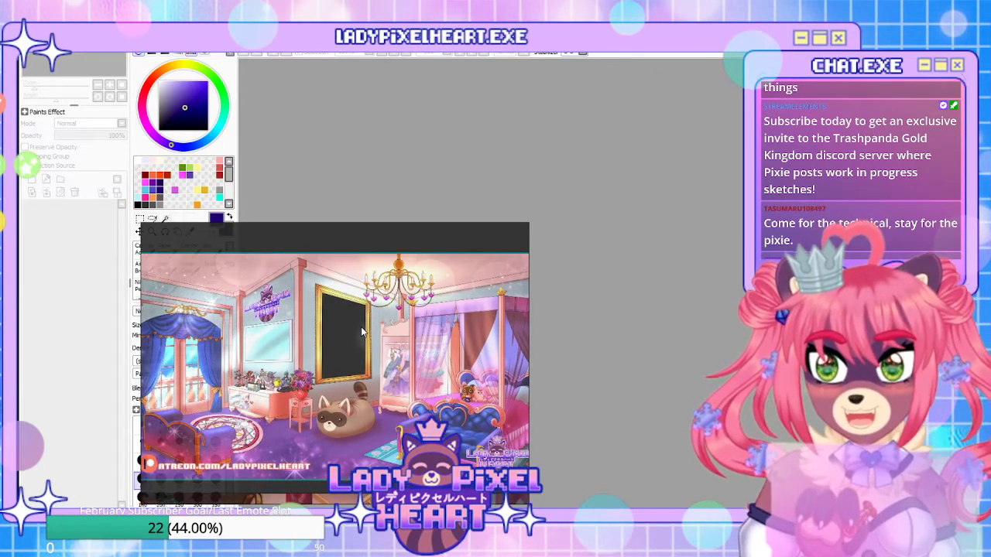
Examine the figurines, white cabinet and flowers in the pink and purple bedroom illustration up close
scroll(361, 328, "down", 2)
scroll(361, 328, "up", 2)
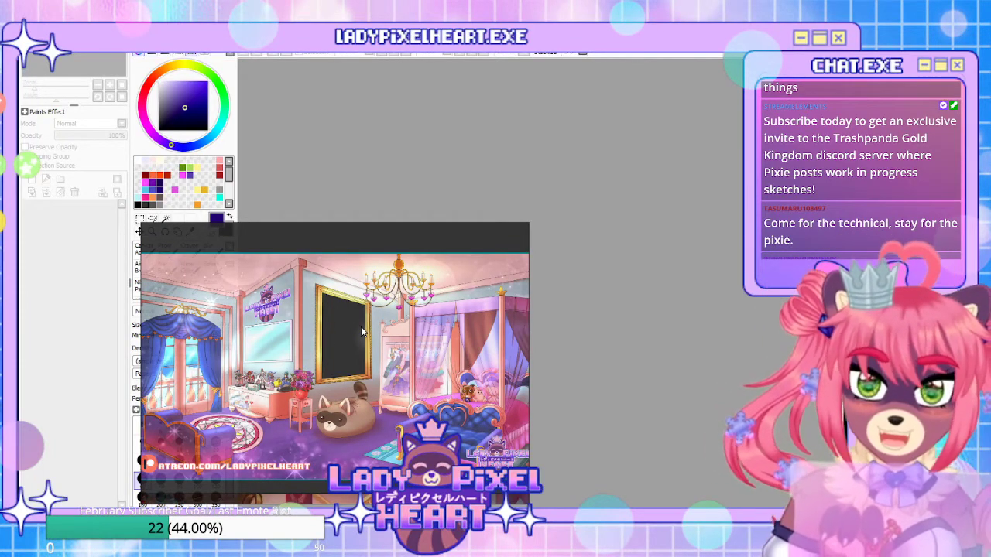
scroll(225, 383, "up", 5)
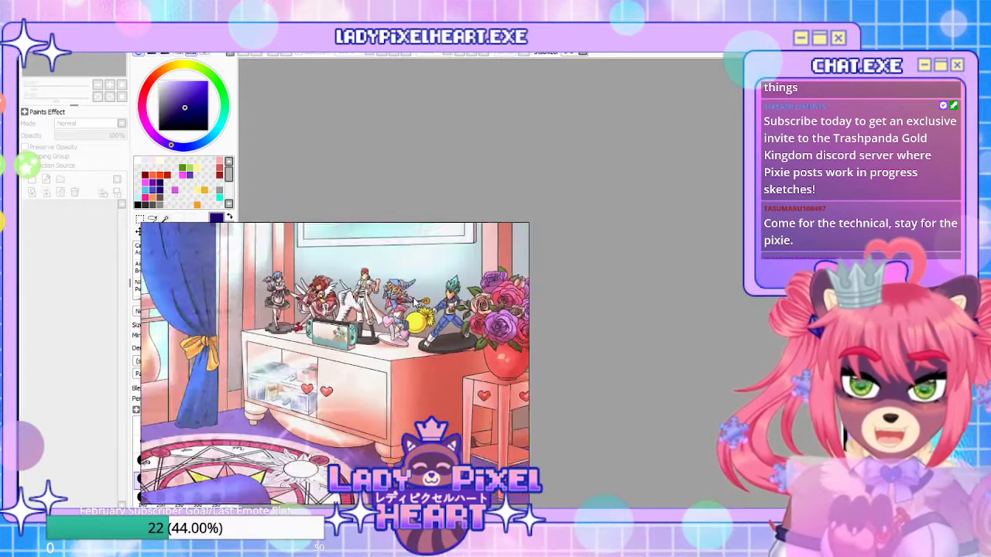
scroll(414, 302, "up", 1)
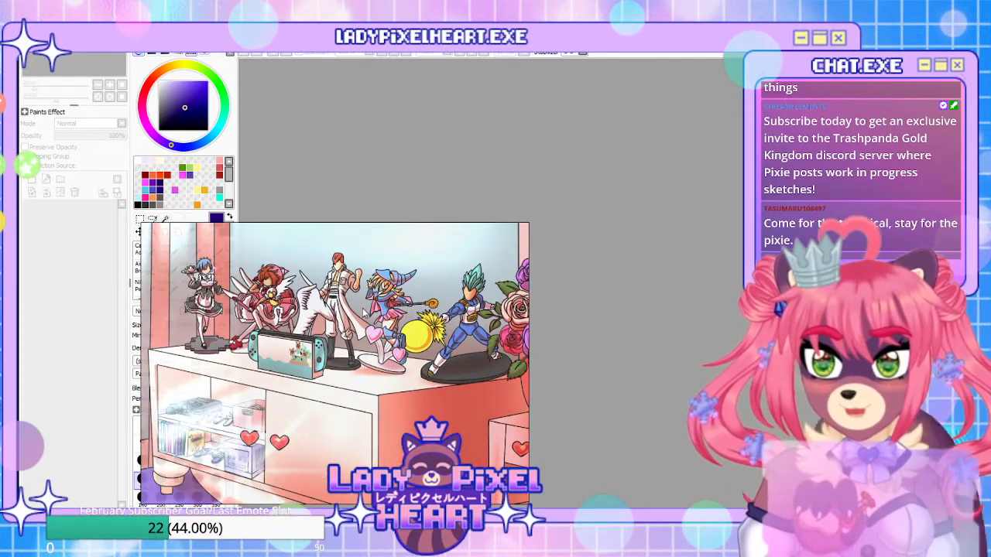
scroll(363, 309, "down", 1)
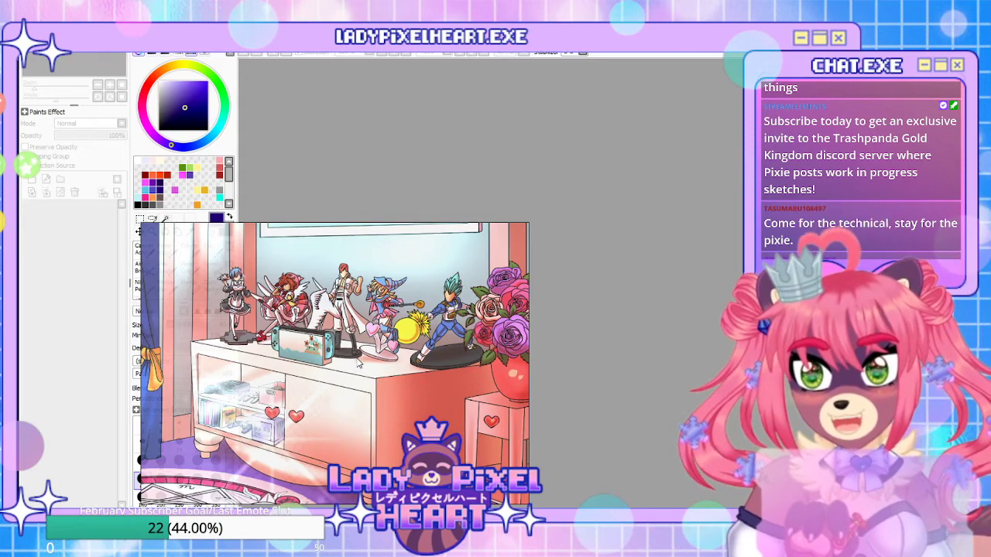
scroll(365, 359, "down", 7)
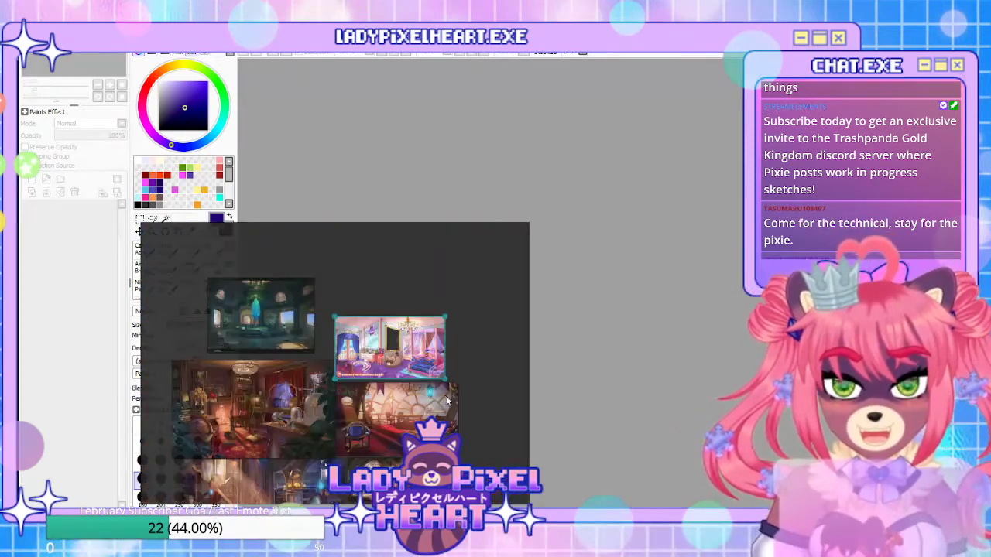
Compare the bedroom illustration with the neighbouring warm-toned interior paintings on the reference board
scroll(447, 401, "up", 4)
scroll(446, 396, "down", 3)
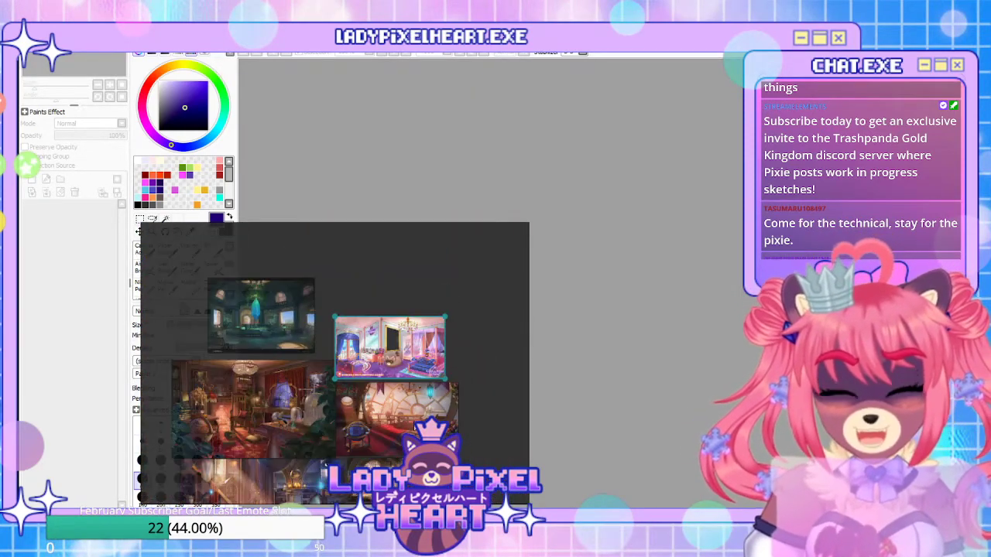
scroll(410, 360, "down", 4)
scroll(410, 360, "up", 6)
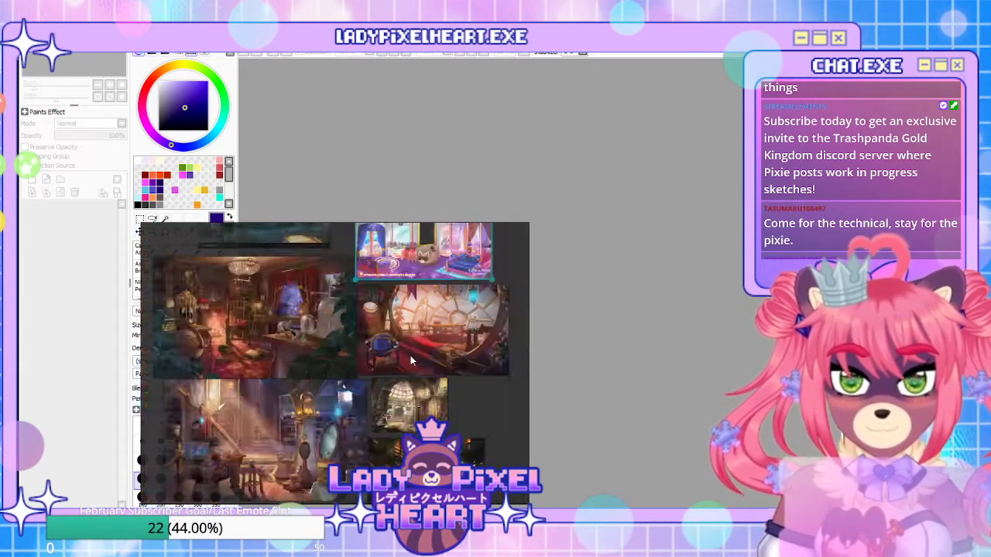
scroll(410, 356, "down", 2)
scroll(409, 308, "up", 5)
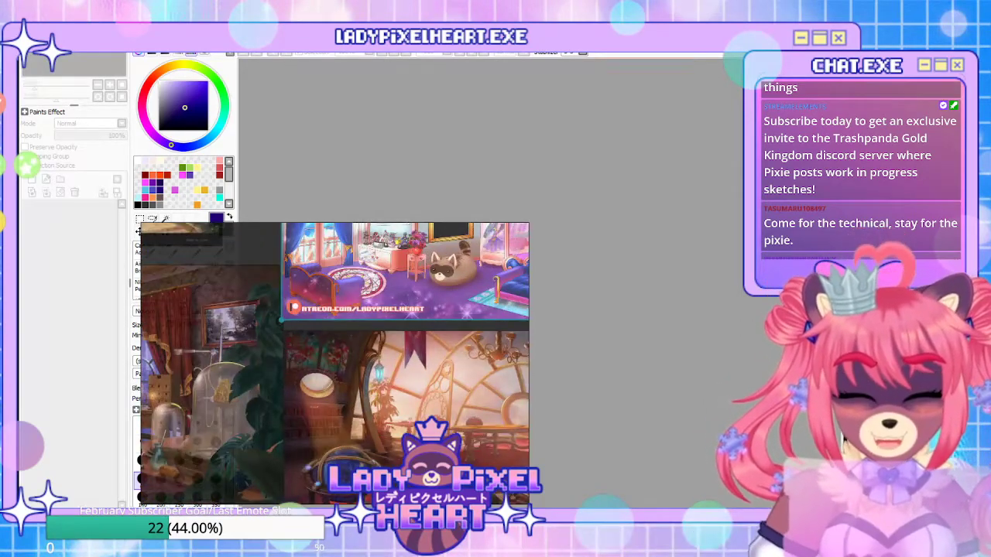
Switch to the backgroundtutorial.rtf notes in WordPad, move the reference window off them, and return to the start of the outline
key("alt+Tab")
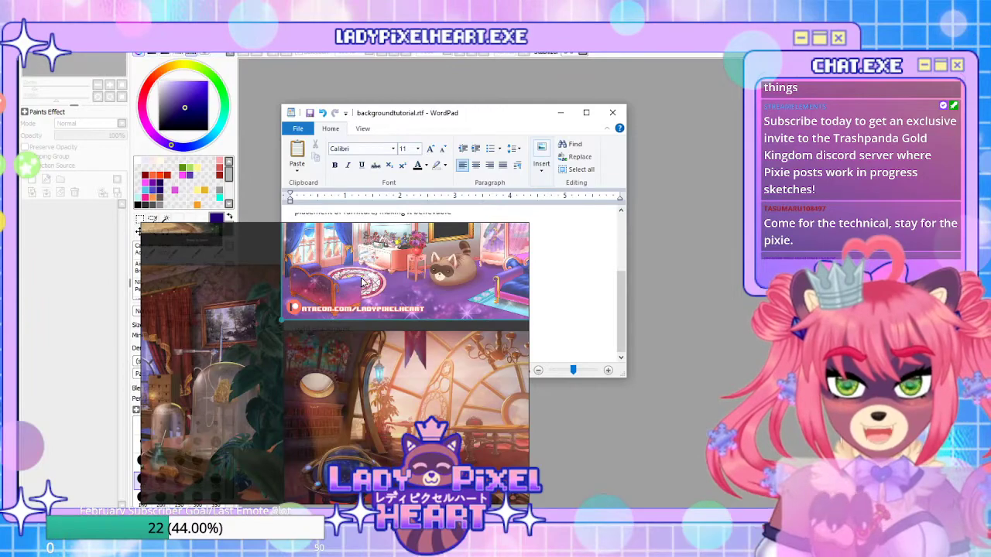
left_click_drag(363, 285, 326, 450)
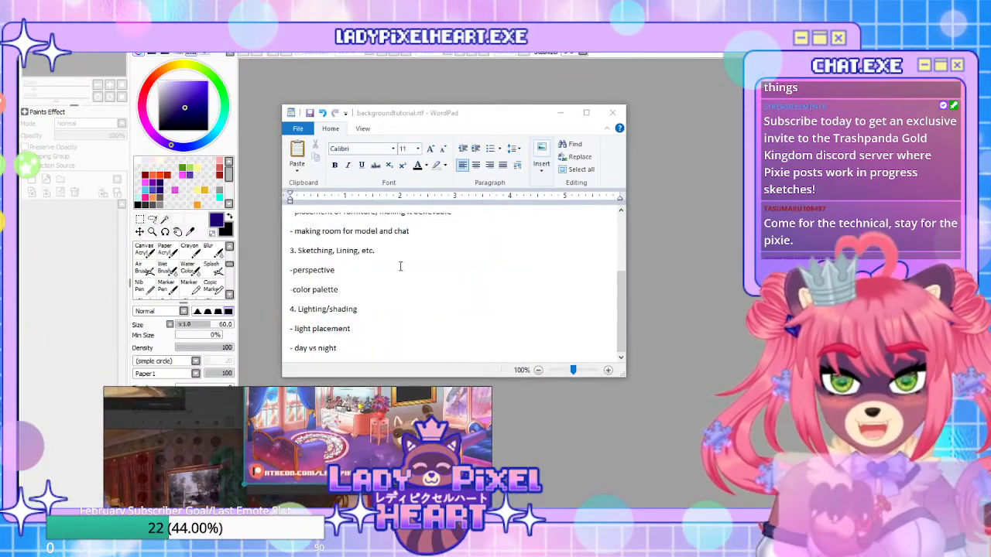
scroll(369, 254, "up", 3)
scroll(330, 418, "down", 3)
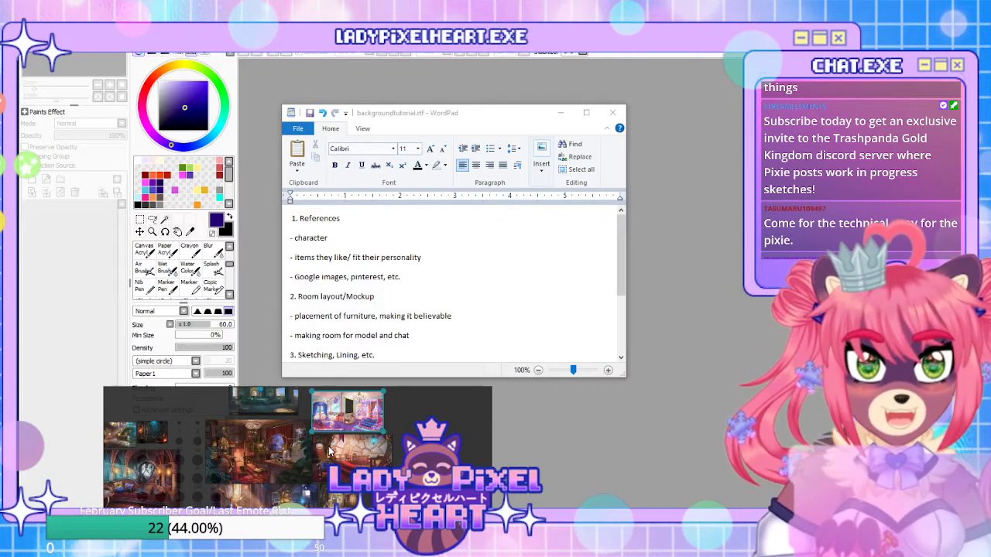
scroll(330, 451, "down", 2)
scroll(322, 423, "up", 3)
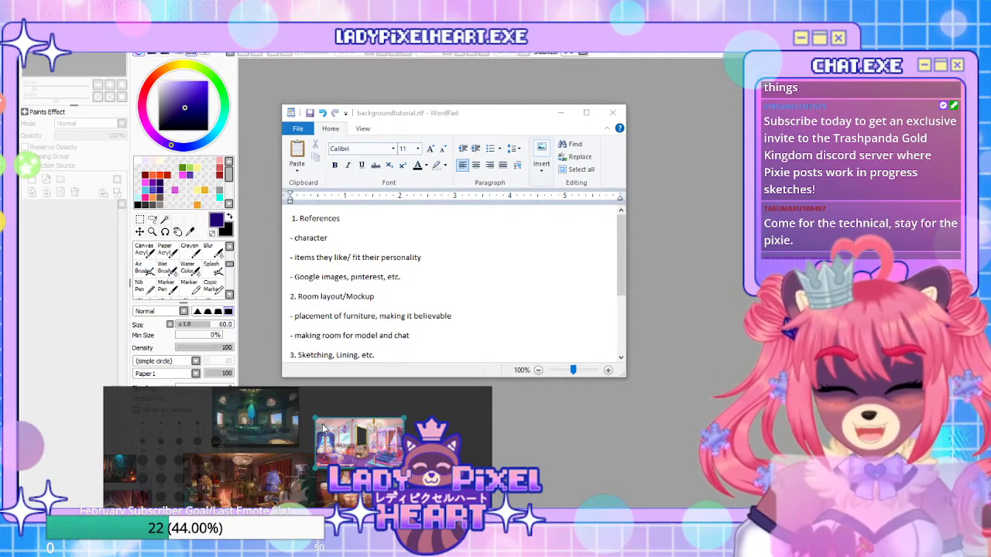
scroll(322, 424, "down", 3)
scroll(322, 433, "up", 3)
scroll(324, 447, "down", 3)
scroll(324, 448, "up", 2)
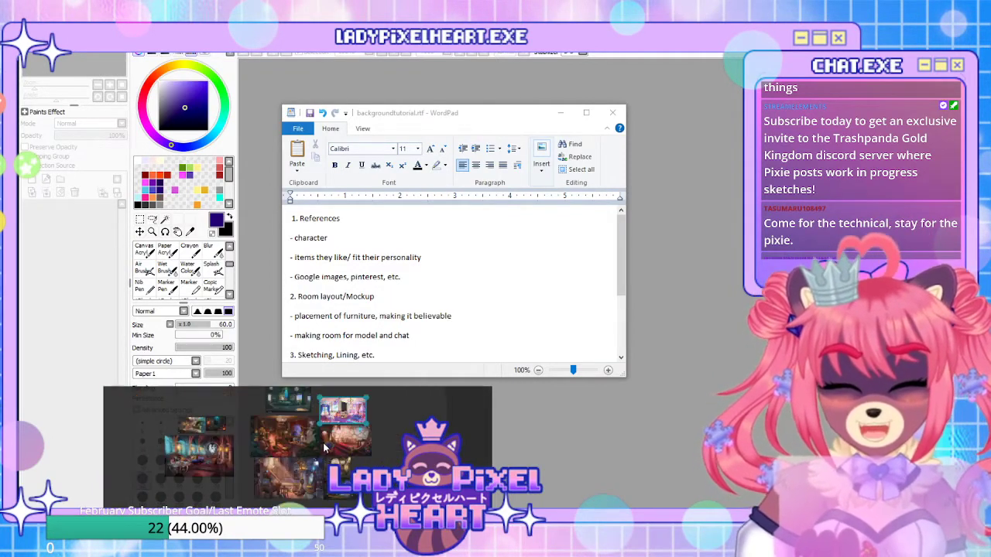
Review the References and Room layout/Mockup notes, minimize the document, and reposition the reference window higher over the workspace
left_click(533, 115)
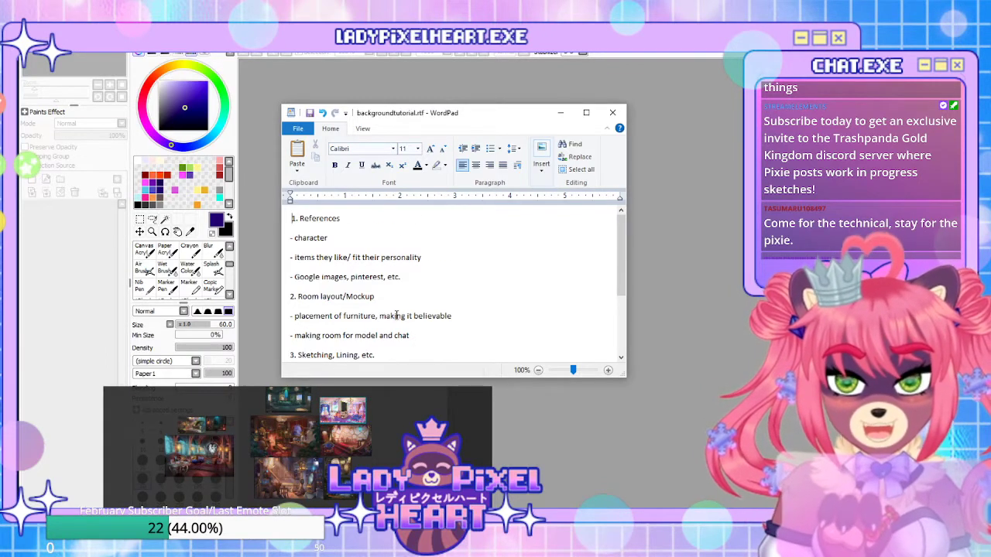
scroll(396, 315, "down", 2)
scroll(400, 314, "up", 2)
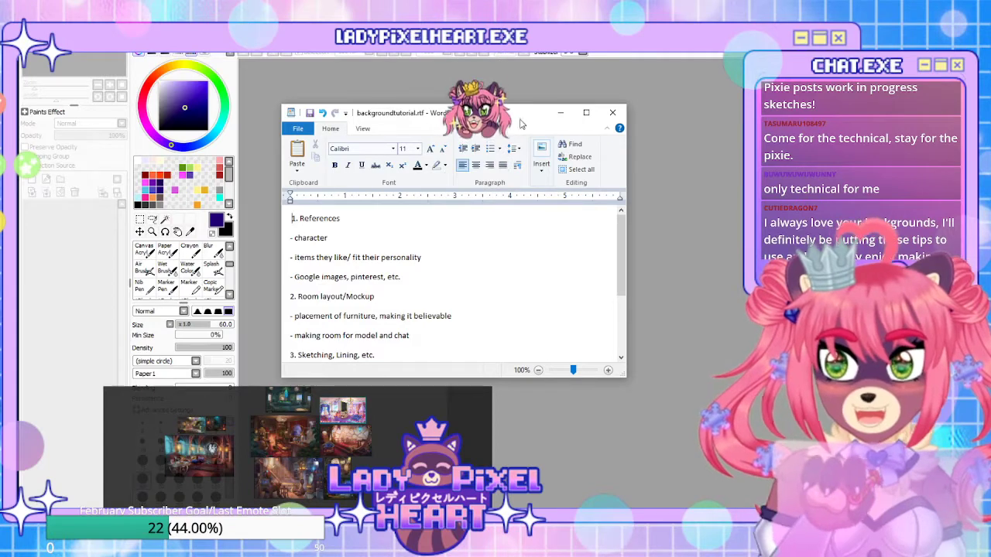
left_click(560, 113)
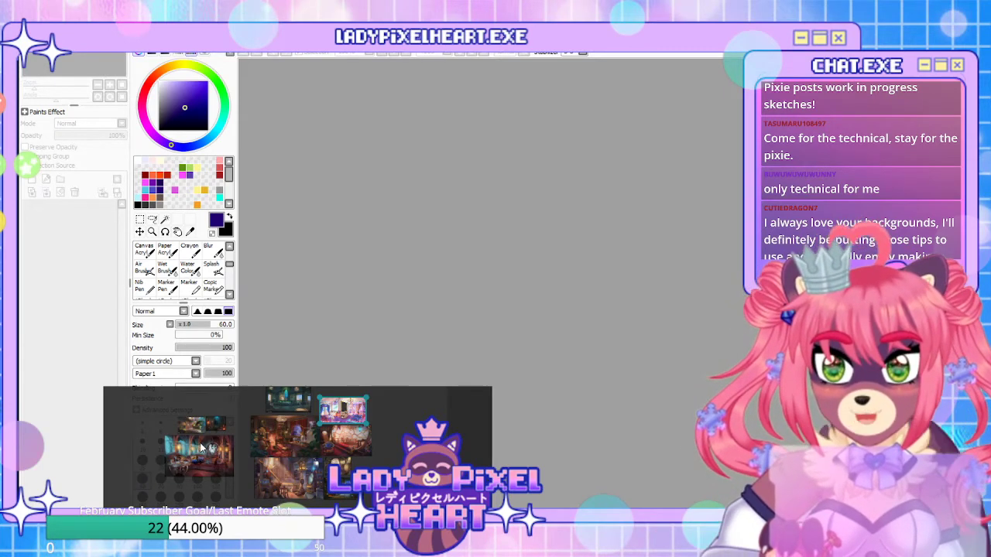
left_click_drag(234, 408, 227, 310)
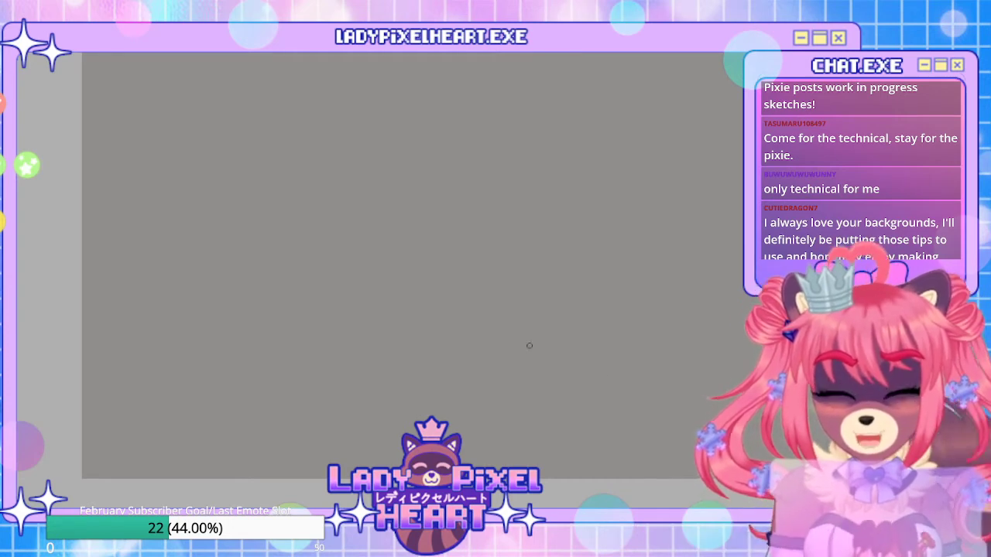
scroll(529, 346, "up", 2)
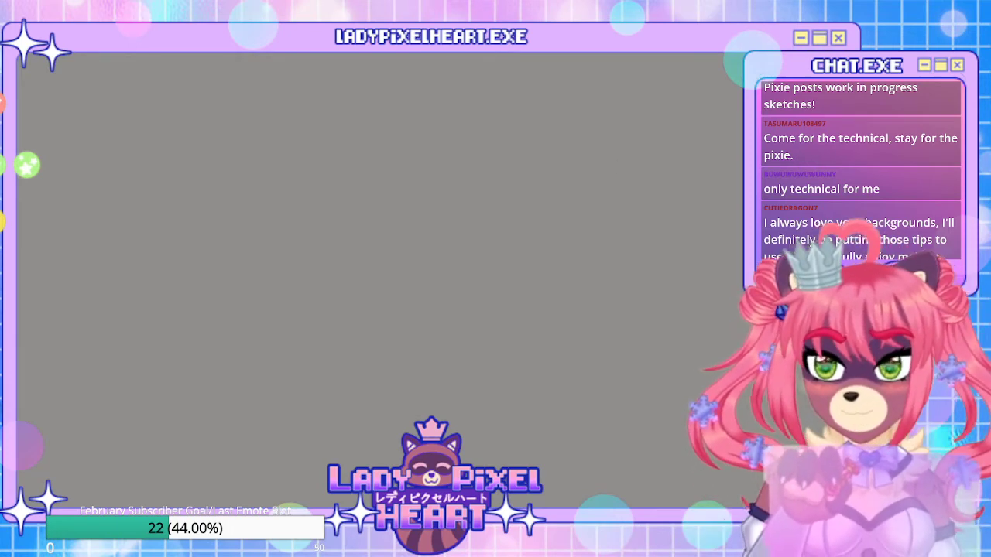
scroll(490, 351, "down", 2)
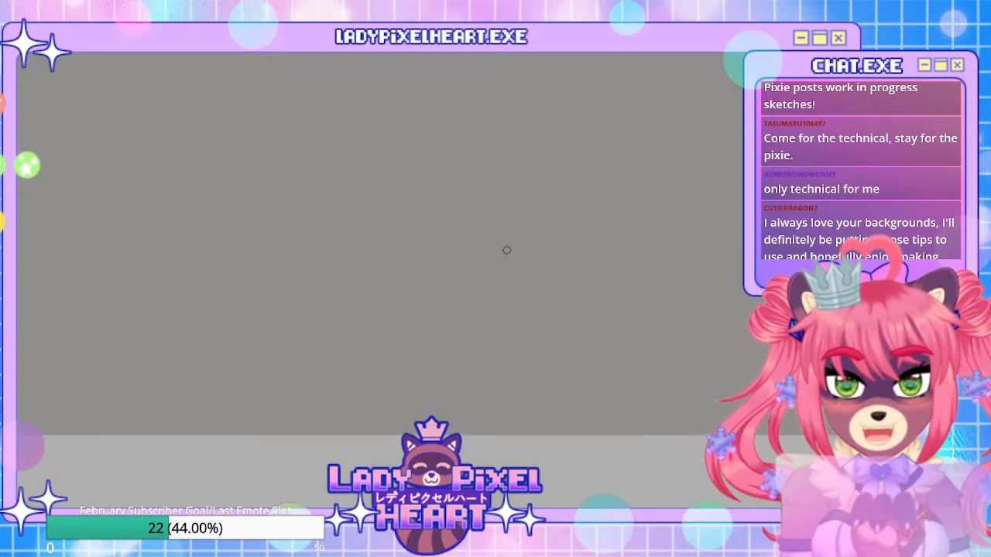
scroll(151, 210, "down", 1)
scroll(418, 271, "down", 3)
left_click_drag(418, 255, 433, 293)
scroll(418, 271, "up", 2)
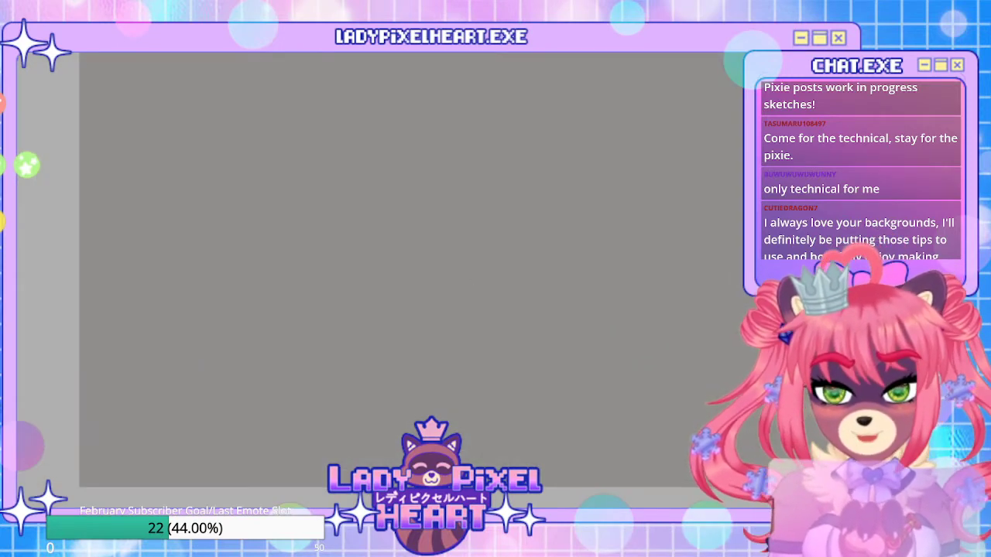
mouse_move(180, 349)
left_mouse_down()
mouse_move(414, 289)
mouse_move(177, 349)
mouse_move(549, 267)
left_mouse_up()
key("ctrl+z")
left_click_drag(360, 343, 436, 320)
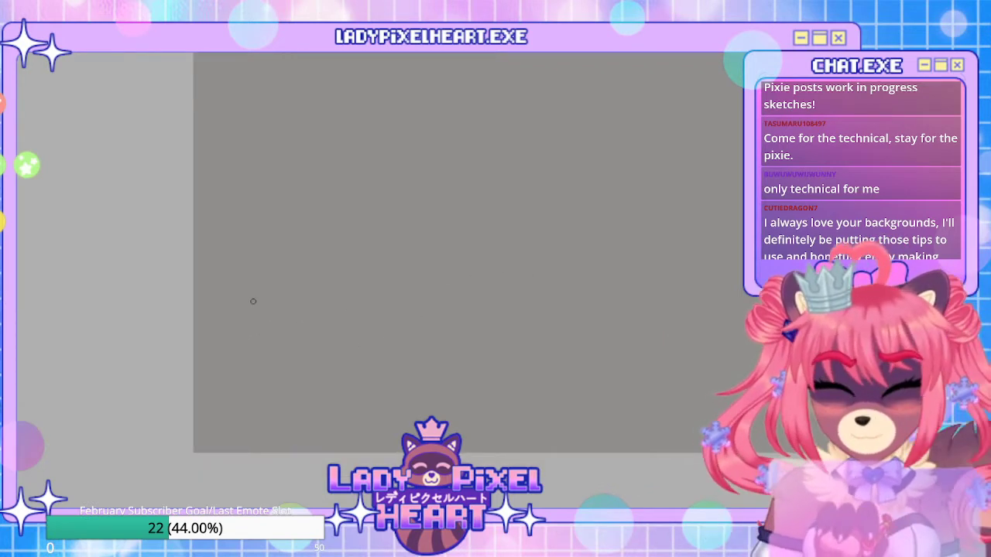
left_click_drag(243, 311, 590, 251)
mouse_move(709, 322)
left_mouse_down()
mouse_move(665, 322)
mouse_move(640, 279)
left_mouse_up()
key("ctrl+z")
Sketch a room corner in black on the grey canvas: two floor lines sloping down from a shared point and a vertical wall line above it
left_click_drag(158, 265, 469, 243)
left_click(758, 274, "shift")
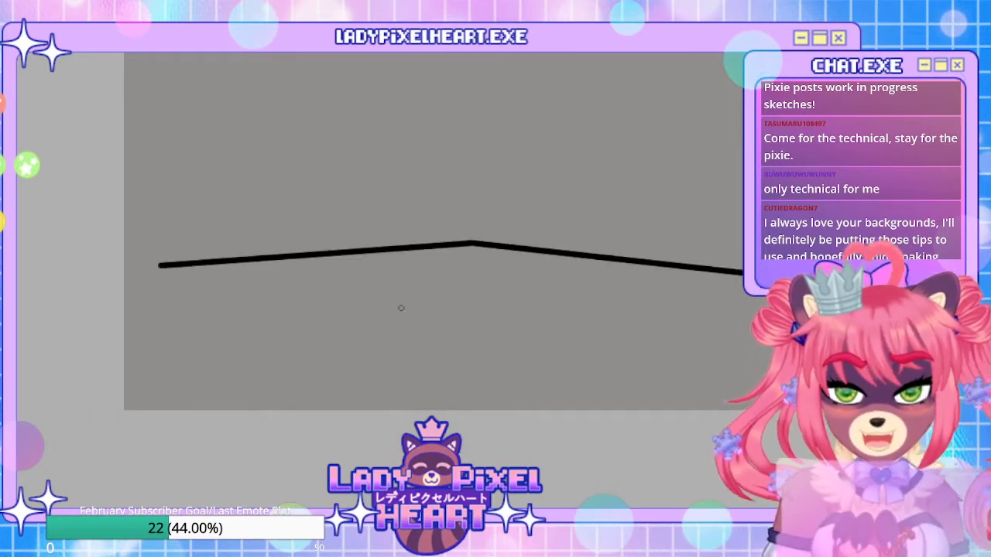
left_click_drag(470, 242, 468, 53)
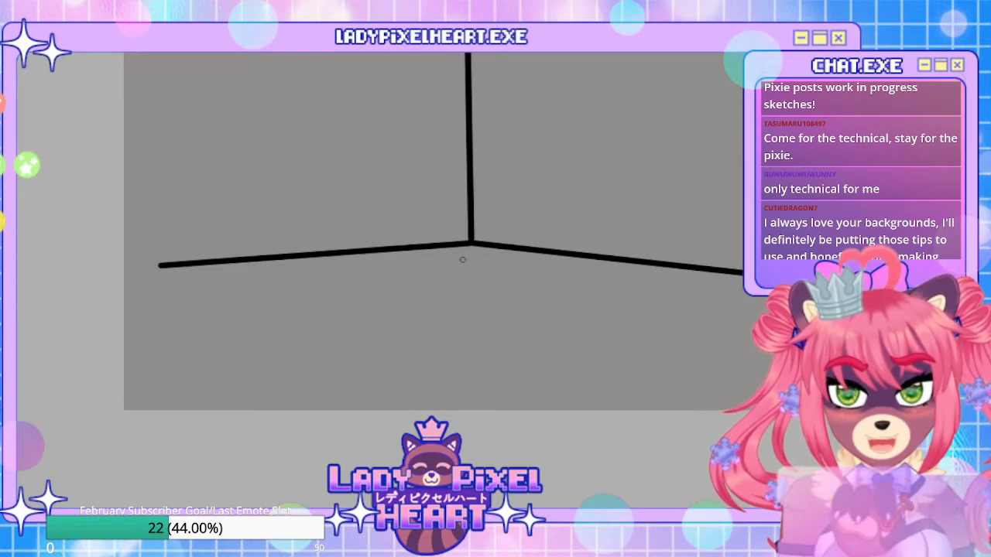
key("ctrl+z")
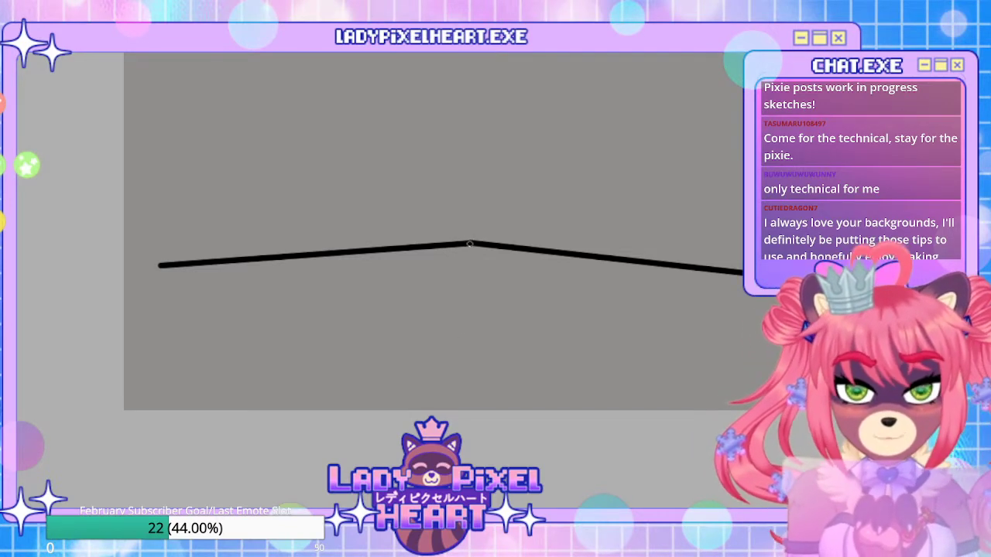
left_click_drag(469, 241, 470, 54)
mouse_move(467, 304)
left_mouse_down()
mouse_move(462, 349)
mouse_move(471, 273)
mouse_move(468, 375)
left_mouse_up()
left_click_drag(473, 242, 466, 360)
mouse_move(465, 150)
left_mouse_down()
mouse_move(505, 105)
mouse_move(667, 54)
mouse_move(496, 125)
mouse_move(599, 53)
mouse_move(635, 53)
mouse_move(511, 111)
mouse_move(632, 54)
mouse_move(279, 53)
left_mouse_up()
key("ctrl+z")
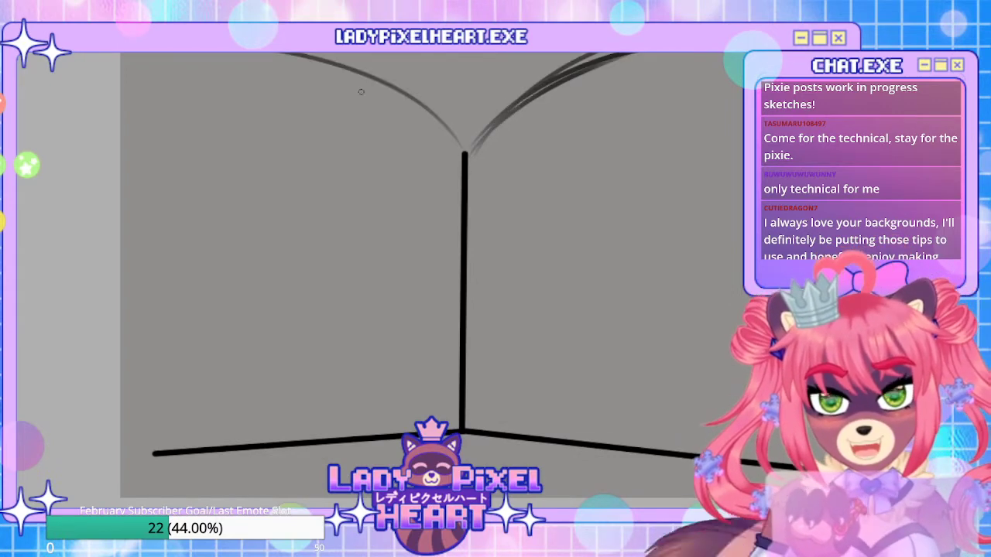
key("ctrl+z")
left_click_drag(464, 158, 306, 53)
key("ctrl+z")
key("ctrl+z")
key("ctrl+z")
key("ctrl+z")
key("ctrl+z")
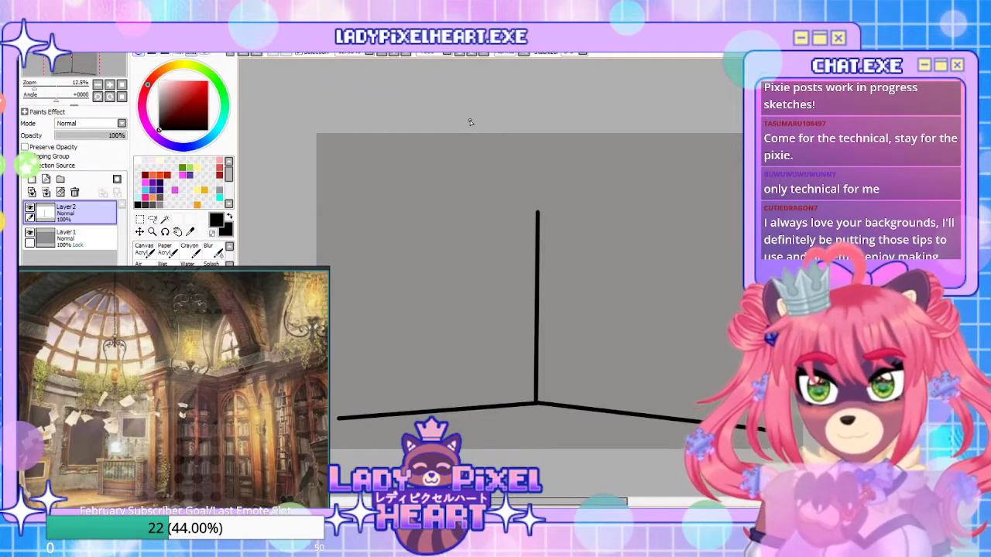
left_click_drag(537, 211, 542, 198)
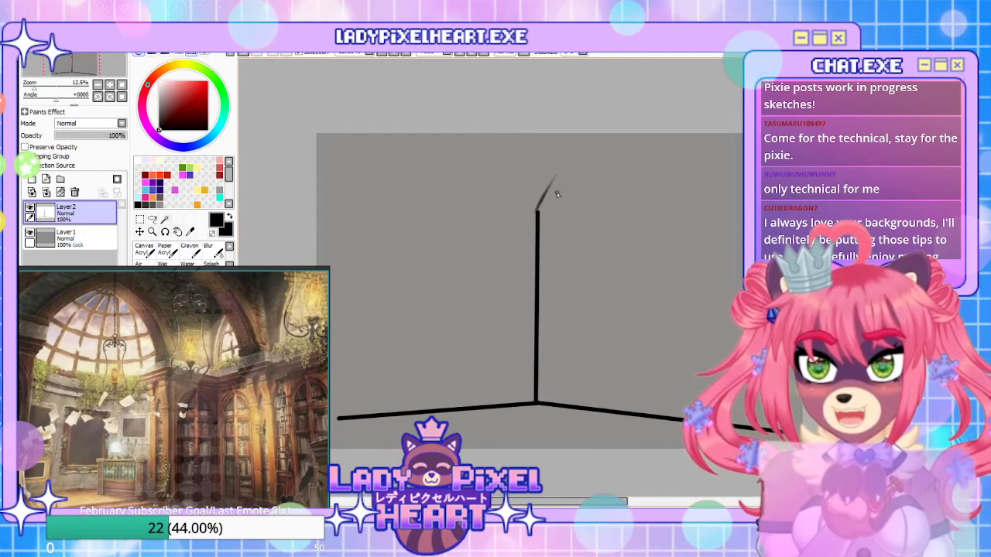
key("ctrl+z")
key("ctrl+z")
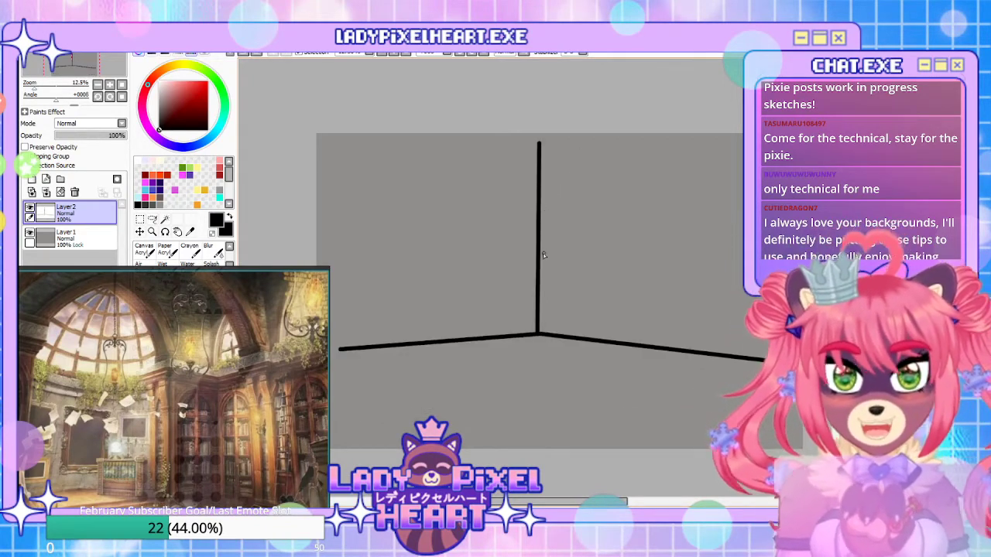
Move the Layer2 corner linework lower on the canvas to leave room above the vertical line, and return to the brush
left_click(140, 232)
mouse_move(549, 286)
left_mouse_down()
mouse_move(551, 359)
mouse_move(551, 345)
left_mouse_up()
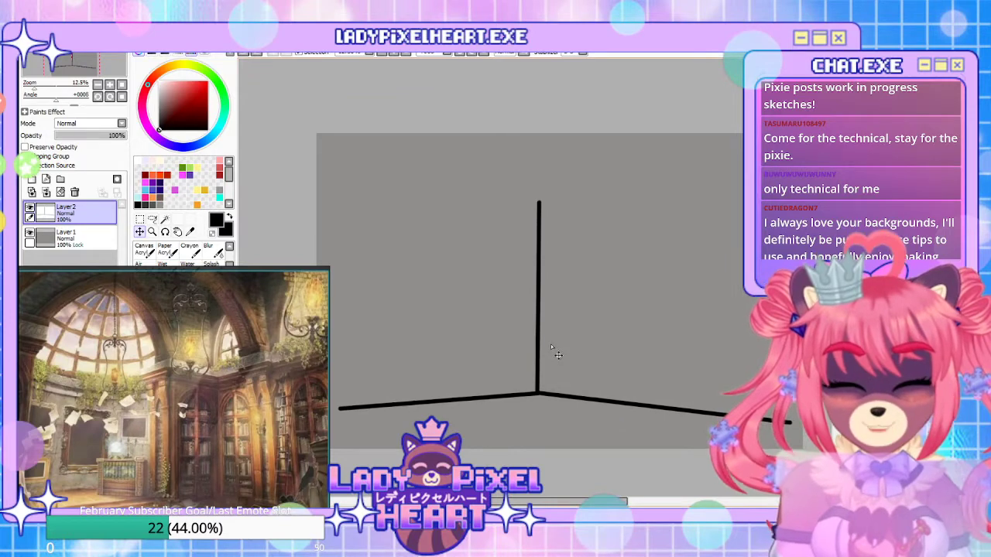
key("b")
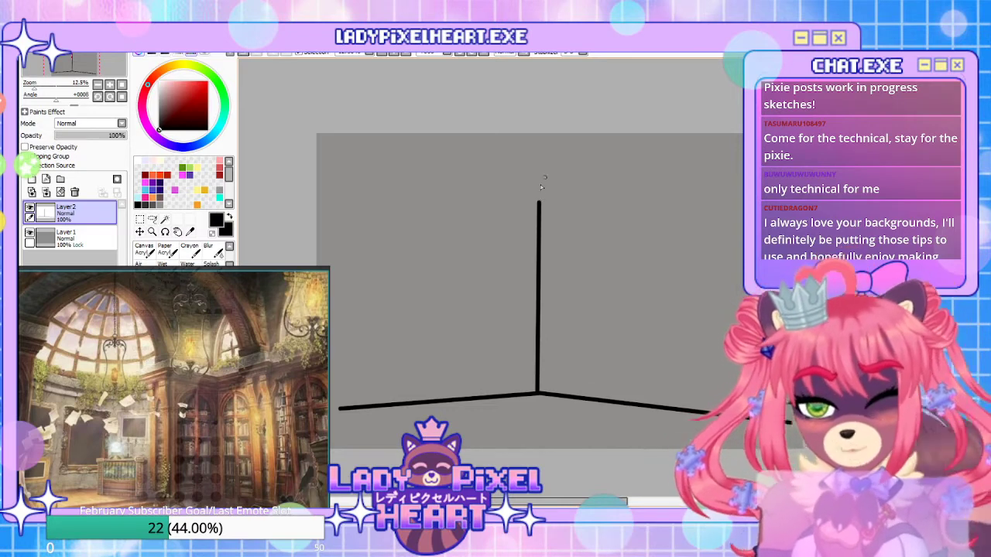
left_click_drag(539, 200, 588, 134)
key("ctrl+z")
mouse_move(539, 200)
left_mouse_down()
mouse_move(672, 132)
mouse_move(524, 193)
mouse_move(486, 158)
mouse_move(400, 133)
left_mouse_up()
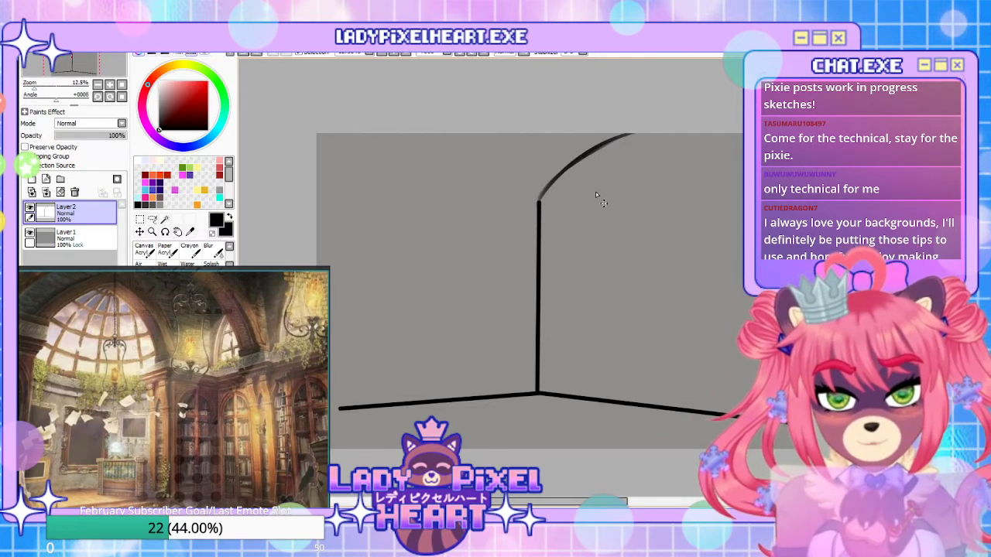
key("ctrl+z")
key("ctrl+z")
Sketch mirrored arched ceiling curves rising outward from the top of the corner line across both walls
mouse_move(542, 205)
left_mouse_down()
mouse_move(672, 142)
mouse_move(670, 153)
mouse_move(741, 147)
mouse_move(465, 165)
mouse_move(334, 147)
left_mouse_up()
key("ctrl+z")
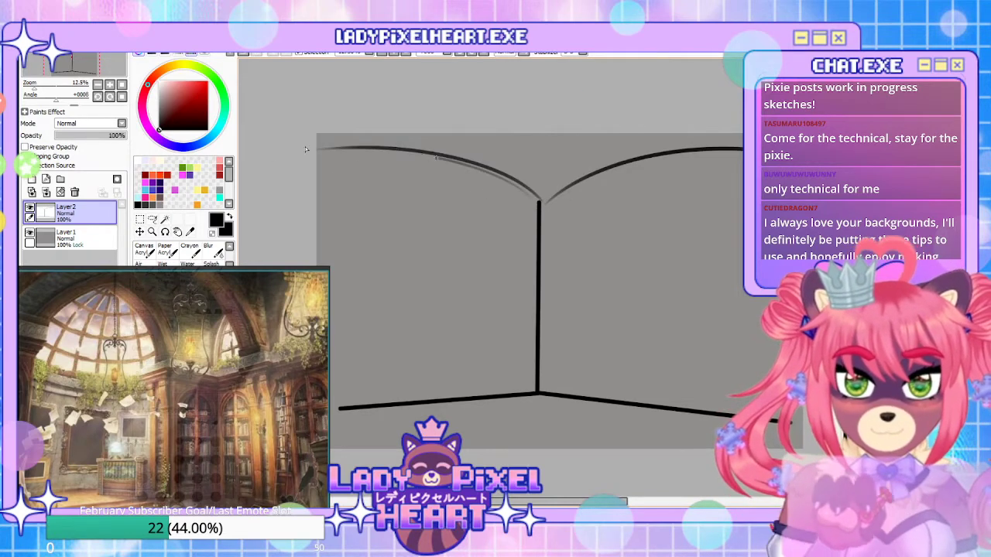
mouse_move(536, 202)
left_mouse_down()
mouse_move(596, 173)
mouse_move(681, 155)
left_mouse_up()
Extend the left floor line to the canvas edge and add a second arch line just below the left wall's ceiling curve
left_click_drag(650, 241, 667, 170)
left_click_drag(581, 282, 656, 235)
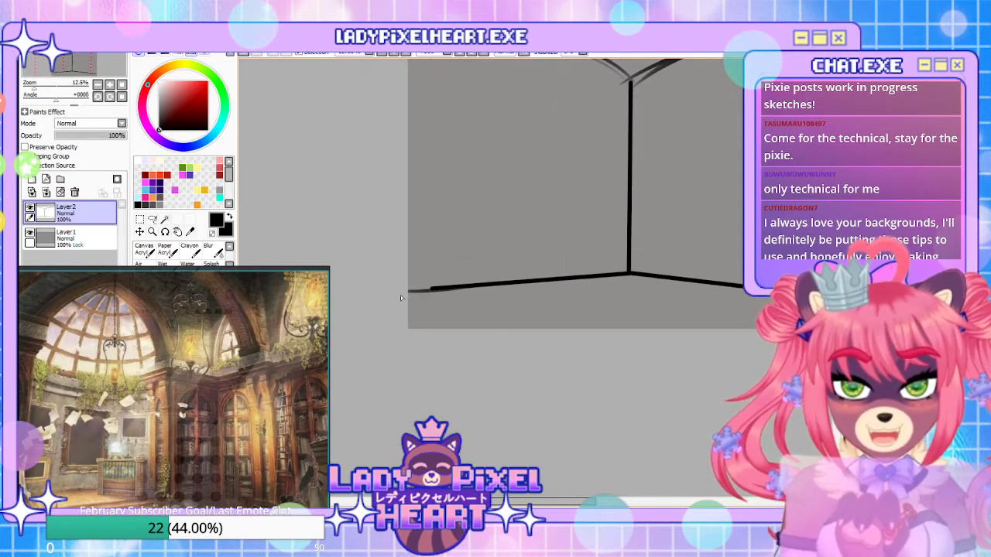
left_click_drag(623, 312, 542, 405)
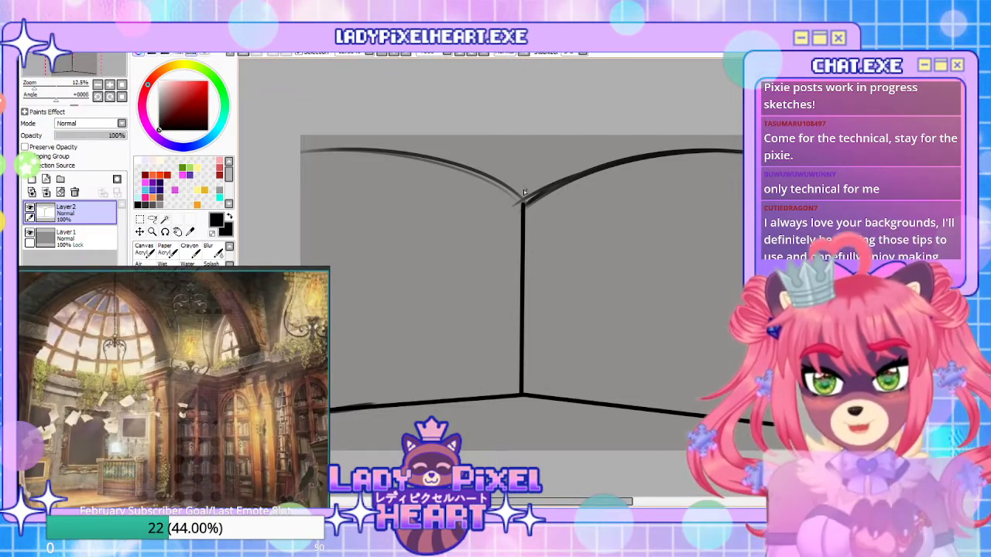
mouse_move(521, 202)
left_mouse_down()
mouse_move(455, 170)
mouse_move(300, 163)
left_mouse_up()
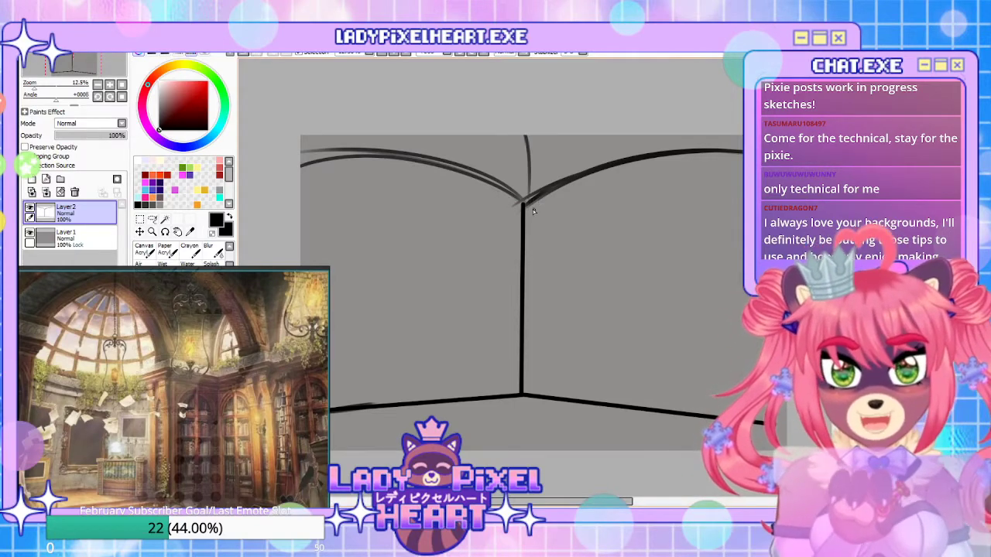
Undo the trial strokes above the corner and sketch thin ribs radiating from the canvas's upper edge to both ceiling arches
mouse_move(523, 202)
left_mouse_down()
mouse_move(523, 130)
mouse_move(501, 178)
left_mouse_up()
key("ctrl+z")
key("ctrl+z")
left_click_drag(527, 136, 525, 195)
left_click_drag(568, 135, 588, 166)
left_click_drag(605, 133, 620, 155)
left_click_drag(684, 136, 692, 147)
mouse_move(479, 136)
left_mouse_down()
mouse_move(459, 164)
mouse_move(379, 150)
mouse_move(329, 162)
left_mouse_up()
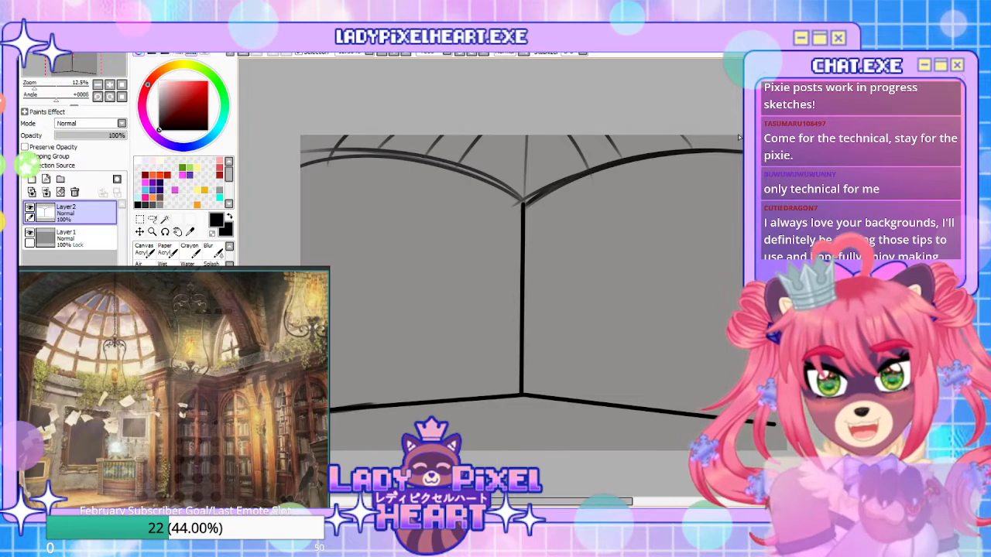
Shift the Layer2 linework down to open space above the ceiling ribs, and return to the brush
left_click_drag(575, 274, 591, 289)
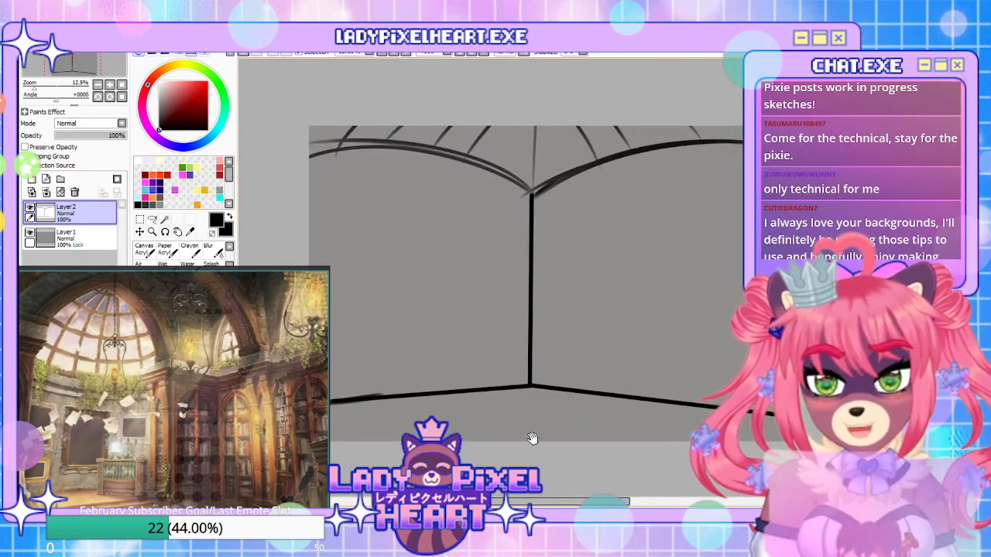
left_click_drag(533, 436, 435, 267)
left_click(142, 232)
mouse_move(534, 205)
left_mouse_down()
mouse_move(533, 244)
mouse_move(532, 236)
left_mouse_up()
key("n")
Extend the radiating ceiling ribs above both walls up to the canvas's upper edge
mouse_move(527, 81)
left_mouse_down()
mouse_move(528, 178)
mouse_move(528, 147)
left_mouse_up()
left_click_drag(457, 138, 519, 78)
left_click_drag(443, 109, 483, 81)
left_click_drag(387, 120, 430, 87)
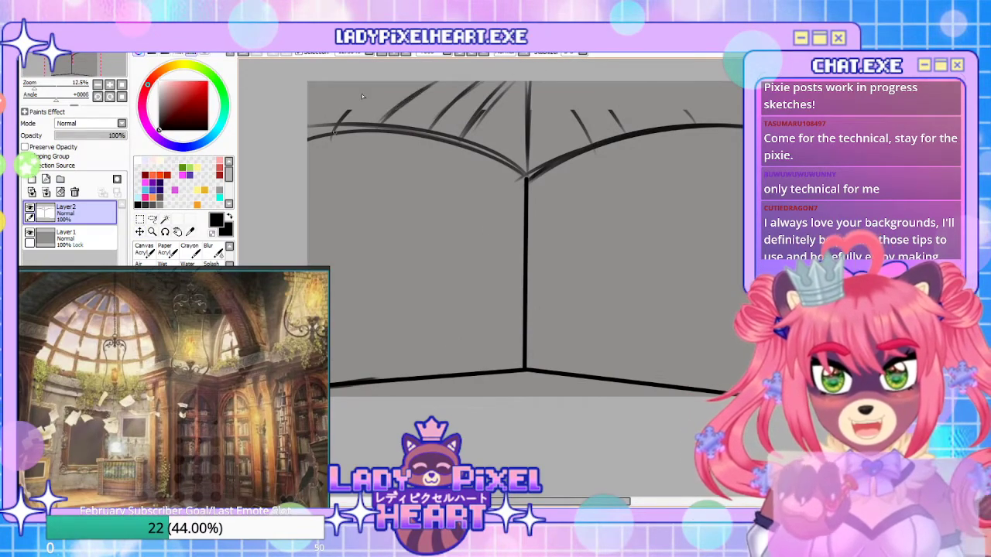
mouse_move(588, 139)
left_mouse_down()
mouse_move(551, 82)
mouse_move(576, 105)
left_mouse_up()
left_click_drag(629, 136, 609, 111)
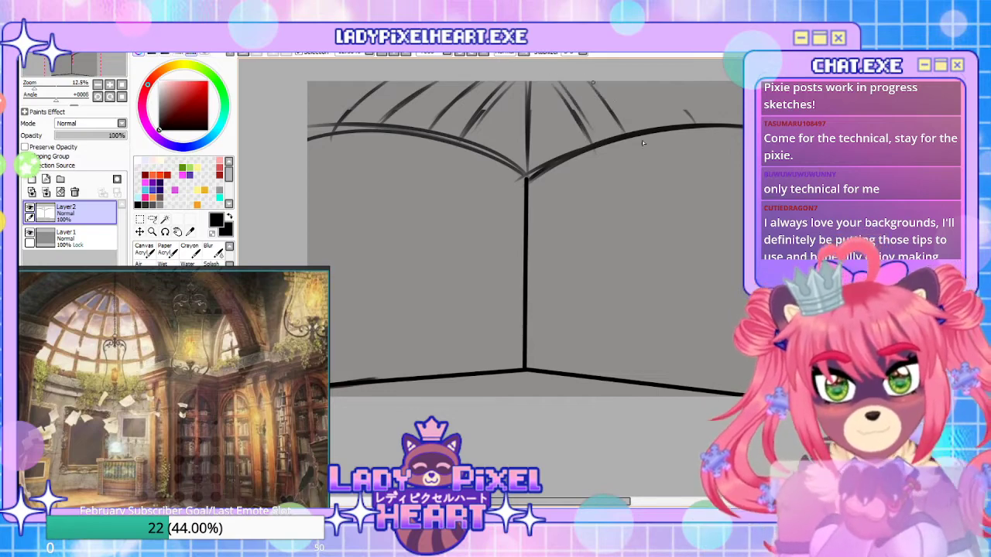
left_click_drag(679, 109, 655, 80)
left_click_drag(689, 119, 656, 81)
left_click_drag(743, 99, 726, 81)
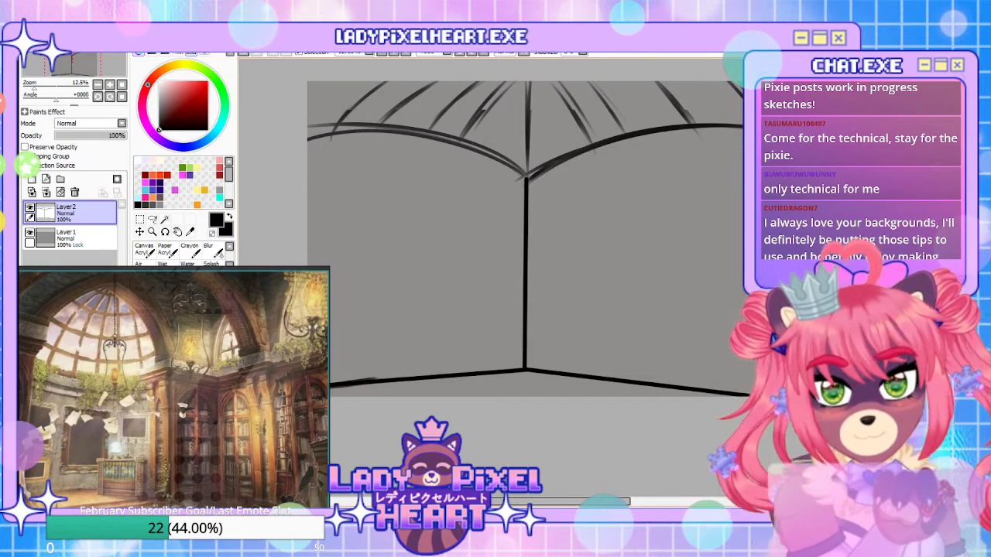
Erase the arched ceiling curves over both walls, keeping the radiating ribs and the vertical corner line
left_click_drag(427, 157, 418, 192)
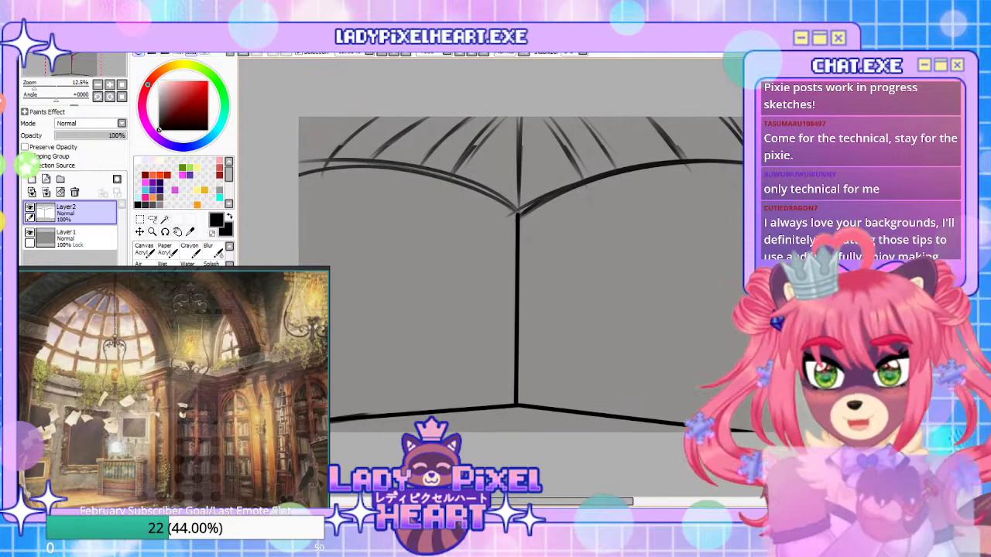
left_click_drag(507, 164, 299, 133)
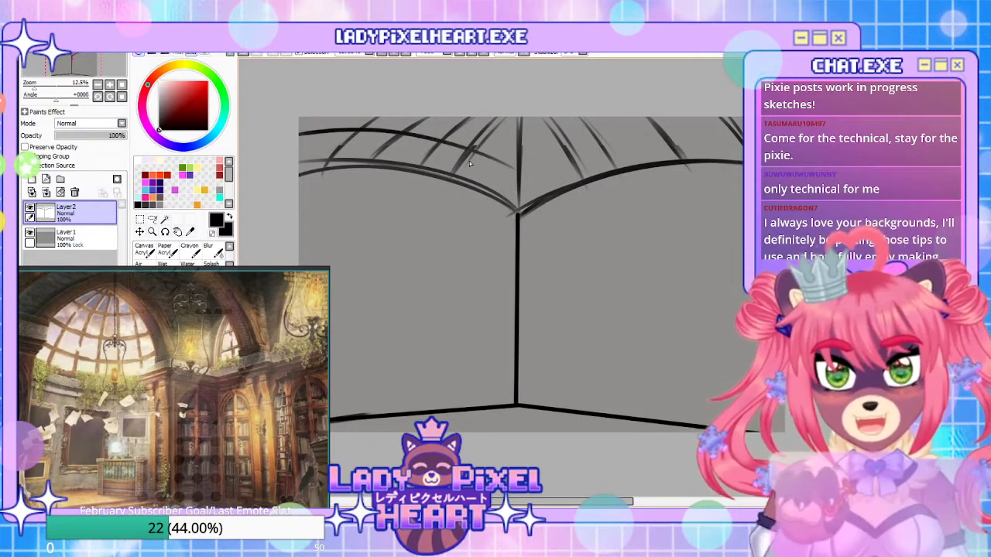
key("ctrl+z")
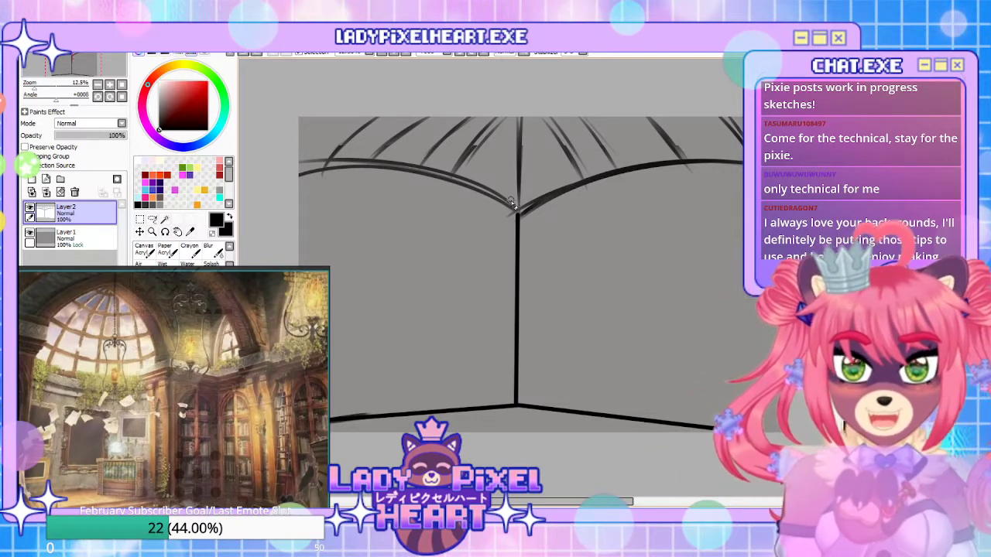
mouse_move(500, 213)
left_mouse_down()
mouse_move(378, 164)
mouse_move(299, 166)
left_mouse_up()
left_click_drag(531, 195, 739, 164)
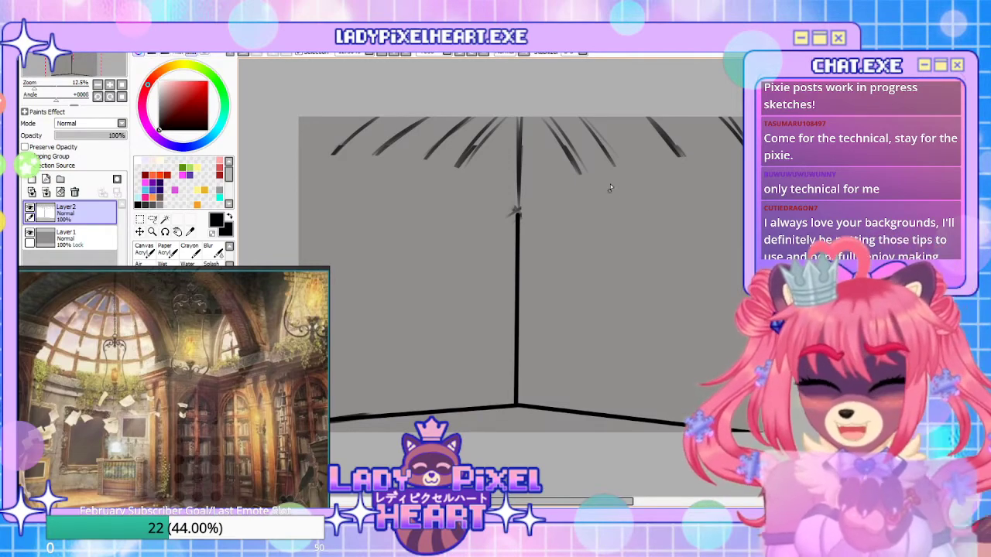
Sketch two downward-bowing ring curves across the ribs, an outer rim and an inner ring, to form a round dome ceiling
left_click_drag(517, 181, 743, 144)
left_click_drag(522, 182, 741, 136)
mouse_move(299, 138)
left_mouse_down()
mouse_move(418, 169)
mouse_move(553, 172)
mouse_move(517, 178)
left_mouse_up()
left_click_drag(389, 161, 622, 164)
left_click_drag(366, 142, 636, 135)
mouse_move(487, 146)
left_mouse_down()
mouse_move(607, 140)
mouse_move(693, 118)
left_mouse_up()
left_click_drag(572, 142, 667, 118)
Squash the Layer2 drawing vertically with a transform and shift it slightly down, leaving more floor space below
left_click_drag(624, 364, 629, 327)
key("ctrl+t")
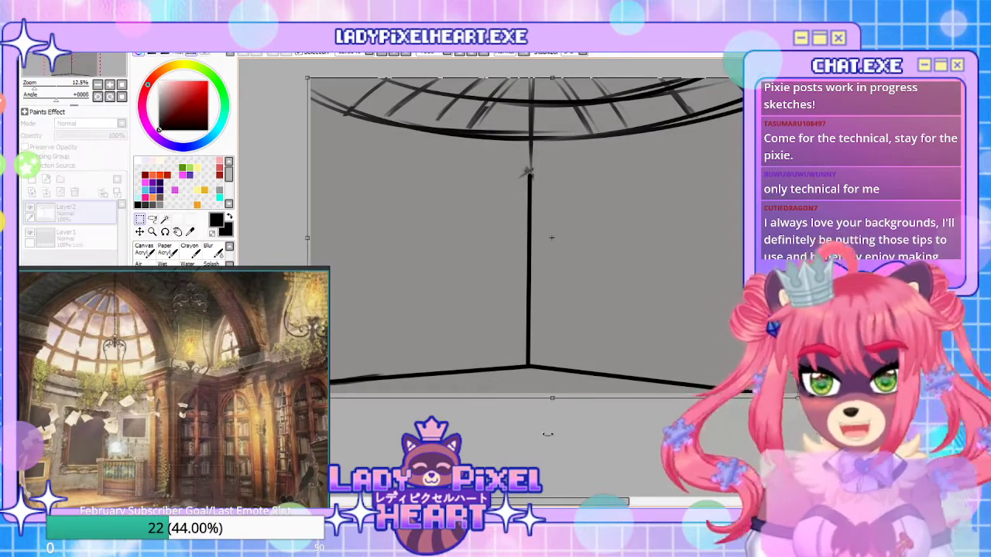
left_click_drag(549, 401, 549, 338)
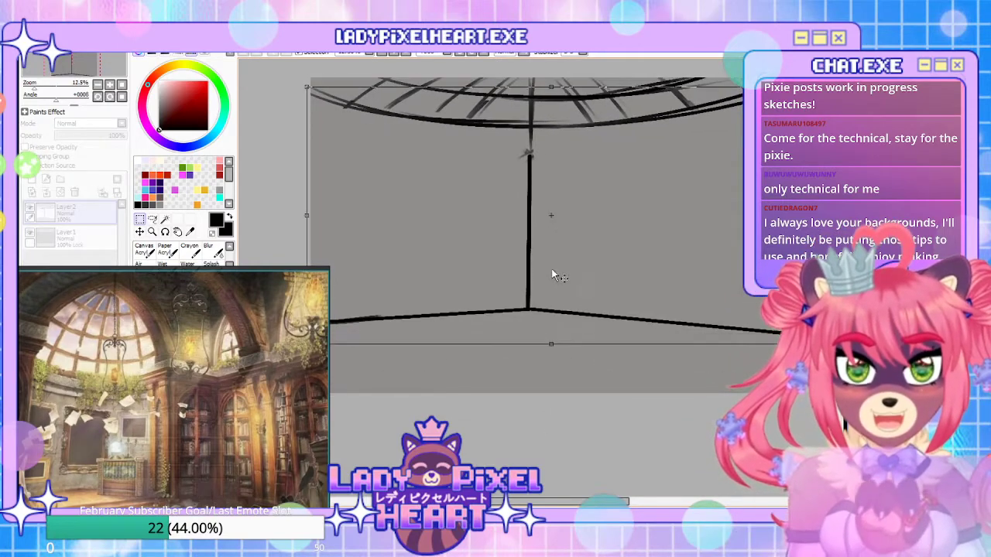
left_click_drag(551, 266, 554, 280)
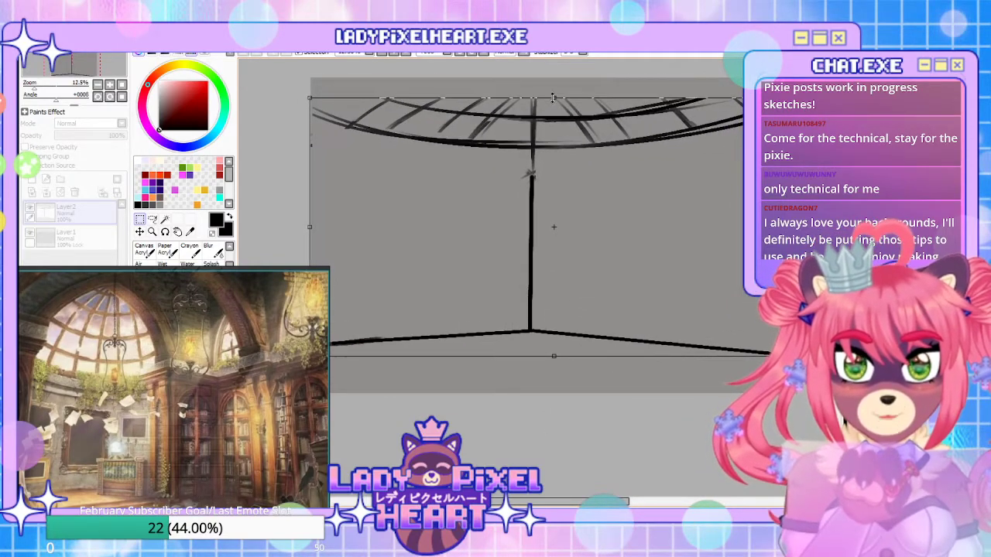
key("Return")
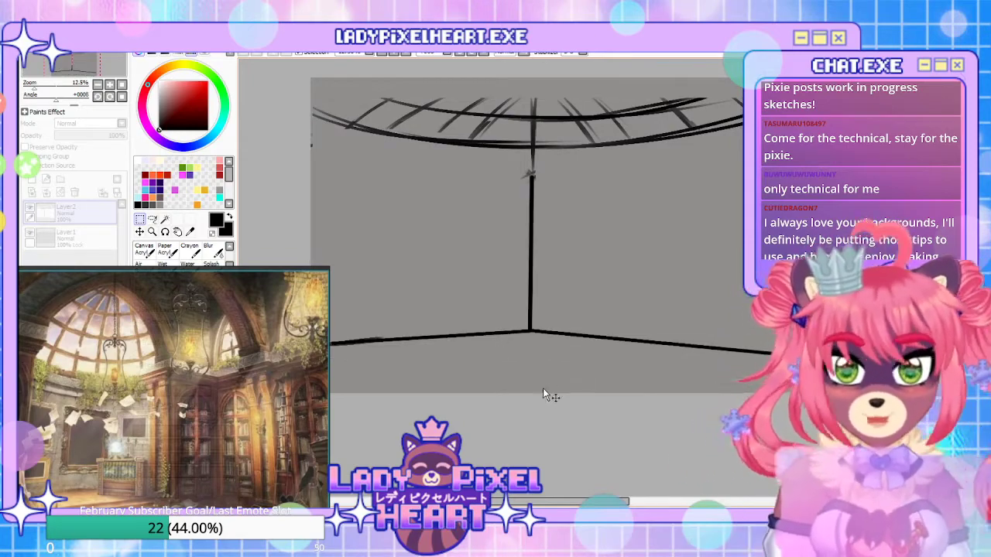
Browse the reference board and bring up the warm-lit study with the chandelier and red curtains
left_click_drag(619, 349, 580, 347)
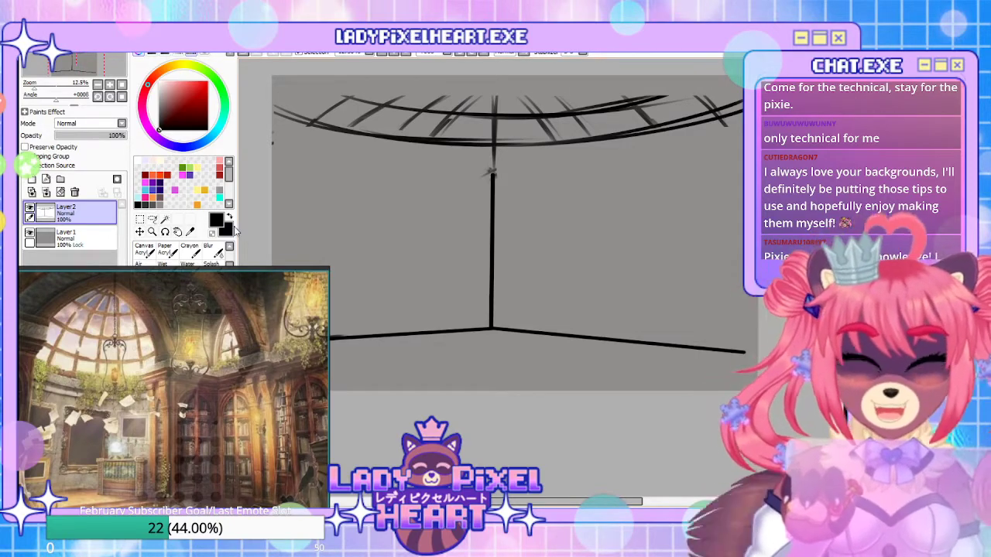
scroll(178, 335, "down", 5)
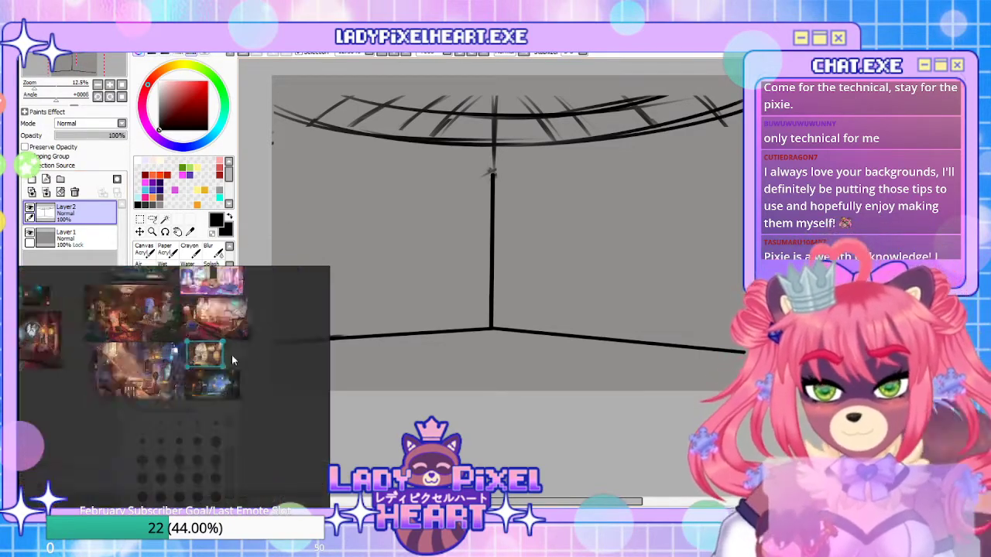
scroll(161, 361, "up", 5)
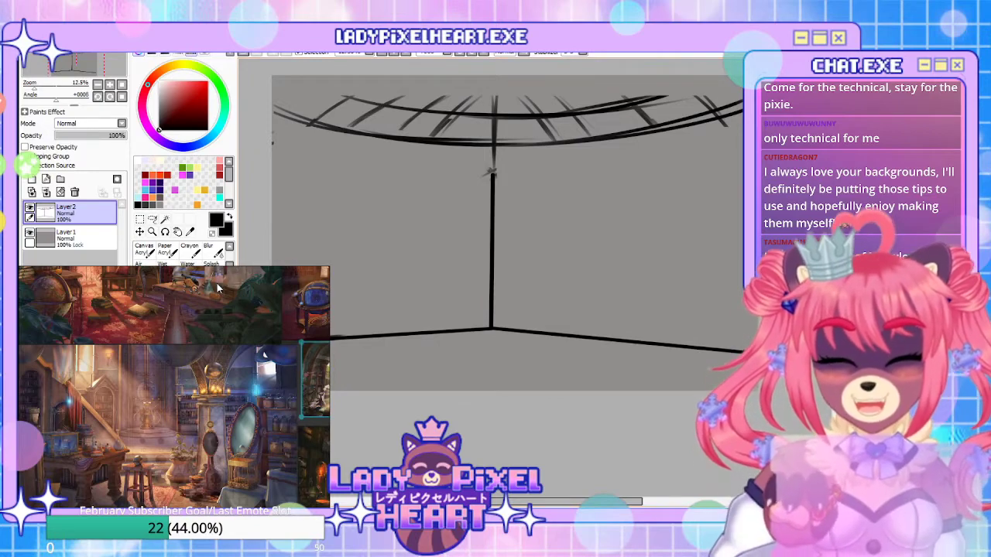
left_click(241, 304)
double_click(200, 318)
scroll(200, 322, "down", 4)
double_click(225, 333)
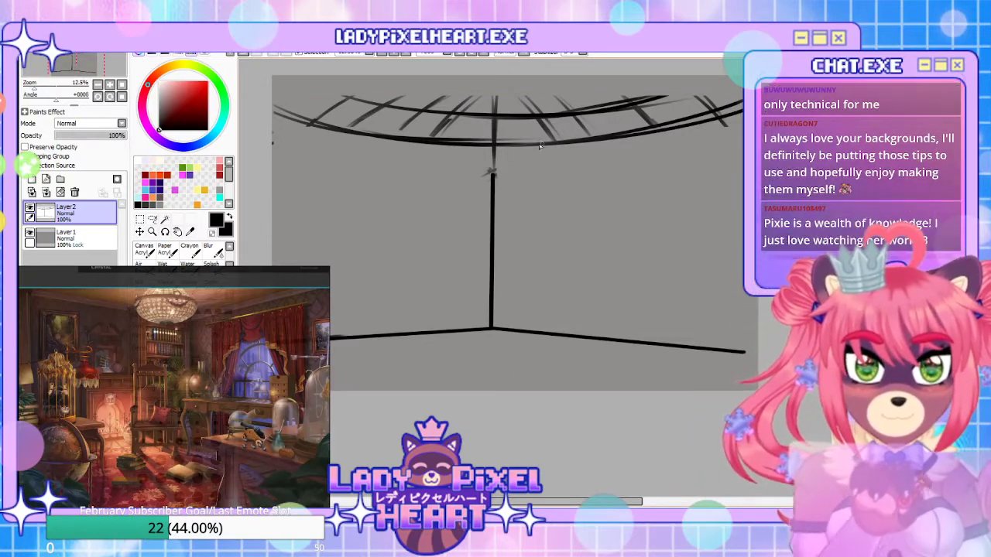
Extend the dome's ribs and both ends of its inner ring up to the canvas's upper edge
left_click_drag(669, 115, 709, 108)
key("ctrl+z")
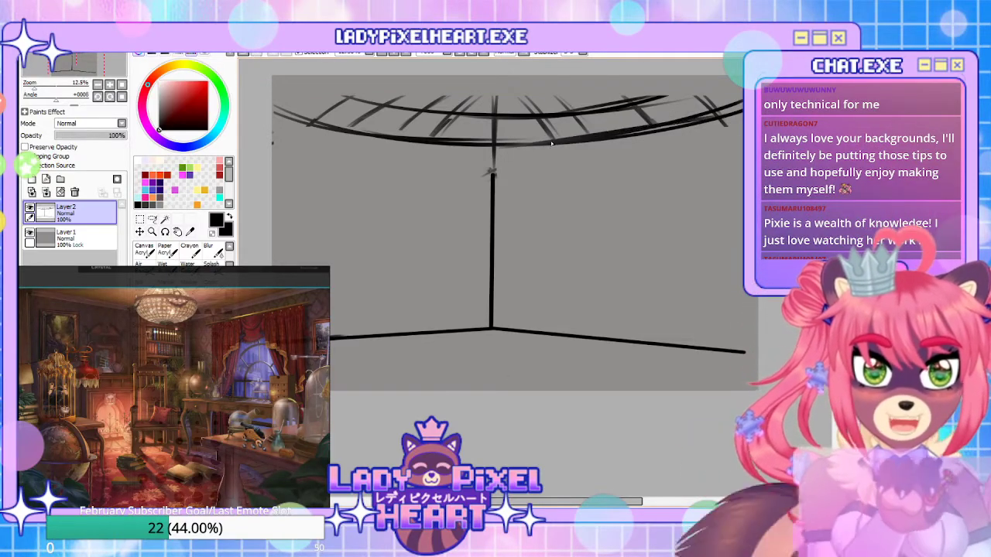
mouse_move(506, 170)
left_mouse_down()
mouse_move(595, 192)
mouse_move(343, 128)
left_mouse_up()
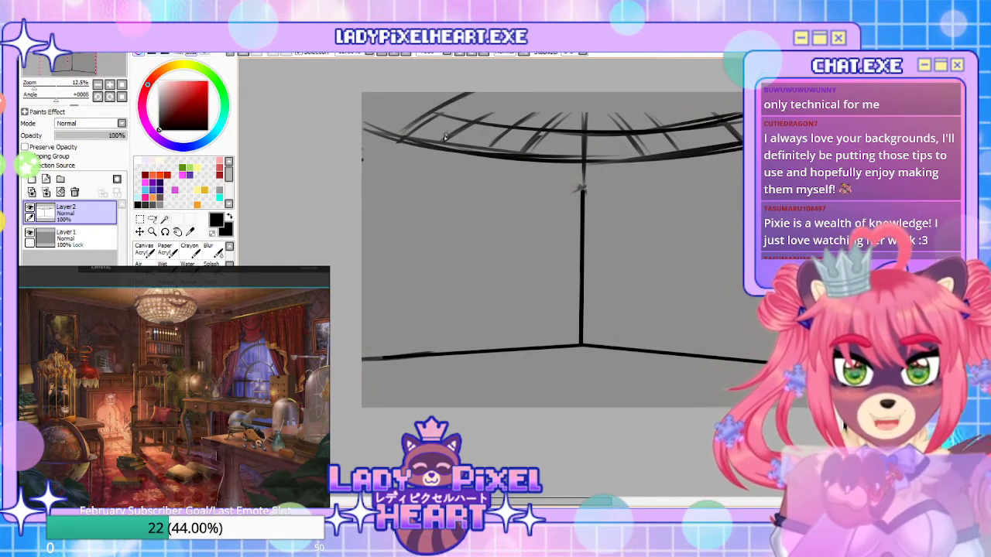
left_click_drag(445, 138, 522, 93)
left_click_drag(491, 142, 564, 93)
left_click_drag(586, 155, 587, 92)
left_click_drag(607, 206, 534, 227)
mouse_move(530, 114)
left_mouse_down()
mouse_move(571, 173)
mouse_move(555, 144)
left_mouse_up()
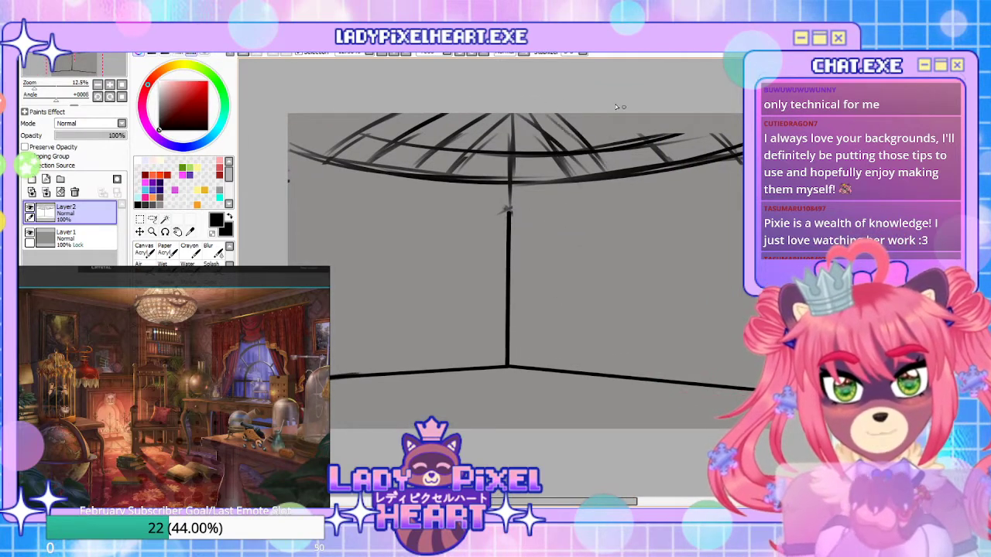
left_click_drag(652, 115, 732, 140)
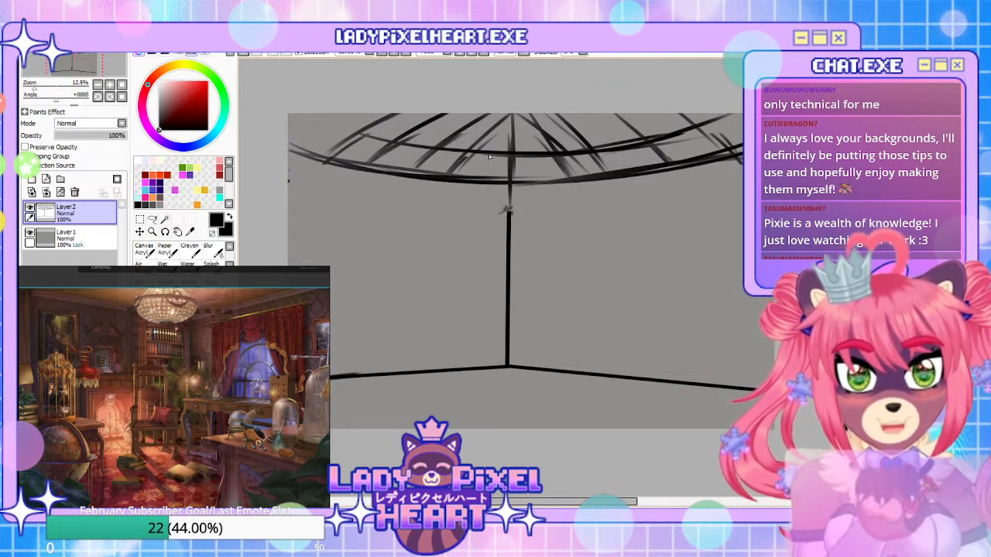
left_click_drag(394, 116, 330, 140)
Transform the dome and room corner linework to a shorter height, raising the floor lines on the canvas
mouse_move(561, 340)
left_mouse_down()
mouse_move(591, 239)
mouse_move(562, 315)
left_mouse_up()
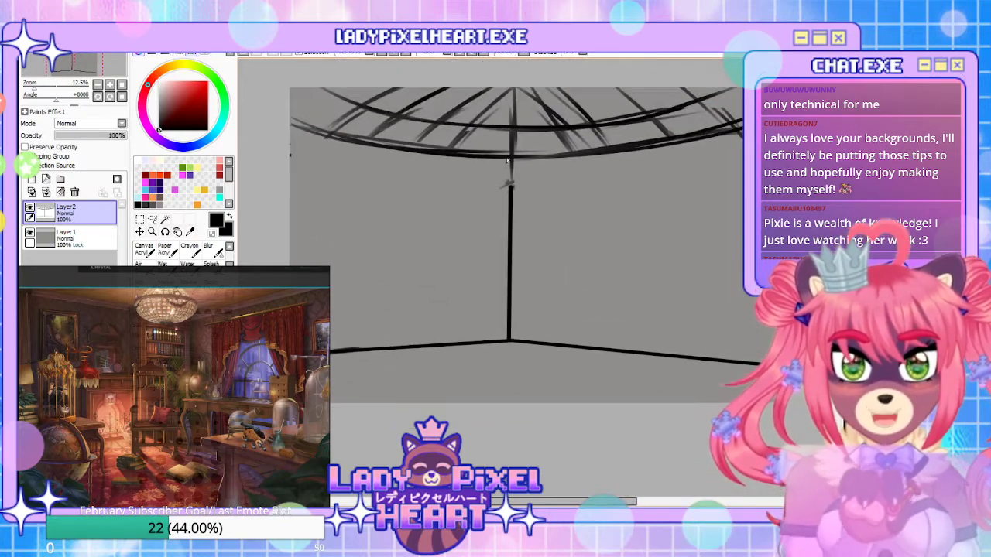
mouse_move(524, 368)
left_mouse_down()
mouse_move(544, 305)
mouse_move(520, 413)
left_mouse_up()
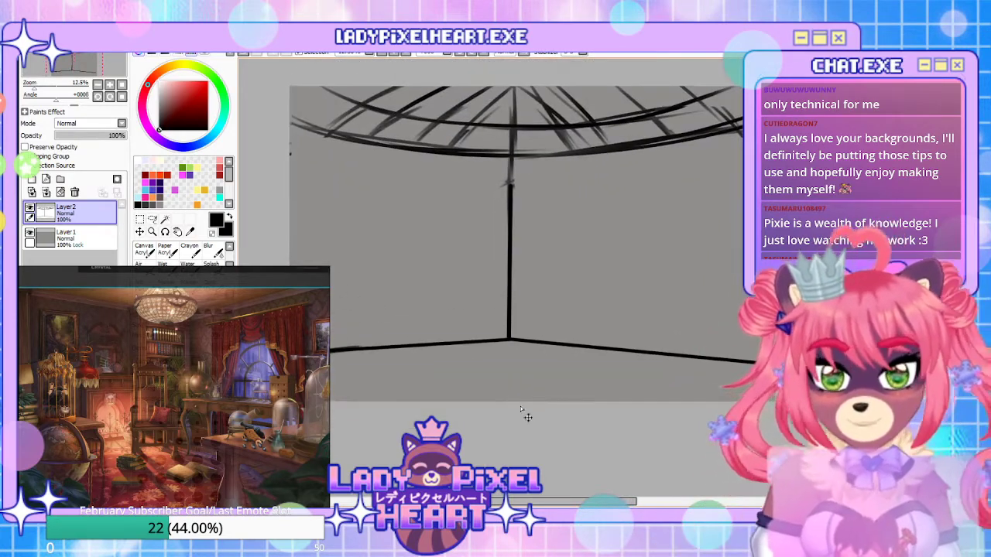
key("ctrl+t")
left_click_drag(533, 365, 533, 332)
key("Return")
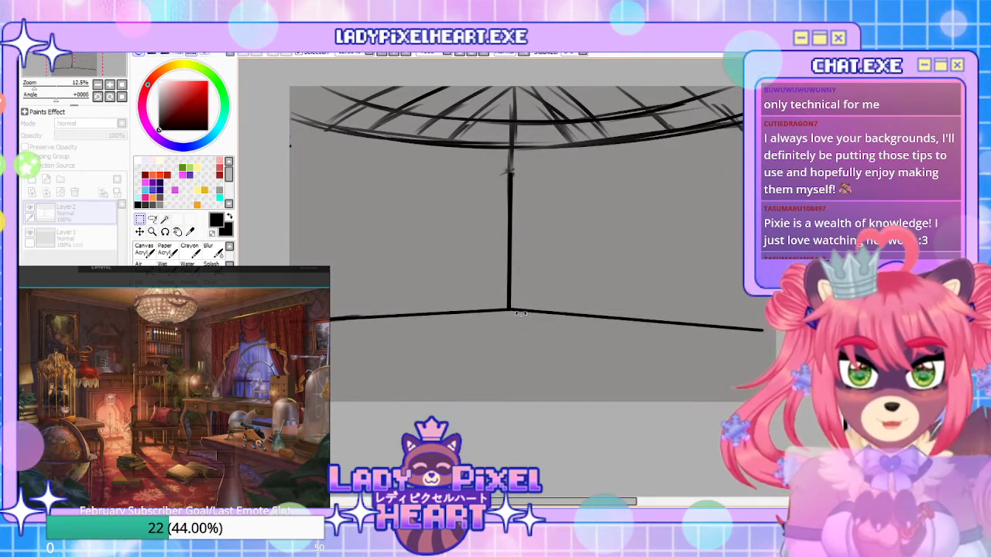
Erase both floor lines, leaving only the vertical corner line beneath the dome
mouse_move(555, 314)
left_mouse_down()
mouse_move(758, 333)
mouse_move(665, 324)
left_mouse_up()
mouse_move(506, 343)
left_mouse_down()
mouse_move(609, 343)
mouse_move(600, 312)
mouse_move(423, 318)
left_mouse_up()
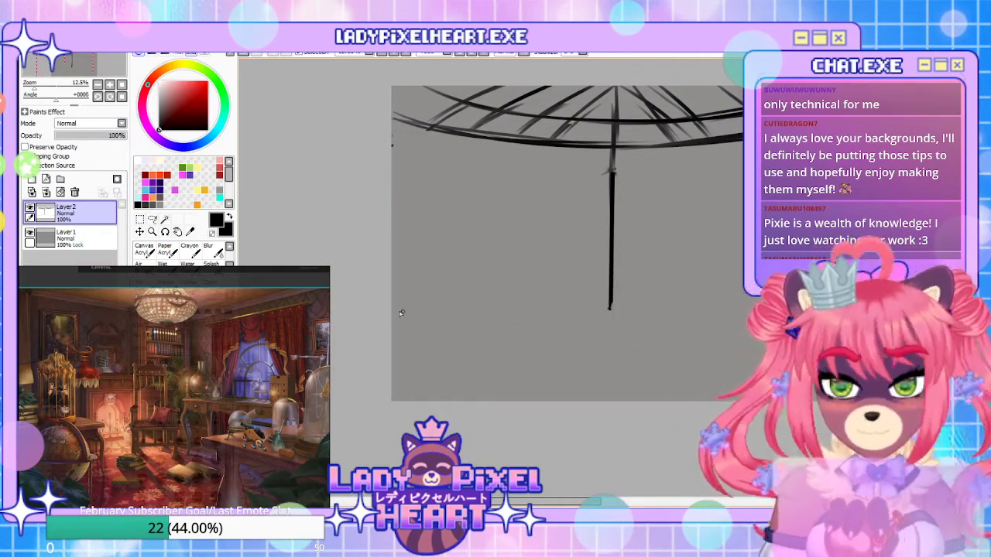
left_click_drag(392, 306, 611, 307)
left_click_drag(683, 363, 628, 302)
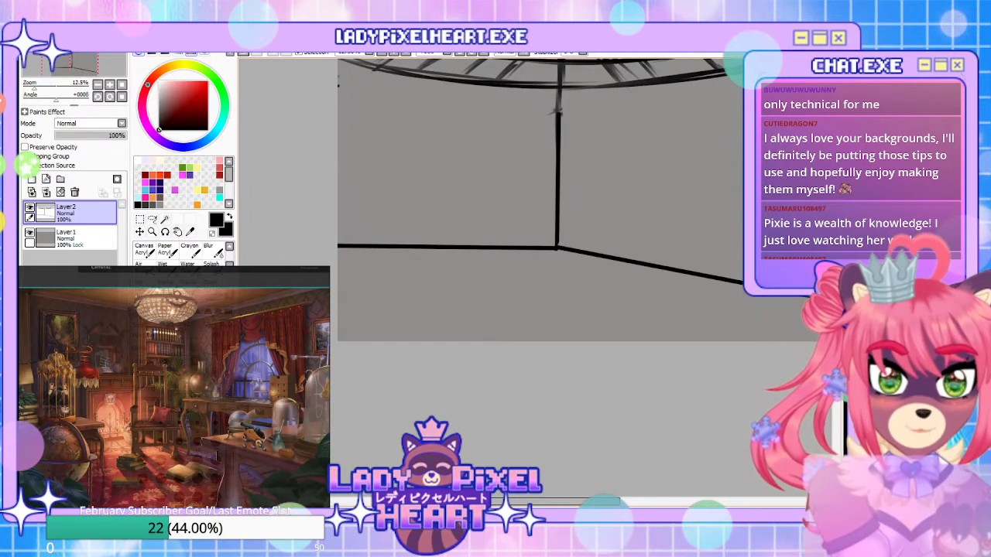
key("ctrl+z")
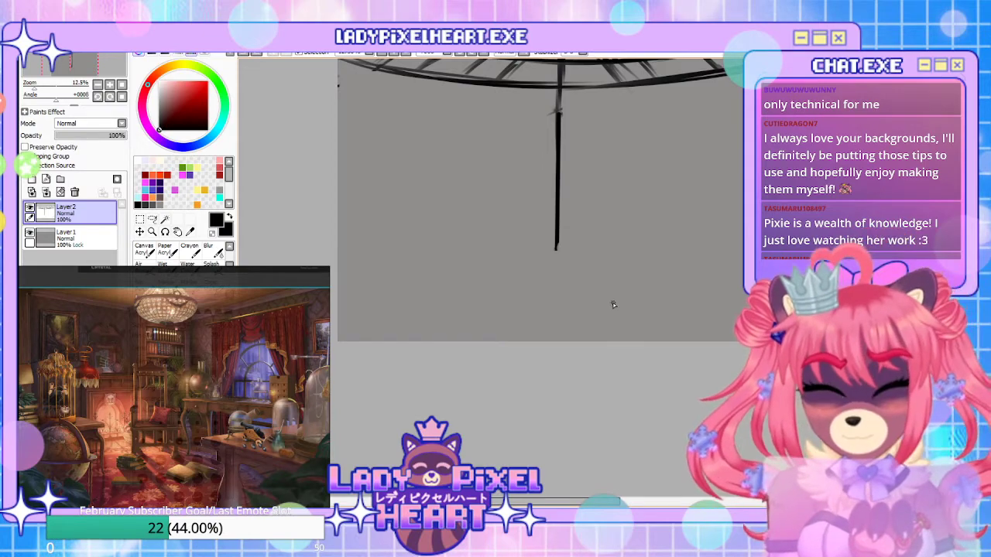
Move the dome and vertical corner line to the right on the canvas so the left wall becomes wider
left_click_drag(613, 304, 551, 387)
left_click_drag(525, 154, 576, 152)
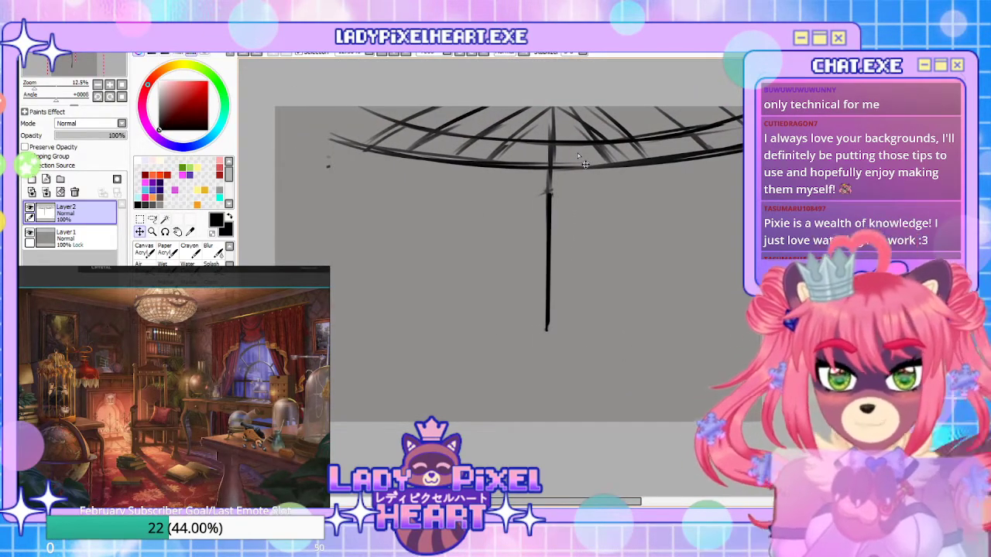
left_click_drag(648, 280, 699, 281)
scroll(602, 349, "down", 1)
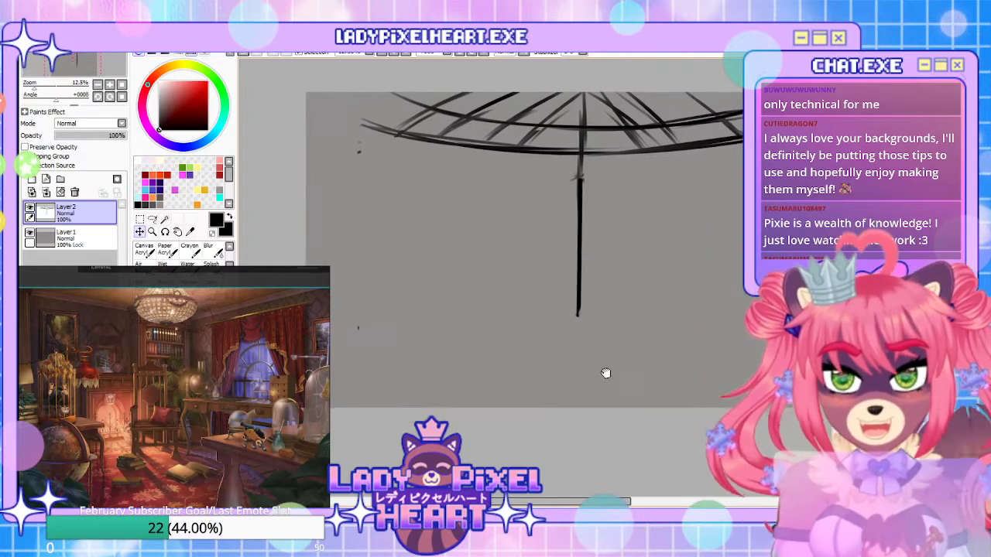
left_click_drag(544, 371, 634, 332)
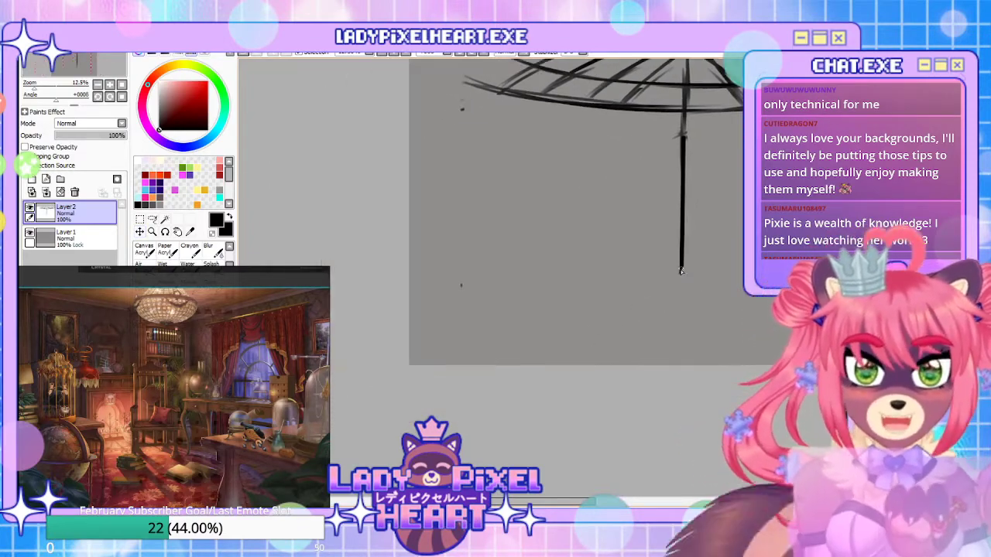
Draw a nearly flat left floor line and a steeper right one from the corner's base, and extend the dome's rim to the left canvas edge
left_click(405, 283, "shift")
left_click_drag(481, 222, 474, 309)
left_click_drag(690, 346, 608, 297)
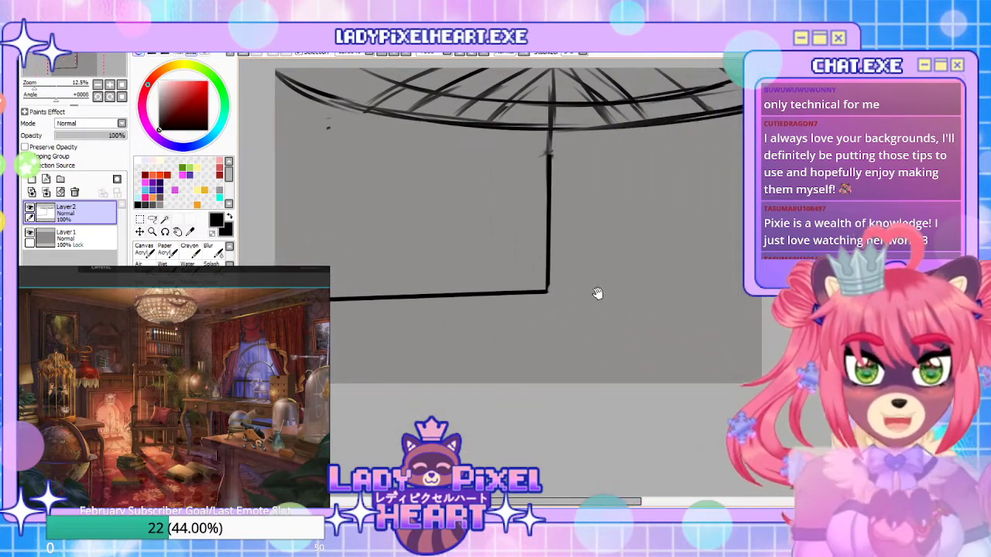
left_click(775, 378, "shift")
Compress the whole room sketch vertically again so the corner's base sits higher above the floor area
mouse_move(503, 399)
left_mouse_down()
mouse_move(593, 467)
mouse_move(603, 405)
mouse_move(580, 428)
mouse_move(598, 341)
mouse_move(597, 354)
left_mouse_up()
key("ctrl+t")
key("Return")
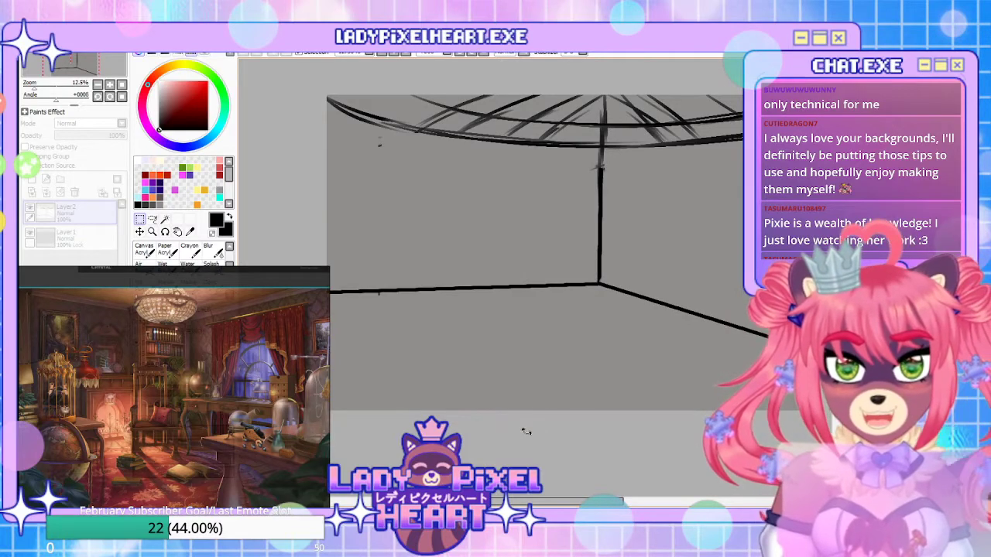
mouse_move(537, 367)
left_mouse_down()
mouse_move(571, 343)
mouse_move(561, 389)
left_mouse_up()
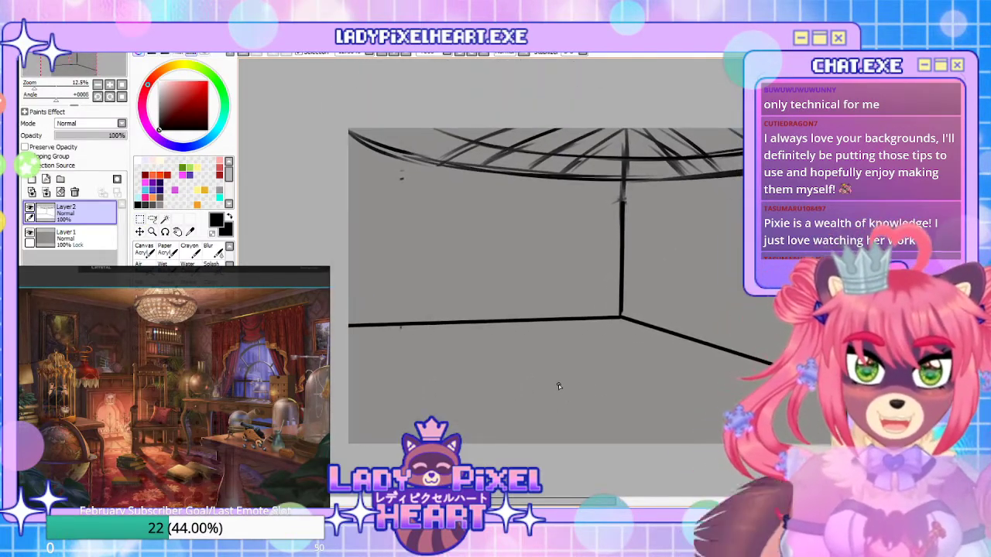
Sketch a faint upright rectangle against the left wall, with its lower part crossing the floor line
mouse_move(656, 278)
left_mouse_down()
mouse_move(533, 385)
mouse_move(559, 385)
mouse_move(503, 315)
left_mouse_up()
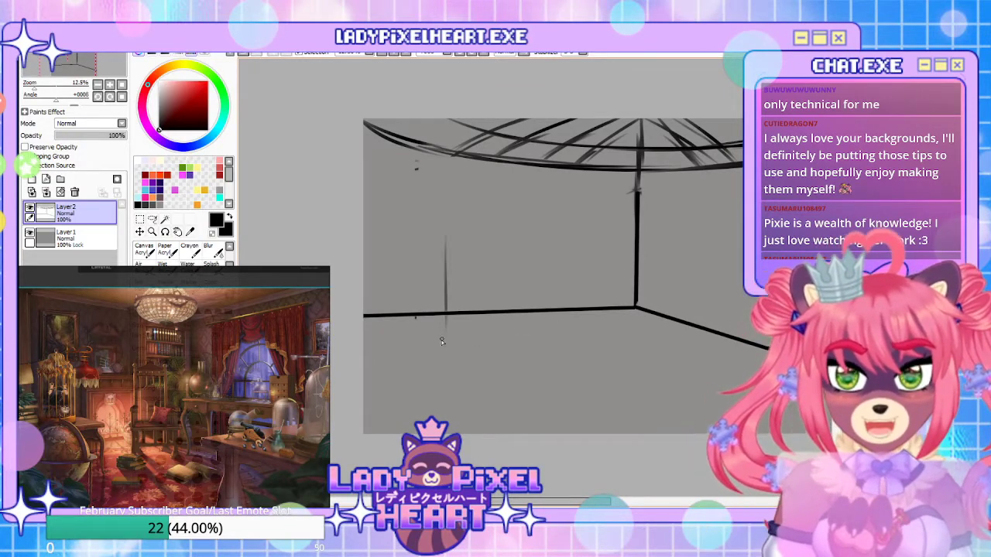
left_click_drag(562, 343, 563, 227)
left_click_drag(437, 228, 562, 230)
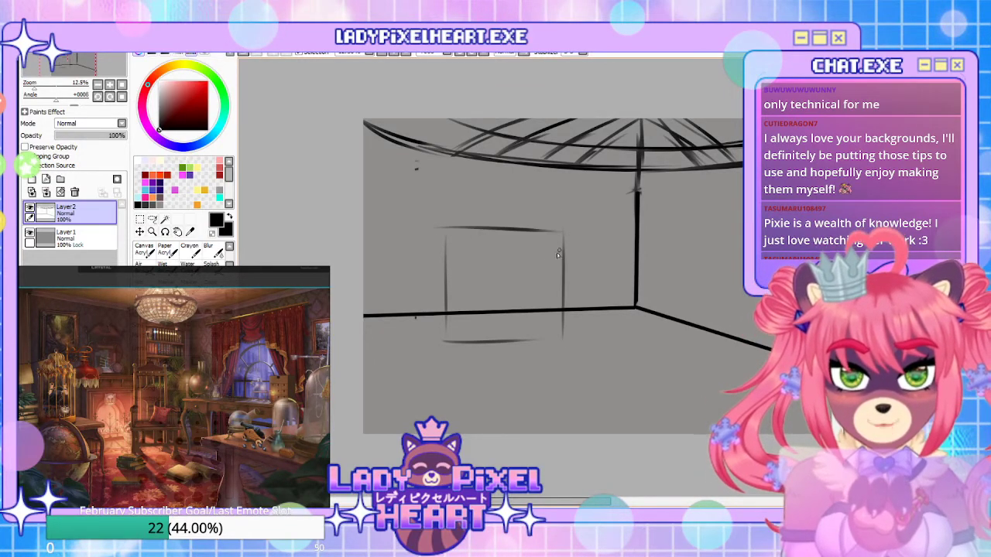
Undo the faint rectangle strokes sketched against the left wall
key("ctrl+z")
key("ctrl+z")
key("ctrl+z")
key("ctrl+z")
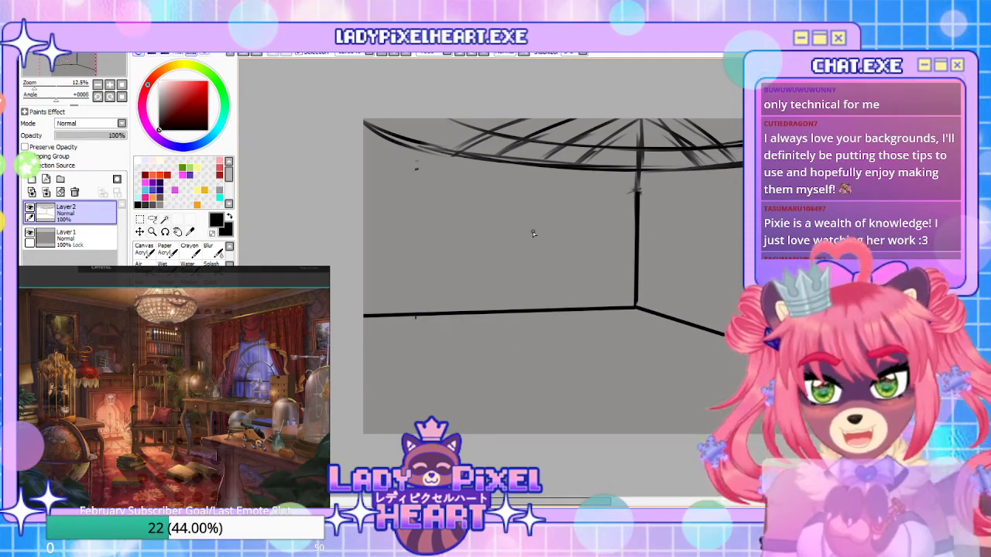
On a new layer, fill a rectangular selection against the left wall with solid red, its base dipping below the floor line
left_click(46, 179)
left_click(168, 175)
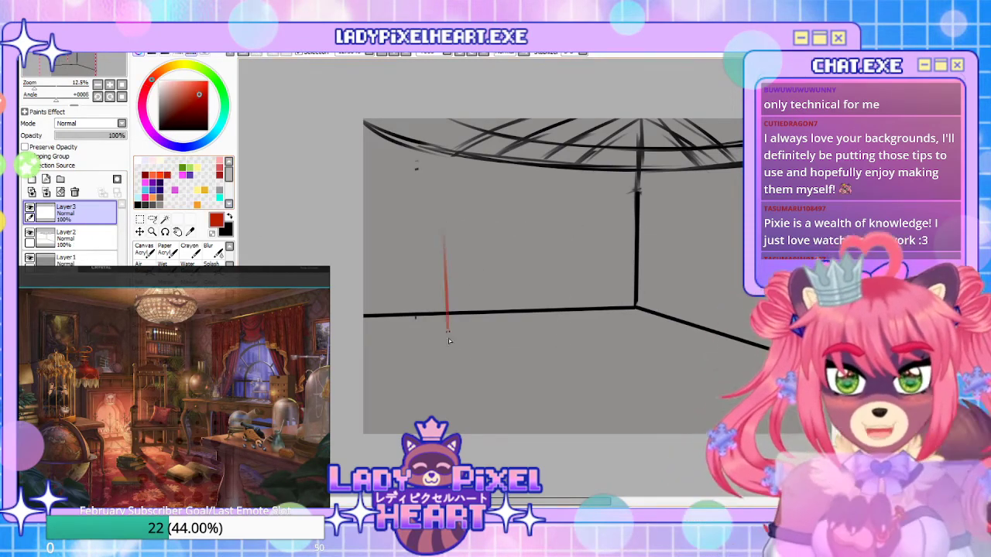
left_click_drag(449, 287, 573, 328)
key("ctrl+f")
key("ctrl+d")
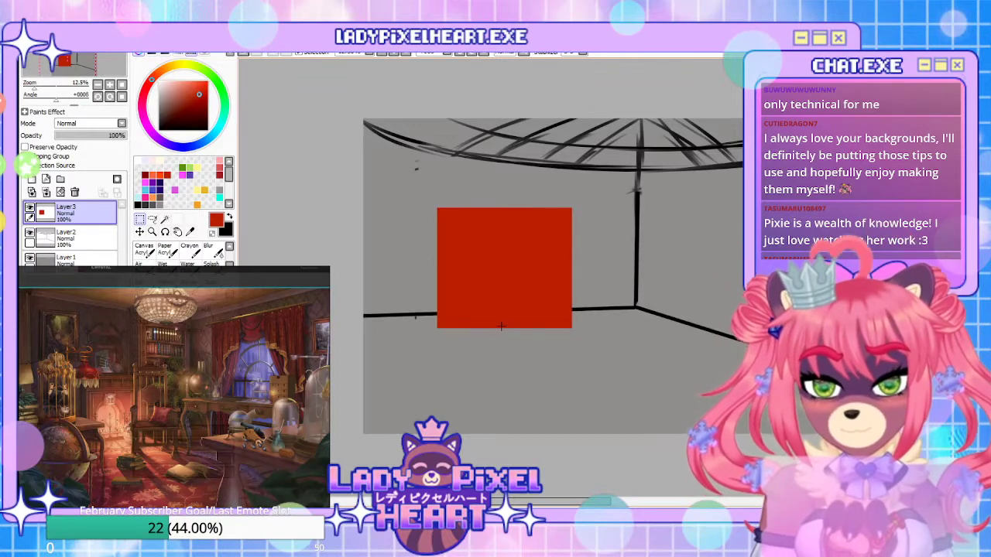
Raise the red block's lower-right corner slightly to match the floor's perspective and hand-letter "Fireplace" across it in black
key("ctrl+t")
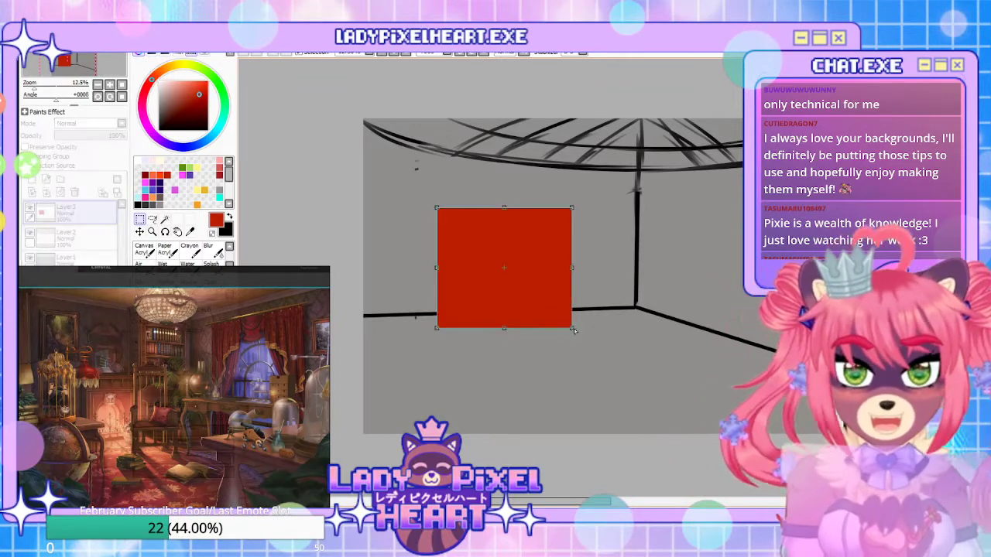
left_click_drag(575, 331, 573, 324)
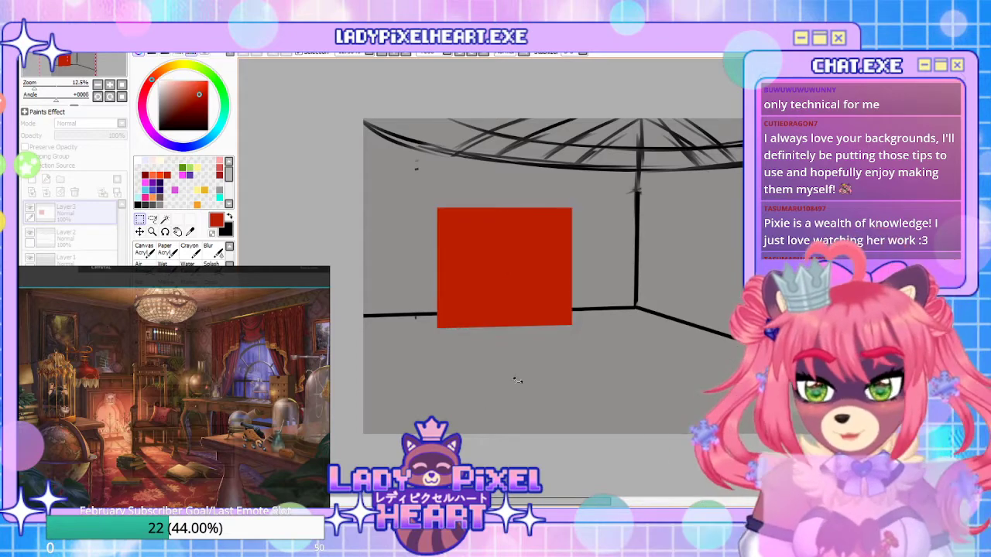
key("Return")
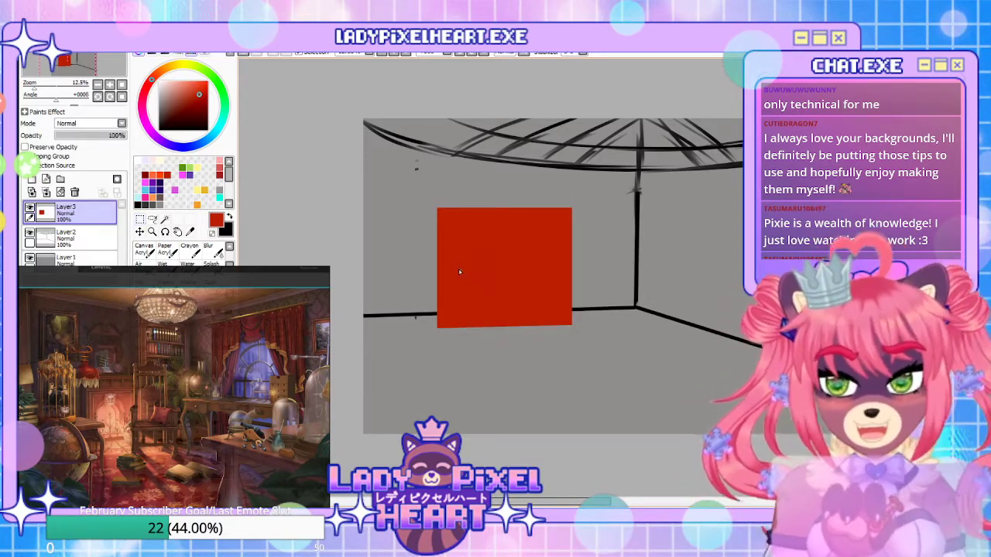
key("x")
mouse_move(446, 262)
left_mouse_down()
mouse_move(469, 270)
mouse_move(486, 241)
mouse_move(490, 271)
mouse_move(482, 243)
mouse_move(498, 256)
mouse_move(515, 232)
mouse_move(537, 234)
mouse_move(487, 310)
mouse_move(510, 338)
mouse_move(500, 362)
mouse_move(573, 284)
mouse_move(549, 330)
left_mouse_up()
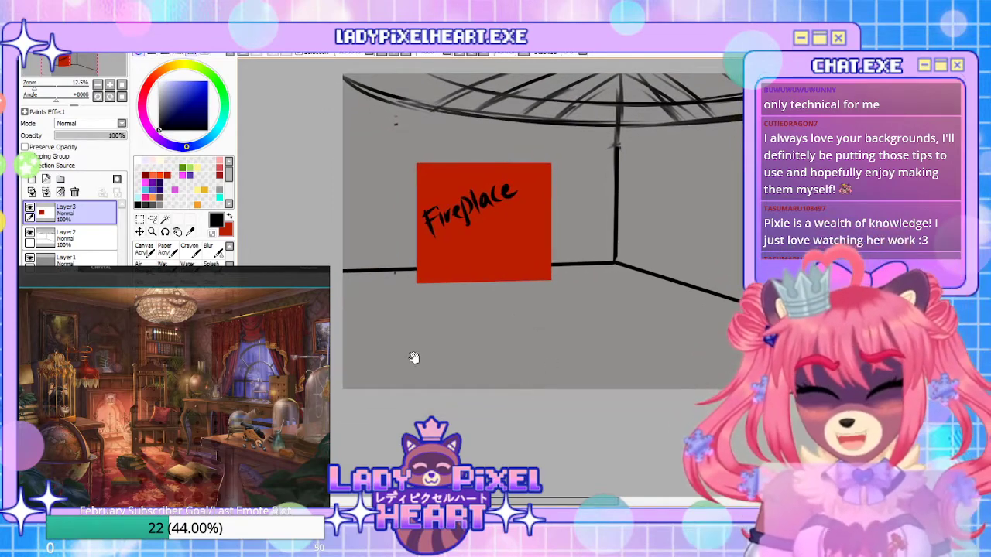
Try drawing straight baseboard lines just above the left and right floor lines
left_click(32, 179)
mouse_move(609, 351)
left_mouse_down()
mouse_move(542, 250)
mouse_move(661, 348)
mouse_move(633, 371)
left_mouse_up()
left_click(365, 249)
left_click(650, 240, "shift")
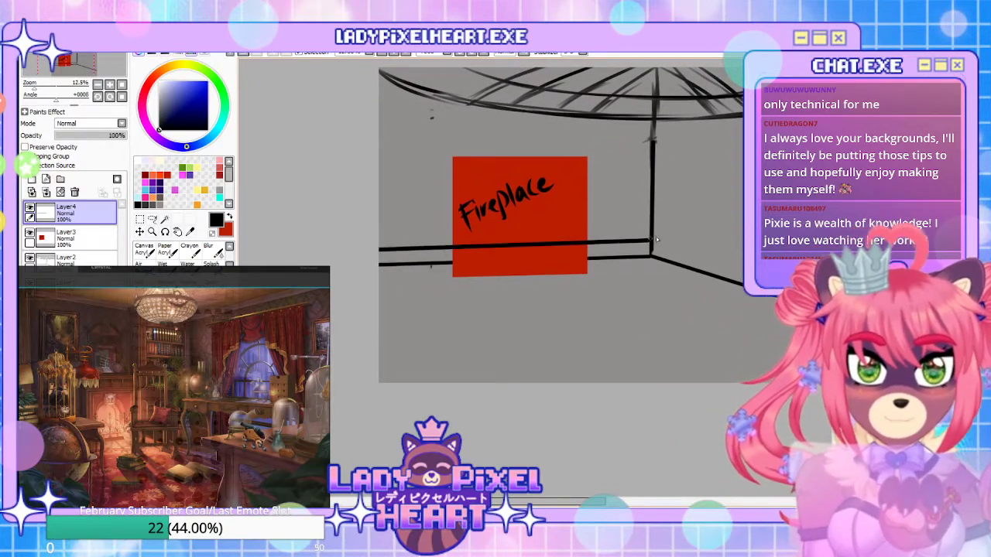
key("ctrl+z")
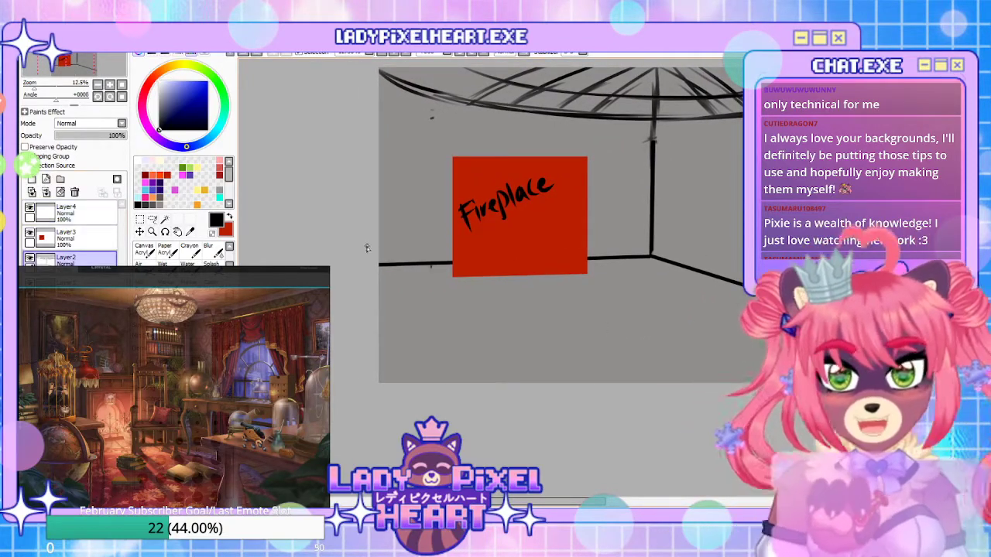
left_click(652, 238, "shift")
left_click_drag(642, 348, 499, 323)
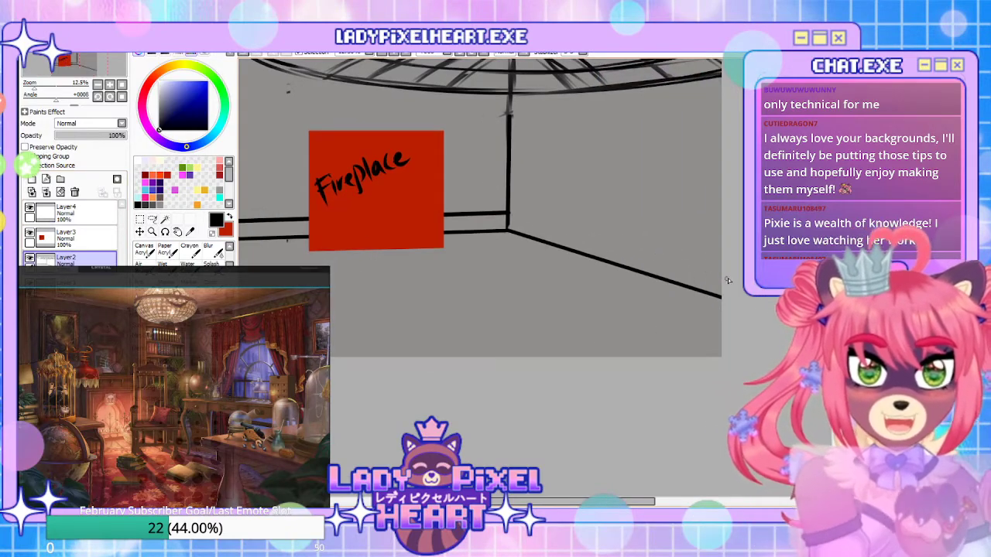
left_click(731, 278, "shift")
left_click_drag(506, 360, 544, 354)
key("ctrl+z")
key("ctrl+z")
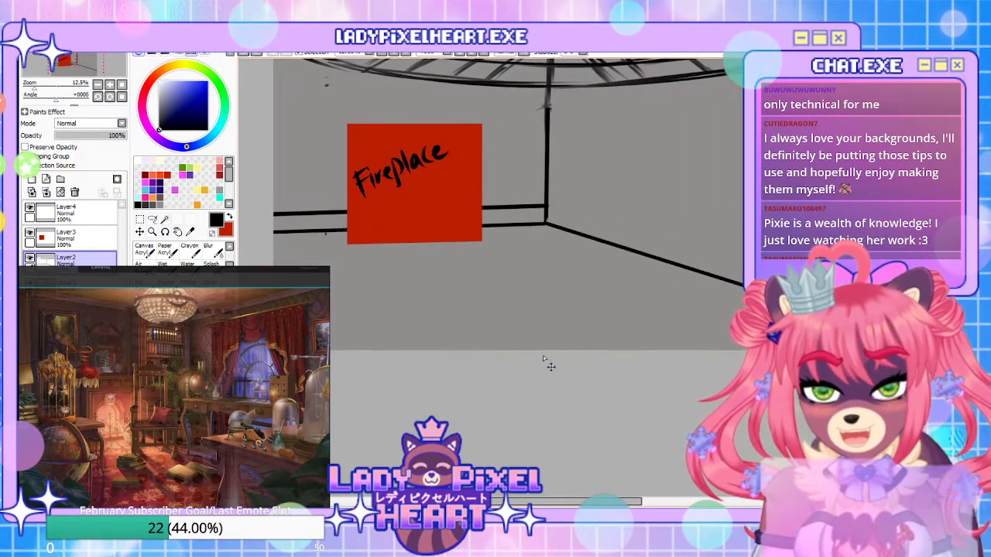
On Layer2, draw a straight baseboard line just above the left floor line, continuing above the right one to the canvas edge
left_click(263, 223)
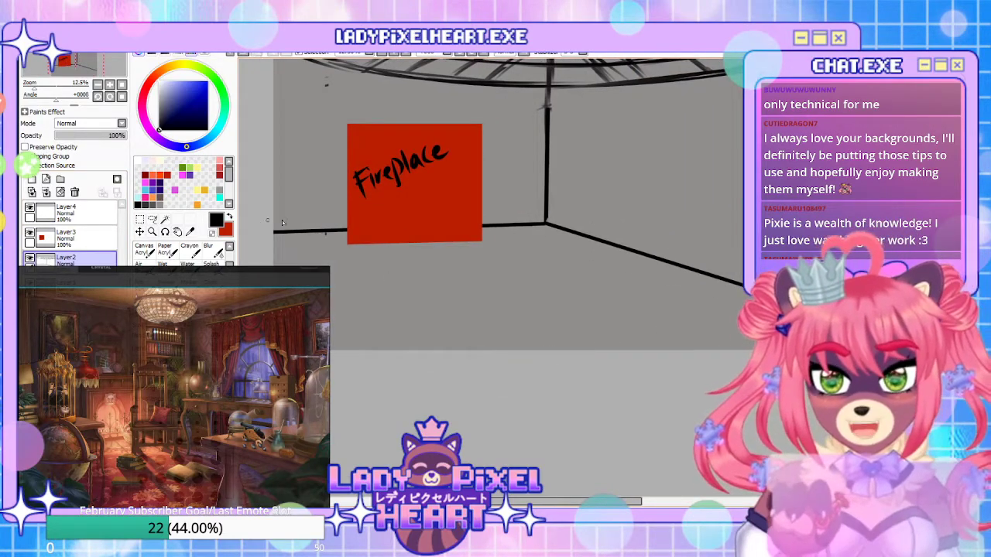
left_click(547, 212, "shift")
left_click(755, 278, "shift")
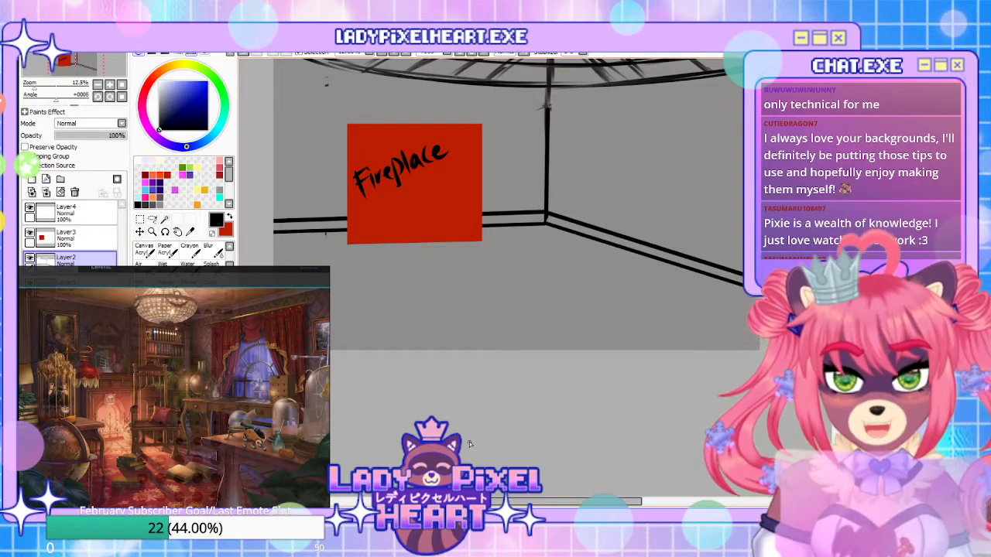
Using the pink bedroom reference as a guide, draw a second curved rim line beneath the dome's edge on both sides of the corner
scroll(164, 361, "down", 5)
scroll(236, 353, "up", 3)
double_click(261, 331)
scroll(261, 331, "up", 3)
scroll(261, 332, "down", 2)
left_click_drag(588, 229, 615, 354)
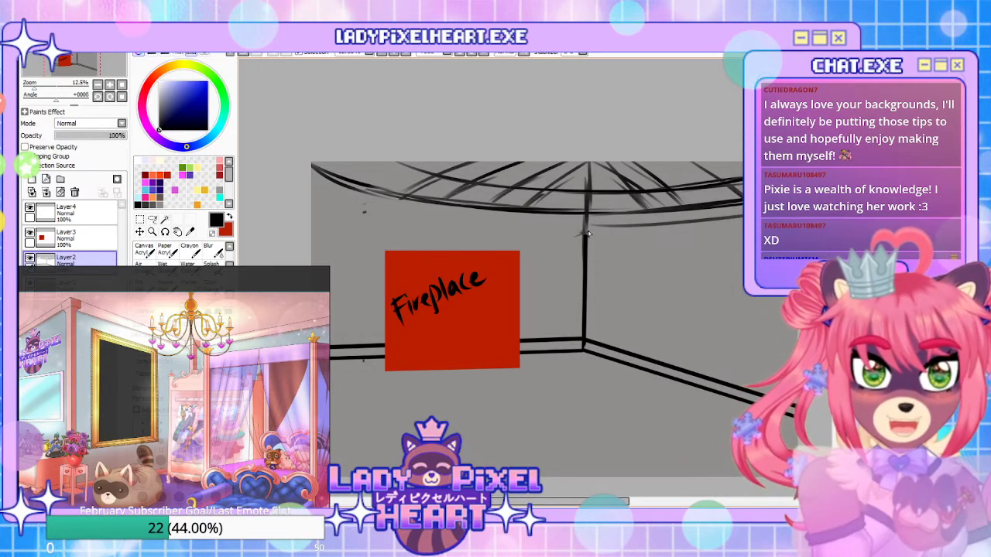
left_click_drag(592, 229, 573, 327)
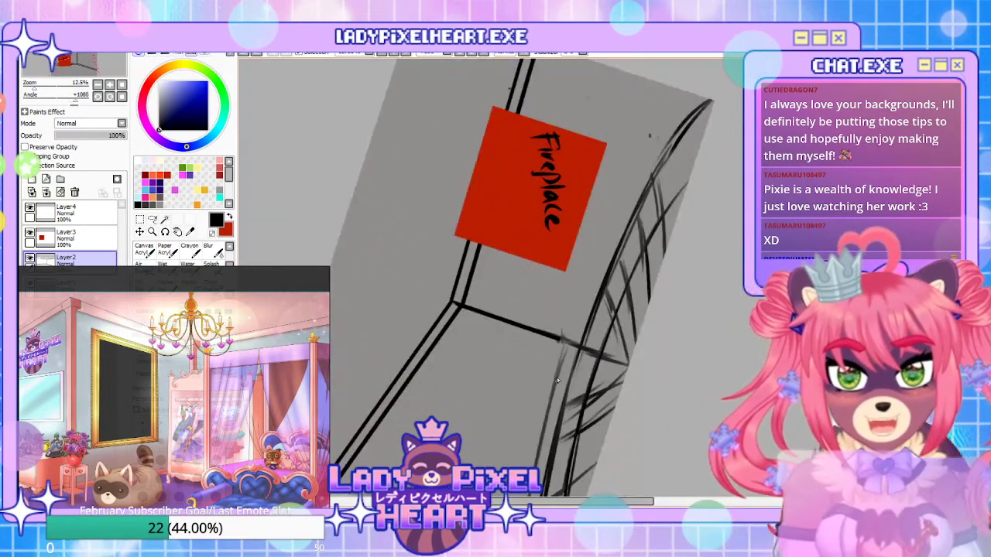
key("ctrl+z")
mouse_move(617, 205)
left_mouse_down()
mouse_move(556, 369)
mouse_move(642, 117)
mouse_move(658, 398)
mouse_move(534, 350)
mouse_move(624, 385)
left_mouse_up()
left_click_drag(588, 346, 541, 358)
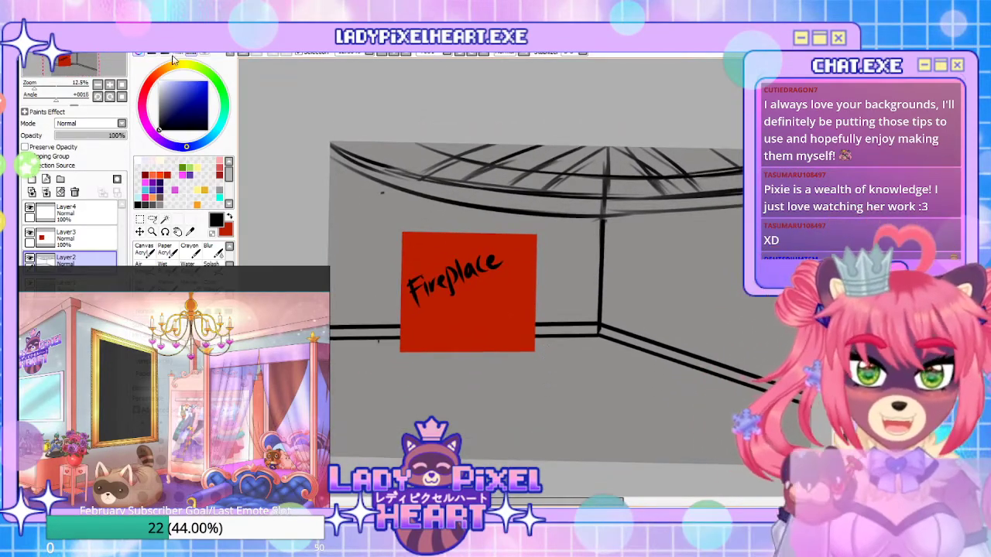
Examine the reference images, enlarging the room with the huge round window to study its frame of rings and spokes
scroll(641, 261, "down", 2)
scroll(626, 265, "up", 2)
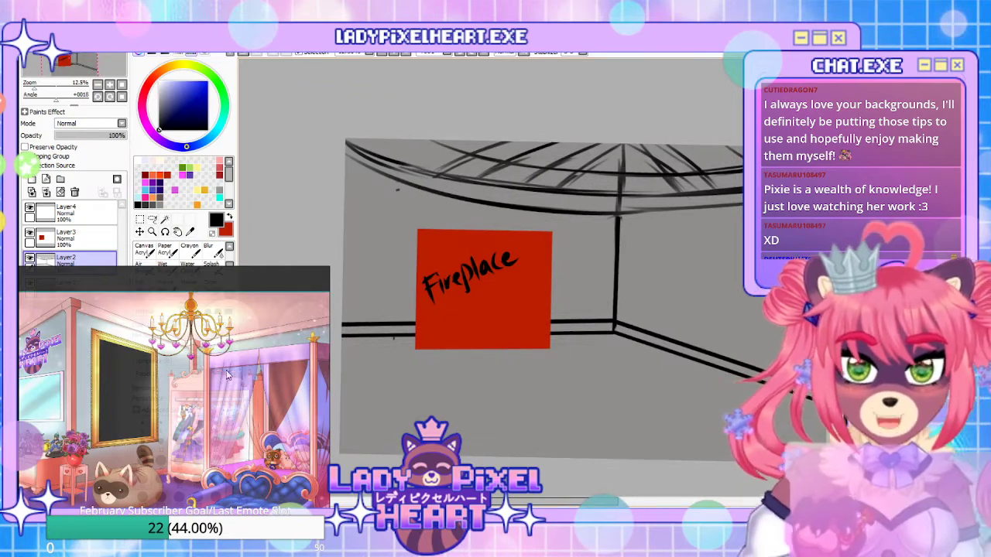
scroll(239, 375, "down", 4)
scroll(198, 449, "up", 5)
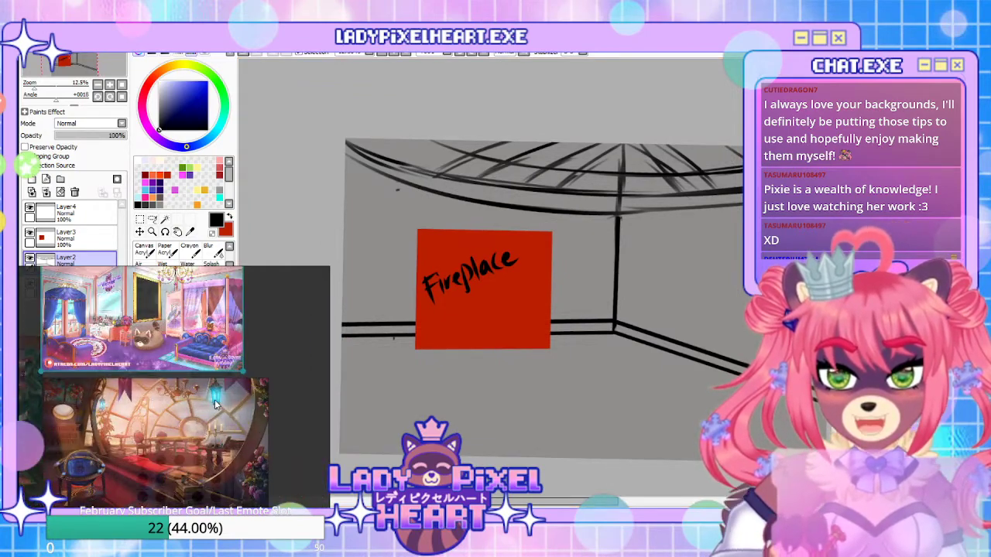
scroll(306, 389, "up", 2)
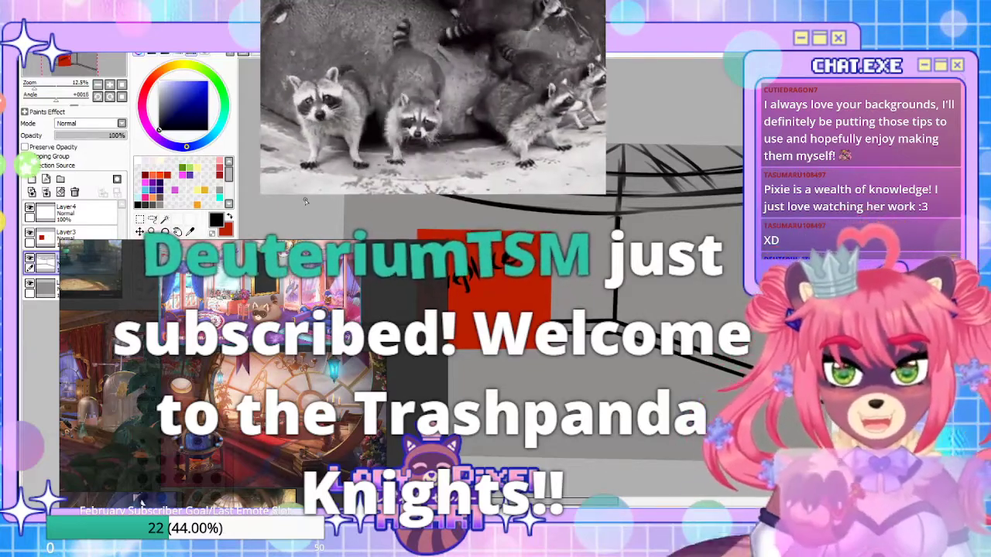
left_click_drag(553, 264, 528, 226)
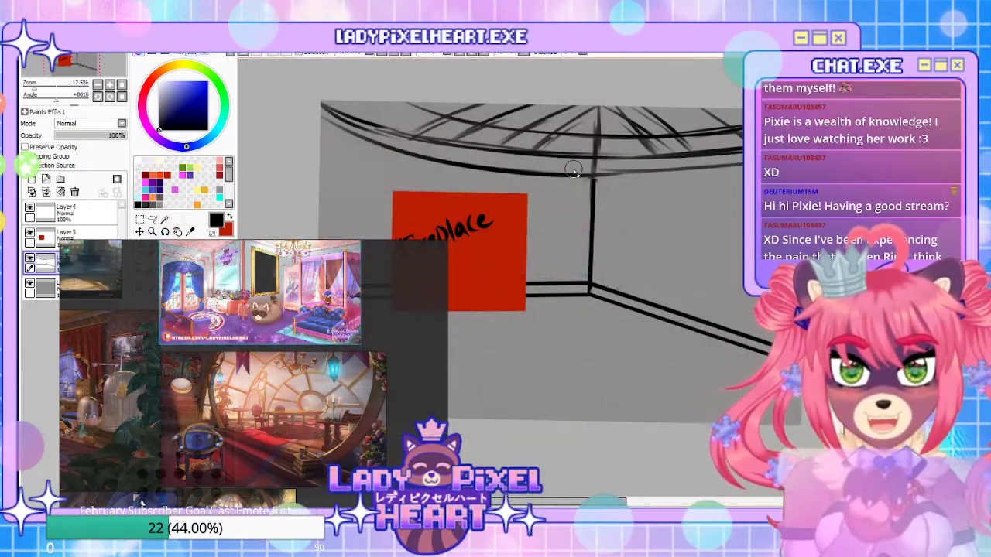
left_click(304, 385)
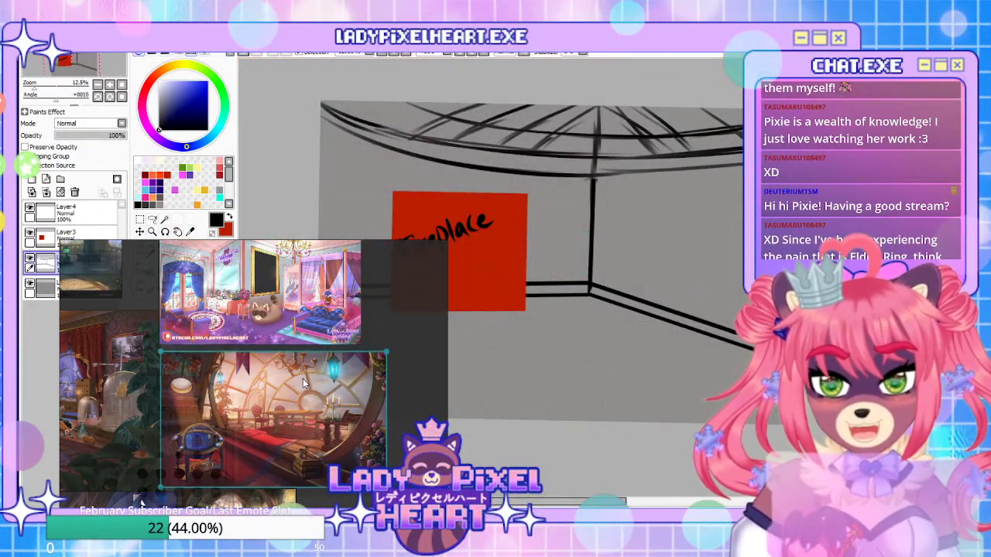
double_click(304, 381)
scroll(325, 324, "up", 3)
scroll(326, 327, "down", 3)
scroll(345, 312, "up", 3)
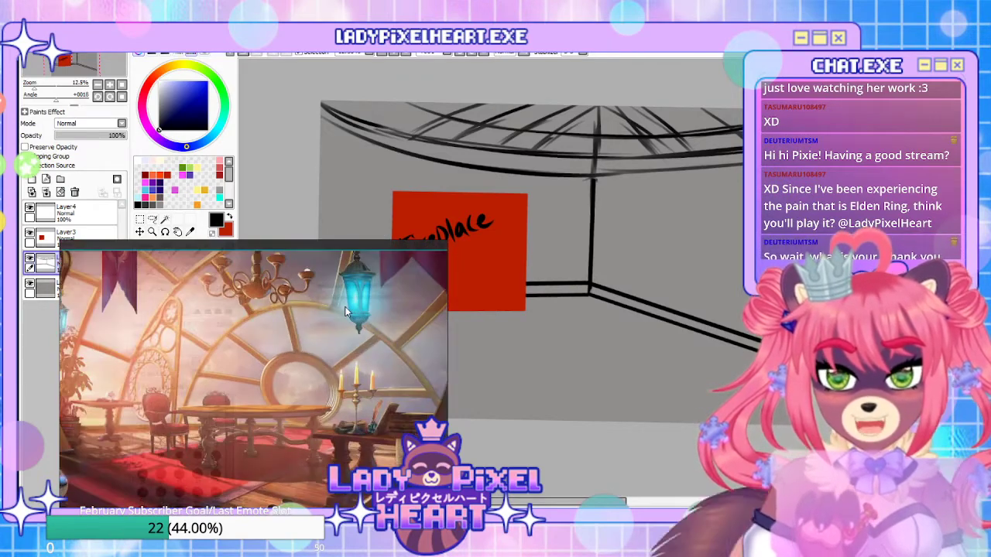
Erase the dome's old ribs and inner ring above the rim, from the left side across to the right canvas edge
left_click_drag(684, 105, 699, 159)
scroll(602, 158, "up", 1)
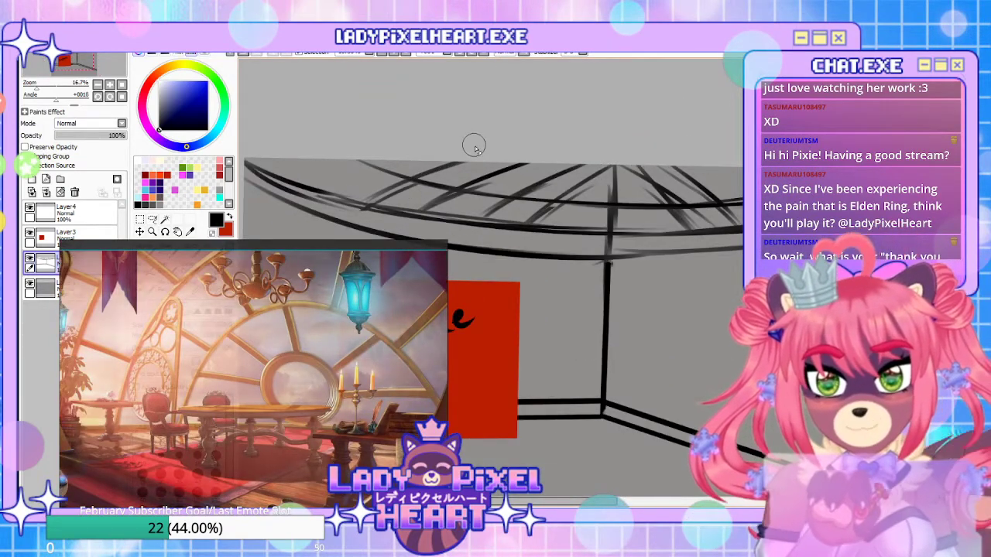
left_click_drag(361, 157, 500, 160)
key("ctrl+z")
left_click_drag(594, 184, 592, 209)
mouse_move(597, 163)
left_mouse_down()
mouse_move(570, 218)
mouse_move(419, 204)
mouse_move(361, 171)
mouse_move(565, 197)
mouse_move(574, 175)
left_mouse_up()
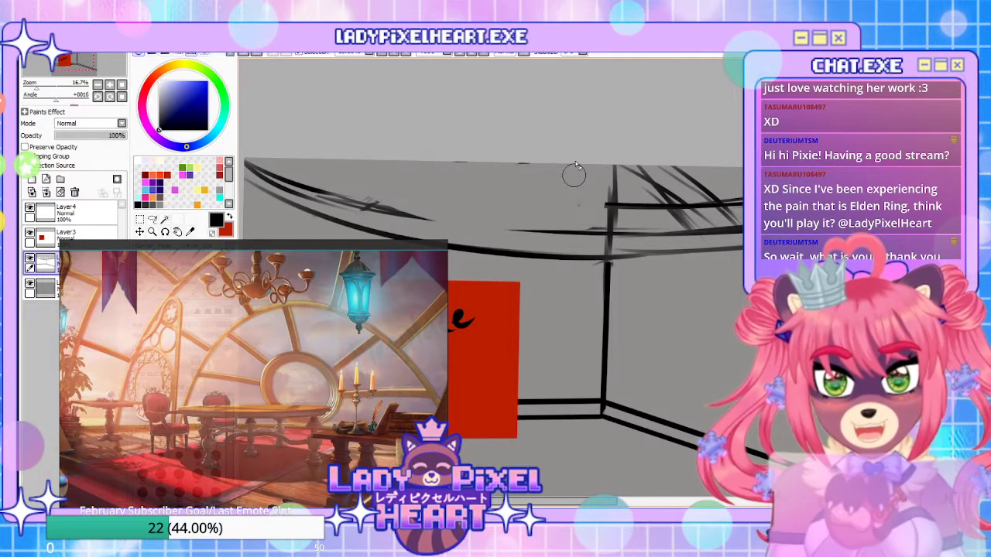
left_click_drag(469, 158, 460, 161)
left_click(578, 202)
mouse_move(636, 155)
left_mouse_down()
mouse_move(634, 222)
mouse_move(661, 214)
mouse_move(644, 172)
left_mouse_up()
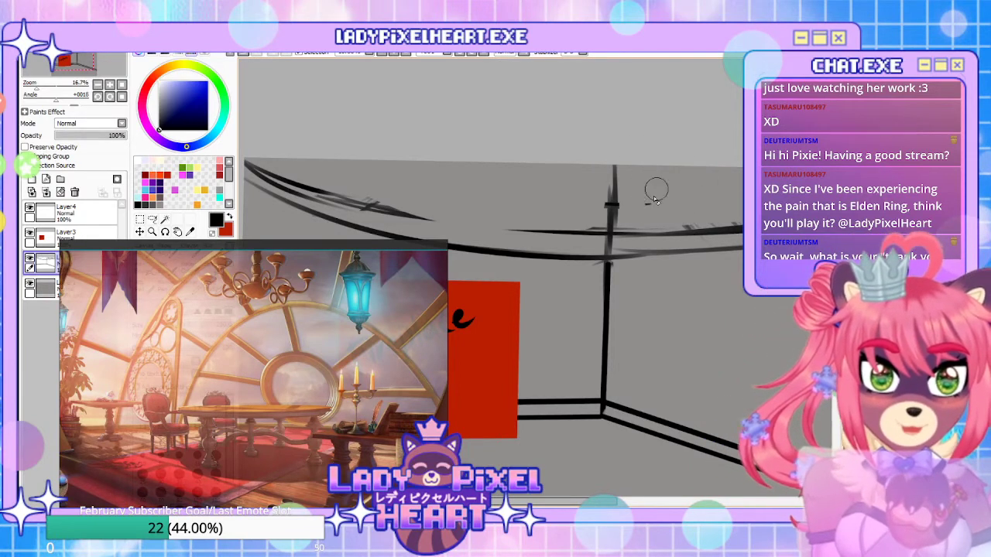
left_click_drag(662, 296, 493, 308)
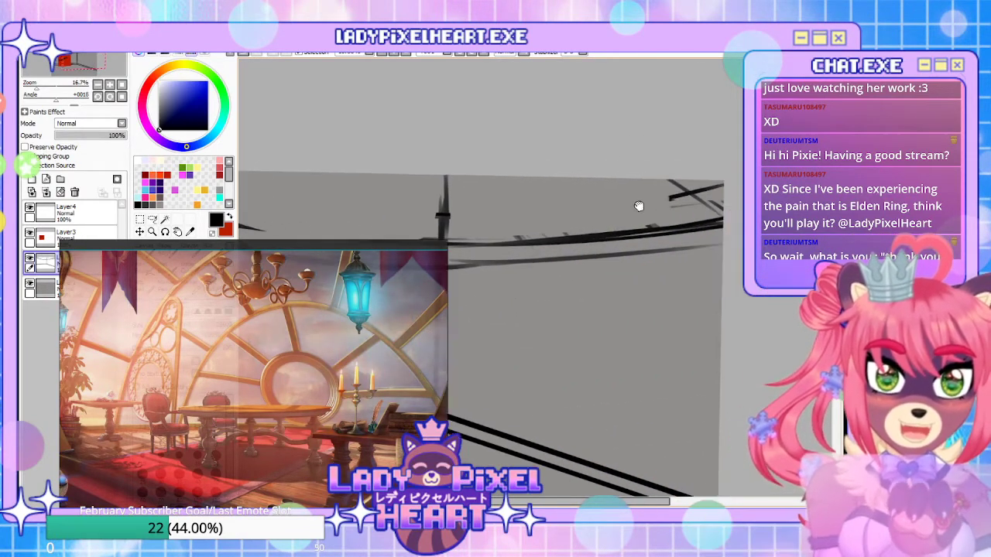
left_click_drag(640, 206, 734, 190)
Draw two concentric half-rings joined by radiating spokes where the dome's centre meets the canvas's upper edge
left_click_drag(612, 186, 453, 420)
left_click_drag(550, 408, 557, 339)
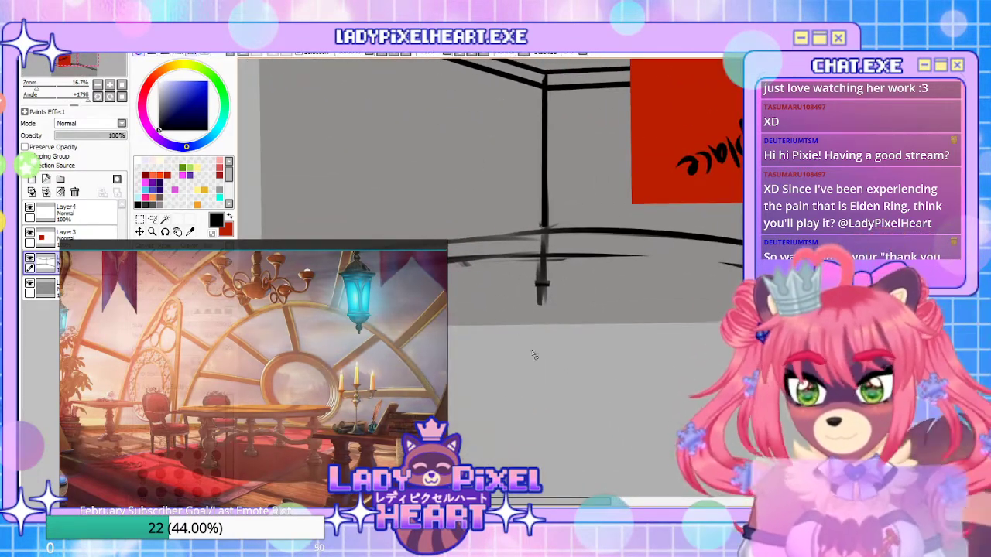
left_click_drag(557, 334, 593, 260)
left_click_drag(470, 256, 645, 241)
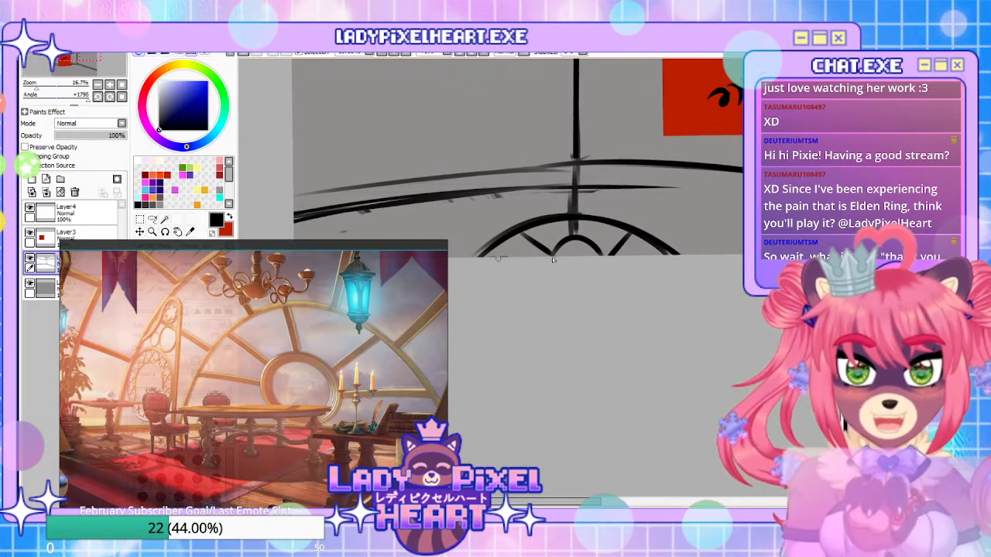
left_click_drag(617, 255, 662, 254)
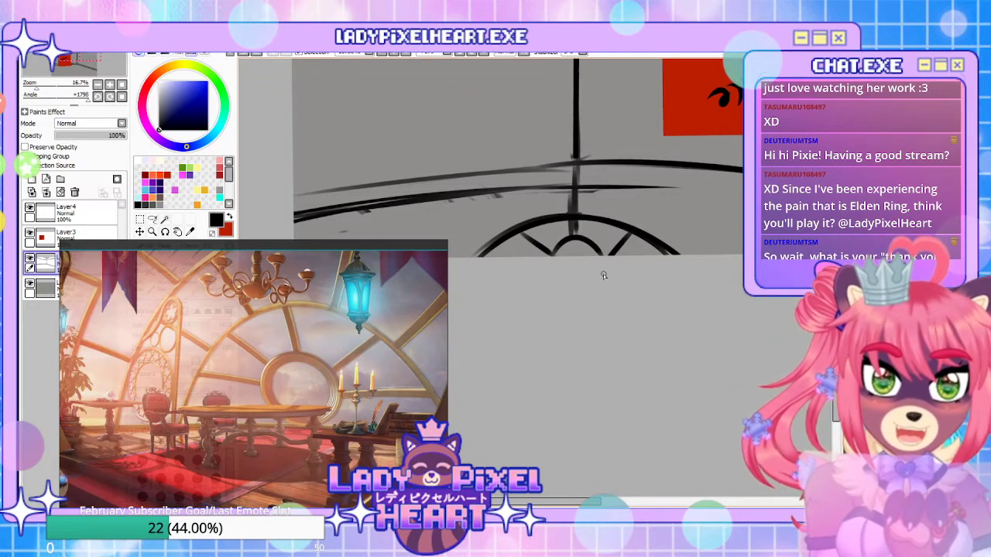
Trim the corner line at the dome's rim and add a larger arc with radiating spokes around the two half-rings
mouse_move(628, 312)
left_mouse_down()
mouse_move(597, 403)
mouse_move(568, 374)
mouse_move(607, 267)
left_mouse_up()
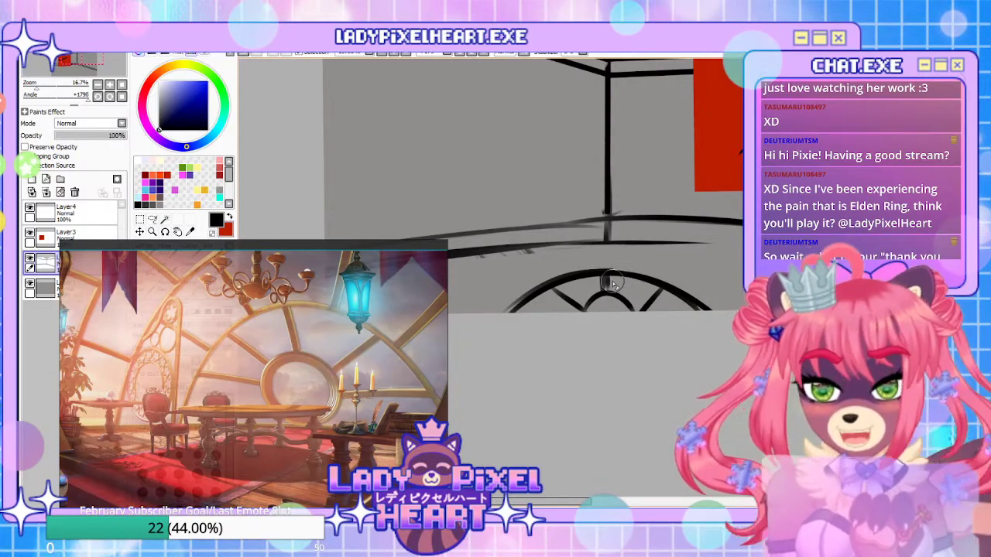
left_click_drag(670, 246, 642, 274)
left_click_drag(591, 334, 623, 336)
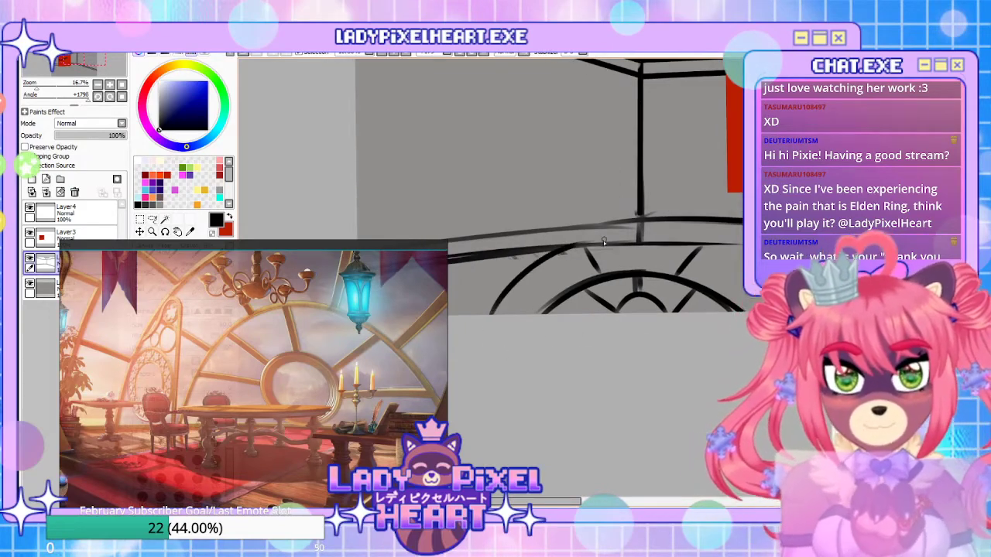
left_click_drag(687, 363, 554, 352)
left_click_drag(571, 237, 679, 258)
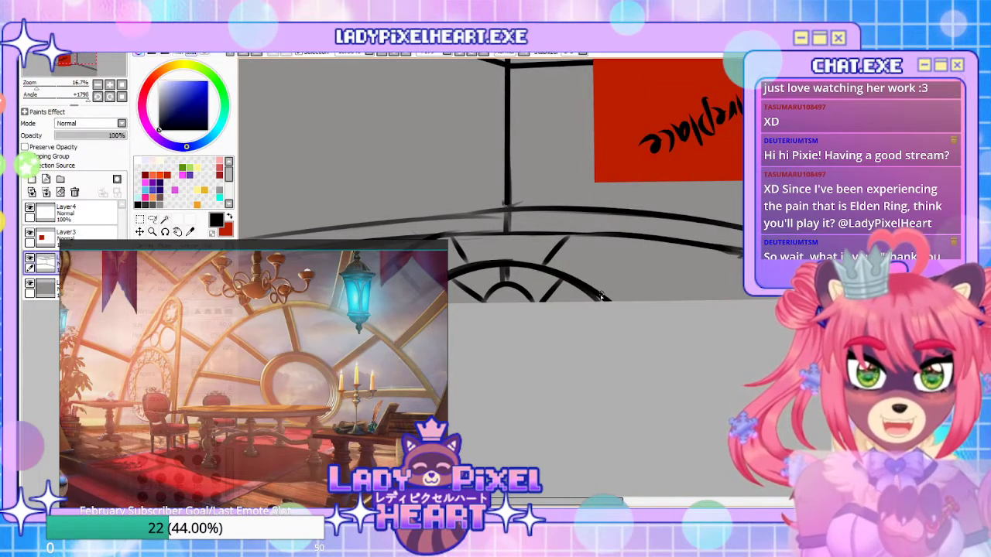
left_click_drag(588, 238, 691, 298)
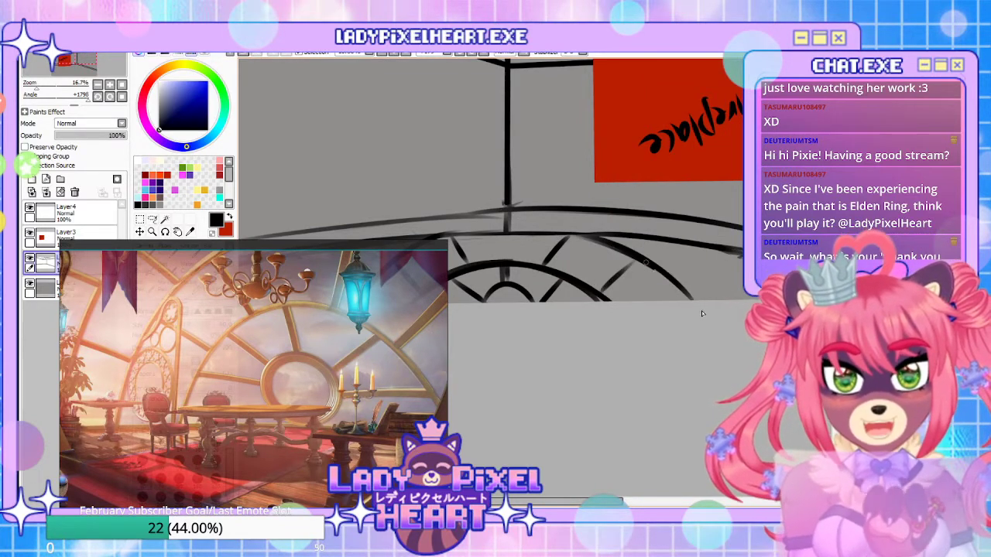
Add an outermost arc with a connecting spoke on each side of the dome's rings, ending at the canvas edge
mouse_move(534, 355)
left_mouse_down()
mouse_move(668, 376)
mouse_move(573, 409)
left_mouse_up()
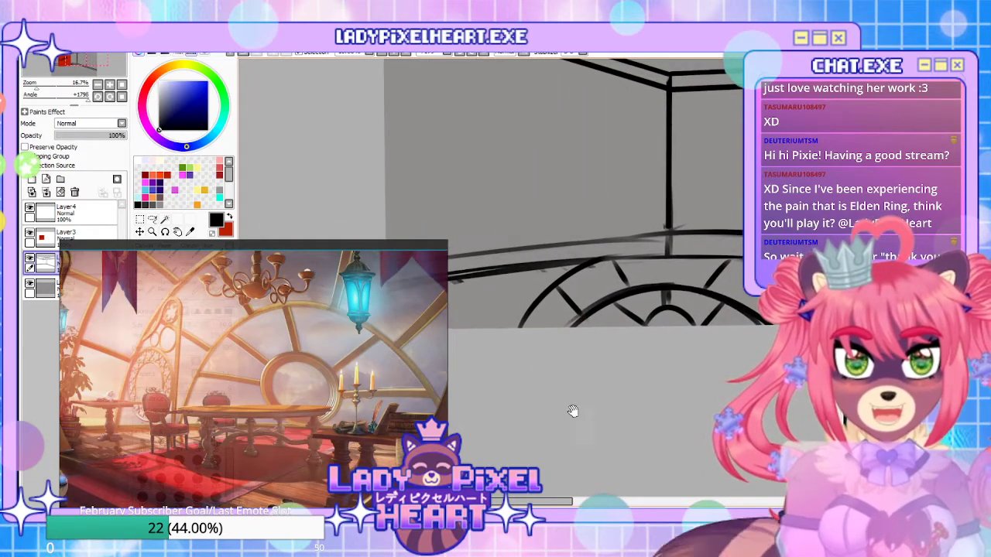
mouse_move(629, 352)
left_mouse_down()
mouse_move(596, 361)
mouse_move(570, 418)
mouse_move(592, 411)
mouse_move(617, 380)
mouse_move(679, 367)
left_mouse_up()
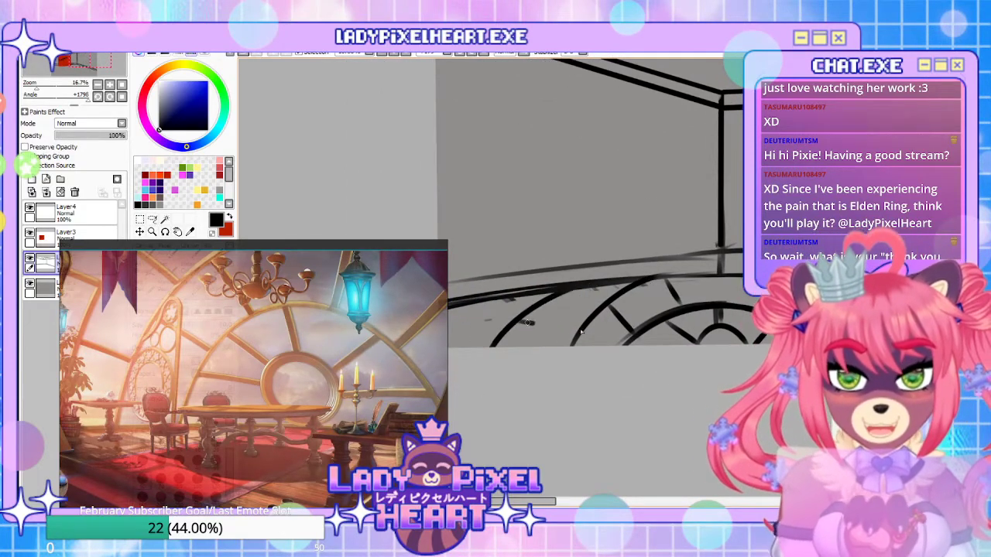
left_click_drag(527, 313, 572, 341)
left_click_drag(519, 378, 577, 348)
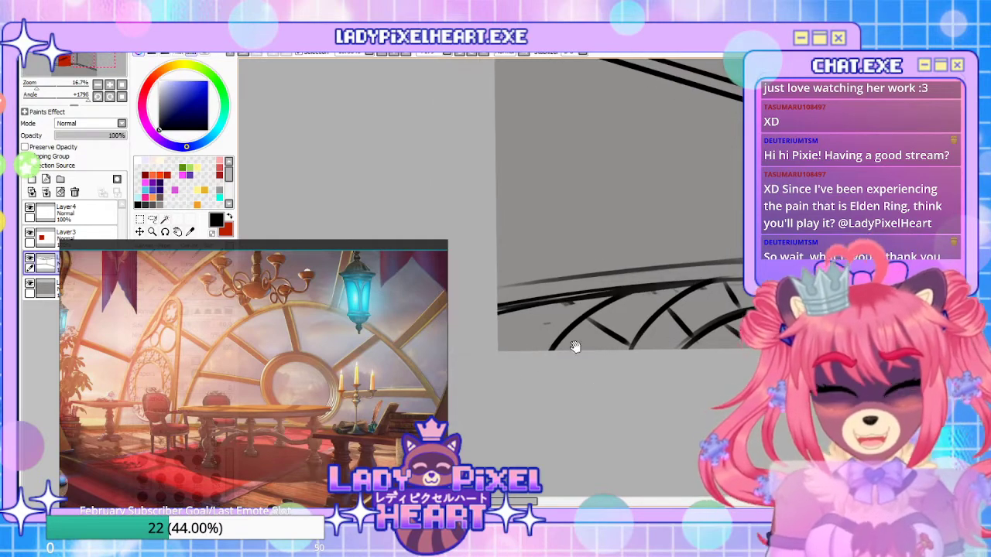
left_click_drag(512, 314, 560, 337)
left_click_drag(703, 390, 480, 345)
left_click_drag(711, 370, 600, 371)
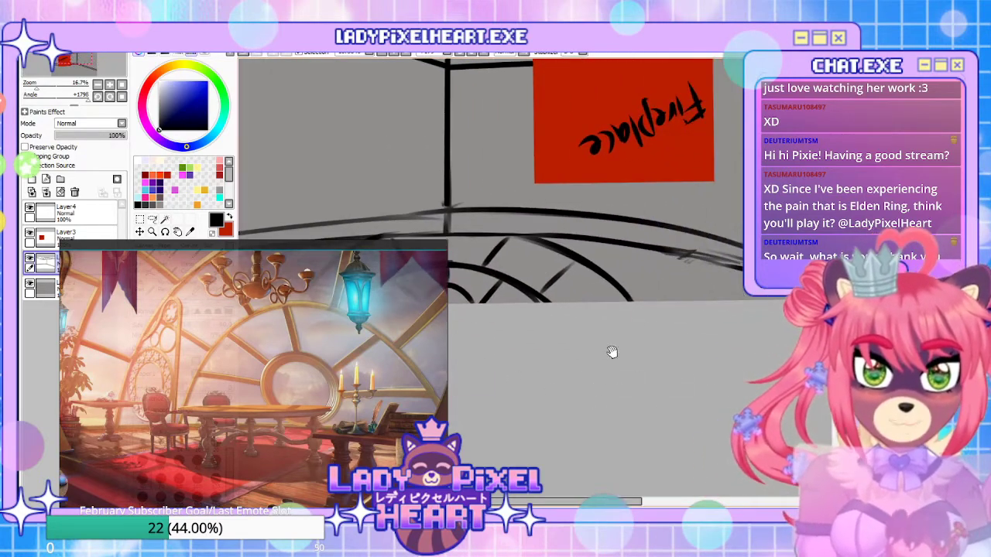
left_click_drag(621, 245, 693, 300)
left_click_drag(626, 288, 679, 273)
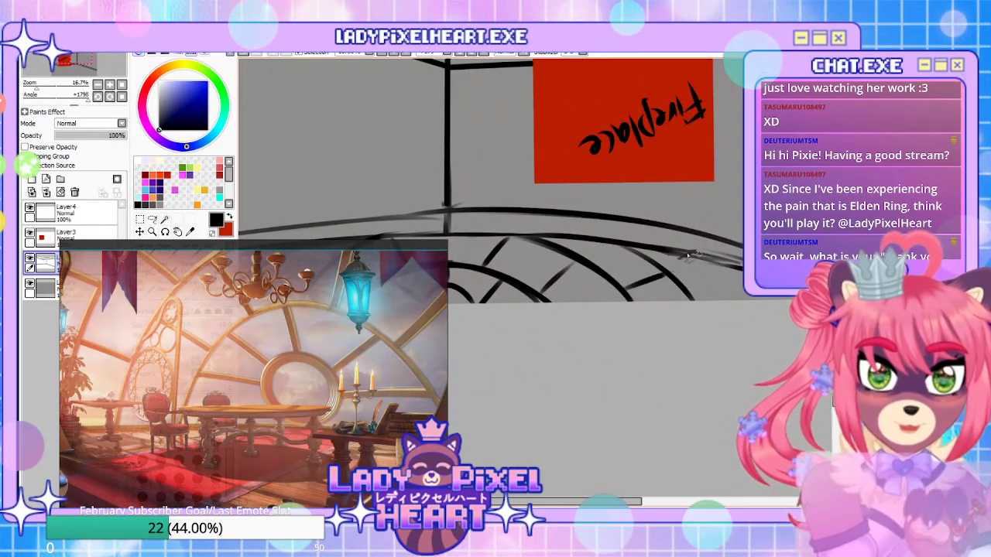
left_click_drag(571, 378, 667, 309)
Examine the spoked dome against the whole room sketch, both up close and from a distance
left_click_drag(675, 152, 612, 361)
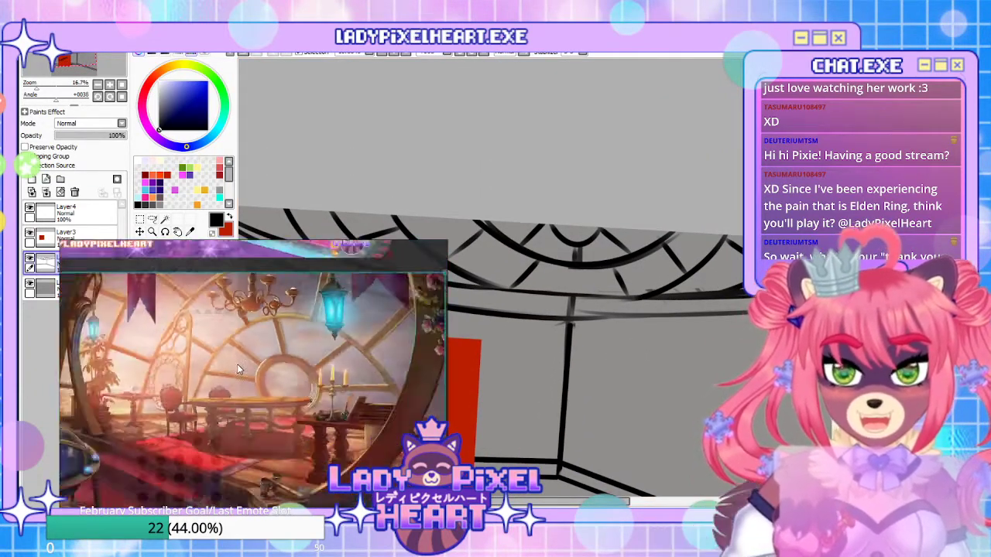
left_click_drag(611, 308, 603, 217)
left_click_drag(680, 236, 674, 217)
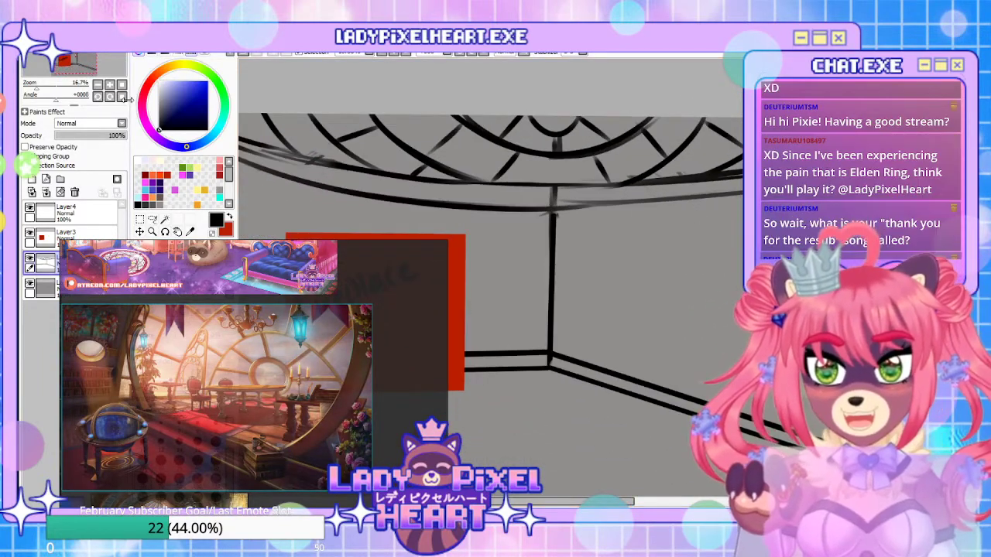
scroll(630, 191, "down", 3)
mouse_move(601, 222)
left_mouse_down()
mouse_move(553, 230)
mouse_move(609, 235)
left_mouse_up()
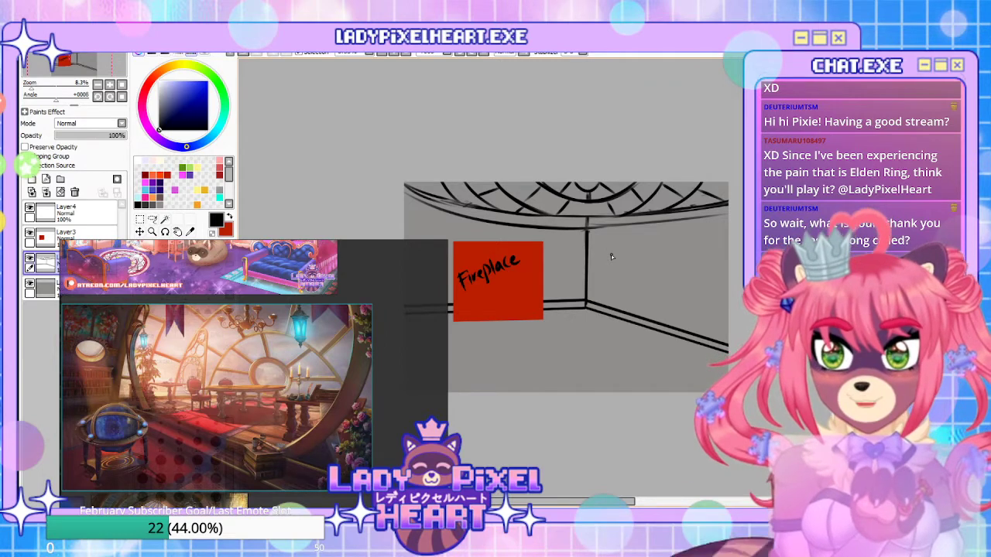
scroll(611, 253, "up", 1)
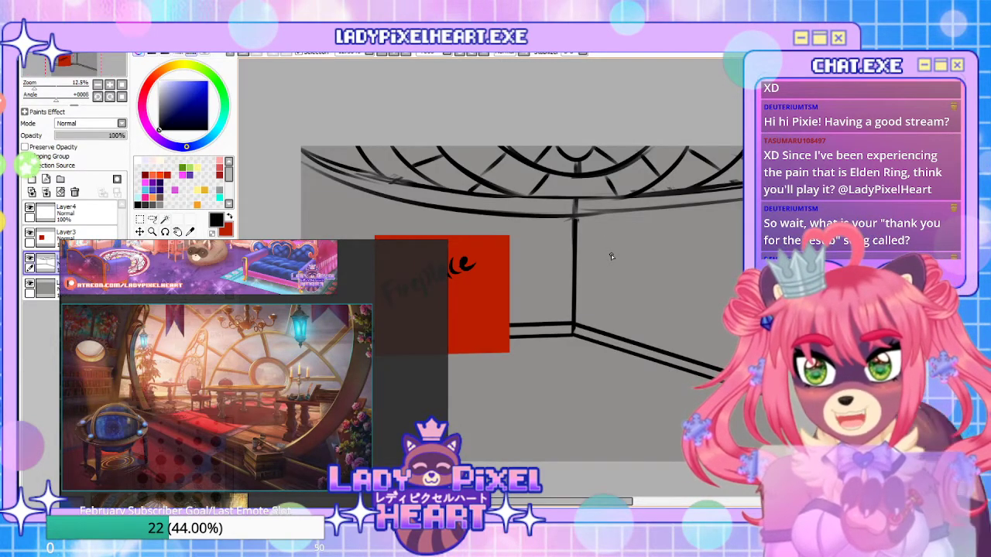
scroll(646, 242, "down", 1)
scroll(646, 244, "up", 1)
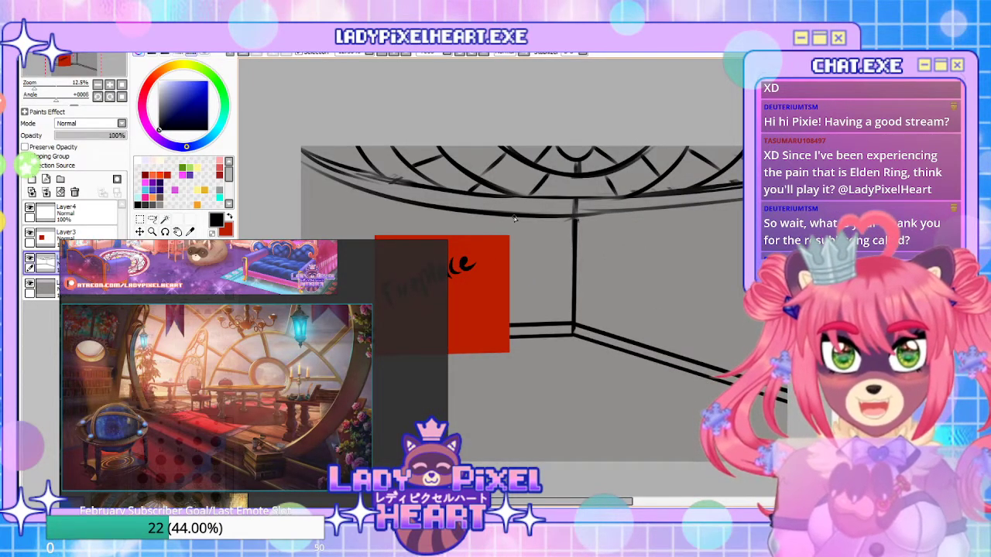
scroll(525, 246, "down", 1)
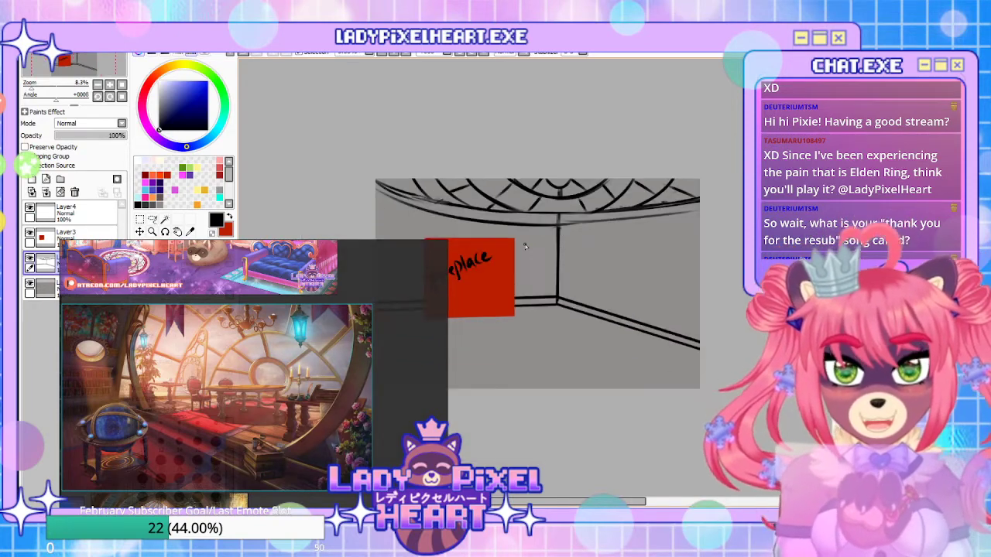
scroll(632, 215, "up", 2)
left_click_drag(502, 267, 623, 262)
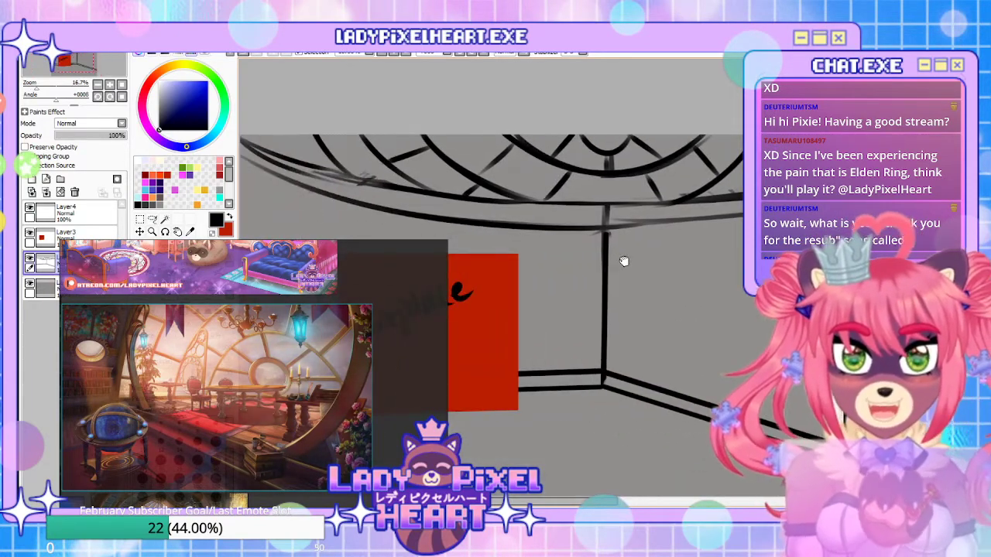
scroll(588, 262, "down", 1)
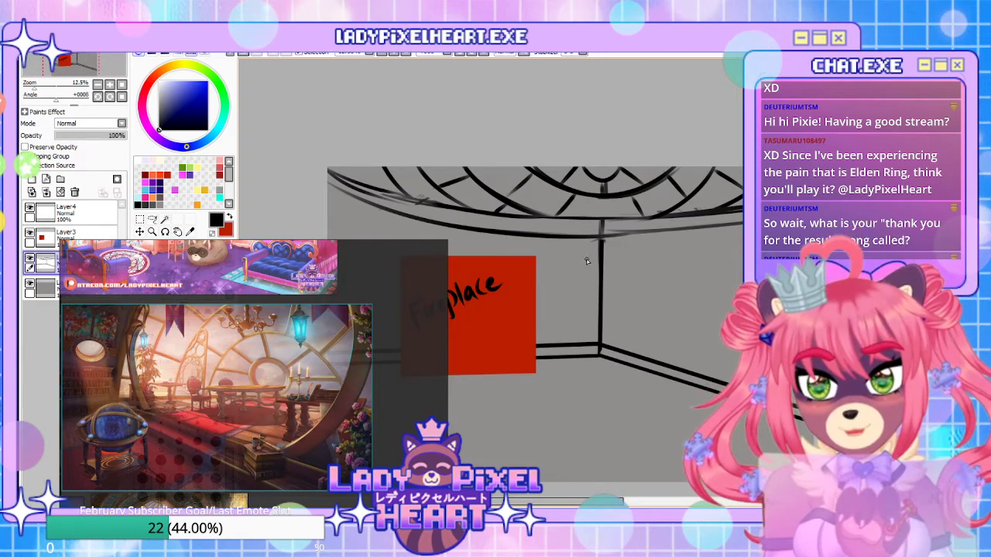
Erase the second curved line beneath the dome's rim from one wall to the other, and return the canvas upright
mouse_move(587, 261)
left_mouse_down()
mouse_move(592, 288)
mouse_move(552, 399)
mouse_move(568, 341)
mouse_move(654, 162)
mouse_move(712, 106)
mouse_move(575, 322)
left_mouse_up()
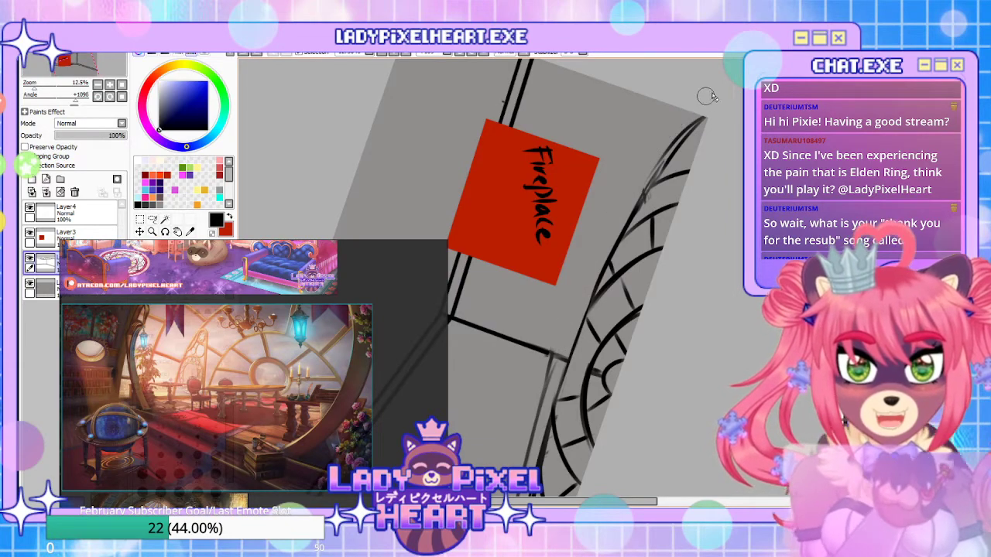
mouse_move(552, 380)
left_mouse_down()
mouse_move(593, 219)
mouse_move(546, 357)
left_mouse_up()
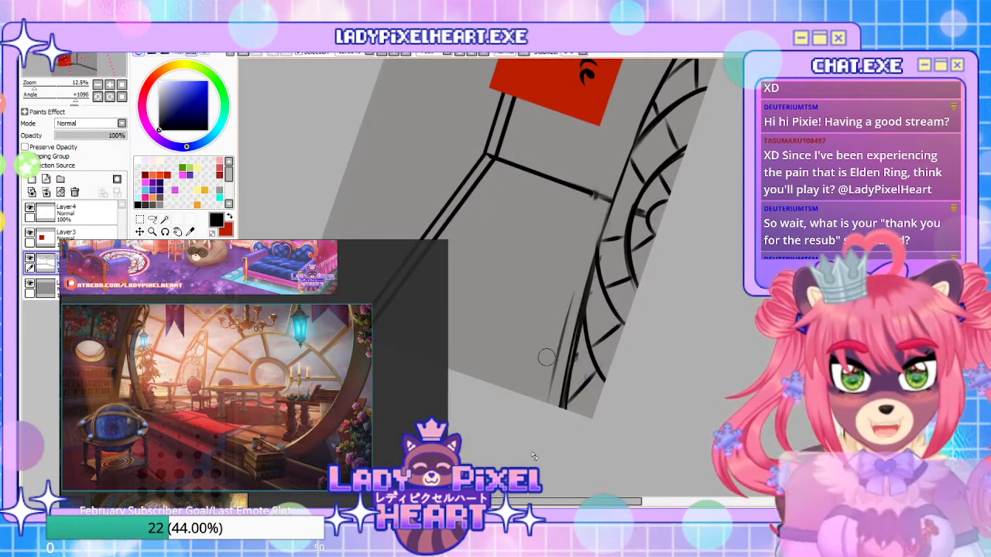
left_click_drag(651, 403, 588, 138)
left_click_drag(431, 384, 553, 294)
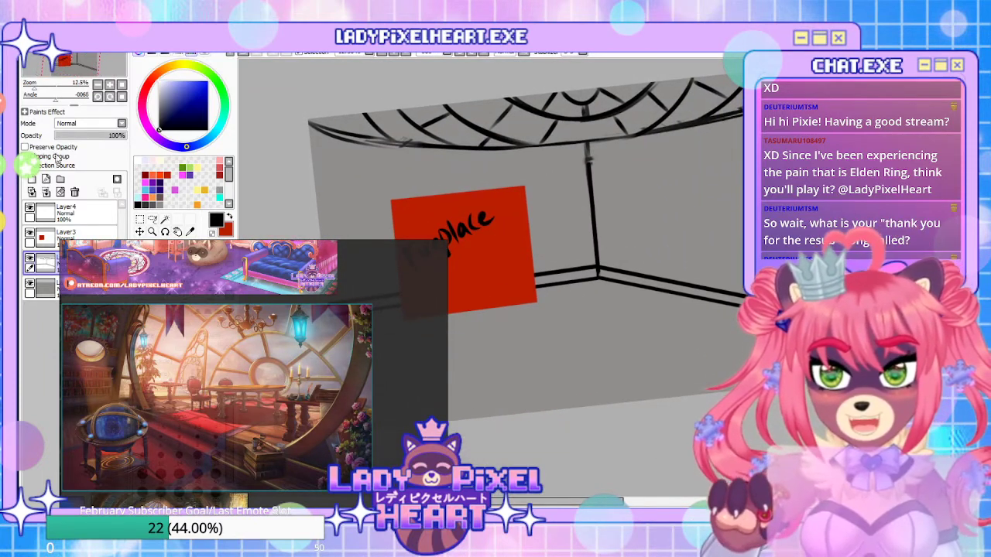
left_click(122, 96)
Examine the reference images, enlarging the study with the glowing fireplace and chair, and move the reference window clear of the layer list
scroll(289, 416, "down", 3)
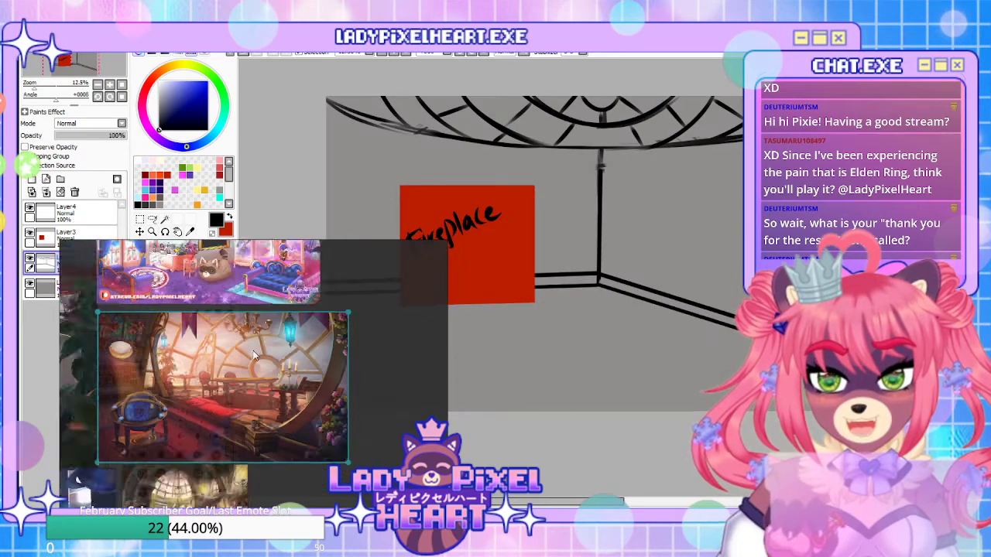
scroll(136, 383, "up", 3)
scroll(178, 369, "down", 4)
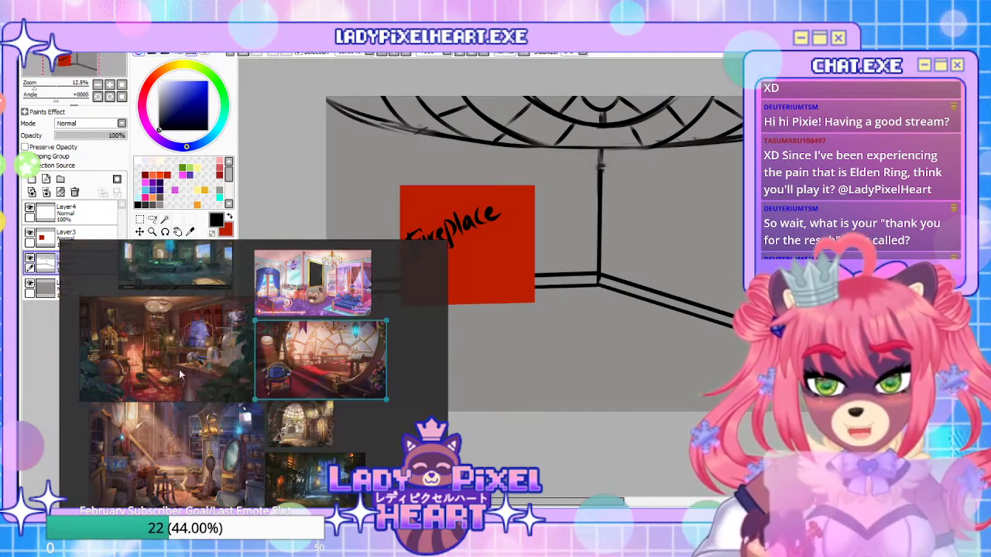
scroll(94, 343, "up", 9)
scroll(109, 339, "down", 3)
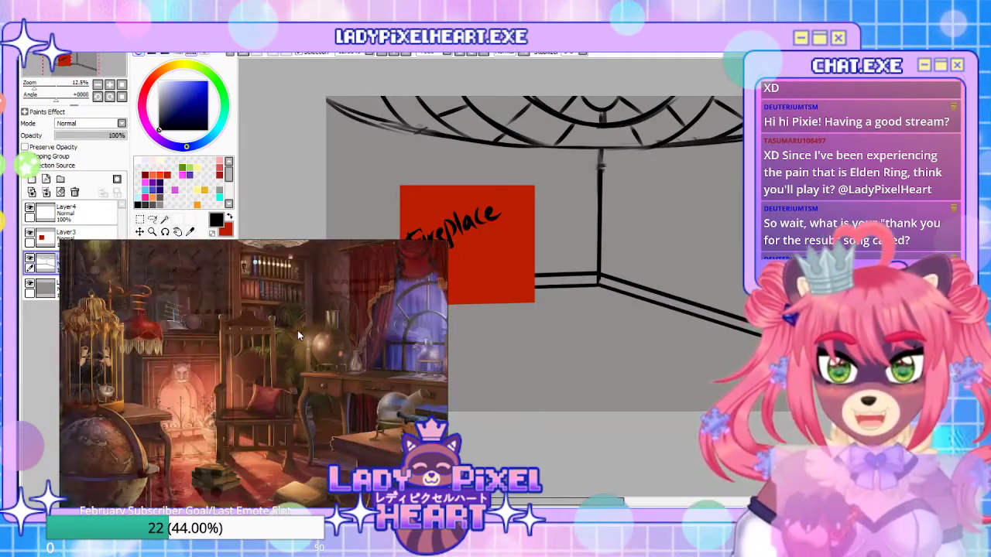
scroll(264, 329, "down", 2)
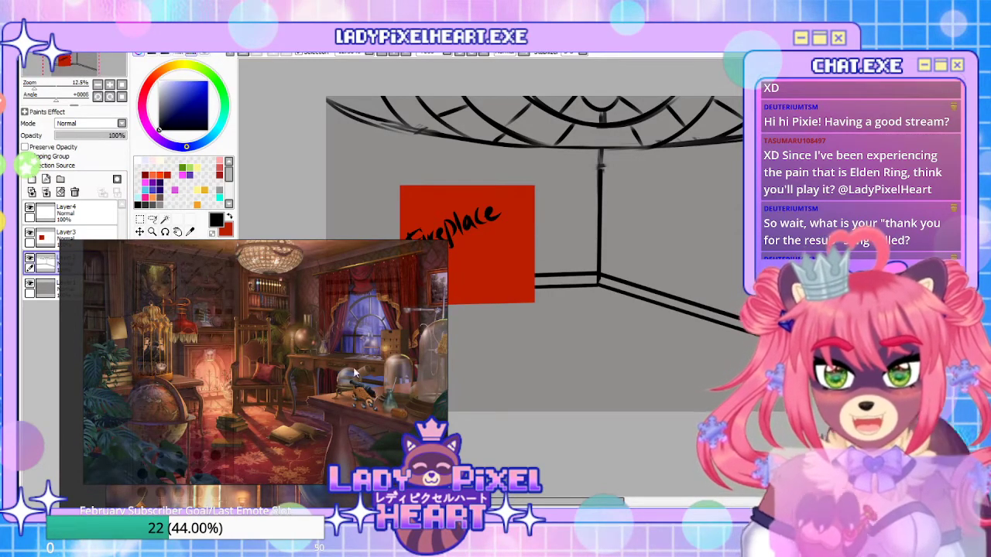
left_click_drag(69, 268, 54, 326)
On Layer4, block in an upright purple rectangle overlapping the fireplace's lower right corner and nudge it slightly up and left
left_click(68, 210)
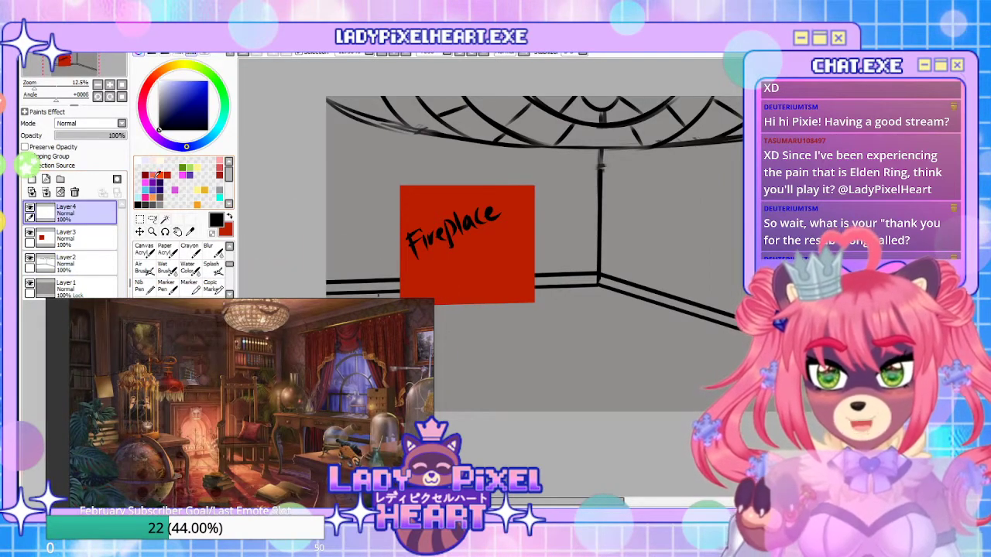
left_click(158, 178)
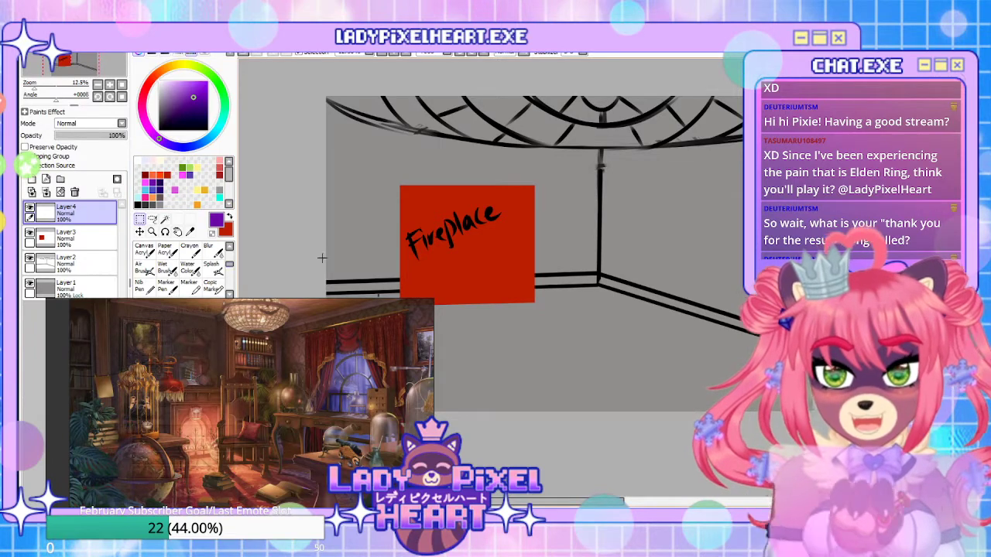
left_click_drag(521, 233, 595, 354)
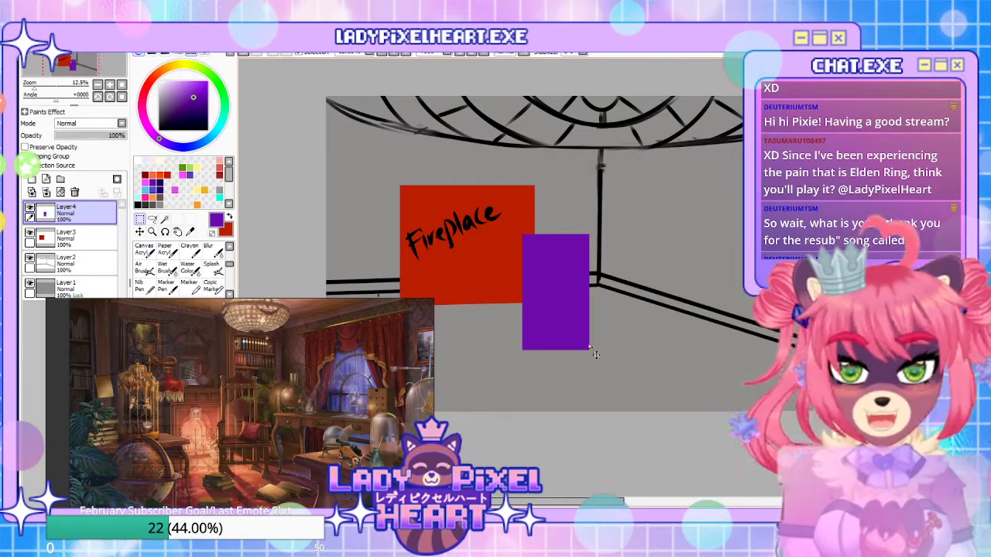
left_click_drag(676, 259, 668, 242)
scroll(642, 254, "up", 2)
scroll(615, 264, "down", 1)
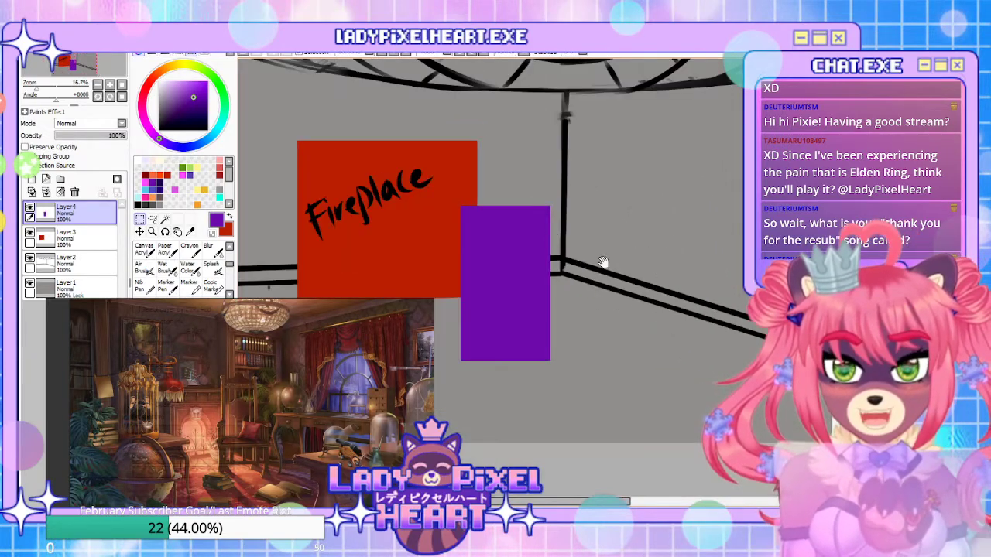
left_click_drag(554, 246, 562, 300)
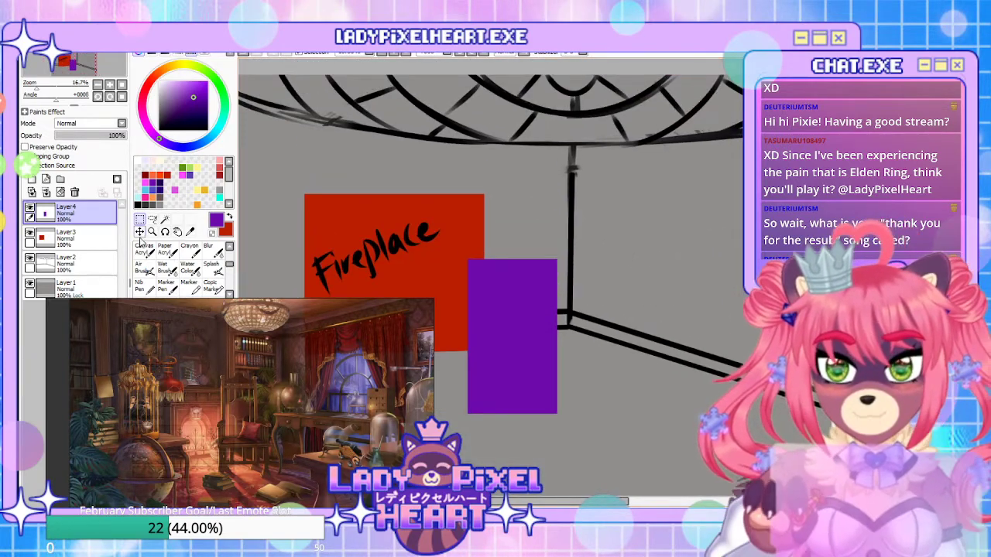
left_click(140, 233)
mouse_move(749, 275)
left_mouse_down()
mouse_move(669, 283)
mouse_move(748, 265)
left_mouse_up()
mouse_move(496, 356)
left_mouse_down()
mouse_move(564, 348)
mouse_move(487, 348)
left_mouse_up()
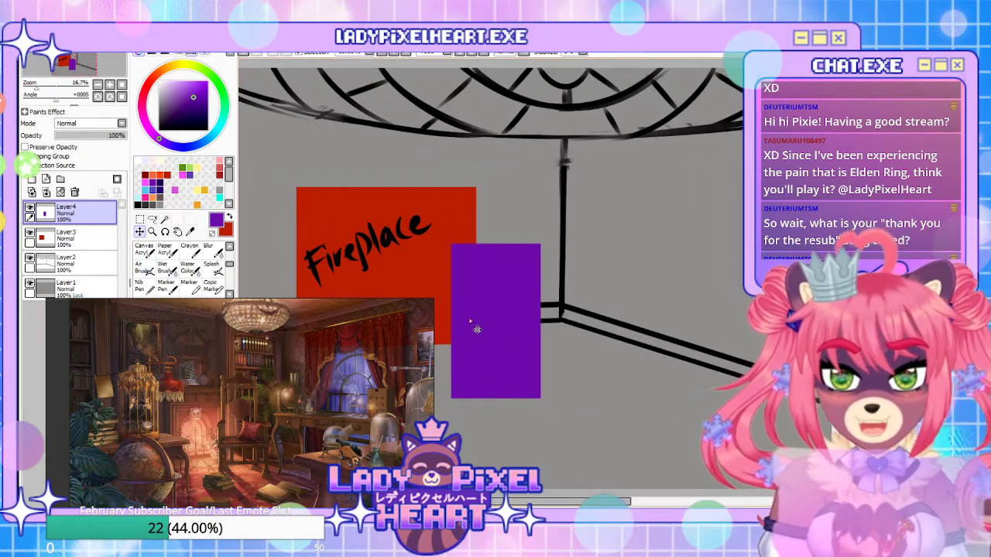
left_click_drag(617, 367, 627, 337)
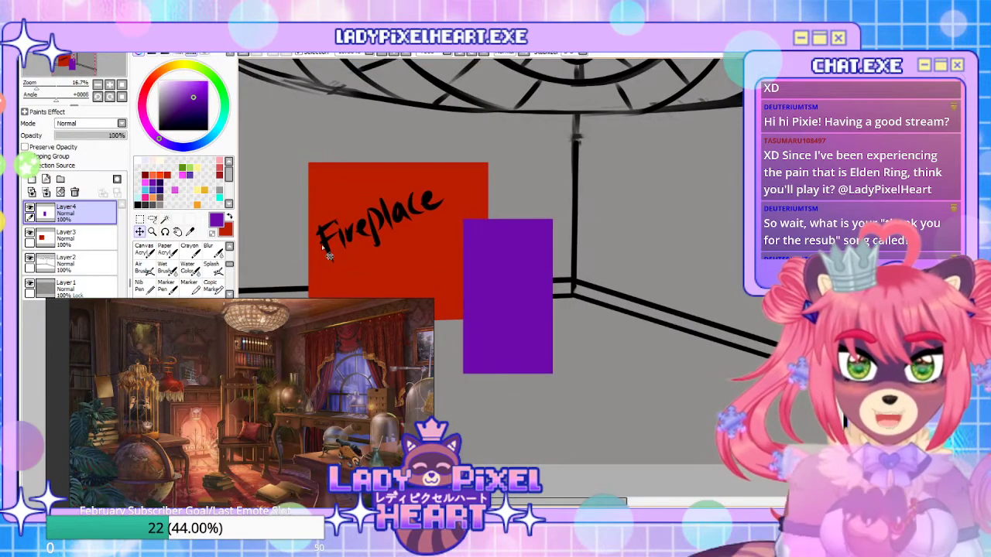
Write the label "Chair" in black across the purple rectangle
key("n")
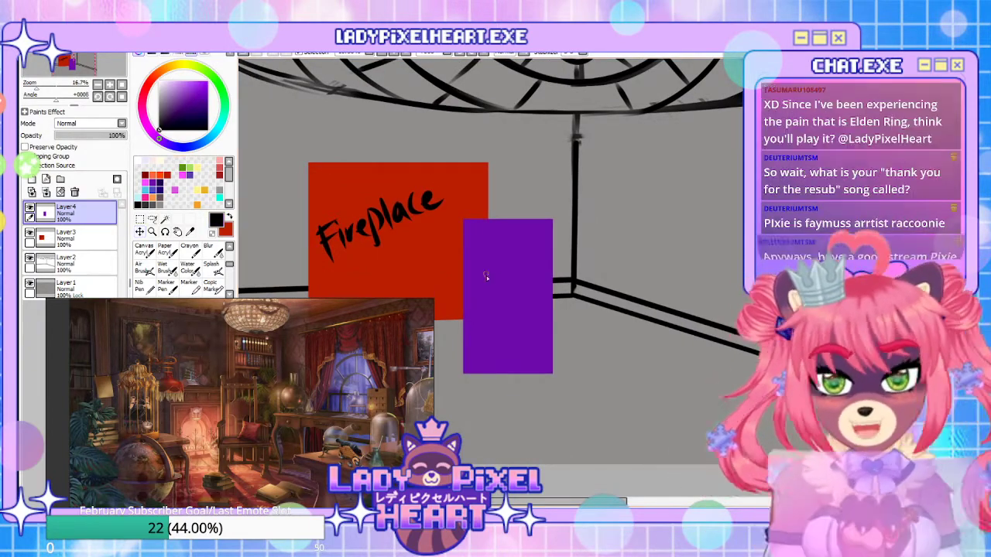
mouse_move(490, 299)
left_mouse_down()
mouse_move(493, 286)
mouse_move(511, 280)
left_mouse_up()
mouse_move(504, 380)
left_mouse_down()
mouse_move(553, 327)
mouse_move(582, 430)
left_mouse_up()
On a new layer, sketch a long dark blue box in perspective along the right wall's baseboard
left_click(32, 179)
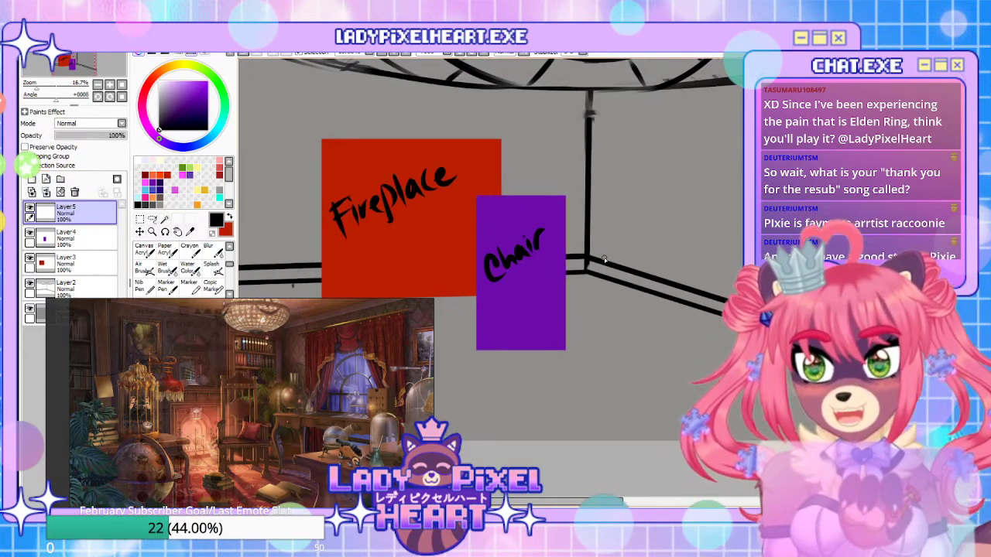
mouse_move(627, 270)
left_mouse_down()
mouse_move(549, 320)
mouse_move(630, 314)
mouse_move(610, 459)
mouse_move(593, 456)
mouse_move(644, 442)
mouse_move(747, 446)
mouse_move(691, 449)
mouse_move(618, 421)
left_mouse_up()
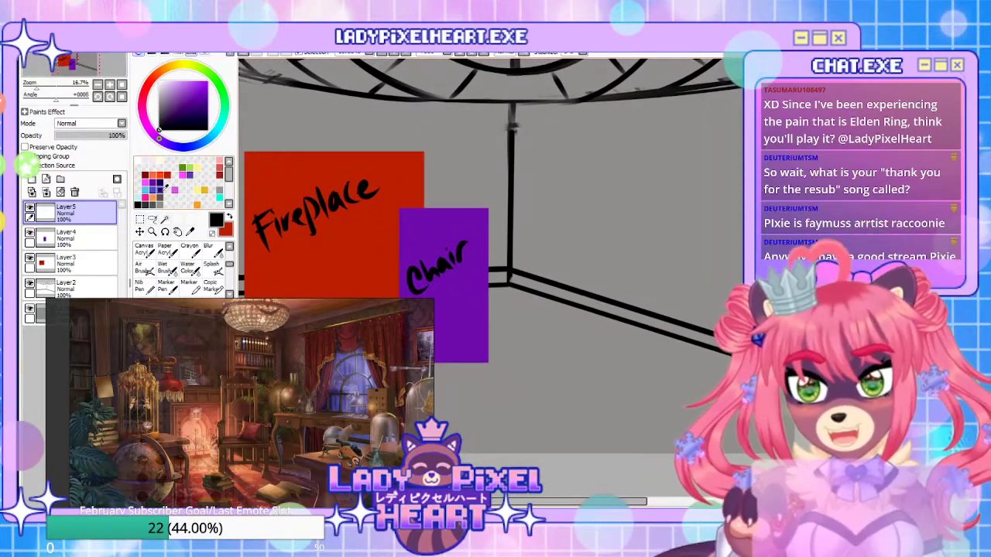
left_click(158, 188)
mouse_move(624, 373)
left_mouse_down()
mouse_move(627, 288)
mouse_move(621, 371)
left_mouse_up()
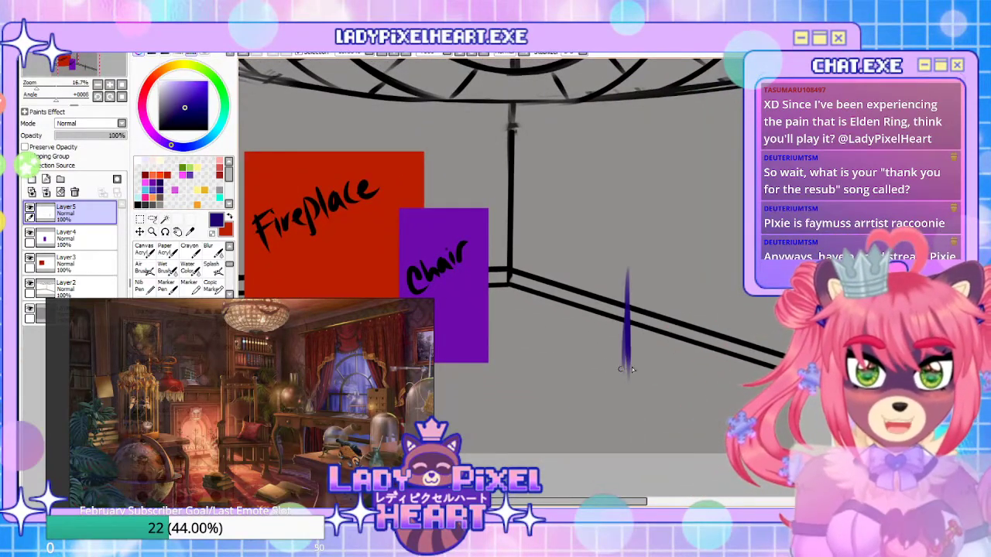
left_click_drag(697, 341, 705, 273)
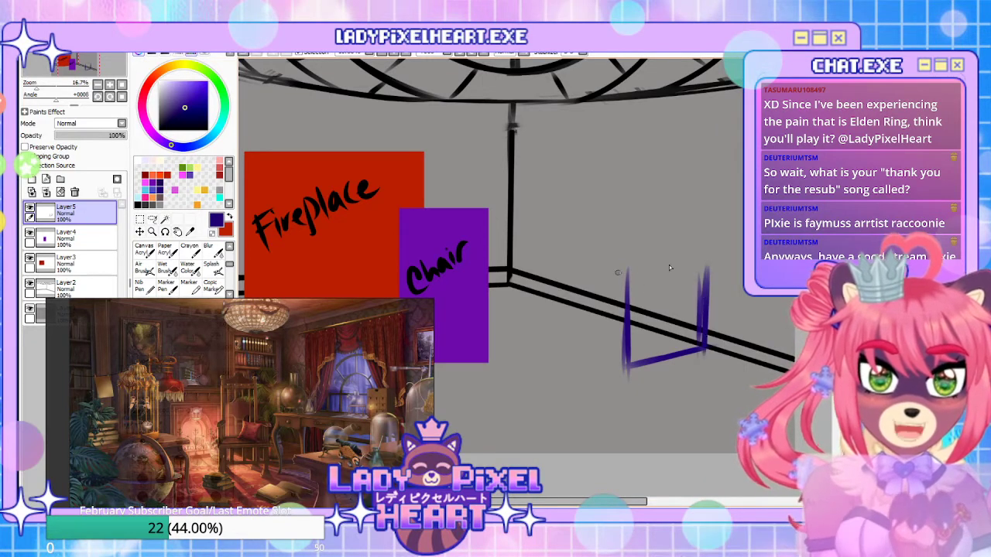
mouse_move(626, 271)
left_mouse_down()
mouse_move(507, 249)
mouse_move(501, 318)
left_mouse_up()
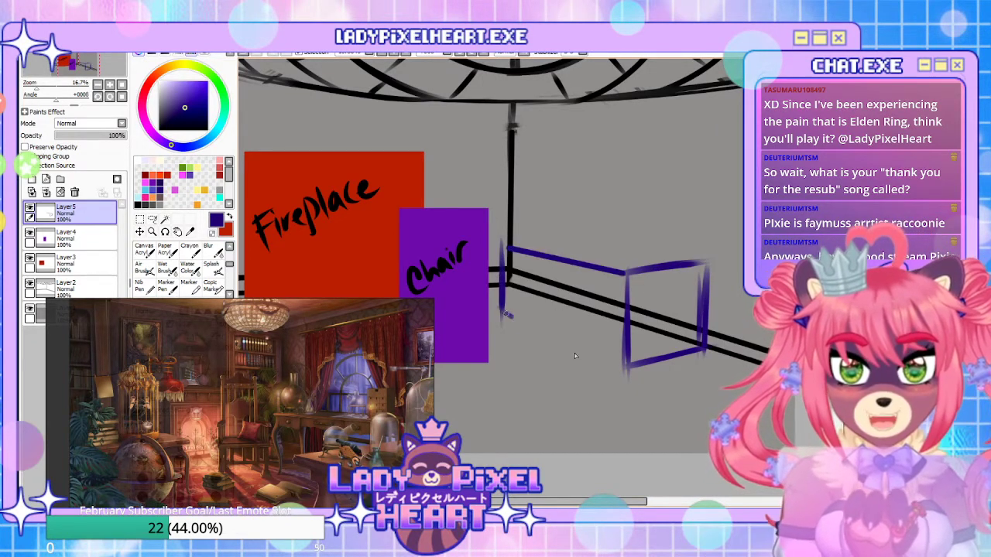
left_click_drag(503, 309, 624, 362)
left_click_drag(524, 323, 619, 366)
mouse_move(506, 245)
left_mouse_down()
mouse_move(585, 229)
mouse_move(689, 252)
left_mouse_up()
left_click_drag(584, 227, 700, 258)
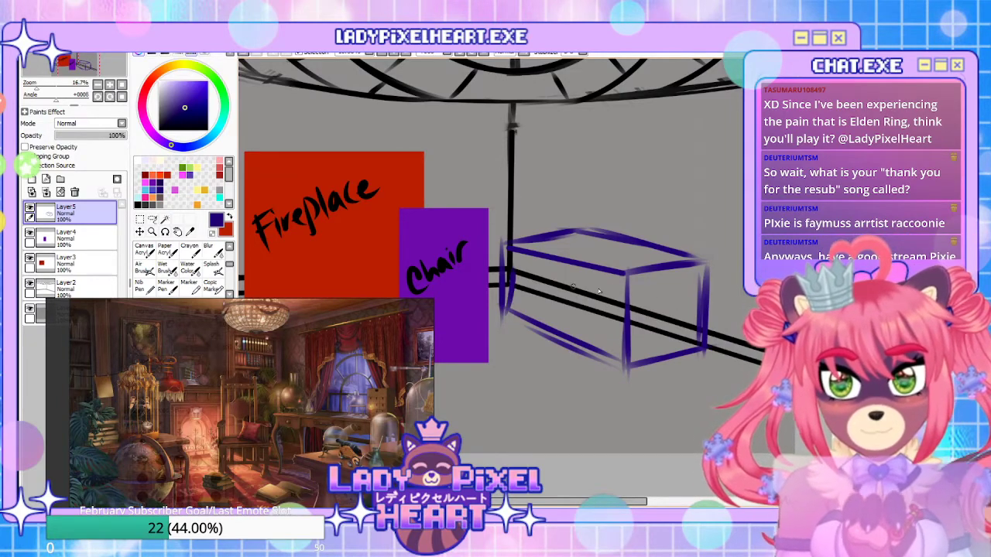
left_click(164, 220)
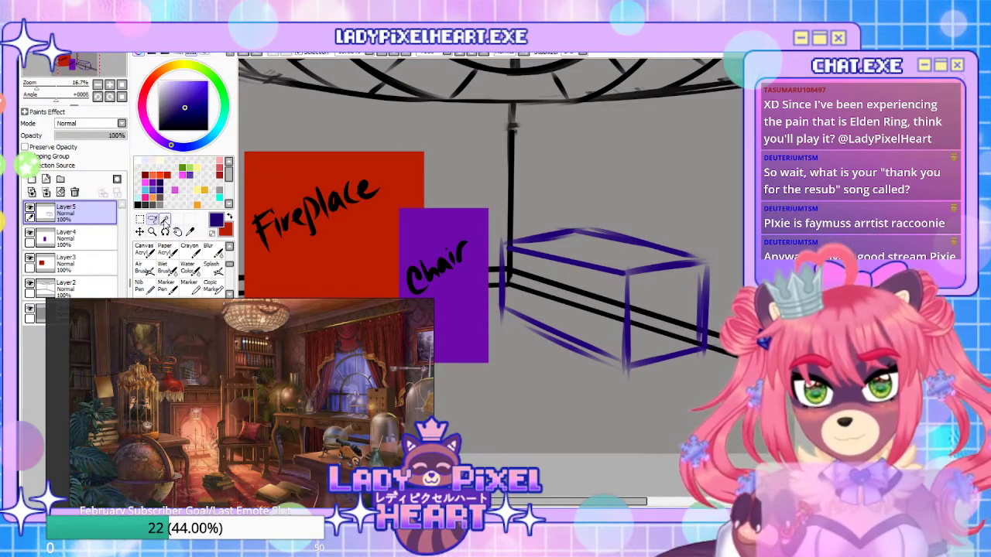
Fill the sketched box on Layer5 with solid dark blue by selecting its surroundings, inverting the selection, filling and deselecting
left_click(661, 189)
left_click(175, 43)
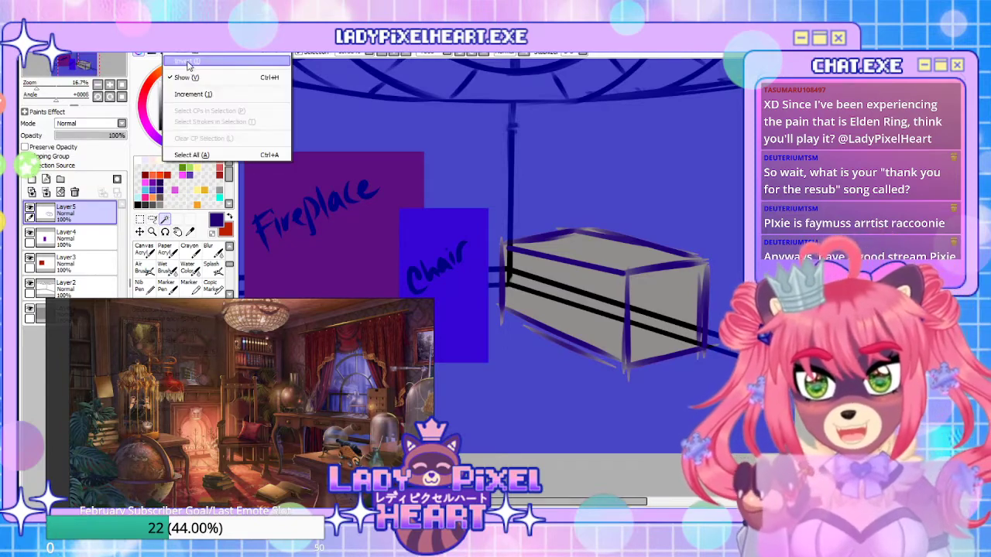
left_click(183, 68)
key("ctrl+f")
key("ctrl+d")
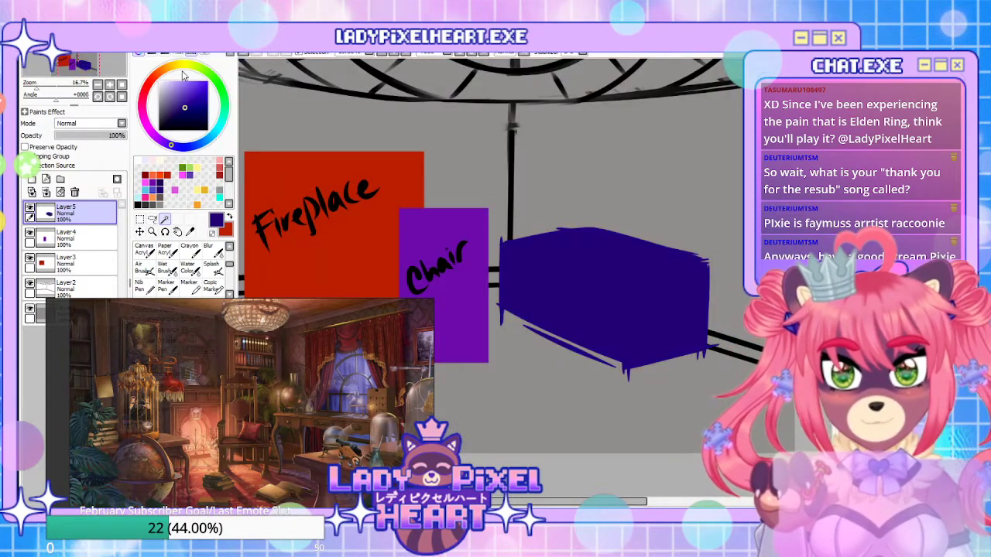
Erase the stray line ends around the dark blue box with straight strokes, trimming its bottom, right side and sloping top edge
key("ctrl+z")
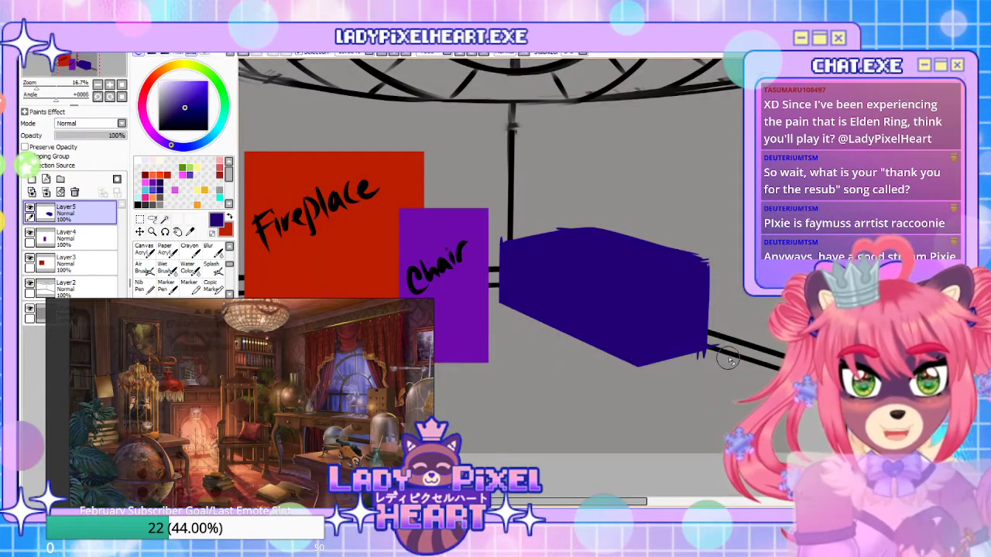
left_click_drag(630, 379, 718, 355)
left_click_drag(717, 241, 711, 397)
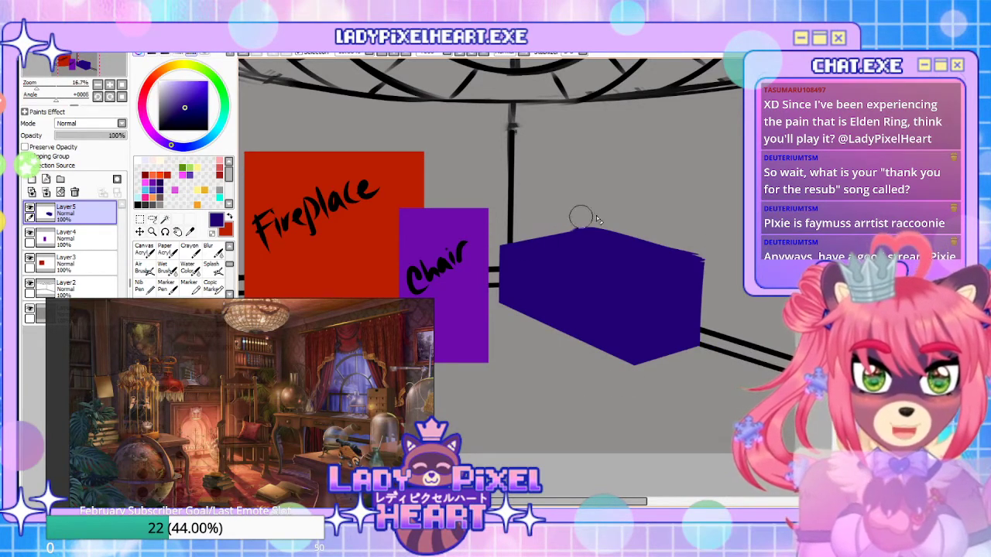
left_click(733, 259, "shift")
key("ctrl+z")
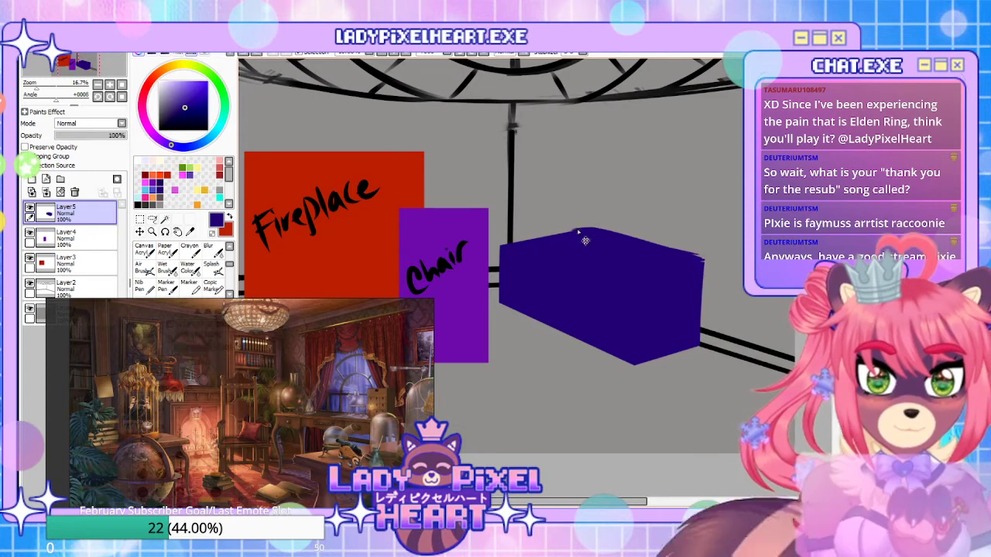
left_click(539, 220)
left_click(734, 271, "shift")
key("ctrl+z")
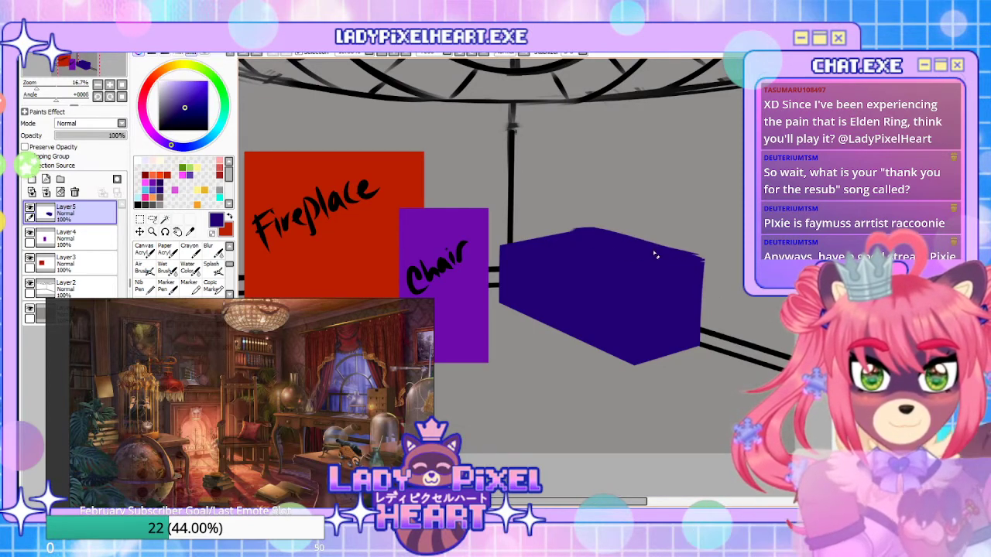
key("ctrl+y")
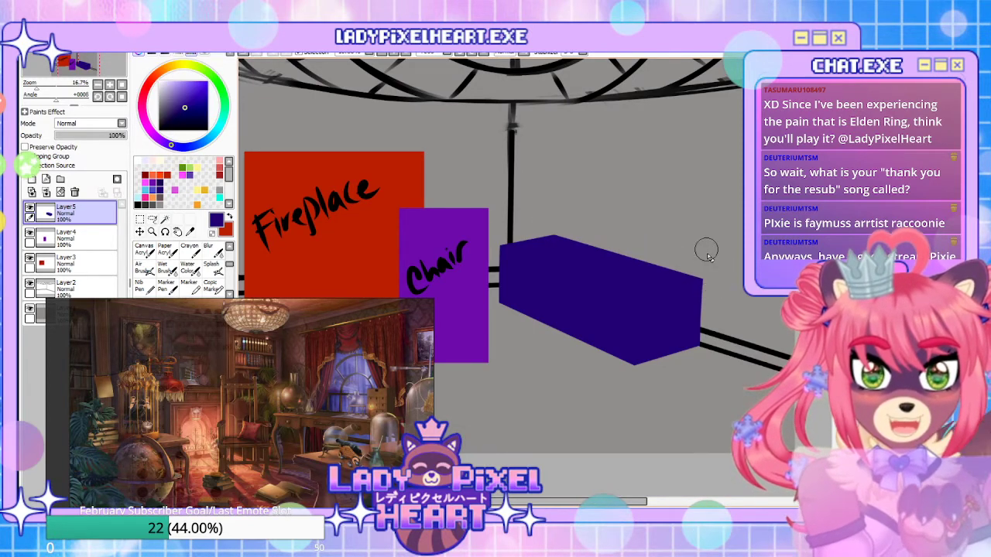
left_click_drag(624, 402, 603, 350)
left_click_drag(643, 312, 629, 381)
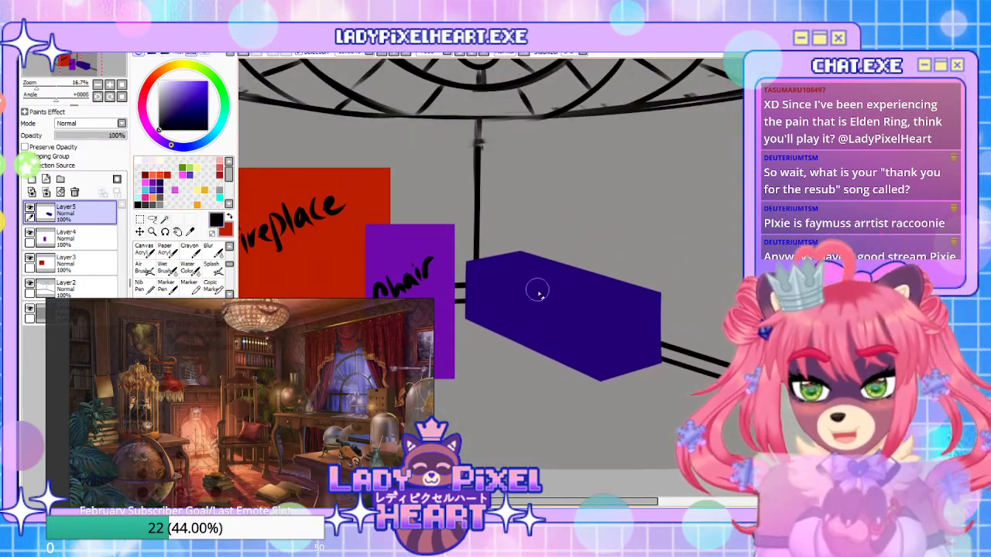
Write the label "desk" in black across the dark blue box
mouse_move(509, 300)
left_mouse_down()
mouse_move(511, 276)
mouse_move(548, 313)
left_mouse_up()
mouse_move(584, 410)
left_mouse_down()
mouse_move(660, 319)
mouse_move(628, 330)
left_mouse_up()
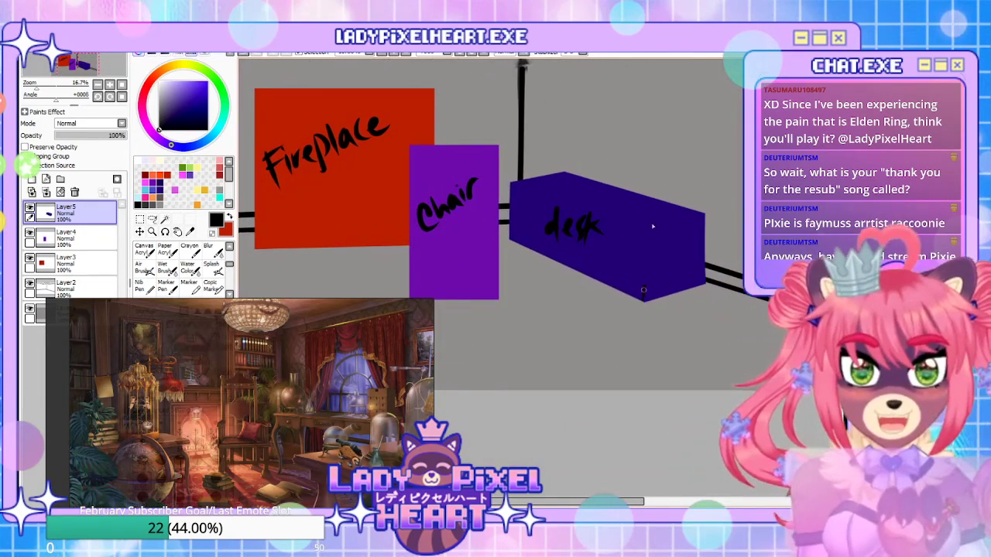
left_click_drag(541, 366, 569, 427)
left_click_drag(656, 380, 562, 391)
left_click_drag(643, 381, 621, 392)
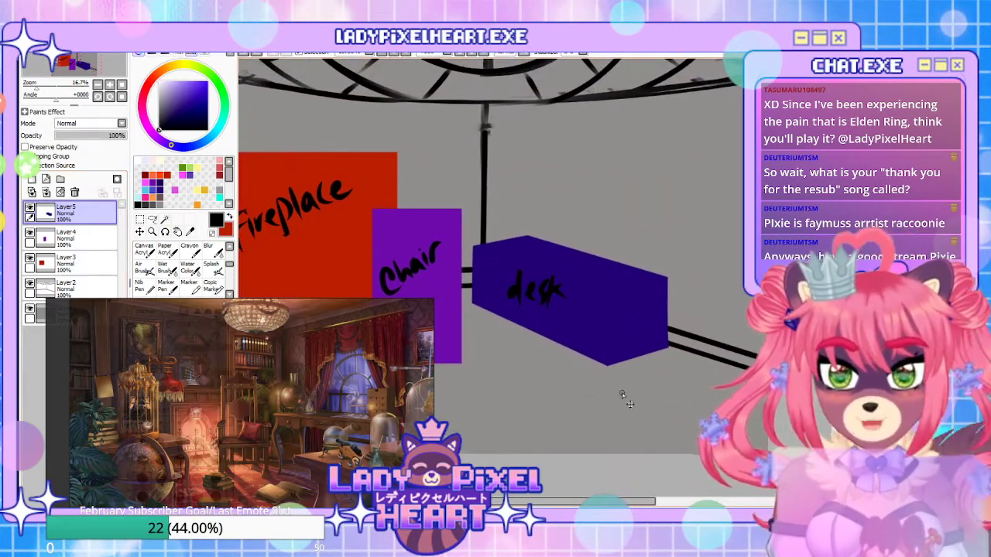
Transform the labelled desk block to make it slightly shorter from its bottom edge
key("ctrl+t")
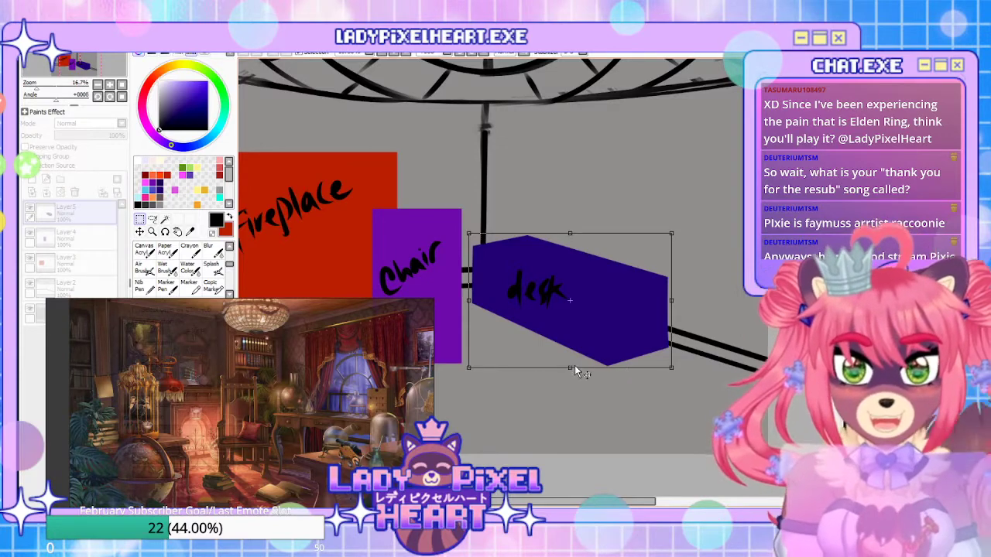
left_click_drag(570, 367, 571, 359)
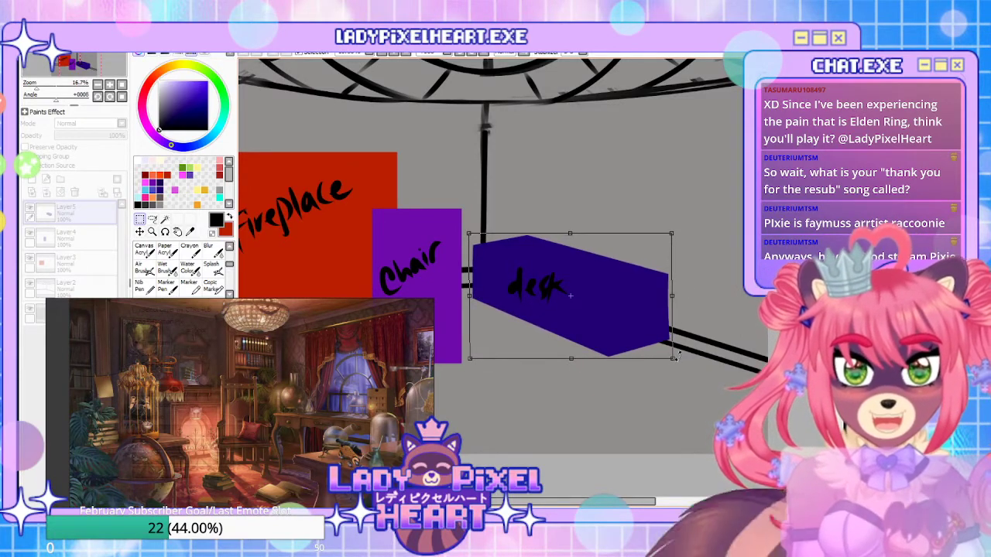
key("Return")
On Layer3, outline a narrow side face in red along the fireplace block's left edge
left_click_drag(573, 396, 657, 414)
left_click(503, 346, "ctrl")
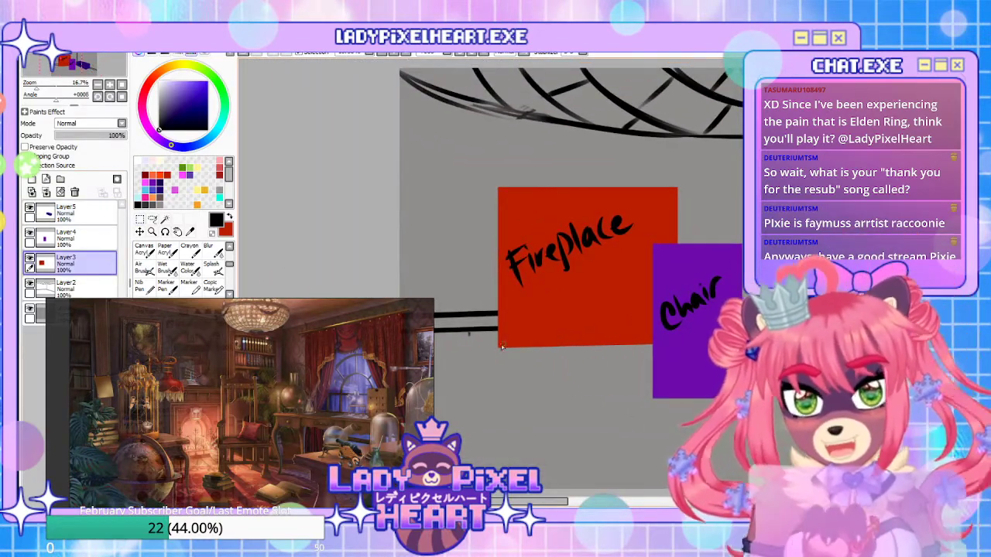
left_click(223, 224)
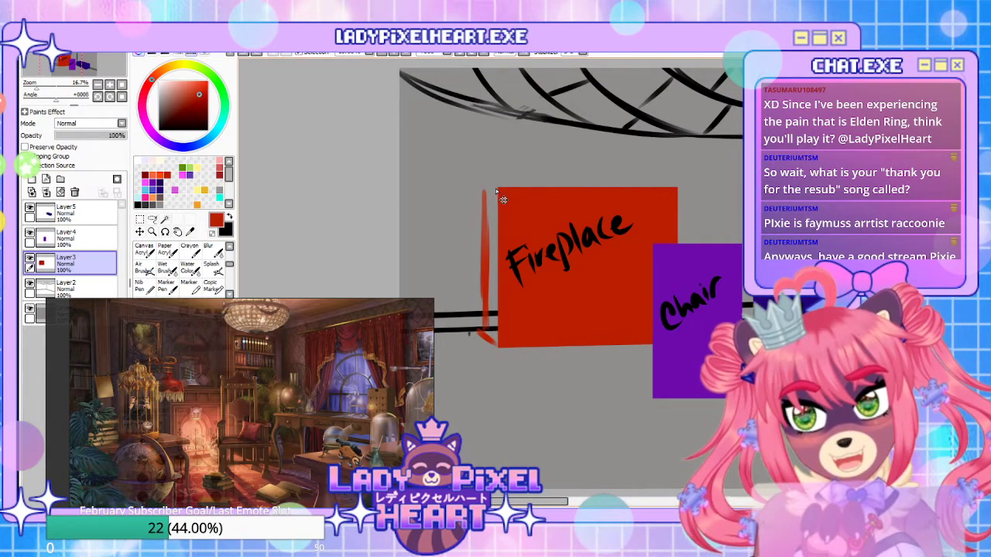
left_click_drag(484, 195, 500, 188)
left_click_drag(725, 293, 476, 204)
Add a new layer above Layer5 at the top of the layer stack
left_click(91, 217)
left_click(31, 179)
left_click_drag(69, 214, 103, 209)
Examine the glowing-fireplace reference up close, comparing the objects left of its fireplace with the blocked-in room
left_click_drag(627, 332, 701, 371)
left_click_drag(530, 341, 478, 374)
left_click_drag(593, 369, 612, 428)
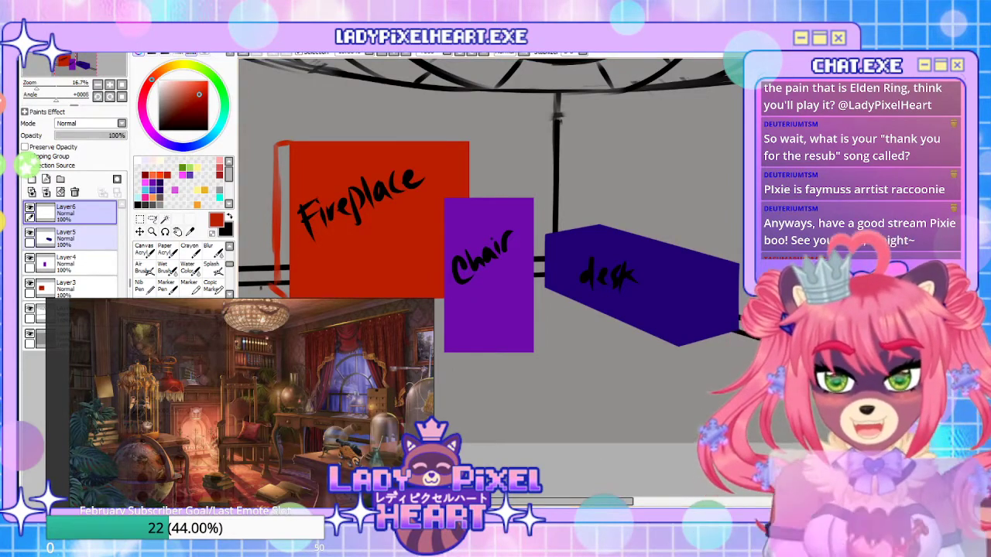
scroll(274, 380, "down", 3)
scroll(190, 436, "up", 3)
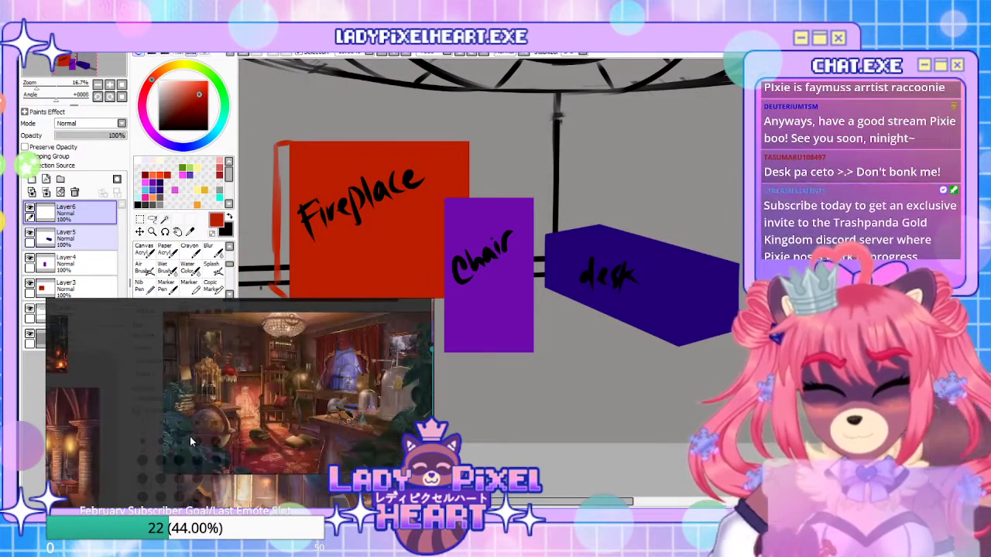
scroll(198, 442, "down", 2)
scroll(205, 434, "up", 3)
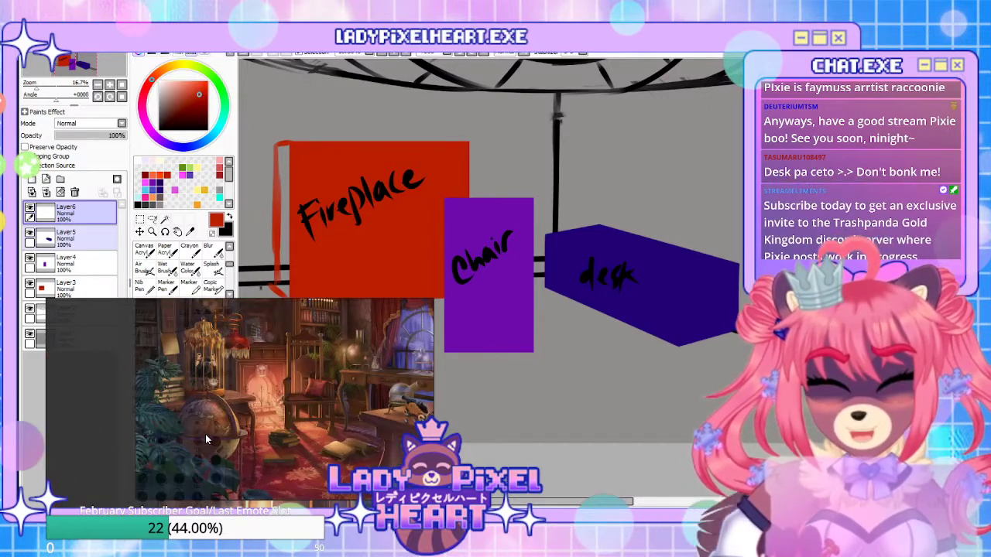
left_click_drag(563, 388, 752, 378)
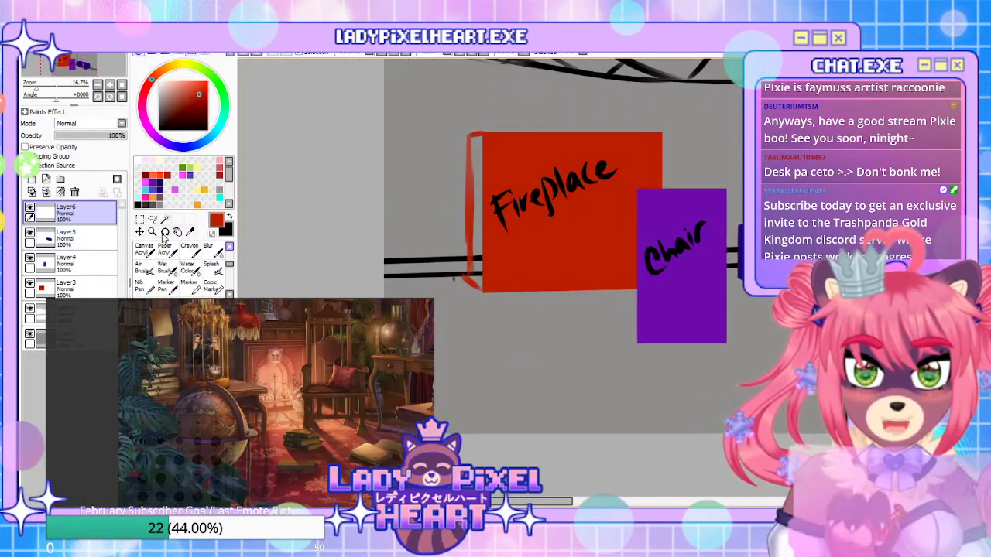
Paint a solid hot pink circle over the fireplace's lower-left corner as the globe placeholder
left_click(158, 187)
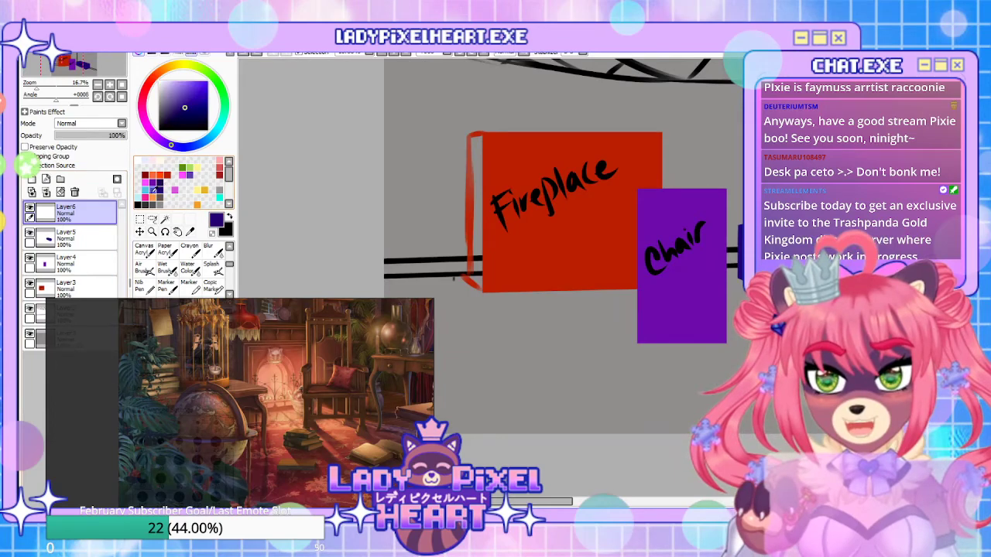
left_click(154, 178)
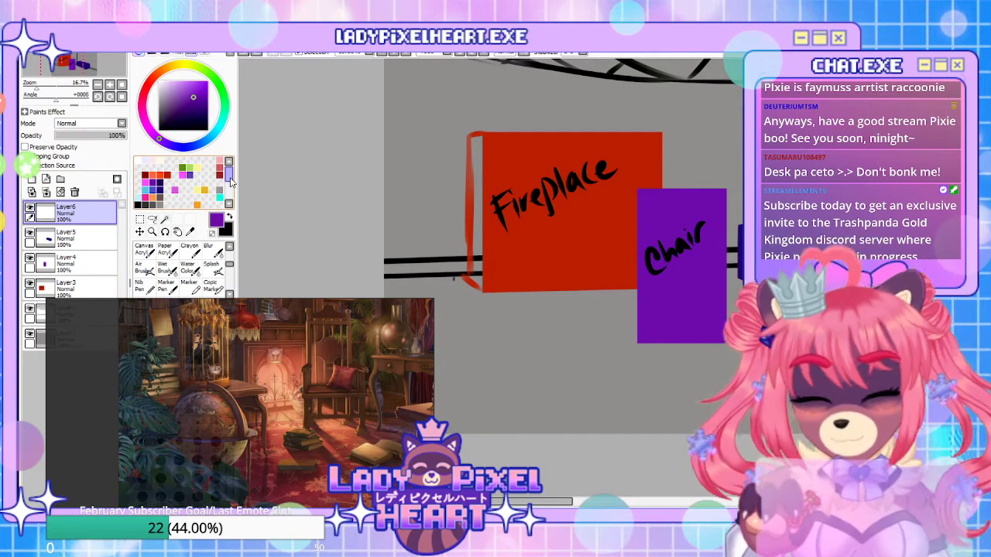
left_click(146, 187)
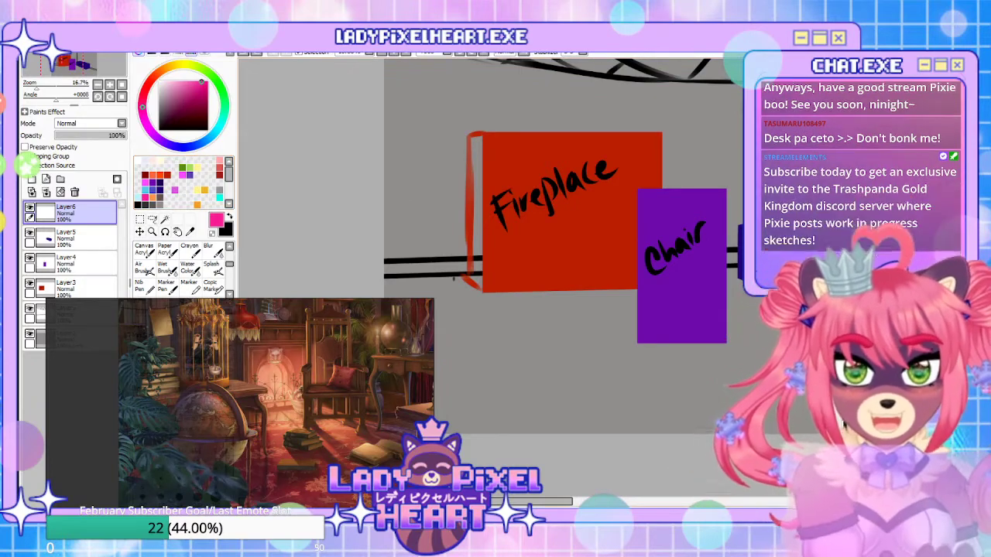
mouse_move(471, 307)
left_mouse_down()
mouse_move(464, 355)
mouse_move(491, 328)
left_mouse_up()
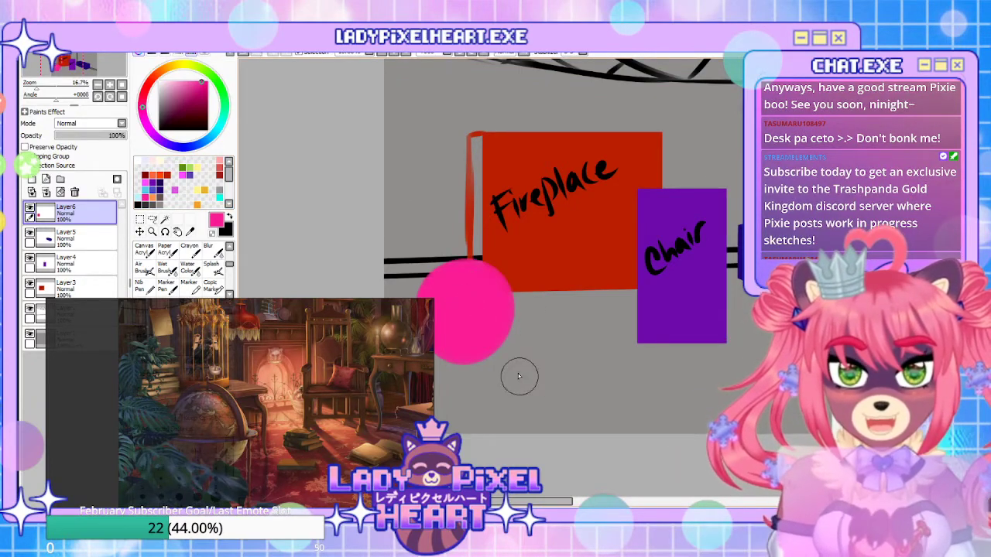
key("ctrl+z")
mouse_move(475, 293)
left_mouse_down()
mouse_move(491, 349)
mouse_move(434, 308)
left_mouse_up()
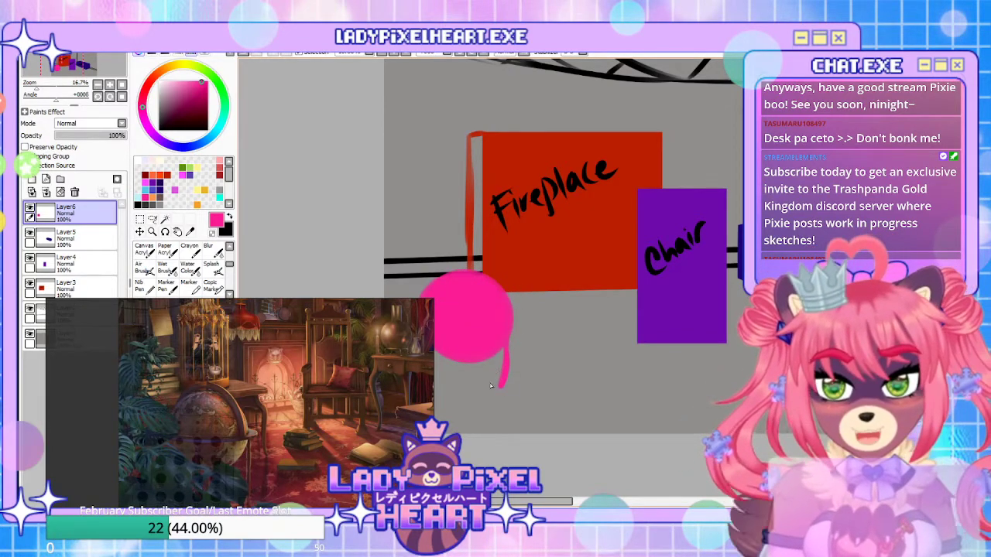
Draw pink stand legs with a base under the circle and letter "Globe" across it in black
left_click_drag(498, 392, 545, 374)
key("ctrl+z")
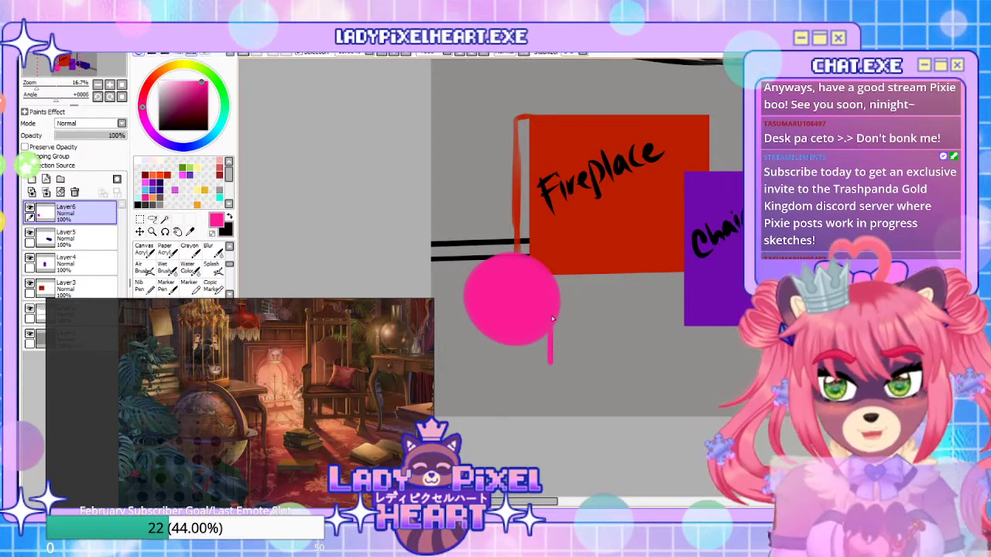
left_click_drag(551, 324, 551, 362)
mouse_move(470, 319)
left_mouse_down()
mouse_move(469, 363)
mouse_move(552, 360)
left_mouse_up()
left_click_drag(592, 392, 519, 376)
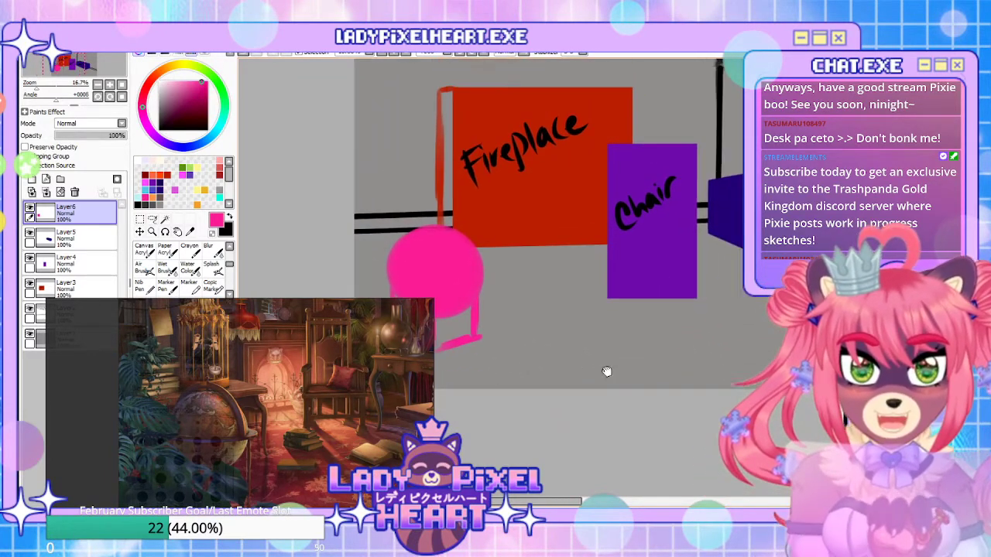
mouse_move(434, 269)
left_mouse_down()
mouse_move(424, 294)
mouse_move(448, 272)
mouse_move(480, 273)
left_mouse_up()
mouse_move(599, 413)
left_mouse_down()
mouse_move(568, 299)
mouse_move(599, 383)
left_mouse_up()
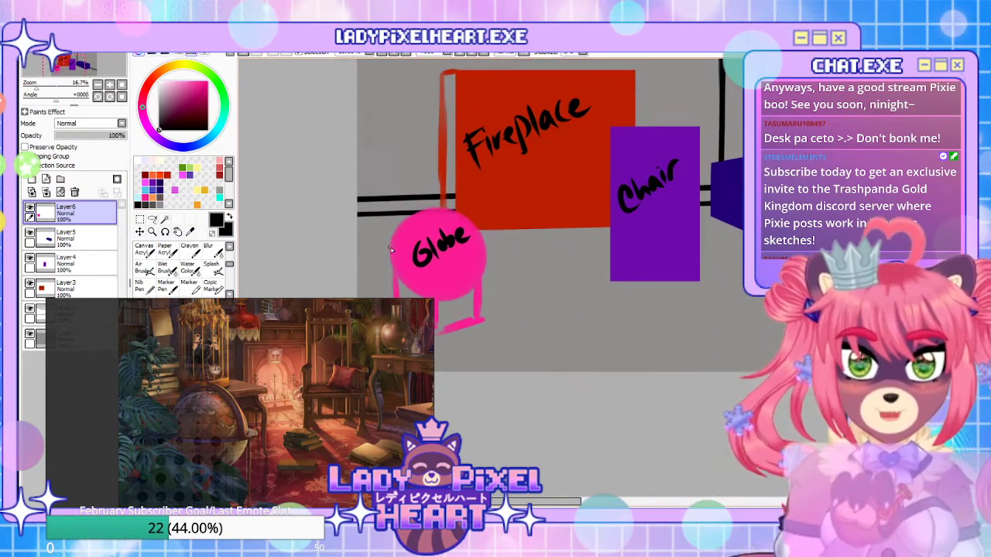
Move the globe up and to the left so it stands beside the fireplace's lower-left edge
left_click(140, 232)
left_click_drag(452, 274, 768, 276)
left_click_drag(655, 310, 478, 305)
left_click_drag(611, 289, 290, 247)
left_click_drag(567, 335, 701, 345)
left_click_drag(389, 253, 368, 240)
left_click_drag(663, 427, 604, 399)
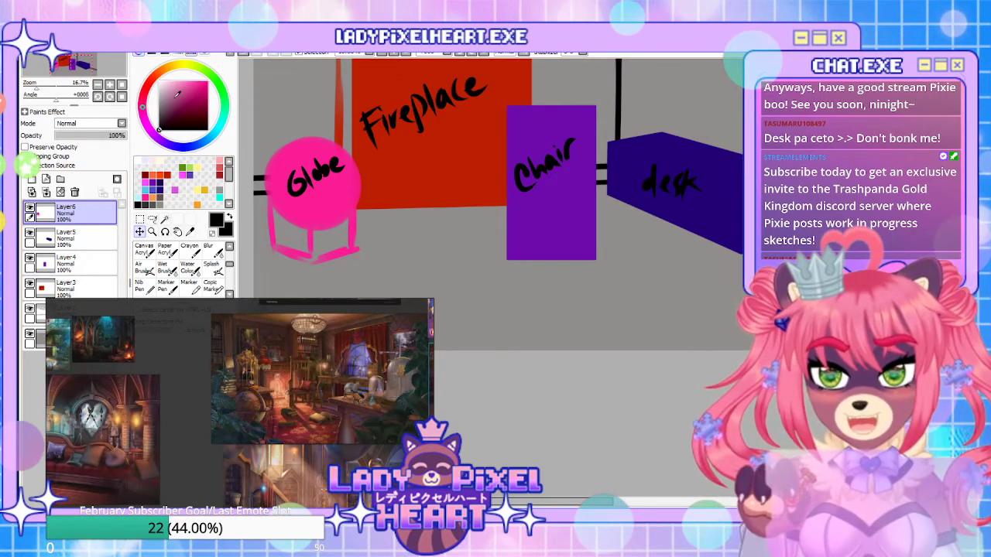
Add a new layer and paint a small blue slab-shaped block on the floor at the chair's lower-left corner
left_click(32, 179)
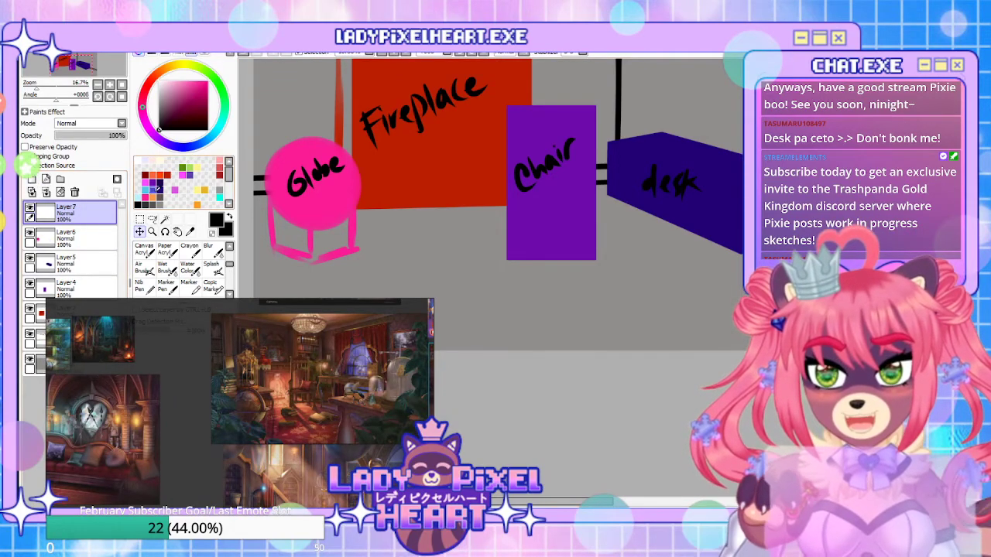
left_click(159, 185)
key("b")
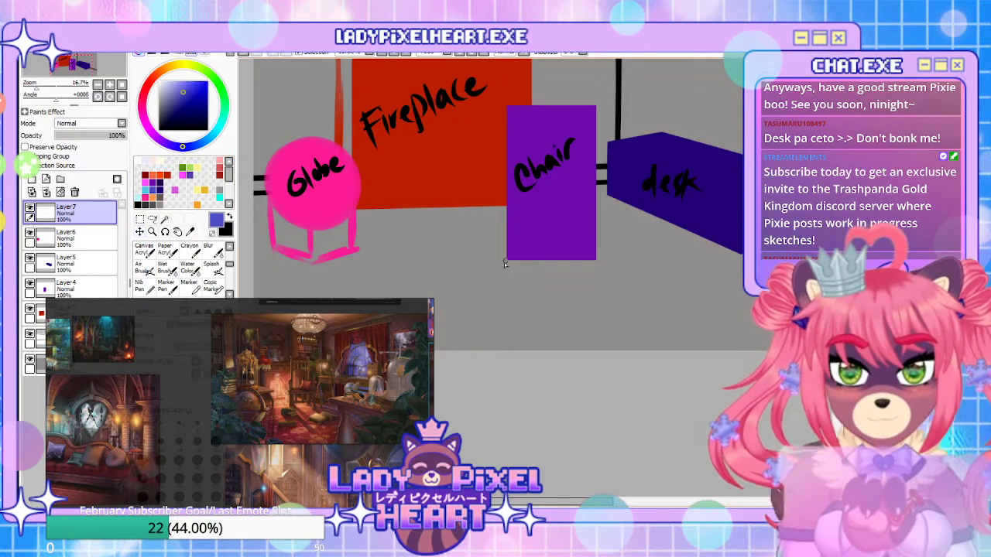
left_click_drag(500, 266, 532, 281)
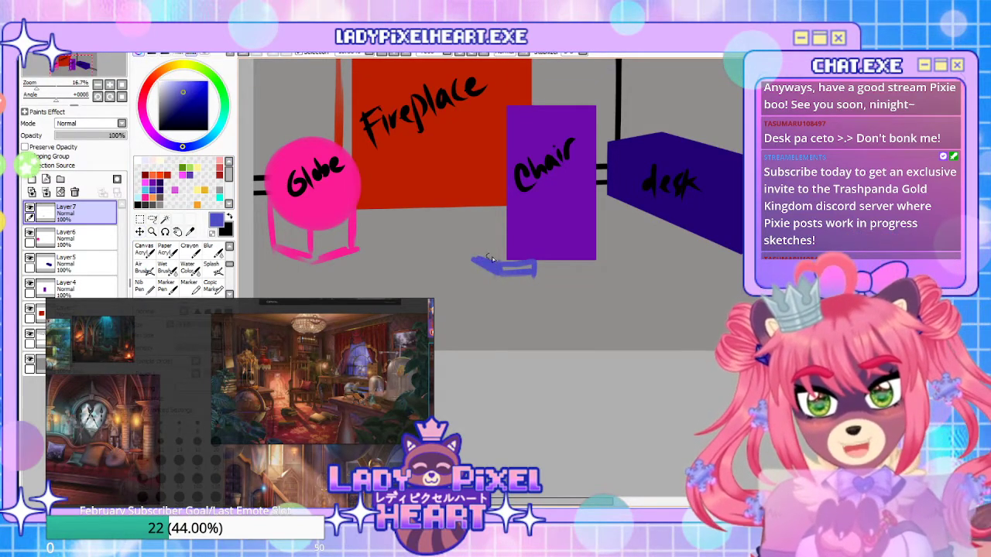
left_click_drag(475, 259, 524, 258)
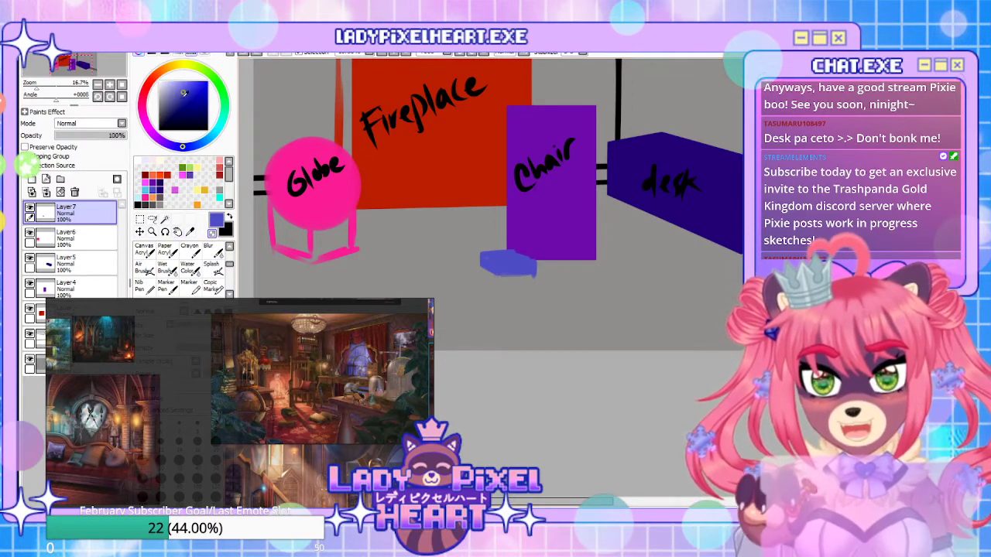
Duplicate the blue block's layer and put both block layers into a new layer folder
left_click(140, 231)
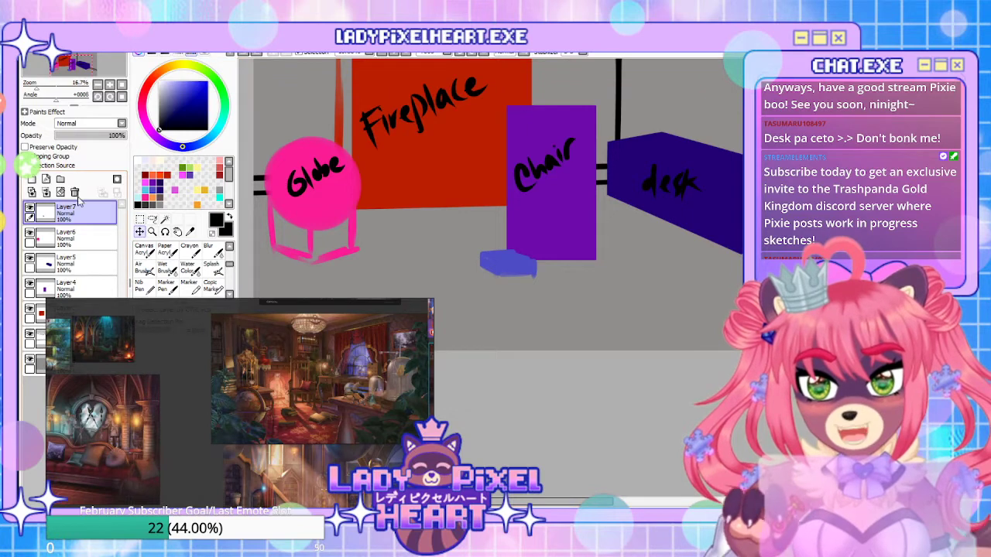
key("ctrl+v")
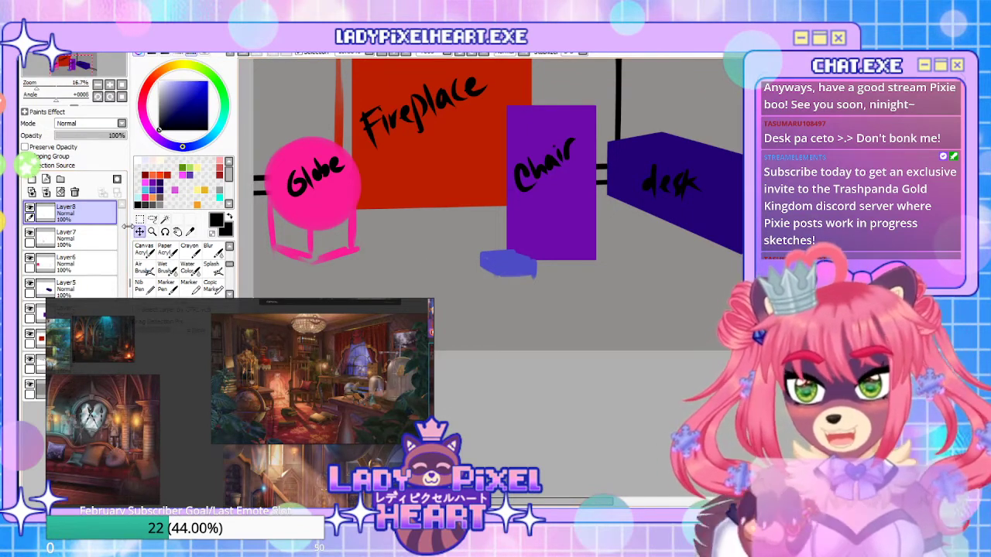
left_click(61, 179)
left_click_drag(70, 236, 75, 216)
mouse_move(84, 261)
left_mouse_down()
mouse_move(84, 244)
mouse_move(90, 252)
left_mouse_up()
Move the duplicated blue block up so it stacks on the original at the chair's foot
left_click(81, 237)
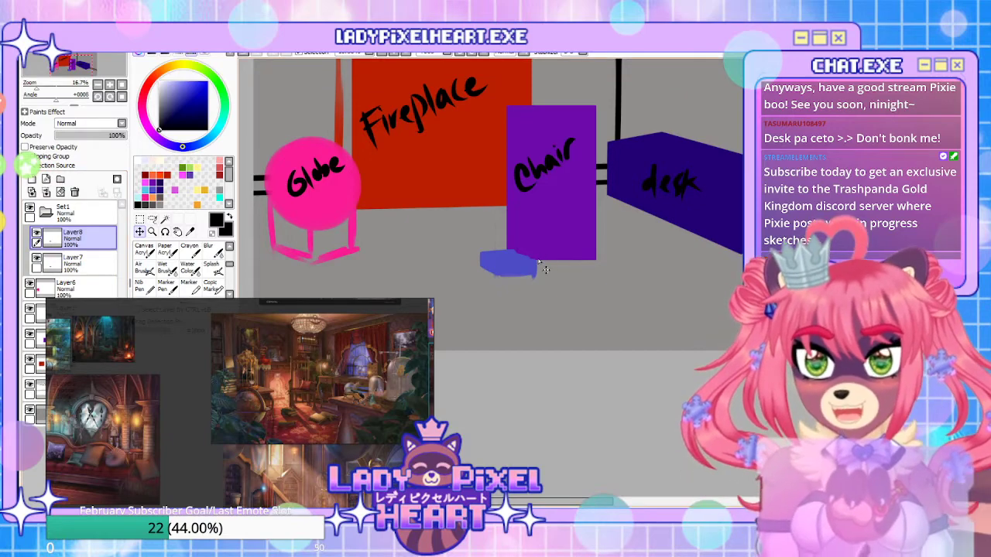
left_click_drag(526, 270, 481, 246)
left_click_drag(510, 289, 537, 259)
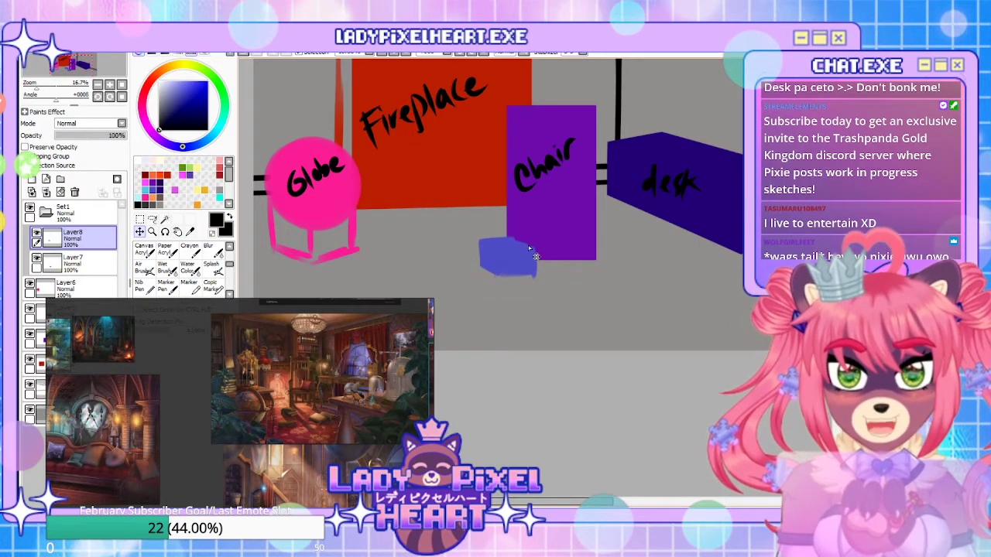
Make three more copies of the blue block, placing them on the desk and on the floor to either side of the chair
key("ctrl+v")
left_click_drag(536, 244, 763, 172)
key("ctrl+v")
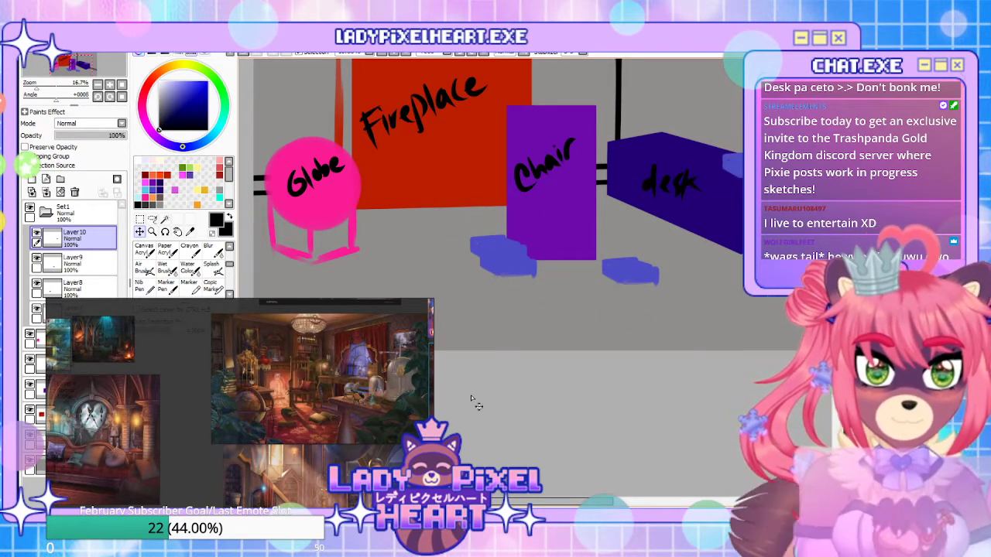
key("ctrl+v")
left_click_drag(511, 200, 459, 334)
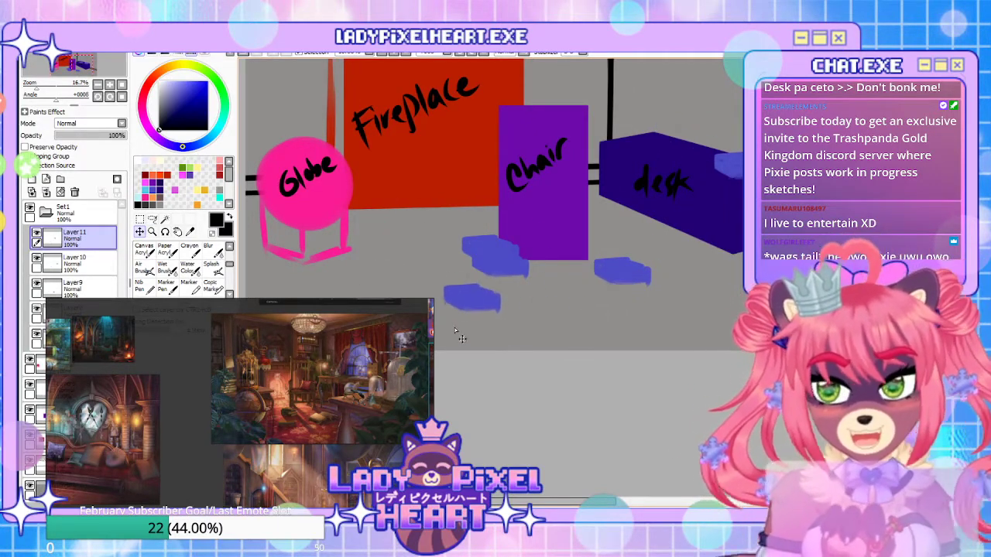
Compare the room layout with the reference images, examining the furniture around the globe and fireplace
left_click_drag(563, 307, 651, 416)
left_click_drag(643, 326, 595, 391)
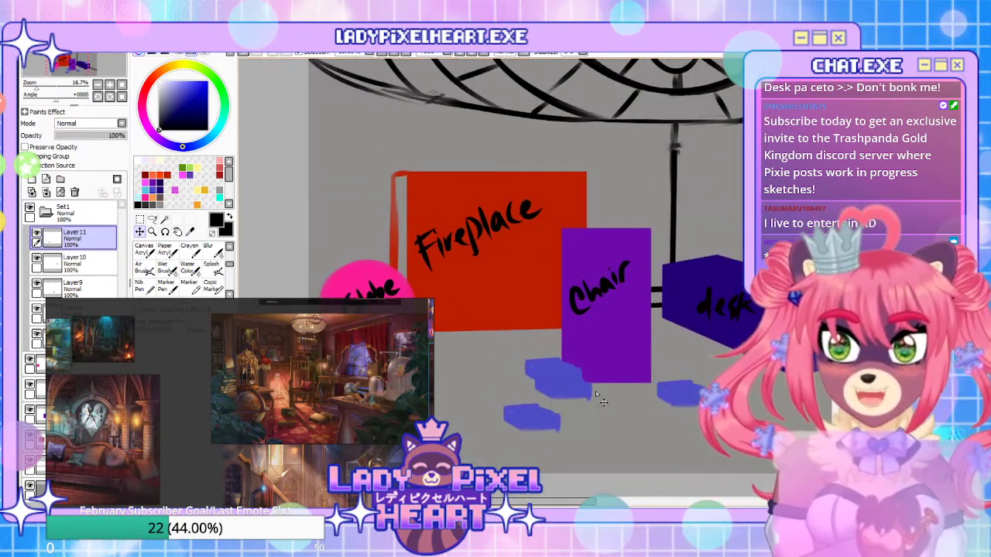
left_click_drag(596, 395, 627, 303)
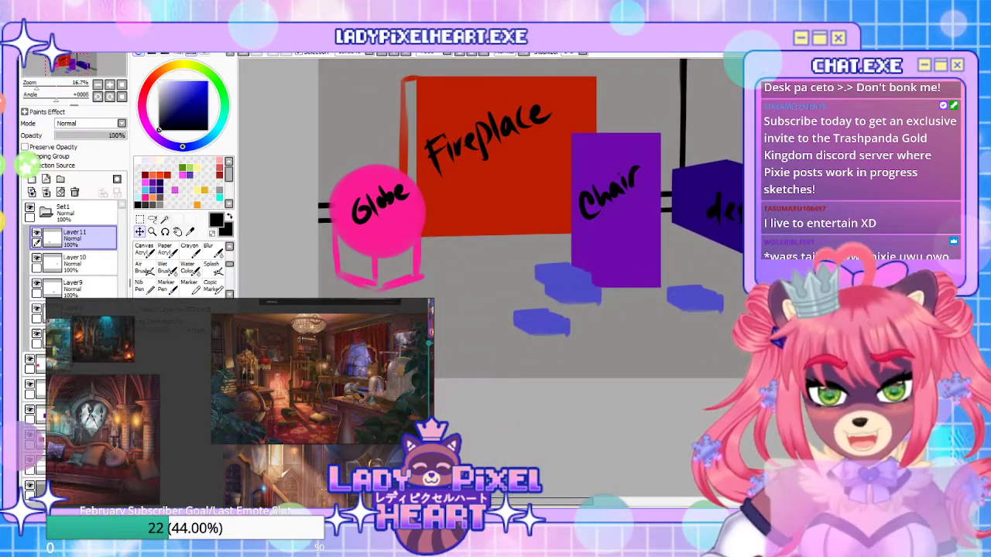
left_click_drag(564, 376, 599, 480)
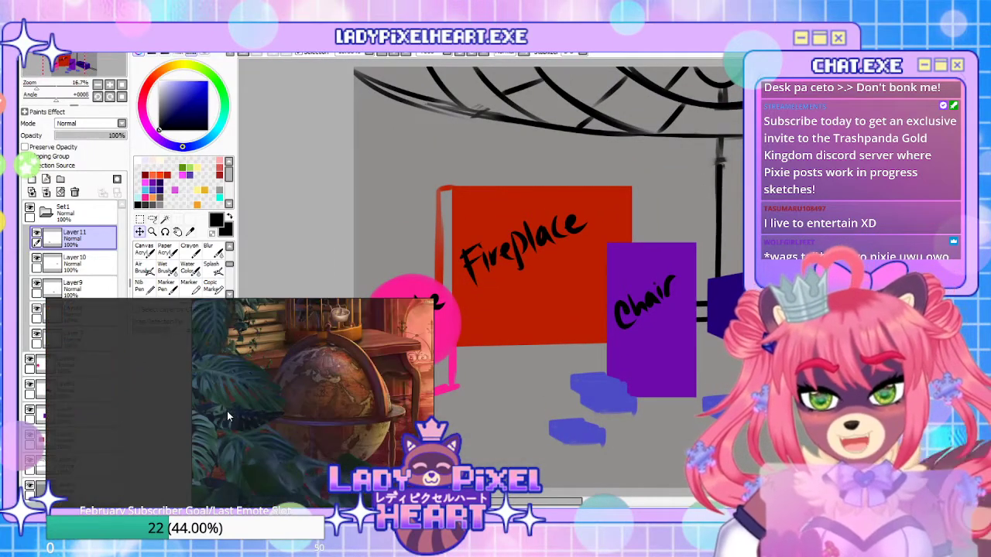
left_click_drag(491, 427, 530, 400)
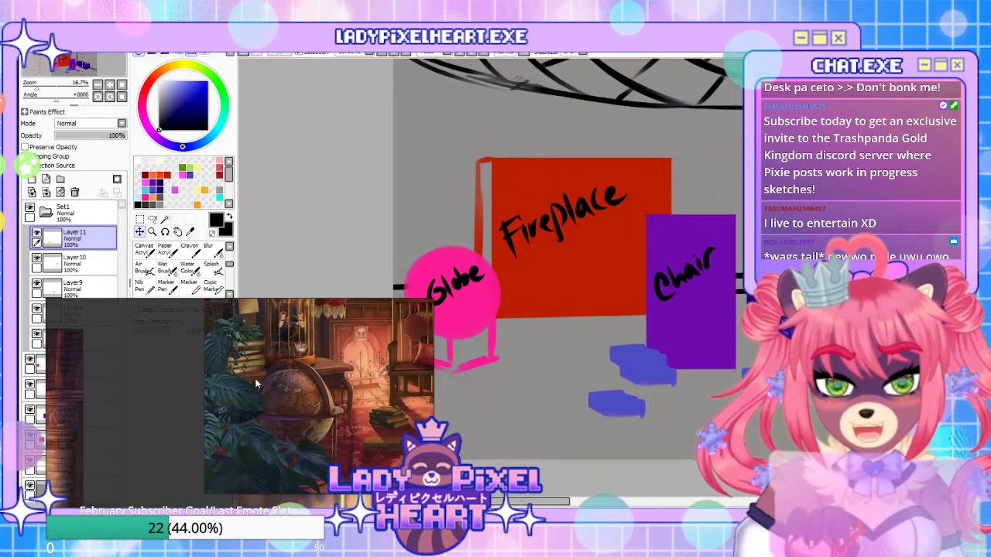
scroll(480, 406, "down", 1)
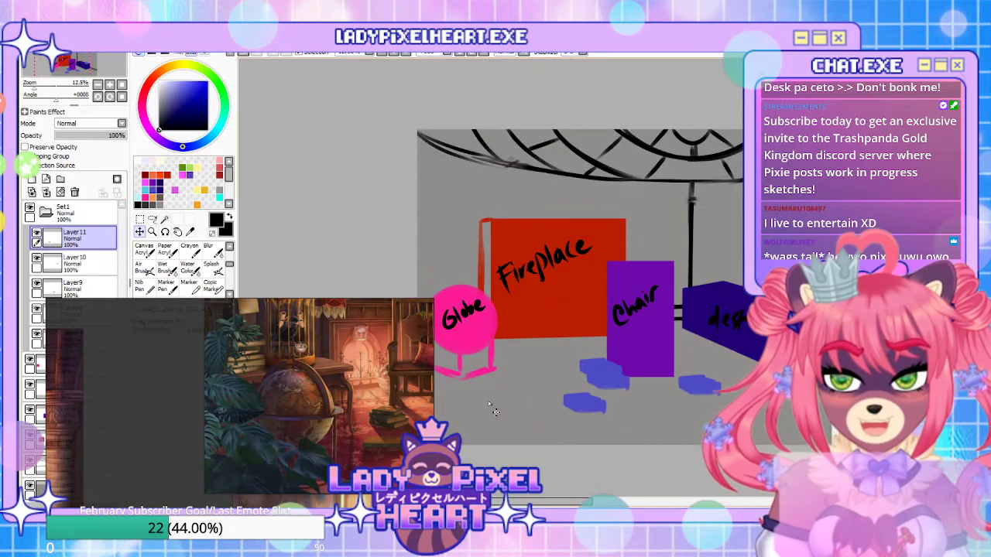
left_click_drag(508, 410, 544, 409)
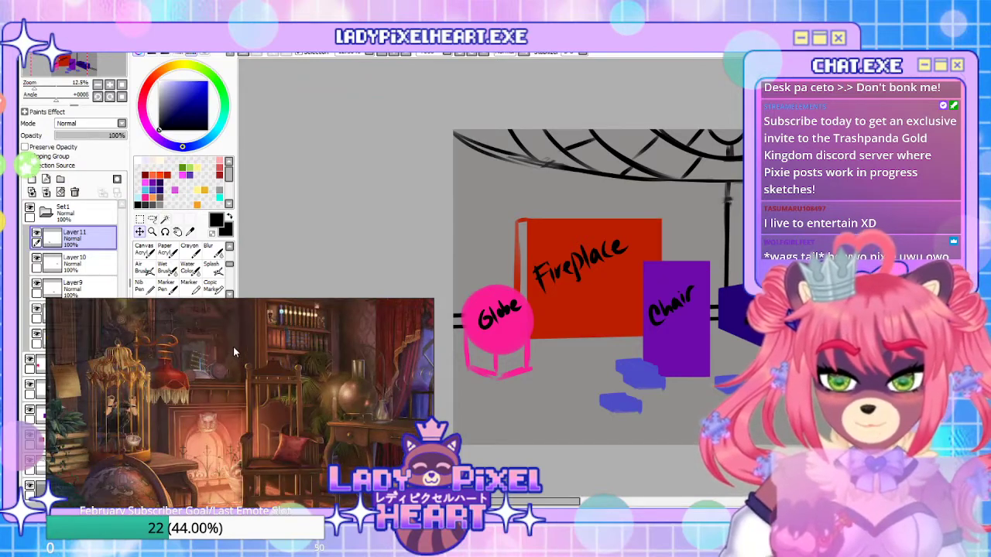
scroll(242, 359, "down", 6)
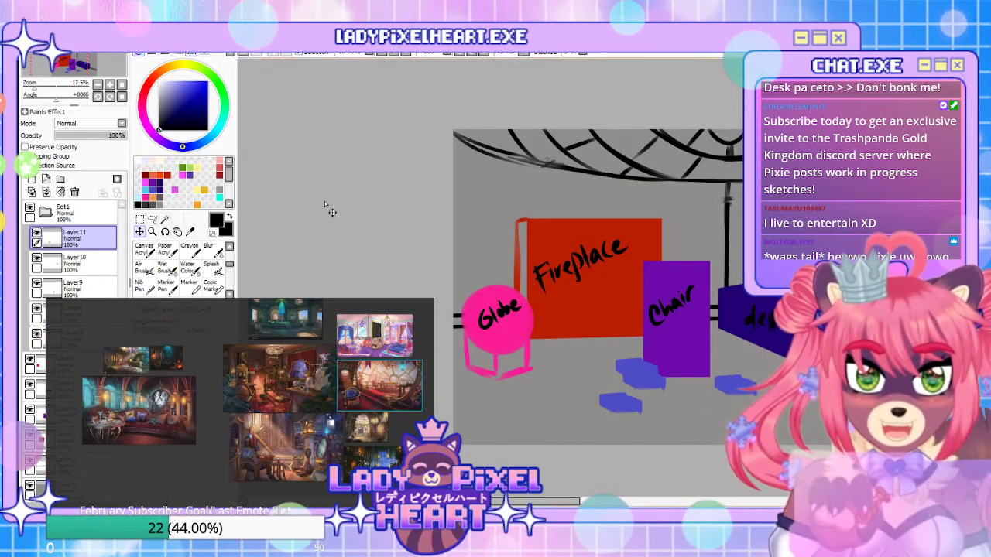
left_click_drag(668, 216, 588, 221)
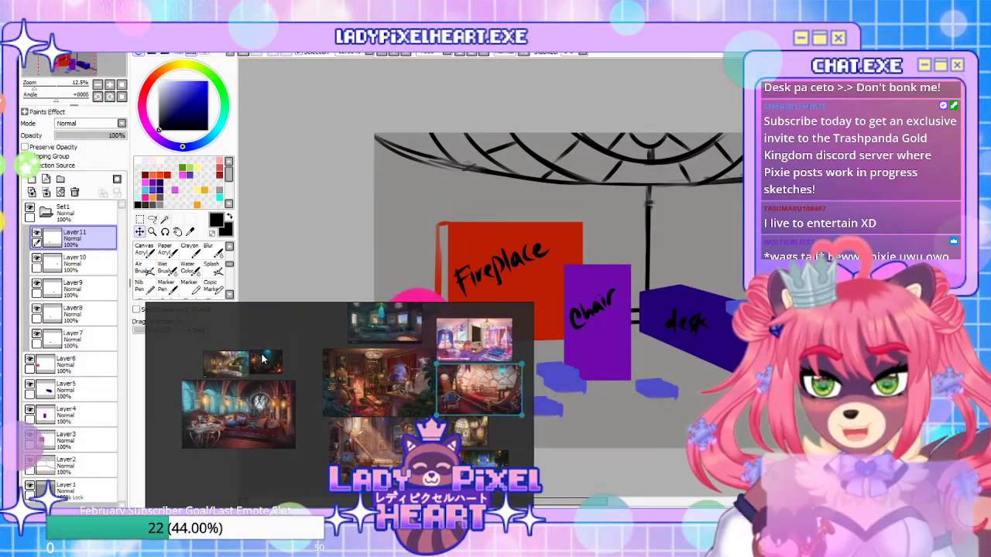
Shorten the fireplace block by transforming its layer so that its top edge sits lower
left_click(69, 389)
left_click(70, 440)
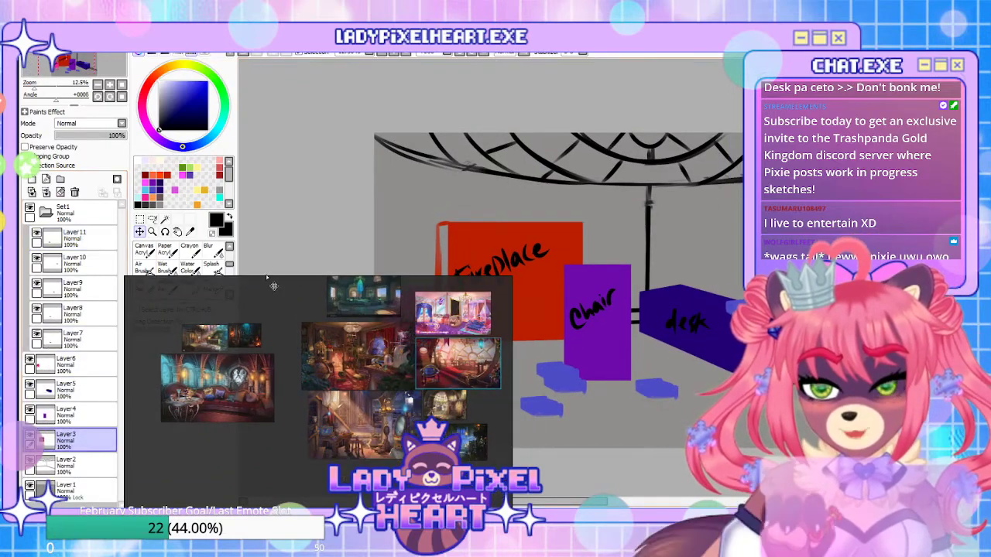
key("ctrl+t")
left_click_drag(508, 222, 517, 244)
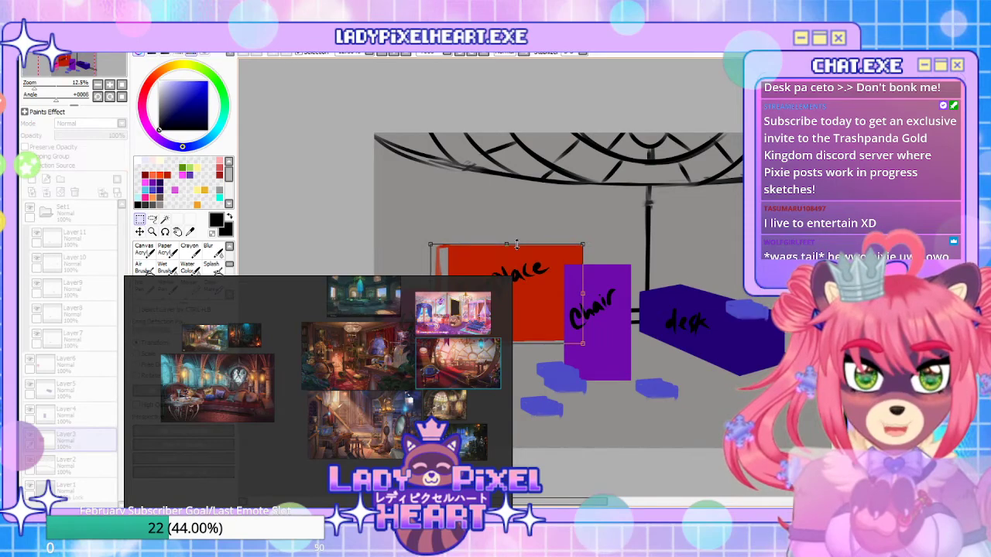
key("Return")
Collapse the folder of blue blocks and add a new layer directly above the globe's layer
scroll(492, 221, "up", 1)
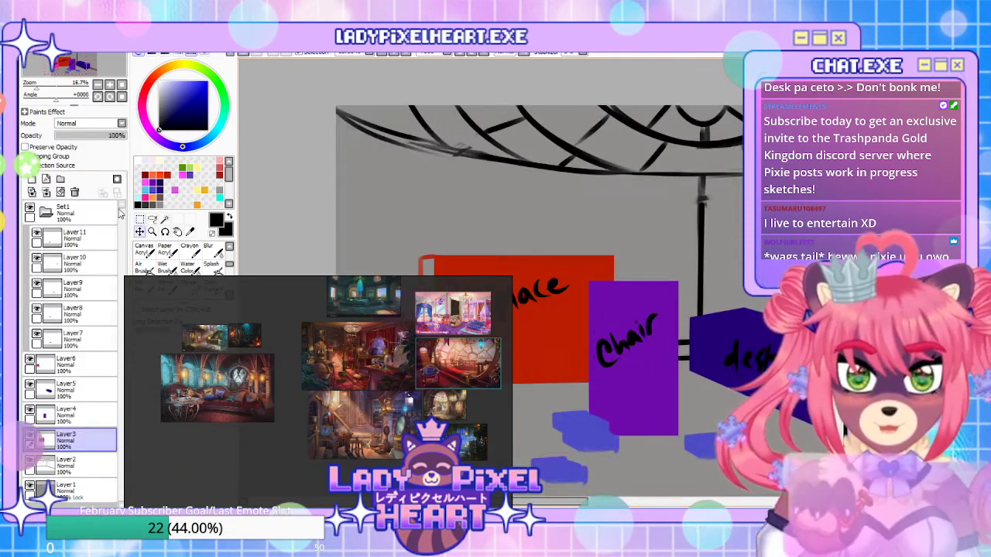
left_click(75, 246)
left_click(46, 211)
left_click(71, 238)
left_click(30, 186)
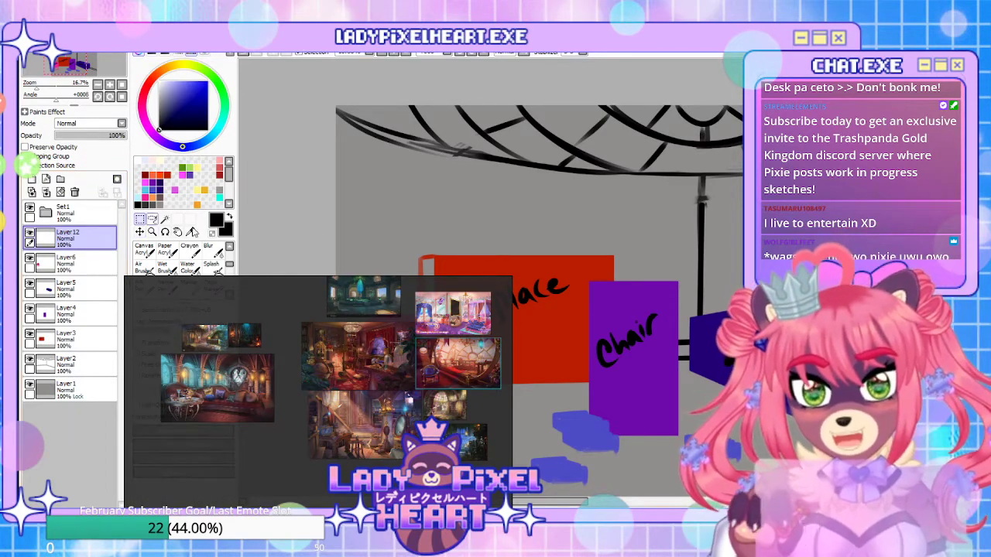
Fill a black rectangle above the fireplace and move it down to rest on the fireplace's top edge
left_click_drag(438, 163, 566, 249)
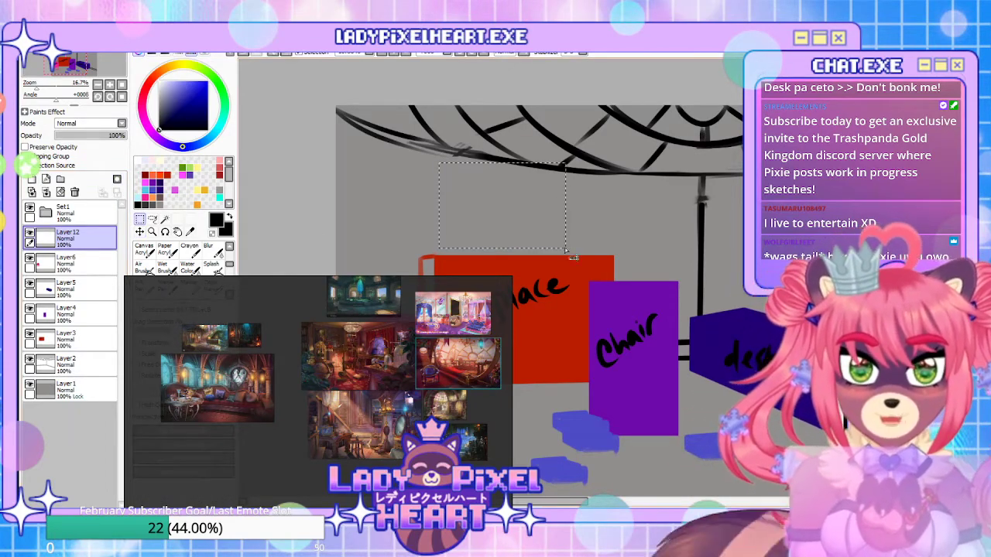
key("ctrl+f")
key("ctrl+d")
left_click(141, 231)
left_click_drag(531, 225, 532, 222)
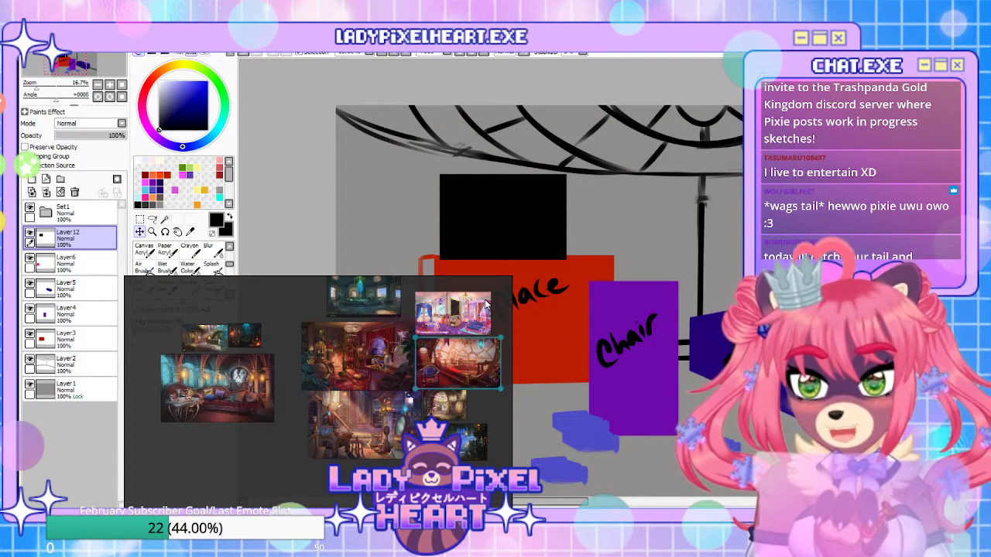
Hollow out the black rectangle above the fireplace by deleting a rectangular selection inside it, leaving a thick frame, and clear the selection
key("n")
left_click(140, 219)
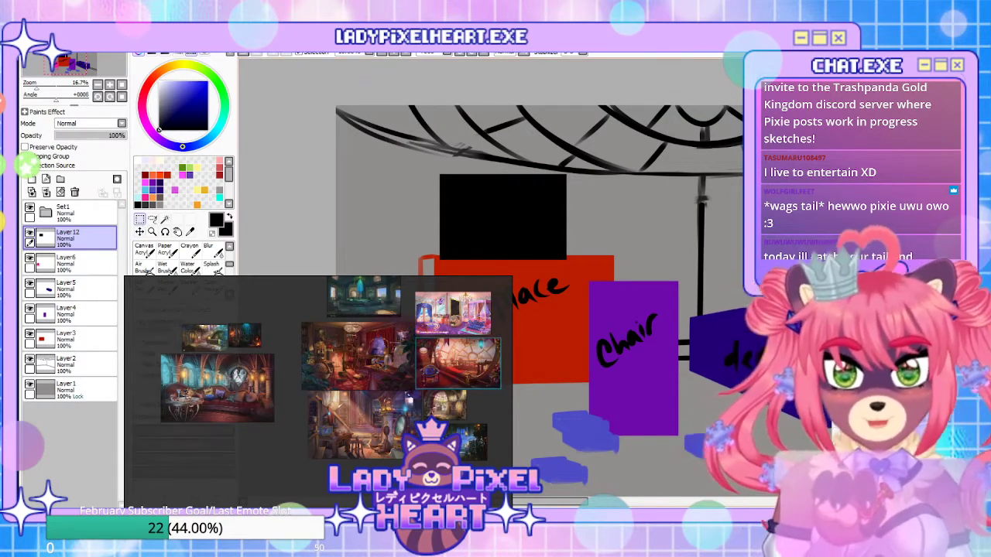
mouse_move(447, 181)
left_mouse_down()
mouse_move(489, 249)
mouse_move(558, 252)
left_mouse_up()
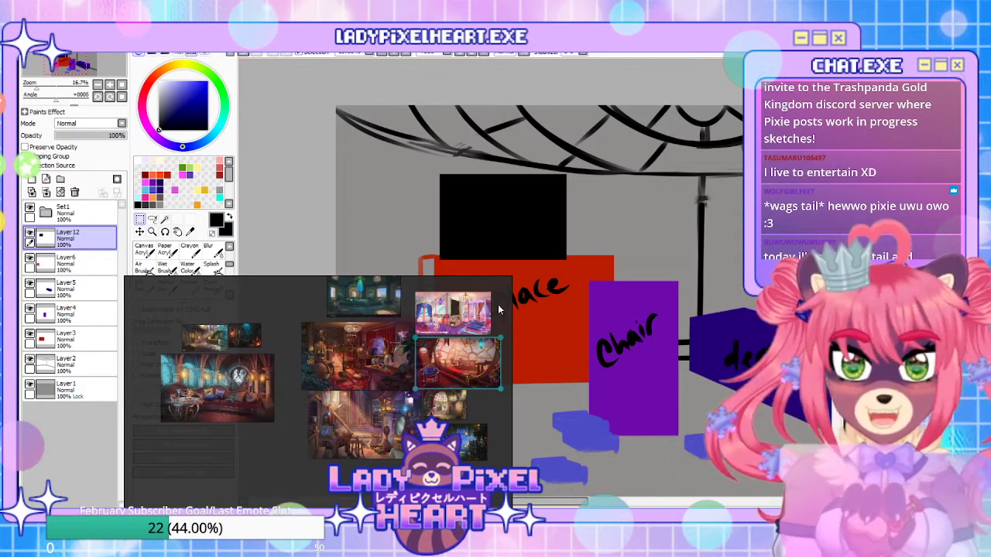
key("Delete")
key("ctrl+d")
Transform the black frame's layer to shift it right so that it sits centred above the fireplace
left_click_drag(615, 254, 577, 204)
key("ctrl+t")
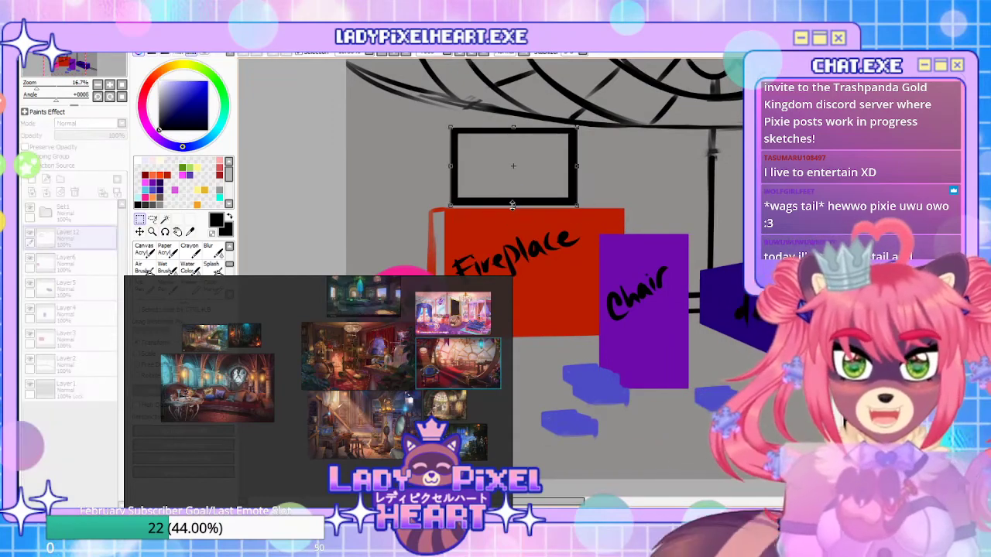
left_click_drag(538, 179, 558, 180)
key("Return")
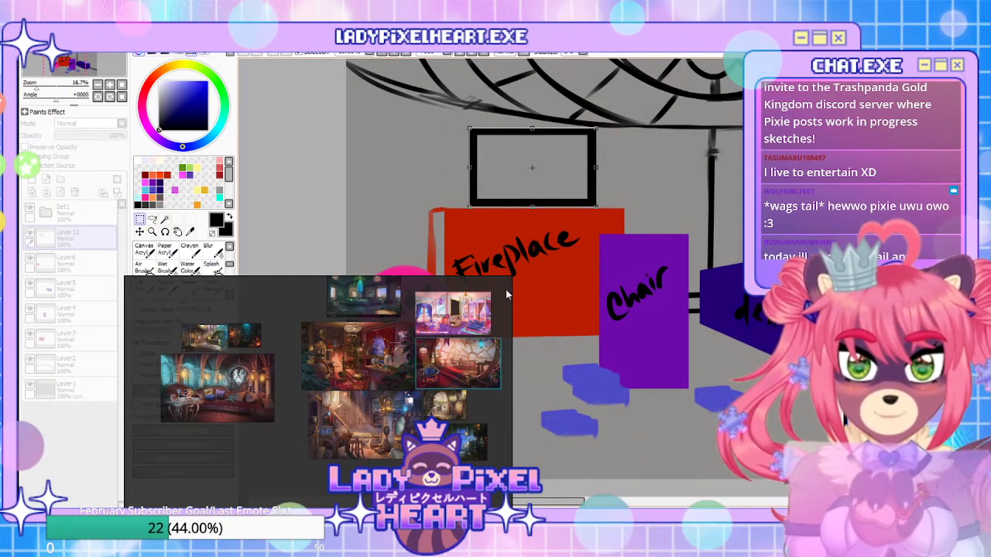
left_click_drag(525, 283, 521, 245)
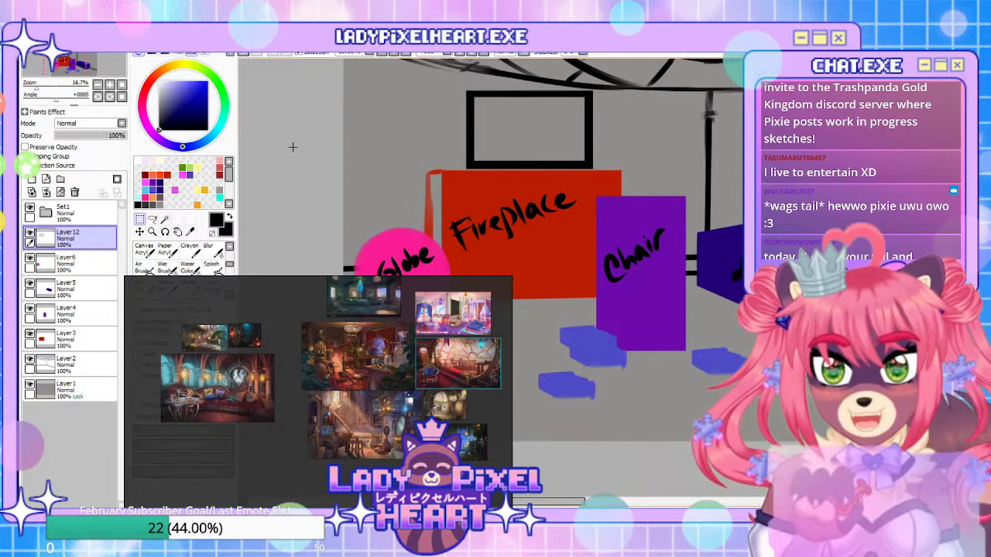
left_click_drag(376, 86, 435, 184)
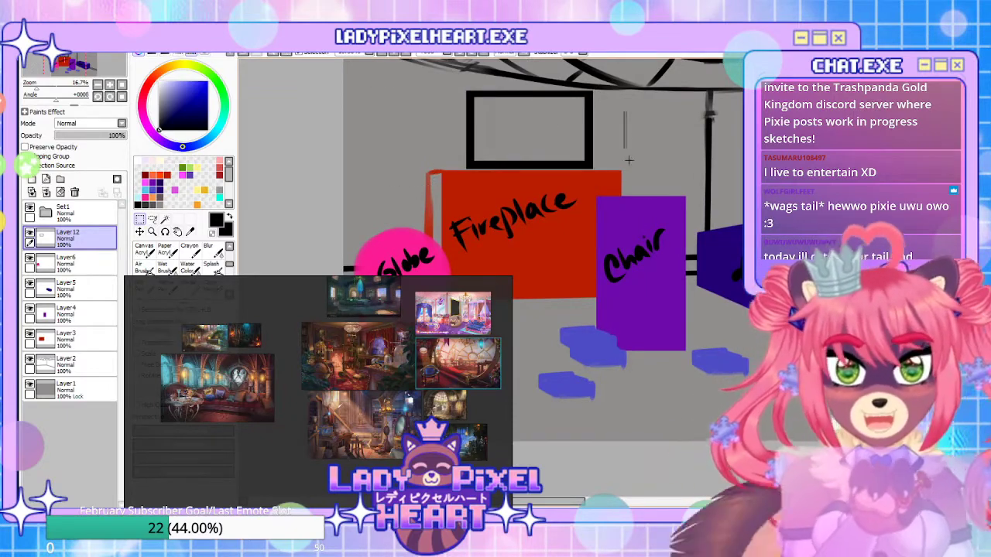
left_click_drag(624, 139, 682, 203)
mouse_move(378, 93)
left_mouse_down()
mouse_move(395, 134)
mouse_move(435, 130)
left_mouse_up()
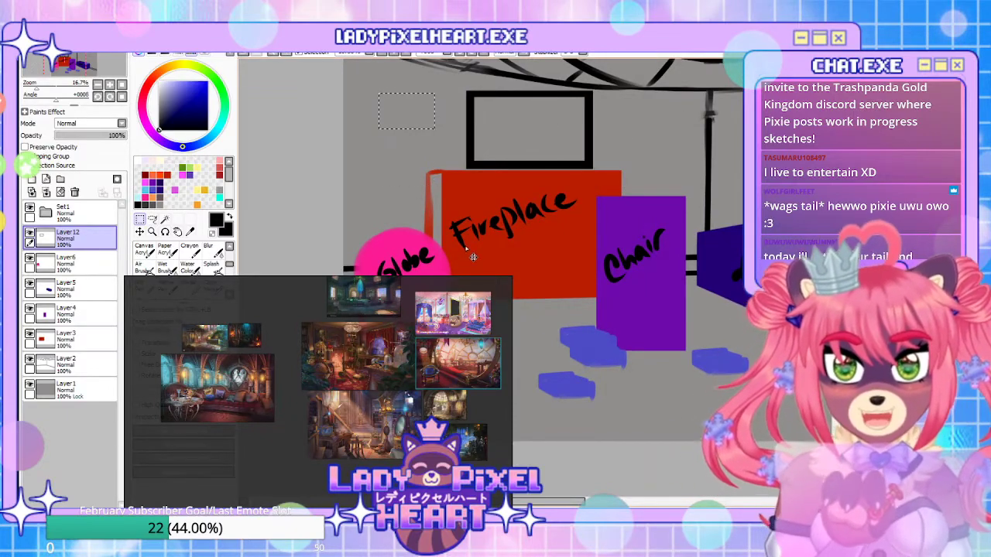
key("ctrl+d")
Reshape the black frame into a narrower, taller portrait format and position it over the centre of the fireplace's top edge
scroll(578, 269, "up", 2)
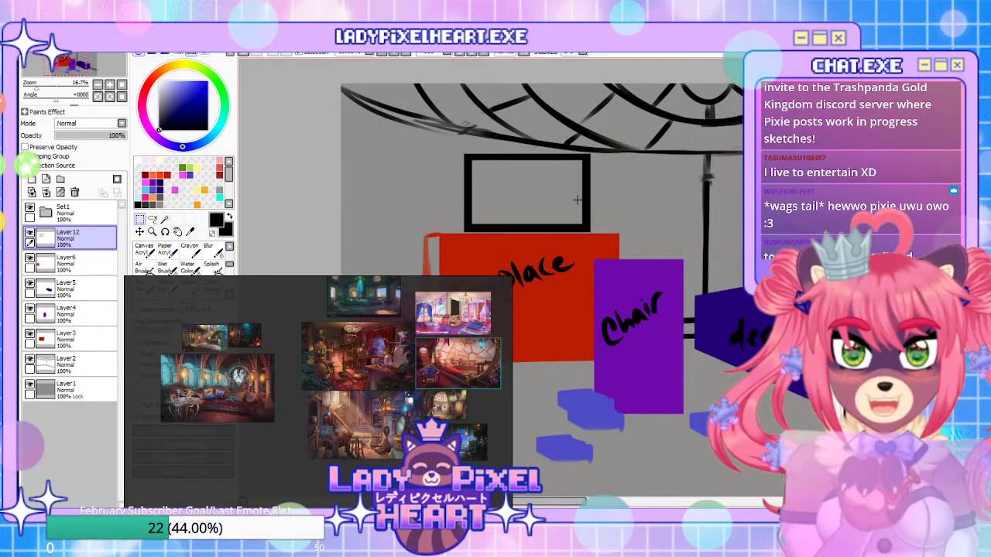
scroll(560, 199, "down", 2)
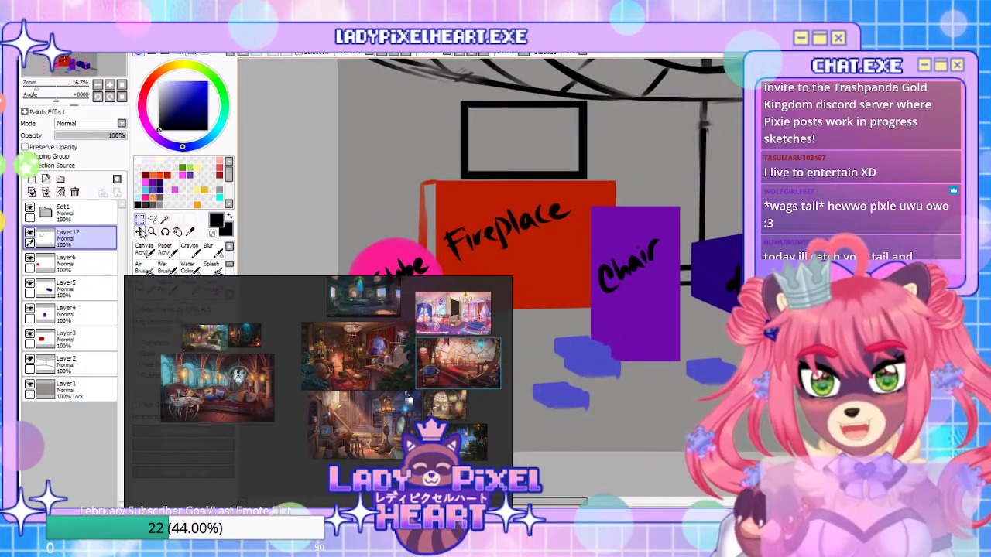
key("ctrl+t")
left_click_drag(590, 141, 528, 142)
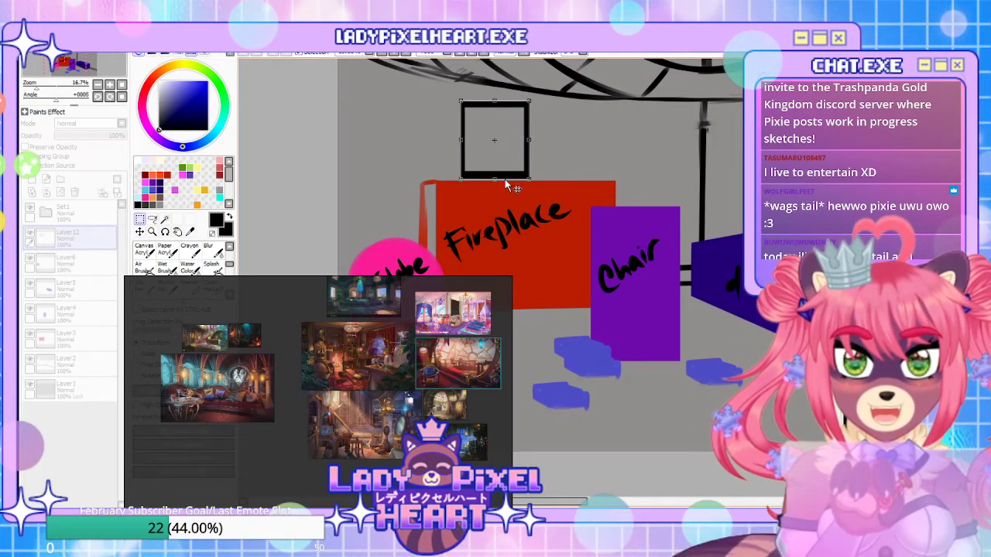
mouse_move(530, 178)
left_mouse_down()
mouse_move(572, 217)
mouse_move(544, 172)
left_mouse_up()
key("Return")
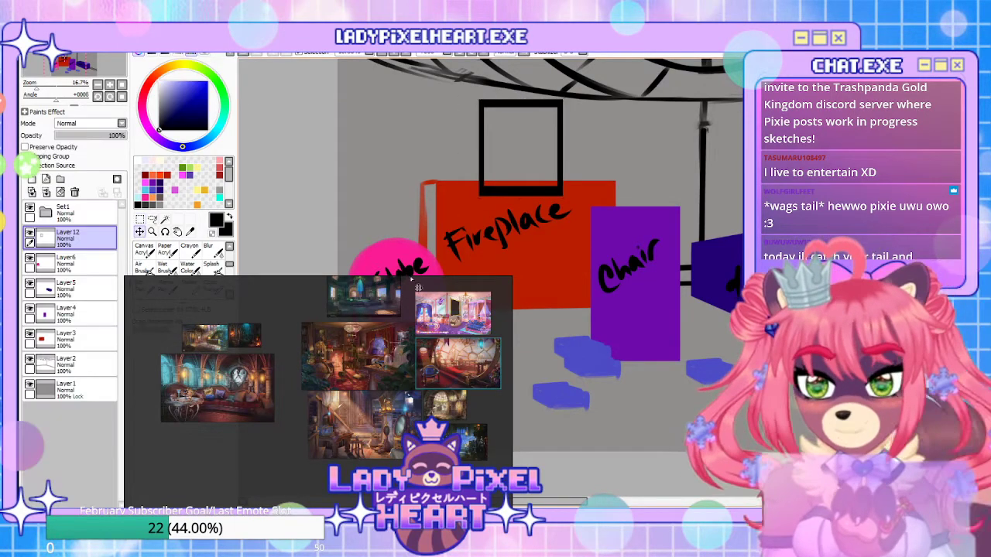
Transform the fireplace layer to lower its top edge to the bottom of the black portrait frame
left_click(84, 336)
key("ctrl+t")
mouse_move(511, 182)
left_mouse_down()
mouse_move(511, 206)
mouse_move(511, 197)
left_mouse_up()
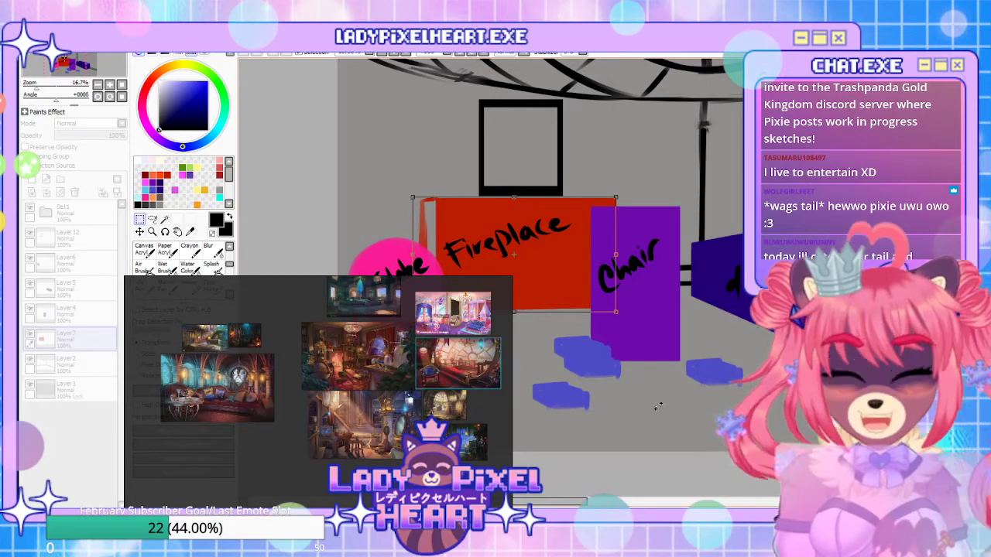
key("Return")
left_click_drag(577, 331, 588, 364)
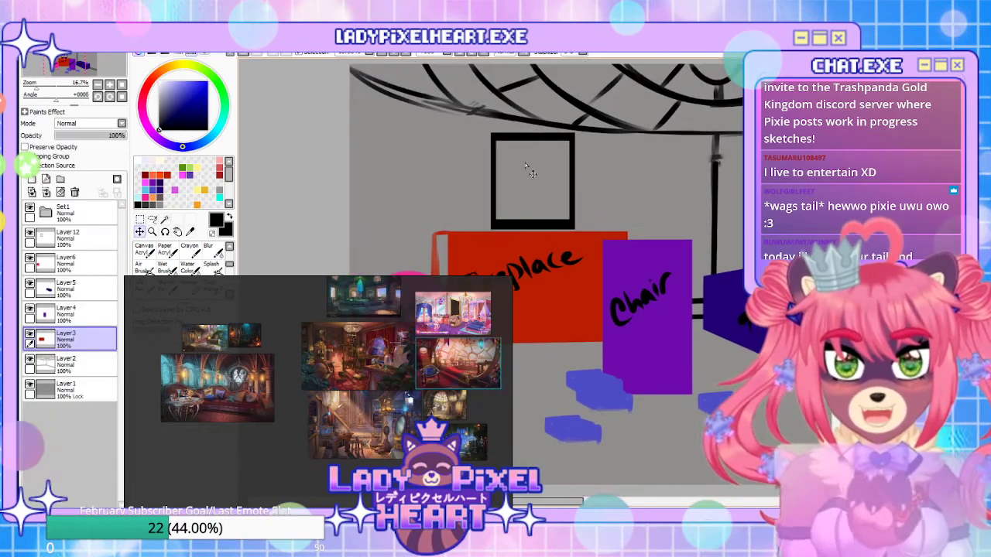
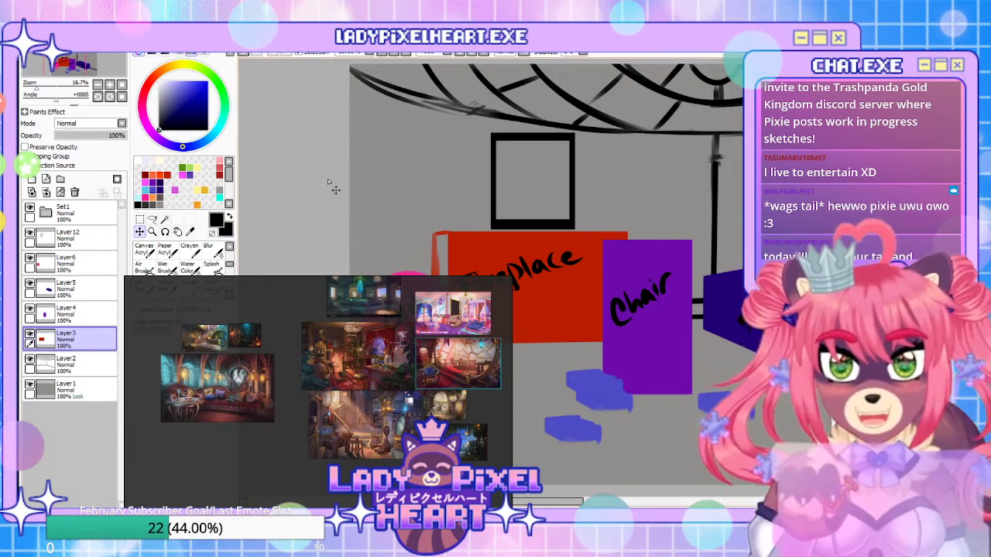
Copy the teal crystal hall reference image and add a new layer above the folder of blue blocks for pasting it
scroll(491, 211, "down", 2)
scroll(579, 260, "up", 1)
left_click_drag(541, 310, 627, 276)
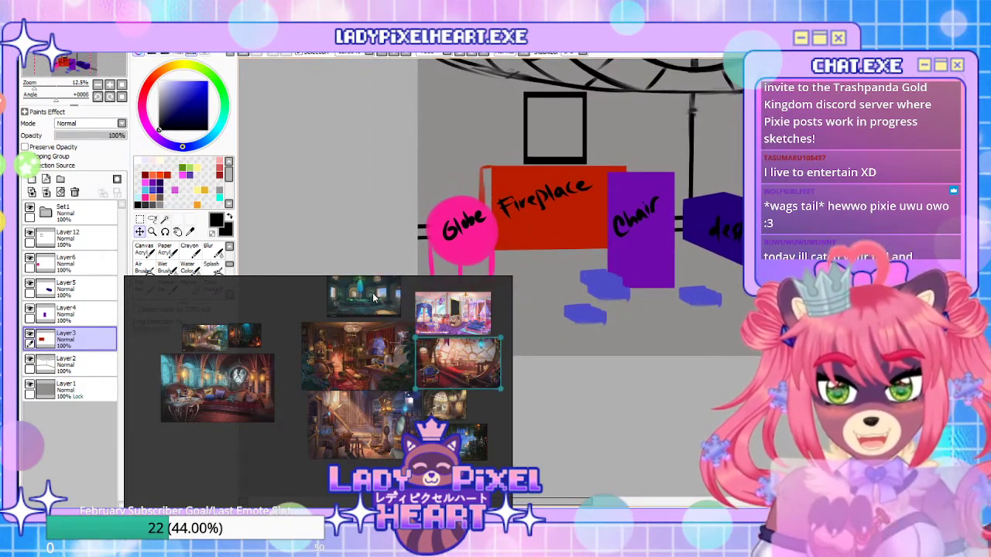
right_click(368, 294)
left_click(387, 377)
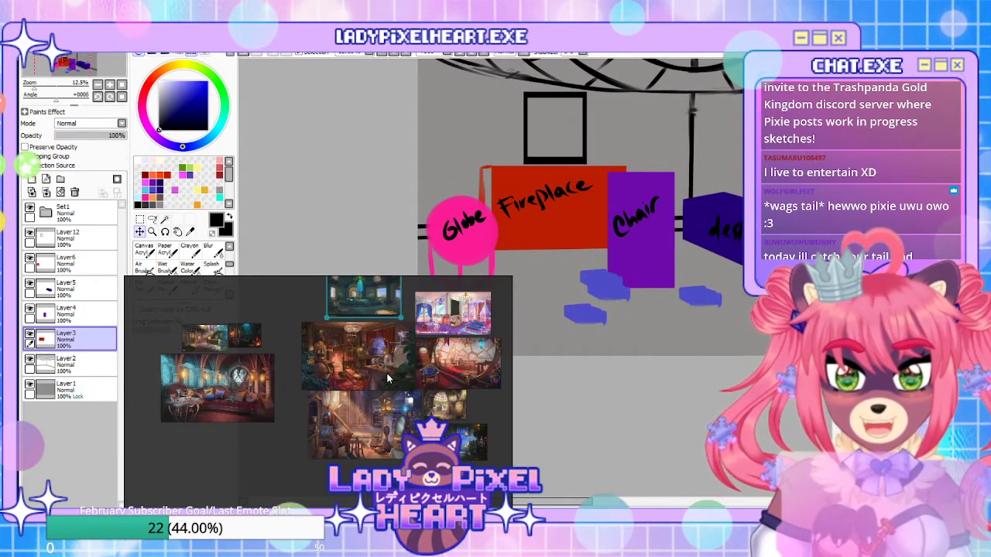
left_click(35, 45)
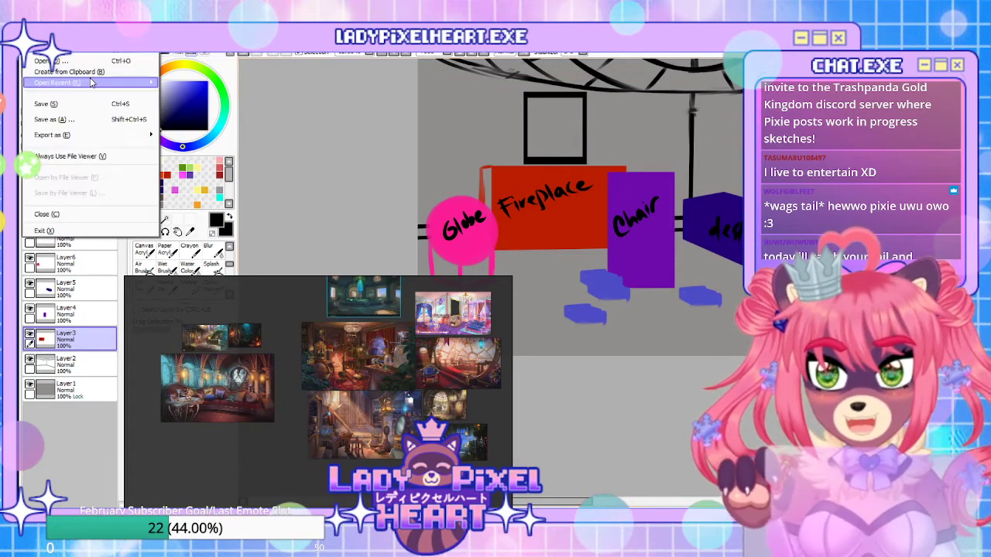
left_click(312, 158)
left_click(86, 237)
left_click(96, 213)
key("ctrl+shift+n")
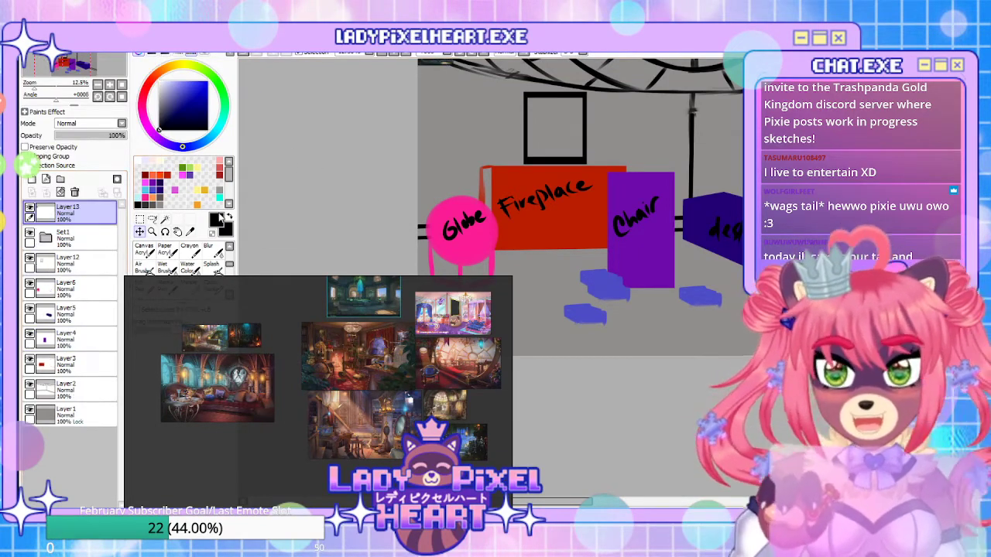
Transform the pasted crystal hall image and place it over the chair and desk area of the room
key("ctrl+t")
left_click_drag(454, 67, 654, 208)
left_click_drag(634, 275, 550, 274)
left_click_drag(463, 146, 693, 255)
left_click_drag(736, 312, 568, 240)
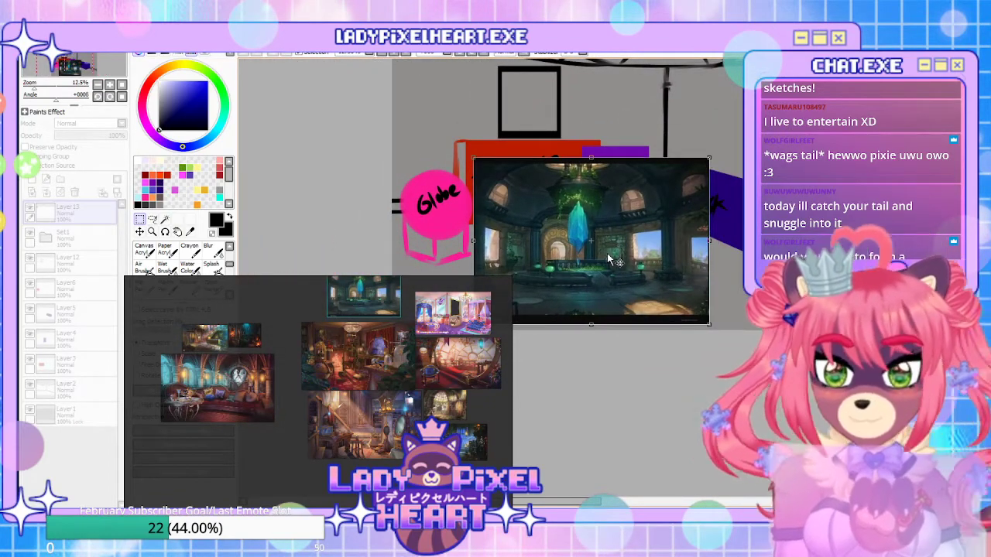
key("Return")
Outline the hanging crystal and the round base beneath it in the pasted image with a freehand lasso selection
scroll(602, 236, "up", 2)
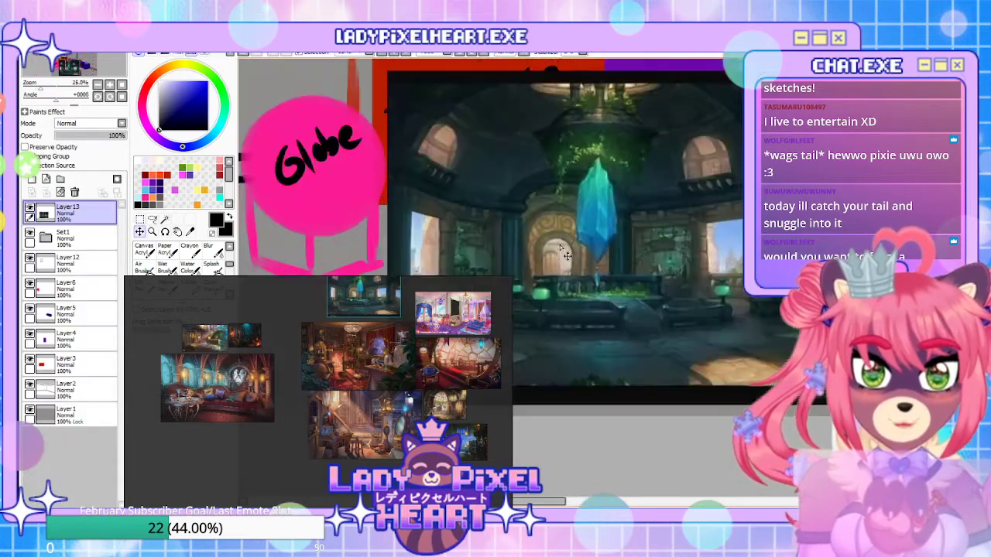
scroll(565, 256, "down", 1)
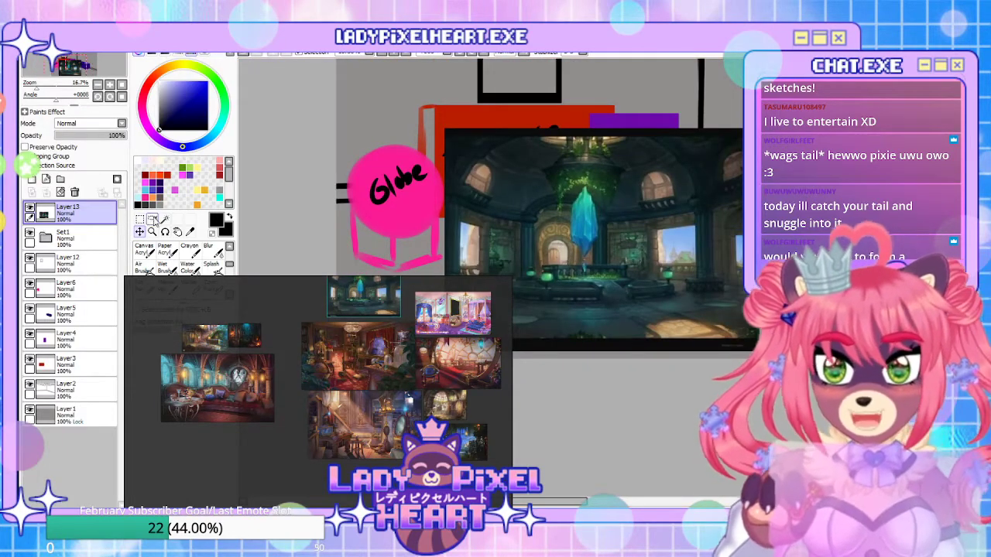
key("b")
left_click(153, 220)
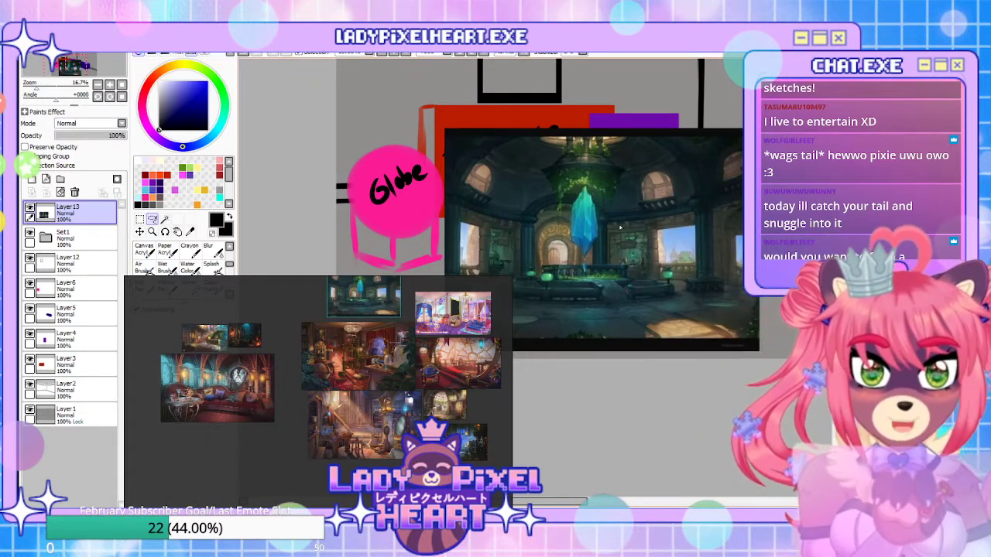
left_click_drag(628, 312, 660, 309)
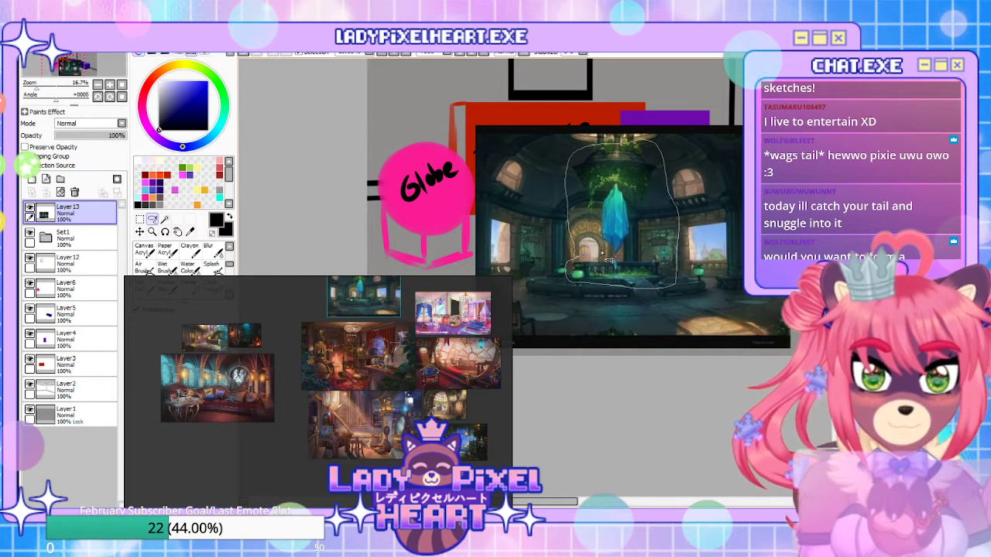
left_click_drag(607, 259, 578, 271)
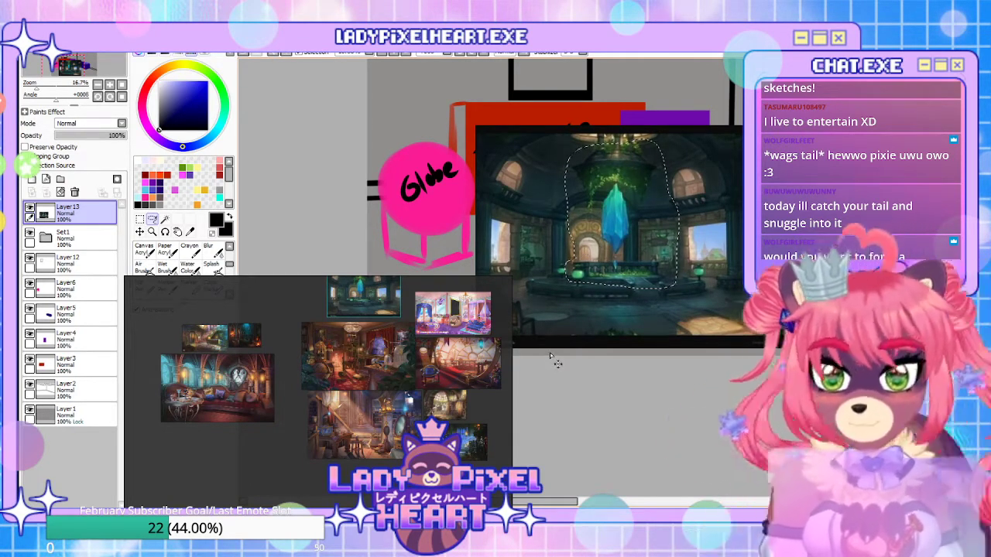
Clear the lasso selection and delete the layer holding the pasted crystal hall image
key("Delete")
key("ctrl+d")
left_click(74, 192)
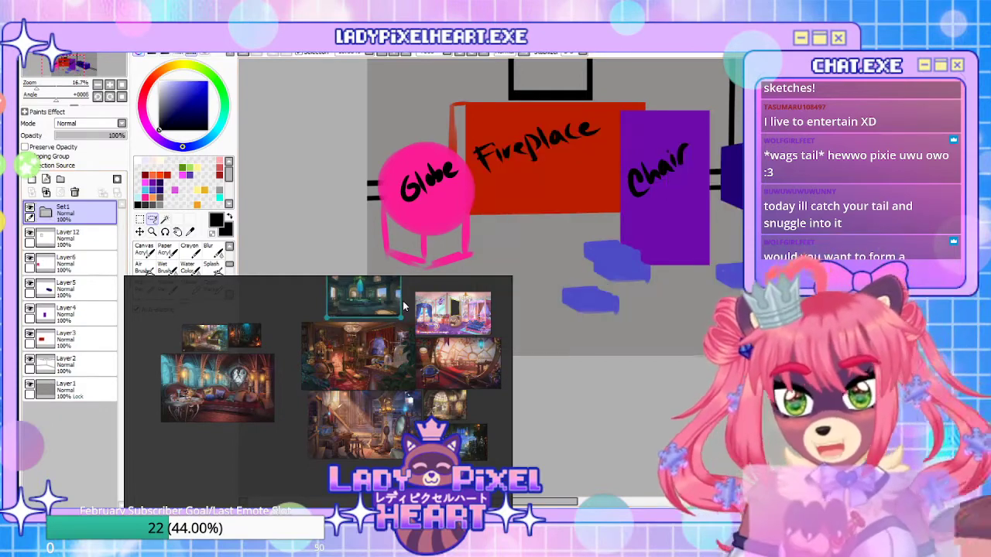
Expand the folder of blue blocks and delete the layer of the block lying on the desk
scroll(633, 145, "down", 2)
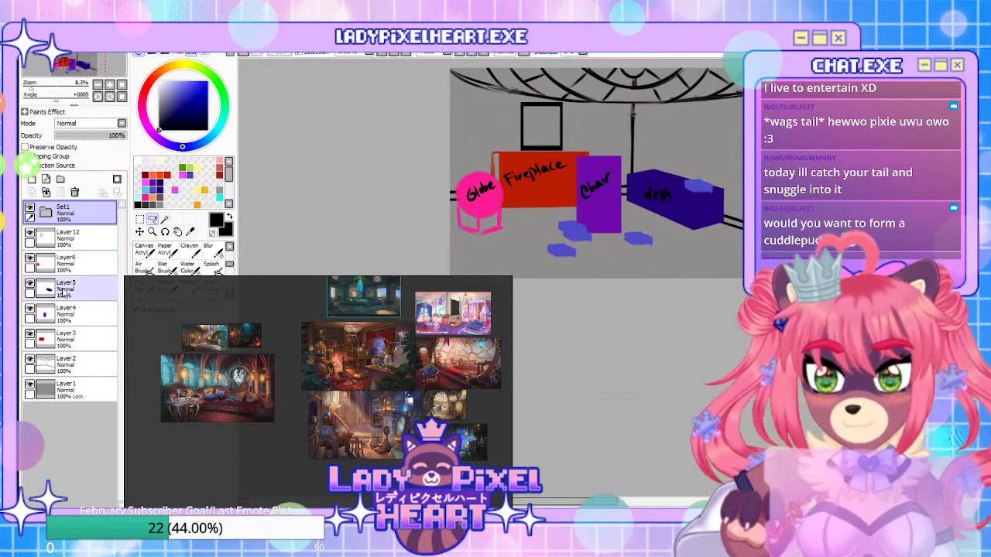
left_click(66, 313)
left_click(81, 220)
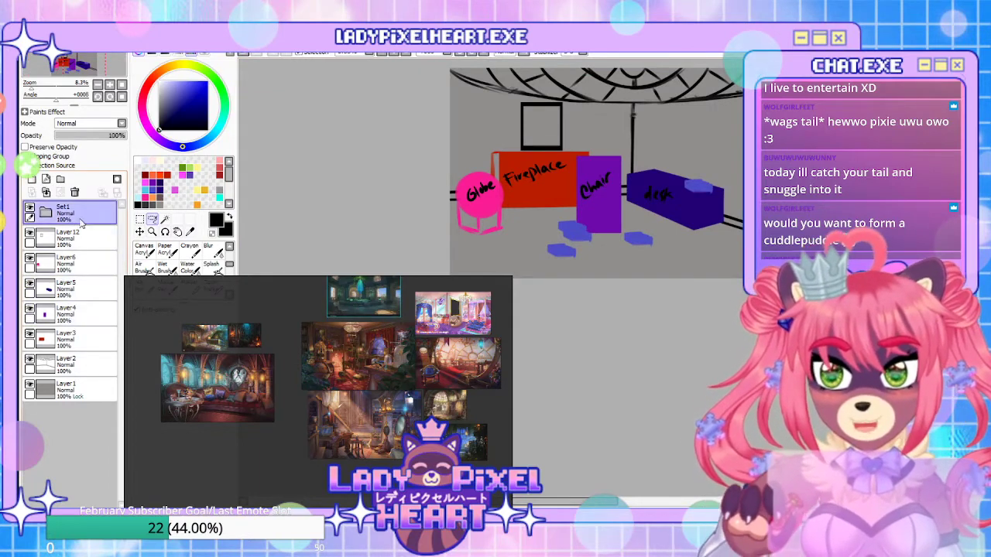
left_click(46, 214)
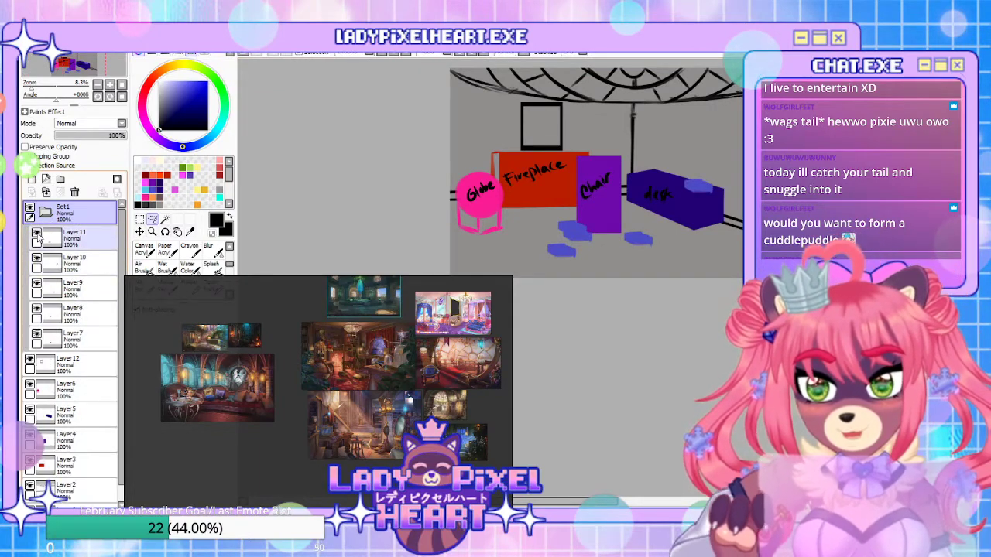
left_click(70, 256)
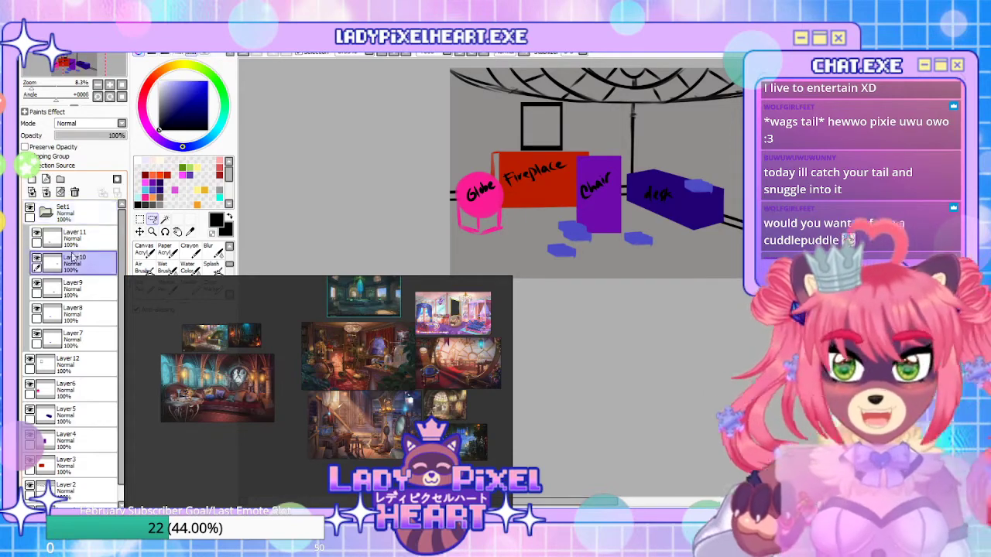
left_click(75, 192)
Move the folder of blue blocks below the desk layer and put the chair layer at the bottom of that folder
left_click(53, 214)
left_click_drag(86, 216, 90, 312)
left_click(85, 313)
left_click(46, 289)
left_click_drag(66, 415, 68, 402)
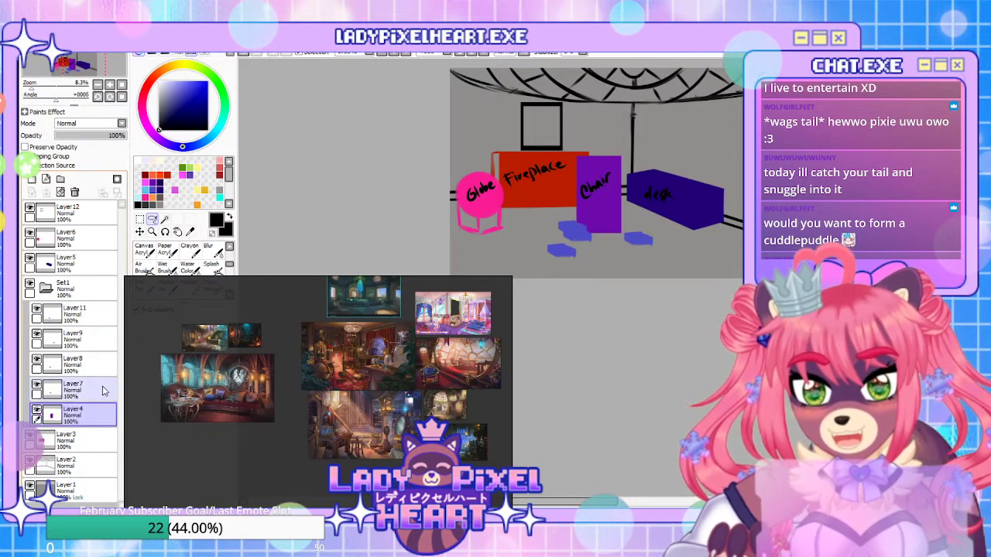
Move the whole chair and blue block group down towards the canvas's bottom edge and scale it up slightly
left_click(77, 288)
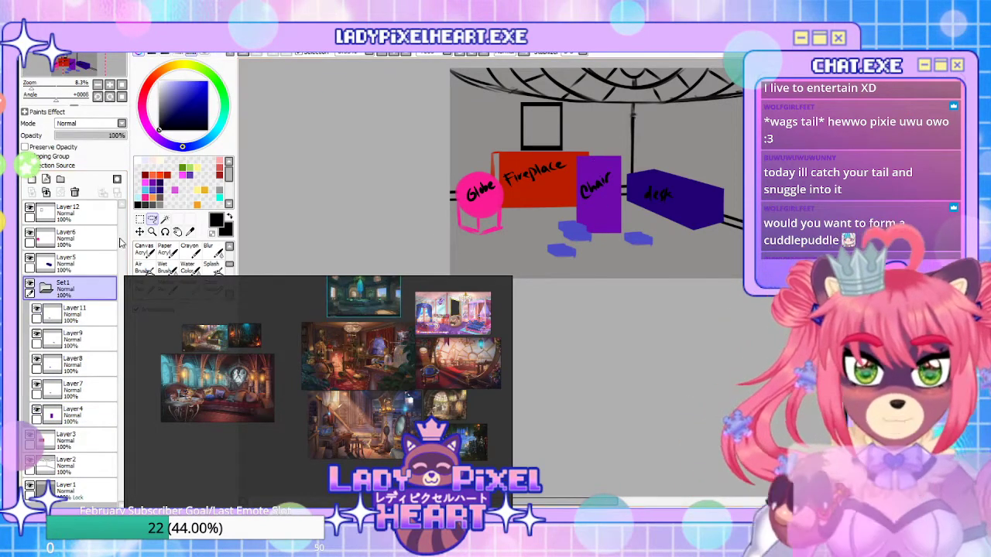
left_click_drag(608, 231, 612, 254)
key("ctrl+t")
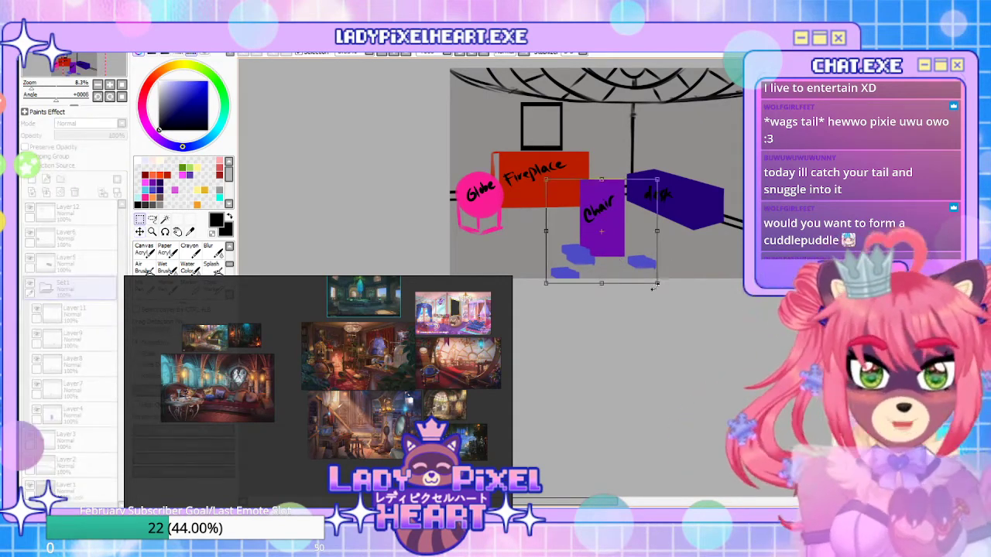
mouse_move(656, 287)
left_mouse_down()
mouse_move(726, 348)
mouse_move(673, 294)
left_mouse_up()
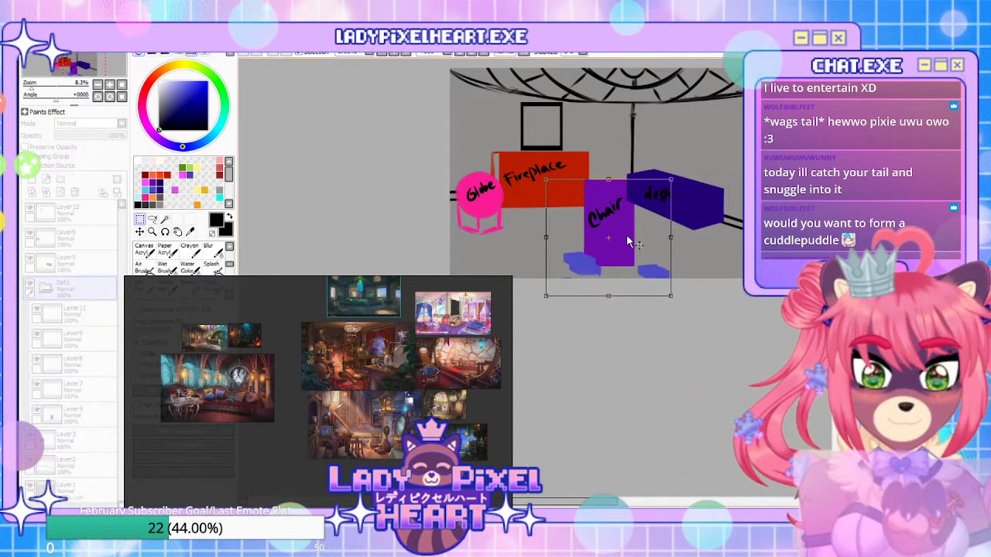
key("Return")
Collapse the chair and block folder, move it to the top of the layer stack and shift the group slightly left
left_click(48, 288)
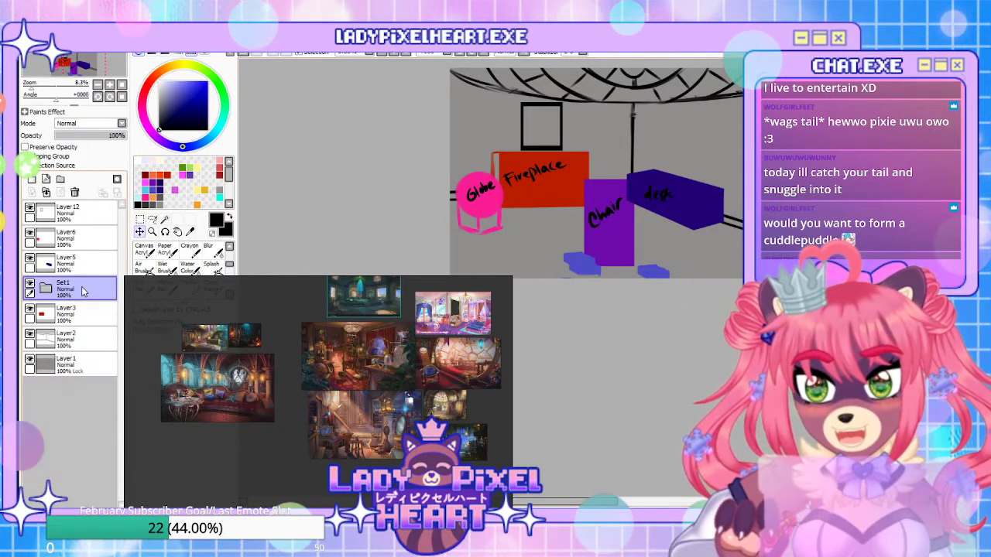
left_click_drag(93, 300, 70, 206)
left_click_drag(577, 248, 564, 251)
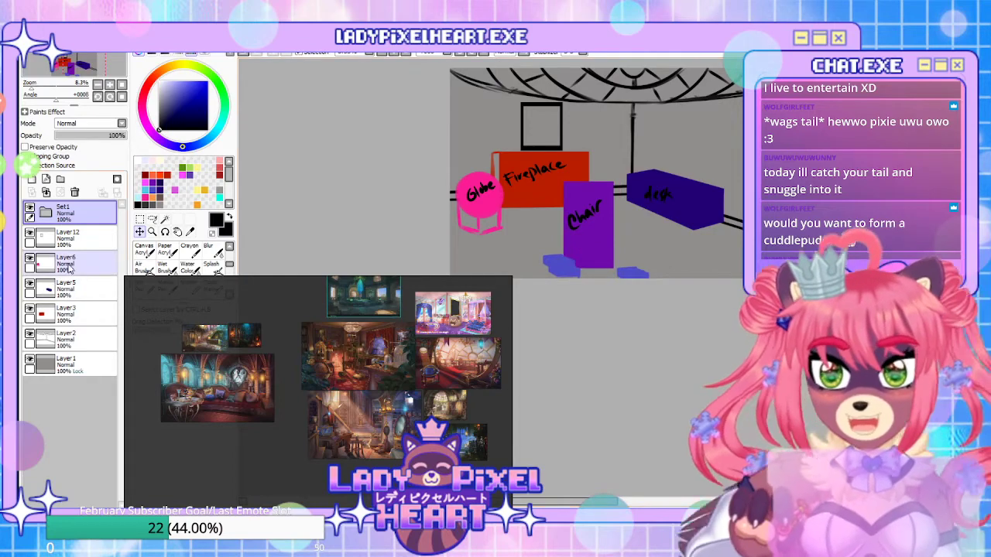
Add the crystal room reference picture on a new layer above the picture-frame layer, enlarge it and place it behind the chair
left_click(90, 240)
key("ctrl+t")
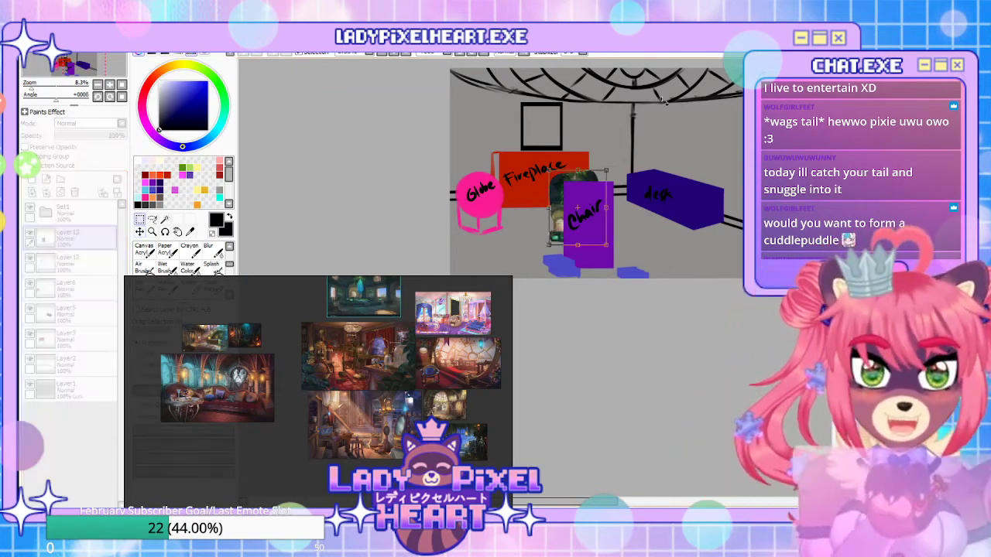
left_click_drag(606, 167, 573, 182)
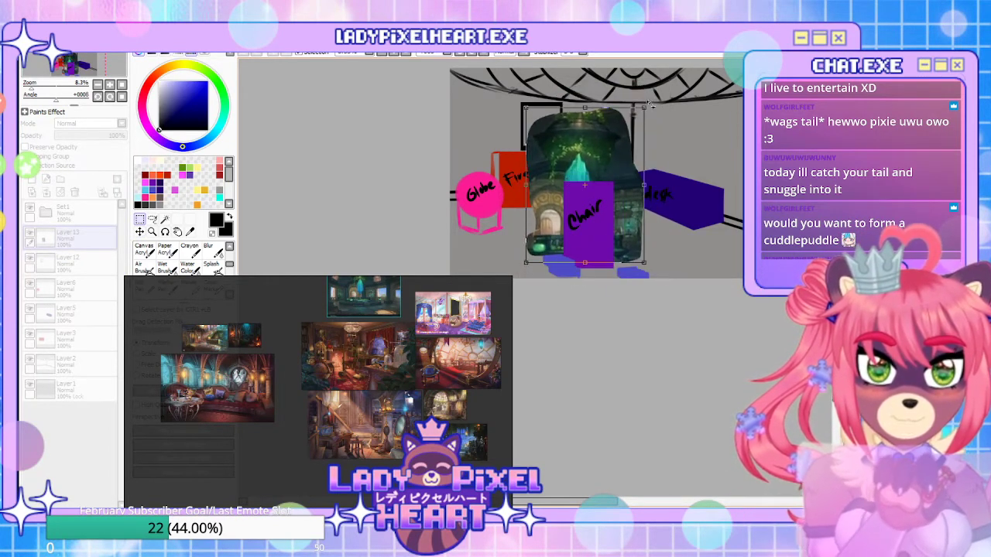
left_click_drag(638, 111, 666, 71)
mouse_move(597, 170)
left_mouse_down()
mouse_move(589, 150)
mouse_move(599, 152)
left_mouse_up()
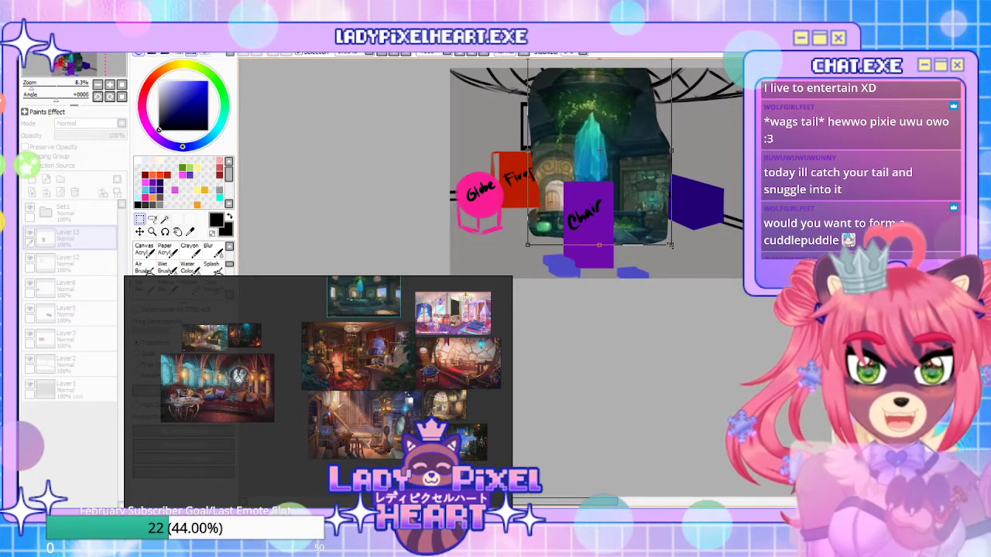
left_click_drag(670, 245, 682, 258)
left_click_drag(637, 195, 623, 190)
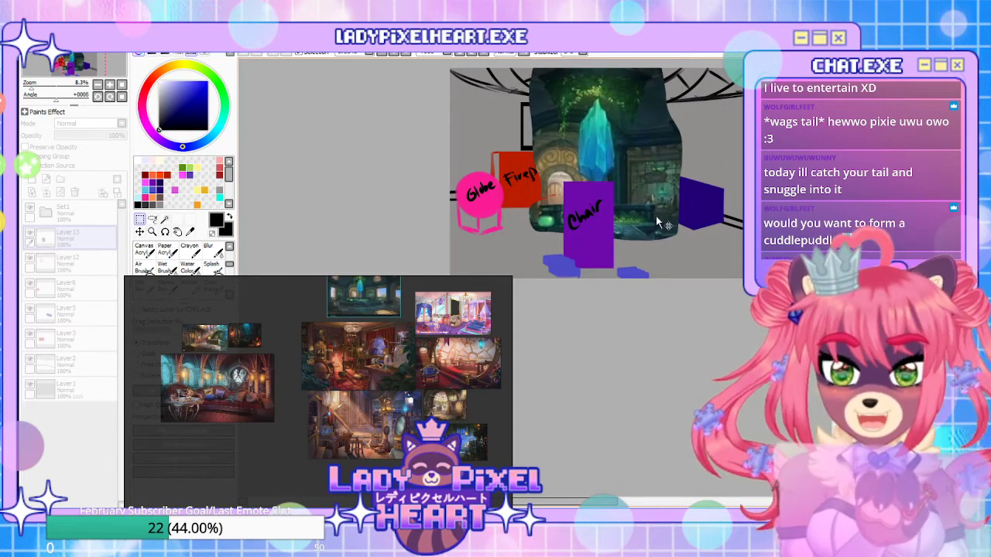
key("Return")
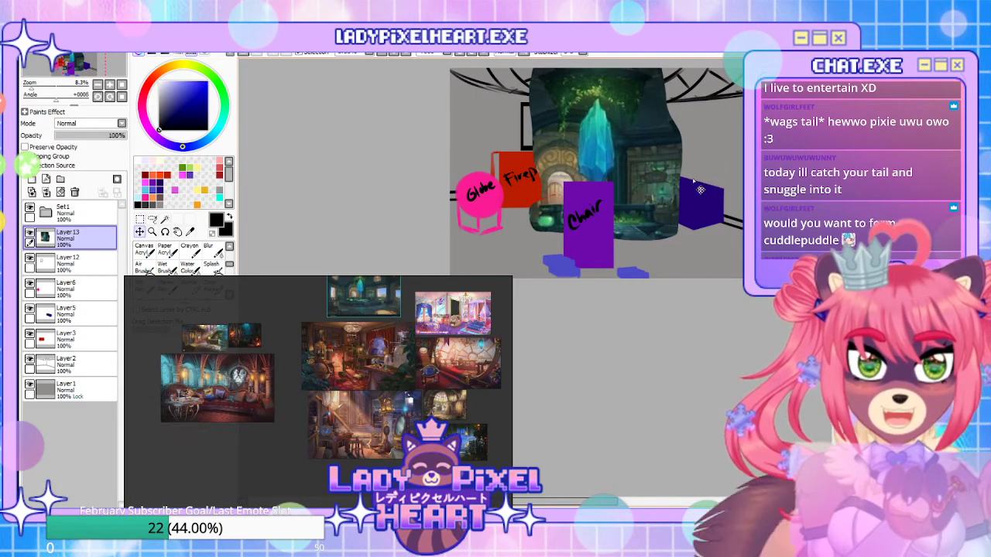
Hide the globe layer and move the fireplace and desk blocks outward to either side of the crystal picture
left_click_drag(719, 204, 719, 237)
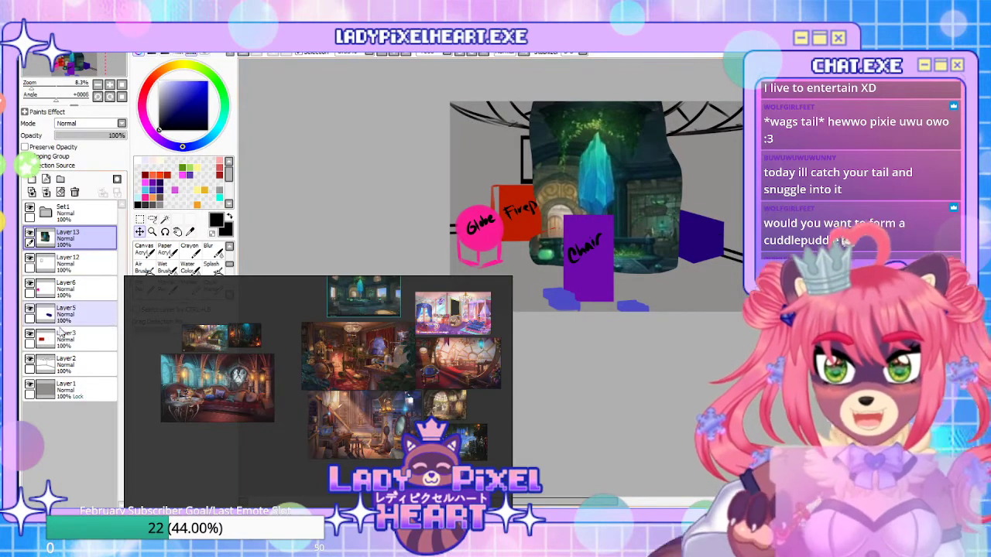
left_click(66, 339)
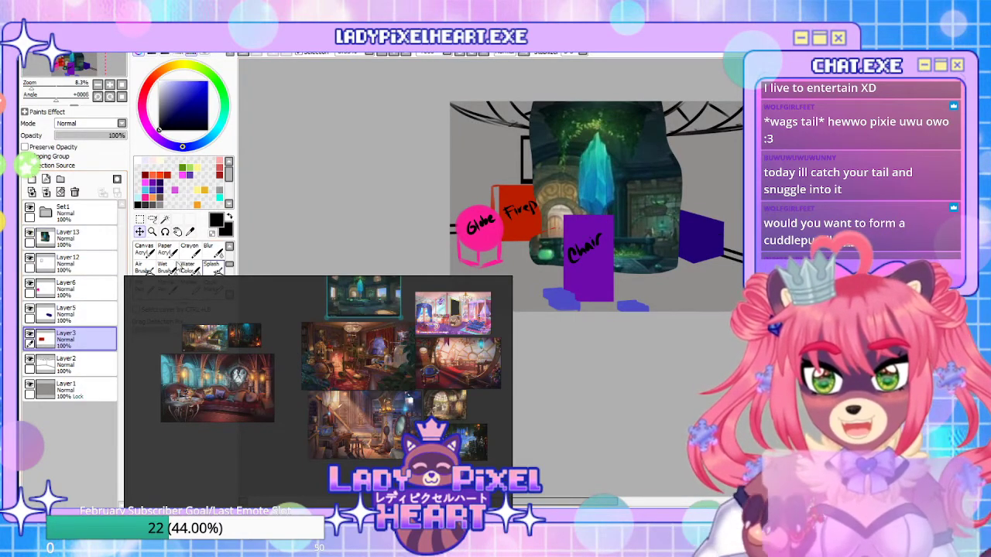
left_click(29, 284)
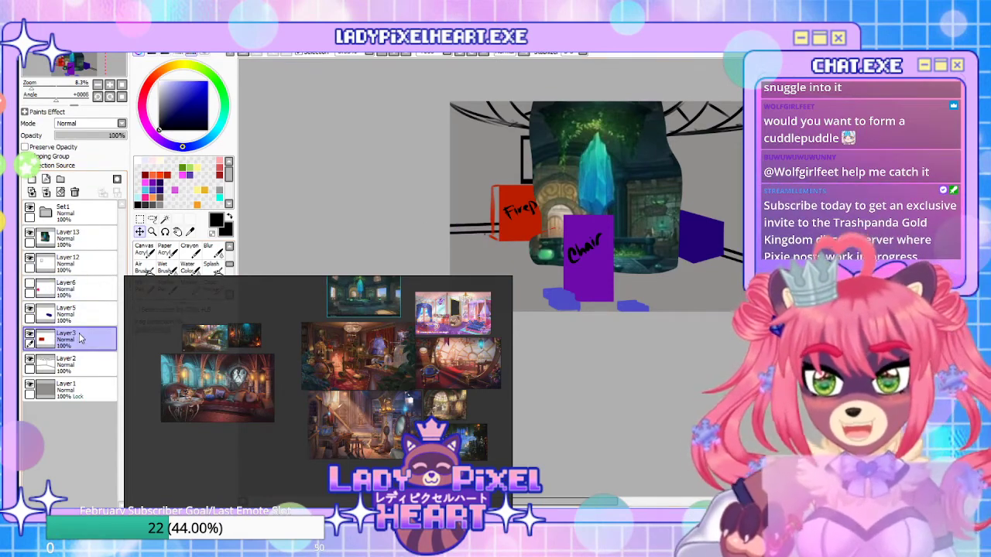
left_click_drag(542, 234, 502, 233)
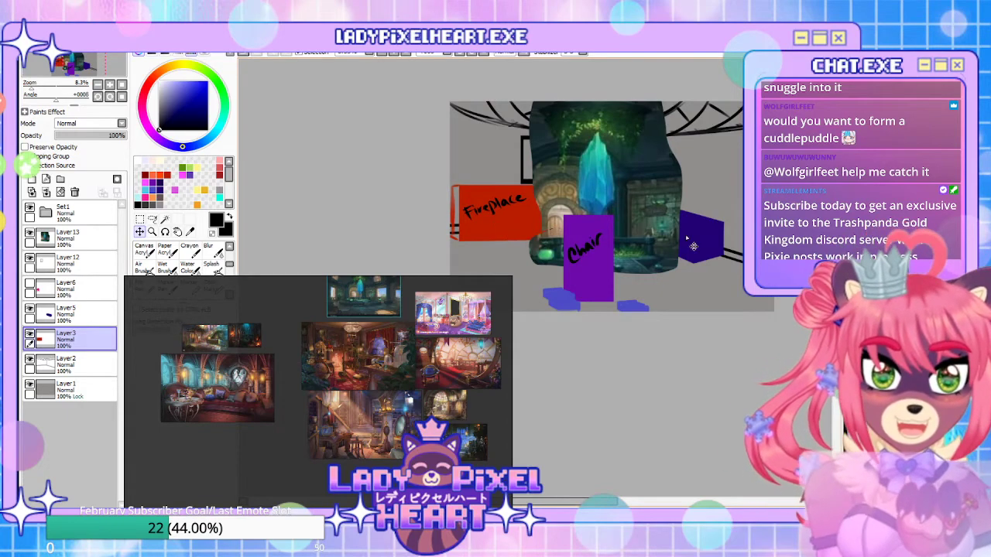
left_click(91, 317)
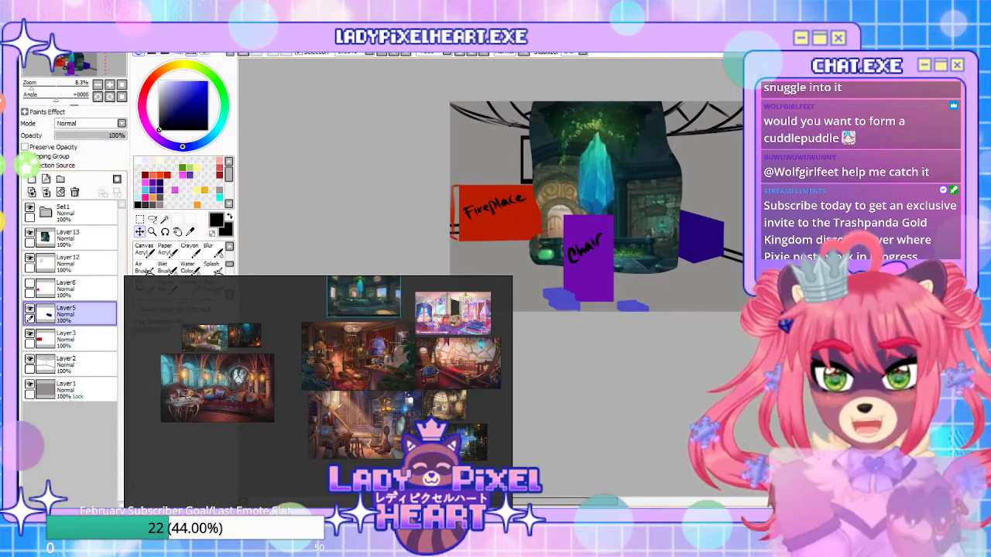
left_click_drag(705, 245, 740, 262)
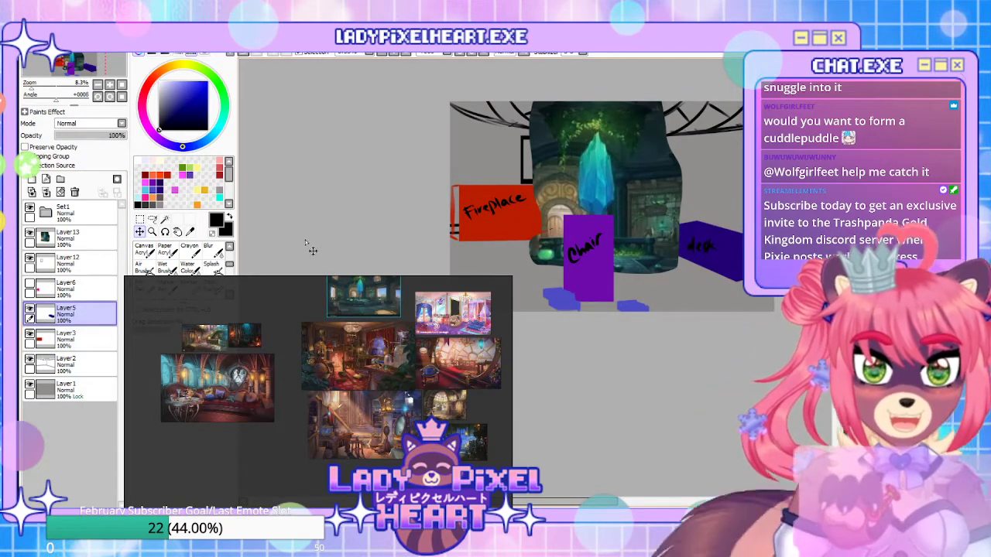
Squash the red fireplace block vertically by lowering its upper edge, and choose its red as the paint colour
scroll(482, 214, "up", 2)
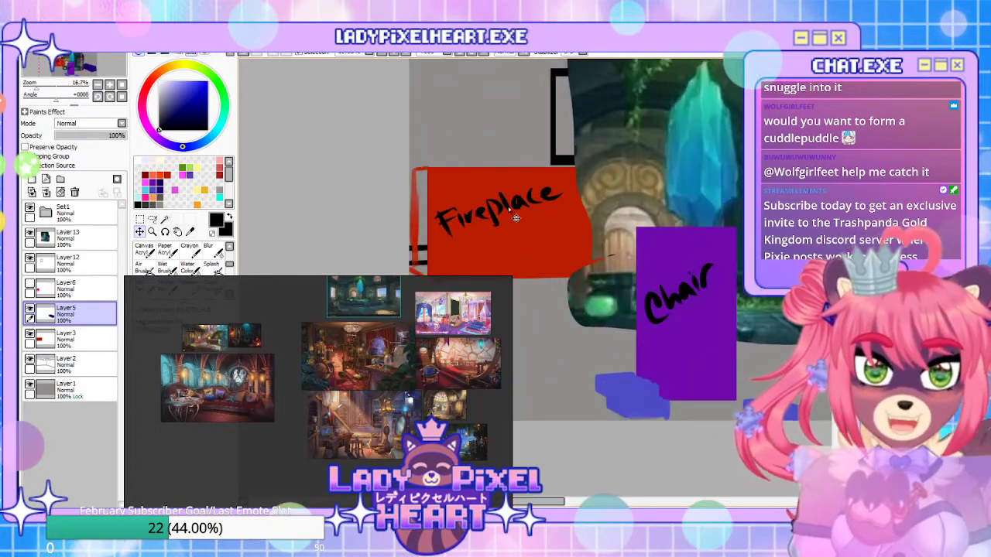
left_click(77, 339)
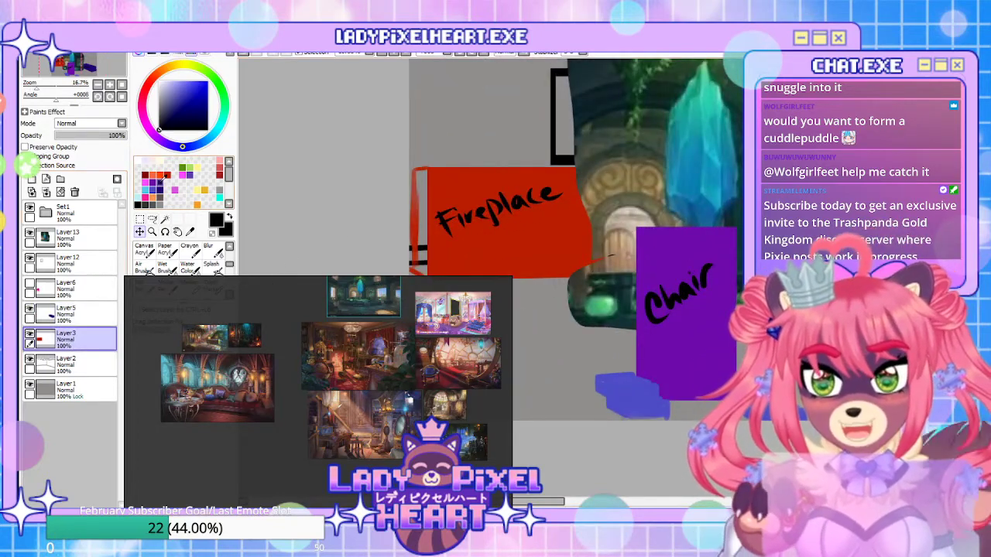
left_click(163, 176)
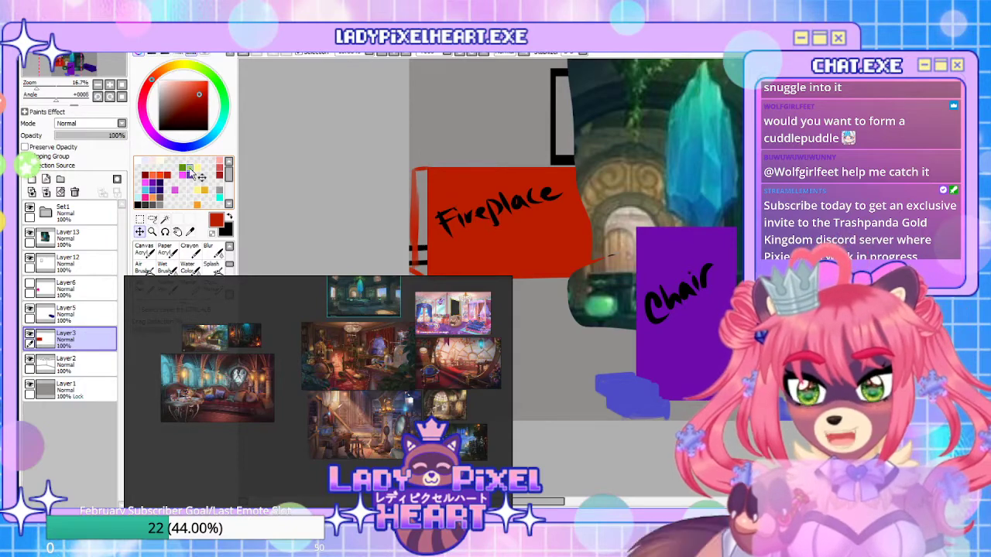
key("ctrl+t")
left_click_drag(507, 168, 506, 199)
key("Return")
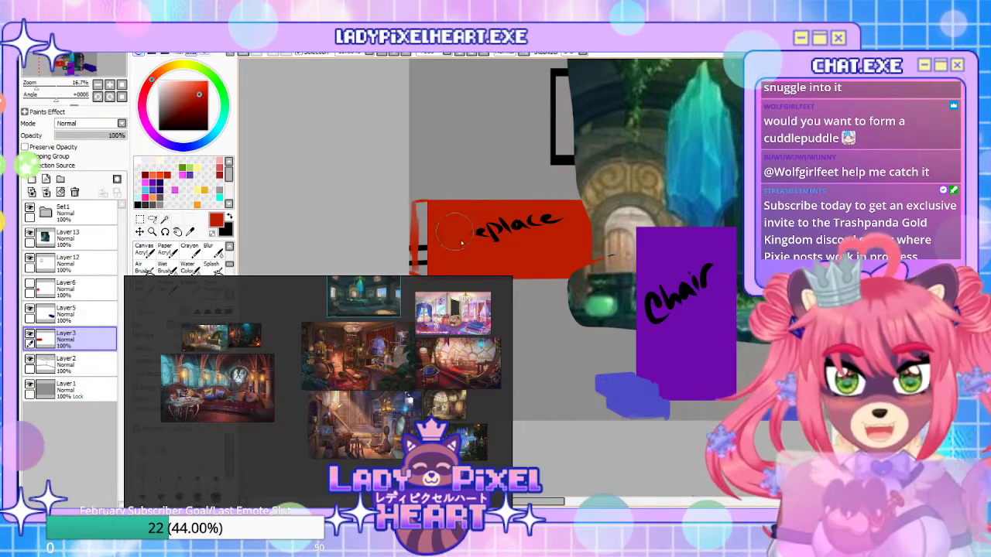
Paint over the Fireplace label in red and hand-letter "desk" in black on the block
key("ctrl+z")
left_click_drag(474, 235, 497, 230)
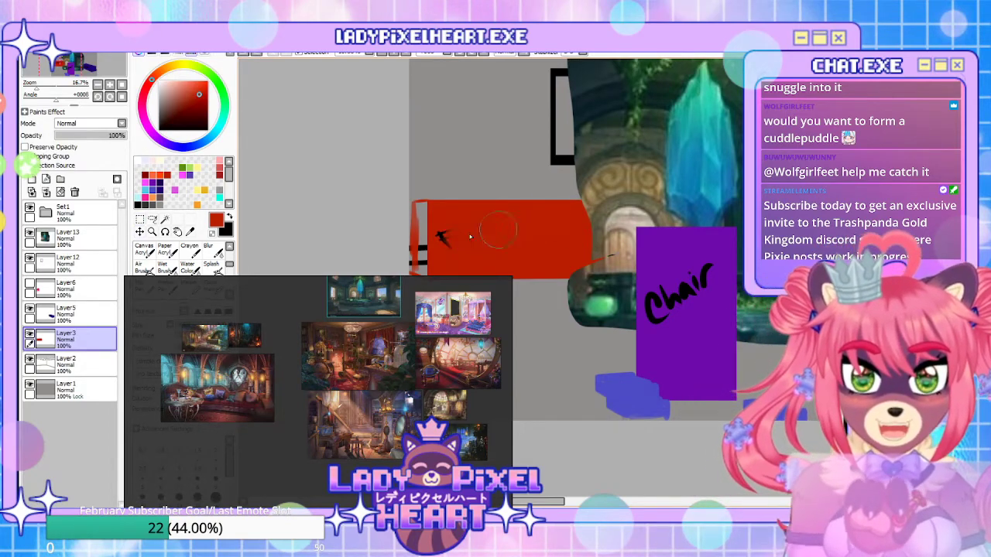
scroll(524, 230, "down", 1)
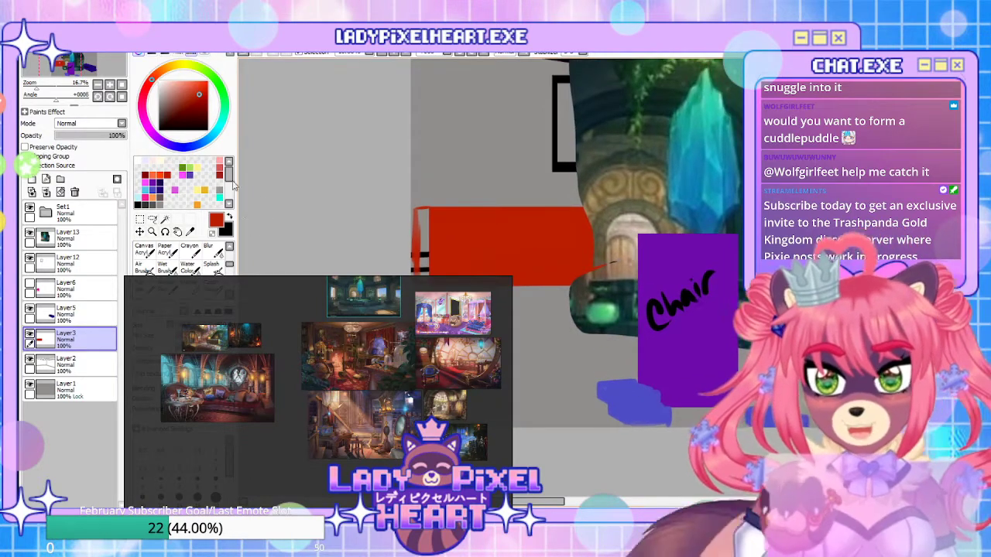
key("x")
left_click_drag(483, 240, 479, 232)
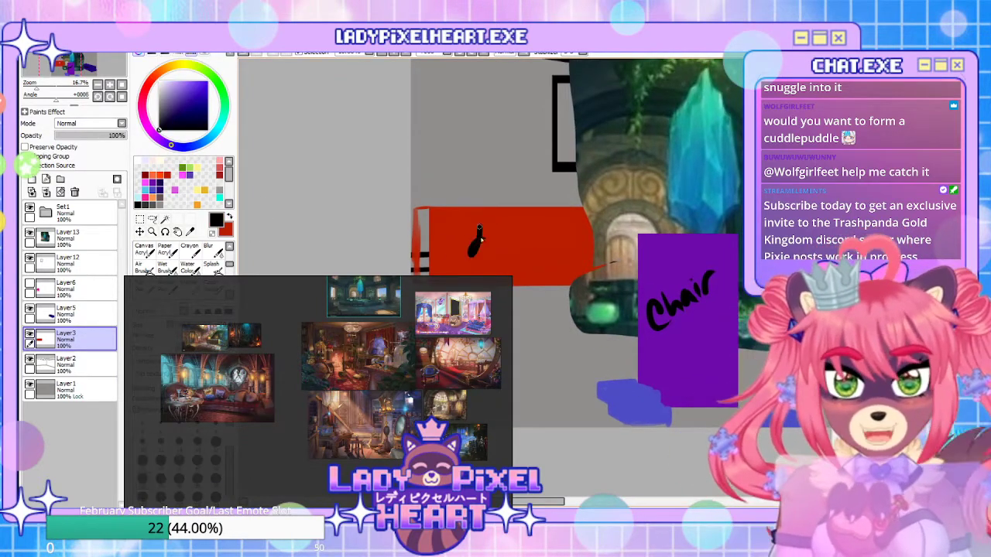
Clear the dark blue desk block and its label from their layer
left_click_drag(748, 358, 561, 264)
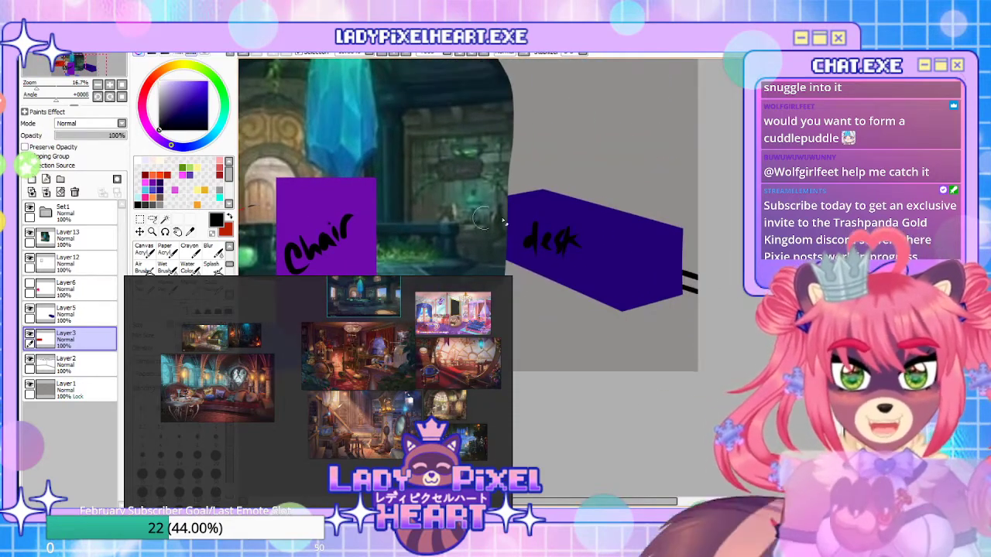
left_click(66, 312)
key("ctrl+t")
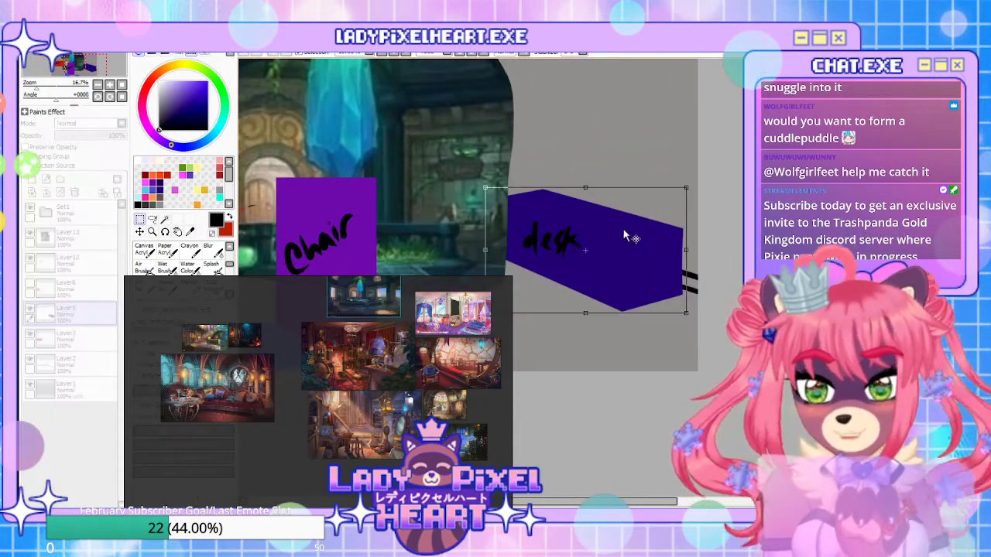
key("Return")
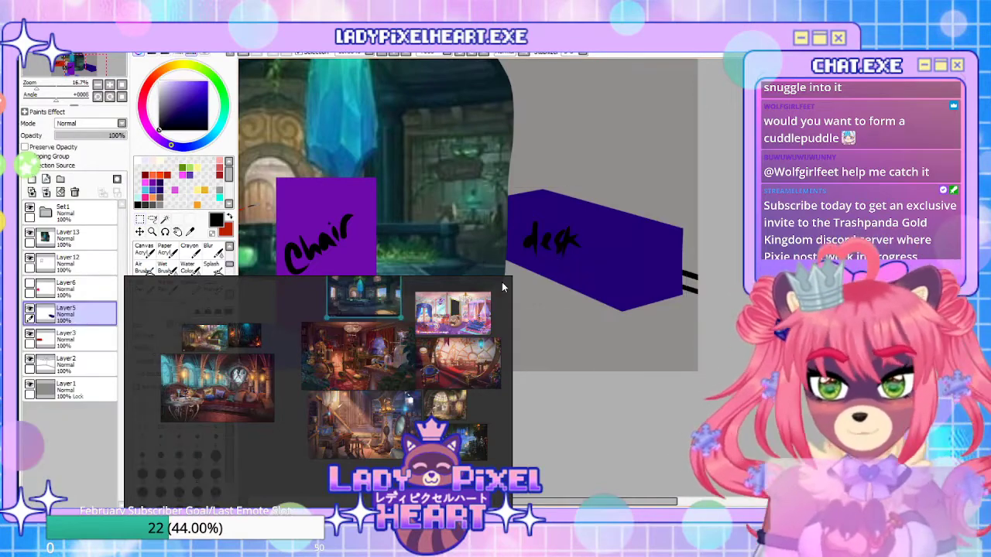
key("Delete")
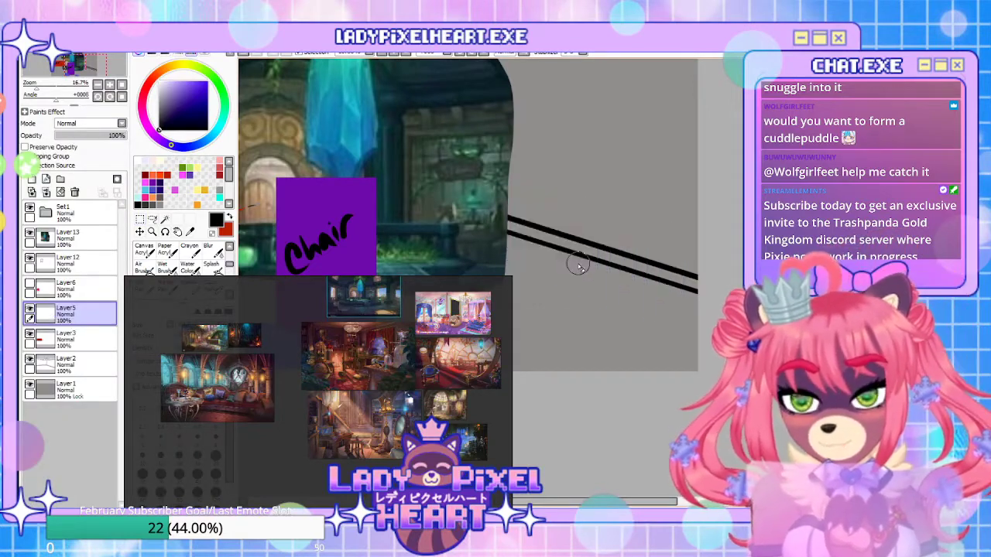
Sketch a tall narrow dark blue rectangle against the right wall and a lower edge receding from it towards the room corner
left_click(164, 199)
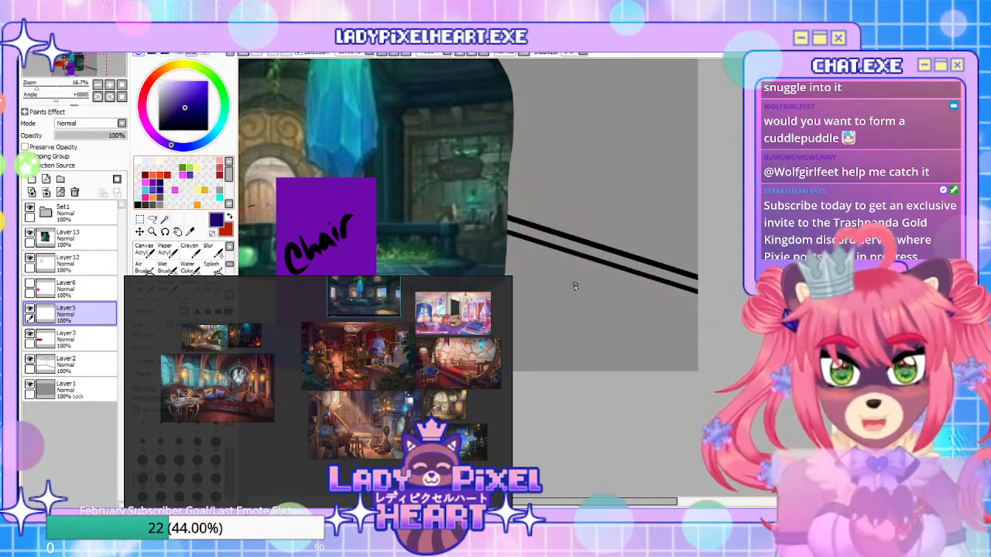
left_click_drag(589, 89, 580, 291)
left_click_drag(586, 144, 586, 88)
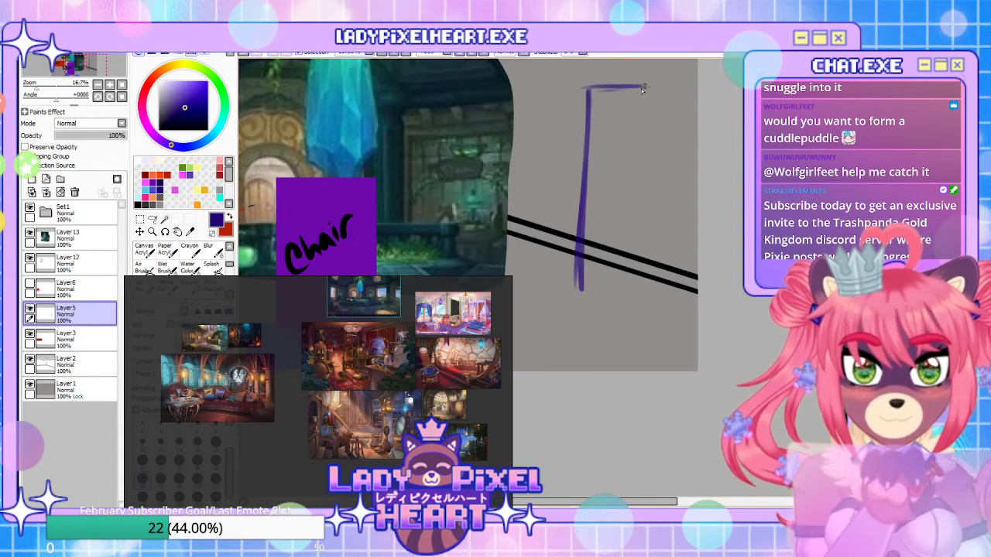
left_click_drag(585, 286, 644, 285)
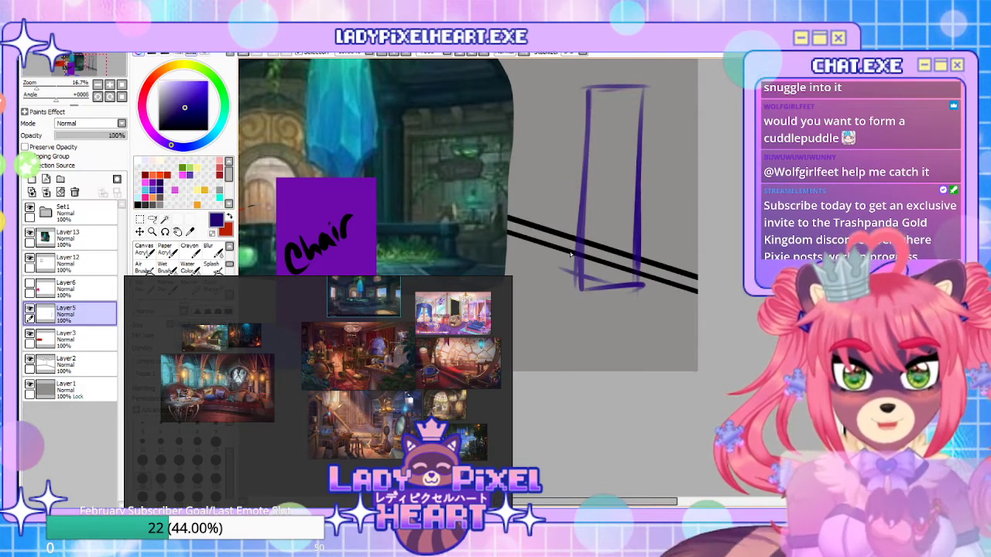
left_click_drag(514, 241, 552, 268)
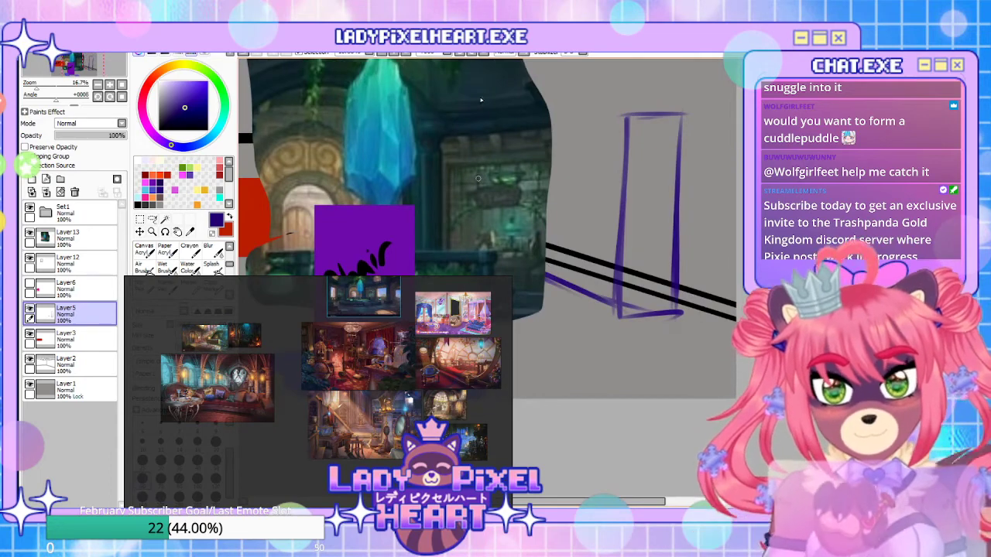
Hide the crystal picture layer and sketch the blue box's far vertical edge and receding upper edge
left_click(29, 233)
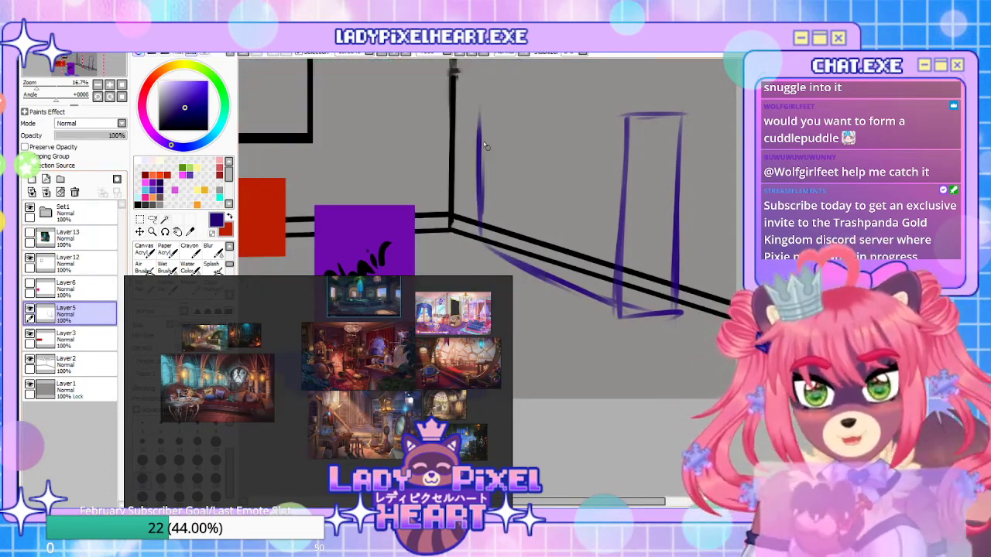
left_click_drag(478, 199, 481, 254)
left_click_drag(475, 169, 471, 236)
mouse_move(545, 266)
left_mouse_down()
mouse_move(649, 283)
mouse_move(576, 242)
left_mouse_up()
left_click_drag(514, 224, 641, 284)
left_click_drag(574, 262, 603, 325)
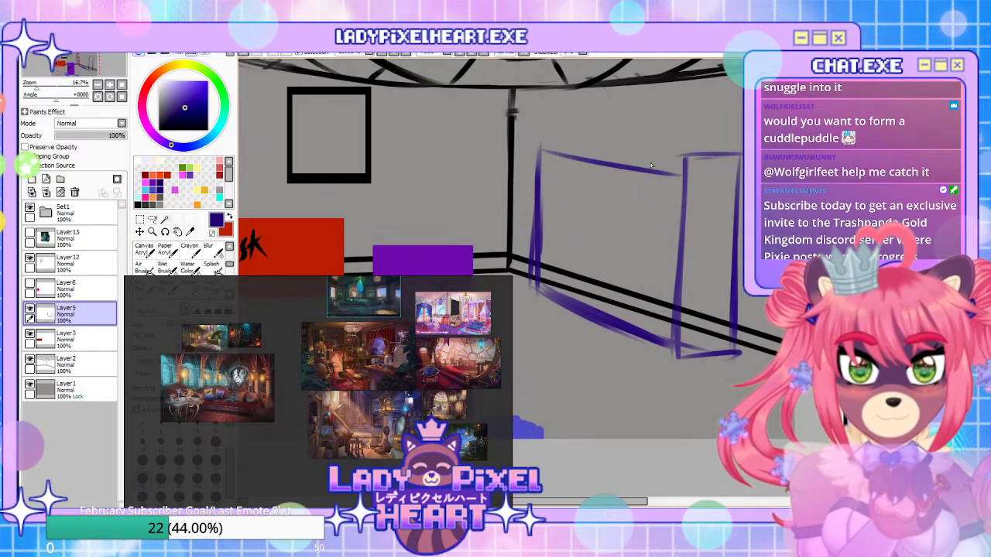
Sketch the blue box's top face and reinforce its long lower edge
mouse_move(547, 151)
left_mouse_down()
mouse_move(670, 156)
mouse_move(541, 152)
left_mouse_up()
key("ctrl+z")
key("ctrl+z")
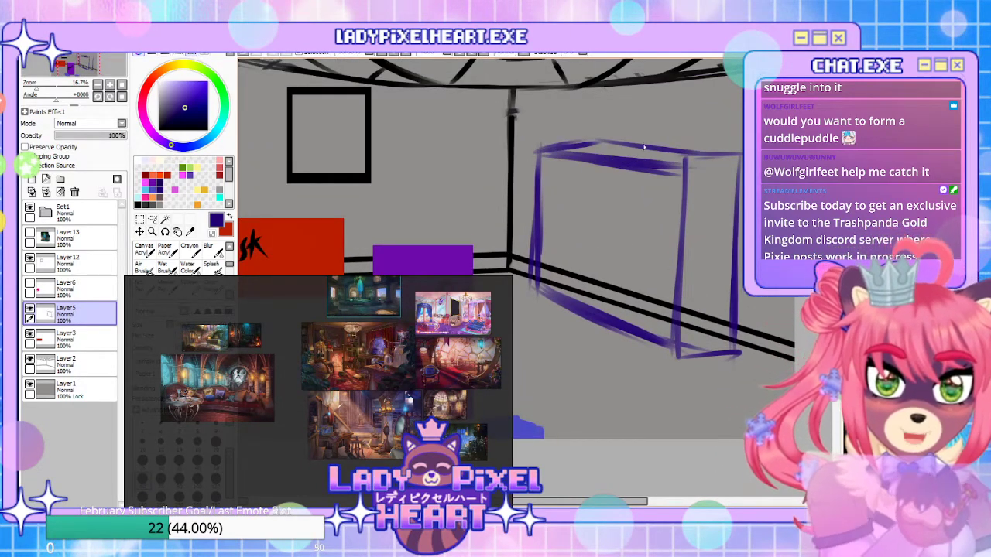
left_click_drag(525, 287, 690, 358)
Scale the sketched blue box down in height and nudge it along the right wall
mouse_move(669, 408)
left_mouse_down()
mouse_move(618, 407)
mouse_move(597, 387)
left_mouse_up()
key("ctrl+t")
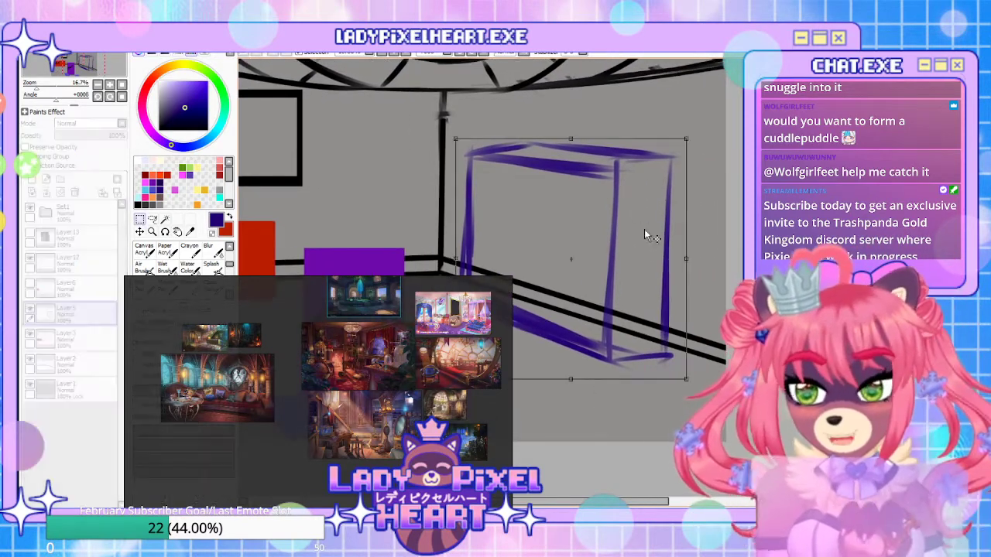
left_click_drag(570, 139, 567, 215)
left_click_drag(686, 379, 697, 354)
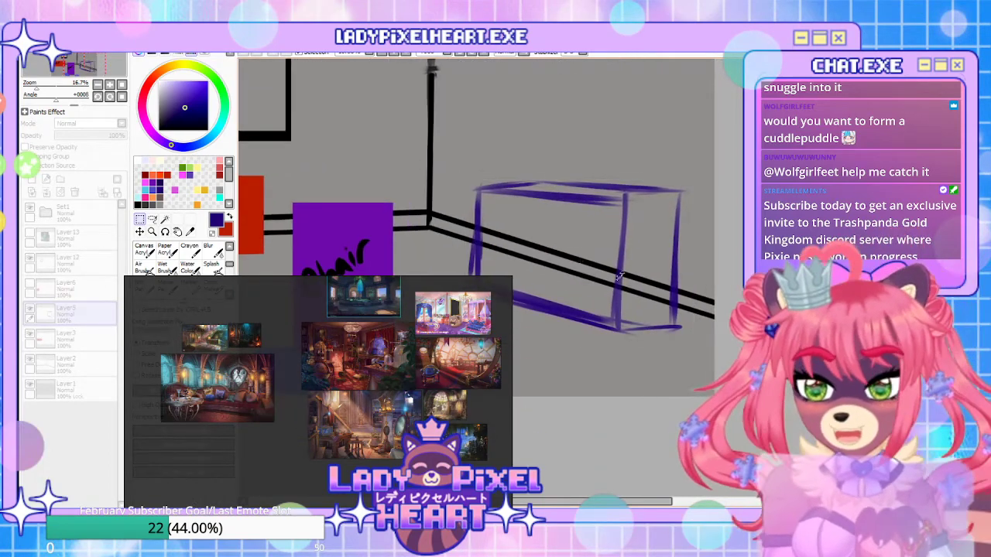
key("Return")
Redraw the edges of the blue box's top face in perspective and clean up the stray lines above it
left_click(633, 211, "shift")
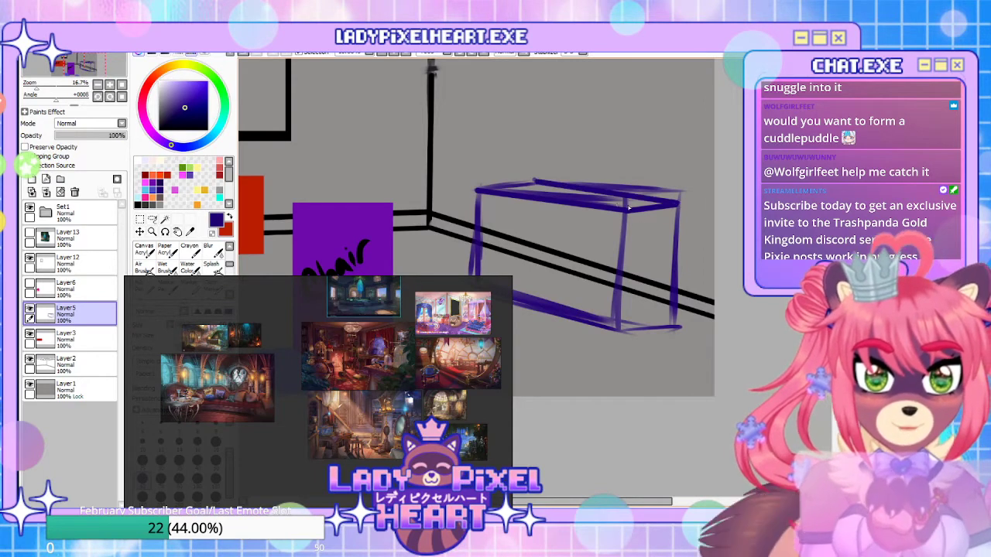
key("ctrl+z")
left_click_drag(532, 182, 681, 200)
key("e")
mouse_move(542, 175)
left_mouse_down()
mouse_move(698, 192)
mouse_move(596, 179)
mouse_move(690, 189)
left_mouse_up()
key("ctrl+z")
Erase the short bottom edge at the blue box's near end
left_click_drag(622, 402, 634, 333)
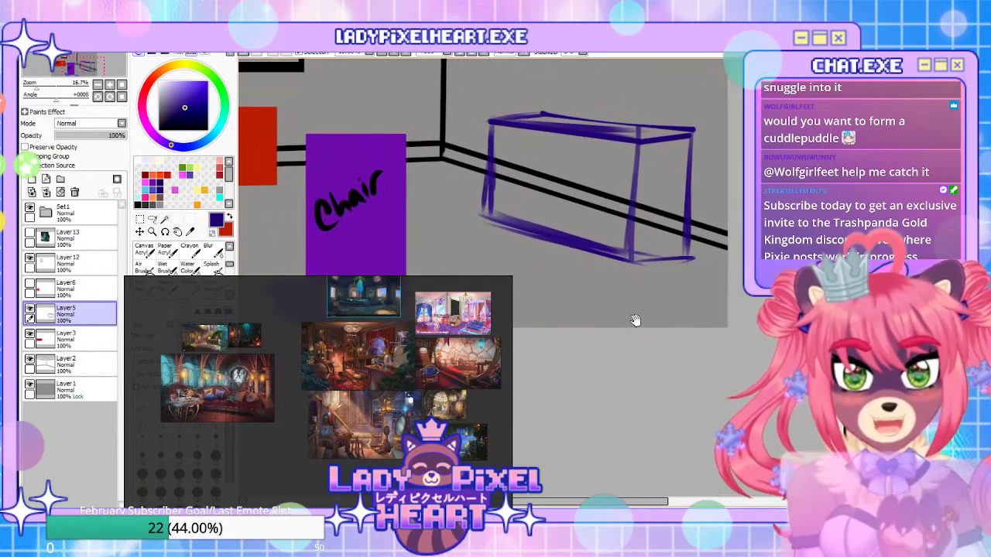
key("b")
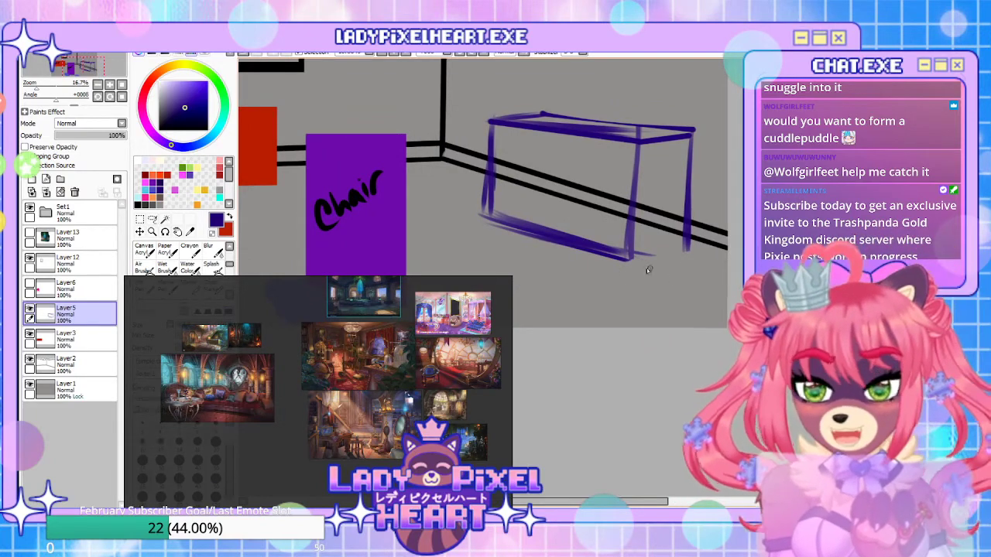
left_click_drag(585, 268, 723, 336)
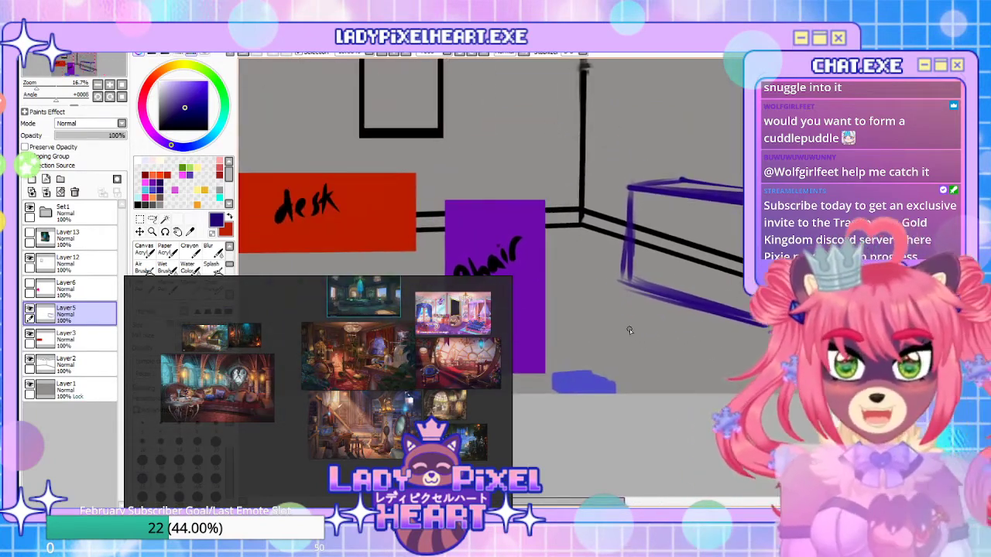
Hide the Set1 group that holds the chair placeholder
scroll(619, 231, "down", 2)
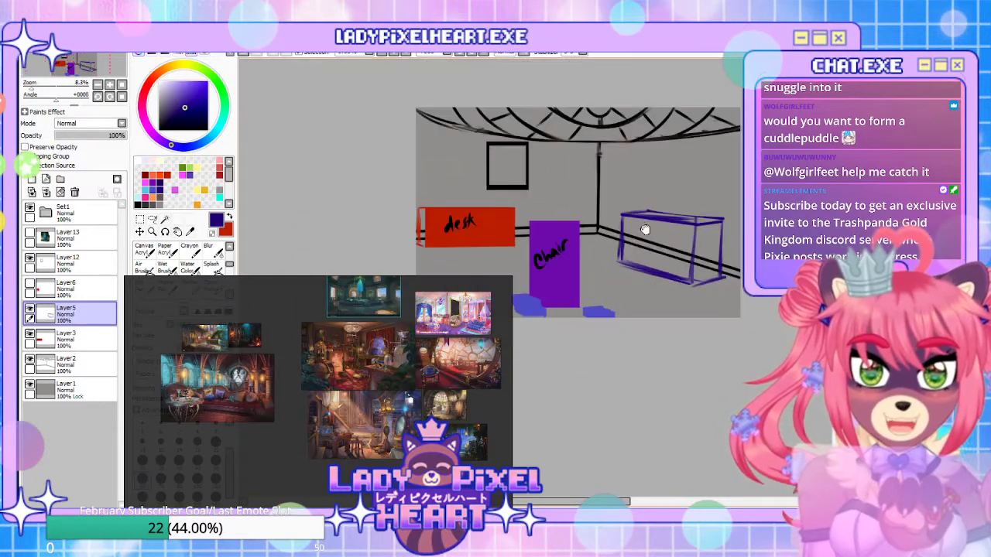
left_click_drag(621, 230, 632, 235)
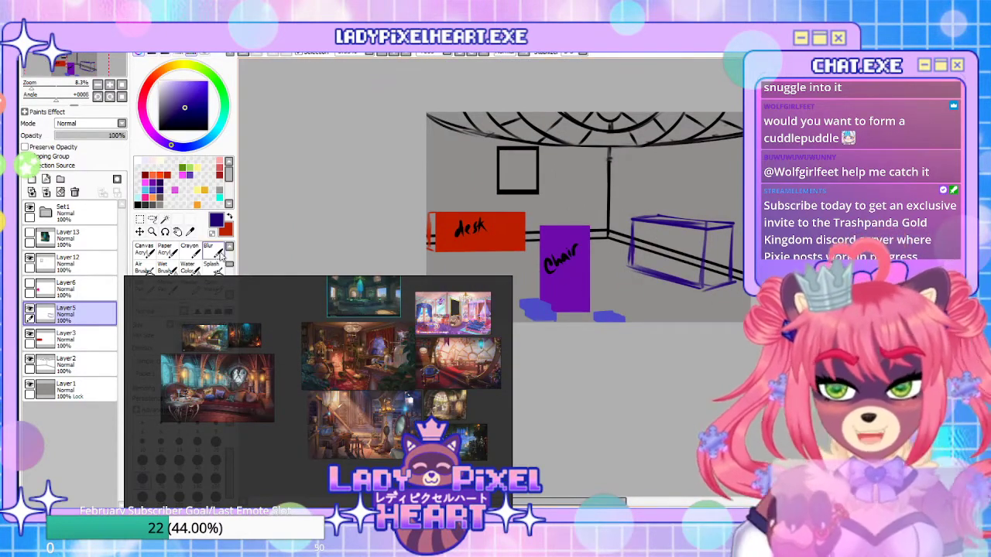
left_click(29, 207)
left_click(29, 208)
left_click(30, 207)
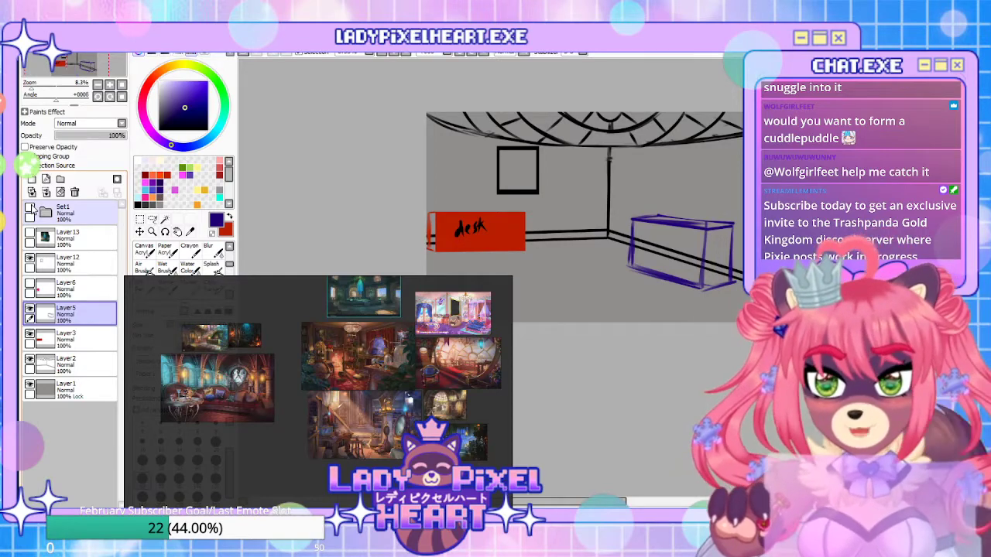
Show the reference image on Layer13, outline the hanging crystal with the Lasso, and remove everything around it
scroll(576, 263, "down", 1)
scroll(577, 263, "up", 2)
mouse_move(612, 251)
left_mouse_down()
mouse_move(532, 202)
mouse_move(610, 327)
left_mouse_up()
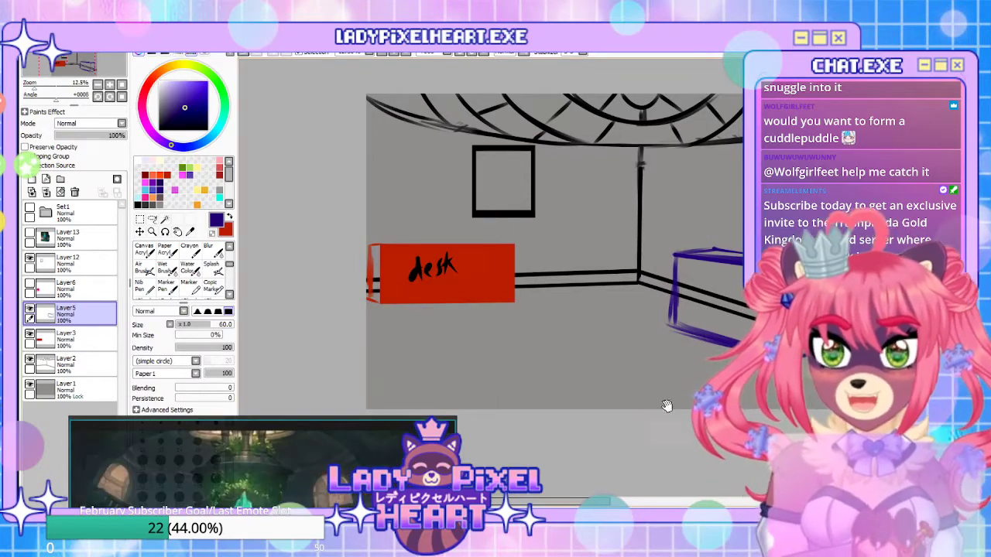
left_click_drag(620, 349, 562, 367)
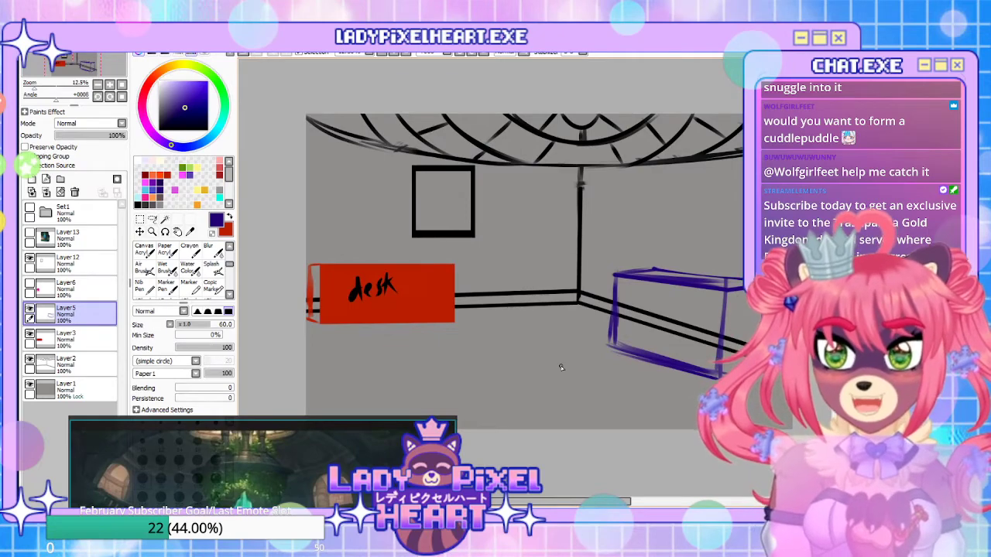
scroll(563, 367, "down", 1)
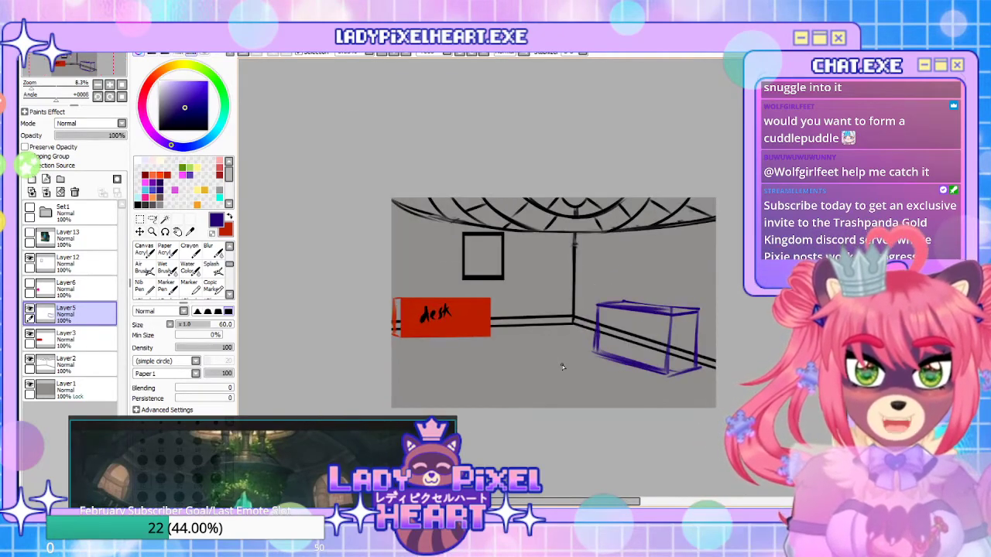
scroll(563, 367, "up", 1)
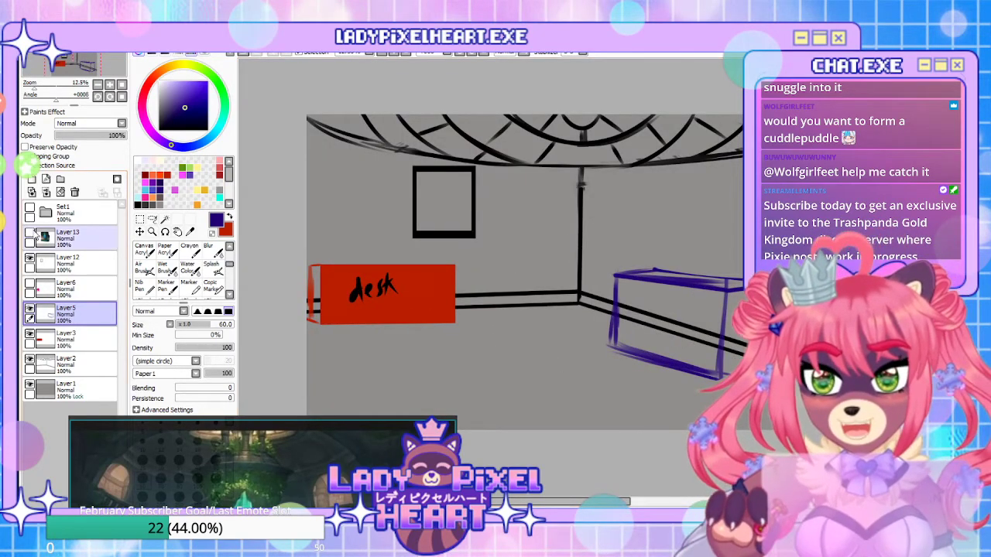
left_click(29, 235)
left_click(74, 238)
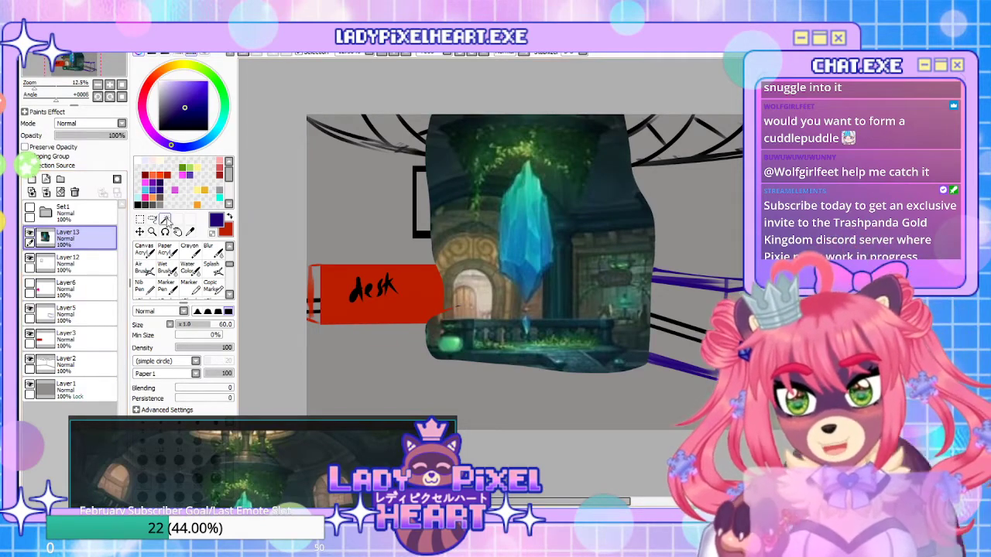
left_click(153, 220)
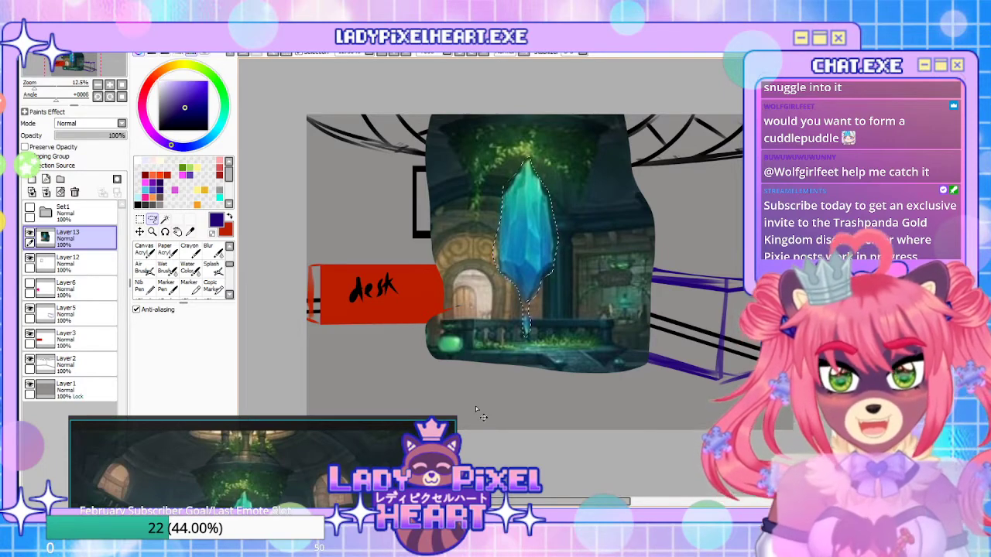
key("Delete")
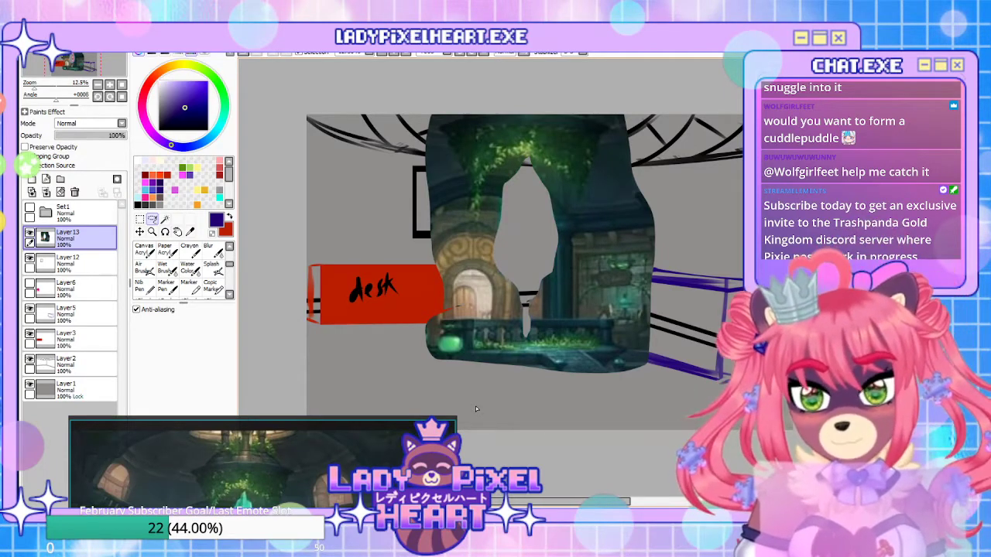
key("ctrl+z")
key("ctrl+z")
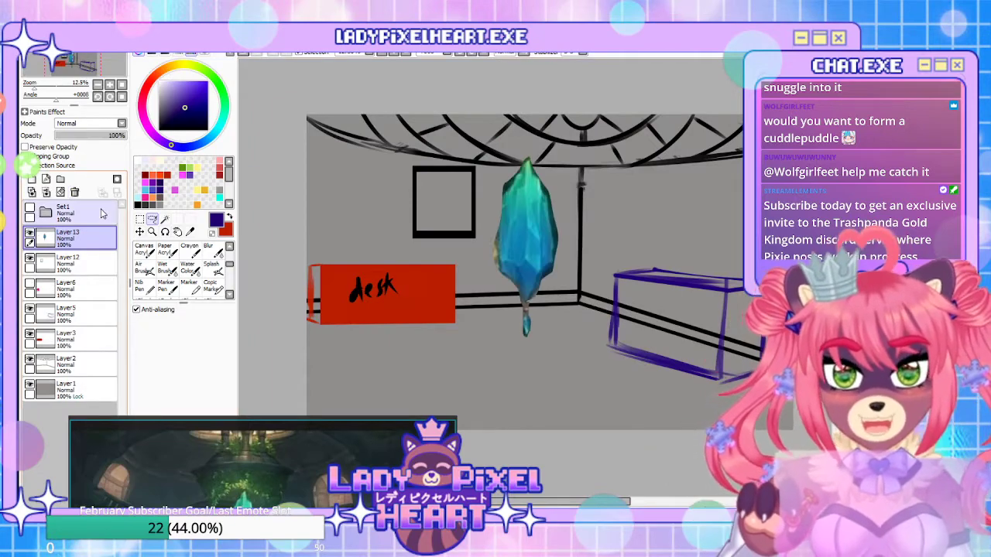
Sketch concentric dark blue ellipses on the floor beneath the hanging crystal
left_click_drag(596, 408, 595, 359)
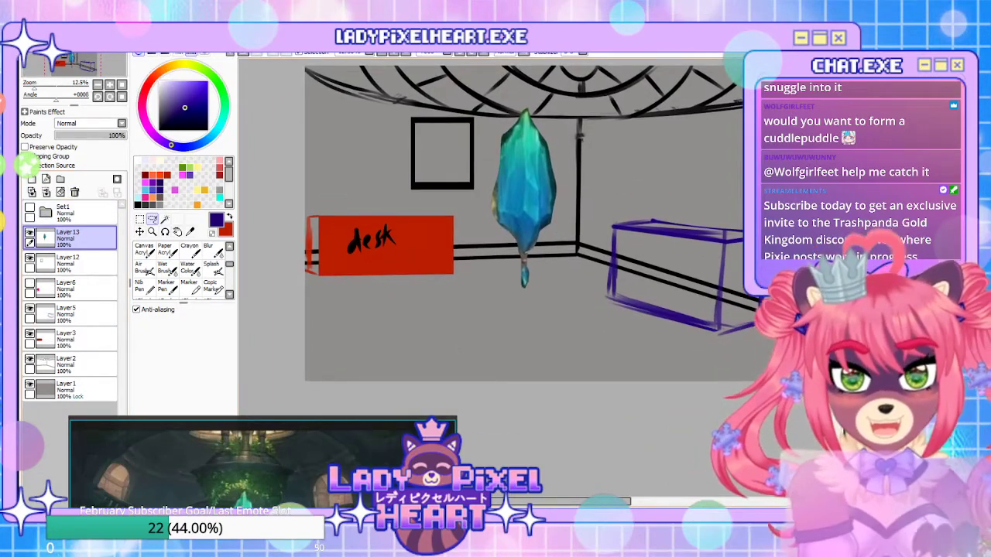
scroll(633, 233, "down", 2)
left_click_drag(579, 175, 552, 220)
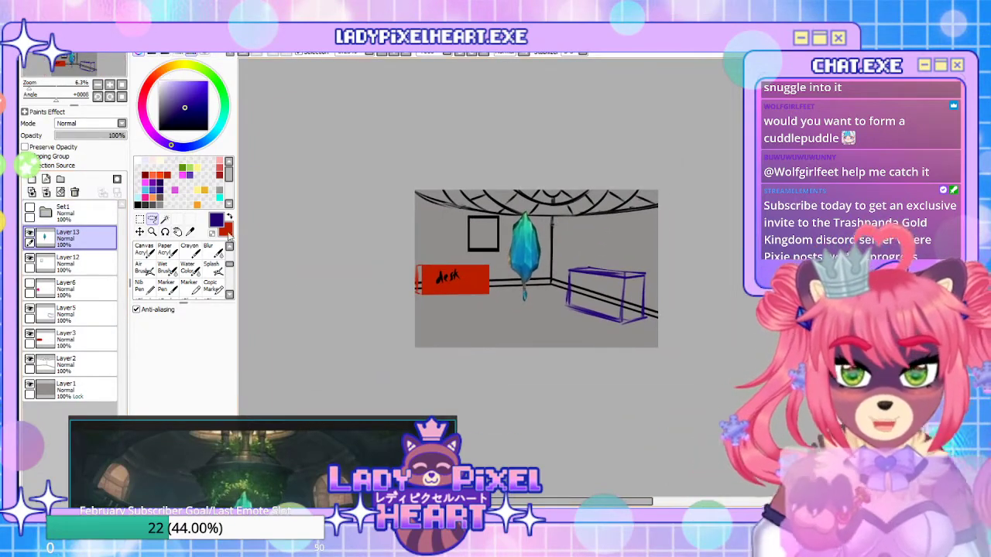
left_click(140, 232)
scroll(512, 309, "up", 2)
left_click_drag(365, 424, 380, 411)
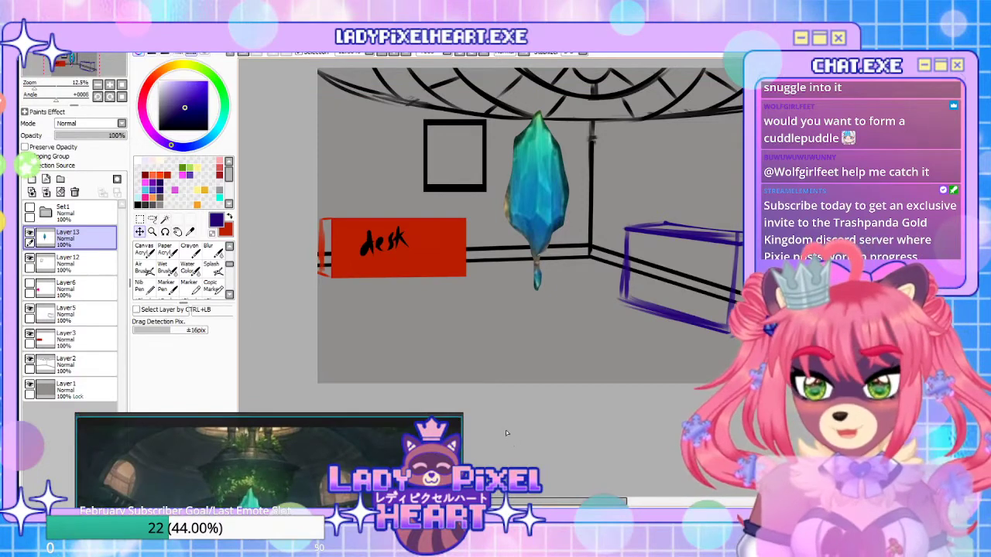
key("b")
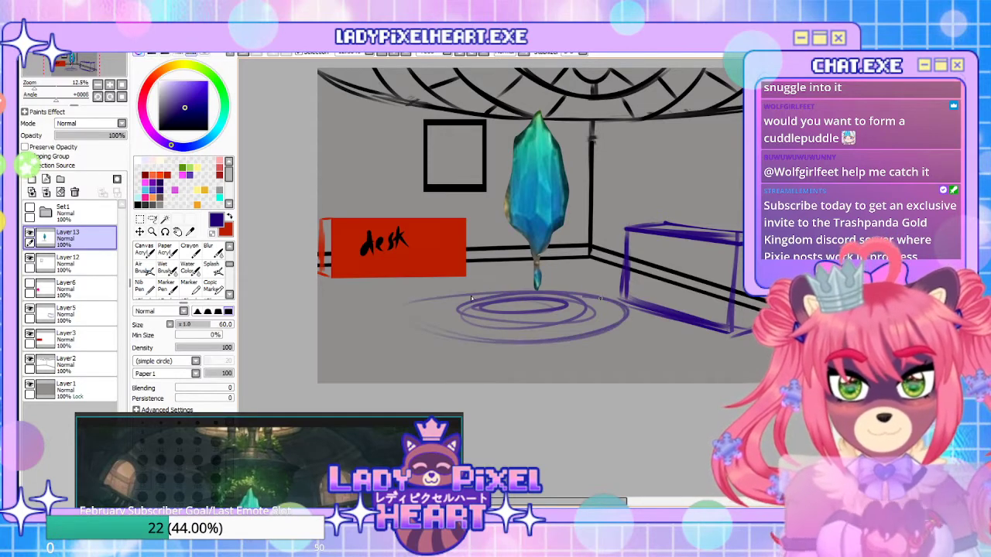
key("ctrl+z")
left_click_drag(626, 336, 431, 340)
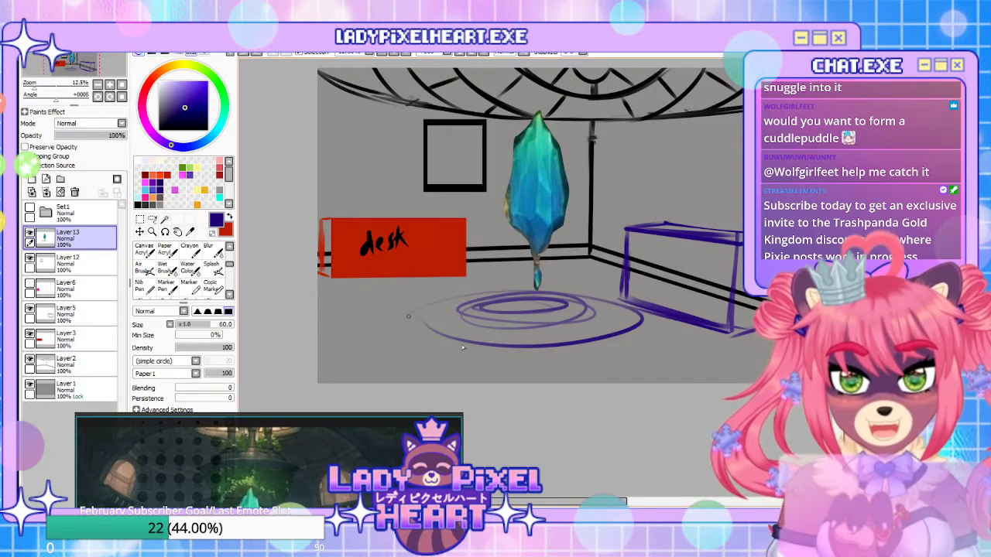
Transform the blue box on Layer5, reducing its height and adjusting its corners to shorten the far end
mouse_move(643, 386)
left_mouse_down()
mouse_move(534, 359)
mouse_move(541, 370)
left_mouse_up()
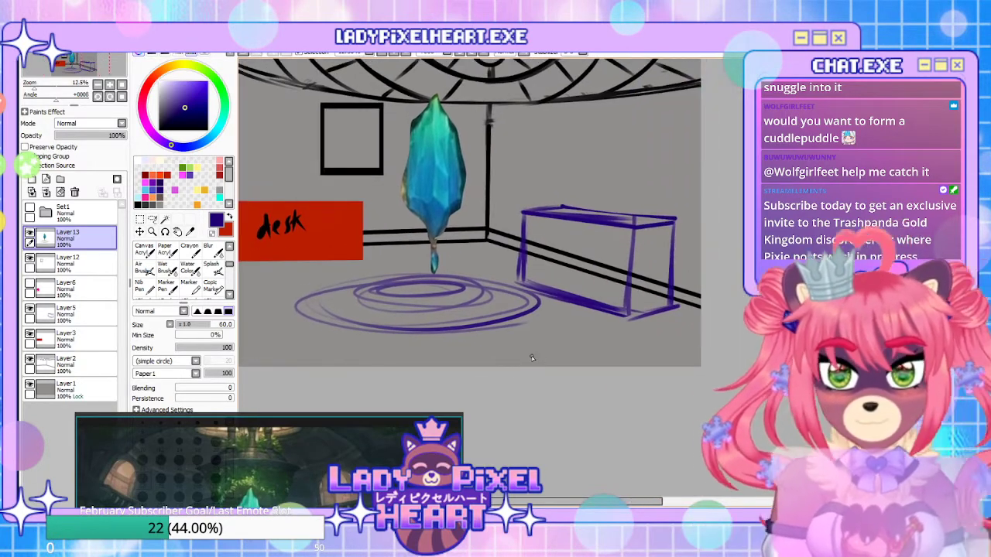
left_click(98, 259)
left_click(30, 233)
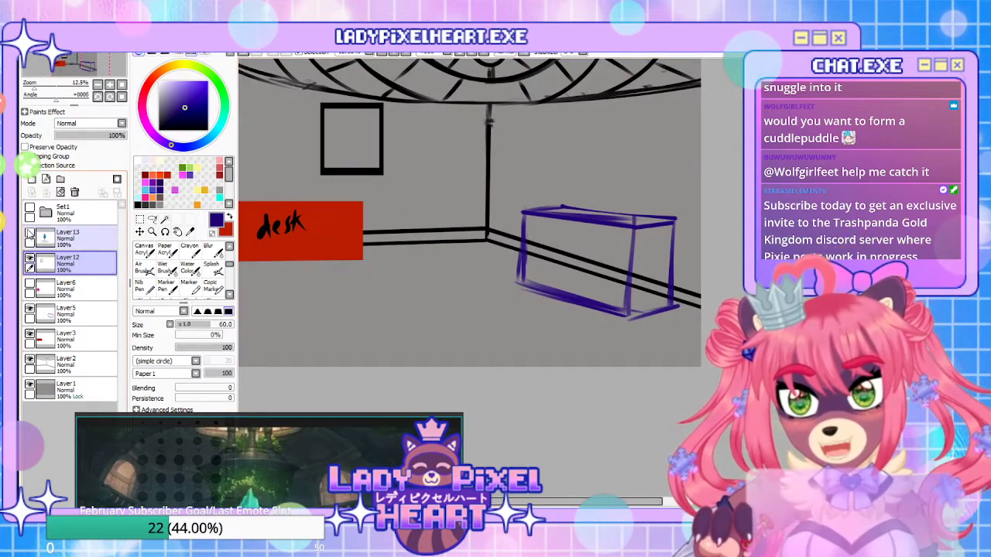
left_click(30, 233)
left_click(68, 313)
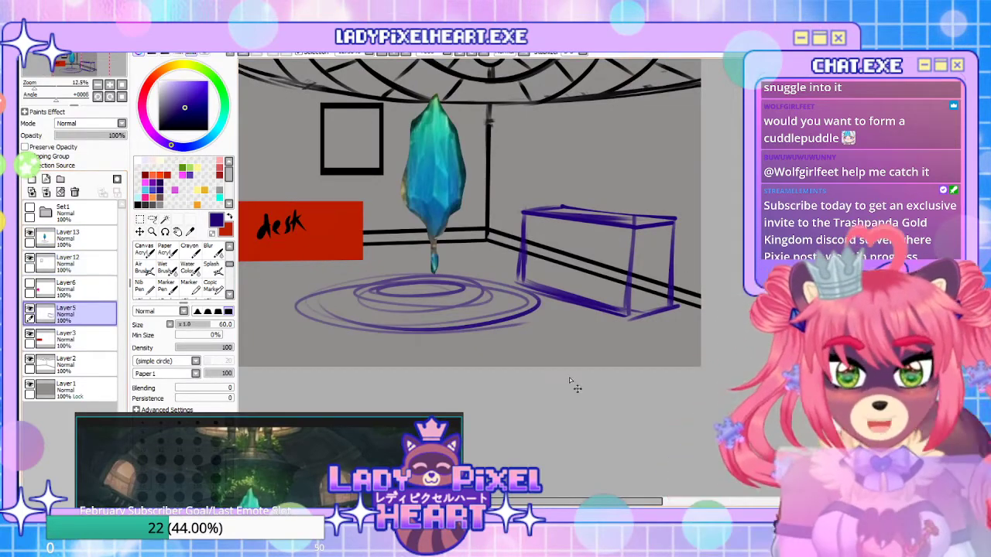
key("ctrl+t")
left_click_drag(598, 206, 601, 221)
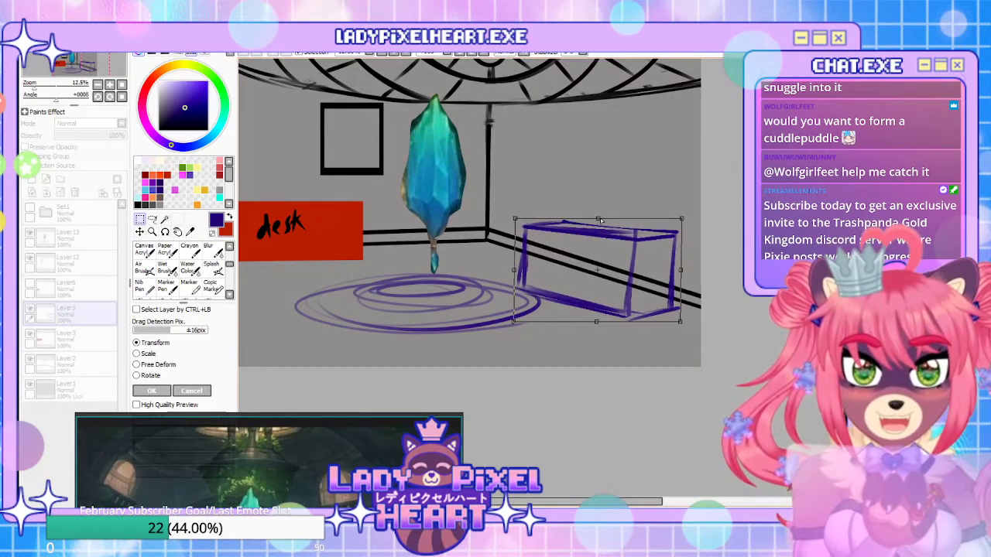
left_click_drag(530, 325, 528, 307)
left_click_drag(519, 222, 524, 215)
left_click_drag(681, 228, 683, 224)
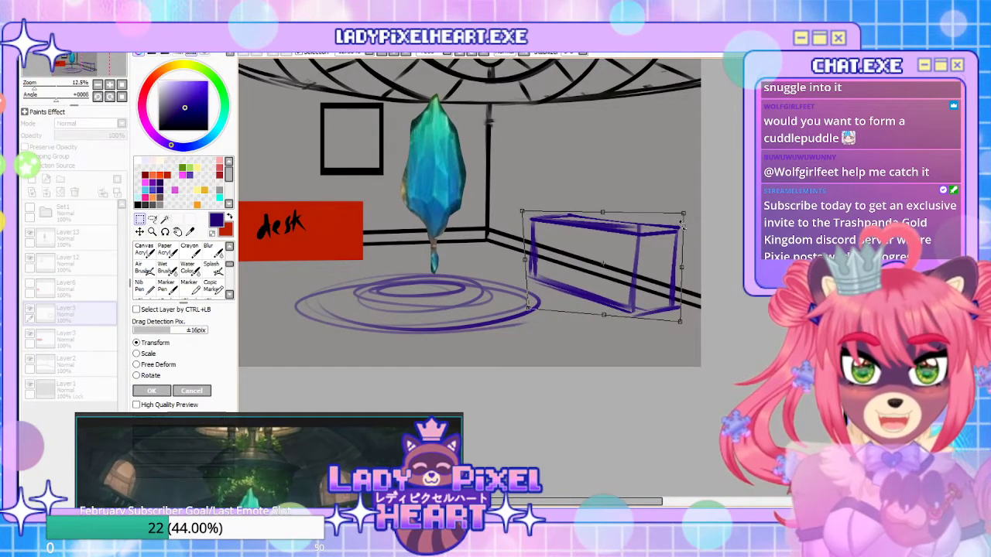
left_click_drag(681, 322, 682, 320)
Reposition the transformed blue box along the right wall and apply the transform
left_click_drag(639, 285, 656, 310)
scroll(491, 385, "up", 2)
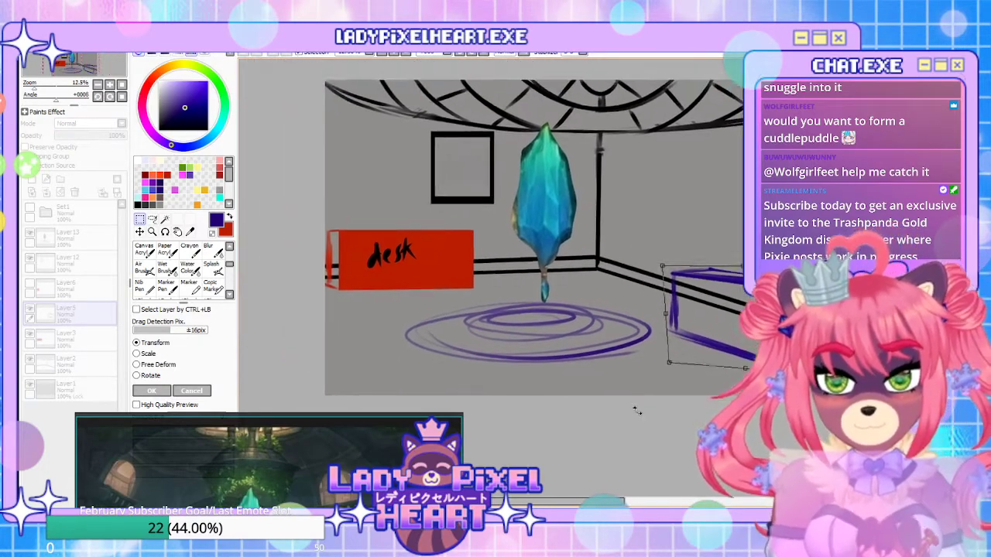
left_click_drag(623, 431, 547, 363)
left_click_drag(671, 293, 631, 272)
key("Return")
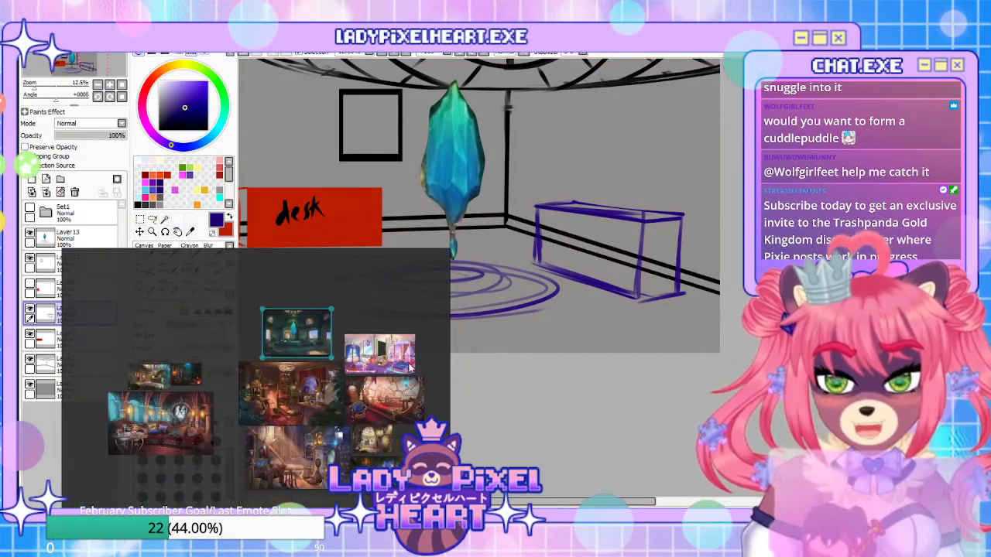
Check the crystal room reference image and delete the layer holding the blue box
mouse_move(267, 401)
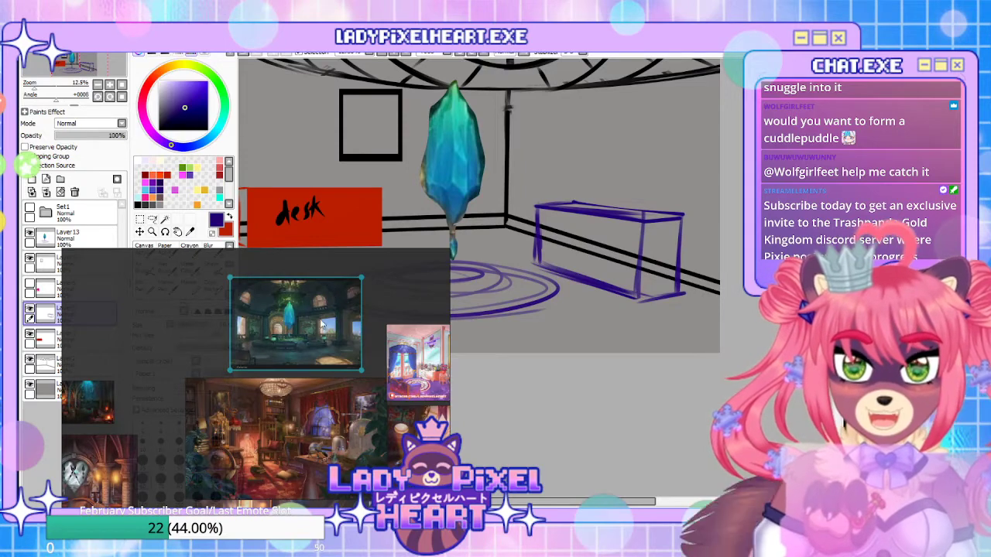
left_click_drag(589, 428, 625, 458)
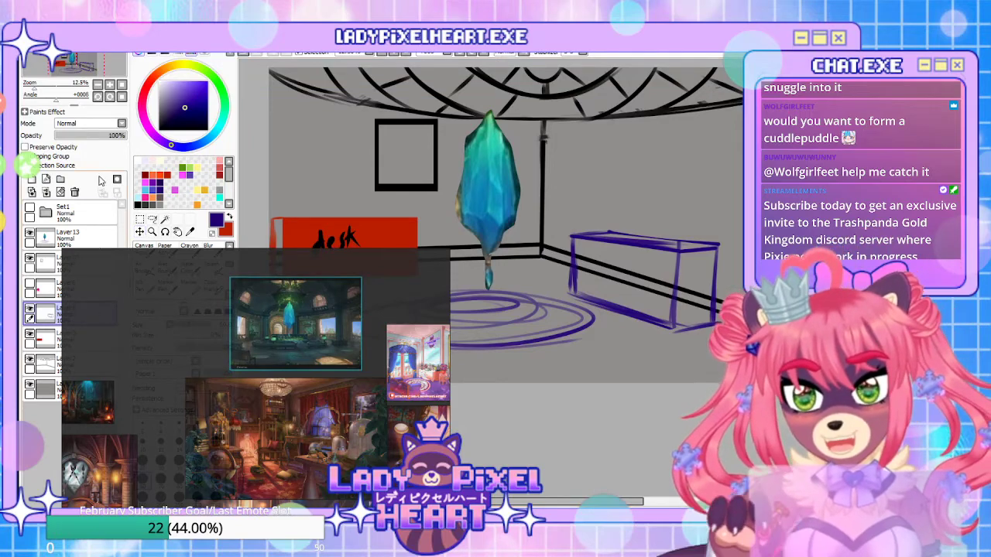
left_click(75, 192)
left_click_drag(614, 429, 686, 462)
left_click_drag(559, 470, 500, 429)
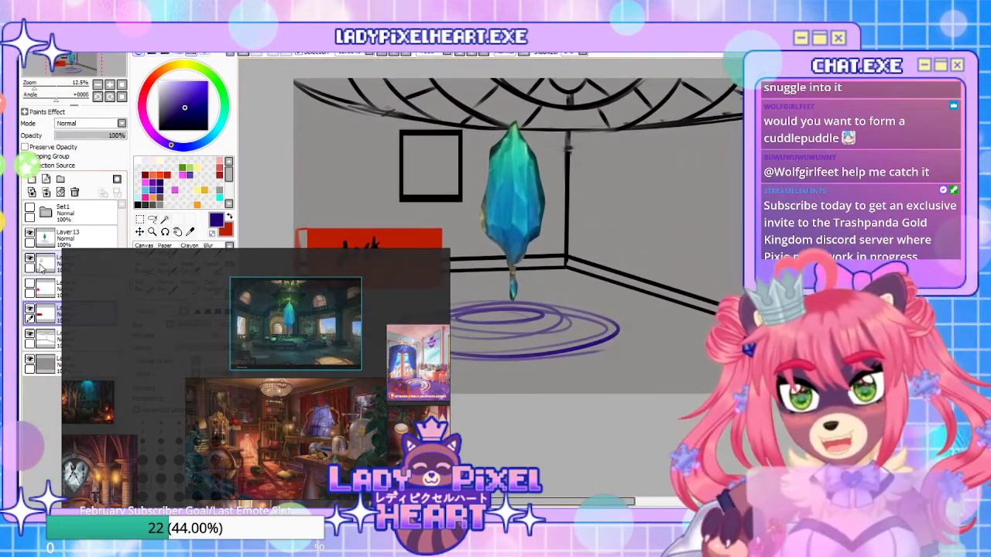
Move the crystal and its floor ellipses on Layer13 to the left, closer to the desk
left_click(70, 236)
left_click(140, 231)
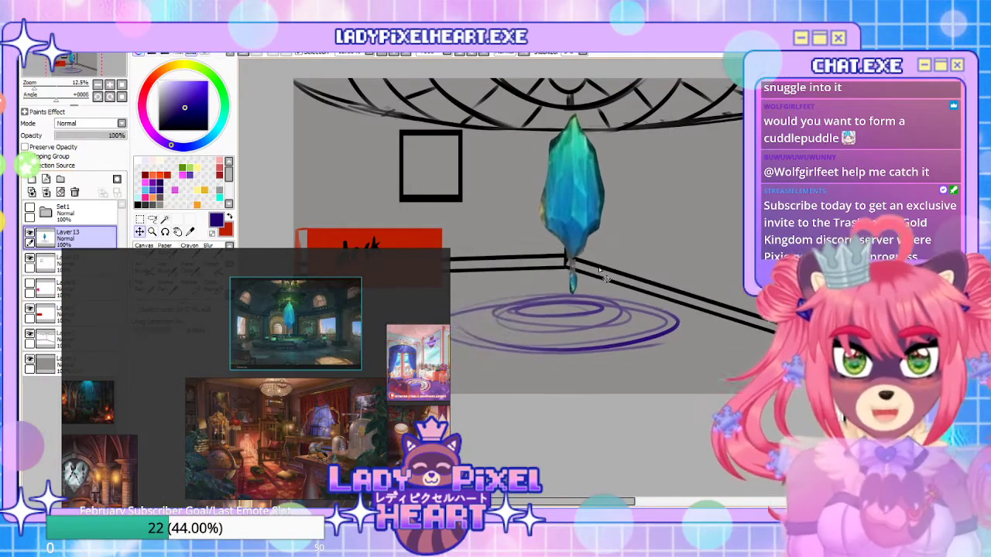
left_click_drag(577, 431, 592, 400)
left_click_drag(593, 265, 557, 264)
left_click_drag(611, 398, 576, 419)
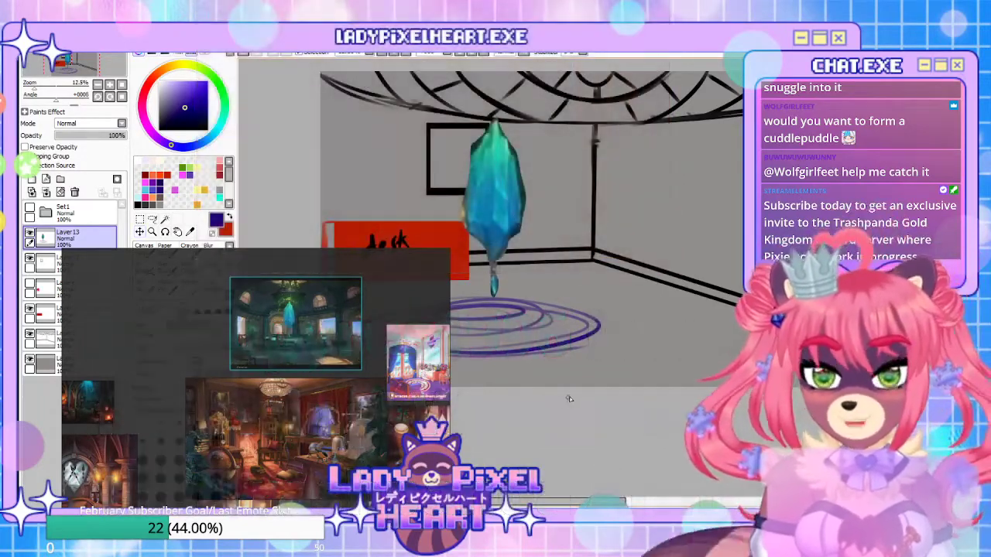
mouse_move(563, 395)
left_mouse_down()
mouse_move(635, 371)
mouse_move(610, 370)
mouse_move(551, 325)
mouse_move(552, 372)
mouse_move(562, 311)
mouse_move(570, 316)
mouse_move(526, 388)
mouse_move(550, 385)
left_mouse_up()
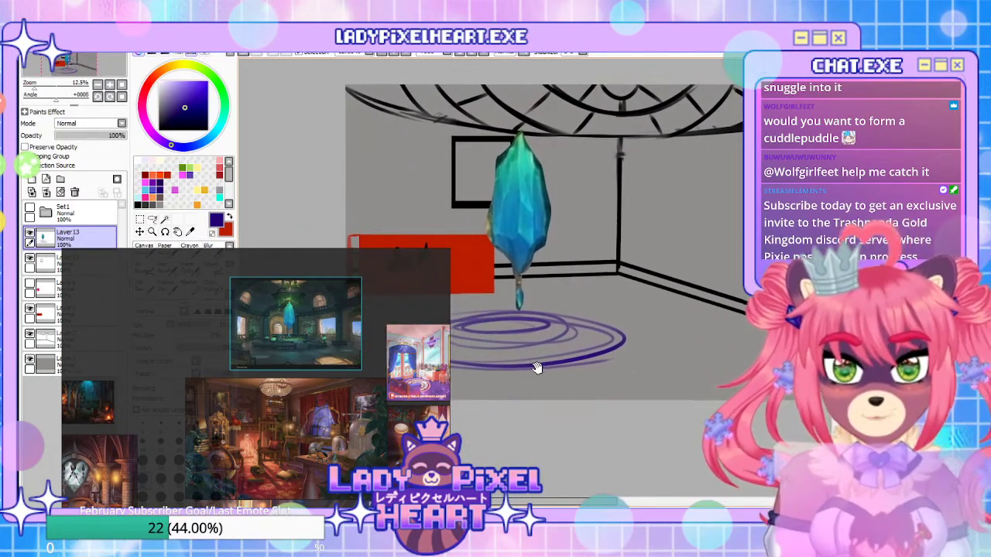
Move the black wall frame on Layer12 left so it hangs clear of the crystal above the desk
left_click(45, 264)
left_click(140, 231)
left_click_drag(460, 189, 385, 191)
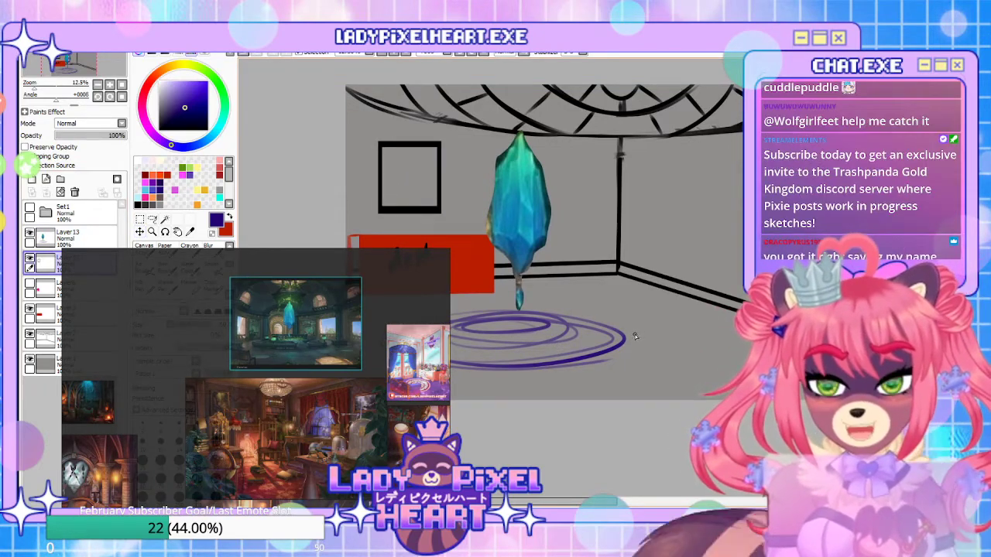
Try sketching a tall blue rectangle on the back wall between the crystal and the room corner, and undo it
left_click_drag(548, 131, 548, 204)
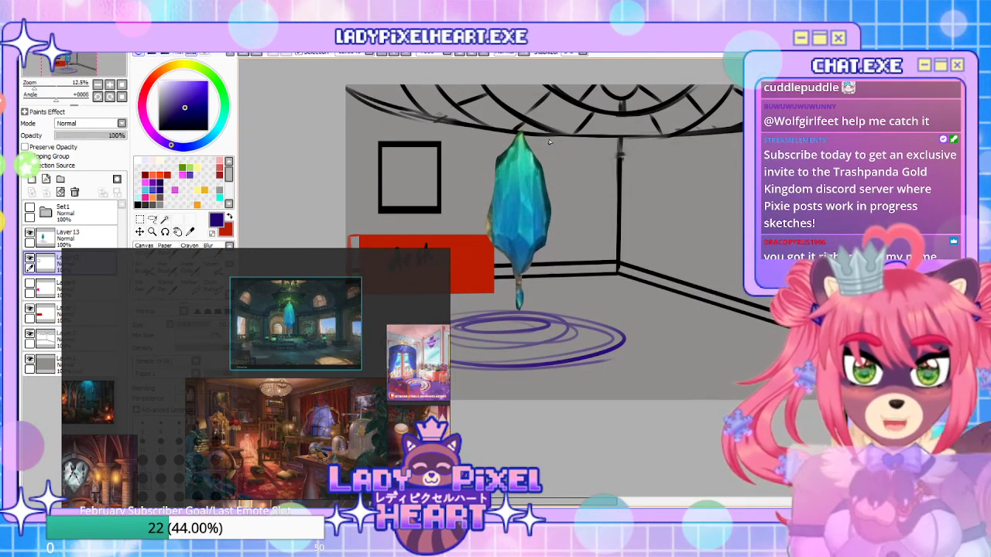
left_click_drag(549, 144, 547, 298)
mouse_move(622, 292)
left_mouse_down()
mouse_move(620, 141)
mouse_move(548, 140)
left_mouse_up()
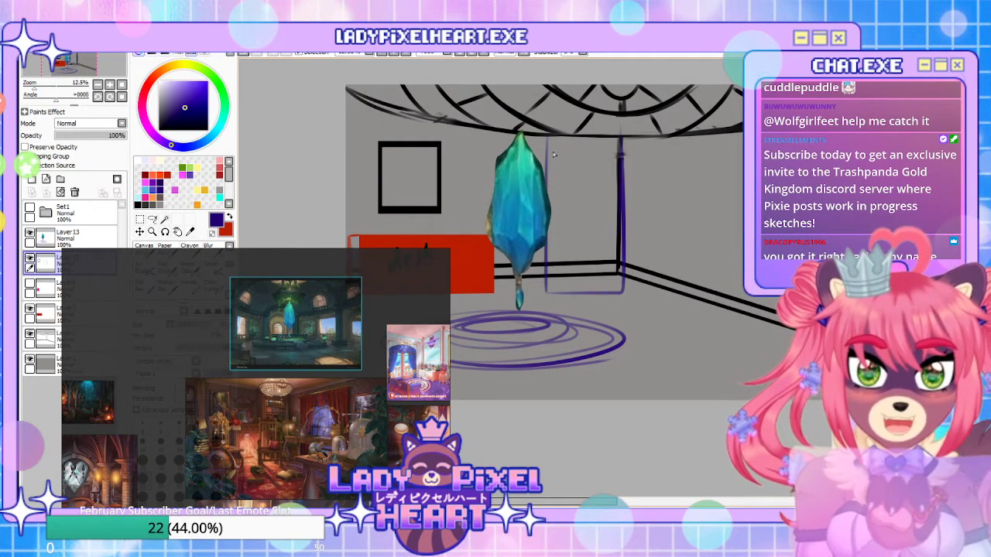
mouse_move(543, 277)
left_mouse_down()
mouse_move(542, 294)
mouse_move(626, 291)
left_mouse_up()
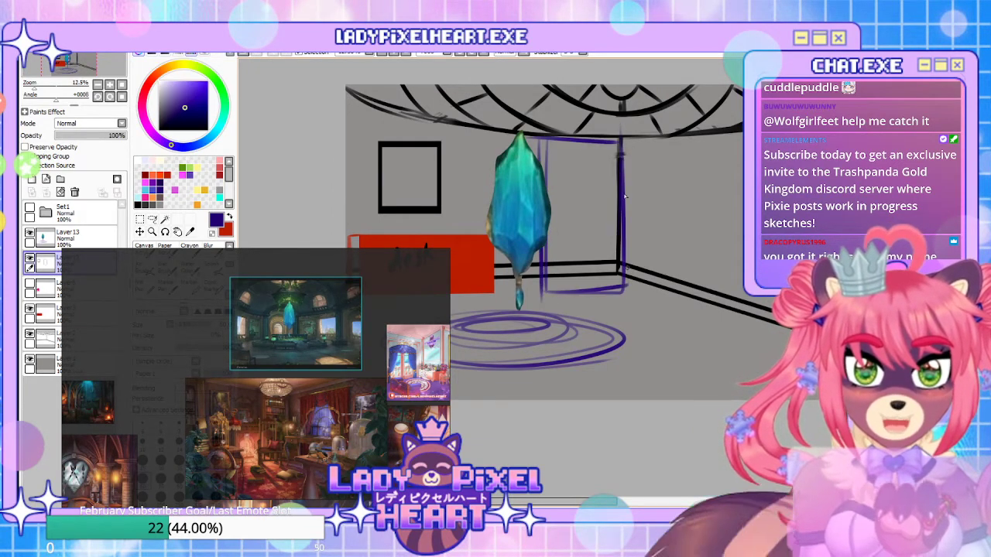
left_click_drag(650, 236, 597, 279)
left_click_drag(606, 329, 570, 328)
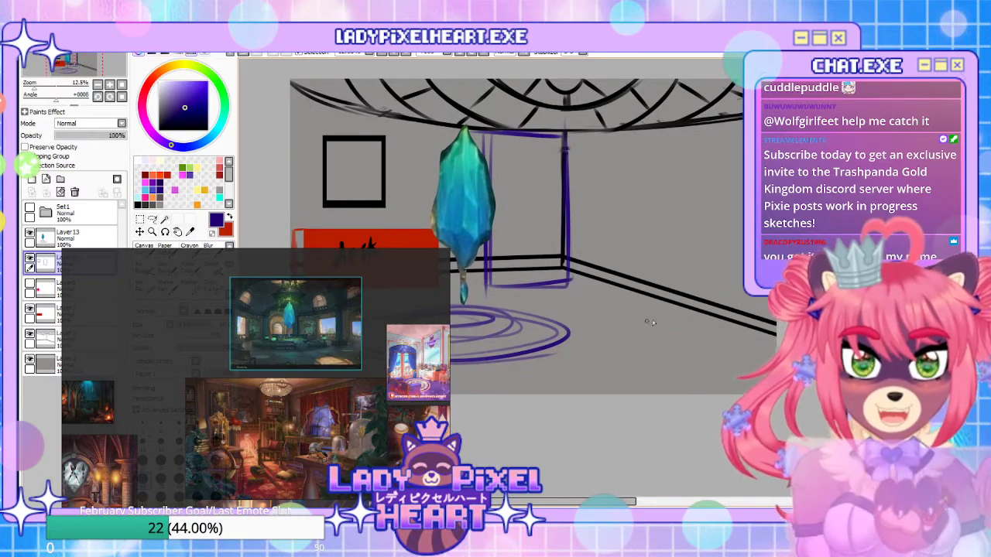
key("ctrl+z")
key("ctrl+z")
key("ctrl+z")
key("ctrl+z")
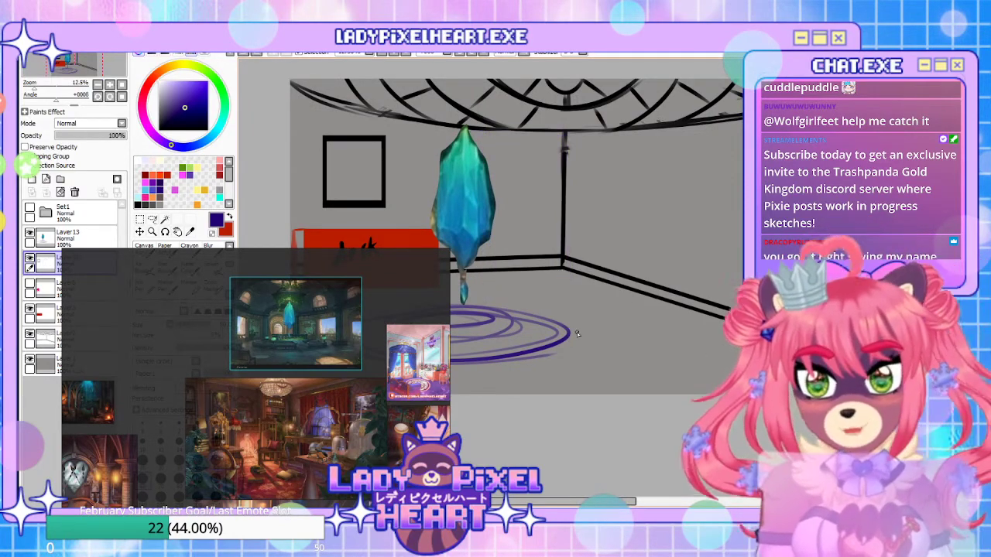
Undo the recent moves of the wall frame and crystal and the deletion of the blue box's layer
key("ctrl+z")
key("ctrl+z")
key("ctrl+z")
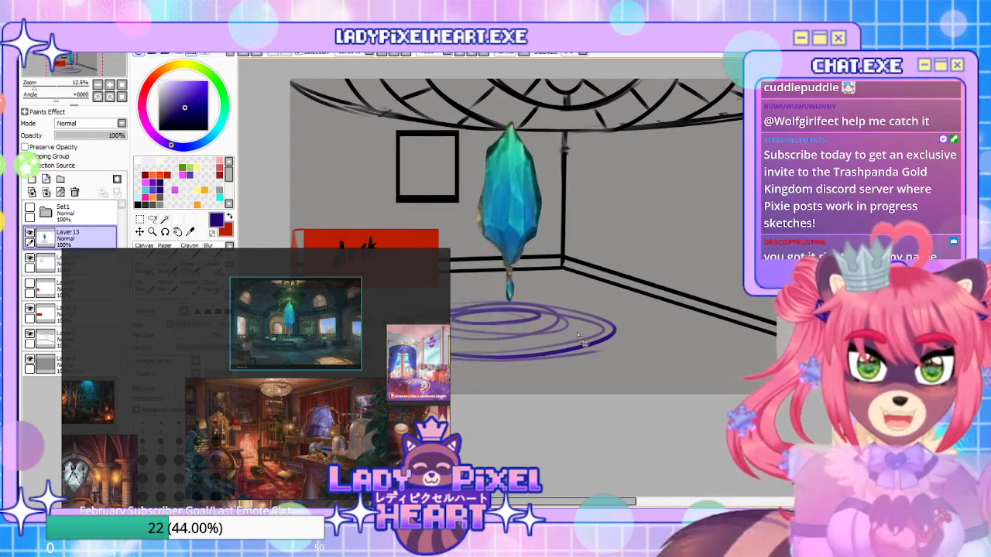
Move the crystal and floor ellipses on Layer13 left toward the desk, and shift the Layer12 wall frame left clear of the crystal
left_click(74, 237)
left_click(140, 233)
left_click_drag(303, 216, 513, 284)
left_click_drag(622, 365, 600, 413)
left_click_drag(509, 321, 528, 311)
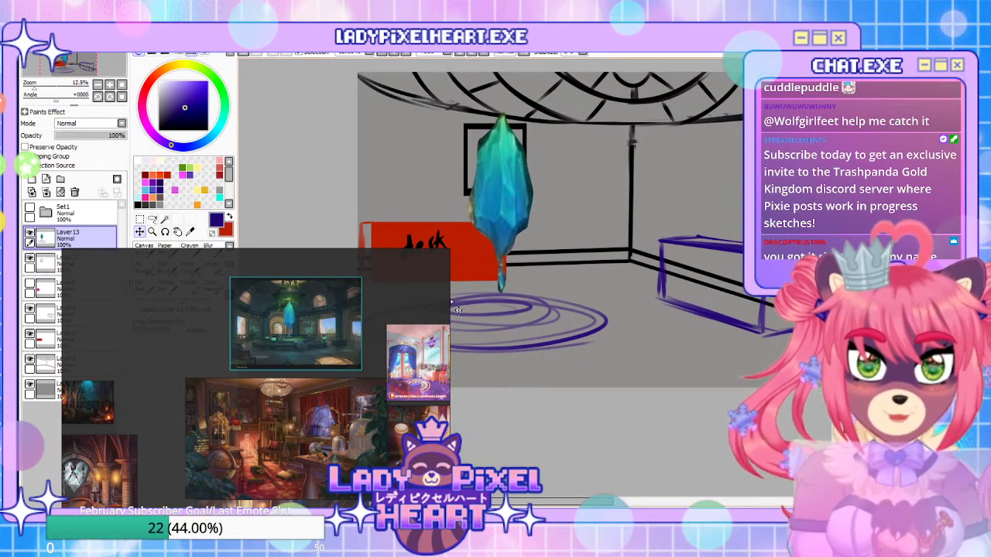
left_click(55, 264)
left_click_drag(486, 177, 437, 183)
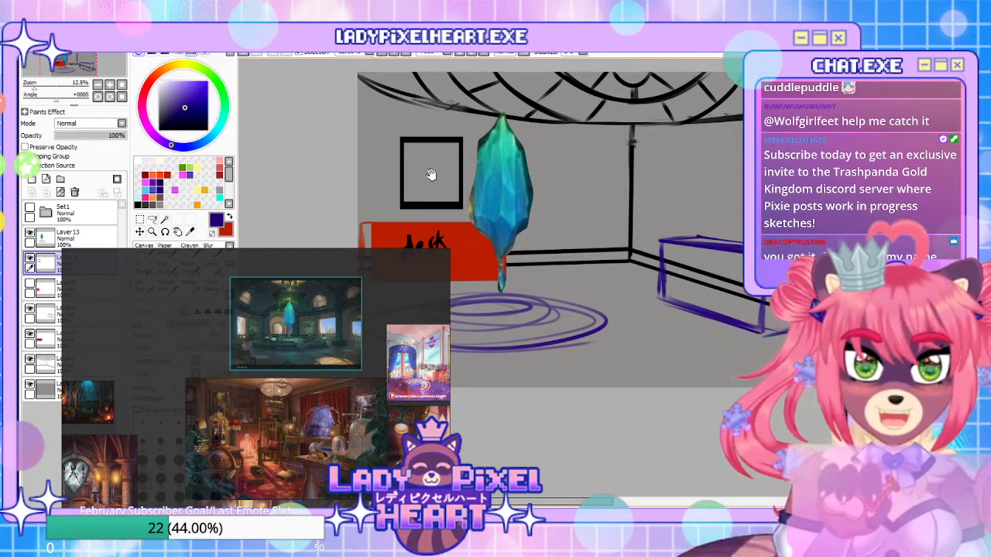
Select the area inside the box outline on Layer5 and fill it with solid dark blue
left_click_drag(653, 422, 540, 371)
left_click_drag(644, 373, 655, 410)
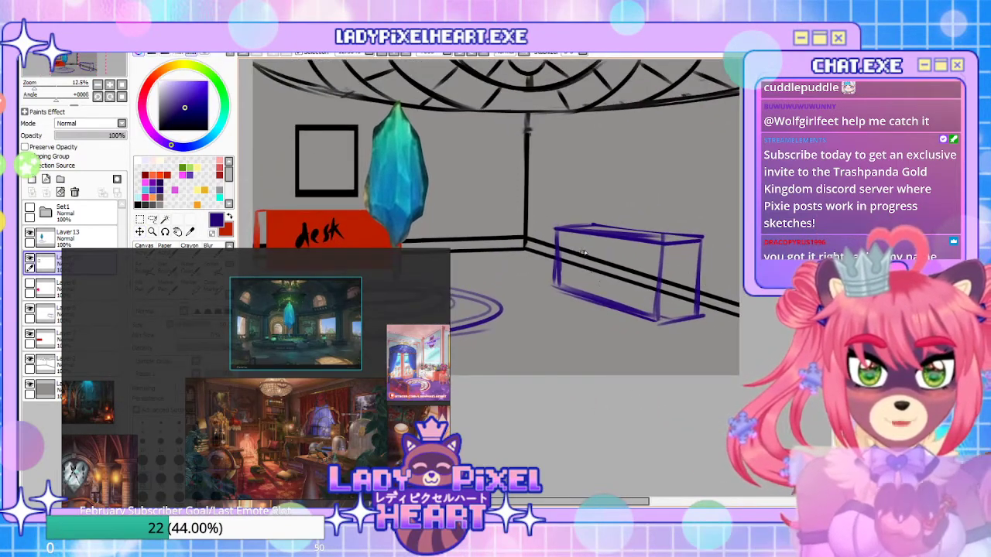
left_click(48, 318)
left_click(165, 220)
left_click(485, 364)
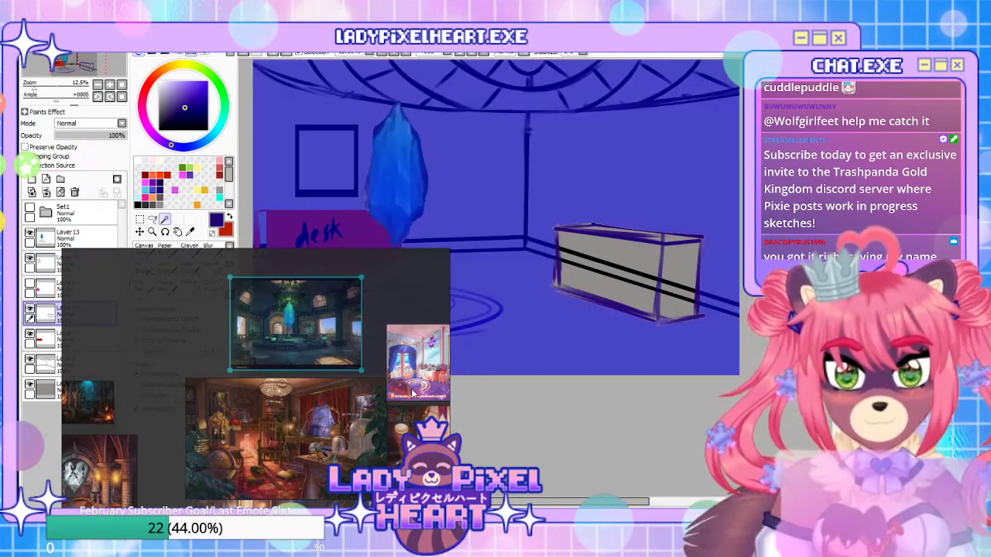
left_click(179, 37)
left_click(196, 67)
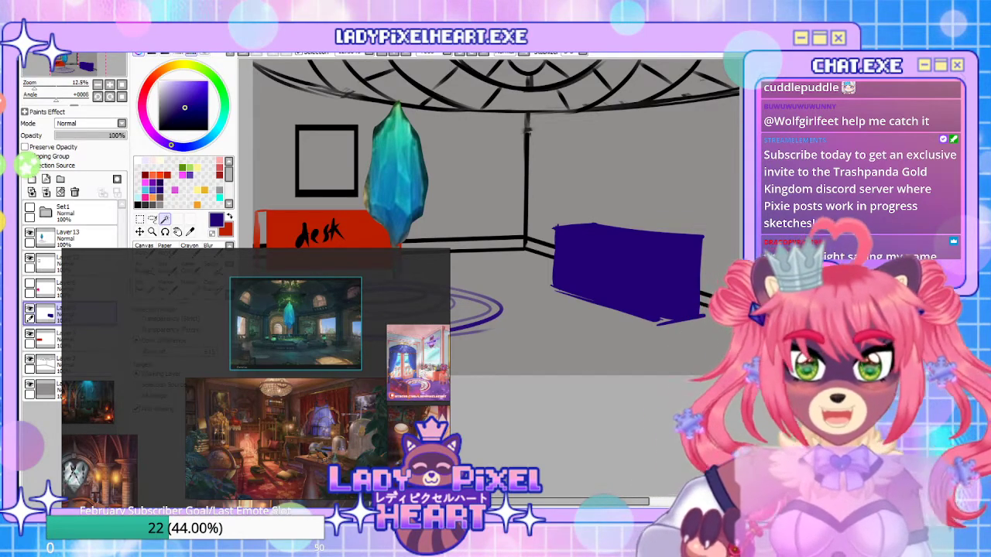
Erase the stray strokes along the blue box's lower edge and trim its upper edge to a perspective slope
left_click_drag(20, 116, 20, 74)
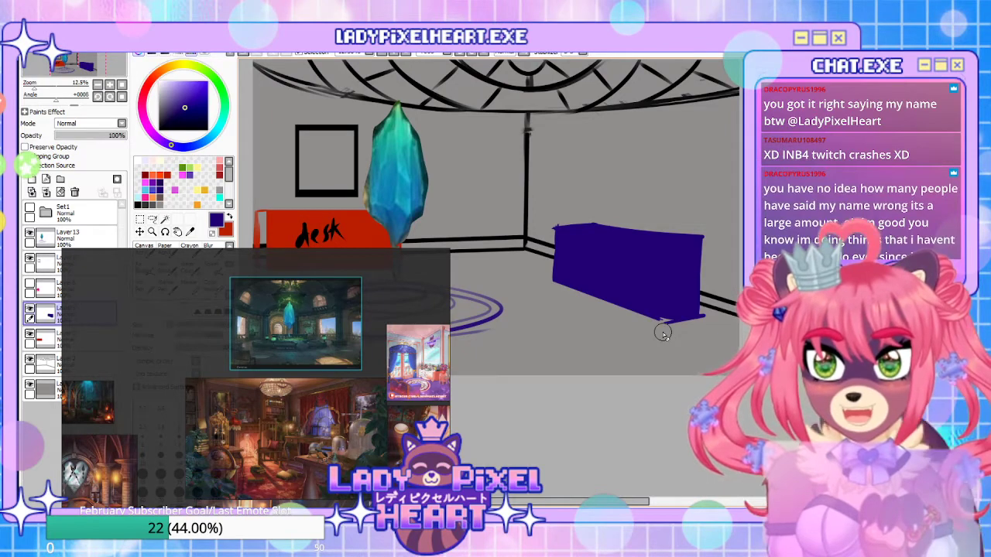
left_click_drag(654, 325, 717, 318)
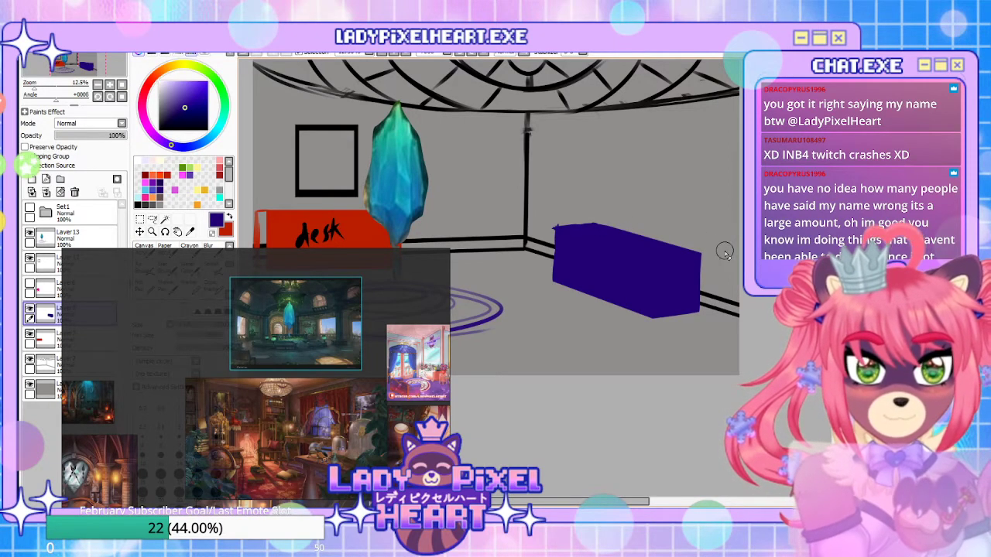
Try transforming the blue box on Layer5 by stretching it upward to make it taller
left_click_drag(684, 370, 644, 411)
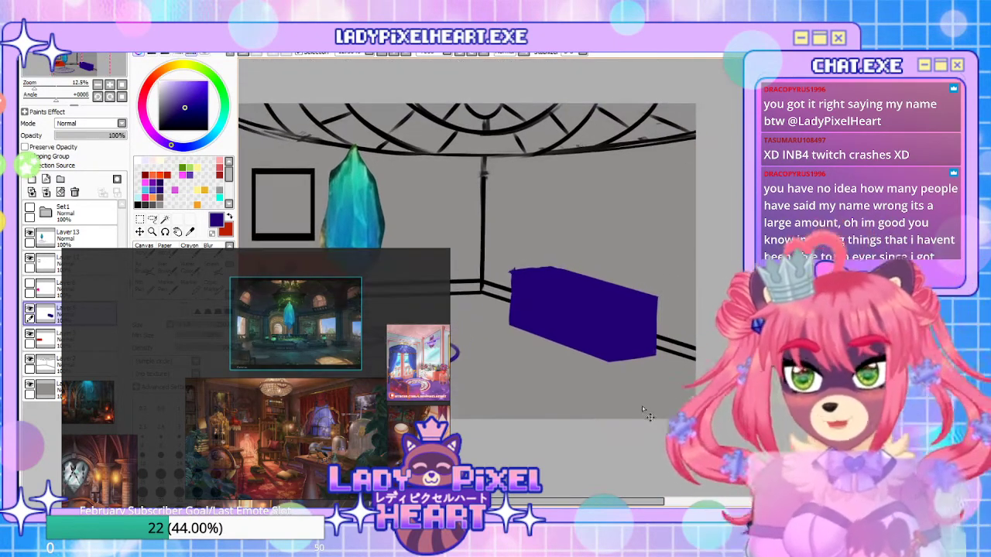
key("ctrl+t")
left_click_drag(582, 265, 593, 219)
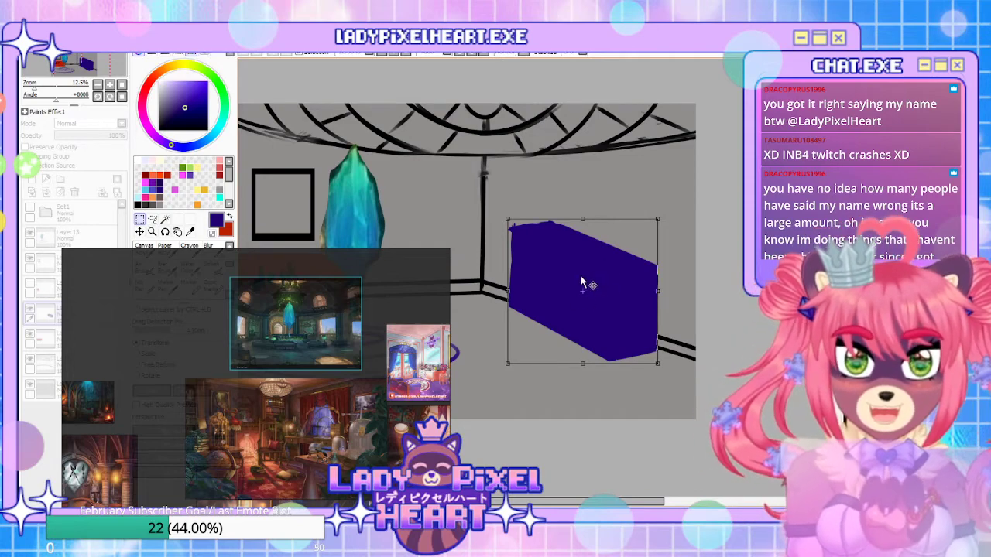
key("Return")
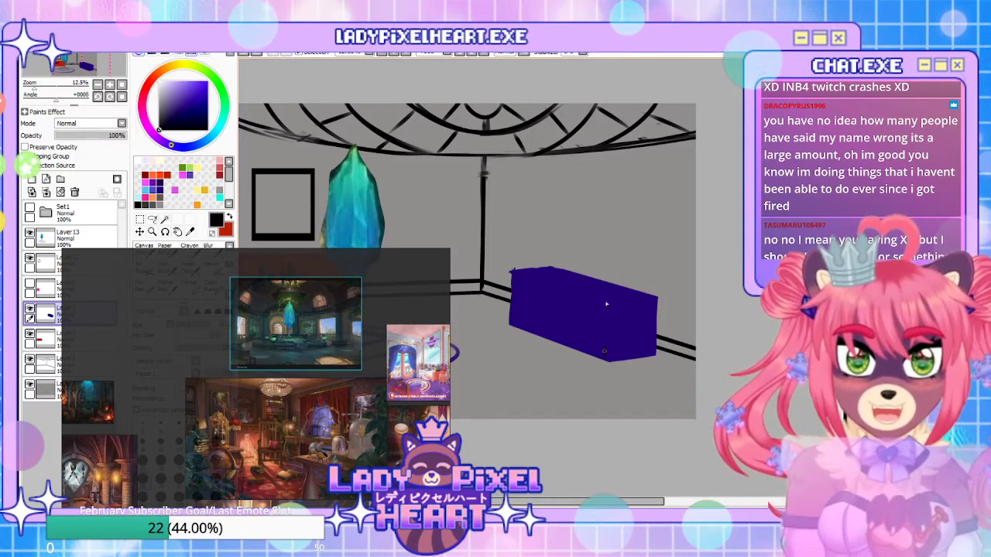
Sketch black perspective outlines around the blue box on Layer5, extending its vertical edges upward into a taller box
left_click_drag(606, 300, 609, 358)
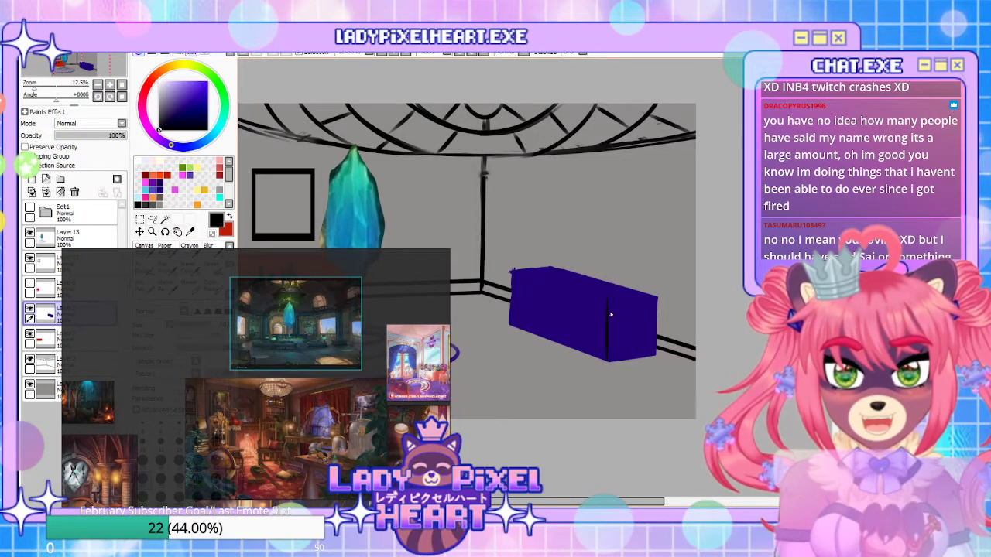
key("ctrl+z")
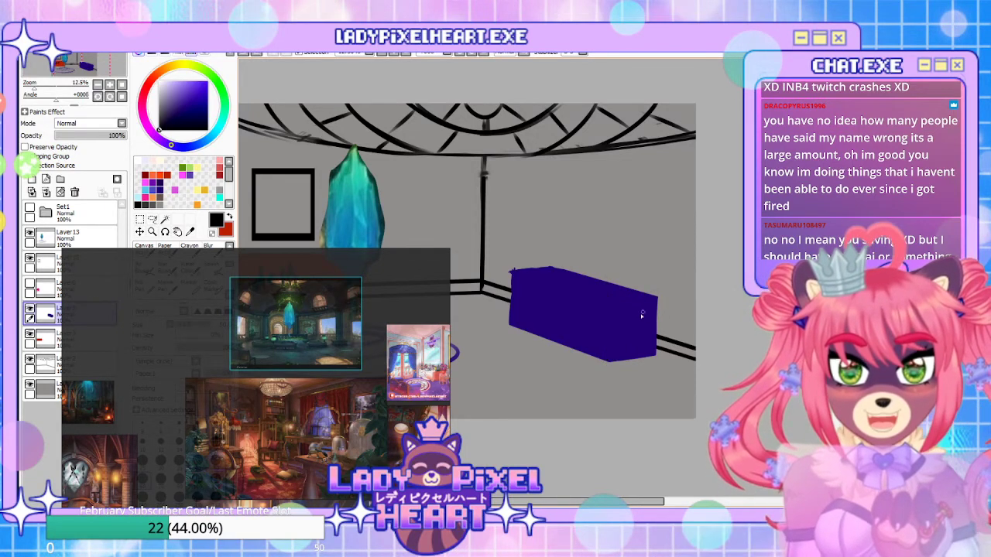
left_click_drag(659, 248, 655, 294)
left_click_drag(604, 363, 663, 355)
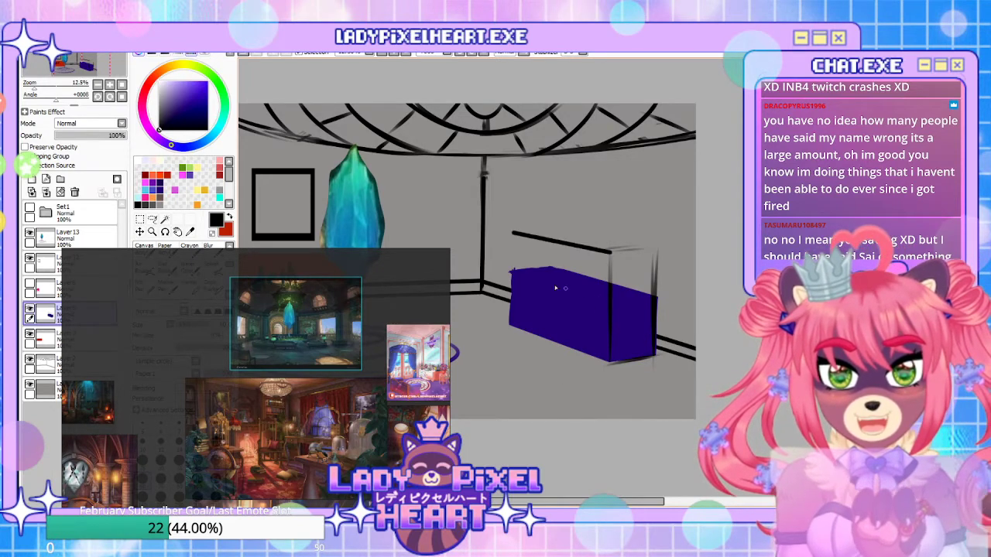
left_click_drag(513, 231, 511, 273)
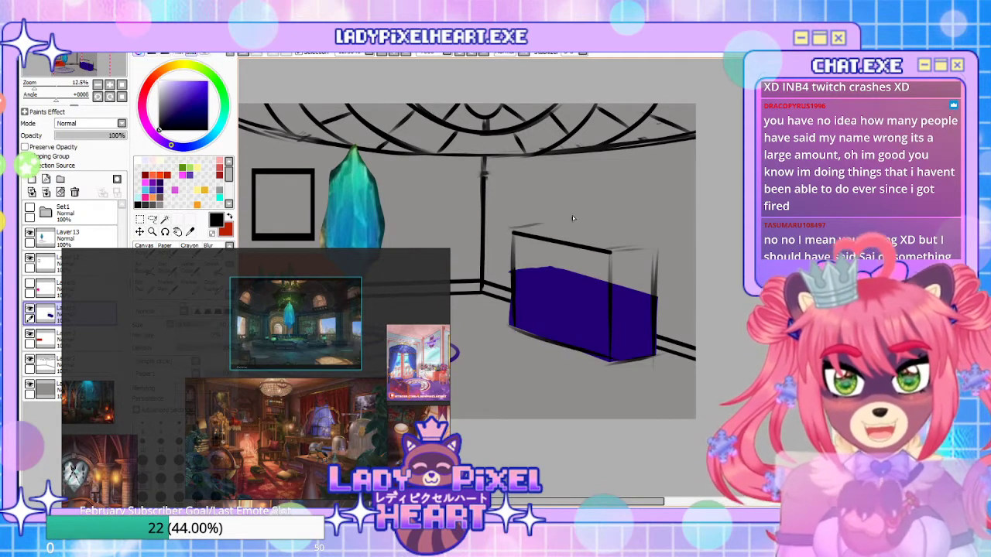
left_click_drag(638, 240, 668, 243)
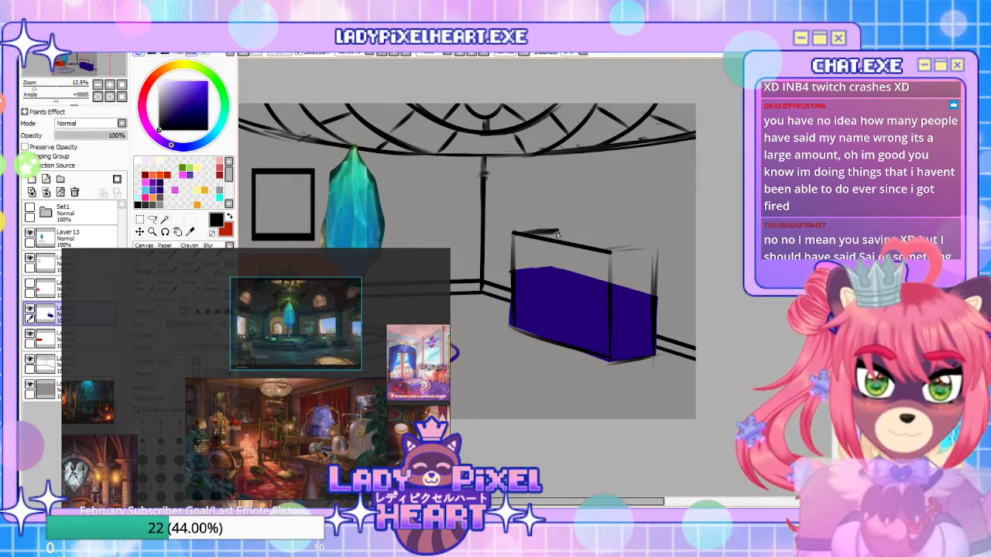
Draw a double-lined arched opening on the box's front face and hand-letter the label "fireplace" above it
scroll(660, 253, "down", 3)
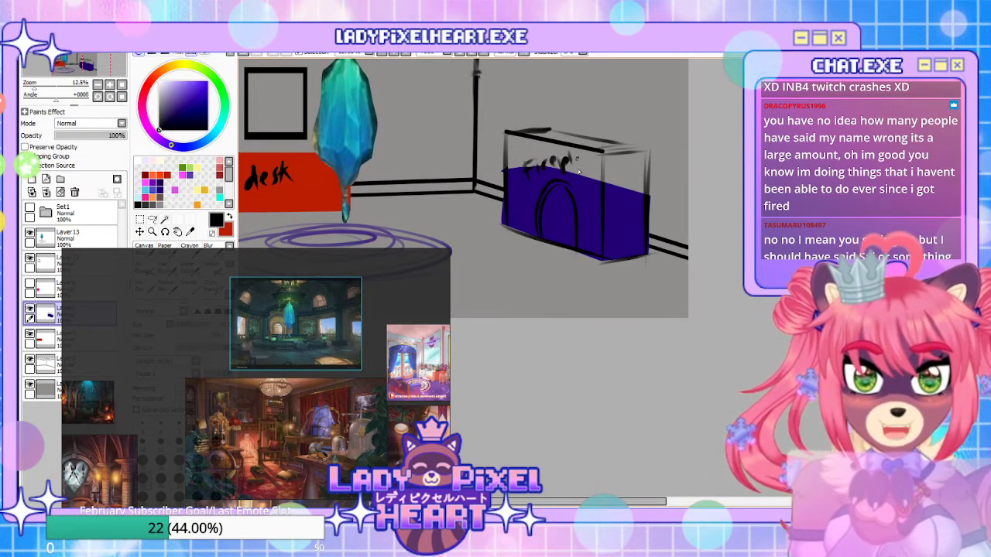
left_click_drag(597, 168, 601, 165)
mouse_move(545, 303)
left_mouse_down()
mouse_move(676, 298)
mouse_move(644, 333)
mouse_move(610, 338)
mouse_move(609, 349)
mouse_move(695, 294)
mouse_move(639, 311)
mouse_move(639, 284)
mouse_move(676, 338)
left_mouse_up()
mouse_move(574, 368)
left_mouse_down()
mouse_move(624, 371)
mouse_move(619, 389)
left_mouse_up()
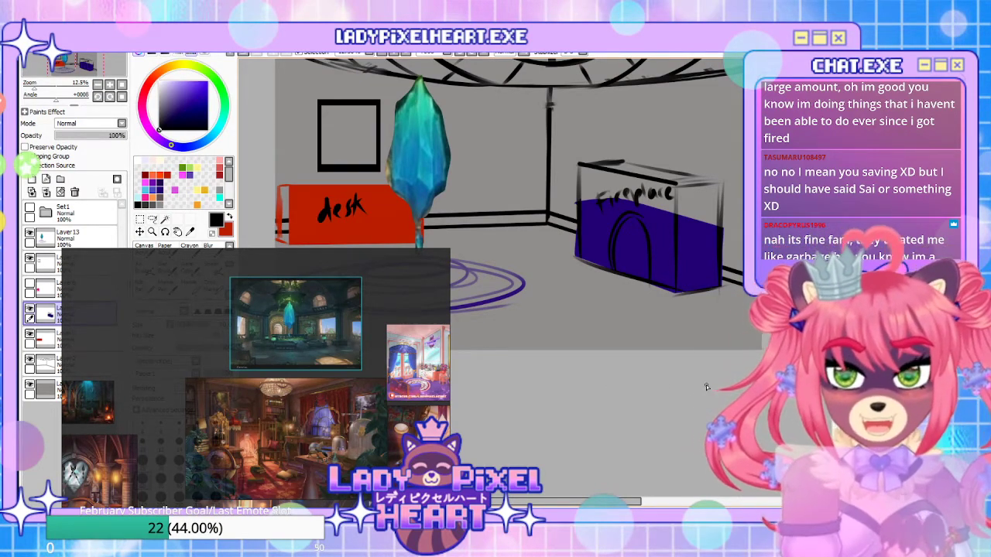
Examine the pink bedroom reference image and compare its furniture arrangement with the whole room sketch
scroll(283, 330, "down", 3)
scroll(333, 335, "up", 4)
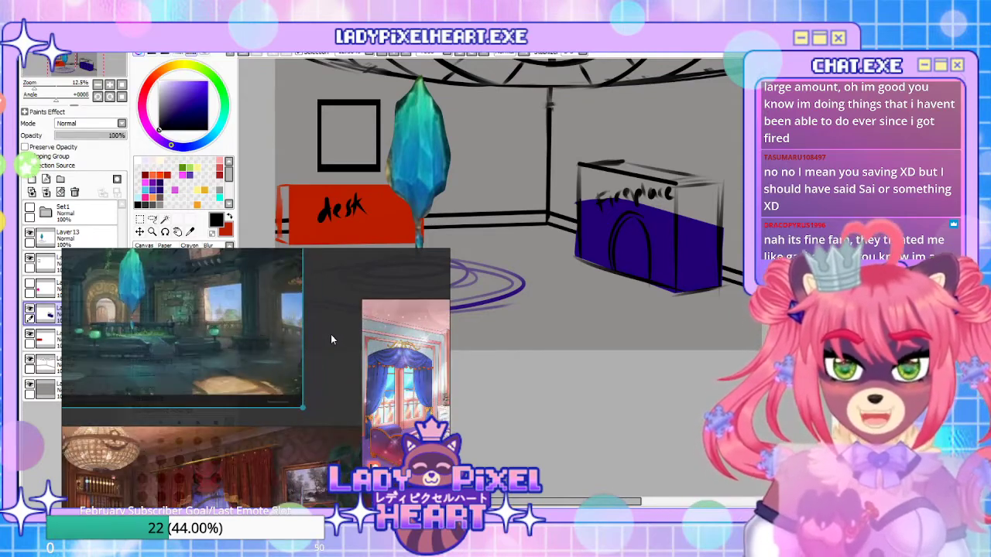
scroll(316, 365, "down", 4)
scroll(349, 333, "up", 5)
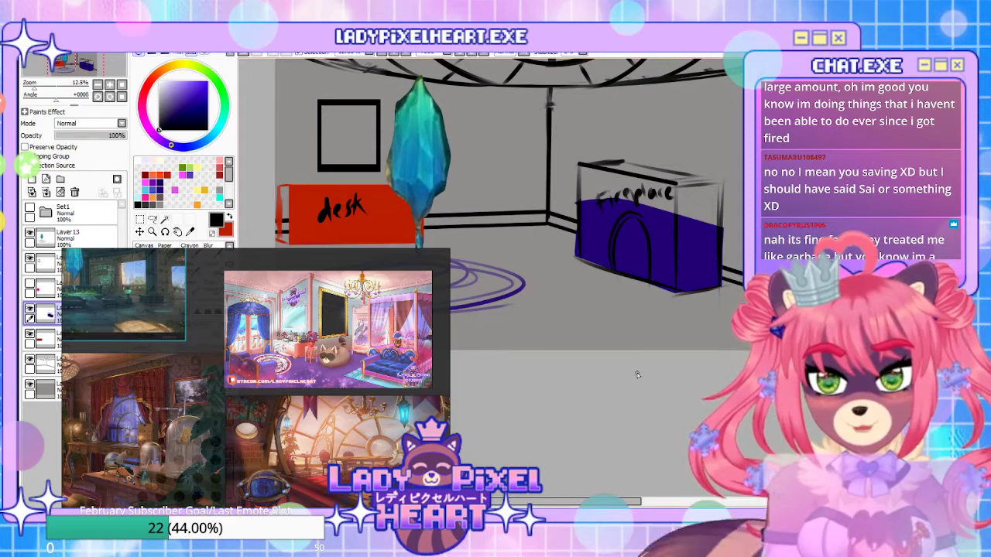
mouse_move(637, 373)
left_mouse_down()
mouse_move(604, 395)
mouse_move(626, 400)
left_mouse_up()
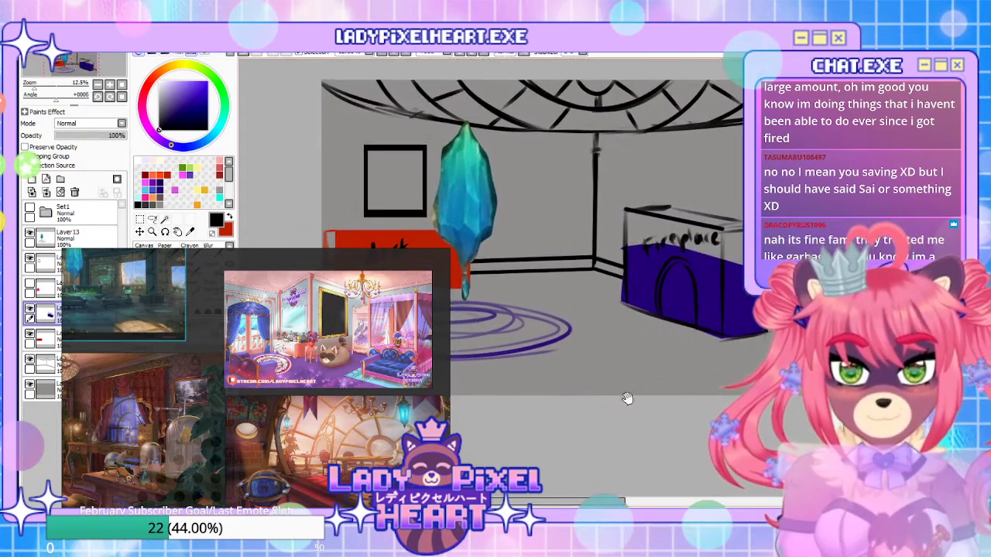
scroll(626, 401, "down", 3)
scroll(632, 371, "up", 4)
scroll(627, 352, "down", 4)
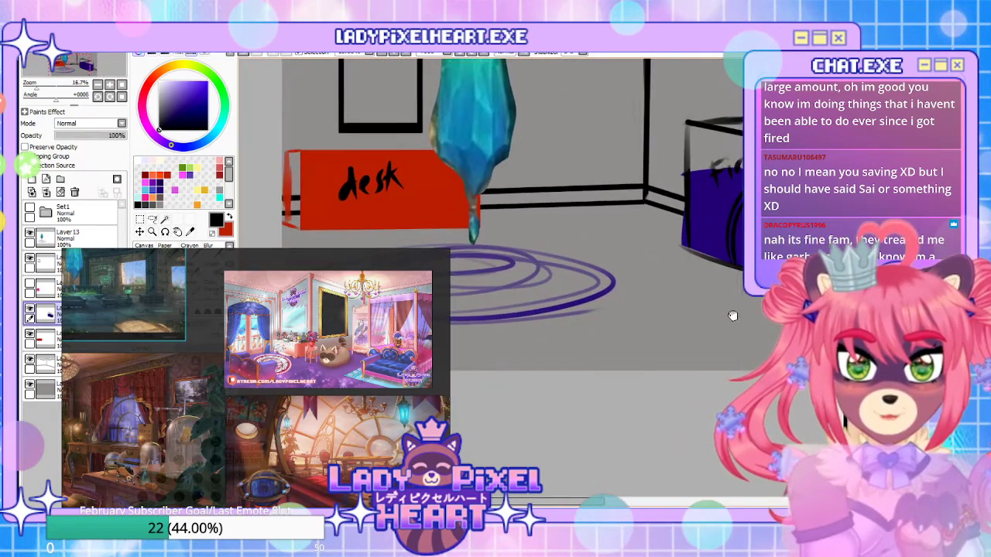
left_click_drag(627, 306, 659, 308)
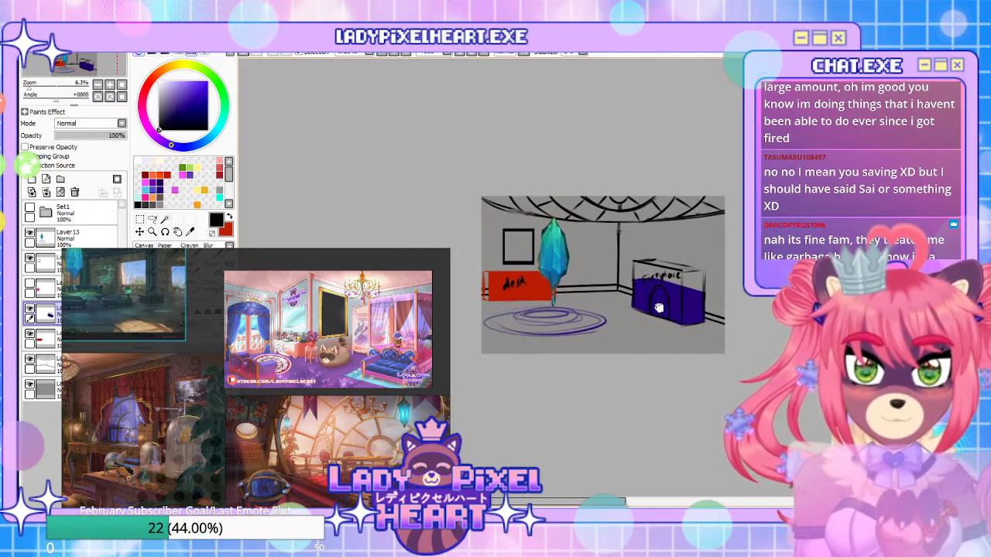
scroll(657, 307, "up", 2)
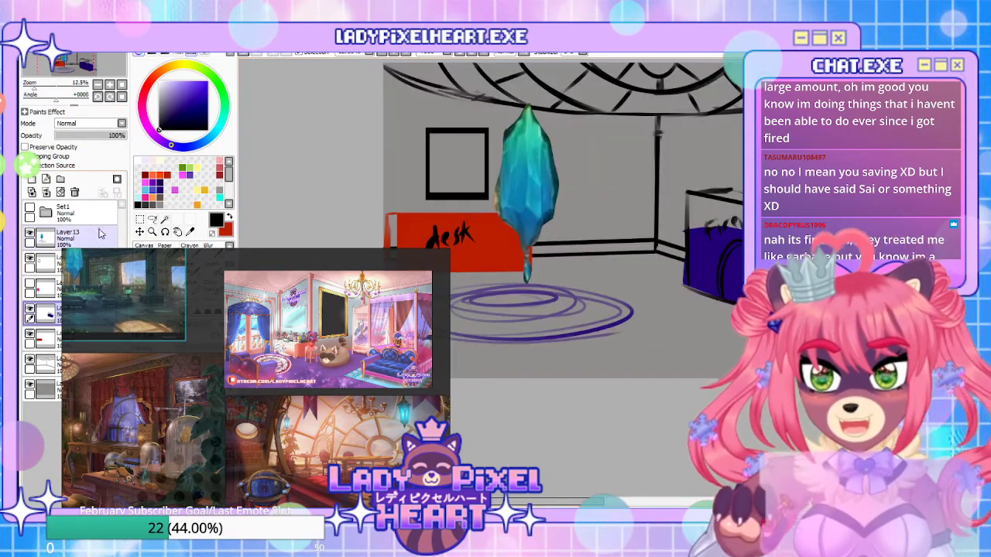
Toggle Layer13's visibility repeatedly to compare the room with and without the crystal and floor ellipses, leaving the layer visible
left_click(29, 232)
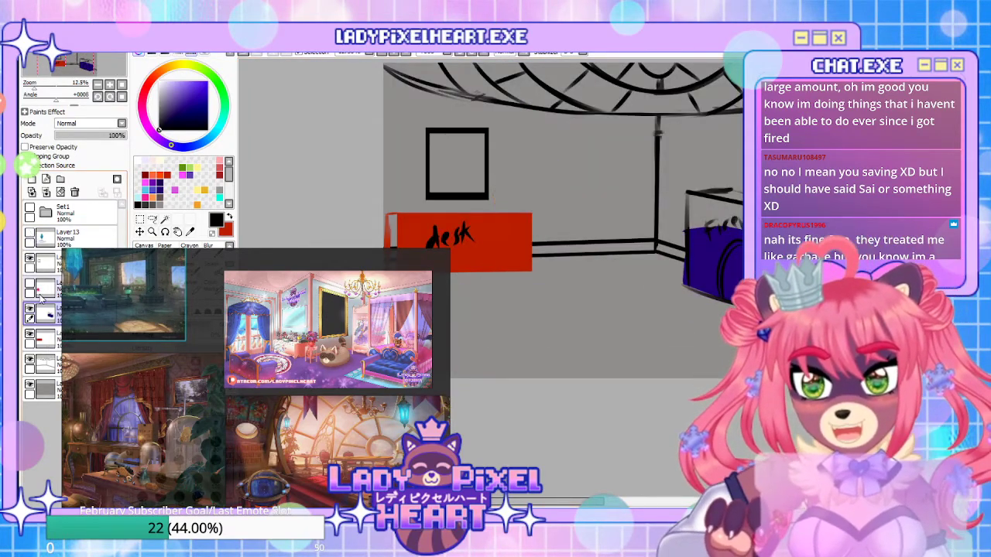
mouse_move(698, 347)
left_mouse_down()
mouse_move(588, 321)
mouse_move(588, 296)
mouse_move(595, 317)
left_mouse_up()
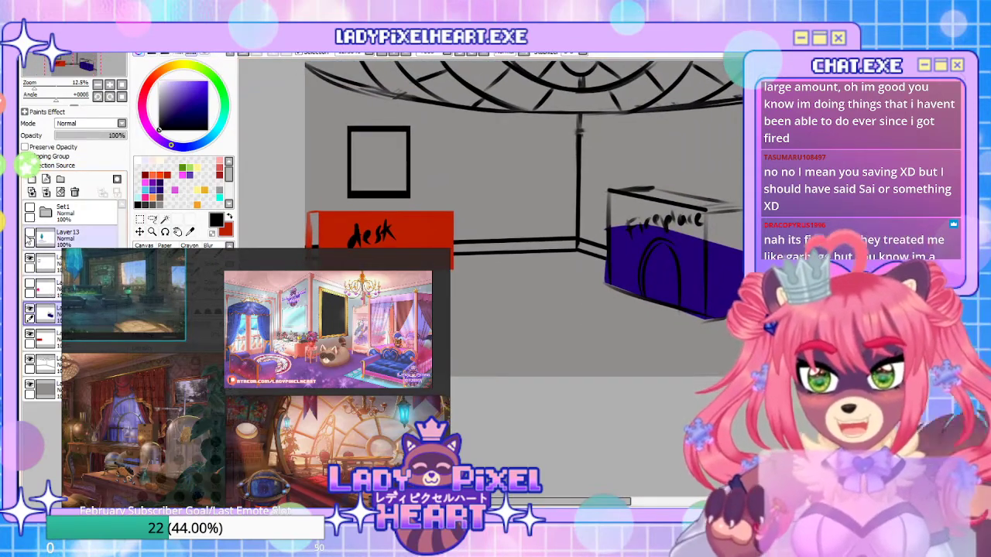
left_click(29, 232)
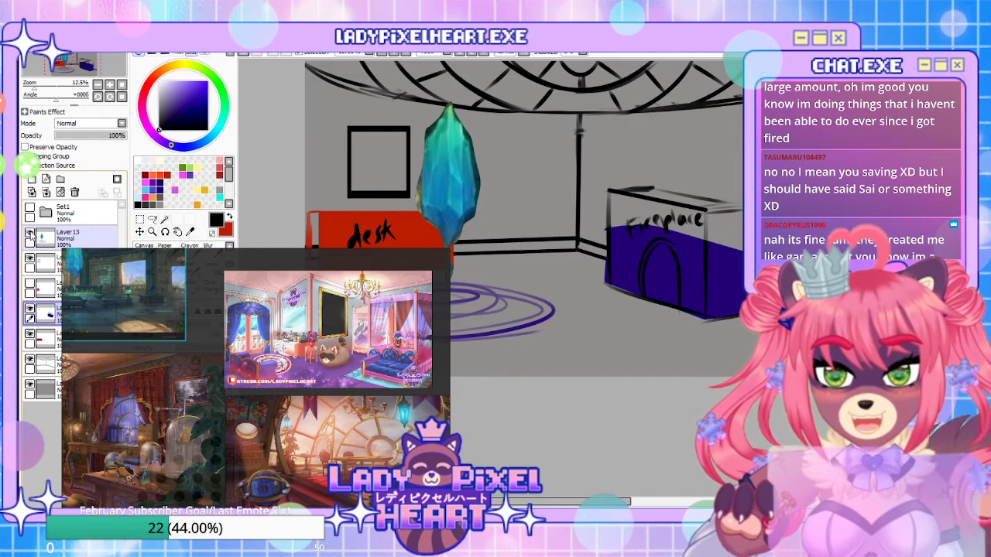
left_click(30, 232)
left_click(29, 232)
left_click(29, 233)
left_click(30, 233)
left_click(29, 233)
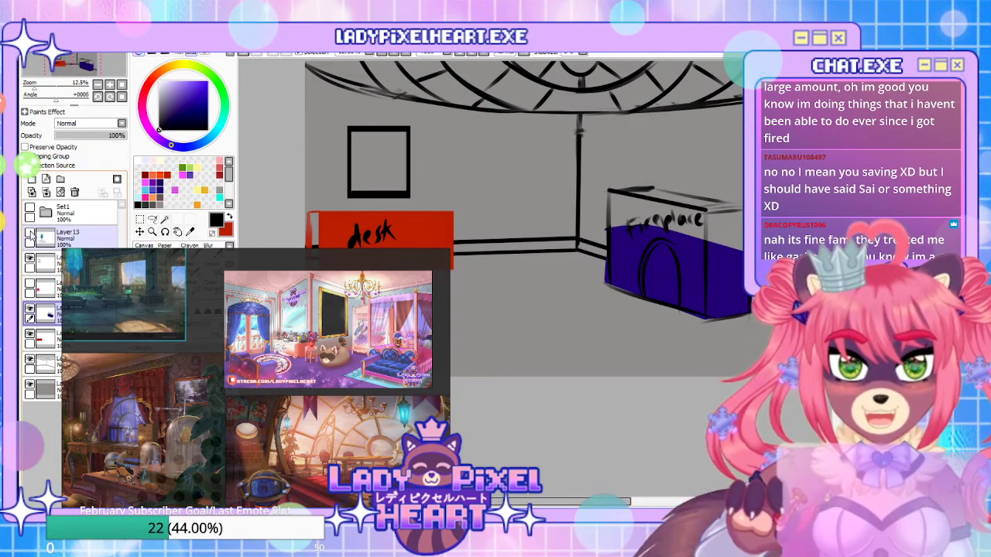
left_click(29, 232)
left_click(30, 232)
left_click(29, 232)
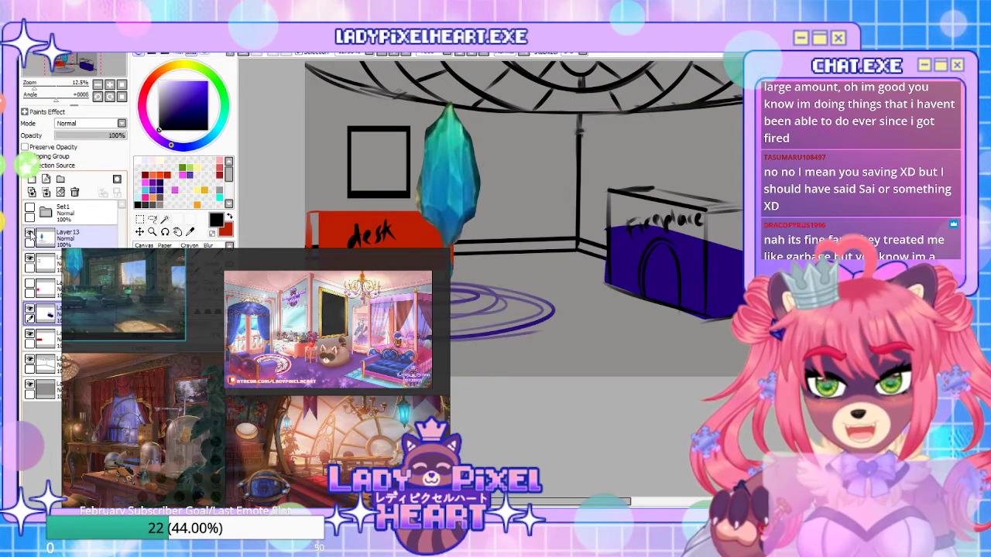
Review the overall room layout and examine the blue-lit library painting on the reference board
scroll(626, 328, "down", 1)
left_click_drag(577, 255, 608, 268)
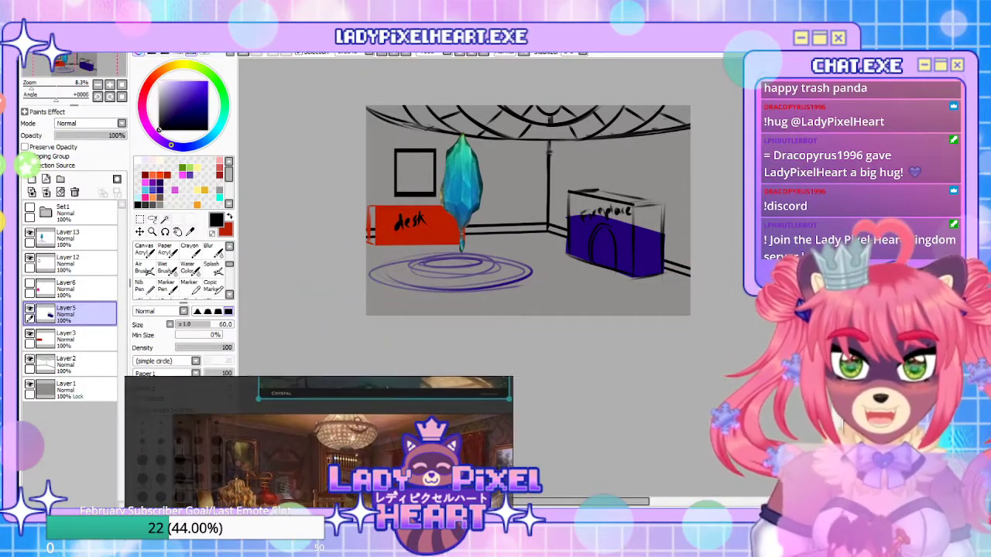
left_click_drag(614, 259, 587, 309)
scroll(544, 305, "up", 1)
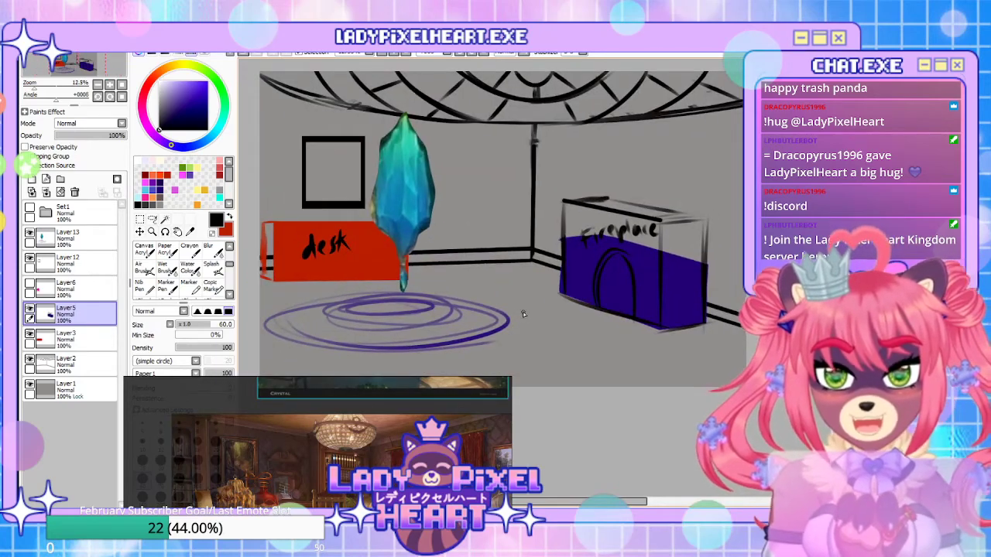
mouse_move(615, 438)
left_mouse_down()
mouse_move(591, 426)
mouse_move(627, 452)
left_mouse_up()
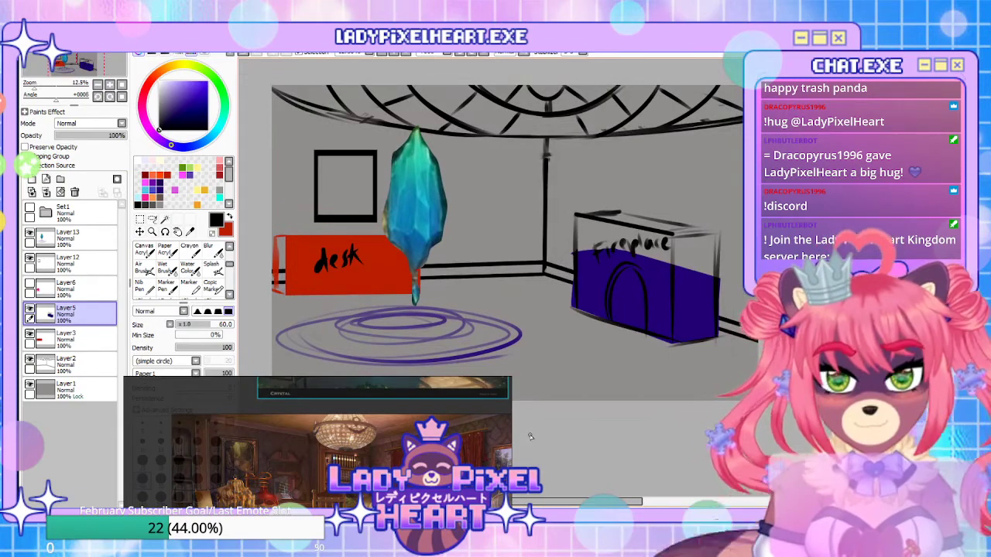
mouse_move(643, 433)
left_mouse_down()
mouse_move(624, 414)
mouse_move(630, 433)
mouse_move(612, 431)
mouse_move(601, 349)
mouse_move(579, 417)
left_mouse_up()
left_click_drag(396, 452, 346, 237)
scroll(328, 268, "down", 8)
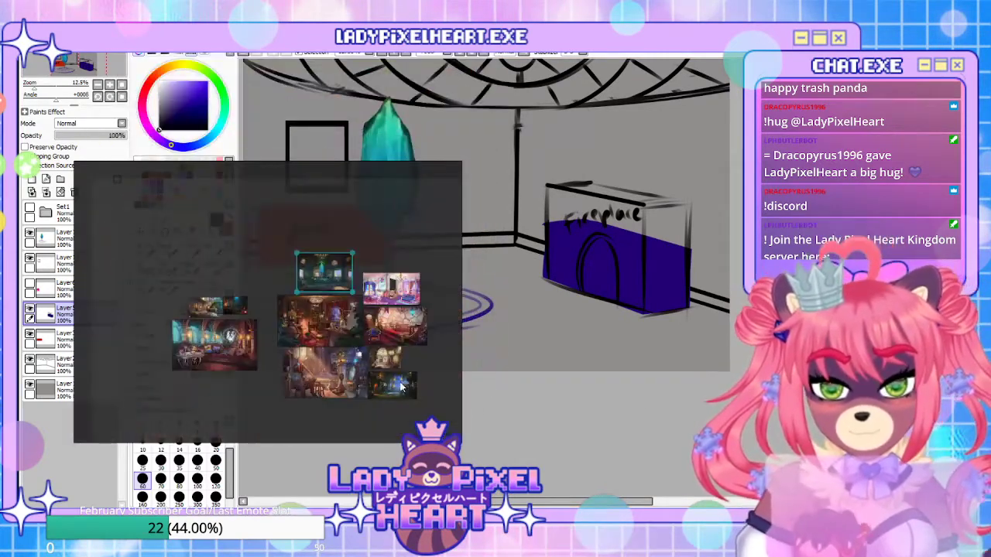
scroll(395, 384, "up", 7)
scroll(408, 387, "up", 6)
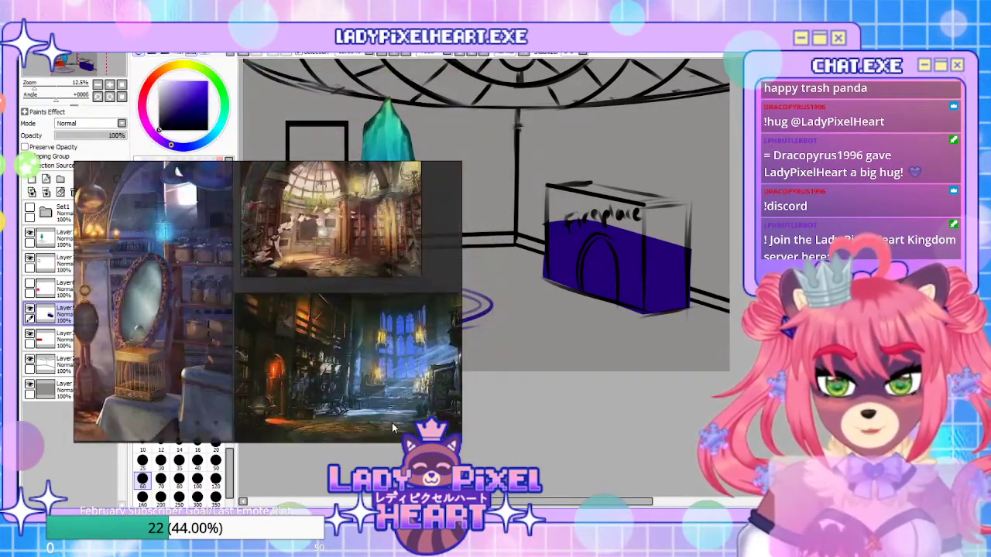
scroll(393, 432, "down", 2)
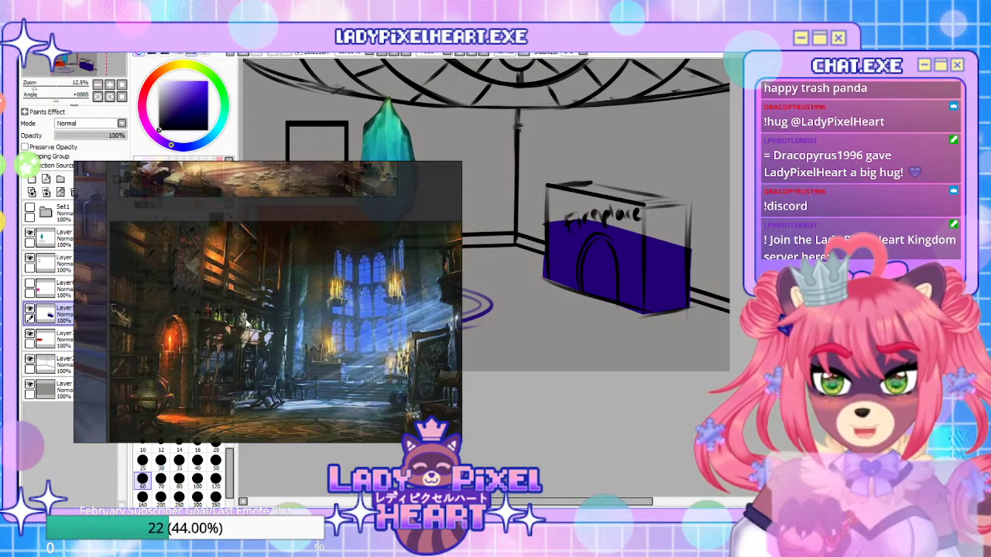
Move the reference board lower to uncover the desk sketch and hide Layer13 with the crystal and floor ellipses
scroll(269, 301, "down", 2)
scroll(269, 301, "up", 2)
left_click_drag(268, 301, 306, 478)
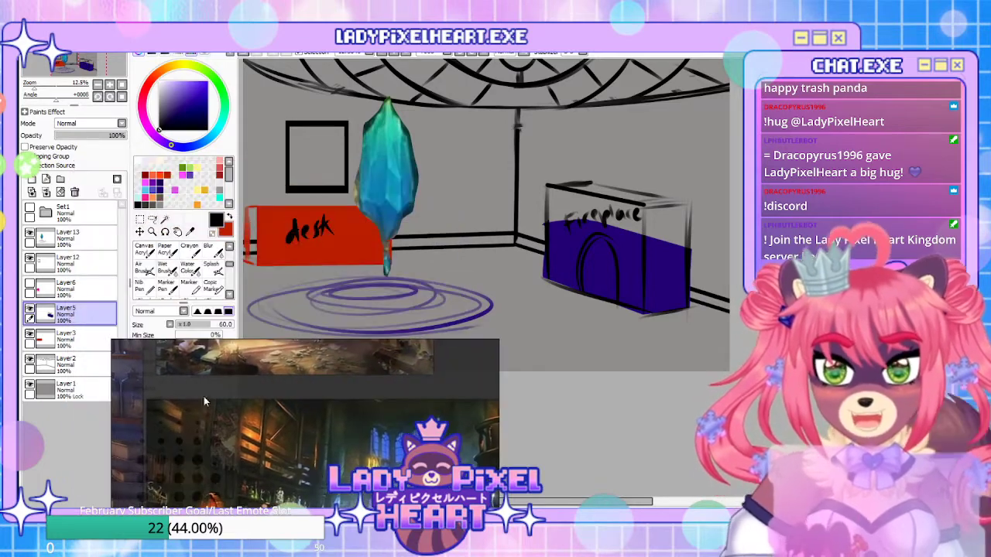
left_click(30, 233)
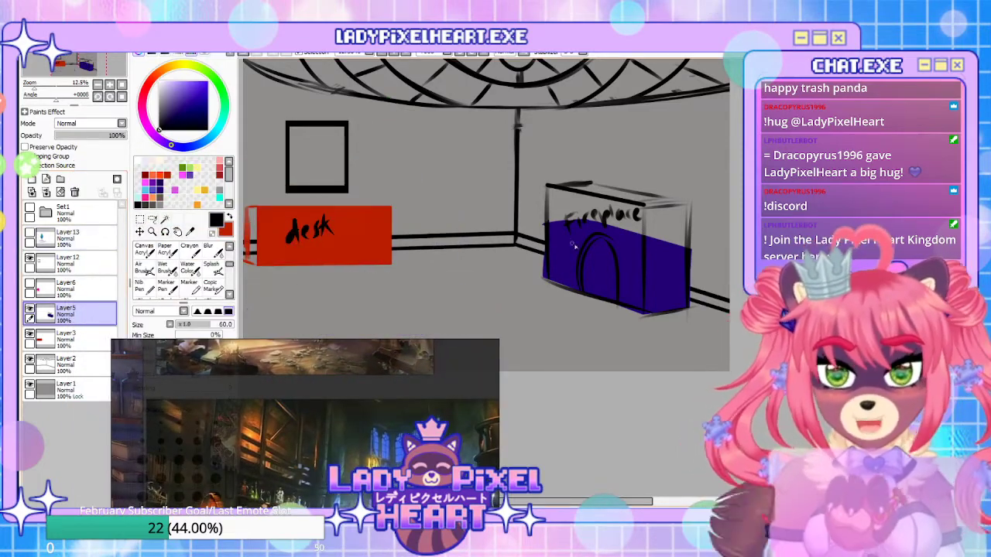
mouse_move(283, 263)
left_mouse_down()
mouse_move(360, 243)
mouse_move(309, 259)
left_mouse_up()
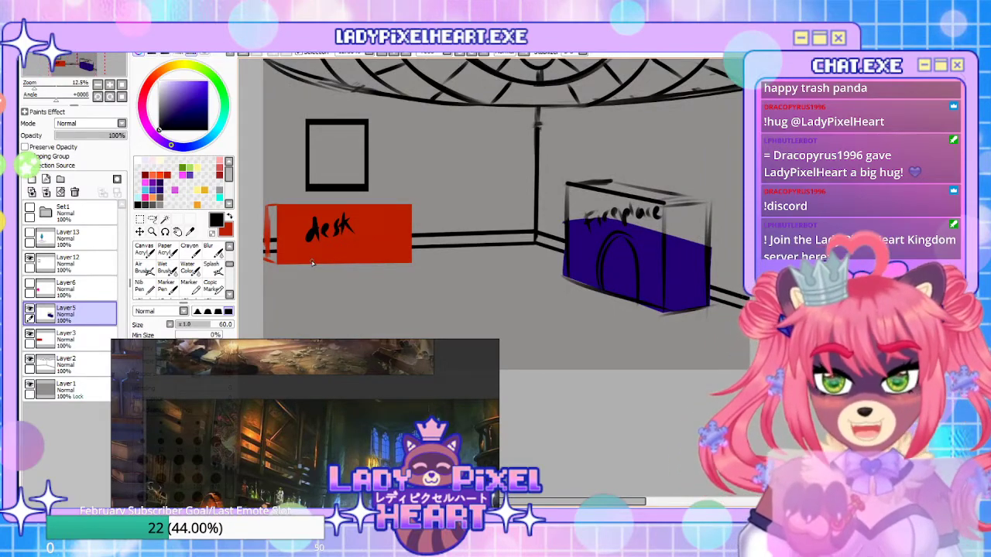
Browse the reference board and examine the sunlit study painting with the oval mirror for layout ideas
scroll(283, 392, "down", 5)
scroll(263, 366, "up", 5)
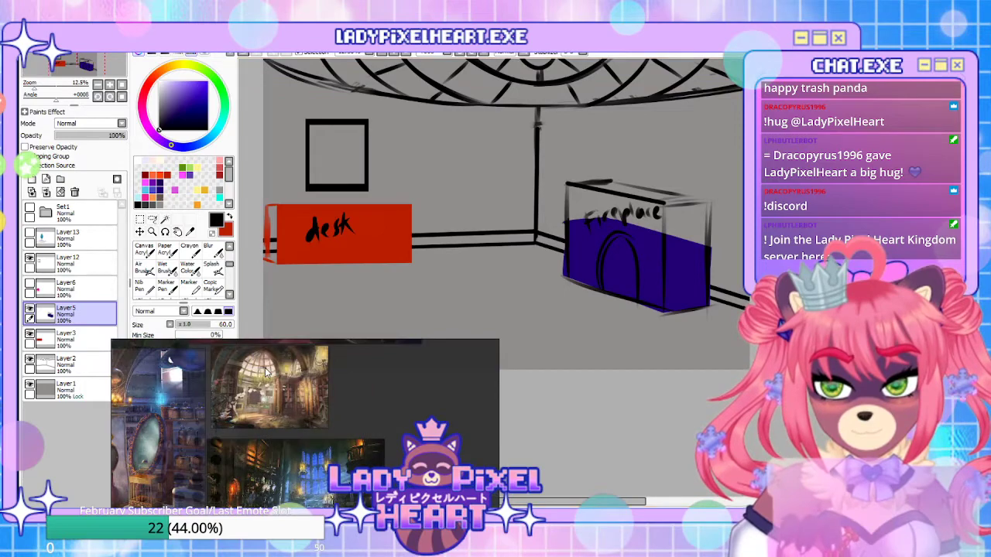
scroll(263, 365, "down", 3)
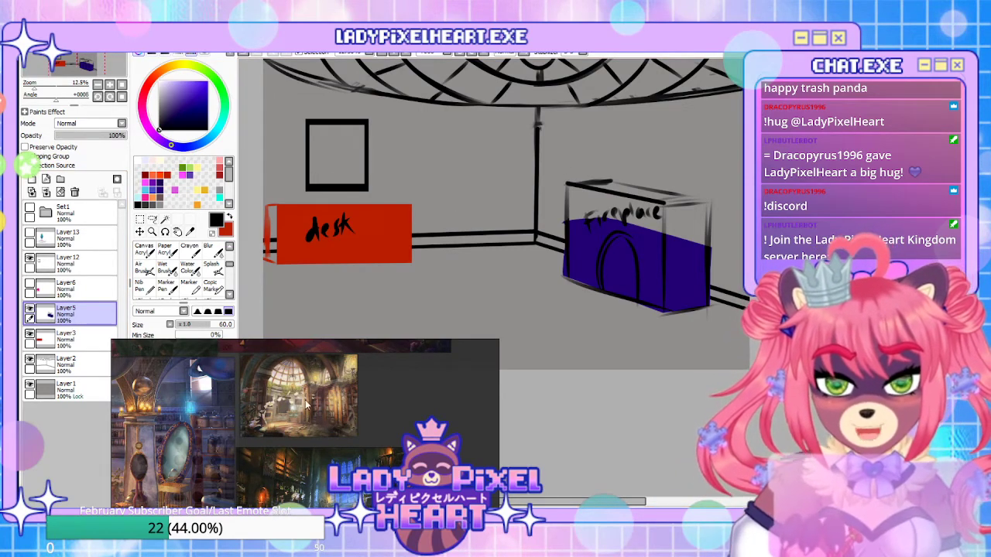
scroll(296, 419, "up", 2)
scroll(298, 416, "down", 3)
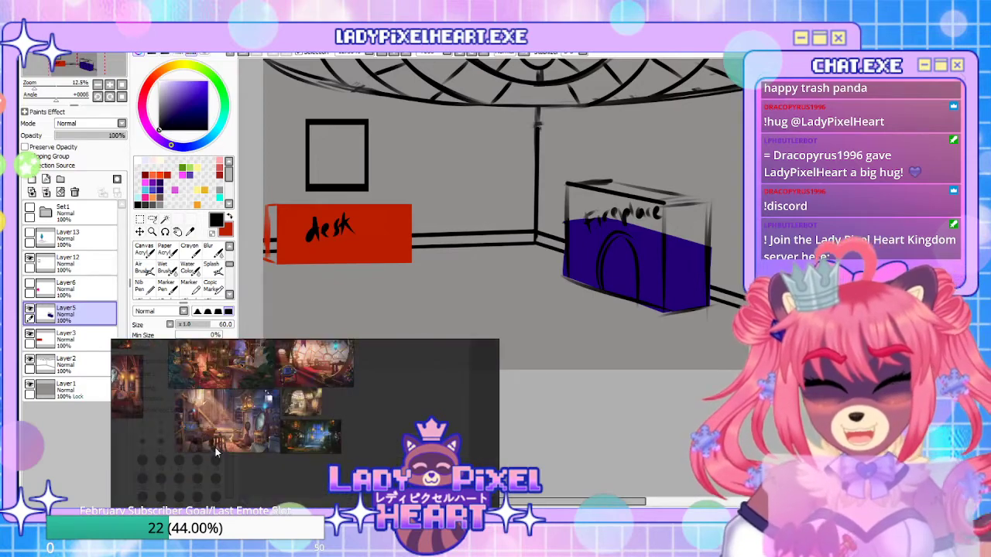
scroll(221, 428, "up", 4)
scroll(221, 424, "down", 2)
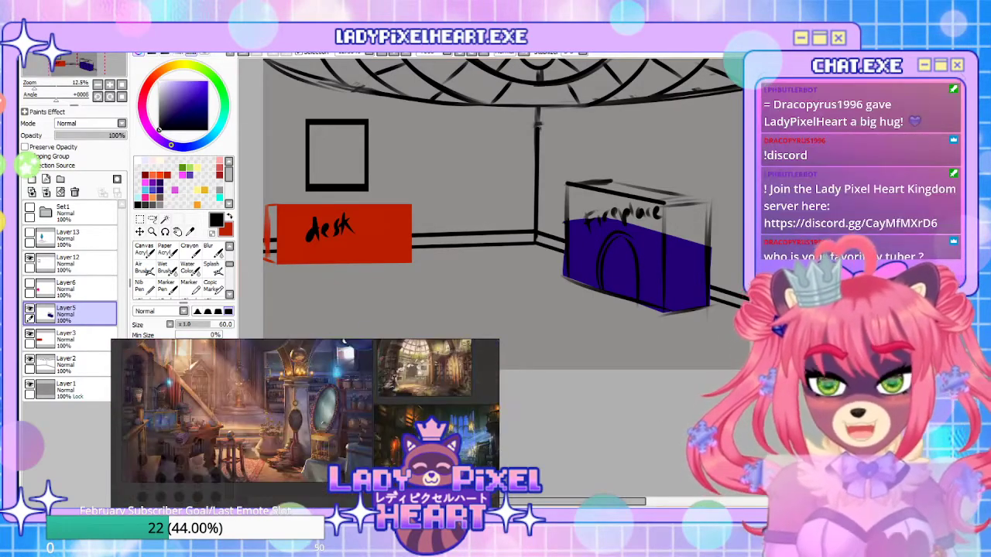
left_click_drag(630, 355, 641, 341)
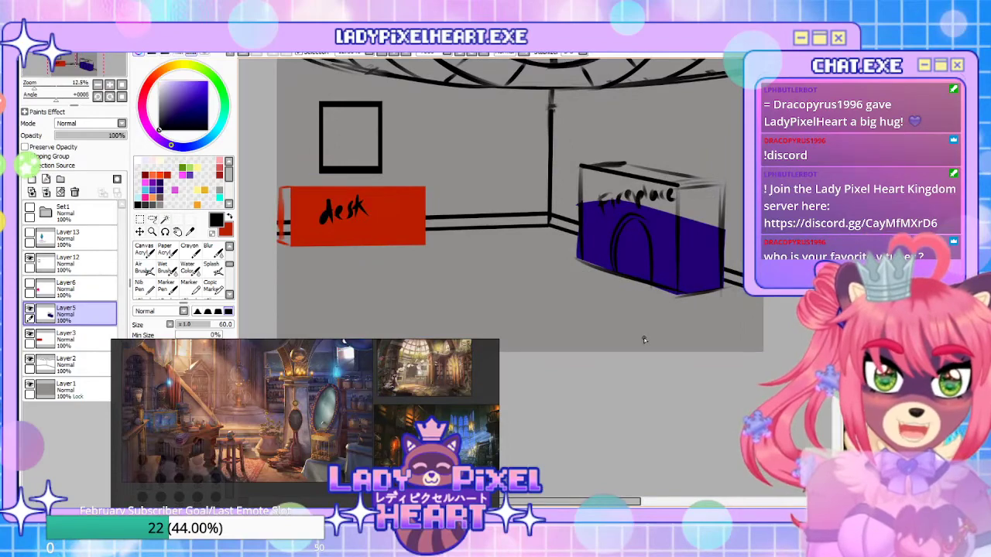
Add a new layer directly above Layer13 and shift the drawing colour's hue to purple
left_click(91, 232)
left_click(32, 179)
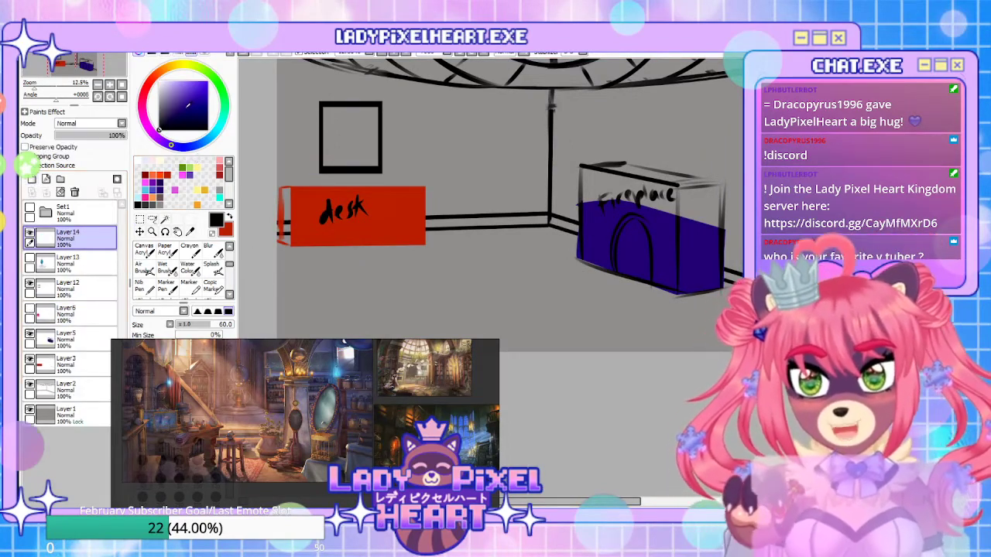
left_click(158, 131)
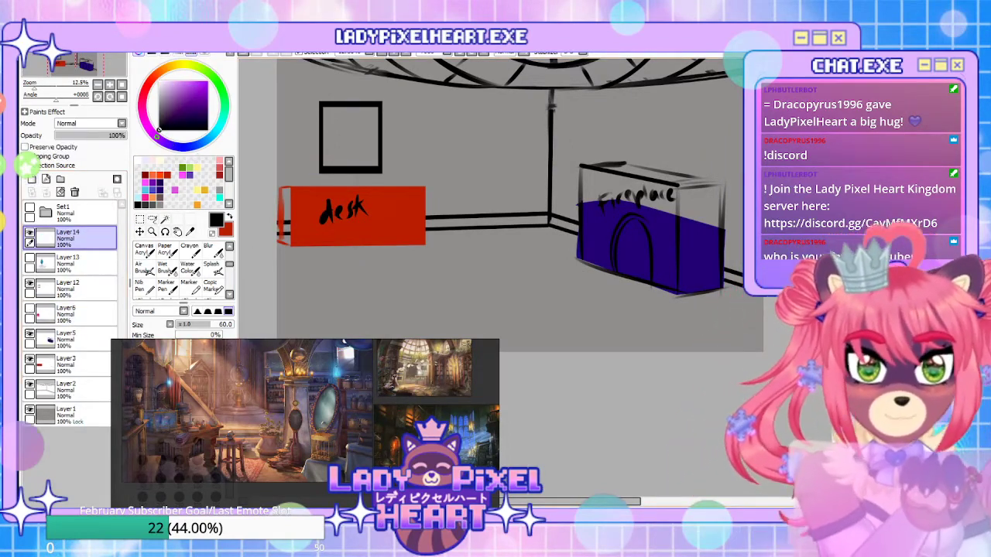
left_click_drag(623, 313, 661, 318)
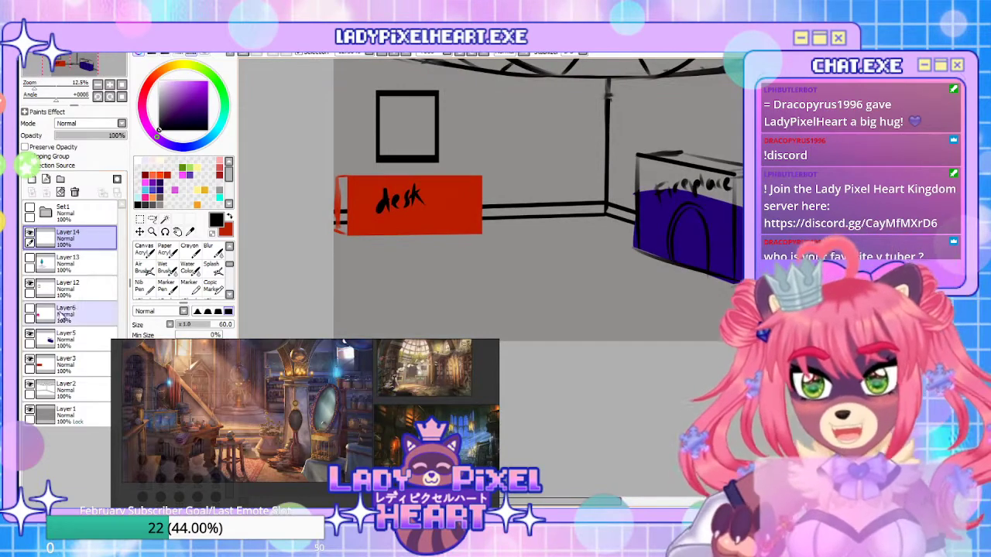
Move the red desk on Layer3 and the wall frame on Layer12 sideways along the back wall, closer to the room corner
left_click(68, 313)
left_click(62, 363)
left_click(139, 232)
left_click_drag(389, 215, 508, 214)
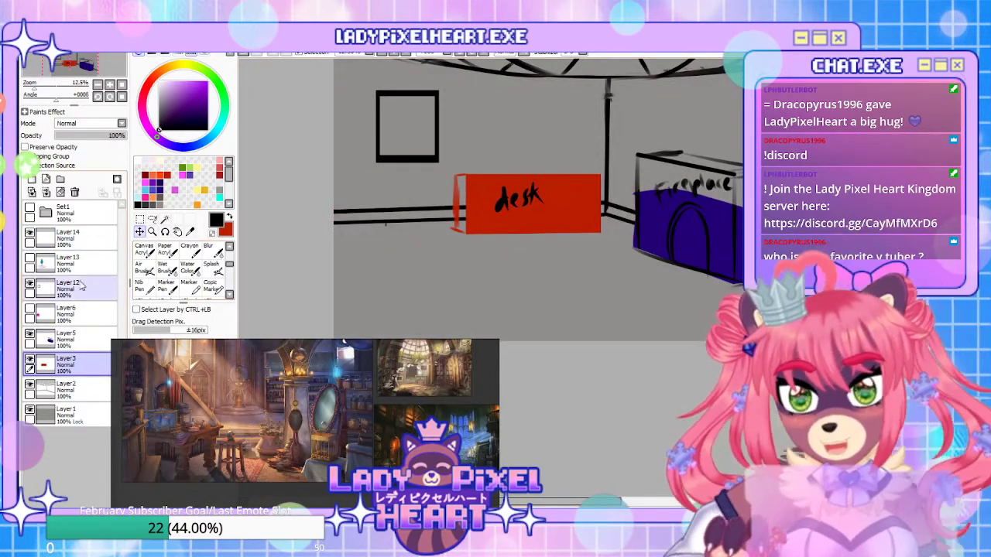
left_click(347, 189, "ctrl")
mouse_move(403, 140)
left_mouse_down()
mouse_move(540, 139)
mouse_move(529, 140)
left_mouse_up()
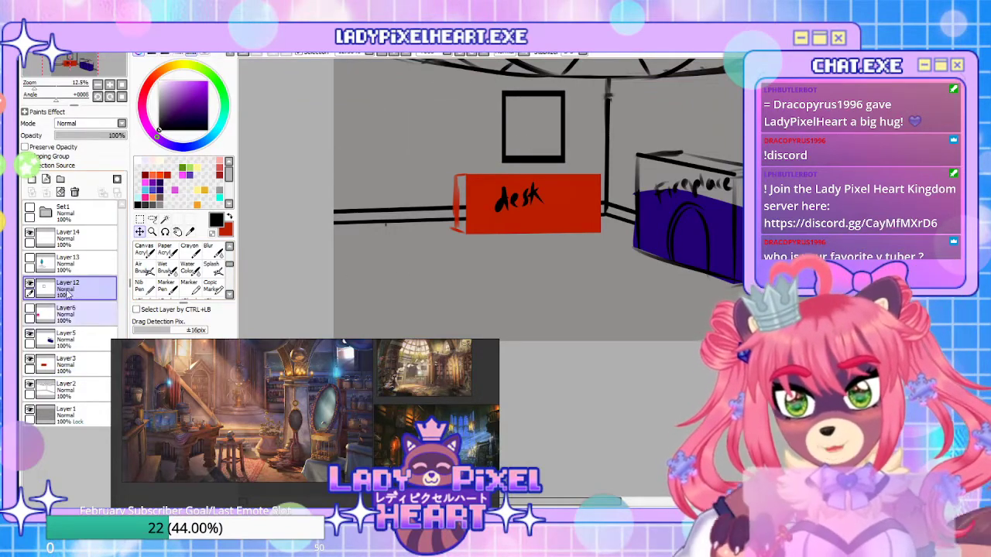
Try sketching a pair of diagonal lines down the room's left side with a short horizontal floor line below, on Layer14
left_click(69, 239)
key("n")
mouse_move(334, 169)
left_mouse_down()
mouse_move(439, 300)
mouse_move(477, 280)
left_mouse_up()
left_click_drag(353, 133, 531, 349)
key("ctrl+z")
key("ctrl+z")
key("ctrl+z")
left_click_drag(367, 135, 464, 275)
left_click_drag(369, 292, 462, 290)
mouse_move(605, 372)
left_mouse_down()
mouse_move(565, 277)
mouse_move(565, 295)
left_mouse_up()
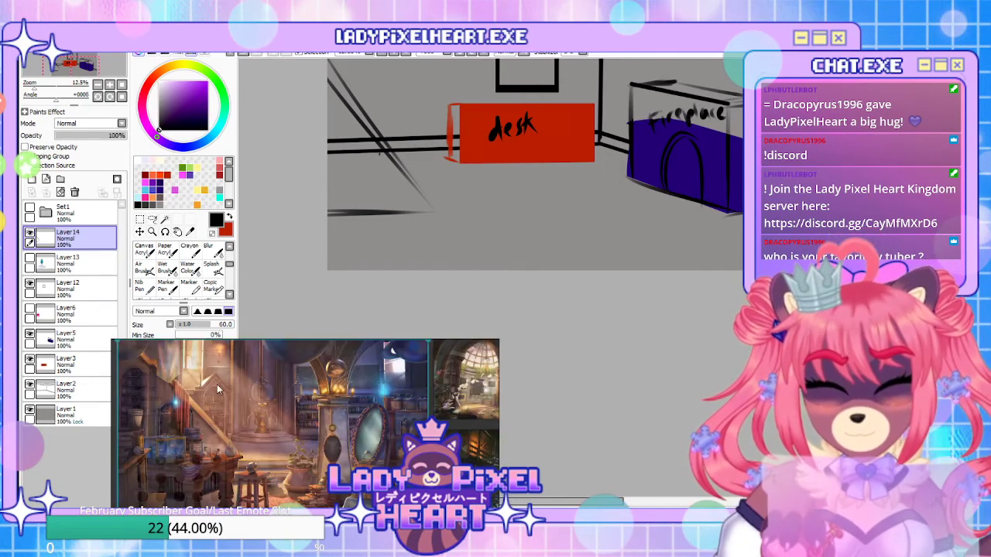
left_click_drag(621, 322, 553, 271)
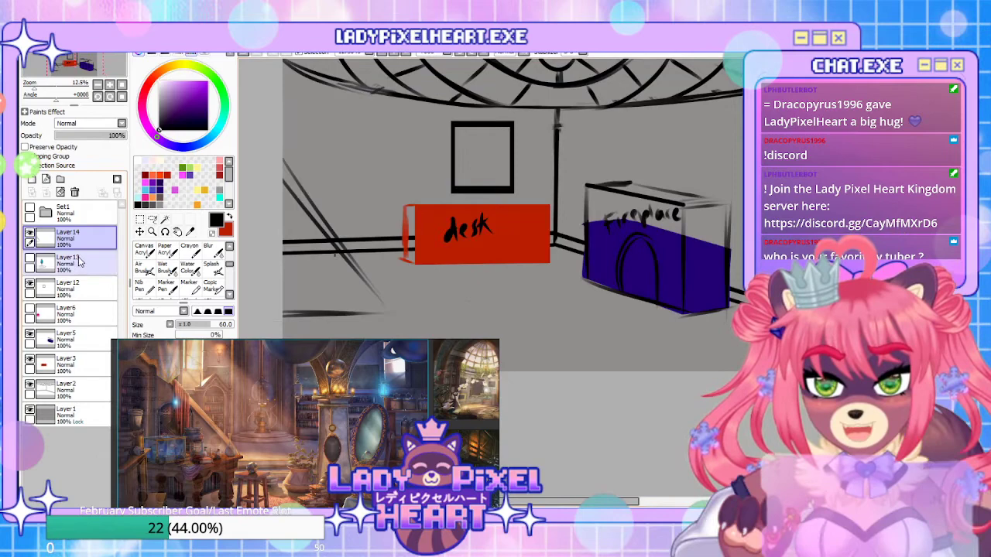
Hide the desk layer Layer3 and the fireplace layer Layer5, and switch to the eraser
left_click(60, 360)
left_click(29, 359)
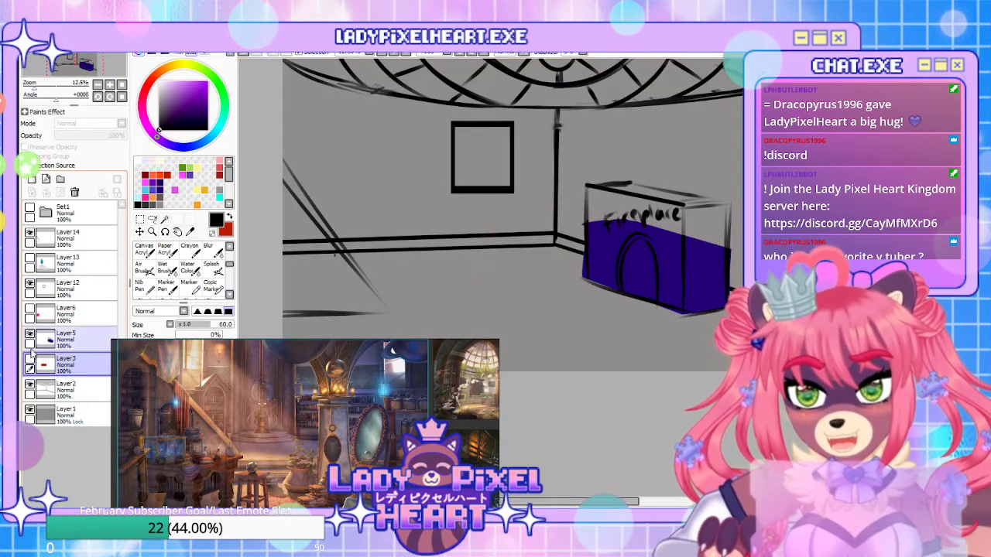
left_click(30, 339)
mouse_move(511, 290)
left_mouse_down()
mouse_move(528, 271)
mouse_move(472, 266)
mouse_move(517, 278)
left_mouse_up()
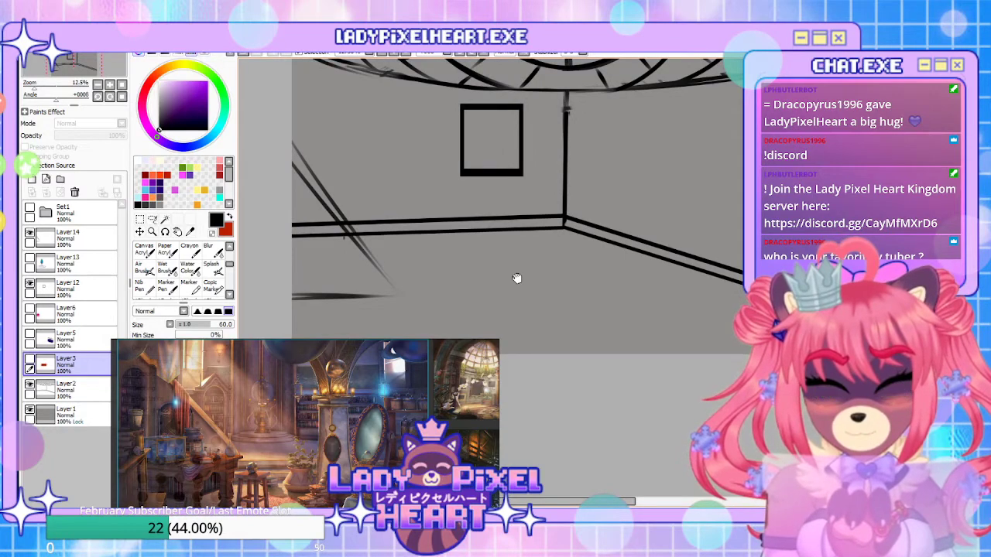
key("e")
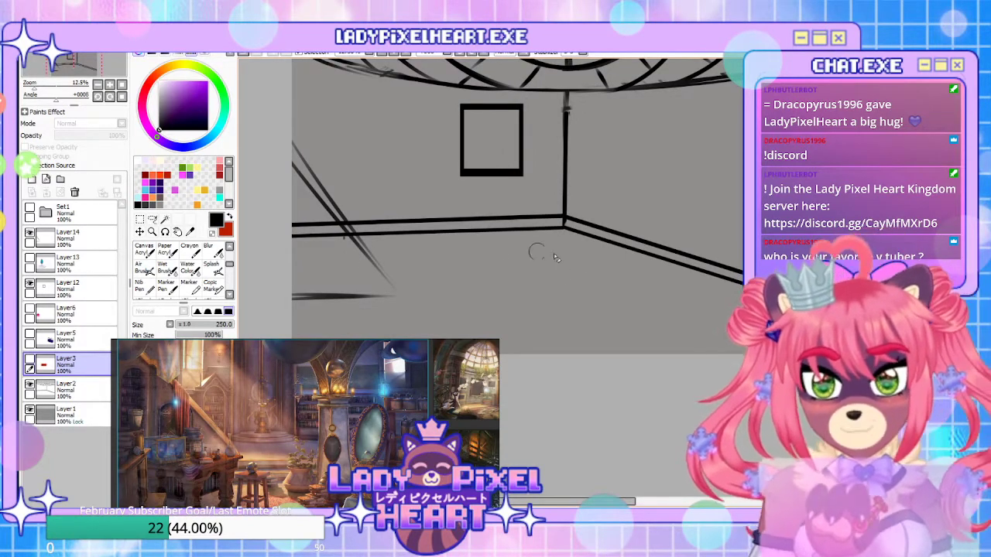
Undo the diagonal and short floor strokes sketched on Layer14
key("ctrl+z")
key("ctrl+z")
key("ctrl+z")
key("ctrl+z")
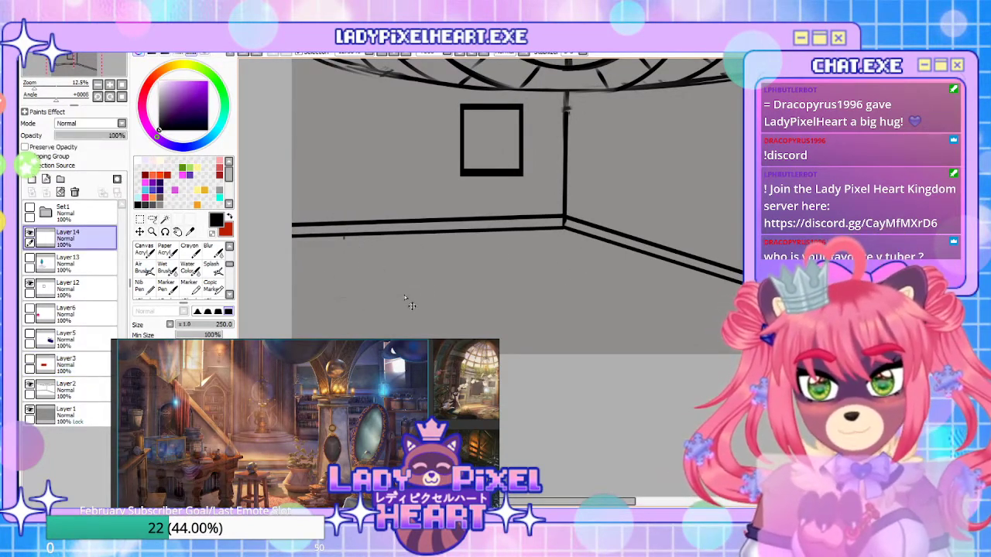
Erase the double baseboard lines along both walls on Layer2 and hide the wall frame layer, Layer12
left_click(77, 390)
mouse_move(301, 218)
left_mouse_down()
mouse_move(572, 220)
mouse_move(307, 238)
left_mouse_up()
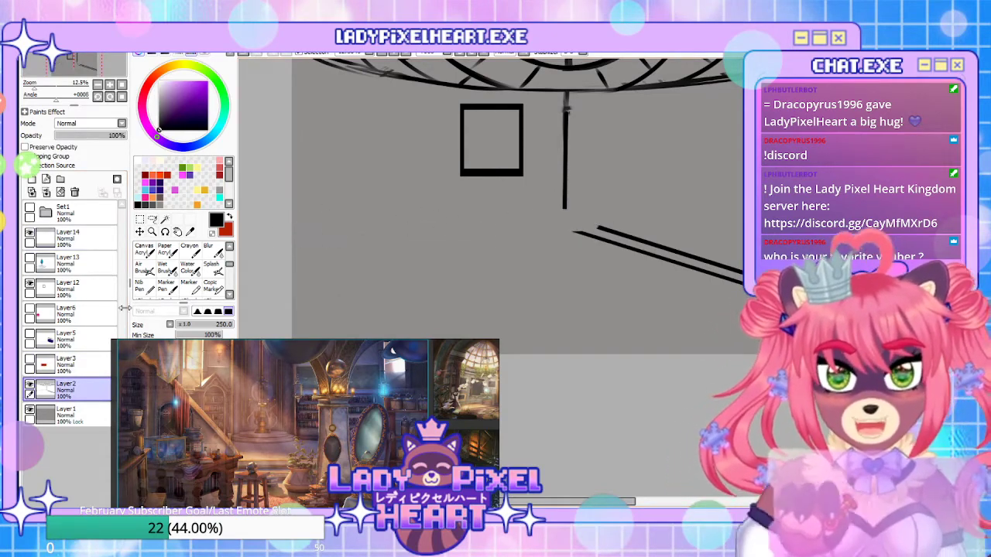
left_click(30, 283)
mouse_move(559, 192)
left_mouse_down()
mouse_move(589, 251)
mouse_move(576, 221)
mouse_move(677, 242)
left_mouse_up()
left_click(78, 390)
left_click_drag(550, 232, 648, 233)
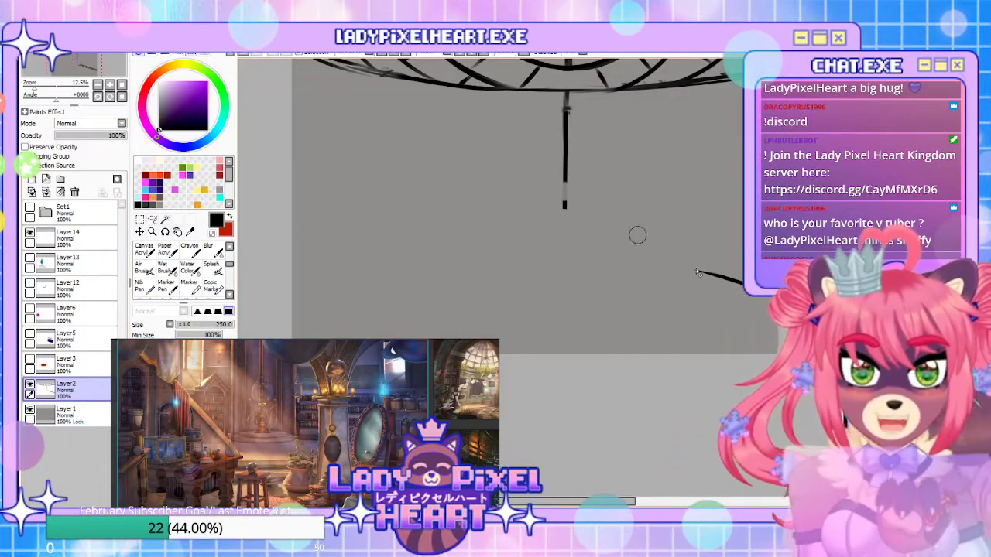
Lengthen the vertical wall-corner line on Layer2 and draw new floor lines running outward from its base along both walls
key("n")
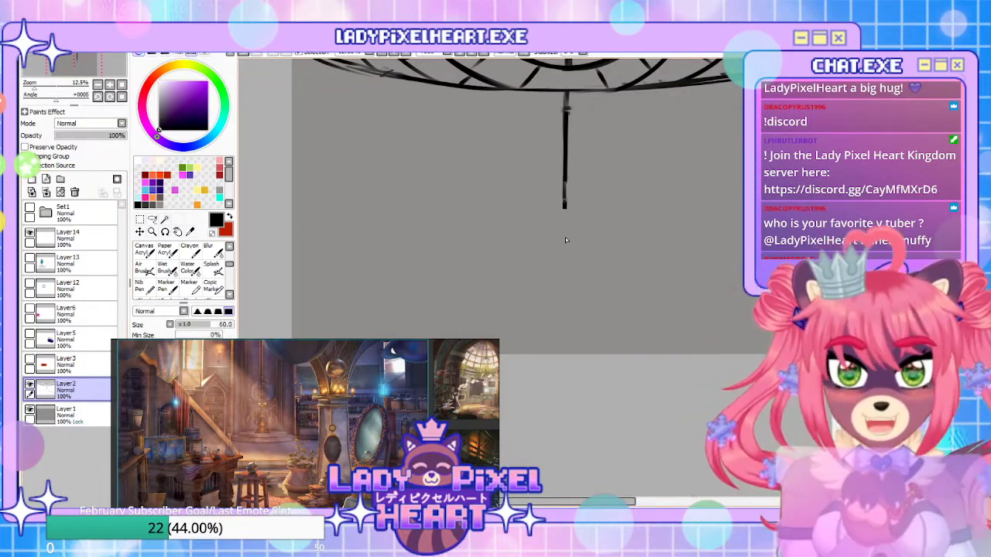
left_click_drag(564, 236, 597, 220)
left_click_drag(295, 216, 609, 216)
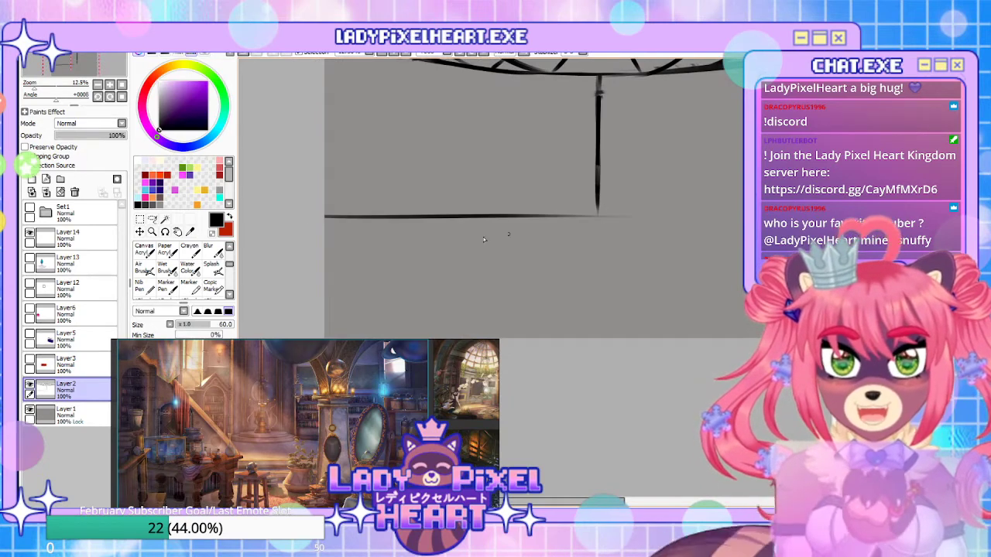
key("ctrl+z")
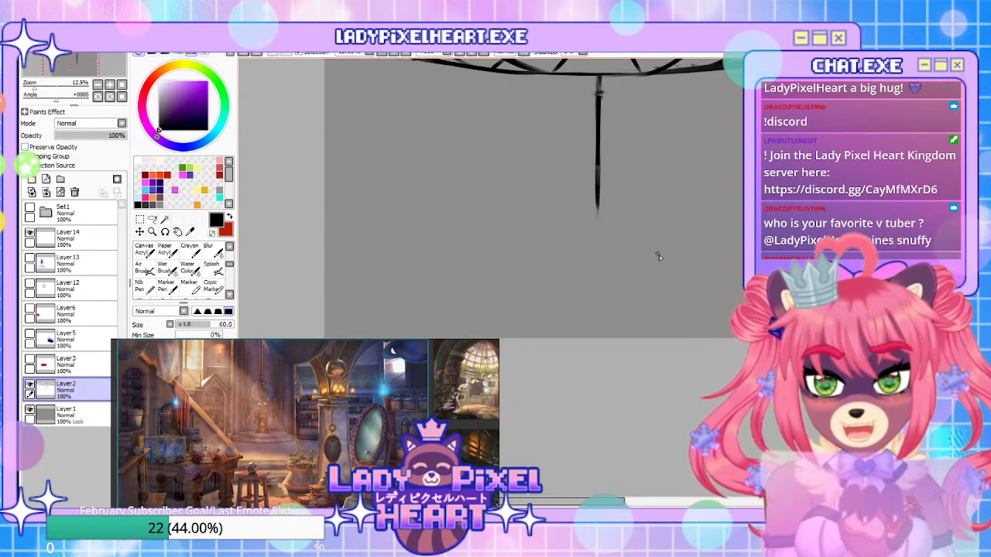
left_click_drag(634, 262, 590, 239)
mouse_move(553, 188)
left_mouse_down()
mouse_move(742, 230)
mouse_move(691, 195)
mouse_move(742, 202)
left_mouse_up()
key("ctrl+z")
left_click_drag(570, 185, 743, 191)
key("ctrl+z")
key("ctrl+z")
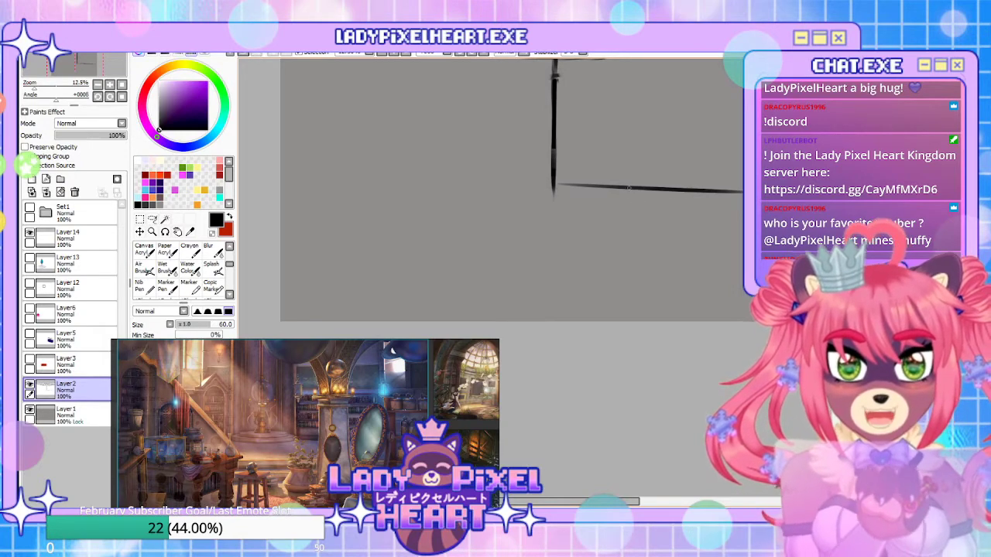
left_click_drag(416, 224, 592, 252)
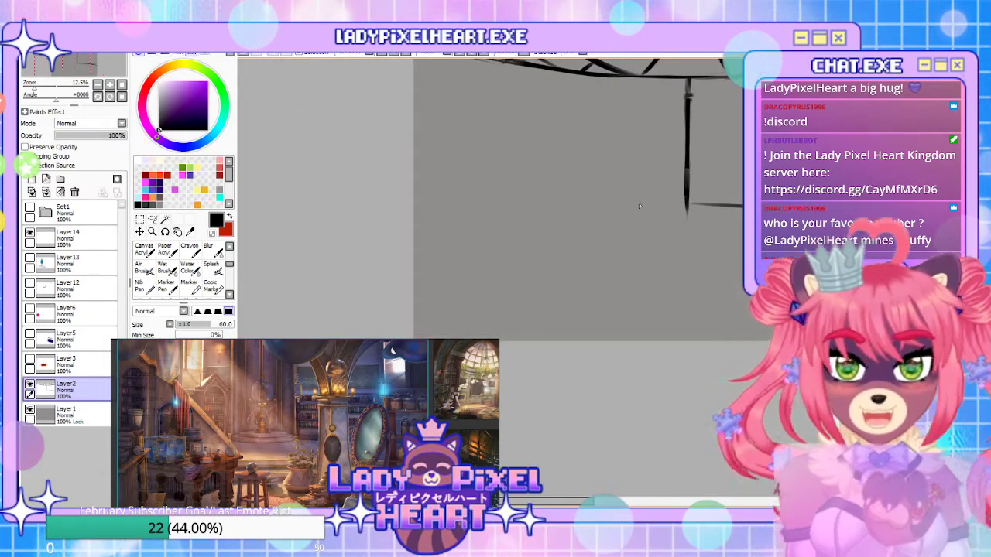
left_click_drag(684, 205, 526, 206)
Try drawing diagonal lines from the left canvas edge down to the floor, with horizontal strokes running from their foot to the edge
left_click_drag(579, 269, 558, 338)
left_click_drag(513, 316, 491, 263)
mouse_move(353, 96)
left_mouse_down()
mouse_move(519, 274)
mouse_move(409, 149)
mouse_move(449, 184)
mouse_move(512, 276)
mouse_move(437, 173)
mouse_move(328, 89)
mouse_move(511, 273)
left_mouse_up()
key("ctrl+z")
key("ctrl+z")
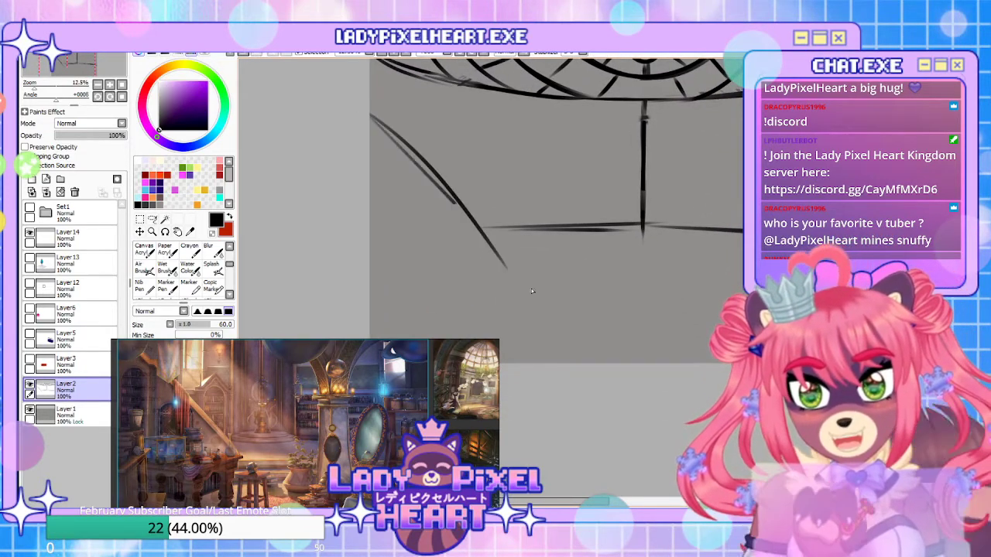
left_click_drag(473, 300, 503, 298)
left_click_drag(571, 274, 574, 273)
left_click_drag(381, 270, 582, 266)
left_click_drag(580, 330, 469, 262)
mouse_move(553, 283)
left_mouse_down()
mouse_move(513, 332)
mouse_move(681, 341)
mouse_move(703, 281)
left_mouse_up()
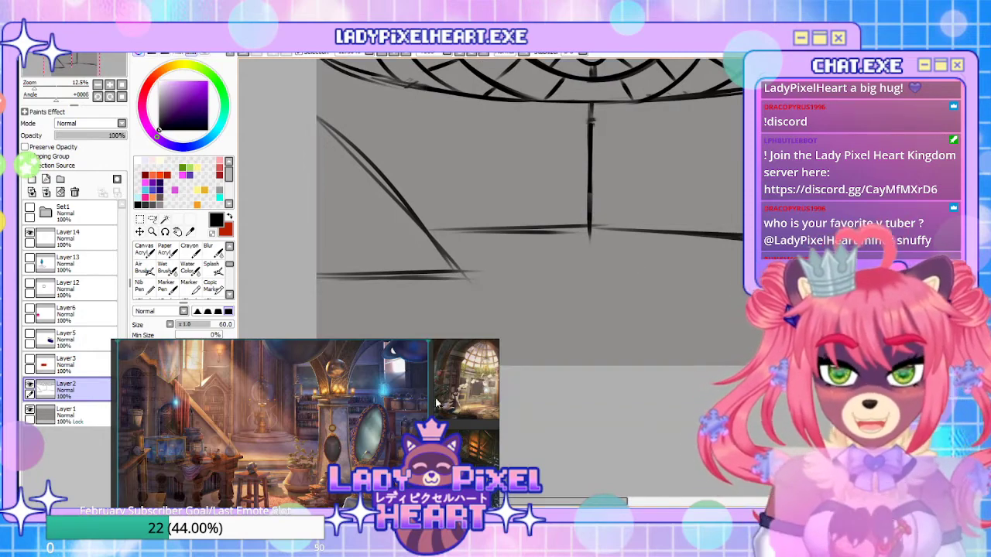
Browse the reference board and examine the hall painting with the curved staircase and arched door
scroll(296, 410, "down", 9)
scroll(292, 421, "up", 5)
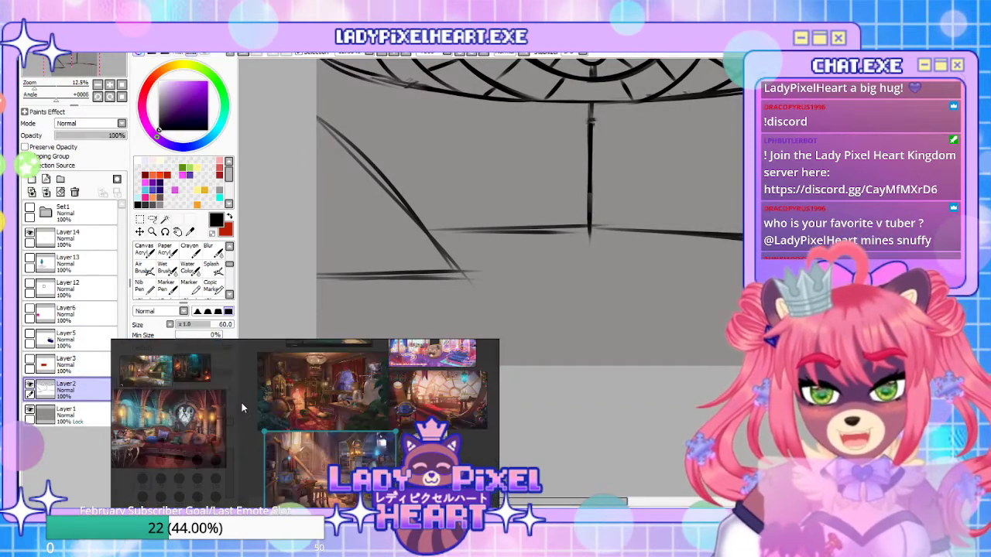
double_click(145, 368)
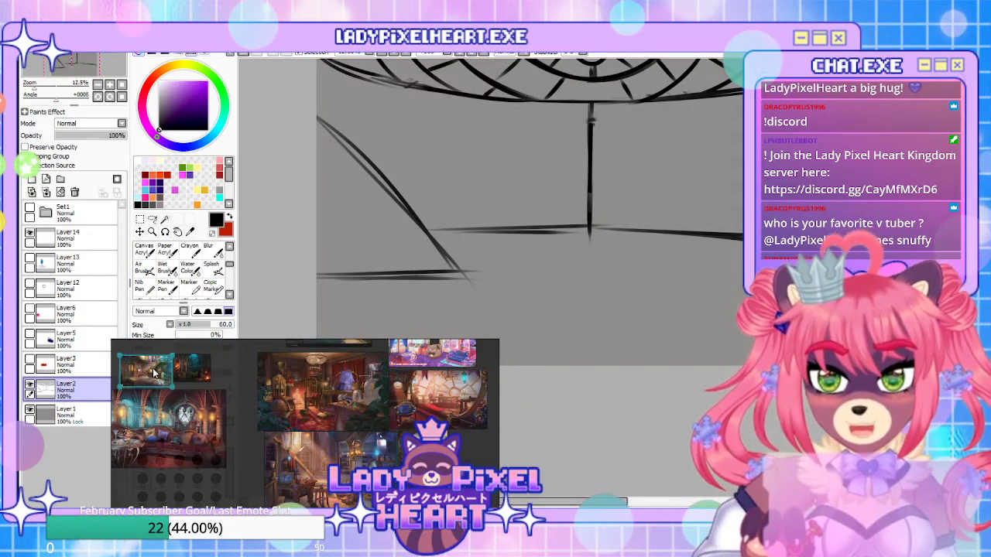
scroll(361, 436, "down", 1)
scroll(360, 435, "up", 2)
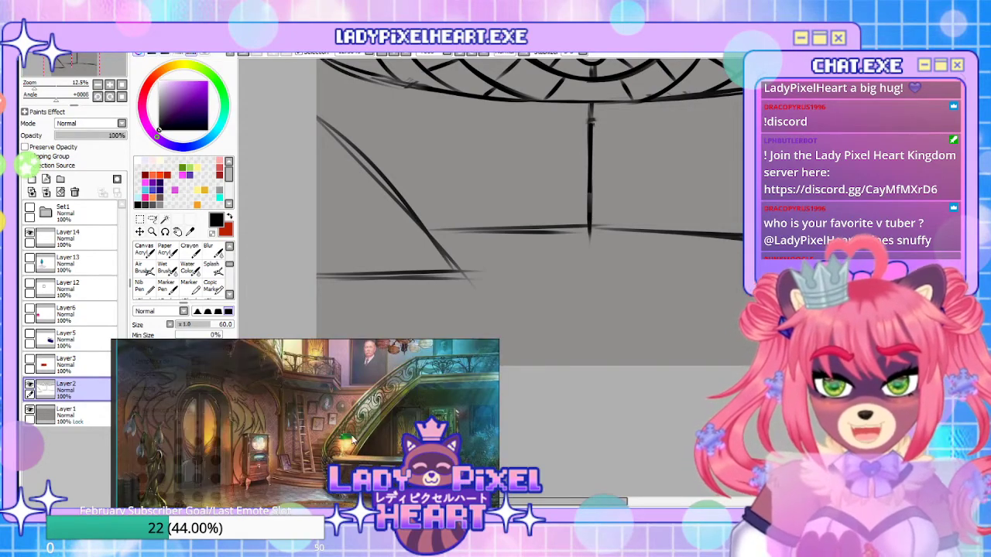
scroll(350, 436, "down", 3)
scroll(344, 418, "up", 2)
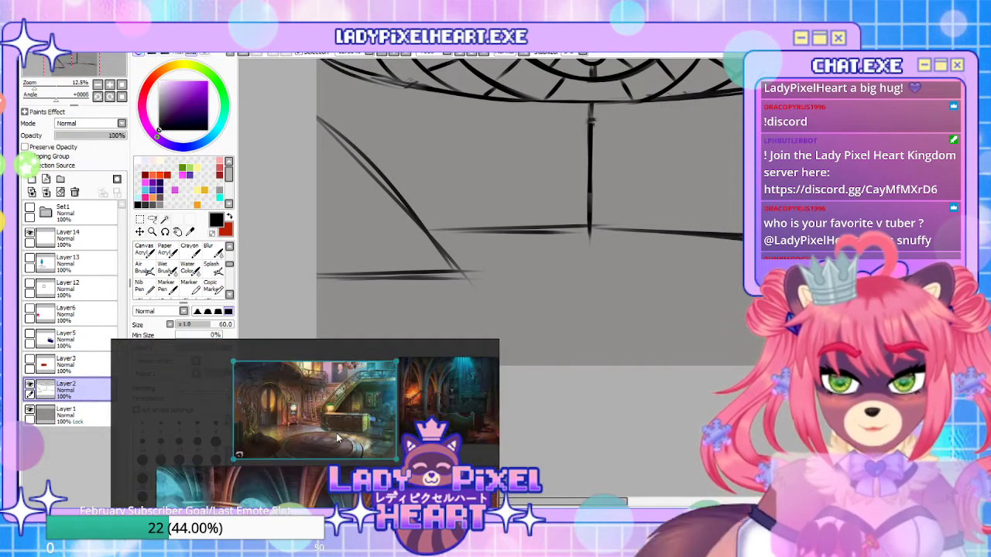
scroll(334, 387, "up", 1)
scroll(335, 387, "up", 2)
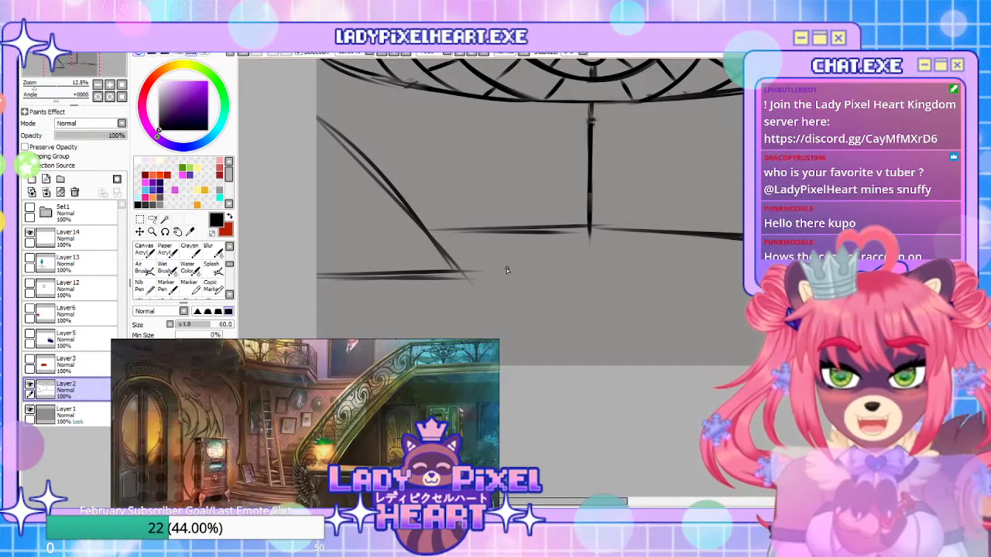
Undo the diagonal and lower horizontal strokes on Layer2 and mirror the canvas view horizontally
key("ctrl+z")
key("ctrl+z")
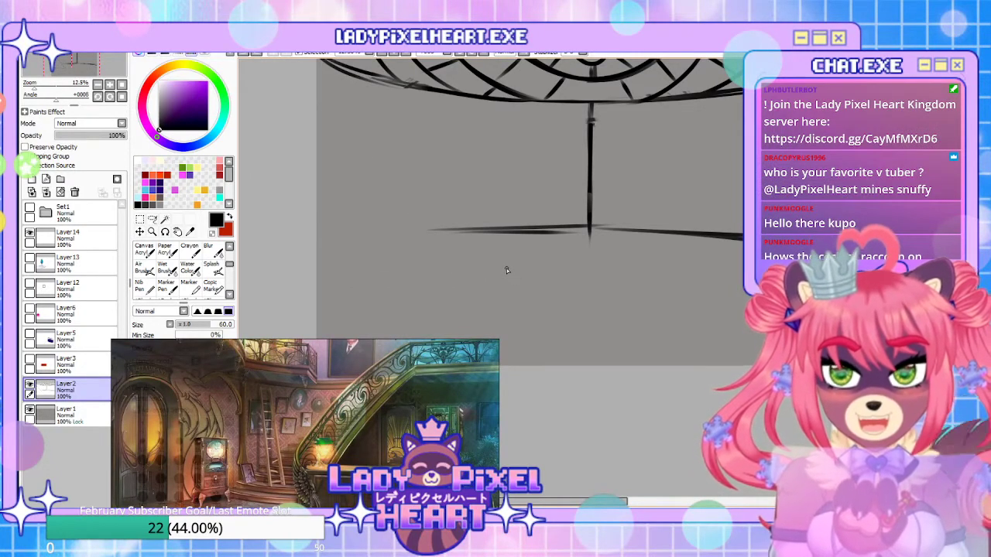
left_click(524, 53)
left_click_drag(573, 268, 548, 267)
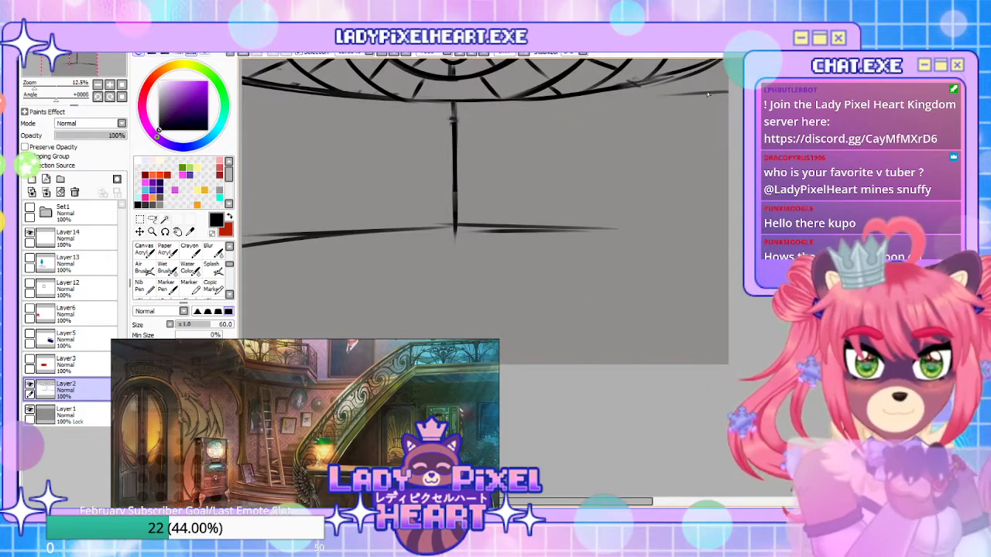
On Layer2, sketch a landing edge from the canvas edge and a curved banister line sloping down to the floor line
left_click_drag(641, 106, 590, 199)
key("ctrl+z")
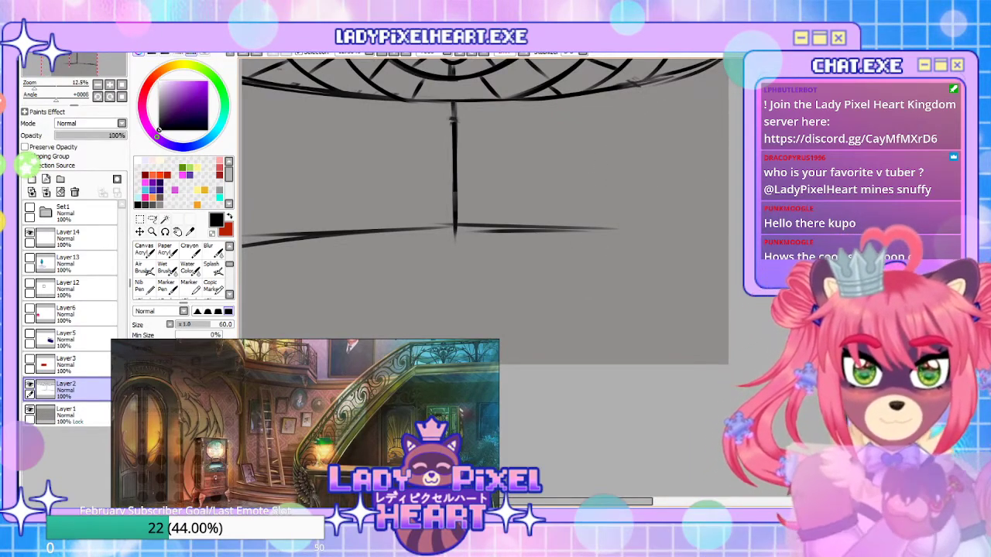
left_click_drag(731, 103, 648, 115)
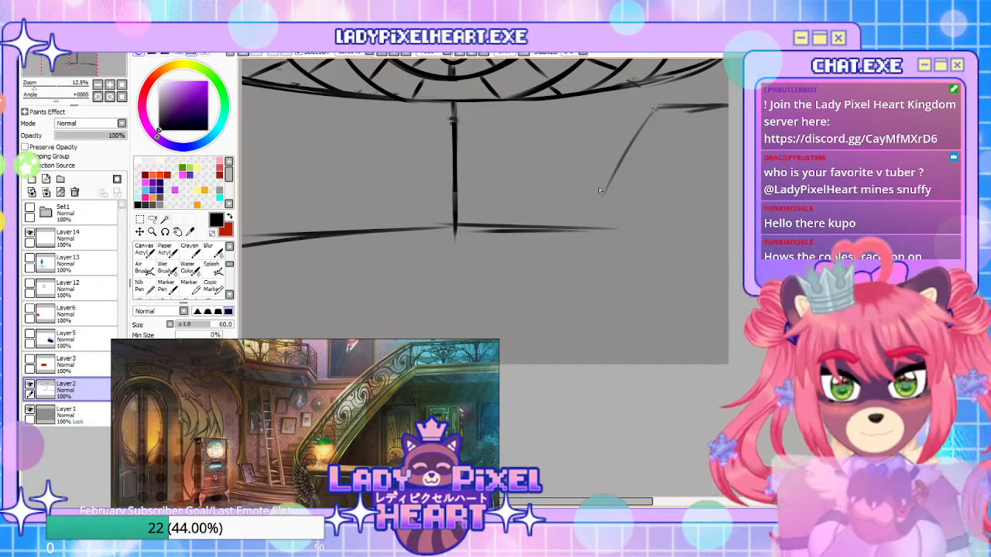
left_click_drag(595, 225, 672, 243)
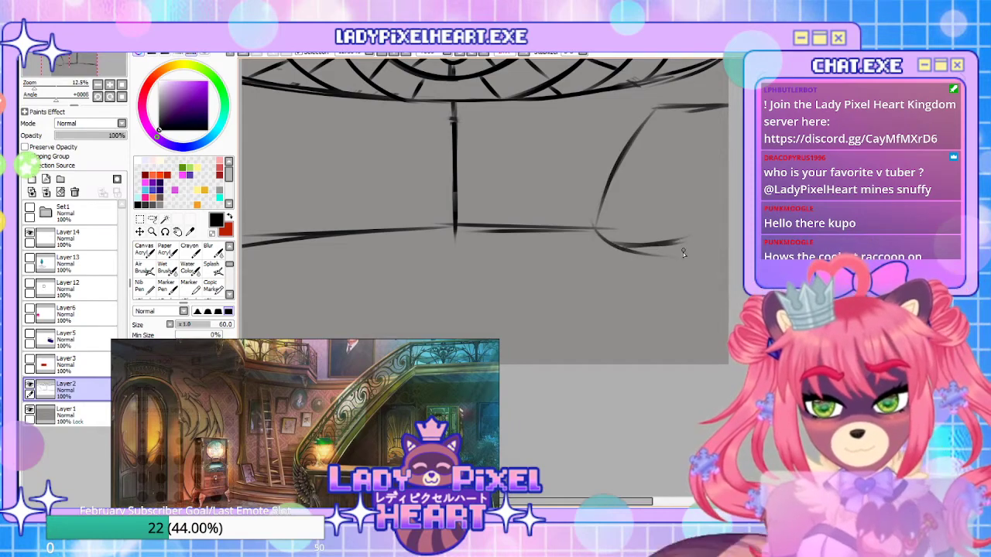
key("ctrl+z")
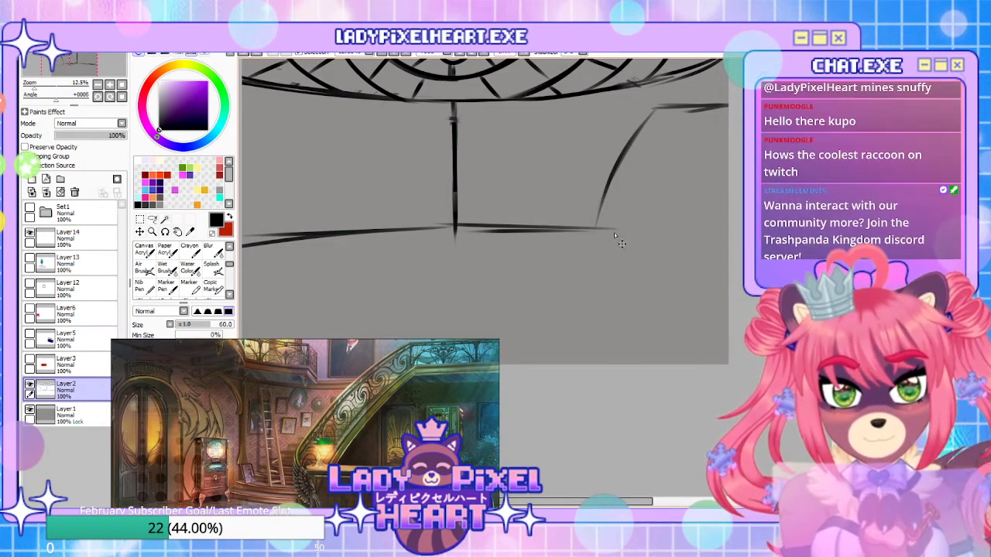
Block in the staircase foot, double the outer banister line, and add the inner slope, landing underside and short connecting vertical
left_click_drag(593, 229, 644, 249)
left_click_drag(565, 286, 643, 296)
mouse_move(578, 284)
left_mouse_down()
mouse_move(584, 213)
mouse_move(581, 277)
mouse_move(589, 222)
mouse_move(664, 122)
mouse_move(619, 147)
mouse_move(673, 106)
left_mouse_up()
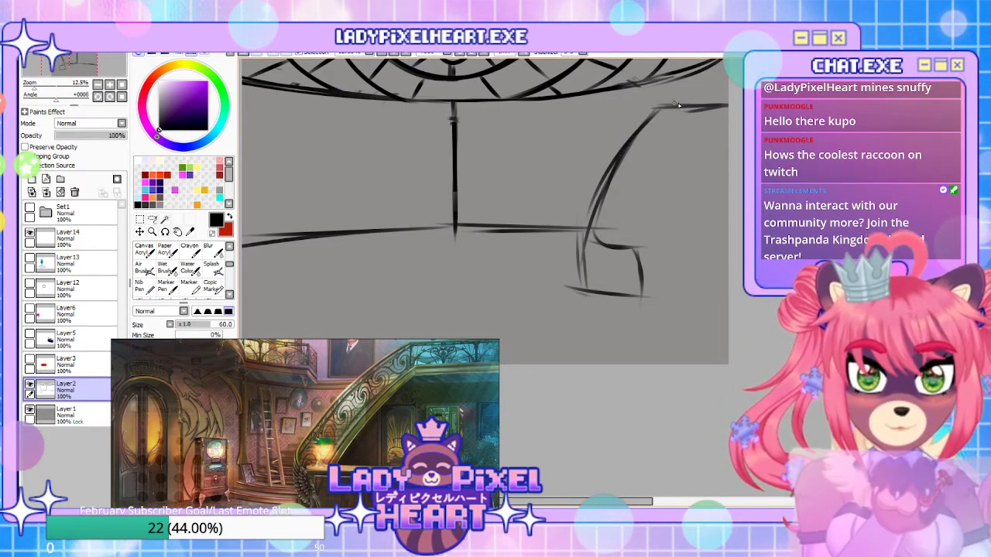
left_click_drag(603, 248, 679, 147)
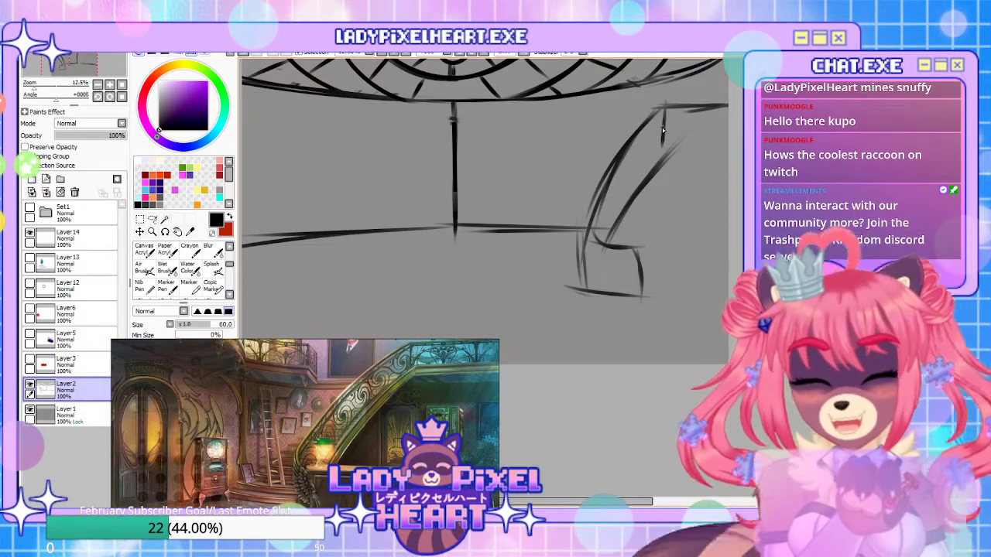
left_click_drag(663, 138, 663, 153)
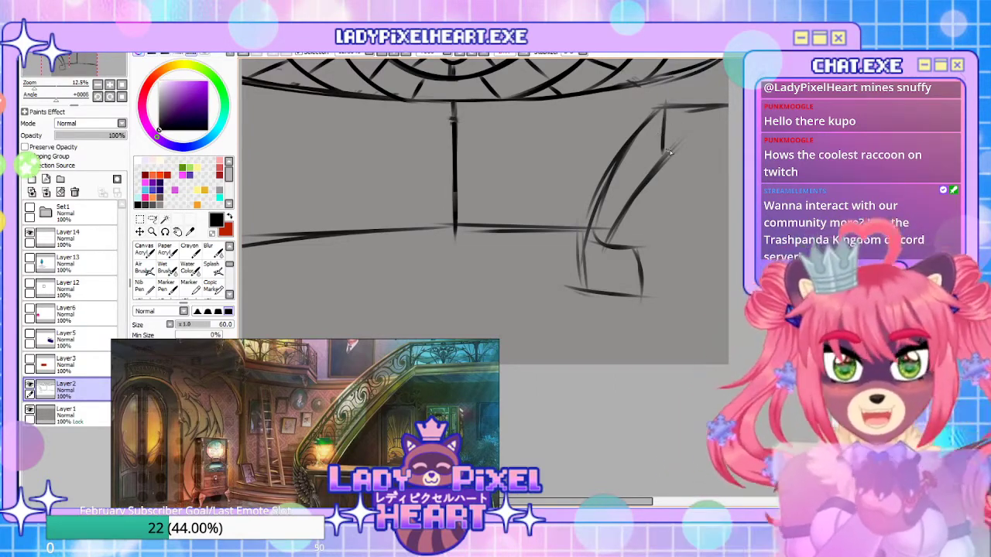
mouse_move(726, 146)
left_mouse_down()
mouse_move(670, 152)
mouse_move(732, 152)
left_mouse_up()
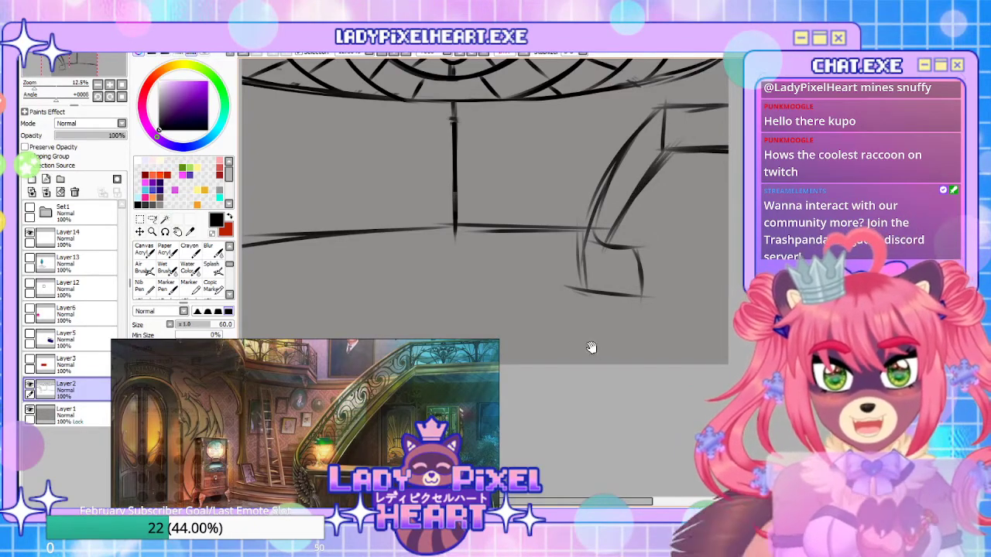
left_click_drag(590, 348, 544, 384)
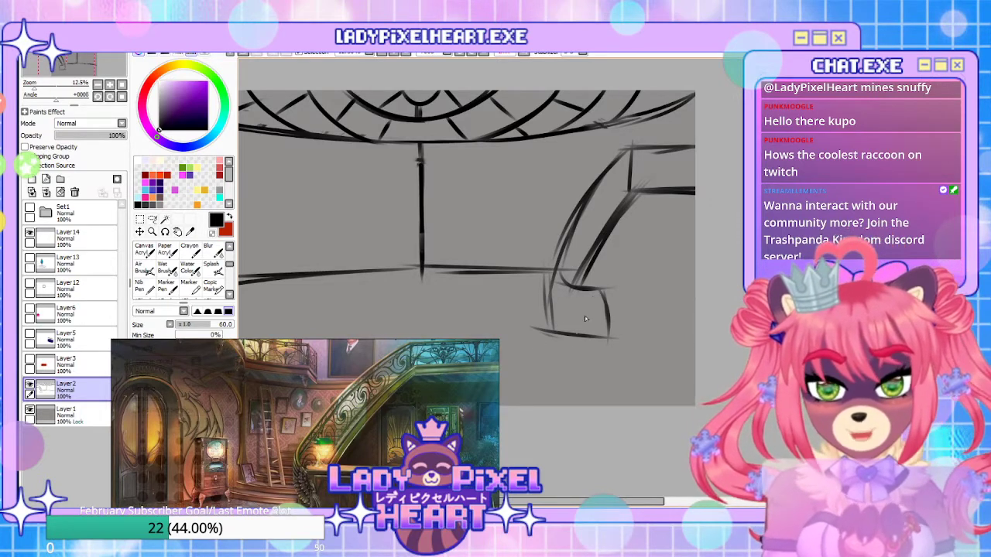
Erase and redraw the curved foot of the staircase, firming up the base of the banister line
left_click_drag(580, 289, 594, 342)
left_click_drag(596, 317, 573, 288)
key("e")
key("n")
left_click_drag(595, 310, 599, 337)
left_click_drag(562, 273, 581, 287)
mouse_move(551, 270)
left_mouse_down()
mouse_move(551, 322)
mouse_move(552, 263)
left_mouse_up()
mouse_move(620, 291)
left_mouse_down()
mouse_move(608, 333)
mouse_move(600, 277)
left_mouse_up()
key("ctrl+z")
left_click_drag(552, 274, 582, 208)
mouse_move(598, 354)
left_mouse_down()
mouse_move(616, 304)
mouse_move(611, 349)
mouse_move(590, 342)
mouse_move(616, 342)
left_mouse_up()
Draw the lowest stair treads and risers stacking up beside the foot of the banister
left_click_drag(562, 276, 620, 286)
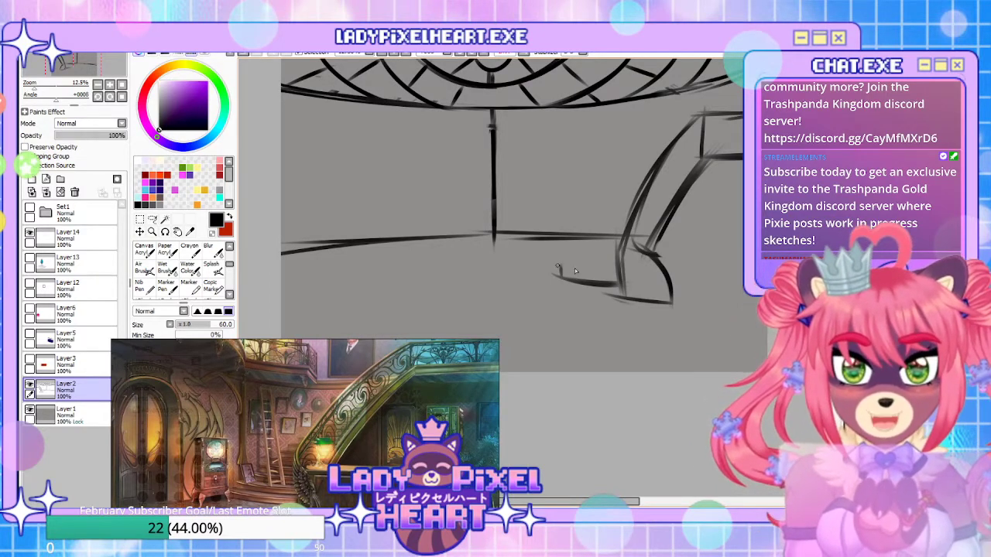
mouse_move(596, 273)
left_mouse_down()
mouse_move(559, 265)
mouse_move(572, 276)
mouse_move(565, 256)
left_mouse_up()
left_click_drag(628, 245, 579, 247)
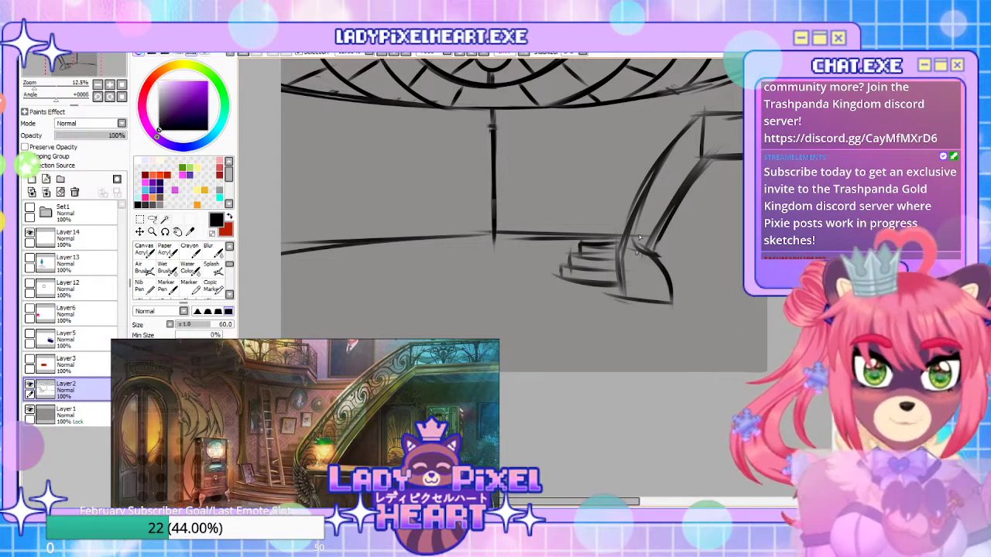
Add parallel inner lines along the staircase slope and the landing edges to give them thickness
left_click_drag(694, 152, 641, 234)
key("ctrl+z")
left_click_drag(701, 147, 636, 256)
left_click_drag(681, 172, 640, 246)
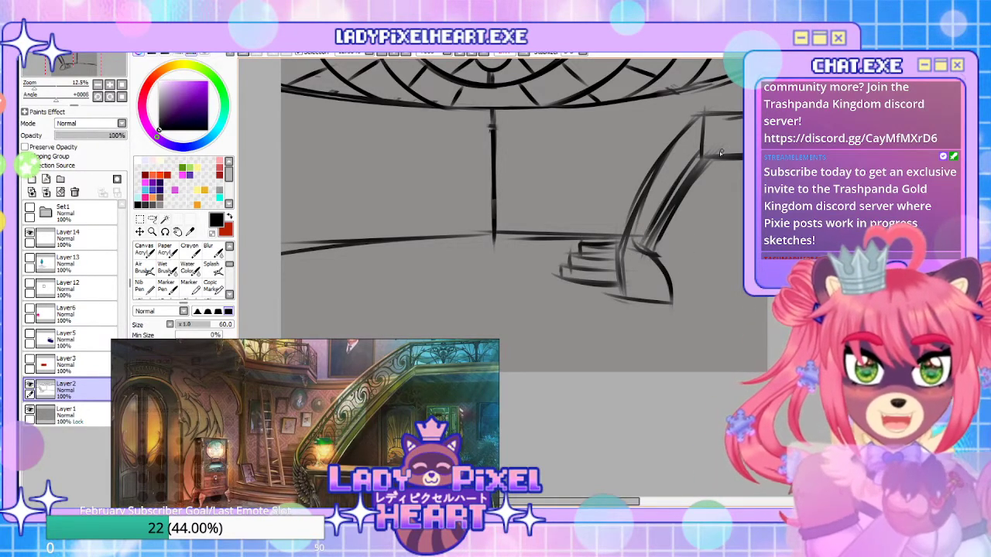
left_click_drag(741, 146, 657, 172)
left_click_drag(741, 119, 710, 122)
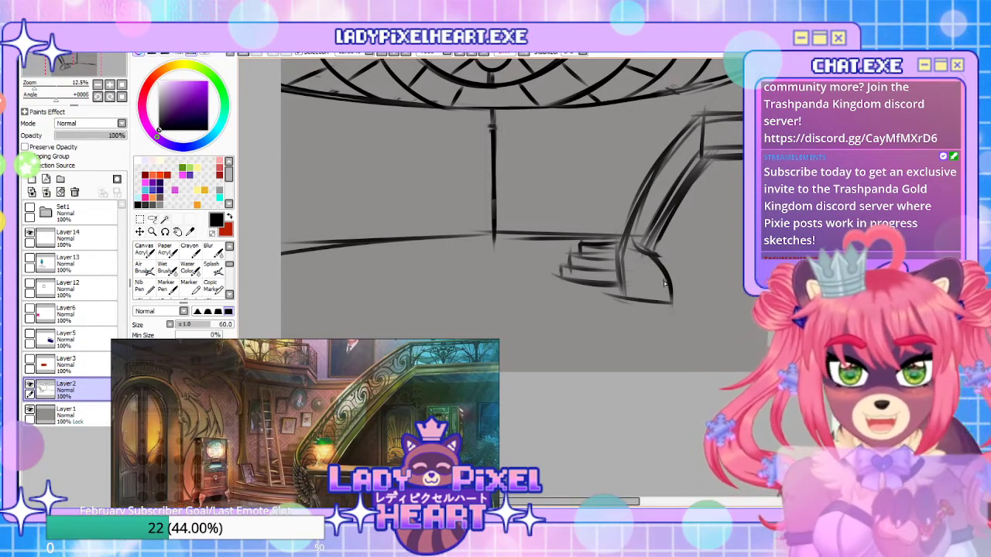
Erase the outer curve of the staircase foot, redraw it narrower, and darken the outer banister line
key("e")
left_click_drag(658, 257, 670, 302)
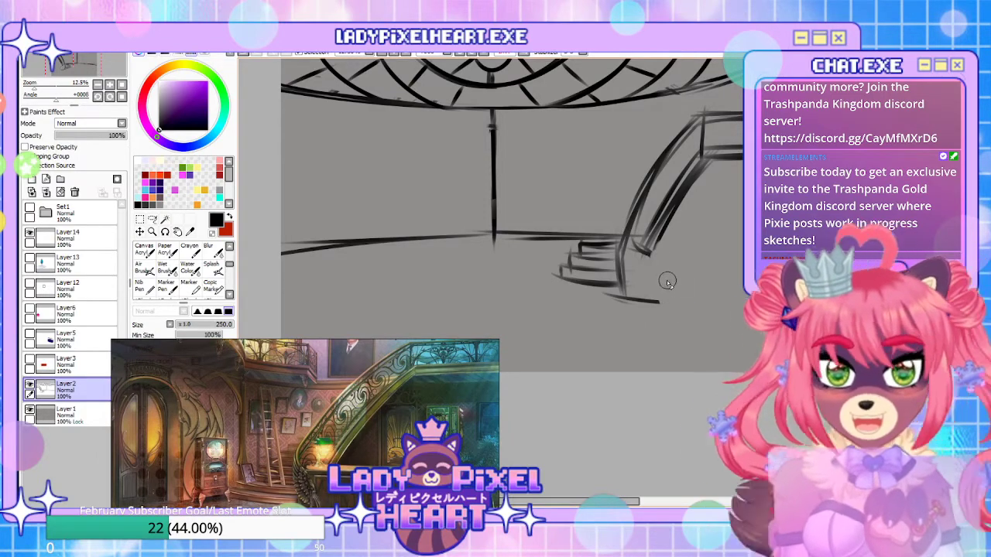
key("b")
left_click_drag(638, 245, 658, 302)
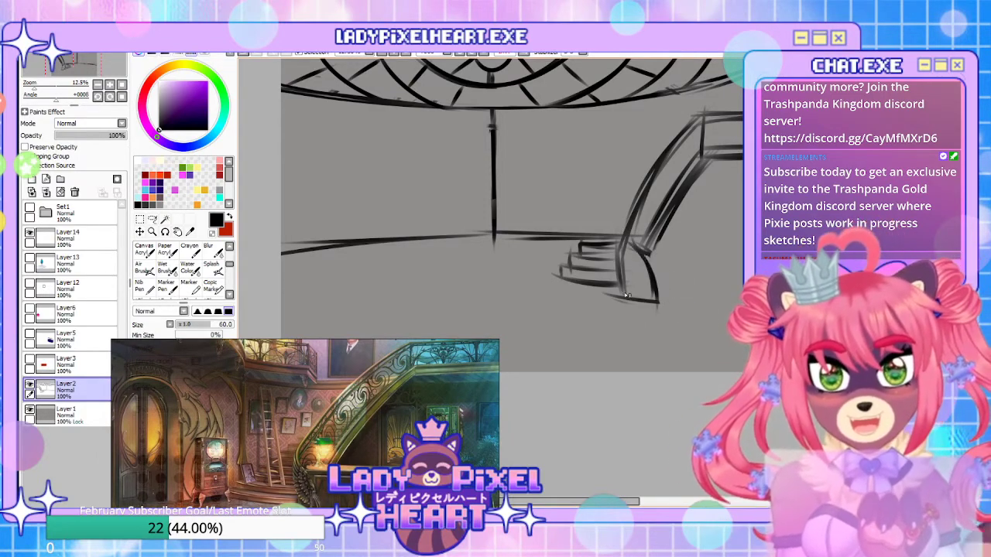
left_click_drag(624, 244, 686, 137)
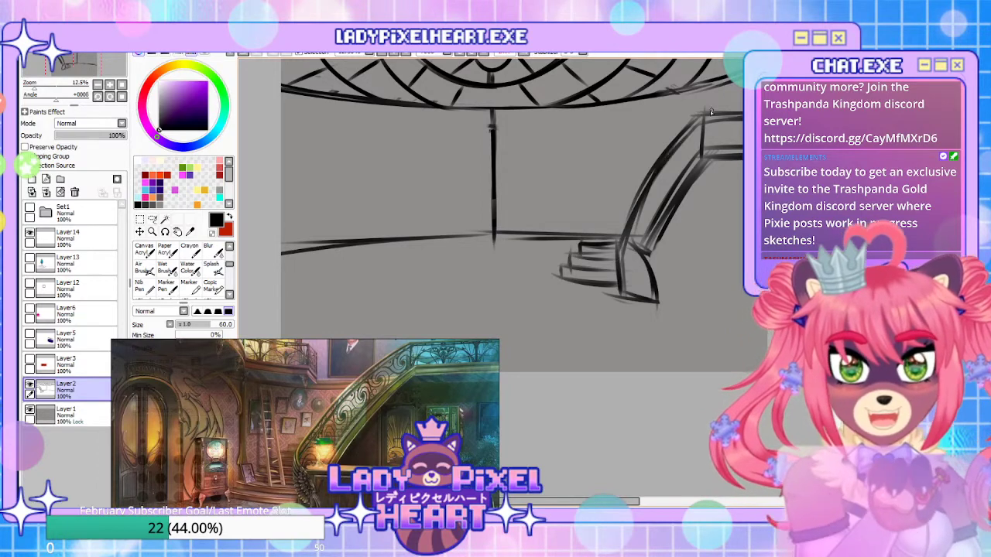
Add the upper steps climbing behind the banister, and mirror the canvas view horizontally
mouse_move(593, 234)
left_mouse_down()
mouse_move(631, 231)
mouse_move(613, 223)
mouse_move(635, 214)
left_mouse_up()
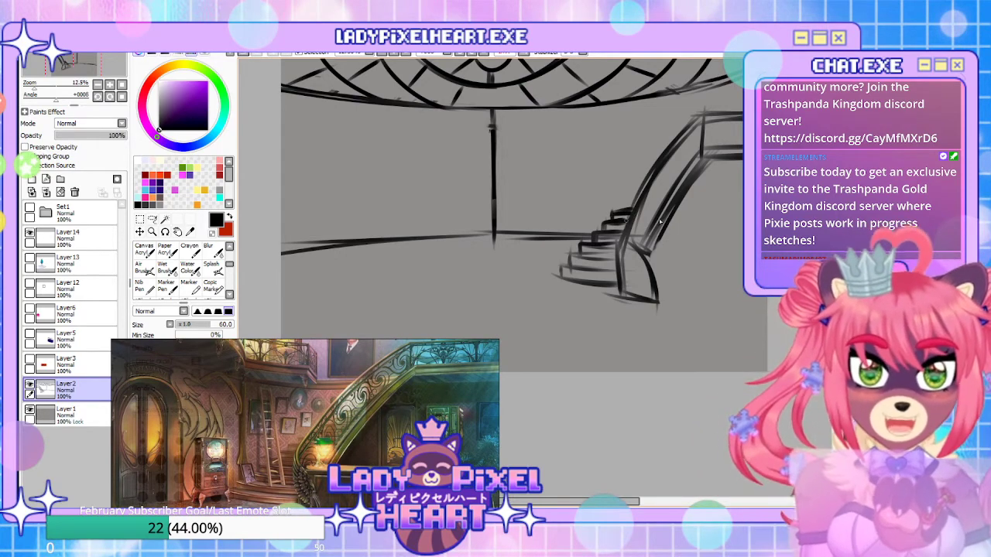
left_click_drag(610, 229, 627, 225)
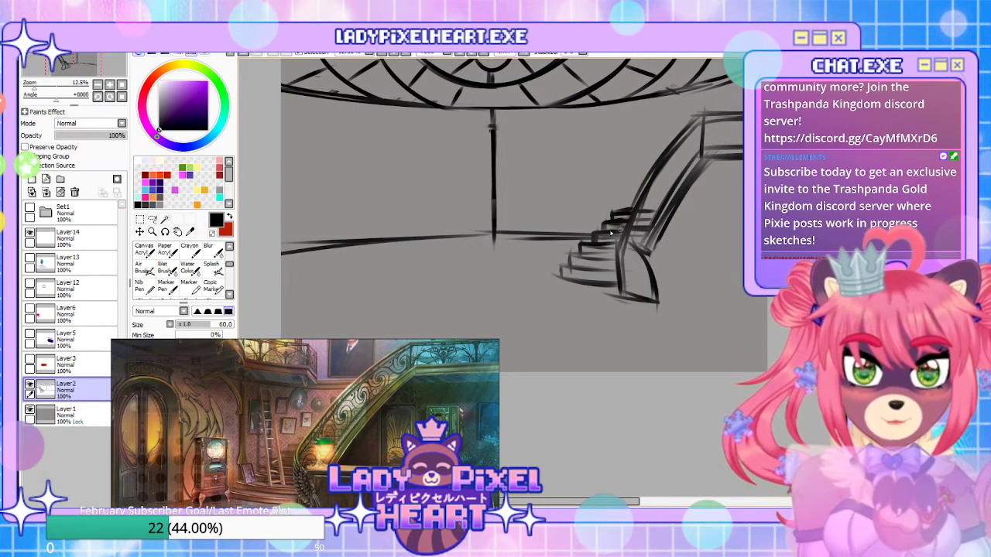
left_click_drag(620, 202, 658, 200)
left_click_drag(645, 285, 682, 331)
left_click(527, 53)
left_click_drag(546, 275, 673, 247)
left_click_drag(531, 211, 543, 212)
mouse_move(471, 186)
left_mouse_down()
mouse_move(602, 290)
mouse_move(593, 385)
mouse_move(581, 342)
mouse_move(610, 366)
left_mouse_up()
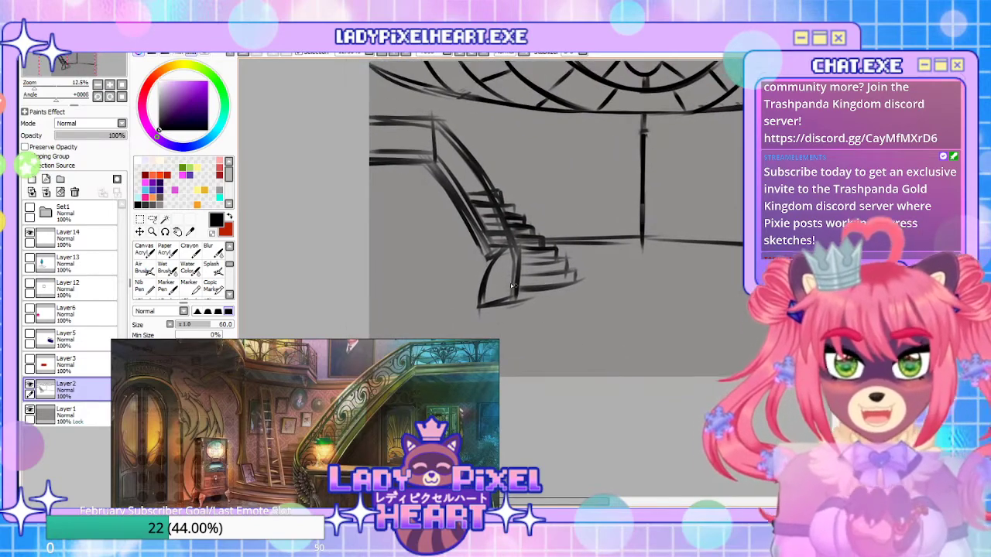
Erase the curved staircase foot and replace it with straight slope lines running down to a vertical end post
key("e")
left_click_drag(489, 255, 481, 298)
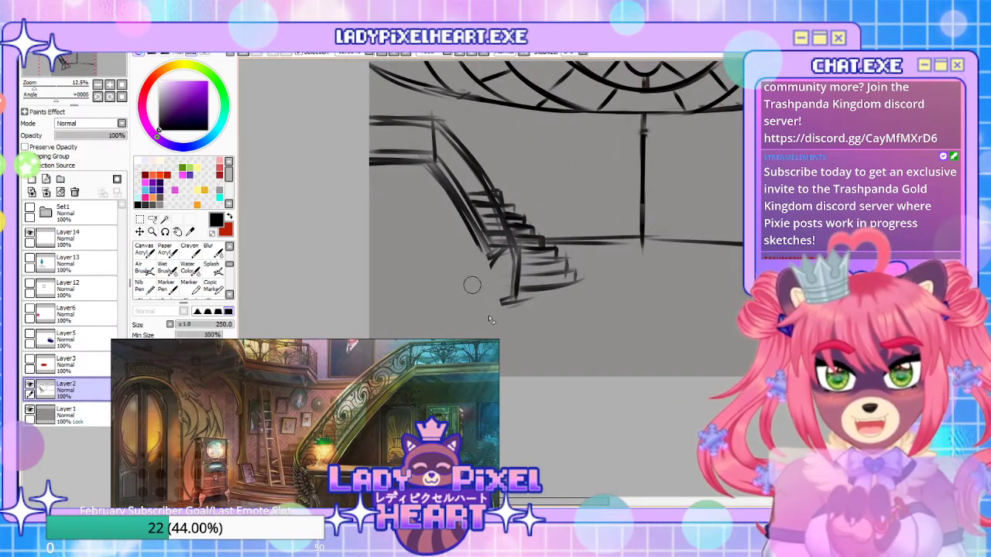
left_click_drag(500, 252, 511, 321)
key("b")
left_click_drag(482, 239, 507, 294)
left_click_drag(478, 238, 512, 304)
left_click_drag(518, 244, 516, 310)
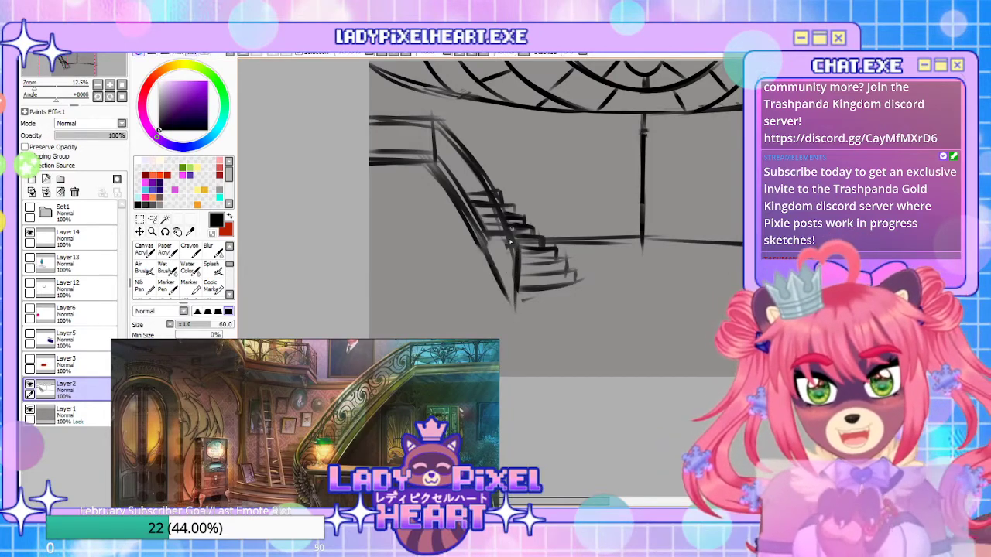
Extend the stair treads across between the two slope lines and darken the lower steps
mouse_move(537, 243)
left_mouse_down()
mouse_move(489, 248)
mouse_move(505, 246)
mouse_move(504, 263)
mouse_move(581, 275)
left_mouse_up()
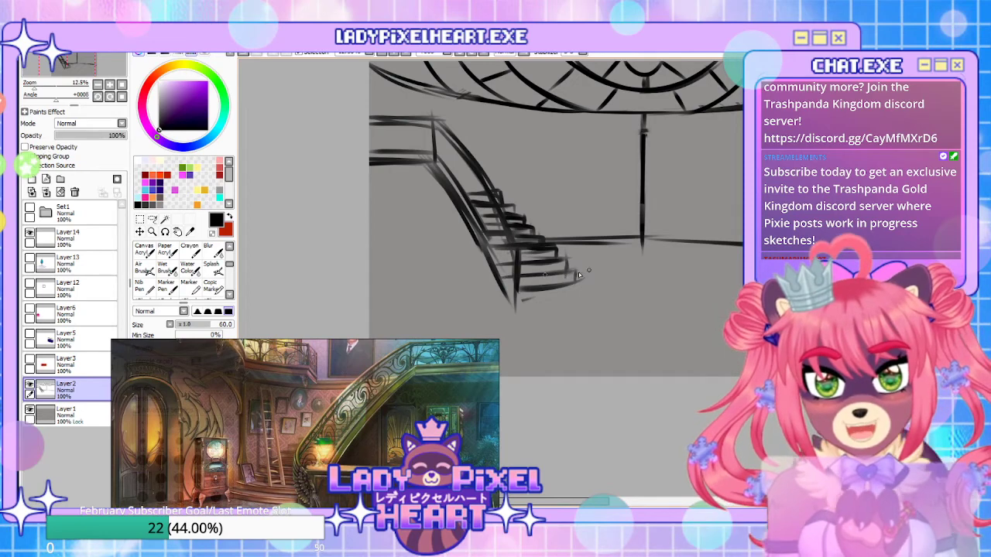
left_click_drag(520, 290, 563, 288)
mouse_move(599, 365)
left_mouse_down()
mouse_move(606, 330)
mouse_move(645, 327)
mouse_move(589, 343)
mouse_move(563, 369)
left_mouse_up()
Mirror the view, then draw the staircase base line, the vertical support and floor line under the landing, and the bottom step's front
left_click(525, 54)
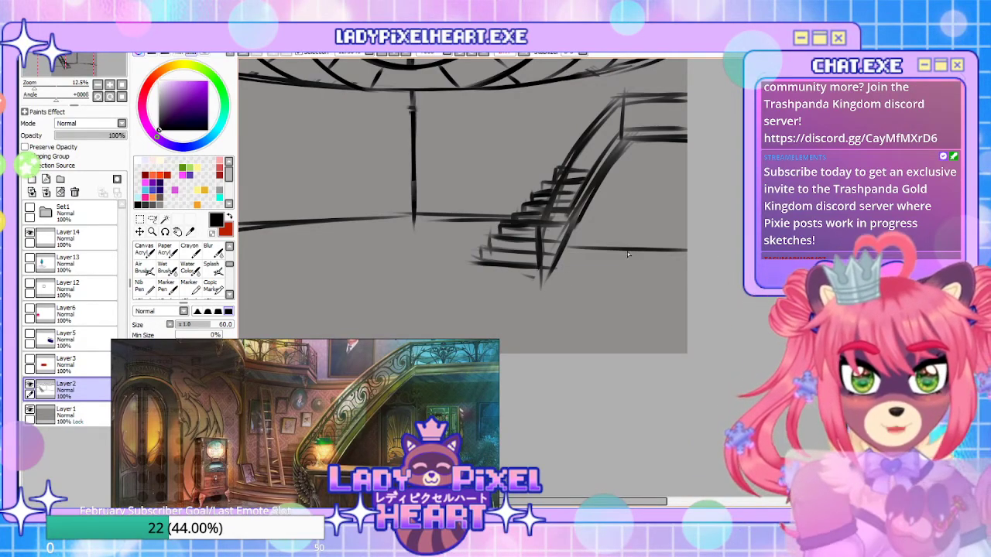
left_click_drag(625, 254, 542, 280)
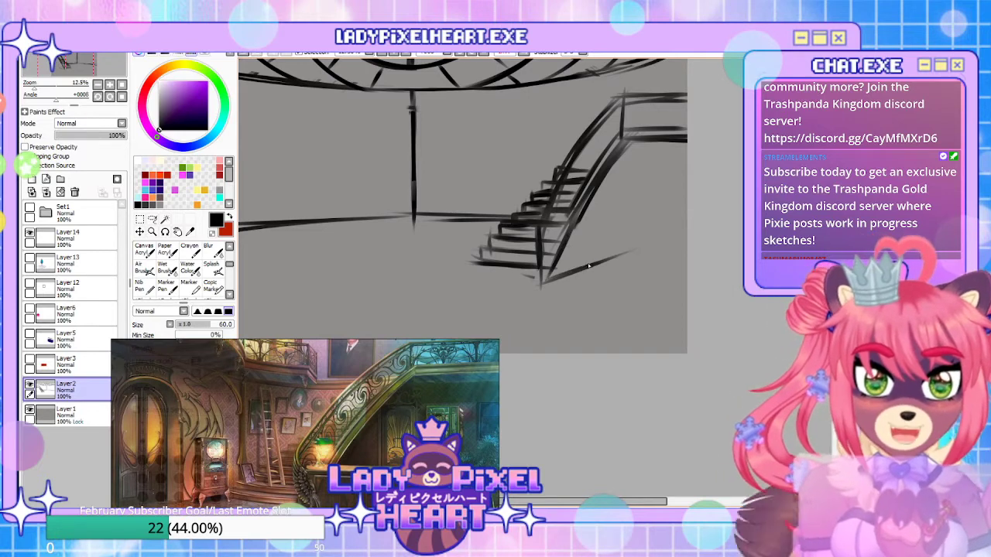
mouse_move(622, 136)
left_mouse_down()
mouse_move(622, 259)
mouse_move(687, 253)
left_mouse_up()
left_click_drag(619, 253, 688, 256)
left_click_drag(628, 130, 623, 243)
mouse_move(622, 159)
left_mouse_down()
mouse_move(623, 245)
mouse_move(582, 271)
left_mouse_up()
left_click_drag(474, 263, 537, 280)
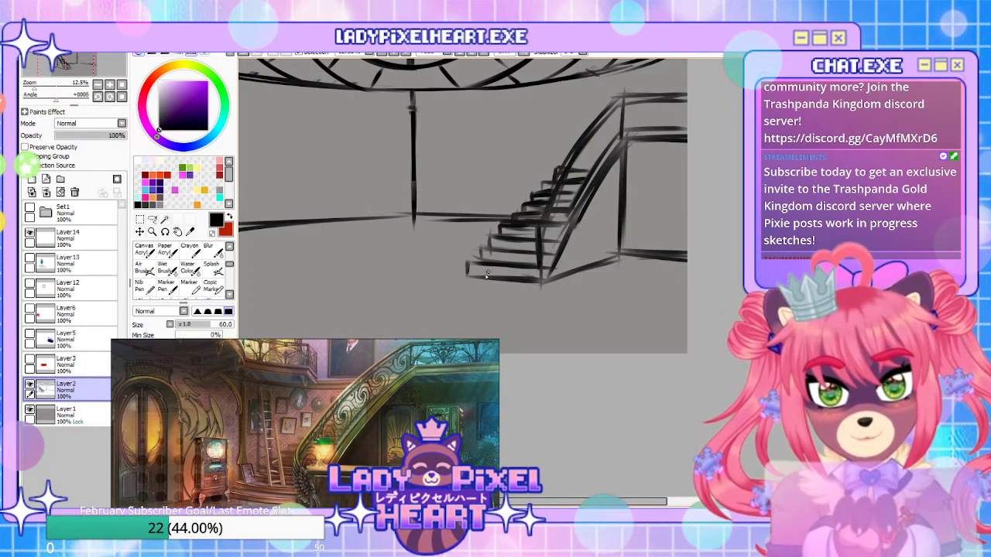
Mirror the canvas view horizontally and show the crystal layer, Layer13, selecting it for moving
mouse_move(676, 316)
left_mouse_down()
mouse_move(619, 423)
mouse_move(633, 438)
mouse_move(616, 347)
mouse_move(609, 400)
left_mouse_up()
left_click_drag(532, 325, 665, 367)
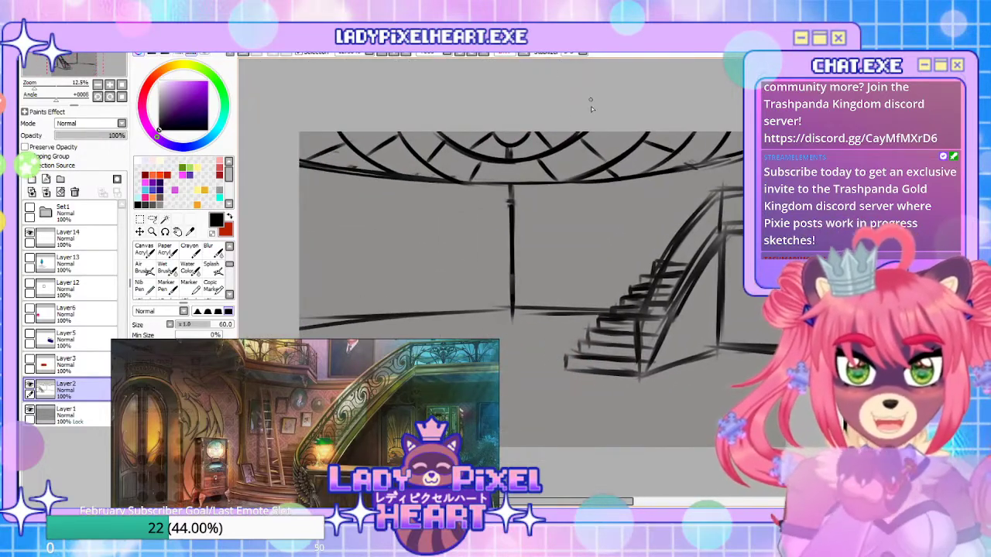
left_click(524, 55)
mouse_move(606, 356)
left_mouse_down()
mouse_move(637, 328)
mouse_move(624, 328)
mouse_move(626, 356)
mouse_move(602, 358)
left_mouse_up()
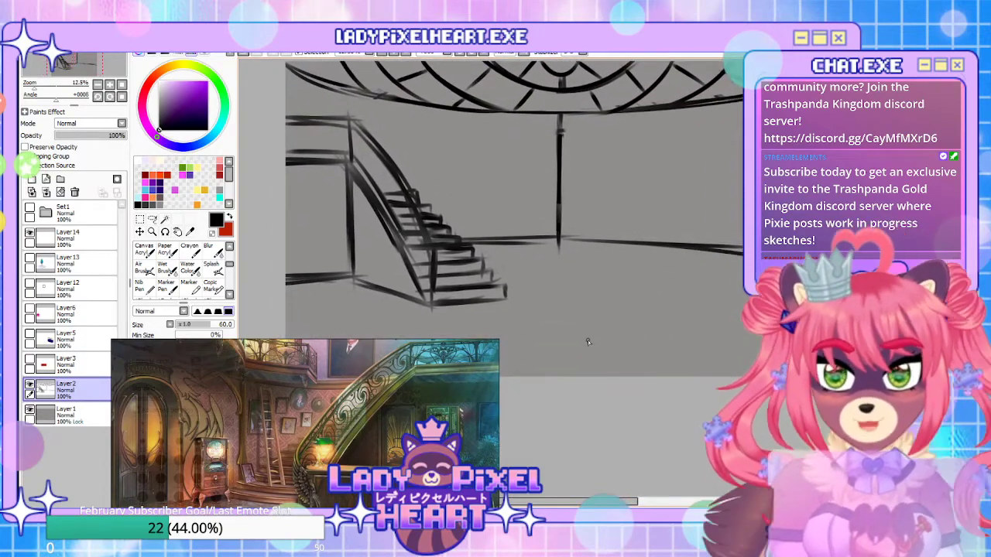
left_click(29, 258)
left_click(97, 267)
left_click(140, 232)
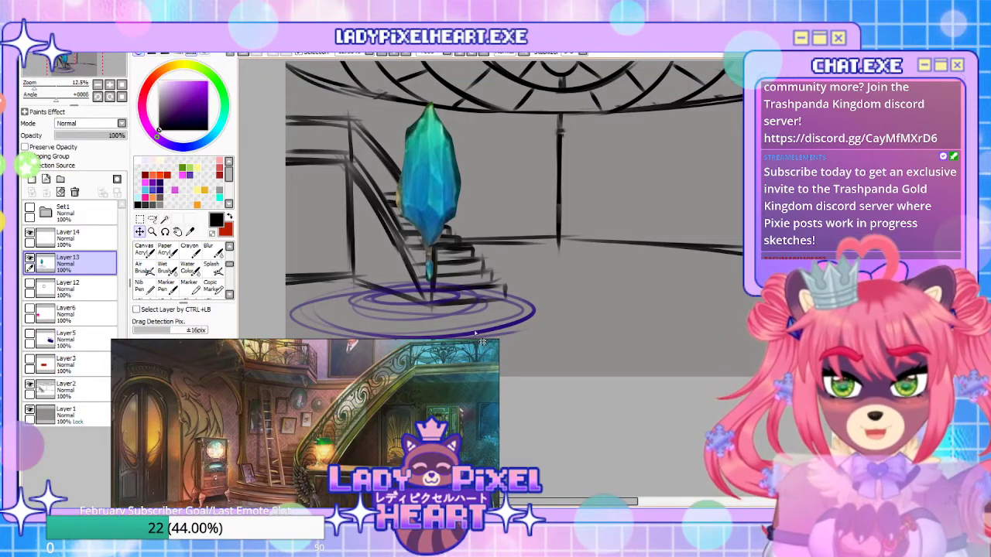
Move the crystal and its floor rings in front of the wall corner and scale them down
scroll(308, 453, "down", 6)
scroll(354, 495, "up", 6)
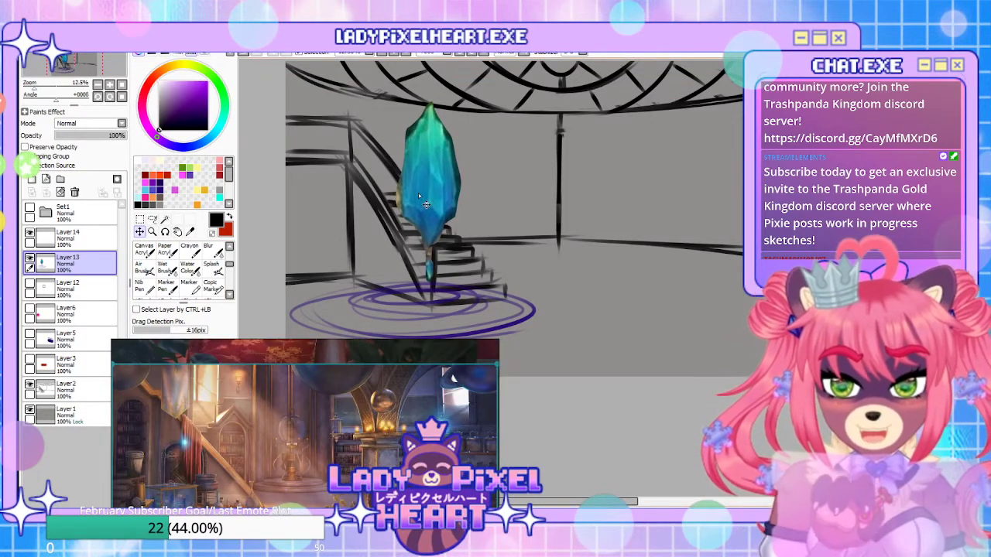
mouse_move(426, 236)
left_mouse_down()
mouse_move(589, 192)
mouse_move(554, 193)
mouse_move(578, 191)
mouse_move(568, 197)
left_mouse_up()
key("ctrl+t")
left_click_drag(674, 300, 608, 236)
left_click_drag(577, 186, 589, 229)
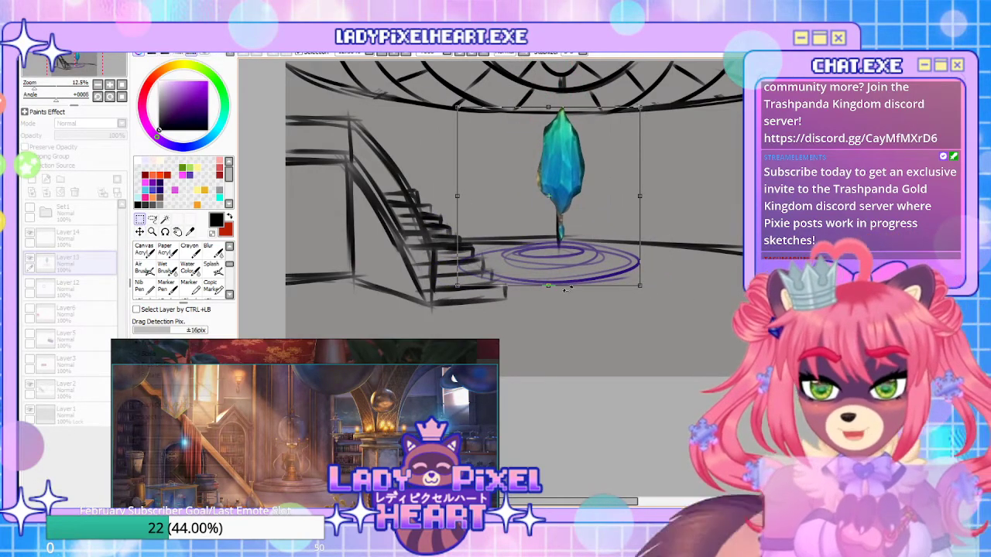
key("Return")
On Layer14, draw red vertical guide lines on both sides of the crystal from the ceiling ring to the floor
left_click(87, 246)
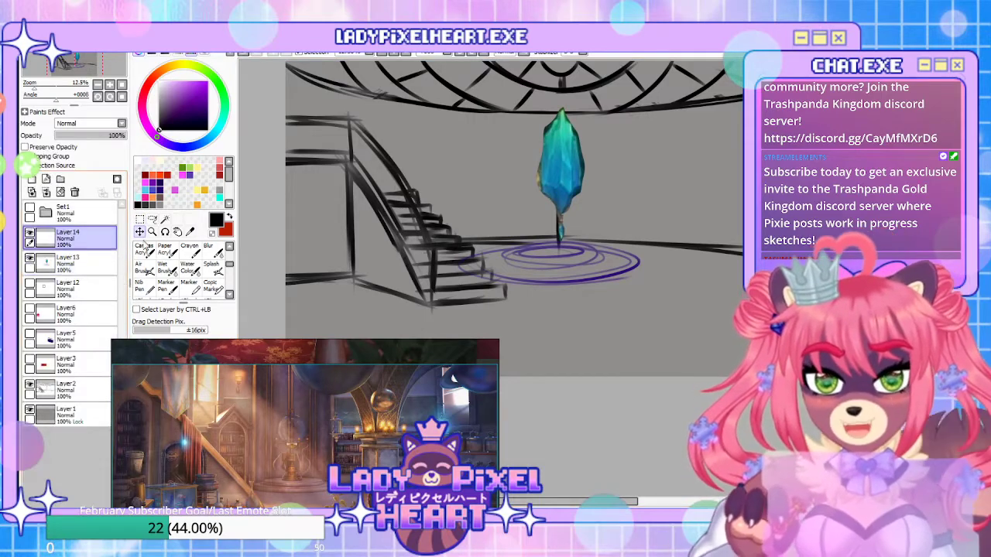
left_click(230, 219)
key("b")
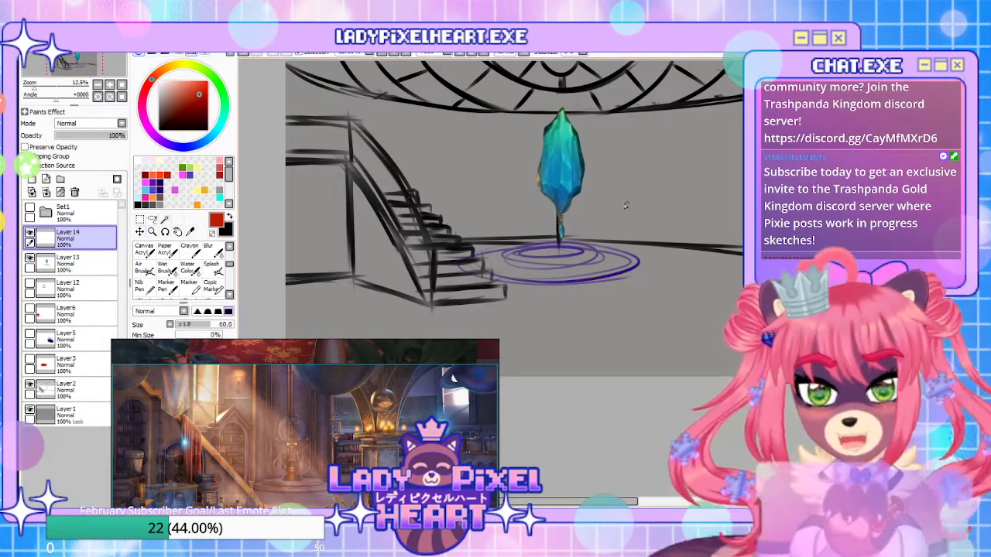
mouse_move(596, 236)
left_mouse_down()
mouse_move(595, 147)
mouse_move(596, 257)
mouse_move(596, 147)
mouse_move(591, 201)
left_mouse_up()
left_click_drag(533, 138, 531, 235)
left_click_drag(531, 109, 529, 251)
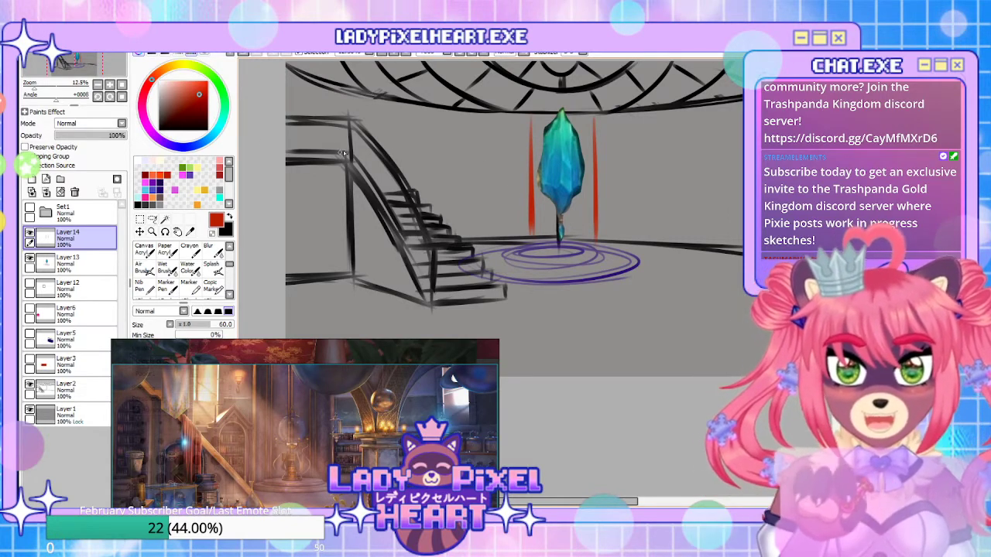
Draw red upper shelf lines across the walls on both sides of the crystal, following each wall's perspective
left_click_drag(331, 146, 577, 155)
key("ctrl+z")
left_click_drag(297, 148, 501, 157)
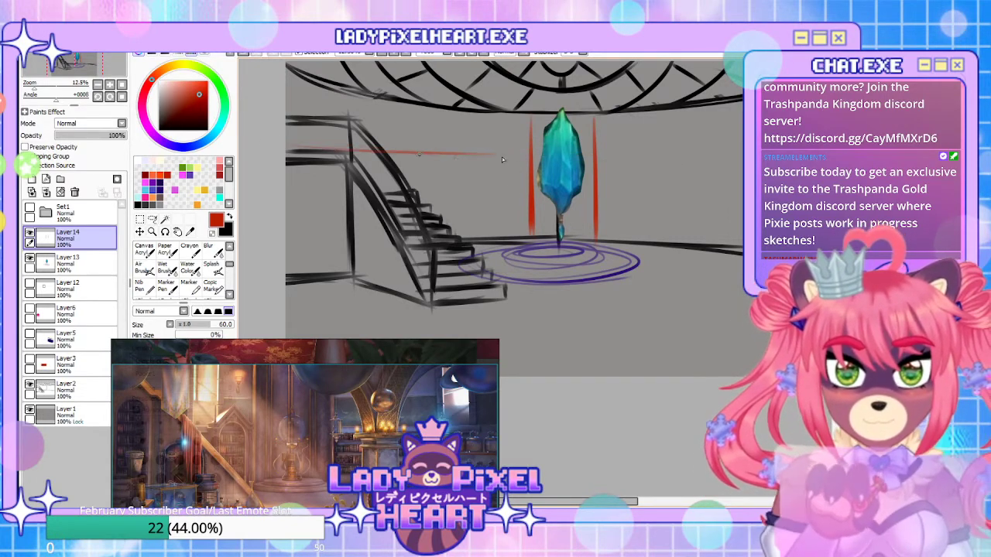
left_click_drag(593, 152, 744, 152)
key("ctrl+z")
mouse_move(598, 155)
left_mouse_down()
mouse_move(743, 153)
mouse_move(642, 151)
mouse_move(743, 137)
left_mouse_up()
key("ctrl+z")
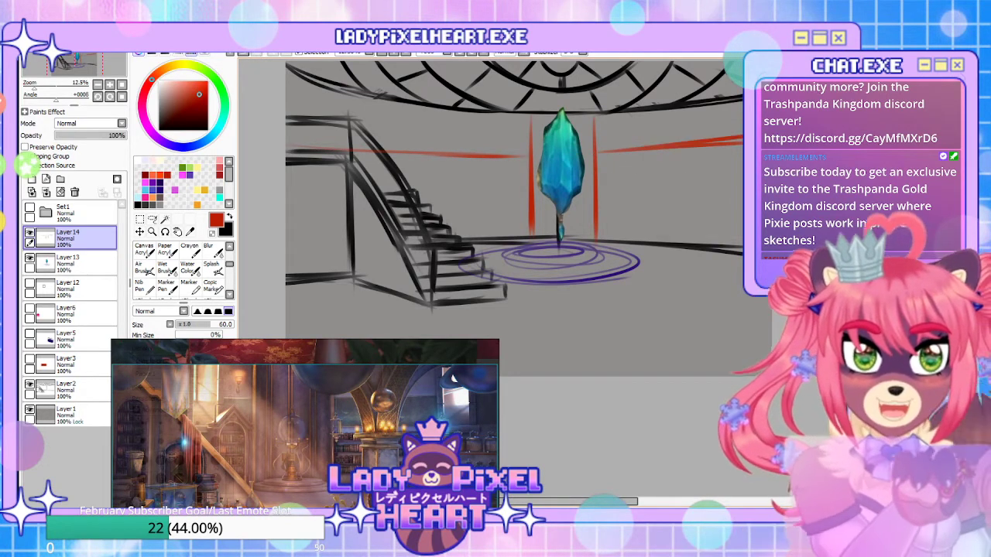
Draw red middle and lower shelf lines across both walls, thickening the middle shelf on the wall opposite the staircase
left_click_drag(633, 189, 744, 183)
left_click_drag(605, 189, 743, 185)
left_click_drag(410, 197, 520, 192)
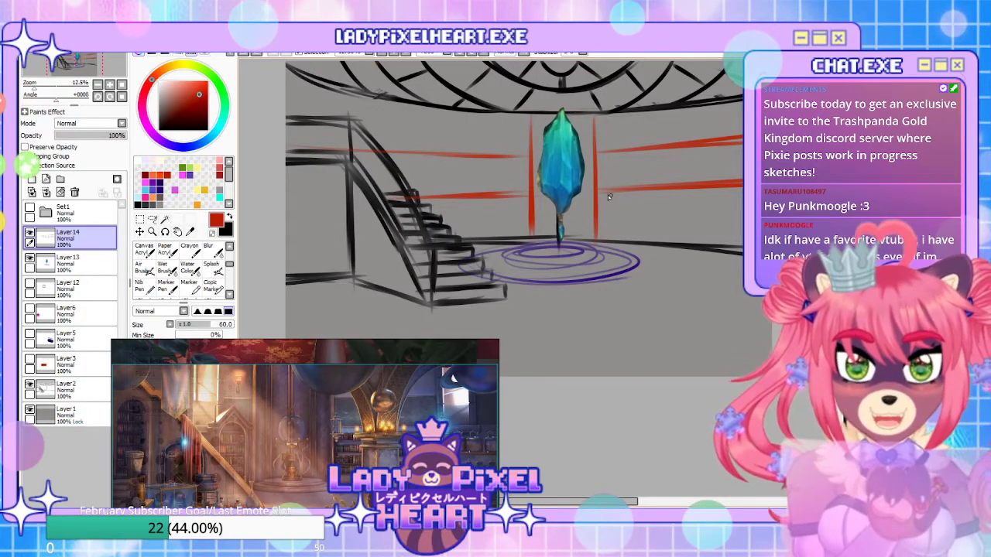
left_click_drag(619, 196, 705, 189)
left_click_drag(596, 224, 741, 221)
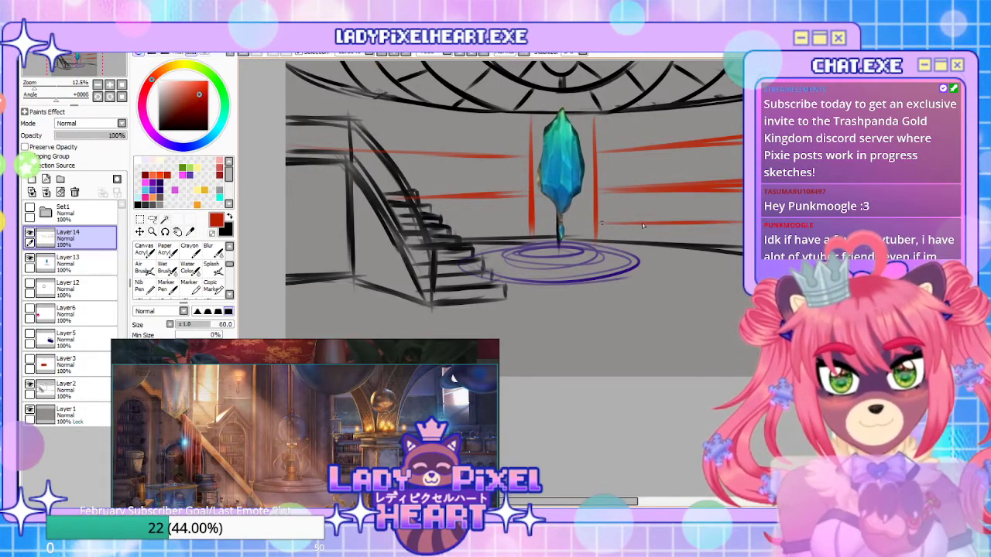
left_click_drag(530, 226, 445, 231)
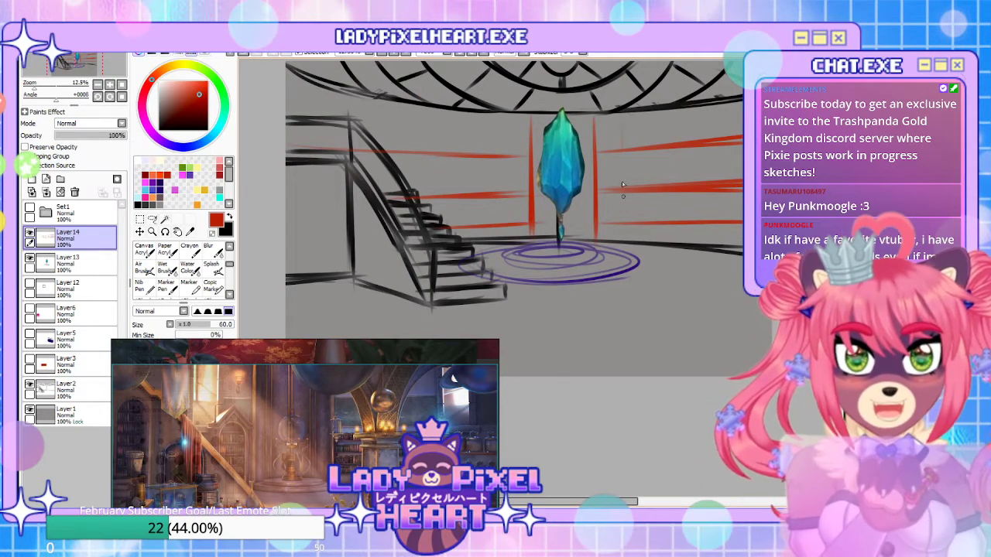
Sketch a row of short red book marks above the middle shelf on the wall opposite the staircase
key("ctrl+z")
key("ctrl+z")
left_click_drag(607, 167, 612, 182)
left_click_drag(620, 170, 619, 181)
mouse_move(628, 169)
left_mouse_down()
mouse_move(629, 181)
mouse_move(657, 181)
left_mouse_up()
left_click_drag(665, 169, 676, 180)
left_click_drag(686, 170, 685, 179)
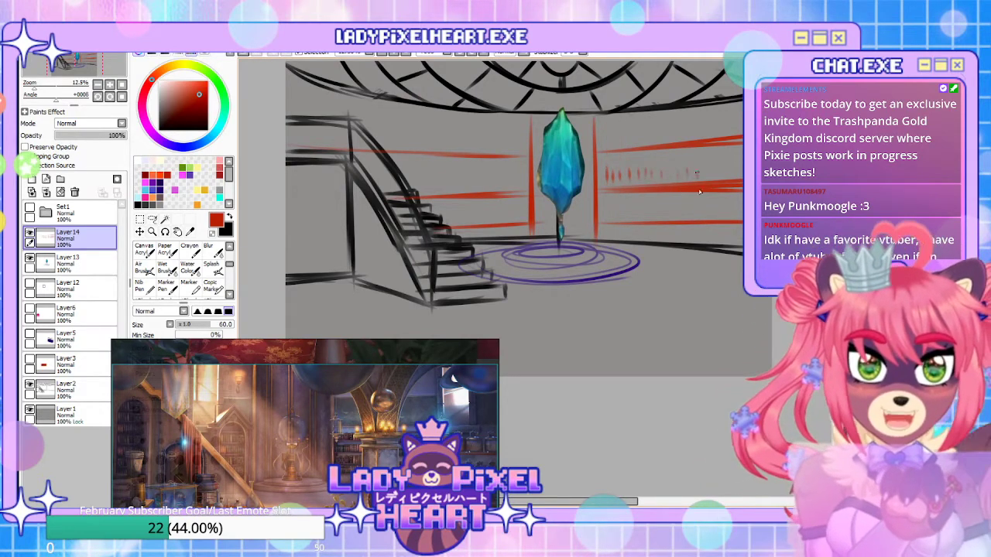
Add red book marks to the lower shelf opposite the staircase and to the middle and lower shelves on the staircase side
scroll(703, 225, "right", 3)
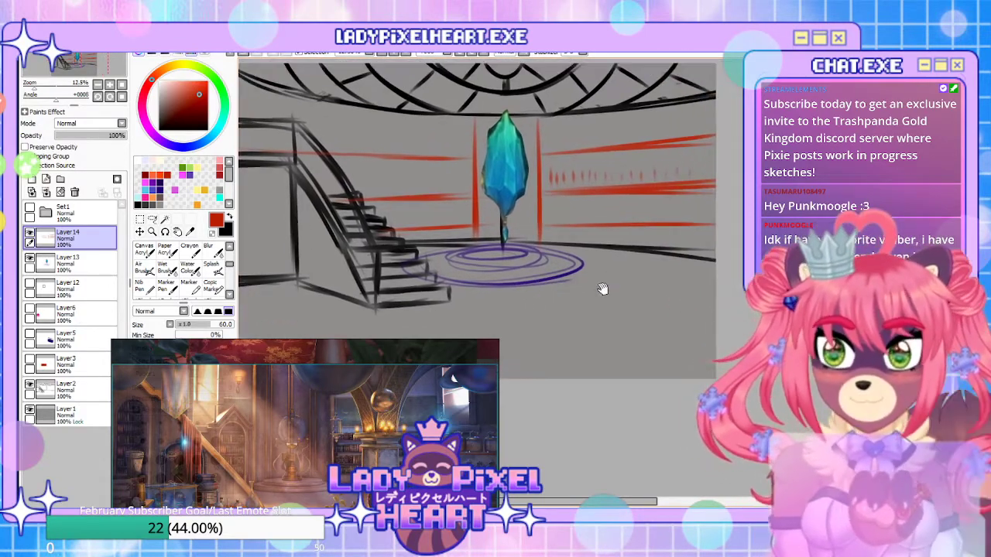
left_click_drag(557, 211, 558, 220)
left_click_drag(571, 209, 570, 220)
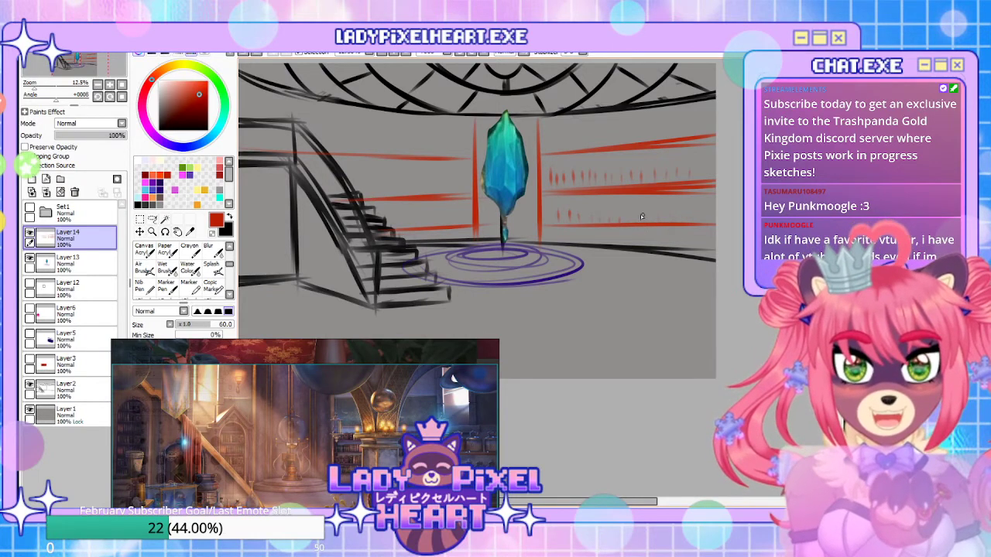
mouse_move(629, 211)
left_mouse_down()
mouse_move(629, 222)
mouse_move(650, 221)
left_mouse_up()
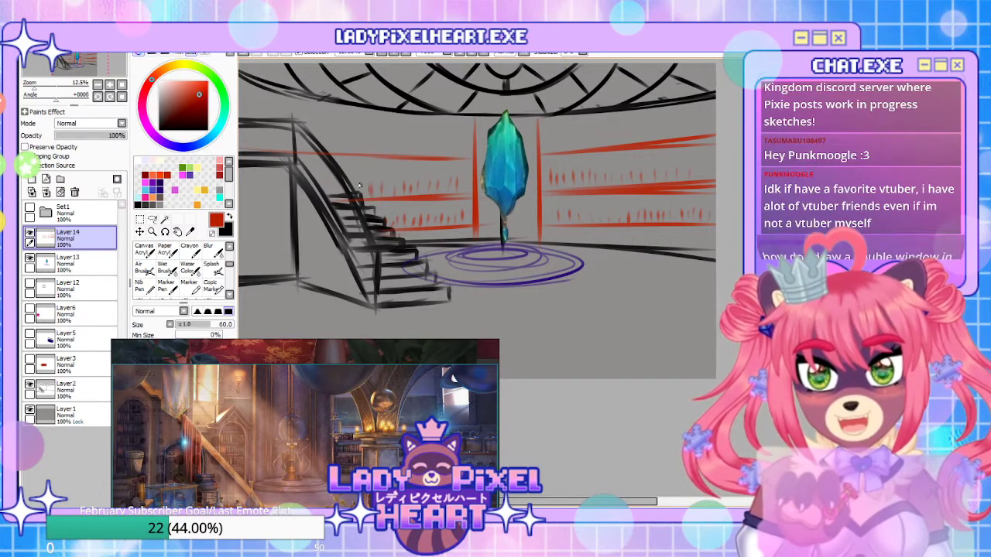
Fill the upper shelves on both walls with rows of short red book marks
left_click_drag(634, 247, 578, 273)
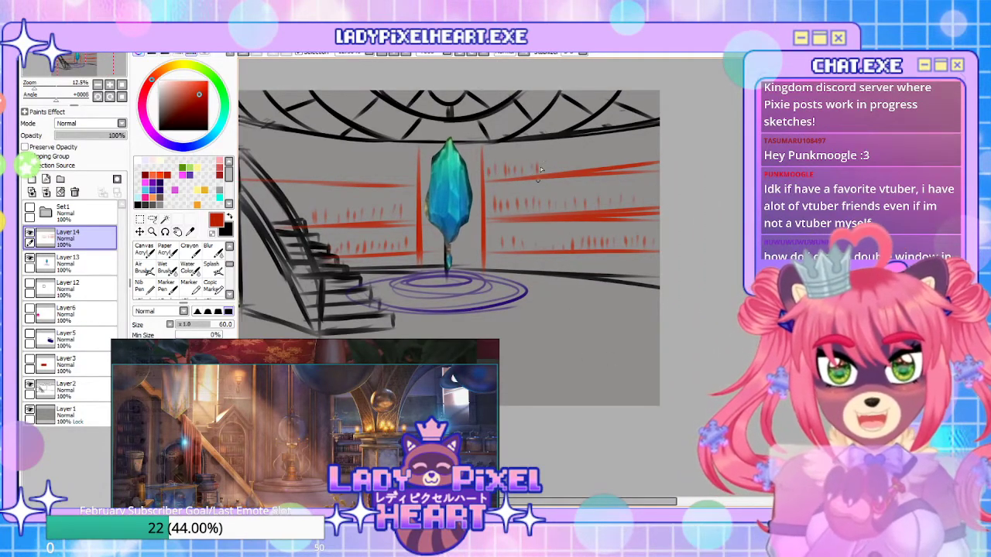
left_click_drag(586, 155, 584, 167)
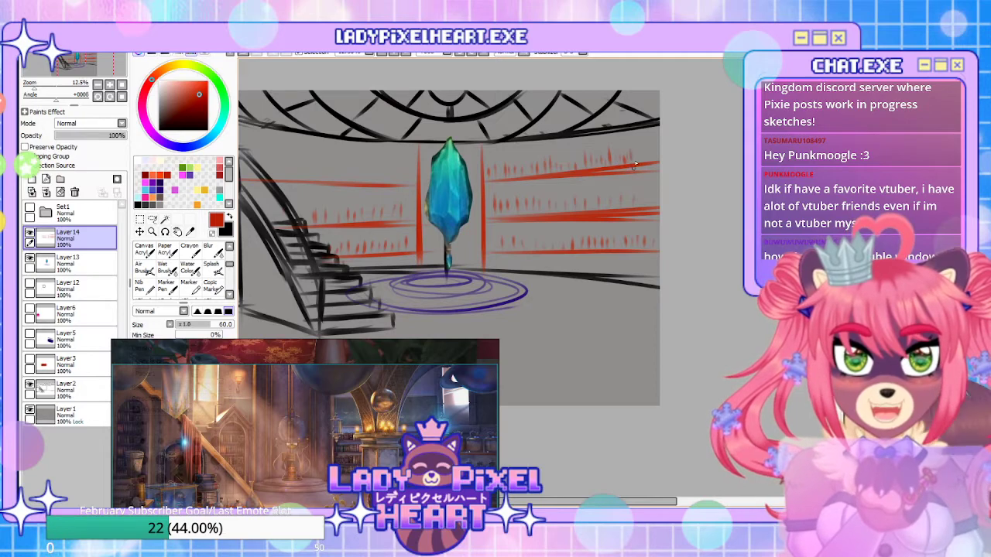
left_click_drag(640, 151, 639, 161)
mouse_move(492, 264)
left_mouse_down()
mouse_move(597, 253)
mouse_move(568, 319)
mouse_move(624, 279)
mouse_move(624, 291)
left_mouse_up()
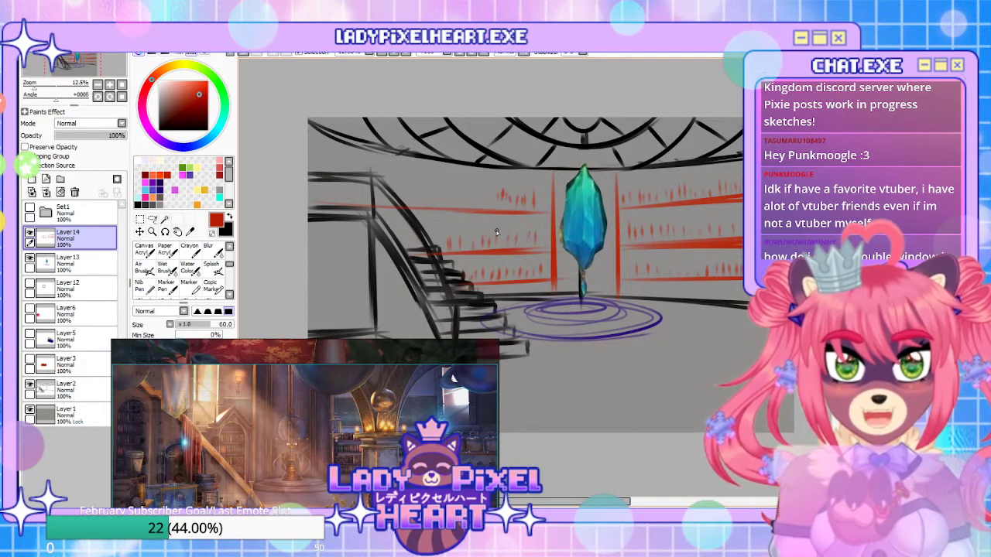
mouse_move(621, 387)
left_mouse_down()
mouse_move(555, 330)
mouse_move(595, 401)
mouse_move(623, 350)
left_mouse_up()
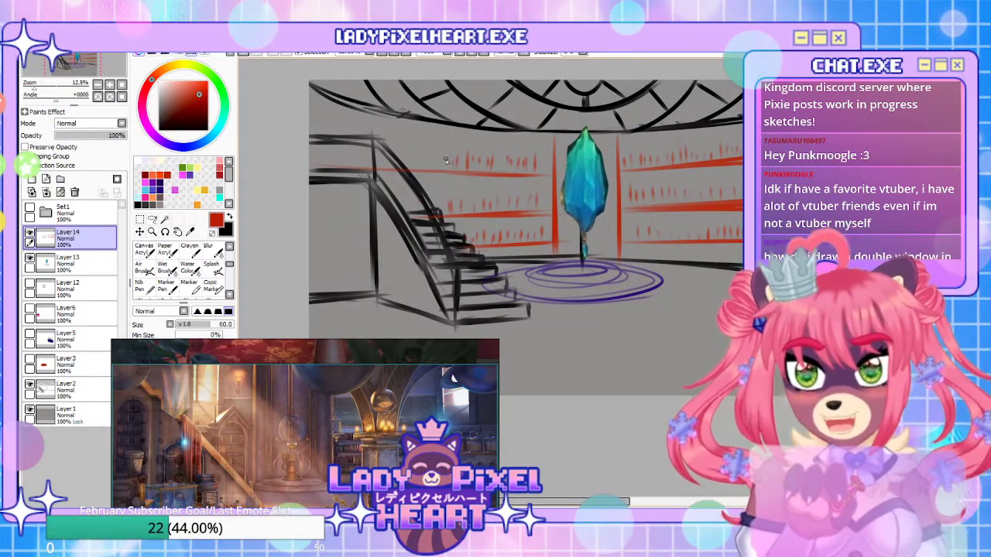
mouse_move(555, 317)
left_mouse_down()
mouse_move(551, 355)
mouse_move(529, 384)
left_mouse_up()
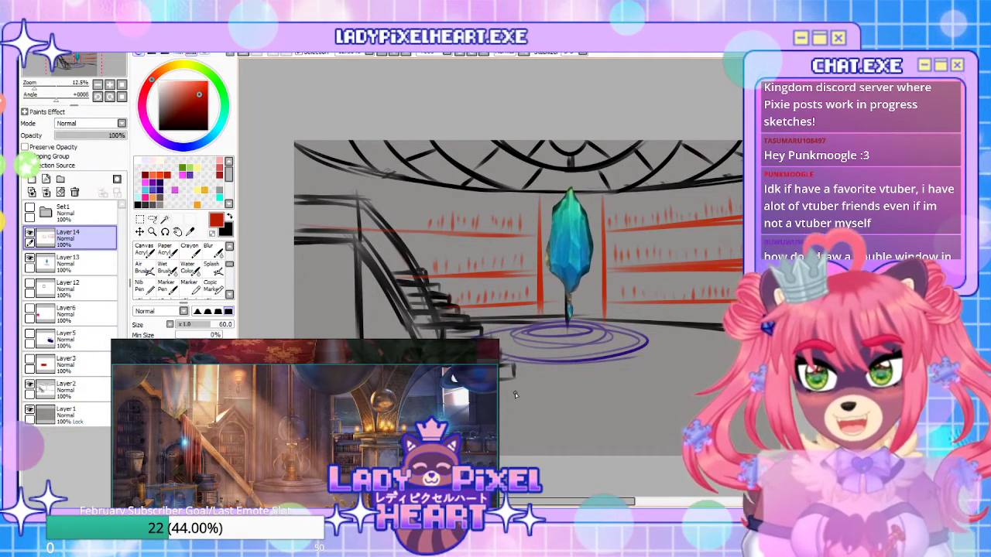
mouse_move(515, 393)
left_mouse_down()
mouse_move(612, 294)
mouse_move(617, 442)
mouse_move(580, 332)
mouse_move(579, 422)
left_mouse_up()
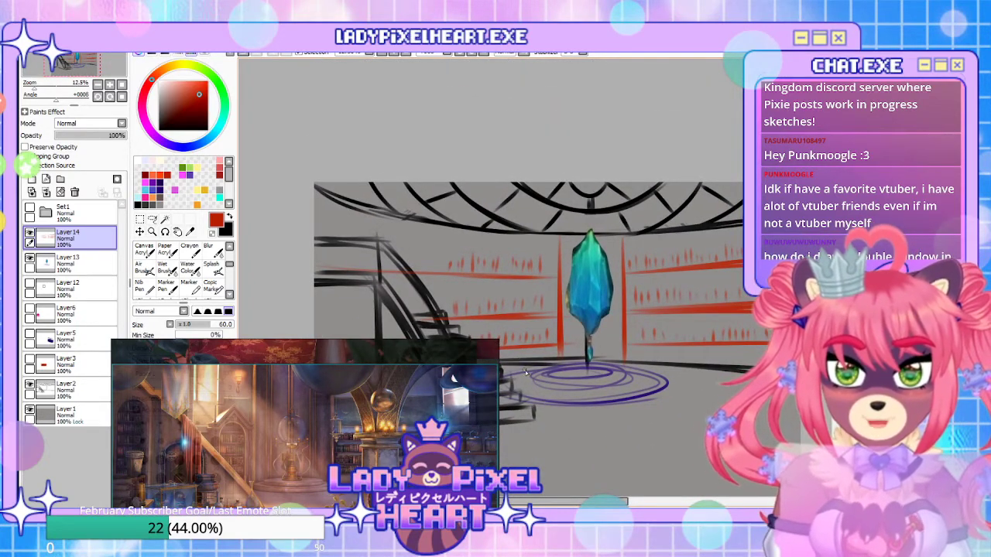
scroll(593, 329, "down", 1)
scroll(569, 280, "up", 1)
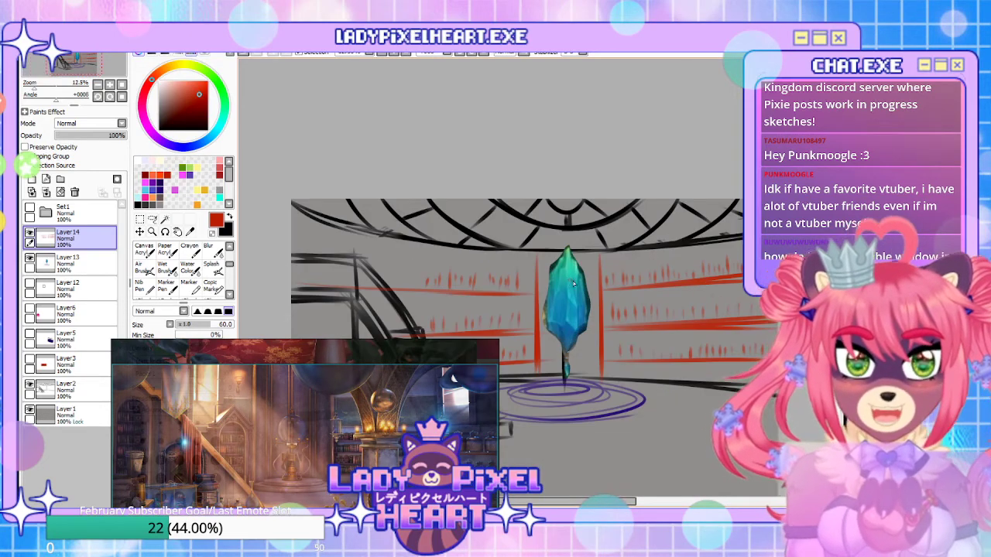
left_click_drag(612, 343, 618, 248)
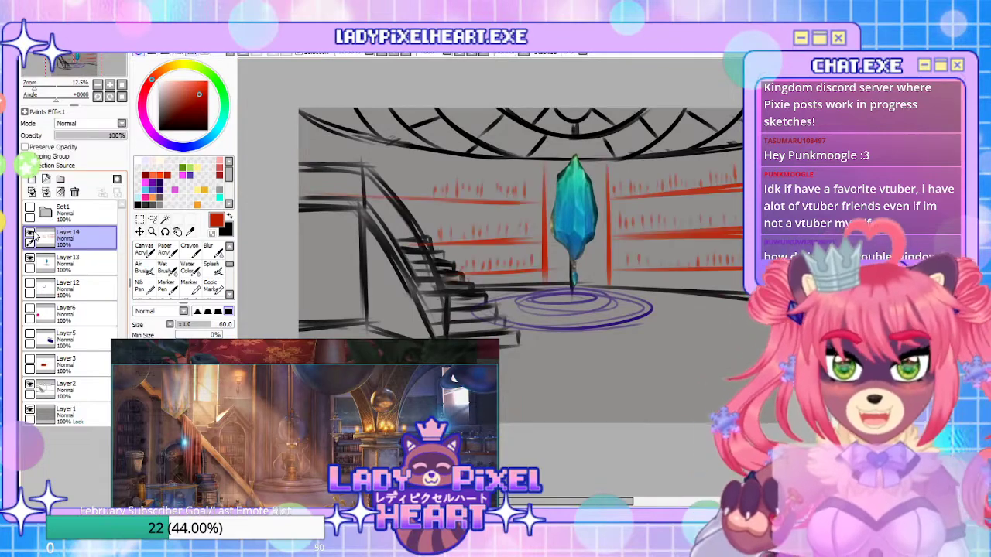
mouse_move(634, 274)
left_mouse_down()
mouse_move(603, 335)
mouse_move(671, 327)
mouse_move(656, 346)
left_mouse_up()
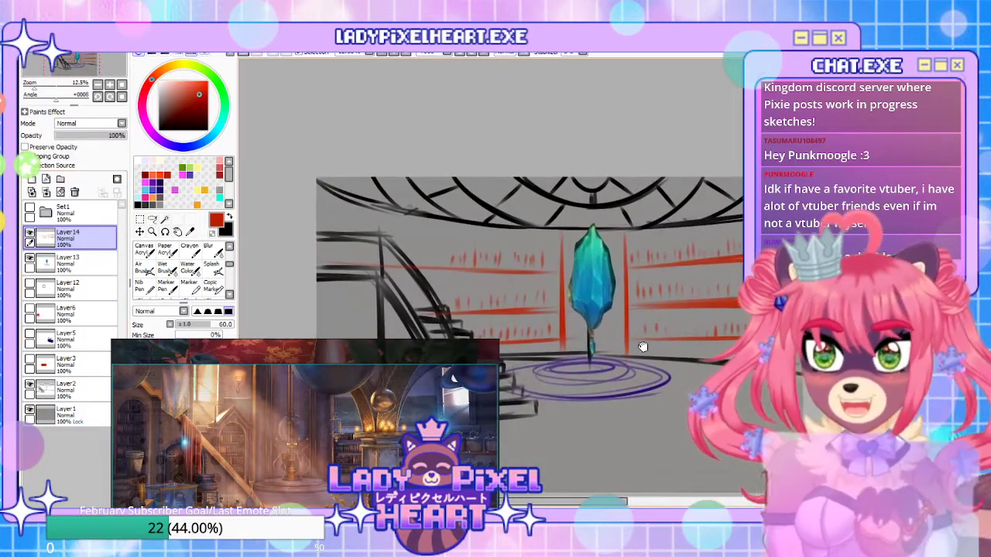
Reveal more of the room reference image beside the sketch and compare the overall compositions
left_click_drag(388, 416, 369, 319)
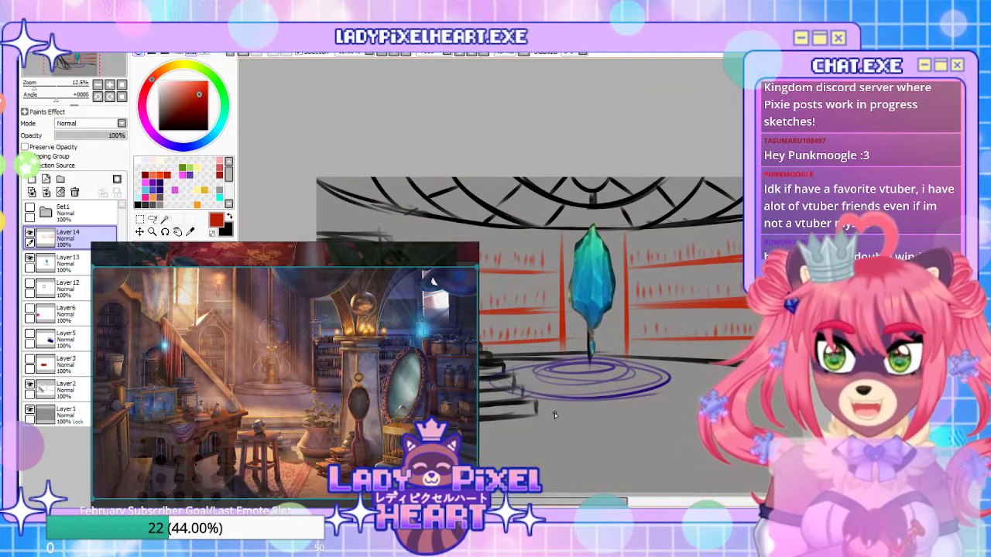
scroll(575, 381, "down", 1)
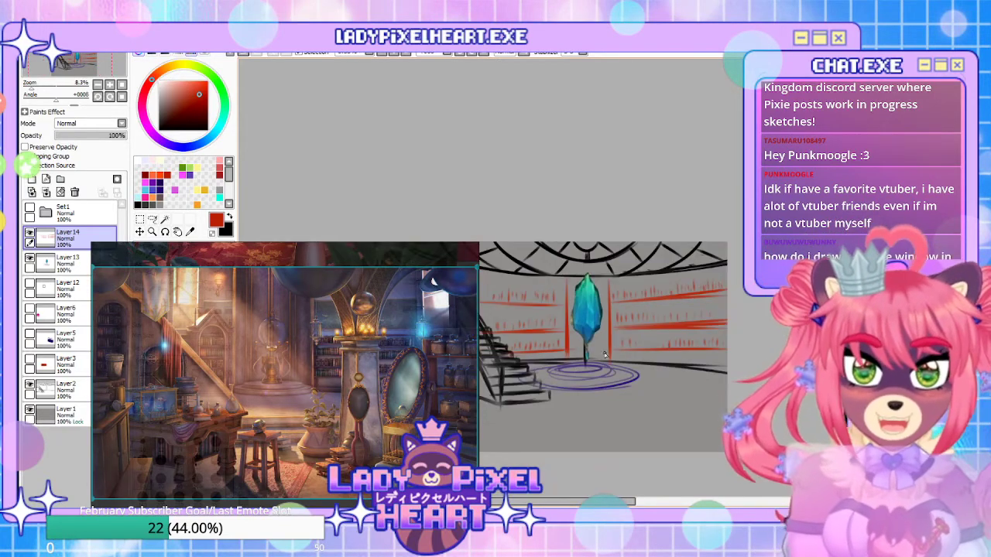
scroll(631, 349, "up", 1)
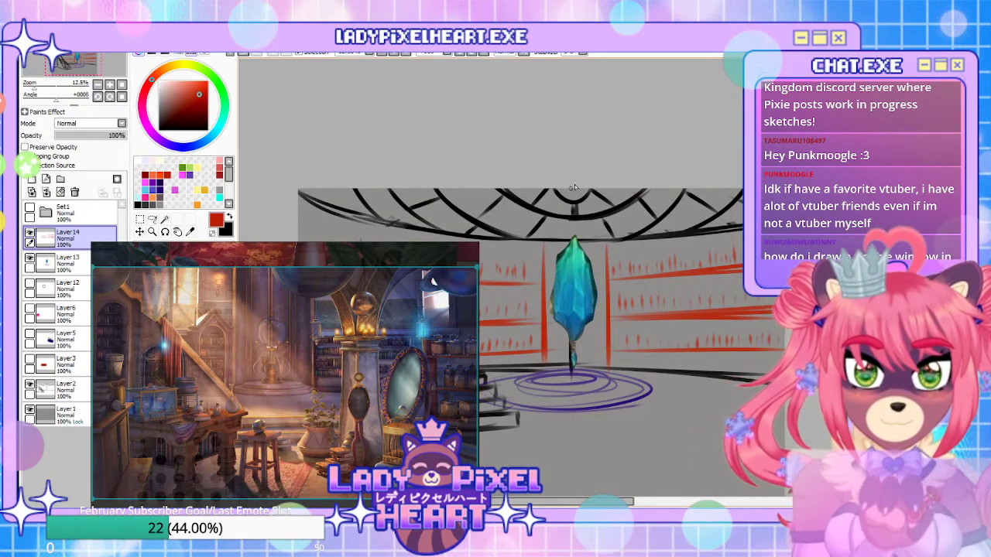
Draw red vertical lines at the outer ends of both bookshelves and erase the shelf lines extending past them
mouse_move(552, 155)
left_mouse_down()
mouse_move(606, 227)
mouse_move(660, 246)
mouse_move(650, 247)
left_mouse_up()
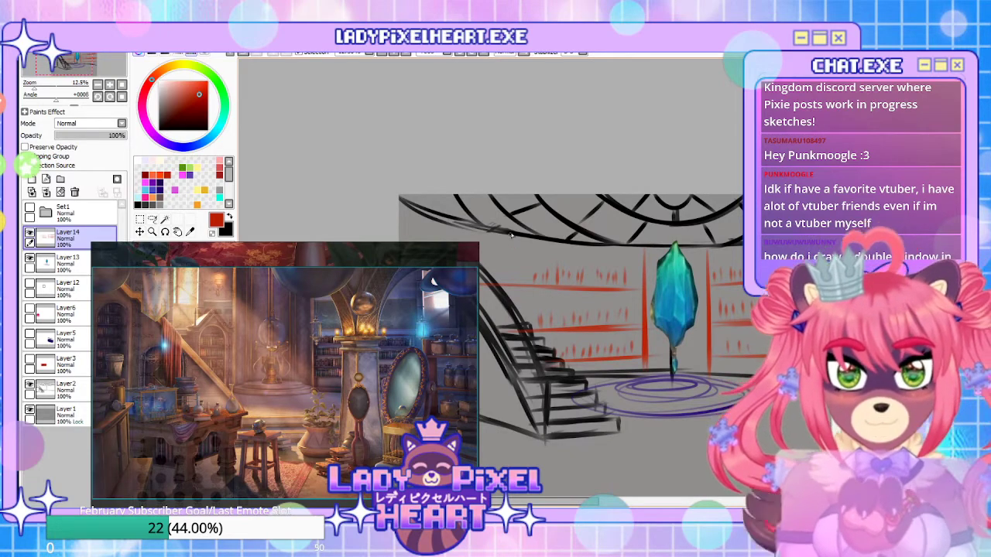
left_click_drag(513, 237, 518, 333)
left_click_drag(518, 285, 352, 254)
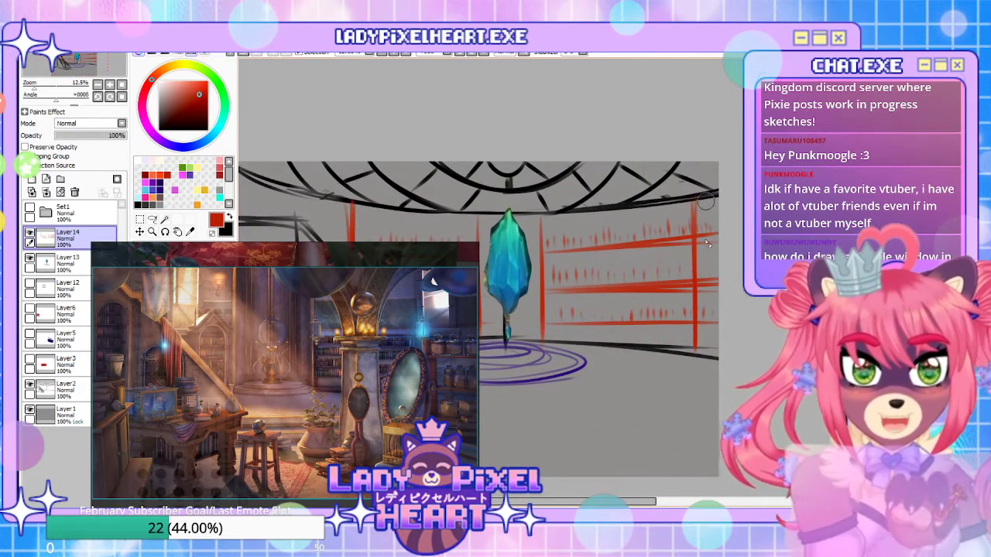
left_click_drag(350, 253, 534, 222)
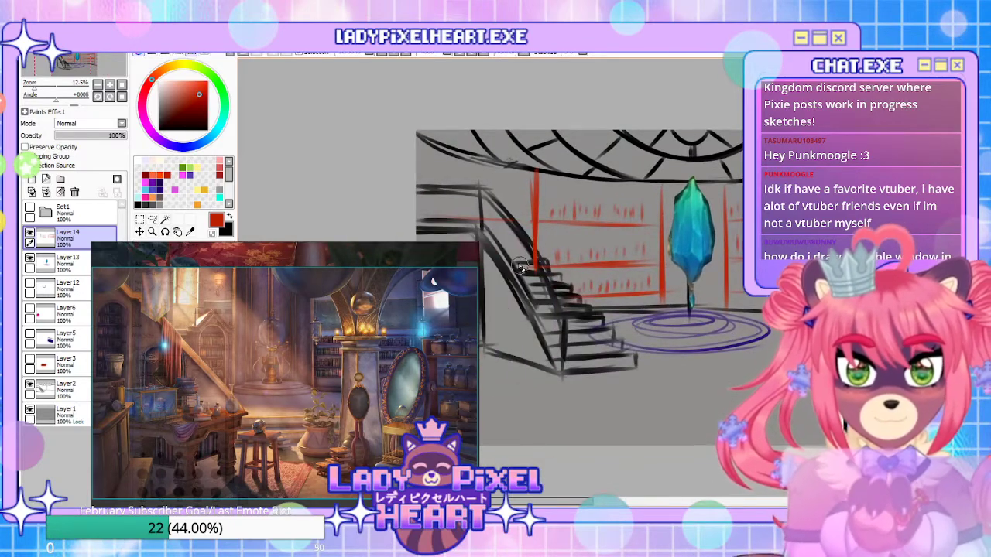
mouse_move(620, 339)
left_mouse_down()
mouse_move(552, 304)
mouse_move(584, 359)
mouse_move(624, 381)
mouse_move(677, 380)
mouse_move(657, 387)
mouse_move(558, 311)
left_mouse_up()
left_click_drag(627, 341, 705, 394)
mouse_move(580, 364)
left_mouse_down()
mouse_move(696, 322)
mouse_move(593, 435)
mouse_move(586, 361)
mouse_move(600, 421)
mouse_move(622, 418)
mouse_move(485, 346)
mouse_move(491, 302)
mouse_move(564, 370)
mouse_move(537, 401)
mouse_move(555, 341)
mouse_move(548, 354)
mouse_move(575, 359)
mouse_move(572, 368)
left_mouse_up()
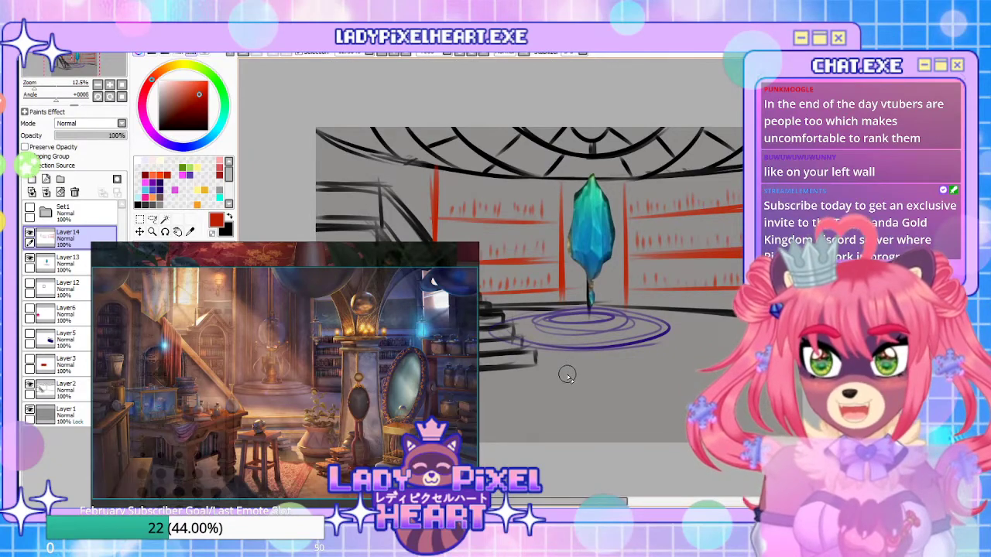
left_click_drag(564, 380, 560, 404)
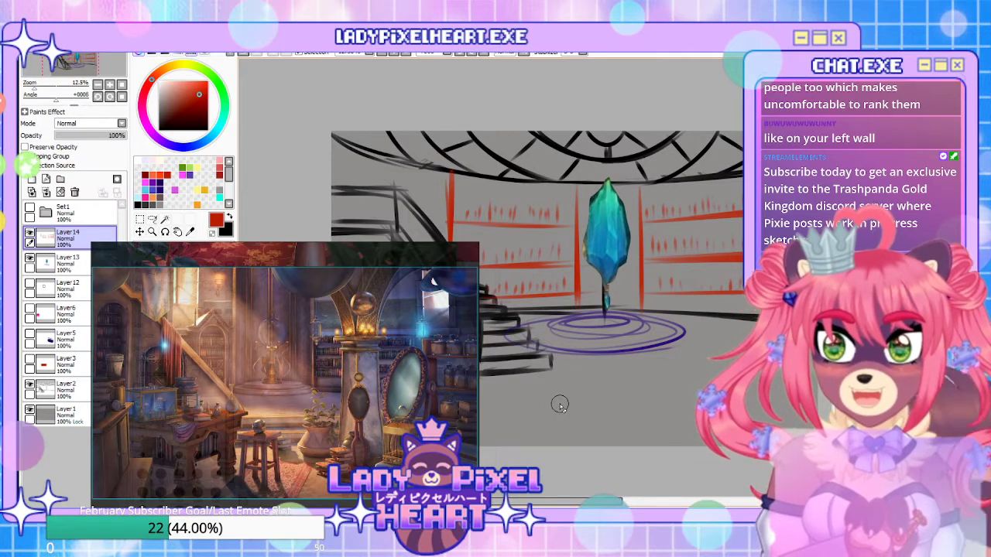
mouse_move(593, 398)
left_mouse_down()
mouse_move(624, 318)
mouse_move(613, 462)
left_mouse_up()
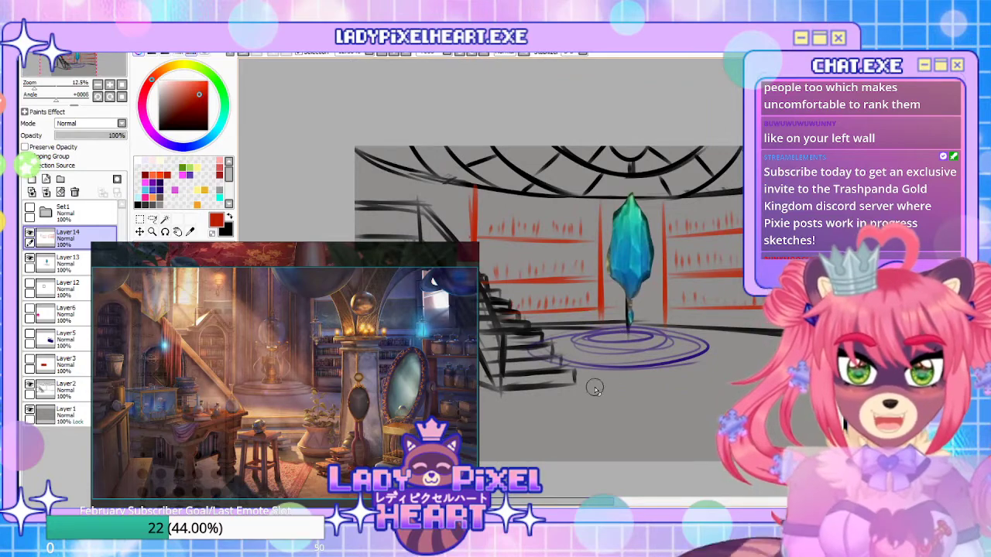
scroll(593, 387, "down", 1)
left_click_drag(573, 350, 592, 356)
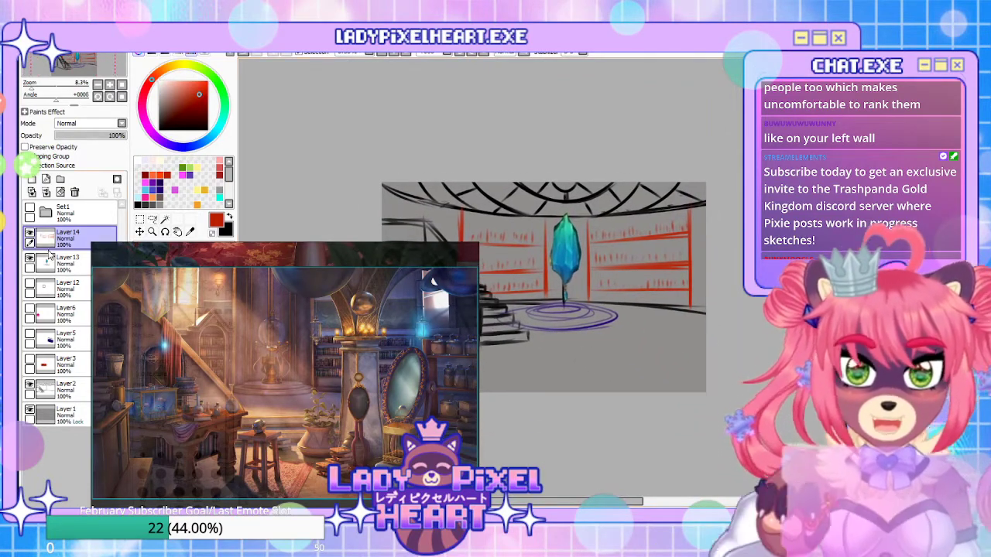
Focus the reference image on the desk area, add a new layer above the bookshelf layer and choose purple for drawing
left_click(74, 263)
mouse_move(509, 329)
left_mouse_down()
mouse_move(577, 303)
mouse_move(561, 314)
left_mouse_up()
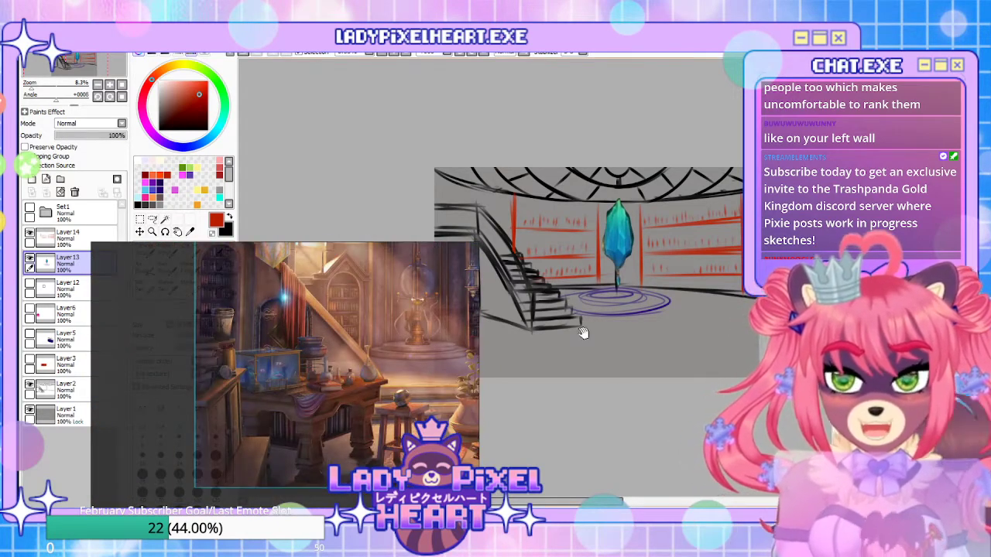
left_click_drag(584, 332, 664, 343)
scroll(605, 348, "up", 1)
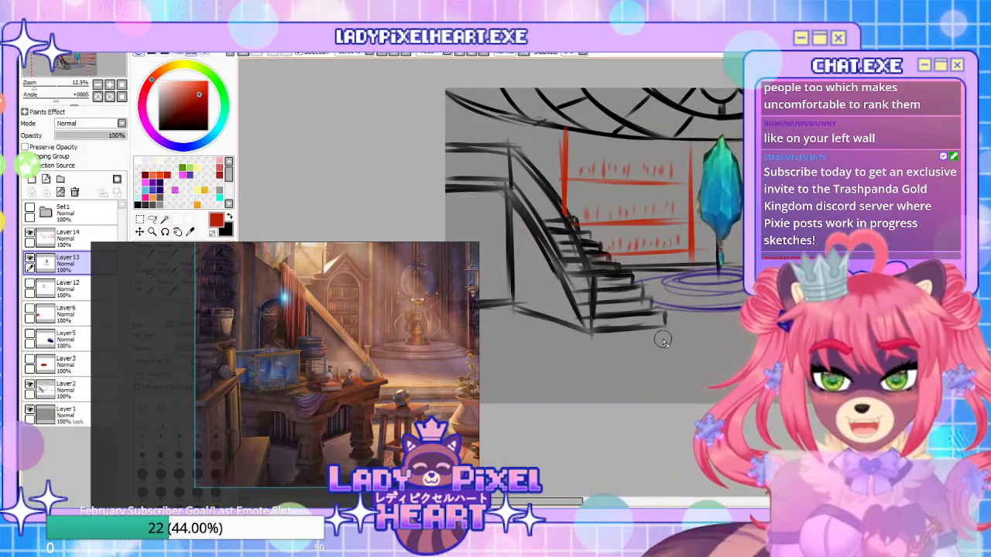
mouse_move(619, 392)
left_mouse_down()
mouse_move(670, 376)
mouse_move(666, 367)
left_mouse_up()
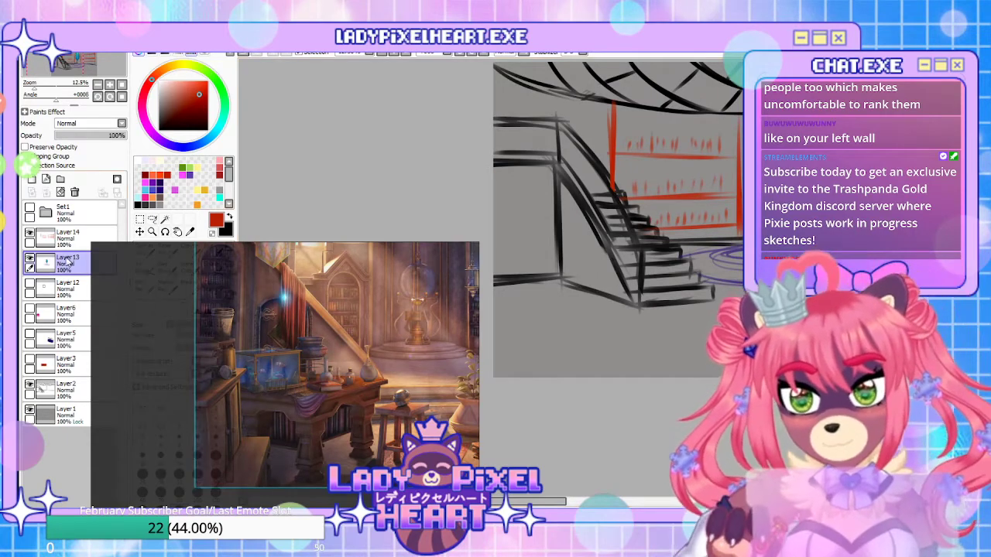
left_click(59, 180)
left_click(158, 138)
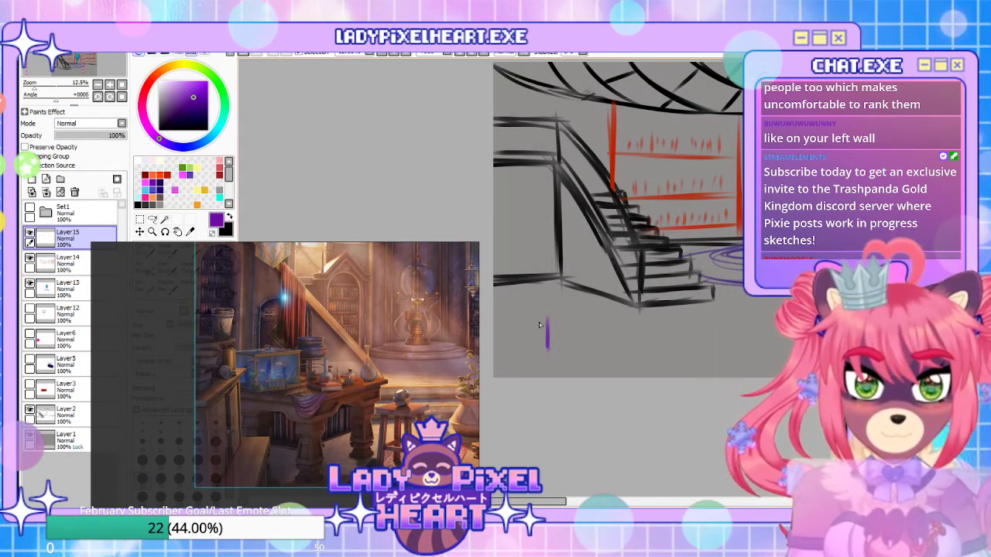
Draw a slanted four-sided purple outline on the floor in front of the staircase, using the reference image as a guide
left_click_drag(548, 318, 617, 305)
key("ctrl+z")
key("ctrl+z")
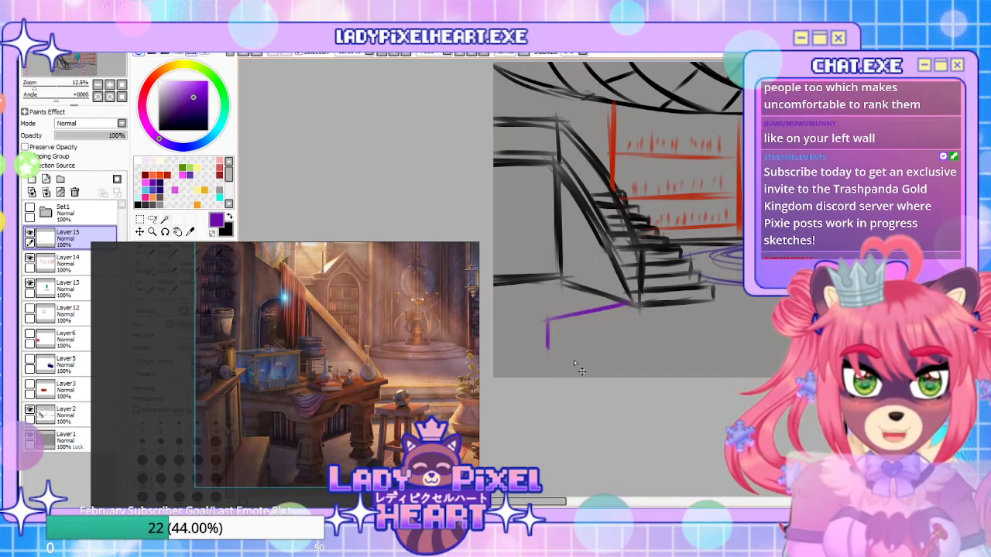
key("ctrl+z")
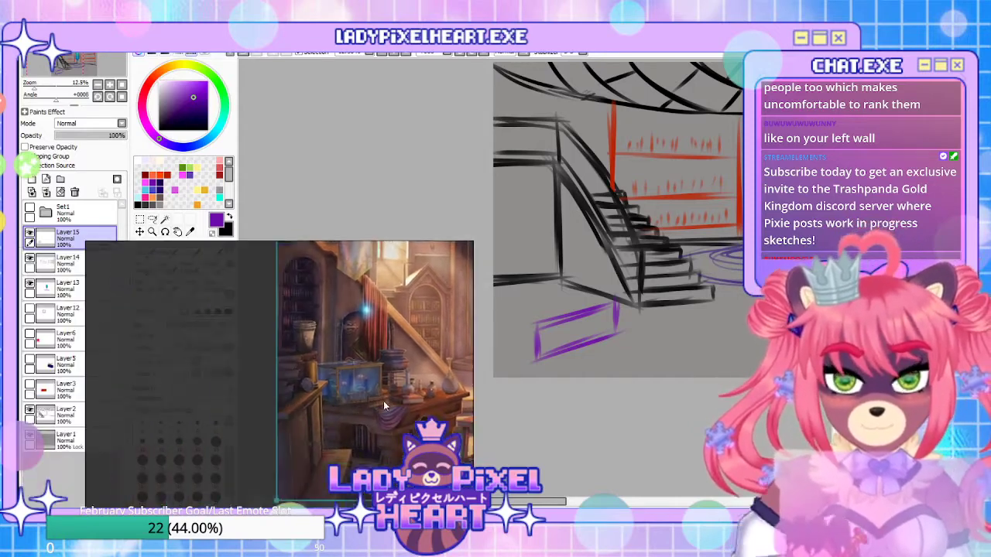
scroll(542, 332, "up", 3)
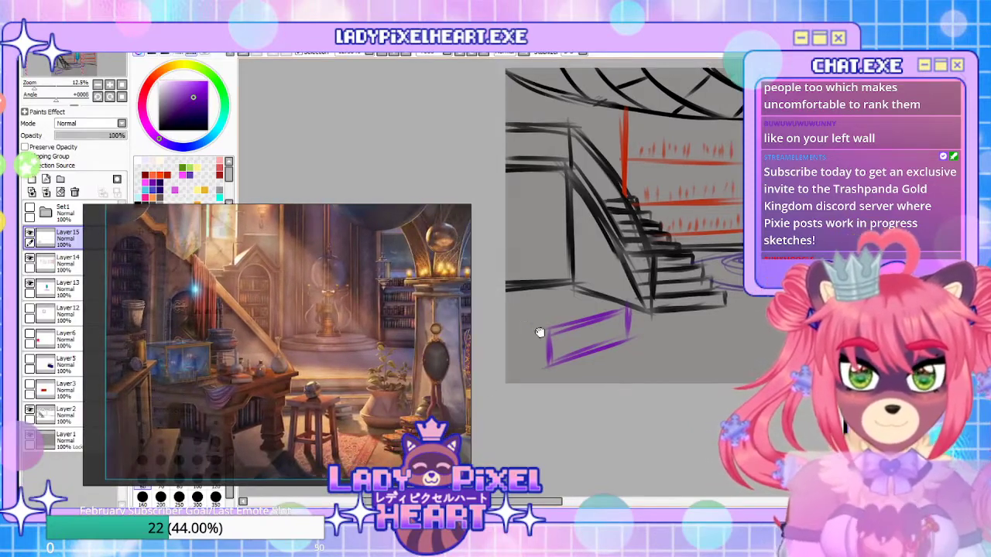
Extend the purple outline to the canvas edge, and shrink the reference window to show the whole room image
scroll(632, 344, "down", 1)
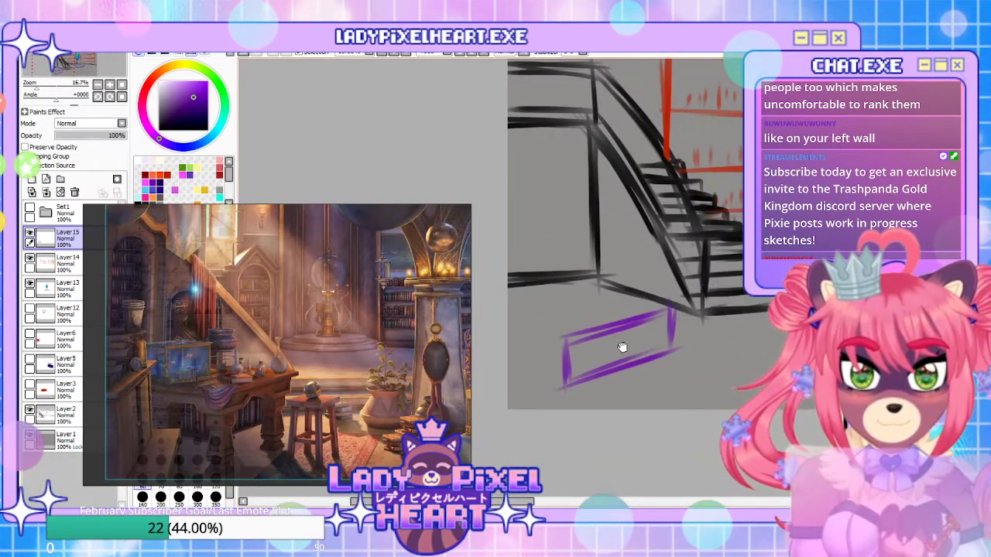
left_click_drag(558, 339, 505, 330)
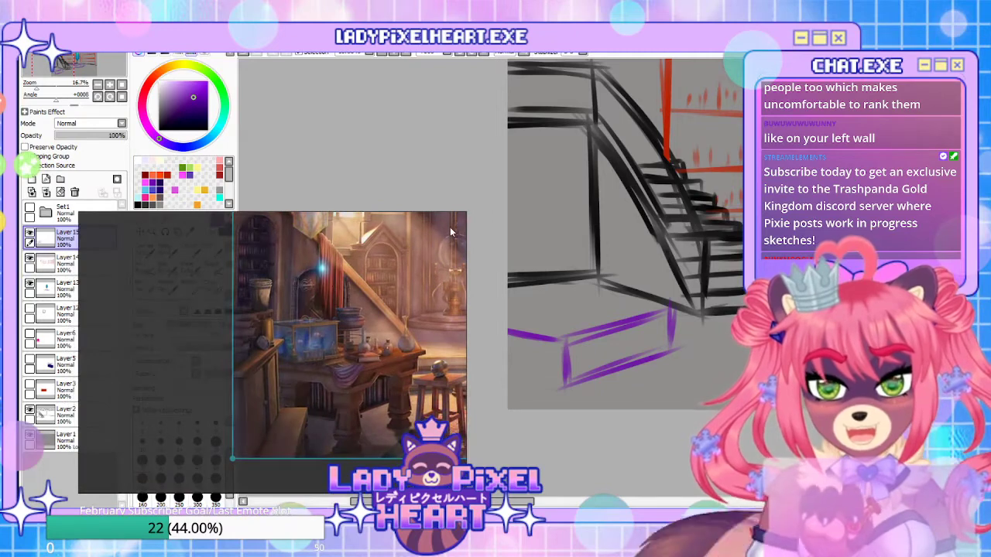
left_click(465, 211)
left_click_drag(236, 286, 305, 291)
double_click(270, 361)
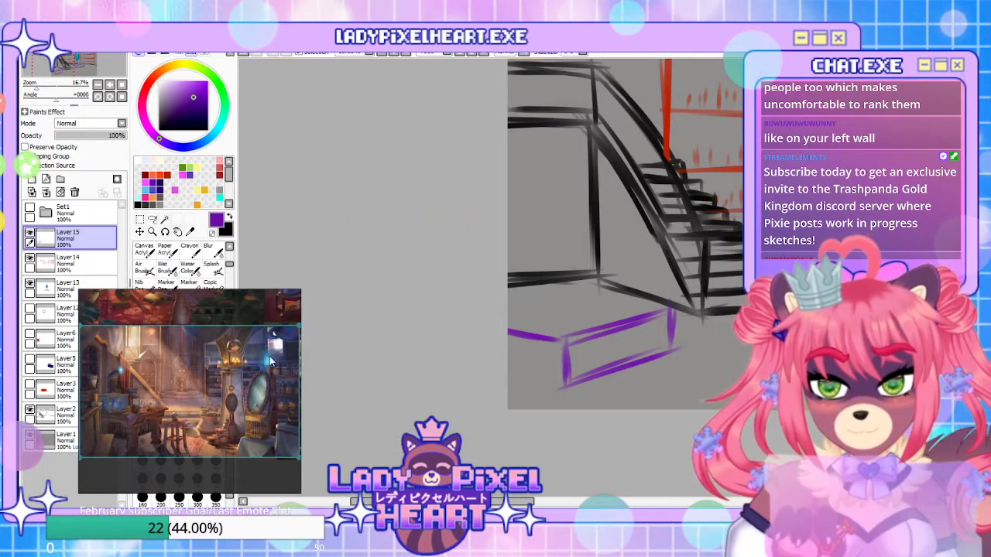
Build the purple outline into a box-shaped desk with a top surface, side panels and legs in front of the staircase
left_click_drag(679, 305, 564, 312)
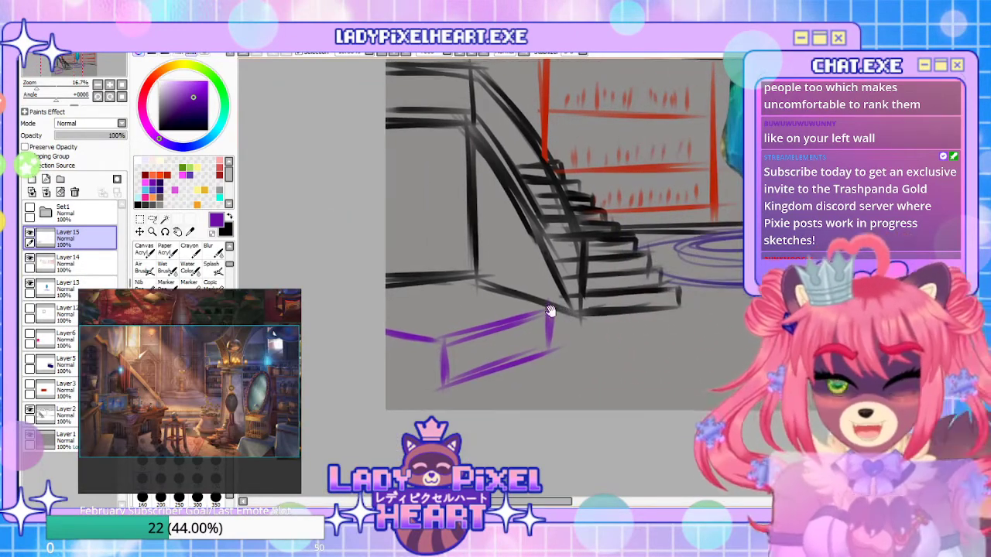
left_click_drag(464, 289, 552, 290)
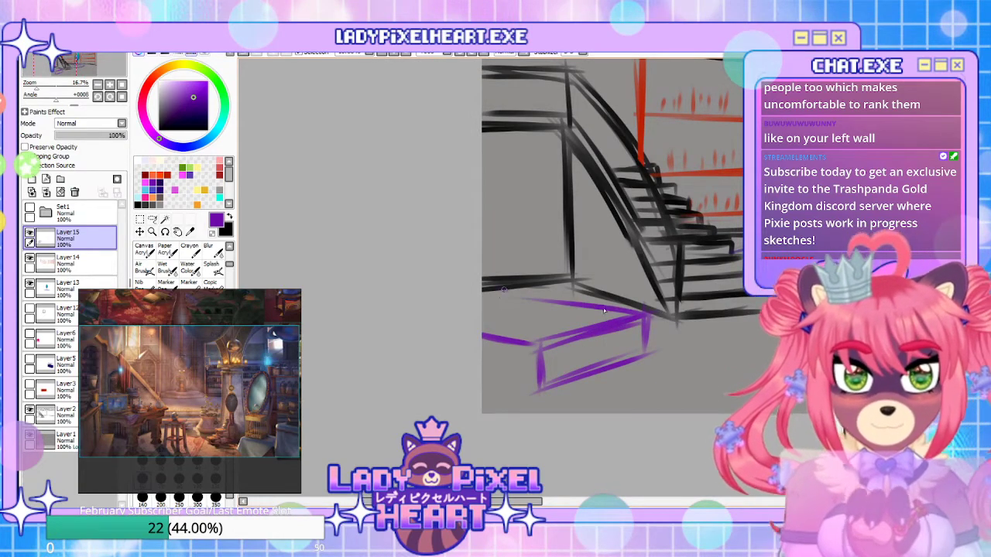
left_click_drag(633, 383, 590, 349)
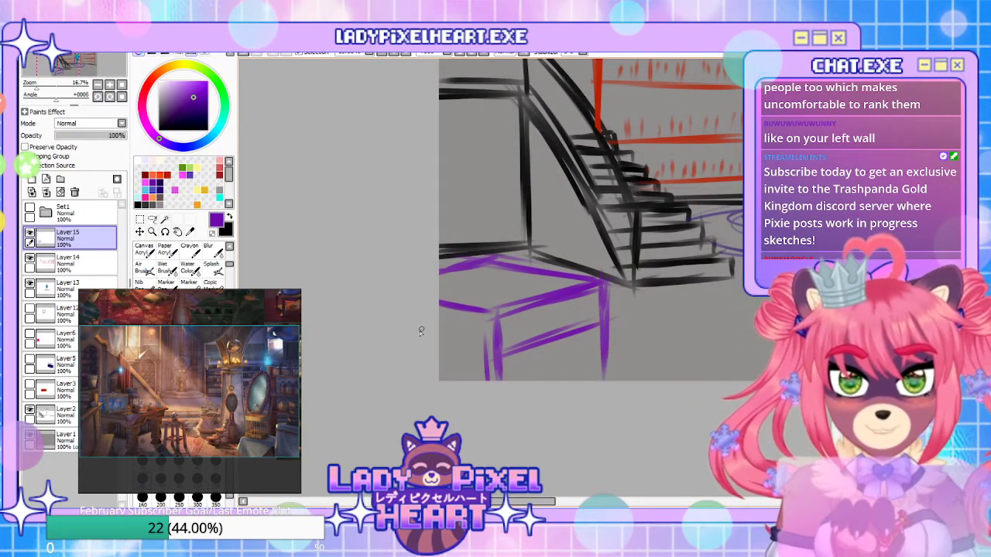
mouse_move(577, 394)
left_mouse_down()
mouse_move(599, 341)
mouse_move(630, 397)
mouse_move(651, 387)
left_mouse_up()
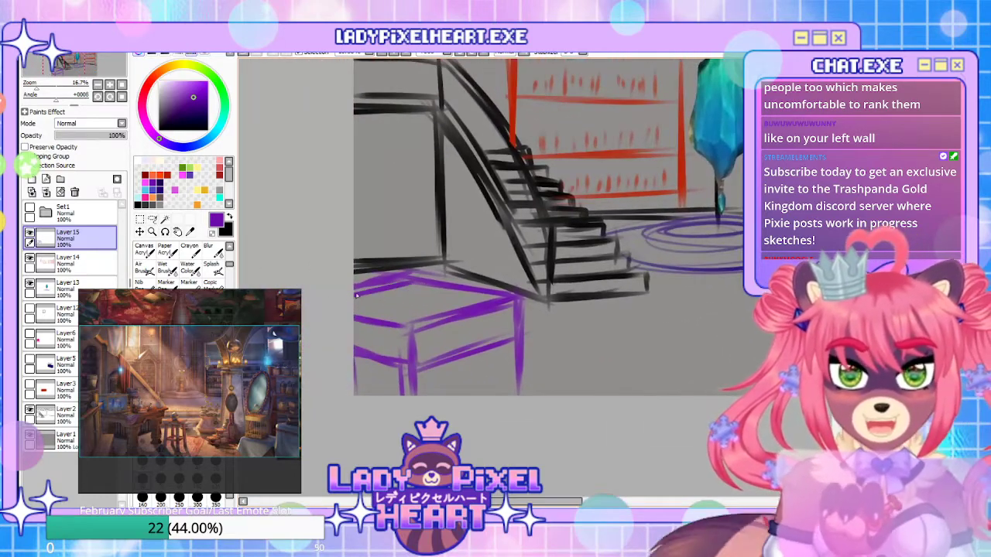
mouse_move(514, 304)
left_mouse_down()
mouse_move(606, 432)
mouse_move(606, 456)
mouse_move(617, 415)
mouse_move(537, 400)
mouse_move(508, 431)
mouse_move(523, 440)
mouse_move(478, 423)
left_mouse_up()
left_click_drag(606, 348, 546, 387)
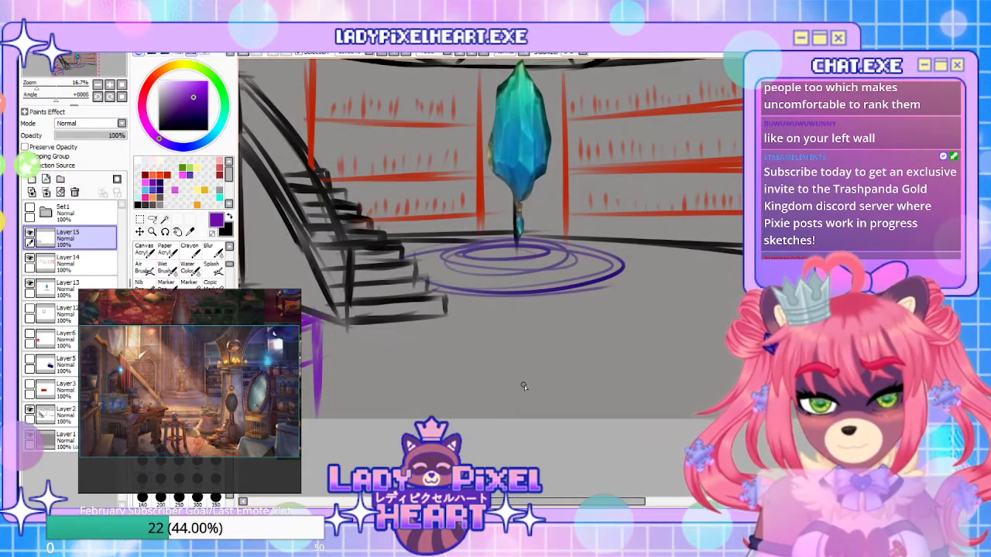
Clear the whole purple desk sketch from its layer
left_click_drag(565, 387, 721, 298)
left_click_drag(474, 345, 498, 398)
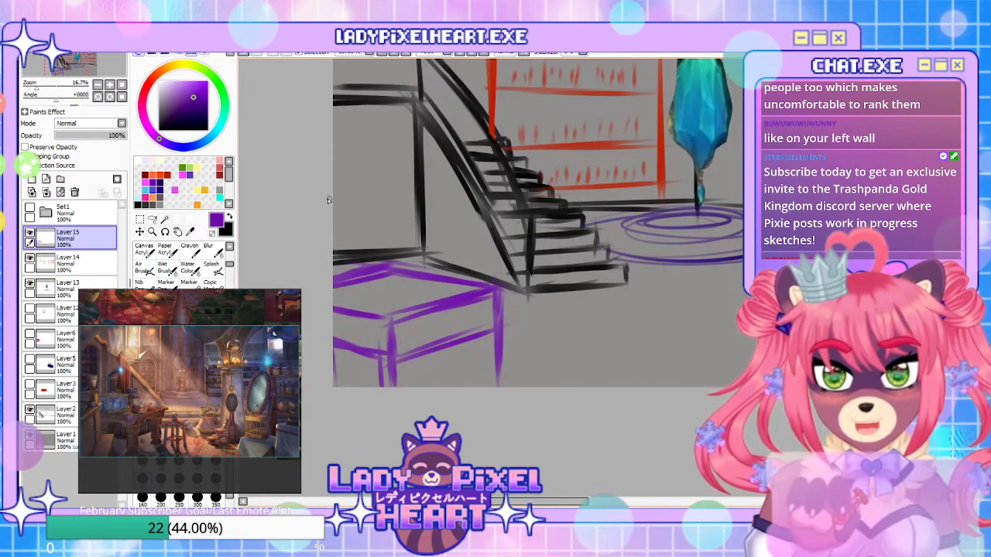
left_click_drag(500, 352, 498, 384)
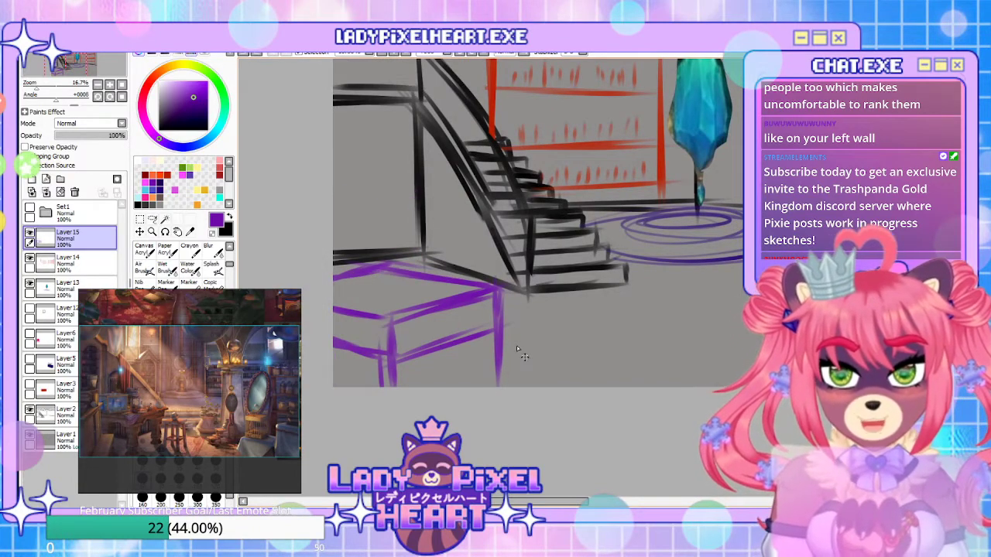
key("Delete")
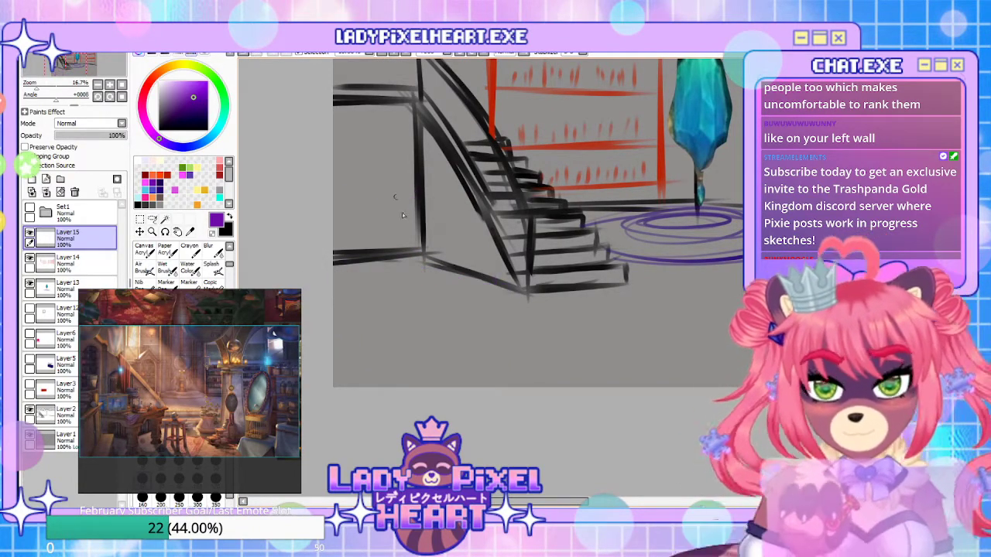
Sketch a purple rectangular outline on the wall beneath the stair landing, open toward the canvas edge
left_click_drag(407, 198, 410, 278)
left_click_drag(333, 189, 398, 190)
mouse_move(345, 267)
left_mouse_down()
mouse_move(425, 265)
mouse_move(384, 269)
left_mouse_up()
Draw a large purple four-sided outline against the wall at the outer end of the right bookshelf
mouse_move(698, 356)
left_mouse_down()
mouse_move(557, 390)
mouse_move(707, 353)
mouse_move(488, 347)
mouse_move(467, 364)
mouse_move(603, 343)
left_mouse_up()
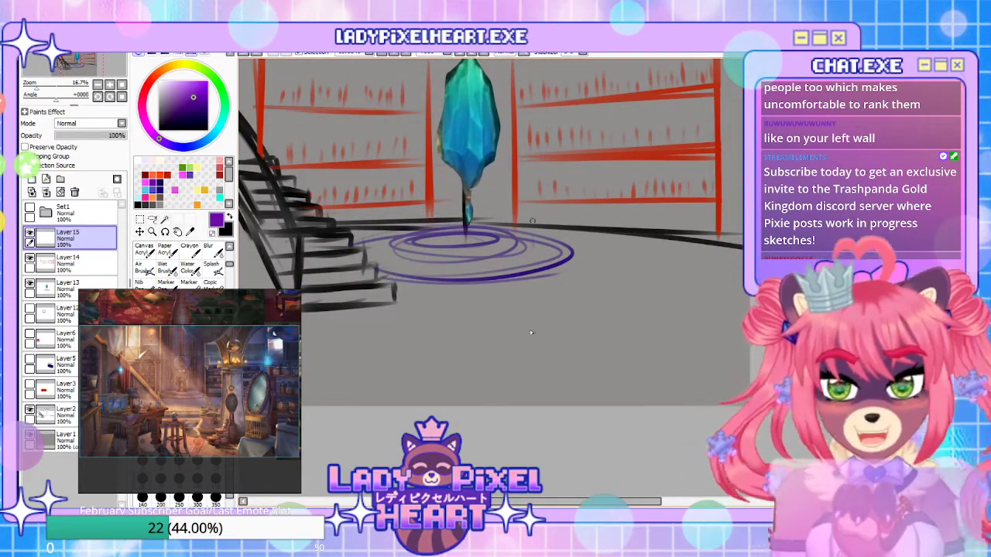
left_click_drag(531, 347, 552, 360)
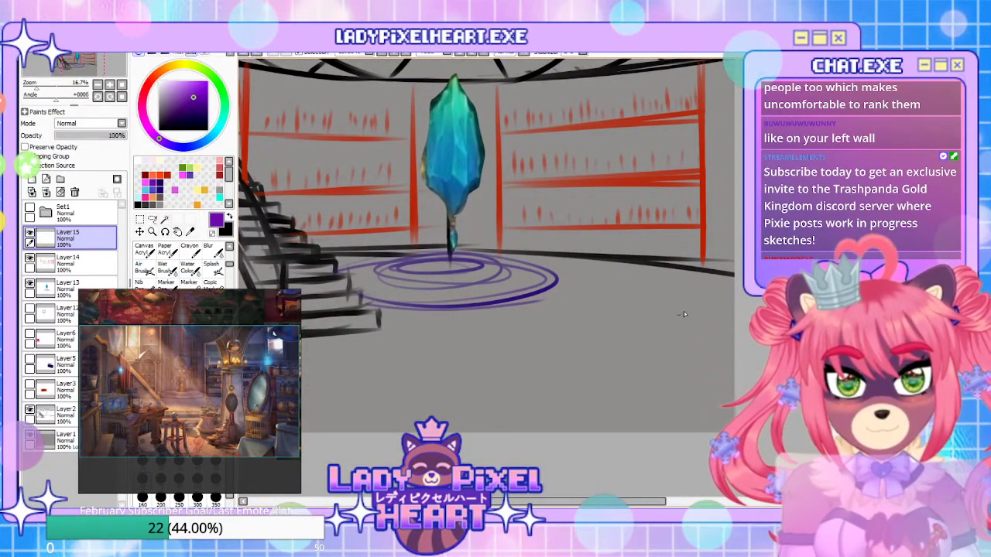
mouse_move(659, 346)
left_mouse_down()
mouse_move(731, 356)
mouse_move(657, 301)
mouse_move(717, 343)
mouse_move(713, 358)
mouse_move(614, 401)
mouse_move(593, 276)
mouse_move(695, 246)
mouse_move(694, 321)
left_mouse_up()
left_click_drag(590, 322, 672, 335)
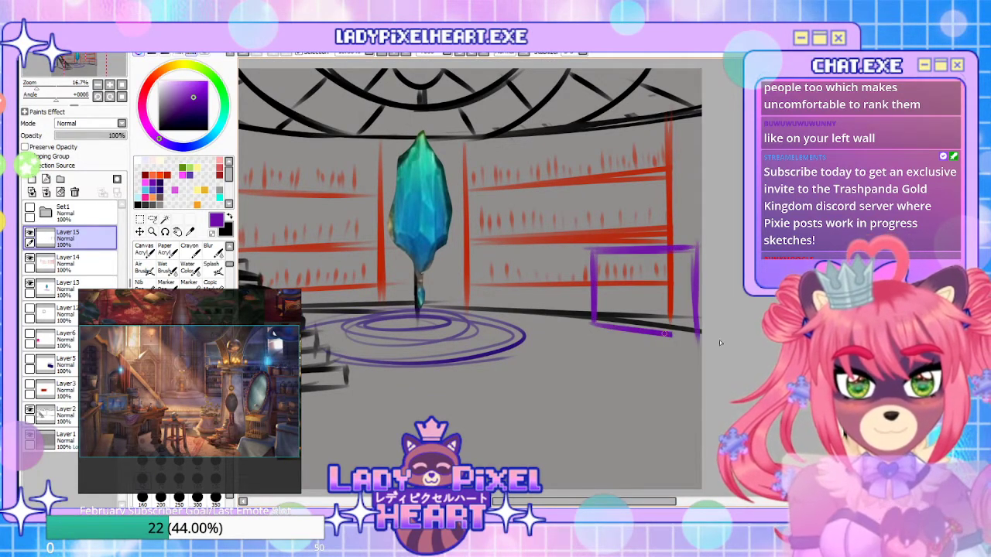
key("ctrl+z")
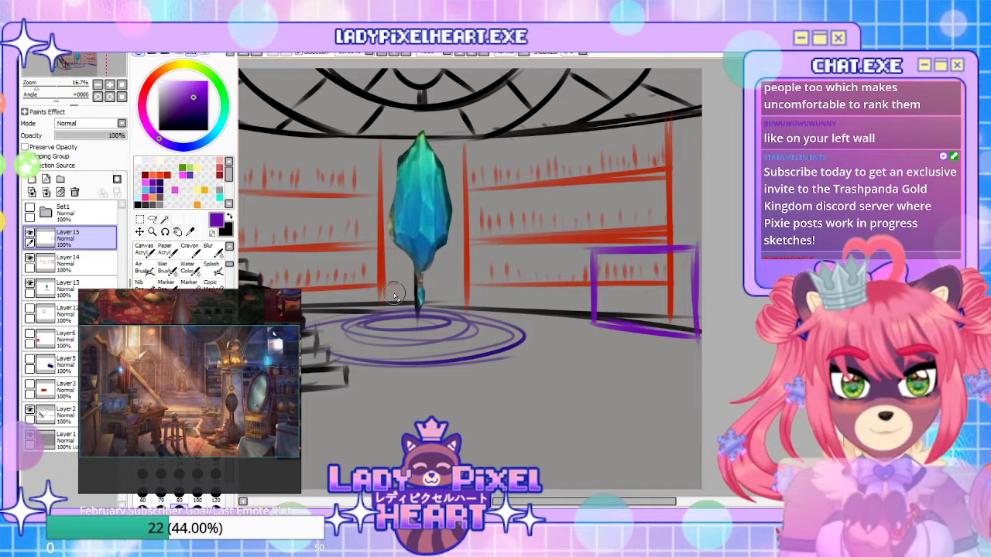
Erase the outer end of the right bookshelf on Layer14 so it stops short of the purple rectangle
left_click(71, 263)
mouse_move(600, 268)
left_mouse_down()
mouse_move(593, 304)
mouse_move(609, 226)
mouse_move(603, 311)
mouse_move(632, 289)
mouse_move(646, 311)
mouse_move(665, 139)
mouse_move(671, 314)
left_mouse_up()
key("b")
mouse_move(593, 312)
left_mouse_down()
mouse_move(585, 120)
mouse_move(581, 316)
left_mouse_up()
key("ctrl+z")
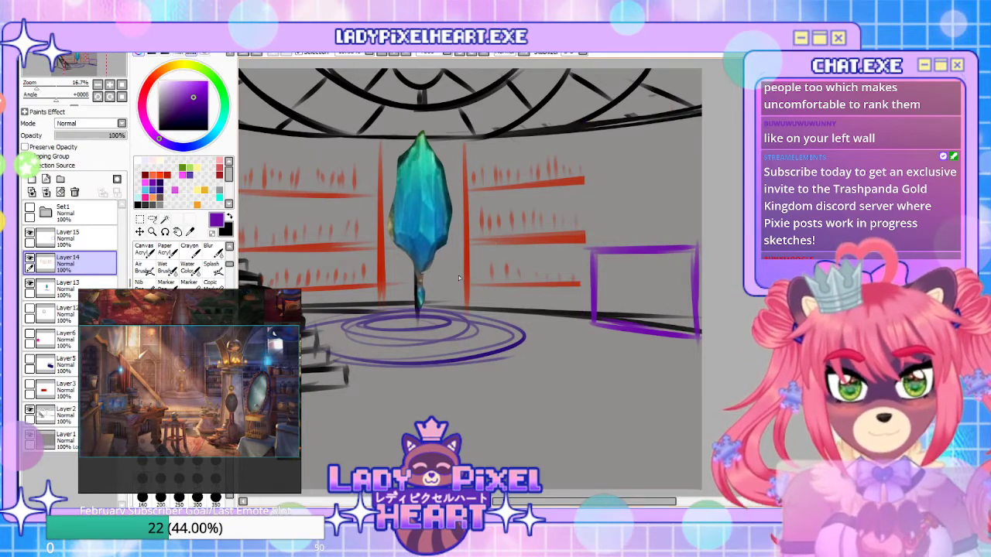
Sample the shelf red and draw a vertical line closing off the shortened right bookshelf
left_click(229, 216)
right_click(279, 195)
left_click_drag(577, 143, 581, 313)
left_click_drag(581, 314, 576, 132)
Return to Layer15 with purple and draw a small upright rectangular frame on the wall above the large rectangle
left_click(68, 236)
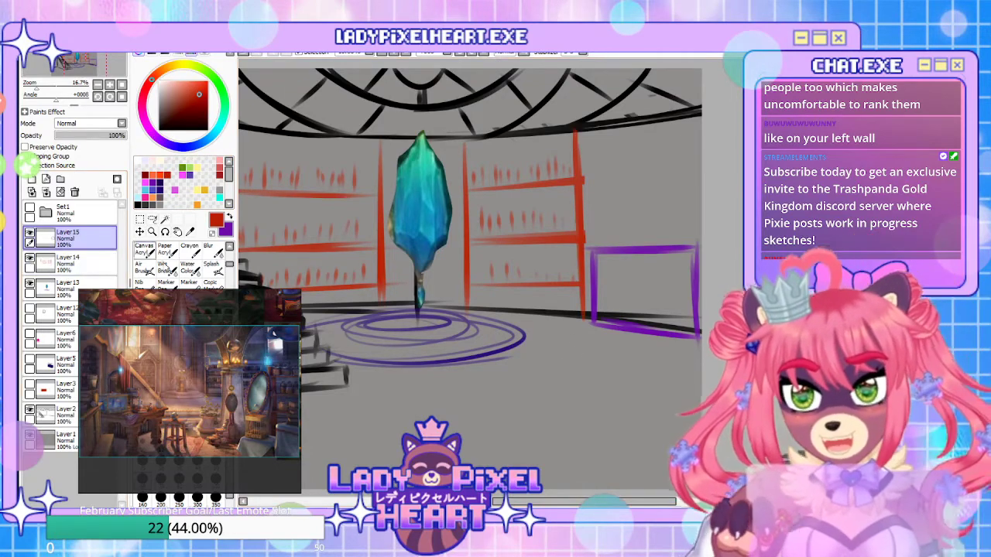
key("x")
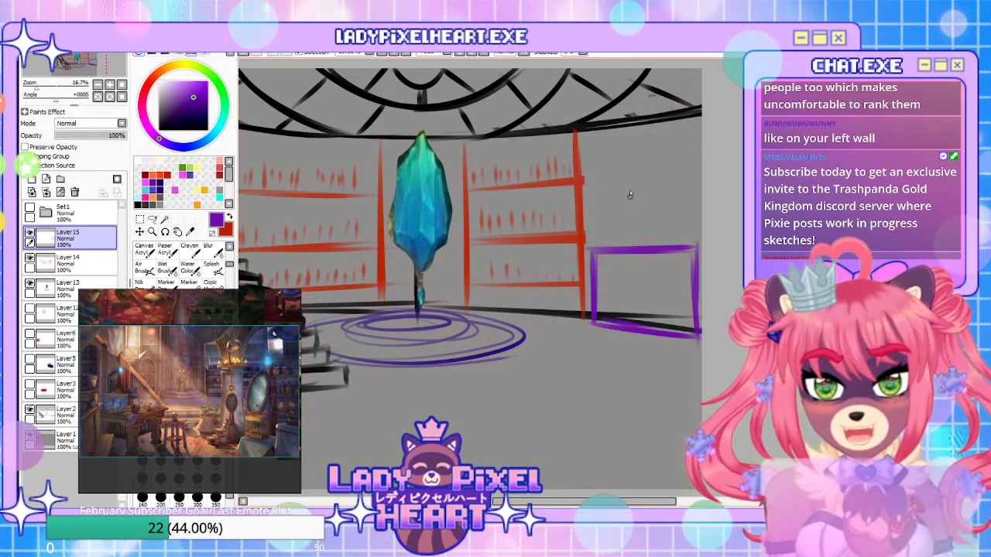
left_click_drag(629, 193, 628, 237)
key("ctrl+z")
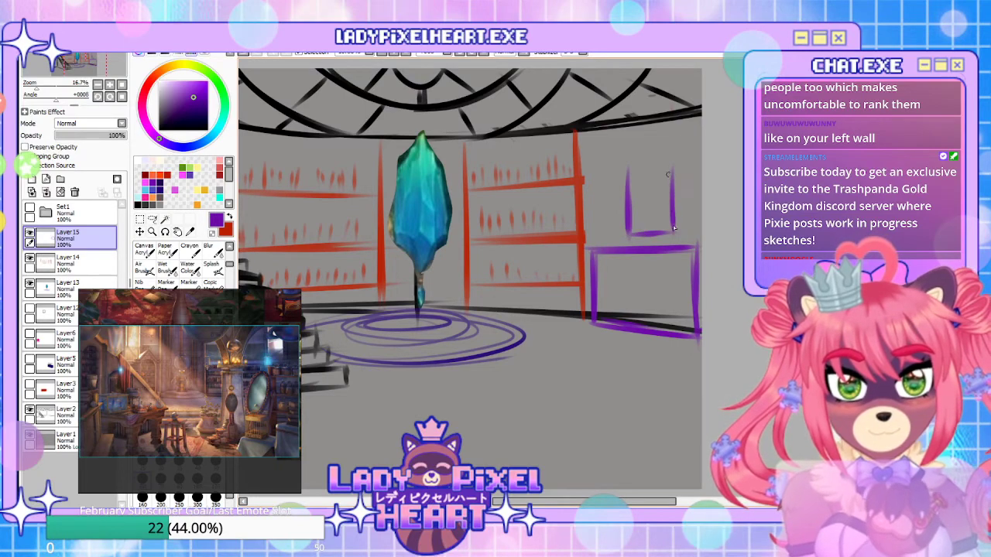
left_click_drag(629, 172, 673, 170)
Draw an arched opening inside the large purple rectangle to form a fireplace
left_click_drag(606, 398, 566, 330)
mouse_move(652, 268)
left_mouse_down()
mouse_move(658, 178)
mouse_move(650, 271)
mouse_move(533, 378)
mouse_move(570, 354)
mouse_move(557, 418)
mouse_move(524, 384)
left_mouse_up()
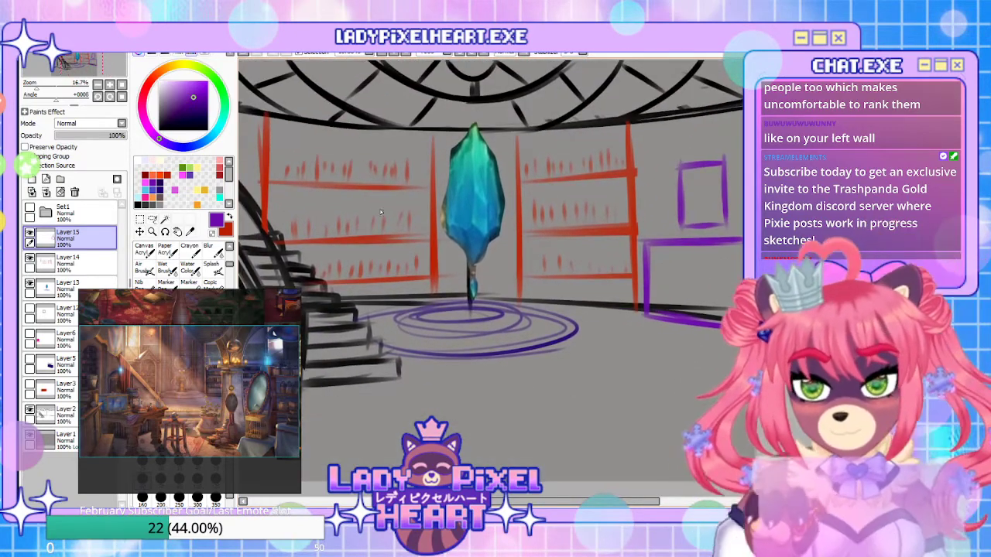
mouse_move(593, 305)
left_mouse_down()
mouse_move(579, 392)
mouse_move(580, 336)
mouse_move(556, 400)
mouse_move(547, 275)
mouse_move(646, 472)
mouse_move(531, 382)
mouse_move(634, 382)
left_mouse_up()
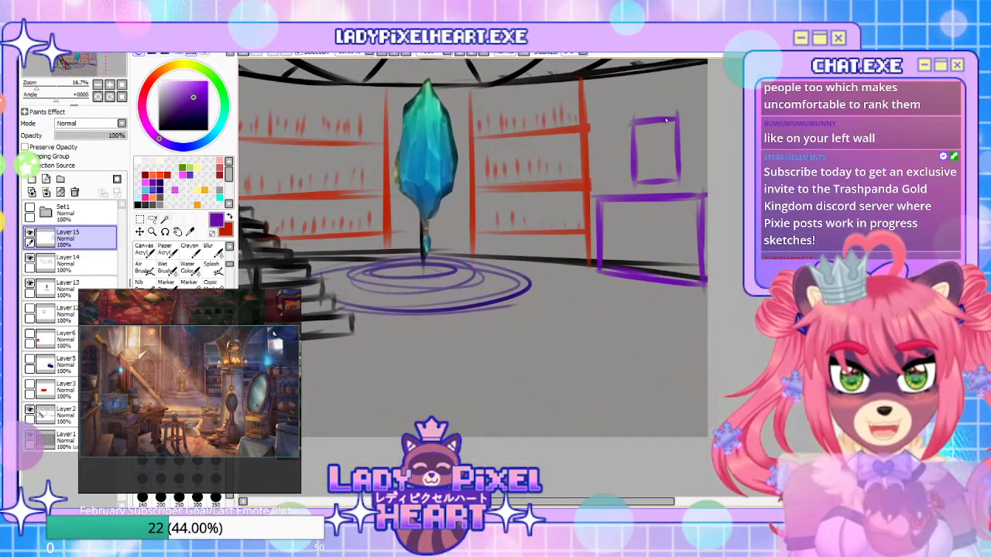
mouse_move(669, 267)
left_mouse_down()
mouse_move(629, 279)
mouse_move(692, 385)
mouse_move(449, 394)
mouse_move(611, 359)
mouse_move(681, 367)
mouse_move(581, 371)
left_mouse_up()
left_click_drag(643, 308, 603, 461)
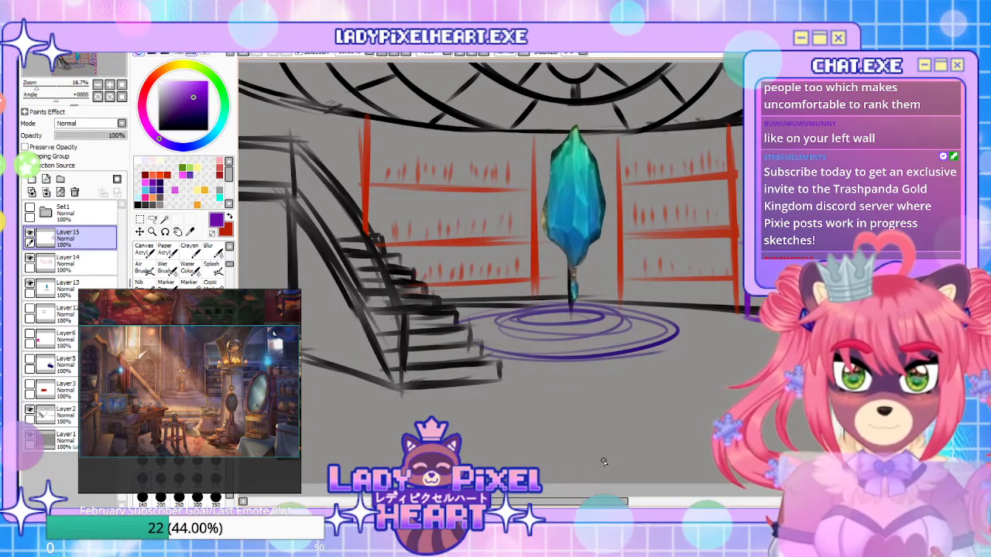
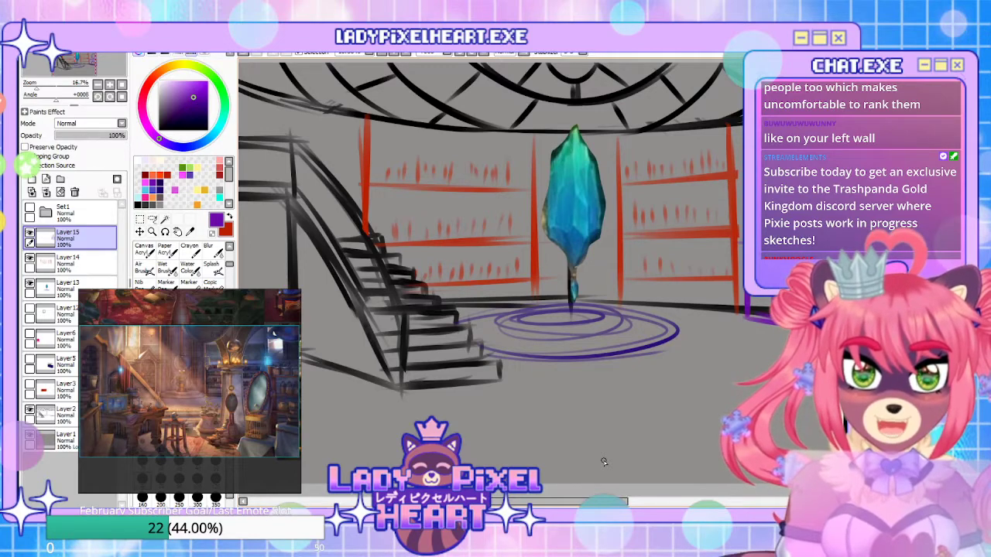
Examine the overall room composition and compare it with other room images on the reference board
scroll(559, 368, "down", 3)
mouse_move(577, 377)
left_mouse_down()
mouse_move(524, 343)
mouse_move(551, 349)
left_mouse_up()
scroll(553, 323, "up", 3)
left_click_drag(572, 231, 596, 372)
scroll(236, 395, "down", 8)
scroll(236, 396, "up", 3)
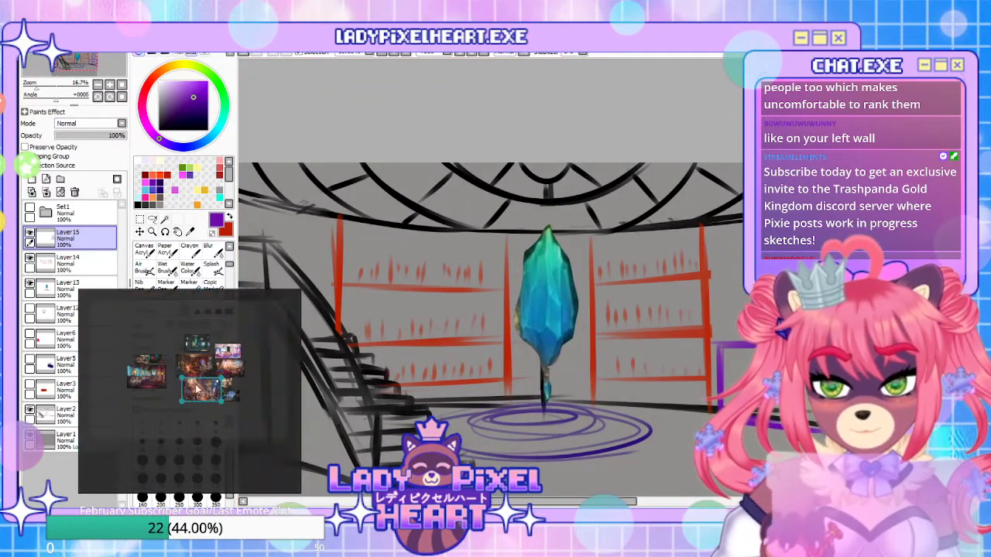
scroll(231, 369, "up", 5)
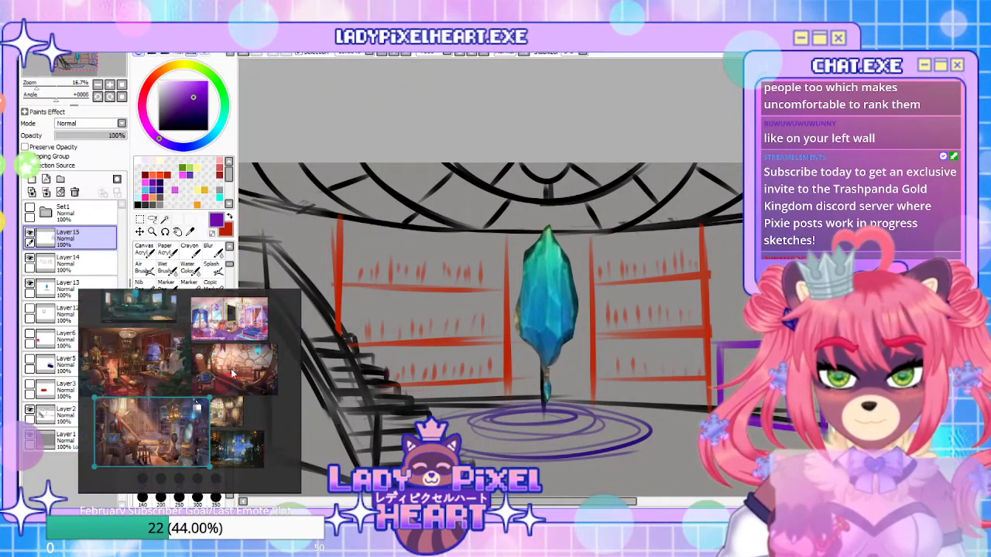
scroll(160, 378, "up", 5)
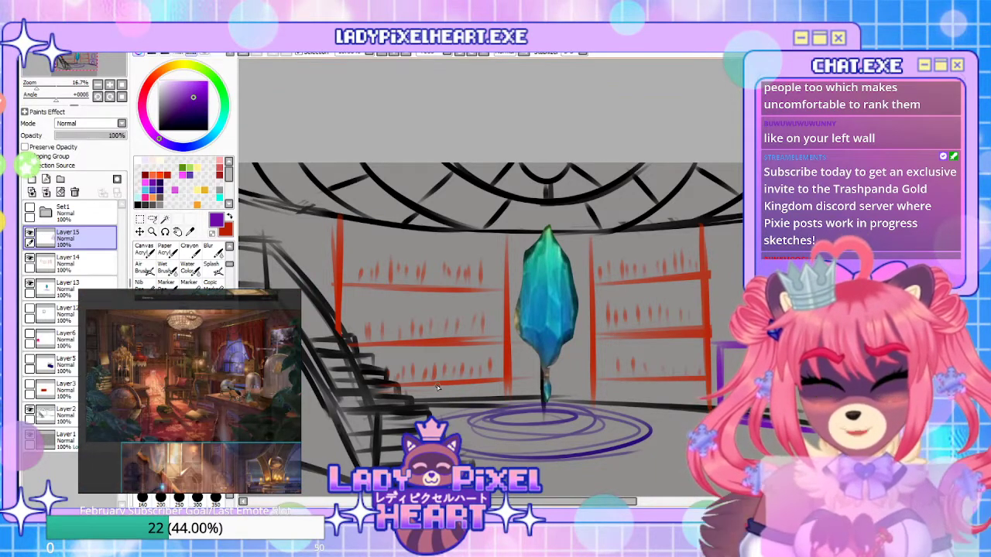
scroll(606, 378, "down", 1)
left_click_drag(636, 445, 577, 366)
scroll(595, 340, "up", 2)
scroll(596, 340, "down", 1)
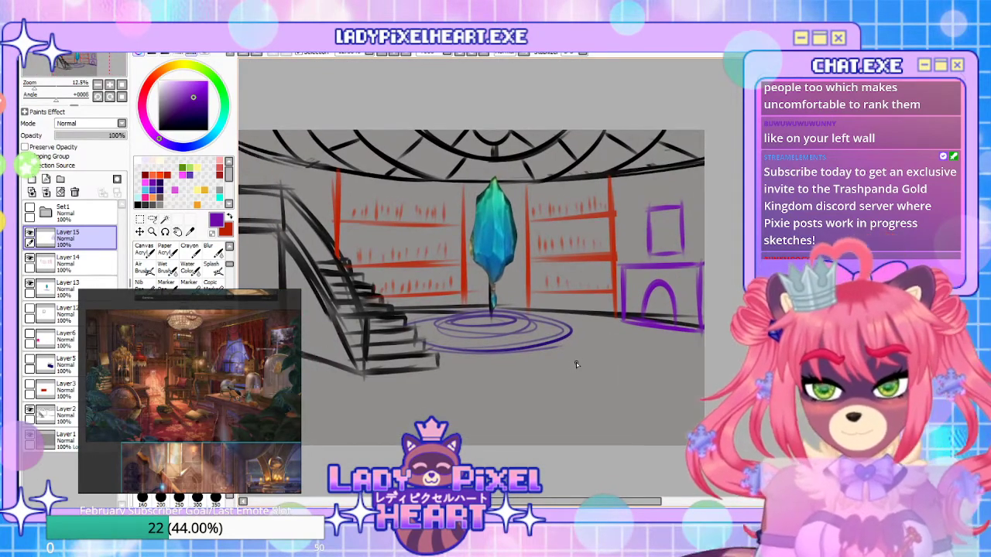
Move the purple fireplace and frame off the wall onto the open floor beside the crystal platform, consulting the reference images
mouse_move(657, 306)
left_mouse_down()
mouse_move(652, 332)
mouse_move(547, 395)
left_mouse_up()
scroll(172, 370, "down", 1)
scroll(184, 434, "down", 3)
scroll(220, 384, "up", 3)
scroll(214, 430, "down", 2)
scroll(185, 469, "down", 2)
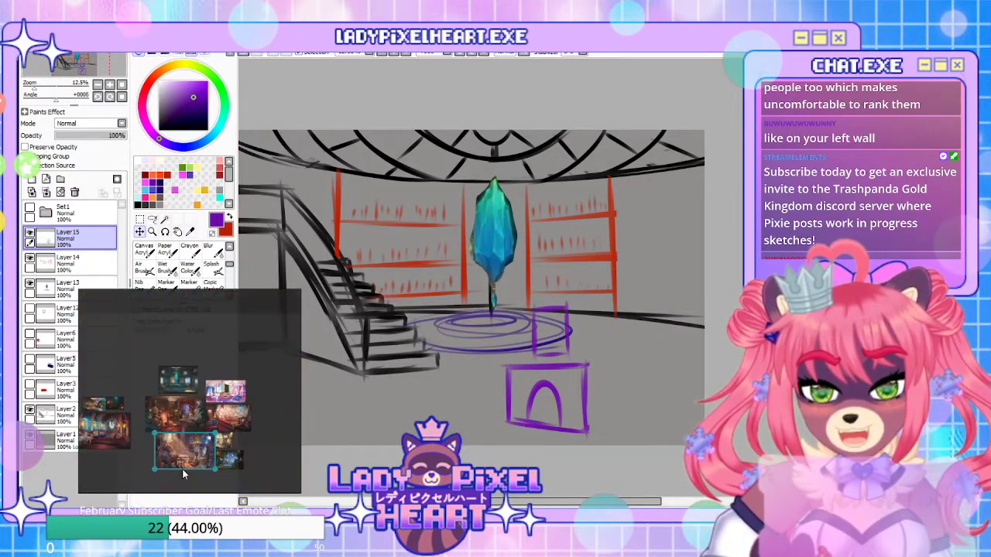
scroll(181, 460, "up", 5)
scroll(187, 384, "down", 1)
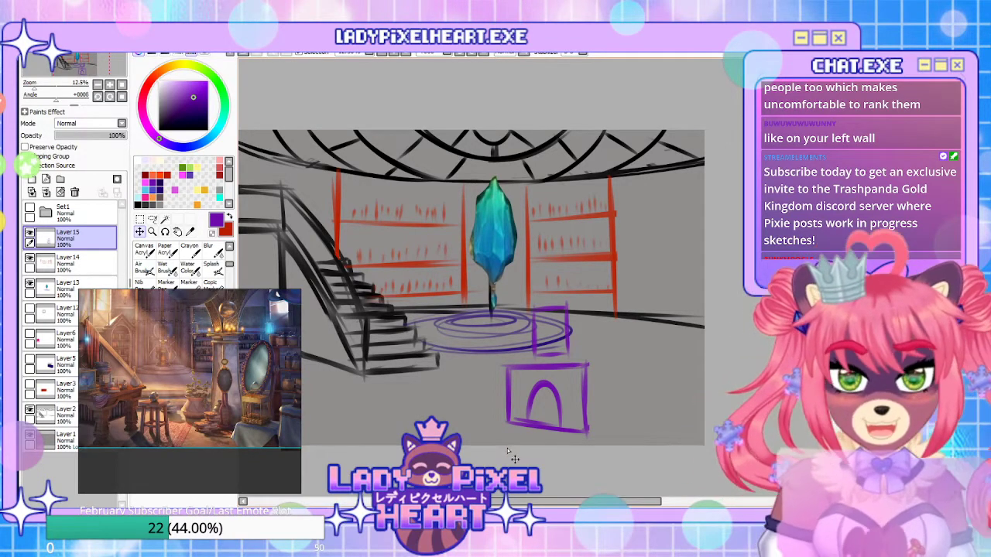
mouse_move(551, 402)
left_mouse_down()
mouse_move(596, 396)
mouse_move(569, 378)
left_mouse_up()
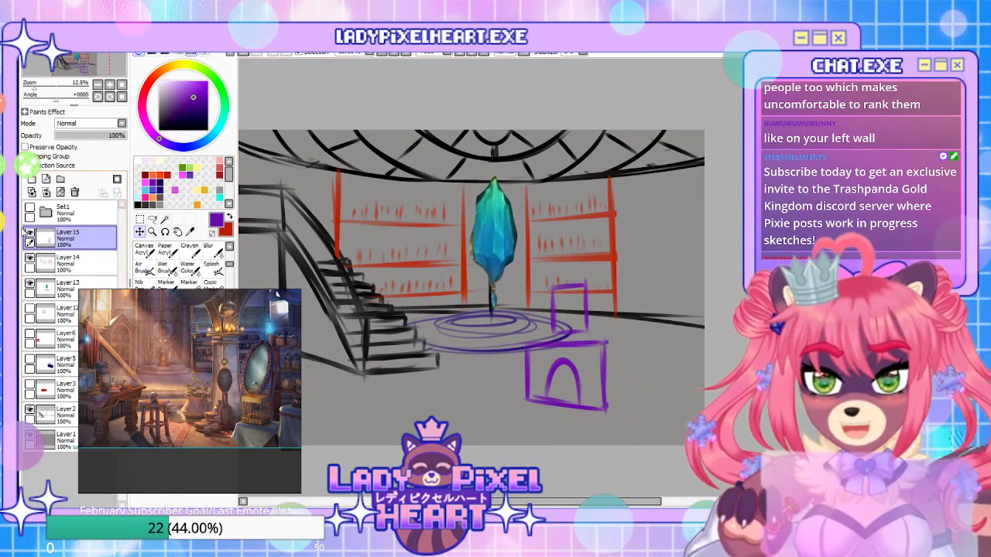
Hide the fireplace layer and add a new layer above it, undoing the trial curve strokes
left_click(30, 233)
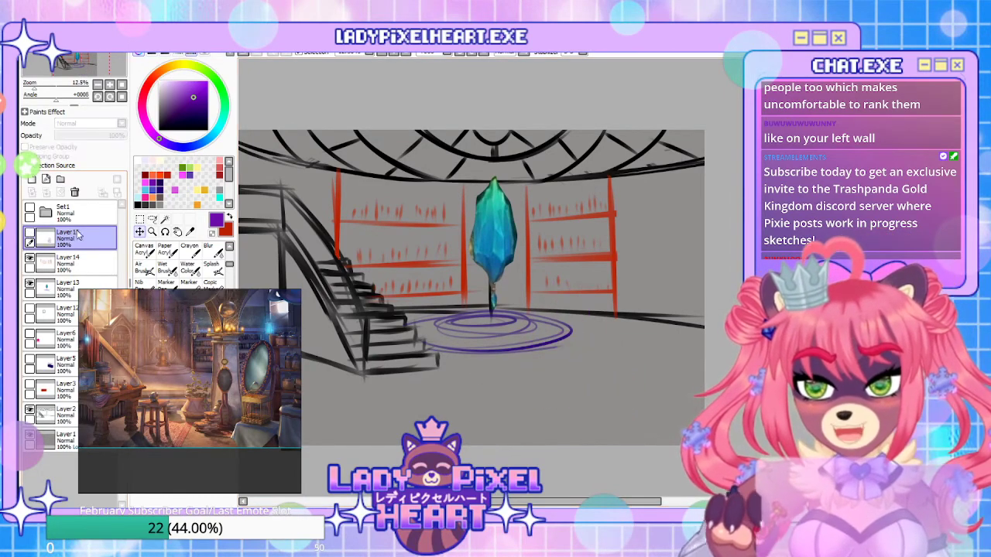
left_click(32, 179)
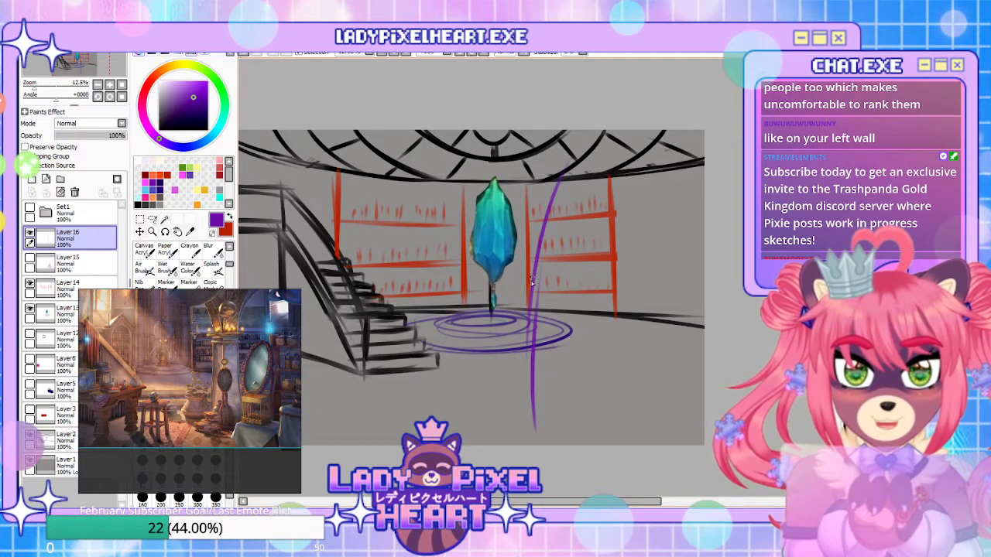
key("ctrl+z")
key("ctrl+z")
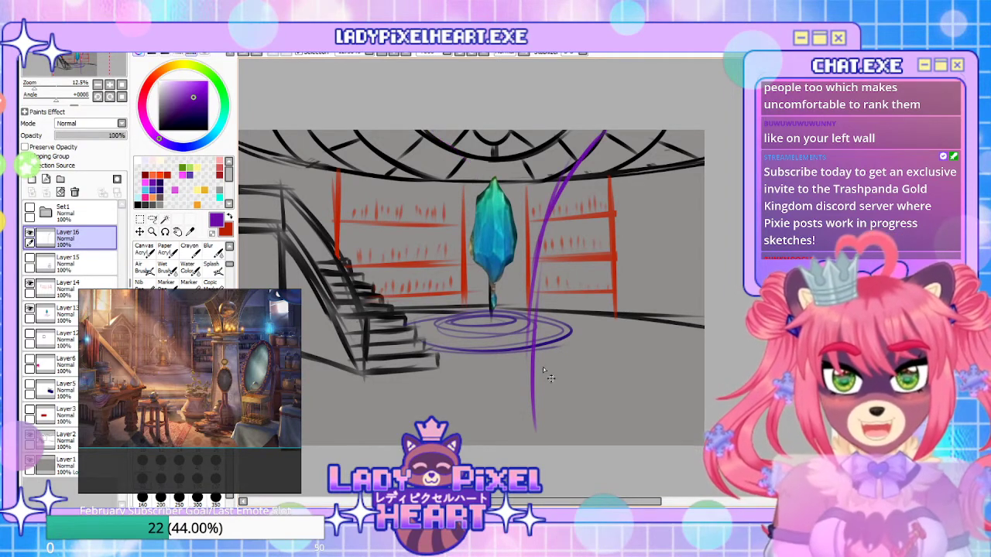
Draw a tall purple pillar in front of the crystal platform, flaring into curves at the ceiling with an angled base
mouse_move(628, 132)
left_mouse_down()
mouse_move(598, 204)
mouse_move(584, 363)
left_mouse_up()
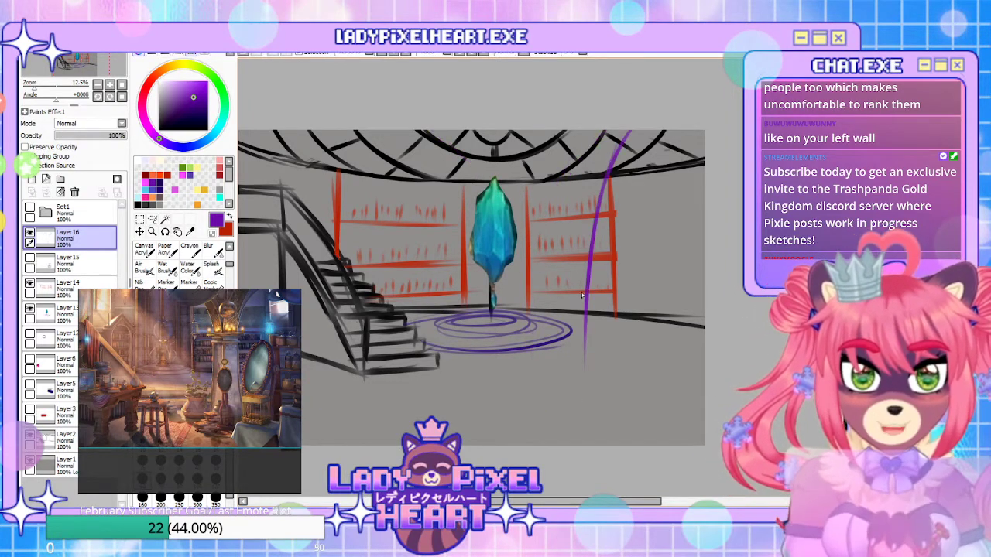
left_click_drag(541, 419, 551, 275)
key("ctrl+z")
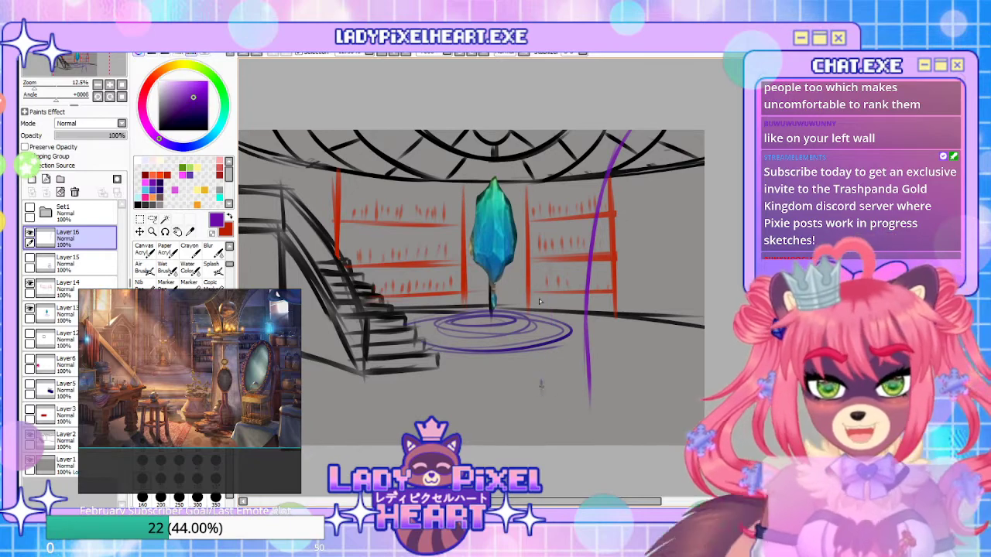
left_click_drag(542, 393, 529, 219)
mouse_move(470, 118)
left_mouse_down()
mouse_move(539, 258)
mouse_move(517, 195)
mouse_move(539, 331)
left_mouse_up()
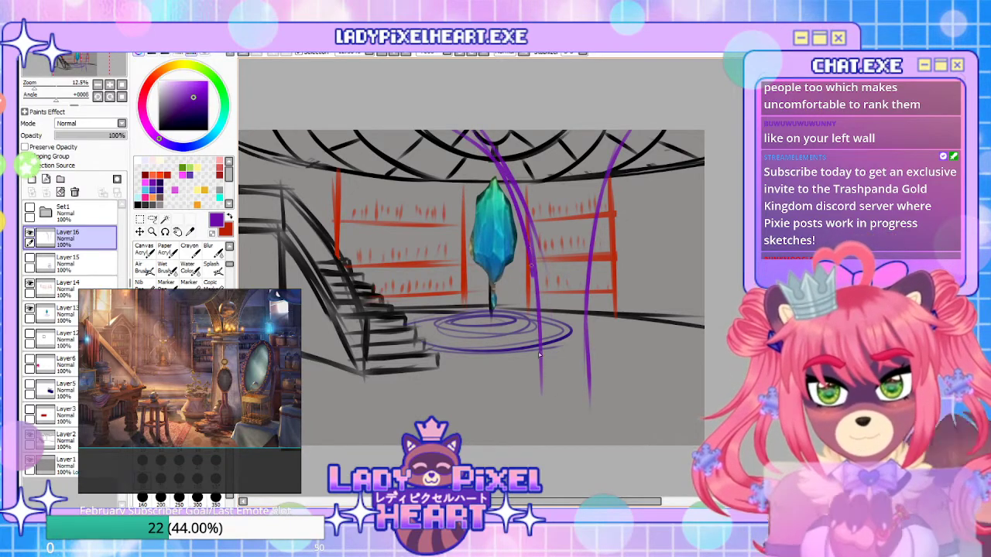
mouse_move(545, 403)
left_mouse_down()
mouse_move(590, 419)
mouse_move(602, 268)
left_mouse_up()
key("ctrl+z")
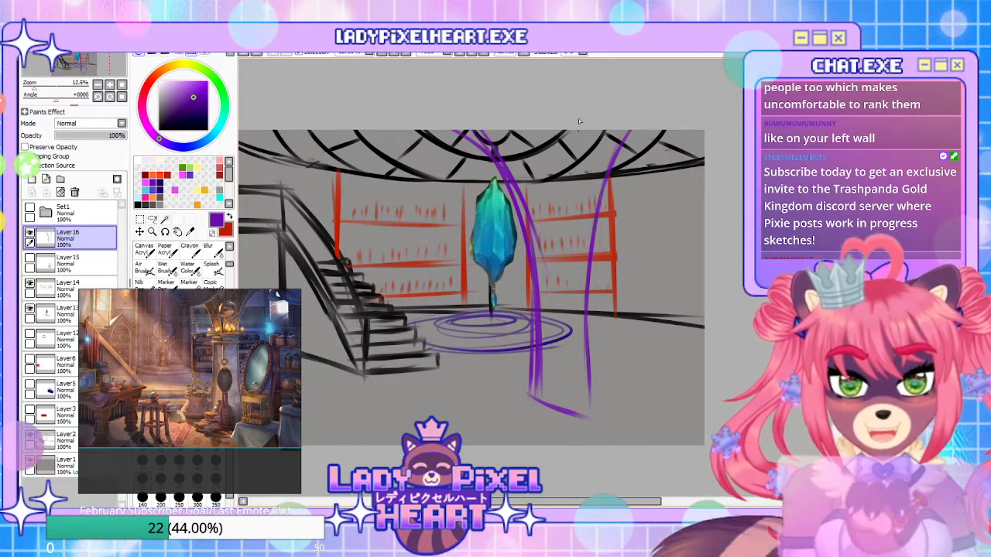
left_click_drag(578, 134, 579, 401)
left_click_drag(568, 224, 582, 419)
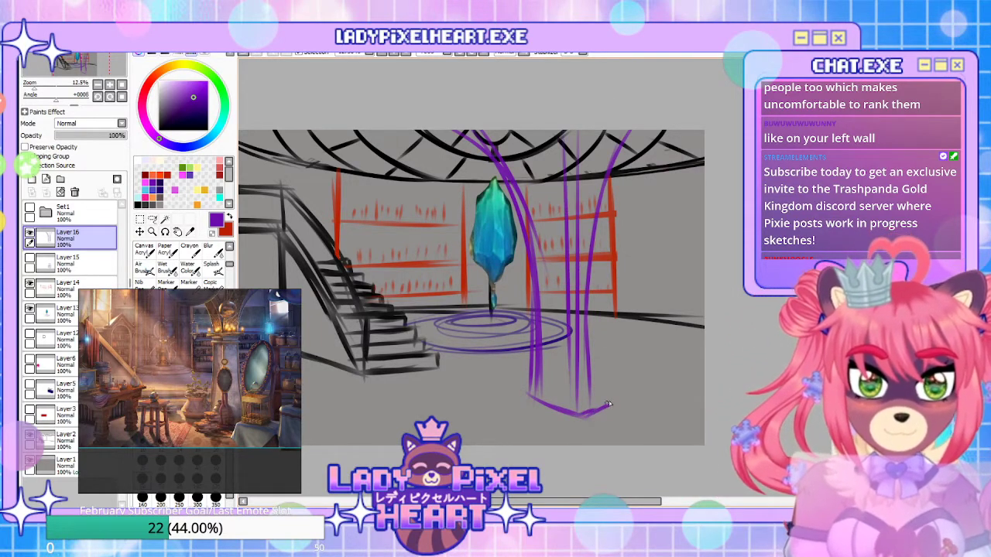
left_click_drag(602, 184, 601, 386)
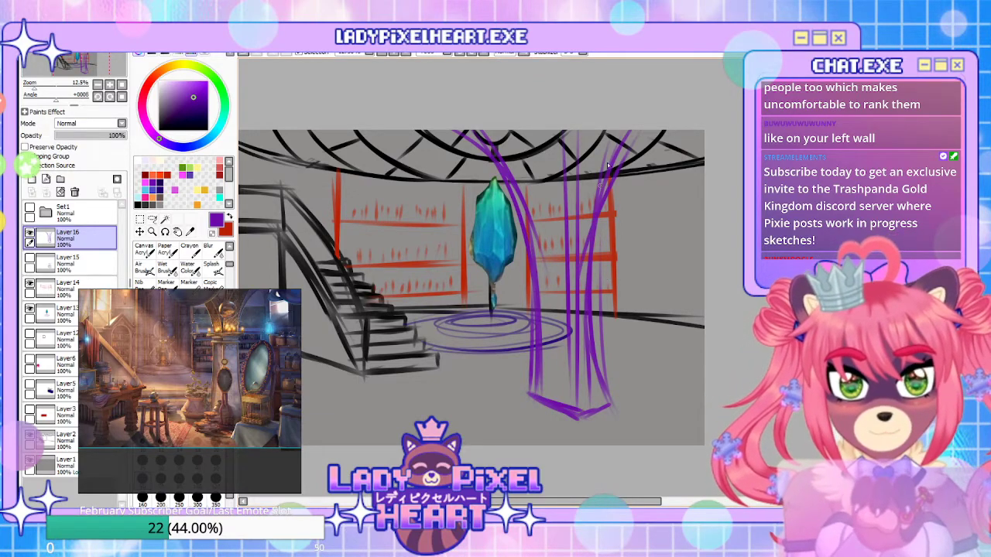
Erase the surplus vertical lines inside the purple pillar and restate its front corner edge
left_click_drag(652, 193, 645, 184)
key("e")
left_click_drag(577, 387, 581, 156)
left_click_drag(568, 288, 593, 144)
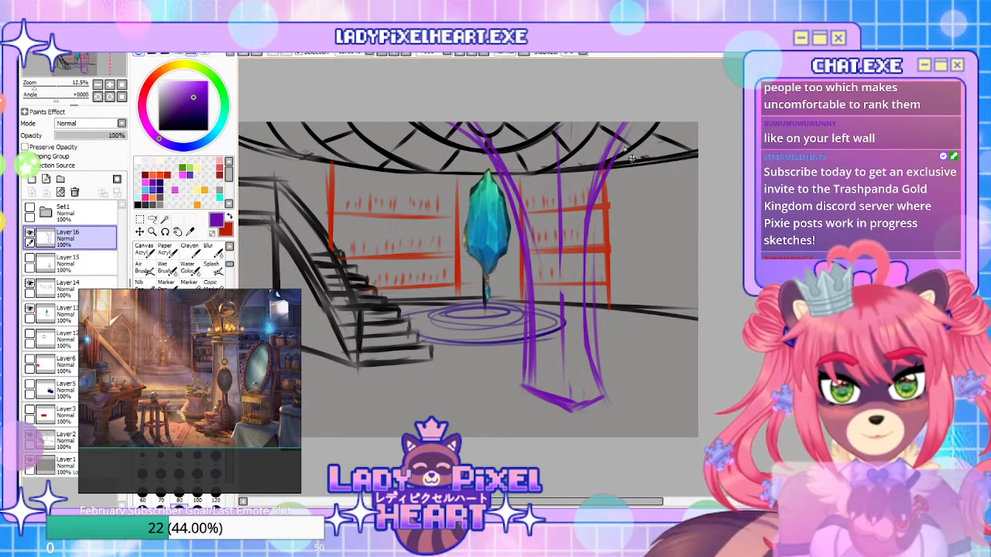
mouse_move(605, 379)
left_mouse_down()
mouse_move(605, 201)
mouse_move(579, 302)
left_mouse_up()
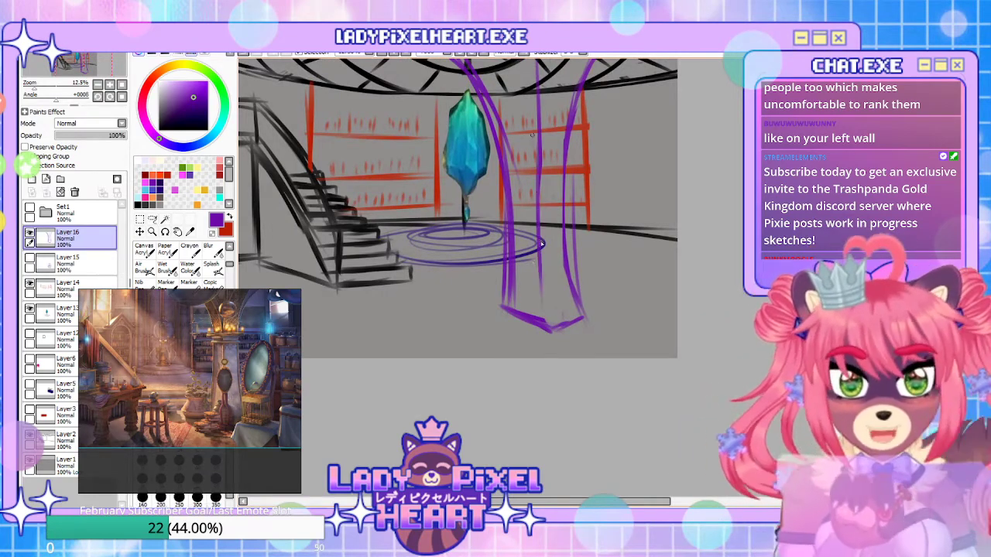
left_click_drag(566, 178, 573, 285)
Draw a purple fireplace block in perspective beside the pillar, with a mantel ledge, an outer vertical edge and a base line
mouse_move(580, 288)
left_mouse_down()
mouse_move(591, 348)
mouse_move(583, 310)
mouse_move(593, 267)
mouse_move(693, 276)
left_mouse_up()
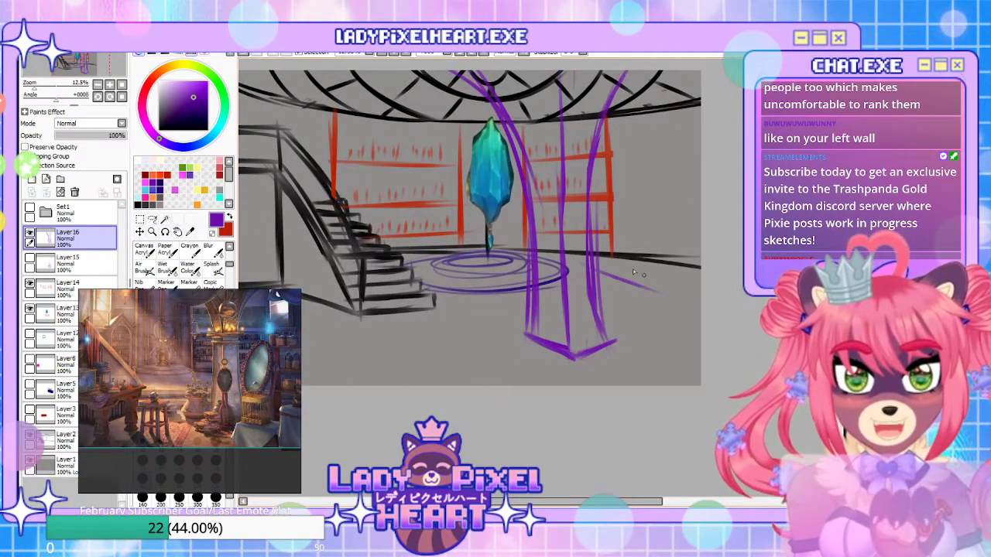
left_click_drag(599, 267, 661, 292)
left_click_drag(573, 257, 658, 269)
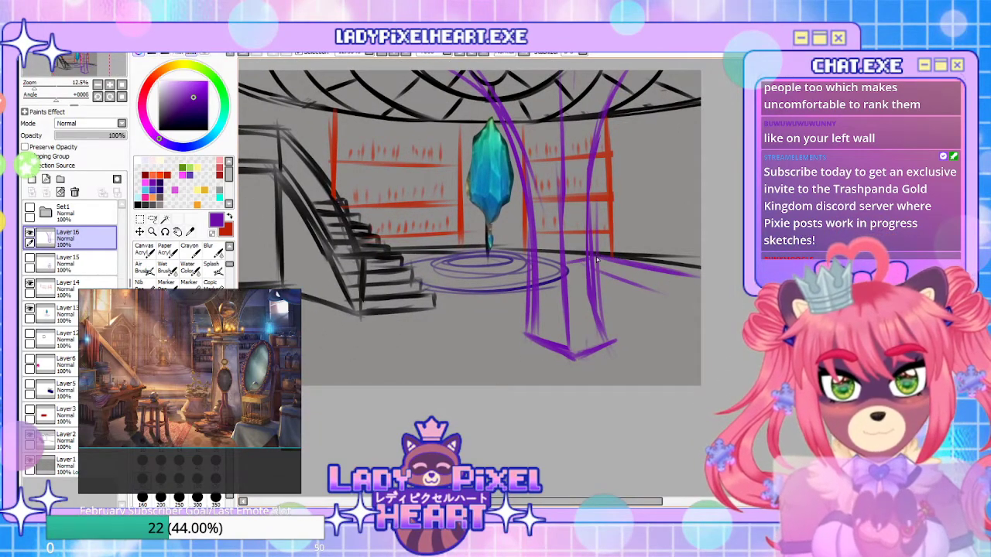
left_click_drag(571, 261, 695, 299)
left_click_drag(601, 277, 701, 298)
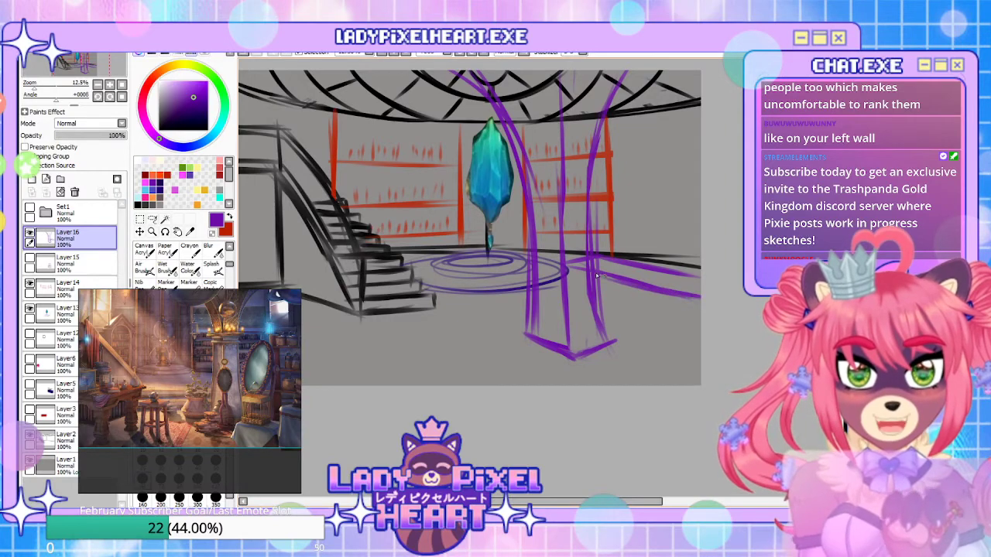
mouse_move(630, 260)
left_mouse_down()
mouse_move(703, 277)
mouse_move(677, 383)
left_mouse_up()
left_click_drag(582, 354, 675, 383)
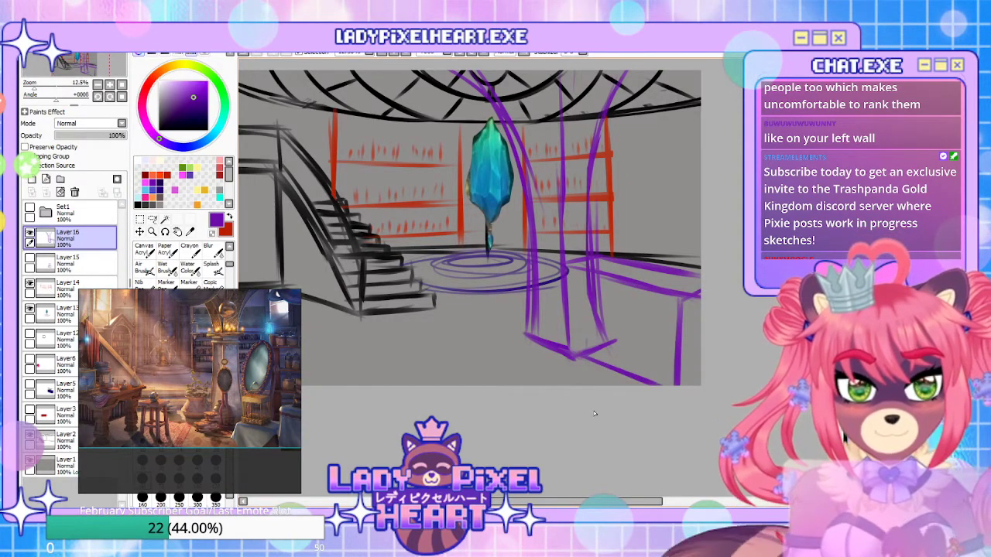
Draw an arched fireplace opening on the front face of the purple block
scroll(627, 364, "down", 2)
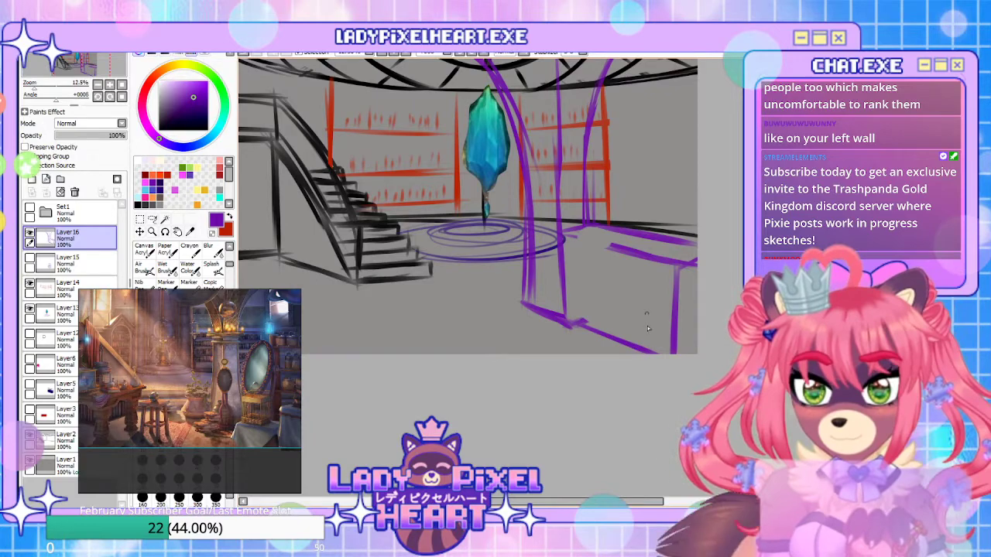
left_click_drag(592, 326, 645, 346)
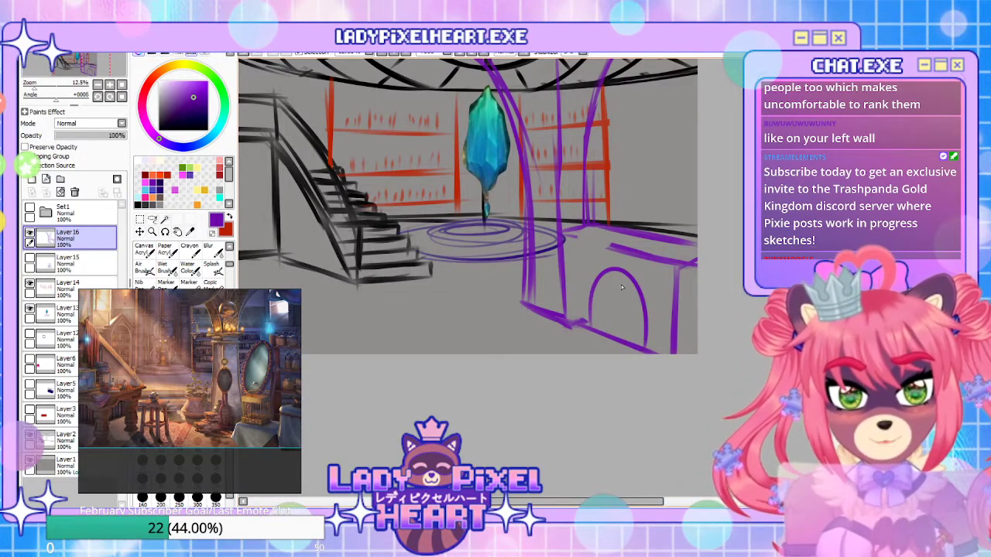
left_click_drag(540, 381, 594, 439)
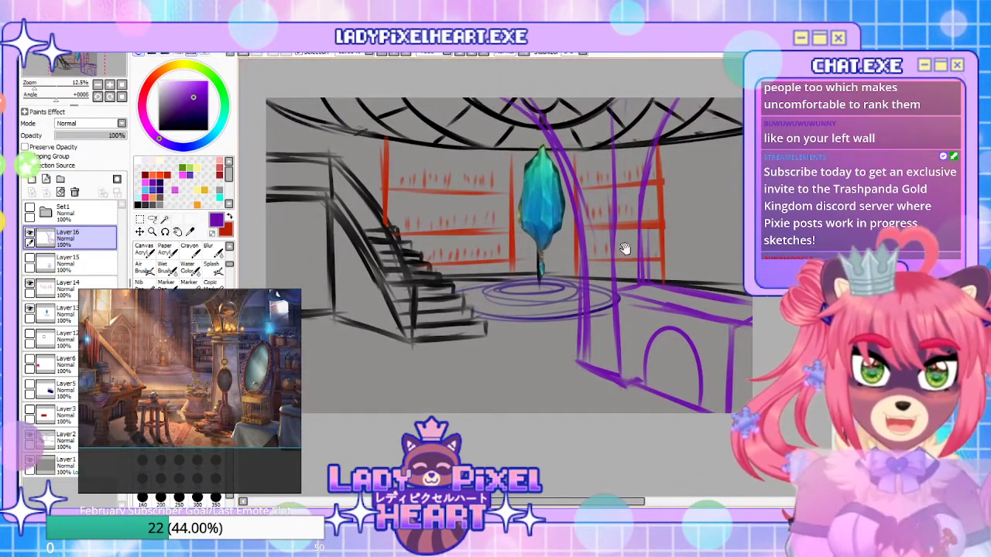
mouse_move(540, 419)
left_mouse_down()
mouse_move(572, 371)
mouse_move(553, 391)
mouse_move(637, 390)
mouse_move(570, 365)
left_mouse_up()
left_click_drag(681, 214, 646, 325)
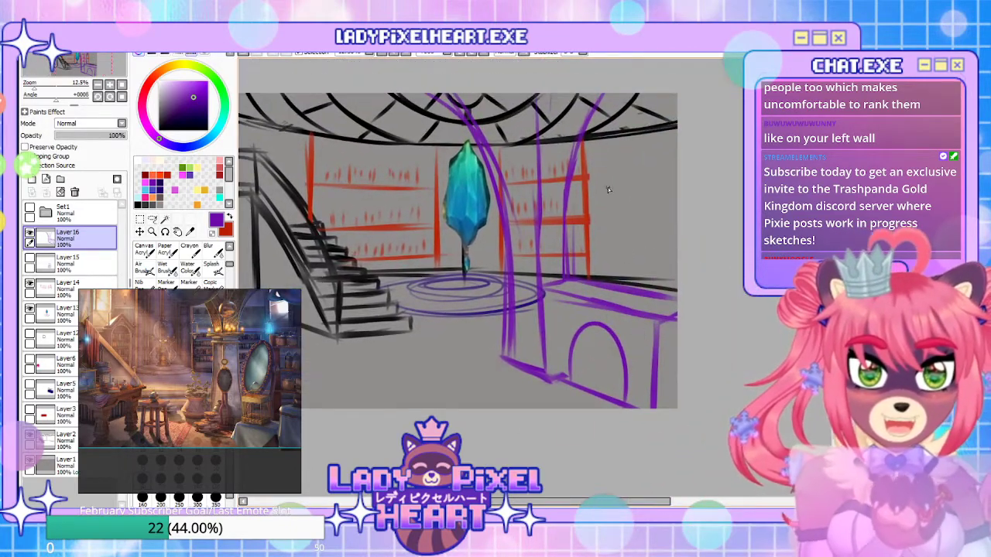
Erase the outer upright of the red bookshelf behind the pillar on Layer14
left_click(70, 285)
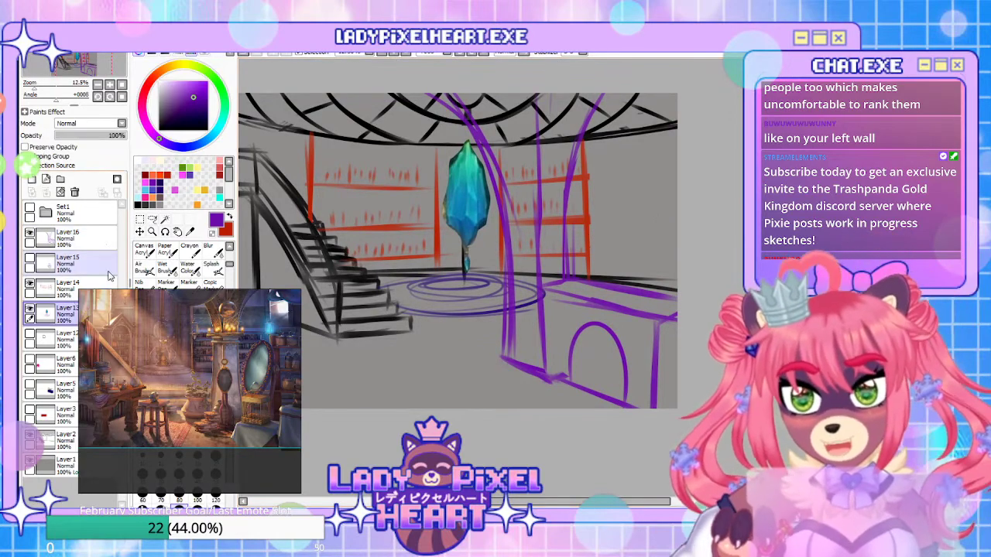
key("x")
key("e")
left_click_drag(588, 136, 591, 262)
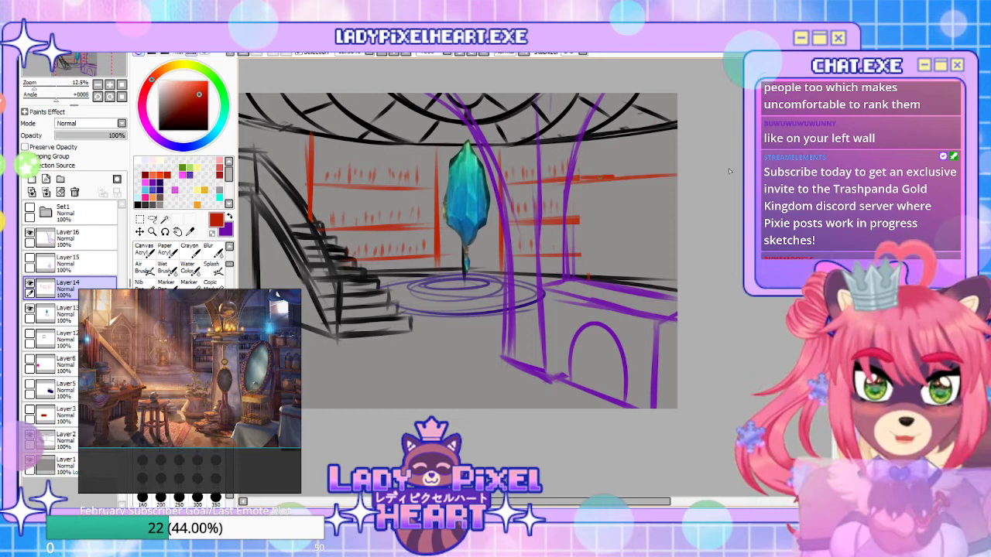
Extend the red shelves along the wall above the fireplace block and add a new end upright near the canvas edge
left_click_drag(557, 224, 678, 219)
left_click_drag(565, 249, 697, 242)
left_click_drag(633, 208, 648, 126)
left_click_drag(648, 220, 648, 276)
left_click_drag(652, 180, 651, 289)
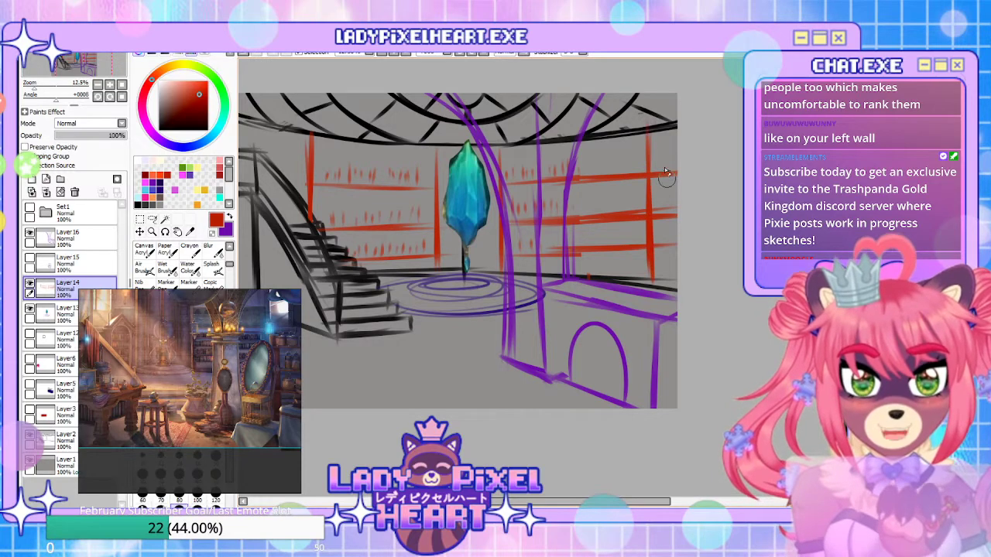
left_click_drag(654, 130, 652, 186)
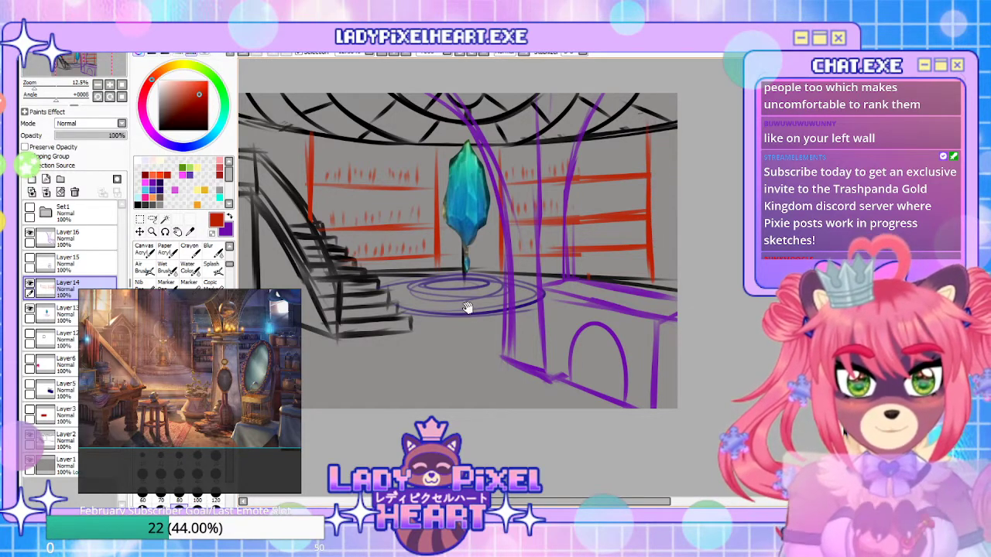
Erase the red shelf lines that cross the inside of the purple pillar
mouse_move(467, 307)
left_mouse_down()
mouse_move(558, 263)
mouse_move(608, 266)
mouse_move(546, 372)
mouse_move(538, 413)
mouse_move(593, 380)
mouse_move(582, 418)
left_mouse_up()
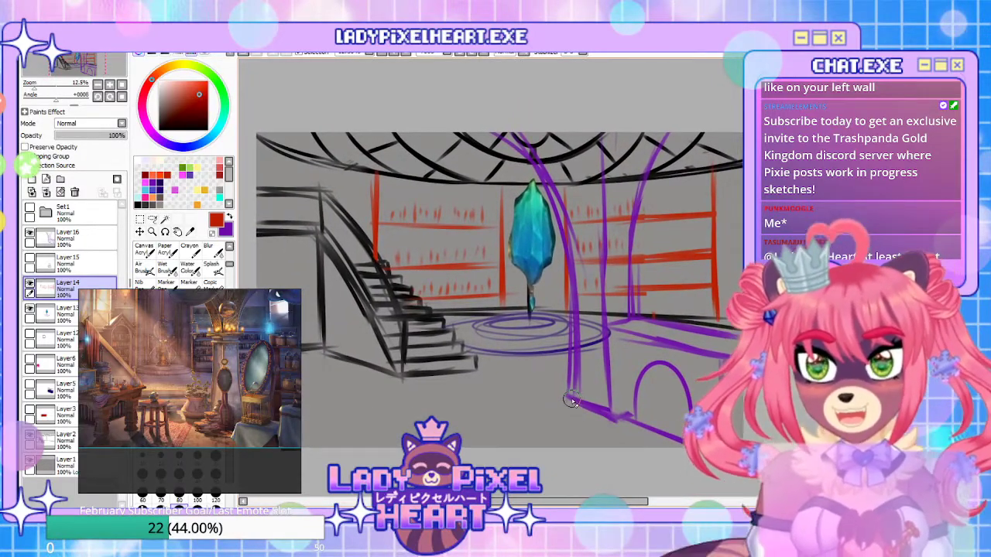
mouse_move(569, 394)
left_mouse_down()
mouse_move(524, 349)
mouse_move(512, 358)
left_mouse_up()
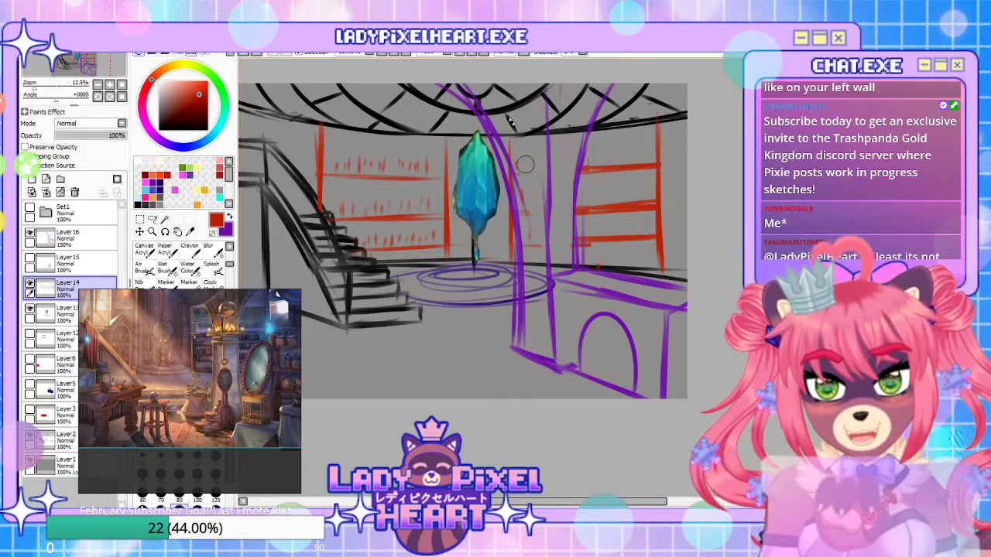
left_click_drag(633, 479, 697, 428)
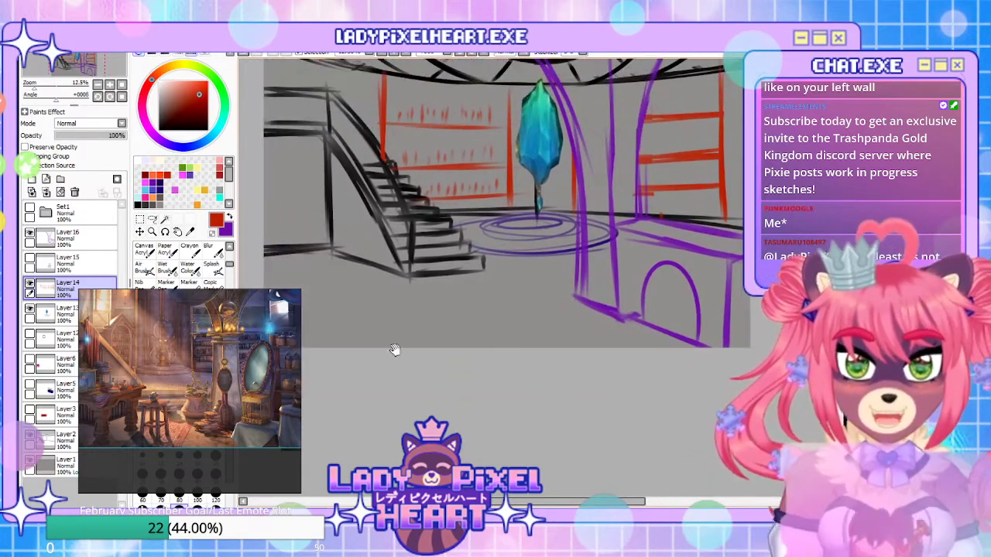
left_click(88, 240)
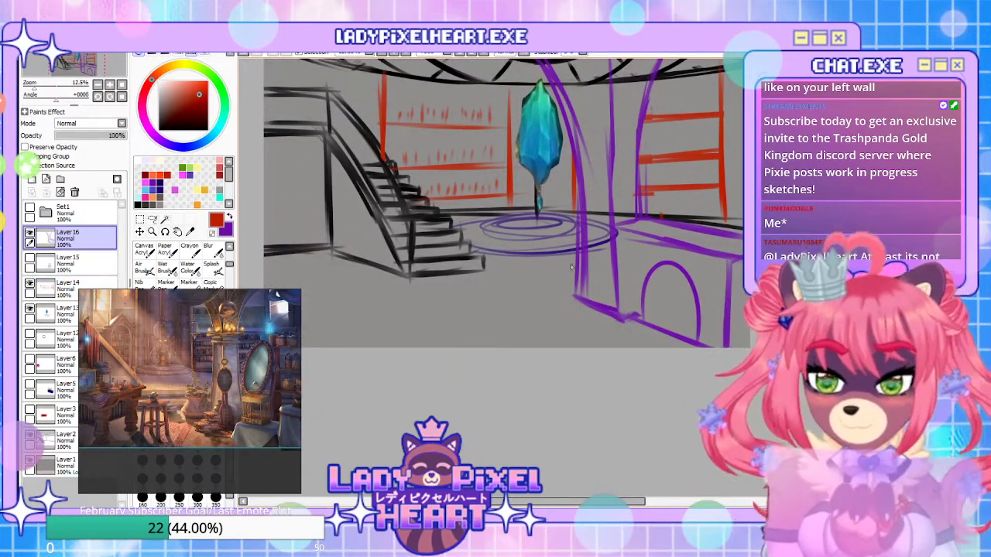
left_click_drag(501, 264, 511, 311)
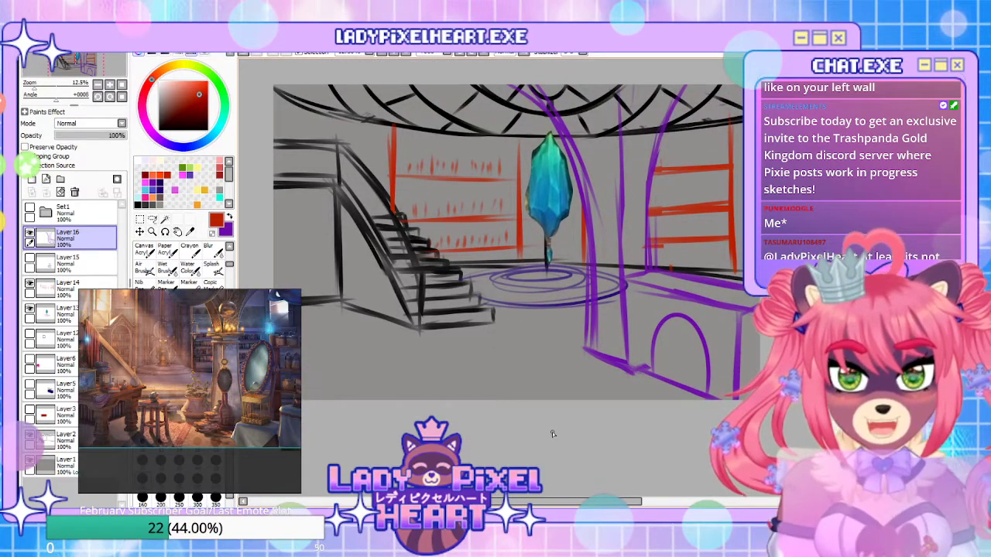
mouse_move(533, 394)
left_mouse_down()
mouse_move(608, 398)
mouse_move(586, 418)
mouse_move(602, 404)
left_mouse_up()
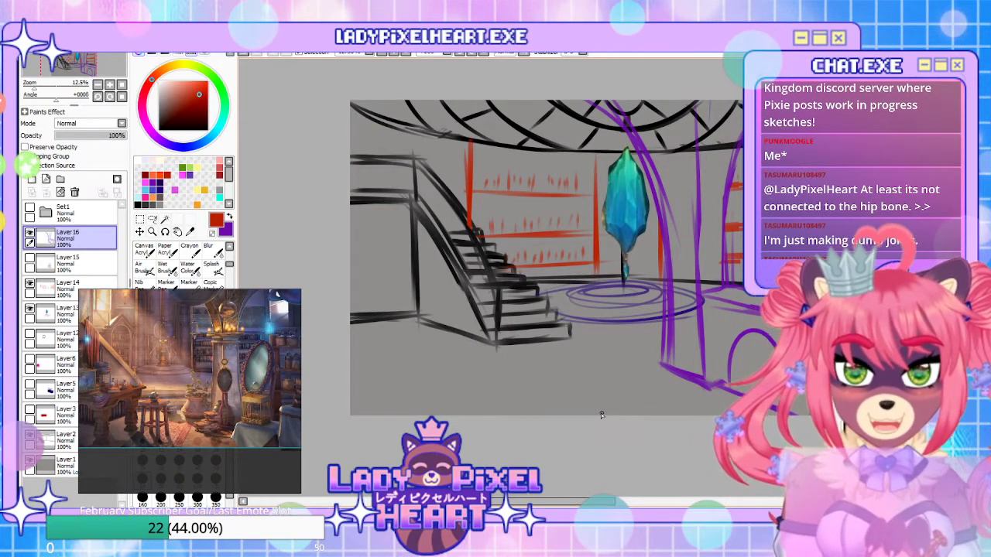
Lasso the staircase on Layer2 and scale it down slightly toward the canvas's upper left
left_click(54, 440)
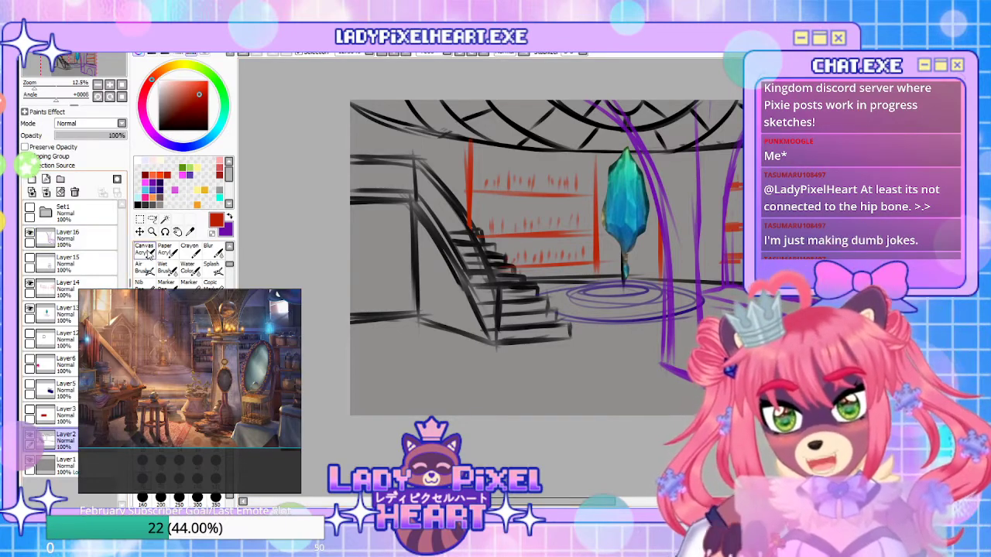
left_click(153, 219)
left_click_drag(316, 327, 574, 357)
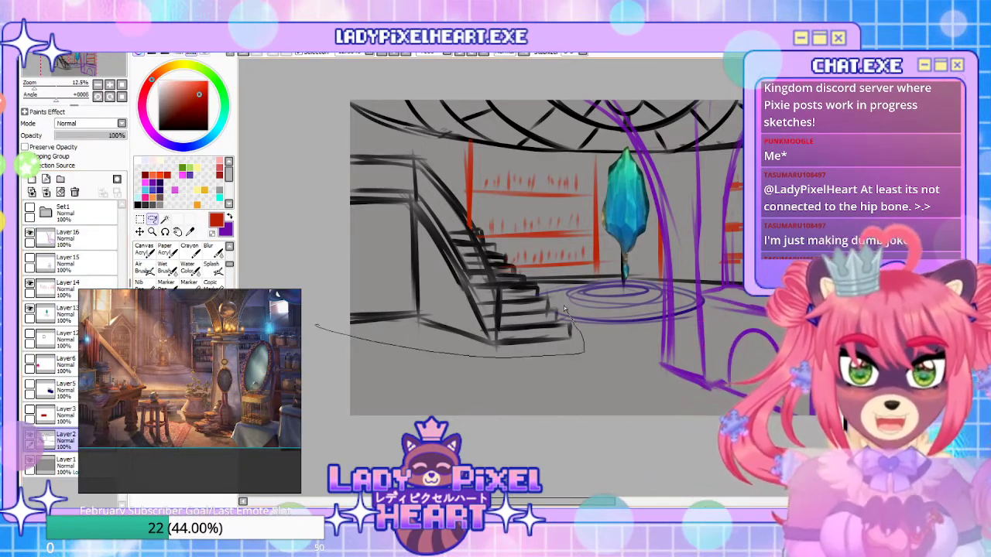
mouse_move(505, 251)
left_mouse_down()
mouse_move(434, 155)
mouse_move(352, 150)
left_mouse_up()
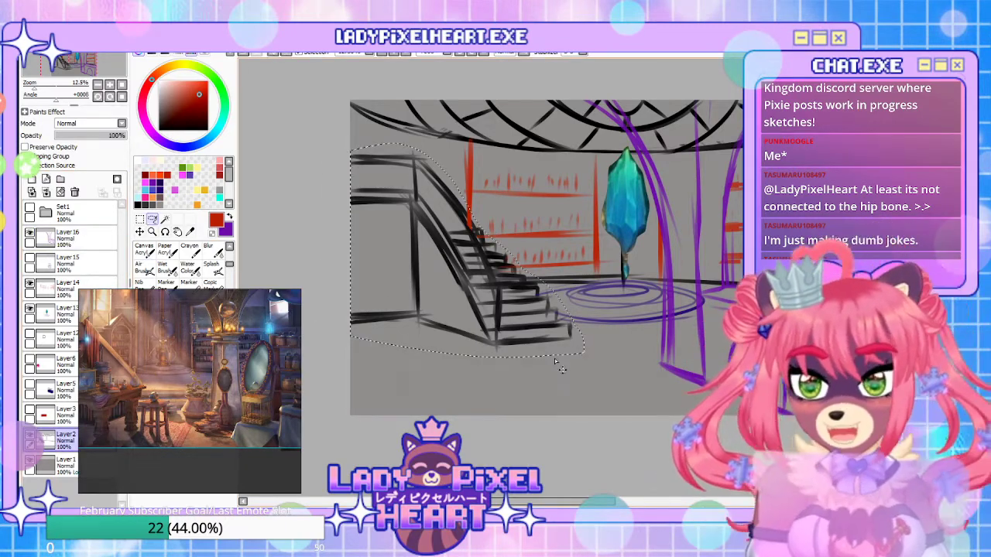
key("ctrl+t")
left_click_drag(571, 353, 540, 327)
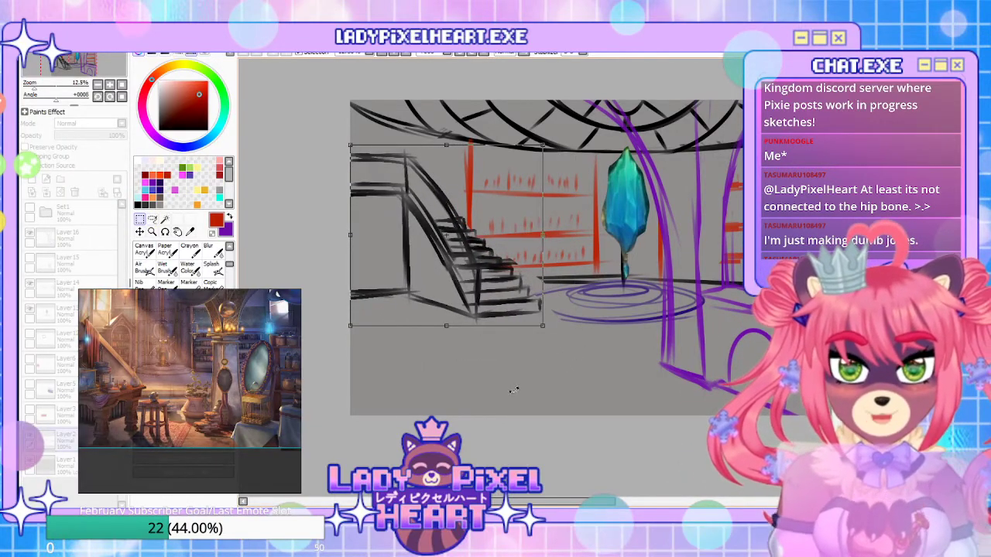
key("Return")
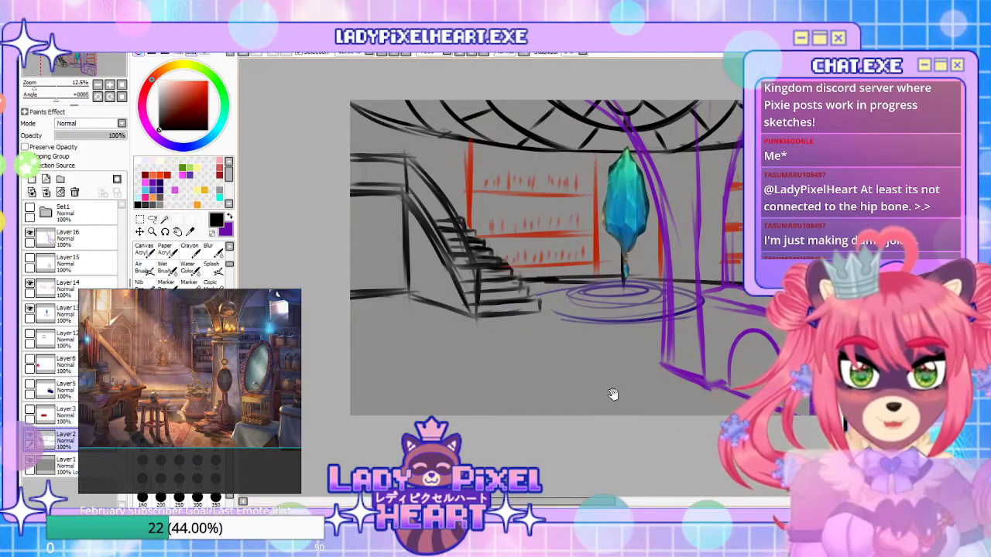
Draw long horizontal black lines across the floor below the staircase to form the edge of a raised level
left_click_drag(612, 395, 585, 341)
left_click_drag(326, 277, 524, 277)
key("ctrl+z")
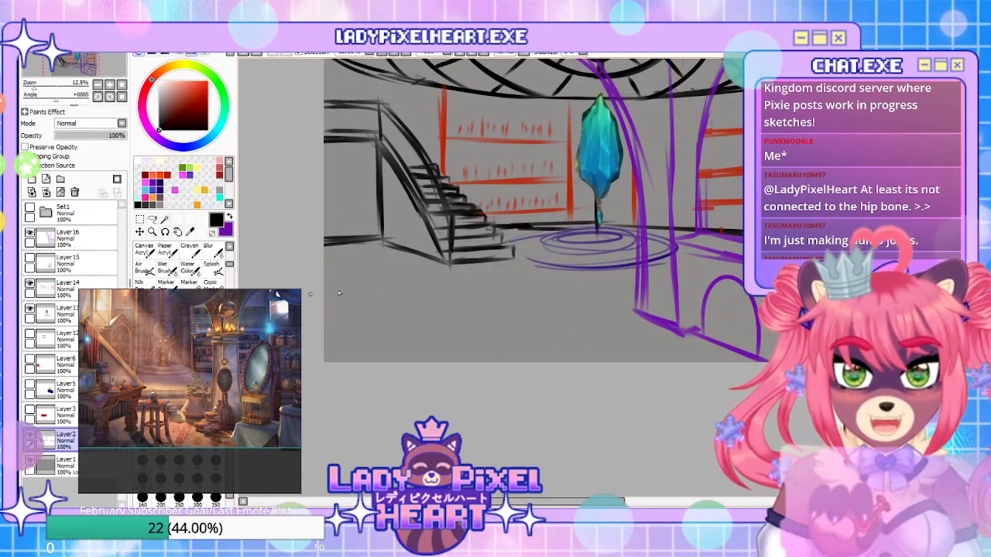
left_click_drag(325, 291, 634, 281)
left_click_drag(434, 285, 669, 289)
left_click_drag(324, 277, 637, 280)
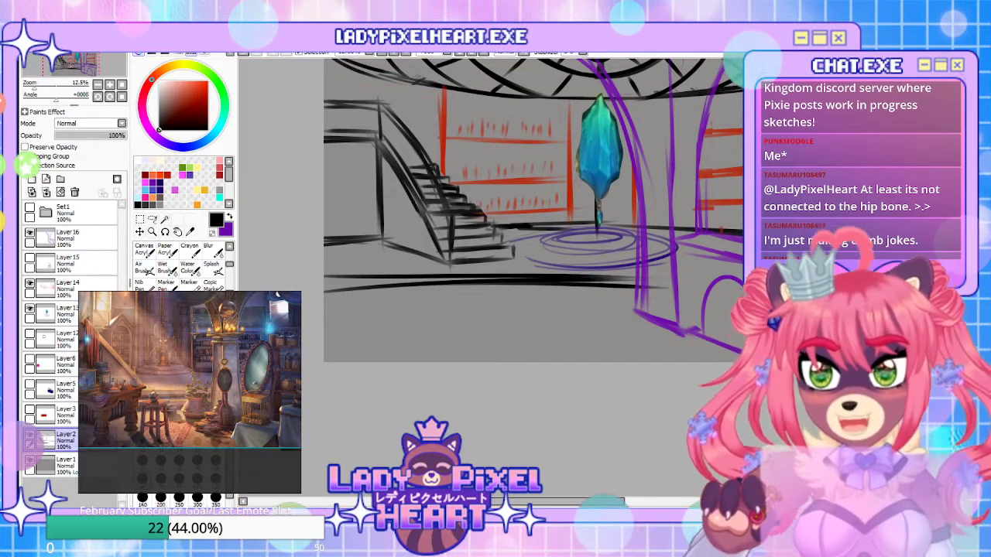
Reinforce and straighten the lower black floor-edge line between the canvas edge and the purple pillar
left_click_drag(504, 289, 520, 329)
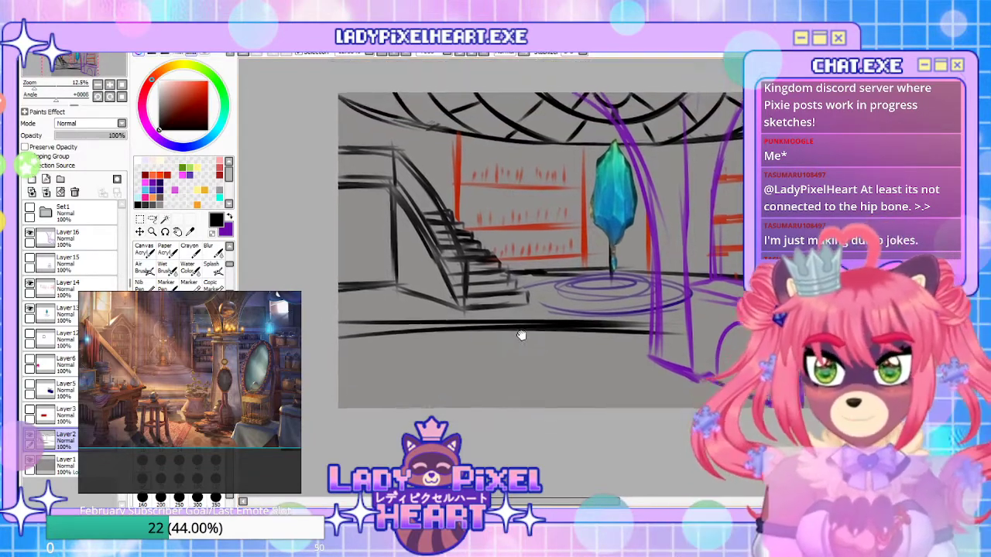
left_click_drag(325, 339, 644, 338)
key("ctrl+z")
left_click_drag(324, 334, 631, 335)
left_click_drag(325, 333, 655, 328)
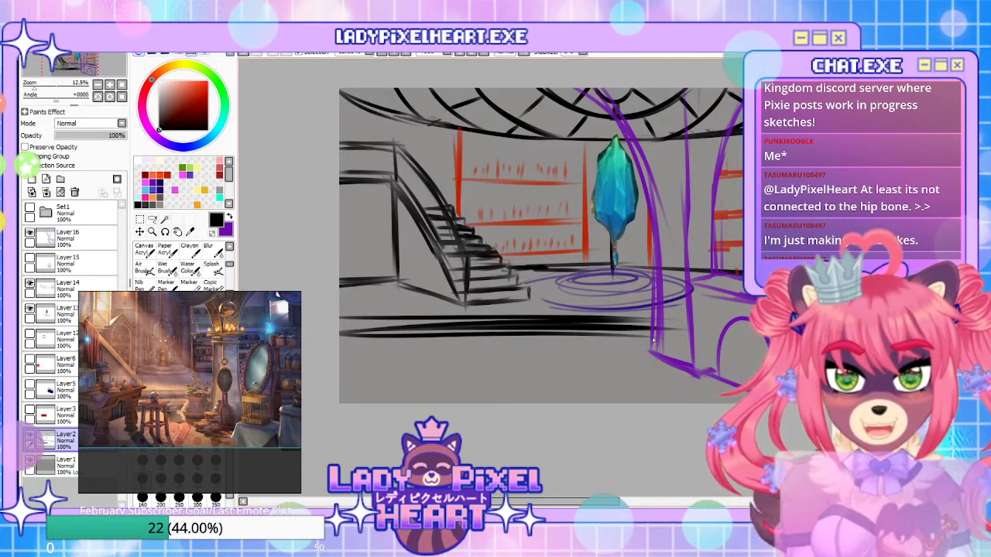
Redraw the lower black floor-edge line up to the purple pillar and clean up its stray strokes
left_click_drag(600, 392, 591, 312)
mouse_move(660, 329)
left_mouse_down()
mouse_move(632, 353)
mouse_move(692, 350)
left_mouse_up()
left_click_drag(348, 272, 676, 277)
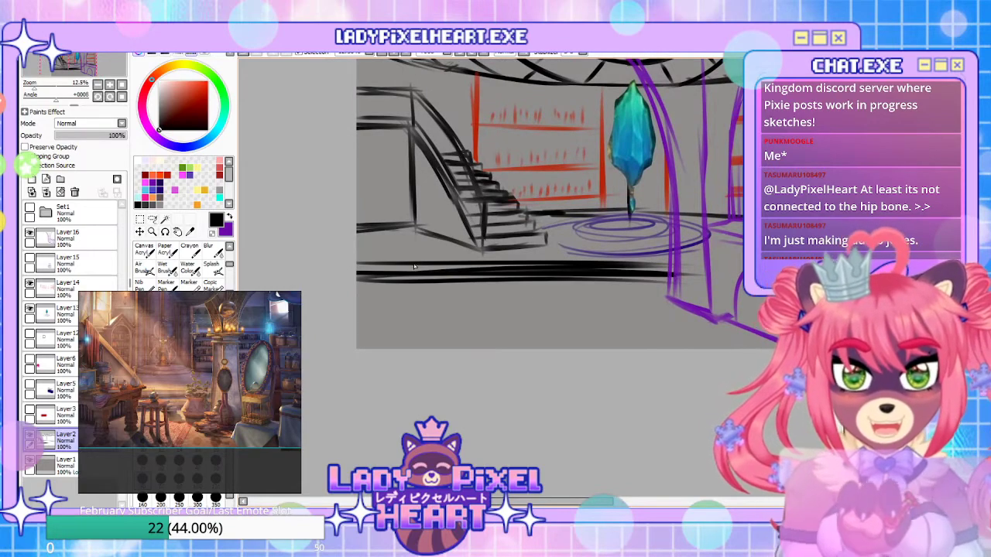
left_click_drag(359, 271, 664, 273)
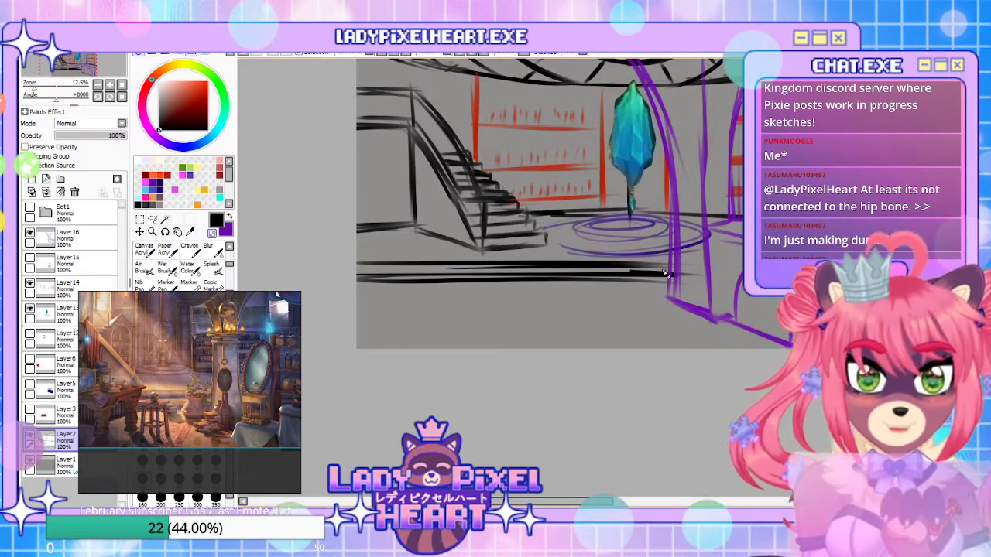
mouse_move(615, 379)
left_mouse_down()
mouse_move(606, 307)
mouse_move(609, 347)
left_mouse_up()
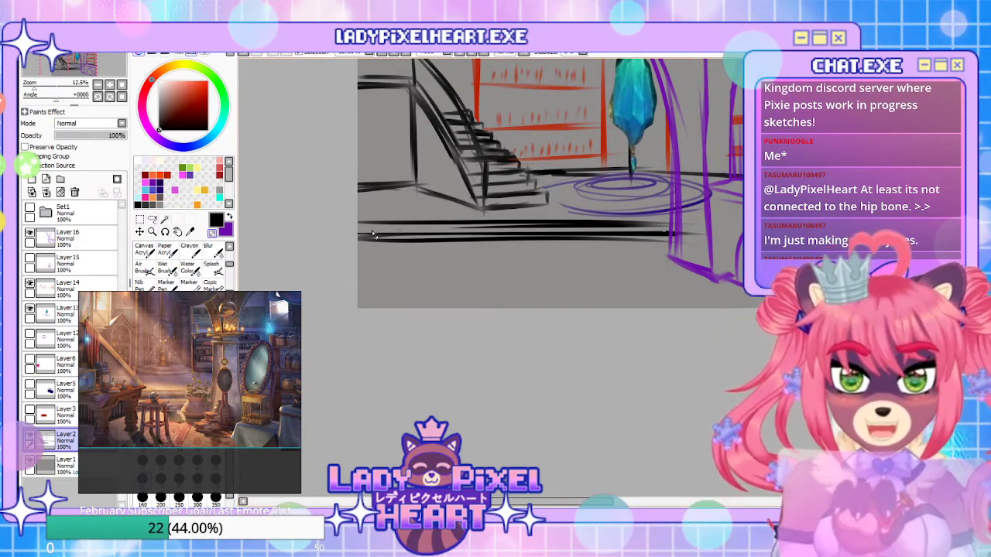
left_click_drag(421, 301, 501, 247)
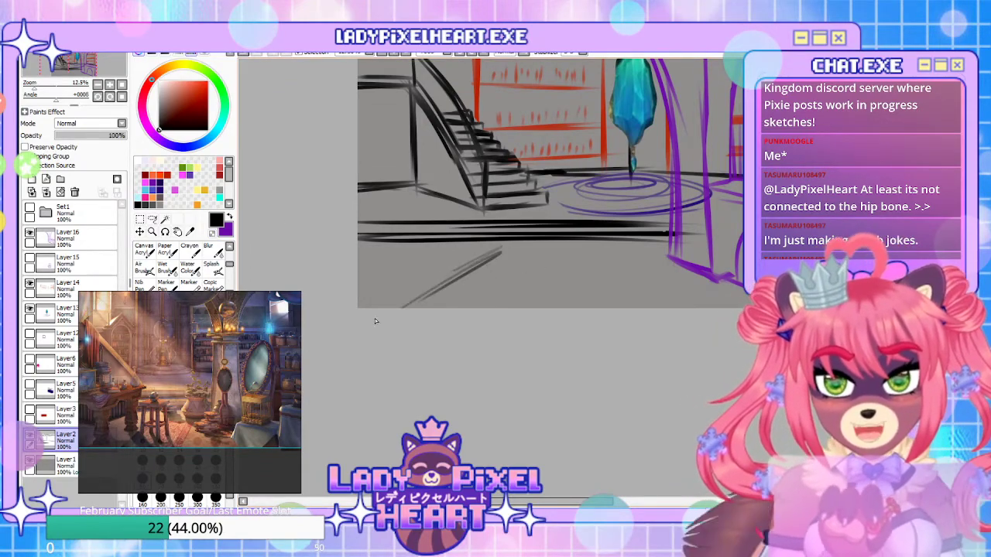
left_click_drag(389, 311, 466, 263)
key("ctrl+z")
key("ctrl+z")
key("ctrl+z")
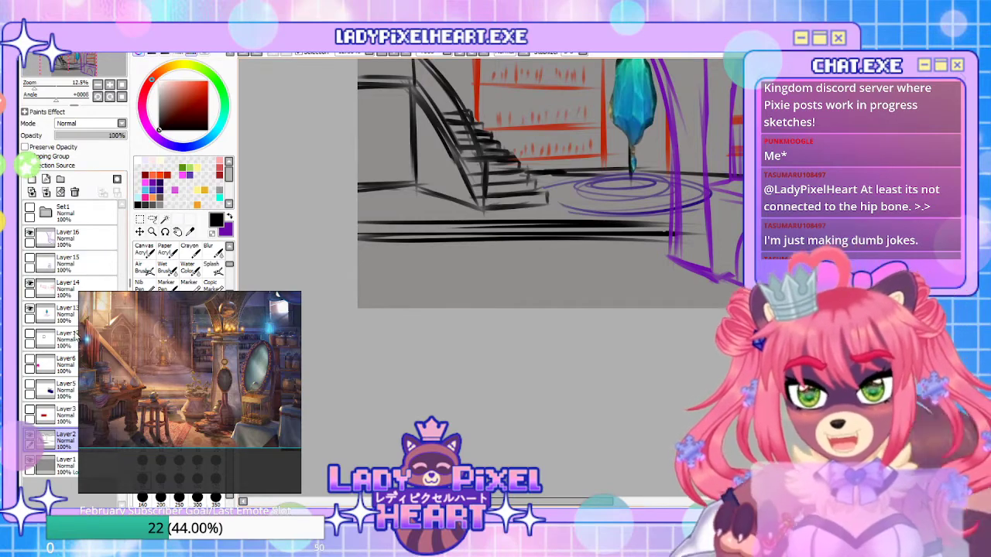
Show Layer5 to check its dark purple furniture block, and delete that layer
left_click(29, 384)
left_click(91, 382)
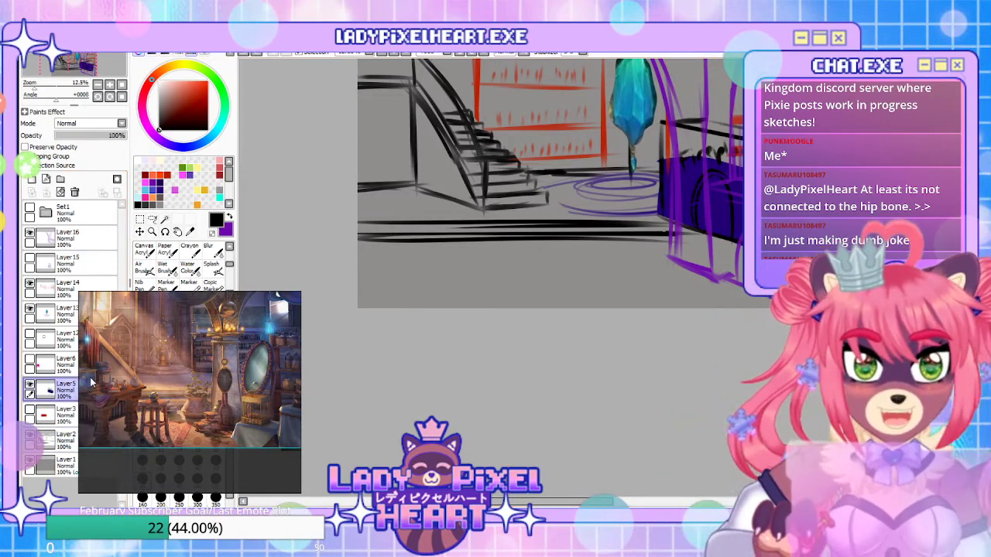
left_click(30, 385)
left_click(75, 192)
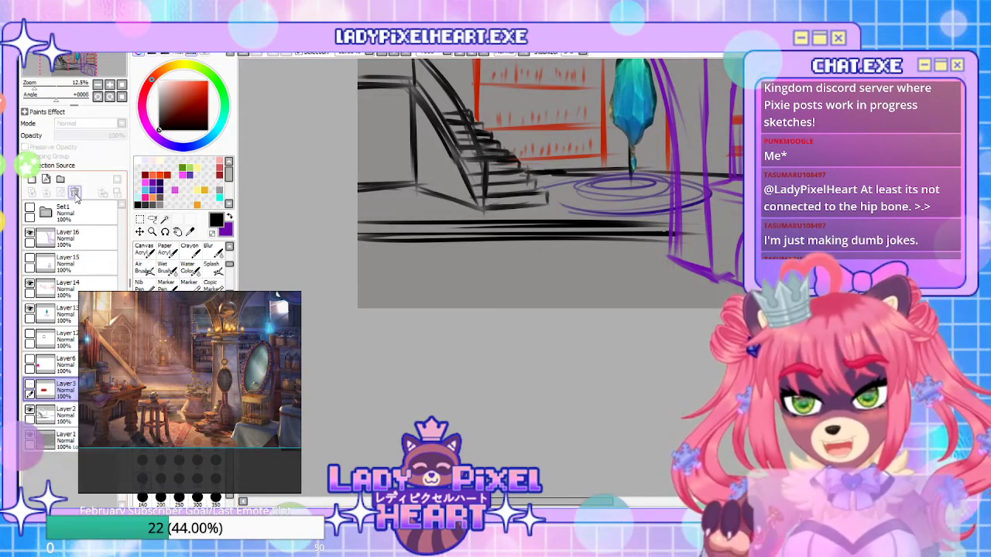
Show the pink globe on Layer6 and move it slightly up so it stands on the raised level beside the staircase
left_click(30, 360)
left_click(62, 364)
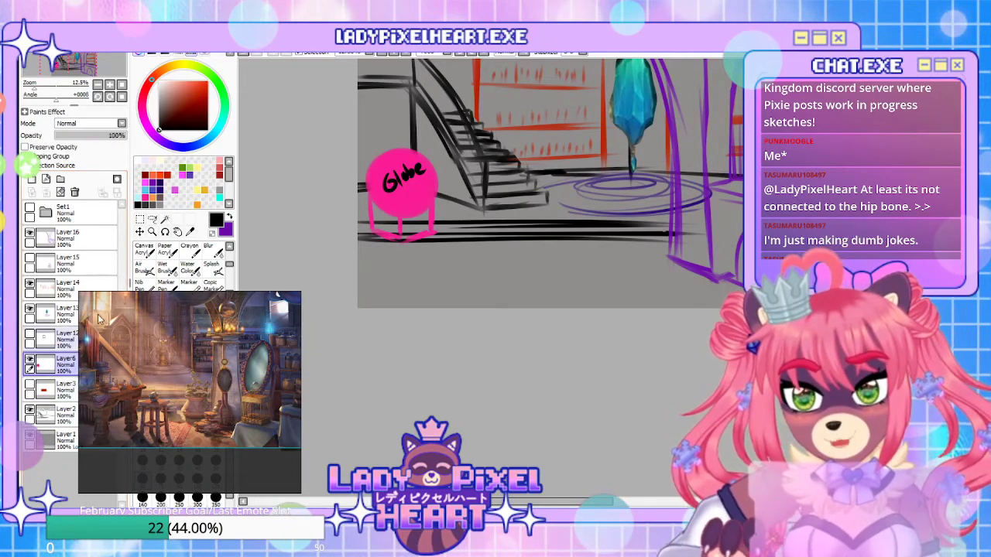
left_click(139, 233)
left_click_drag(417, 222, 415, 198)
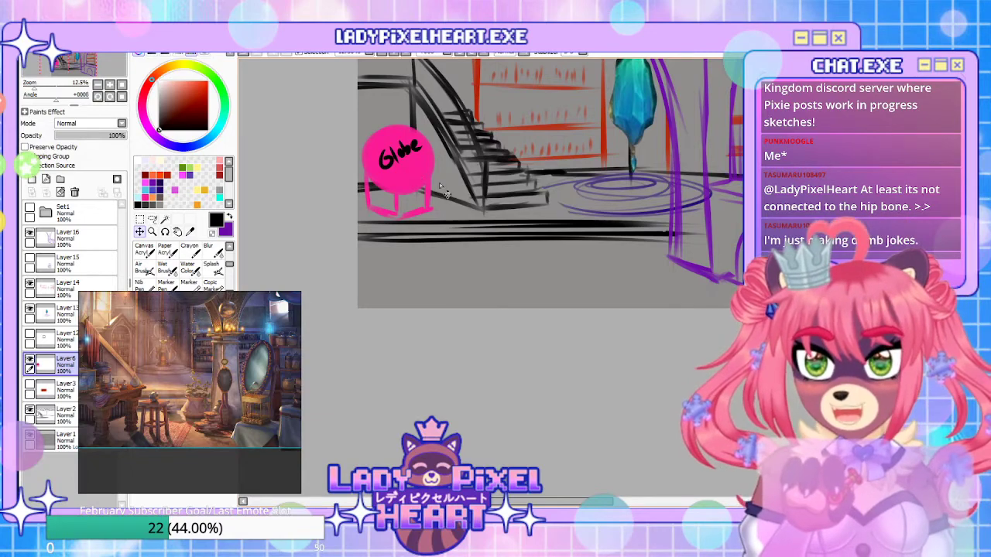
Move the purple pillar and fireplace sketch on Layer16 to the left, toward the crystal
left_click_drag(577, 197, 524, 401)
left_click(68, 236)
left_click(140, 232)
left_click_drag(561, 305, 620, 305)
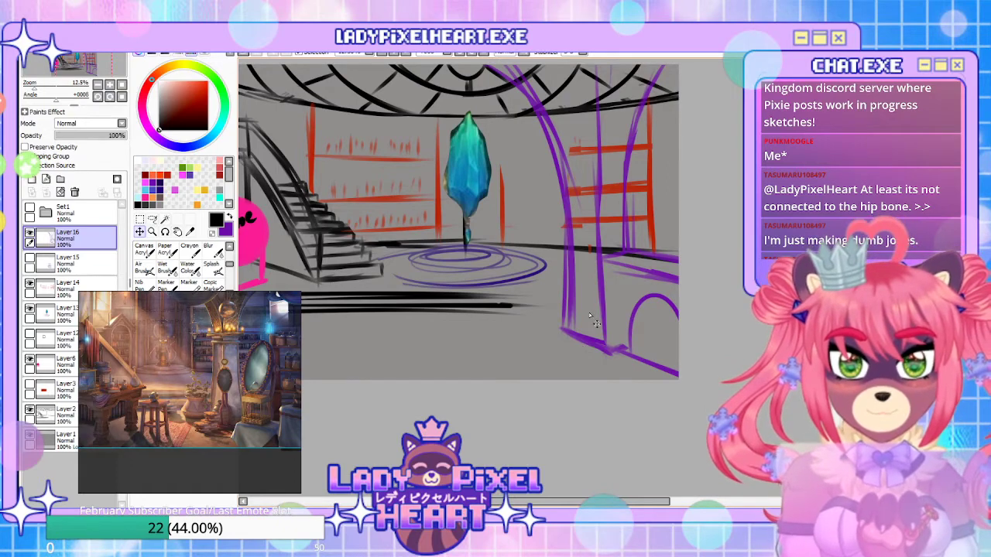
left_click_drag(592, 329, 558, 303)
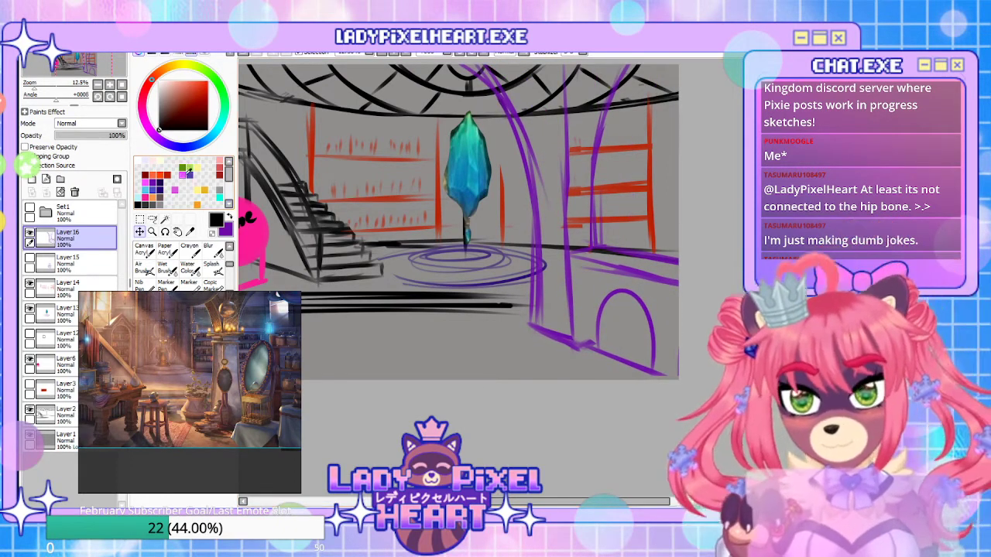
On Layer14, extend the right bookcase's shelves in red past the pillar and thicken its left upright near the crystal
left_click(173, 175)
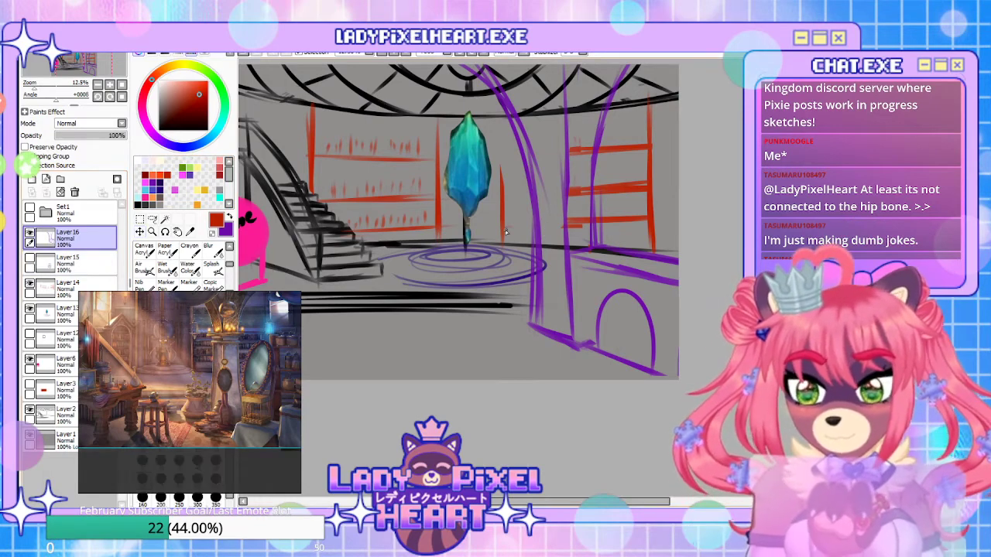
left_click(86, 288)
left_click_drag(506, 157, 593, 150)
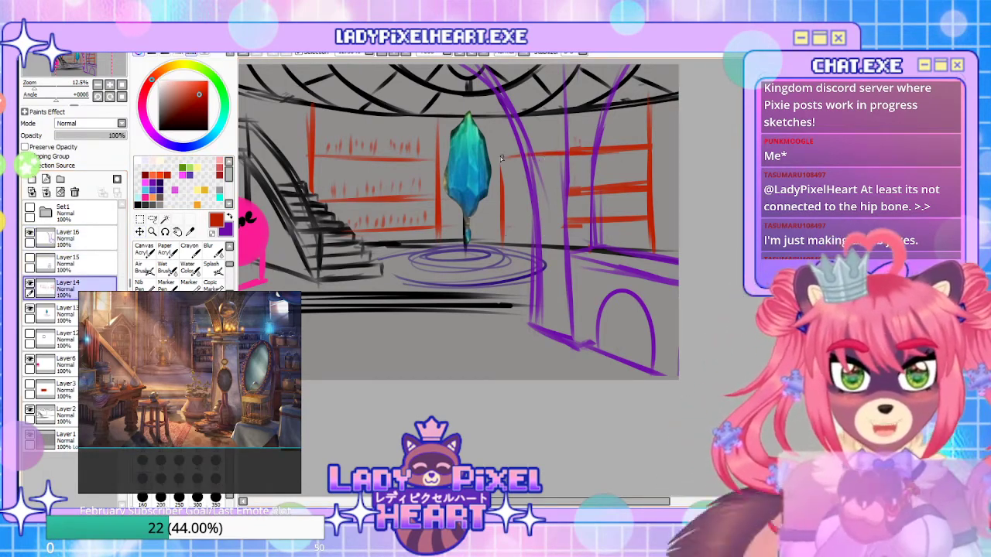
left_click_drag(506, 243, 506, 183)
left_click_drag(500, 145, 499, 192)
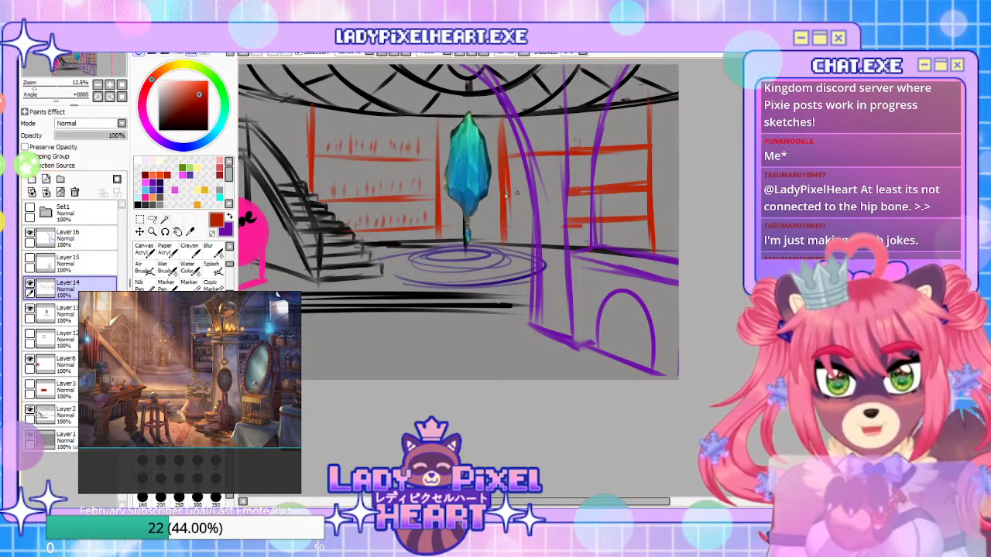
Sketch short red vertical strokes as books along the shelves of the right bookcase
left_click_drag(514, 175, 514, 191)
left_click_drag(522, 174, 521, 190)
left_click_drag(528, 175, 529, 189)
left_click_drag(603, 126, 611, 143)
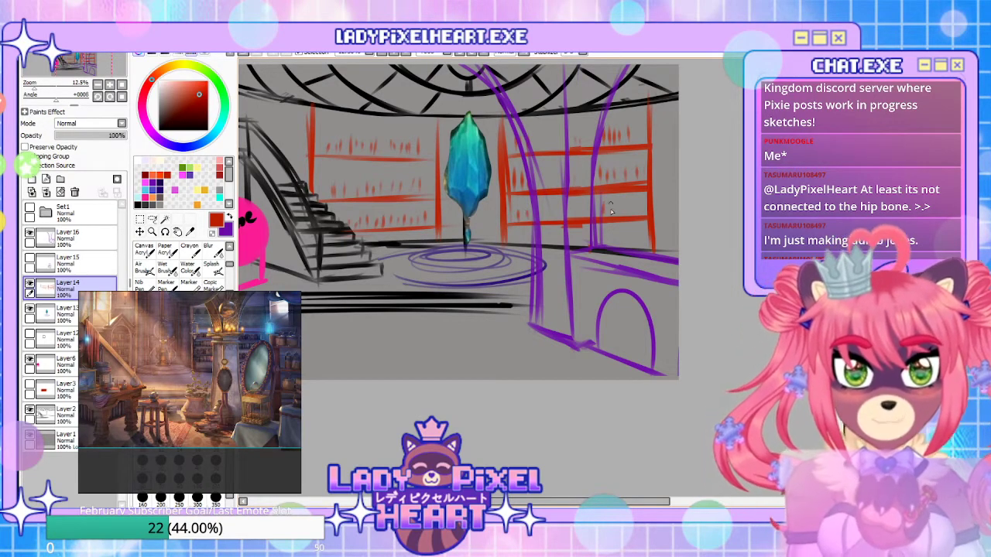
Hide and reshow the red bookshelves on Layer14 to compare the composition with and without them
left_click_drag(615, 260, 582, 411)
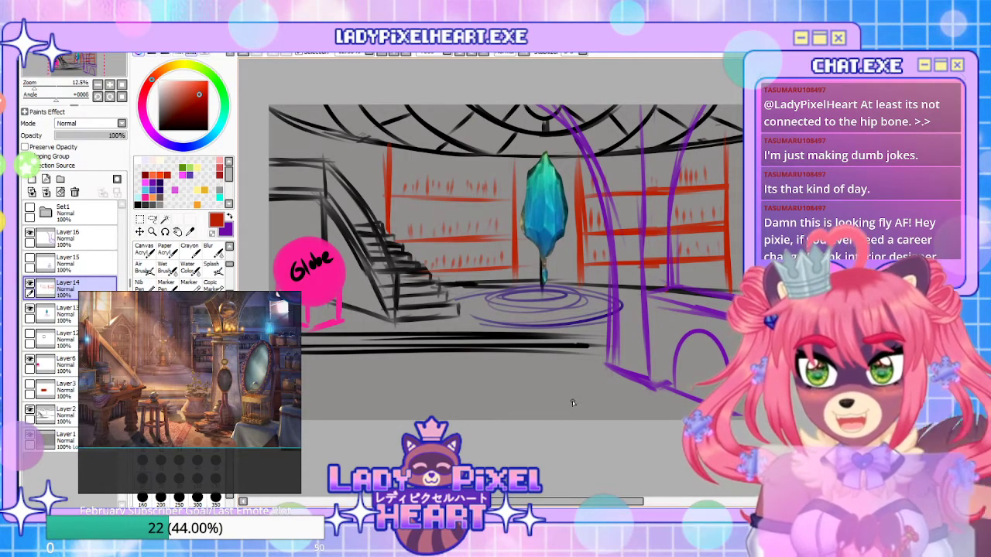
left_click_drag(541, 425, 516, 380)
left_click(29, 286)
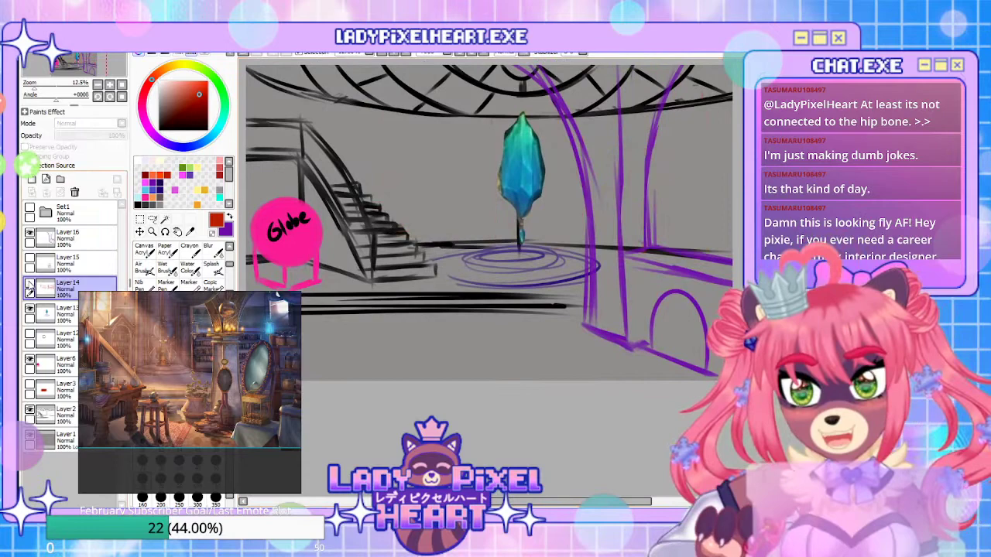
left_click(29, 286)
left_click_drag(539, 398, 567, 359)
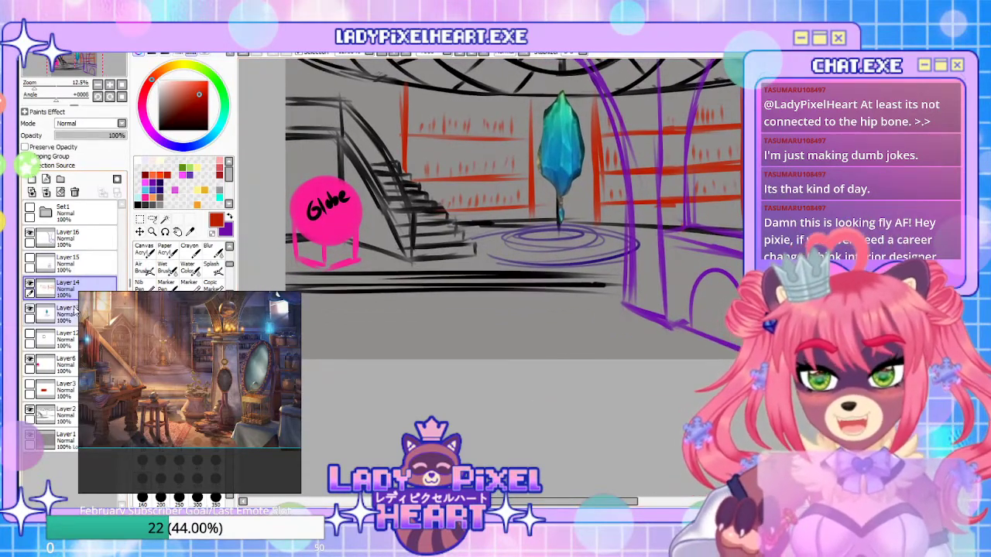
Show the hidden desk layer and clear the red desk block and its label from it
left_click(30, 284)
left_click(30, 285)
left_click(30, 360)
left_click(30, 361)
left_click(29, 386)
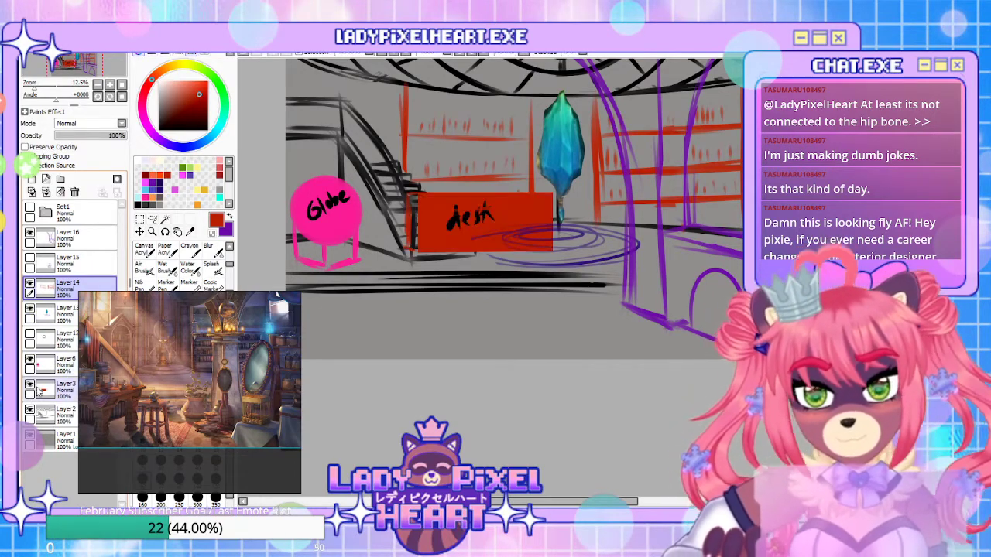
left_click(45, 389)
left_click(140, 231)
left_click_drag(548, 225, 552, 336)
left_click_drag(442, 350, 457, 313)
key("Delete")
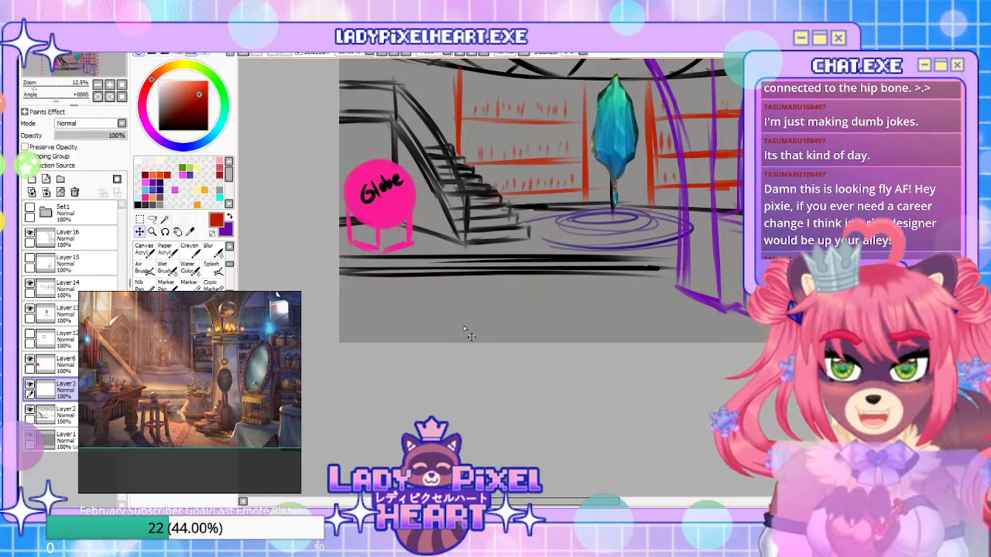
key("b")
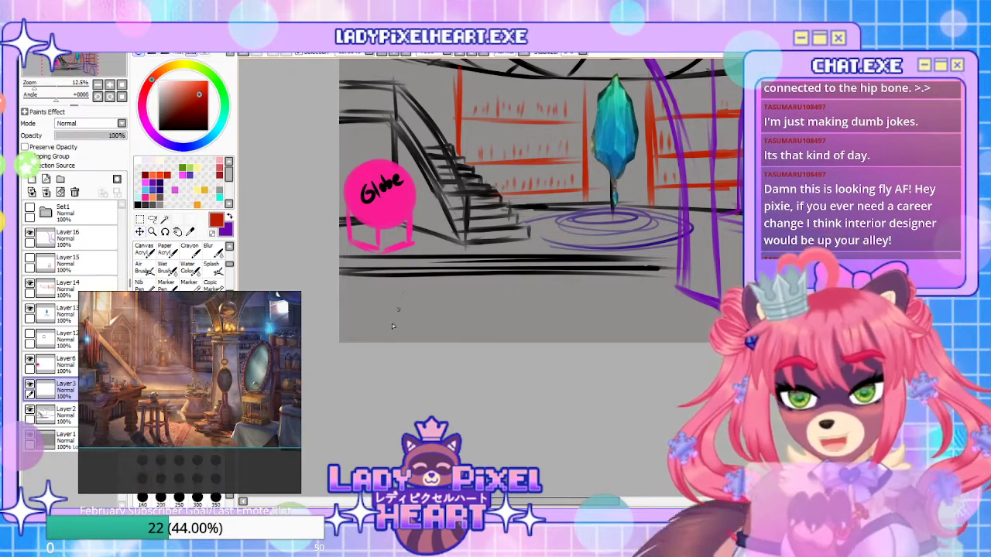
left_click_drag(372, 298, 369, 376)
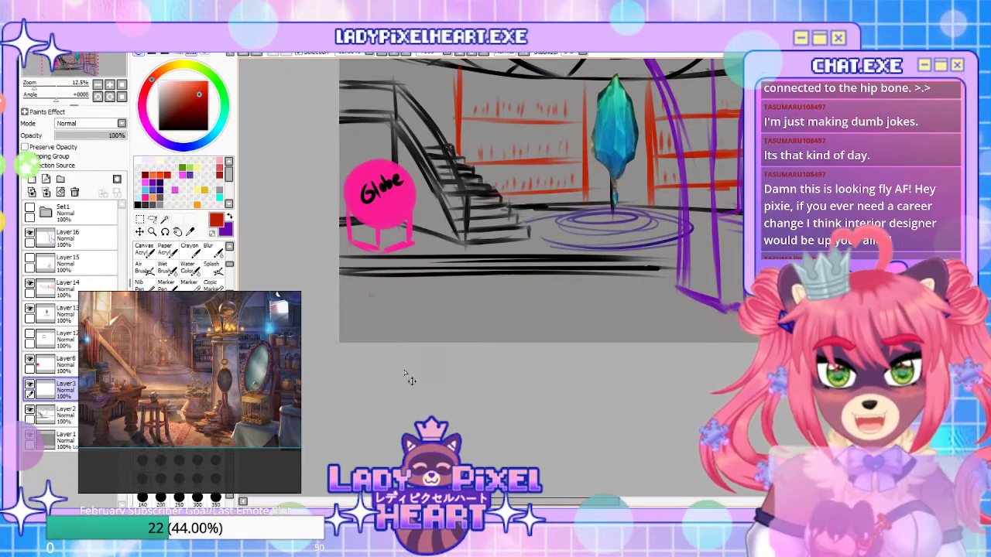
left_click_drag(341, 269, 416, 270)
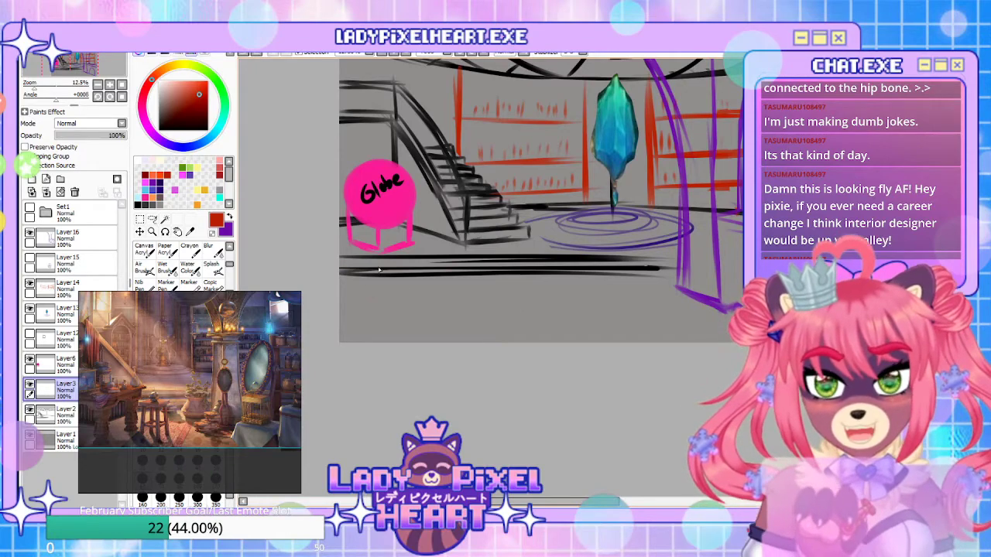
left_click_drag(340, 266, 455, 266)
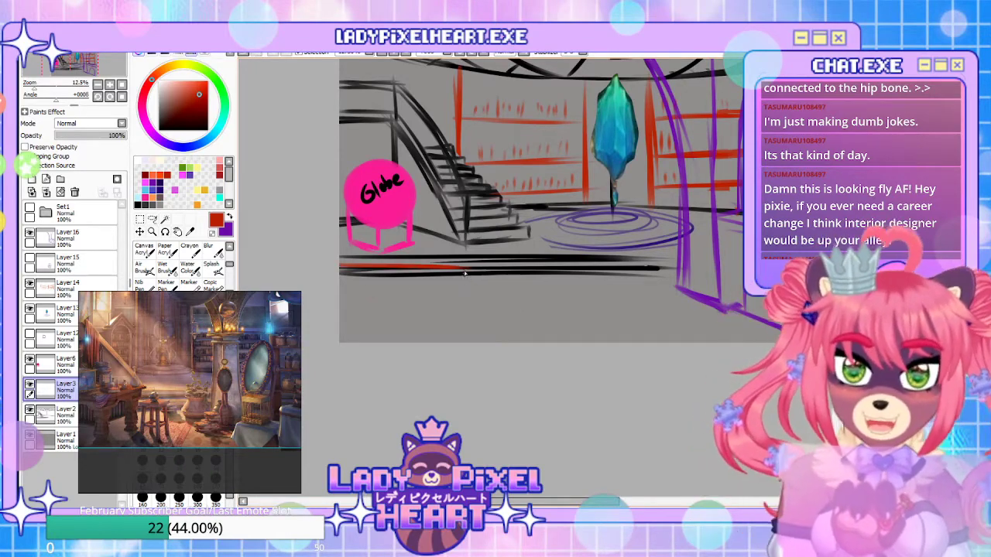
left_click_drag(471, 313, 419, 341)
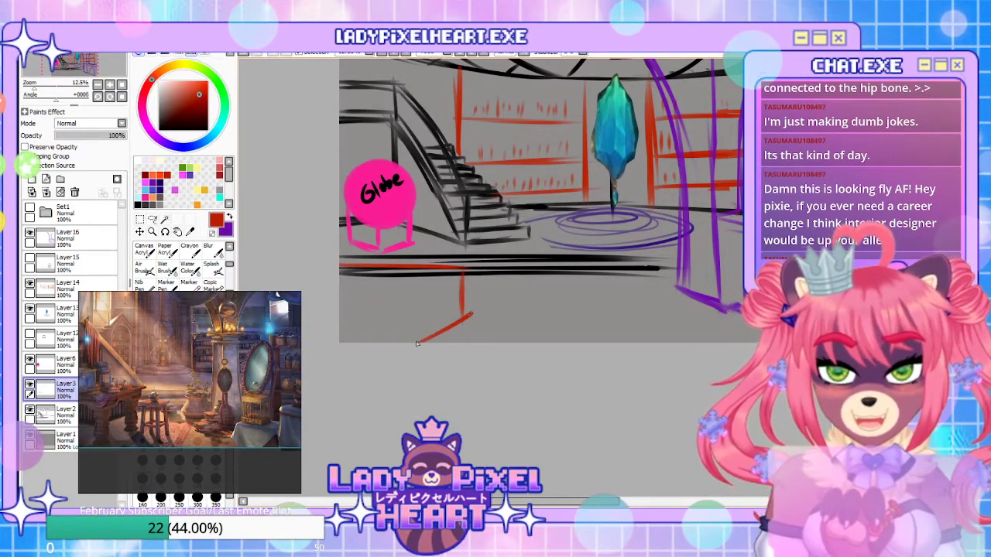
key("ctrl+z")
key("ctrl+z")
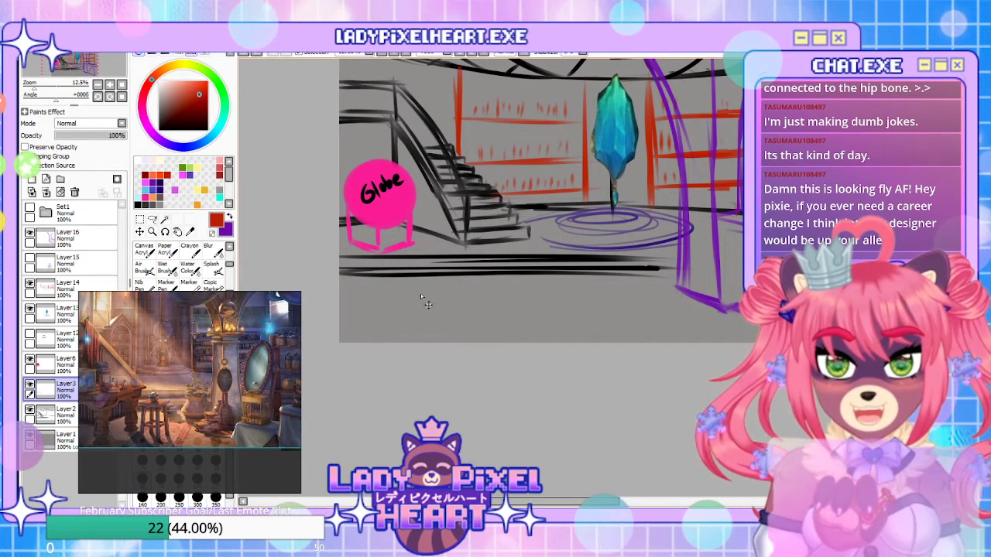
Sketch a red angular desk outline in the lower-left corner of the room, below the globe
left_click_drag(411, 267, 383, 341)
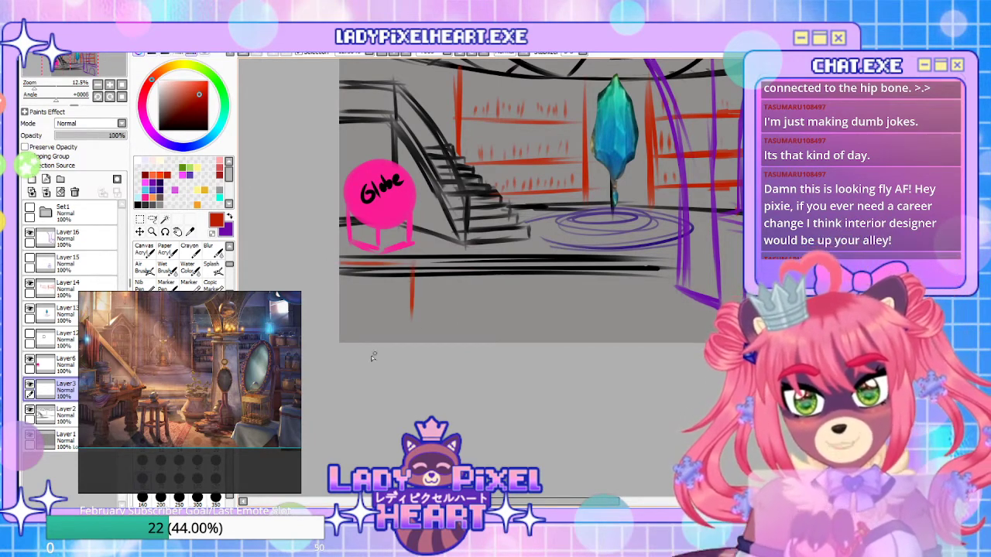
left_click_drag(411, 264, 345, 303)
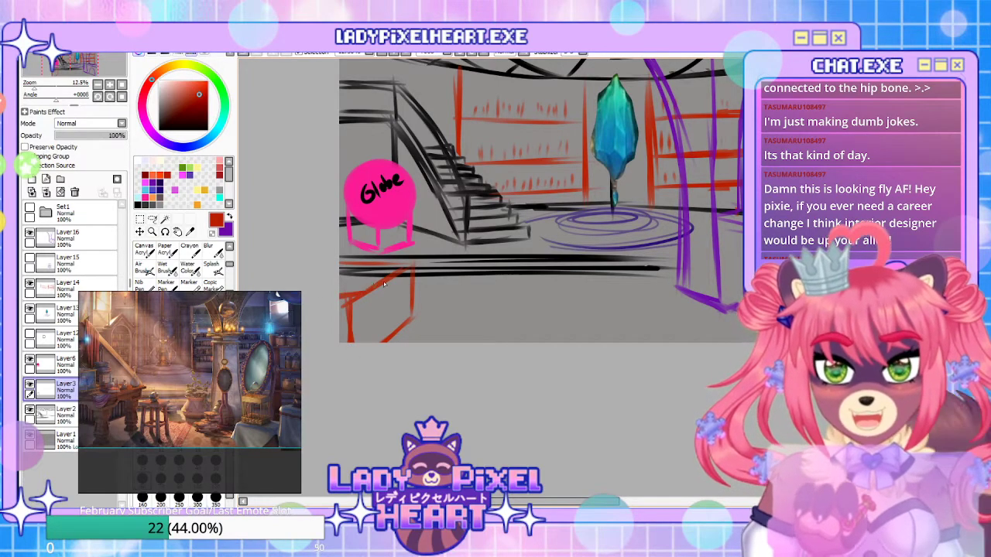
left_click_drag(410, 268, 404, 325)
left_click_drag(574, 400, 531, 357)
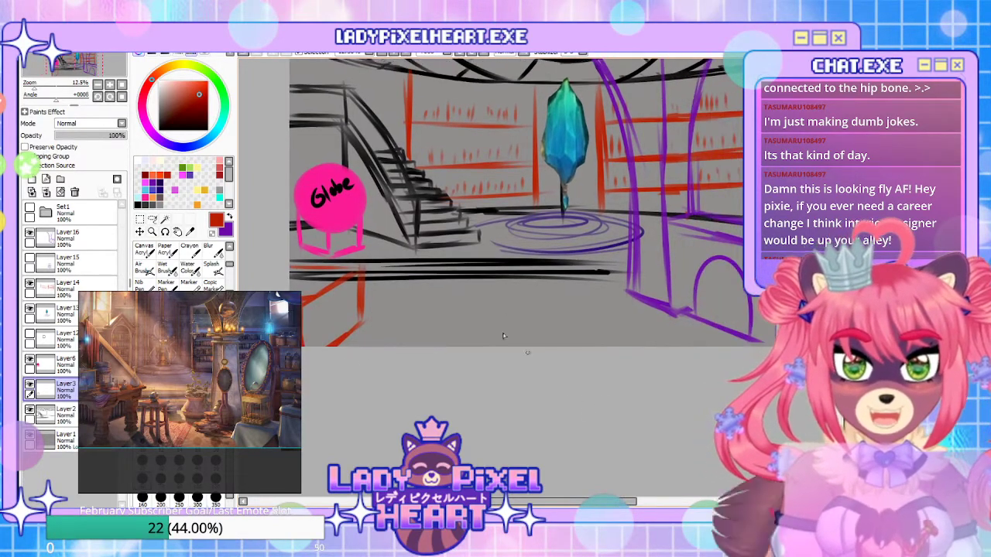
left_click_drag(480, 209, 395, 246)
key("ctrl+z")
left_click_drag(483, 348, 418, 340)
key("ctrl+z")
Extend the desk sketch with a horizontal red edge and a slanted end line across the foreground
mouse_move(586, 420)
left_mouse_down()
mouse_move(568, 409)
mouse_move(579, 382)
left_mouse_up()
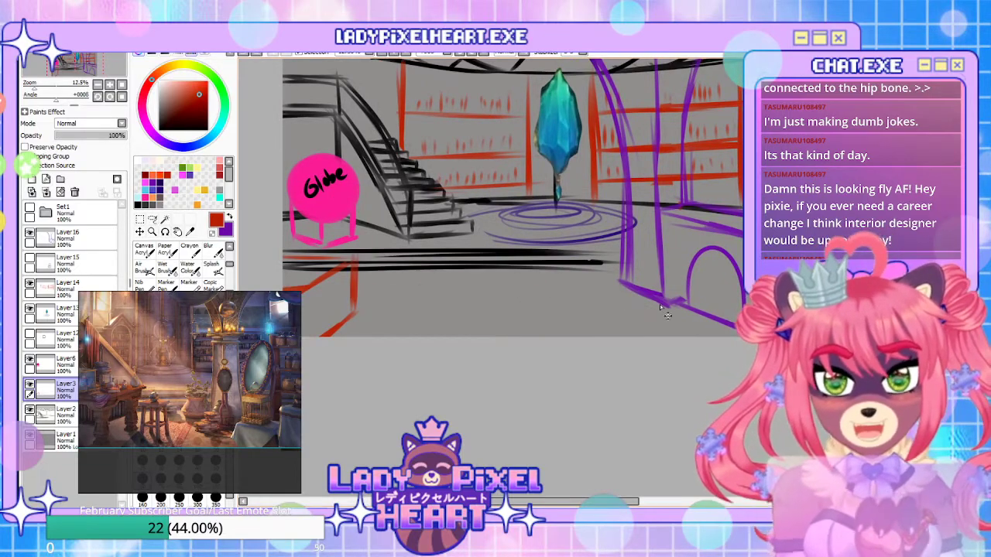
left_click_drag(358, 292, 473, 290)
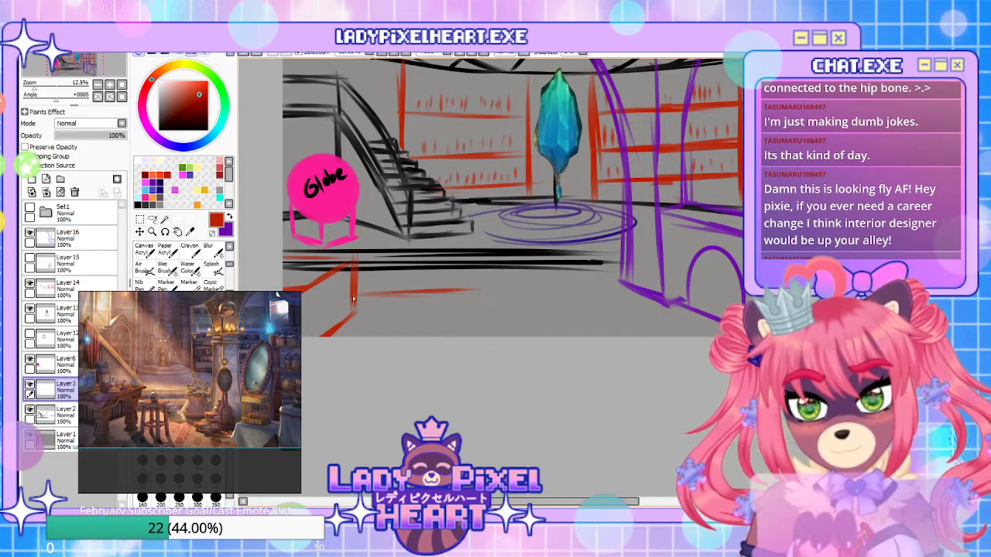
left_click_drag(543, 416, 551, 439)
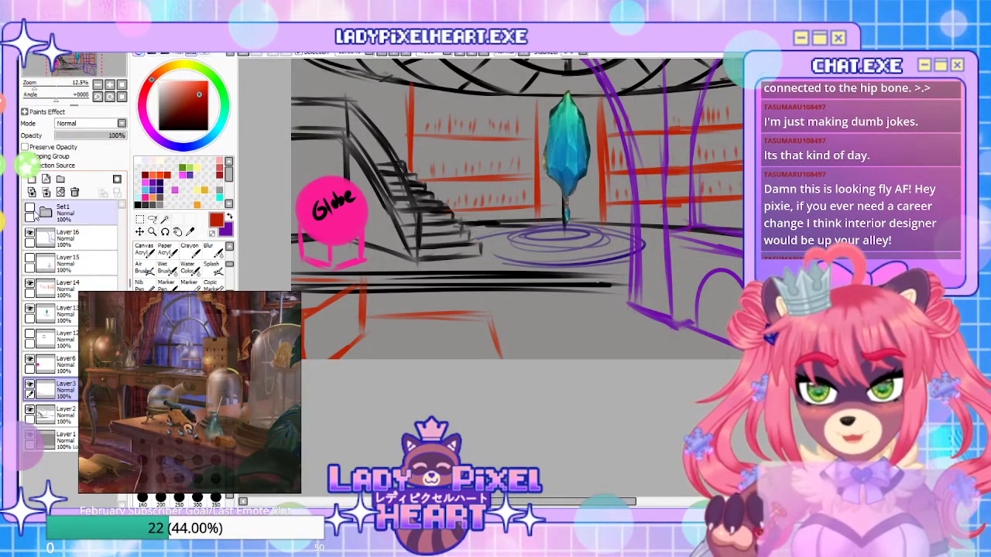
Show the Set1 group with the purple chair block and review the whole room composition
left_click(31, 209)
left_click(81, 218)
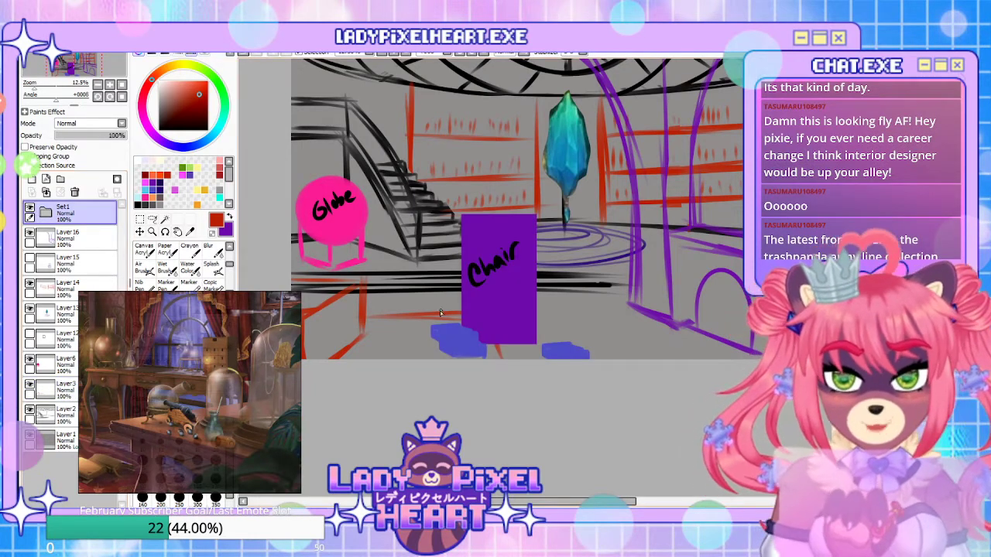
scroll(576, 309, "down", 1)
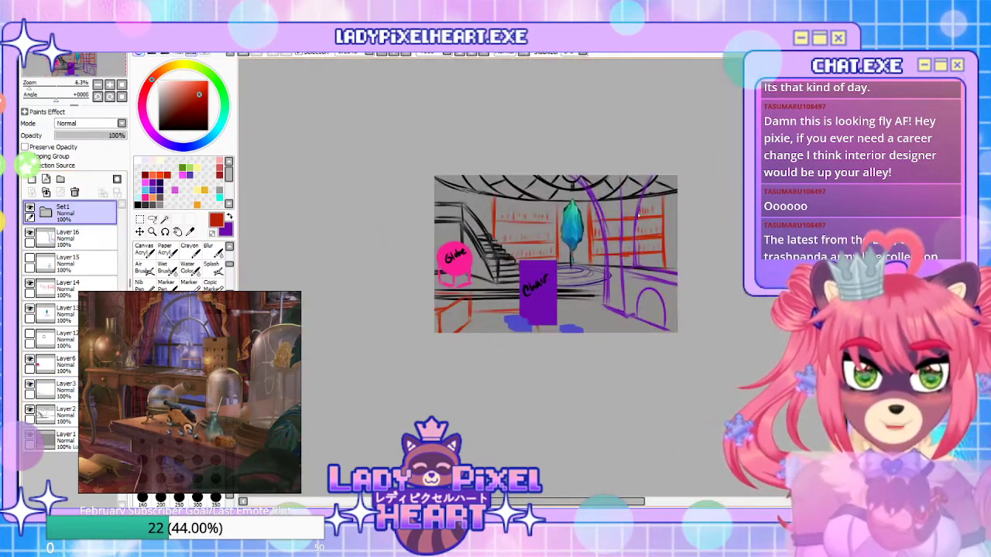
scroll(637, 203, "up", 1)
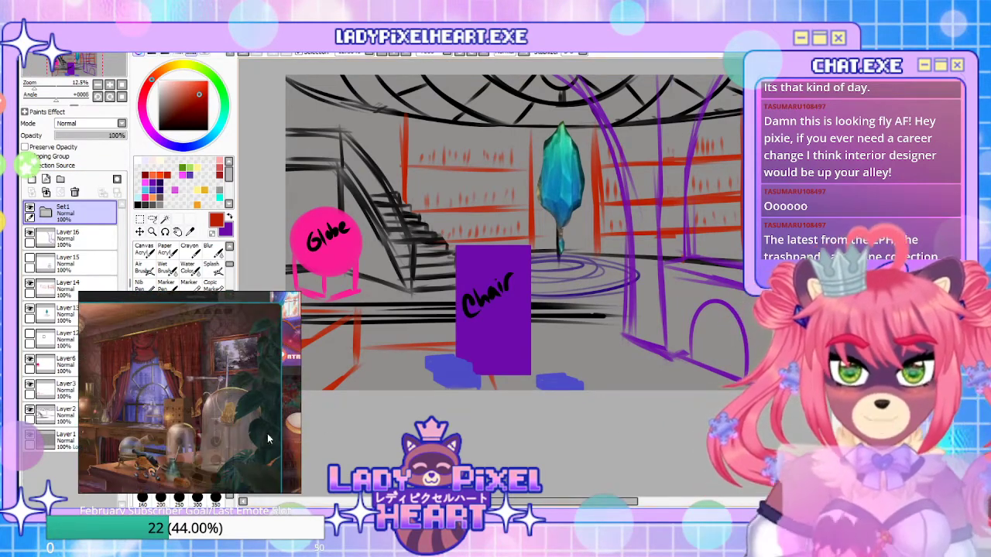
mouse_move(623, 307)
left_mouse_down()
mouse_move(565, 341)
mouse_move(554, 325)
left_mouse_up()
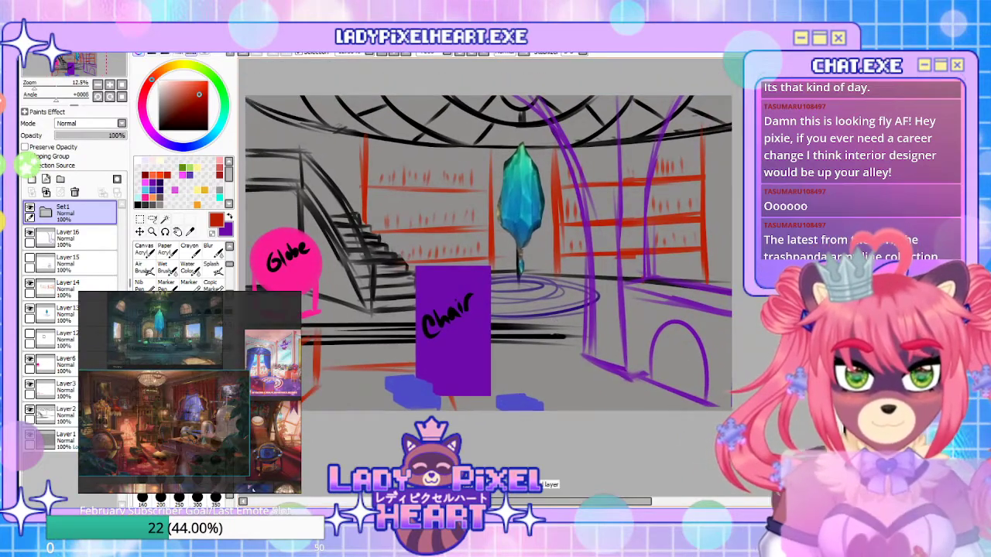
Lasso the left red bookshelf on Layer14, shift it left over the staircase, and deselect it
left_click(70, 286)
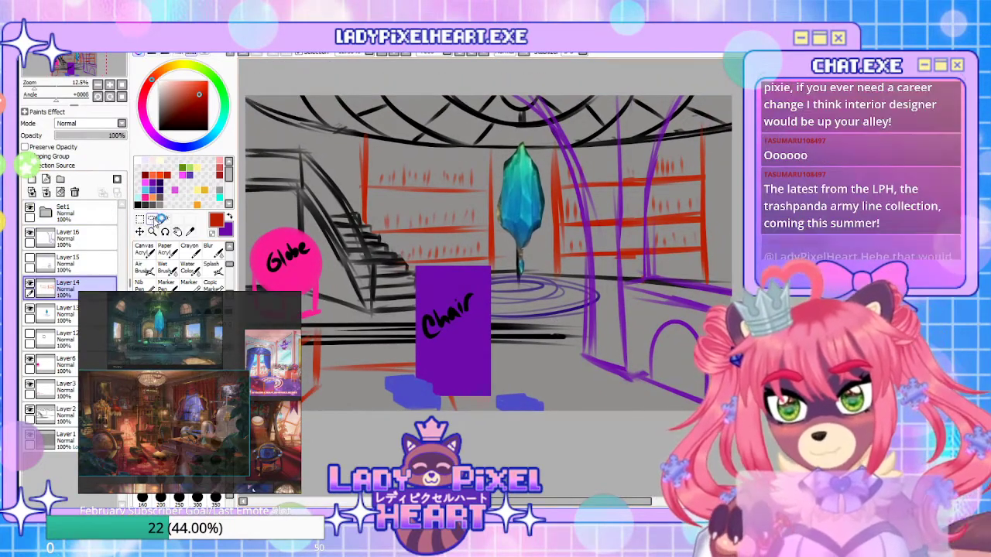
left_click(153, 219)
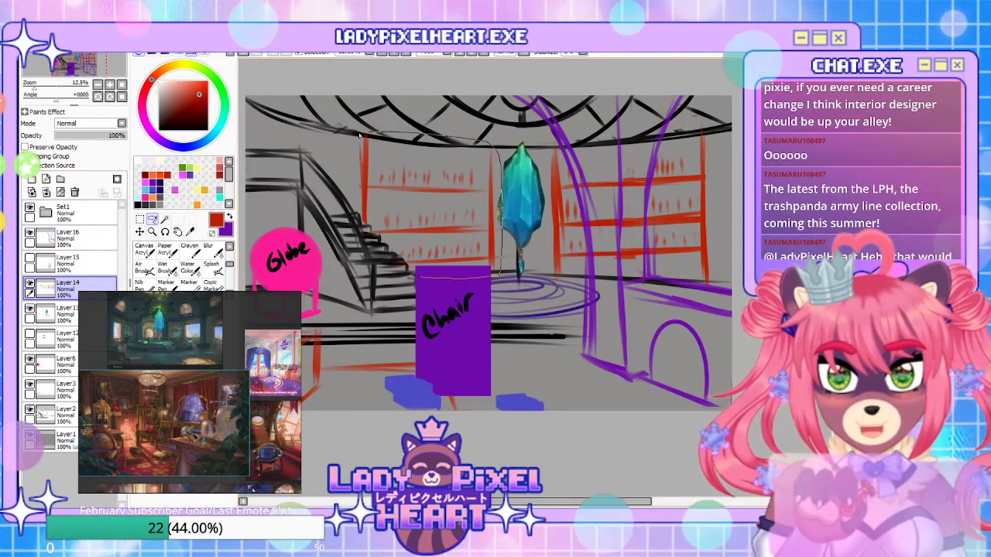
left_click_drag(359, 136, 416, 274)
left_click_drag(483, 279, 443, 277)
left_click_drag(433, 224, 386, 226)
key("ctrl+d")
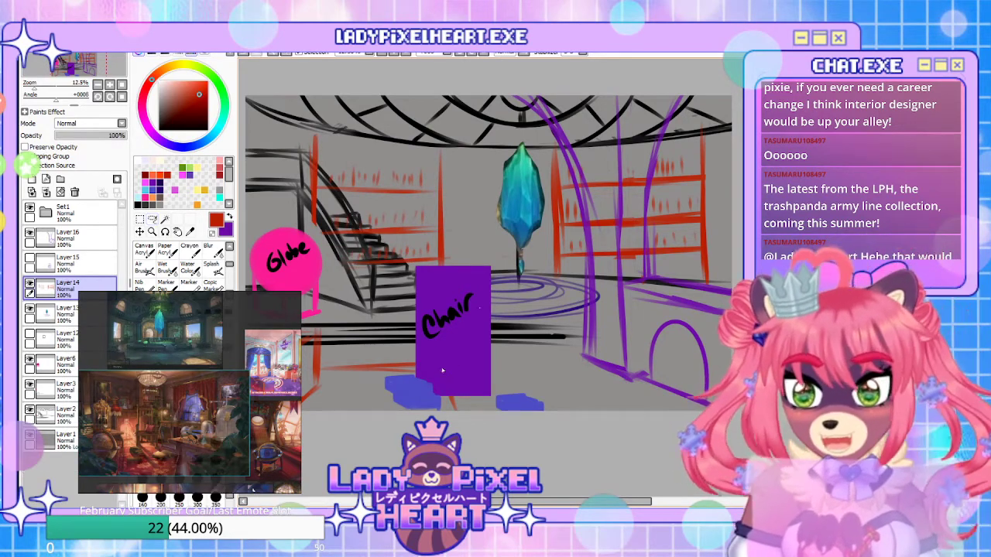
Show the black picture frame on Layer12, move it between the two bookshelves, and enlarge it to fill the gap
left_click(54, 389)
left_click(30, 338)
left_click(58, 338)
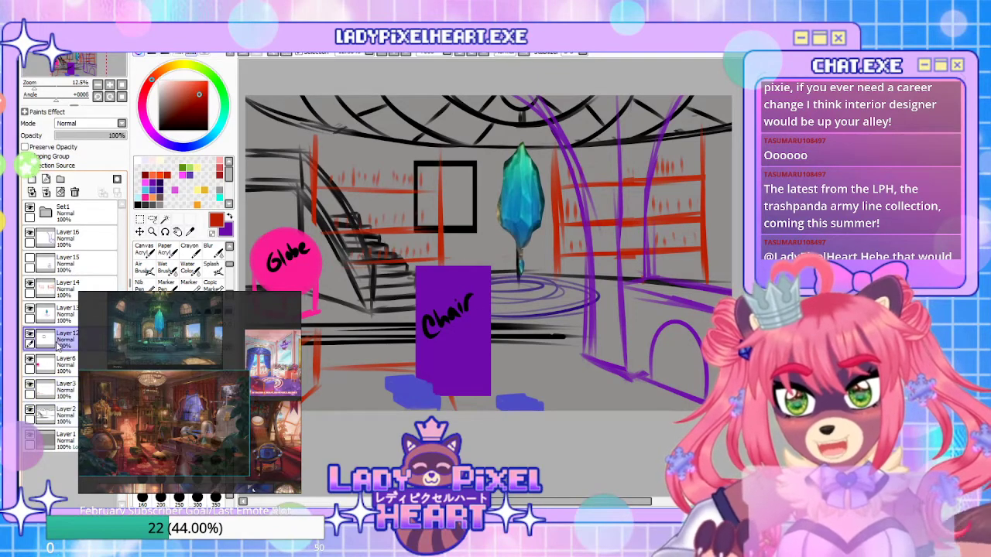
left_click(140, 231)
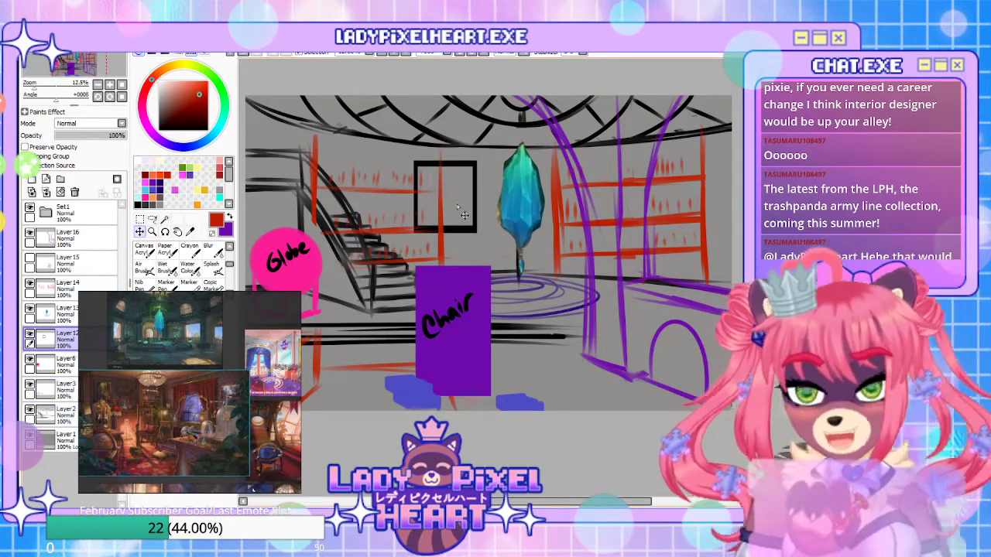
left_click_drag(464, 224, 534, 272)
key("ctrl+t")
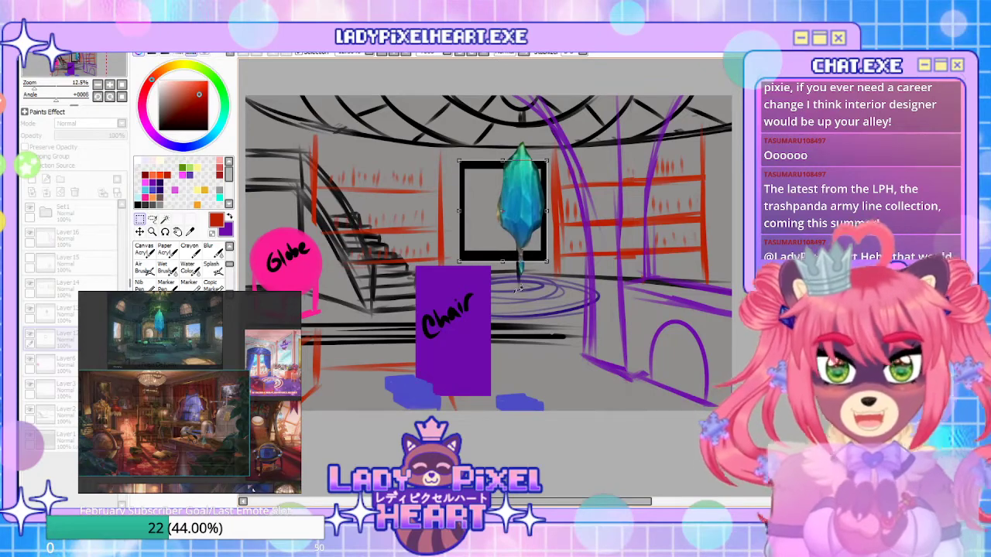
left_click_drag(548, 213, 540, 215)
key("Return")
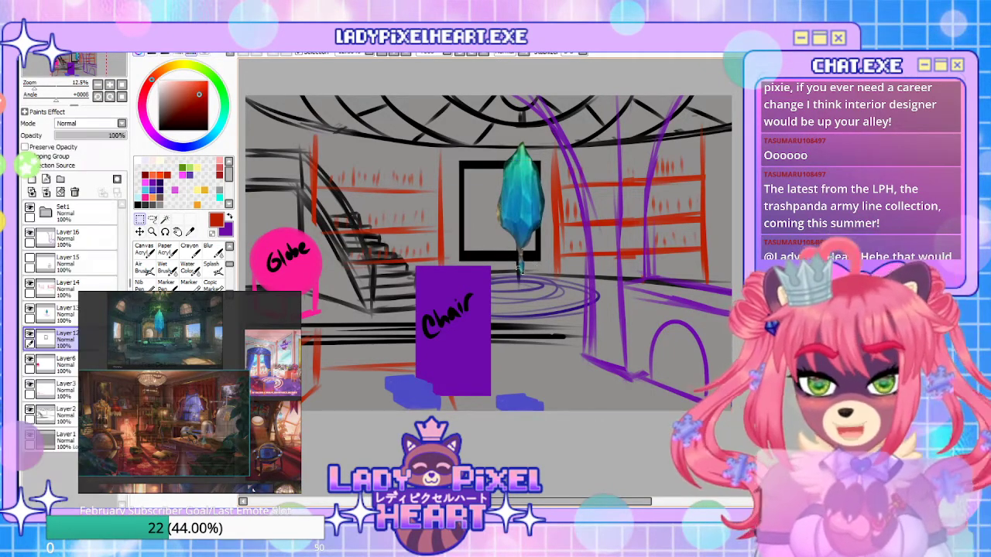
Move the crystal and its floor rings to the right of the frame and reorder their layer above the bookshelves
left_click_drag(541, 302, 567, 302)
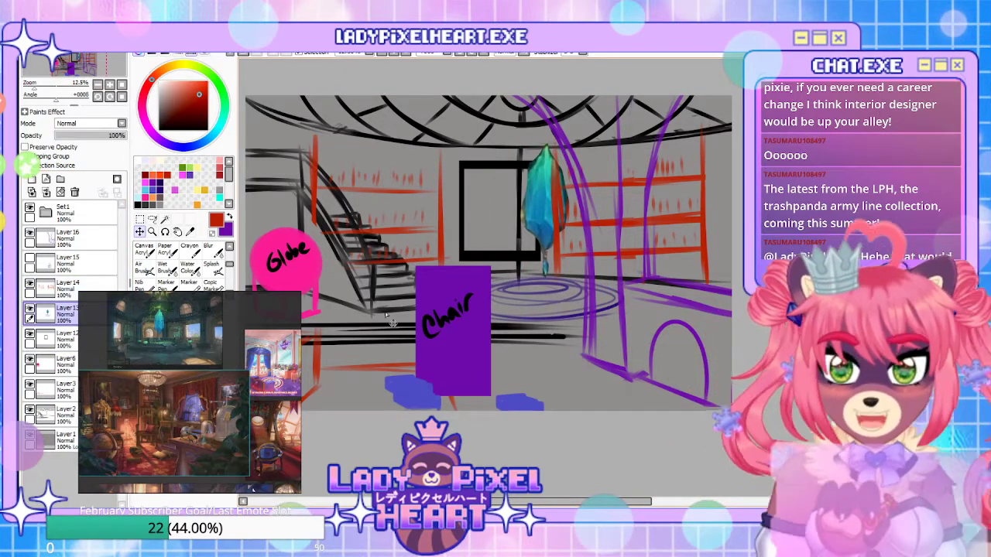
left_click_drag(68, 313, 71, 284)
left_click_drag(547, 313, 563, 326)
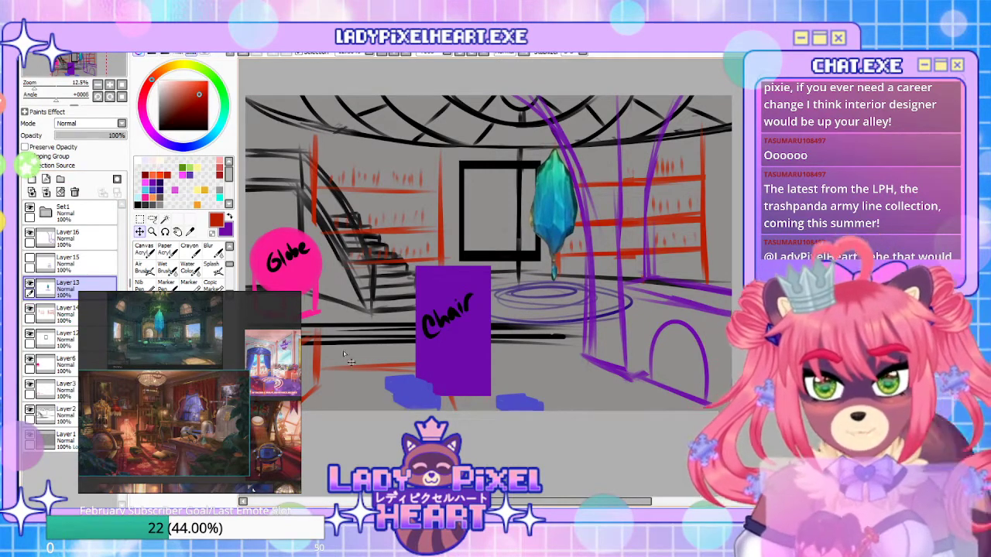
Erase the black vertical line running through the picture frame on Layer2
left_click(54, 412)
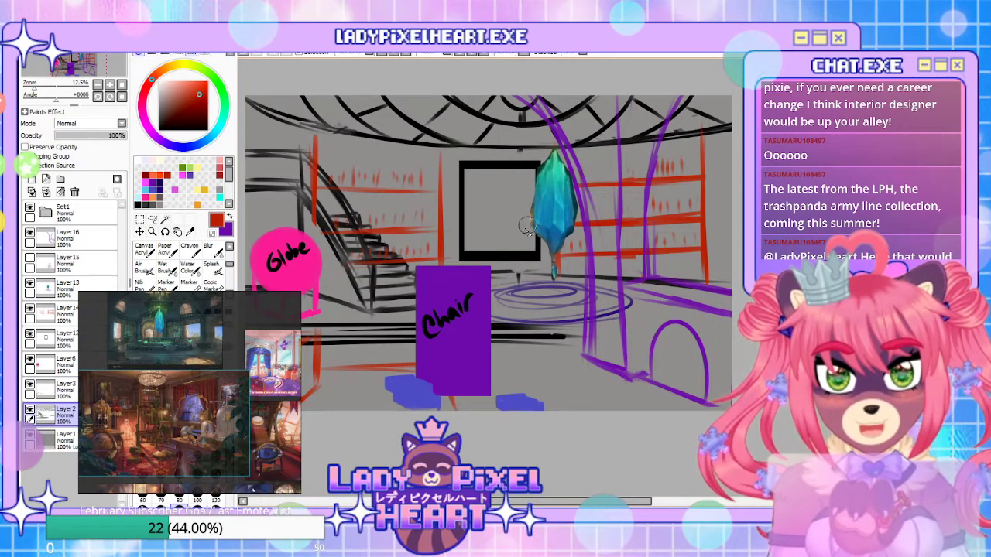
left_click_drag(569, 377, 608, 348)
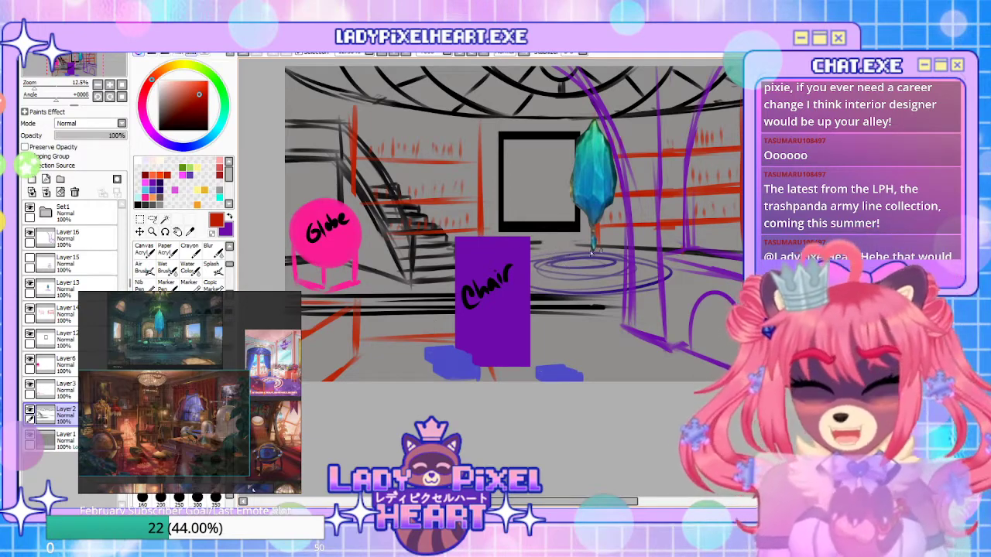
left_click_drag(698, 334, 648, 316)
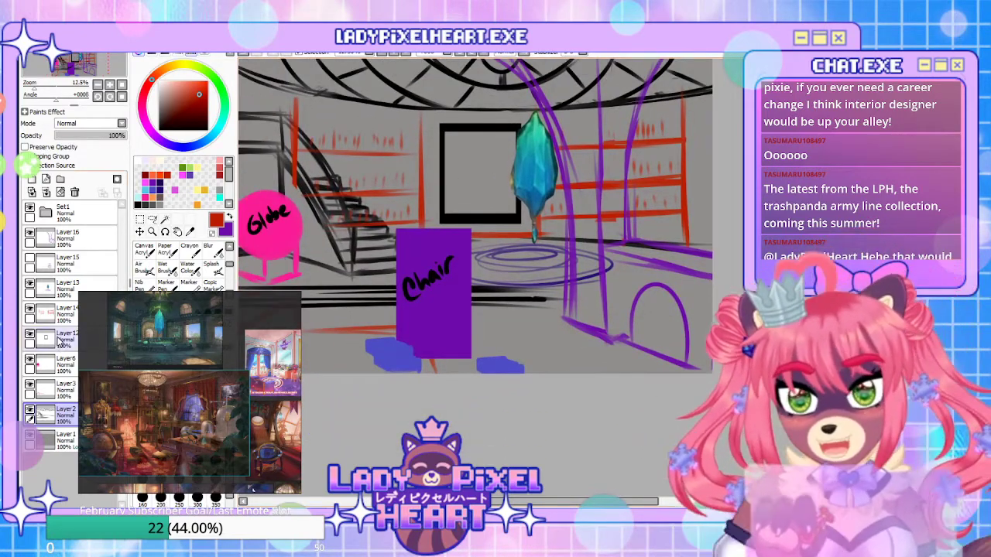
Handwrite the label "Fanart" in black inside the picture frame on Layer12
left_click(67, 339)
left_click(138, 204)
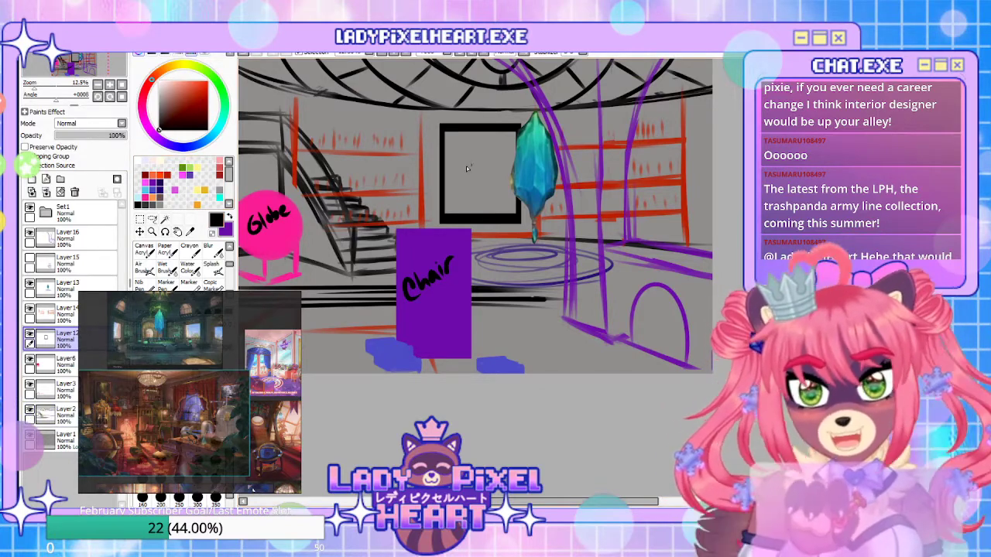
left_click_drag(474, 168, 484, 158)
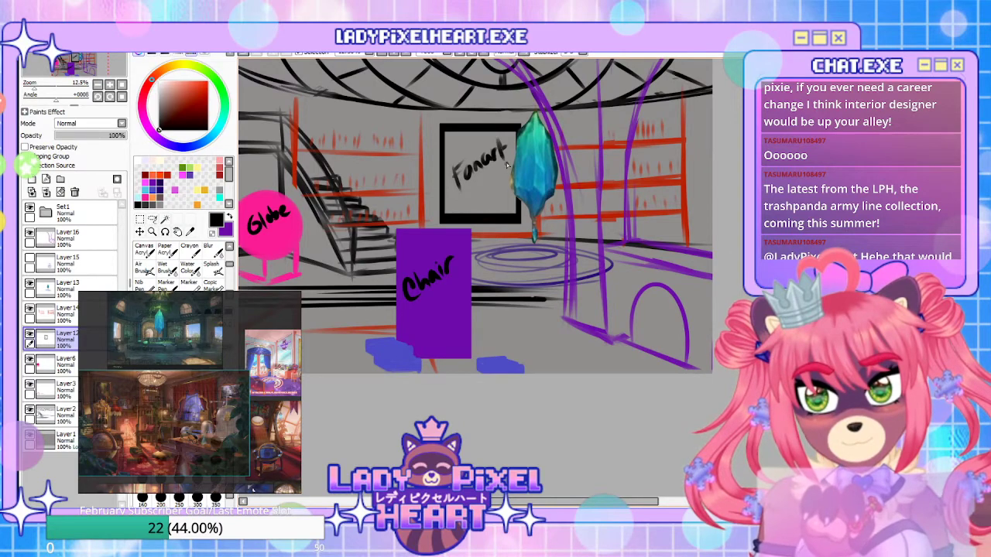
left_click_drag(490, 403, 567, 389)
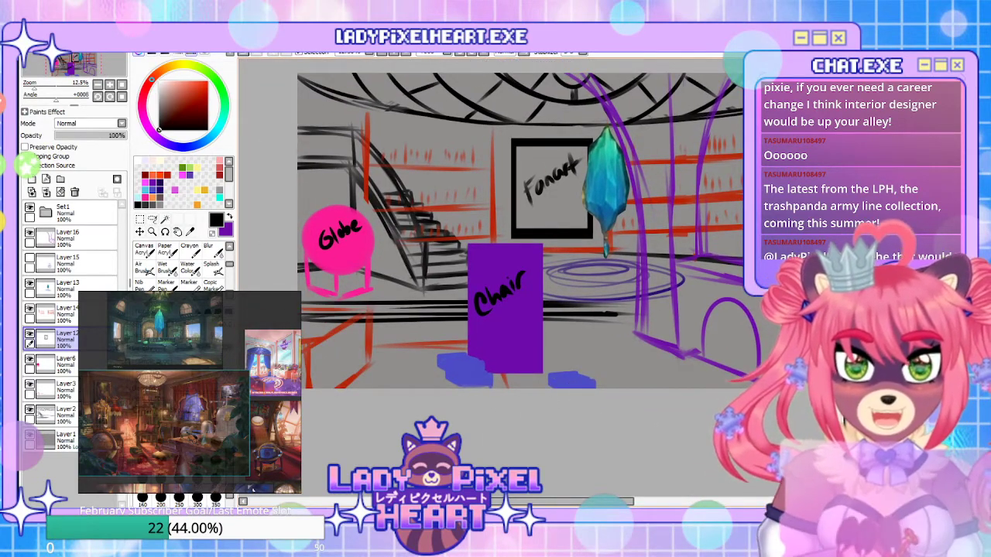
Add purple lines inside the small archway on Layer16, with a crossbar and vertical bars below it
left_click_drag(658, 415, 490, 368)
left_click_drag(504, 248, 504, 305)
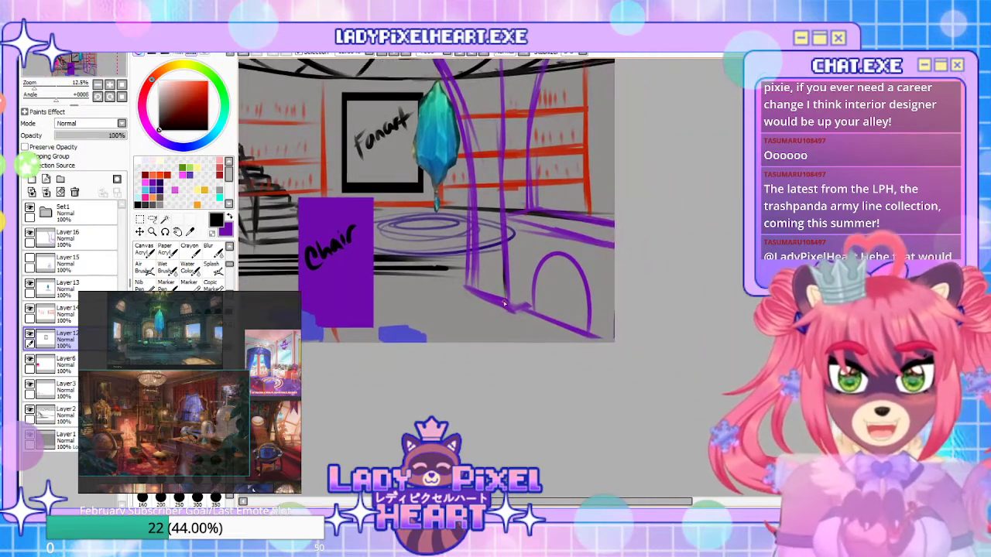
left_click(74, 236)
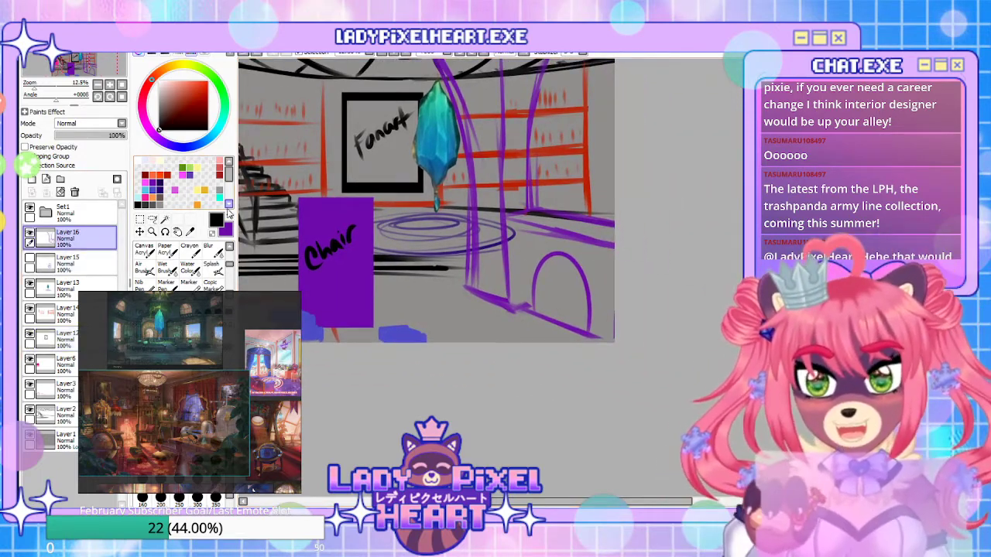
left_click(229, 216)
left_click_drag(518, 168, 526, 235)
left_click_drag(476, 412, 517, 414)
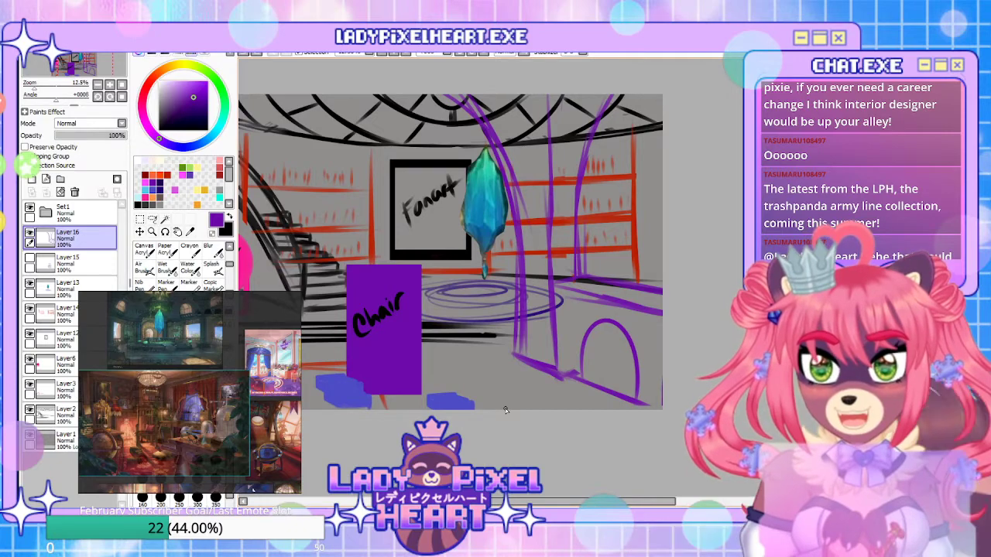
left_click_drag(504, 410, 565, 374)
mouse_move(628, 304)
left_mouse_down()
mouse_move(583, 298)
mouse_move(596, 304)
mouse_move(586, 301)
mouse_move(586, 341)
mouse_move(597, 312)
mouse_move(620, 318)
mouse_move(546, 319)
mouse_move(608, 313)
mouse_move(576, 307)
mouse_move(470, 402)
mouse_move(647, 408)
mouse_move(593, 411)
left_mouse_up()
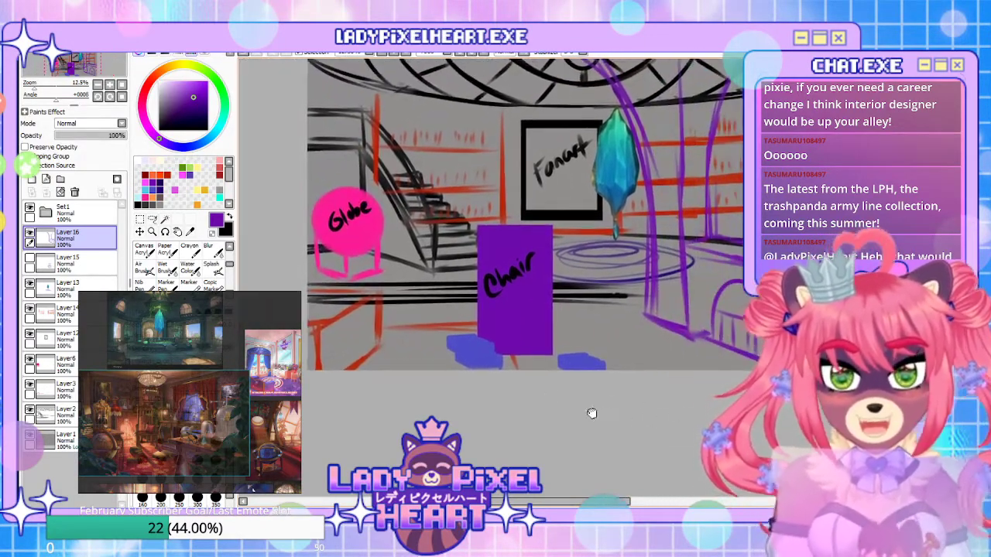
Handwrite the label "desk" in red on the front of the desk on Layer3
left_click_drag(362, 411, 417, 426)
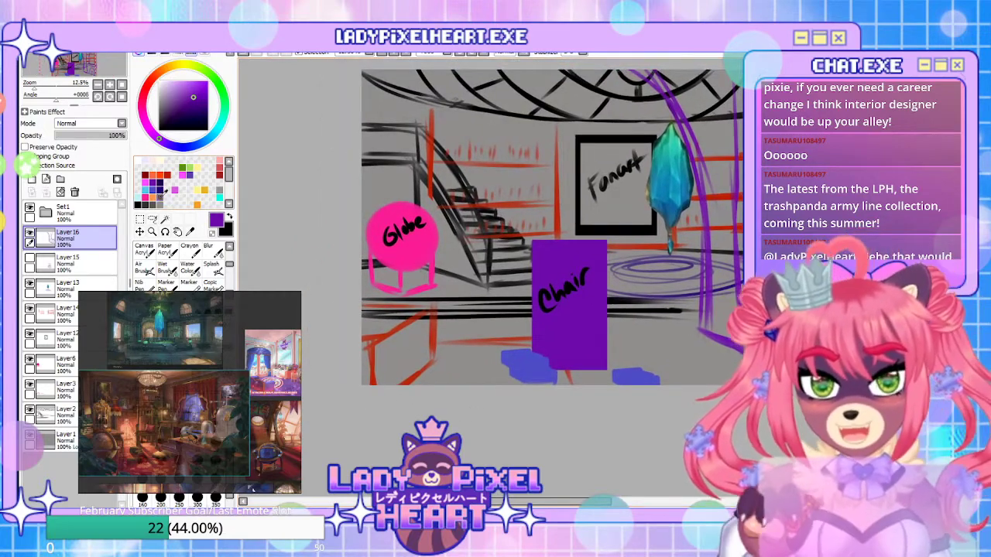
left_click(168, 175)
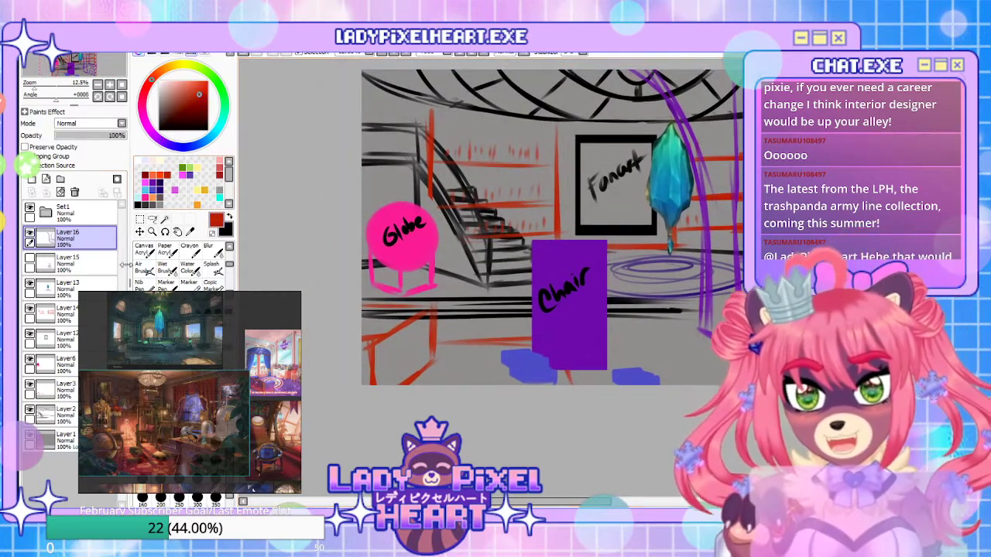
left_click(42, 387)
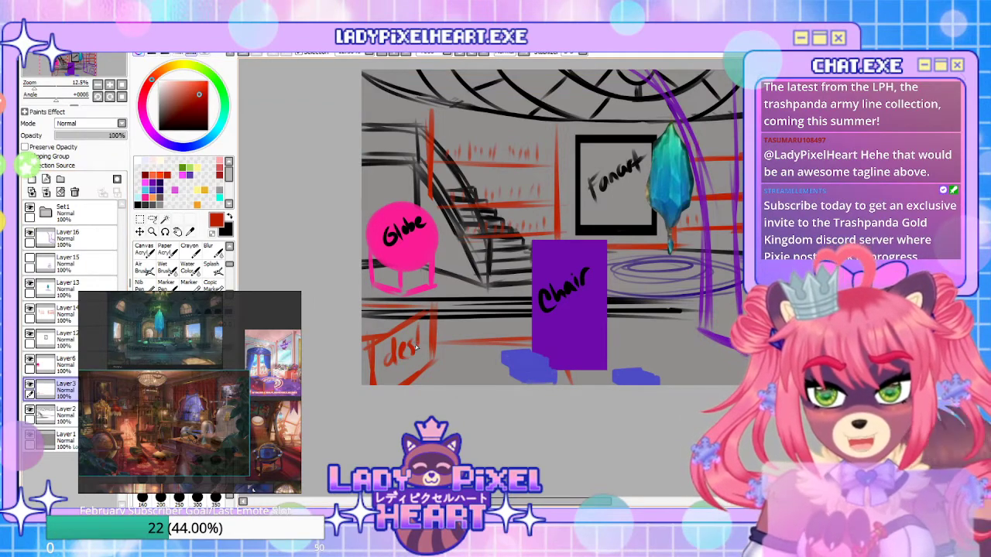
left_click_drag(619, 430, 522, 417)
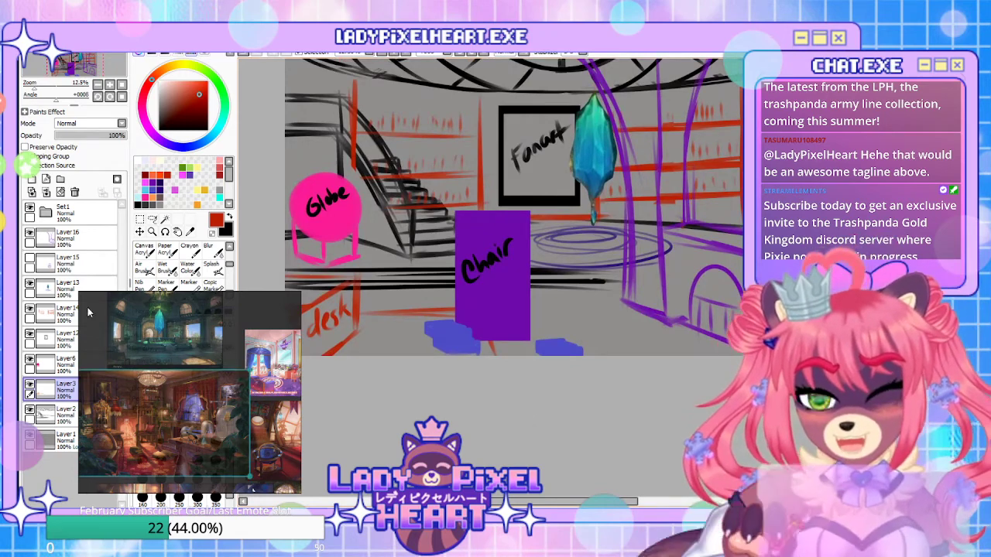
Browse the reference board and examine the image of the library with the large round window up close
scroll(164, 422, "down", 6)
scroll(213, 415, "up", 3)
scroll(209, 422, "down", 3)
scroll(206, 418, "up", 8)
scroll(206, 406, "down", 3)
scroll(208, 372, "up", 4)
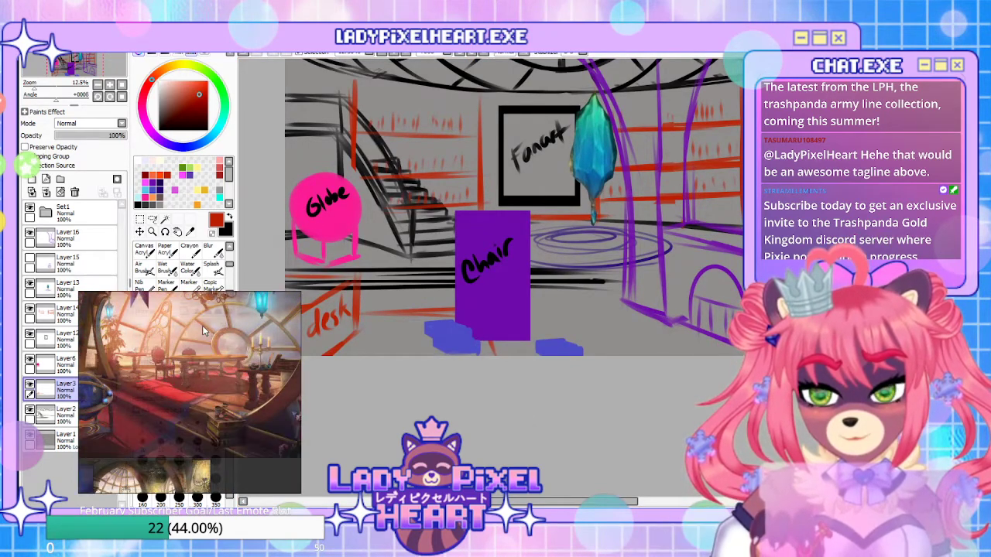
Add a new layer above Set1 and sketch pale yellow light rays falling from the ceiling window
left_click_drag(606, 241, 594, 358)
left_click(98, 214)
left_click(32, 178)
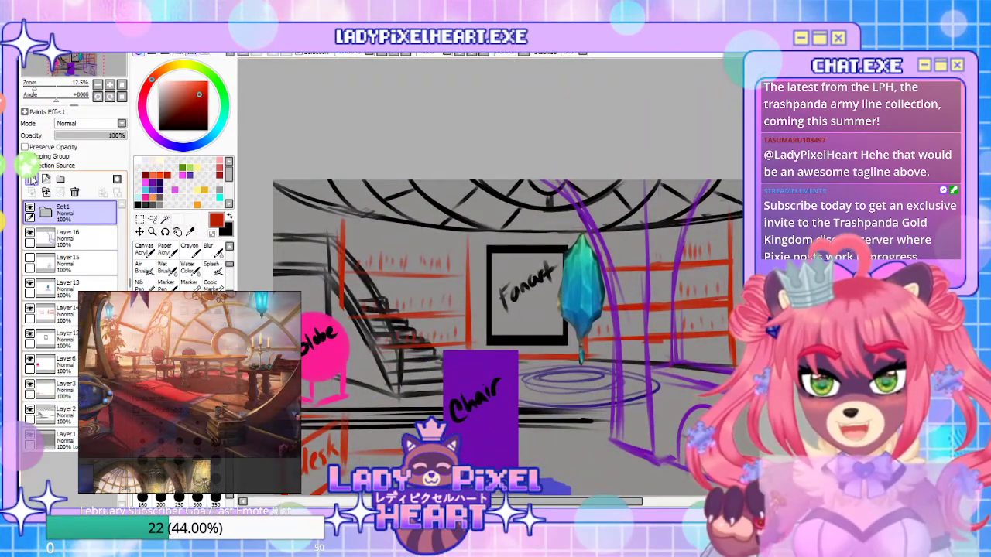
left_click(199, 190)
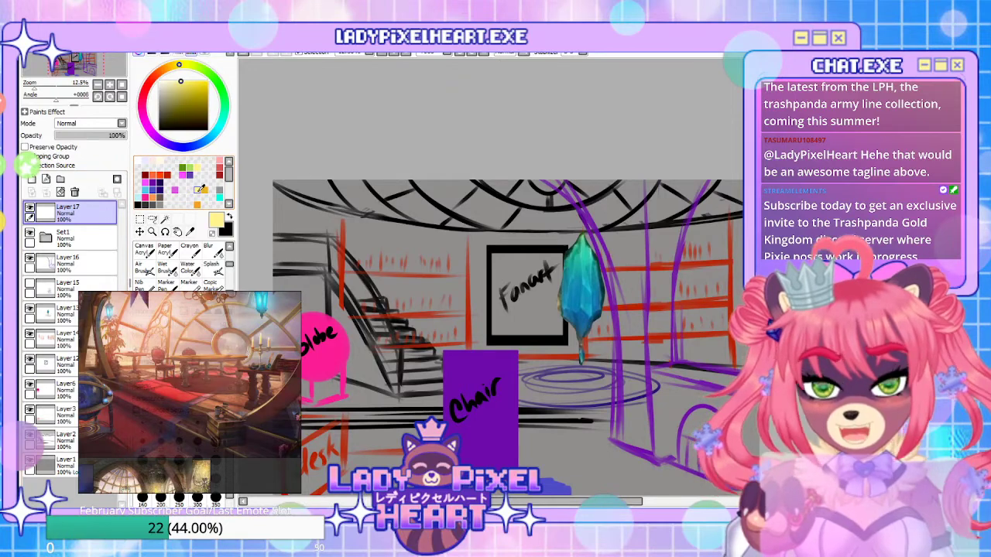
mouse_move(495, 193)
left_mouse_down()
mouse_move(465, 232)
mouse_move(537, 223)
left_mouse_up()
Sketch pale yellow light rays spreading out of the small purple archway on Layer17
left_click_drag(598, 410, 546, 280)
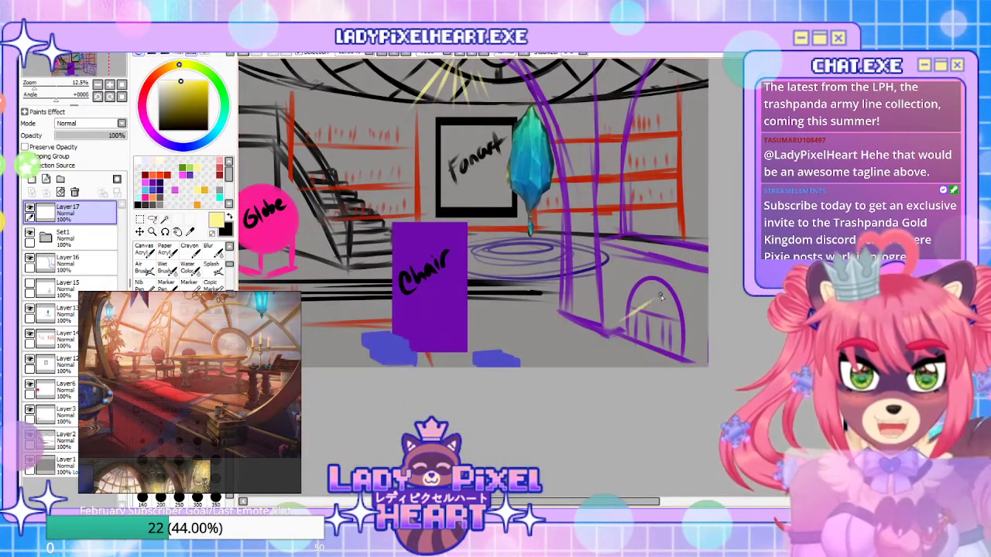
left_click_drag(667, 305, 627, 334)
mouse_move(666, 310)
left_mouse_down()
mouse_move(641, 344)
mouse_move(662, 351)
left_mouse_up()
mouse_move(438, 407)
left_mouse_down()
mouse_move(554, 475)
mouse_move(480, 433)
left_mouse_up()
left_click_drag(650, 229, 658, 249)
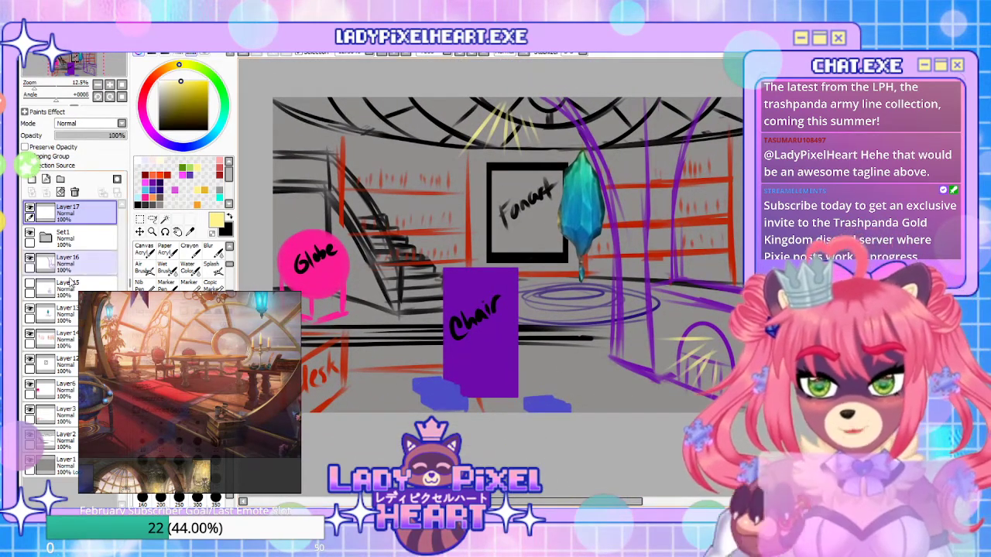
Scale the pink globe on Layer6 down in two passes and place it in front of the stairs above the desk
left_click(67, 390)
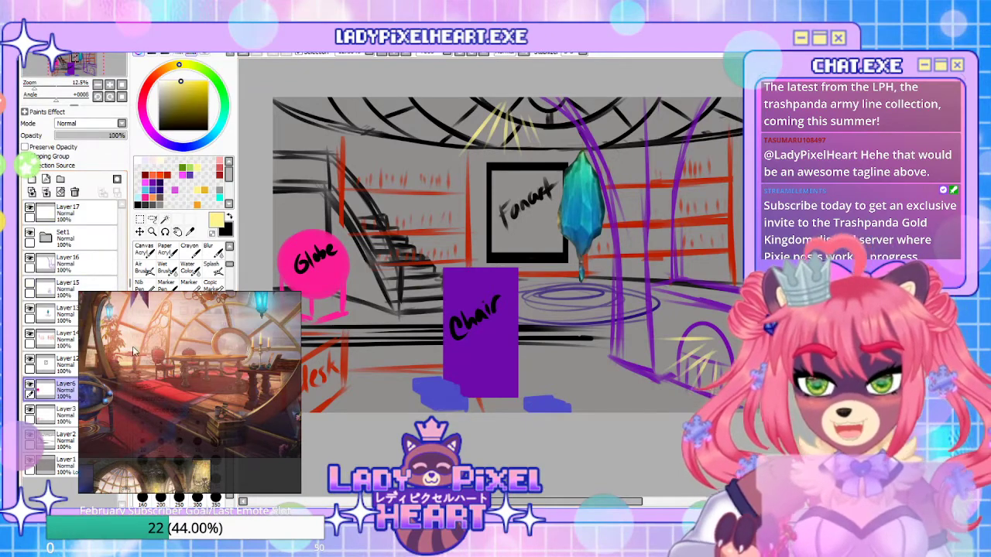
key("ctrl+t")
left_click_drag(349, 229, 338, 248)
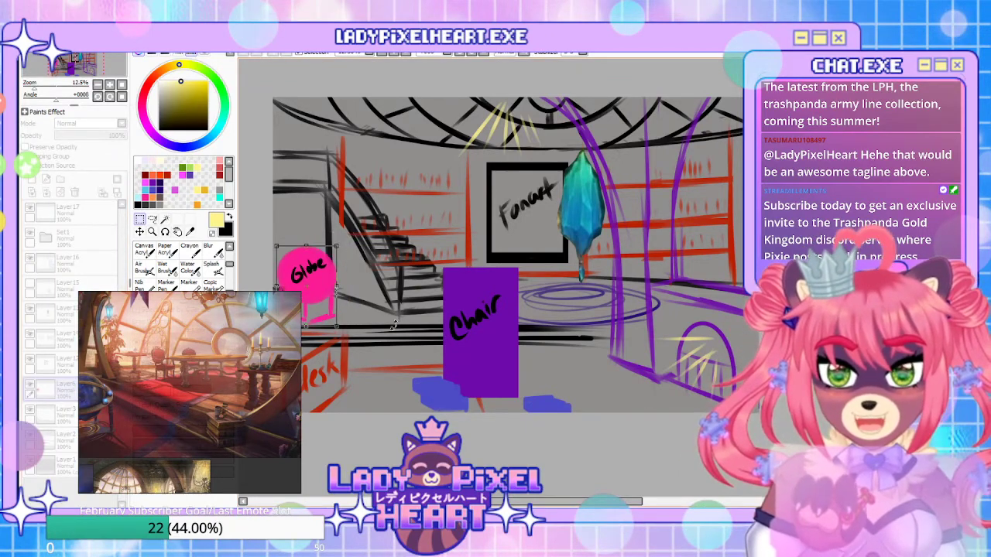
key("Return")
left_click_drag(385, 304, 431, 281)
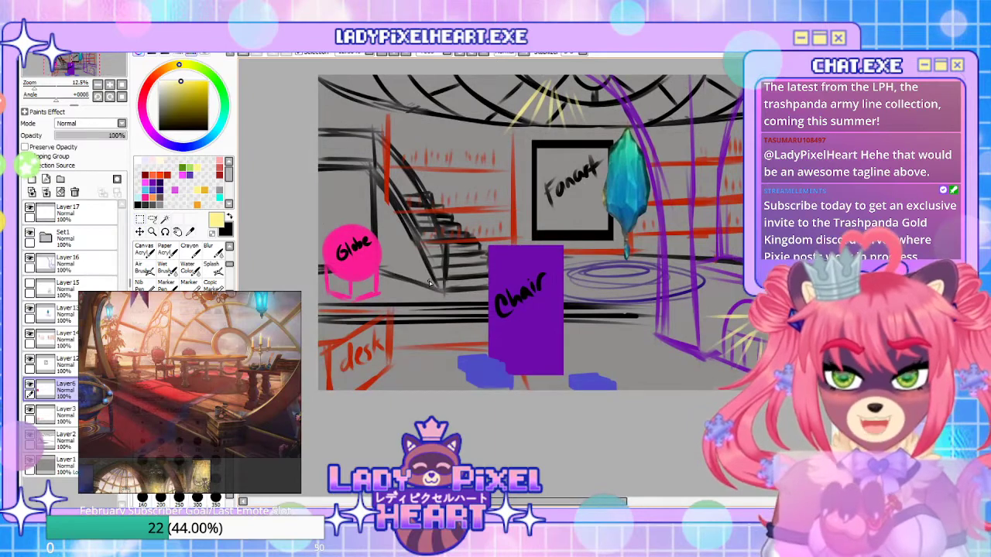
key("ctrl+t")
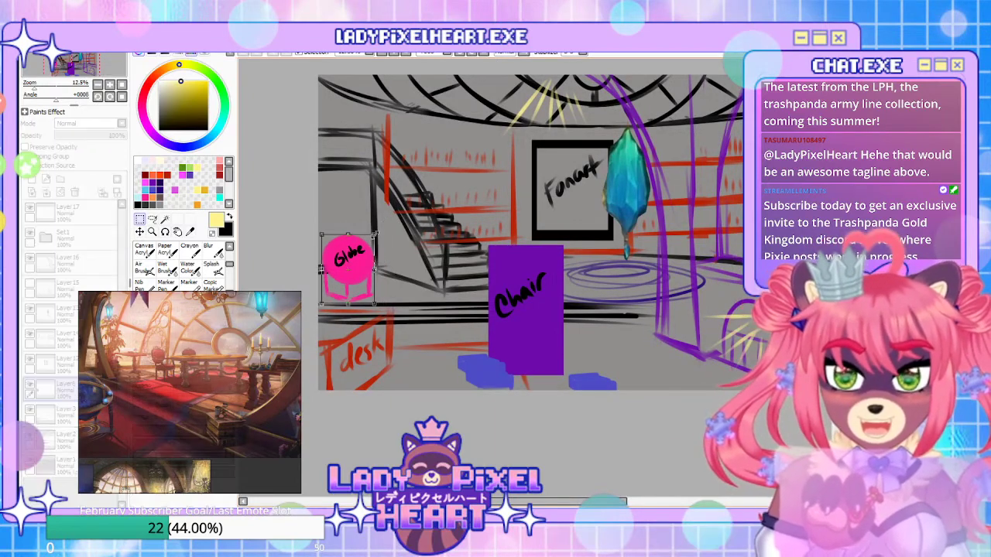
left_click_drag(341, 279, 354, 272)
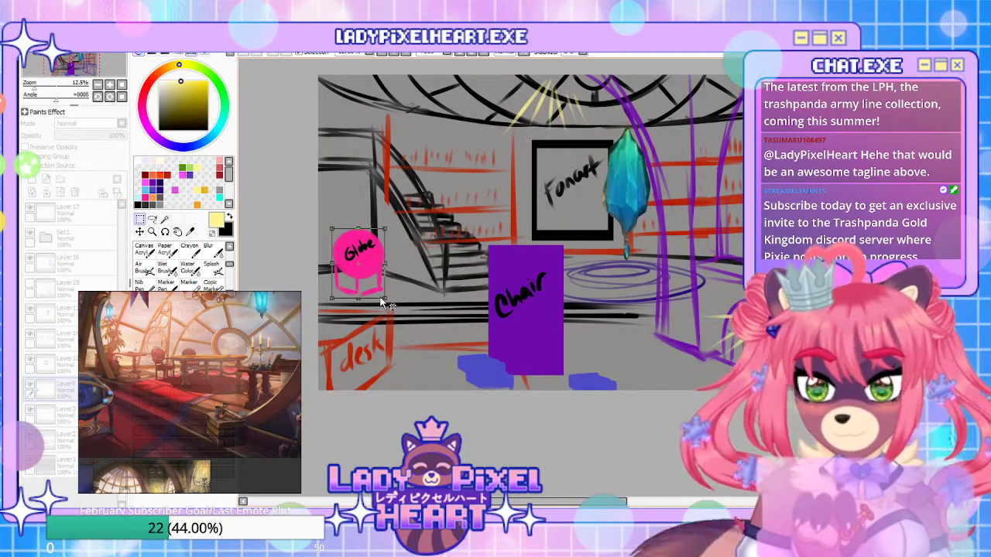
key("Return")
Move the globe on Layer6 left against the edge of the canvas
scroll(185, 360, "down", 1)
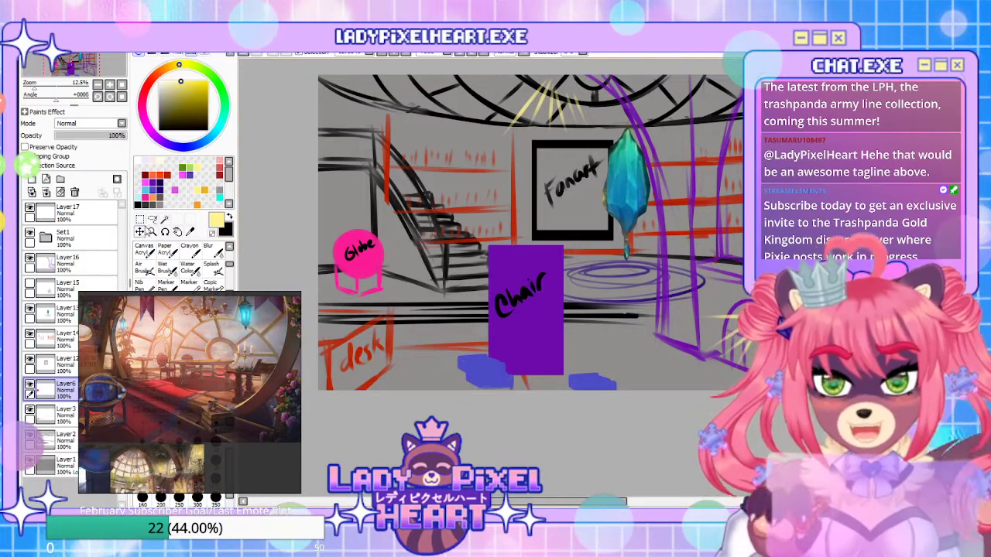
left_click(141, 232)
scroll(368, 259, "up", 1)
left_click_drag(360, 258, 338, 254)
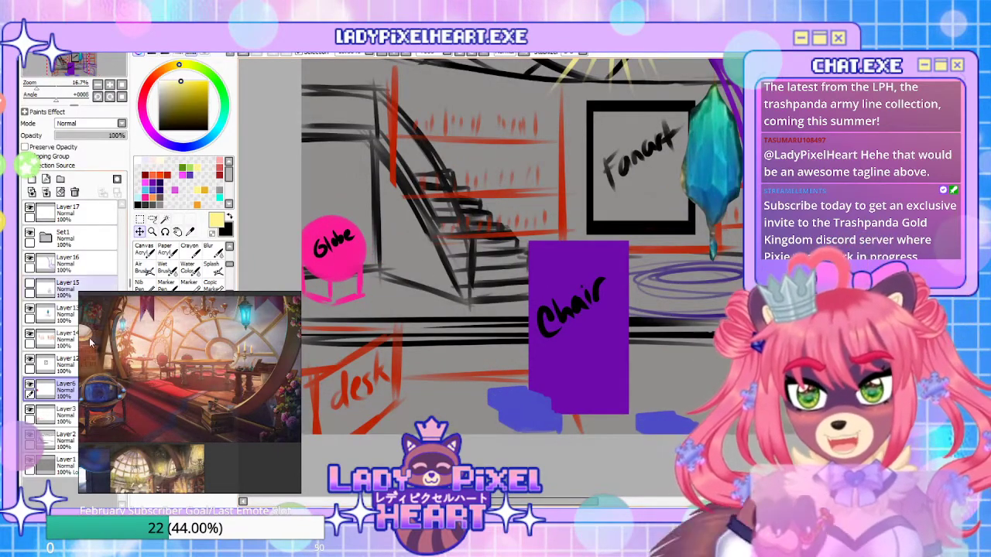
Add a new layer above Layer6 and sketch a red box in perspective on the floor beside the globe
left_click(31, 179)
left_click(168, 173)
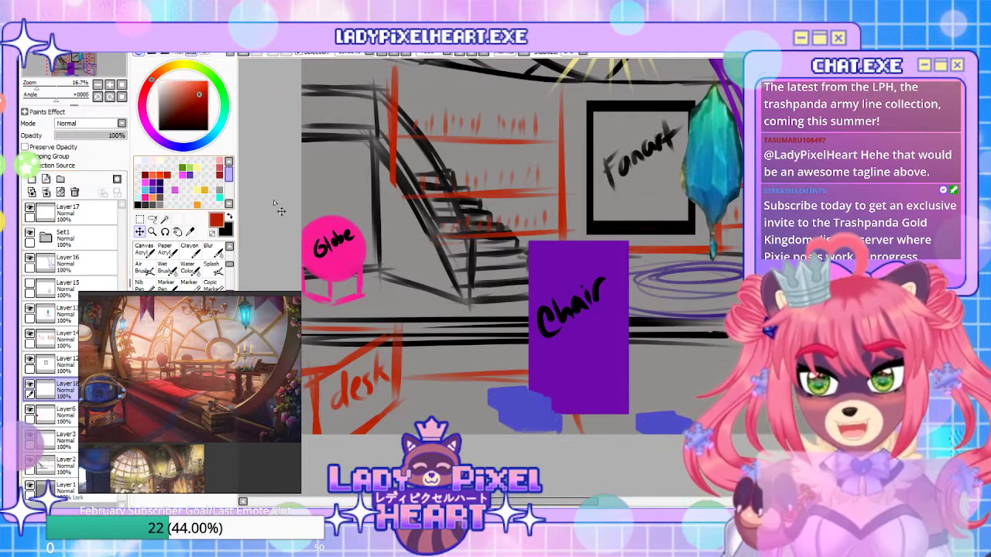
key("n")
left_click_drag(387, 272, 389, 313)
key("ctrl+z")
mouse_move(402, 271)
left_mouse_down()
mouse_move(402, 328)
mouse_move(400, 286)
mouse_move(448, 272)
left_mouse_up()
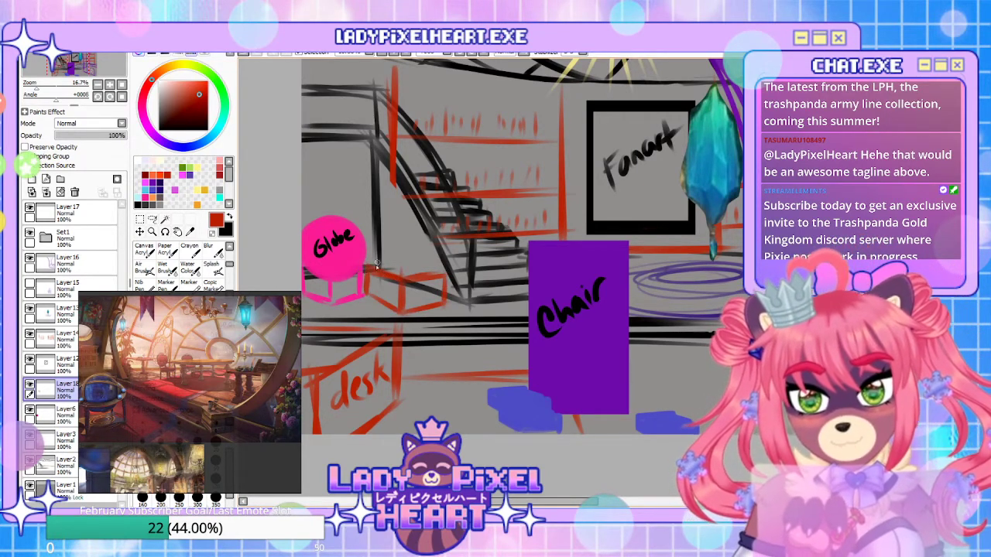
left_click_drag(401, 257, 445, 275)
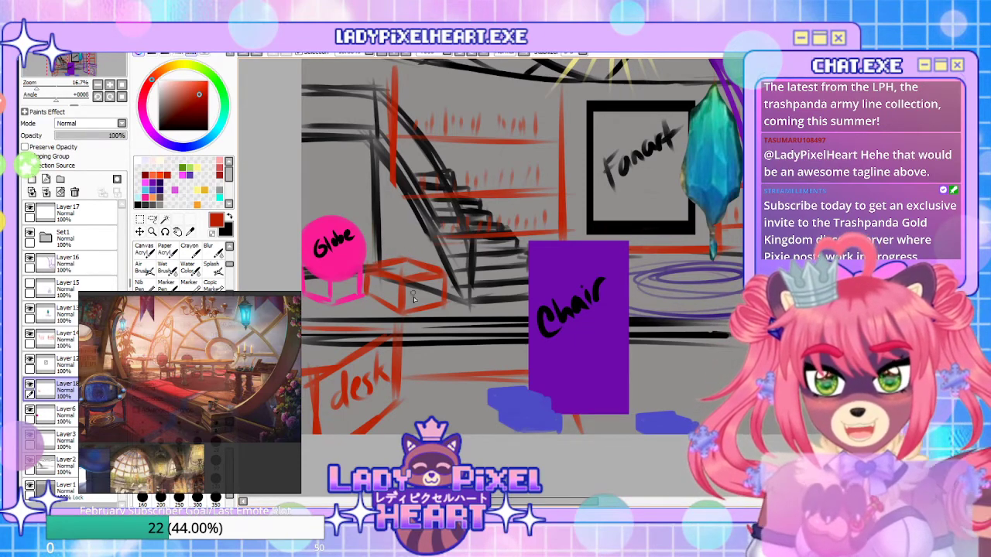
Move the red box on Layer18 to the canvas's left edge and shift the globe on Layer6 to the right behind it
left_click(140, 232)
mouse_move(425, 296)
left_mouse_down()
mouse_move(442, 308)
mouse_move(308, 306)
left_mouse_up()
left_click_drag(473, 297, 550, 289)
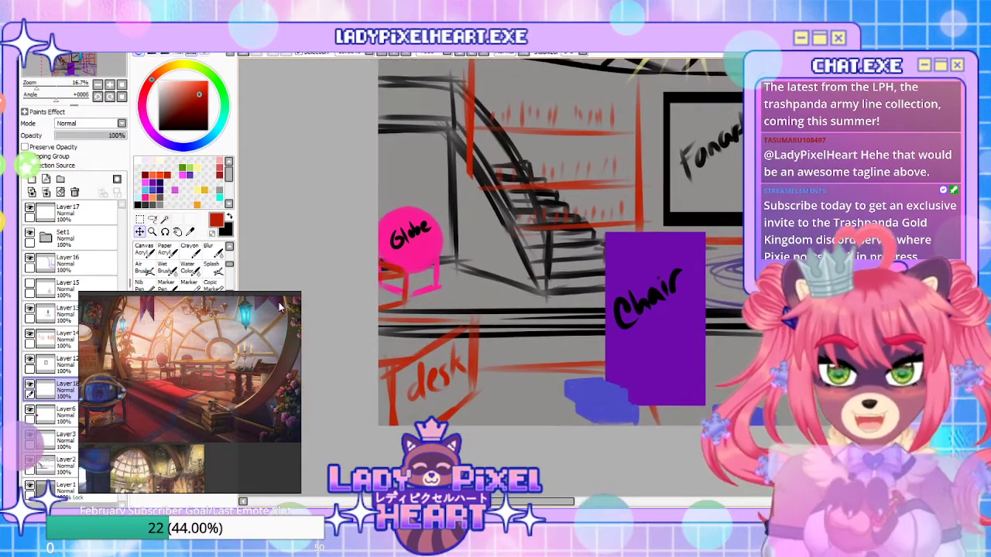
left_click(56, 416)
mouse_move(423, 256)
left_mouse_down()
mouse_move(447, 250)
mouse_move(428, 283)
left_mouse_up()
left_click(56, 387)
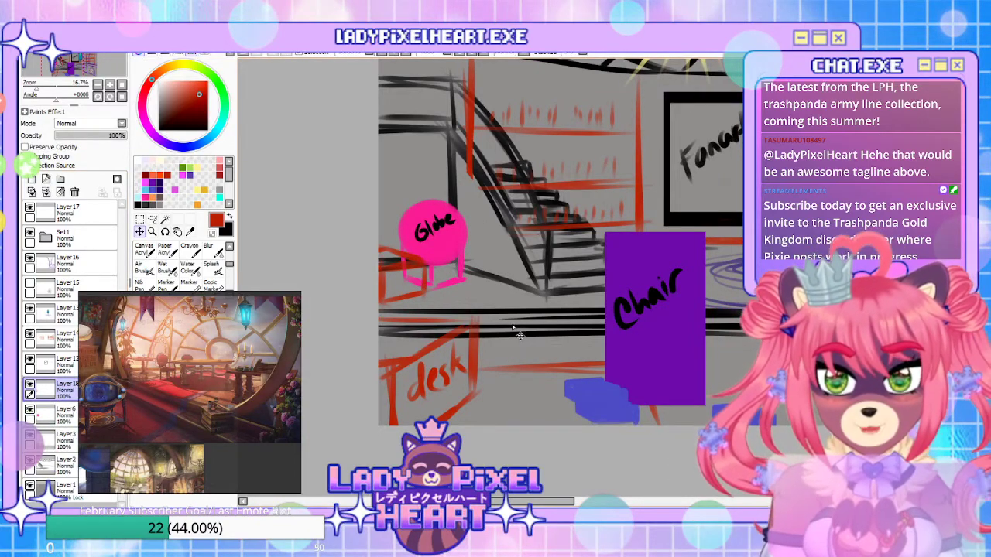
Hide Layer18 and Layer6, and sketch red shelves filled with books beneath the stair landing on a new layer
left_click(29, 387)
left_click(29, 411)
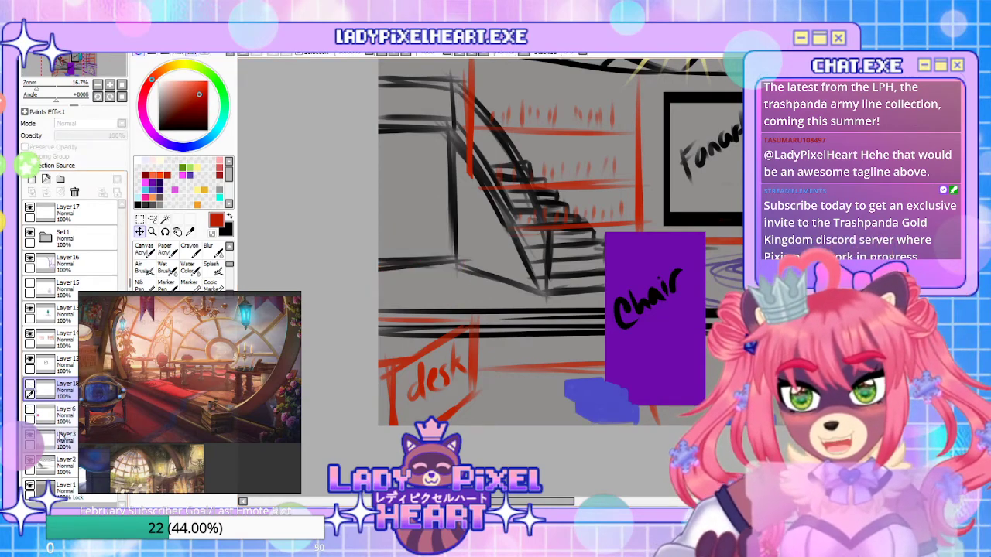
left_click(31, 179)
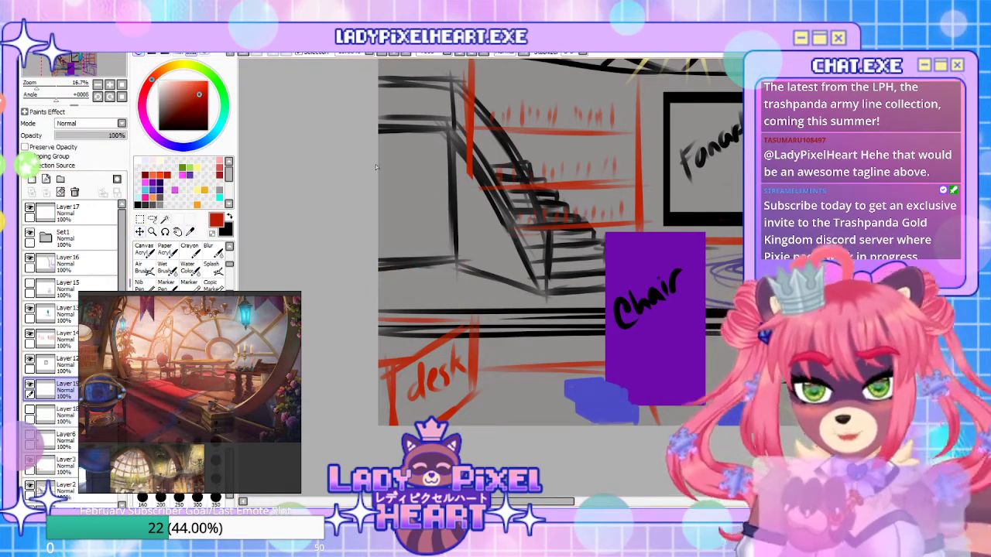
left_click_drag(387, 162, 437, 164)
left_click_drag(351, 182, 445, 184)
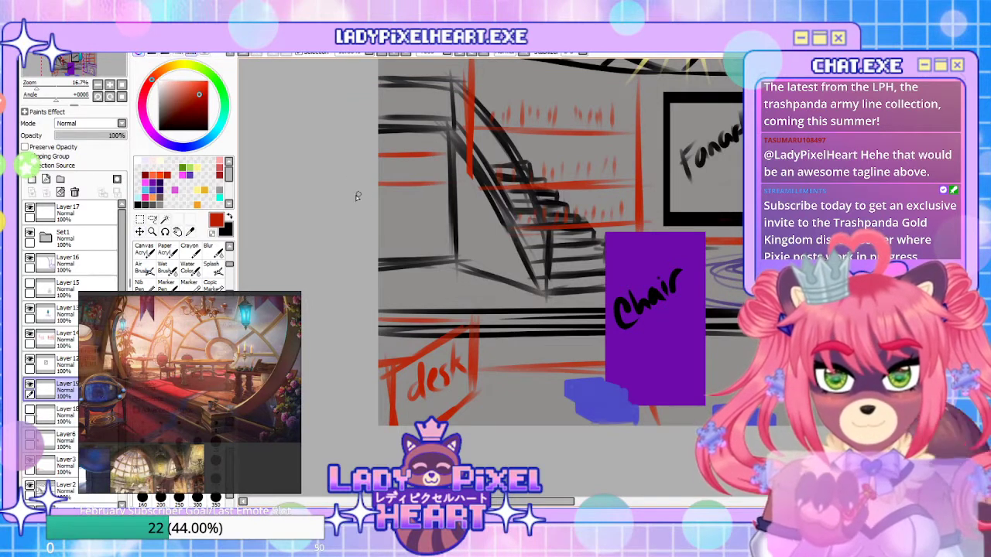
left_click_drag(370, 219, 464, 217)
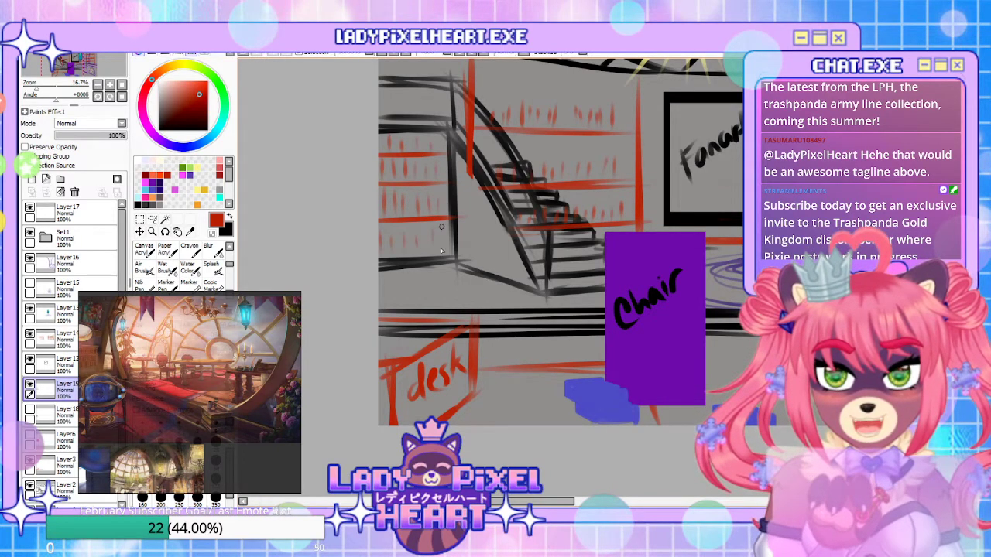
left_click_drag(366, 255, 451, 256)
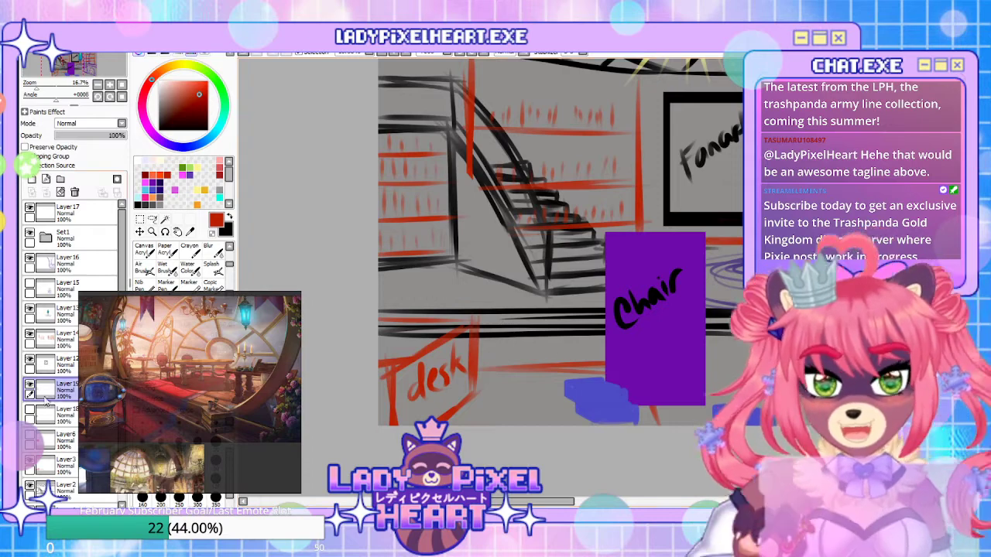
Show the globe and box layers again, move the red box right of the globe, and order Layer18 above Layer6 and the shelves
left_click(30, 435)
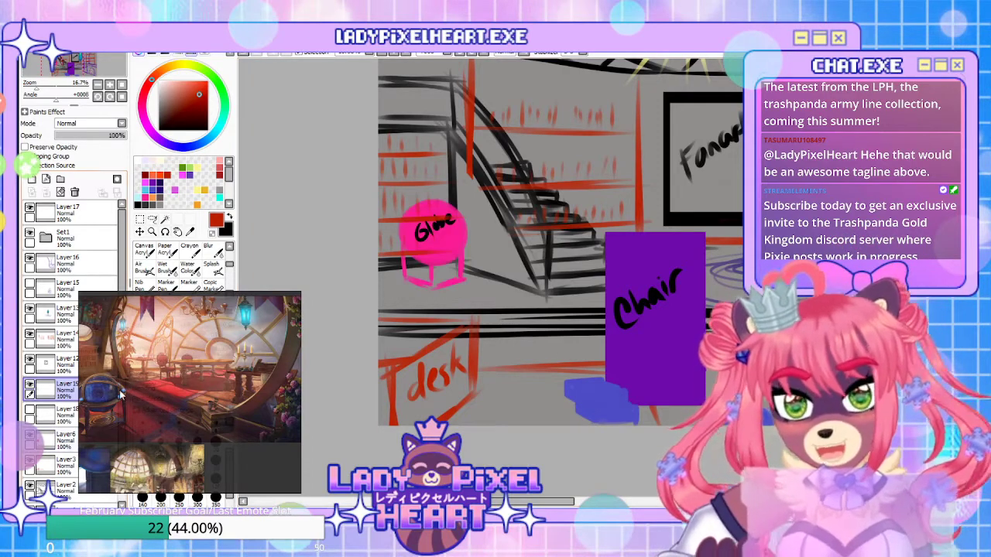
left_click_drag(54, 435, 54, 384)
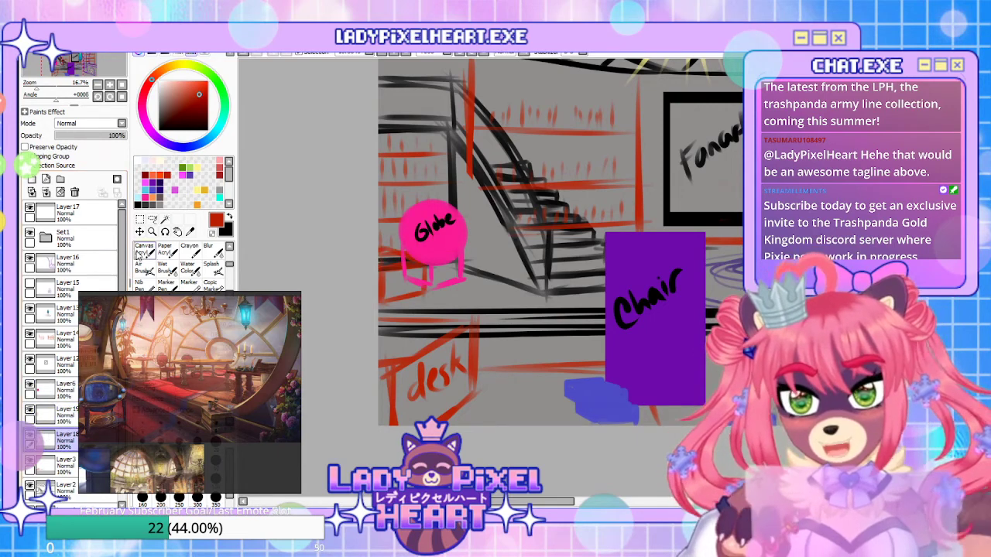
left_click(140, 232)
mouse_move(439, 268)
left_mouse_down()
mouse_move(521, 282)
mouse_move(509, 292)
left_mouse_up()
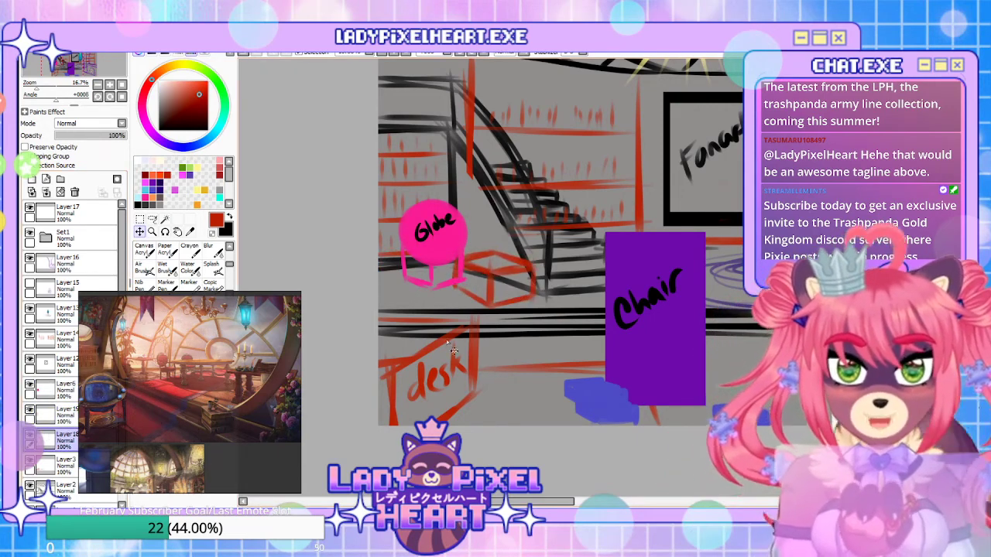
left_click_drag(65, 438, 72, 382)
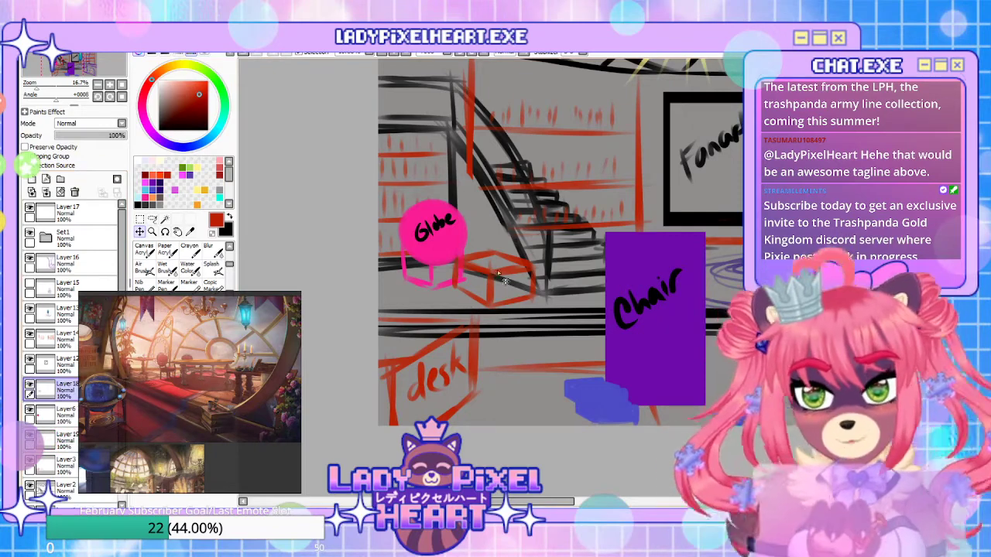
Nudge the globe on Layer6 slightly left and down, clear of the red box
left_click(65, 410)
mouse_move(441, 272)
left_mouse_down()
mouse_move(417, 278)
mouse_move(456, 266)
mouse_move(407, 275)
mouse_move(430, 280)
left_mouse_up()
left_click_drag(545, 376, 527, 365)
left_click_drag(617, 380, 585, 496)
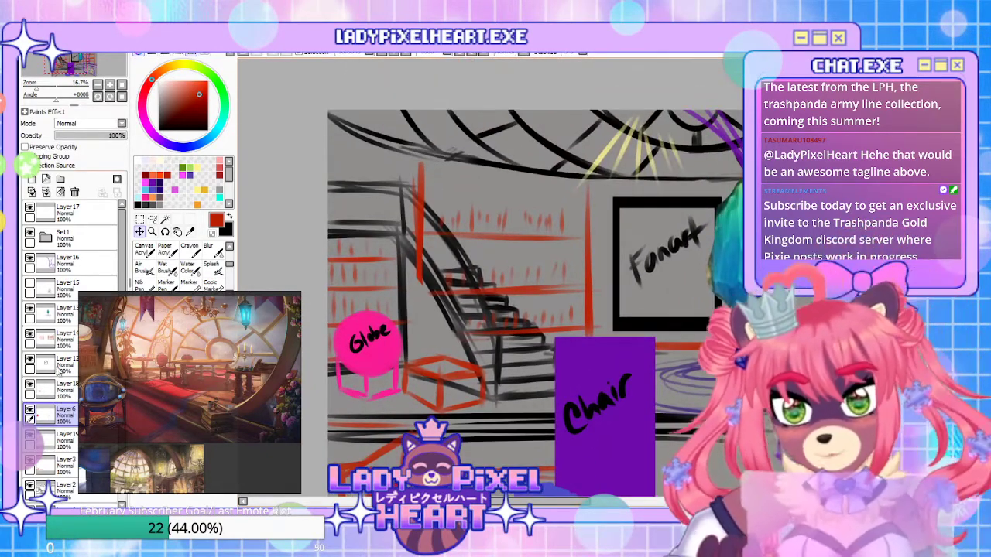
Examine the warm library reference images, including the round window, hanging crystal lantern and furnished study, for more decoration ideas
left_click(54, 338)
mouse_move(424, 254)
left_mouse_down()
mouse_move(430, 279)
mouse_move(454, 287)
mouse_move(418, 203)
left_mouse_up()
mouse_move(461, 285)
left_mouse_down()
mouse_move(488, 325)
mouse_move(497, 317)
mouse_move(414, 120)
left_mouse_up()
mouse_move(620, 355)
left_mouse_down()
mouse_move(664, 454)
mouse_move(581, 438)
mouse_move(648, 447)
mouse_move(511, 360)
mouse_move(623, 440)
mouse_move(617, 419)
left_mouse_up()
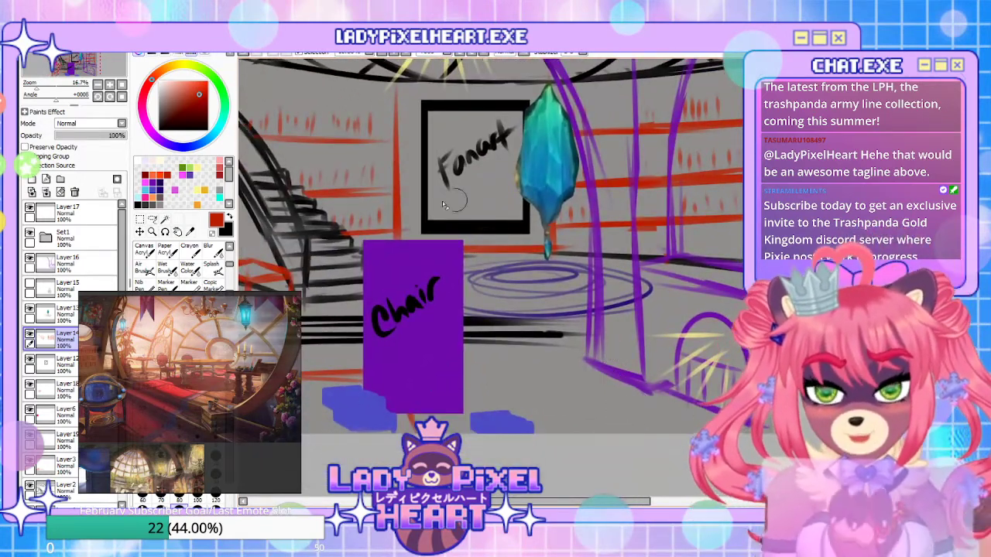
scroll(196, 377, "down", 3)
scroll(242, 379, "up", 6)
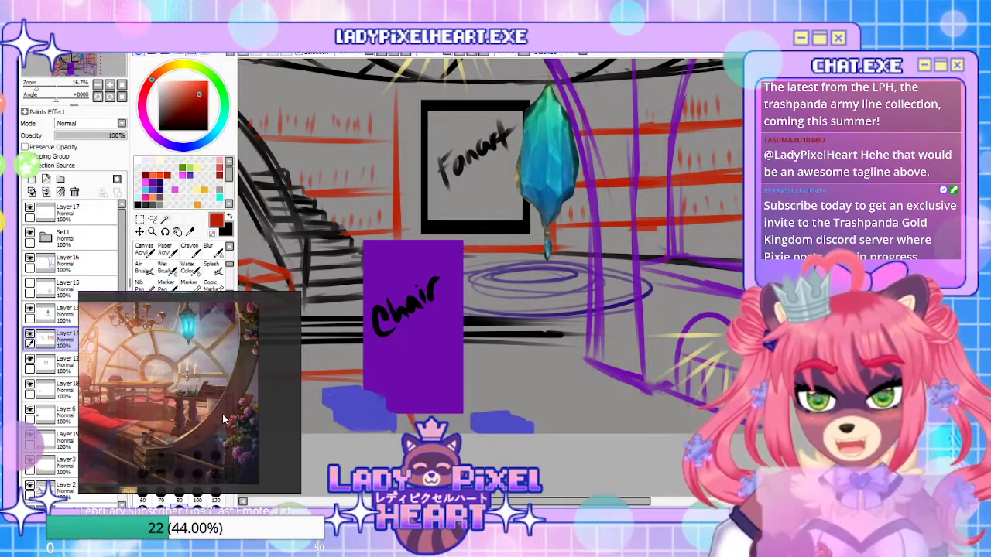
scroll(251, 444, "down", 3)
scroll(100, 384, "up", 5)
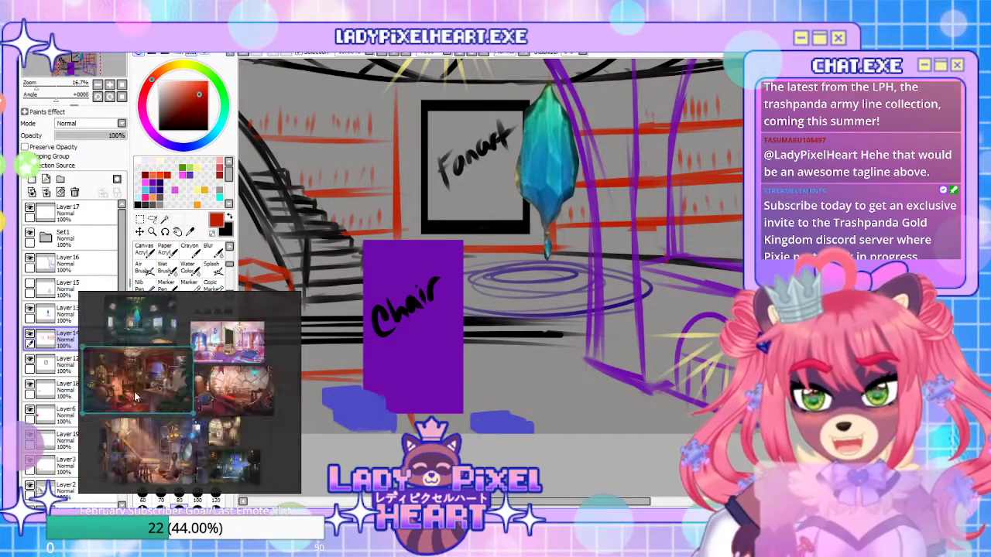
scroll(101, 384, "down", 4)
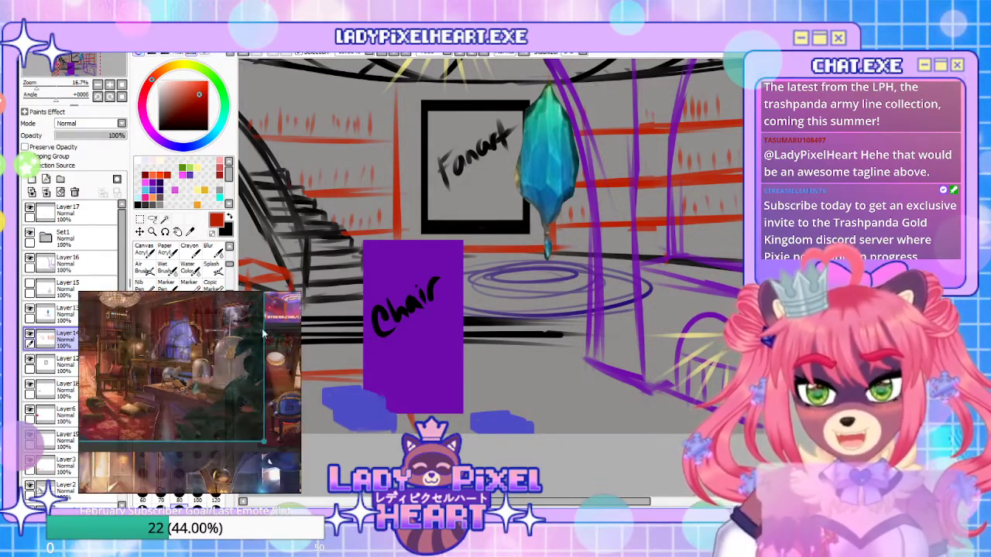
scroll(220, 375, "down", 3)
scroll(240, 379, "up", 5)
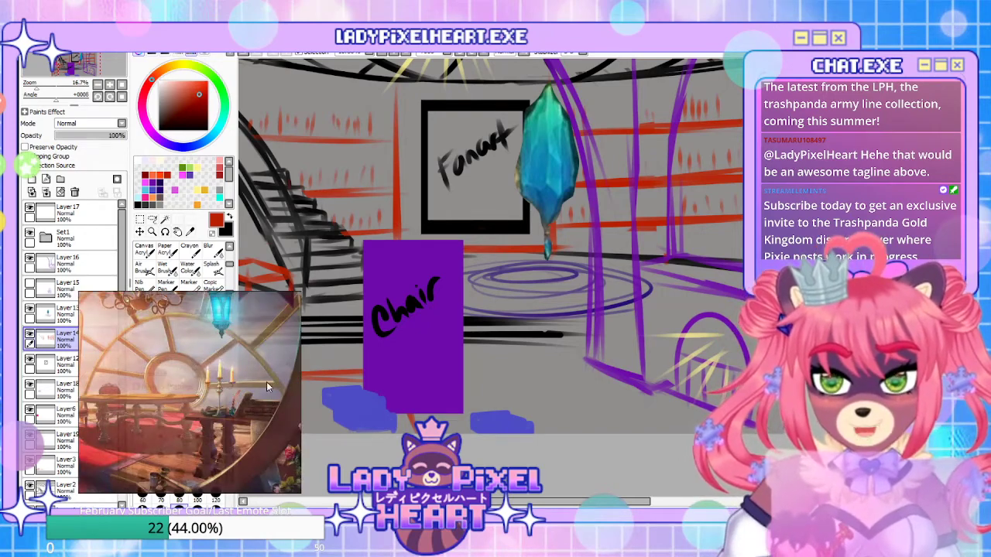
scroll(278, 406, "down", 2)
scroll(284, 418, "up", 2)
mouse_move(674, 458)
left_mouse_down()
mouse_move(652, 358)
mouse_move(667, 382)
left_mouse_up()
left_click(93, 269)
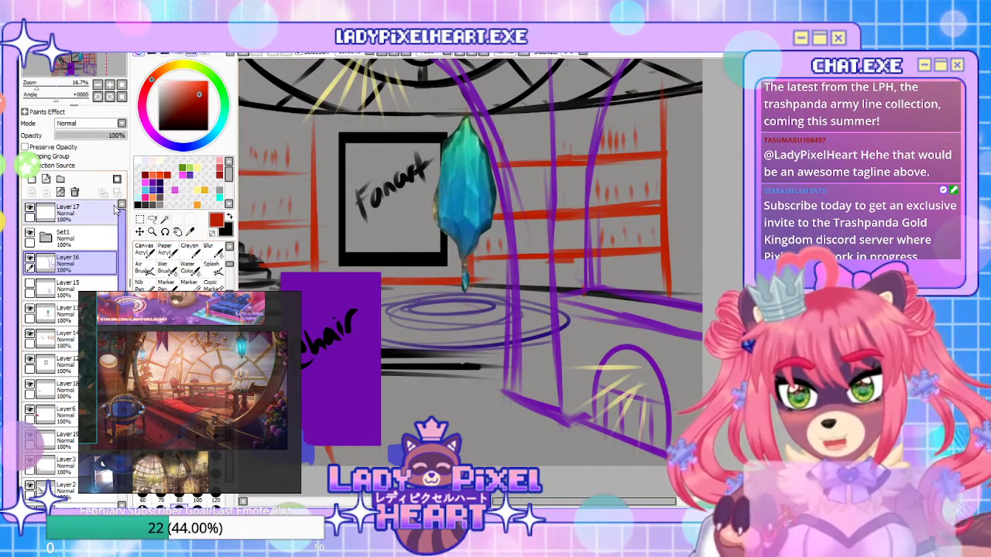
left_click(32, 179)
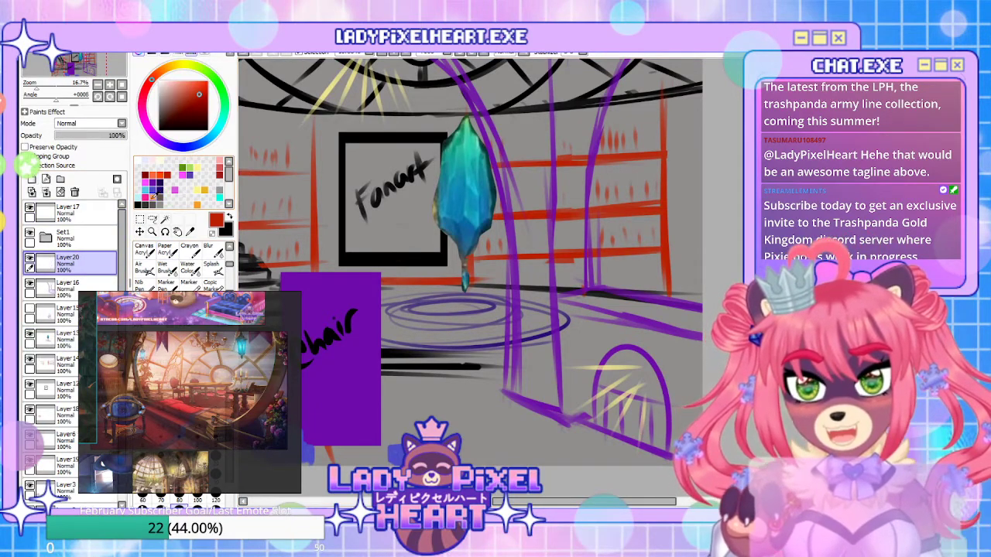
left_click(192, 81)
left_click(153, 175)
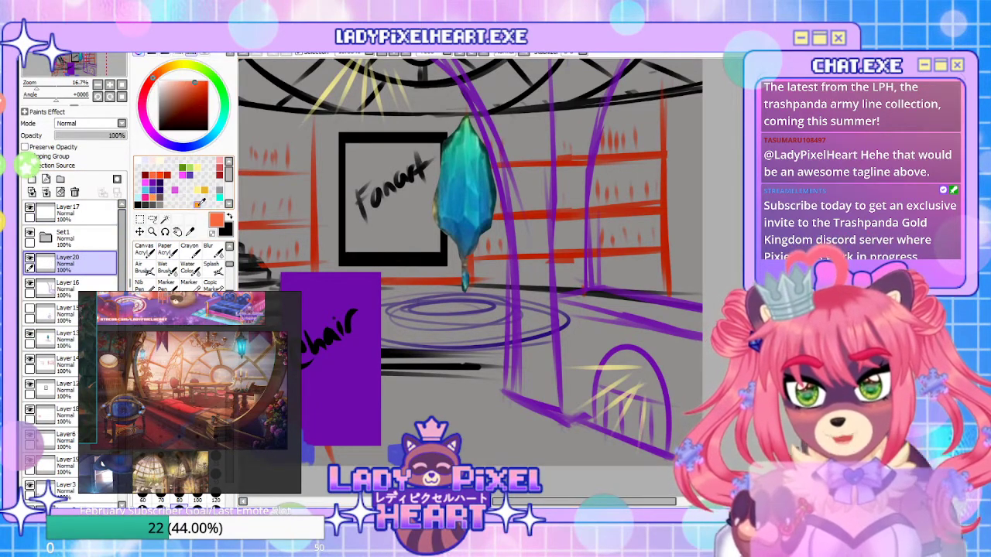
left_click(197, 206)
key("]")
left_click_drag(549, 215, 537, 271)
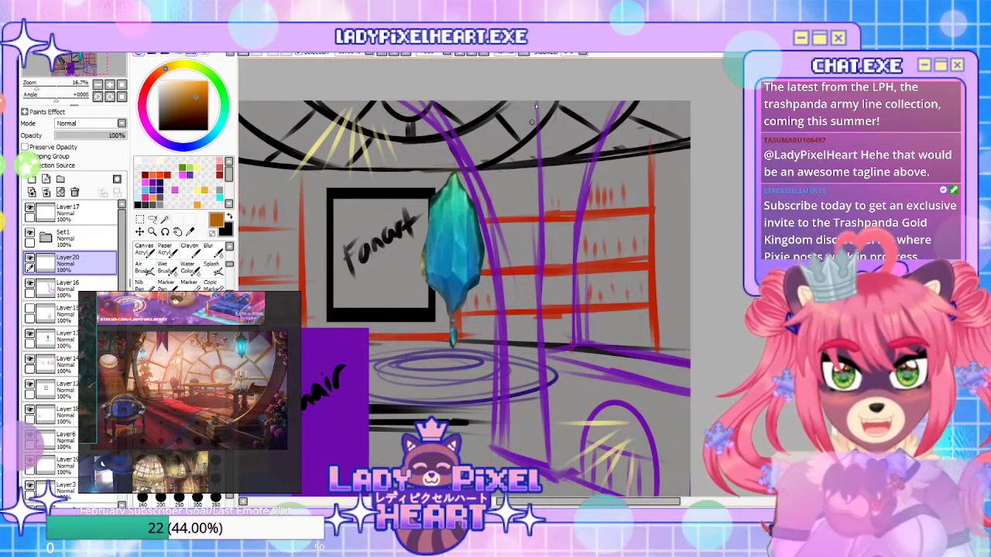
key("ctrl+z")
key("ctrl+z")
key("ctrl+z")
key("ctrl+z")
Draw twisting green vines on Layer16 along the two purple vertical beams on the right side of the room
left_click(182, 168)
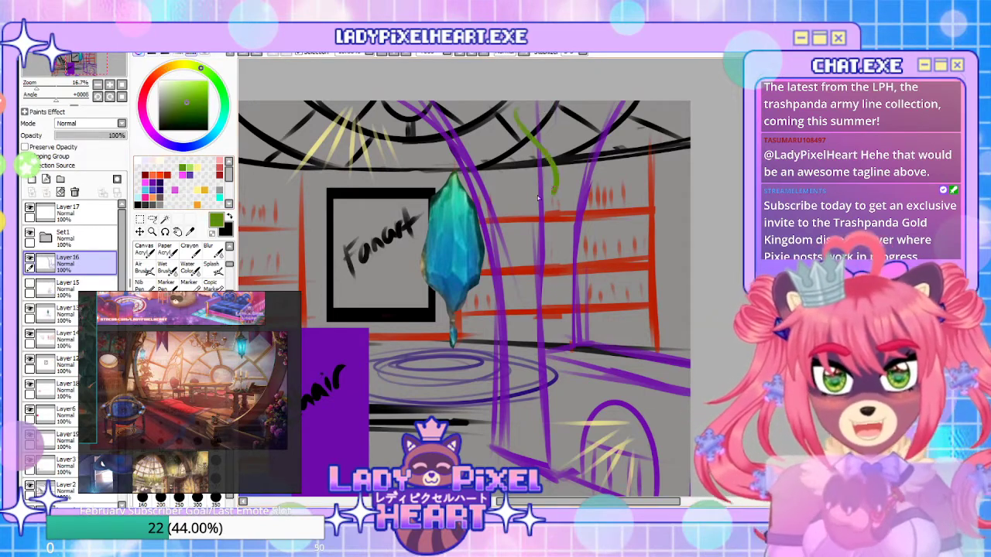
left_click_drag(550, 163, 541, 271)
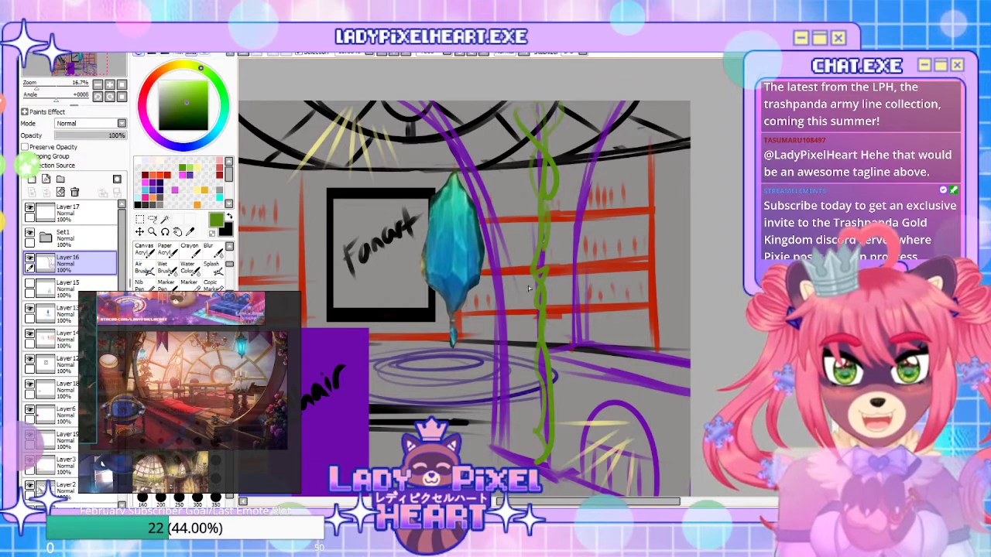
left_click_drag(549, 428, 552, 482)
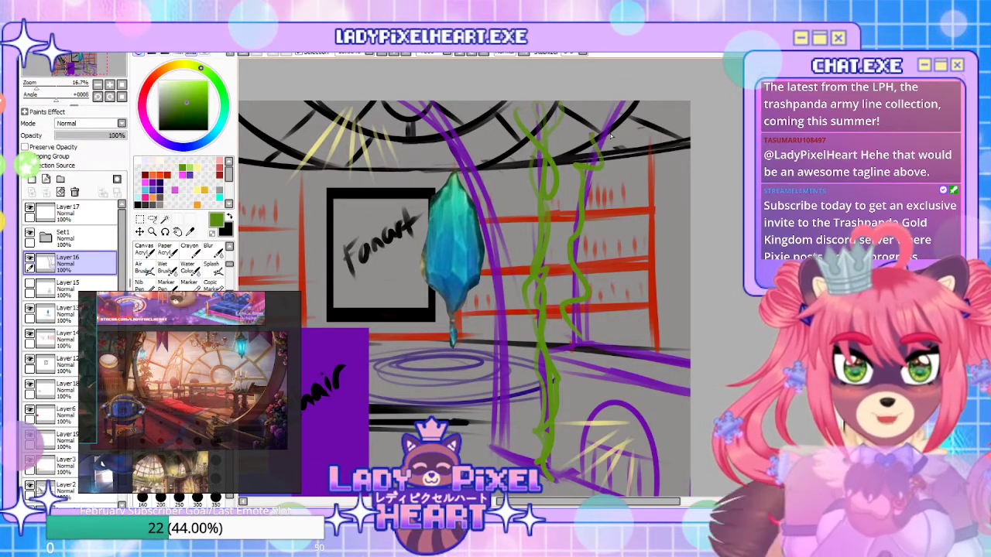
left_click_drag(606, 137, 617, 104)
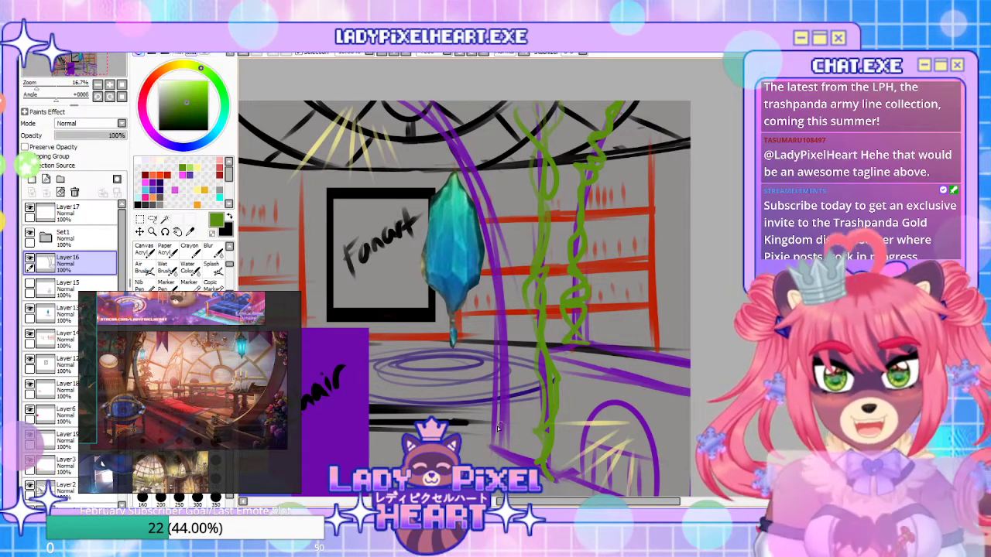
Sketch a dark indigo pointed banner hanging beside the stairs on a new layer, and order that layer above Layer17
left_click_drag(483, 431, 660, 344)
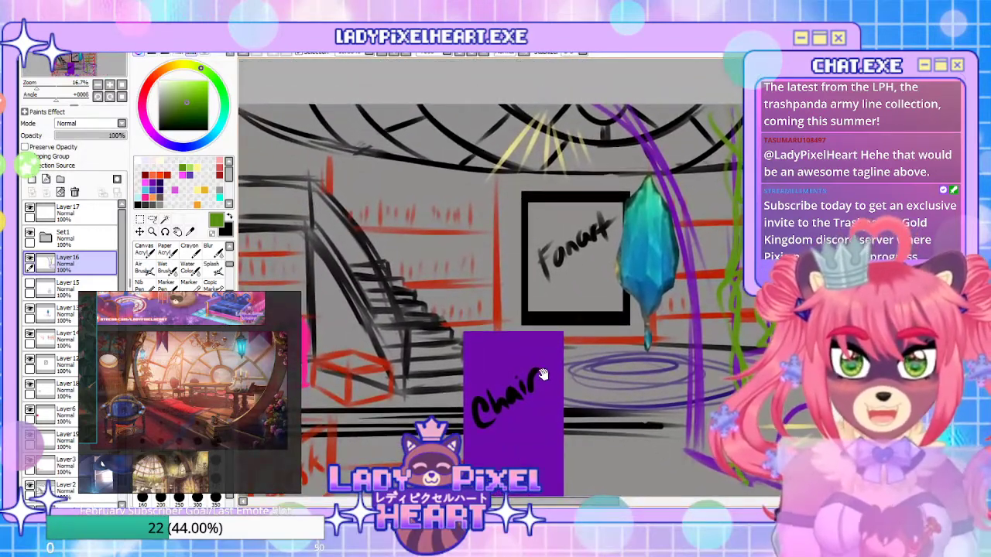
left_click_drag(543, 341, 672, 334)
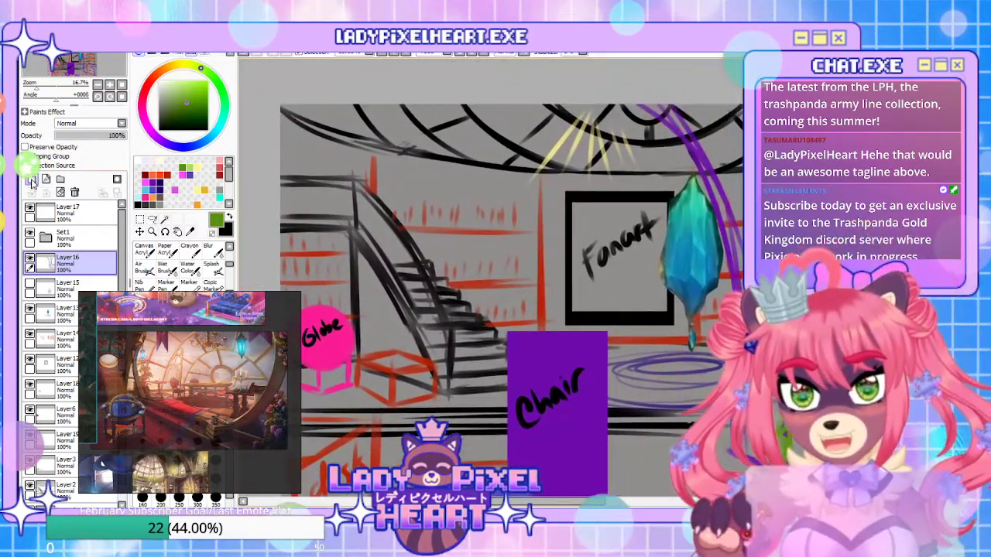
left_click(154, 188)
mouse_move(463, 321)
left_mouse_down()
mouse_move(490, 332)
mouse_move(492, 307)
mouse_move(465, 323)
left_mouse_up()
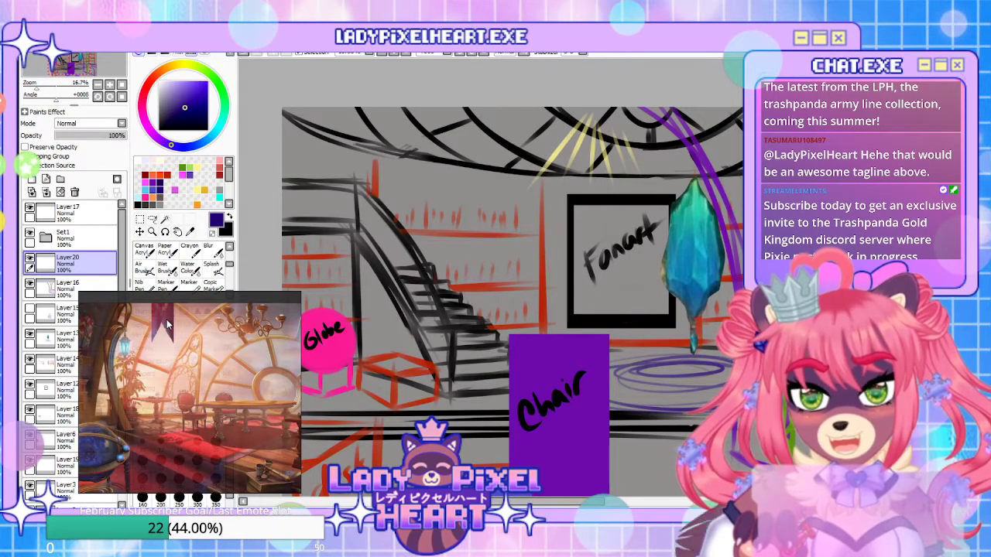
scroll(478, 238, "down", 1)
left_click_drag(547, 422, 485, 366)
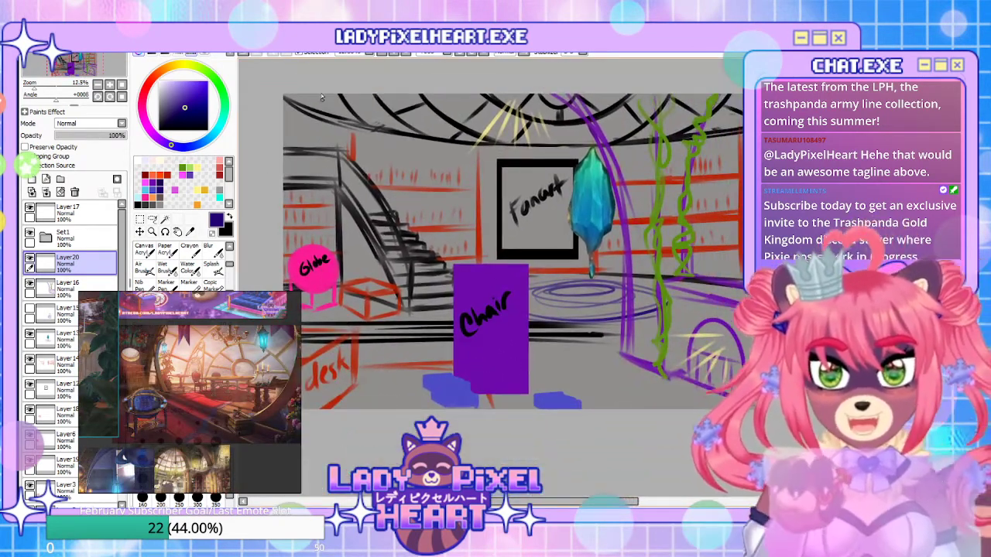
left_click_drag(322, 185, 318, 116)
mouse_move(336, 199)
left_mouse_down()
mouse_move(363, 242)
mouse_move(368, 96)
left_mouse_up()
left_click_drag(365, 172, 365, 93)
left_click_drag(87, 265, 94, 208)
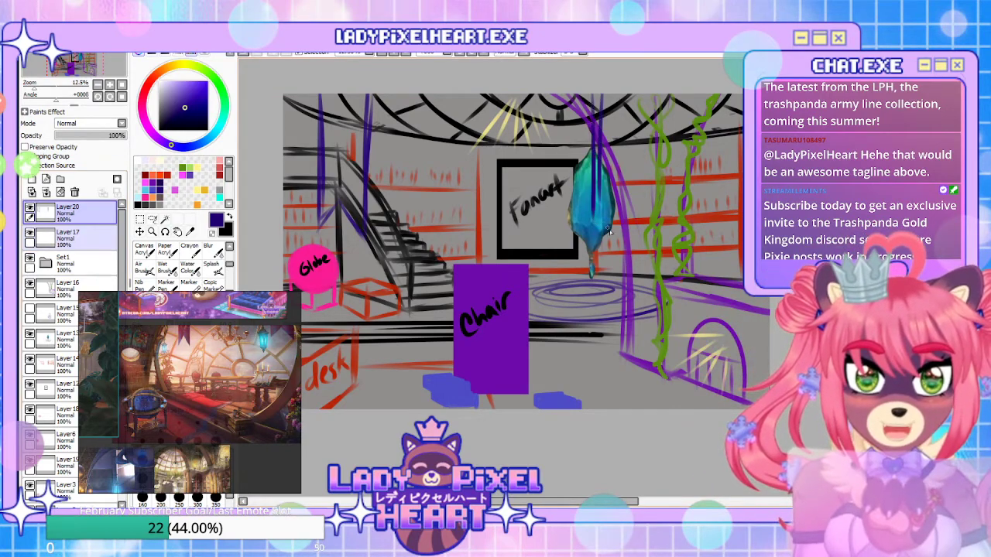
Sketch a matching indigo banner near the canvas's right edge and add round emblems to both banners
left_click_drag(726, 93, 716, 233)
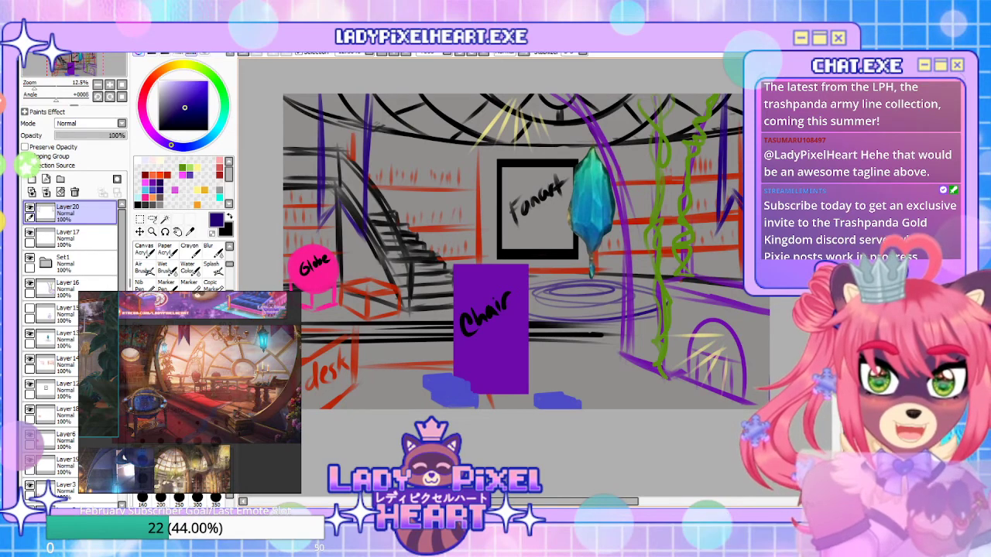
left_click_drag(714, 97, 713, 228)
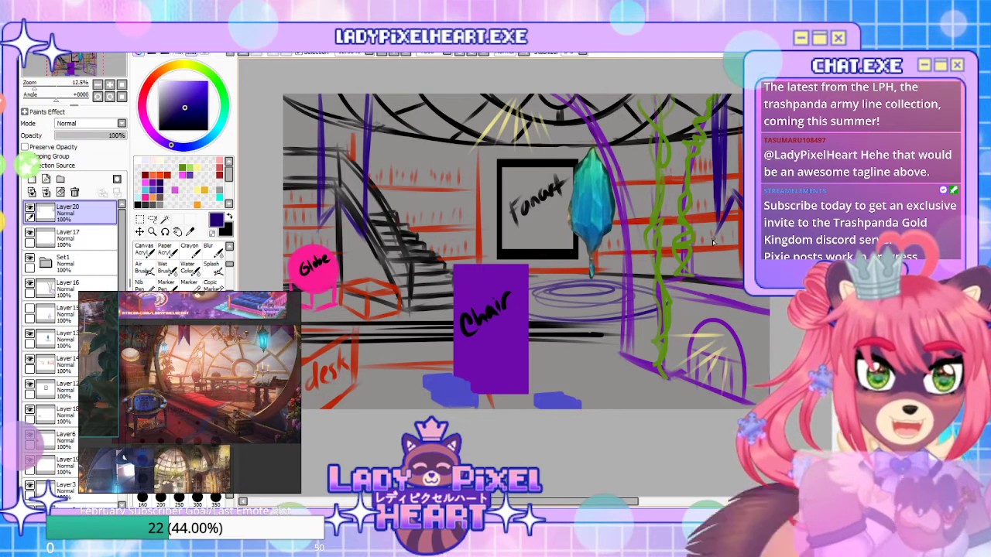
left_click_drag(729, 137, 737, 183)
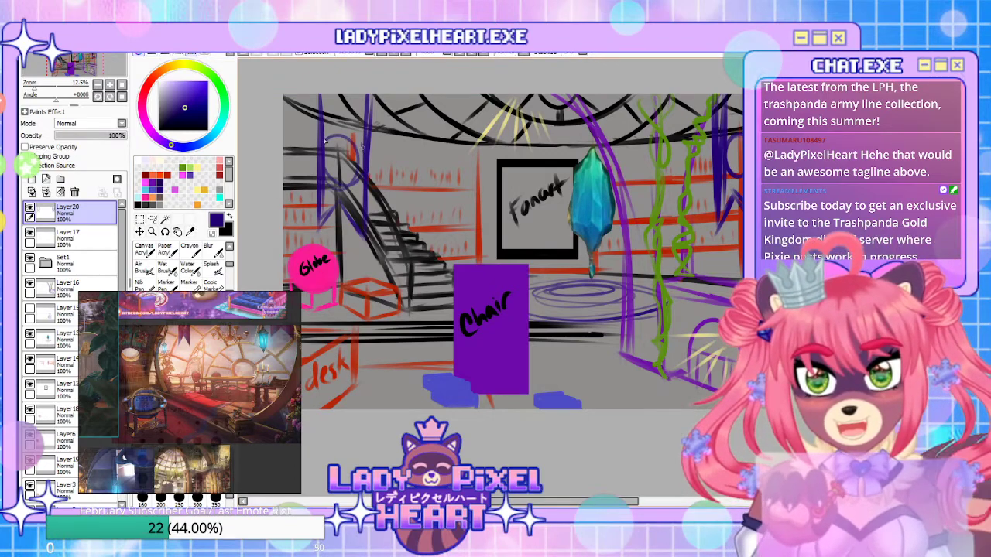
Lasso the banner above the stairs, shift it toward the canvas's left edge, and clear the selection
left_click(153, 220)
mouse_move(339, 71)
left_mouse_down()
mouse_move(328, 265)
mouse_move(379, 81)
left_mouse_up()
left_click_drag(360, 159, 329, 161)
key("ctrl+d")
Examine the dim red study reference up close, including its cabinet, wall painting, lamps, globe and floor clutter
left_click_drag(623, 407, 589, 436)
left_click_drag(483, 368, 541, 384)
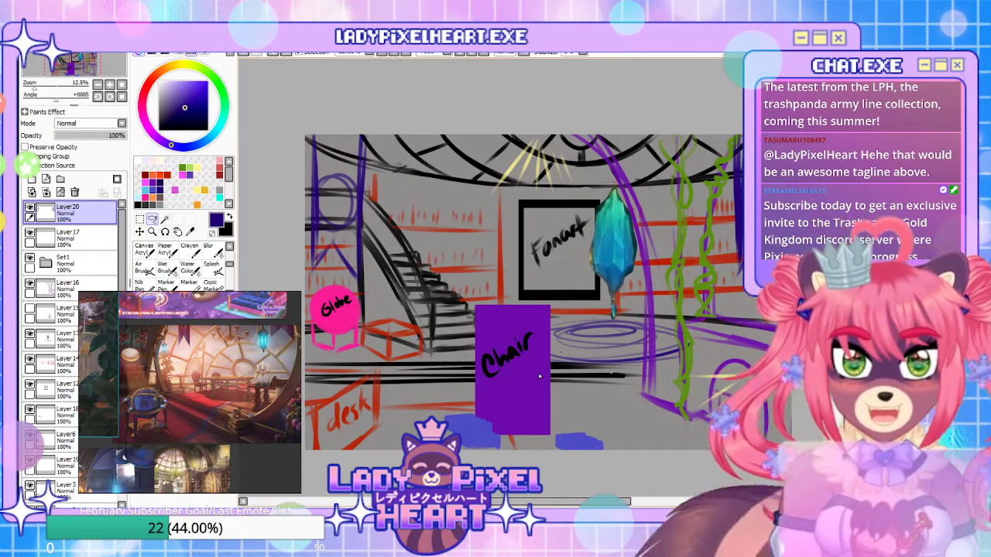
mouse_move(566, 455)
left_mouse_down()
mouse_move(566, 387)
mouse_move(559, 421)
mouse_move(578, 472)
mouse_move(533, 362)
mouse_move(534, 449)
mouse_move(633, 445)
mouse_move(603, 428)
left_mouse_up()
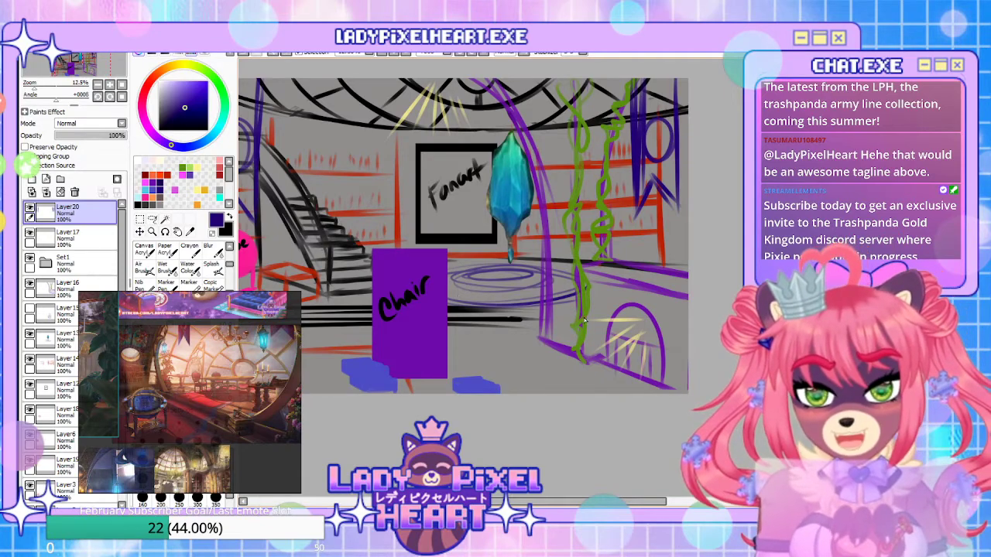
scroll(161, 378, "down", 5)
scroll(163, 377, "up", 6)
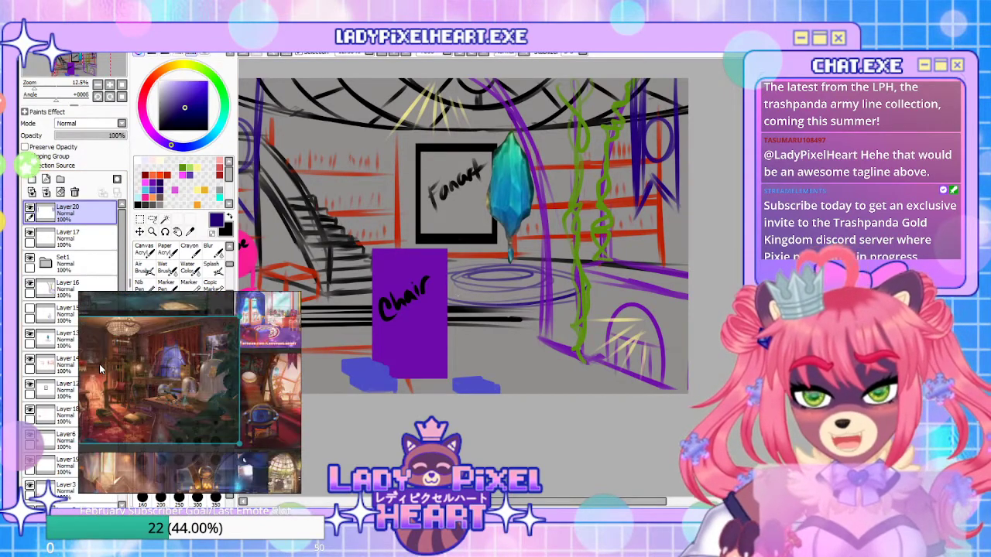
scroll(167, 385, "up", 5)
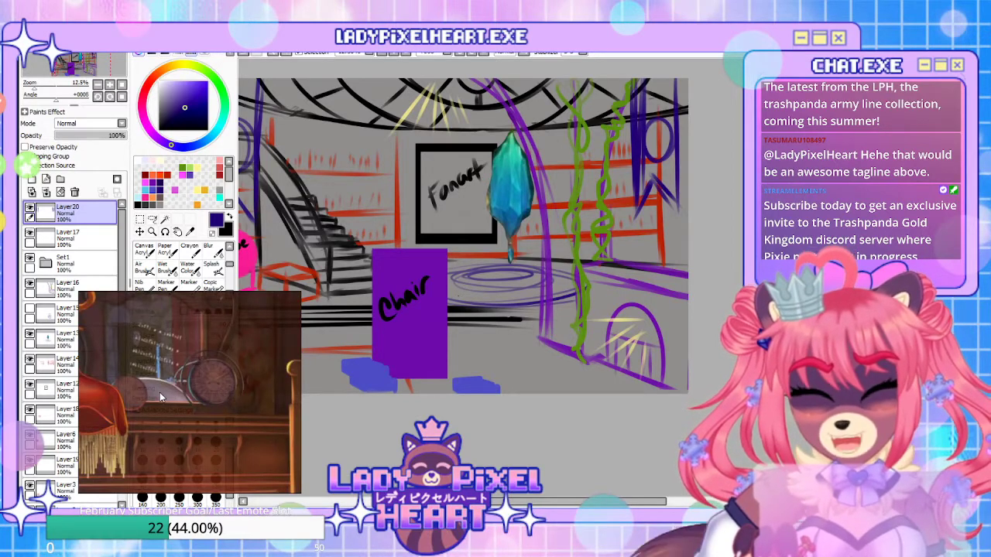
scroll(160, 392, "down", 2)
scroll(160, 392, "down", 3)
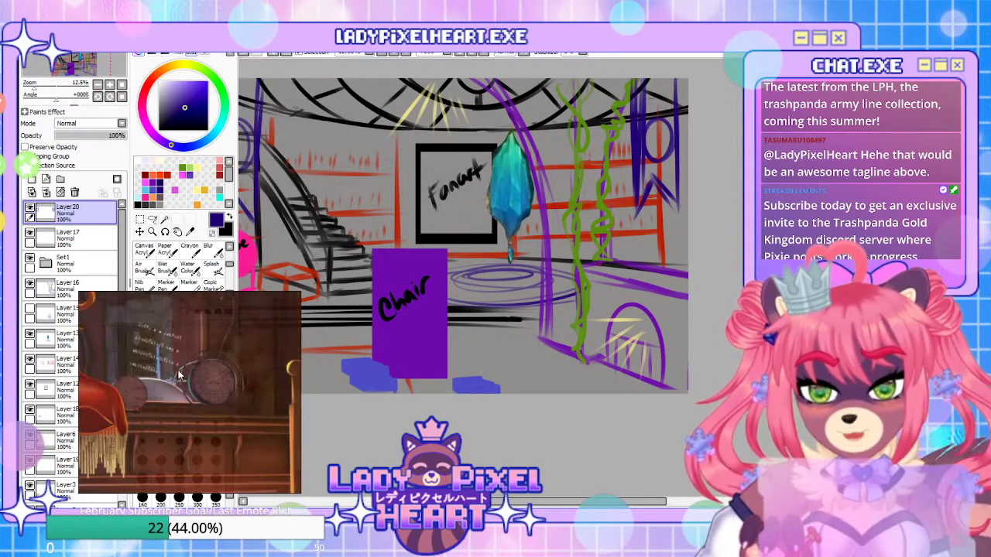
scroll(187, 393, "up", 3)
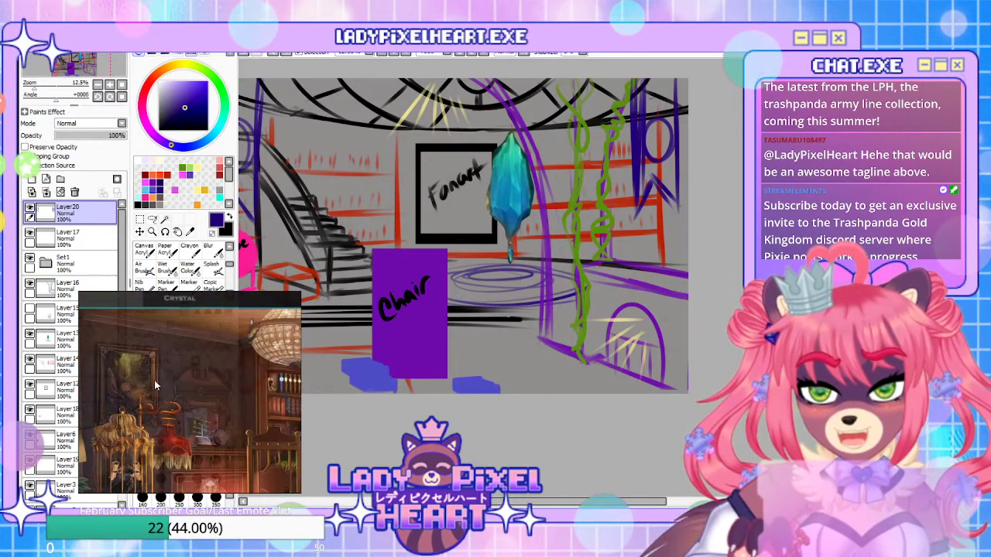
scroll(154, 380, "down", 3)
scroll(199, 453, "up", 3)
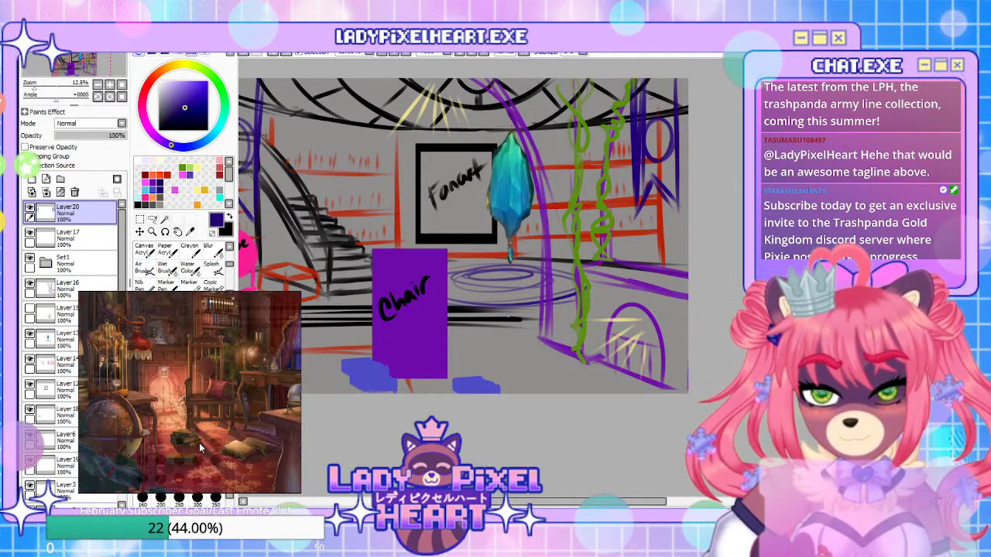
Examine the blue library reference with tall windows, light beams and bottle-filled shelves for lighting and prop ideas
scroll(199, 439, "down", 5)
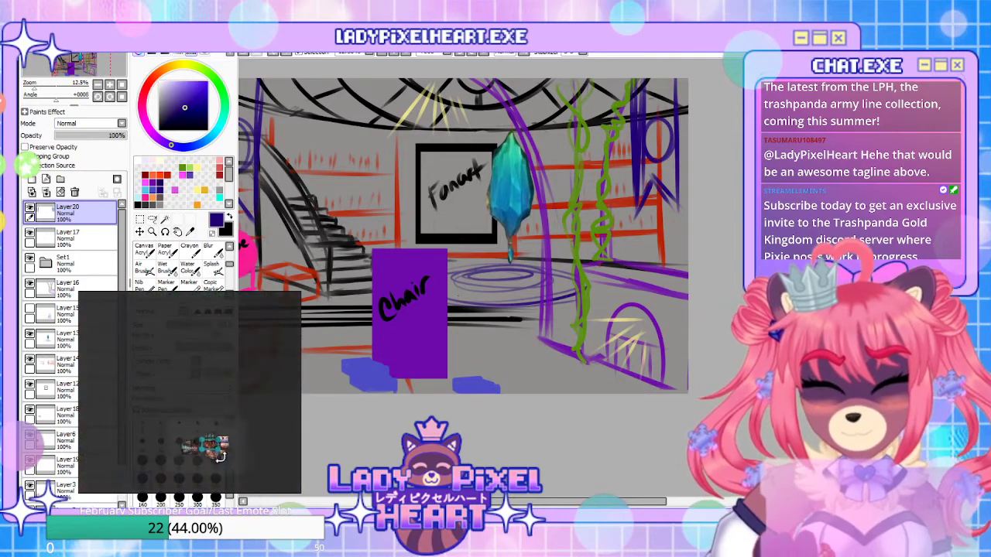
scroll(214, 463, "up", 5)
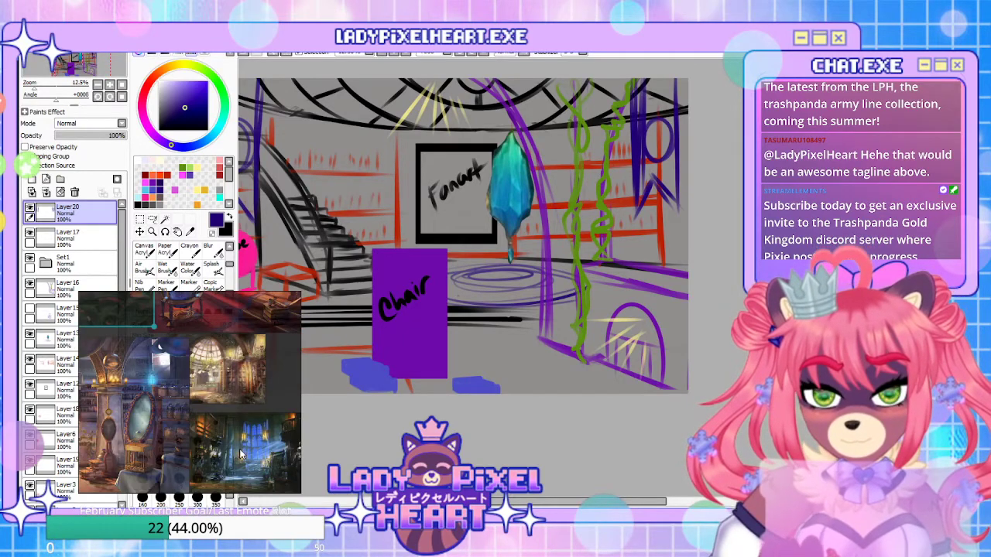
scroll(203, 449, "down", 4)
scroll(224, 457, "up", 4)
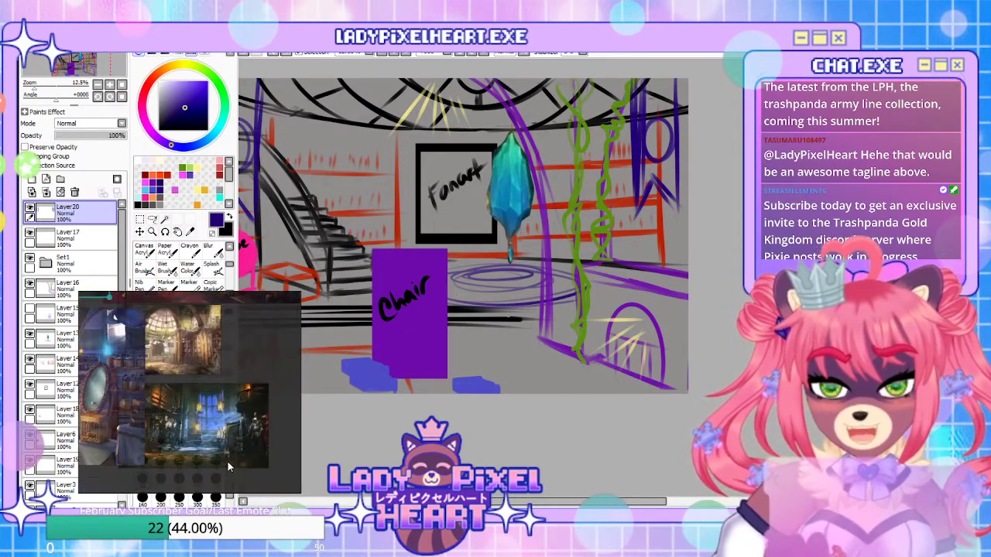
scroll(192, 412, "up", 2)
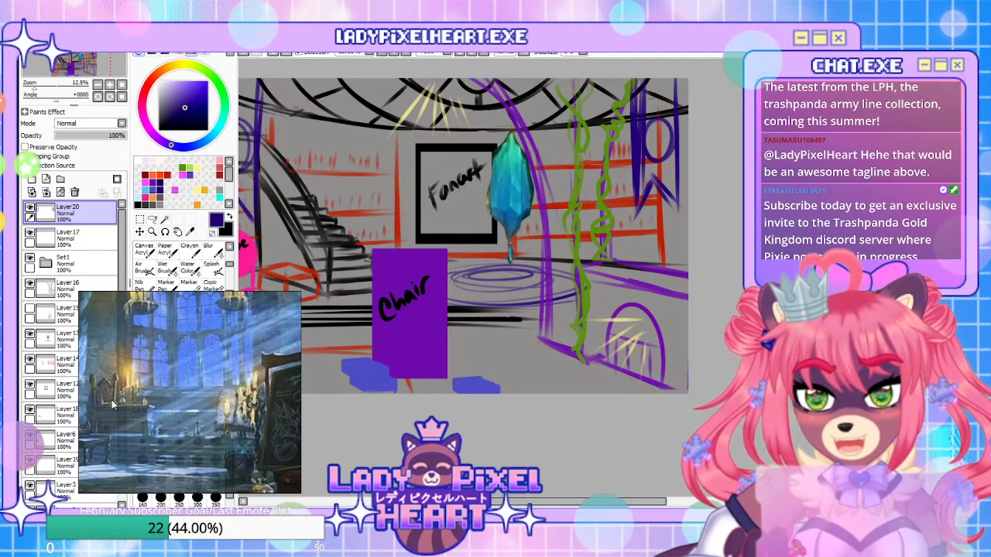
scroll(188, 404, "down", 4)
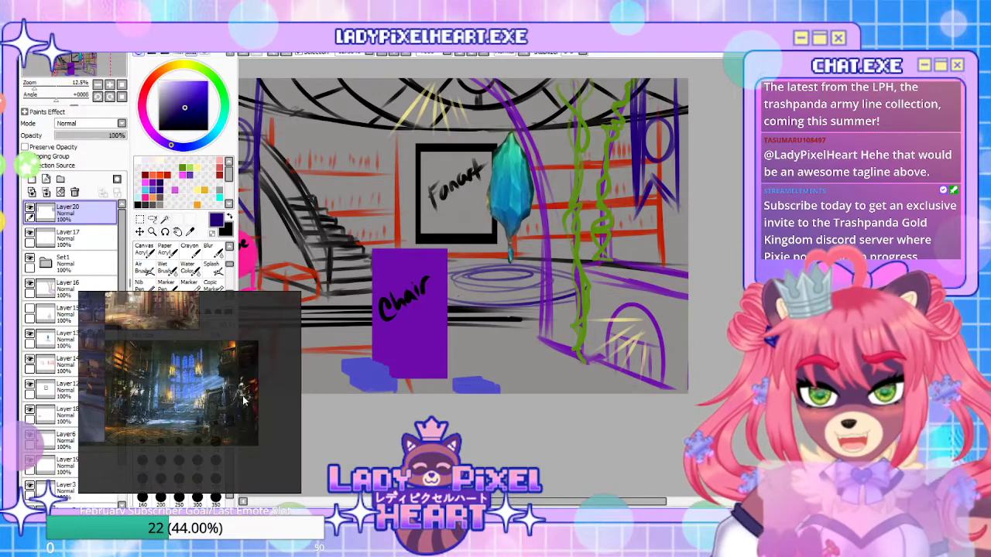
scroll(249, 407, "up", 4)
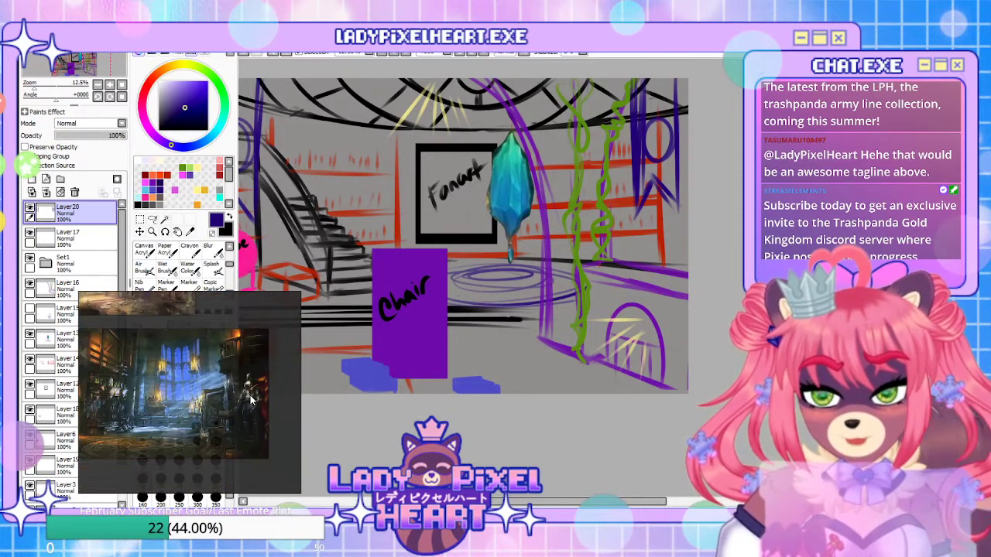
scroll(255, 394, "down", 4)
scroll(163, 401, "up", 4)
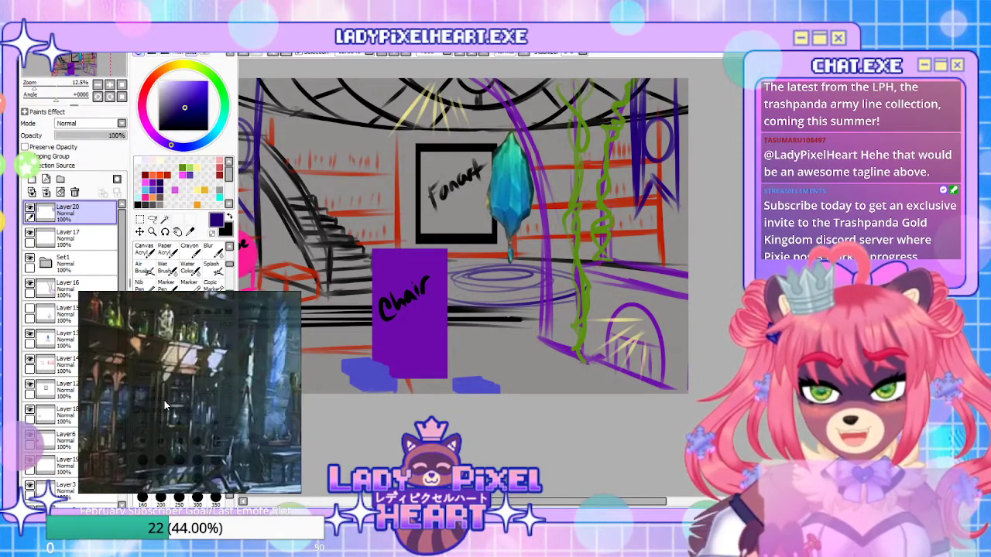
On a new layer, sketch a small indigo head with pointed ears below the banner at the canvas's right edge
scroll(165, 399, "down", 4)
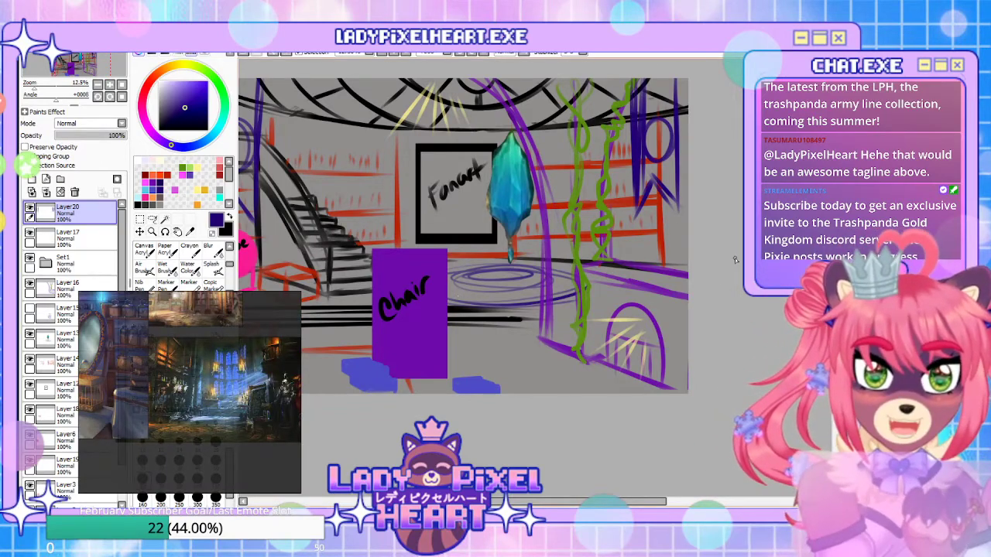
scroll(734, 258, "down", 2)
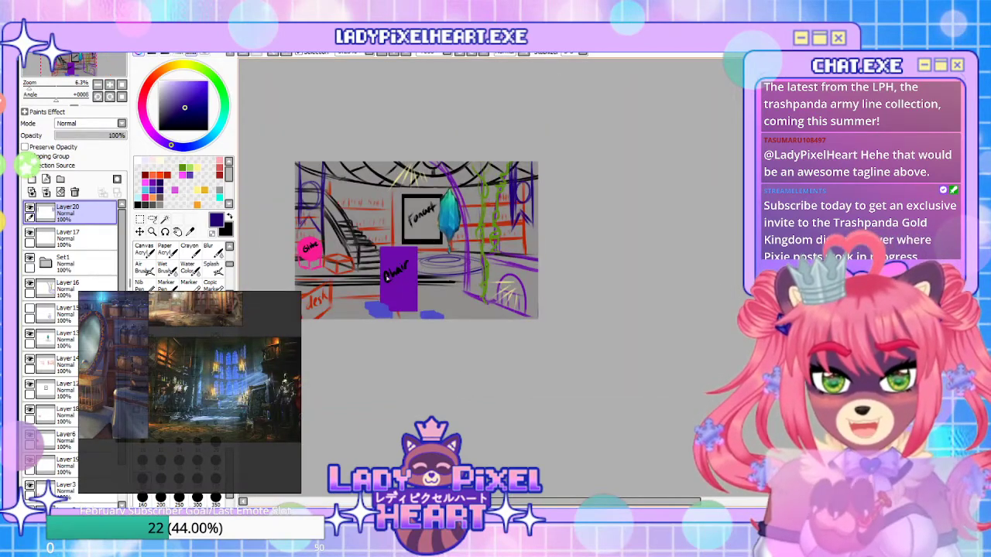
scroll(537, 220, "up", 3)
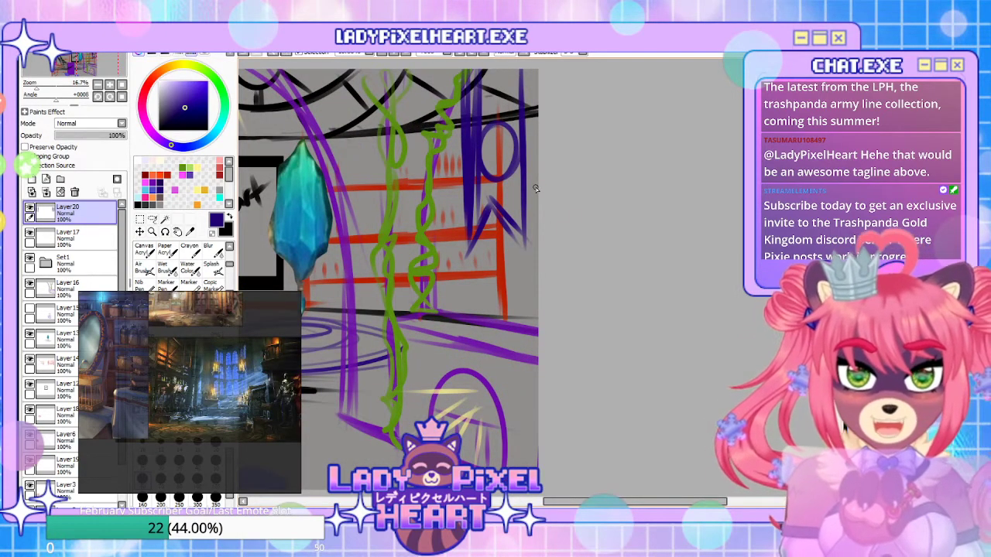
mouse_move(537, 224)
left_mouse_down()
mouse_move(642, 469)
mouse_move(674, 336)
mouse_move(657, 285)
mouse_move(617, 302)
left_mouse_up()
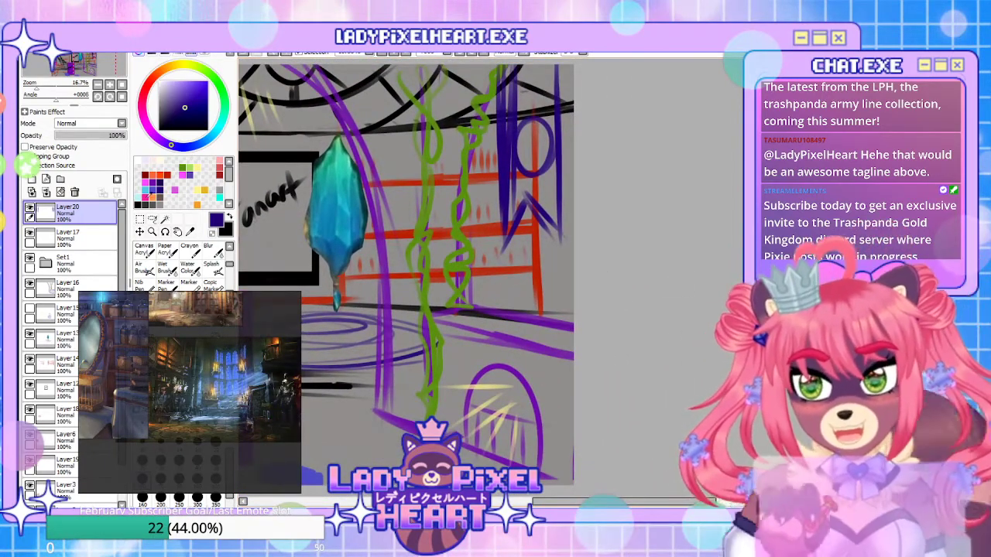
left_click(32, 180)
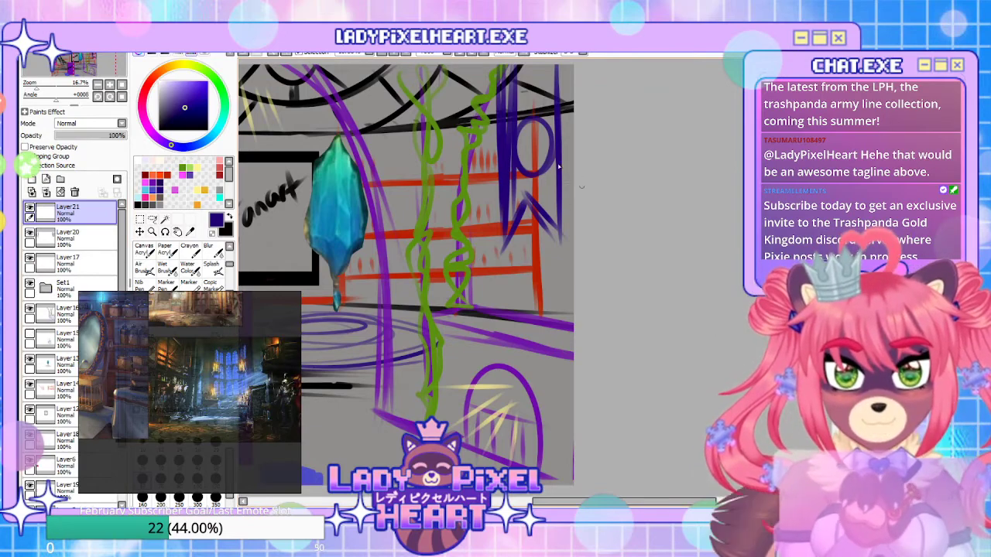
left_click_drag(570, 183, 578, 206)
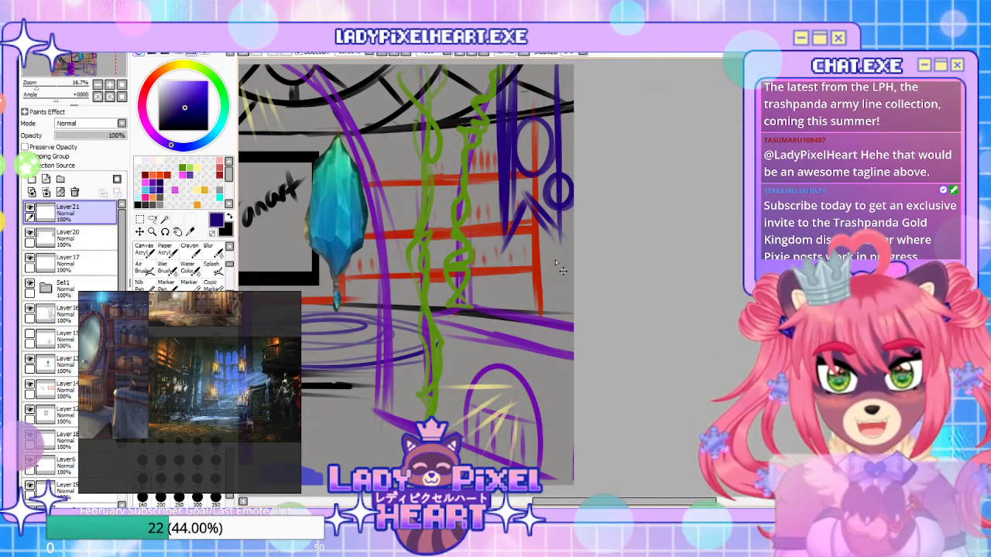
key("ctrl+z")
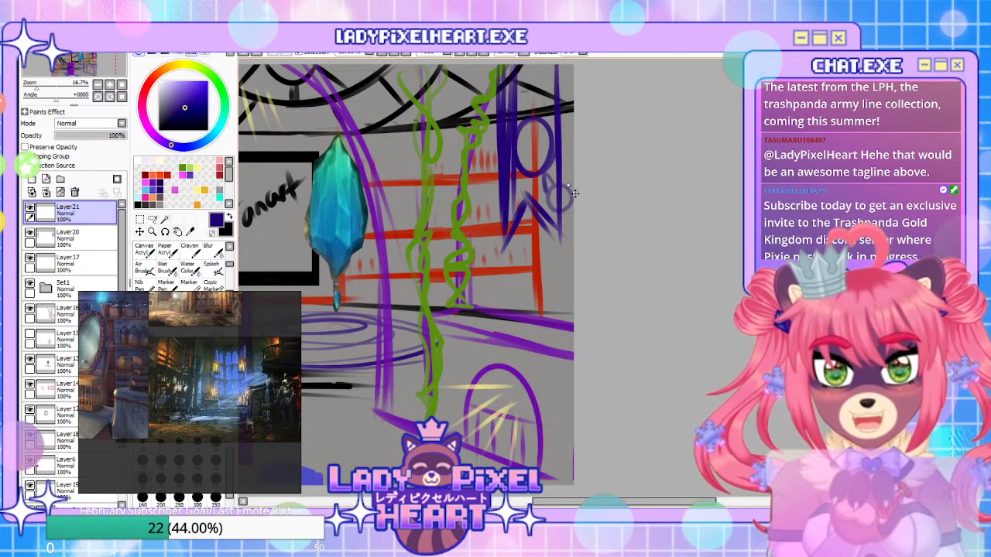
left_click_drag(573, 180, 571, 203)
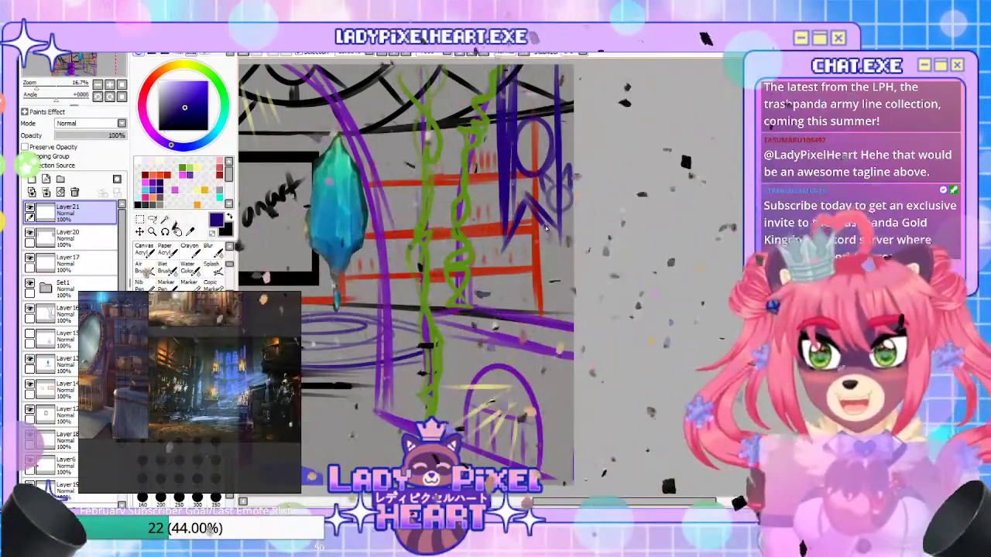
Sketch the standing figure's body and legs in indigo, reaching down to the ledge beside the bookshelf
left_click_drag(551, 287, 561, 275)
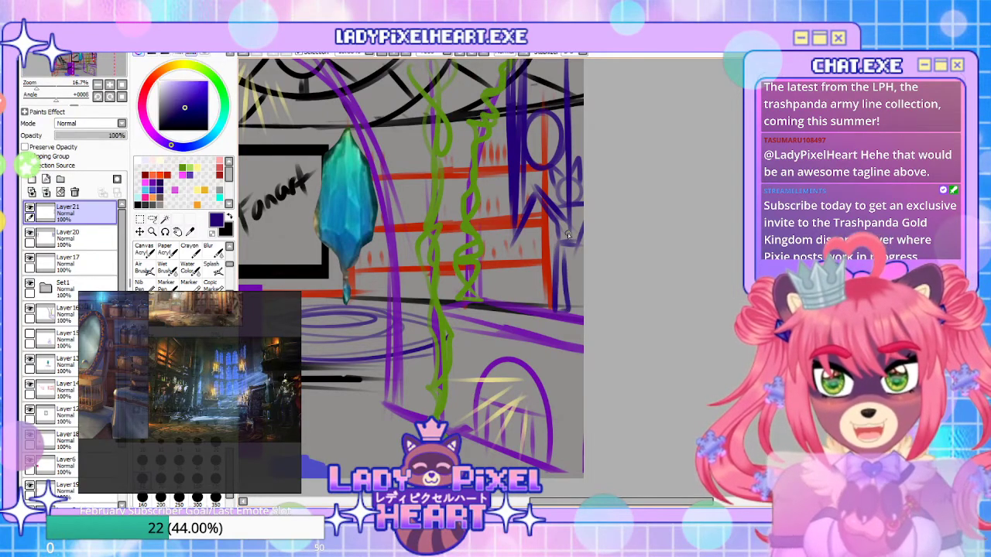
left_click_drag(567, 331, 558, 151)
left_click_drag(586, 330, 648, 345)
left_click_drag(501, 322, 513, 342)
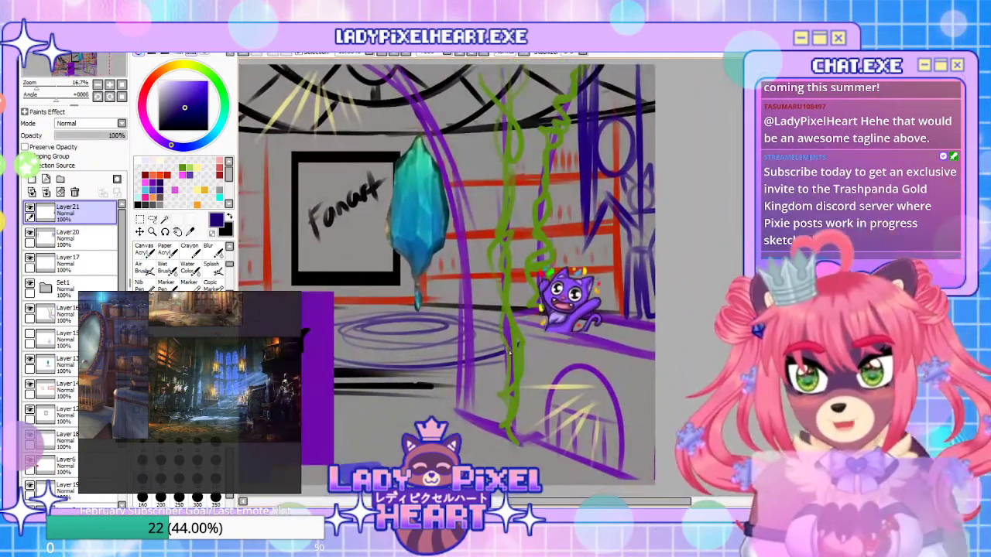
Recolor the standing figure cyan with its opacity preserved, and move its layer below the banner layer
left_click(65, 147)
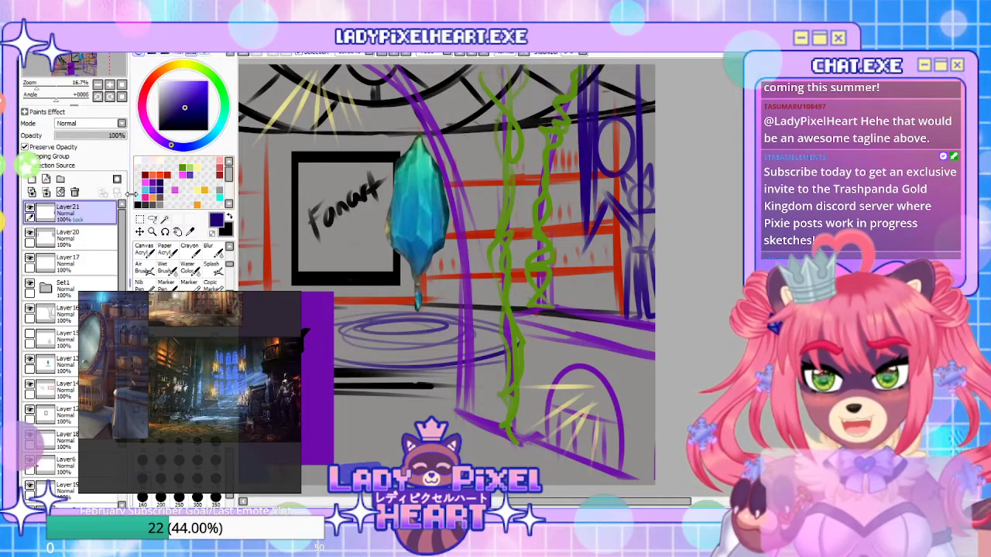
left_click(136, 189)
left_click(219, 202)
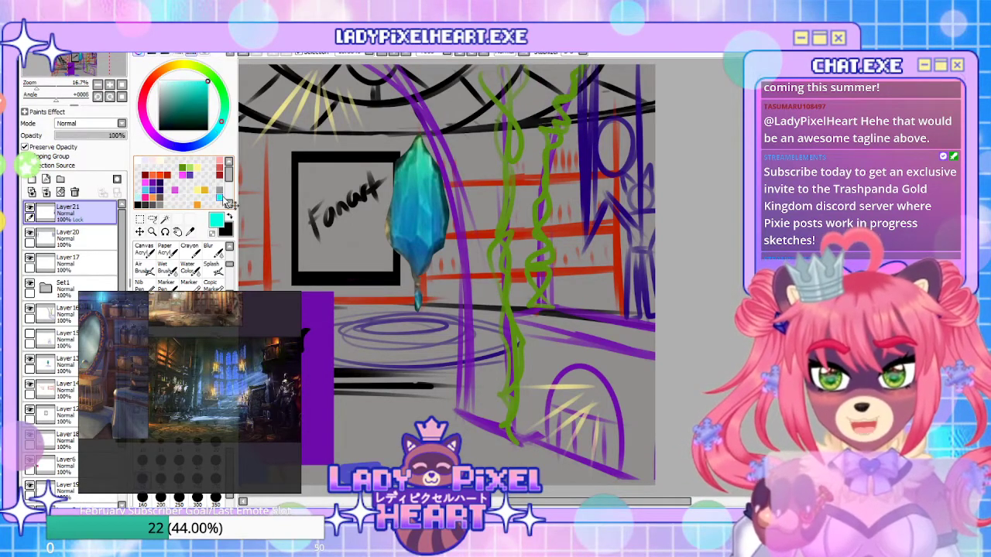
left_click_drag(69, 212, 70, 238)
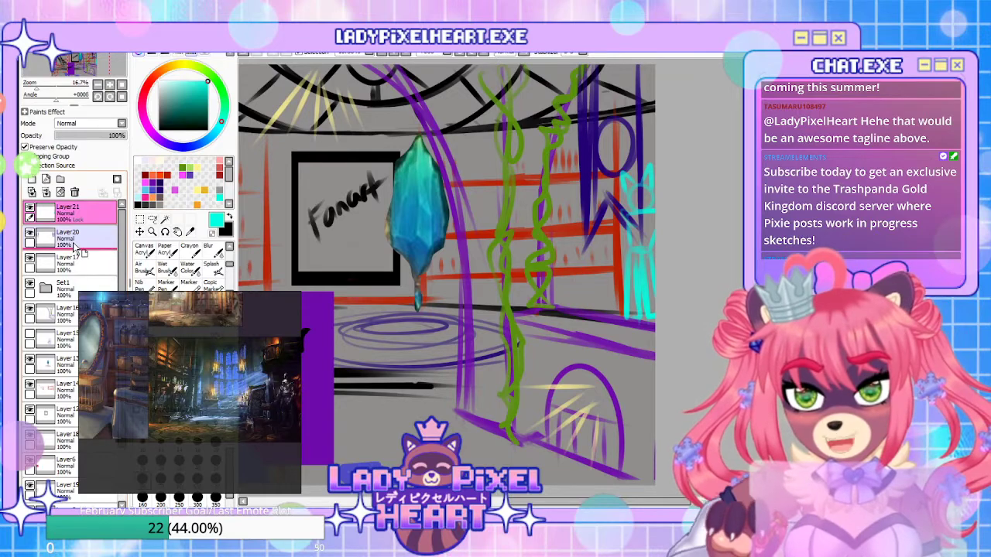
Using the bottle-shelf reference, sketch light green potion bottles on the ledge beside the cyan figure, on a new layer above Layer16
scroll(619, 204, "down", 3)
scroll(668, 259, "up", 5)
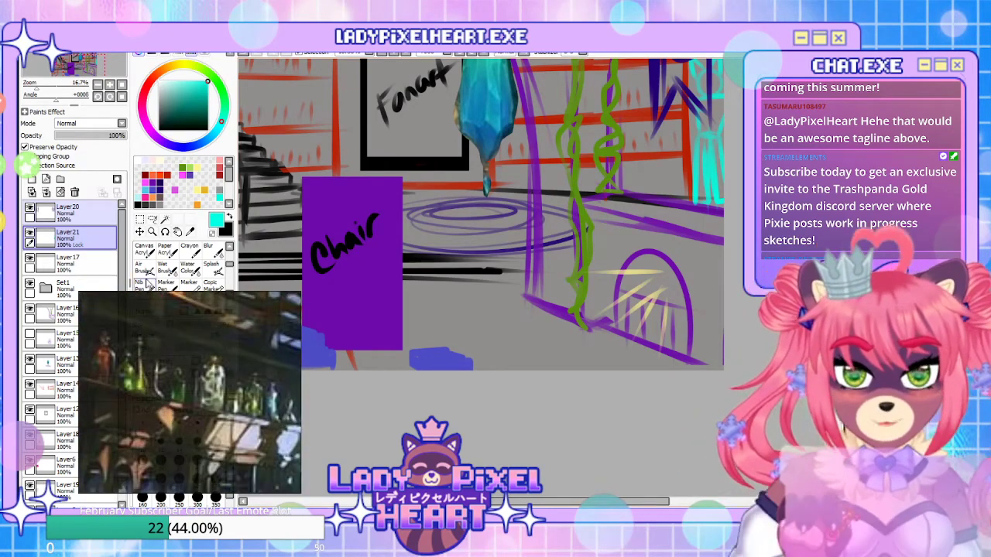
left_click(54, 312)
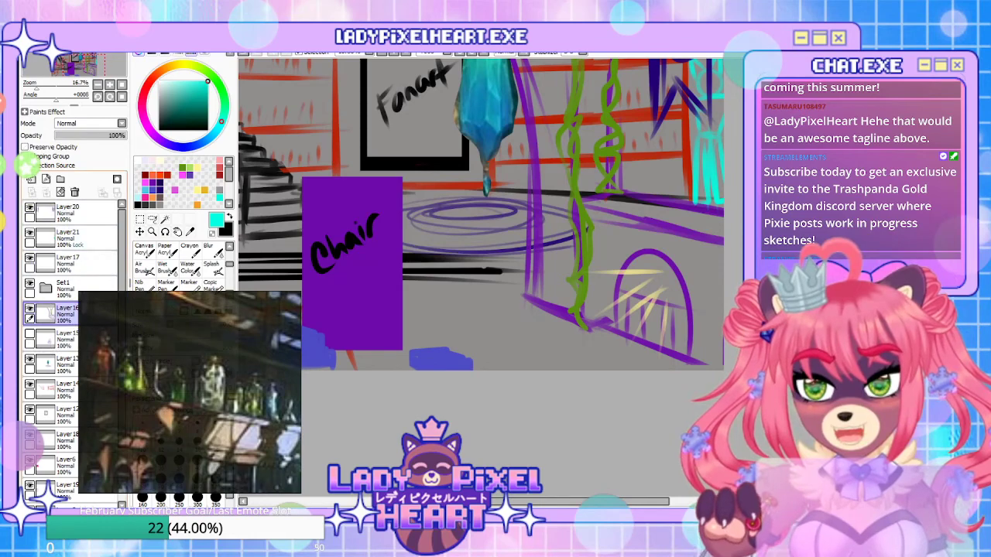
left_click(31, 178)
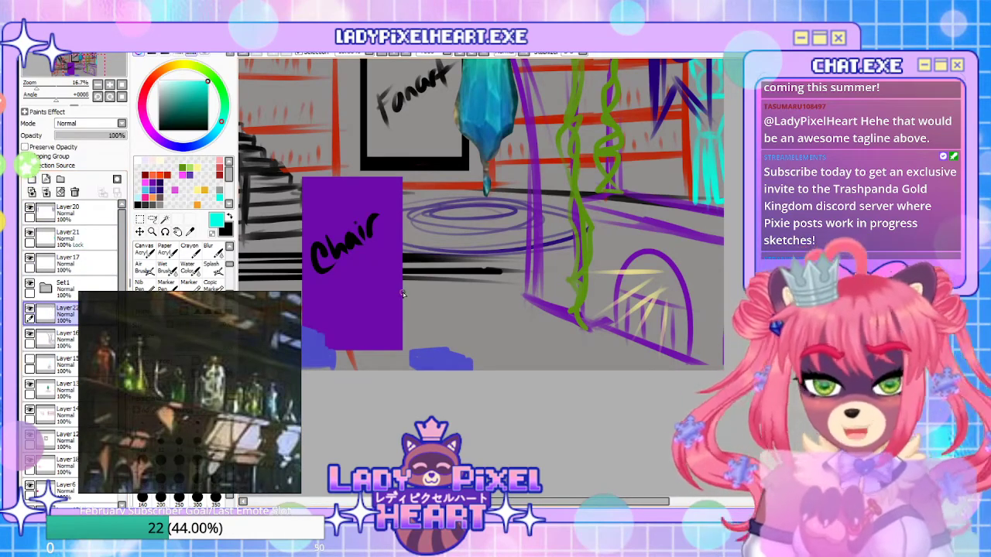
left_click(183, 166)
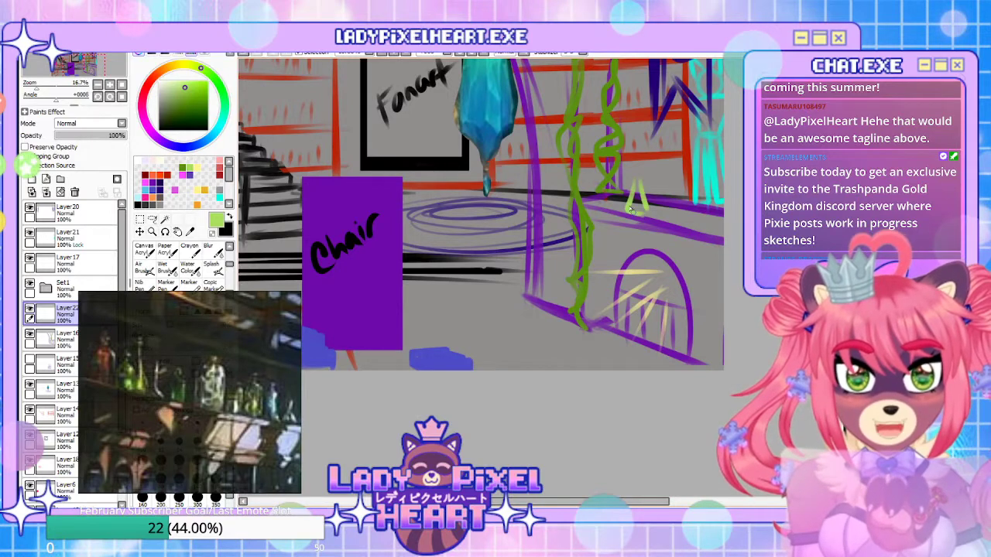
left_click_drag(653, 185, 672, 188)
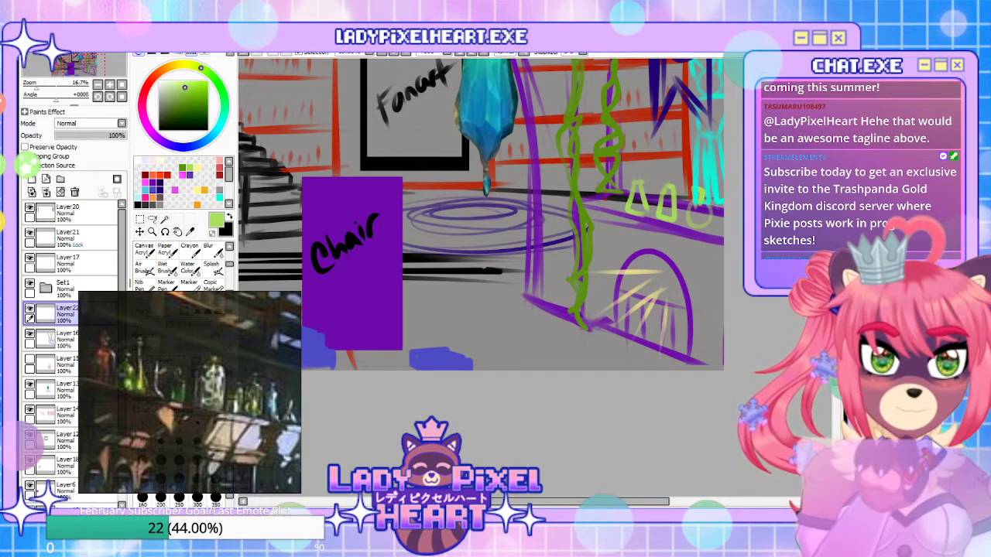
Compare the room sketch with the warm study reference, including its potted plant, stacked books and mirror
scroll(656, 226, "down", 3)
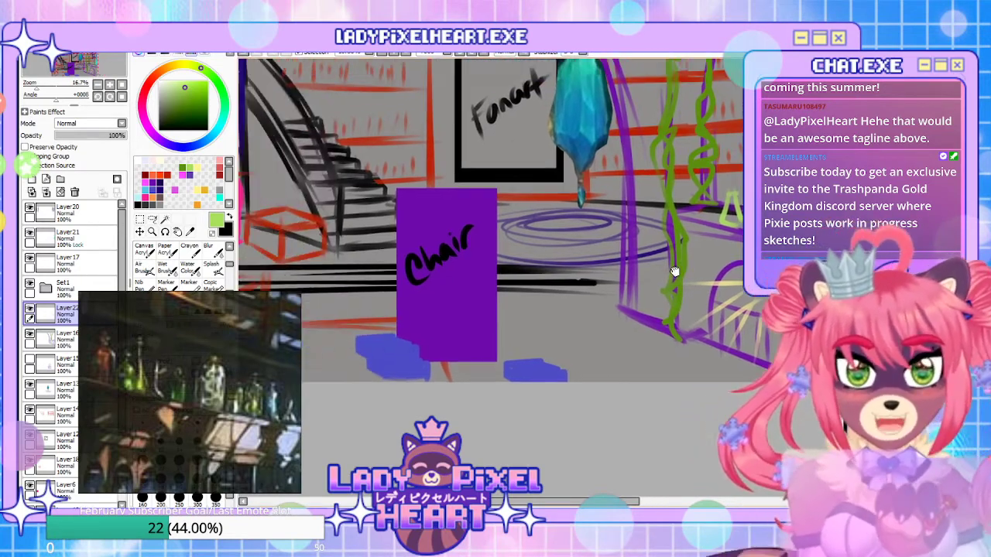
scroll(590, 273, "up", 2)
left_click_drag(593, 274, 522, 295)
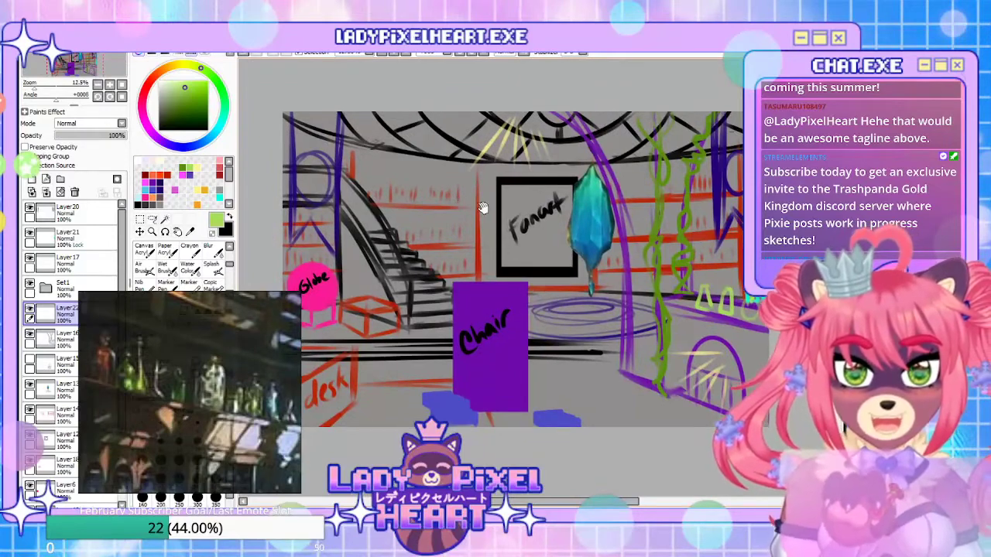
scroll(468, 203, "up", 1)
scroll(438, 264, "down", 2)
scroll(547, 227, "up", 3)
scroll(519, 306, "down", 1)
scroll(519, 306, "down", 2)
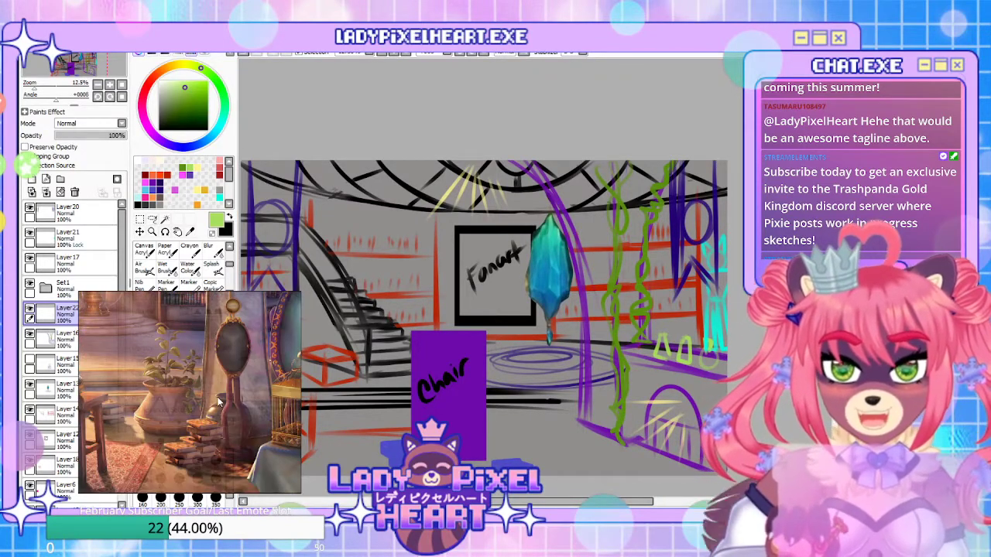
Review the room sketch's overall composition, from the stairs and central picture frame to the chair and arch
scroll(444, 375, "down", 2)
scroll(441, 343, "up", 3)
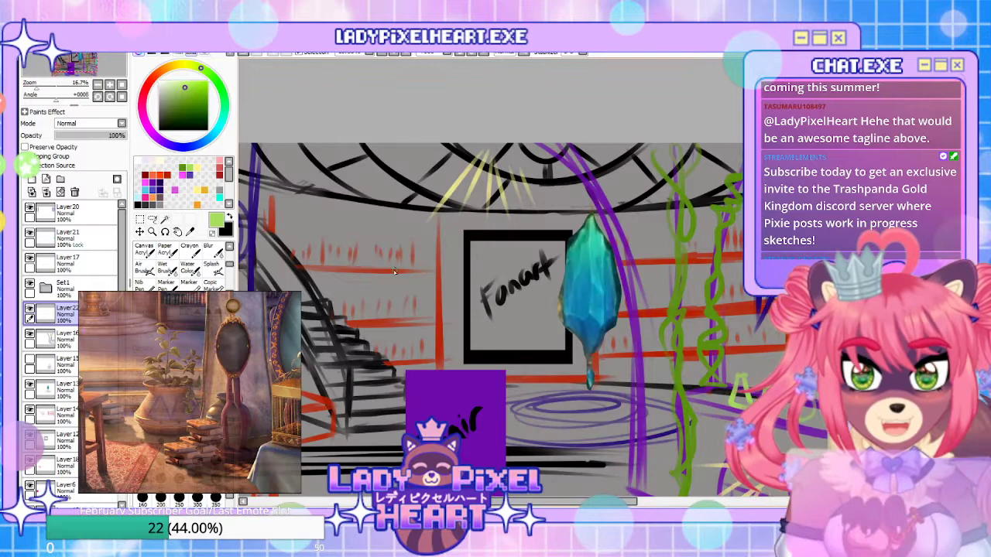
scroll(394, 271, "down", 2)
scroll(473, 318, "up", 1)
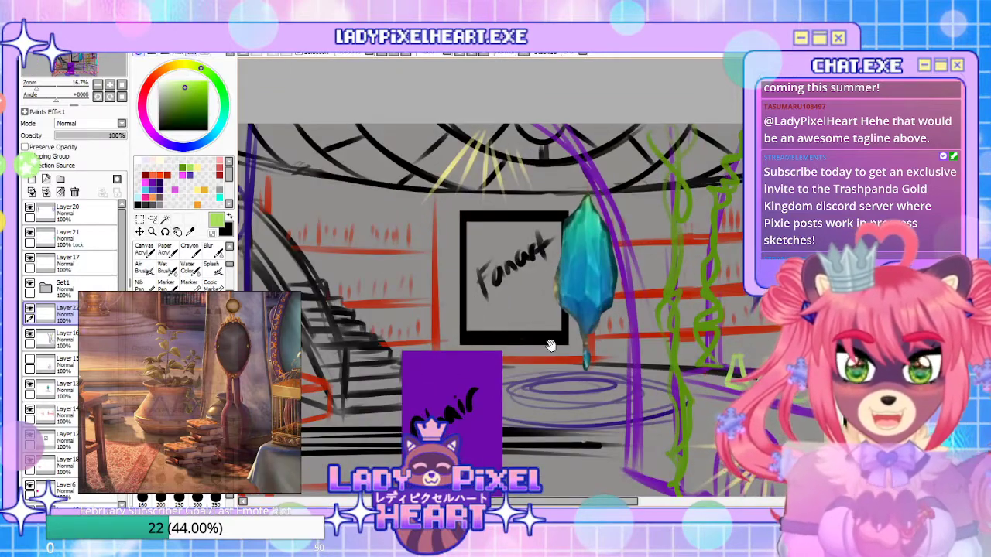
scroll(550, 344, "down", 3)
scroll(548, 284, "up", 1)
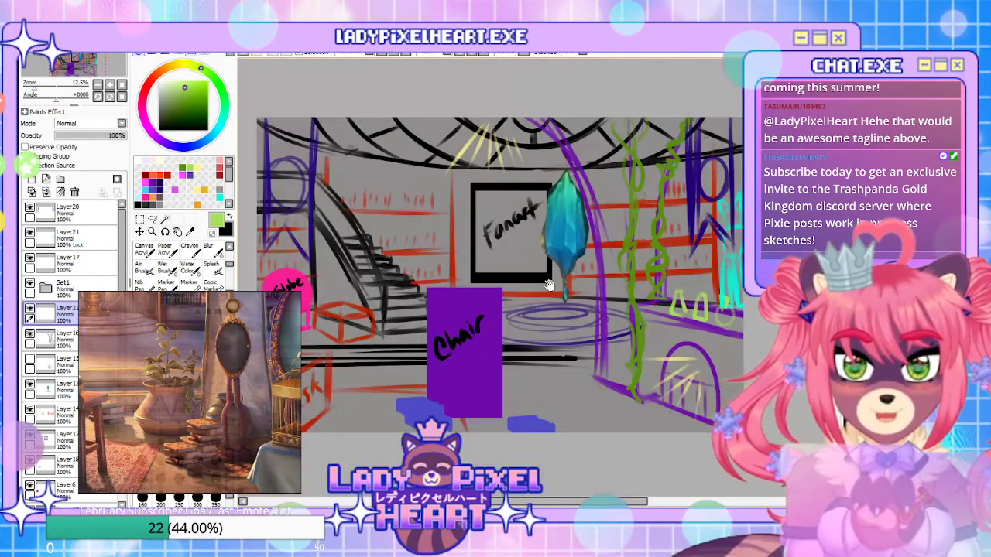
scroll(547, 285, "up", 1)
scroll(551, 288, "down", 1)
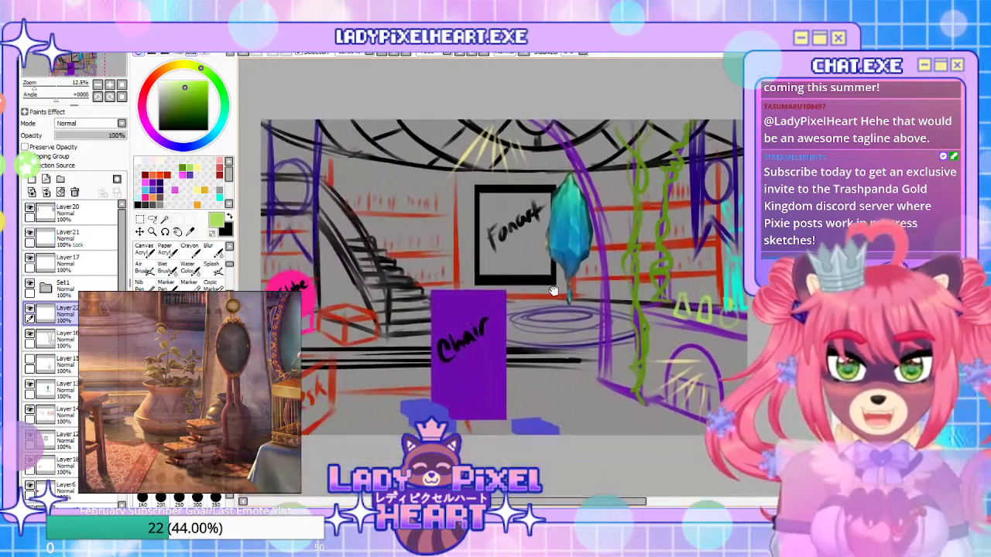
left_click_drag(553, 290, 565, 342)
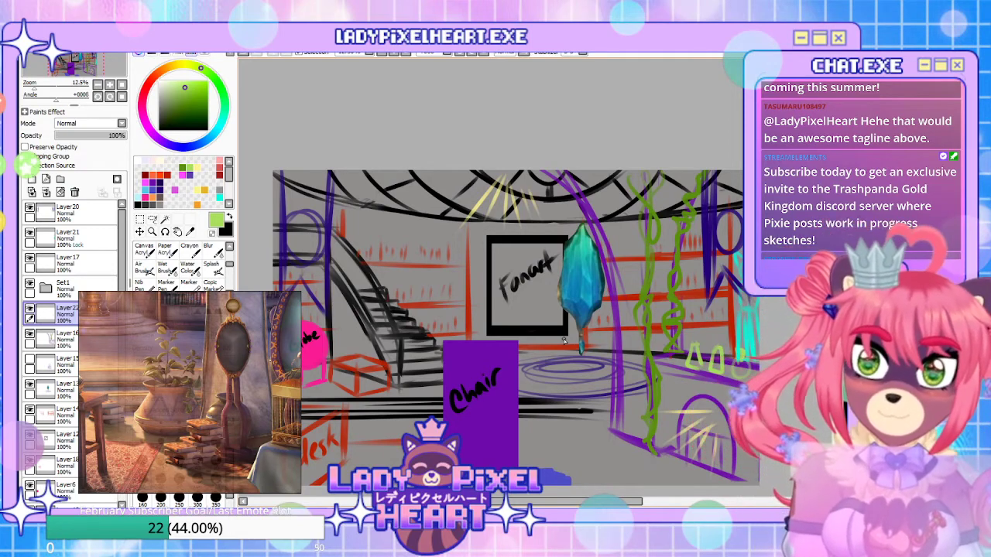
scroll(530, 343, "down", 2)
scroll(499, 324, "up", 3)
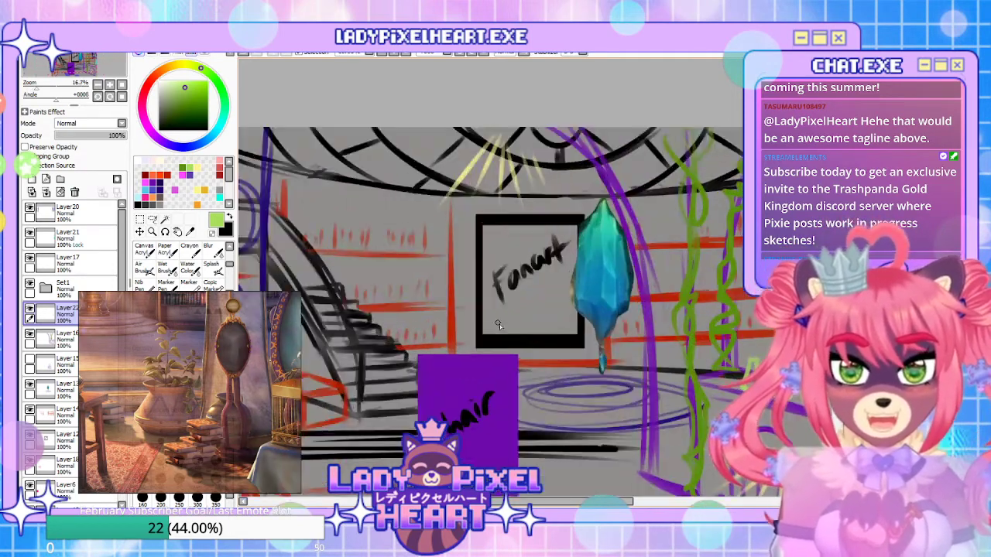
left_click_drag(512, 364, 535, 296)
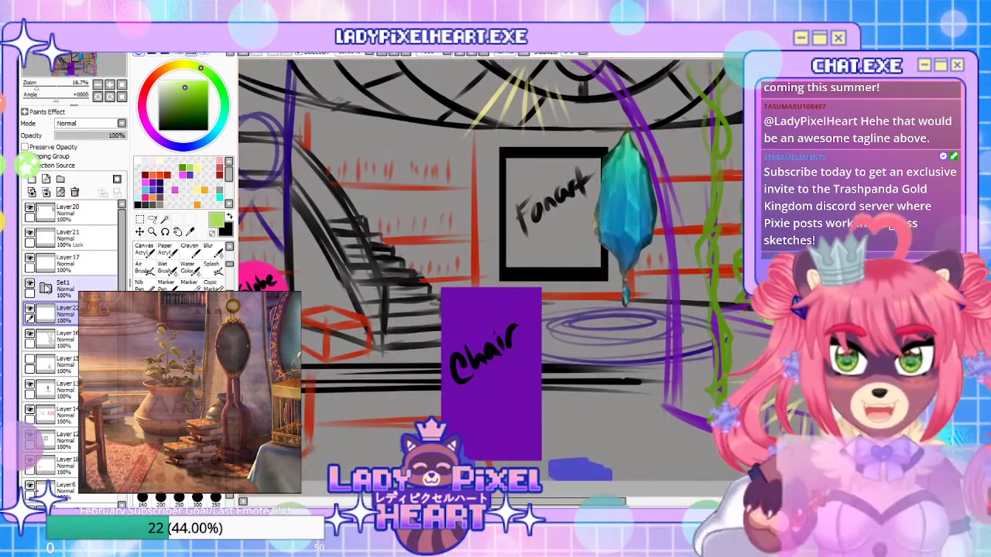
Create a layer folder at the top of the stack and move Layer20, Layer21 and Layer17 into it
left_click(62, 212)
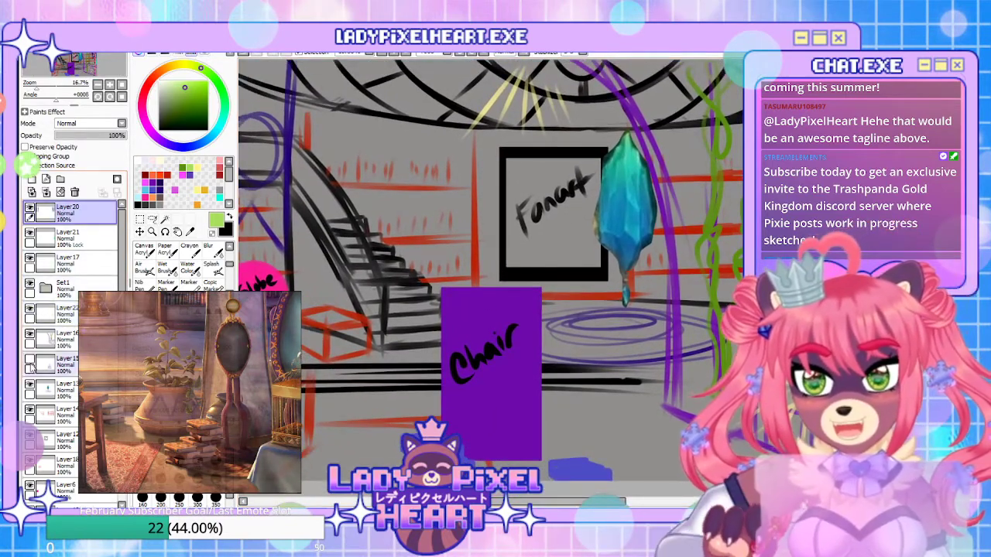
scroll(40, 368, "down", 3)
scroll(40, 367, "up", 3)
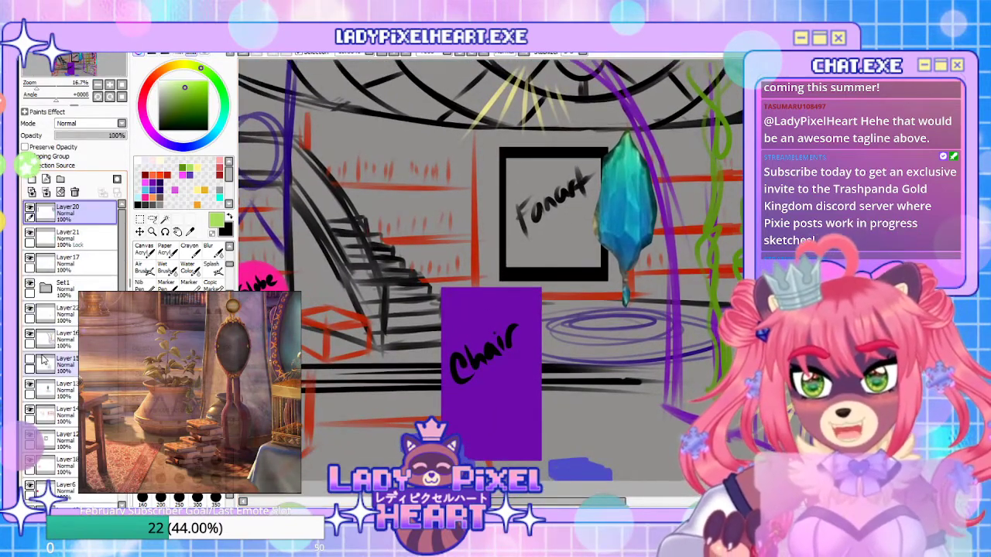
scroll(42, 356, "down", 4)
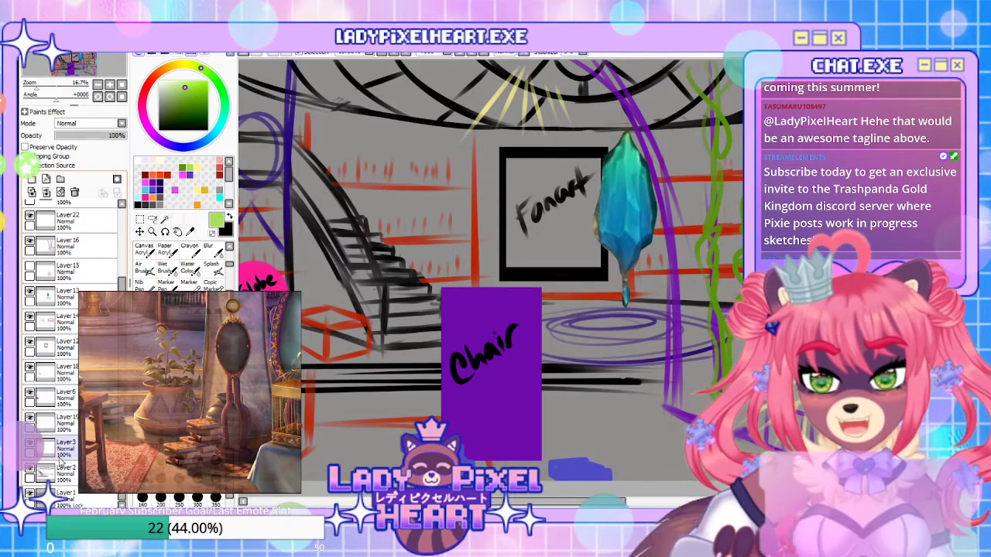
scroll(48, 368, "up", 4)
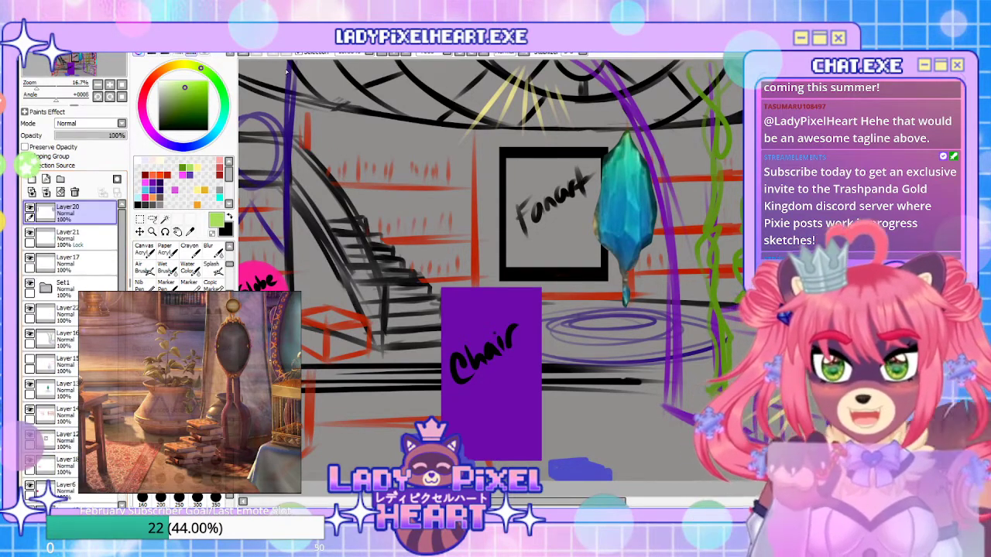
left_click(61, 179)
left_click_drag(77, 217, 76, 217)
left_click_drag(73, 264, 73, 247)
left_click_drag(68, 286, 71, 281)
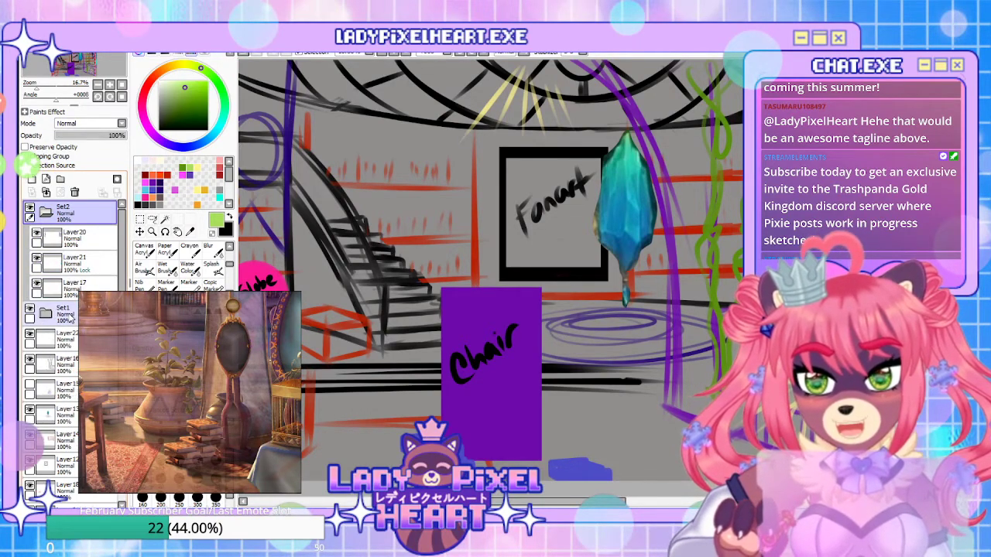
Move the Set1 folder and the sketch layers directly beneath it into the new layer folder
left_click_drag(71, 317, 62, 351)
left_click_drag(65, 386, 64, 376)
left_click_drag(66, 412, 65, 395)
left_click_drag(63, 436, 63, 422)
left_click_drag(61, 459, 63, 447)
scroll(62, 457, "down", 3)
Move the remaining lower sketch layers through Layer2 into the same folder, leaving Layer1 outside, and check the grouped stack
left_click_drag(63, 408, 64, 392)
left_click_drag(62, 427, 62, 413)
left_click_drag(62, 451, 63, 436)
left_click_drag(59, 477, 62, 463)
left_click_drag(64, 502, 68, 488)
scroll(82, 470, "down", 3)
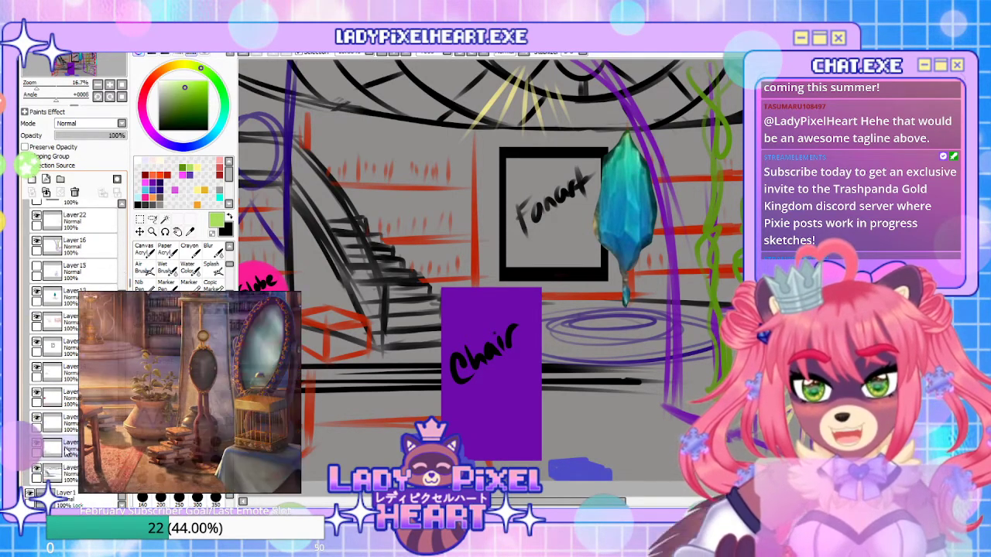
scroll(63, 452, "up", 3)
scroll(190, 396, "down", 3)
scroll(52, 265, "up", 1)
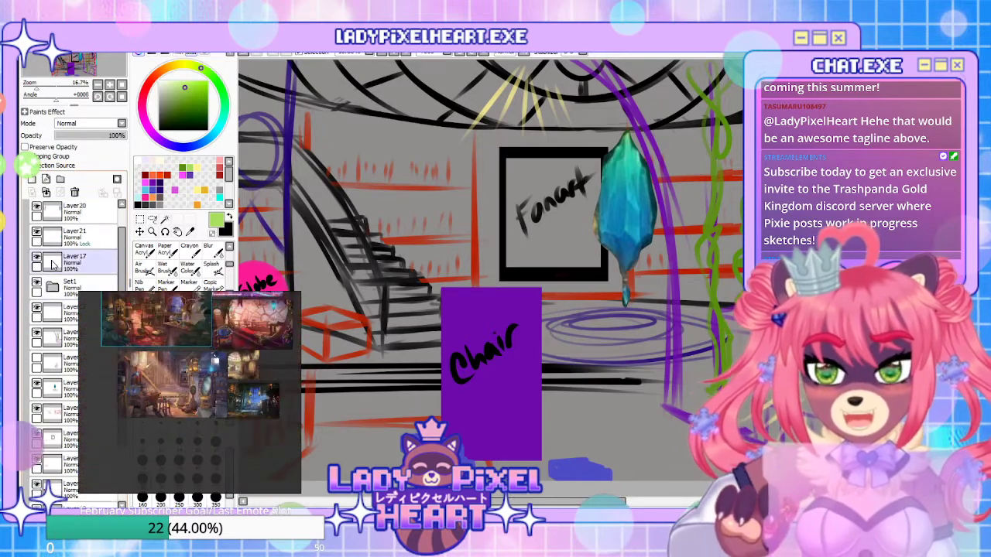
Collapse the Set2 layer folder and check the whole library sketch
scroll(53, 265, "up", 1)
left_click(48, 213)
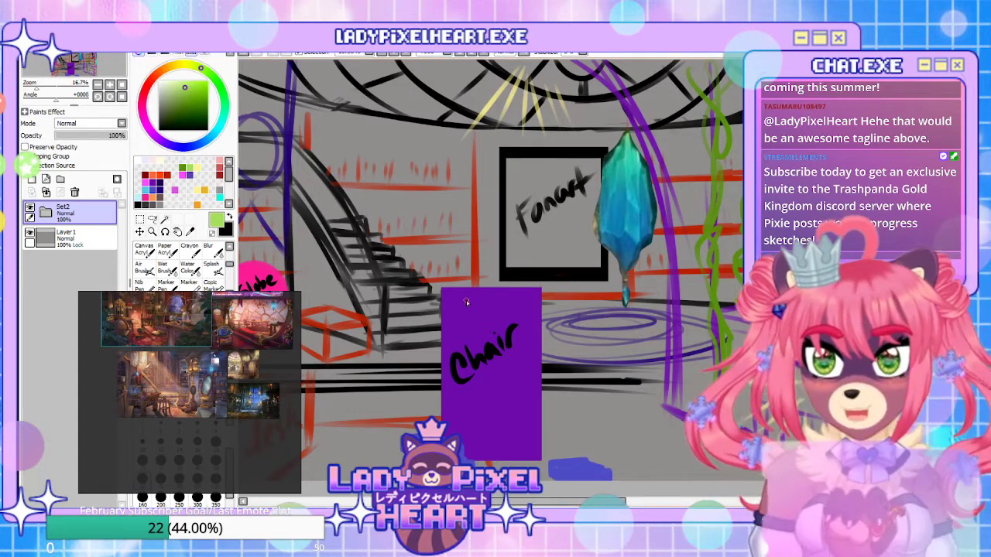
scroll(423, 295, "down", 2)
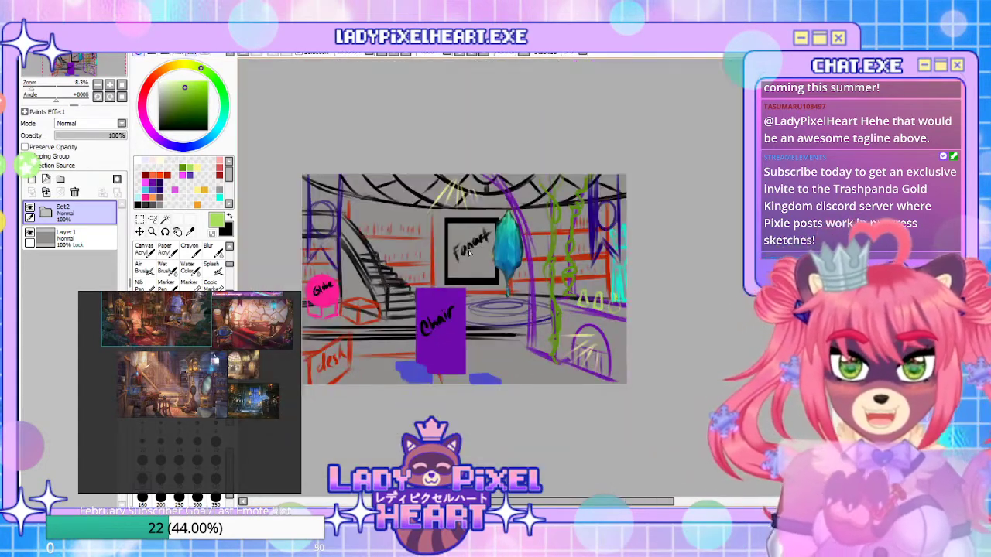
scroll(468, 253, "up", 2)
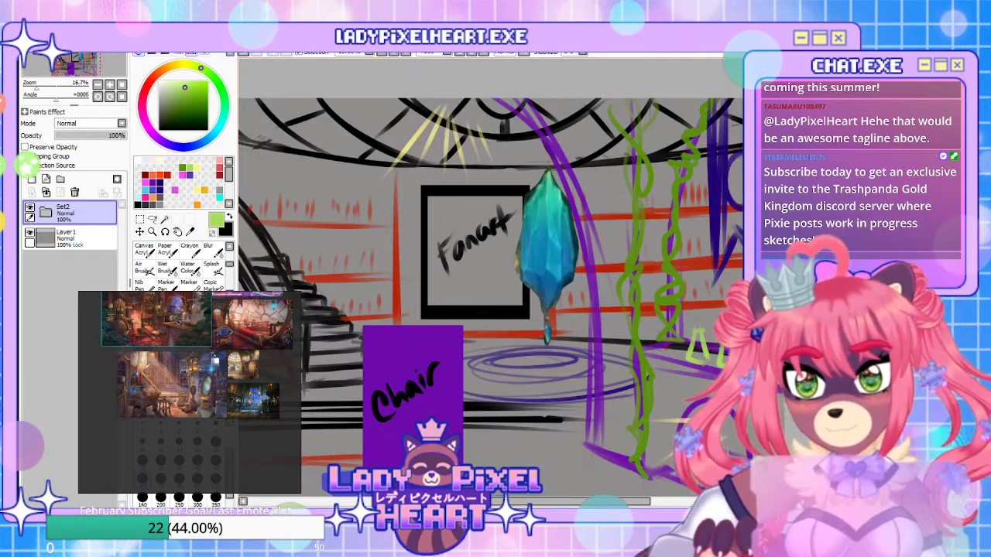
Save the reference board scene after looking closer at its library images
scroll(178, 352, "up", 3)
scroll(175, 360, "down", 4)
scroll(166, 377, "up", 4)
right_click(167, 374)
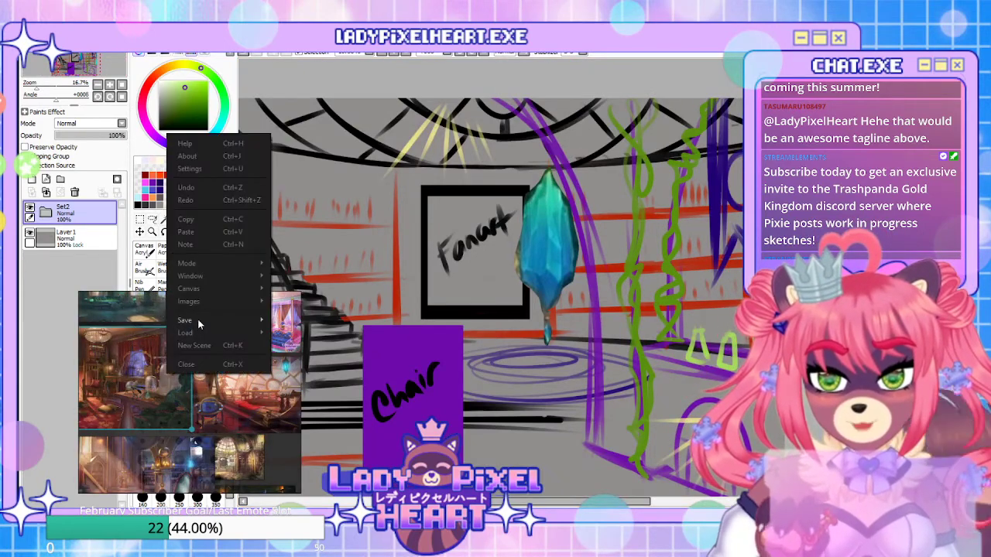
mouse_move(197, 318)
left_click(339, 317)
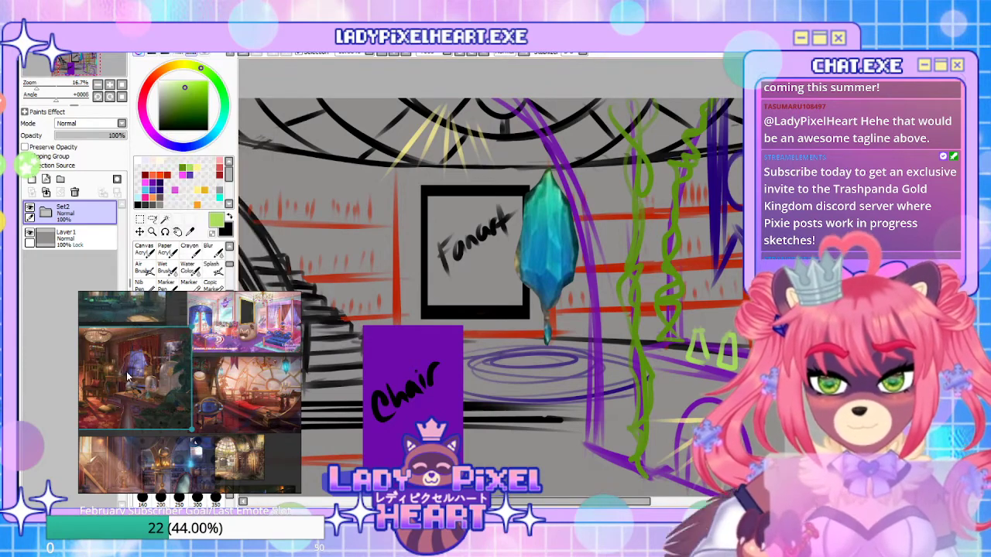
Expand the Set2 folder and hide the Set1 folder that holds the chair sketch
scroll(406, 371, "down", 1)
scroll(406, 372, "up", 1)
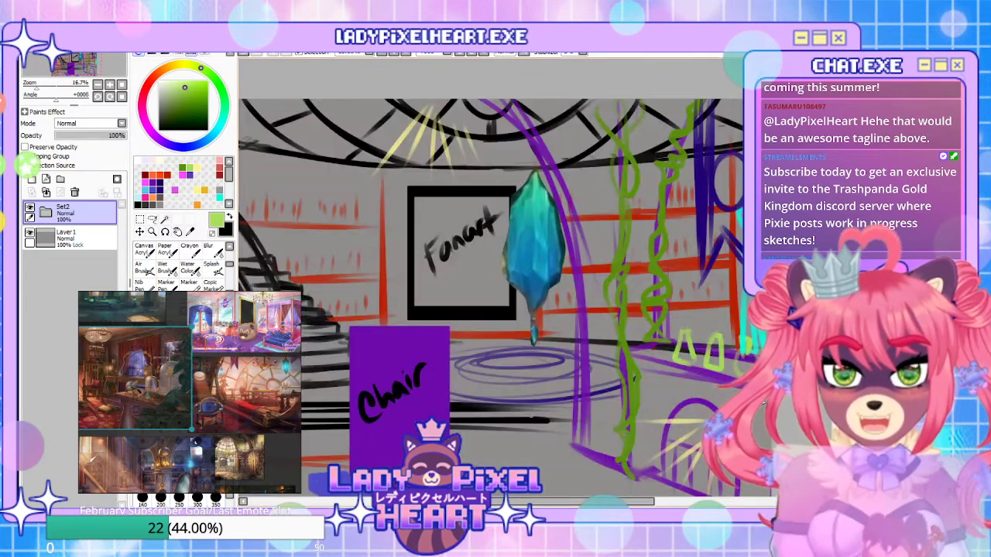
scroll(541, 348, "down", 2)
scroll(687, 333, "up", 1)
left_click_drag(497, 275, 487, 230)
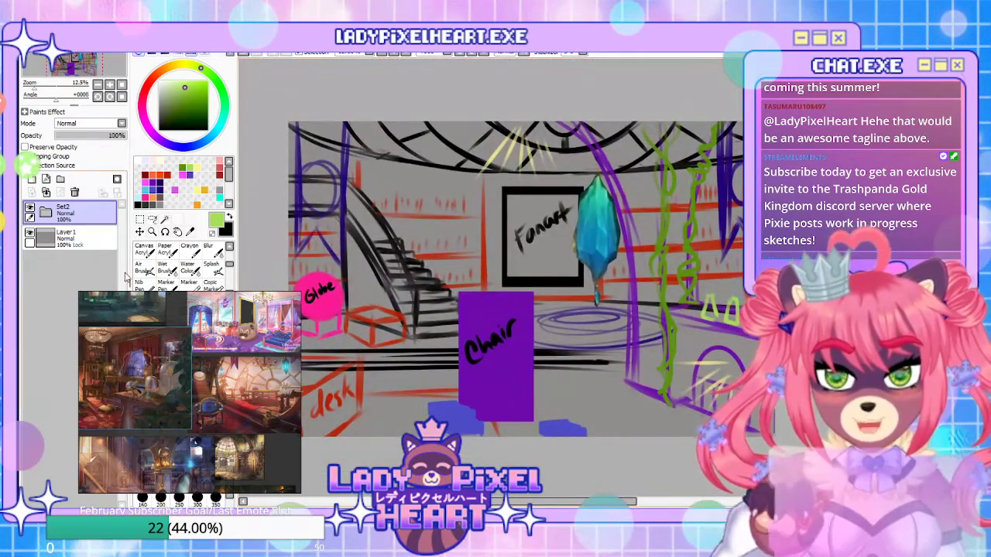
left_click(53, 216)
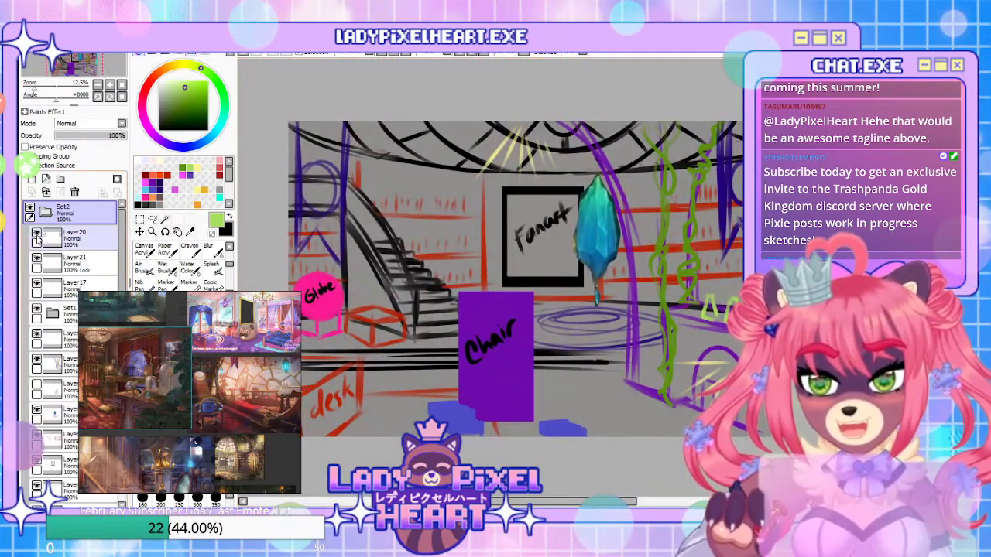
scroll(43, 330, "down", 3)
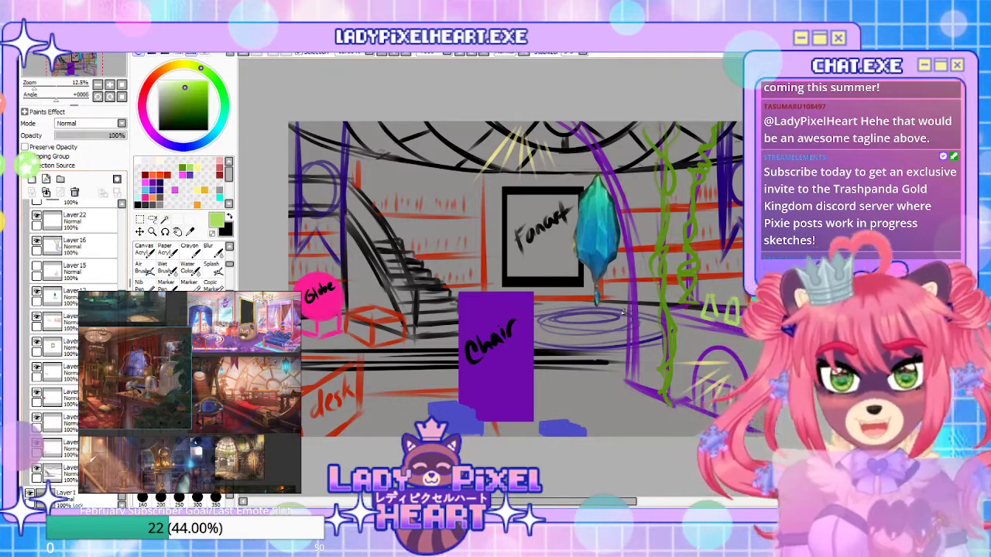
scroll(581, 297, "down", 2)
scroll(580, 297, "up", 3)
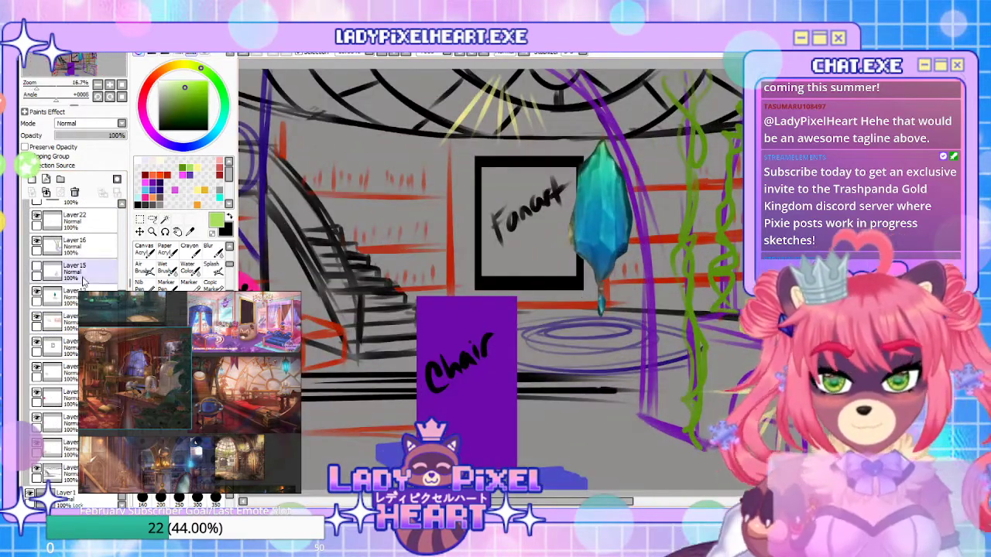
scroll(46, 294, "up", 3)
left_click(36, 308)
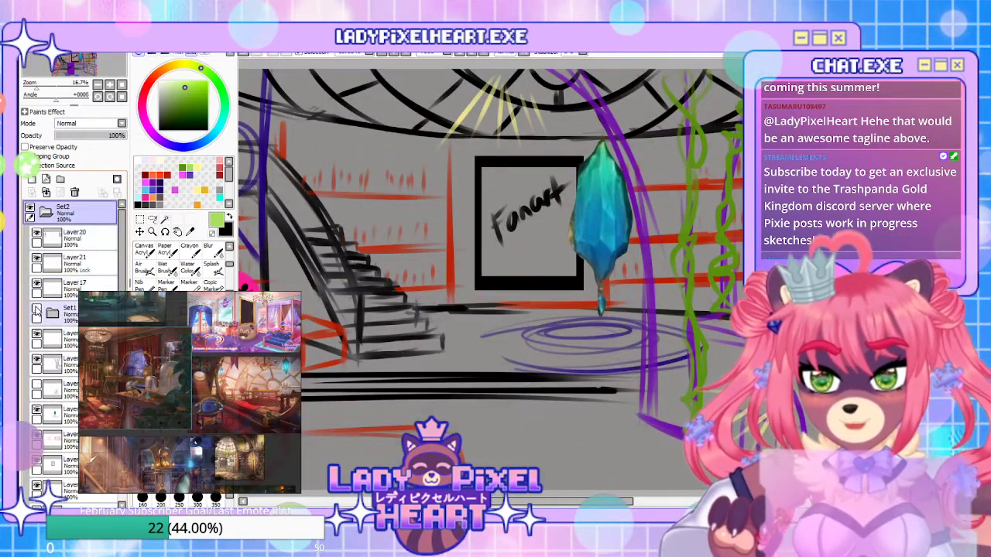
Move the Set1 folder out of Set2 to the top of the layer stack
scroll(489, 292, "down", 2)
scroll(488, 293, "up", 1)
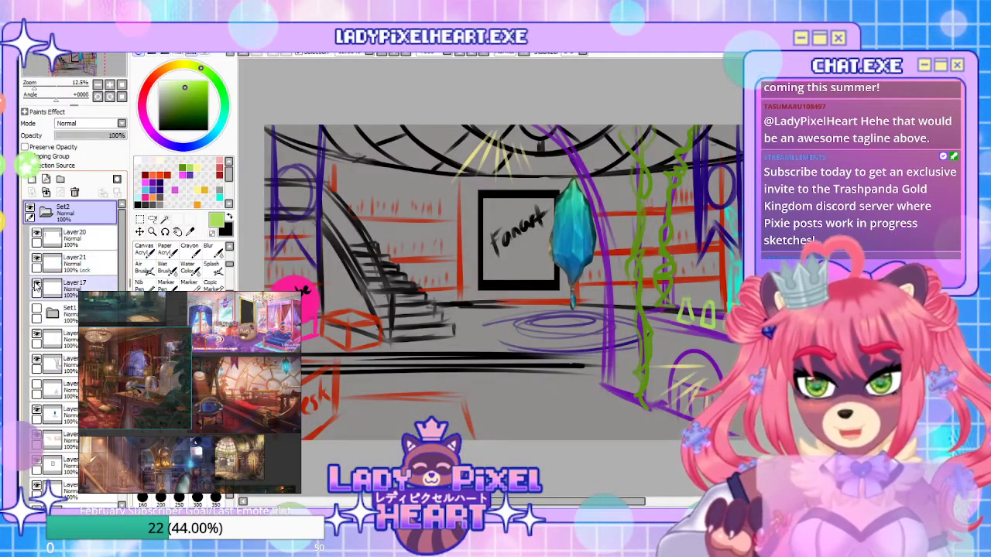
left_click_drag(58, 310, 92, 213)
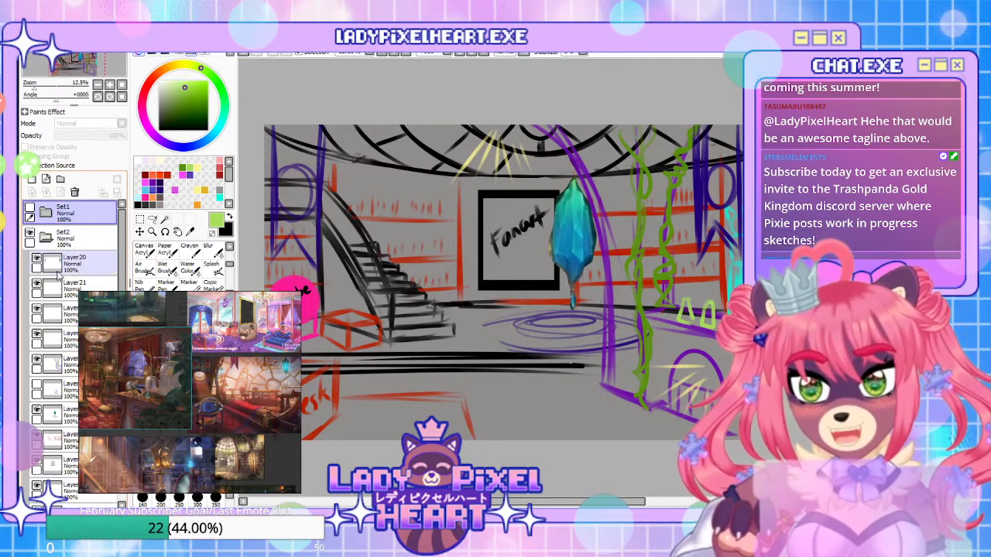
Erase the sketch lines crossing the left banner on the lowest layer of Set2
scroll(53, 320, "down", 5)
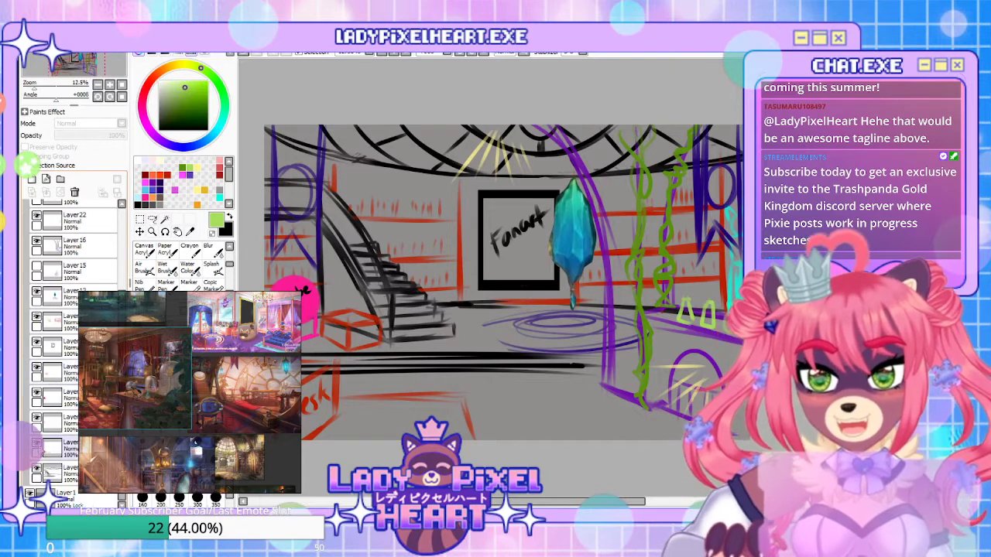
left_click(50, 474)
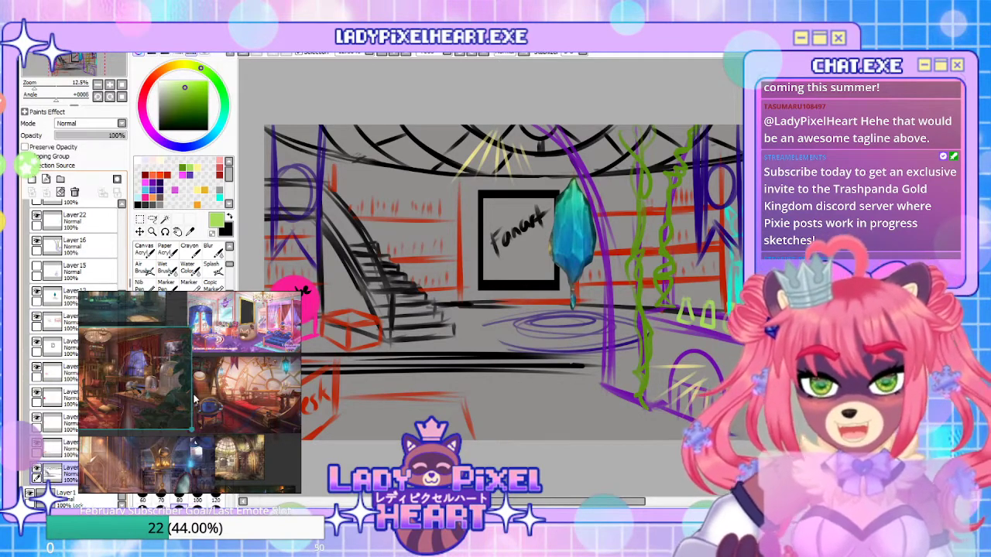
mouse_move(293, 176)
left_mouse_down()
mouse_move(284, 241)
mouse_move(289, 177)
mouse_move(316, 249)
mouse_move(312, 145)
mouse_move(304, 198)
left_mouse_up()
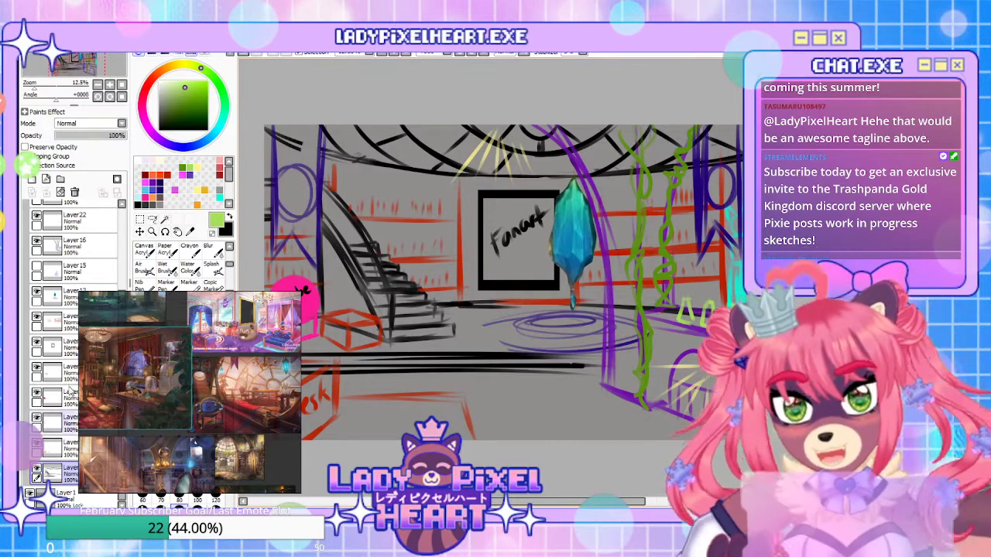
left_click(54, 321)
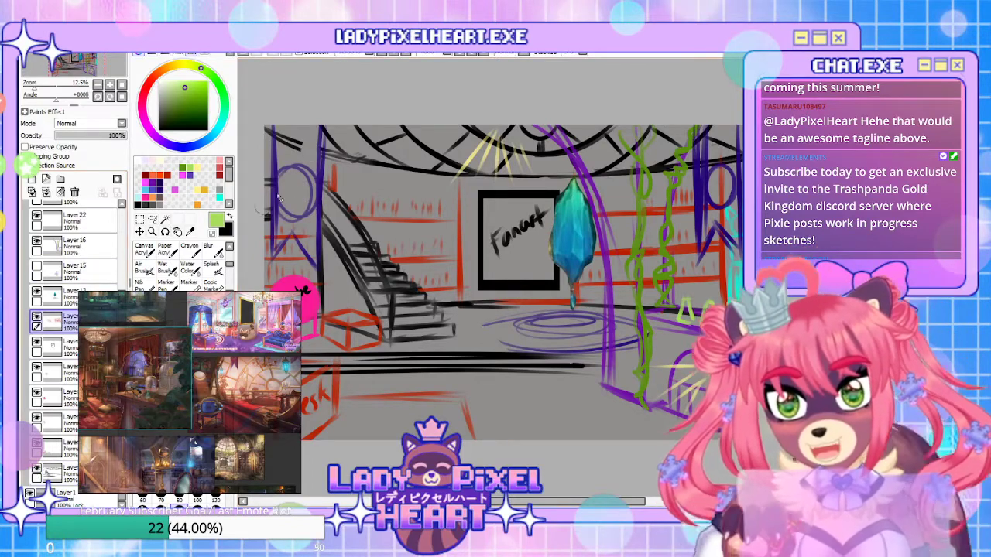
Check what the individual sketch layers contain, from the lower layers up to Layer16 and Layer21
left_click(55, 372)
left_click(37, 371)
left_click(37, 371)
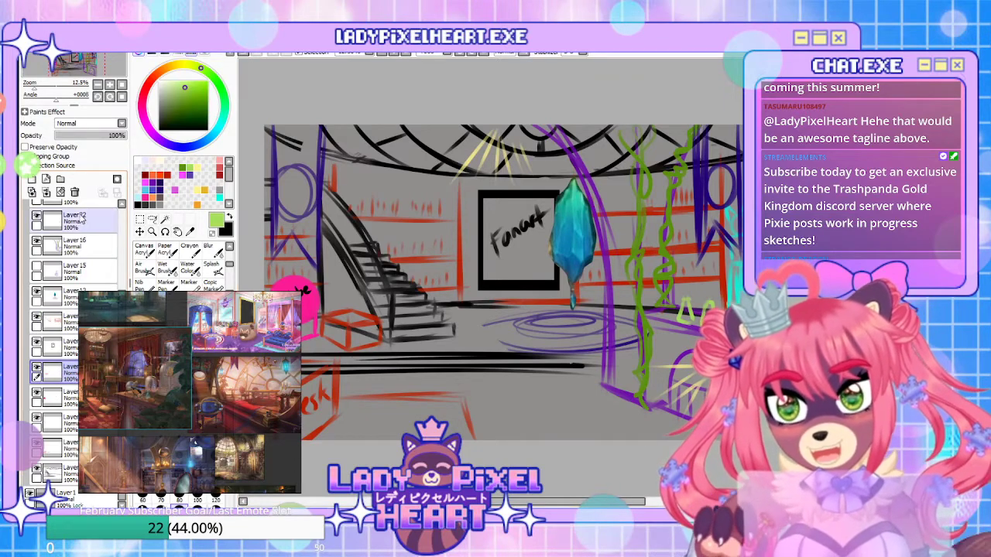
scroll(121, 209, "up", 5)
scroll(114, 332, "down", 10)
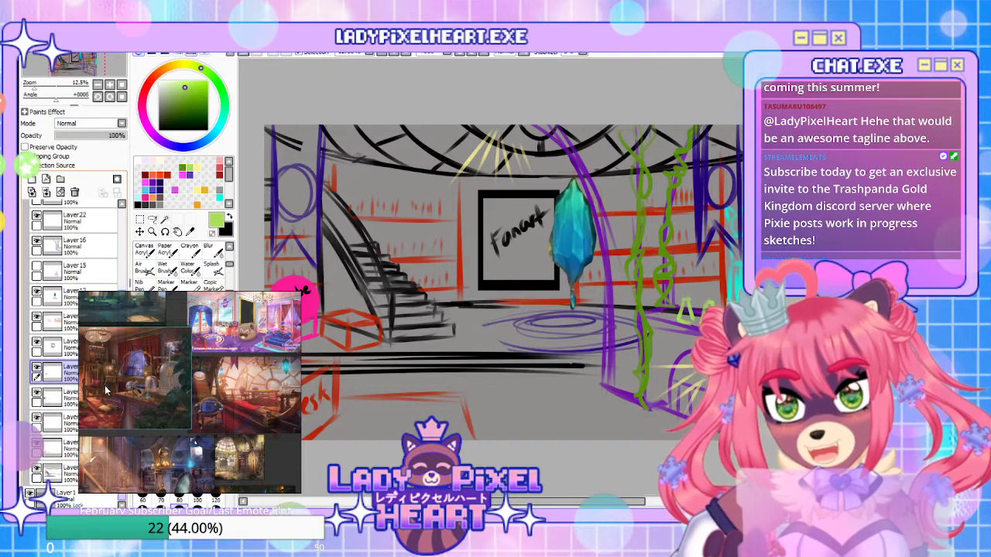
left_click(62, 323)
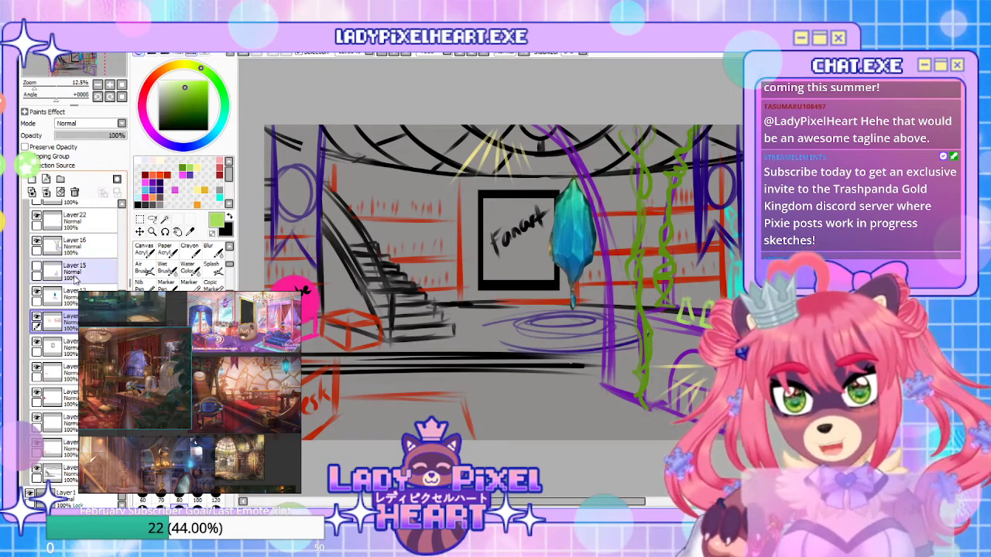
left_click(89, 247)
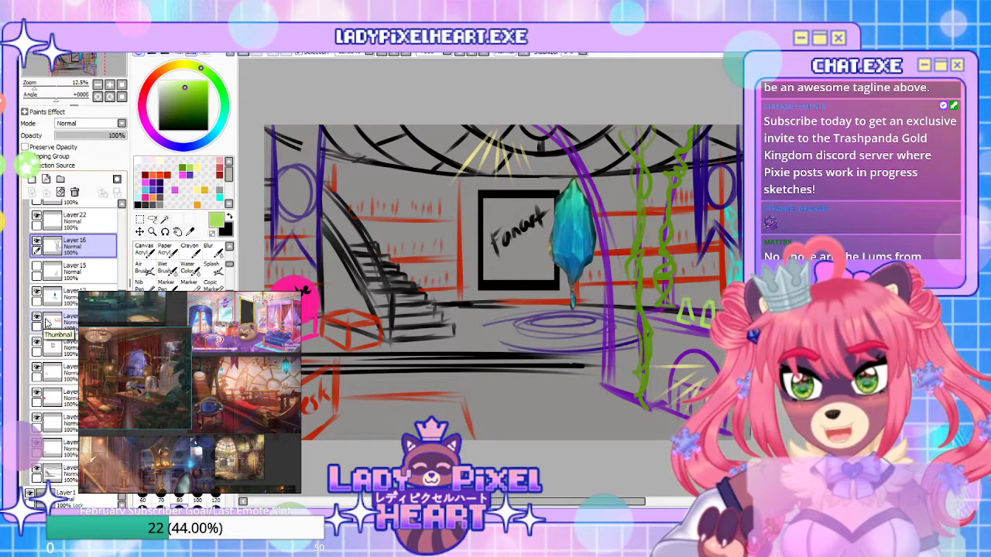
scroll(120, 209, "up", 5)
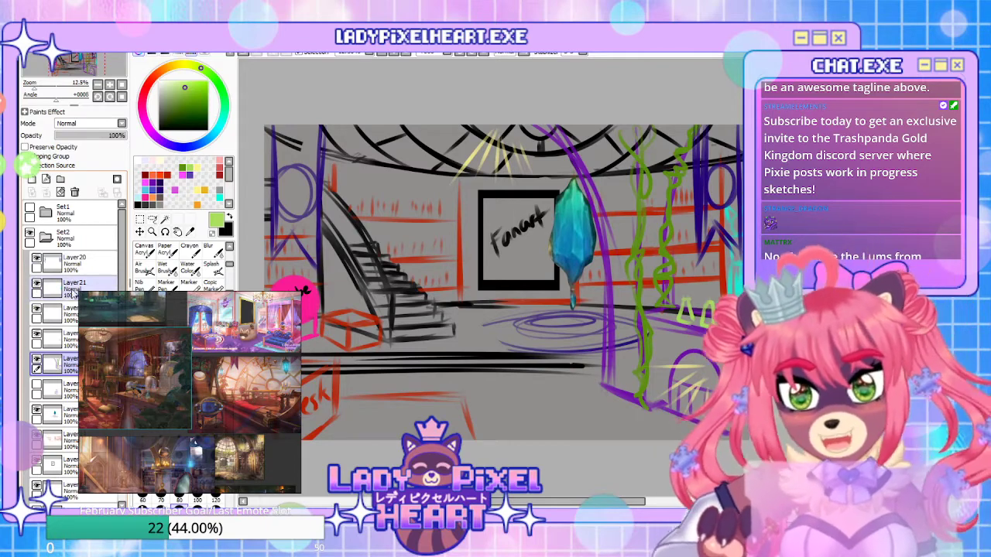
left_click(70, 290)
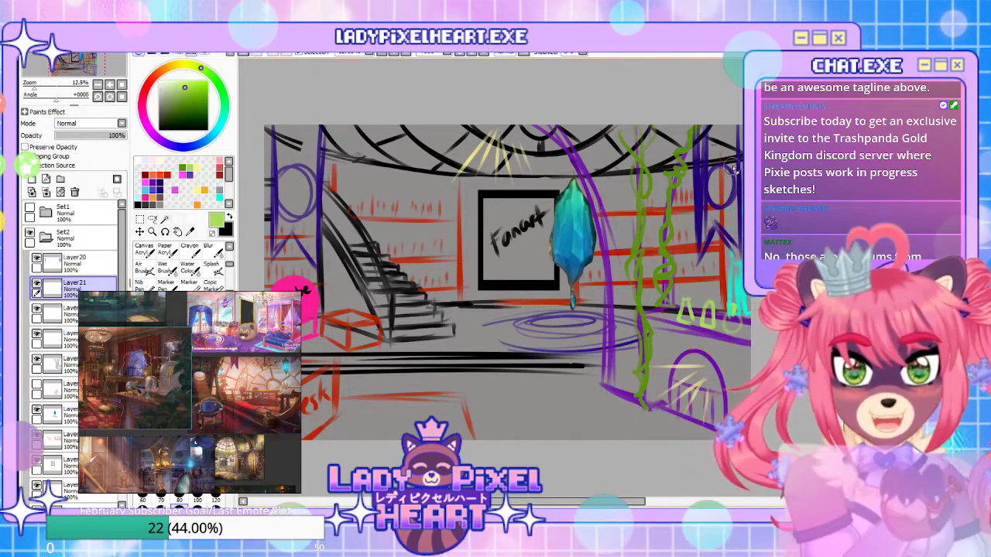
Merge the red shelf sketch layer with the picture frame layer beneath it and check the combined layer's contents
left_click_drag(121, 265, 109, 339)
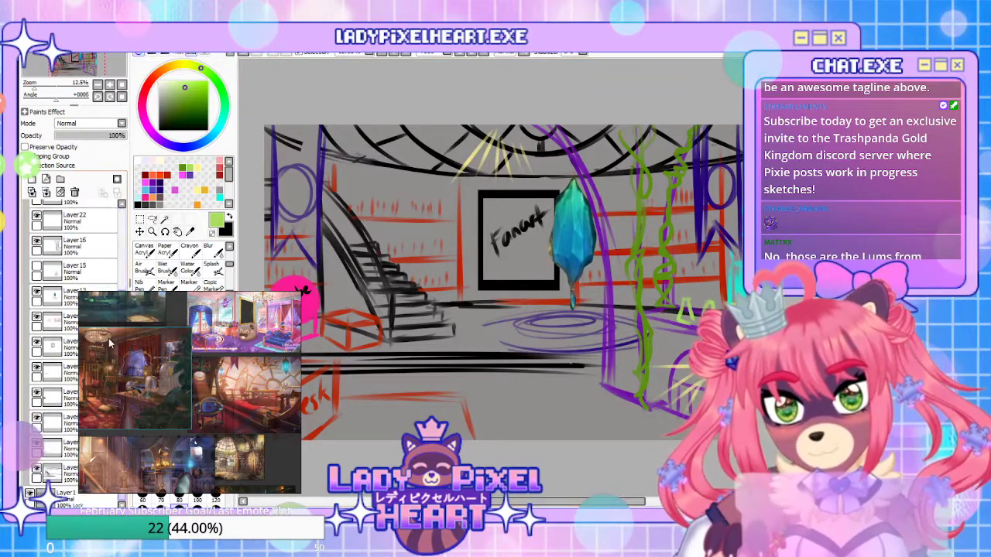
left_click(62, 325)
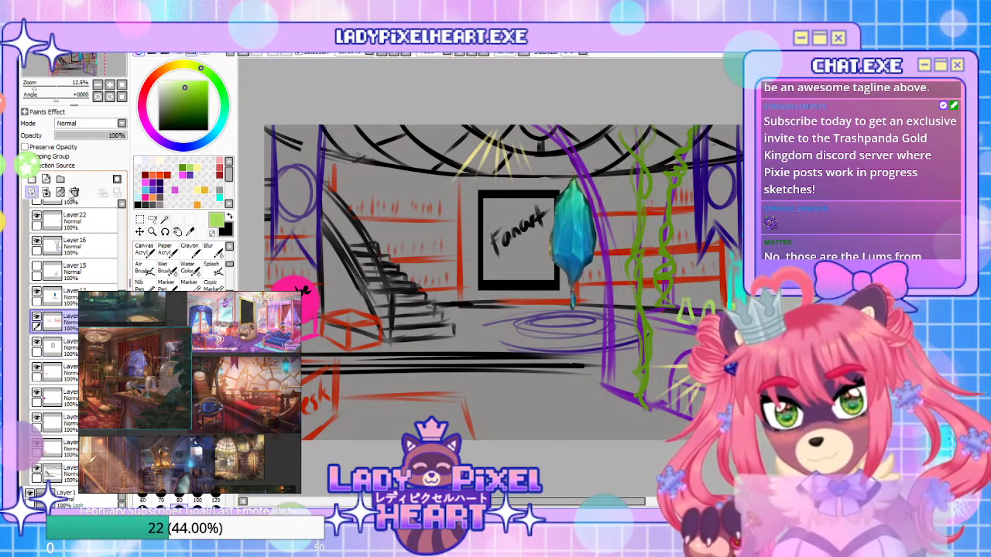
left_click(62, 193)
left_click(35, 318)
left_click(36, 318)
left_click(36, 318)
left_click(35, 318)
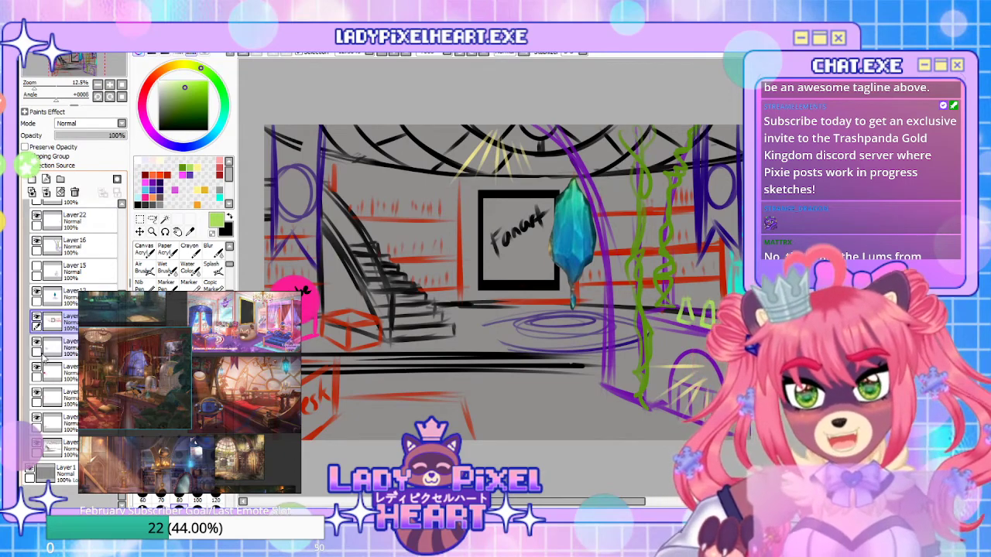
Inspect the layers beneath the combined shelf and frame layer, and erase the shelf lines crossing the left banner's tail
left_click(36, 344)
left_click(37, 344)
left_click(36, 369)
left_click(37, 368)
left_click(37, 369)
left_click(37, 369)
left_click(36, 369)
left_click(36, 368)
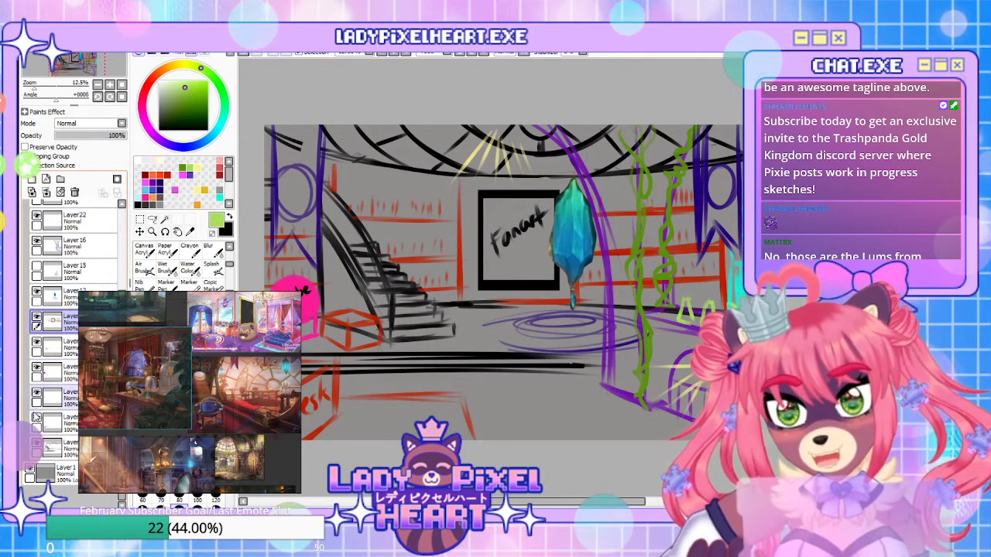
left_click(48, 396)
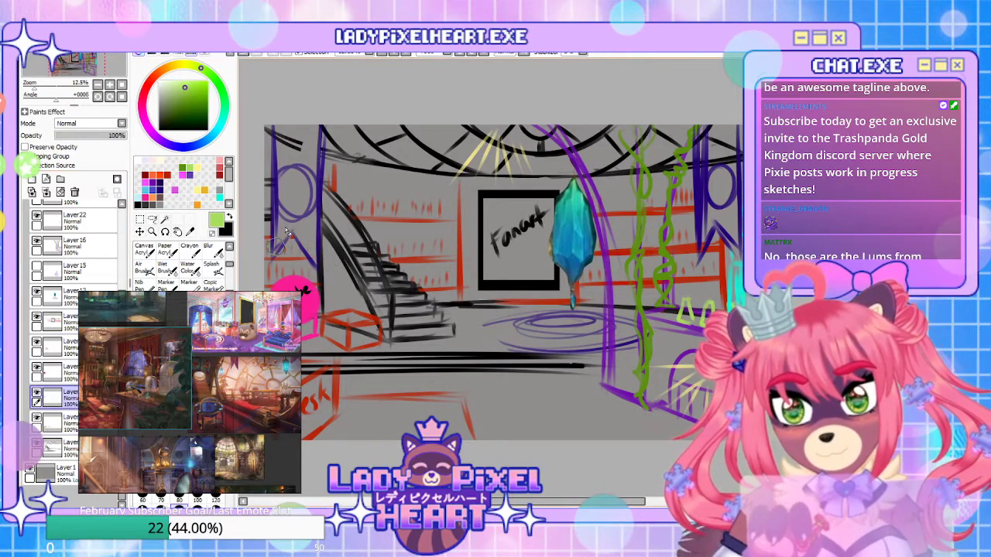
left_click(60, 377)
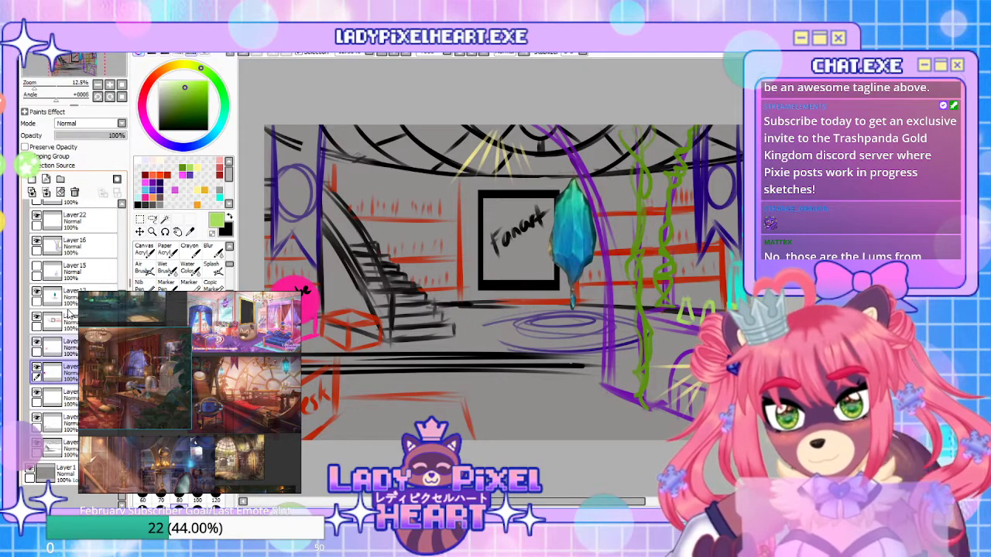
Merge the remaining shelf sketch layers with the shelf and frame layer, removing the surplus layers, and check the combined layer
left_click(32, 192)
left_click(74, 192)
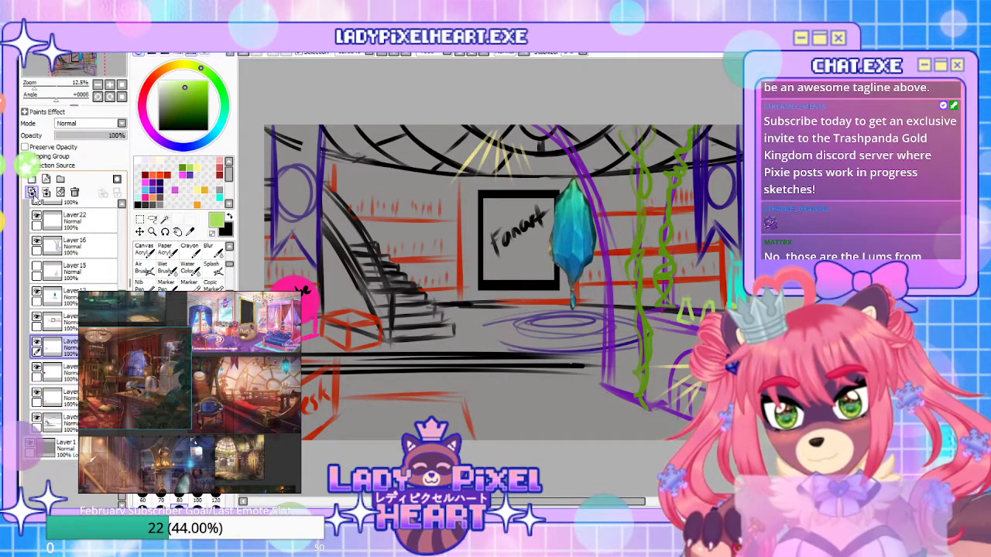
left_click(75, 192)
left_click(34, 313)
left_click(51, 322)
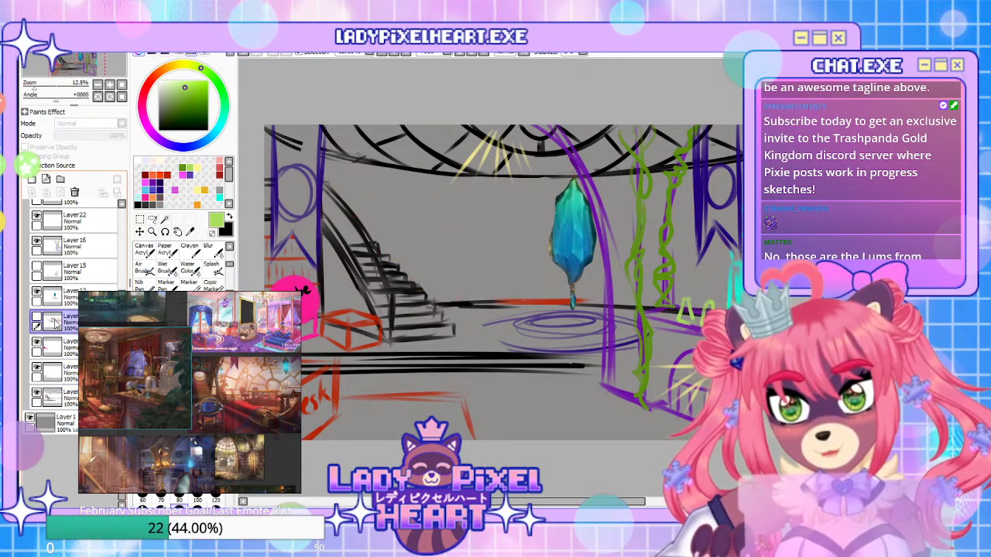
left_click(37, 319)
left_click(46, 192)
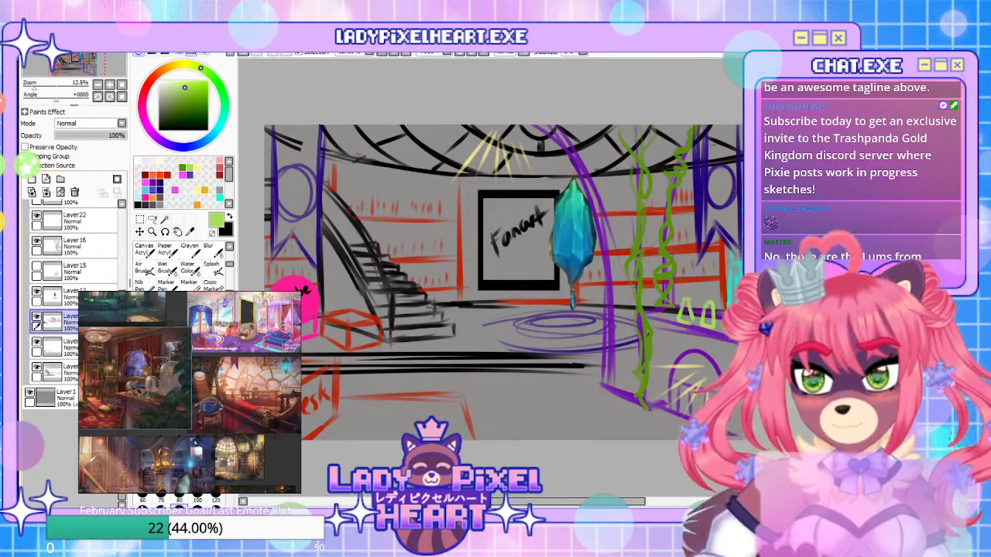
Switch to the web browser and close the leftover baseball pin and image search tabs, keeping the Pinterest search page open
left_click_drag(495, 8, 370, 75)
left_click(353, 75)
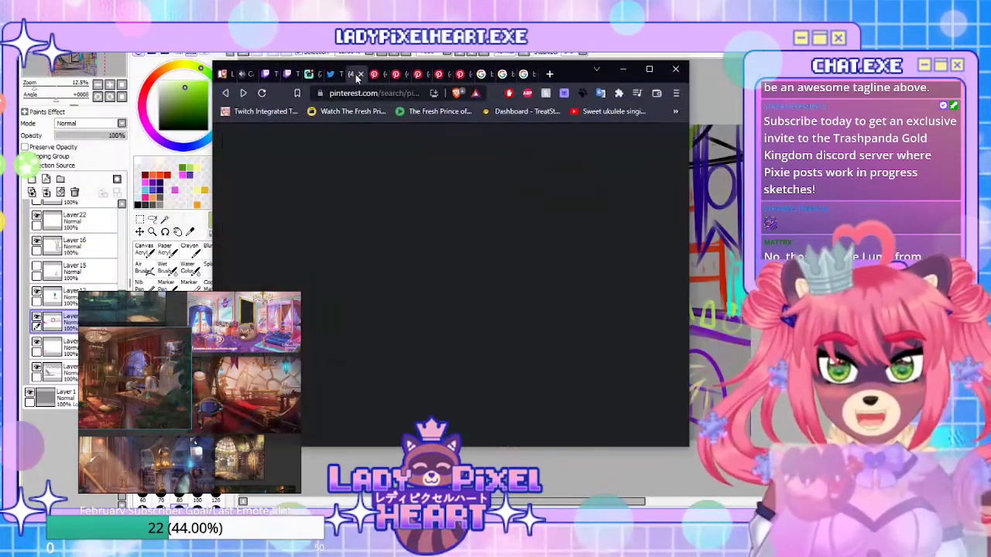
left_click(376, 75)
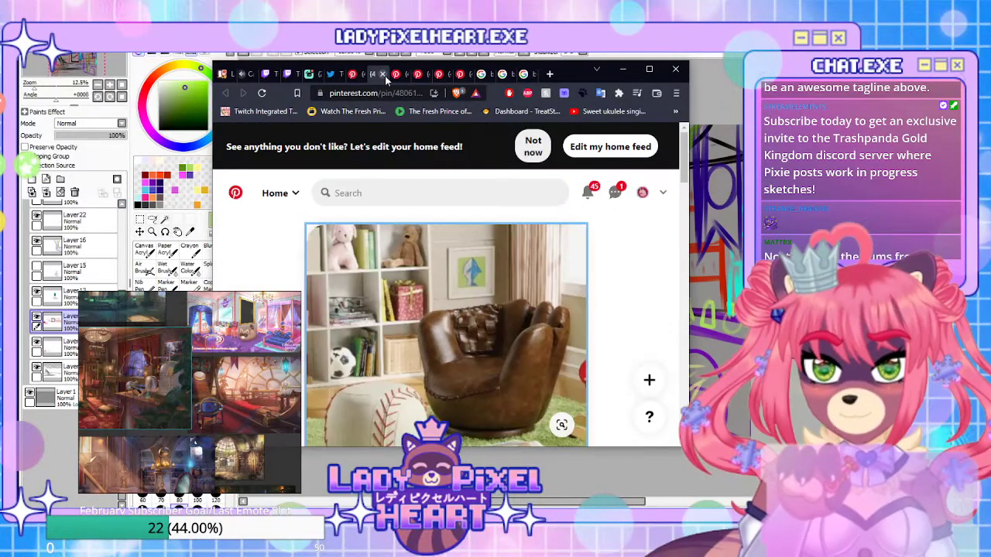
key("ctrl+w")
key("ctrl+w")
key("ctrl+w")
key("ctrl+w")
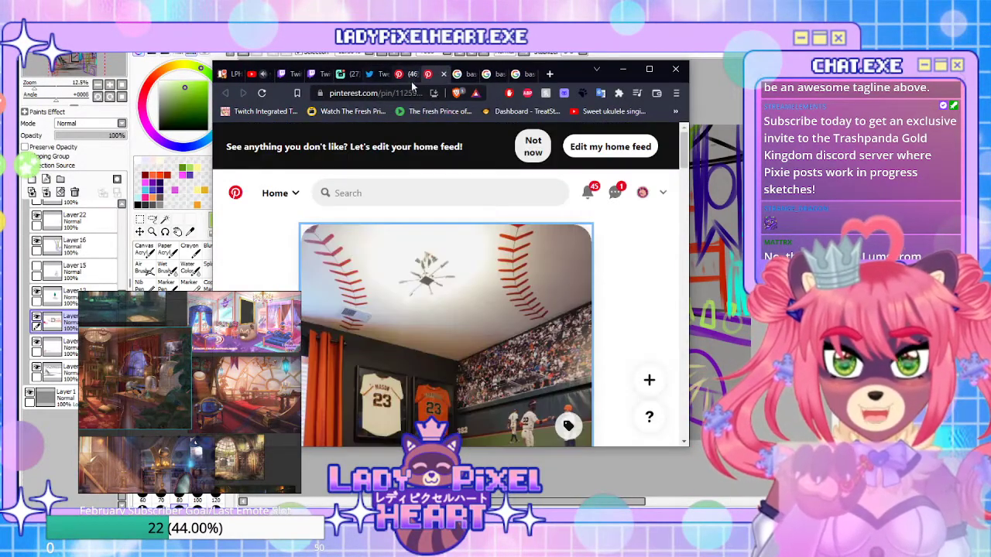
left_click(442, 76)
left_click(444, 75)
left_click(446, 76)
left_click(446, 76)
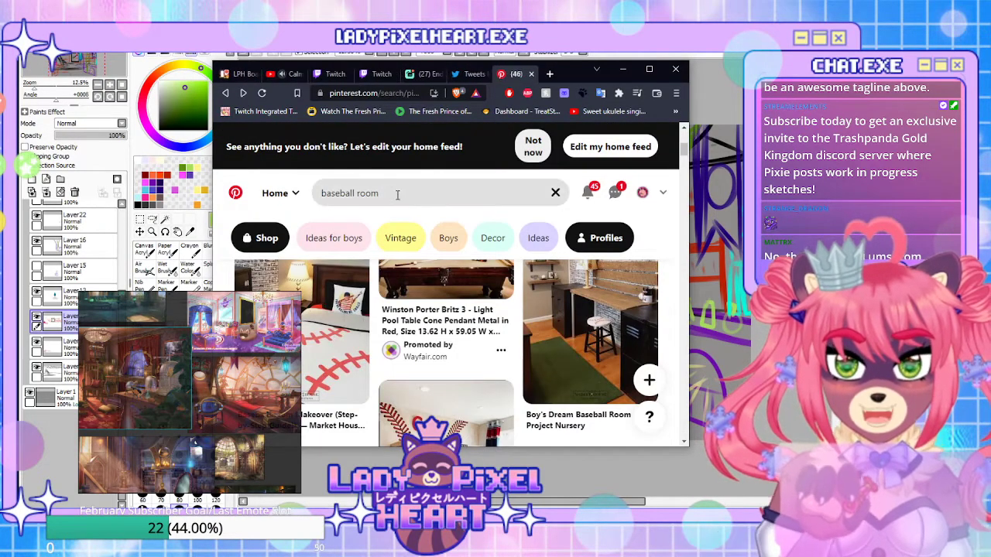
Replace the baseball room query on Pinterest with a search for "fantasy library" and look over the first results
left_click(398, 194)
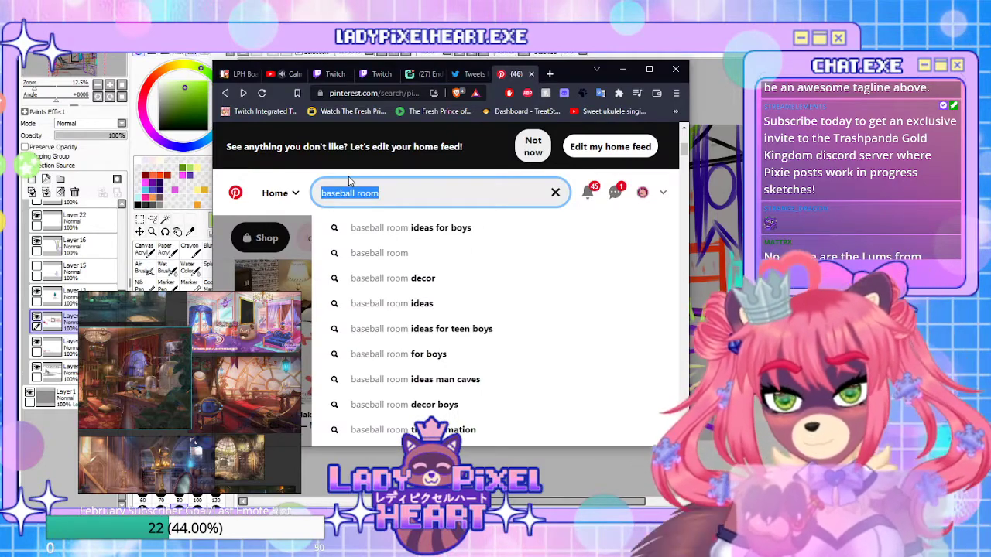
key("BackSpace")
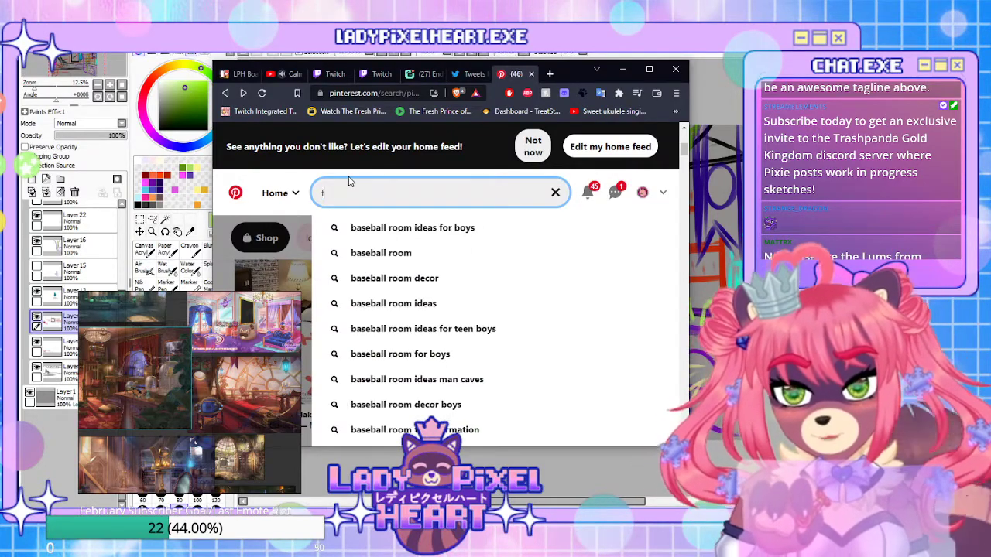
type("fantasy library")
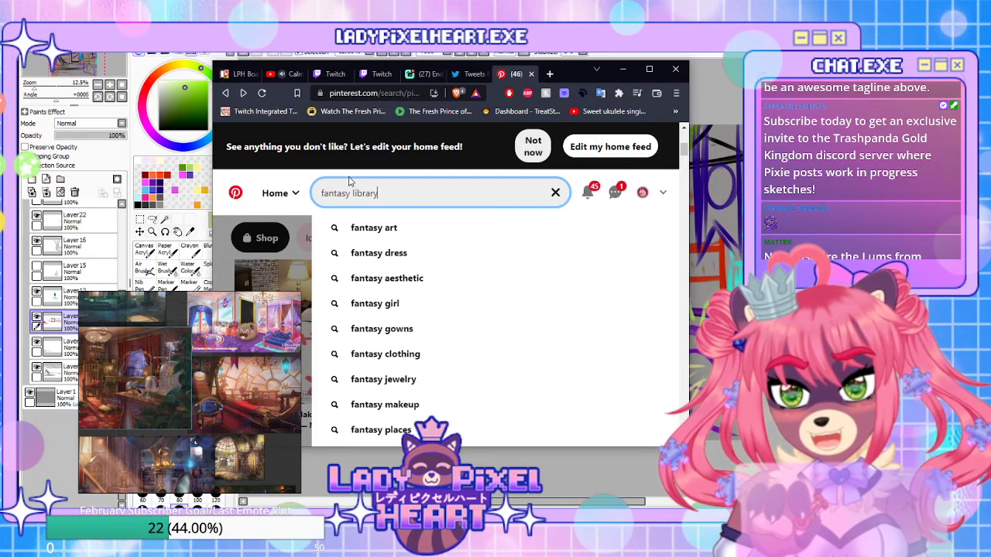
key("Return")
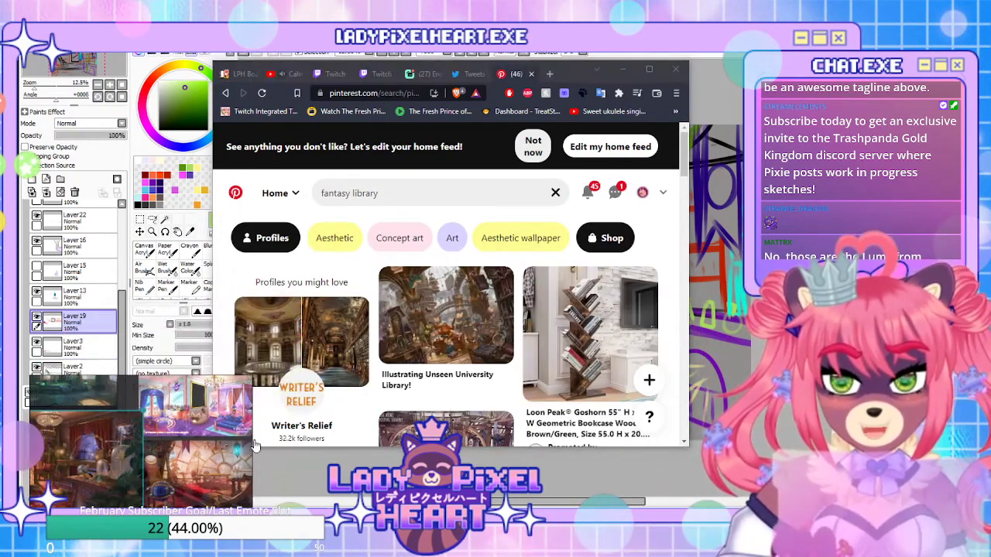
scroll(396, 302, "down", 2)
scroll(395, 302, "up", 2)
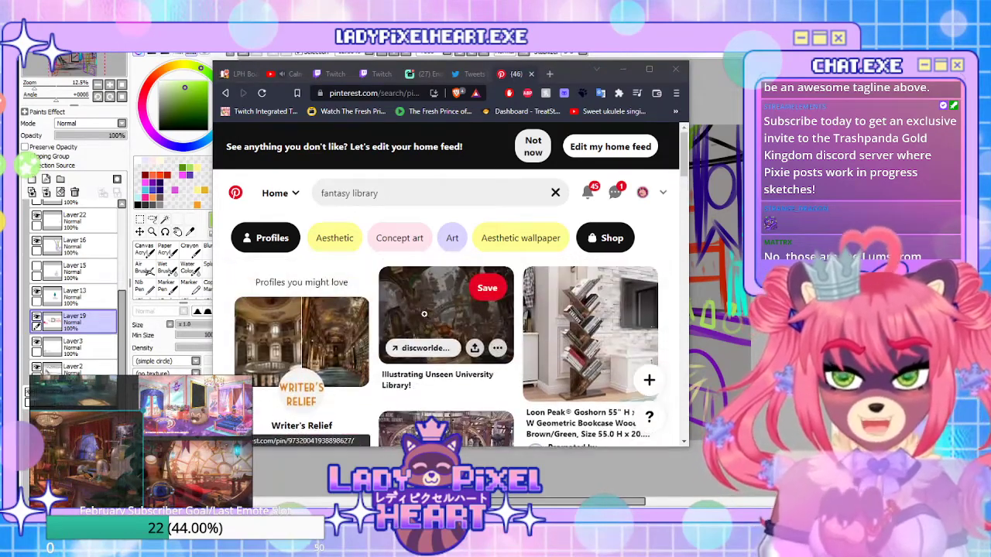
Open the Illustrating Unseen University Library pin, examine it and open its image in a separate browser tab
left_click(475, 329)
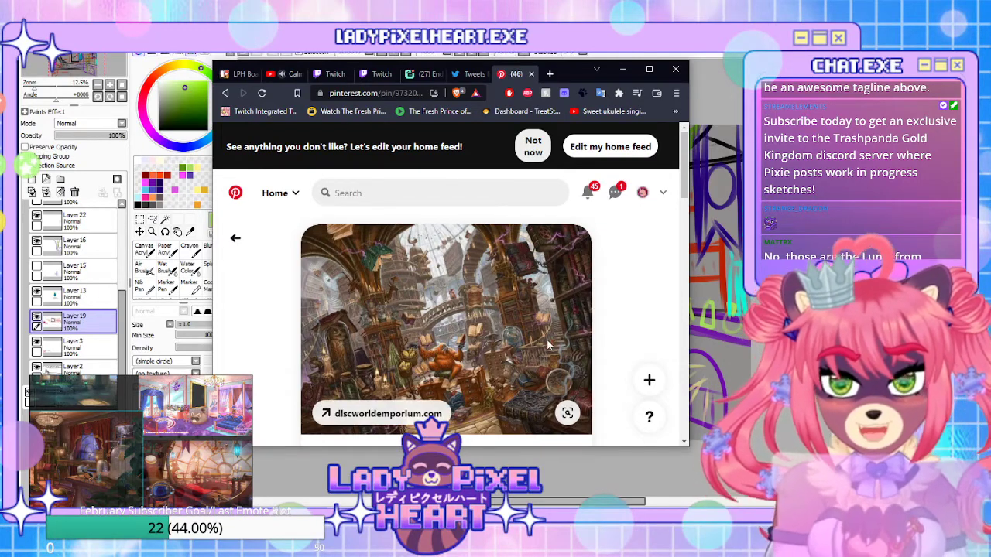
scroll(542, 356, "down", 3)
scroll(534, 348, "up", 3)
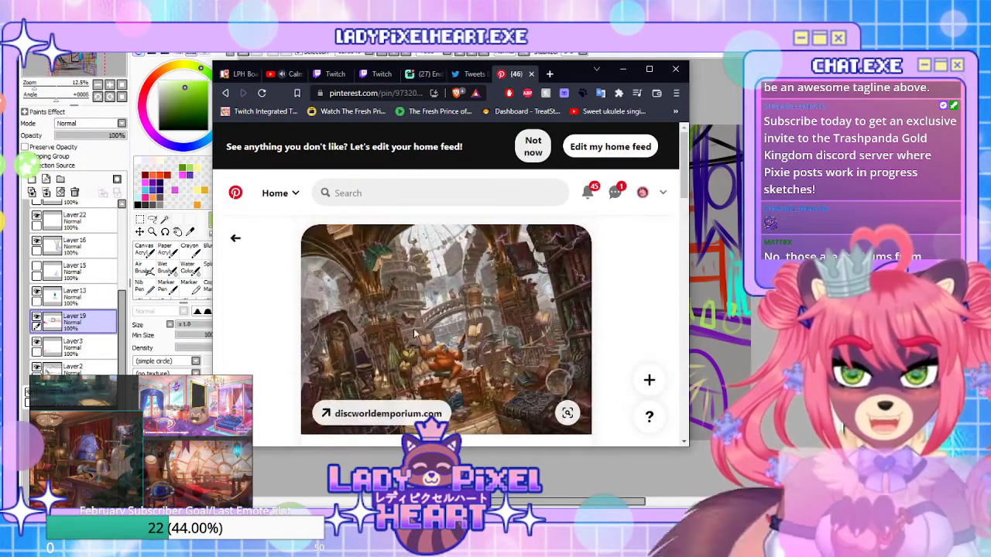
right_click(438, 294)
left_click(488, 301)
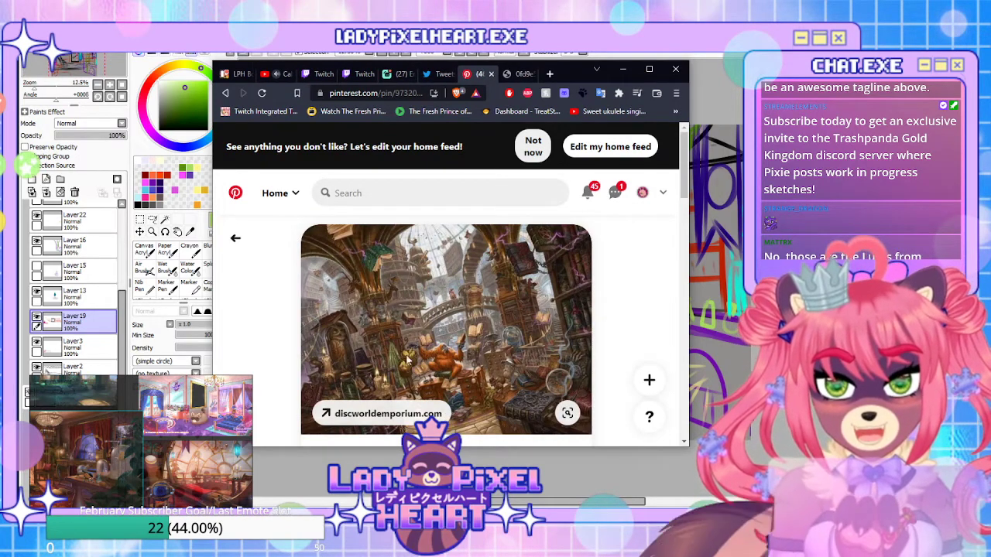
scroll(489, 353, "down", 3)
scroll(472, 354, "up", 3)
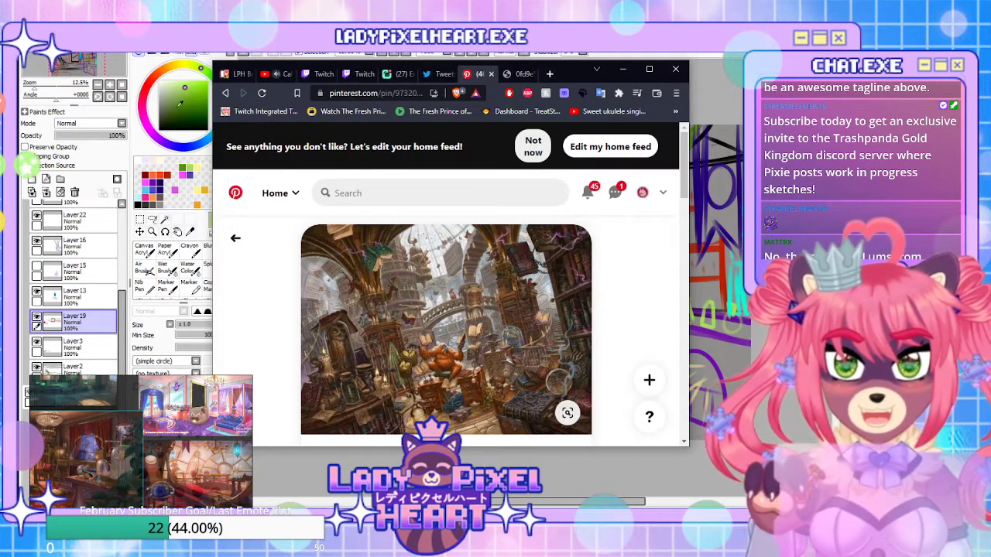
Return to the fantasy library results, maximize the browser window and look over the top rows of pins
left_click(225, 93)
left_click(649, 69)
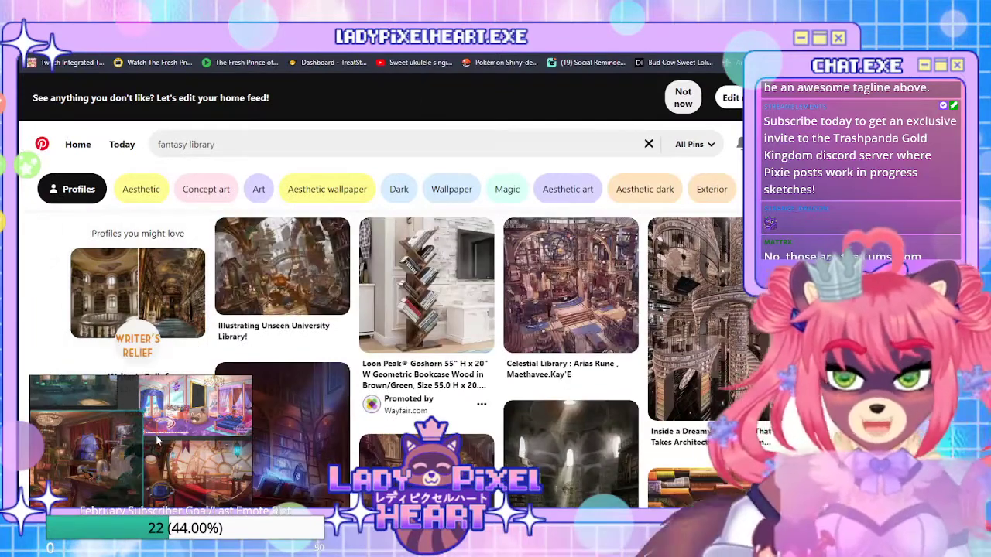
scroll(572, 310, "down", 2)
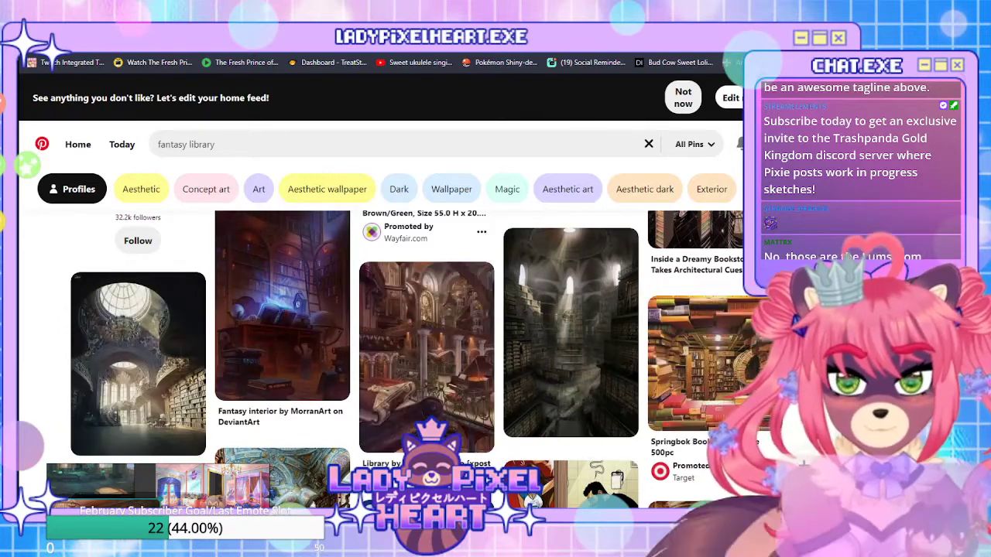
scroll(697, 349, "up", 2)
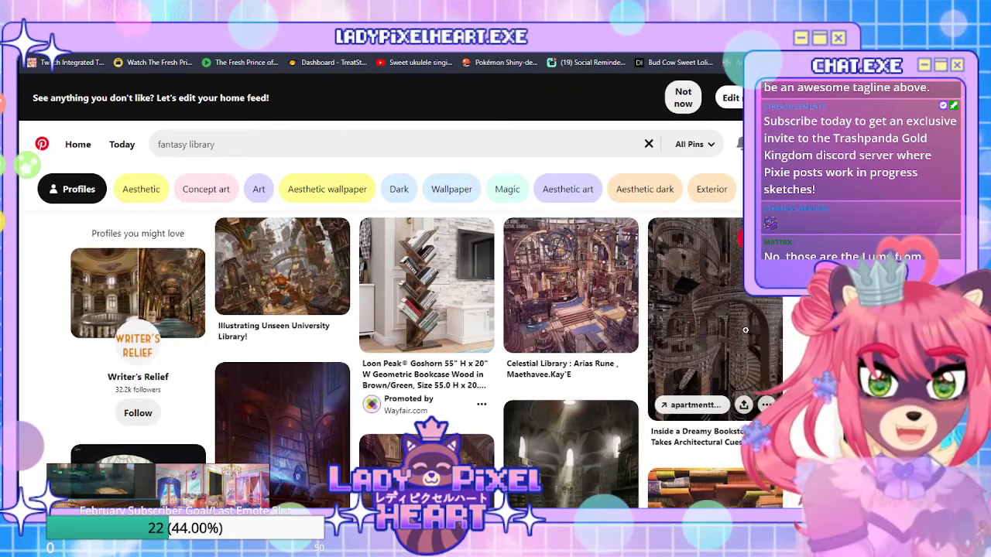
Examine the Dreamy Bookstore pin with the curved book-lined walls and arches, and return to the fantasy library results
left_click(695, 318)
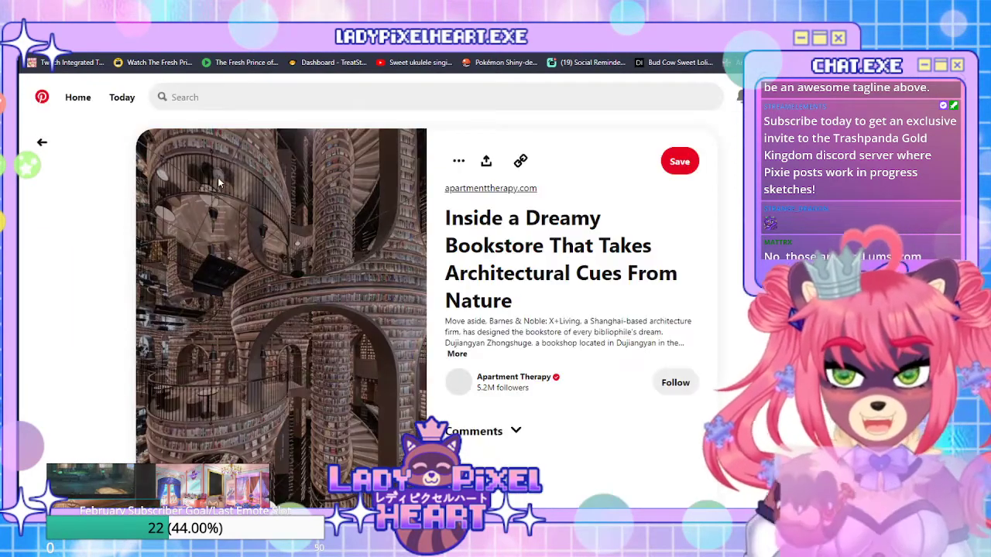
scroll(721, 195, "down", 2)
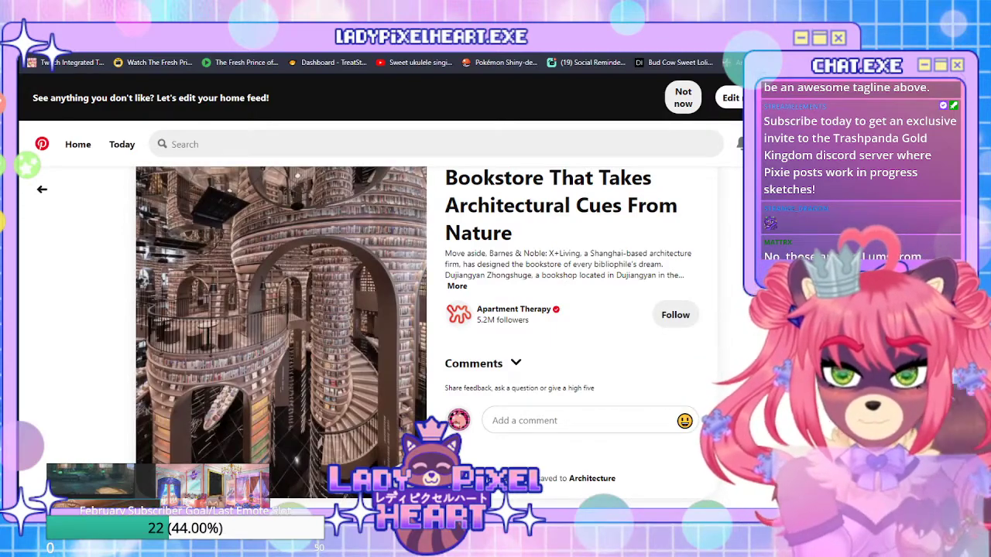
key("alt+Left")
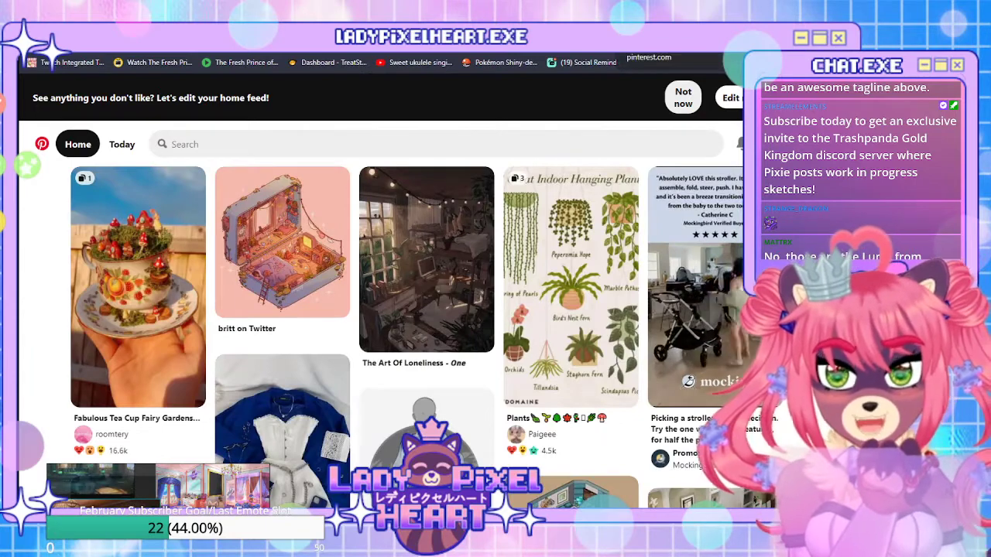
key("ctrl+w")
key("ctrl+w")
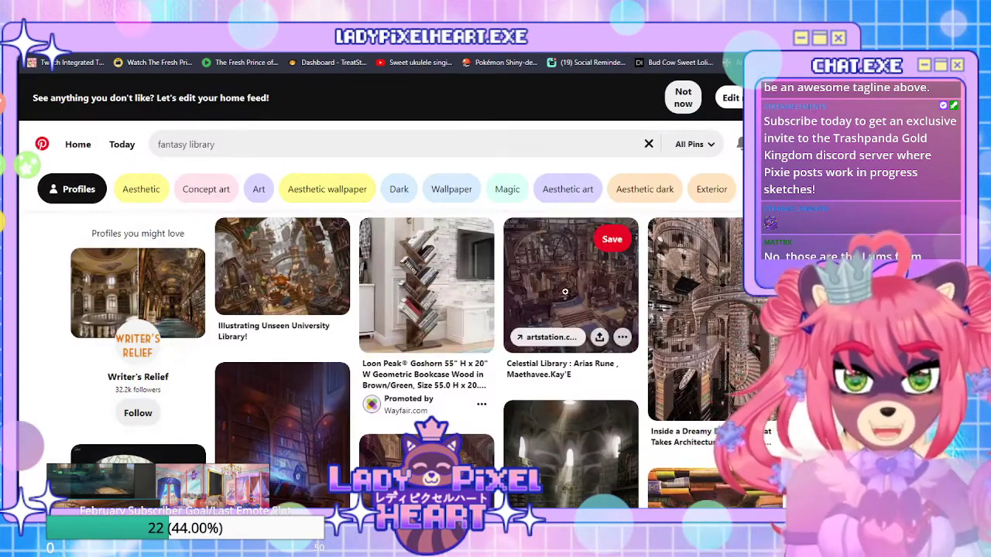
Open the Celestial Library pin's ArtStation page, examine the full artwork as a reference, and return to the search results
key("ctrl+Tab")
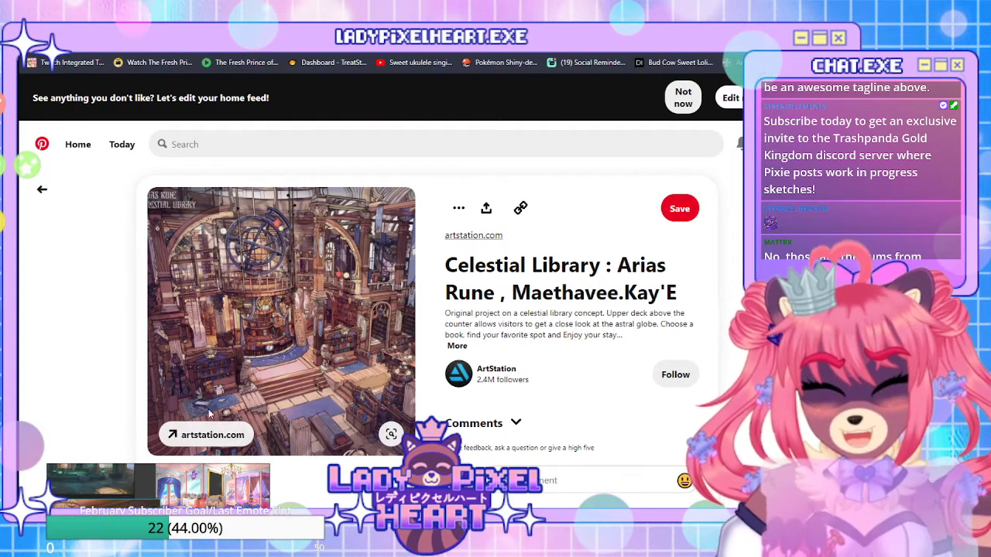
left_click(207, 432)
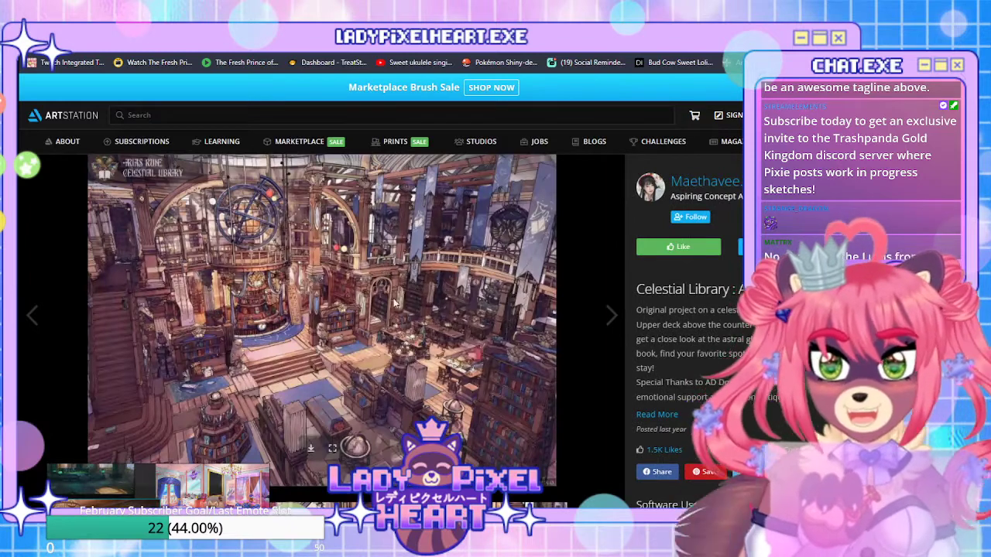
scroll(343, 315, "down", 3)
scroll(273, 333, "up", 3)
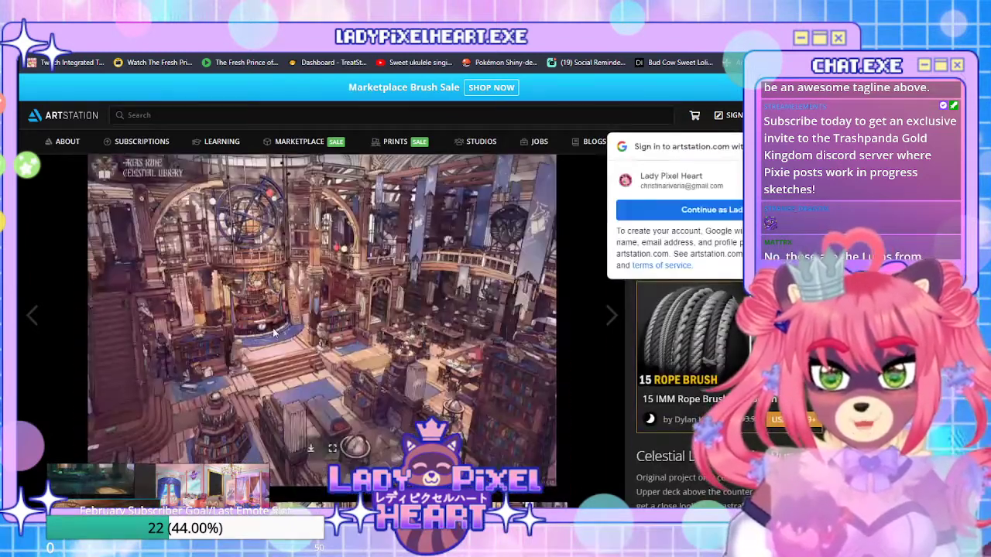
scroll(273, 333, "down", 3)
scroll(282, 319, "up", 2)
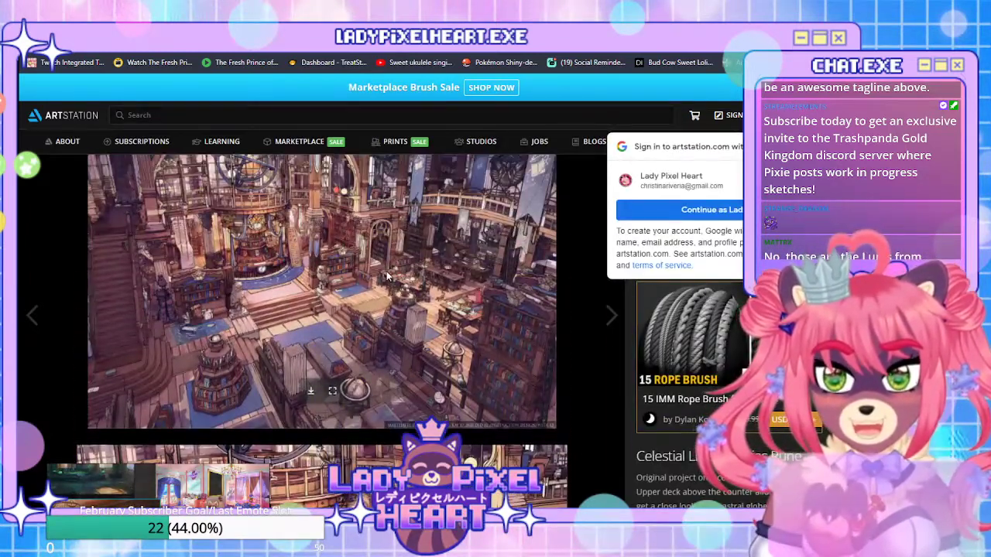
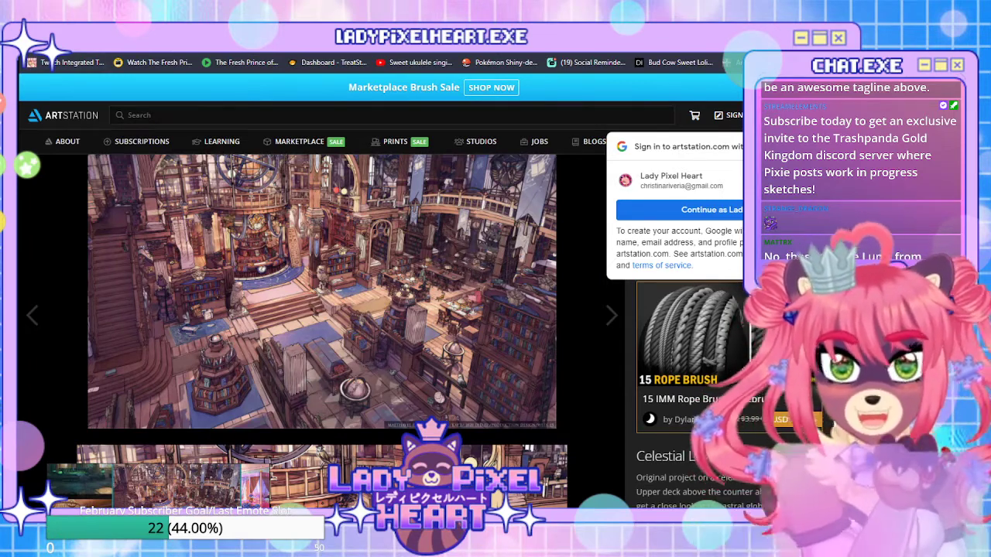
key("ctrl+w")
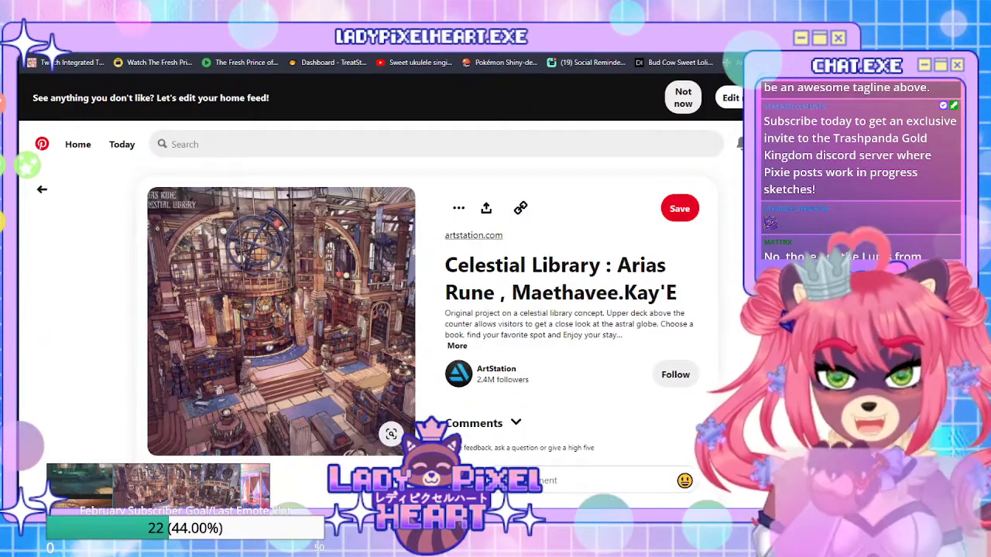
key("alt+Left")
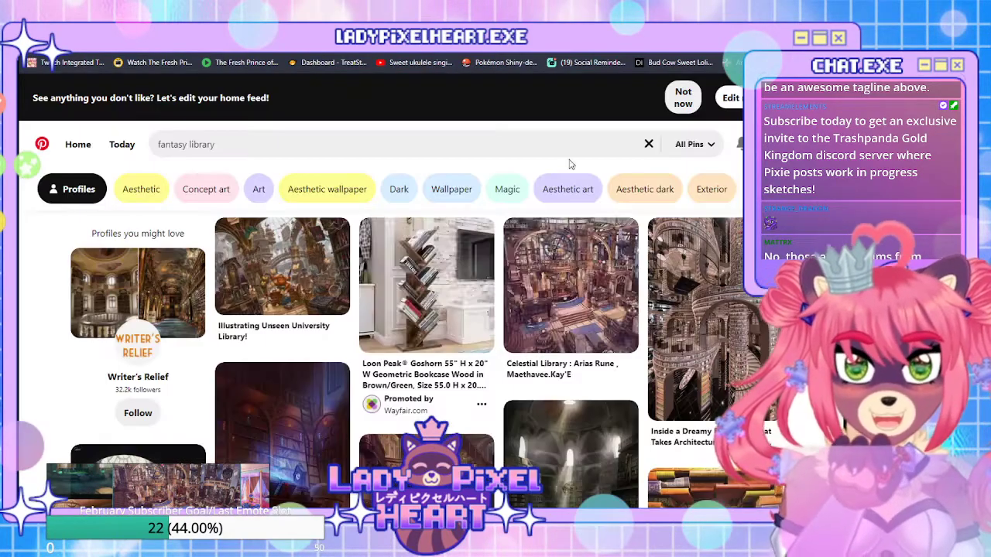
Look further down the fantasy library results and open the pin of the wooden two-storey library with a staircase and globe
scroll(290, 300, "down", 3)
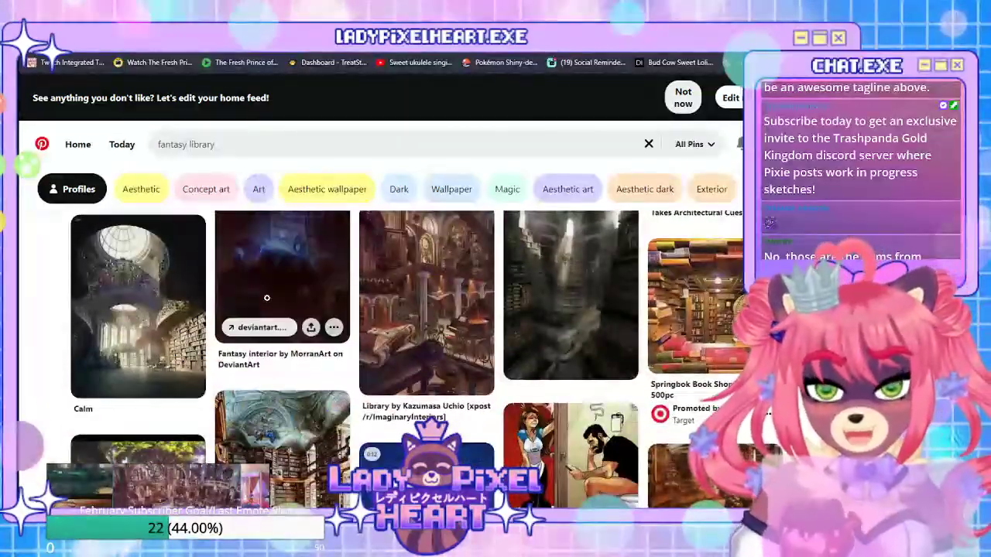
scroll(633, 338, "down", 3)
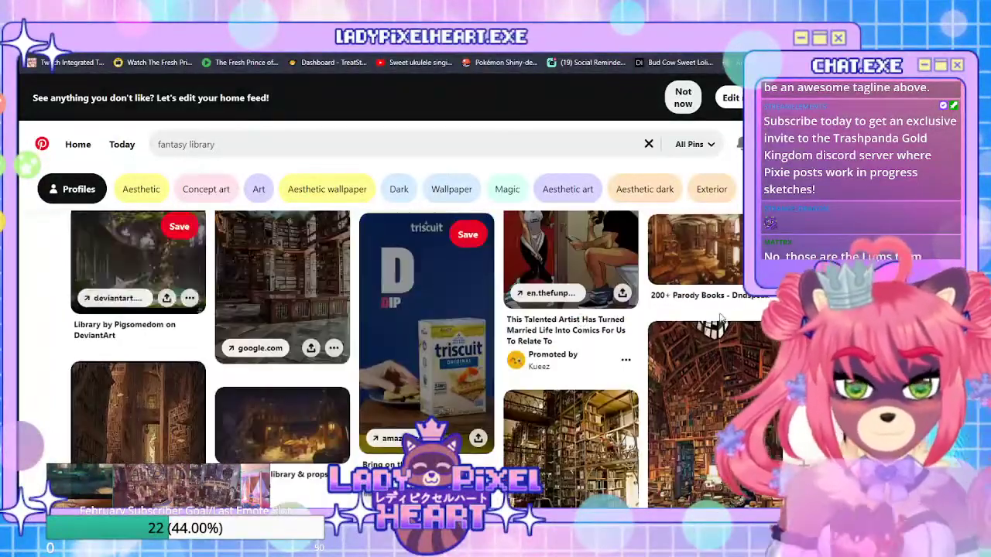
scroll(433, 336, "up", 2)
scroll(256, 335, "down", 1)
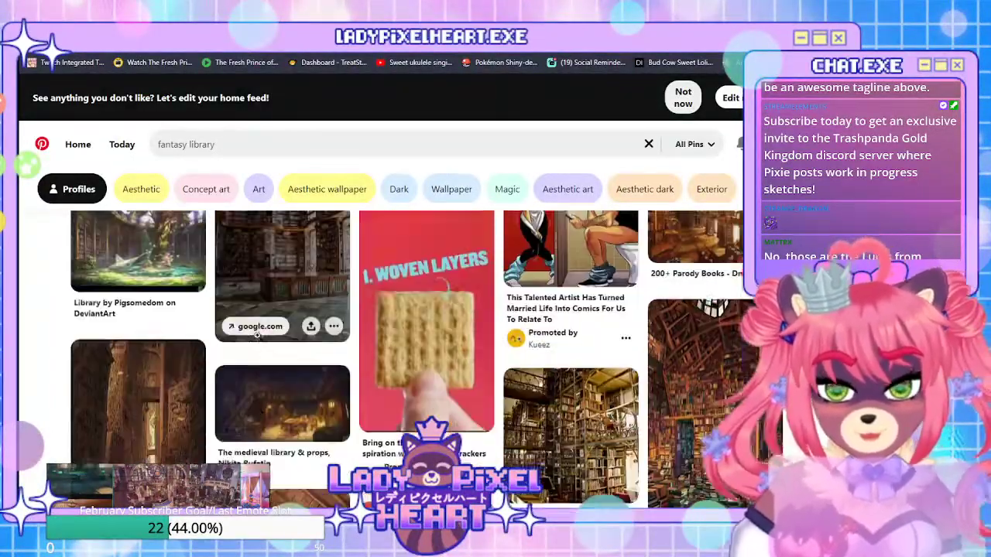
scroll(256, 335, "down", 2)
scroll(271, 329, "up", 2)
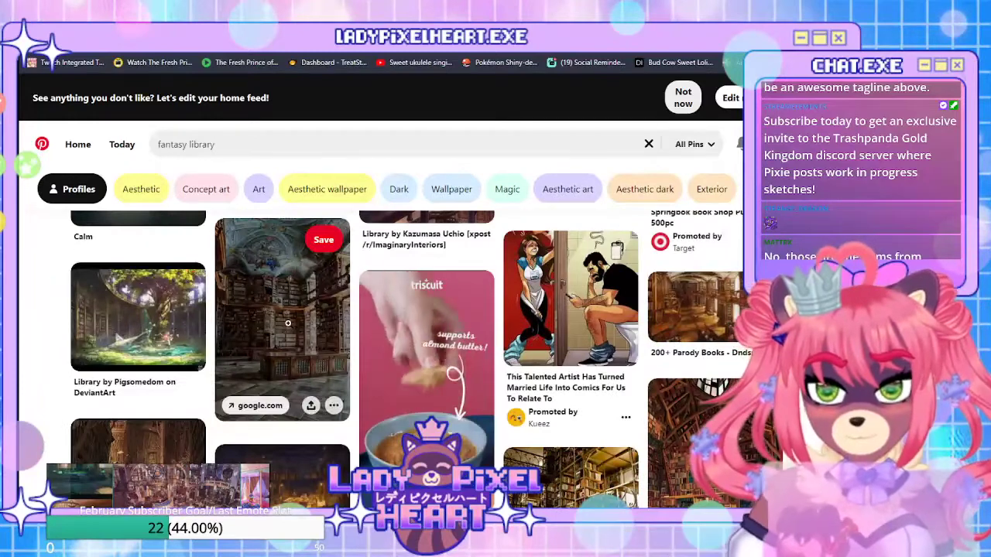
scroll(287, 324, "down", 2)
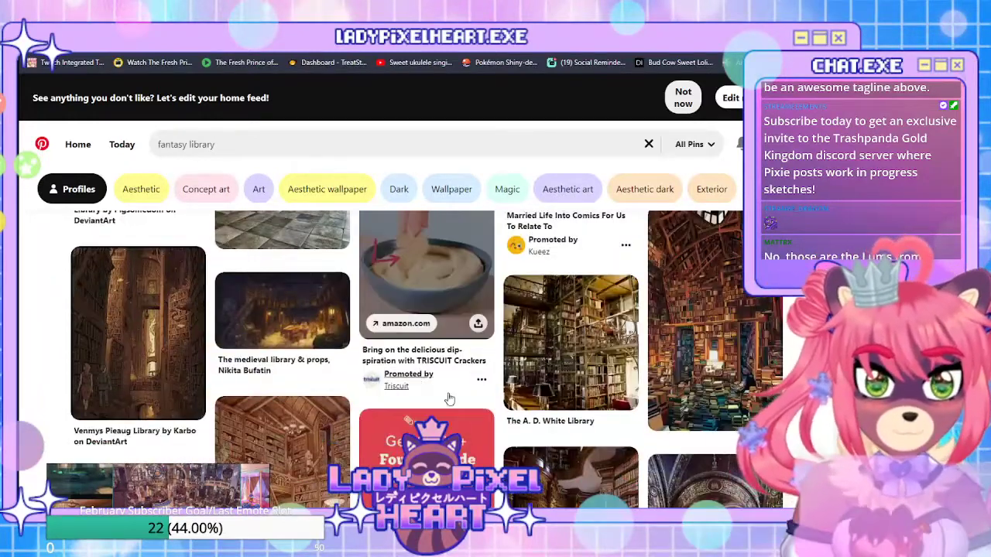
scroll(216, 302, "down", 3)
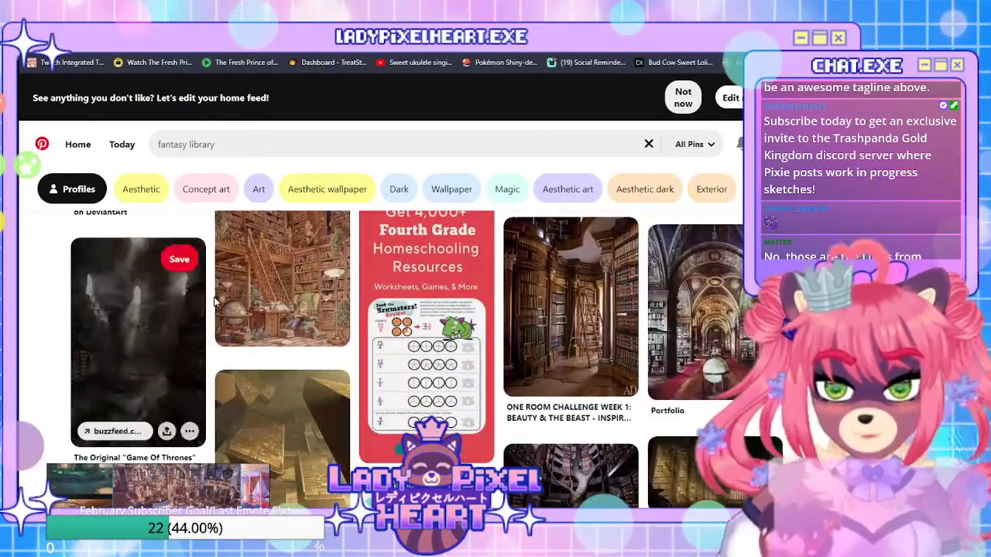
left_click(281, 294)
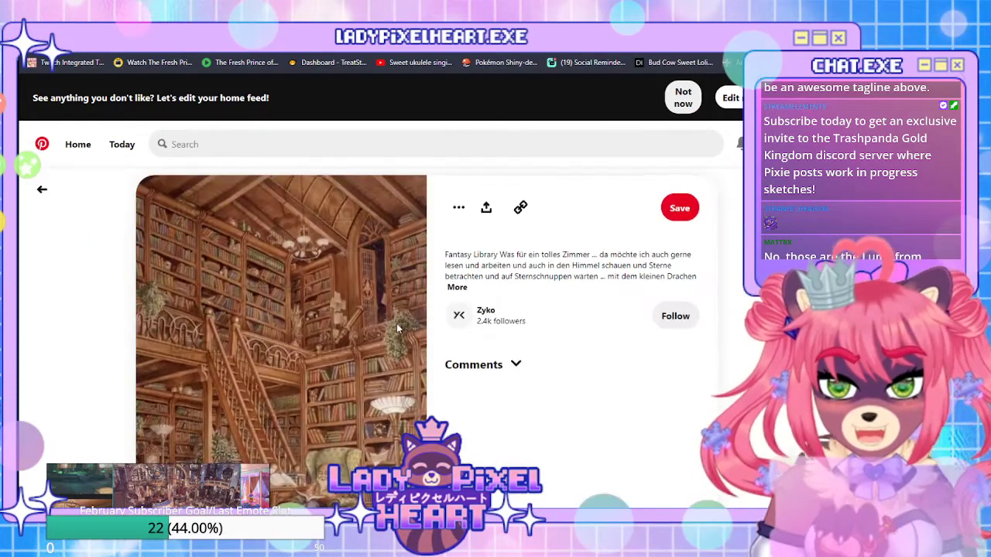
scroll(396, 326, "down", 1)
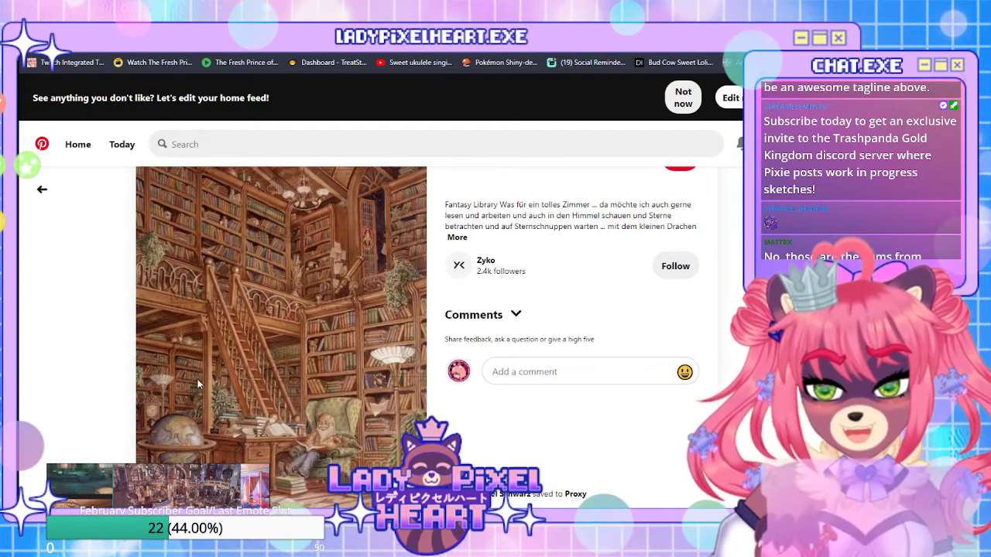
Examine the full two-storey wooden library pin down to its lower edge and return to the fantasy library results
scroll(200, 394, "down", 2)
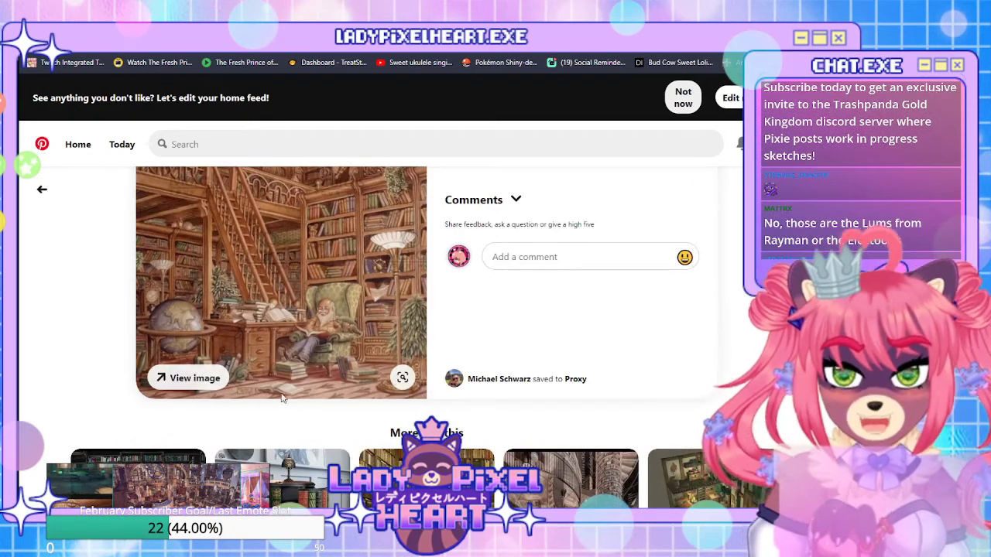
scroll(350, 328, "up", 2)
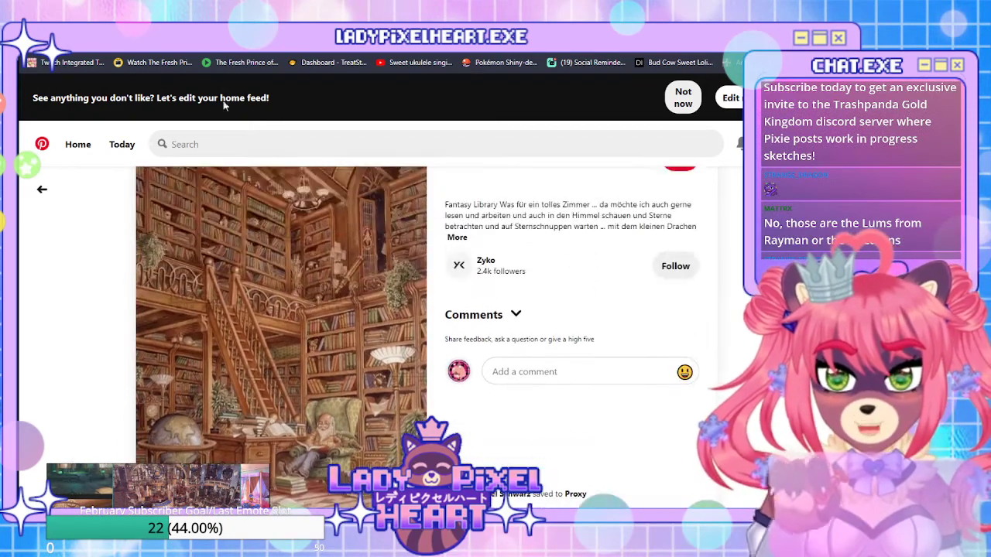
key("alt+Left")
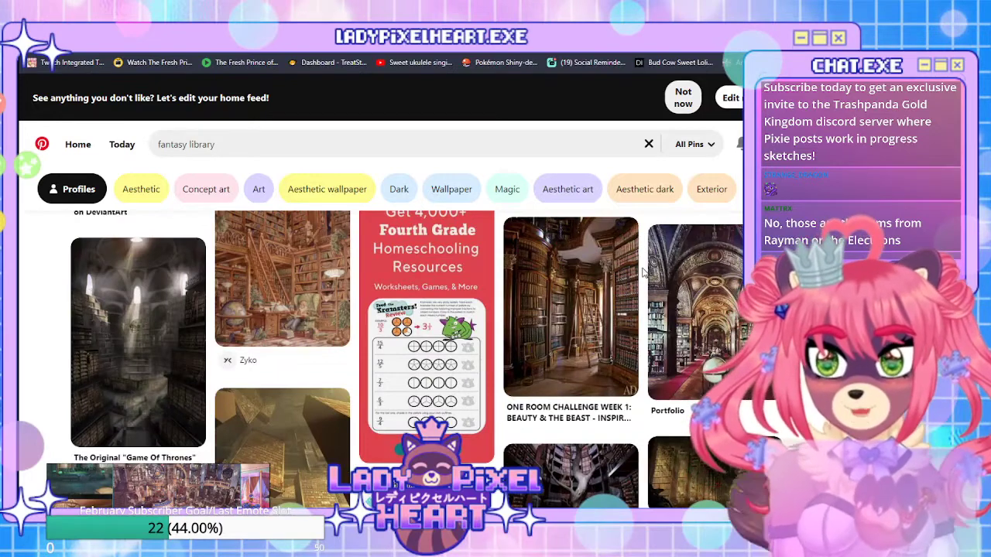
Look further down the fantasy library results, open the Doors pin, examine its fireside library artwork and return to the results
scroll(314, 376, "down", 2)
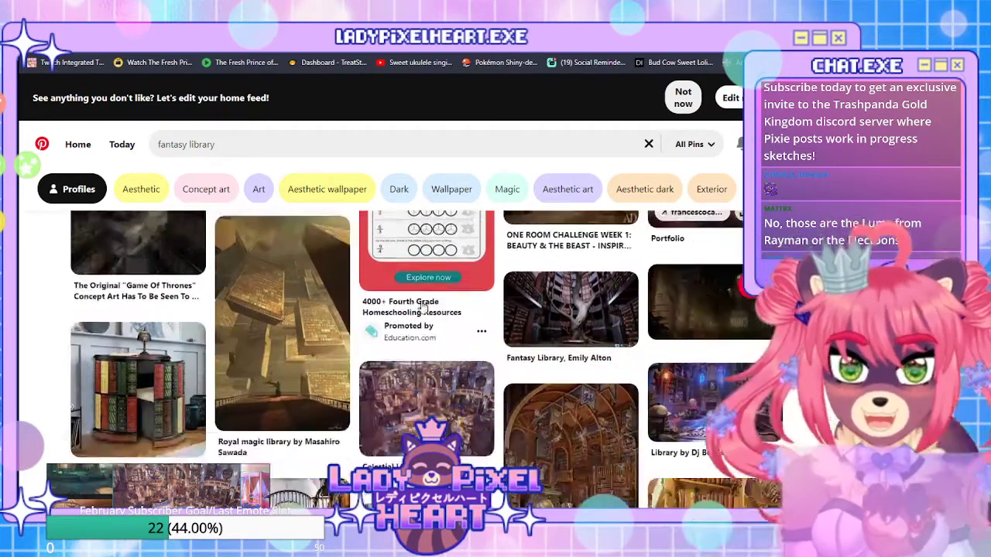
scroll(313, 376, "down", 1)
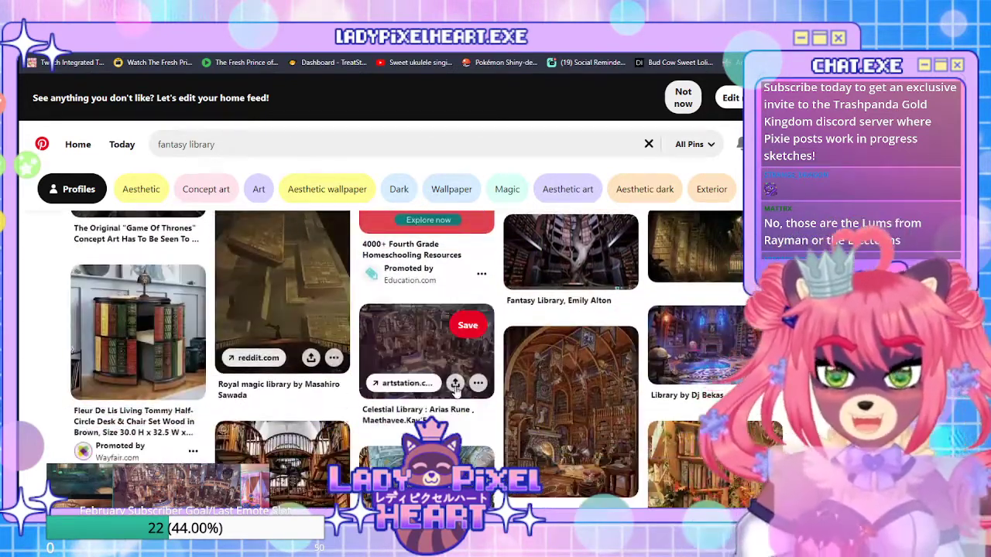
scroll(697, 364, "down", 4)
scroll(546, 331, "up", 3)
left_click(511, 392)
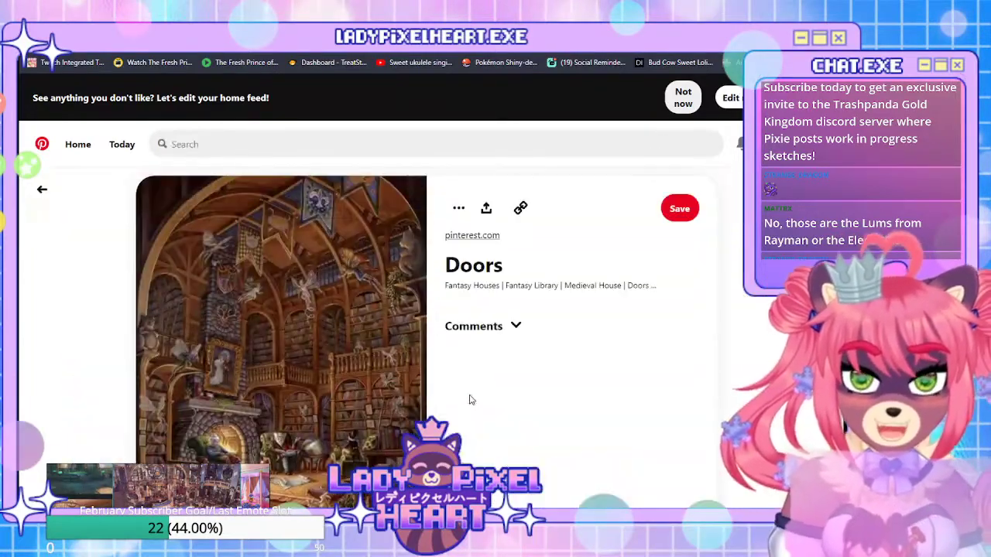
scroll(330, 340, "down", 4)
scroll(333, 341, "up", 3)
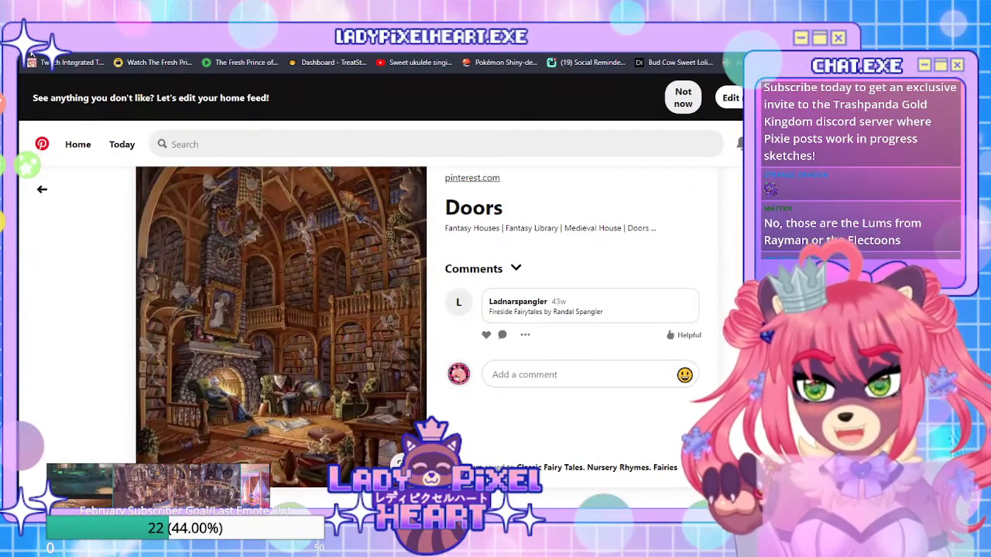
left_click(42, 189)
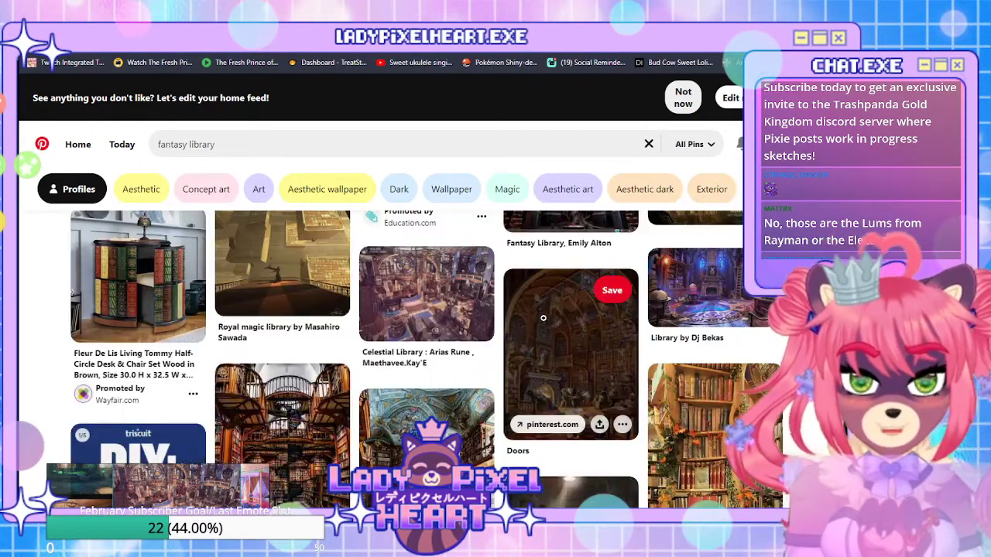
Reopen the Doors pin, study the arched ceiling, balcony and fireplace area of its artwork, and go back to the results
left_click(544, 318)
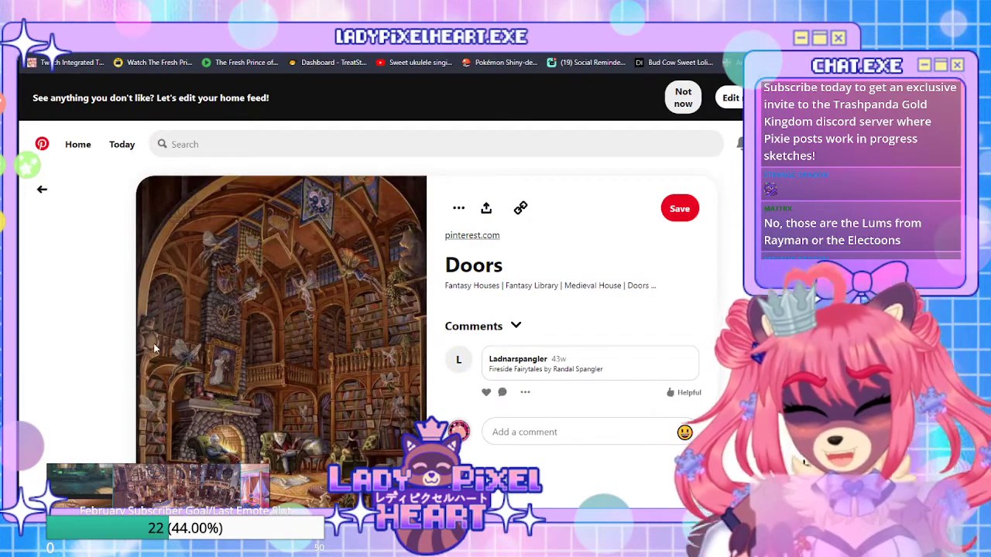
scroll(284, 304, "down", 3)
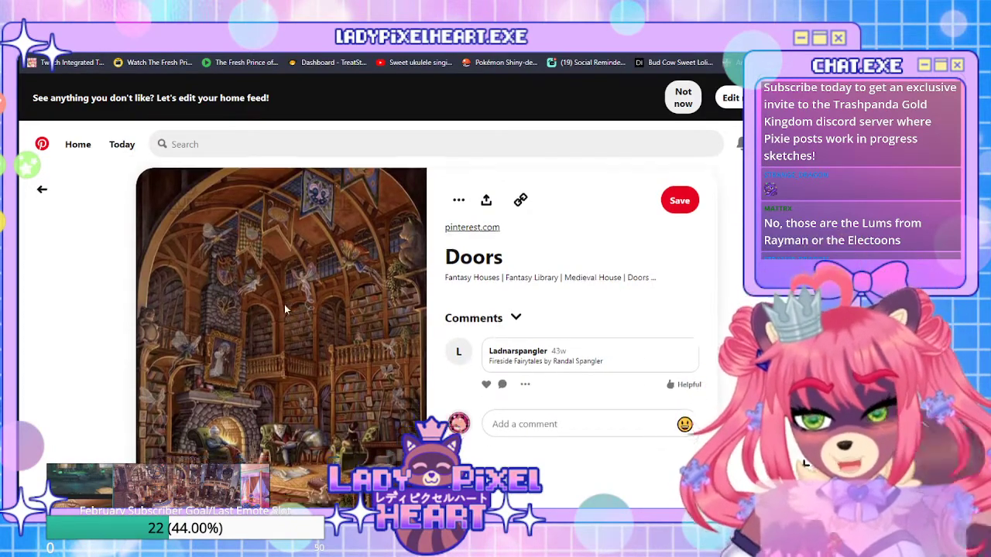
scroll(252, 220, "up", 3)
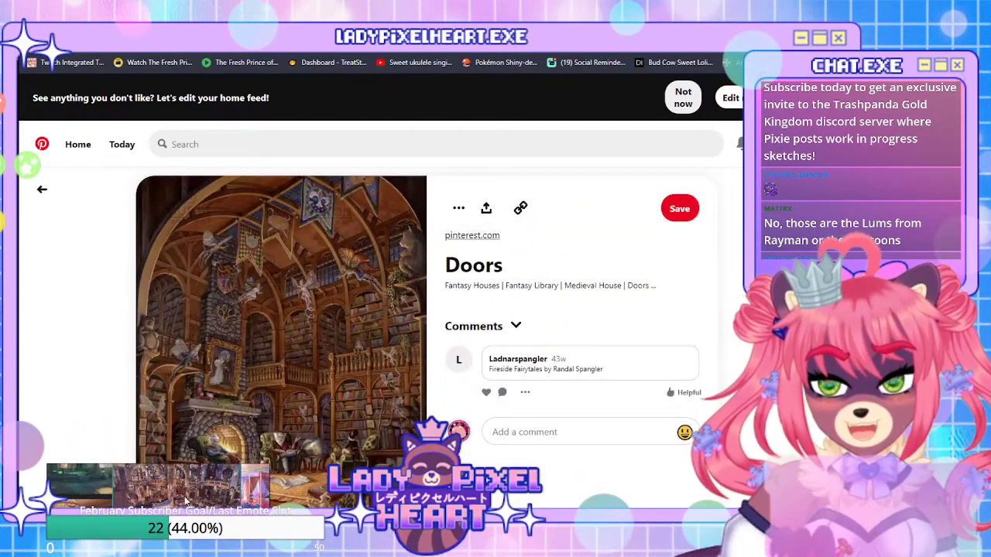
scroll(101, 222, "down", 3)
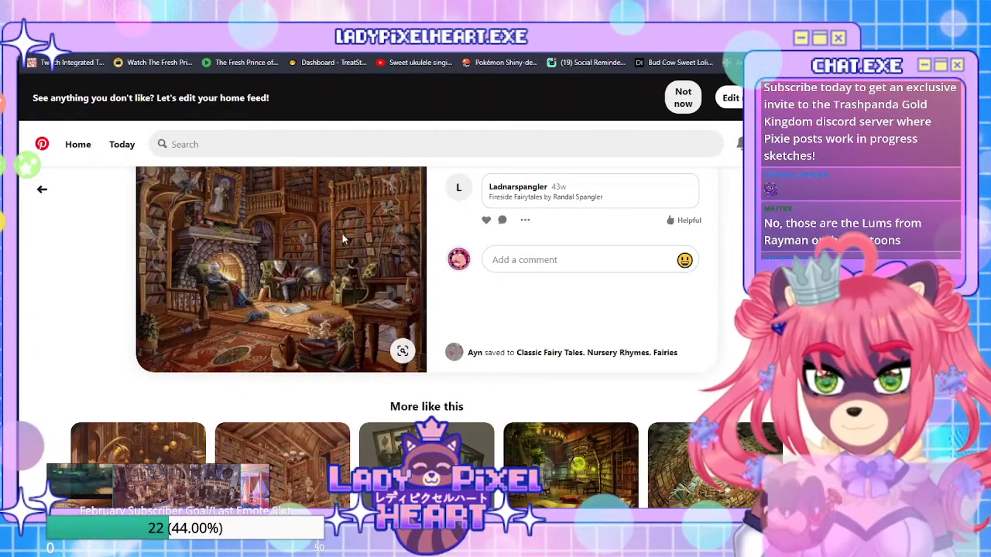
key("alt+Left")
Look through the lower fantasy library results, past the related searches, for more interior references
scroll(343, 248, "down", 4)
scroll(567, 303, "up", 2)
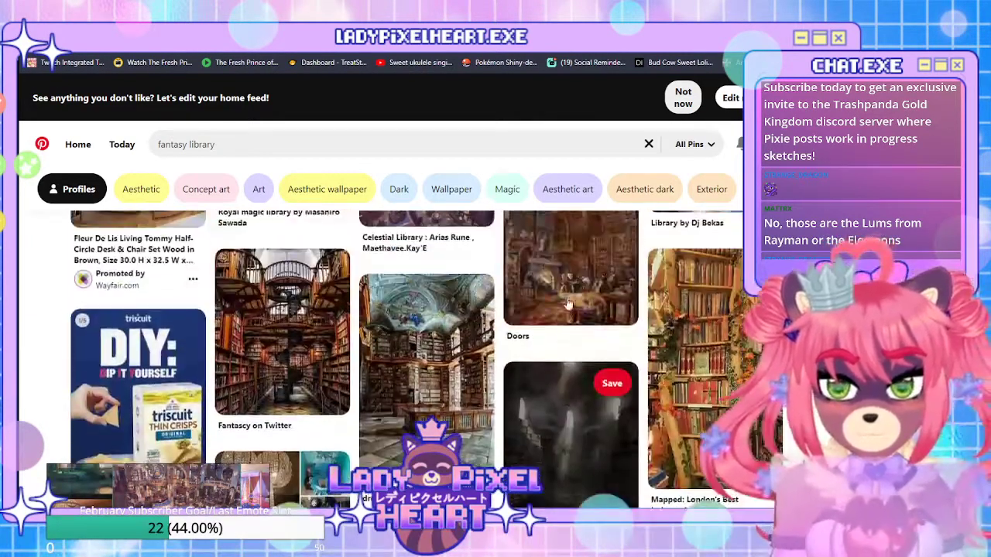
scroll(568, 302, "down", 5)
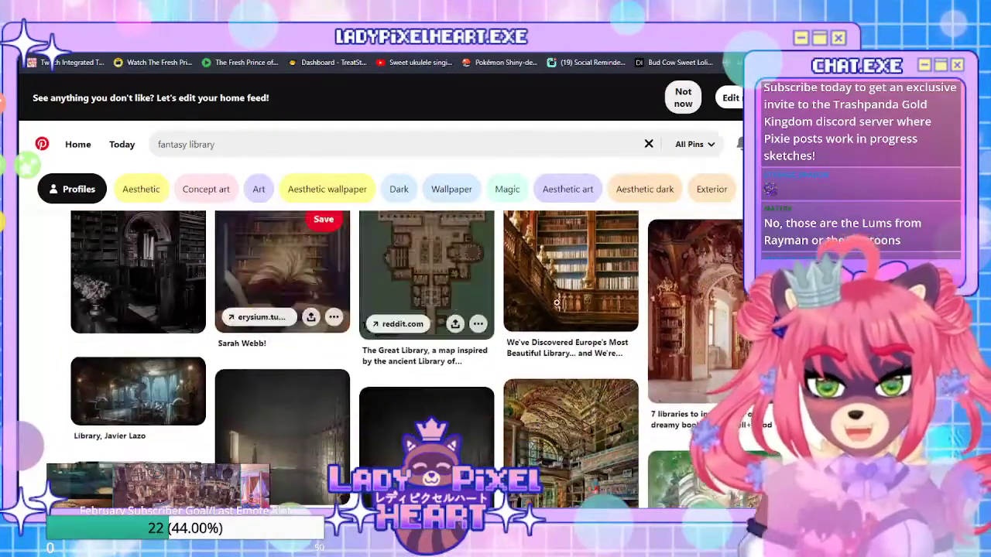
scroll(696, 418, "down", 1)
scroll(406, 356, "down", 2)
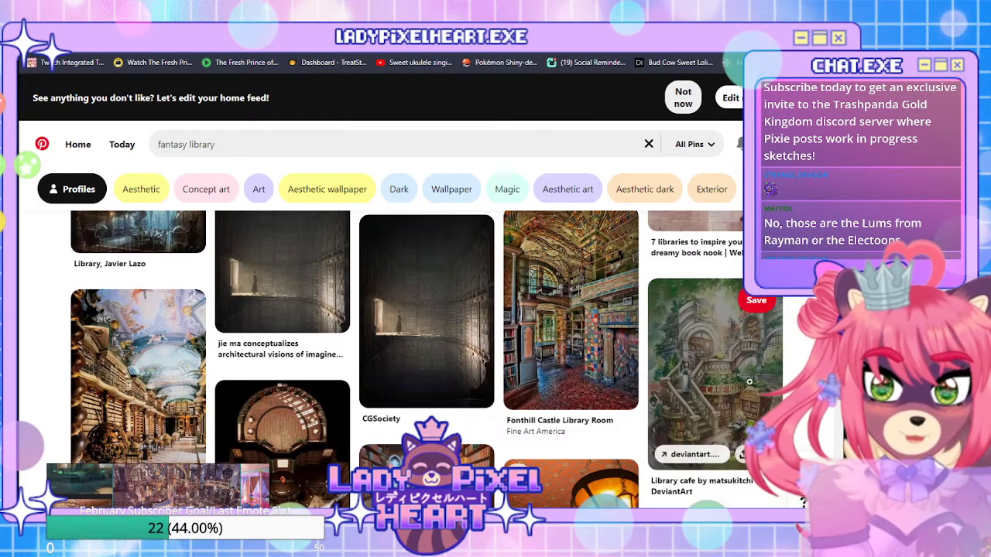
scroll(132, 356, "down", 2)
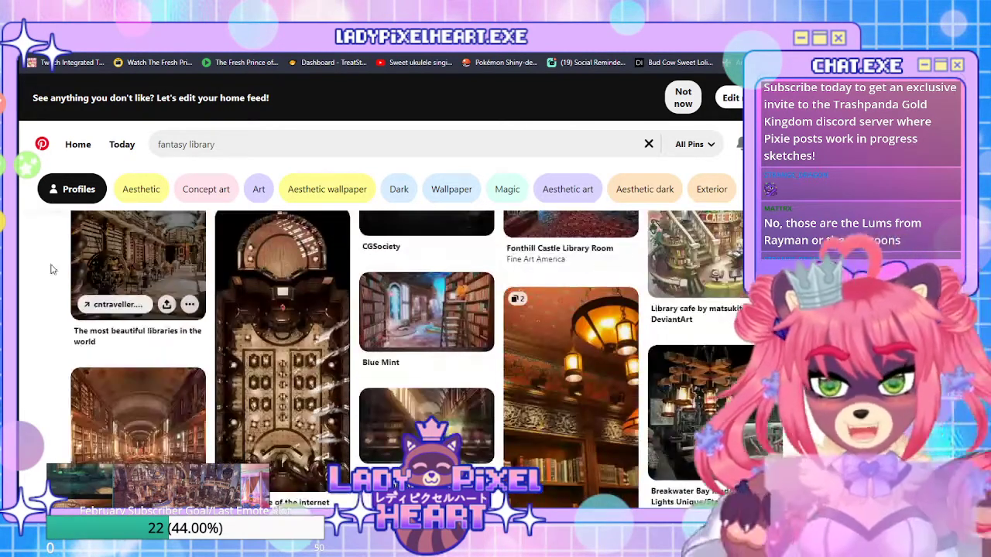
scroll(52, 269, "down", 2)
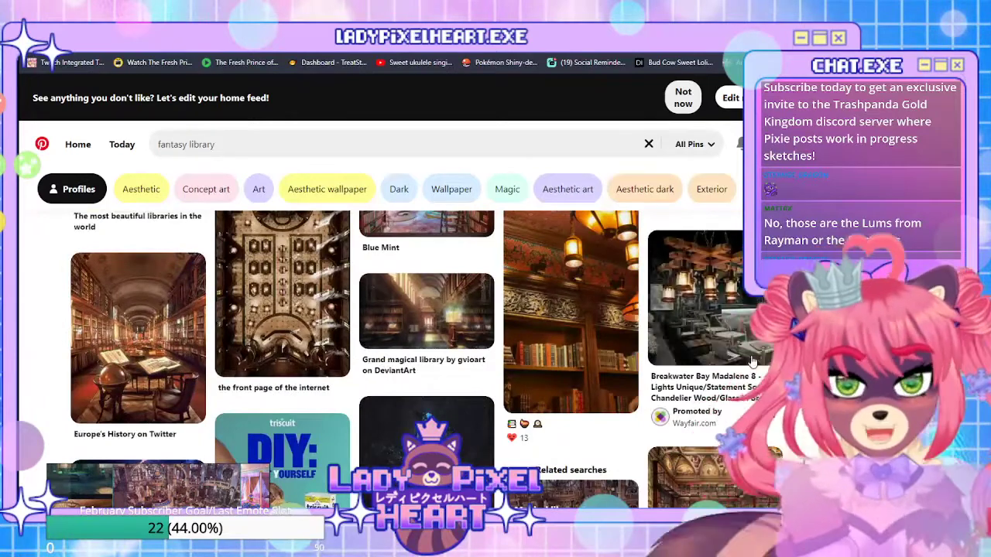
scroll(141, 342, "down", 3)
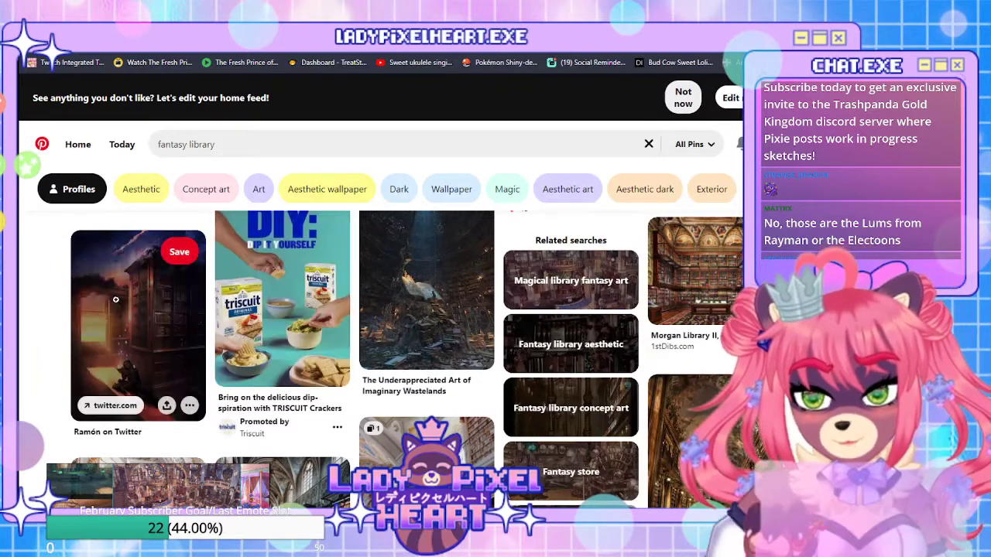
scroll(697, 271, "down", 5)
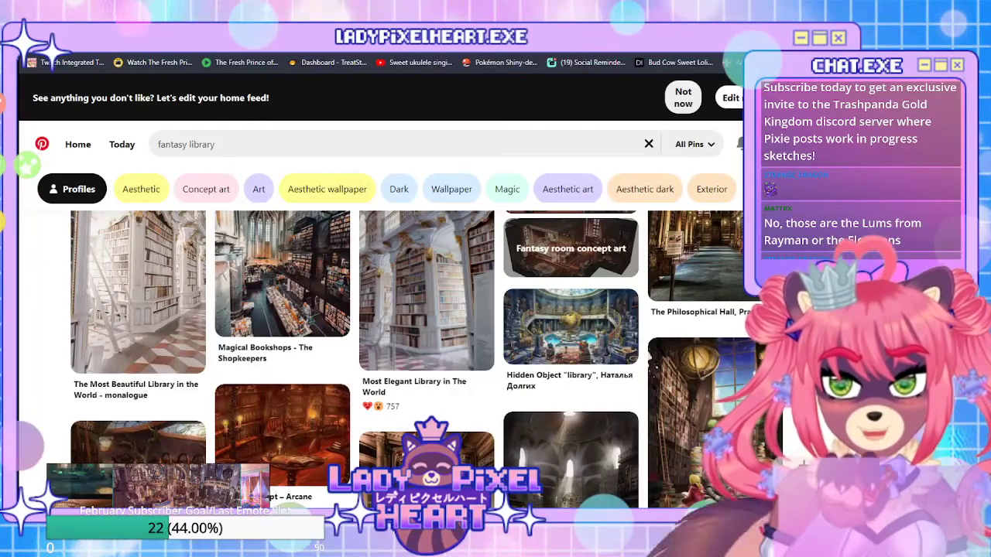
Open the Most Elegant Library In The World video pin, watch the clip and look over its details
left_click(456, 291)
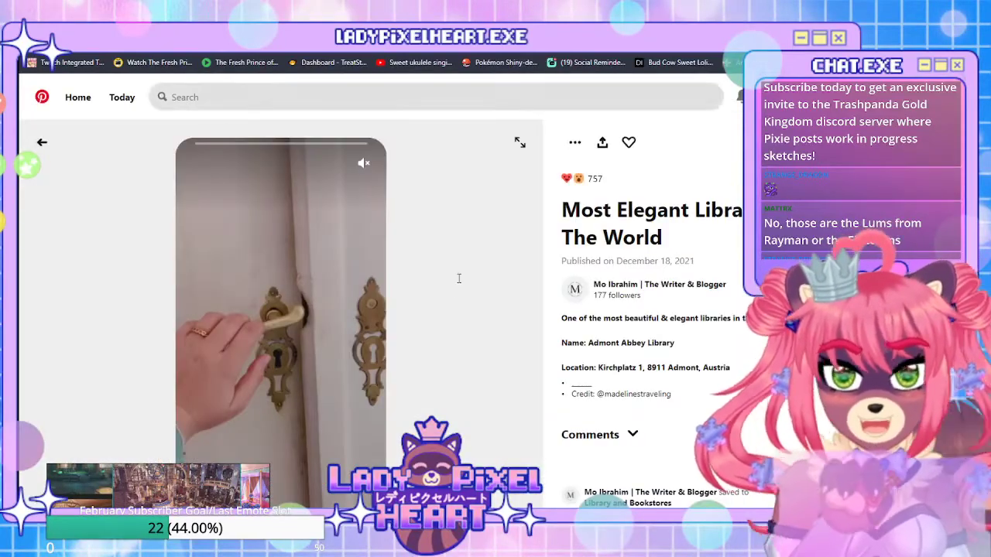
scroll(395, 263, "down", 2)
scroll(454, 270, "up", 2)
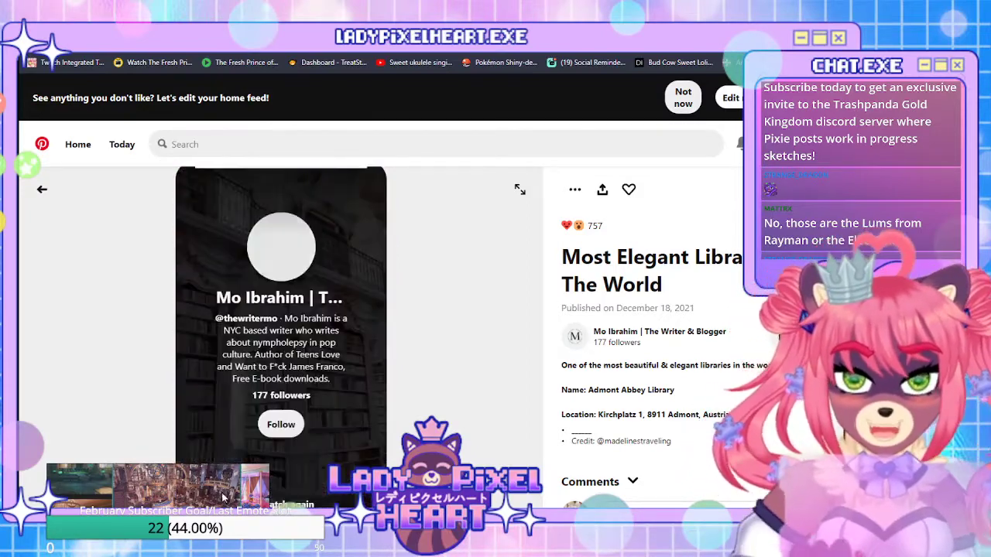
scroll(488, 387, "down", 2)
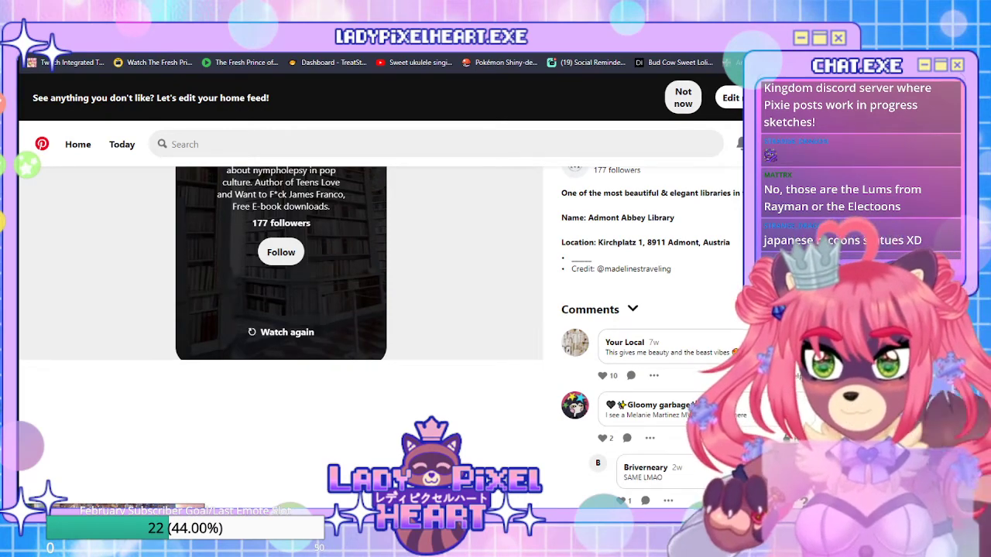
scroll(306, 390, "up", 1)
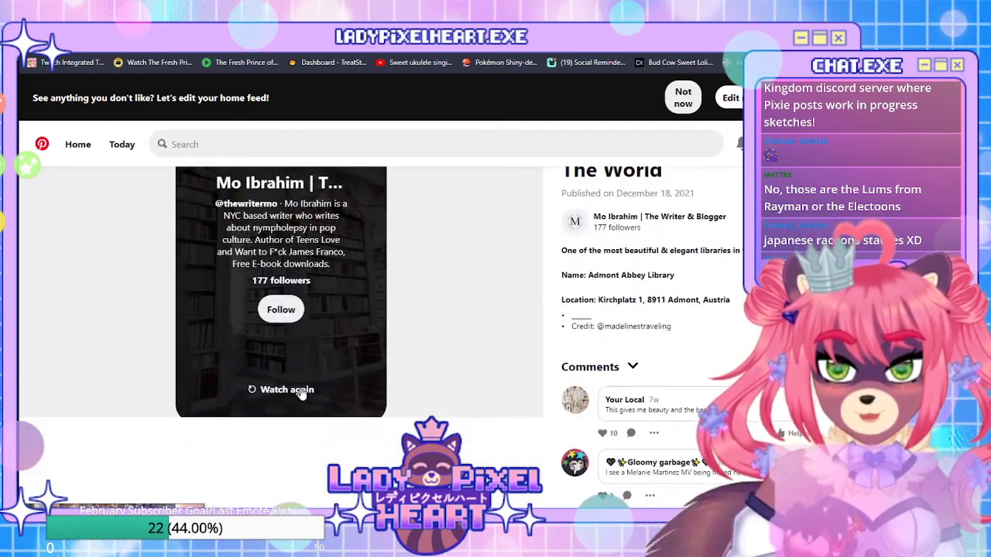
Replay the library video and capture the frame of the tall white and gold bookshelves with Snipping Tool
left_click(302, 392)
scroll(376, 358, "up", 2)
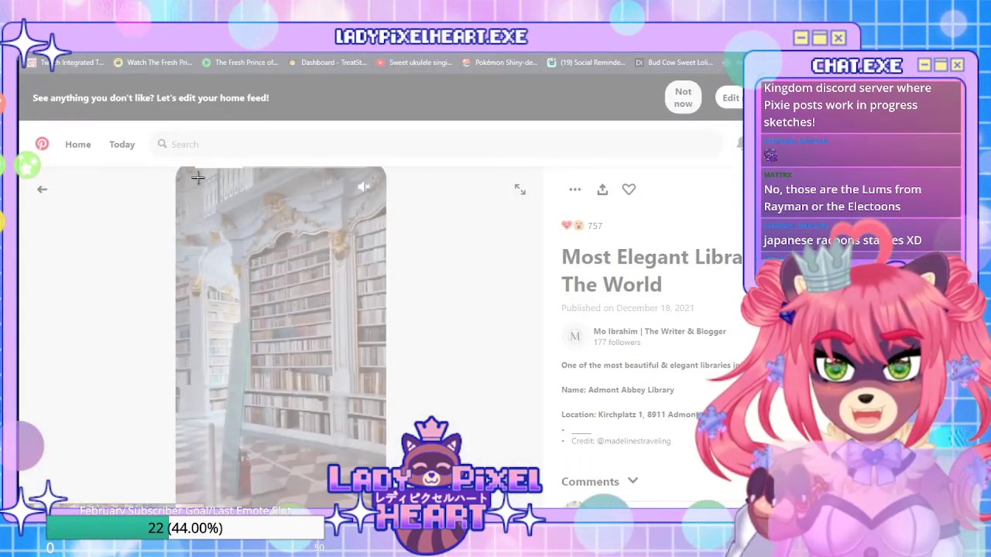
left_click_drag(197, 177, 380, 481)
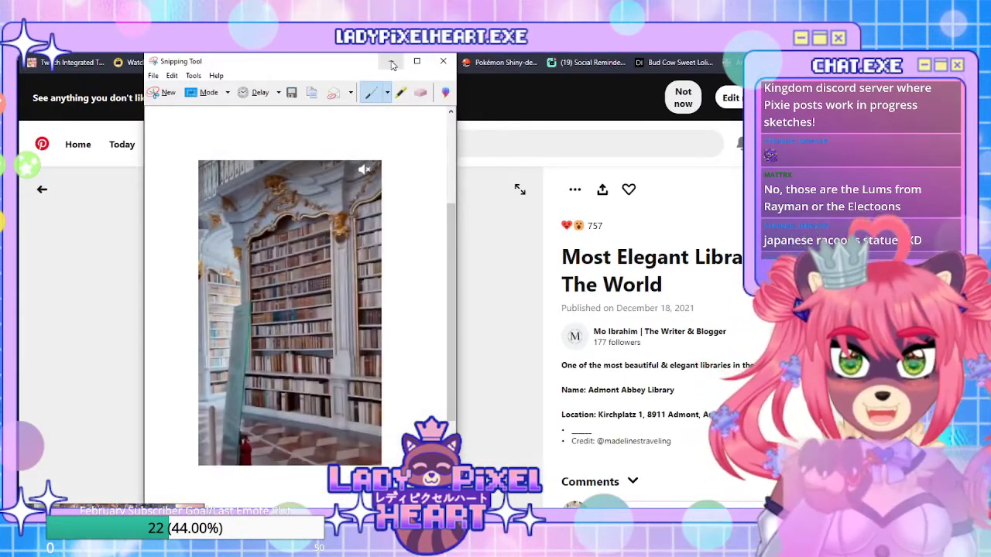
mouse_move(325, 71)
left_mouse_down()
mouse_move(302, 64)
mouse_move(341, 80)
left_mouse_up()
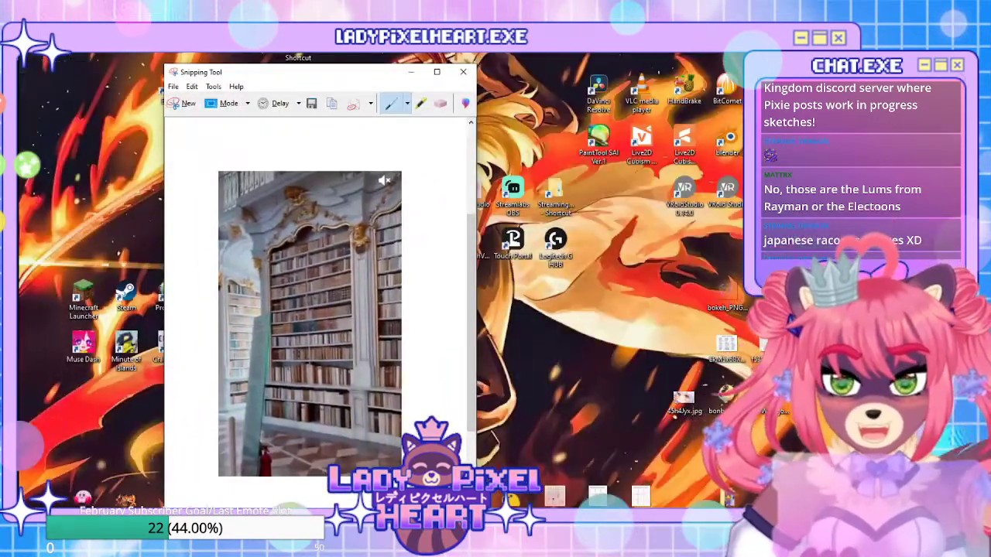
Switch to the reference board over the painting, paste the bookshelf snip beside the other images and move the Celestial Library image above it
key("alt+Tab")
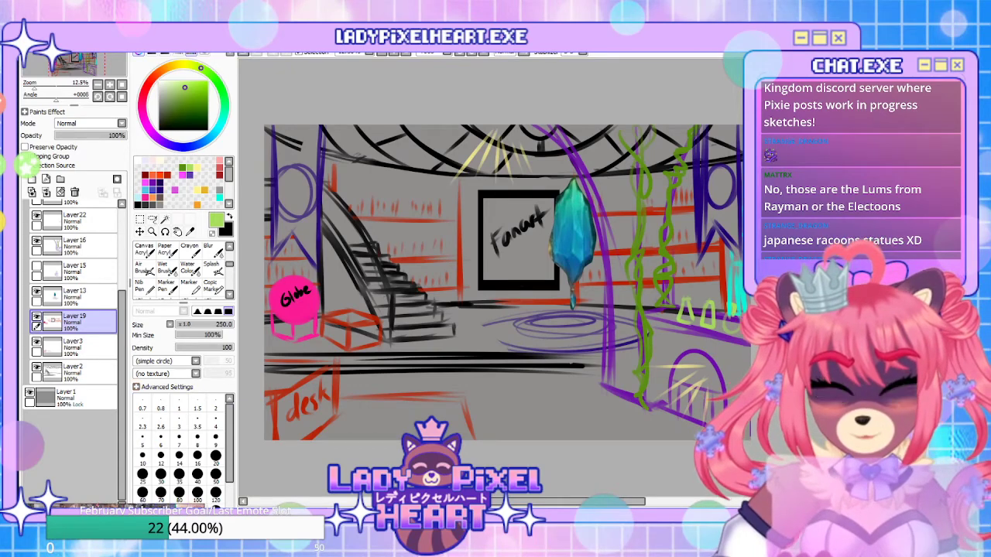
left_click(119, 505)
left_click_drag(281, 196, 222, 358)
scroll(221, 359, "down", 5)
scroll(250, 320, "up", 4)
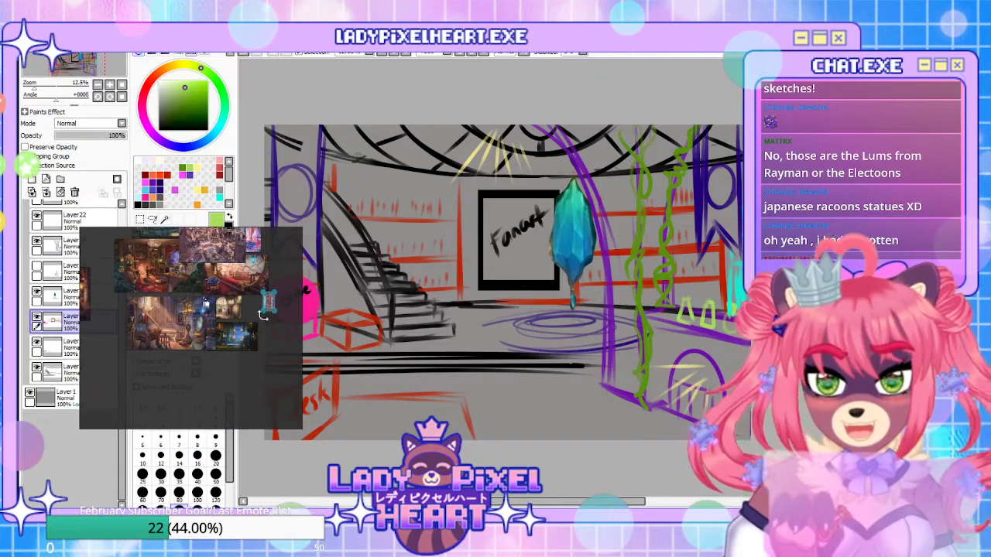
key("ctrl+v")
scroll(255, 337, "up", 6)
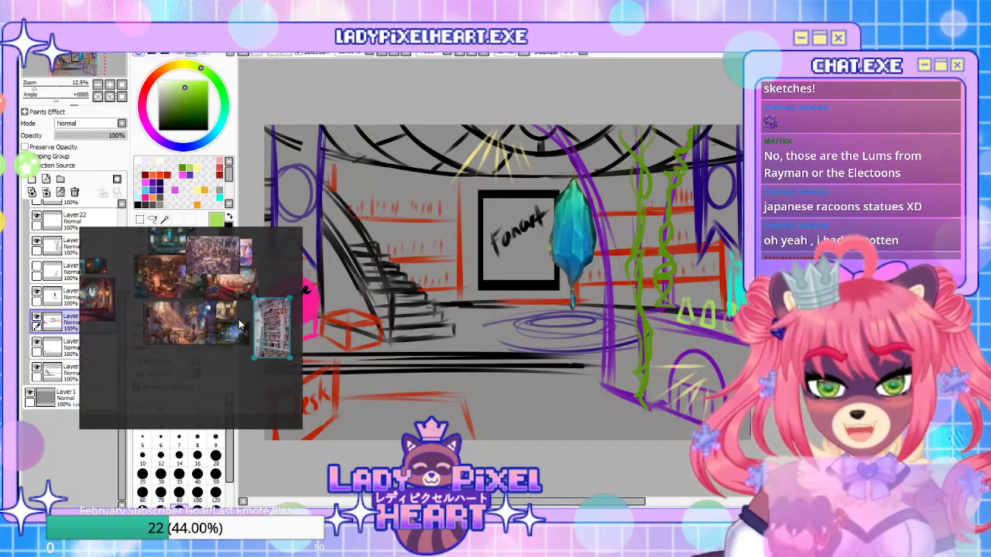
scroll(218, 327, "down", 6)
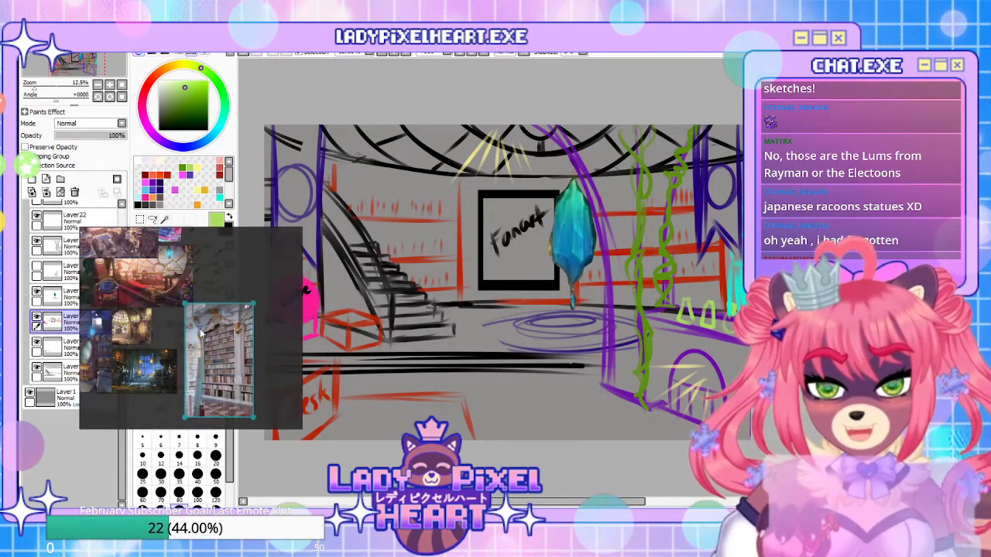
left_click_drag(157, 269, 259, 308)
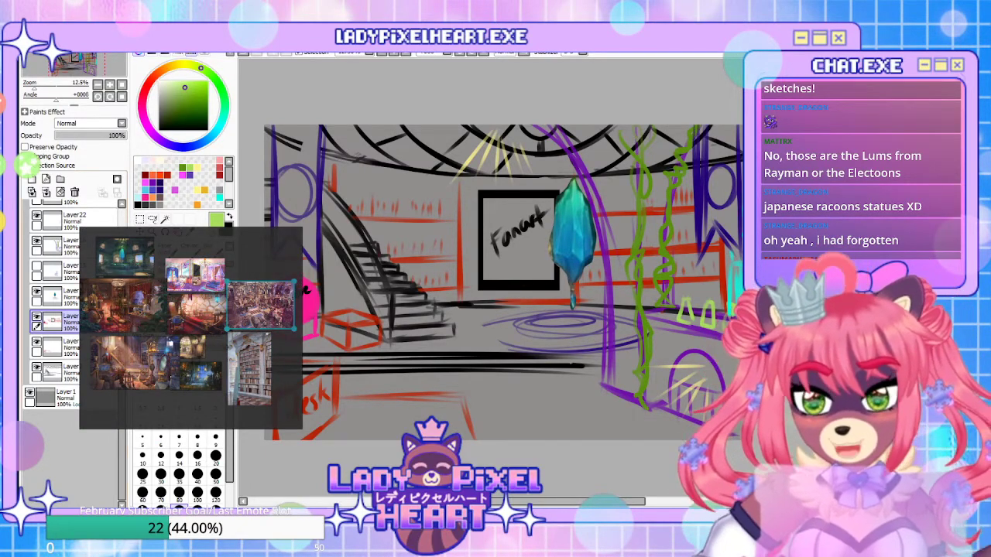
Back in the browser, close the video pin's tab, add the domed library artwork with the orangutan to the reference board and enlarge it
key("alt+Tab")
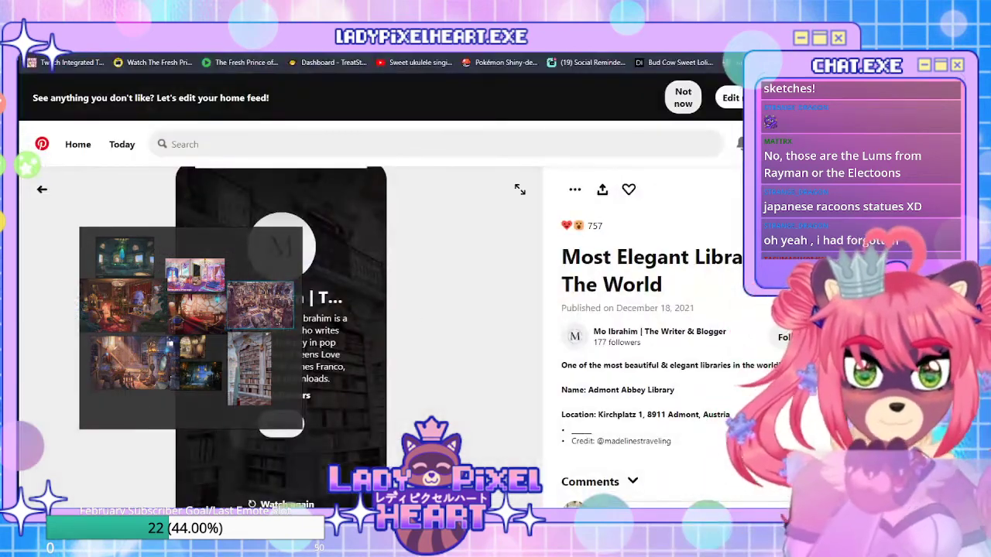
key("ctrl+w")
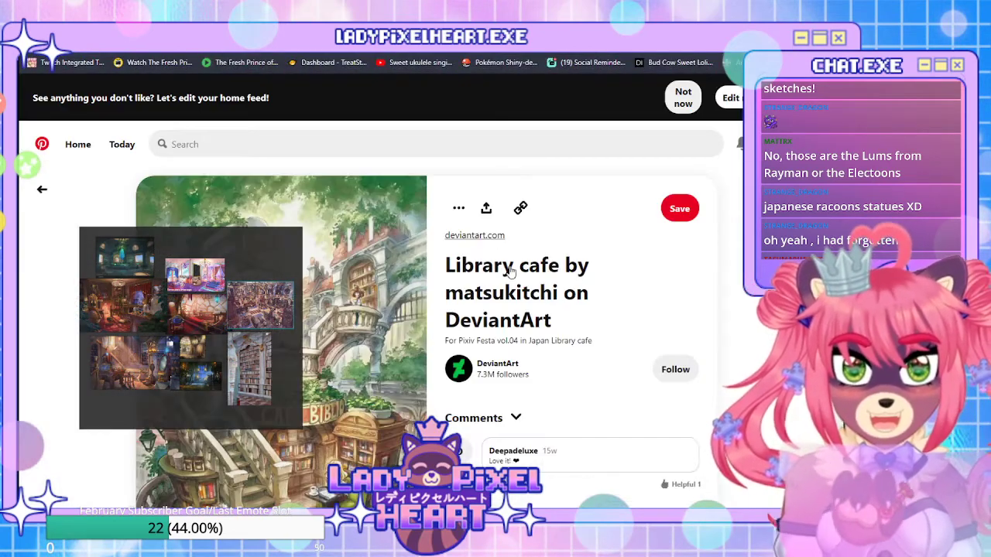
key("ctrl+Tab")
key("ctrl+Tab")
key("ctrl+shift+Tab")
left_click_drag(333, 273, 258, 263)
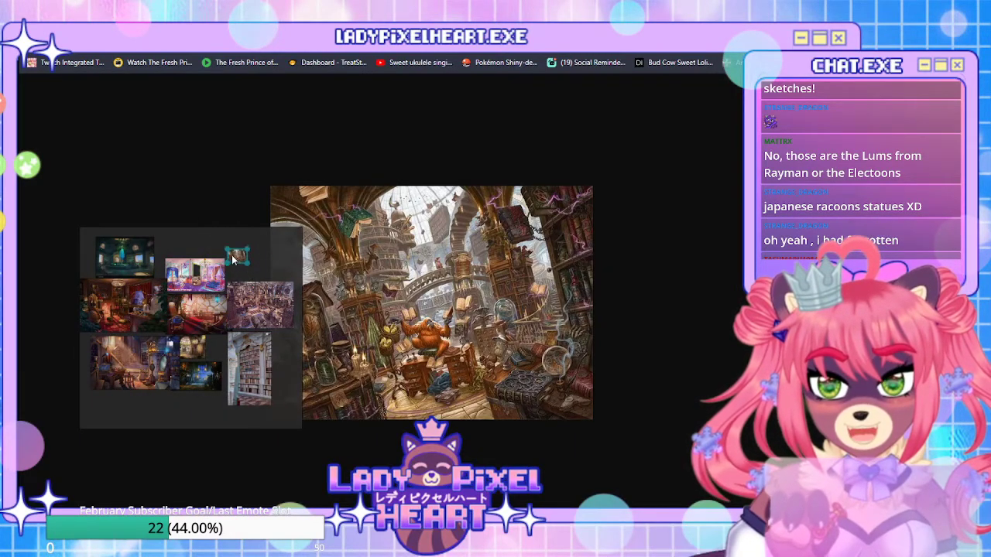
left_click_drag(251, 263, 253, 264)
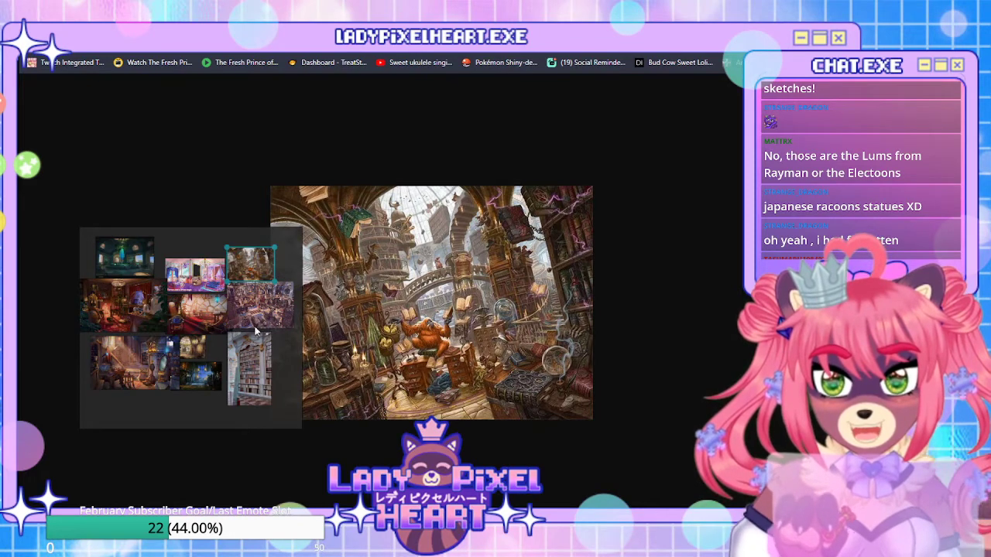
Zoom in on the bookshelf snip on the reference board and browse the Celestial Library pin's related artwork for more library references
scroll(248, 364, "up", 6)
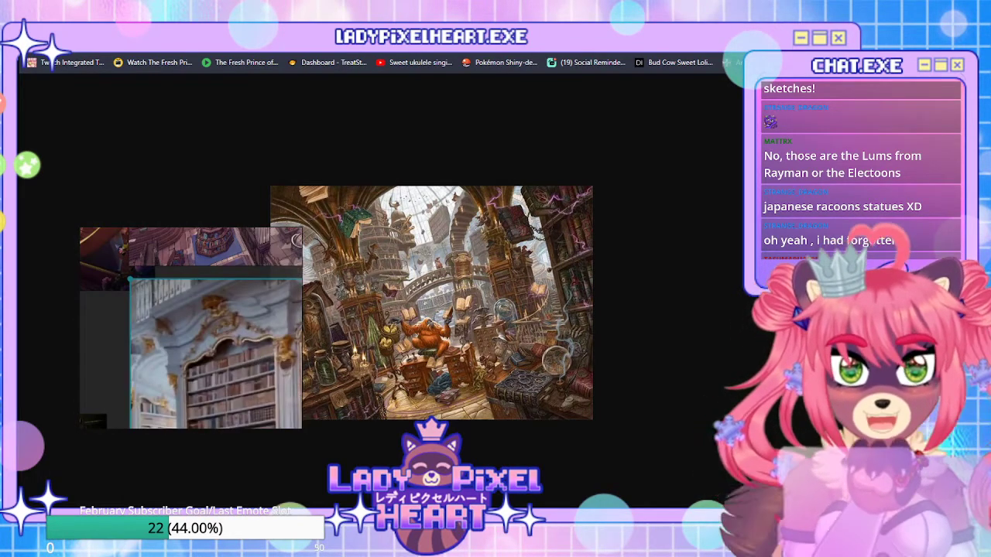
left_click(612, 30)
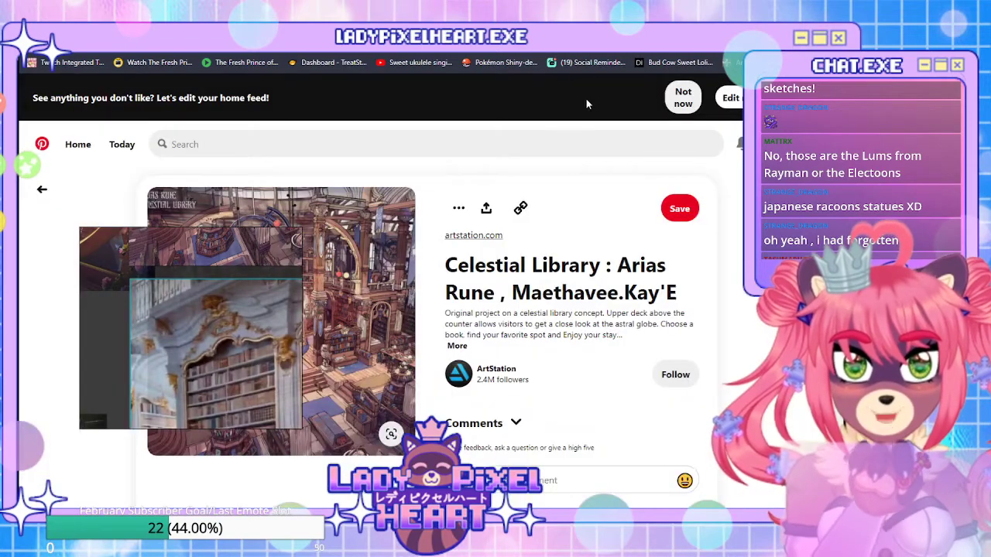
scroll(422, 207, "down", 5)
scroll(411, 208, "up", 5)
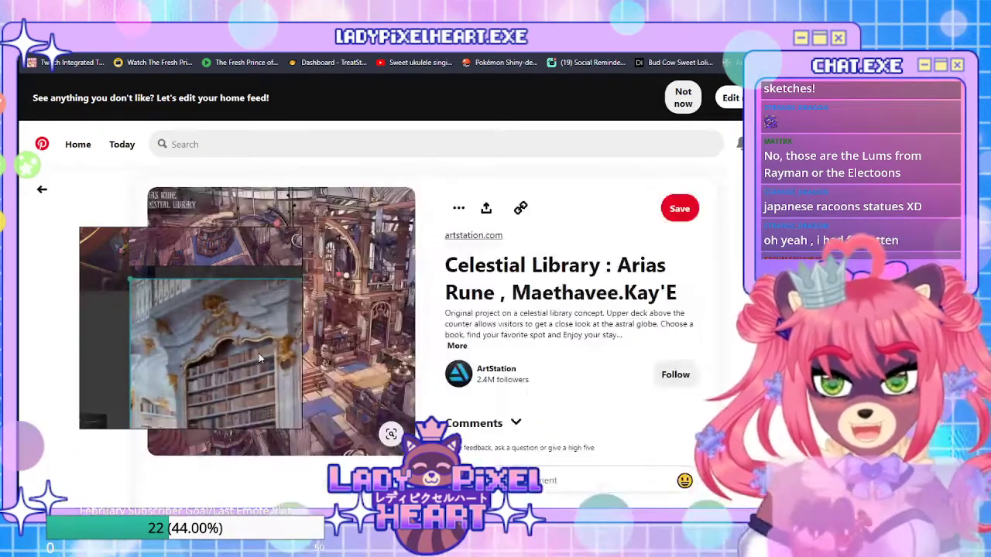
scroll(357, 270, "down", 5)
scroll(358, 270, "up", 2)
scroll(352, 255, "down", 5)
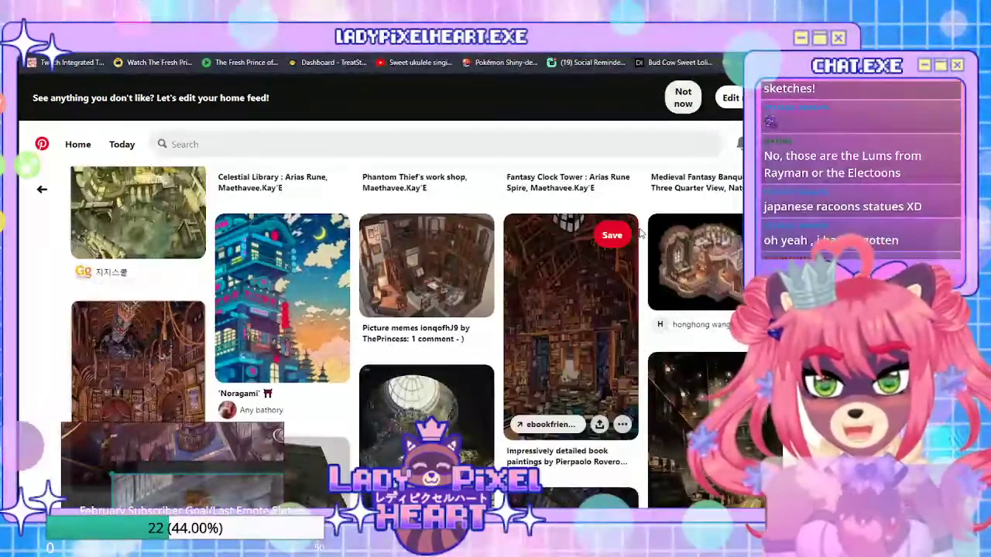
scroll(138, 358, "down", 4)
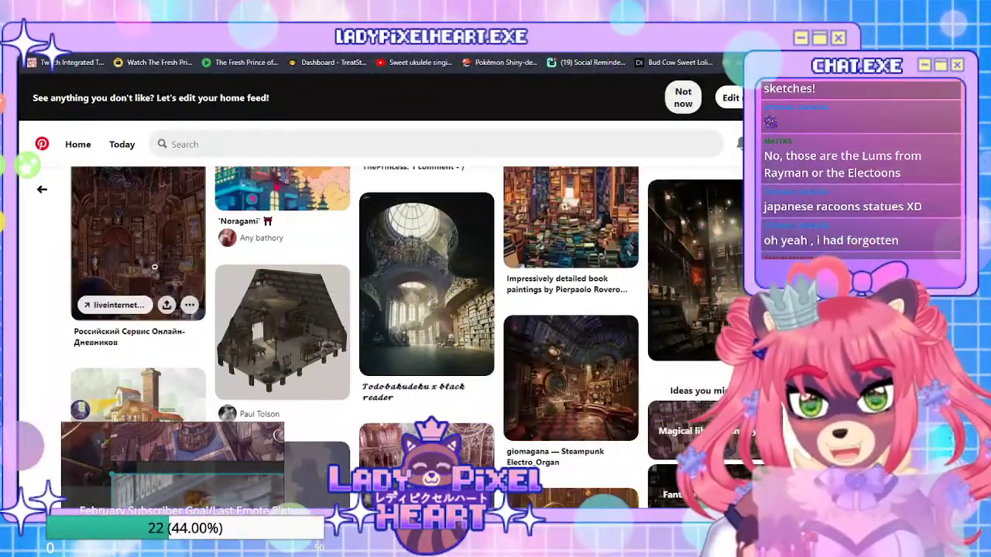
scroll(143, 309, "up", 3)
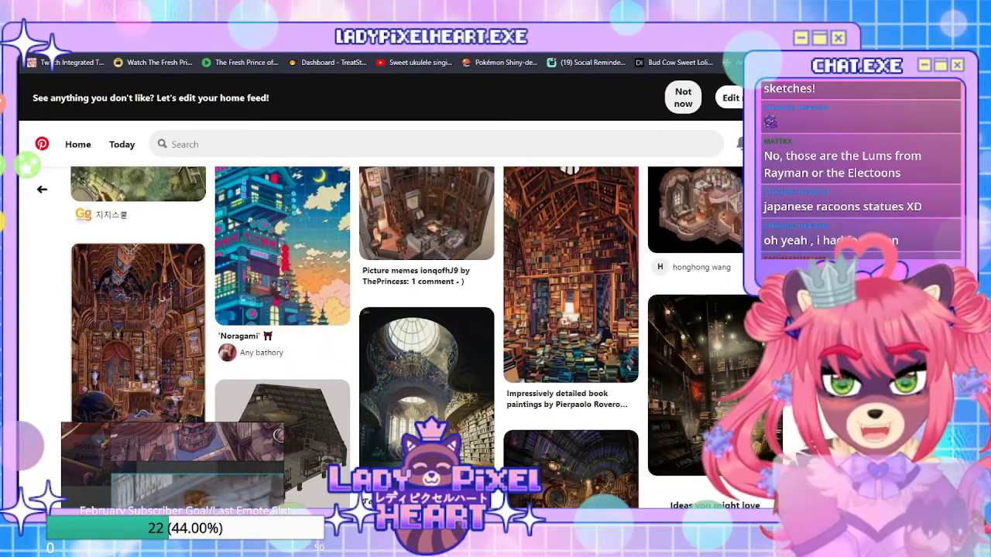
scroll(138, 333, "down", 3)
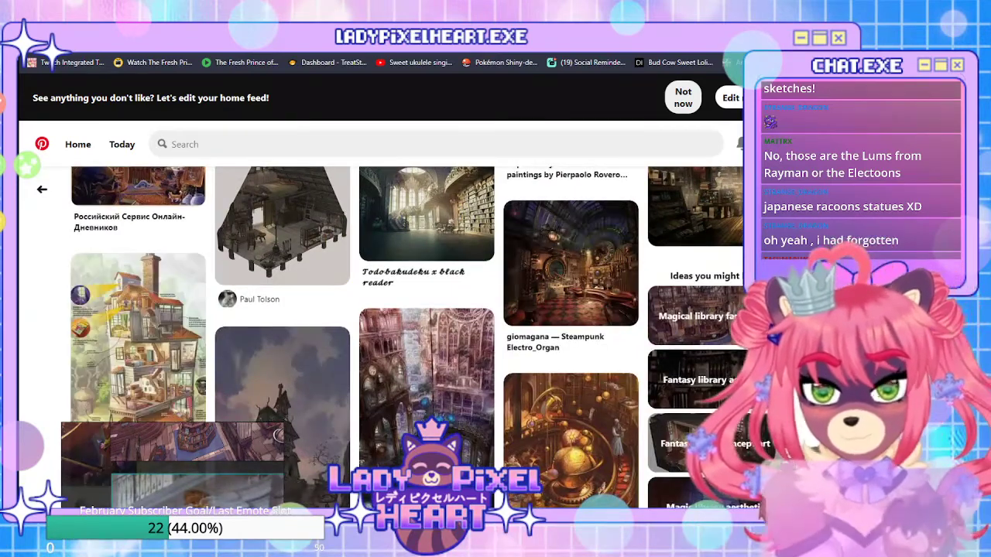
scroll(738, 285, "up", 3)
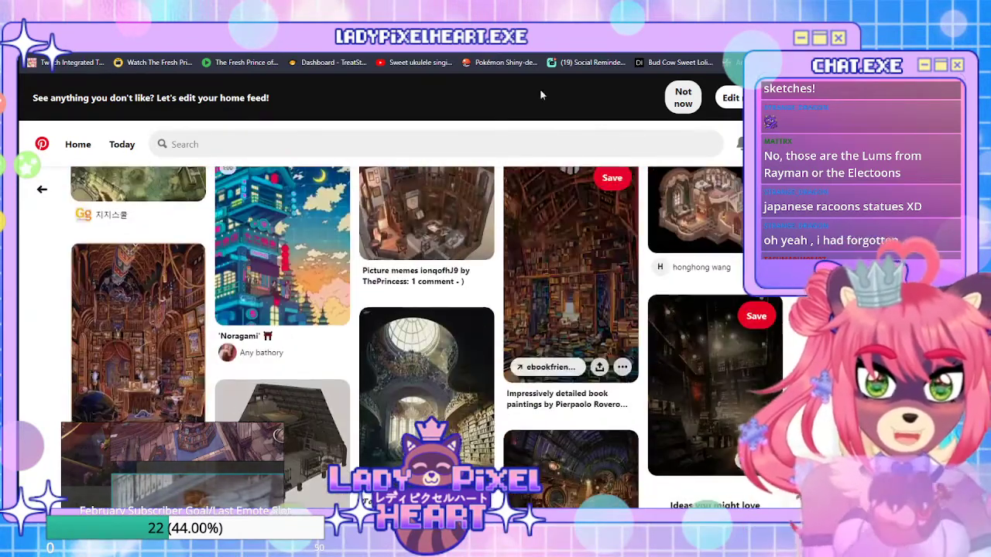
Open the Library cafe pin from DeviantArt and examine its staircase, curved bookshelves and seating area
left_click(42, 190)
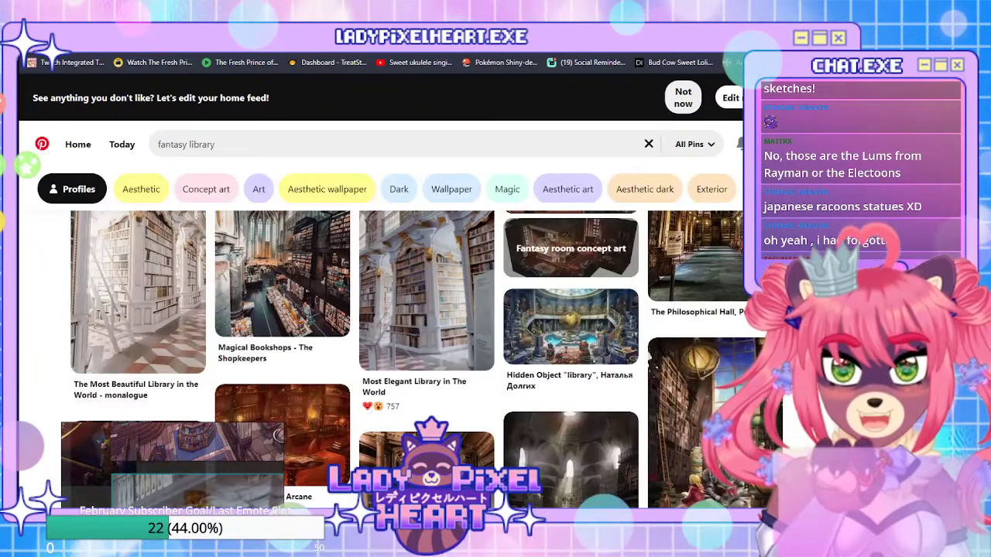
left_click(495, 25)
scroll(391, 338, "down", 5)
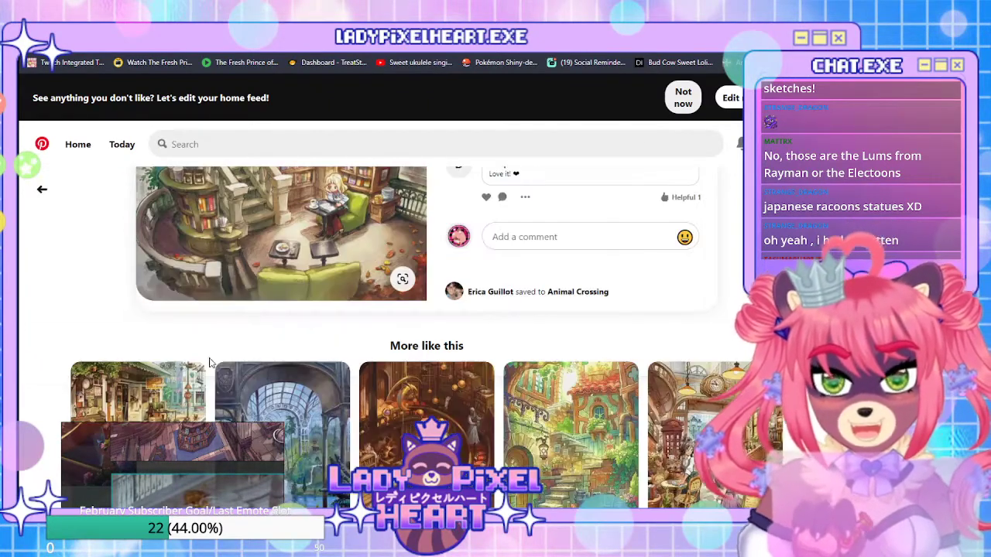
scroll(313, 312, "up", 4)
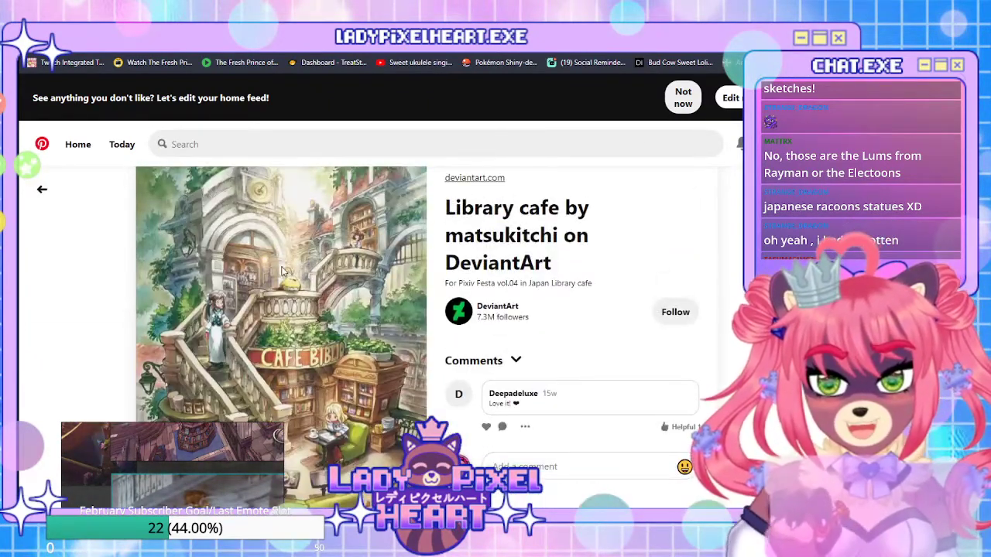
scroll(222, 242, "down", 5)
scroll(222, 242, "up", 5)
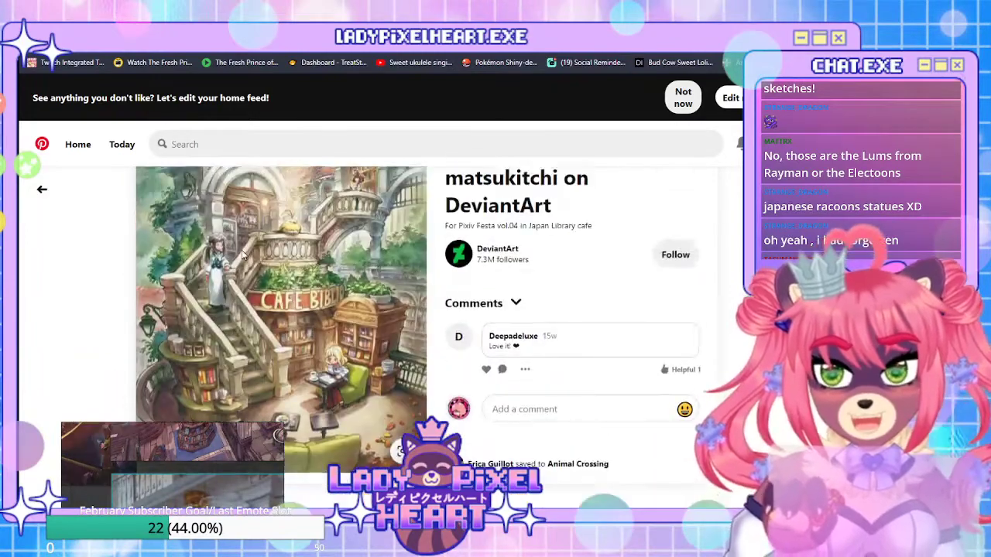
scroll(232, 248, "up", 2)
scroll(385, 247, "down", 3)
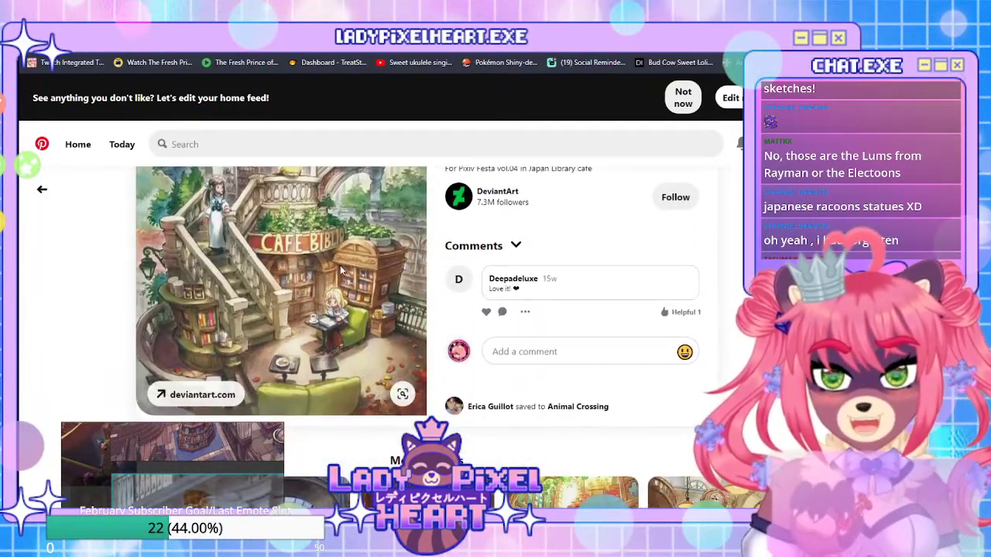
scroll(289, 285, "up", 3)
scroll(290, 291, "down", 3)
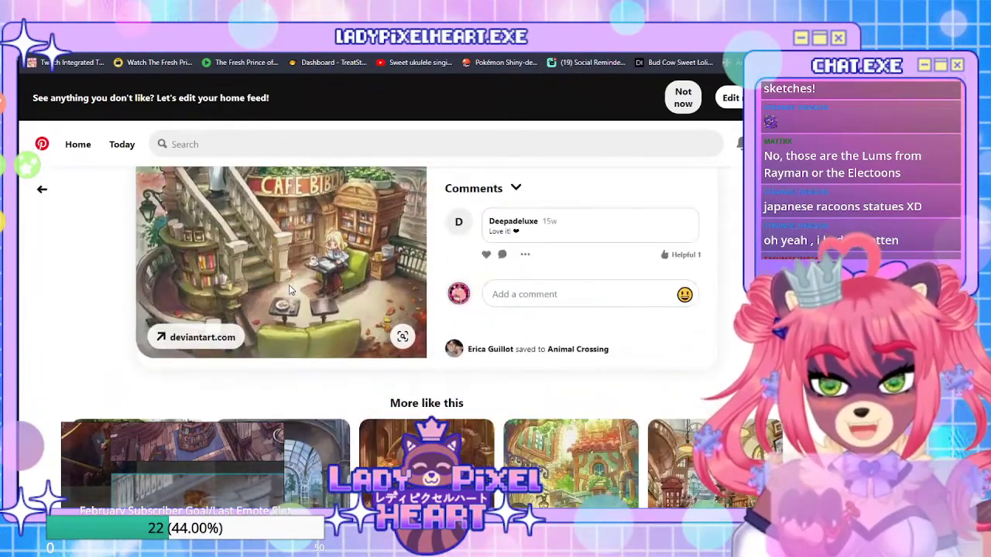
scroll(320, 300, "up", 2)
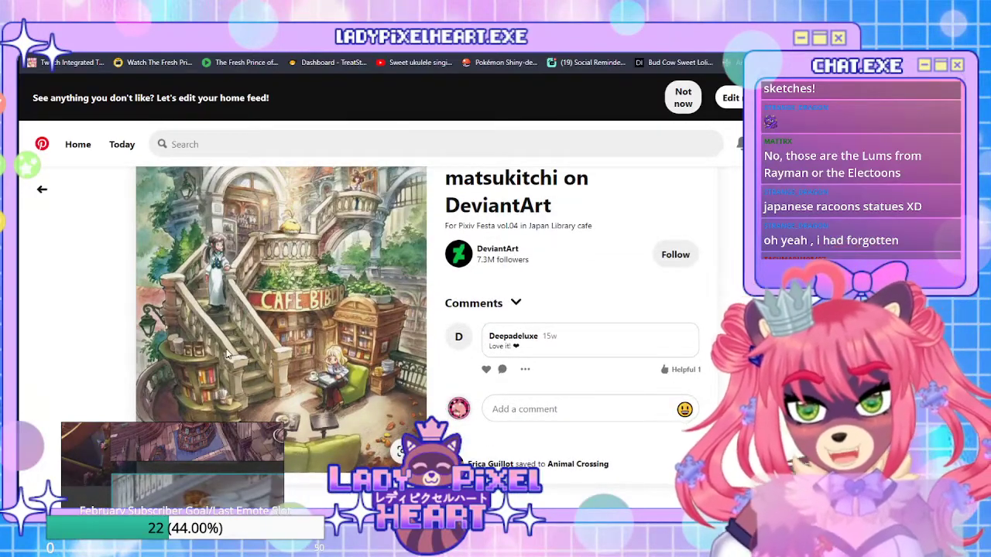
scroll(228, 353, "up", 2)
scroll(267, 273, "down", 3)
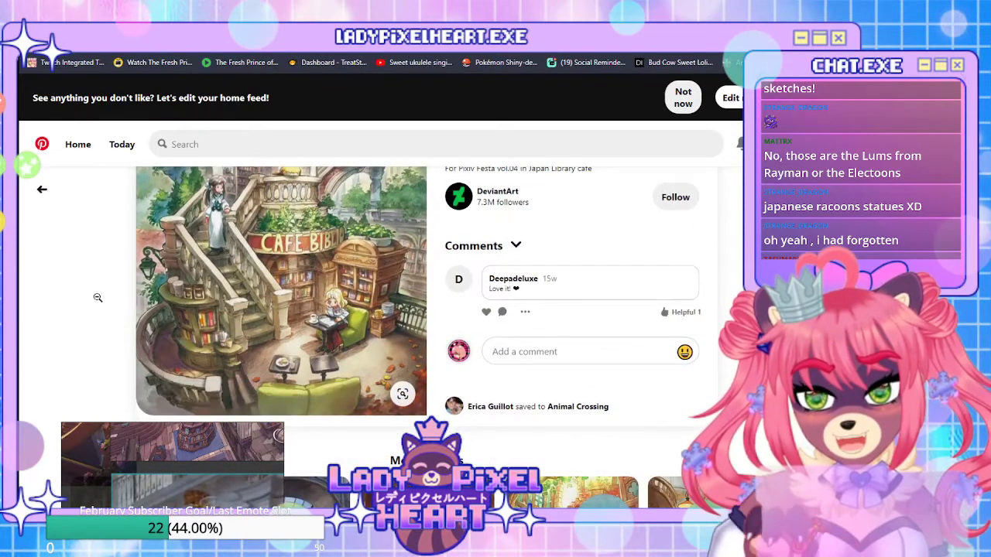
scroll(278, 243, "up", 2)
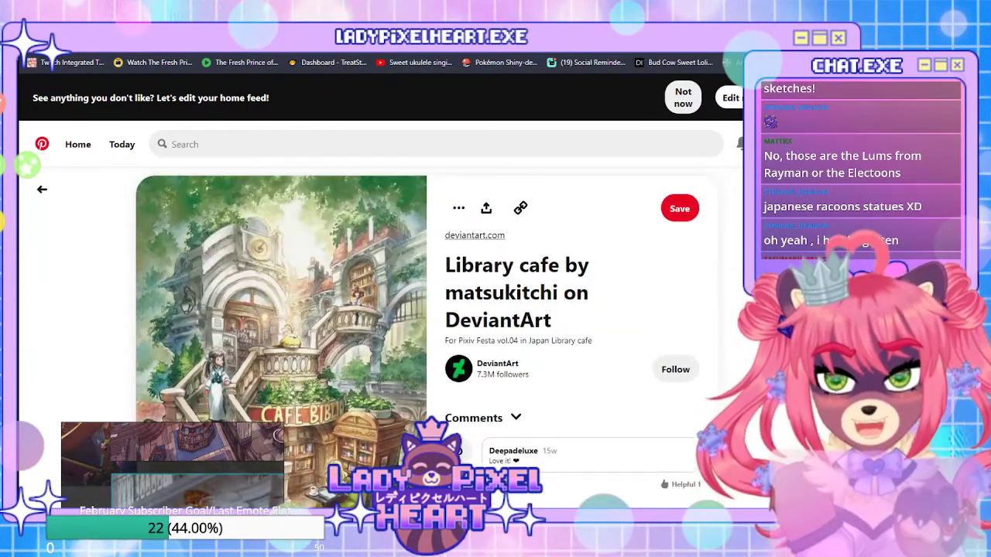
Return to the related library artwork, open the Steampunk Electro_Organ pin and follow it to its CGSociety source page
key("alt+Left")
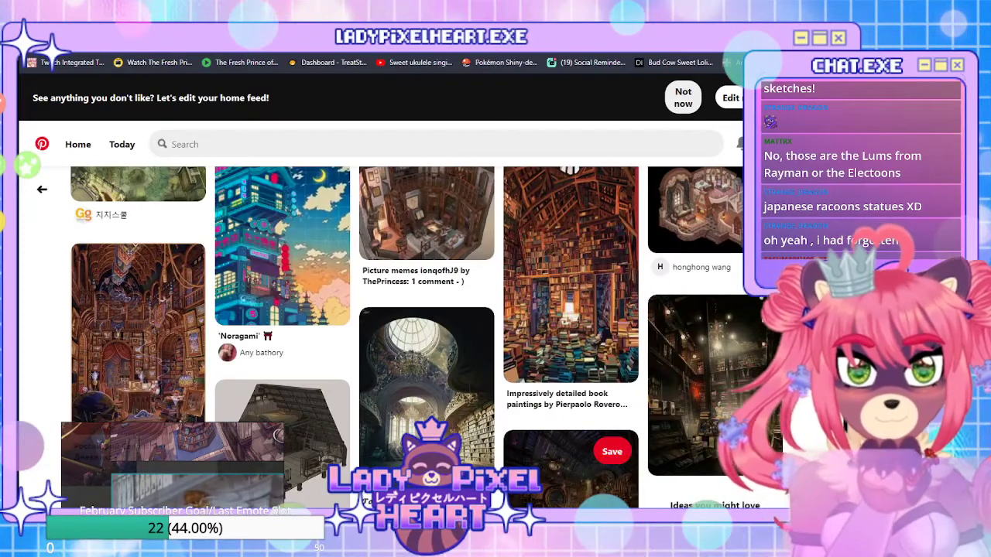
left_click(557, 473)
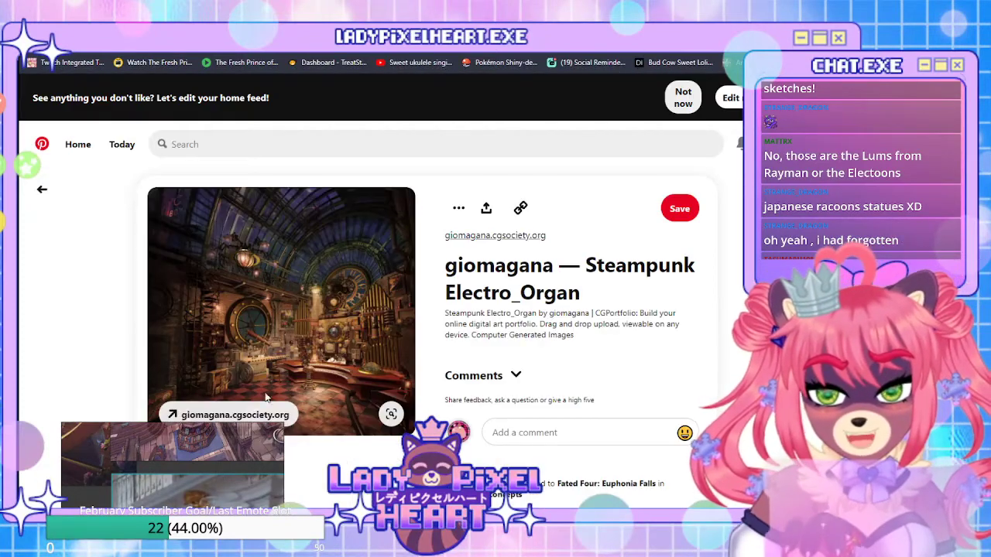
left_click(223, 414)
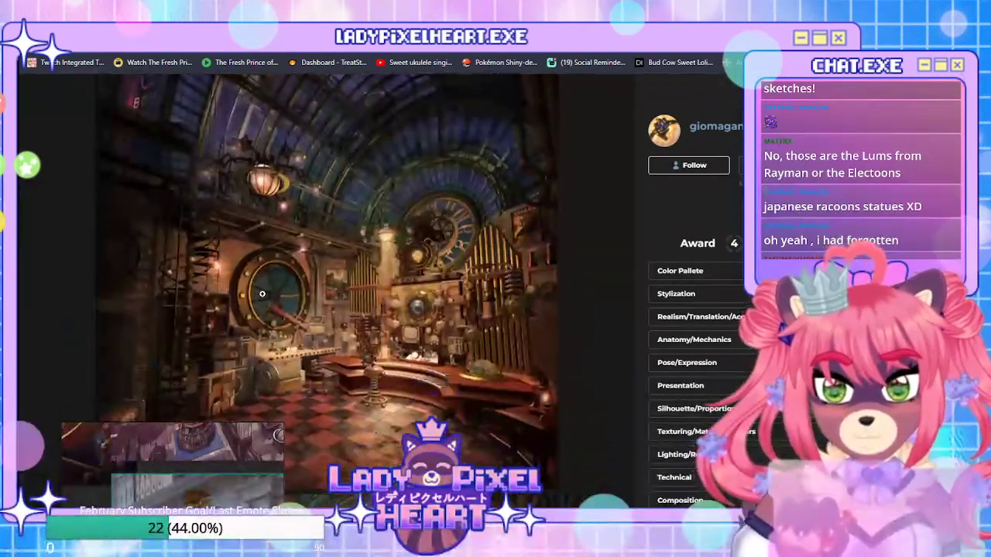
Look through the steampunk organ room renders on the CGSociety page, from the main image to the alternate views
scroll(384, 265, "down", 2)
scroll(299, 253, "up", 2)
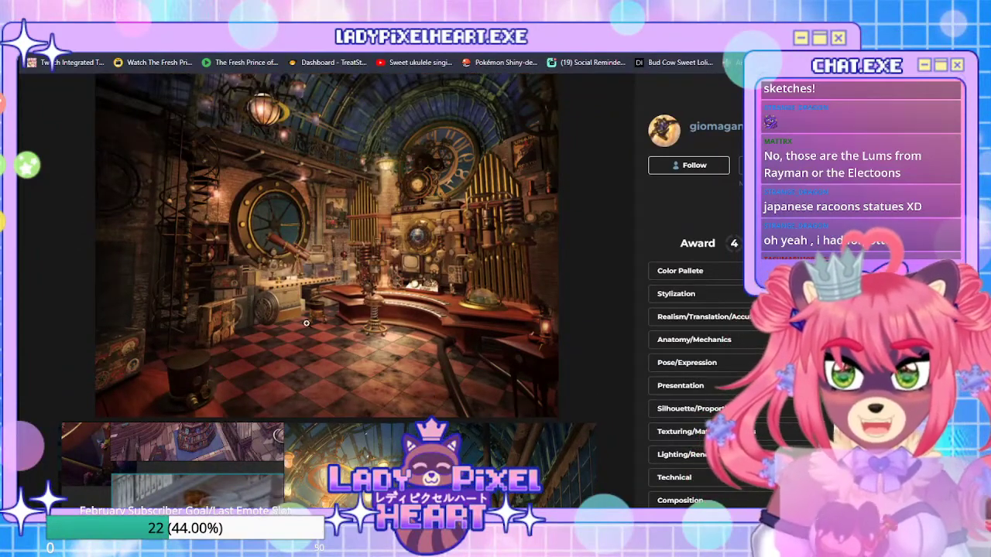
scroll(335, 171, "up", 2)
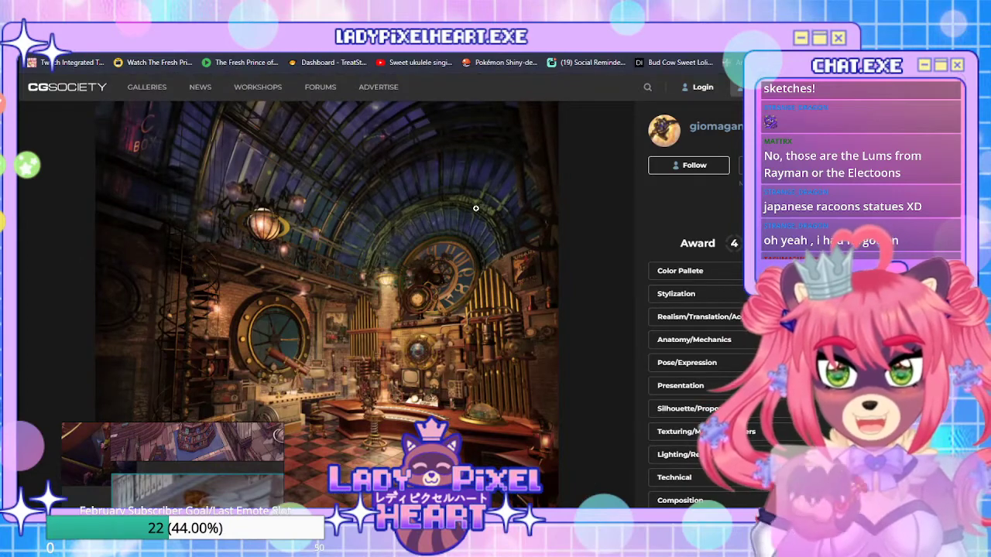
scroll(347, 151, "down", 5)
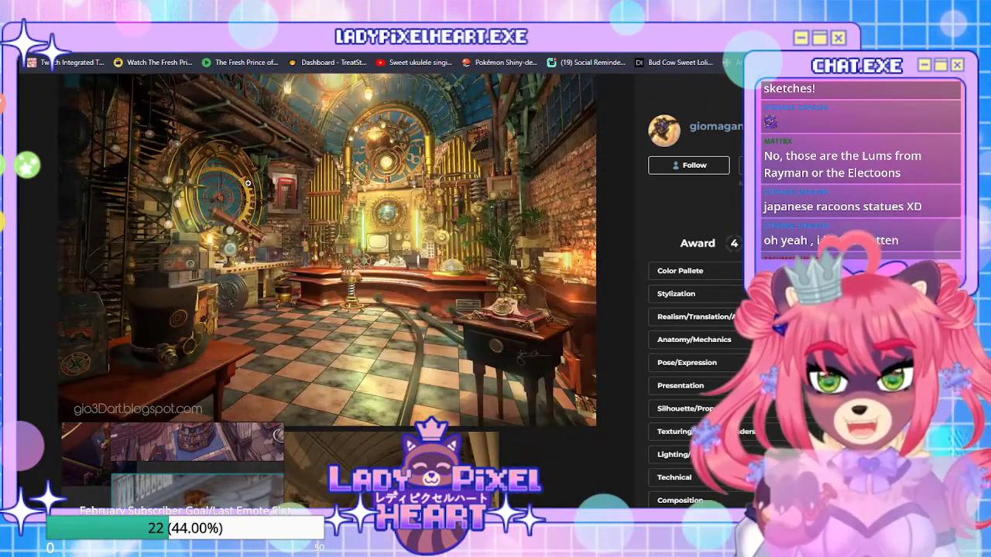
scroll(247, 182, "down", 5)
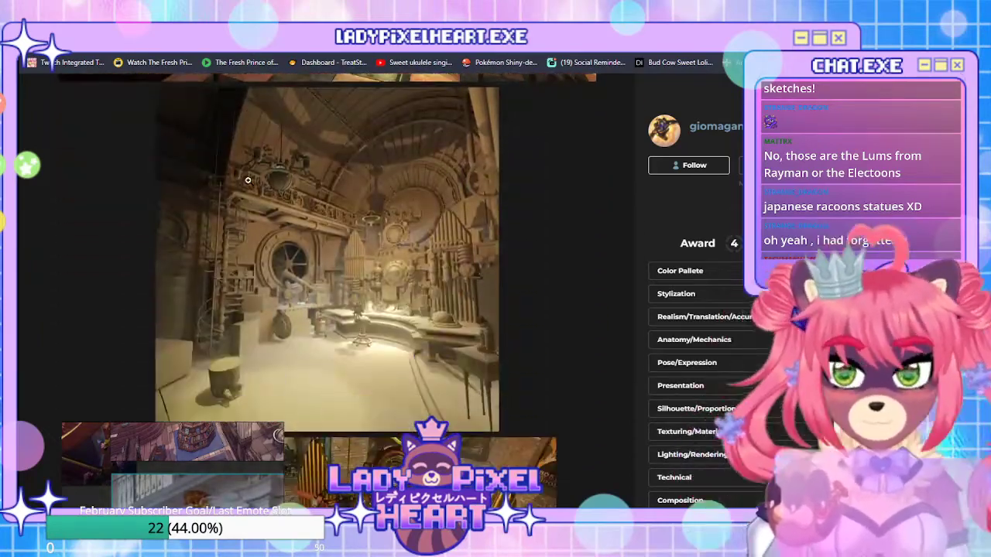
scroll(247, 180, "down", 3)
scroll(333, 171, "down", 4)
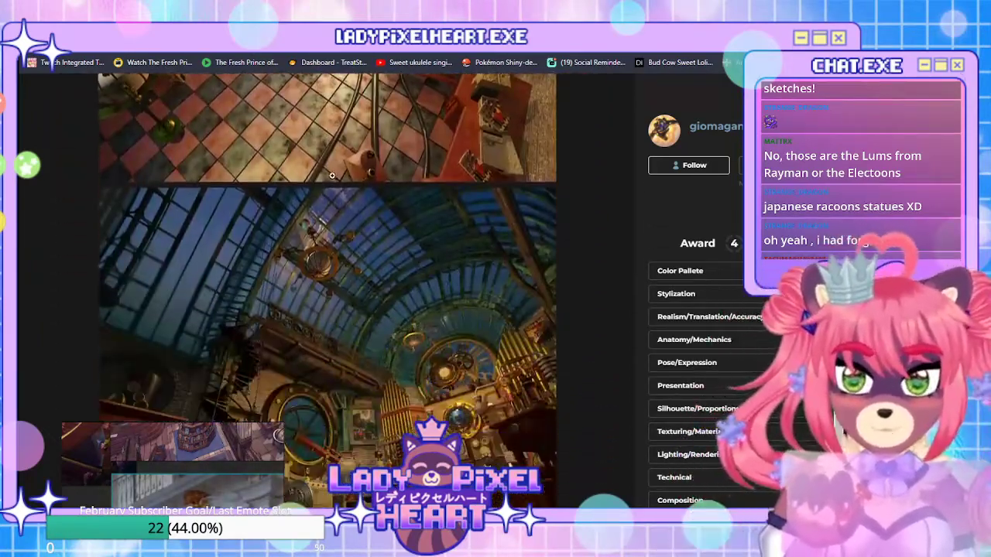
scroll(356, 399, "up", 15)
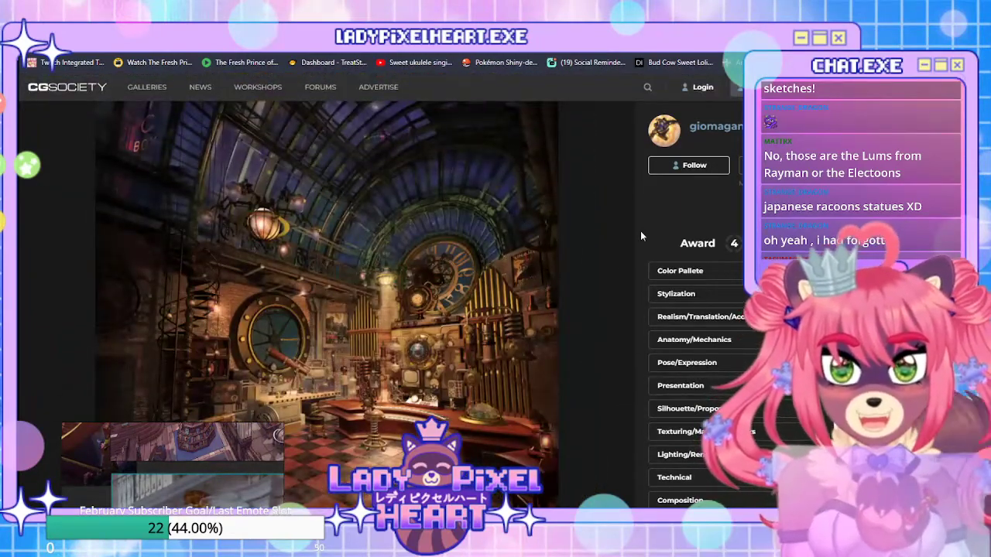
Leave the steampunk organ pin, add the isometric cutaway house artwork to the reference board and leave its pin
key("alt+Left")
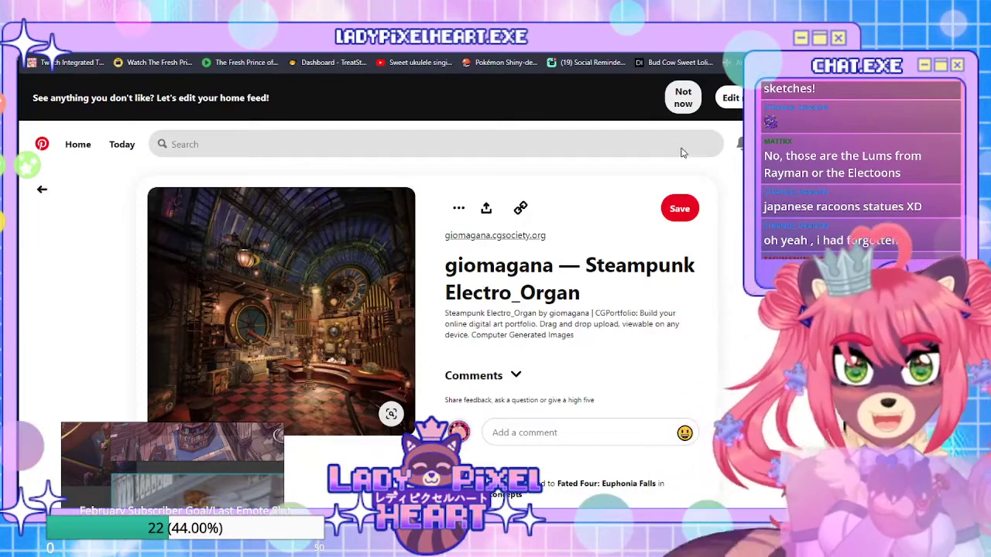
key("alt+Left")
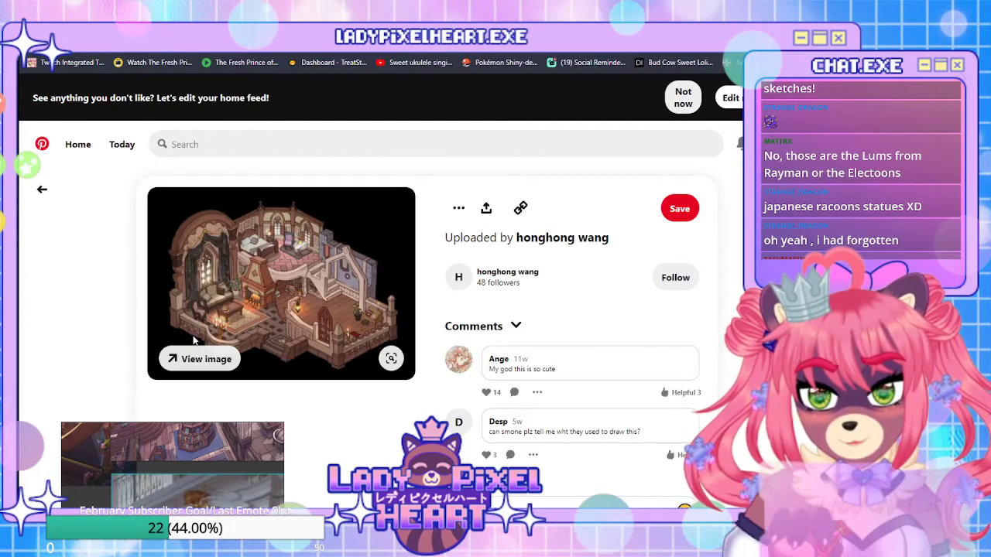
scroll(218, 292, "down", 2)
scroll(219, 293, "up", 2)
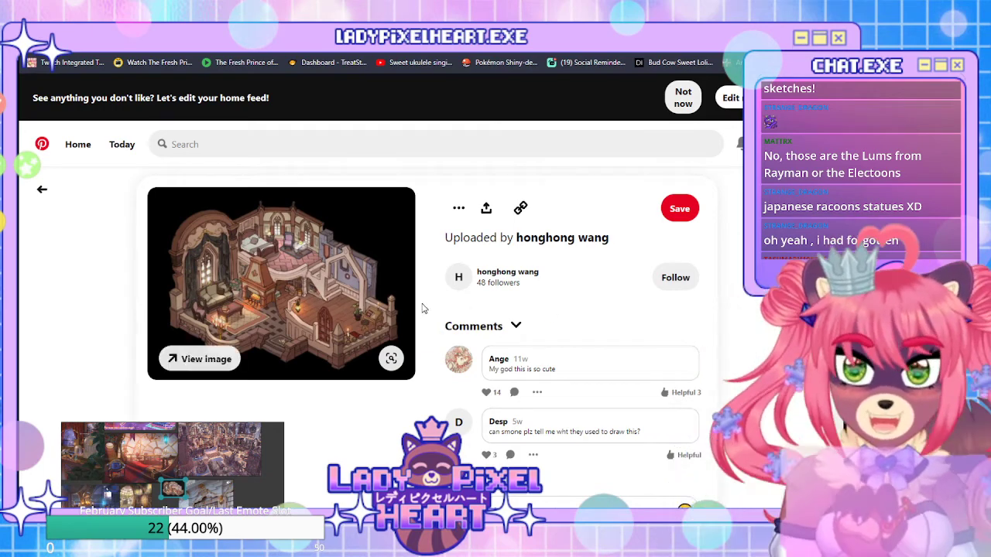
key("alt+Left")
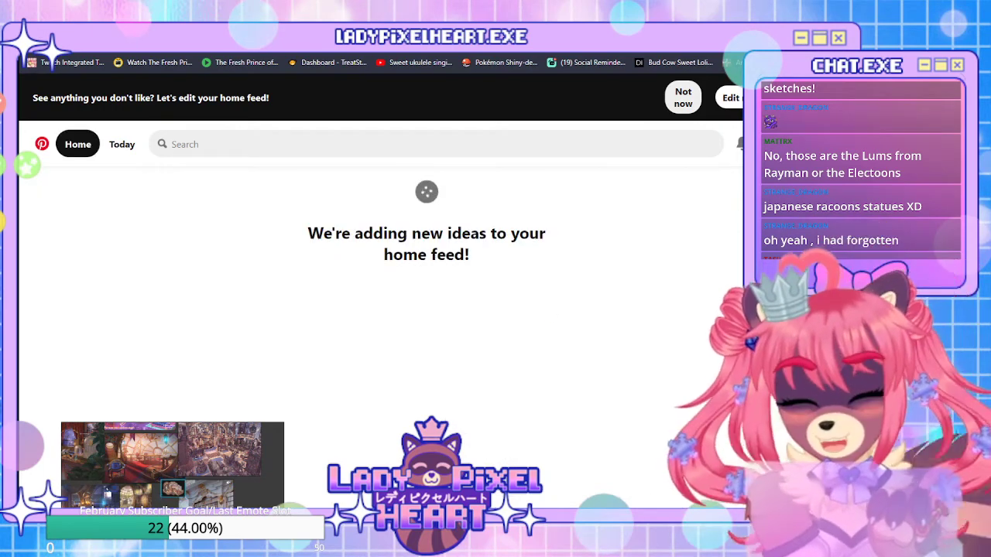
Examine the ornate wooden library painting in the liveinternet.ru pin, then go back to the Celestial Library pin's related artwork
scroll(294, 280, "down", 3)
scroll(249, 281, "up", 2)
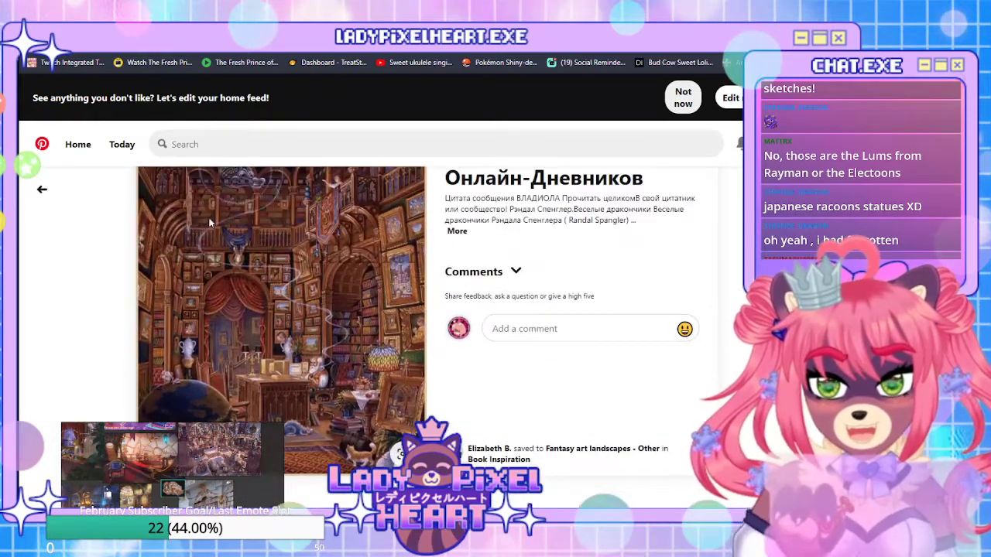
scroll(232, 294, "down", 1)
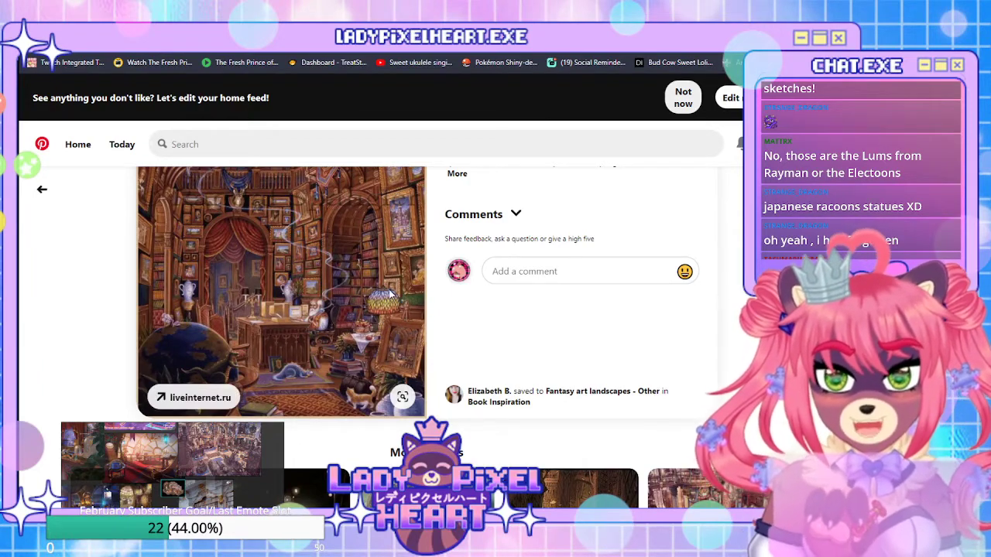
scroll(369, 346, "down", 2)
scroll(303, 294, "up", 2)
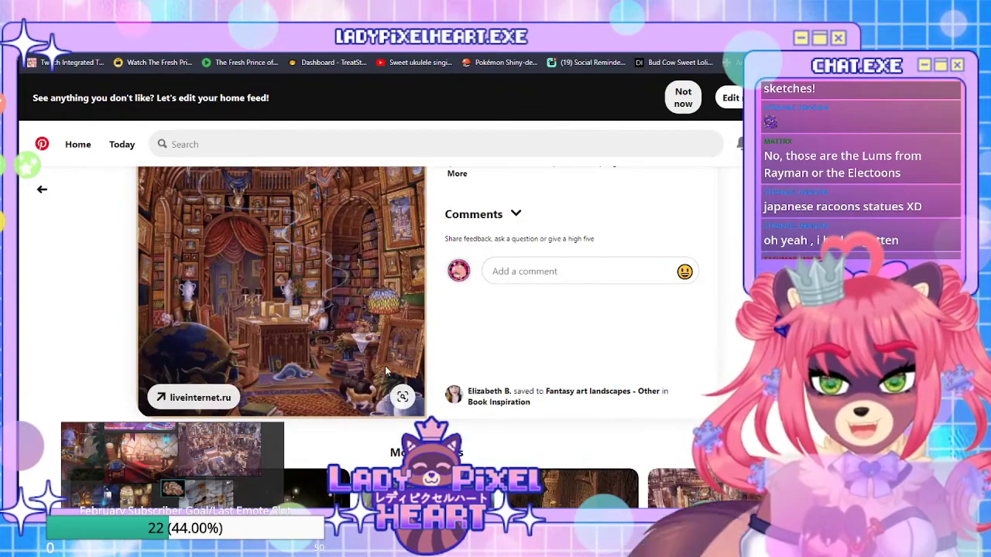
left_click(385, 365)
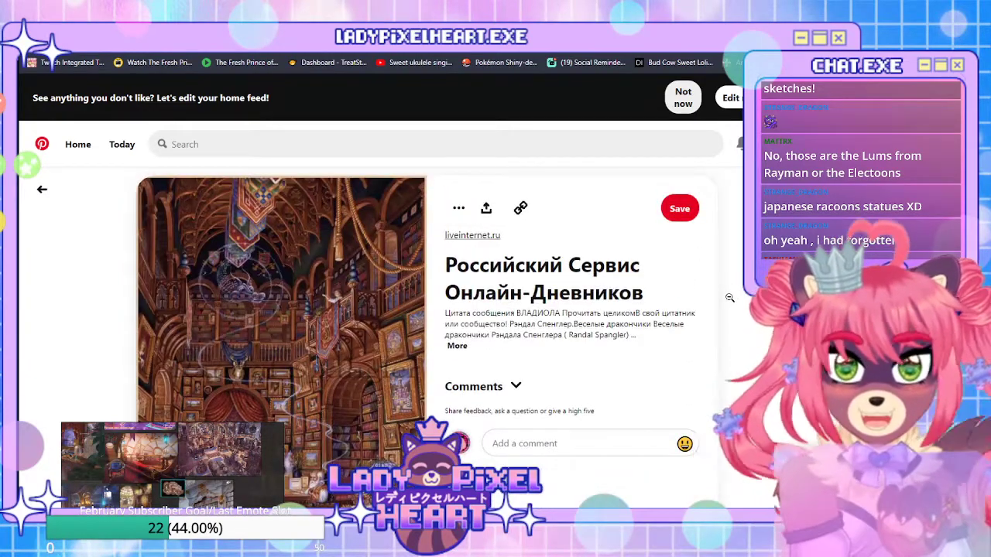
key("alt+Left")
key("alt+Left")
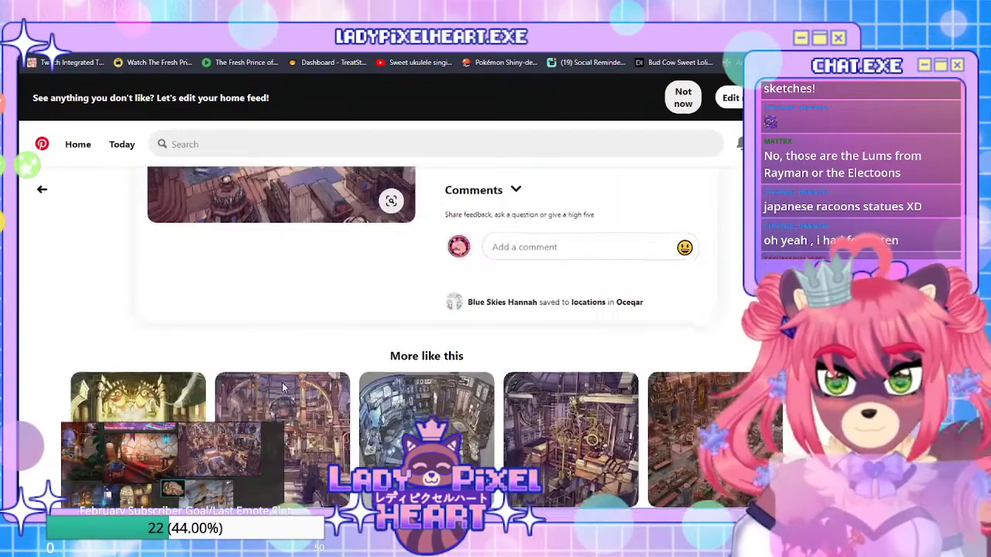
Leave the Celestial Library pin, look at the pin about the world's most elegant library, and go back from it
scroll(310, 387, "up", 3)
scroll(435, 387, "down", 5)
scroll(435, 387, "up", 5)
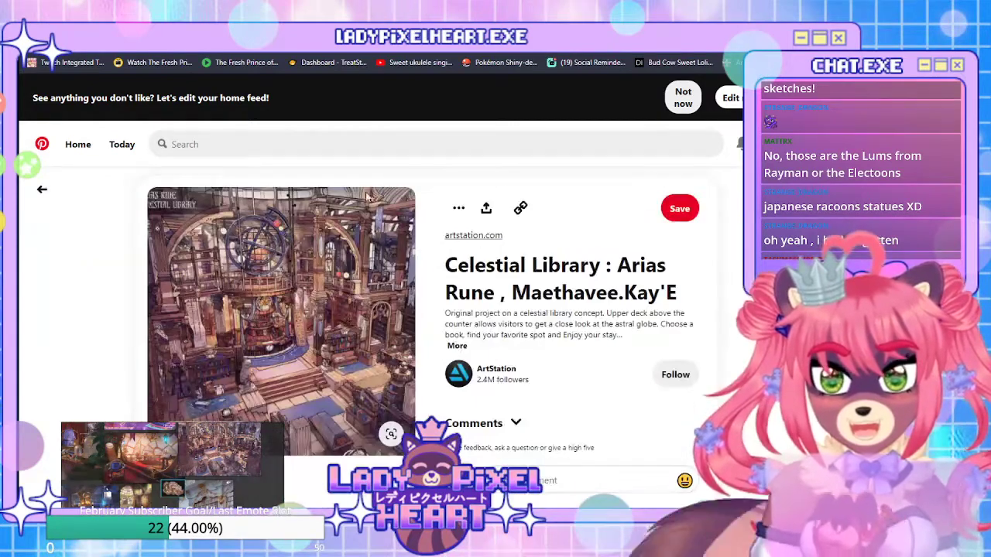
key("alt+Left")
left_click(402, 309)
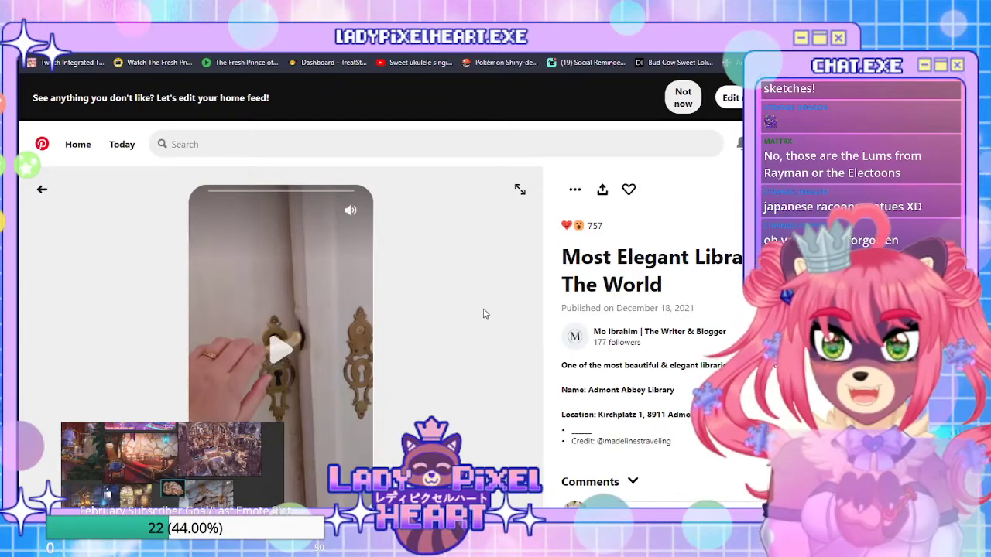
scroll(488, 308, "down", 3)
scroll(489, 310, "up", 3)
key("alt+Left")
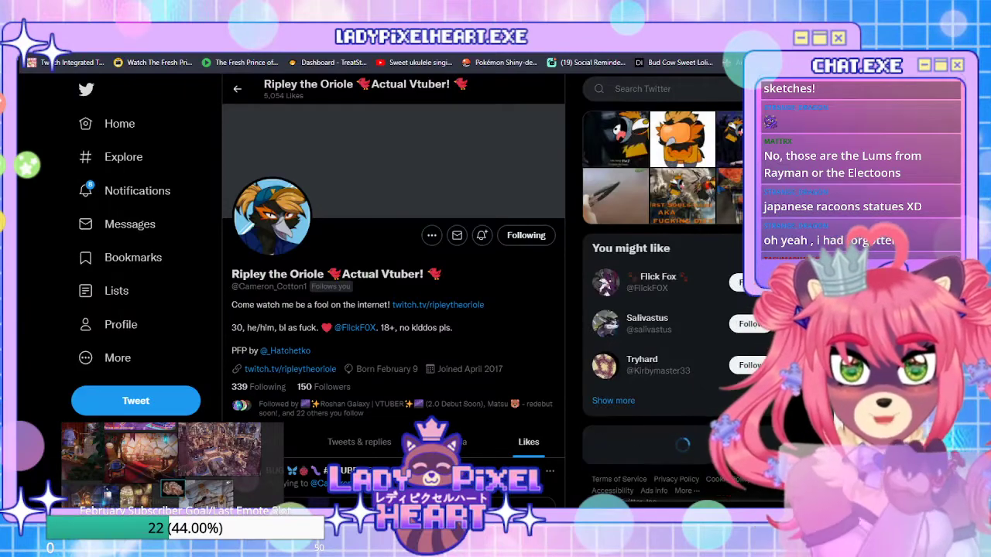
Open pinterest.com in a new browser tab and add the TikTok library photo from the home feed to the reference board
key("ctrl+t")
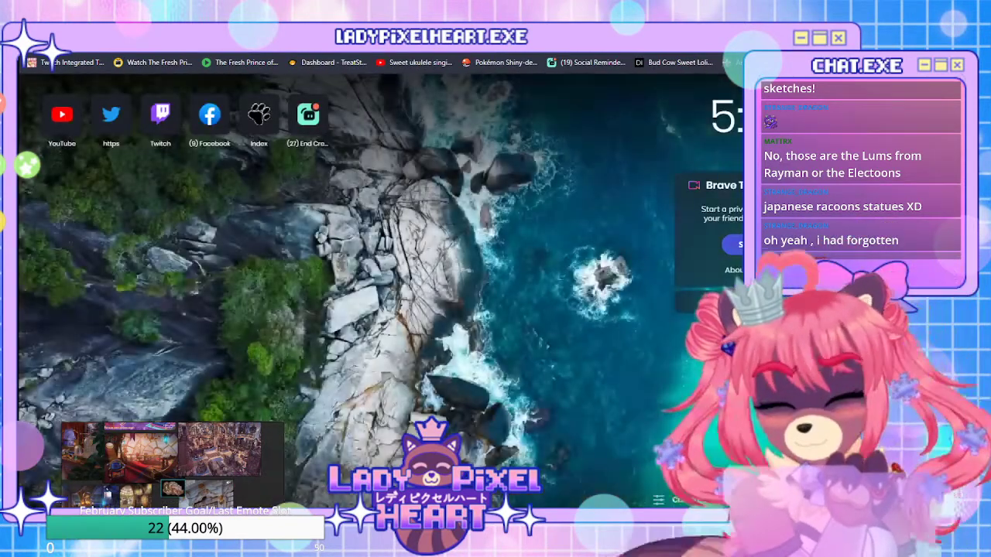
type("pinterest.com")
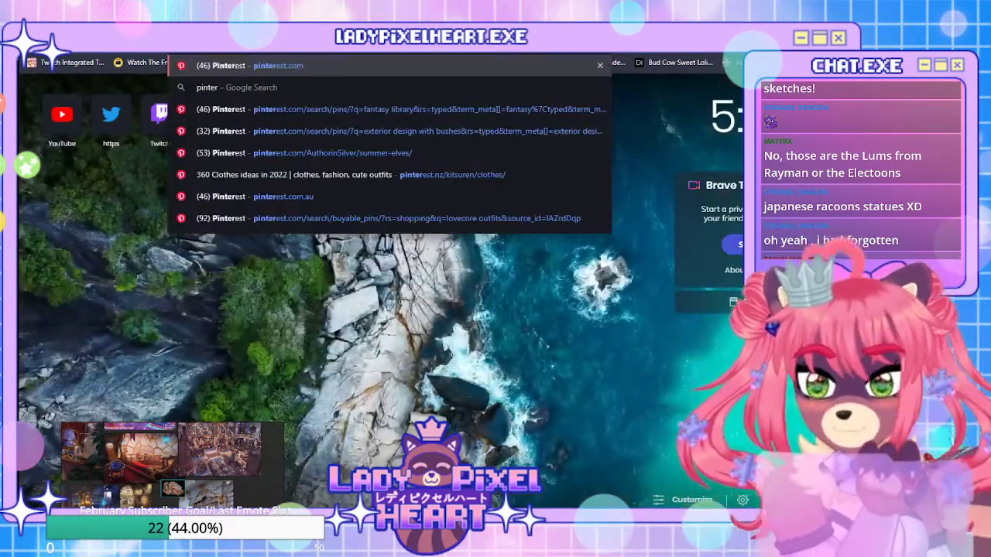
key("Return")
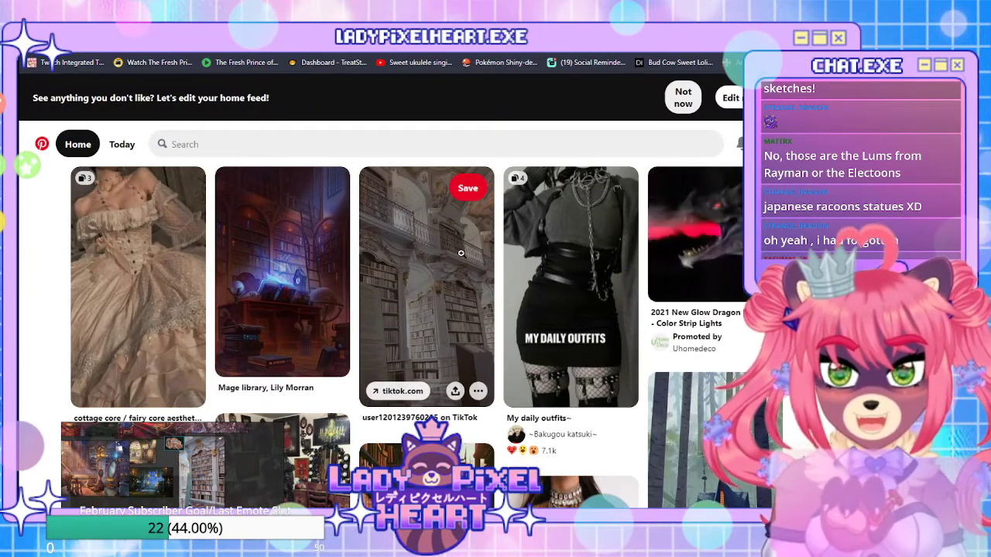
Browse the home feed, open the outdoor wedding venues pin and add its floral chandelier photo to the reference board
scroll(461, 253, "down", 3)
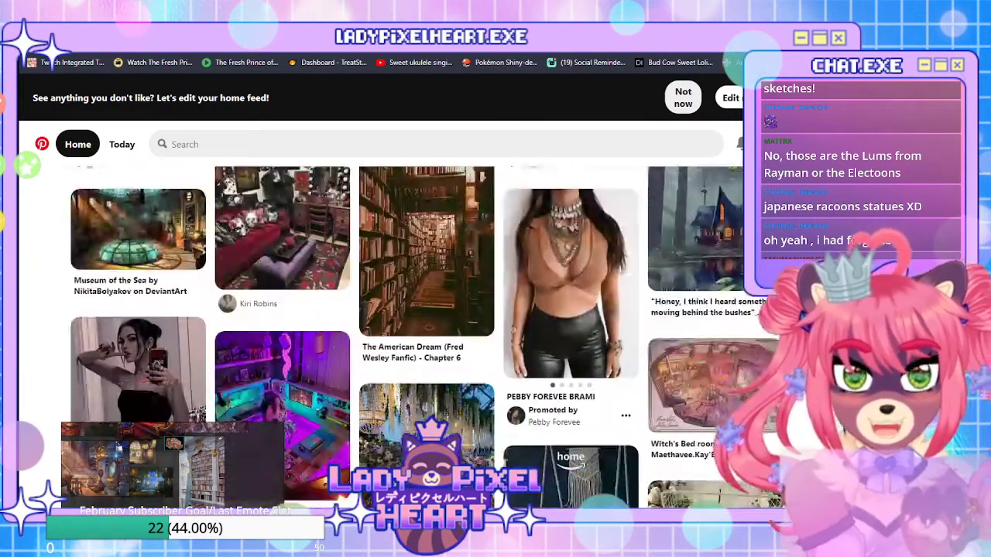
scroll(434, 267, "up", 3)
scroll(484, 291, "down", 2)
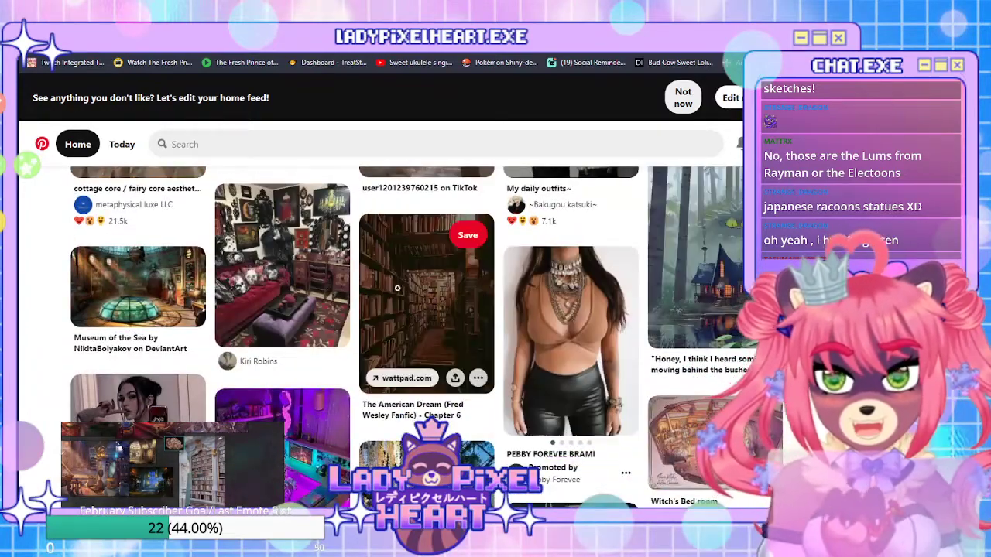
scroll(653, 225, "down", 3)
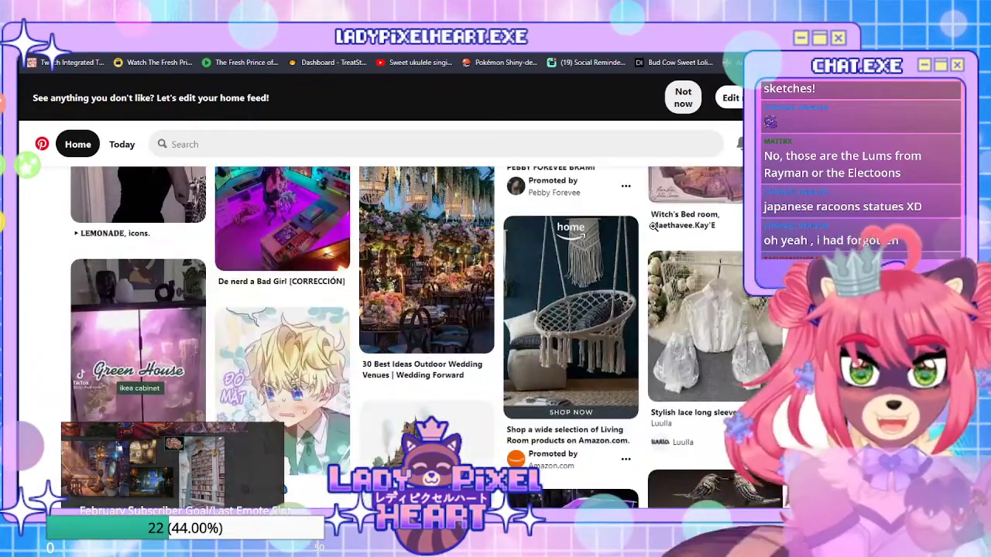
scroll(428, 325, "up", 1)
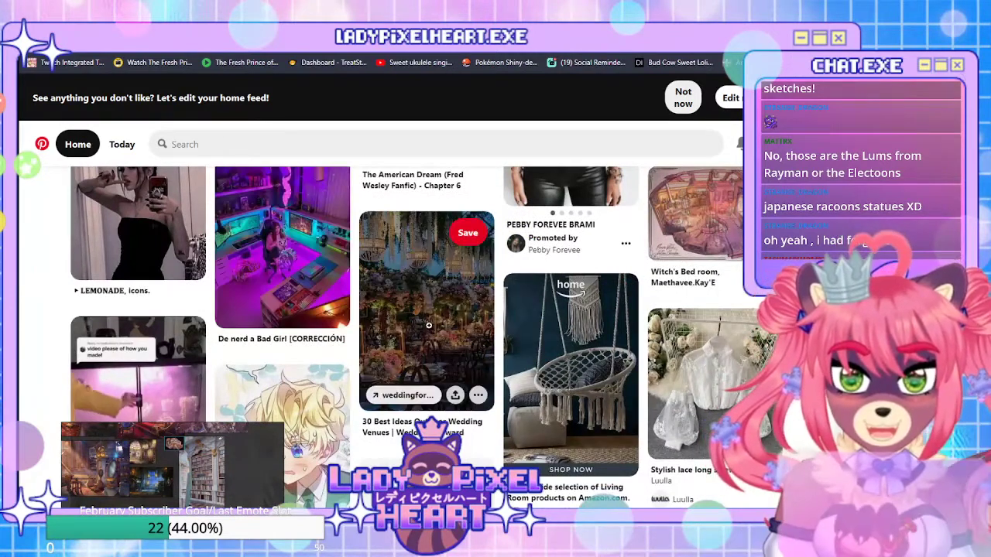
left_click(428, 325)
scroll(220, 311, "down", 1)
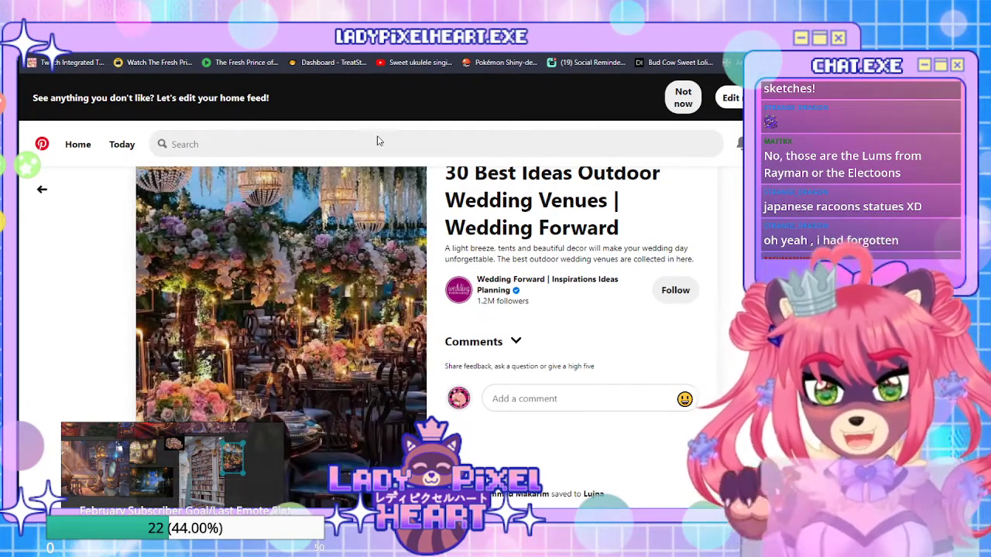
scroll(499, 298, "up", 1)
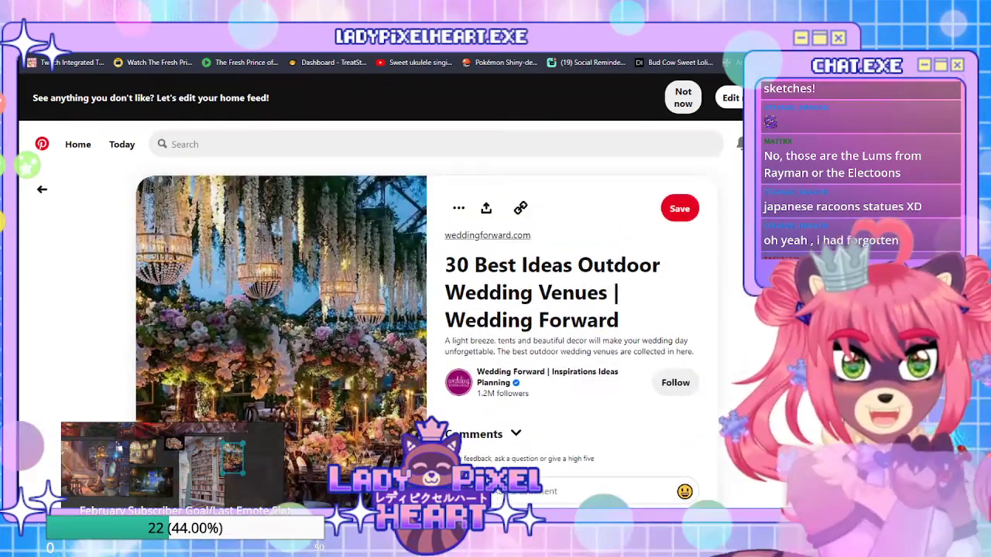
Switch from the browser to the library sketch in PaintTool SAI
key("alt+Tab")
scroll(546, 413, "down", 1)
scroll(519, 402, "up", 3)
scroll(567, 360, "down", 3)
left_click(664, 243, "alt")
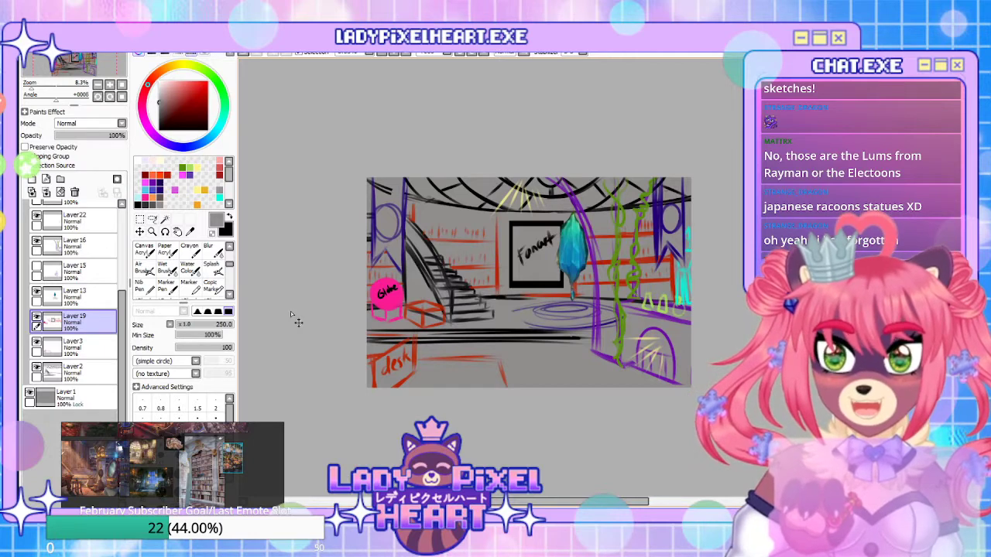
Move the reference board up beside the sketch, deselect its image, and view the references and the sketch's crystal area up close
mouse_move(180, 465)
left_mouse_down()
mouse_move(242, 363)
mouse_move(216, 316)
left_mouse_up()
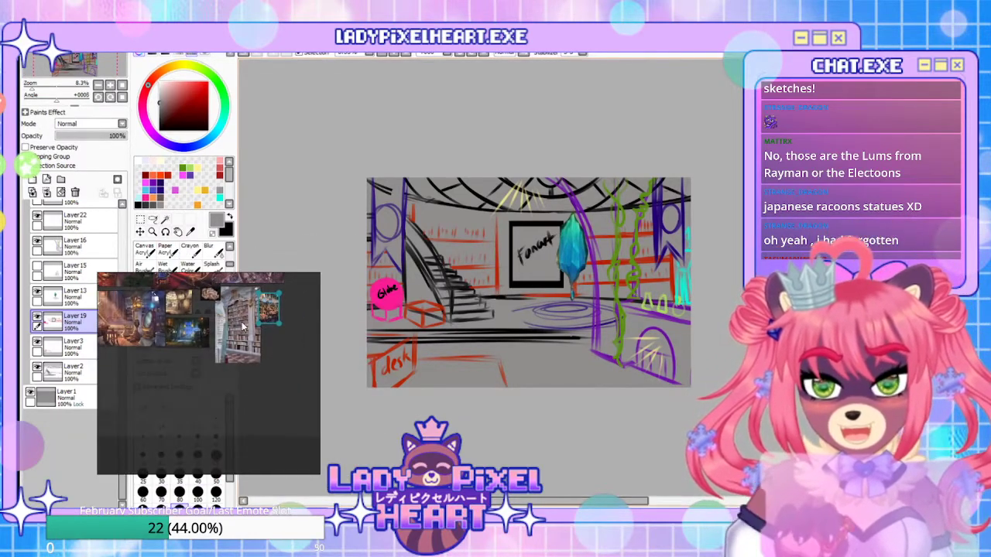
right_click(237, 318)
mouse_move(256, 265)
left_click(300, 386)
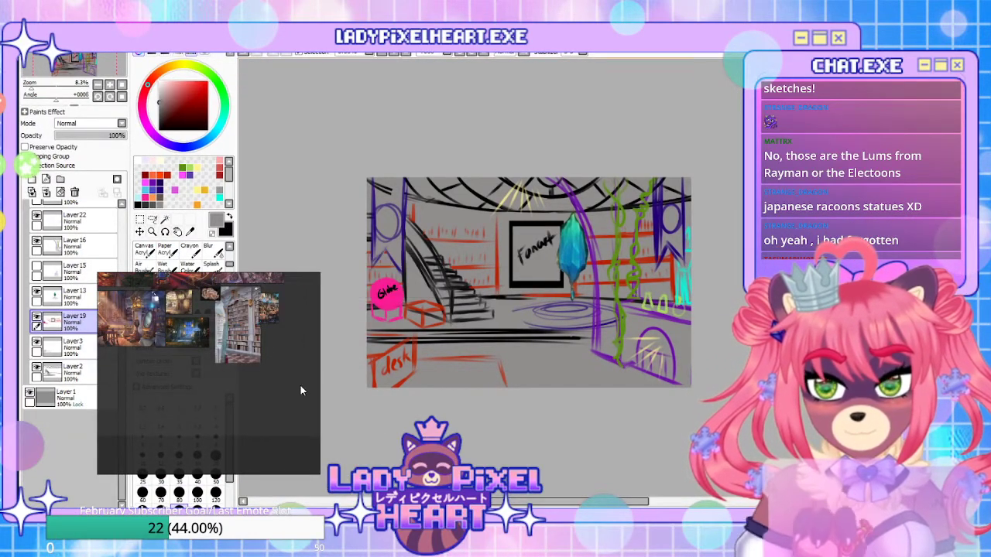
scroll(224, 328, "up", 5)
scroll(260, 383, "up", 3)
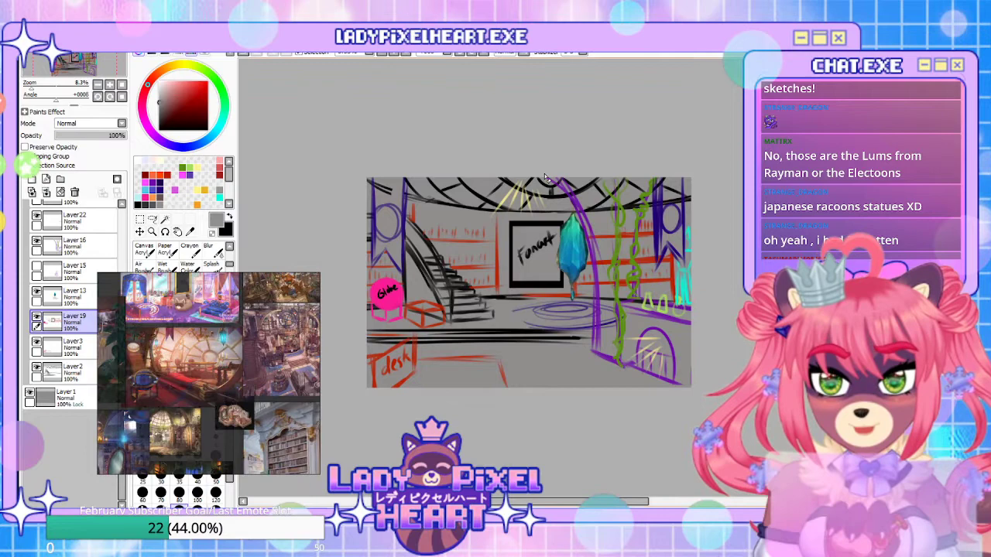
left_click_drag(615, 243, 643, 277)
scroll(601, 283, "up", 2)
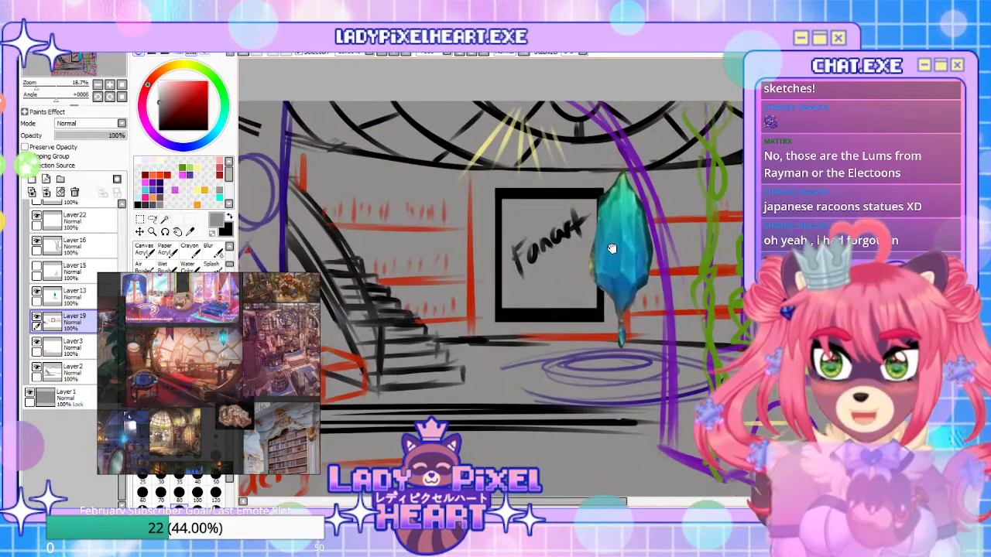
scroll(615, 268, "down", 2)
scroll(576, 269, "up", 1)
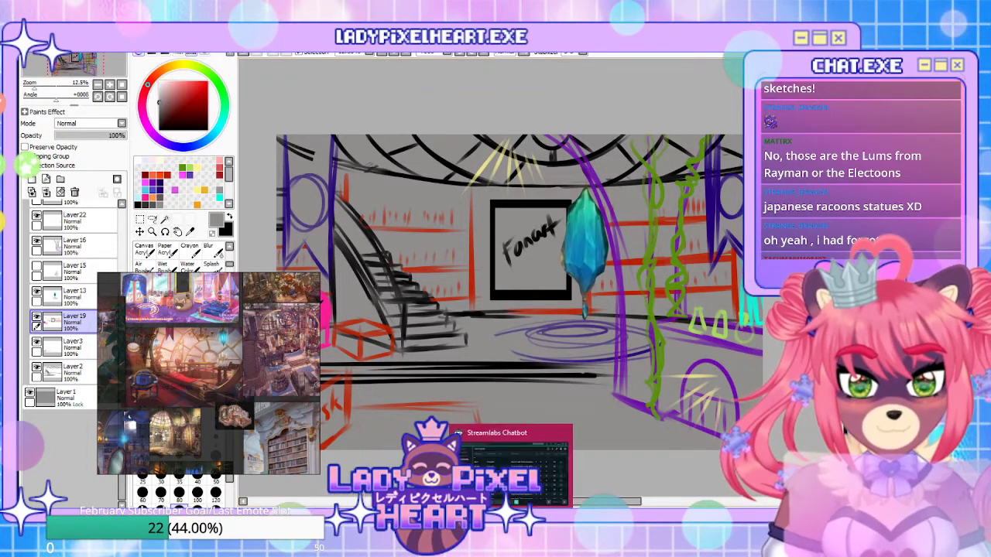
Switch to the backgroundtutorial.rtf notes in WordPad and move the reference board down clear of the text
mouse_move(539, 531)
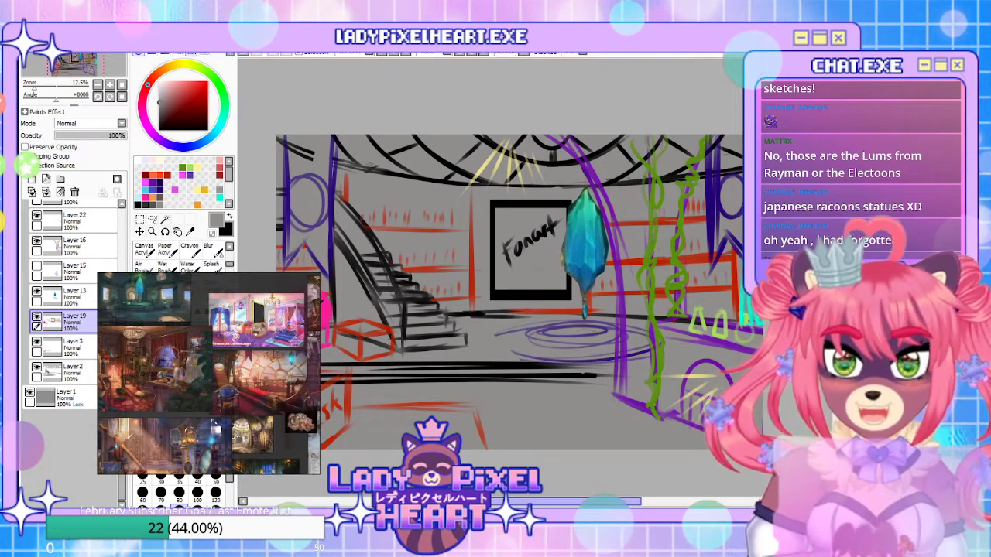
key("alt+Tab")
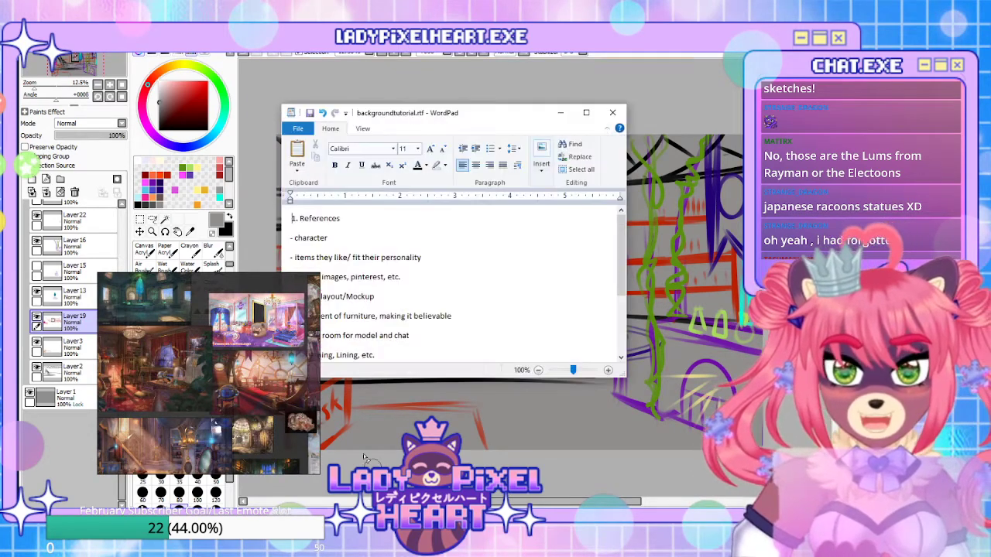
left_click_drag(244, 340, 232, 462)
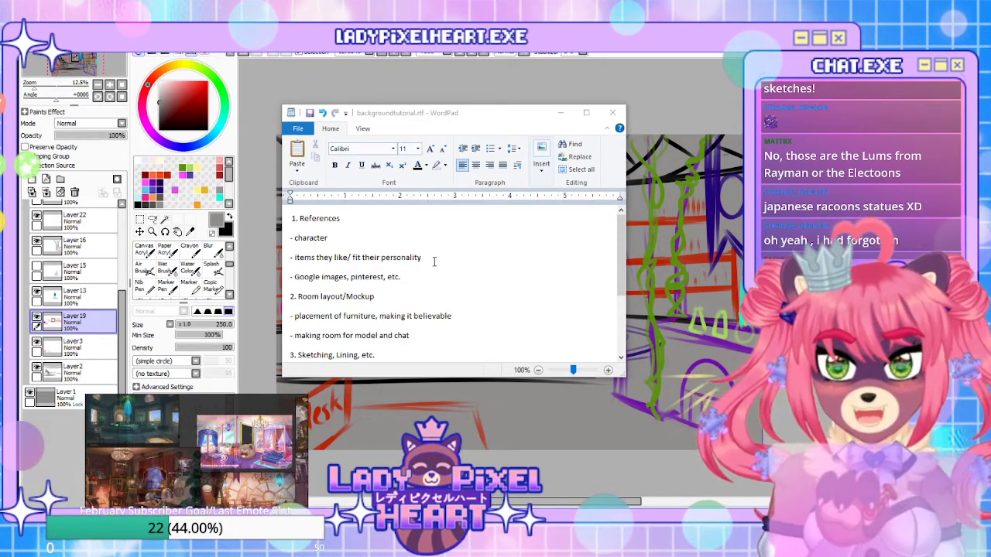
Go through the notes' References section, highlighting the heading, the personality items and the image sources
left_click(343, 218)
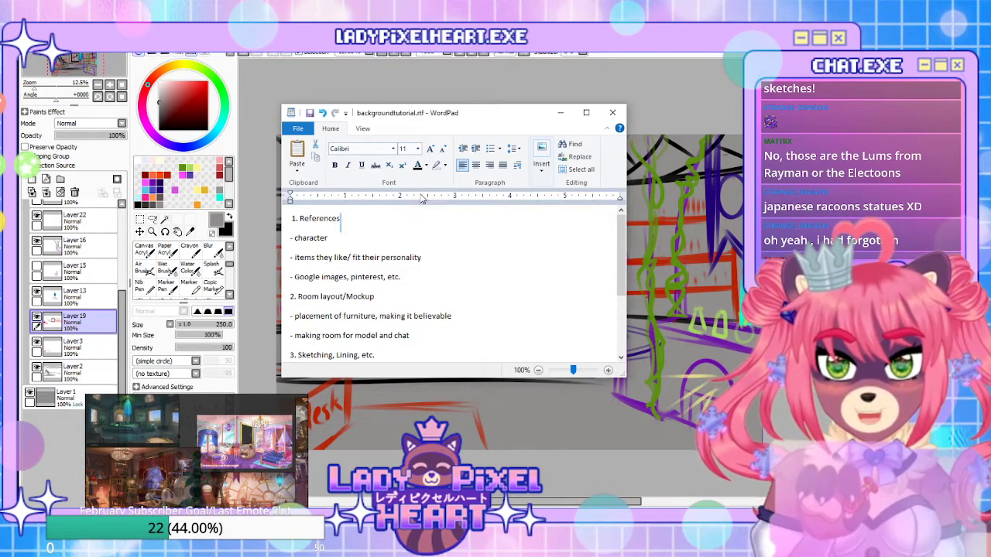
left_click_drag(335, 220, 286, 221)
left_click(324, 246)
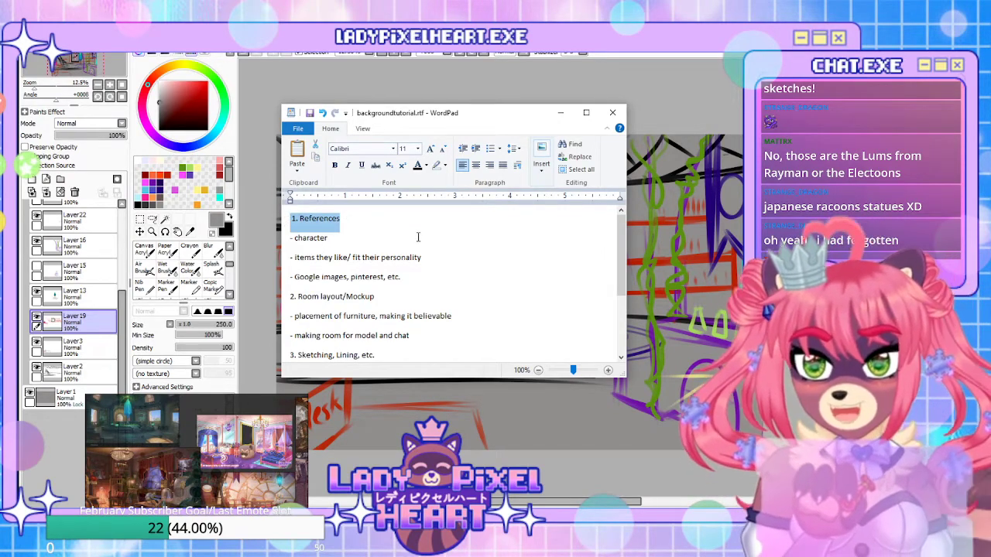
left_click(351, 240)
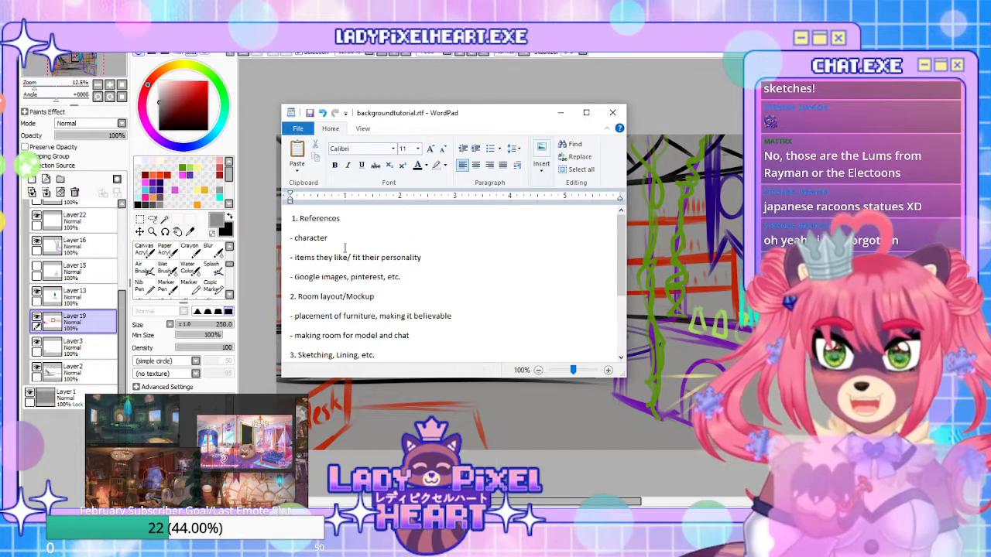
left_click_drag(325, 259, 380, 262)
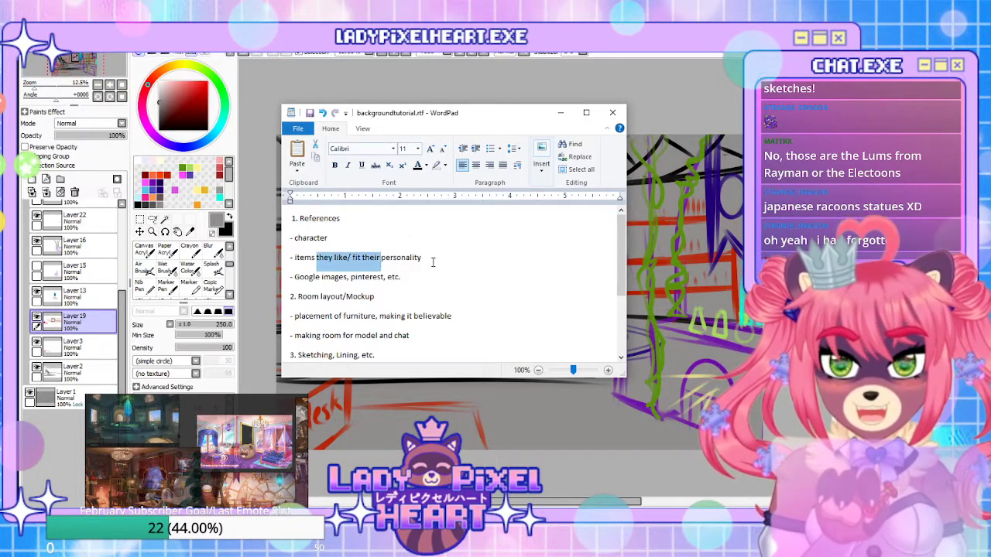
left_click(433, 263)
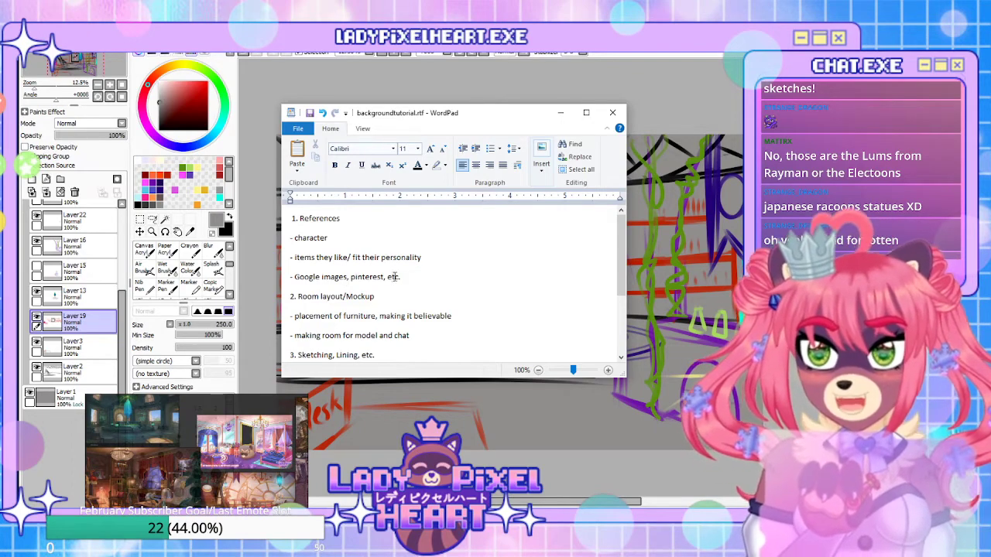
left_click_drag(322, 278, 413, 279)
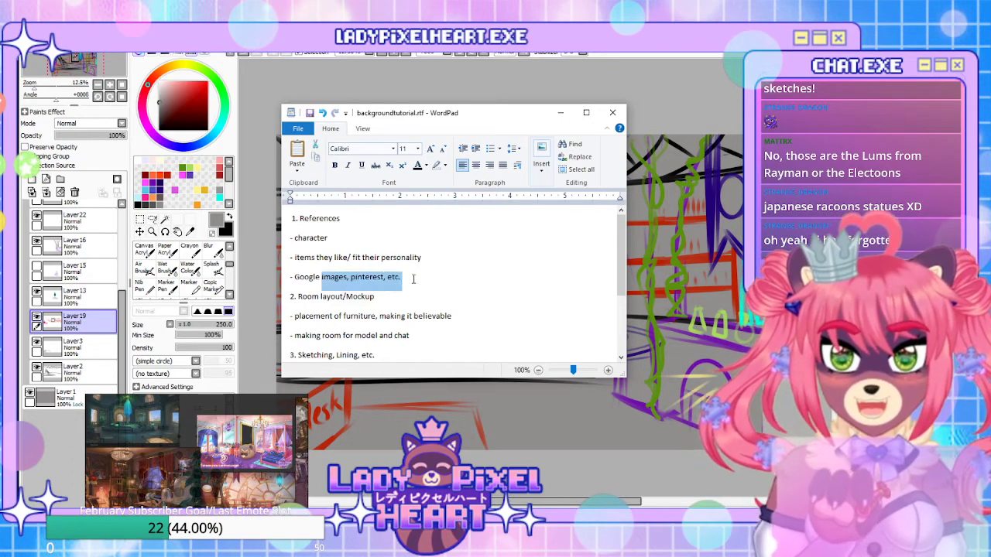
Append "isometric" to the Google images and pinterest line, and highlight the References section for review
left_click(418, 282)
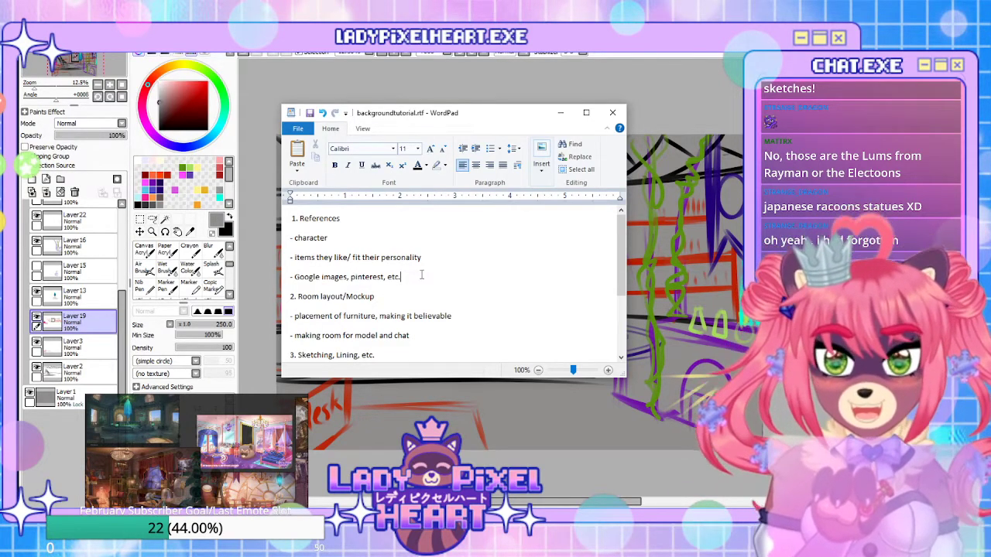
type("isometric")
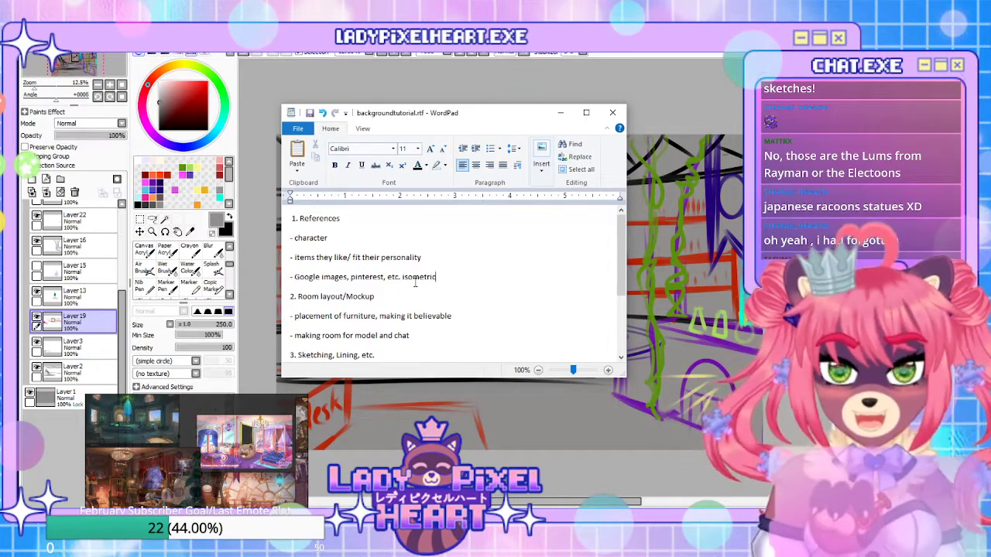
left_click_drag(452, 282, 310, 282)
left_click(533, 284)
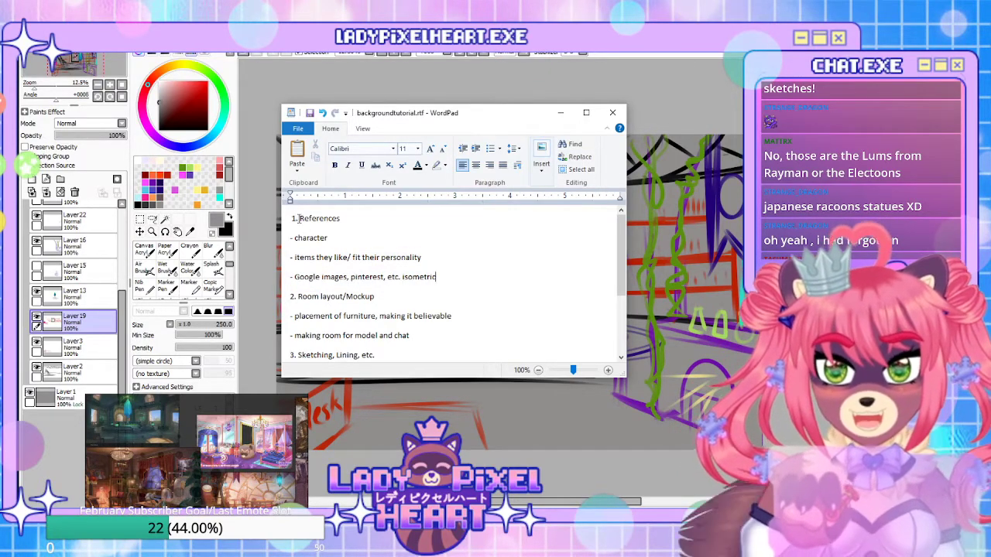
left_click_drag(302, 221, 432, 277)
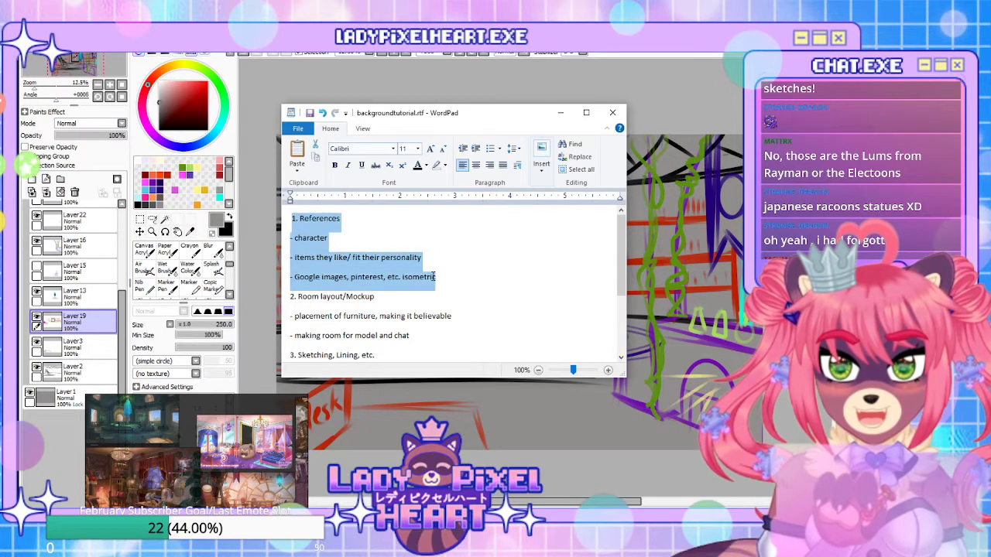
left_click(475, 263)
Bring the reference board up beside the notes and look over the collected room and library images
left_click_drag(187, 449, 216, 273)
scroll(197, 285, "down", 5)
scroll(208, 294, "up", 5)
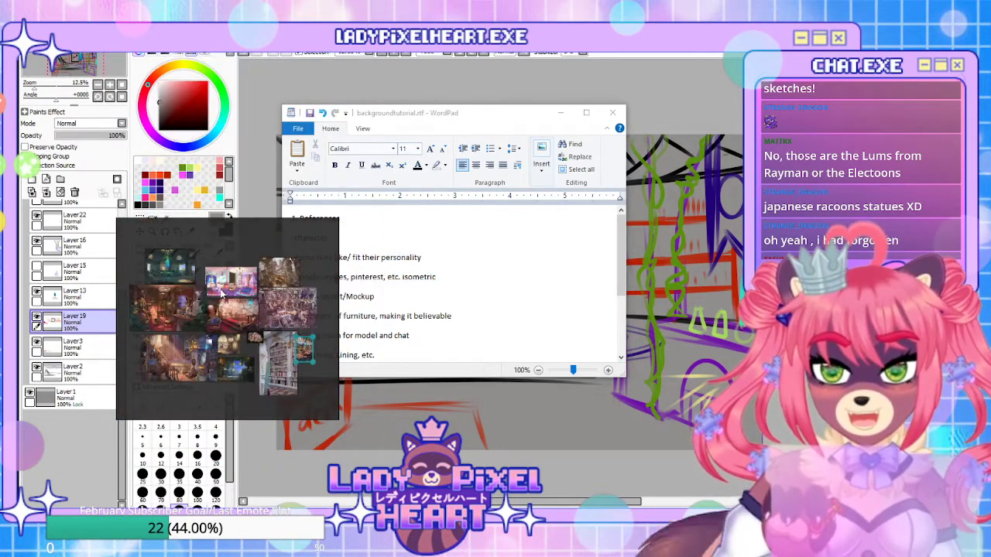
scroll(220, 290, "down", 3)
scroll(219, 286, "up", 4)
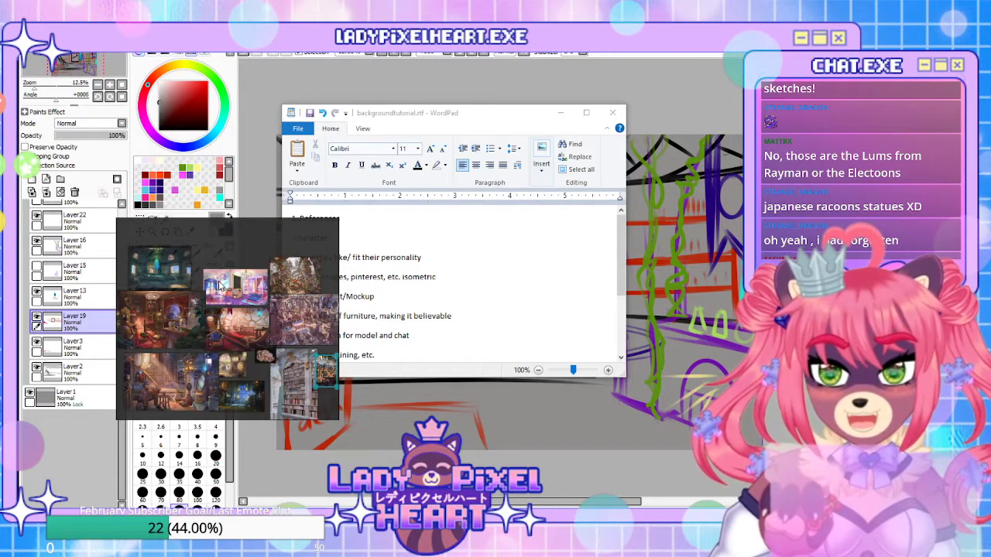
scroll(274, 265, "down", 4)
scroll(276, 271, "up", 4)
scroll(277, 277, "down", 4)
scroll(279, 287, "up", 3)
Move the reference board down off the notes, move the notes window off the canvas, and reframe the whole library sketch
left_click_drag(278, 286, 198, 420)
left_click(329, 296)
mouse_move(467, 115)
left_mouse_down()
mouse_move(369, 119)
mouse_move(0, 46)
left_mouse_up()
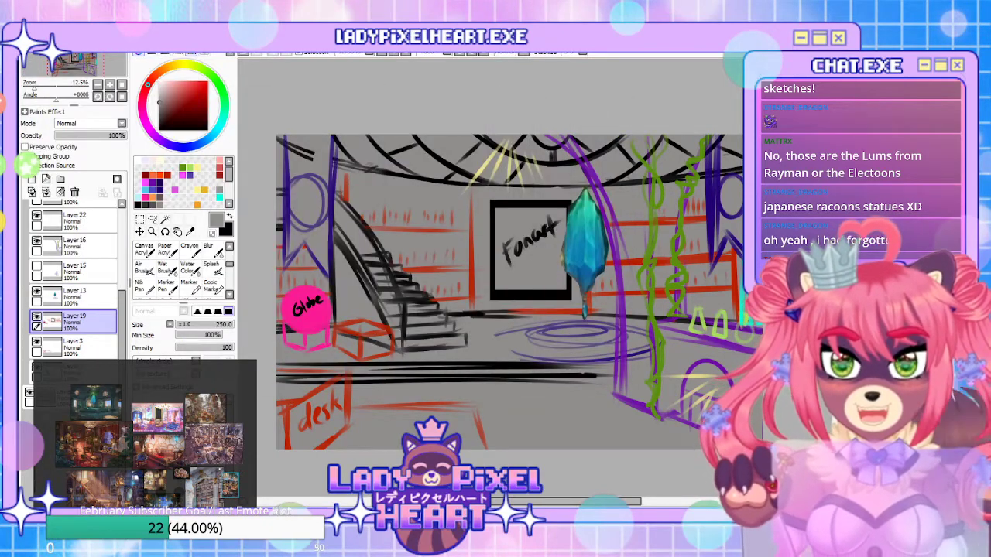
scroll(549, 211, "up", 1)
scroll(537, 246, "down", 2)
scroll(580, 334, "up", 1)
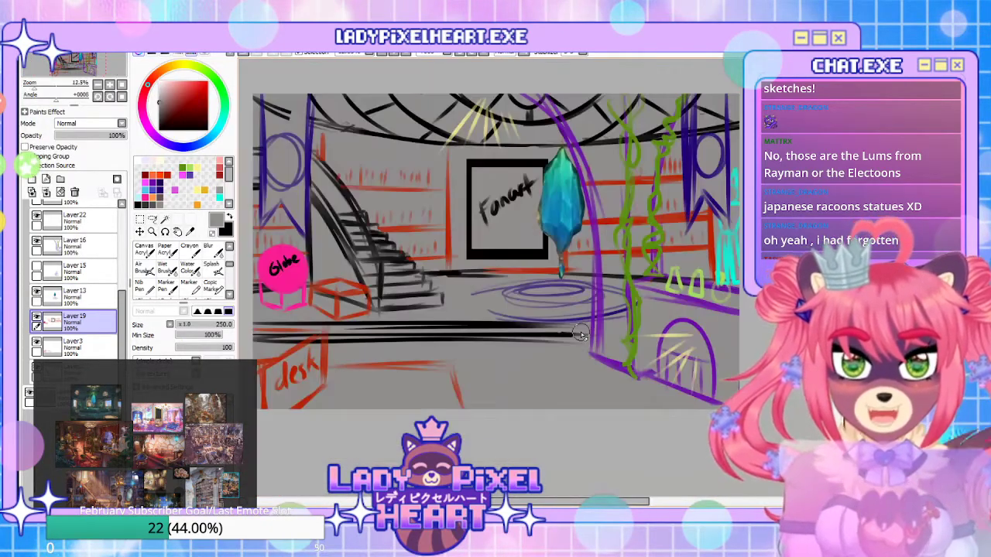
Bring the notes over the sketch, highlight the line about believable furniture placement, and move the notes off the canvas
left_click_drag(570, 166, 458, 123)
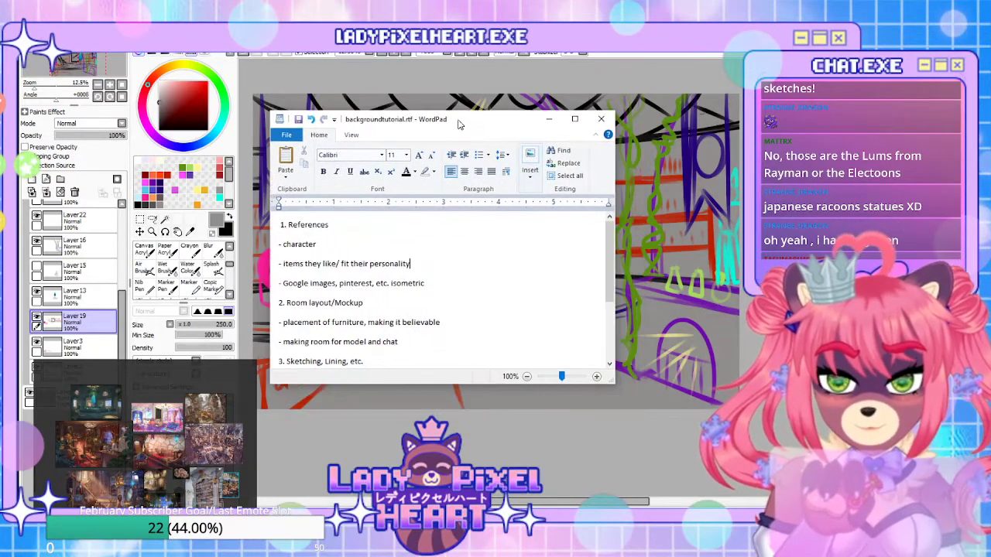
left_click_drag(290, 323, 464, 324)
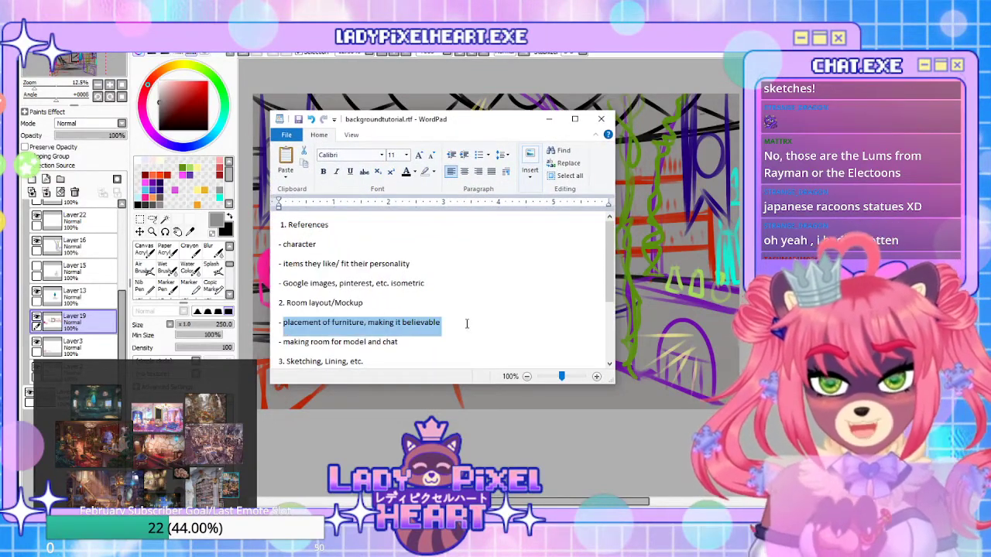
left_click(419, 324)
left_click_drag(496, 121, 468, 466)
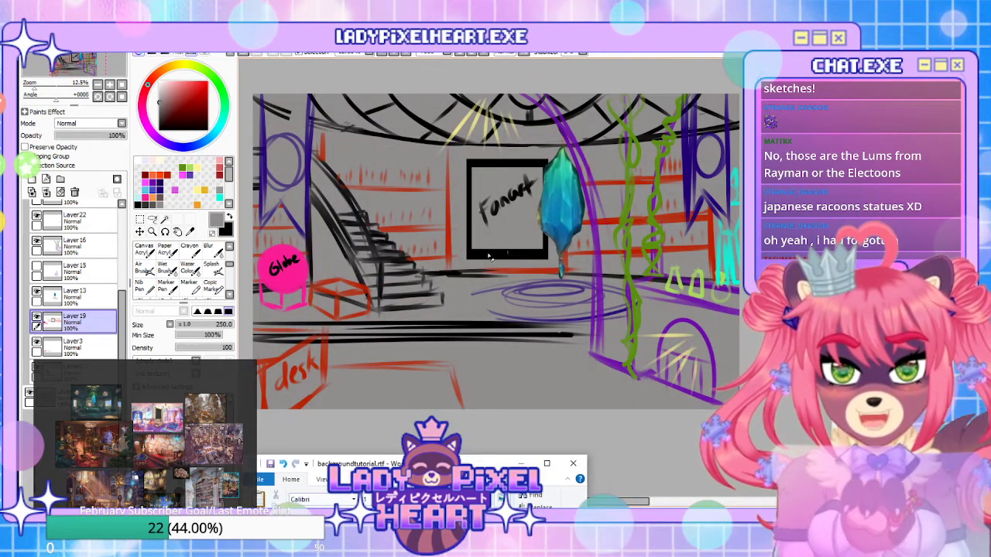
mouse_move(494, 463)
left_mouse_down()
mouse_move(496, 230)
mouse_move(537, 281)
mouse_move(498, 180)
mouse_move(480, 180)
mouse_move(490, 157)
mouse_move(472, 199)
mouse_move(492, 201)
mouse_move(488, 534)
mouse_move(484, 475)
left_mouse_up()
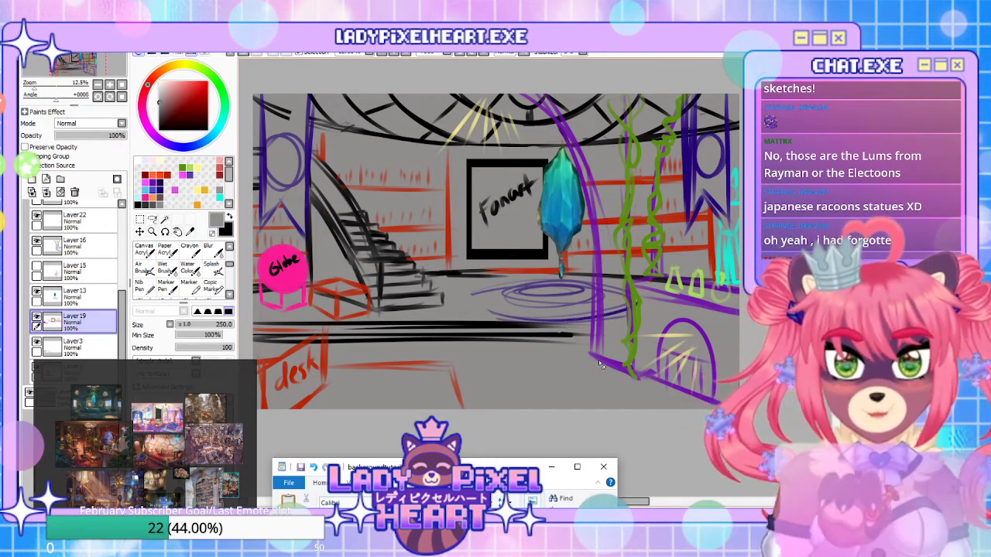
Review the notes' room layout and sketching sections over the canvas, including making room for model and chat, and move the notes away
left_click_drag(472, 468, 507, 191)
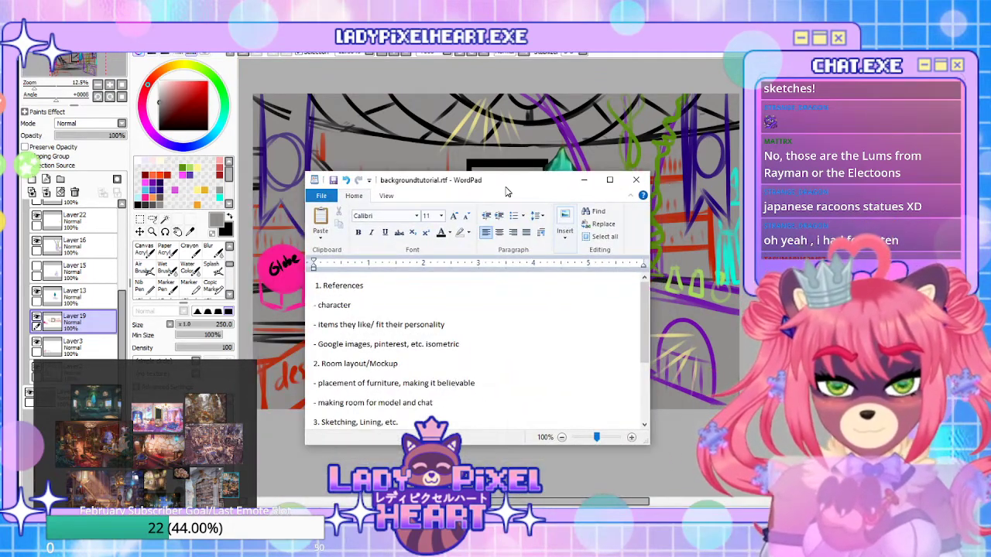
scroll(459, 338, "down", 3)
scroll(457, 338, "up", 2)
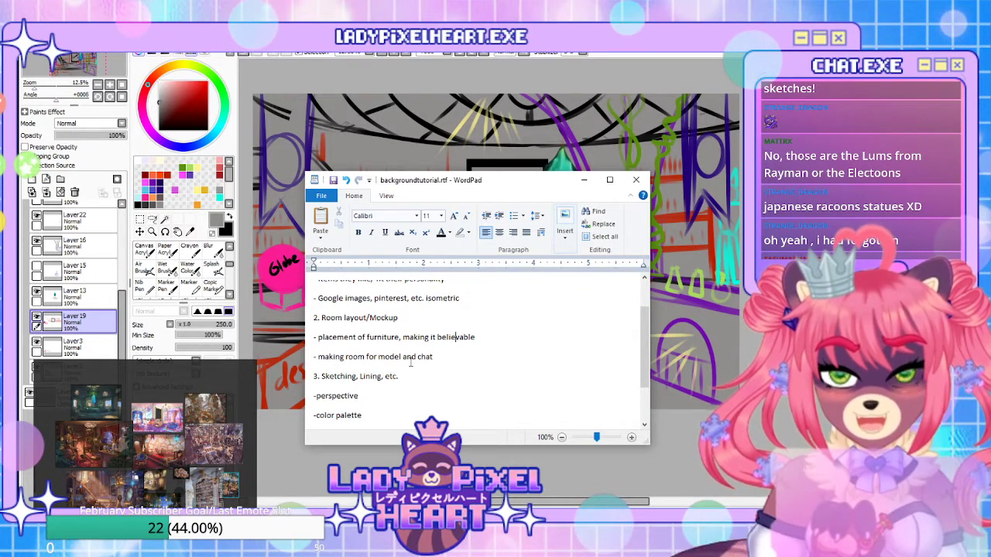
left_click_drag(496, 194, 511, 481)
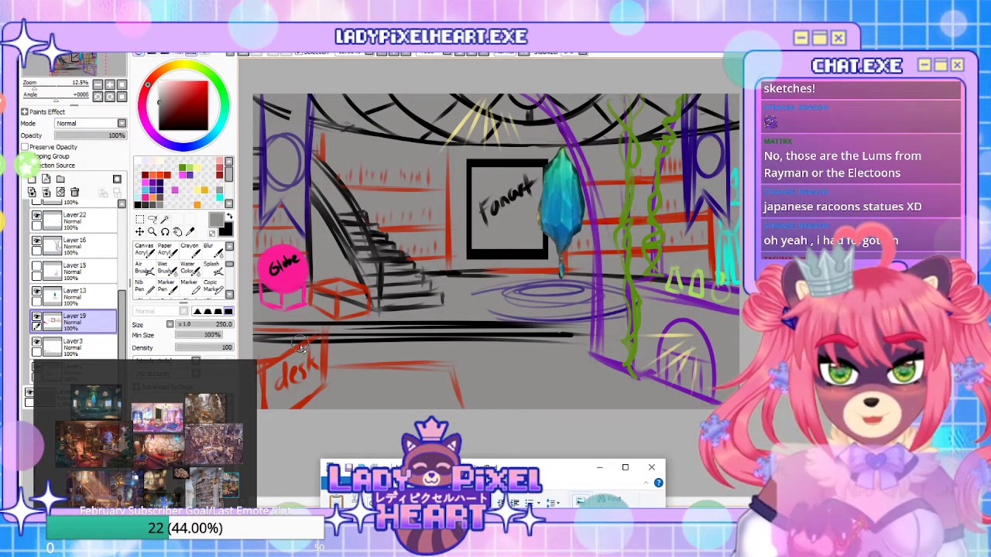
left_click_drag(505, 462, 473, 184)
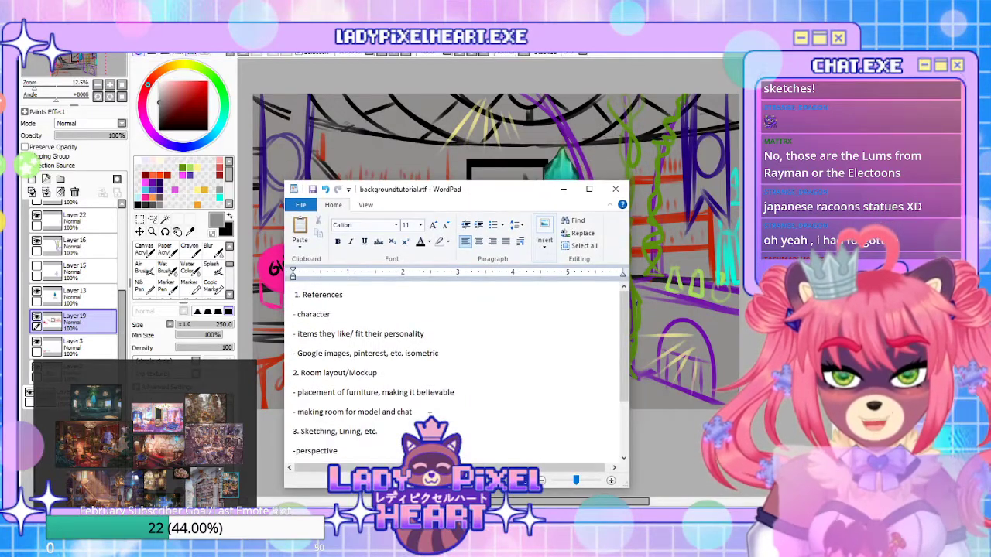
scroll(430, 416, "down", 1)
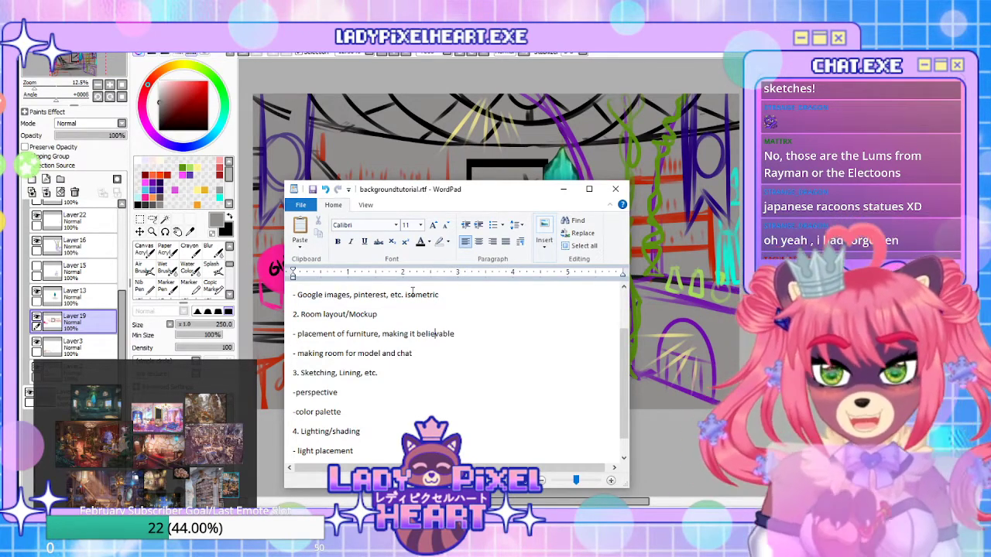
left_click_drag(472, 192, 522, 493)
Focus the pink and purple bedroom image on the reference board and examine its furniture, framed board and chandelier up close
left_click(164, 401)
double_click(159, 416)
scroll(145, 457, "down", 6)
scroll(145, 471, "up", 5)
scroll(145, 402, "up", 3)
scroll(148, 412, "down", 6)
scroll(154, 388, "up", 4)
scroll(153, 385, "up", 5)
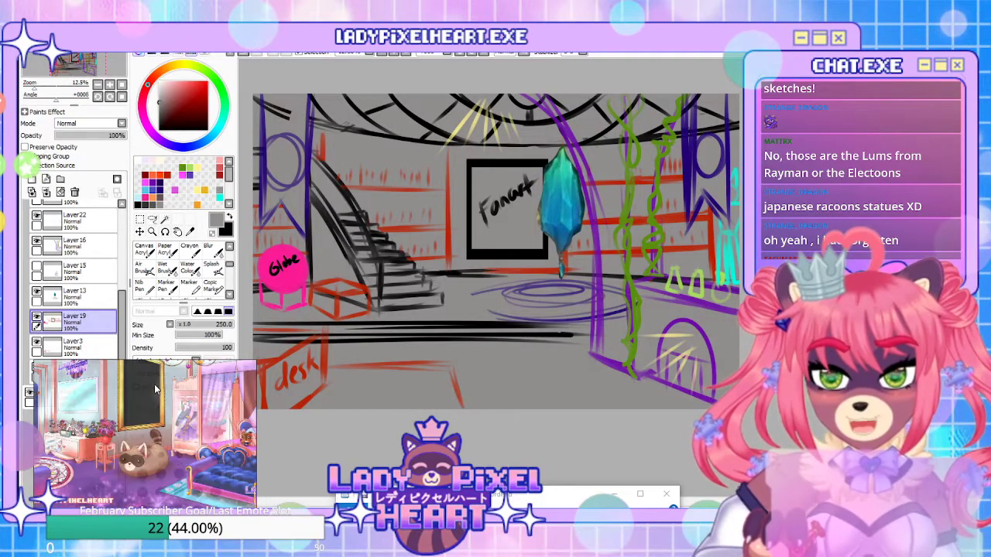
scroll(141, 439, "up", 2)
scroll(151, 438, "down", 4)
scroll(174, 437, "up", 4)
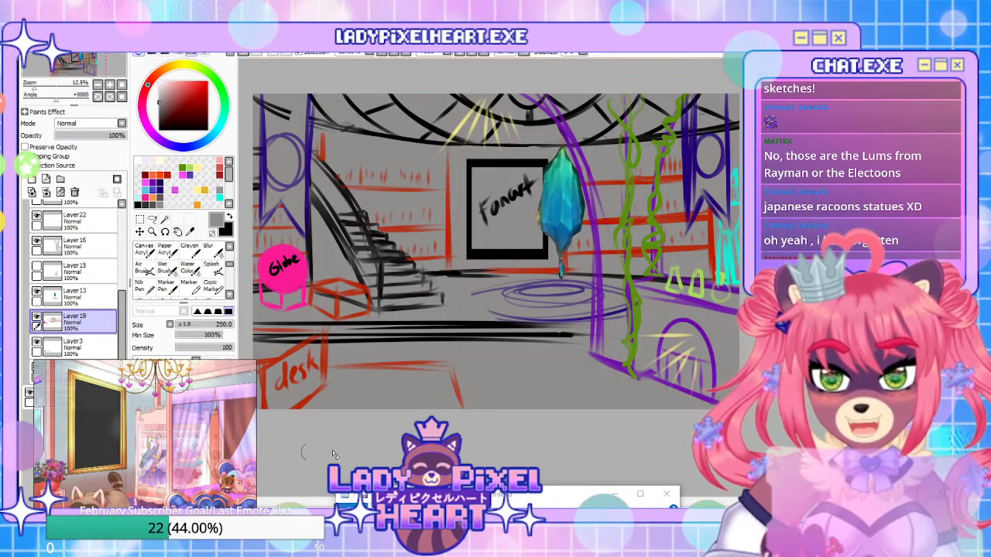
Bring the notes up beside the bedroom reference, highlight the color palette line, and move them back down off the sketch
left_click_drag(506, 497, 480, 202)
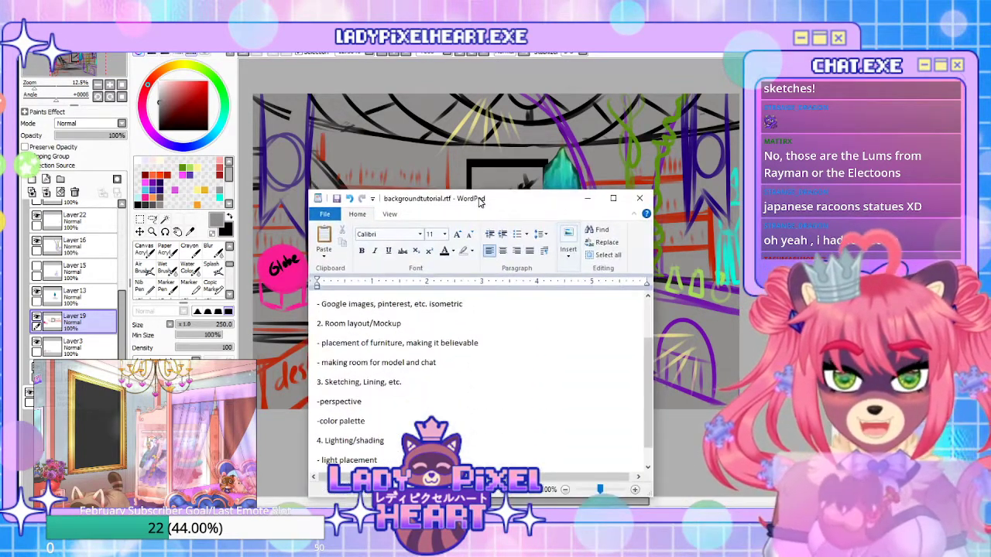
left_click_drag(373, 415, 287, 423)
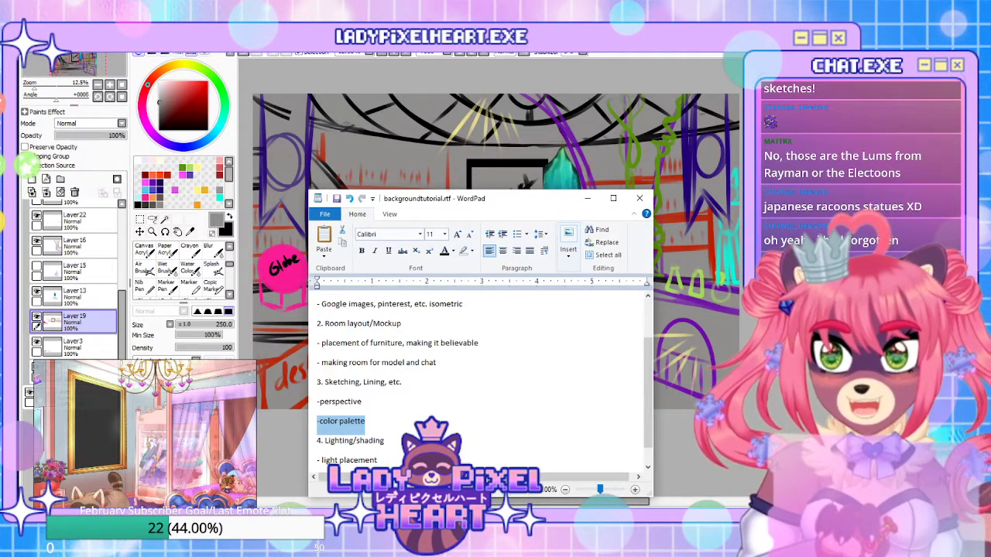
mouse_move(505, 202)
left_mouse_down()
mouse_move(479, 214)
mouse_move(501, 198)
left_mouse_up()
scroll(392, 401, "down", 1)
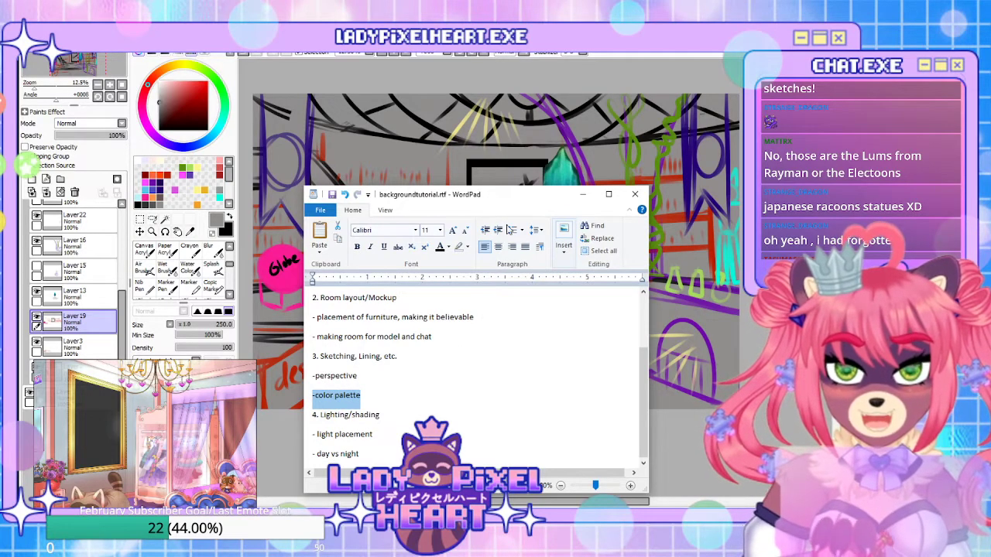
left_click_drag(500, 198, 458, 415)
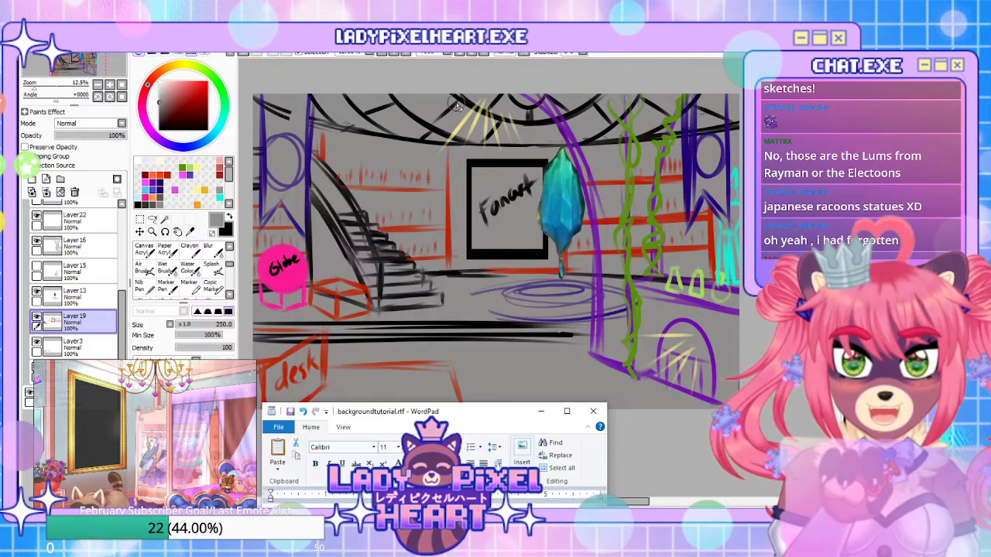
Compare the library sketch and the bedroom reference with the notes, alternating between the canvas and the notes window
left_click(481, 80)
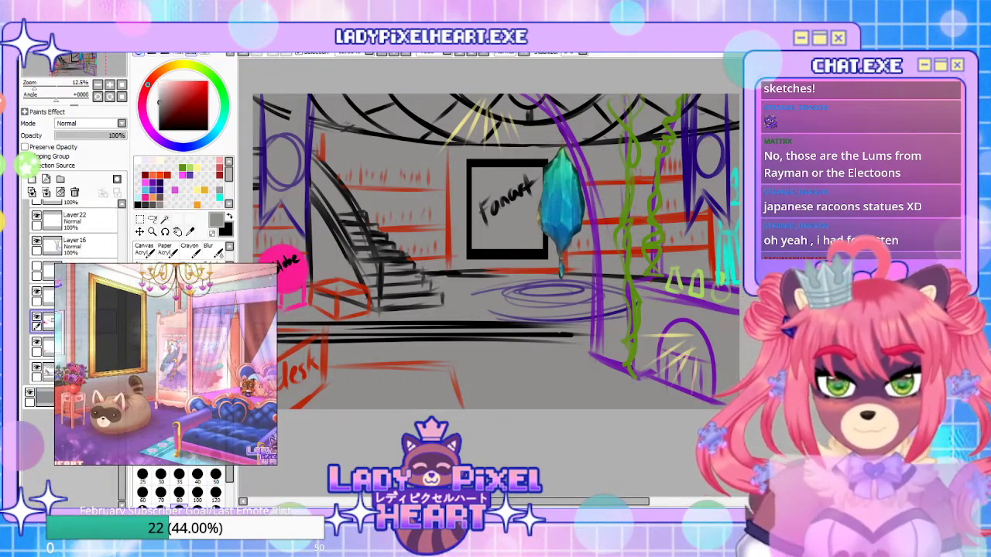
key("alt+Tab")
left_click_drag(437, 404, 510, 226)
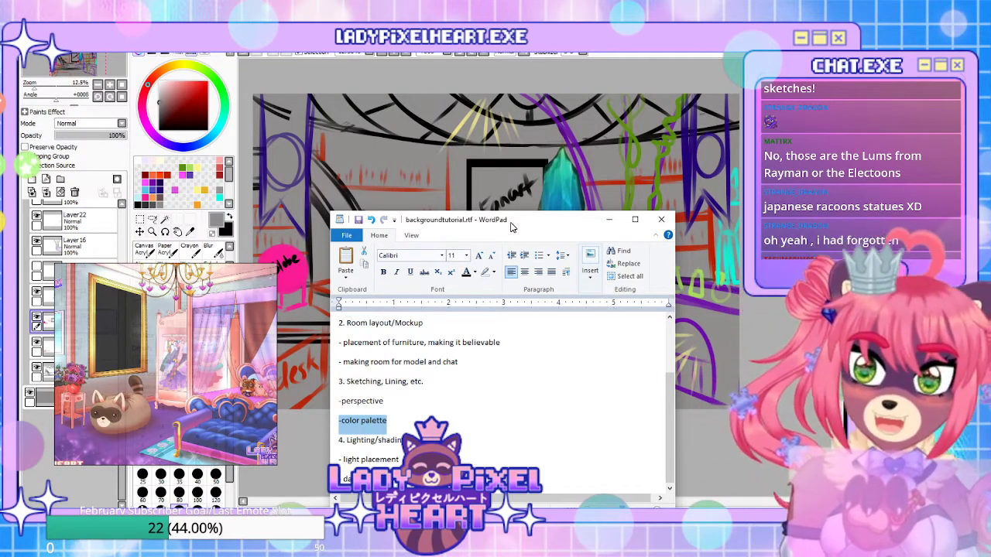
left_click_drag(510, 226, 513, 177)
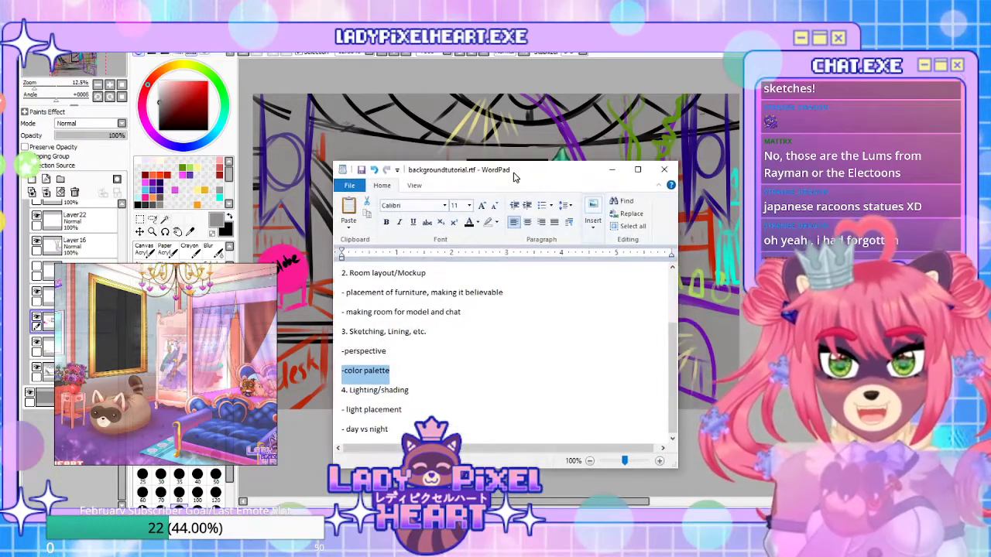
left_click(438, 77)
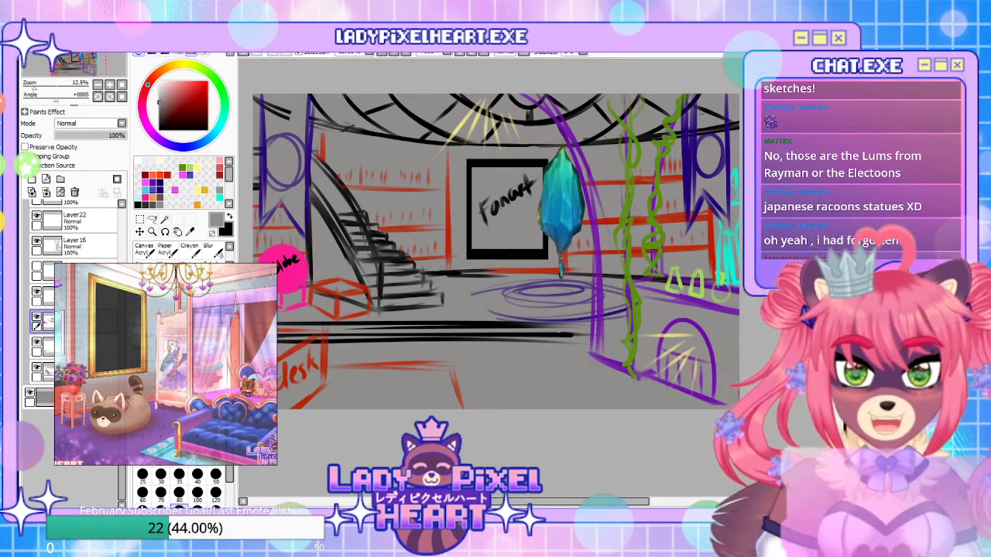
key("alt+Tab")
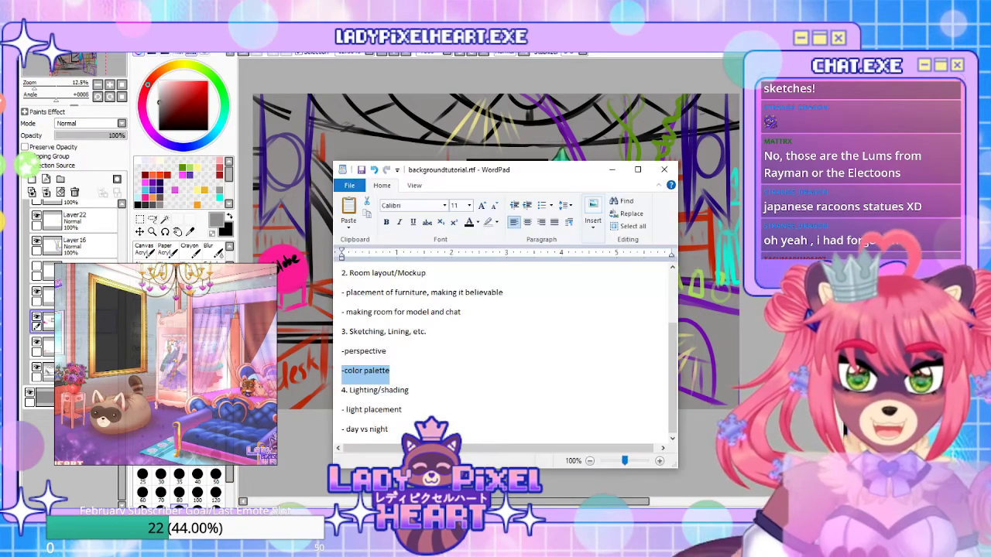
Highlight the Lighting/shading heading with its light placement line in the notes and clear the highlight
left_click(503, 423)
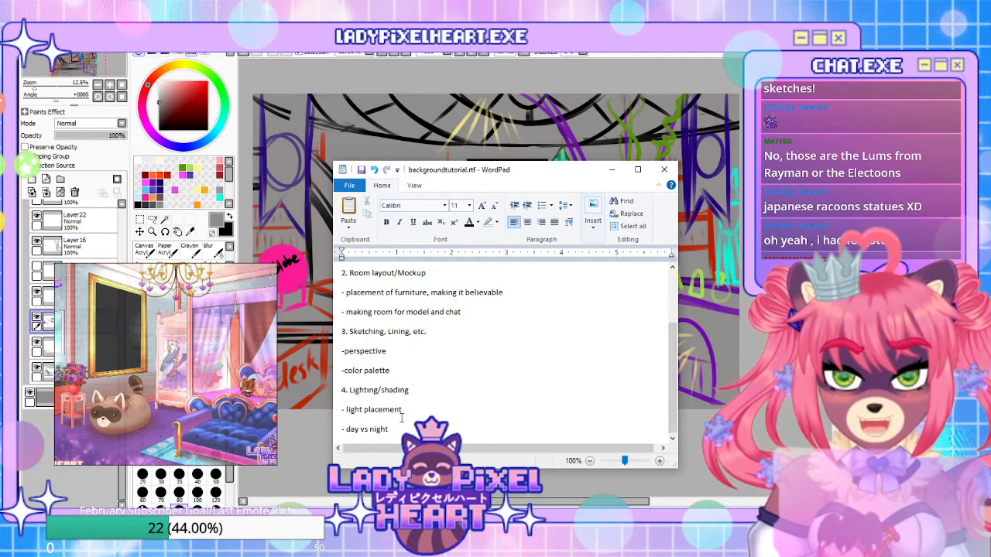
left_click_drag(401, 418, 316, 395)
left_click(436, 387)
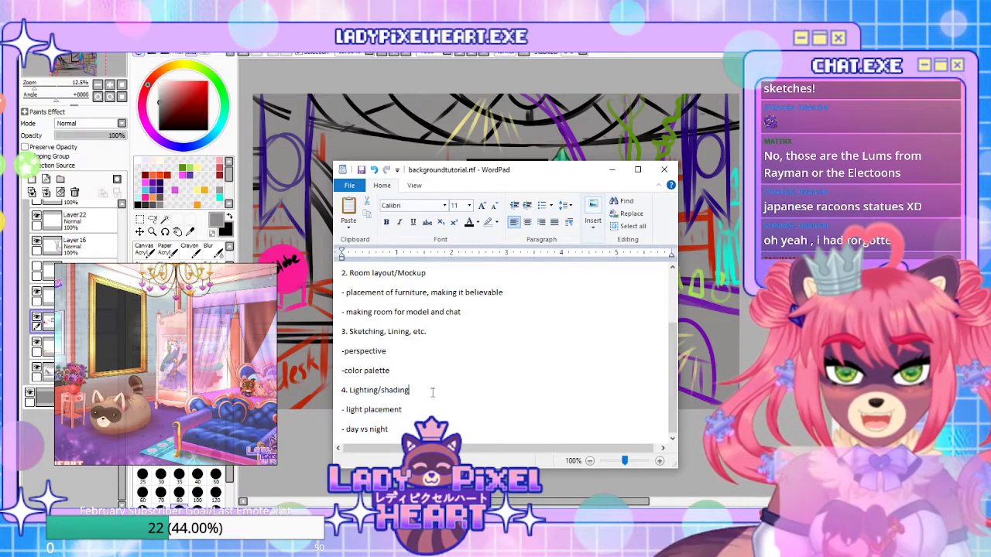
Recap the notes from References to day vs night, highlighting the Sketching, Lining and Lighting/shading headings, and minimize the notes
scroll(432, 389, "up", 2)
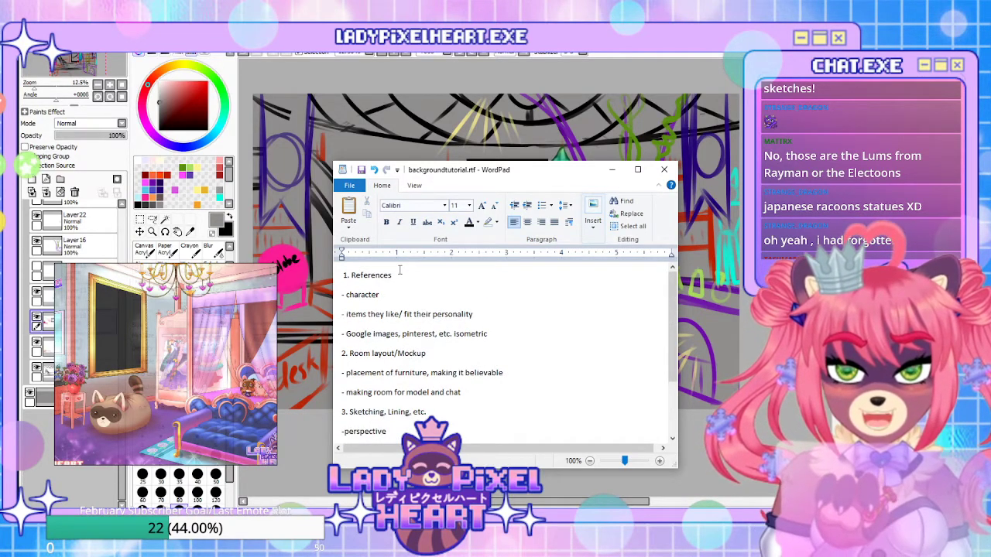
scroll(419, 364, "down", 2)
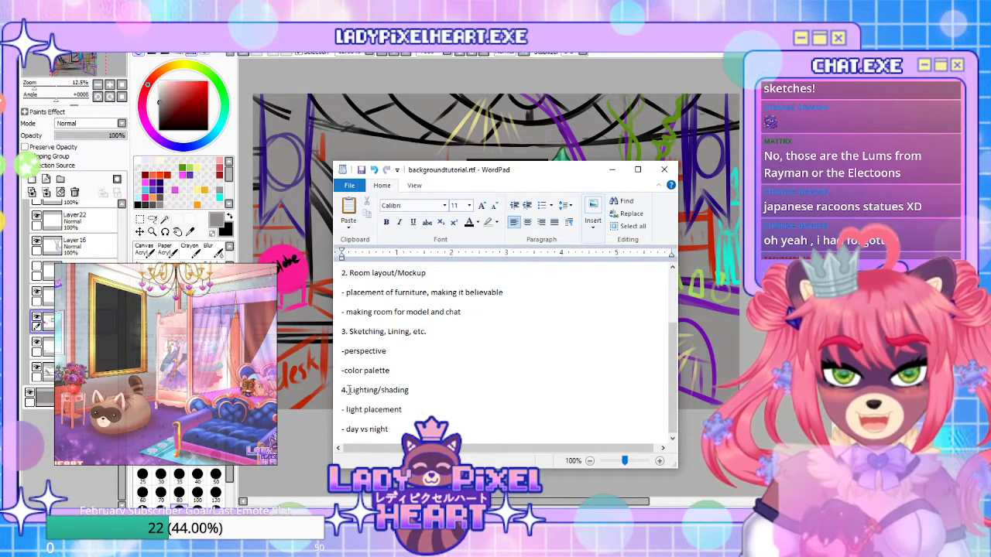
left_click_drag(353, 331, 427, 331)
left_click_drag(349, 390, 463, 397)
left_click(420, 387)
scroll(421, 387, "up", 2)
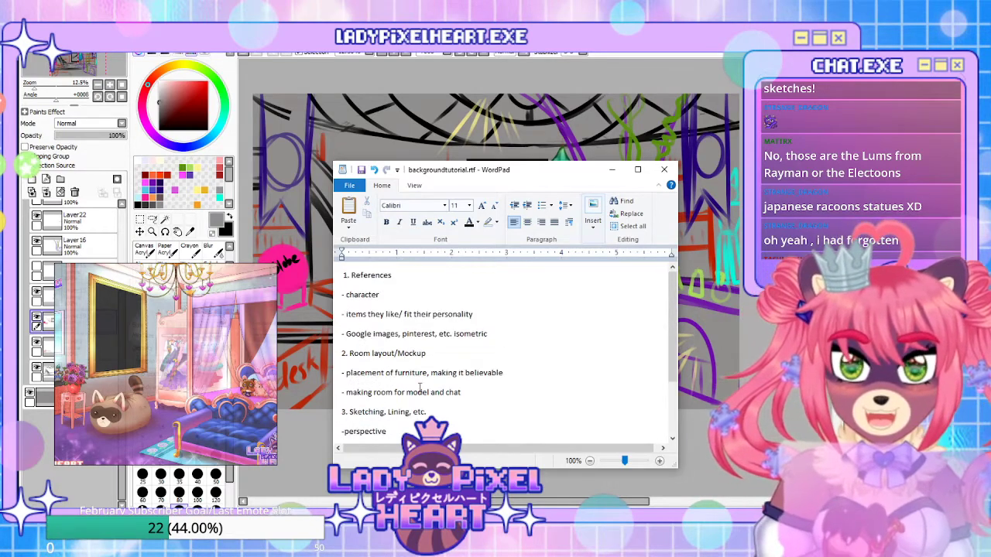
scroll(449, 372, "down", 2)
scroll(449, 371, "up", 2)
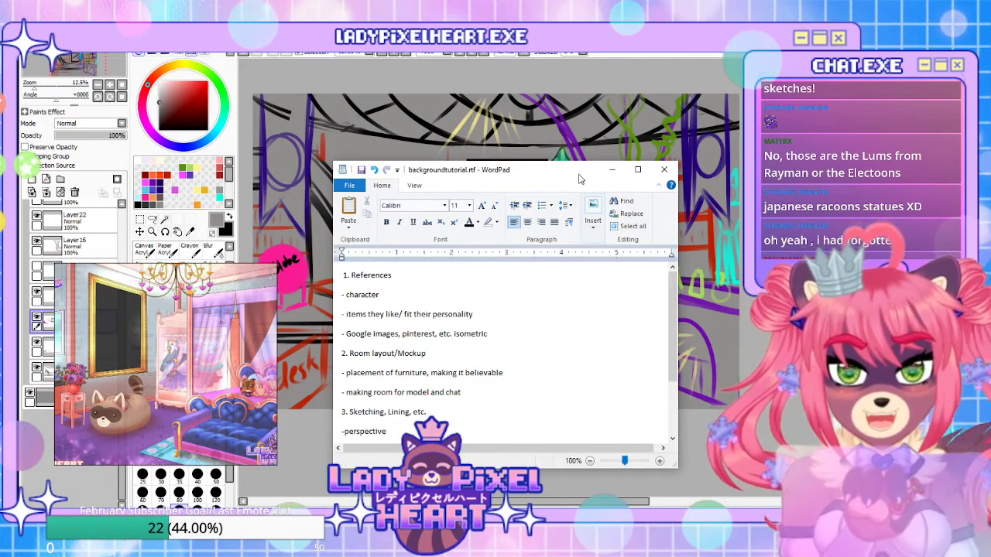
left_click(612, 170)
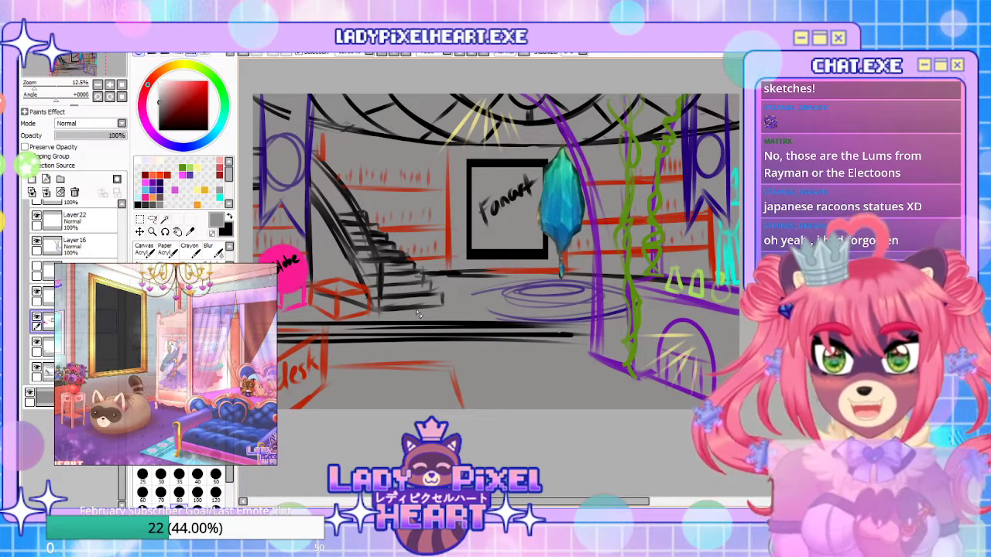
Move the reference board down off the layer list and examine the whole library sketch at several zoom levels
mouse_move(237, 308)
left_mouse_down()
mouse_move(304, 521)
mouse_move(255, 259)
mouse_move(304, 415)
mouse_move(271, 418)
mouse_move(270, 493)
left_mouse_up()
scroll(474, 359, "down", 3)
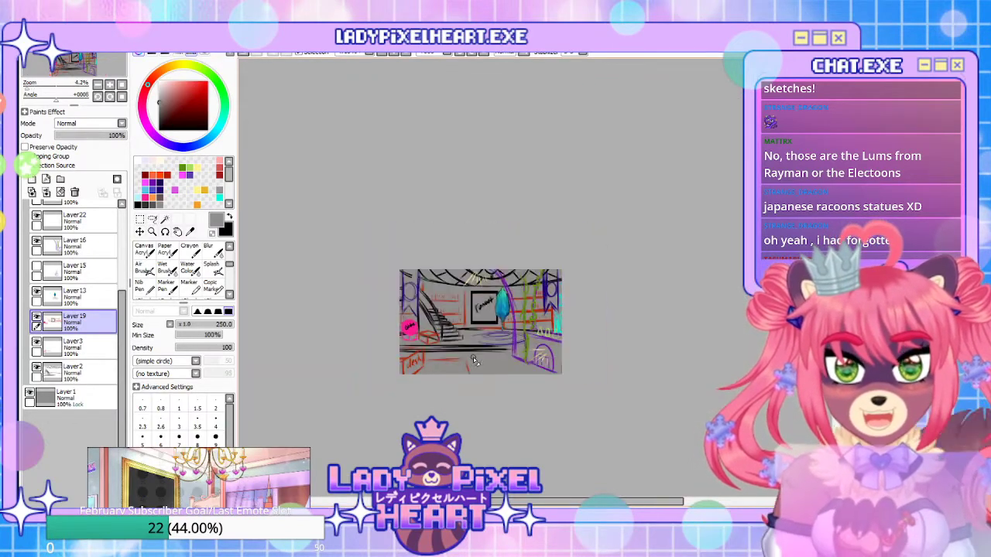
scroll(521, 332, "up", 3)
scroll(480, 264, "up", 2)
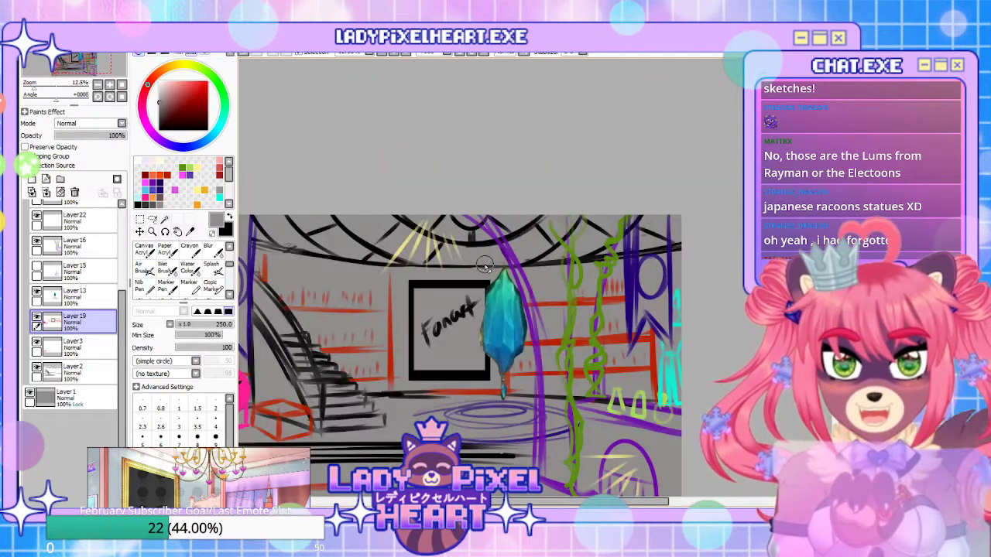
scroll(559, 317, "down", 2)
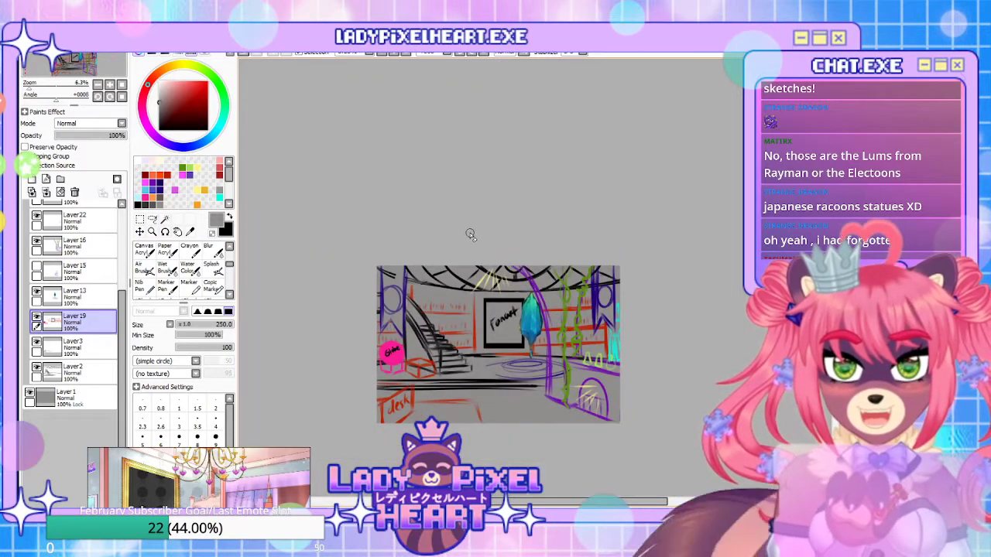
scroll(475, 256, "up", 1)
mouse_move(511, 439)
left_mouse_down()
mouse_move(485, 375)
mouse_move(495, 371)
left_mouse_up()
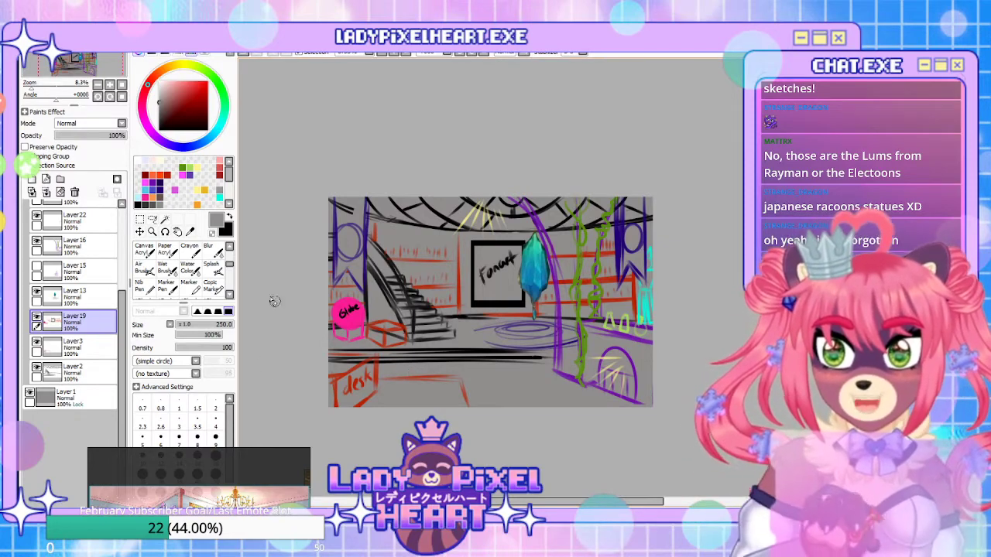
Move the reference board up beside the sketch, frame its bedroom and fantasy library images together, and save the board's scene
left_click_drag(261, 463, 268, 315)
scroll(234, 422, "down", 6)
scroll(266, 364, "up", 6)
scroll(243, 409, "down", 5)
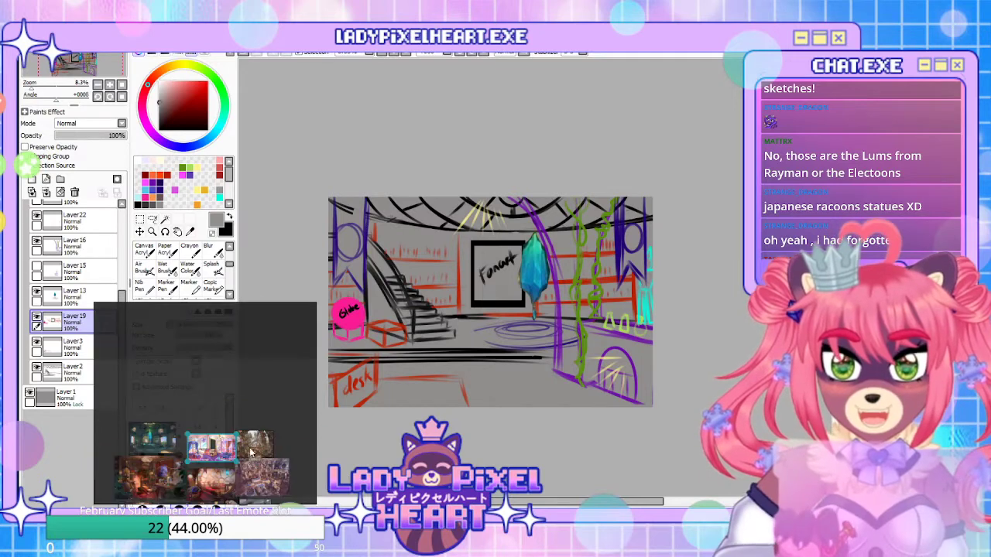
scroll(250, 477, "up", 6)
right_click(243, 391)
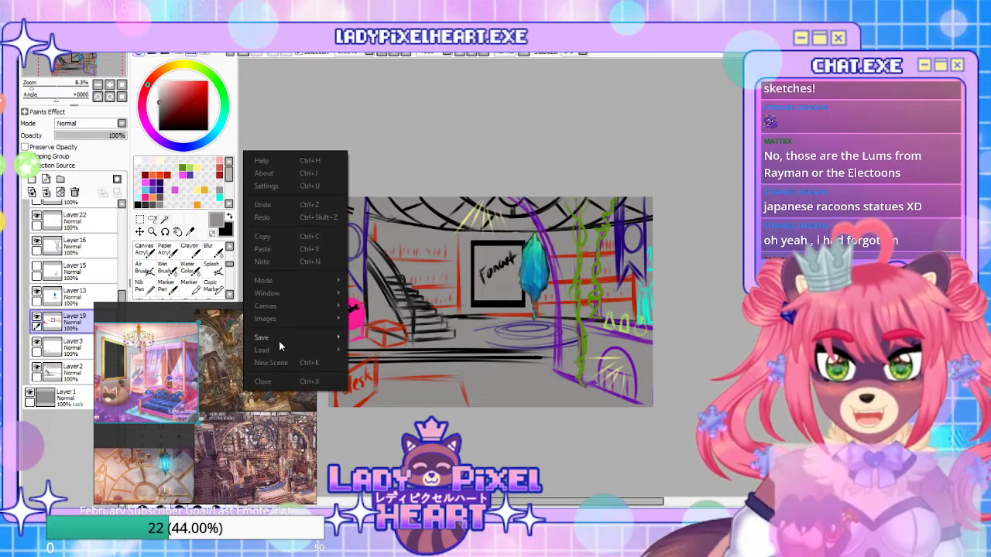
mouse_move(279, 339)
left_click(384, 335)
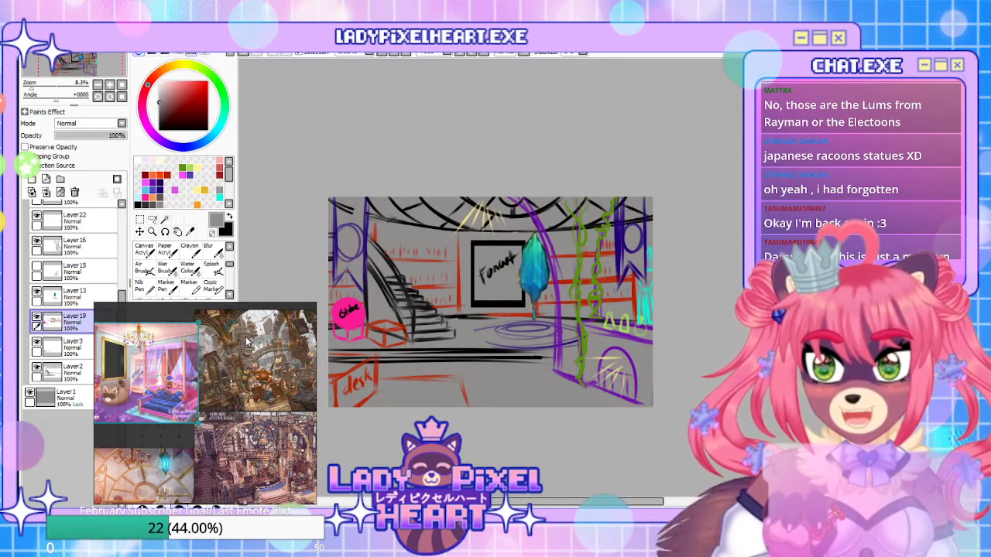
scroll(480, 335, "up", 2)
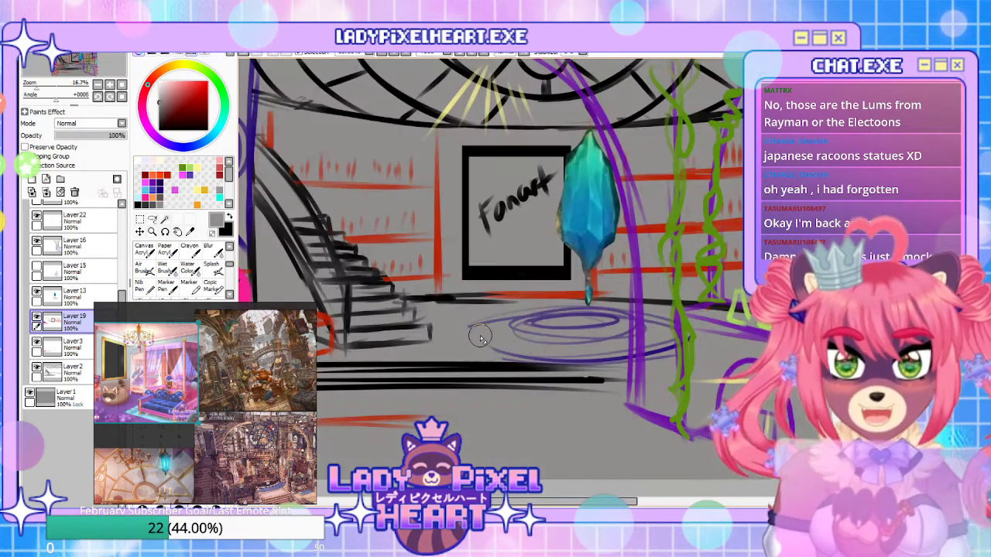
Examine the whole library sketch, from the staircase and fanart frame to the crystal and vines
scroll(480, 336, "down", 2)
scroll(480, 336, "up", 1)
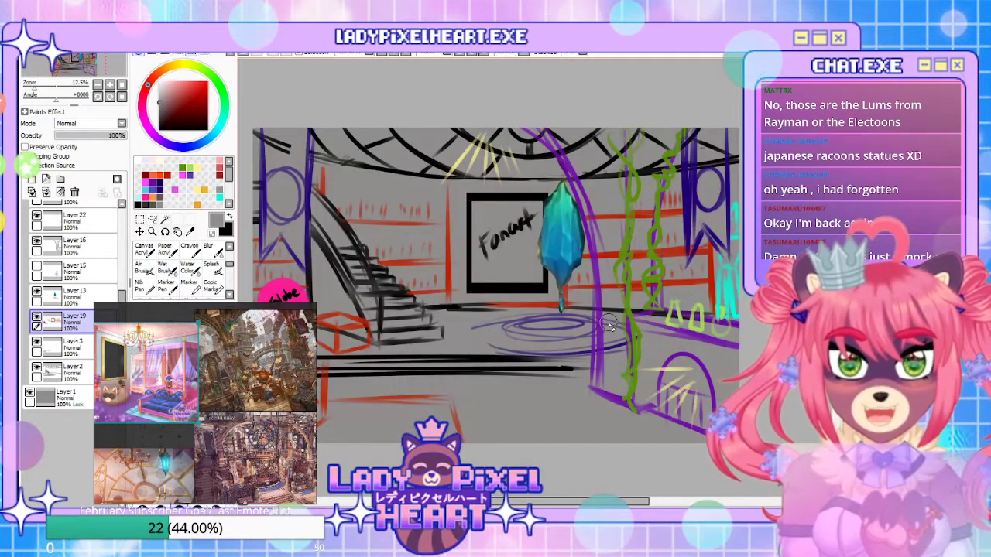
scroll(607, 323, "down", 1)
left_click_drag(525, 320, 496, 322)
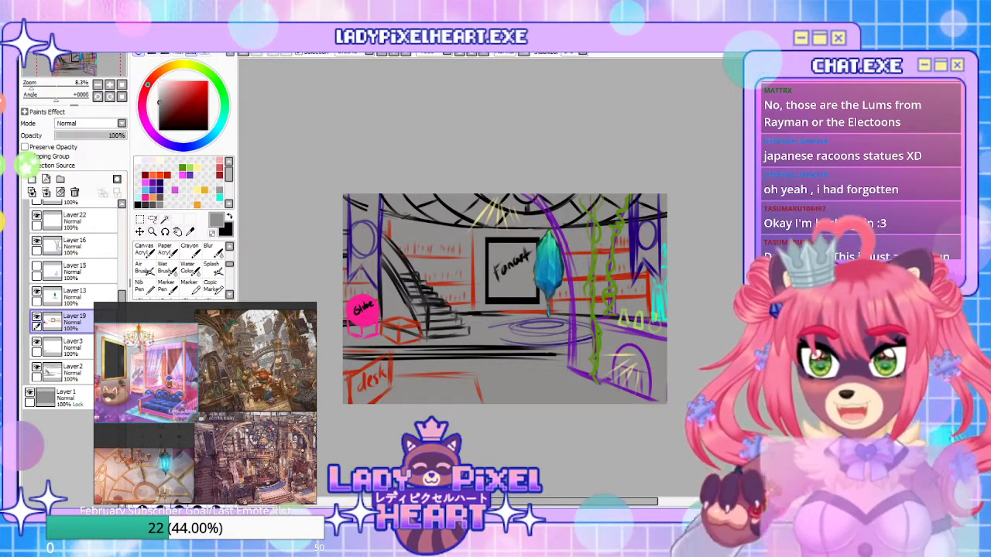
Bring Streamlabs Desktop over the canvas to check the live stream, and clear it away from the sketch
left_click_drag(22, 83, 557, 75)
left_click_drag(209, 364, 166, 549)
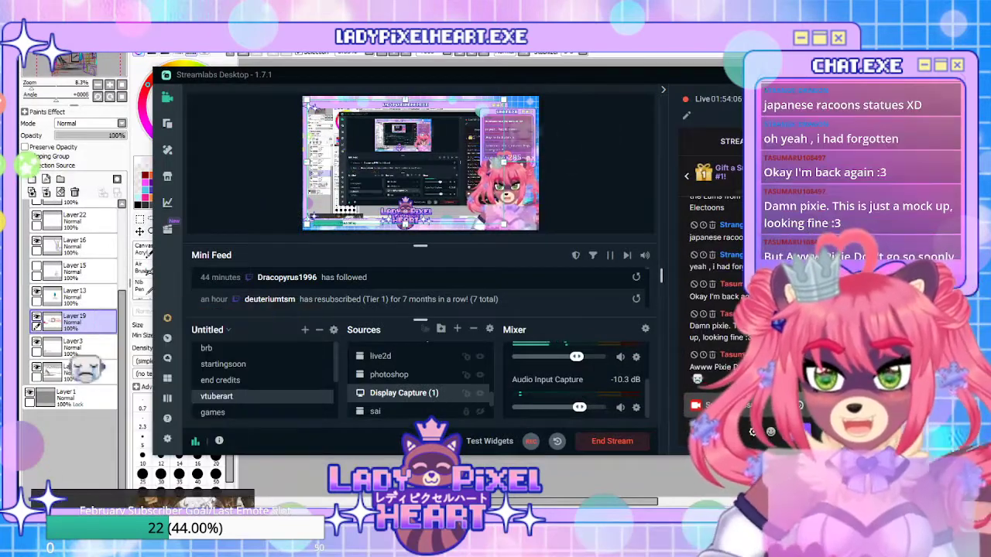
left_click_drag(246, 531, 19, 318)
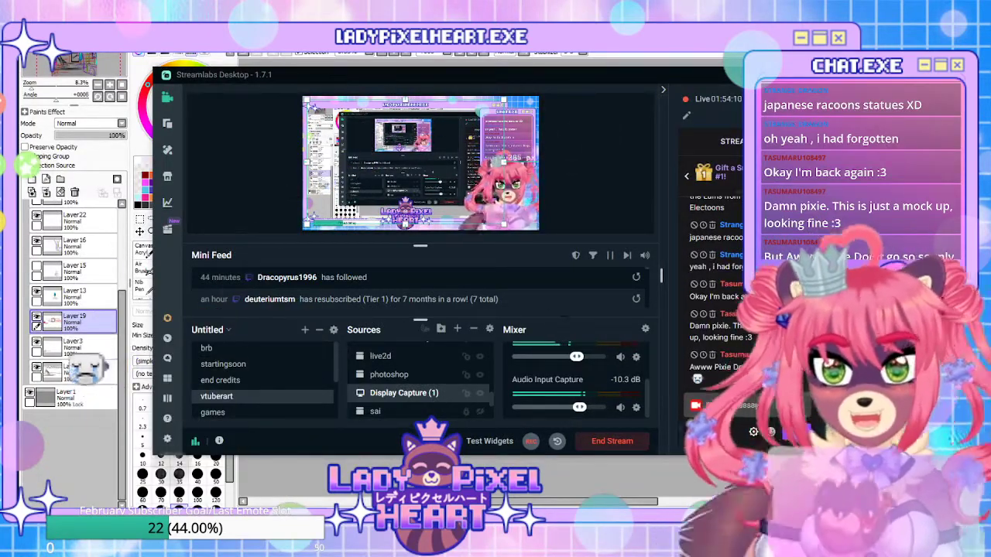
left_click_drag(476, 79, 2, 77)
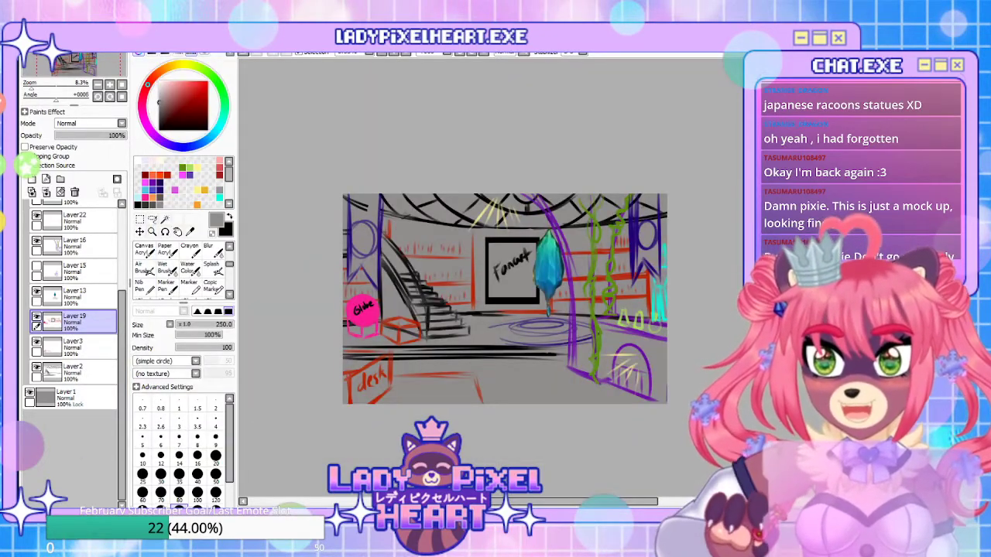
Bring the reference board back beside the sketch and show its whole image collection alongside the drawing
left_click_drag(3, 268, 46, 268)
left_click_drag(64, 371, 173, 375)
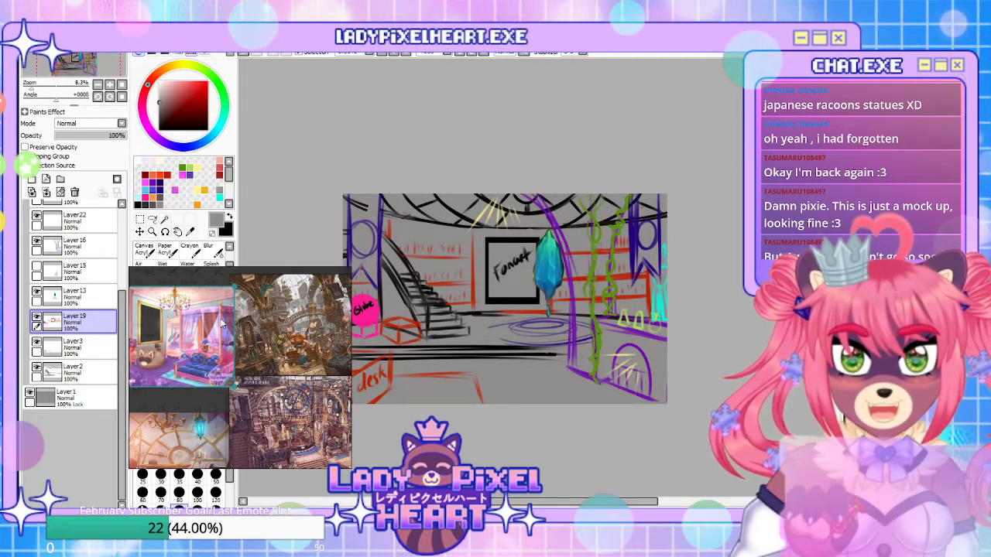
scroll(259, 356, "down", 5)
scroll(524, 364, "down", 4)
scroll(501, 363, "up", 5)
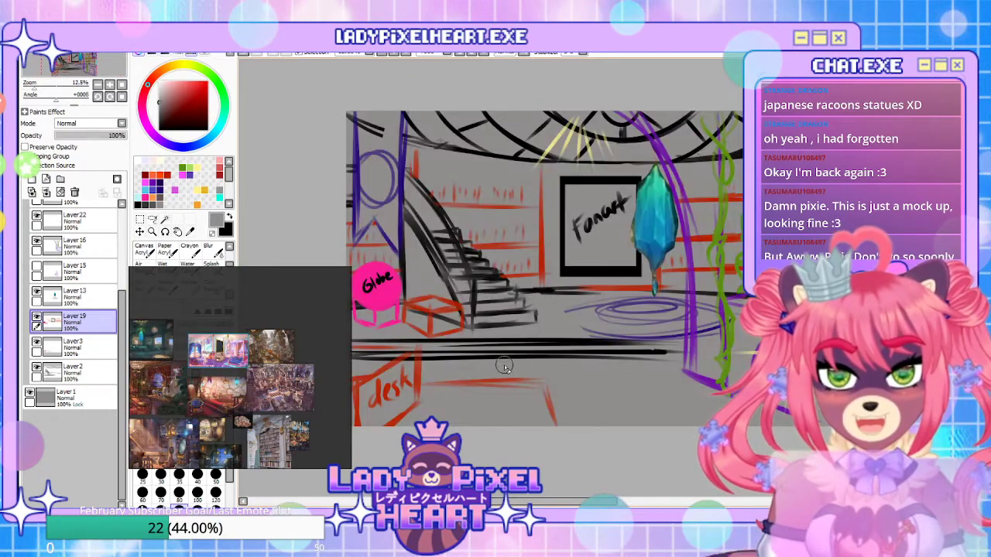
left_click_drag(649, 267, 545, 286)
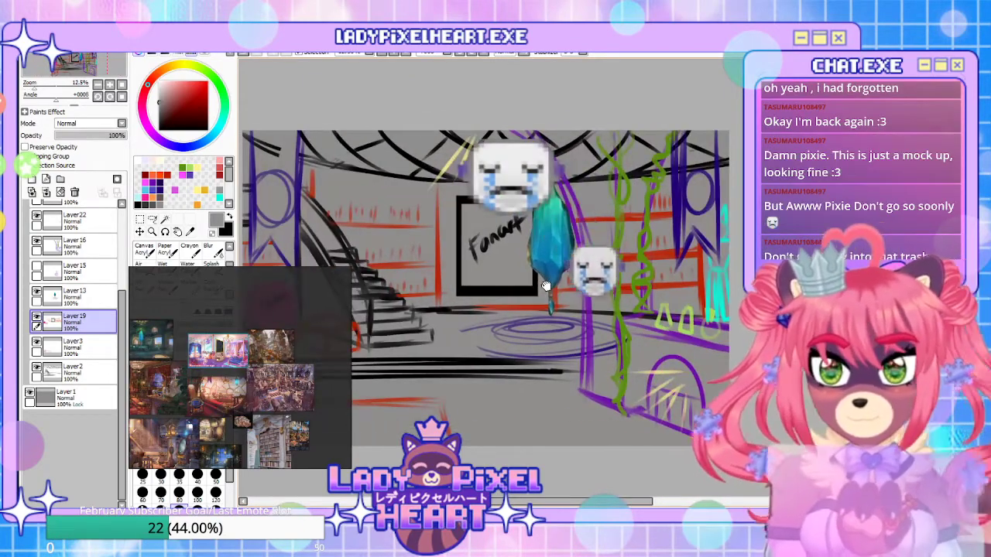
Select the bedroom image on the reference board, move the board below the brush settings, and inspect the hanging crystal closely
left_click(218, 348)
left_click_drag(280, 347, 281, 305)
right_click(326, 279)
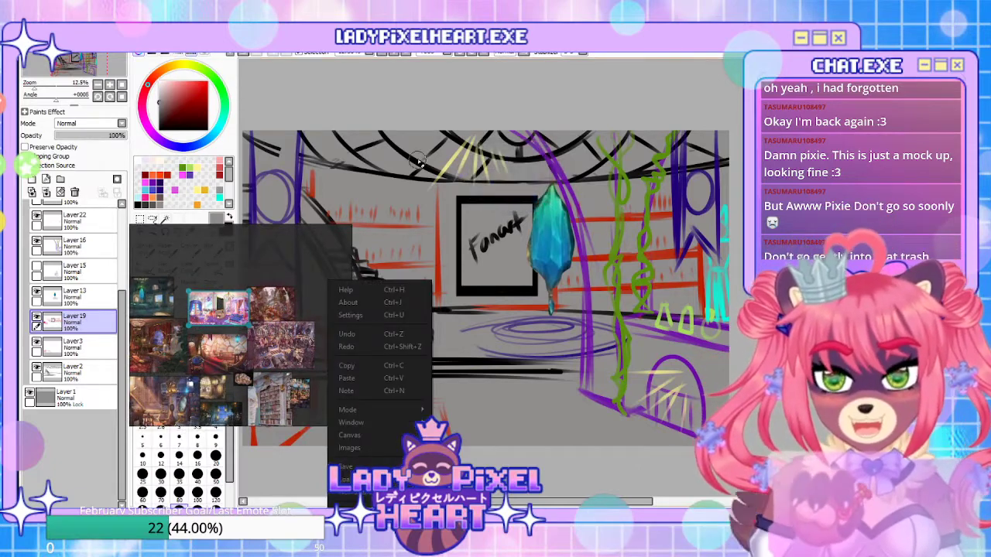
left_click(521, 209)
left_click_drag(308, 285, 229, 495)
scroll(591, 254, "up", 3)
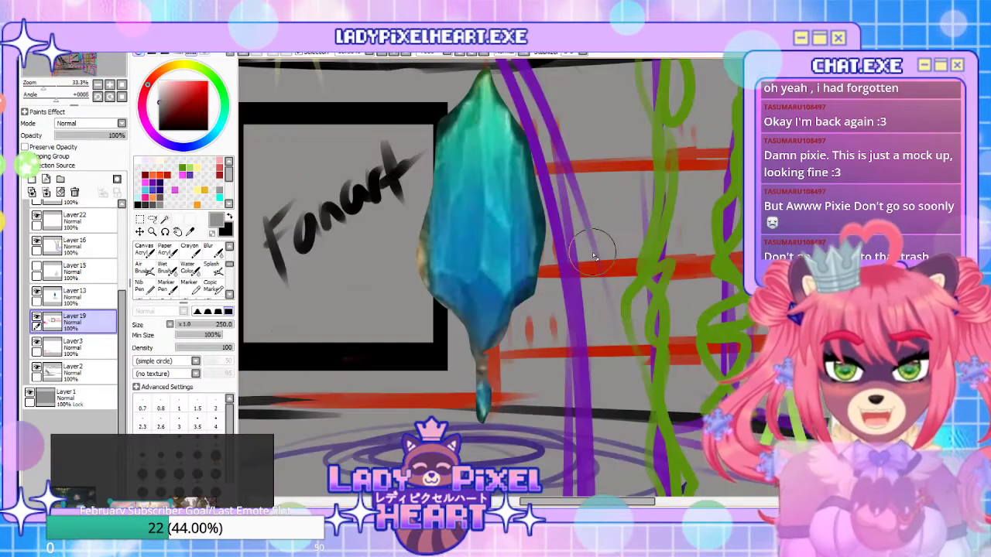
scroll(592, 253, "down", 3)
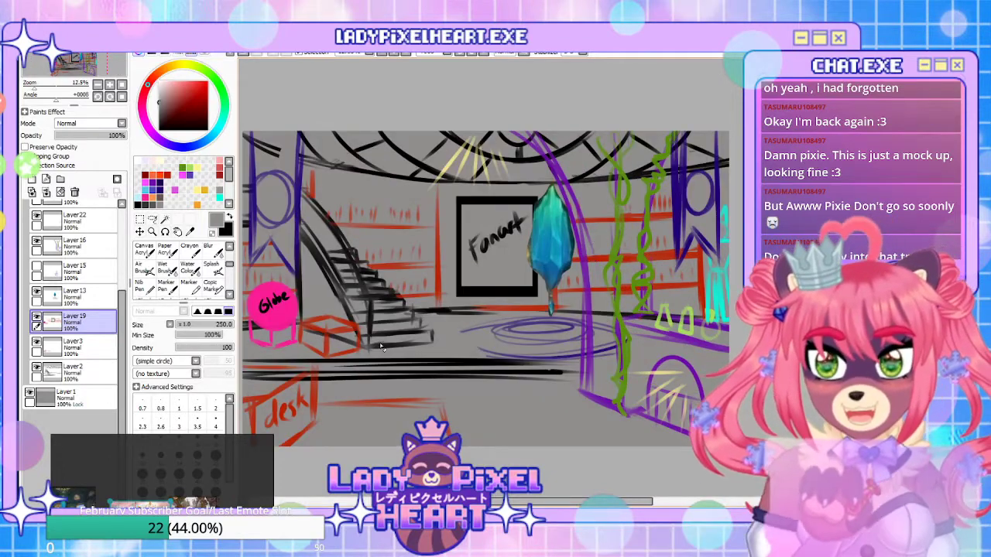
Place the reference board back over the lower end of the layer list and open its save options
left_click_drag(222, 474, 263, 332)
left_click_drag(314, 294, 282, 342)
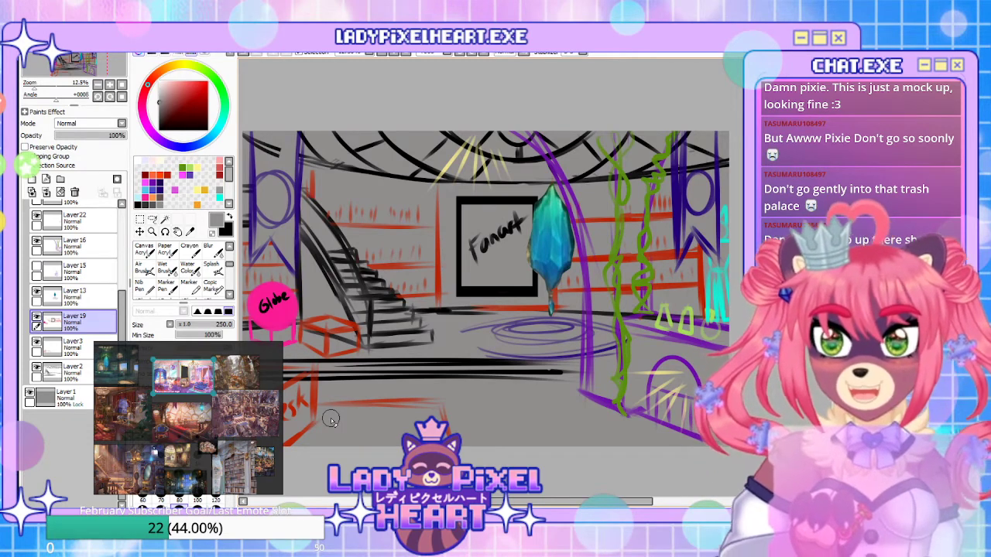
right_click(207, 381)
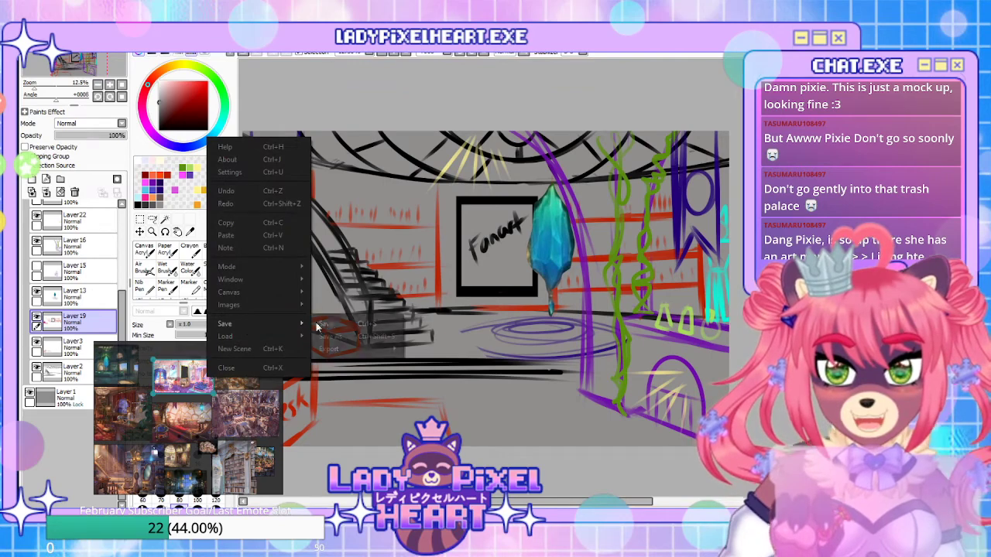
left_click(248, 405)
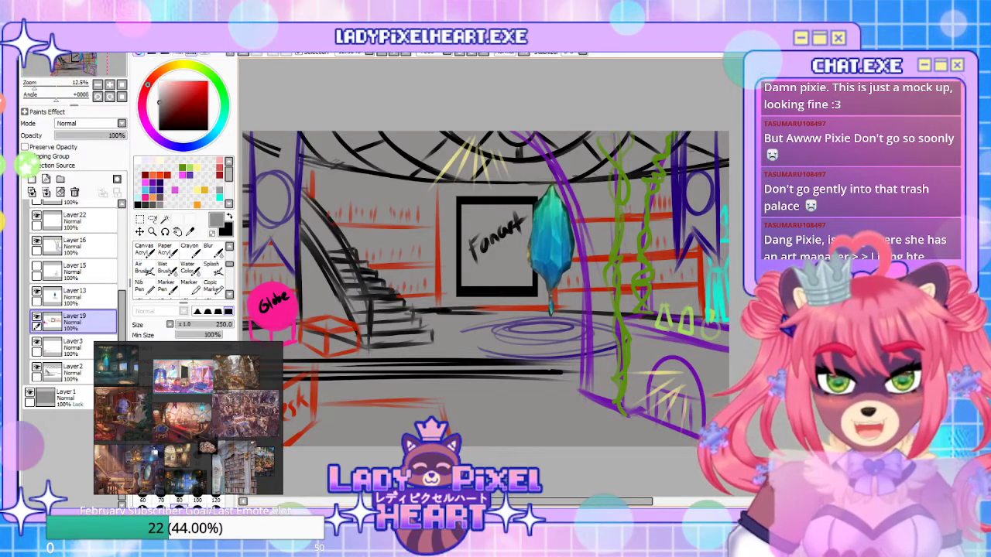
Switch to Streamlabs Desktop and change the live scene from vtuberart to end credits
mouse_move(511, 518)
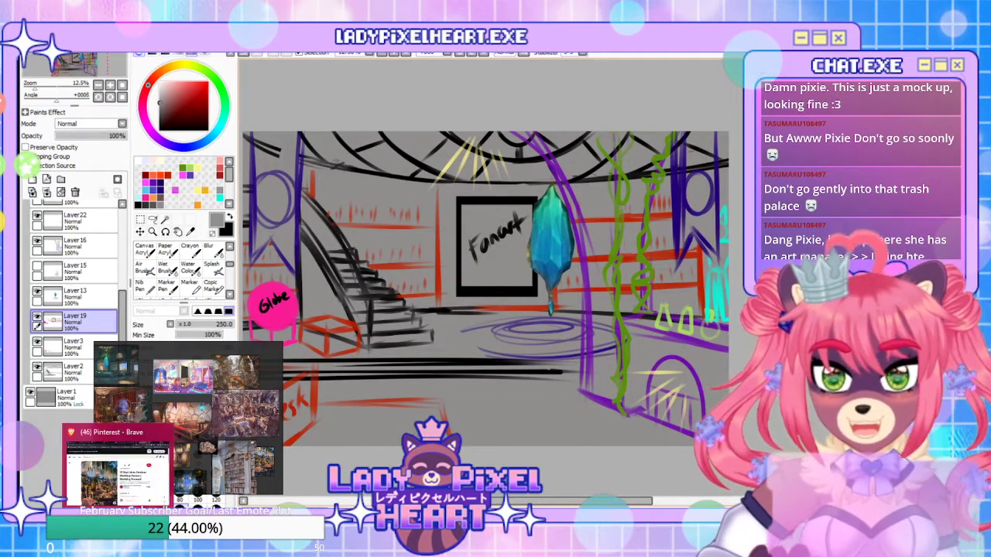
key("alt+Tab")
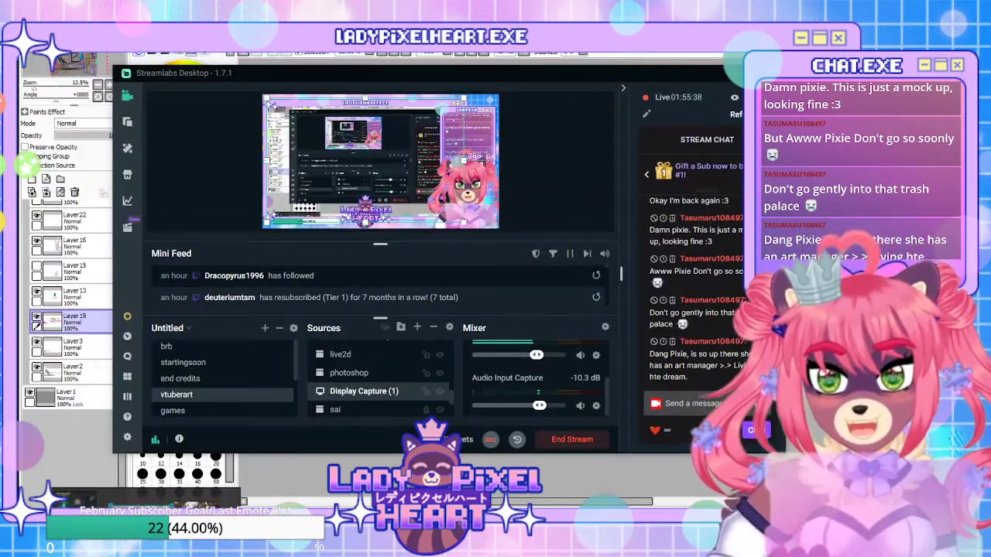
scroll(223, 383, "down", 1)
scroll(221, 372, "up", 2)
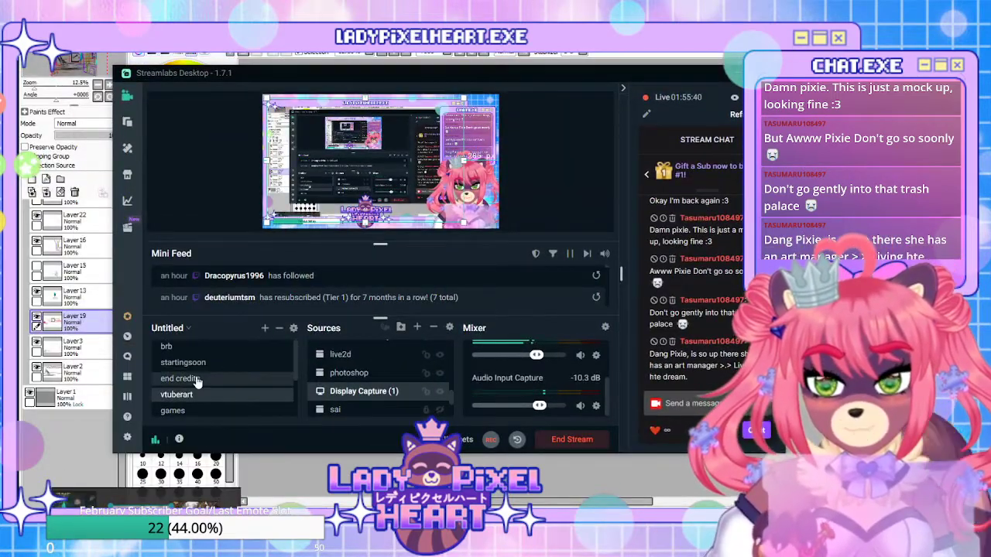
left_click(194, 376)
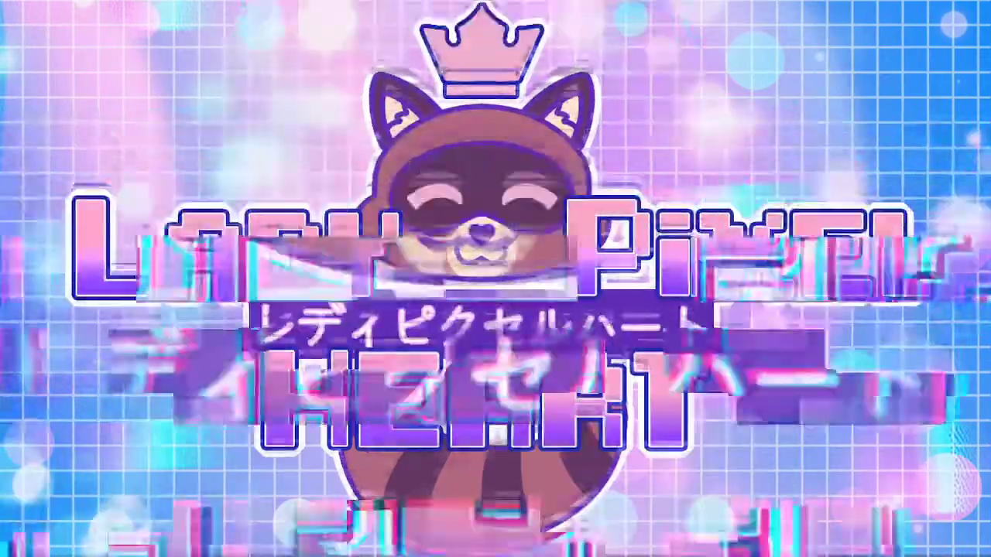